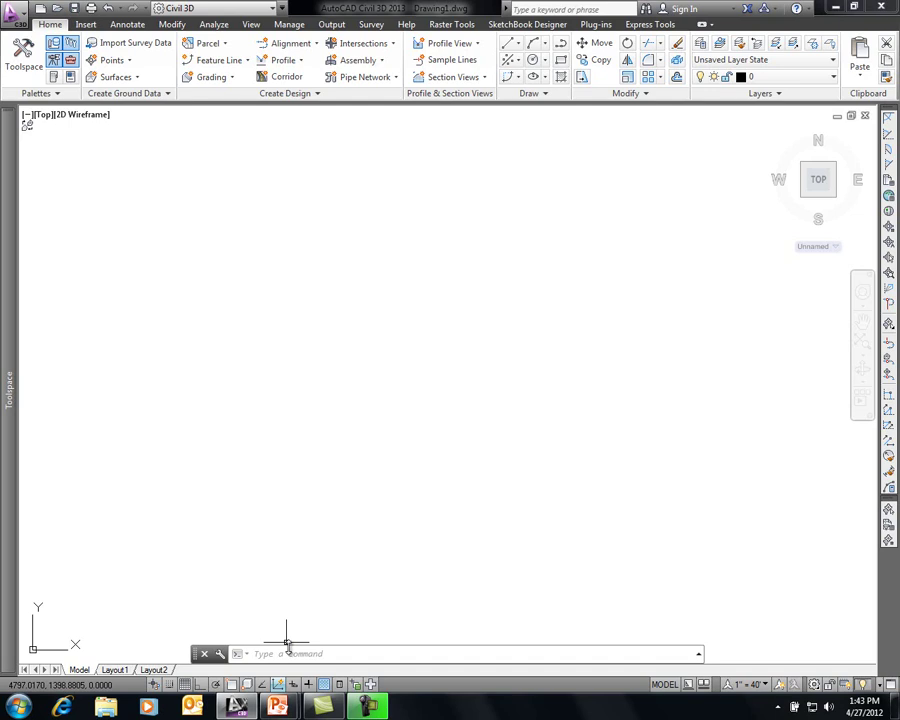
# - Review the Survey, Insert and Output ribbon tabs, ending on the export tools
pyautogui.click(374, 25)
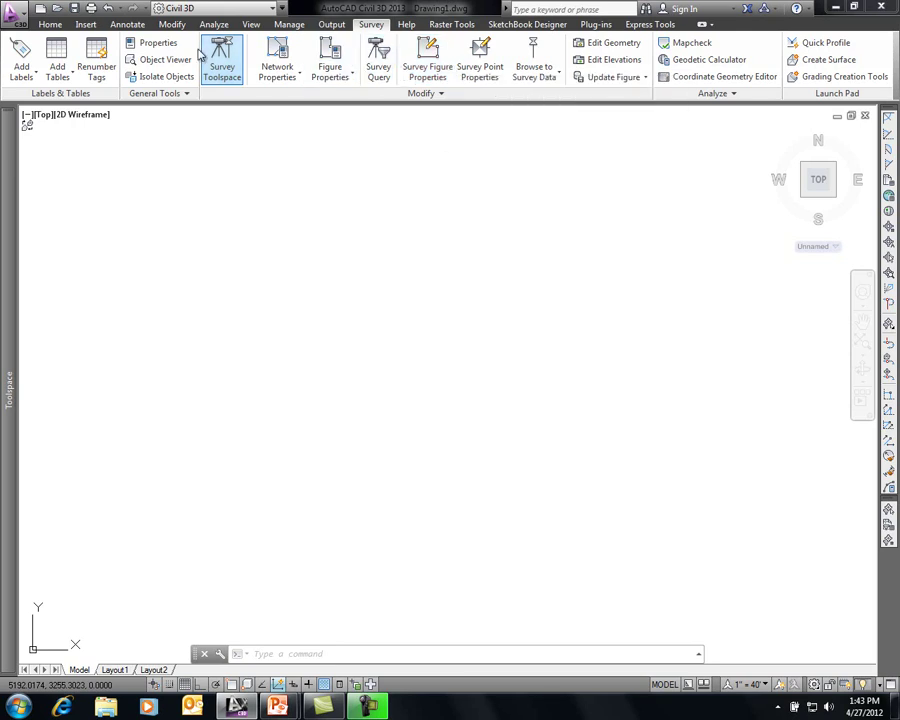
pyautogui.click(86, 24)
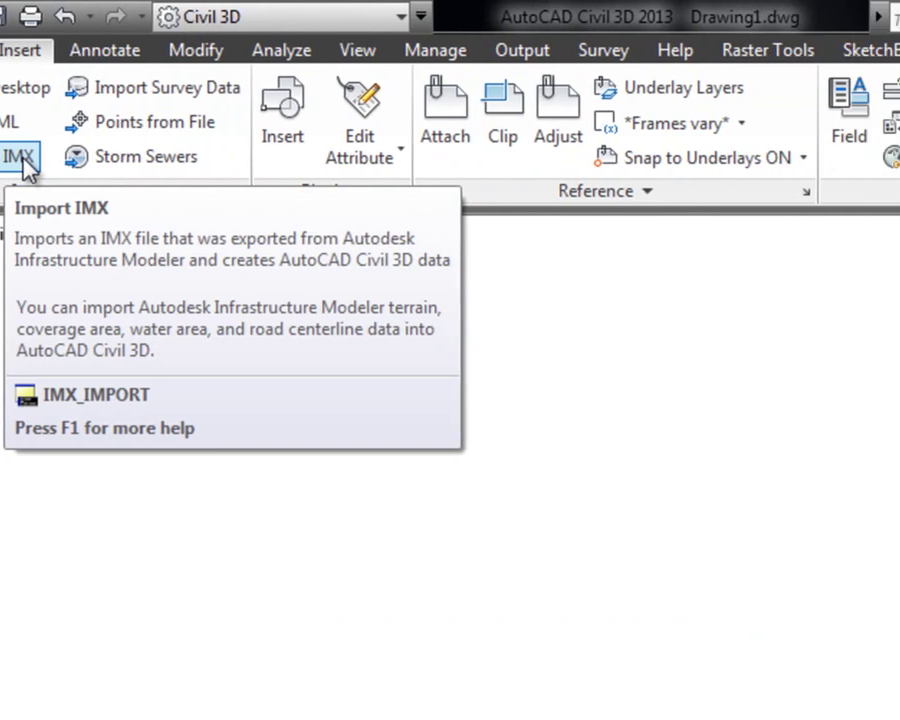
pyautogui.click(120, 52)
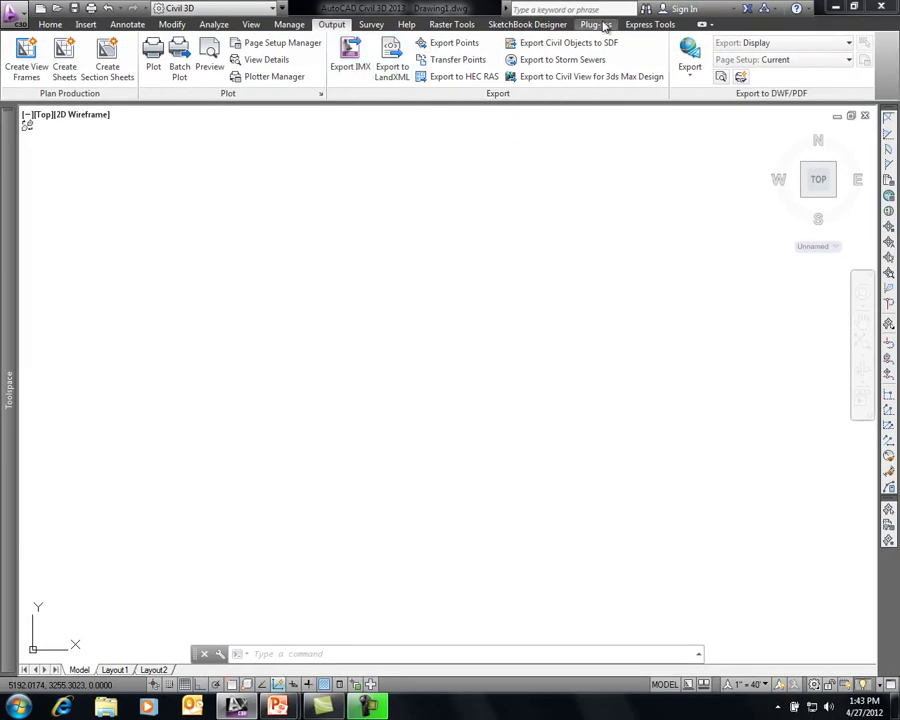
# - Show the SketchUp plug-in tools and close the Autodesk Exchange Apps browser window
pyautogui.click(597, 25)
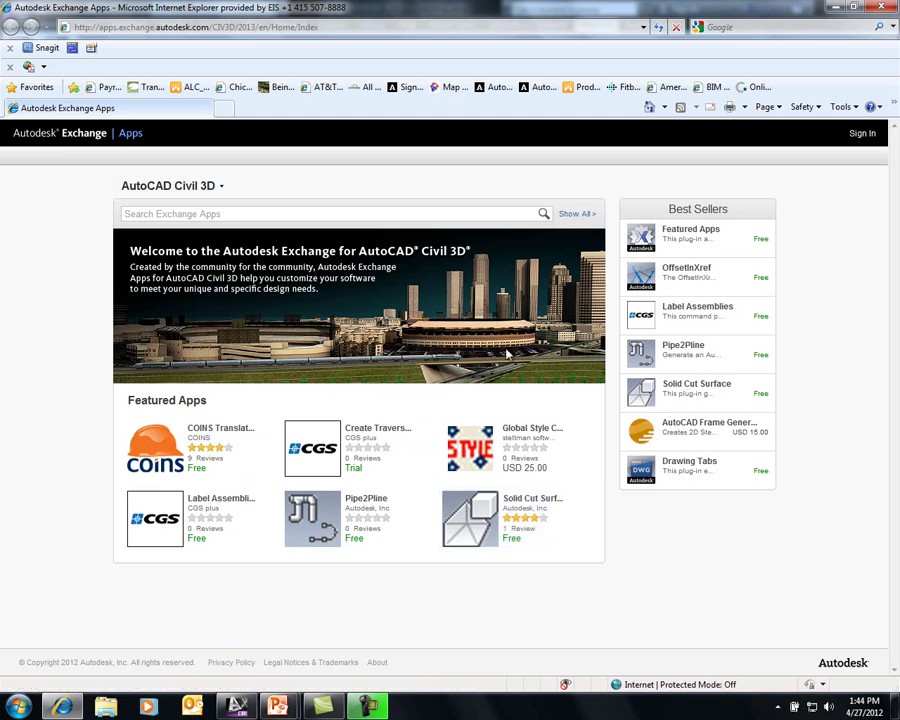
pyautogui.click(884, 7)
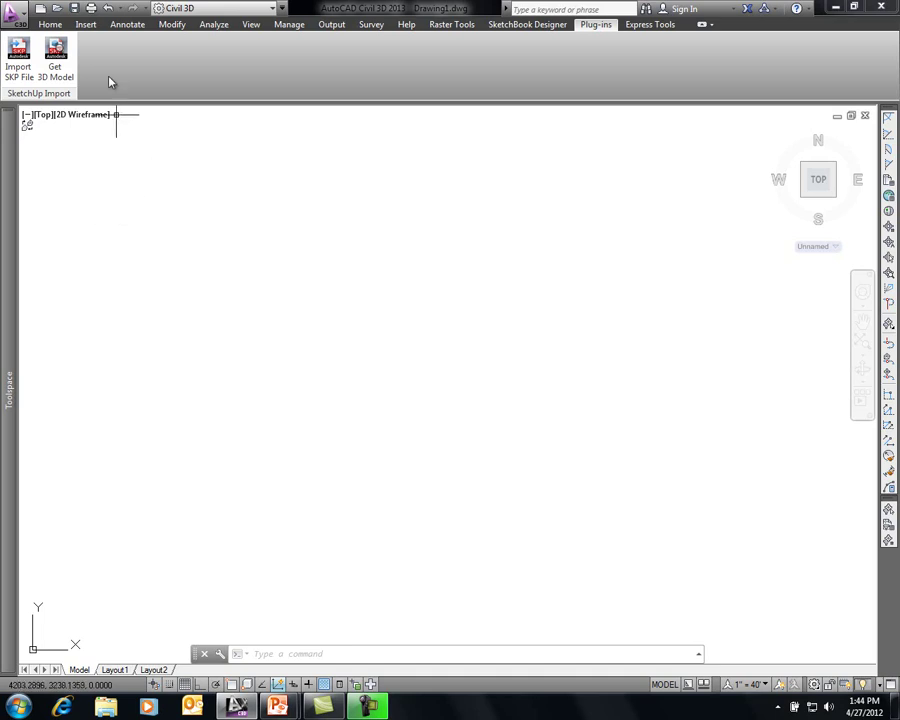
# - Start Get 3D Model, accept the third-party content warning, and bring the 3D Warehouse window into view
pyautogui.click(55, 58)
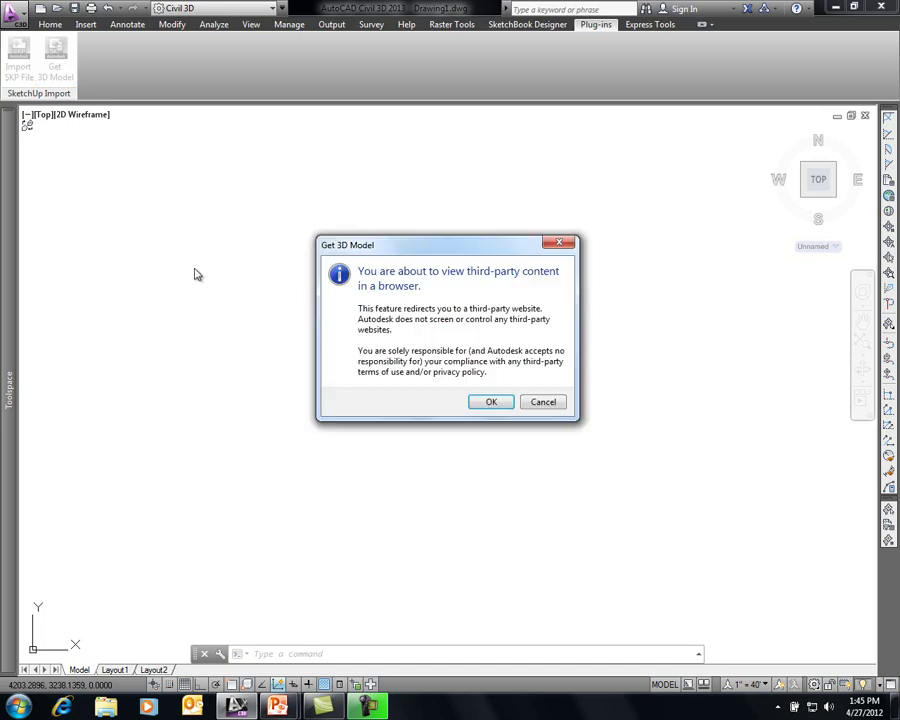
pyautogui.click(486, 401)
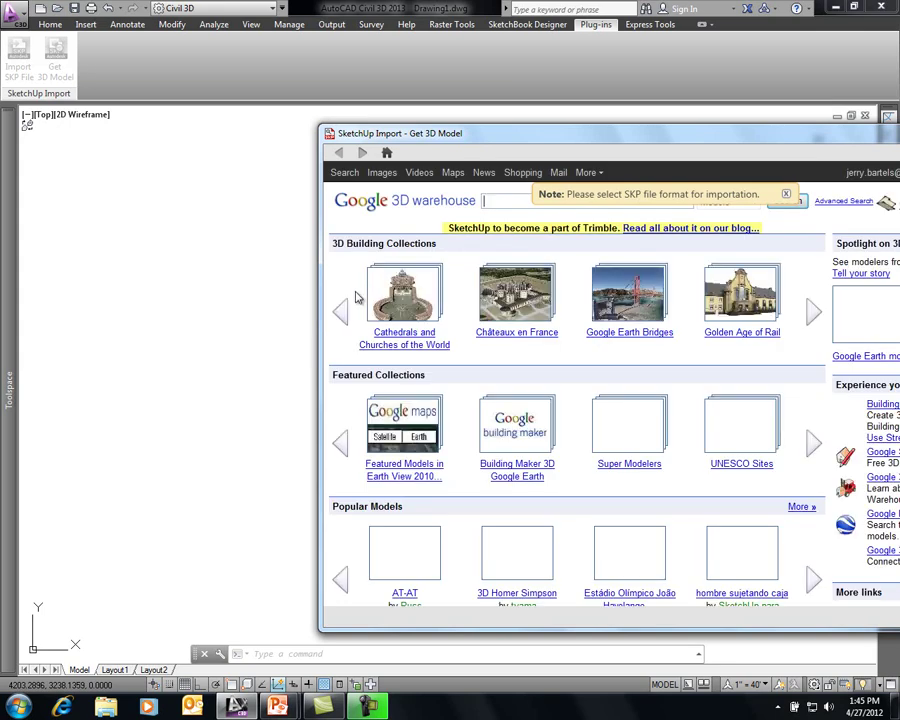
pyautogui.moveTo(502, 137)
pyautogui.mouseDown()
pyautogui.moveTo(445, 134)
pyautogui.moveTo(344, 107)
pyautogui.mouseUp()
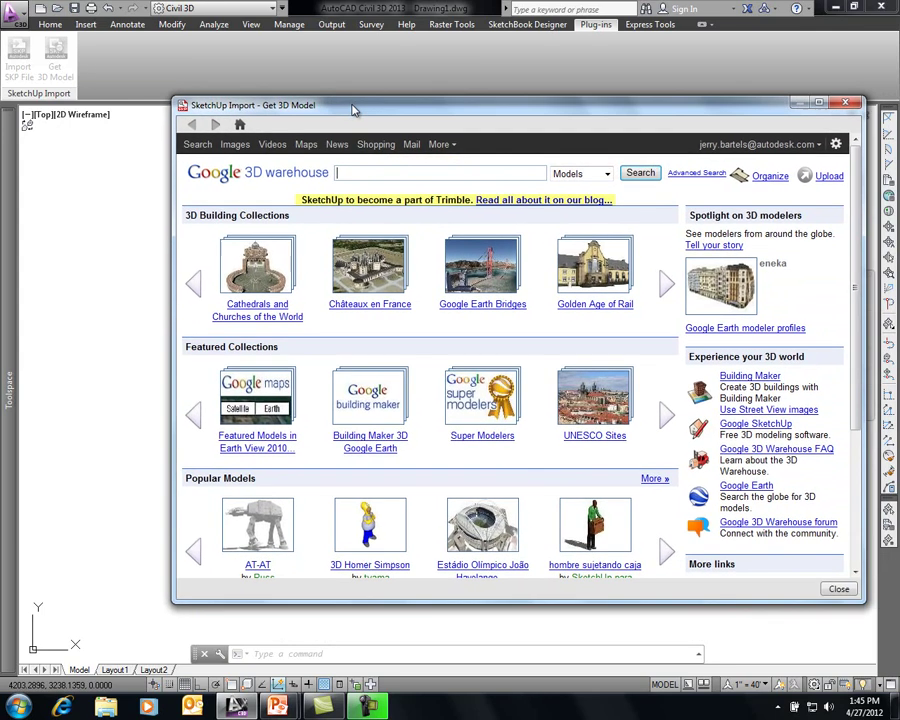
# - Search 3D Warehouse for 'cement truck' and download the Cement Truck model
pyautogui.click(354, 172)
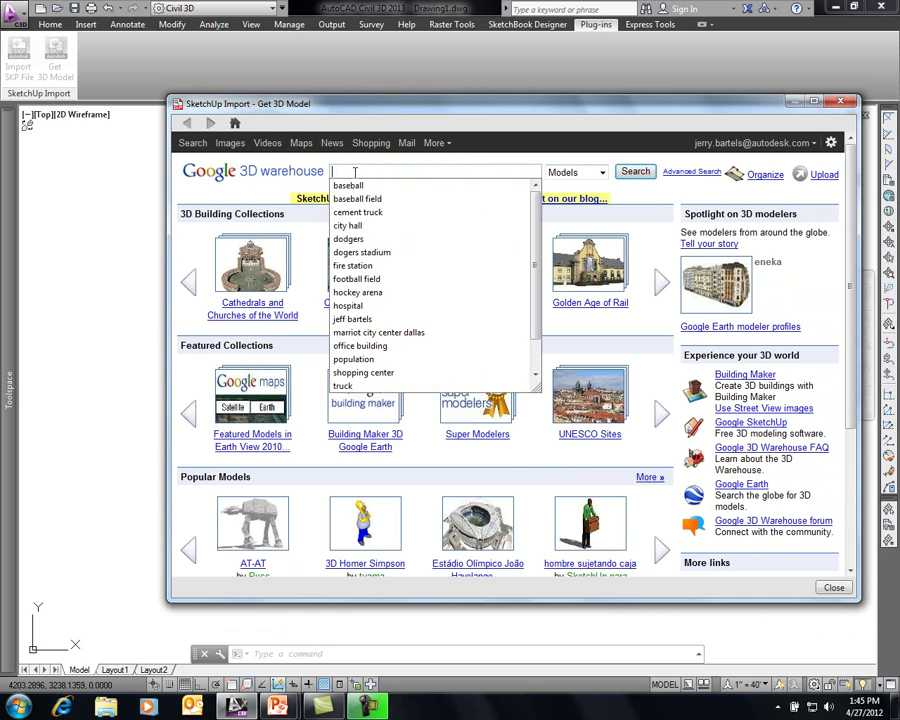
pyautogui.write('cem')
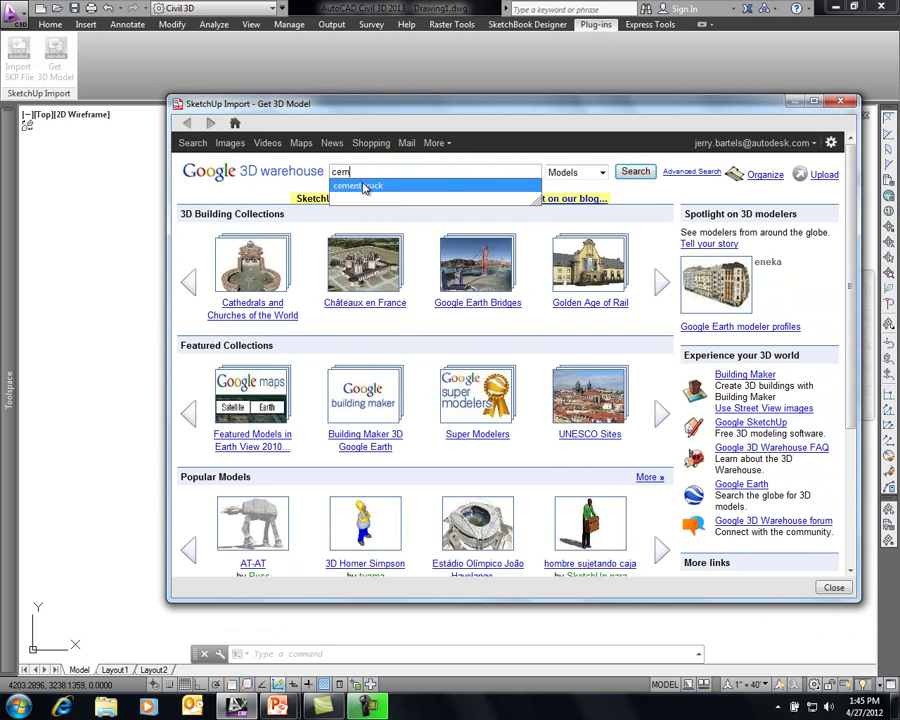
pyautogui.click(365, 187)
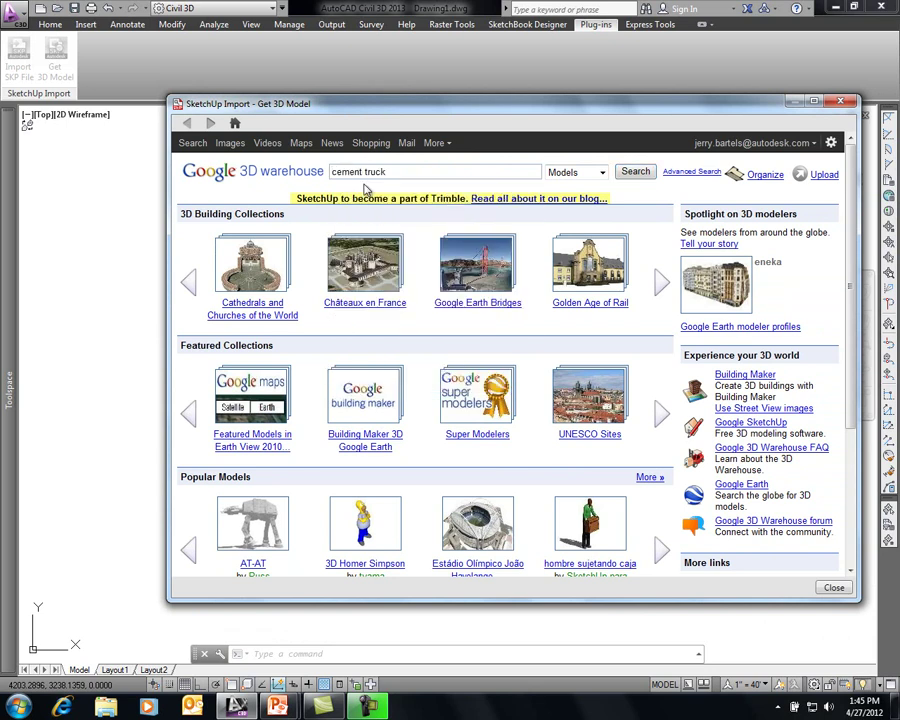
pyautogui.click(635, 172)
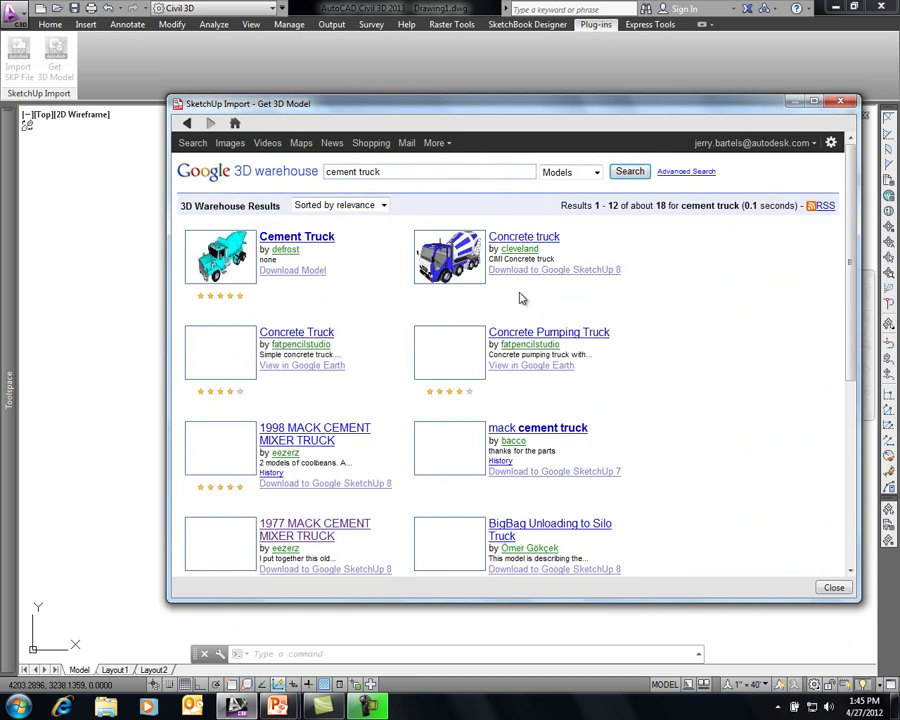
pyautogui.click(312, 271)
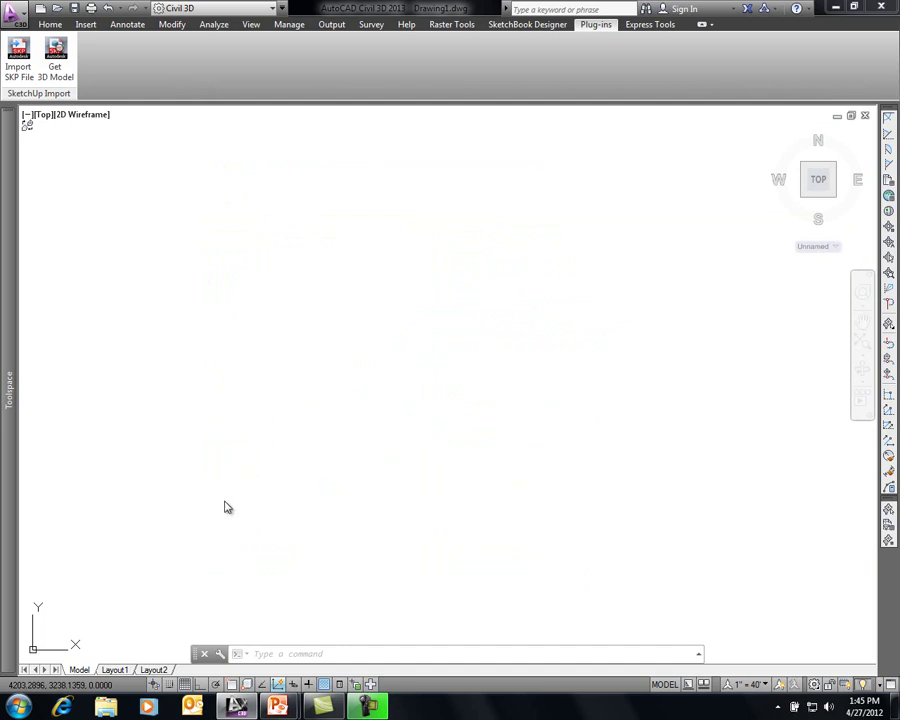
# - Insert the Cement Truck, view it from the SE isometric corner, and apply the Realistic visual style
pyautogui.click(238, 497)
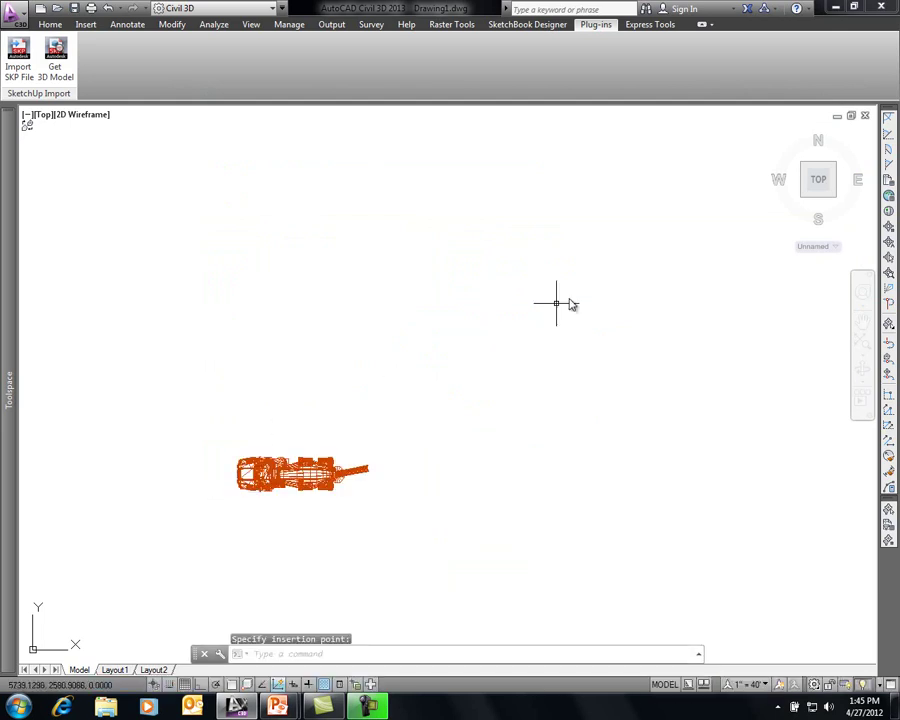
pyautogui.click(836, 197)
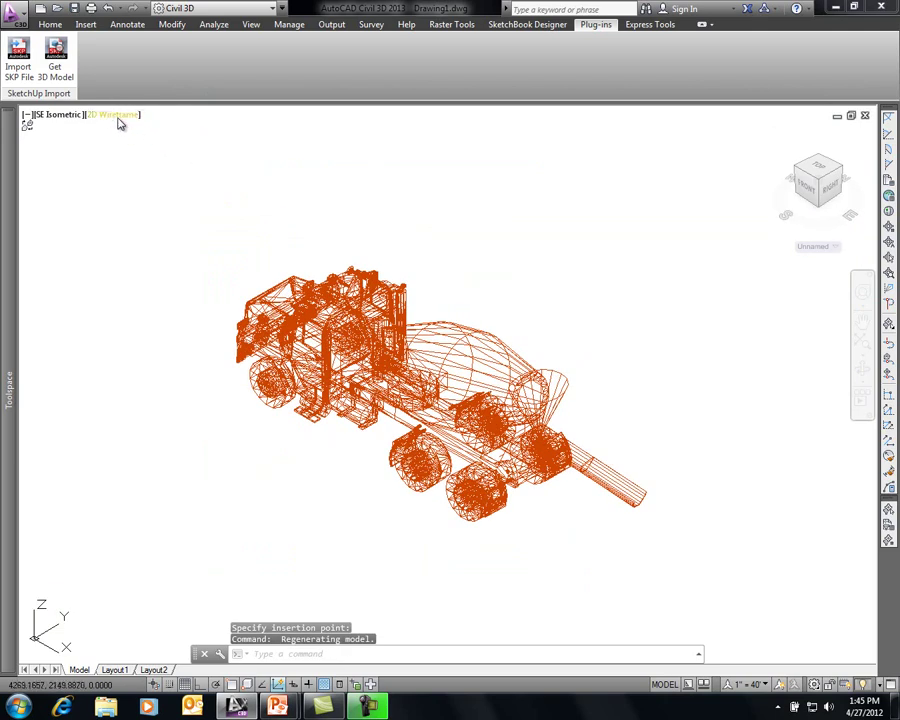
pyautogui.click(118, 116)
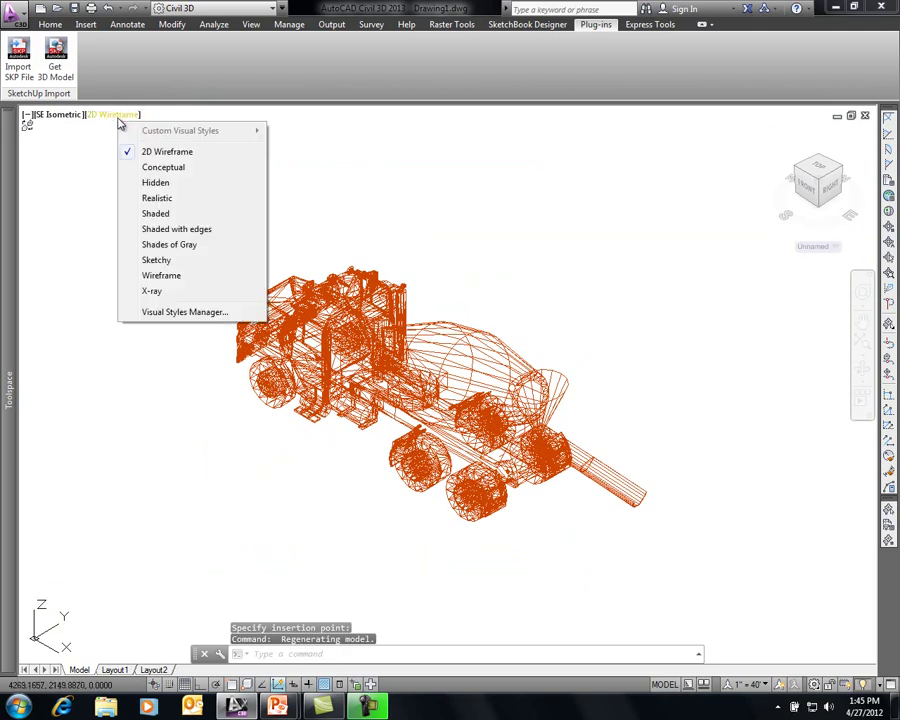
pyautogui.click(165, 200)
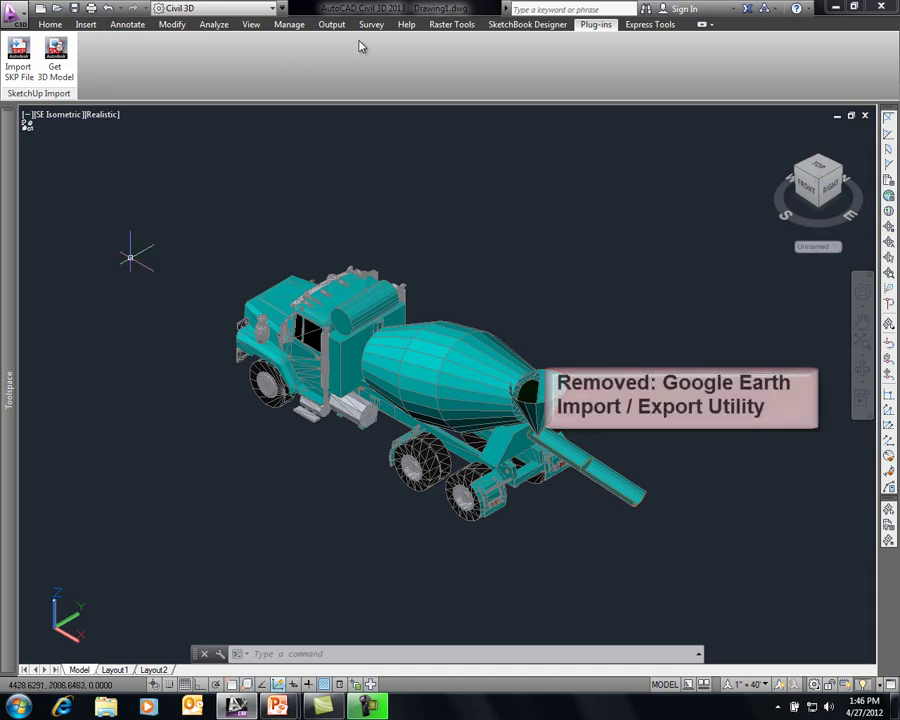
# - Switch to the Output ribbon tab to show the export tools
pyautogui.click(330, 26)
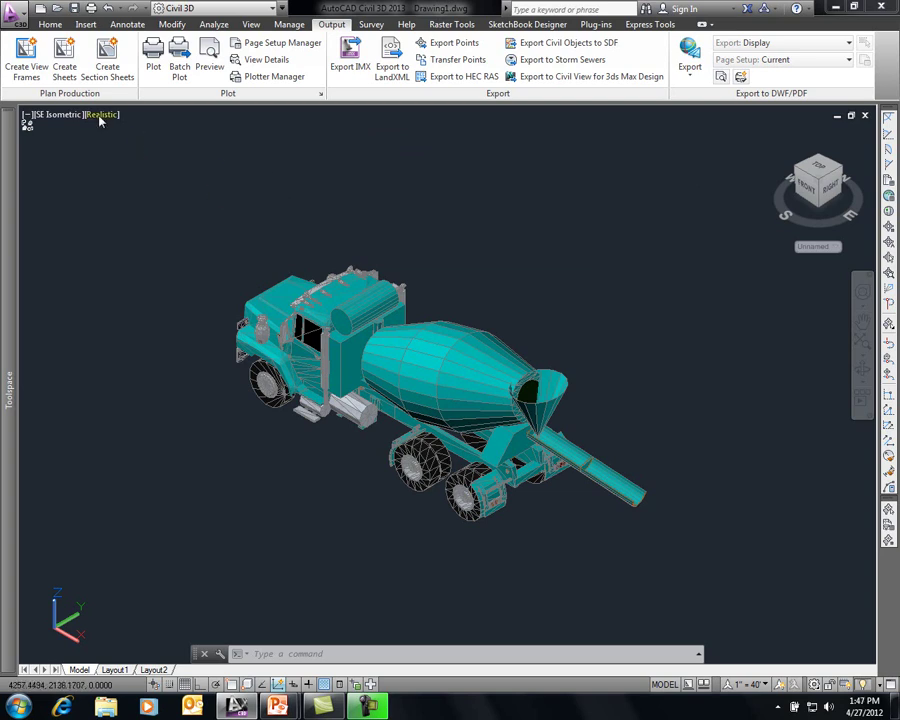
# - Close Drawing1 without saving and start a new blank drawing
pyautogui.click(26, 18)
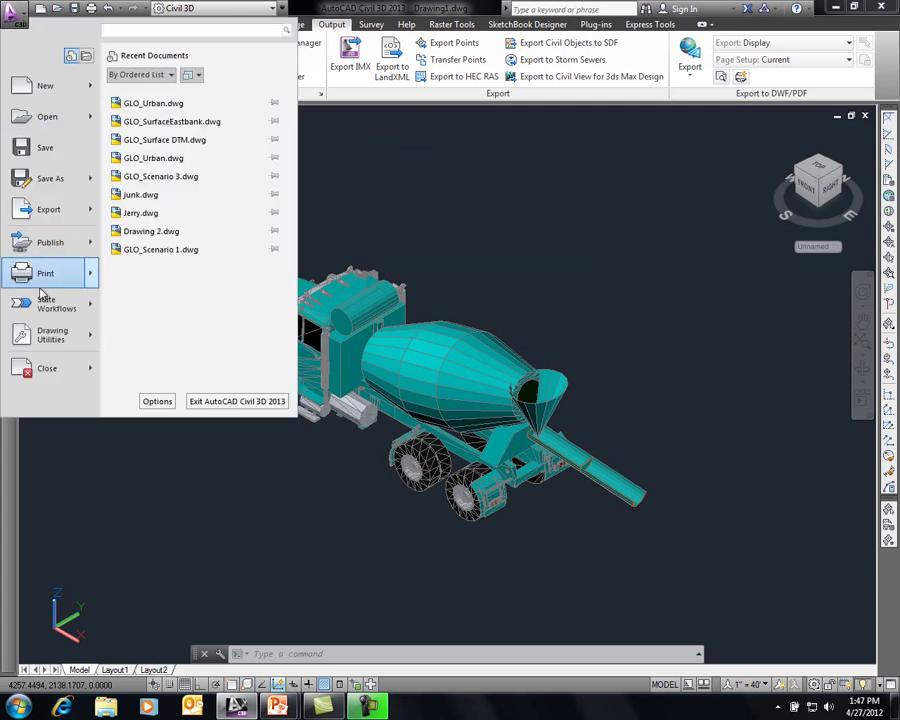
pyautogui.click(44, 371)
pyautogui.click(461, 381)
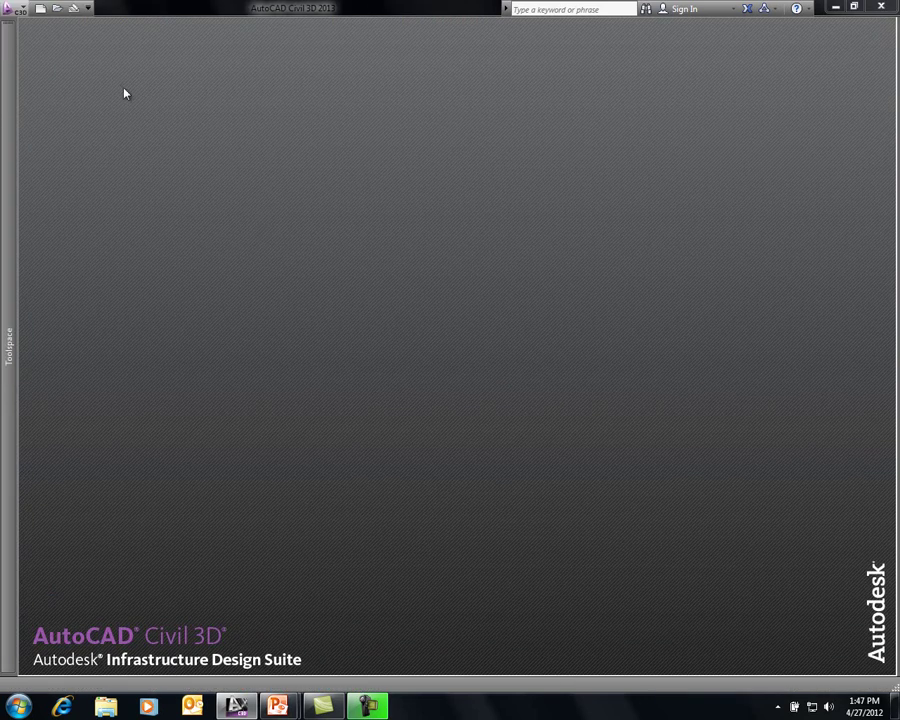
pyautogui.click(42, 10)
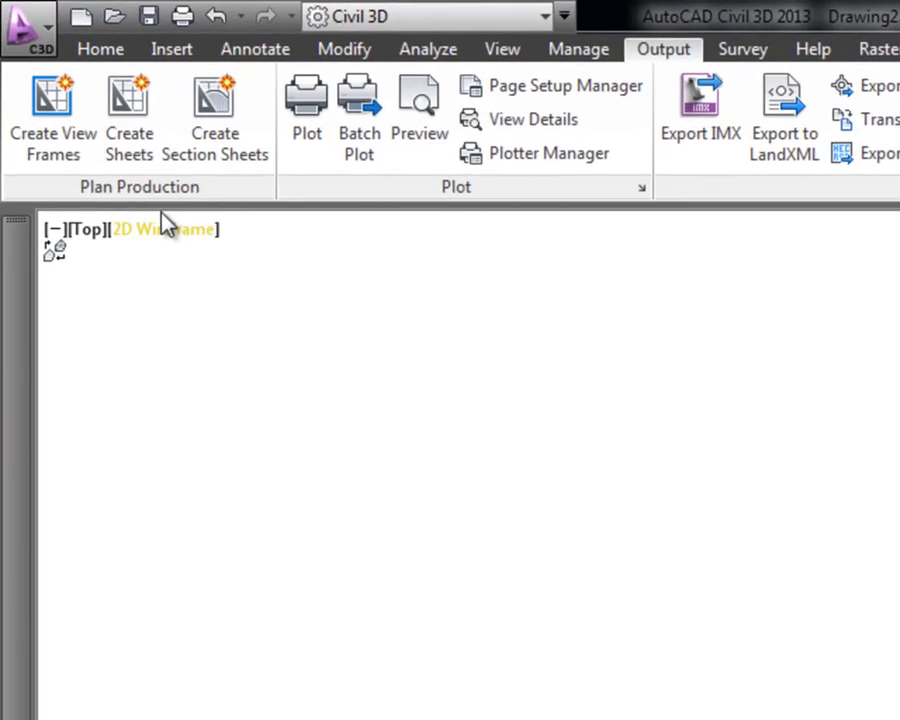
# - Expand the Home tab's Palettes panel and toggle the Map Task Pane
pyautogui.click(95, 58)
pyautogui.click(114, 199)
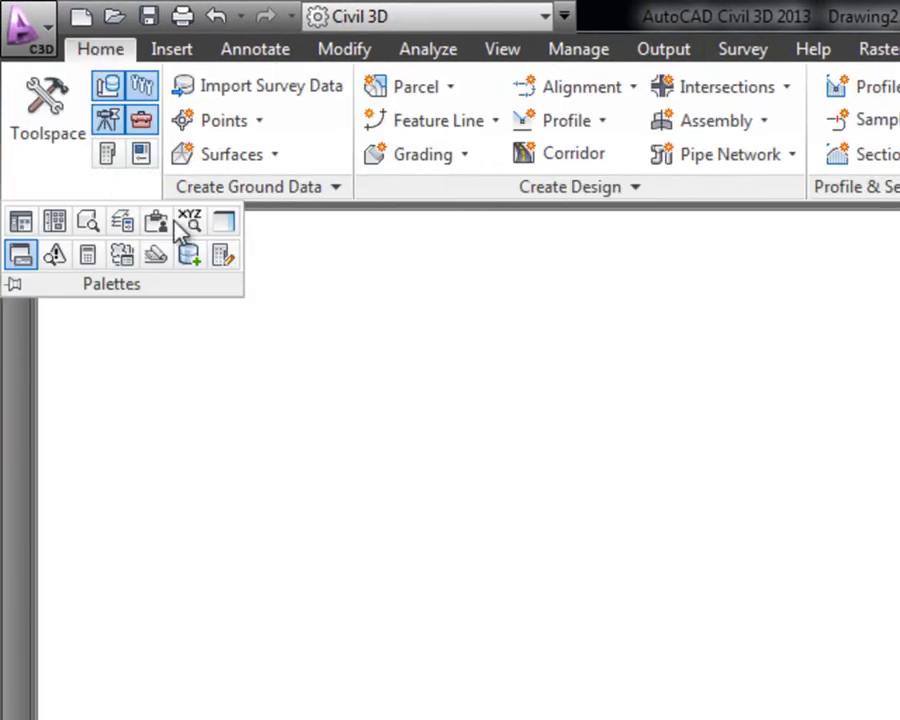
pyautogui.click(226, 230)
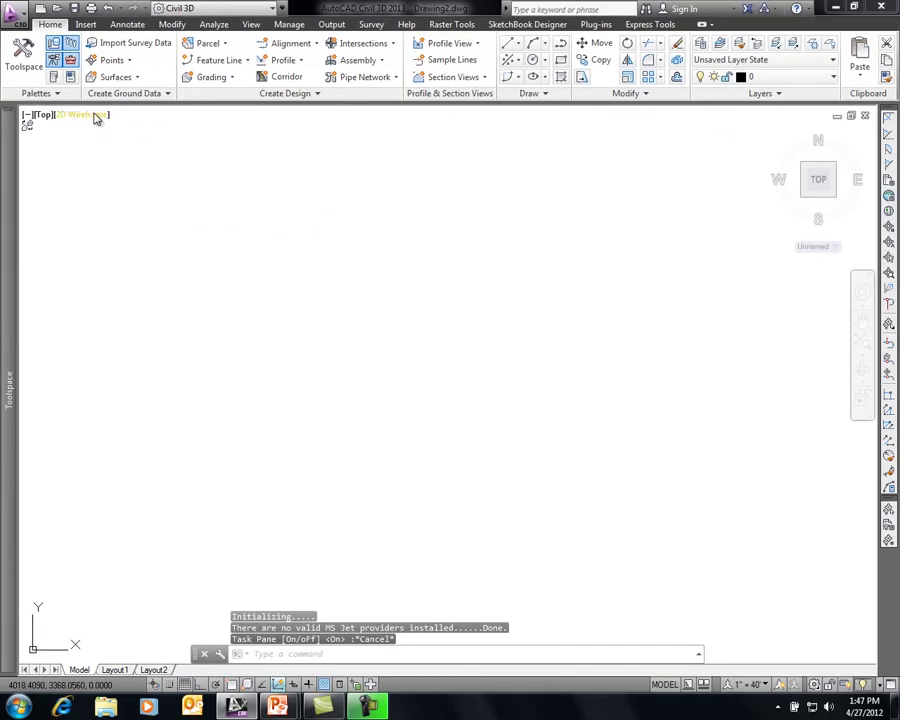
# - Turn the Map Task Pane on and switch it to Map Explorer
pyautogui.click(57, 93)
pyautogui.click(112, 126)
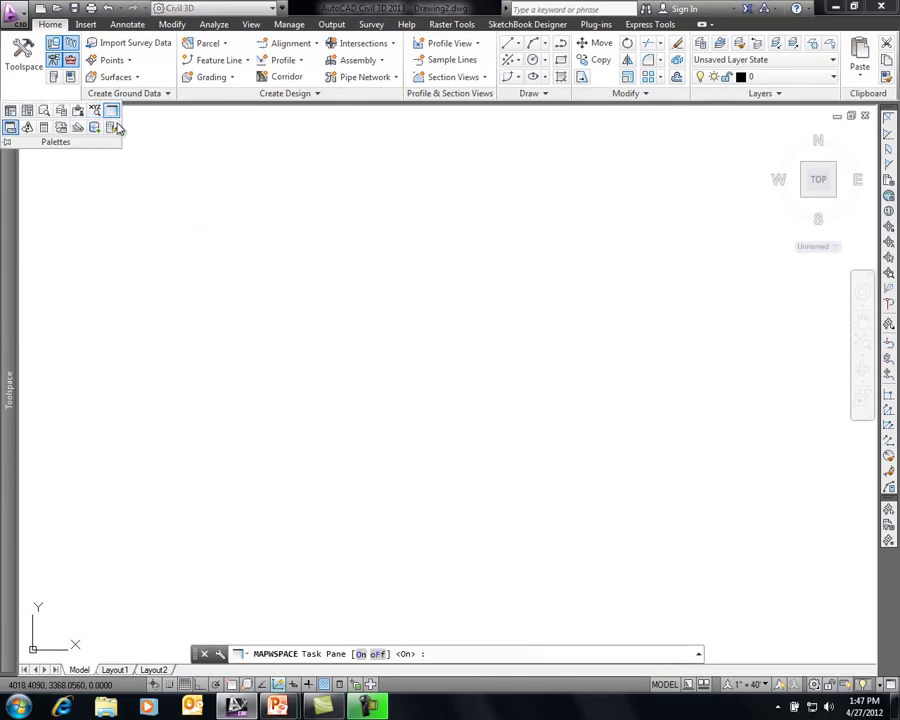
pyautogui.write('on')
pyautogui.press('Return')
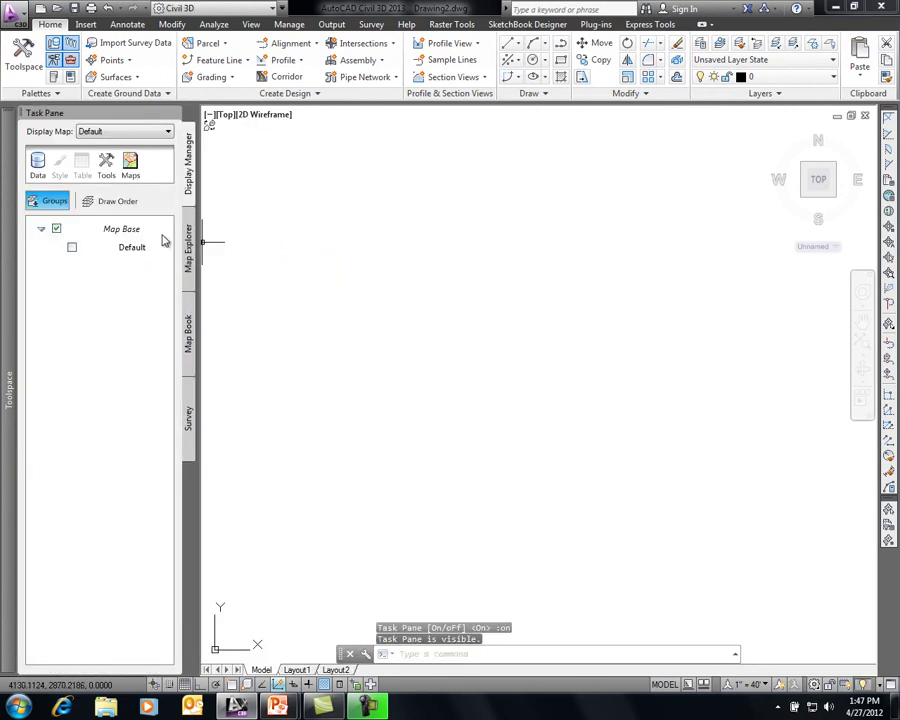
pyautogui.click(189, 235)
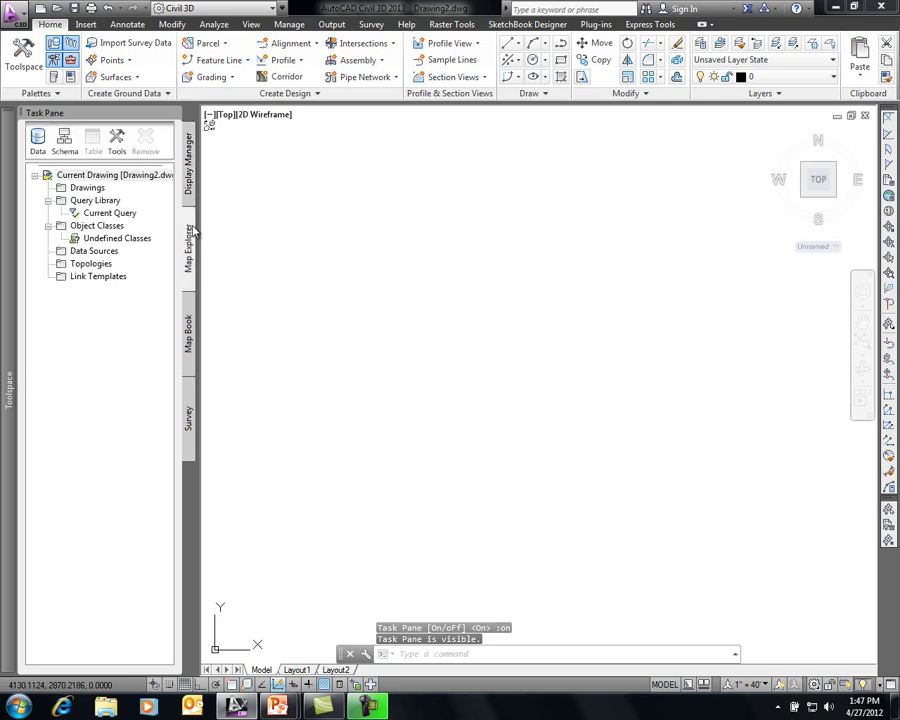
# - Assign the NH83F New Hampshire State Plane coordinate system to the current drawing
pyautogui.rightClick(88, 176)
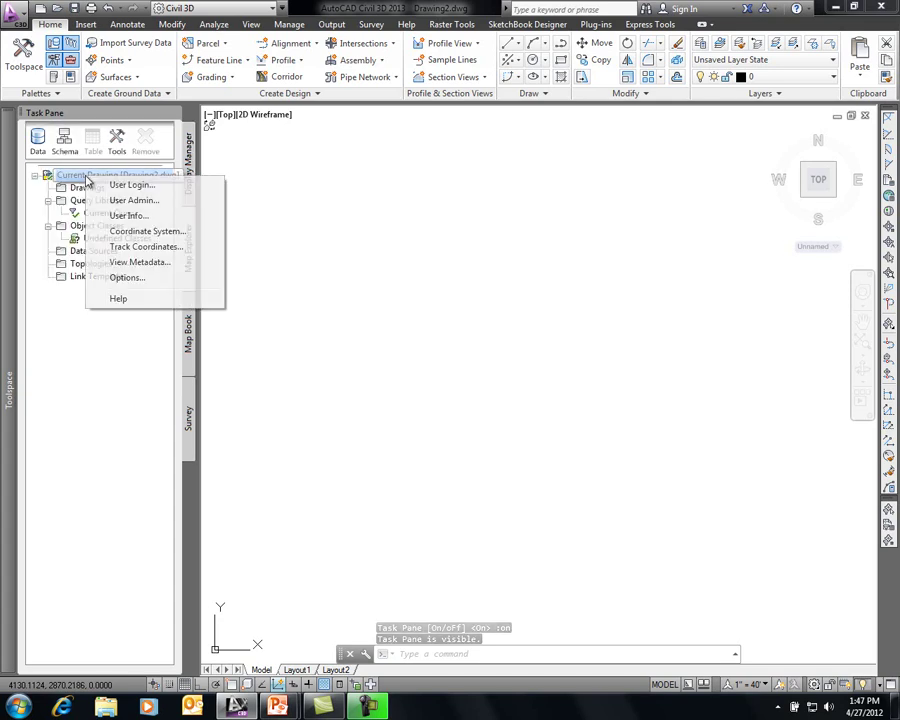
pyautogui.click(130, 232)
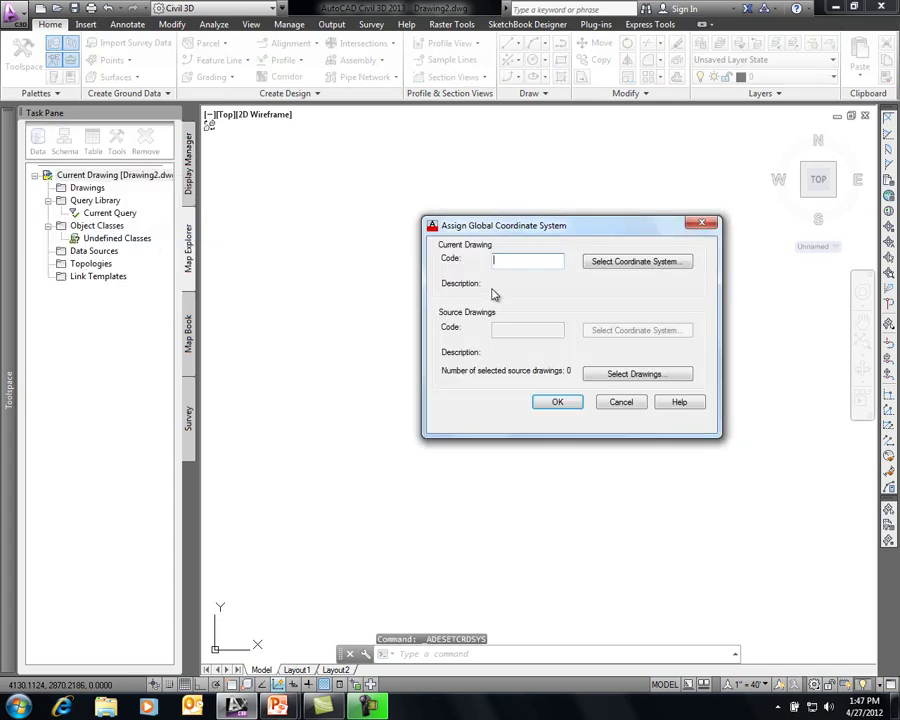
pyautogui.click(605, 265)
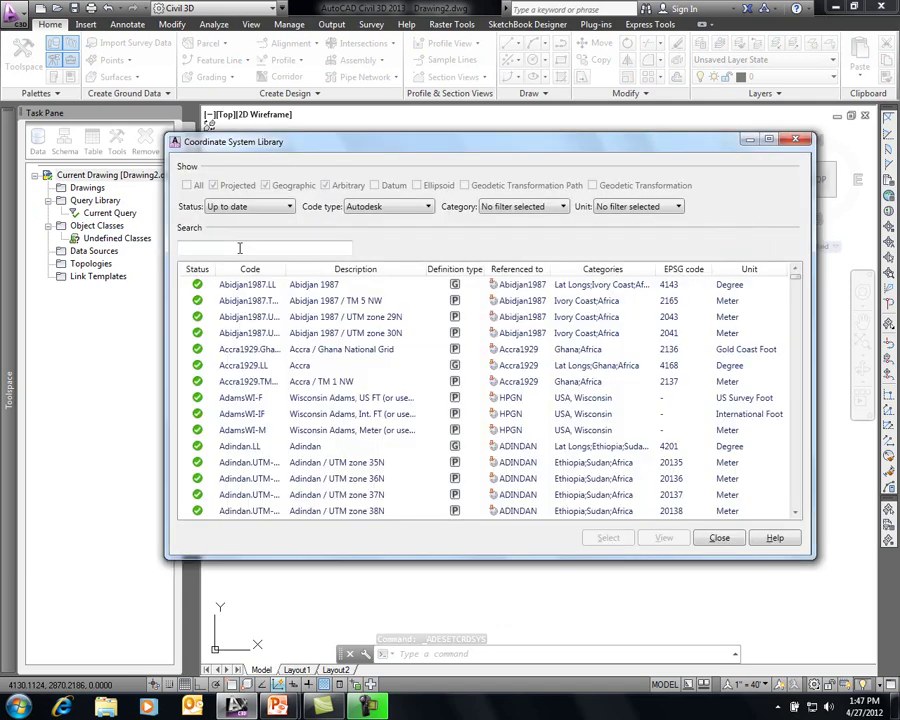
pyautogui.click(234, 247)
pyautogui.write('new')
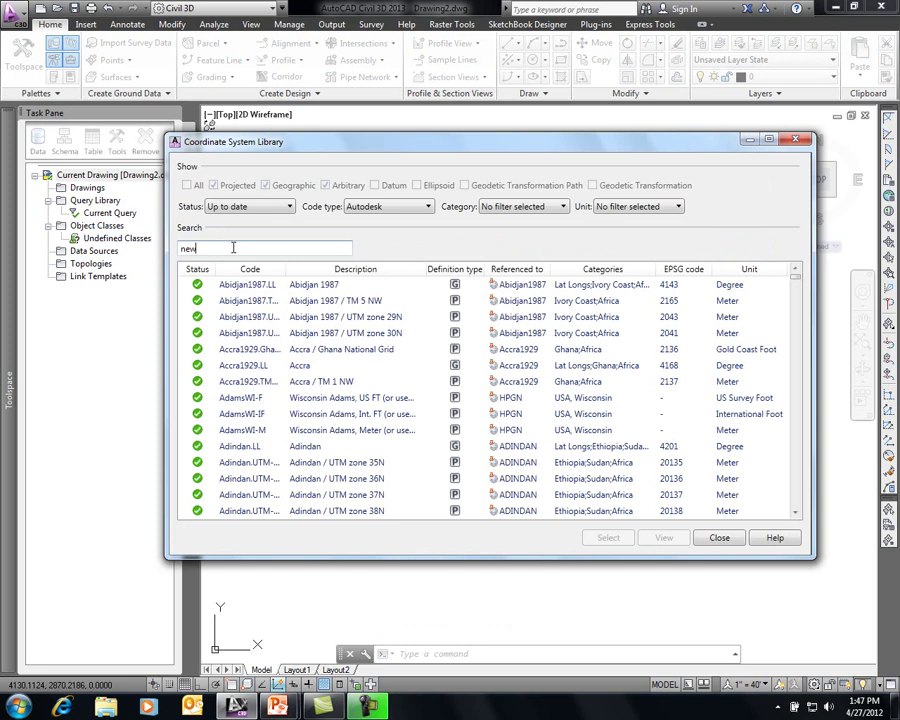
pyautogui.write(' hamp')
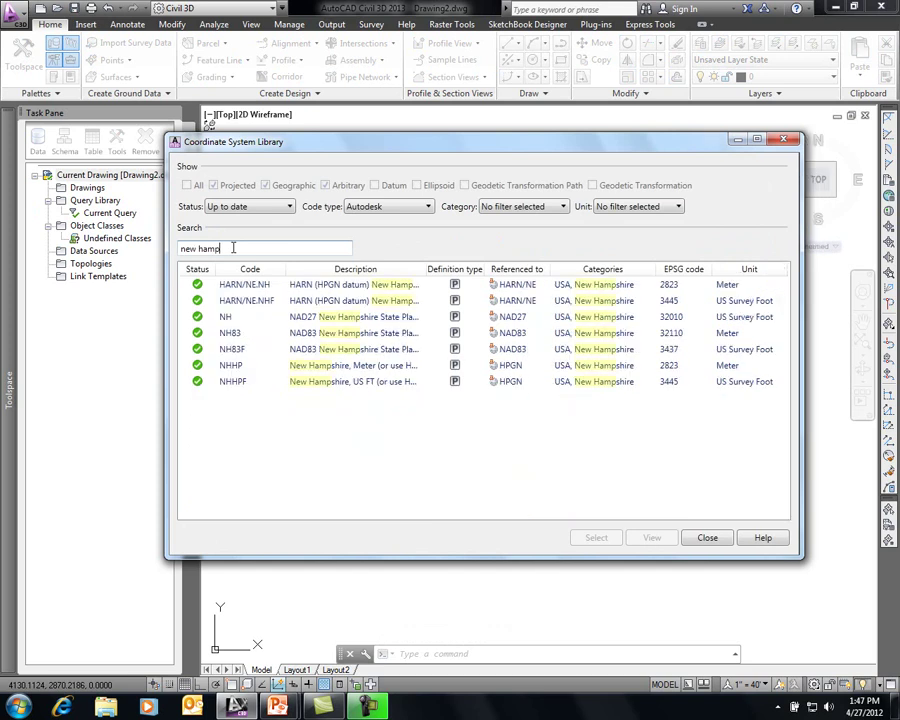
pyautogui.click(240, 352)
pyautogui.click(597, 538)
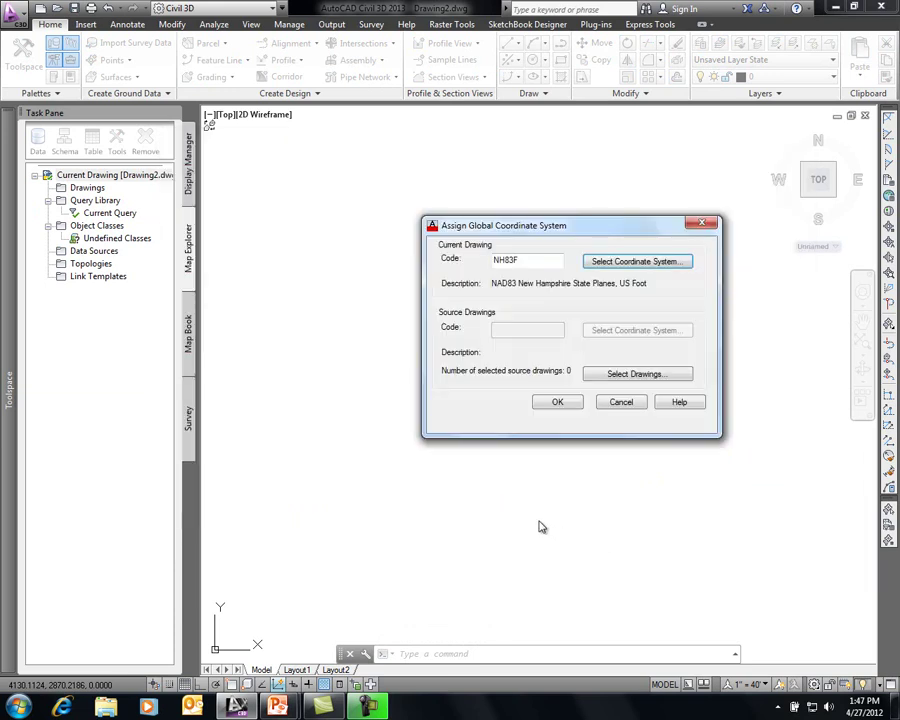
pyautogui.click(557, 402)
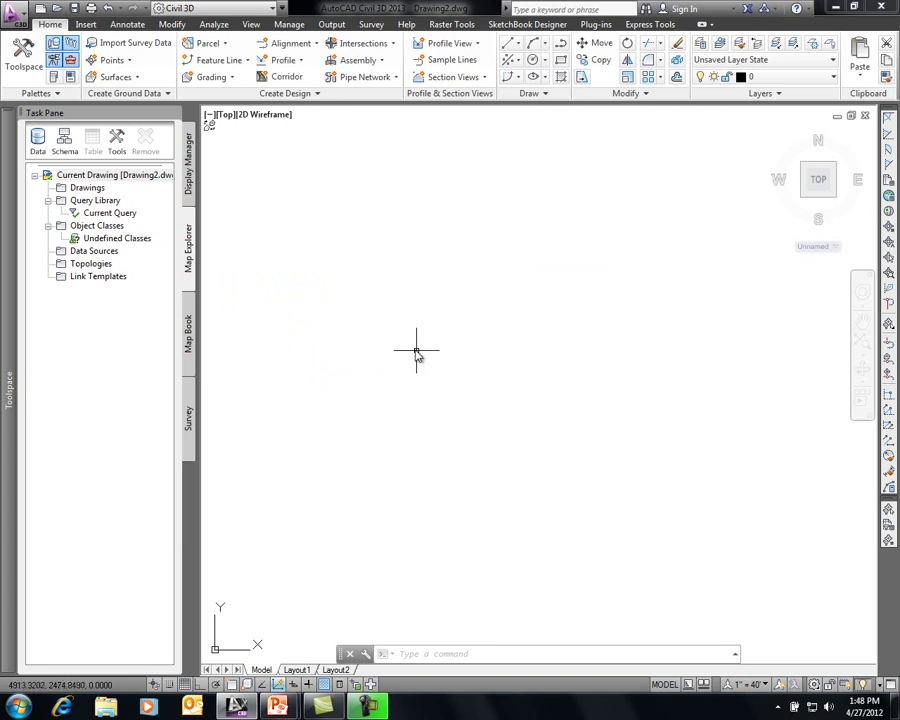
# - In Display Manager, connect to data and add an SHP connection to Parcels.shp
pyautogui.click(189, 179)
pyautogui.click(37, 163)
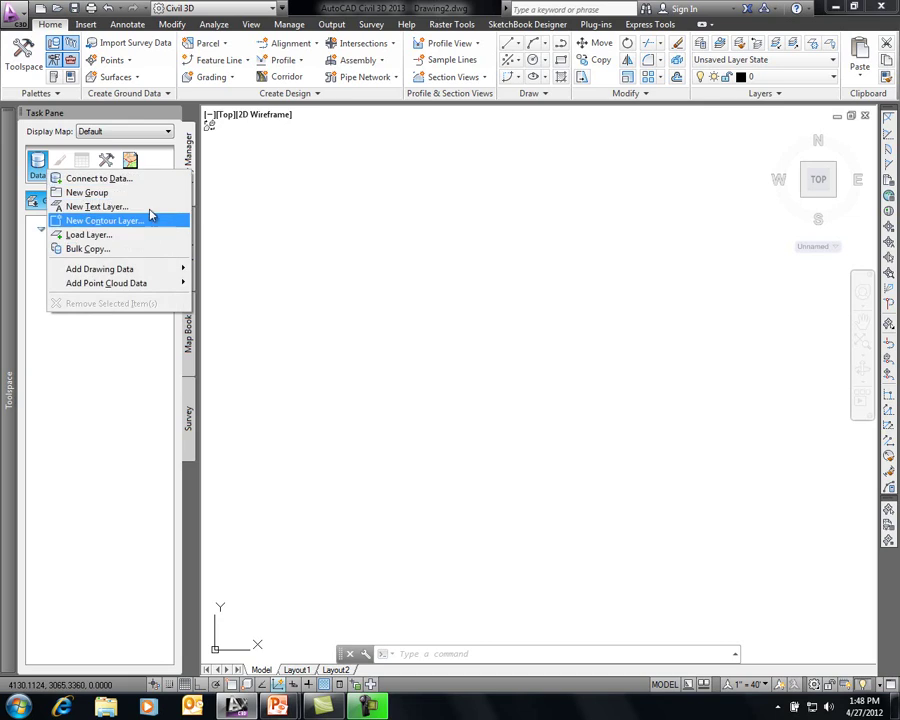
pyautogui.click(114, 179)
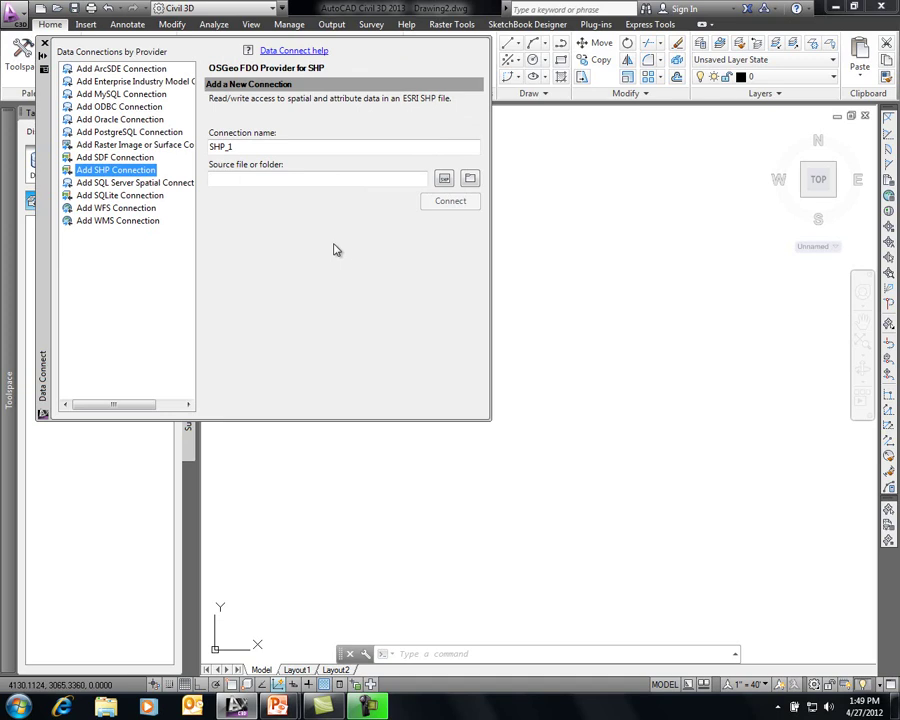
pyautogui.click(444, 179)
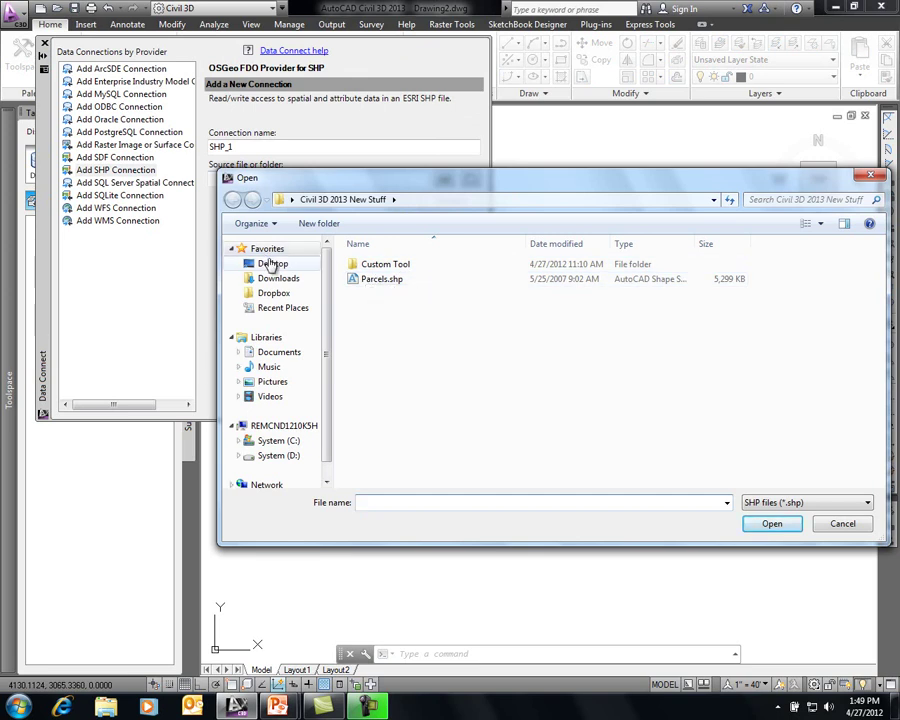
pyautogui.click(392, 281)
pyautogui.click(767, 527)
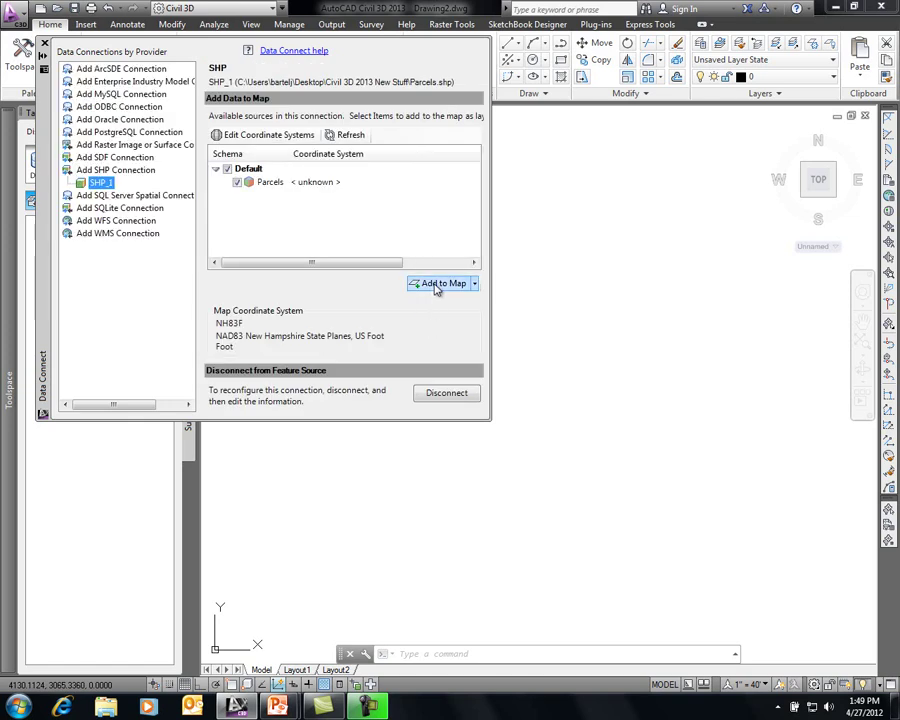
# - Add the Parcels feature class to the map and close the Data Connect panel
pyautogui.moveTo(331, 184)
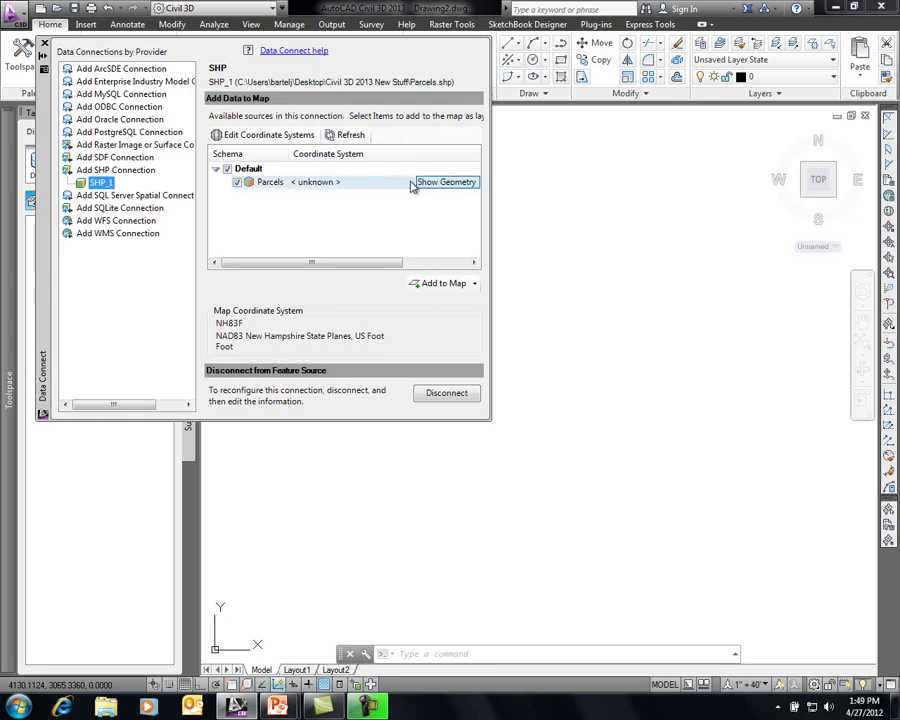
pyautogui.click(349, 185)
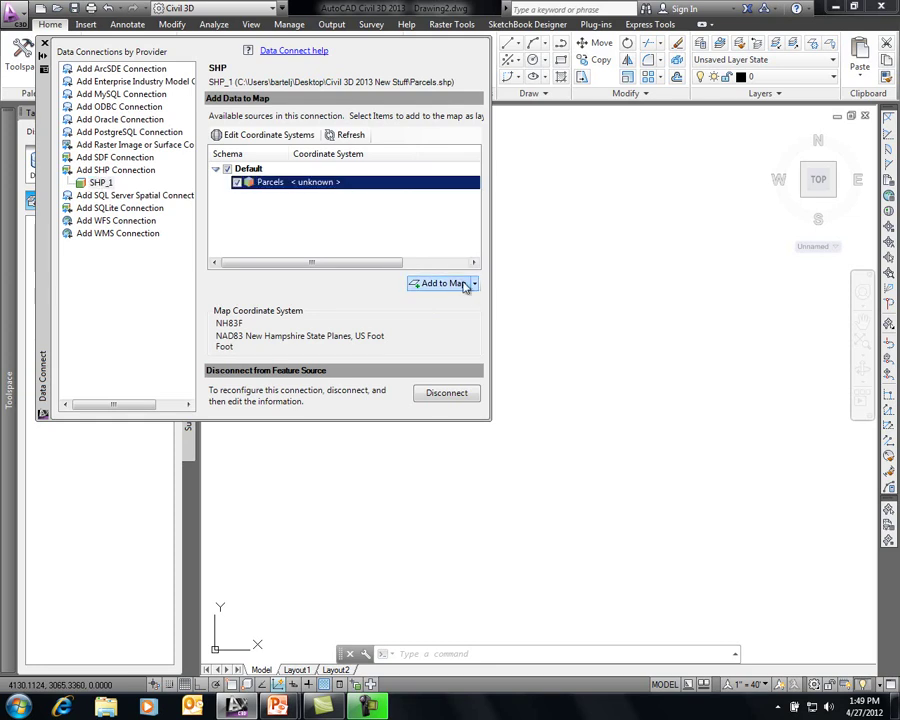
pyautogui.click(475, 283)
pyautogui.click(445, 301)
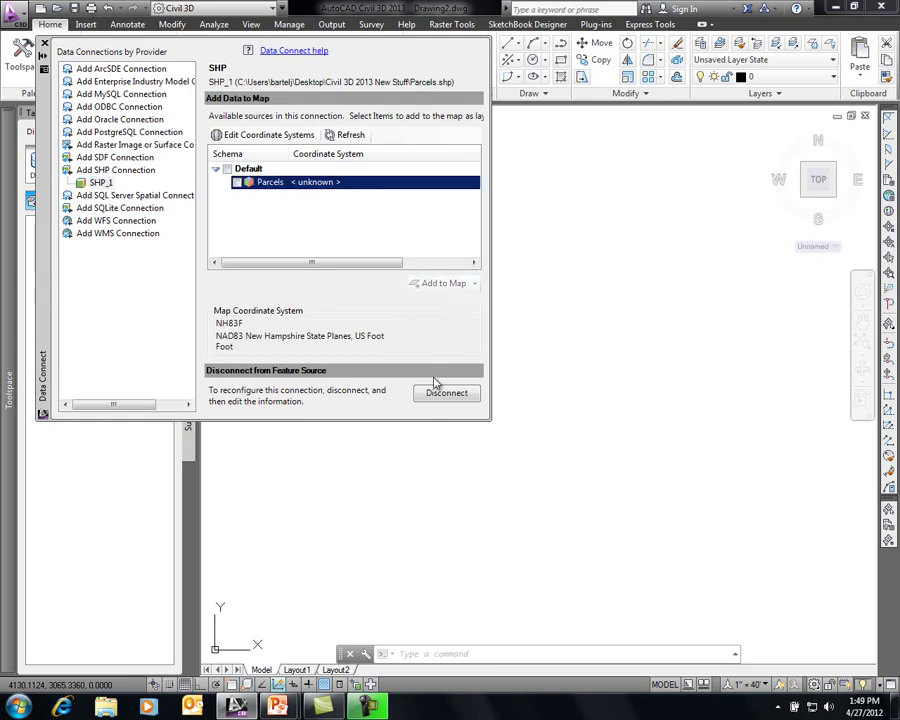
pyautogui.click(44, 43)
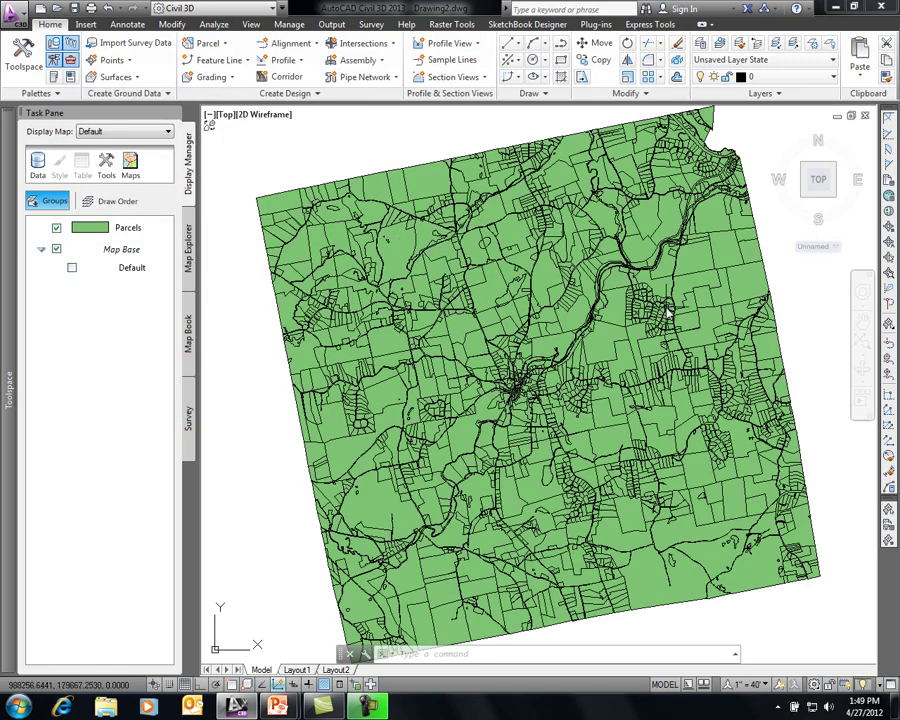
# - Zoom in on the parcels and run NETLOAD
pyautogui.scroll(5, 649, 303)
pyautogui.scroll(5, 645, 303)
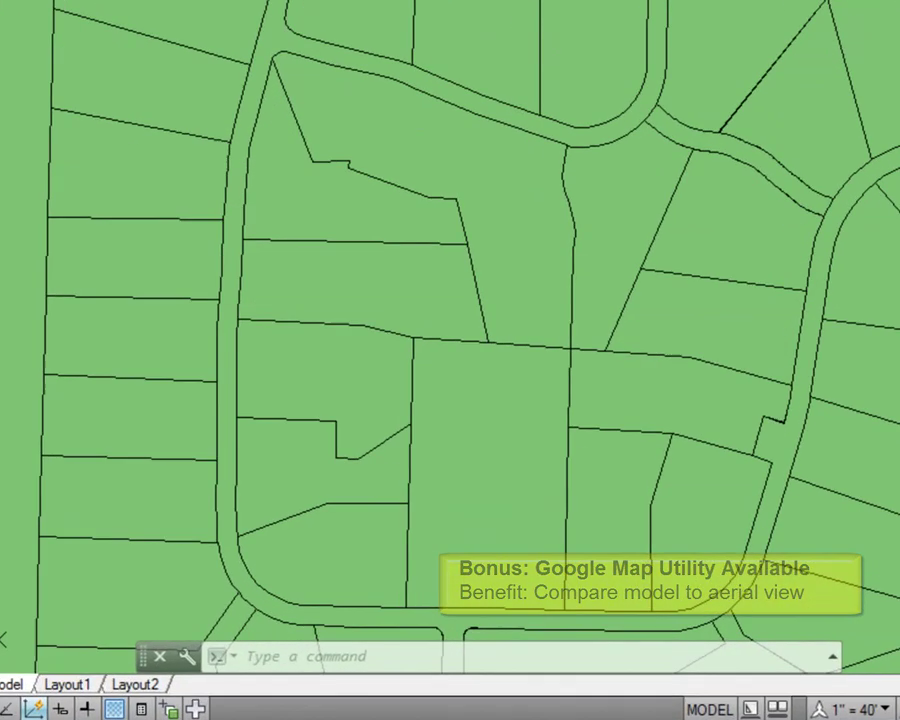
pyautogui.write('new')
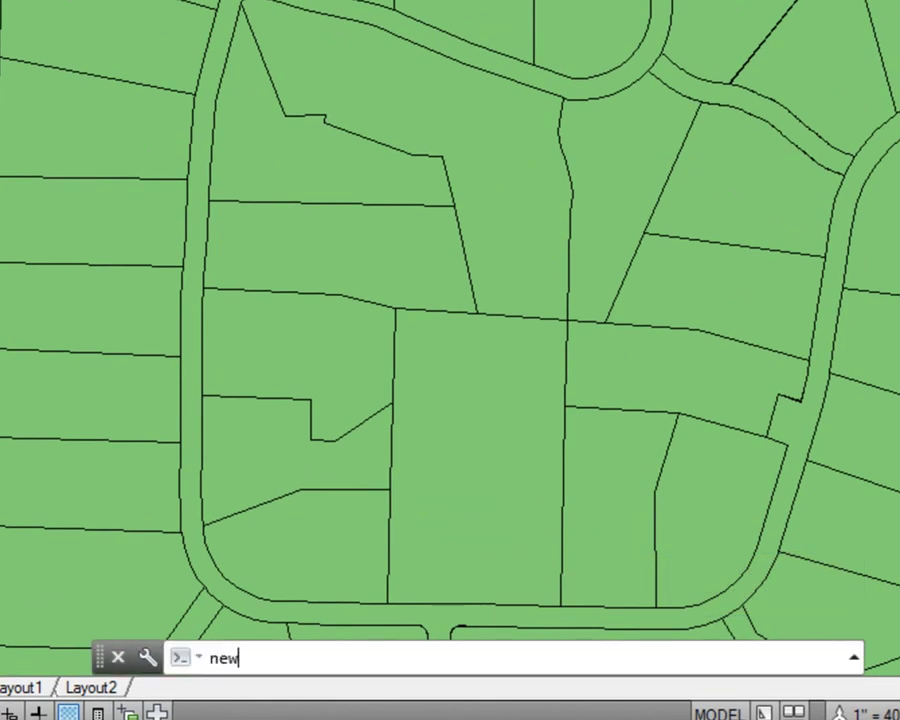
pyautogui.press('BackSpace')
pyautogui.write('tlo')
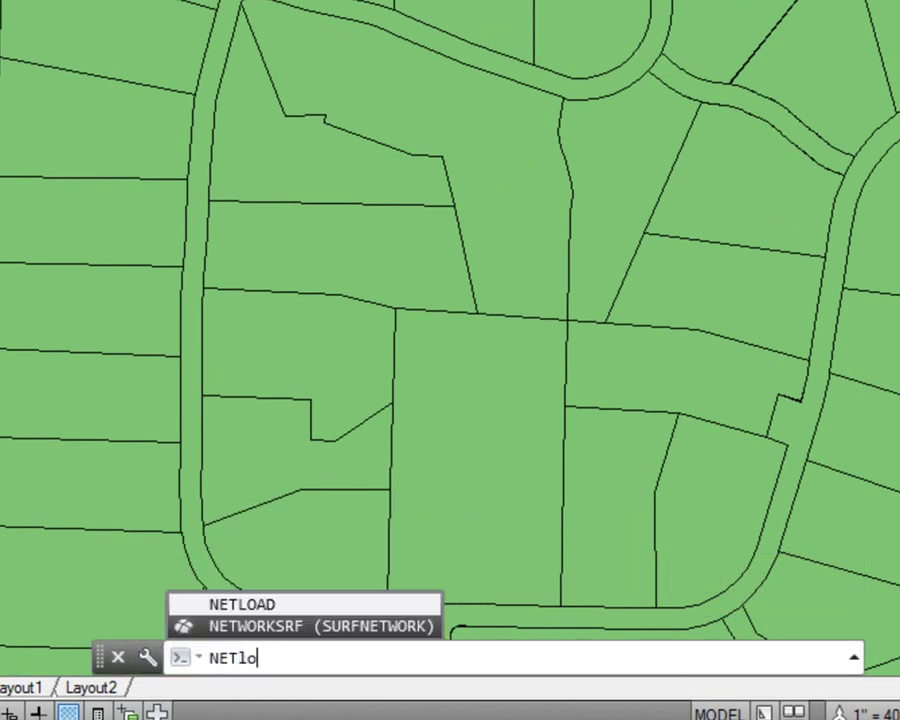
pyautogui.write('a')
pyautogui.press('Return')
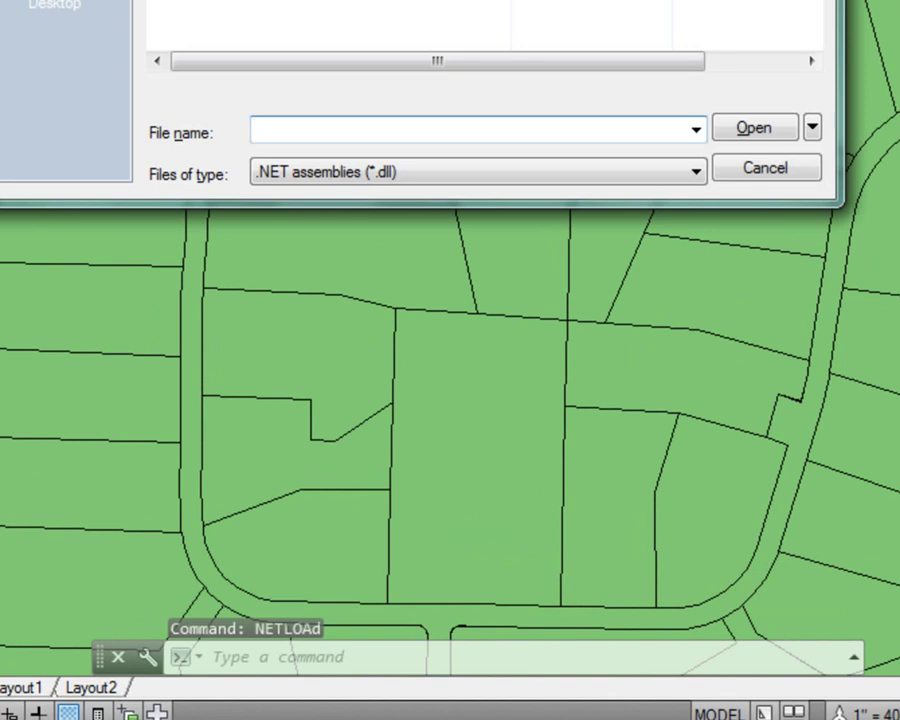
# - Load ViewGoogleMap.dll, then run VIEWGOOGLEMAP and choose the Point option
pyautogui.click(630, 5)
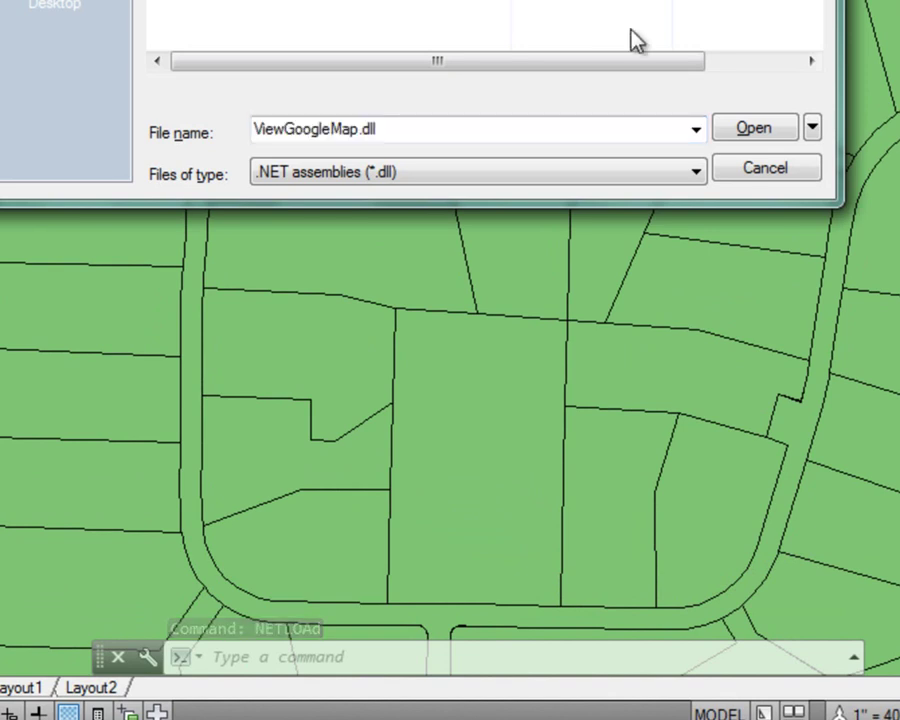
pyautogui.click(752, 128)
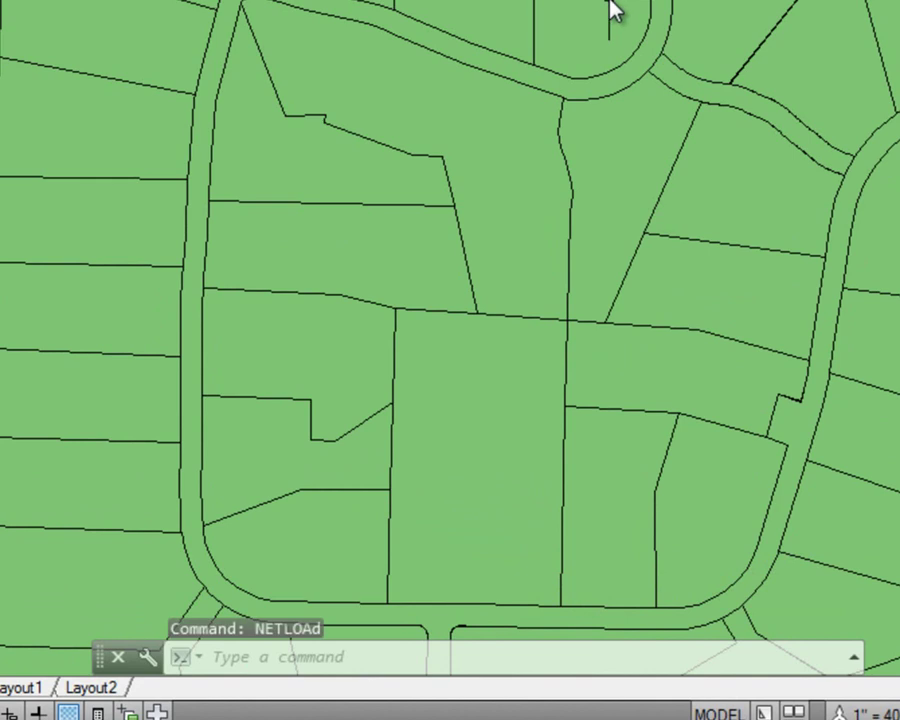
pyautogui.write('viewgo')
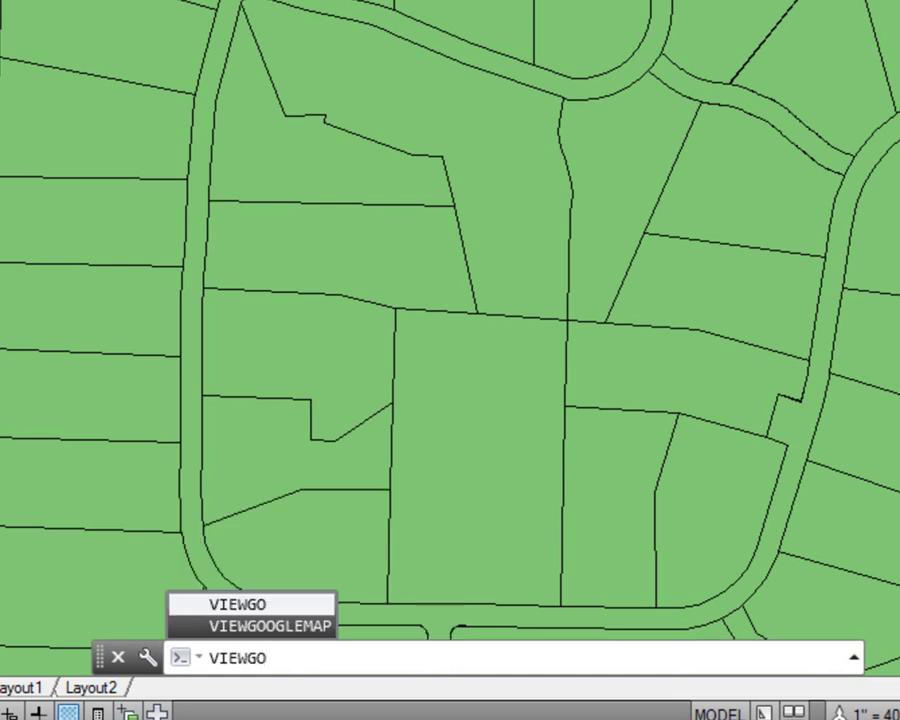
pyautogui.press('Down')
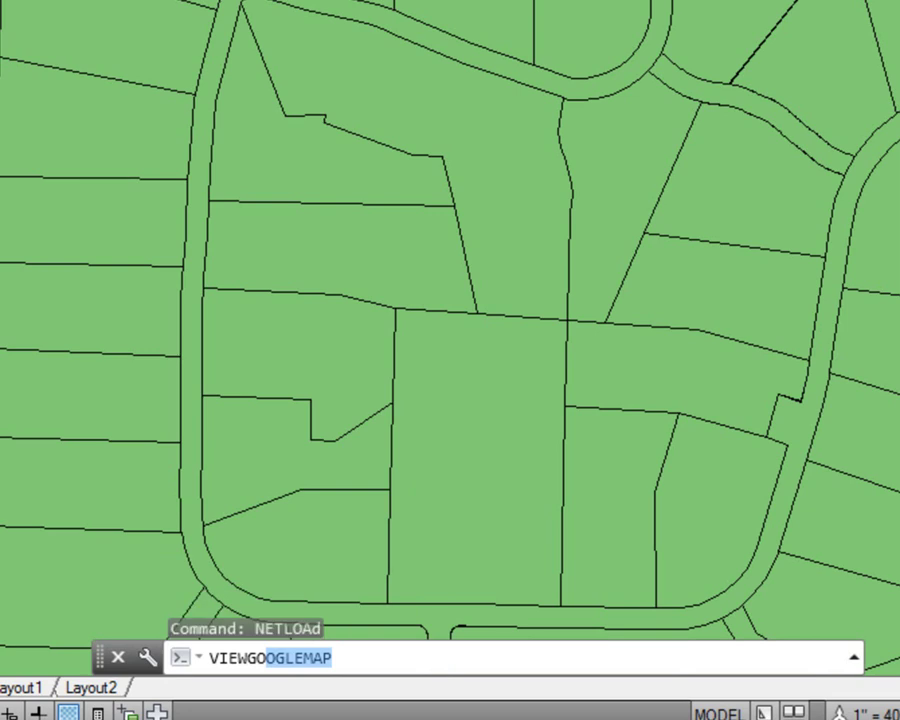
pyautogui.press('Return')
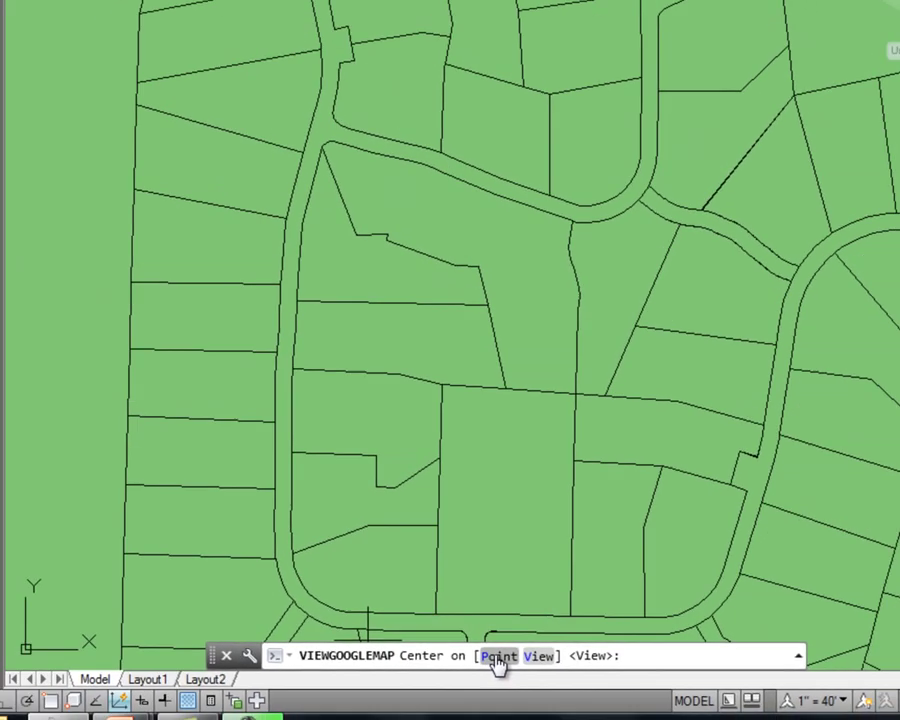
pyautogui.click(522, 655)
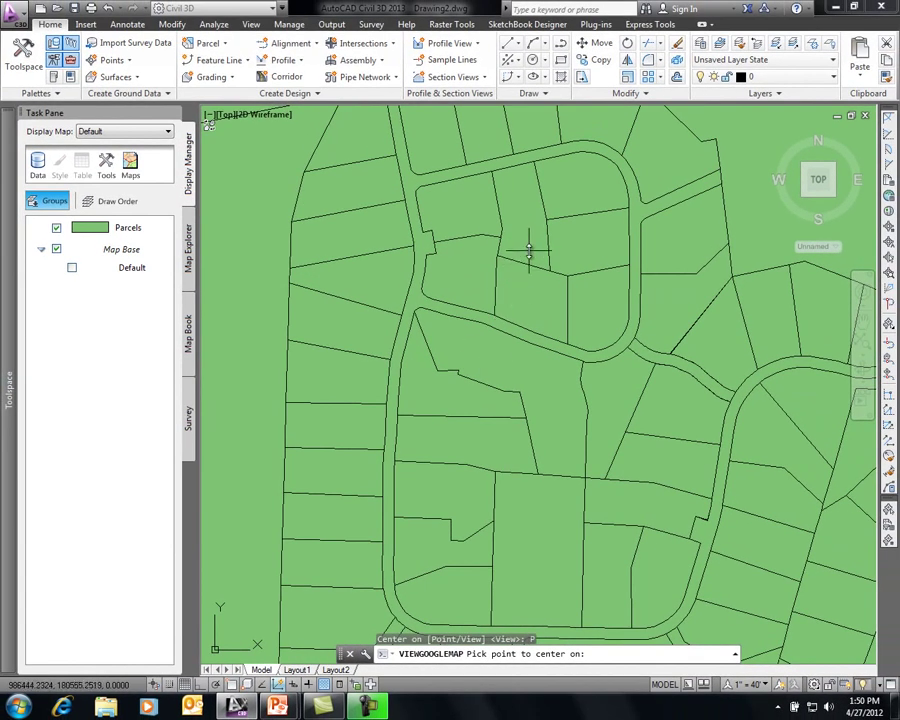
# - Compare the Google Maps aerial around Inkberry Rd with the picked parcel point, then close the browser
pyautogui.click(530, 248)
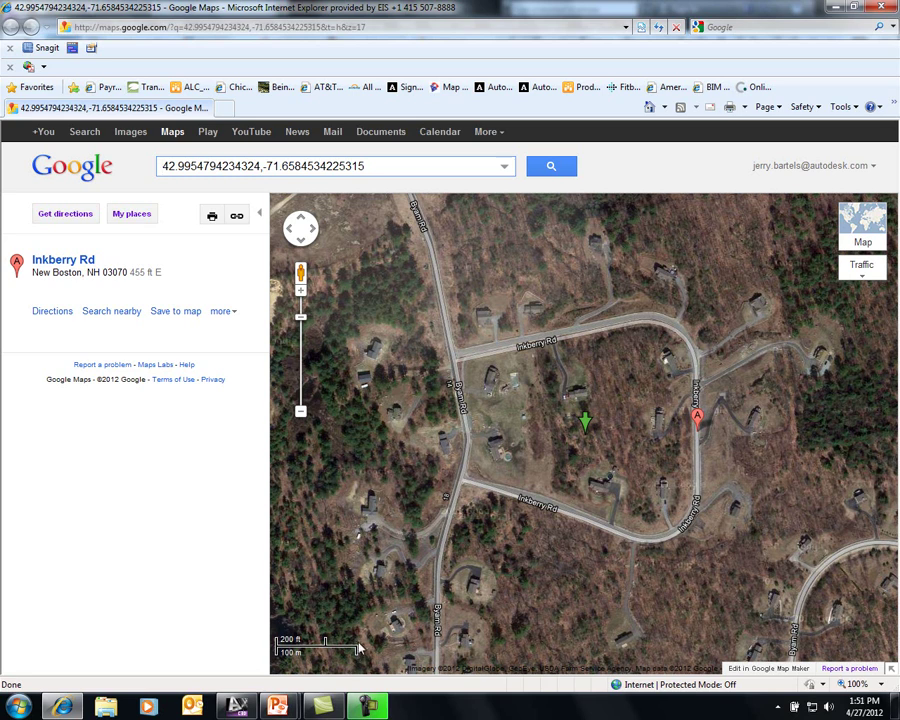
pyautogui.click(881, 8)
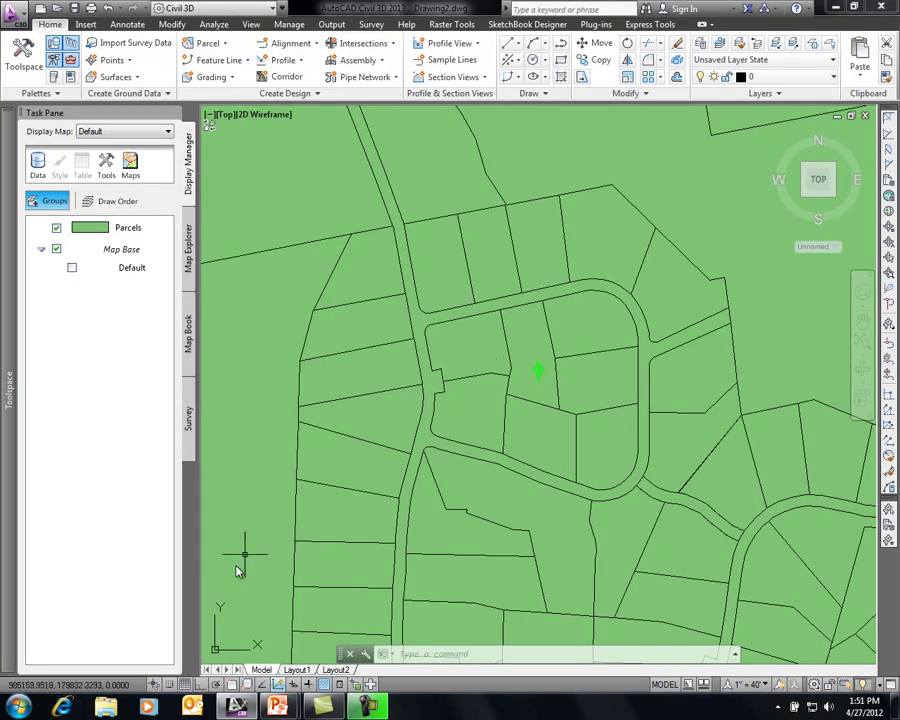
pyautogui.click(63, 707)
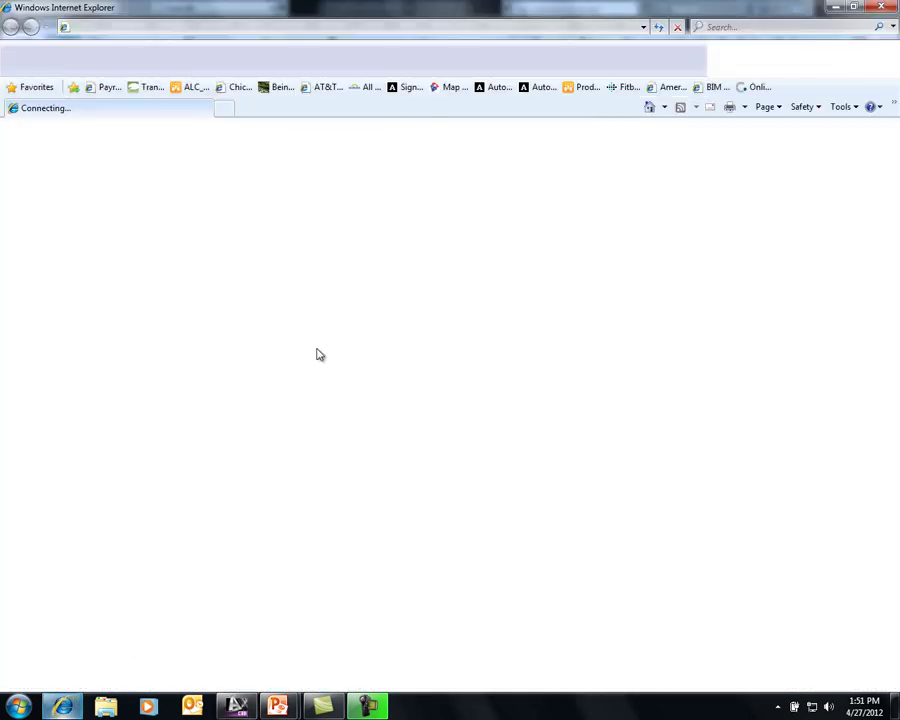
pyautogui.click(147, 90)
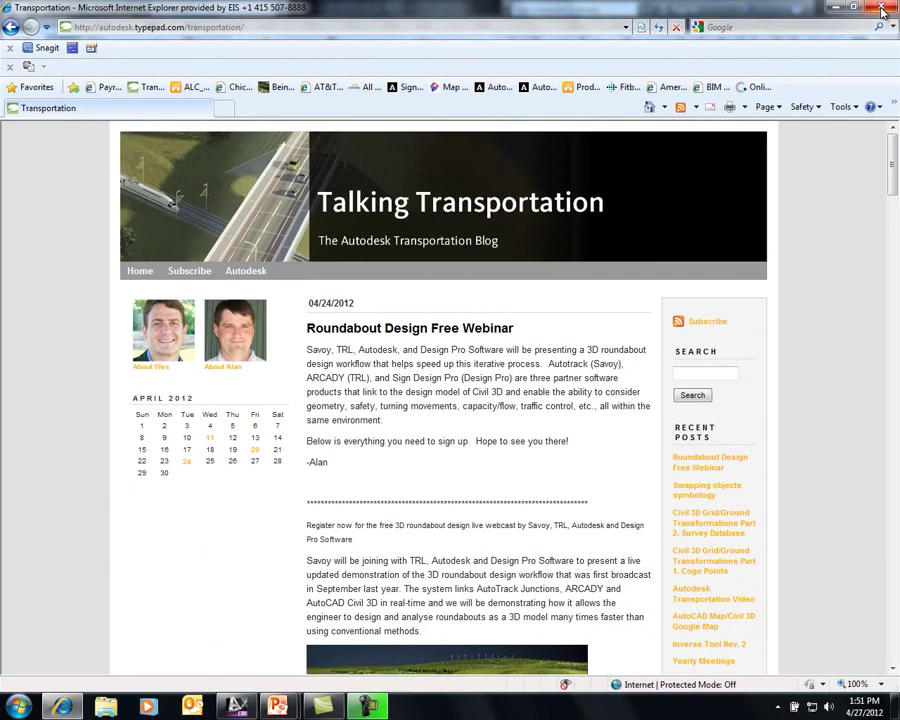
pyautogui.click(881, 8)
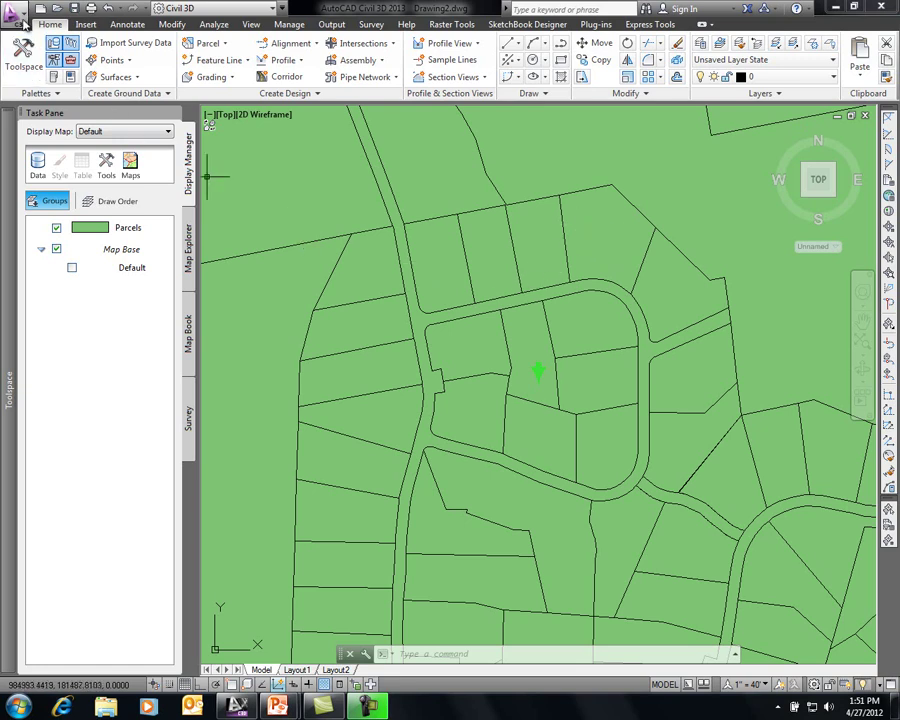
# - Close Drawing2.dwg without saving and start a new blank drawing
pyautogui.click(18, 16)
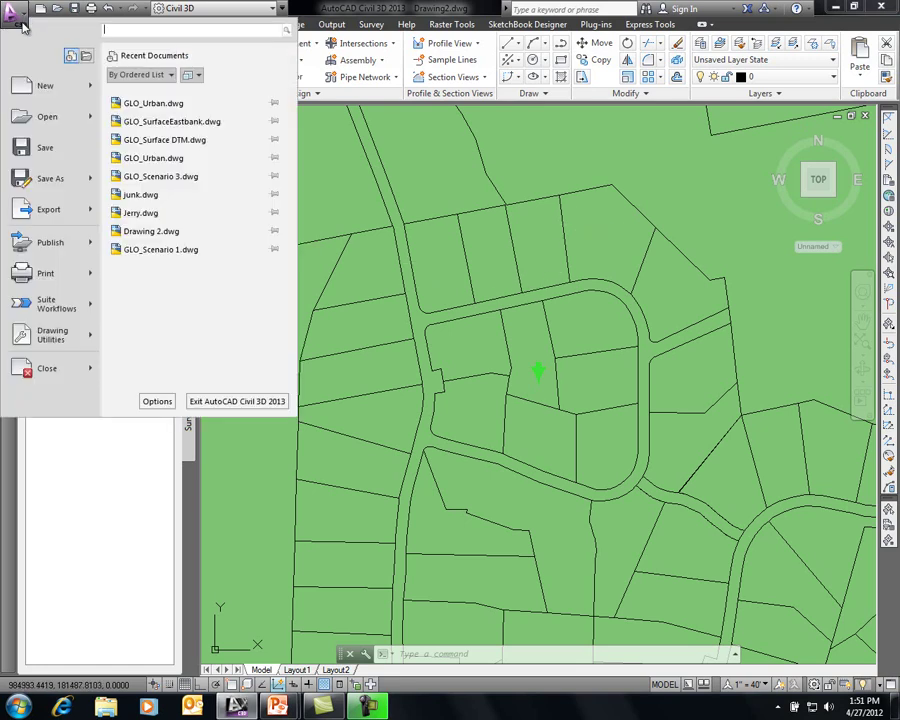
pyautogui.click(48, 370)
pyautogui.click(458, 380)
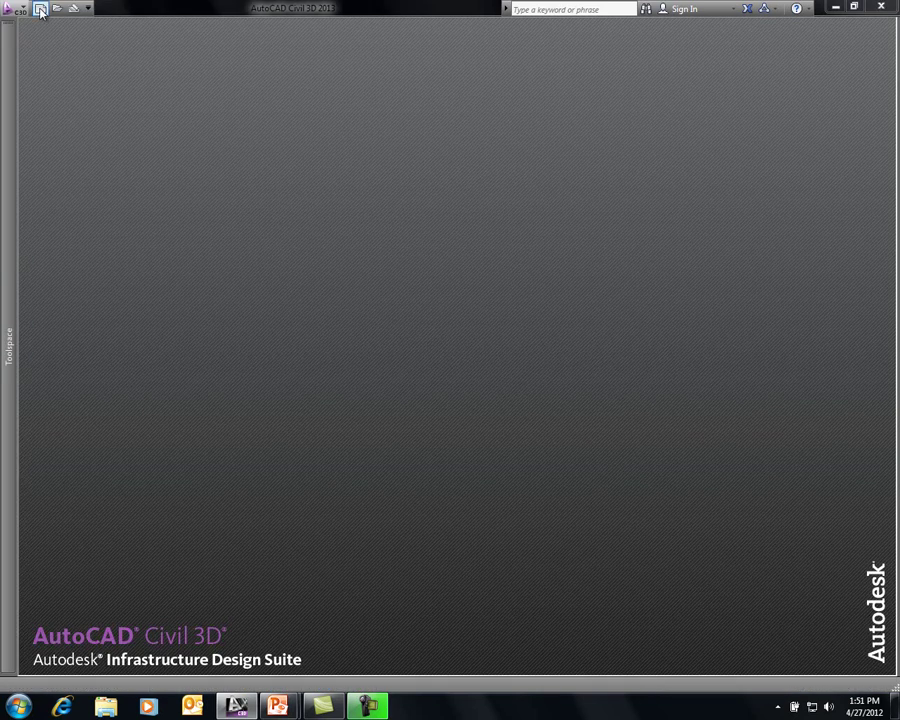
pyautogui.hotkey('ctrl', 'n')
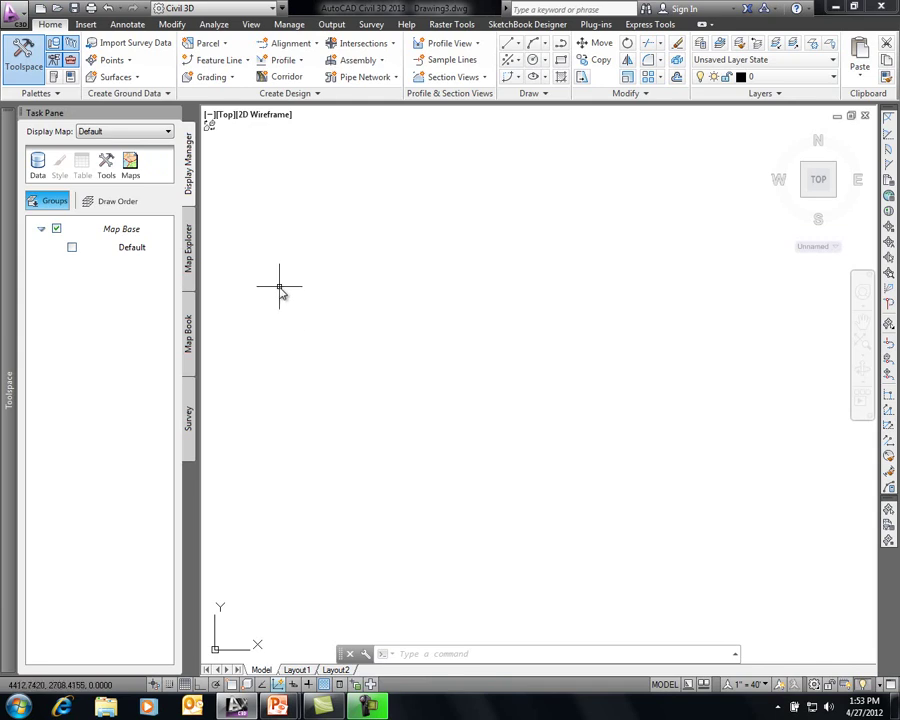
# - Close the map task pane and switch the Toolspace to the survey view
pyautogui.click(183, 128)
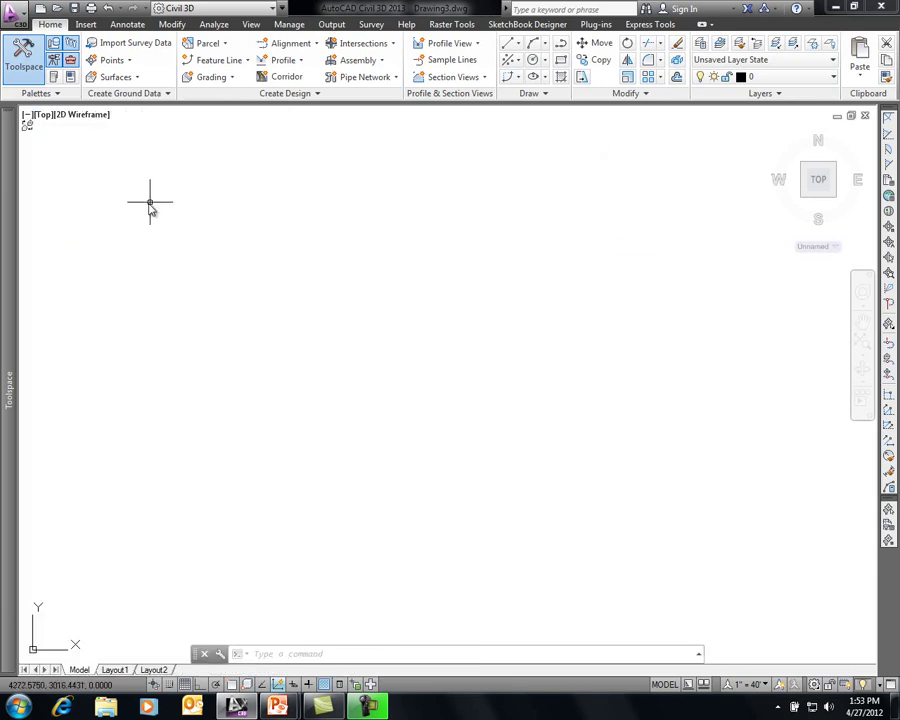
pyautogui.moveTo(5, 232)
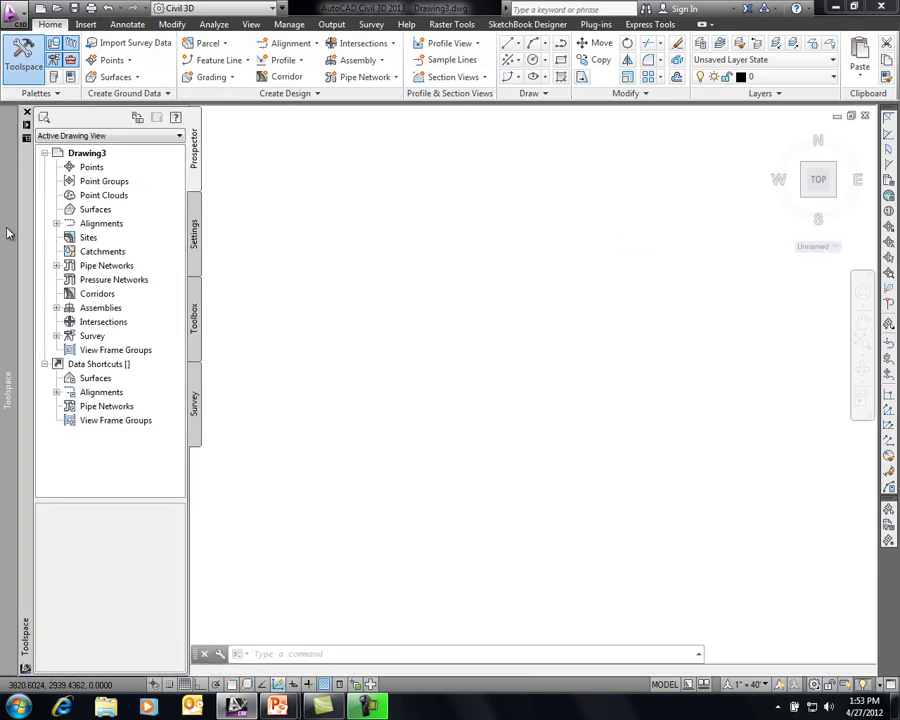
pyautogui.click(194, 398)
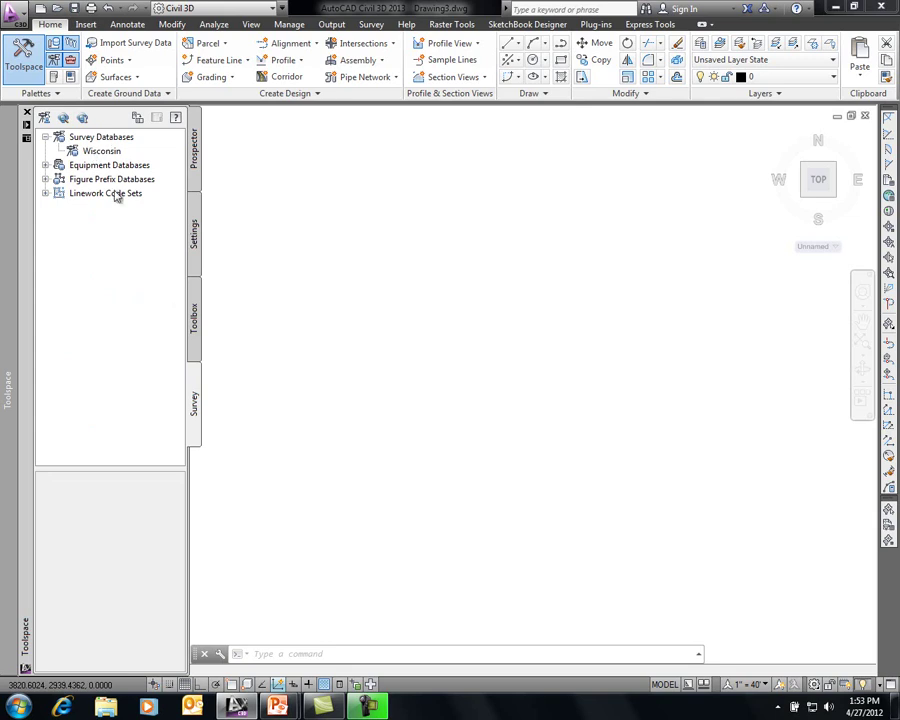
# - Create survey database 'New Features' with distance units set to US Foot
pyautogui.click(131, 44)
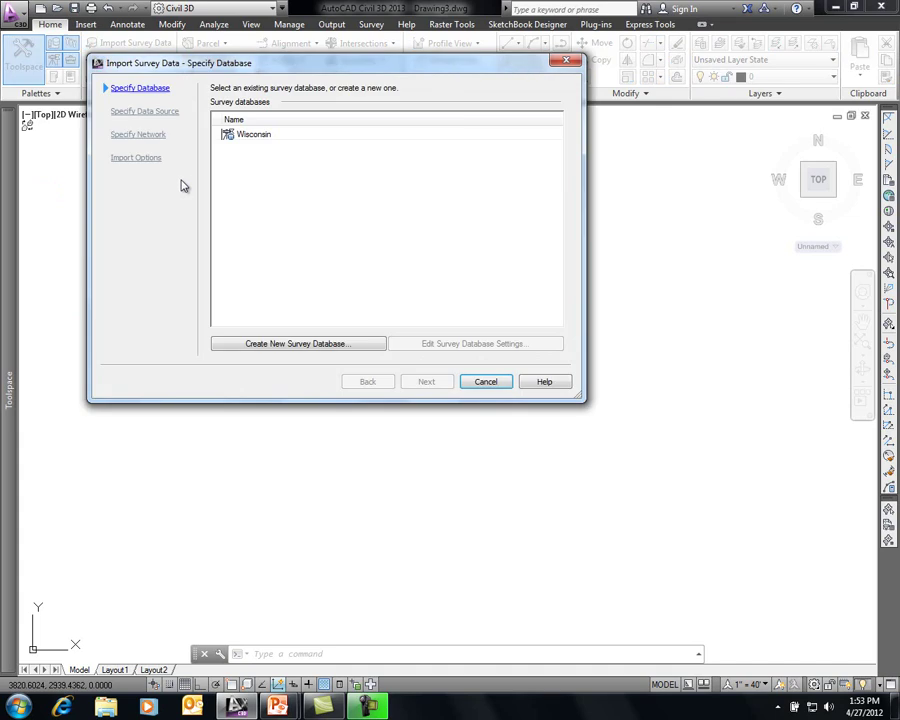
pyautogui.click(283, 345)
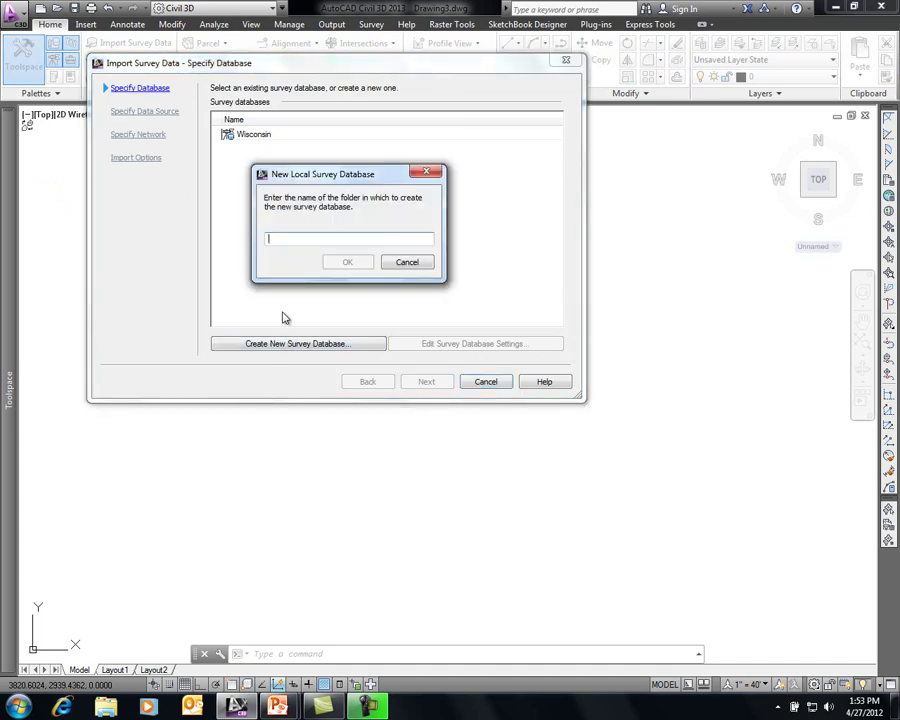
pyautogui.write('New Features')
pyautogui.click(347, 261)
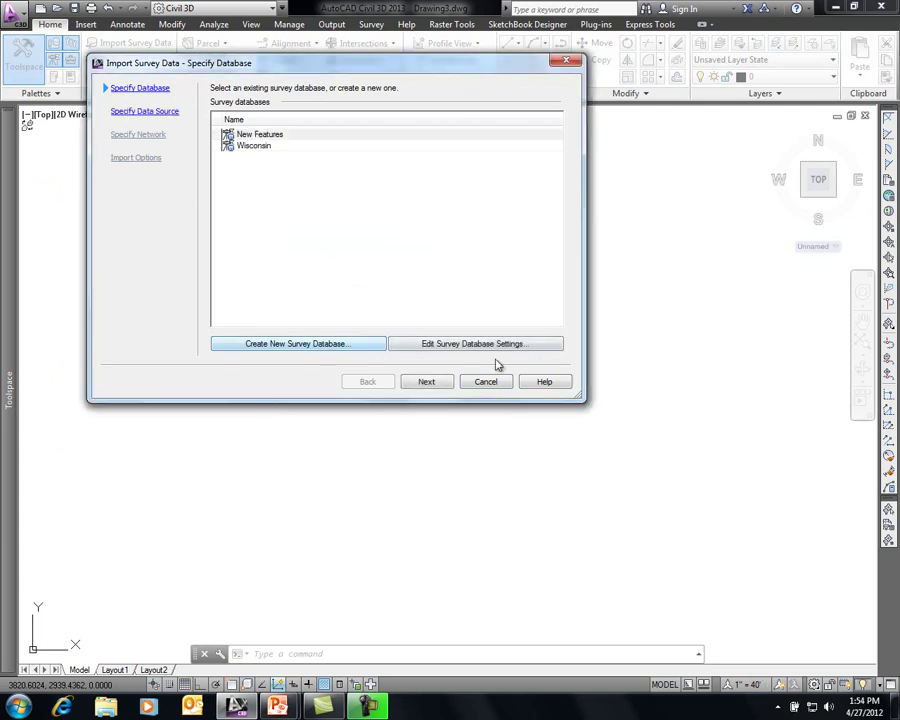
pyautogui.click(484, 346)
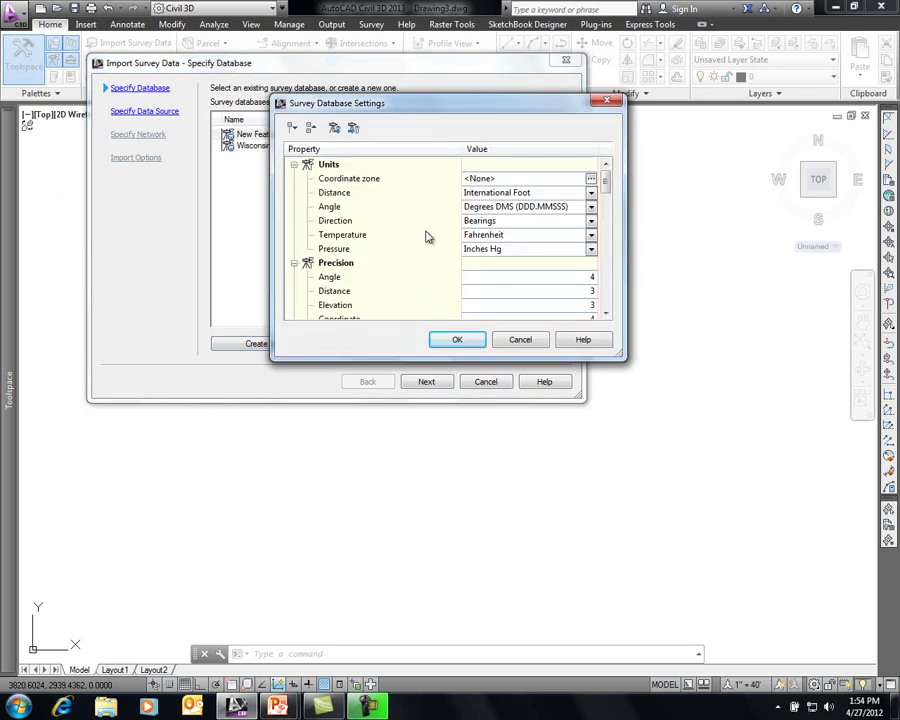
pyautogui.click(590, 193)
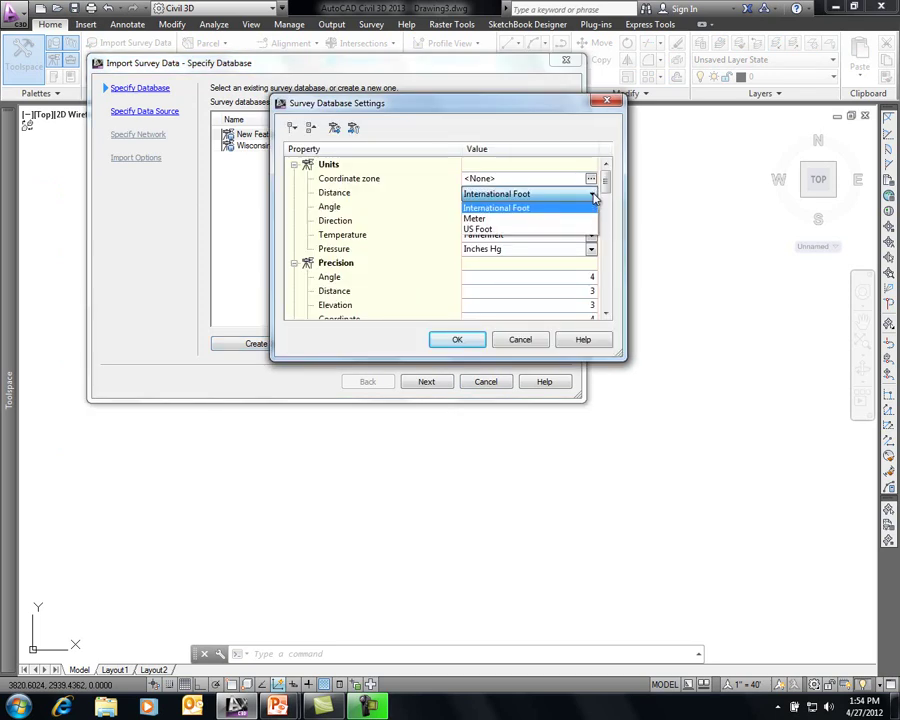
pyautogui.click(510, 231)
pyautogui.click(457, 339)
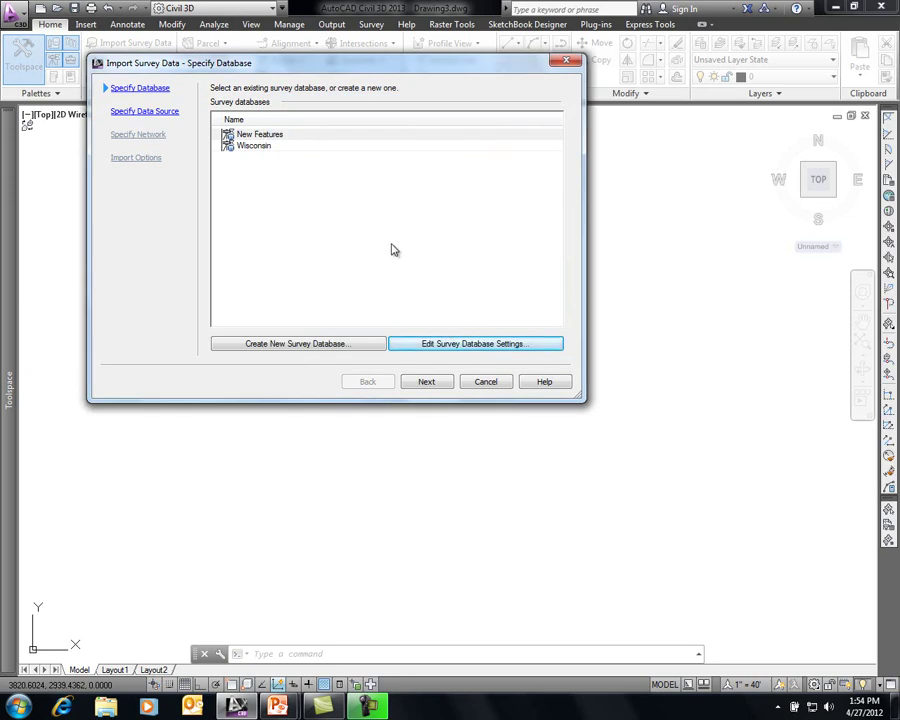
# - Choose the Survey-1.fbk field book as the import source
pyautogui.click(436, 382)
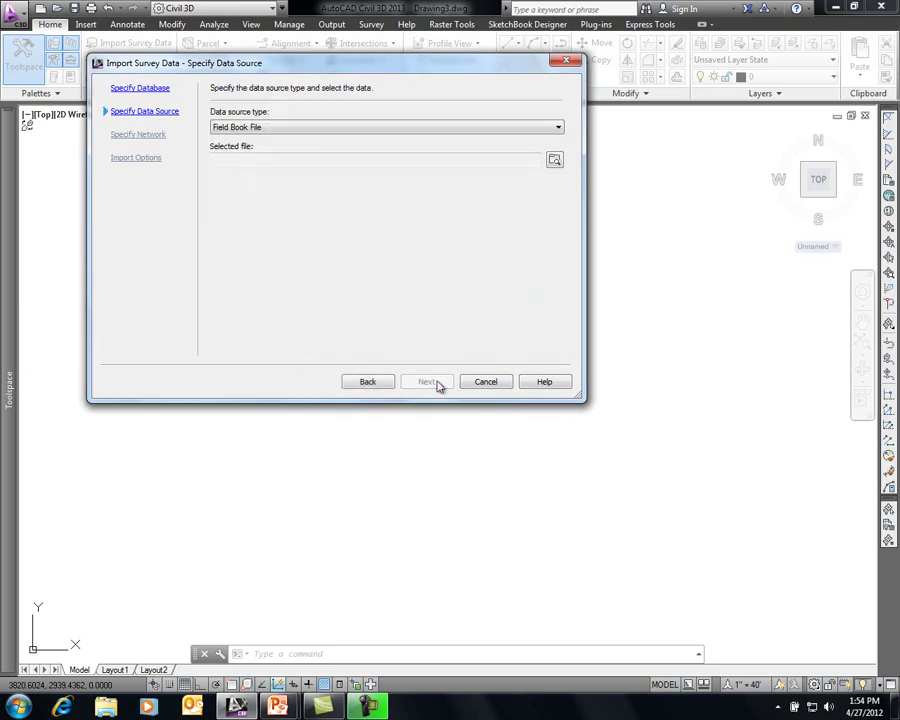
pyautogui.click(554, 160)
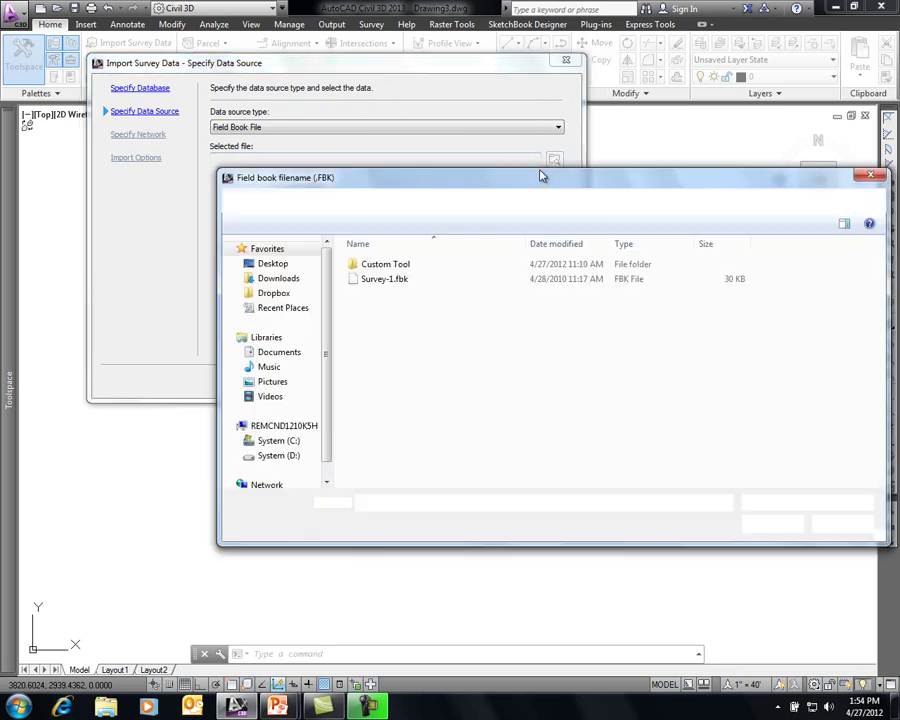
pyautogui.click(378, 287)
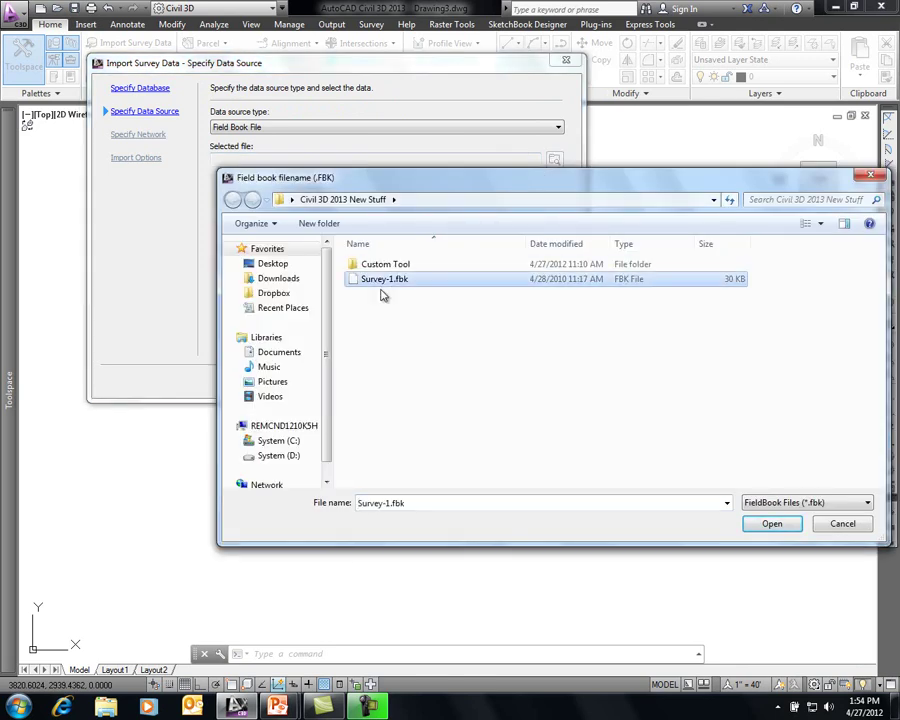
pyautogui.click(770, 526)
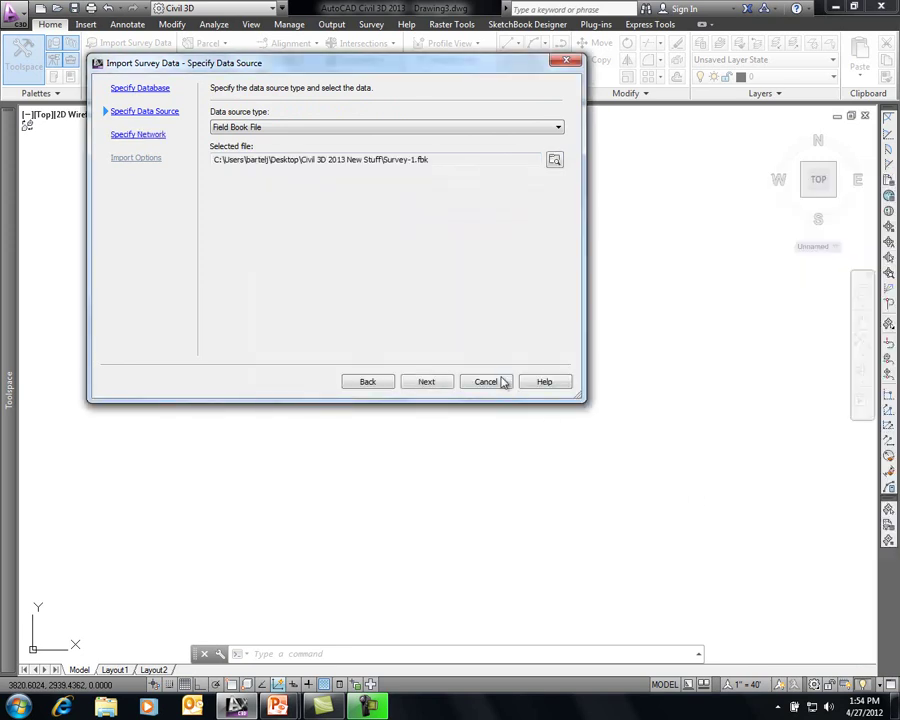
# - Create survey network 'Day 01' and run the import with points and figures inserted
pyautogui.click(426, 383)
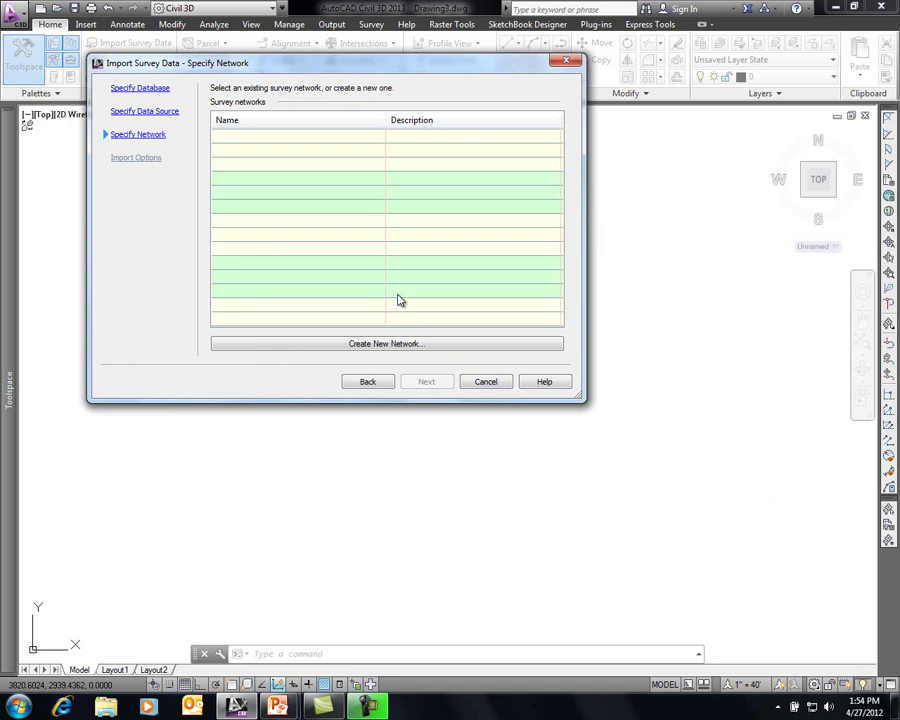
pyautogui.click(385, 345)
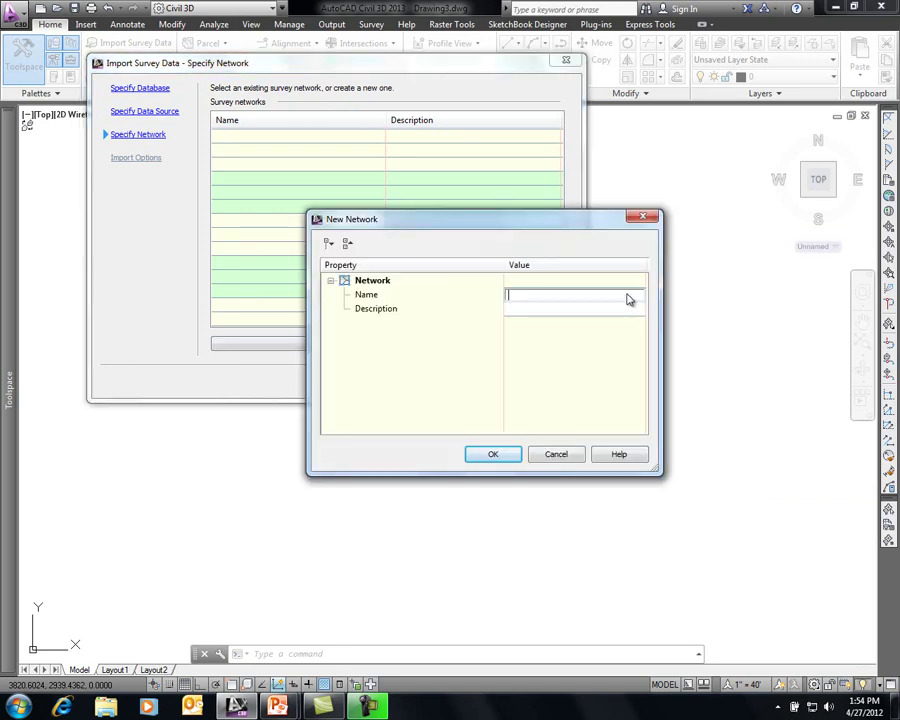
pyautogui.write('Day 01')
pyautogui.click(500, 455)
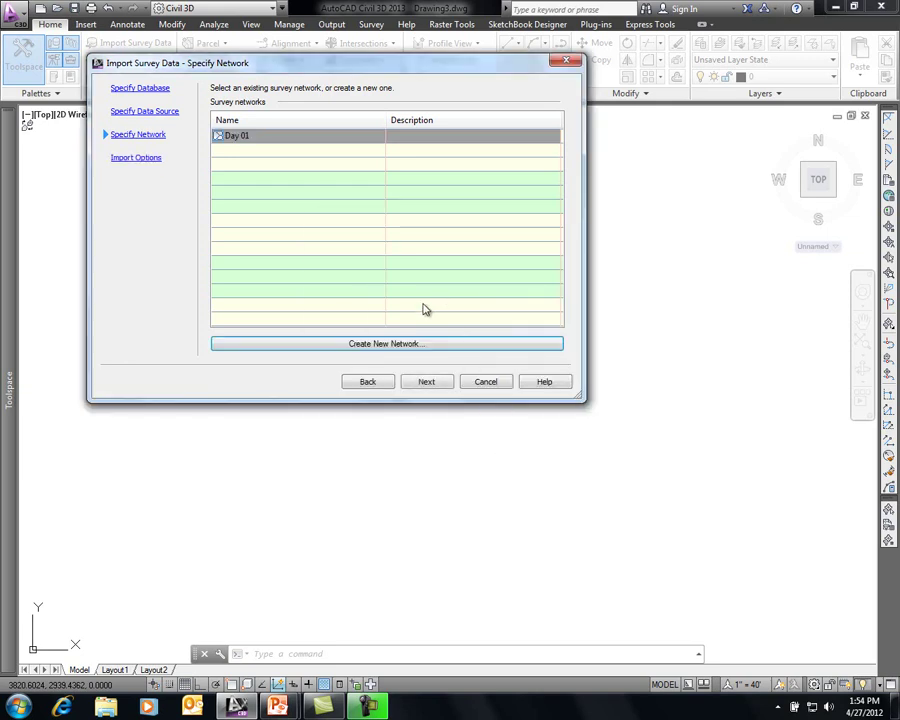
pyautogui.click(432, 384)
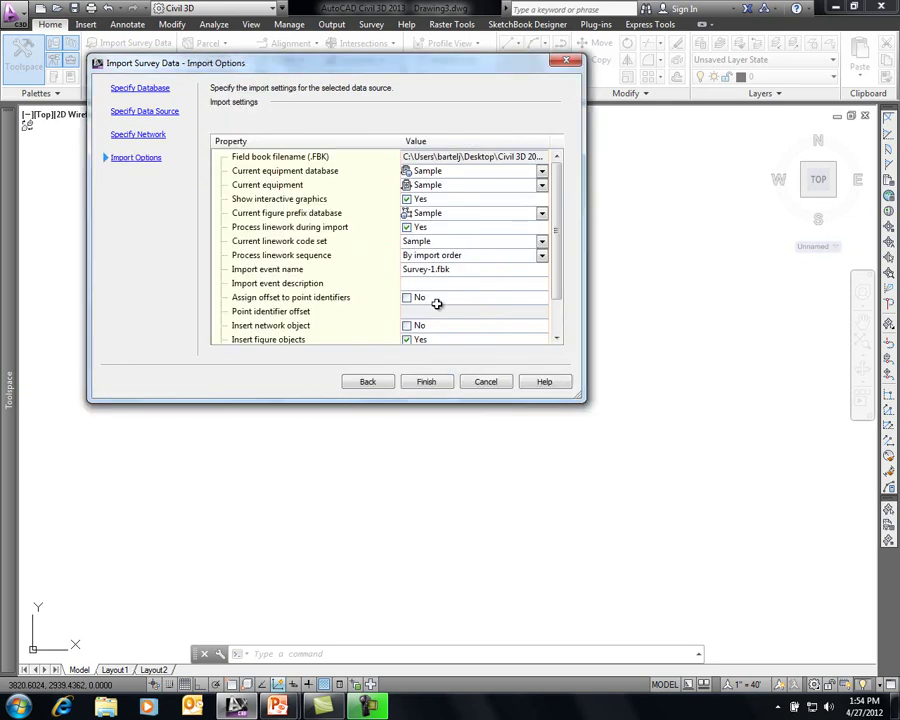
pyautogui.moveTo(560, 231); pyautogui.dragTo(554, 275)
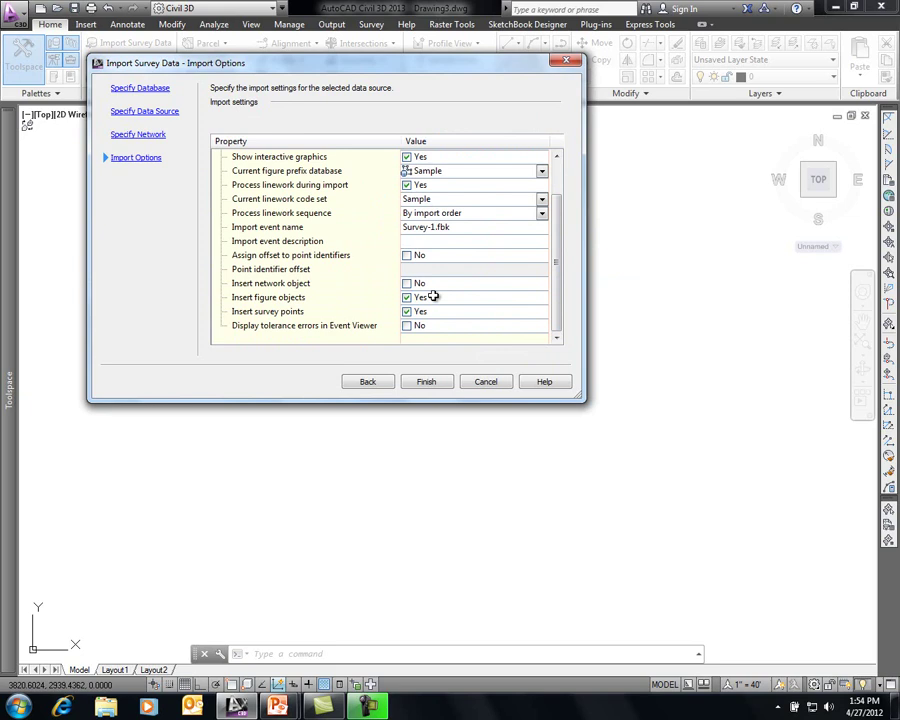
pyautogui.click(427, 382)
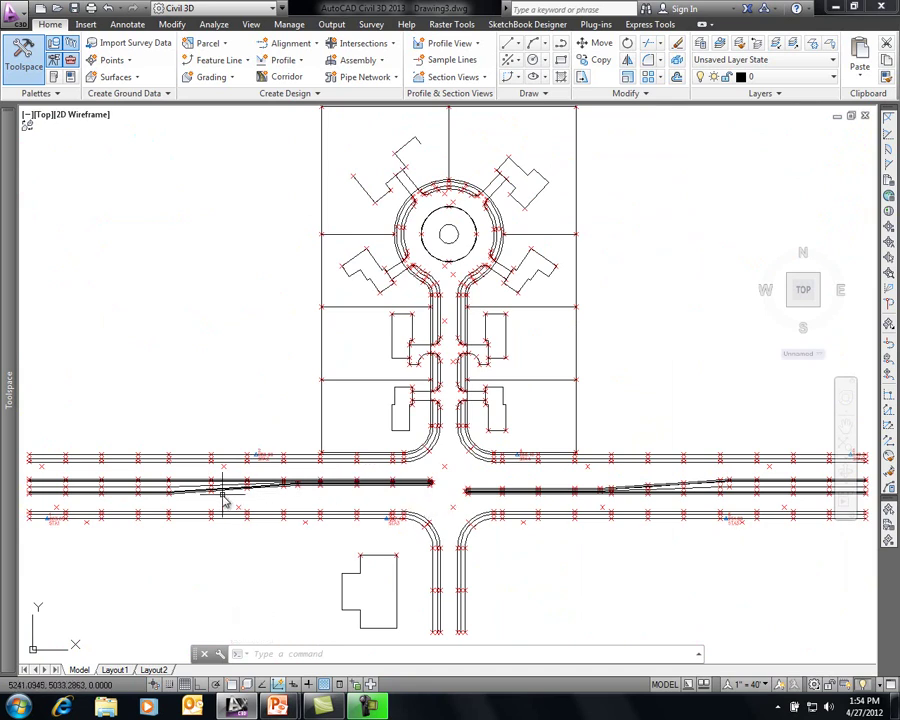
# - Zoom into the road and read the names of the imported edge and curb figures
pyautogui.scroll(5, 224, 496)
pyautogui.moveTo(256, 474)
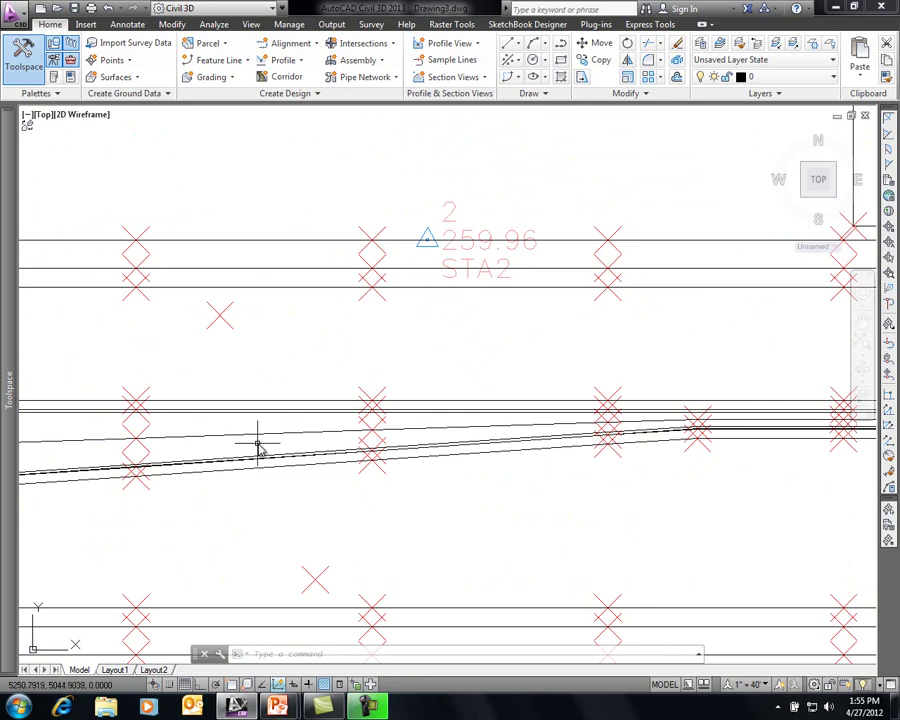
pyautogui.moveTo(267, 417)
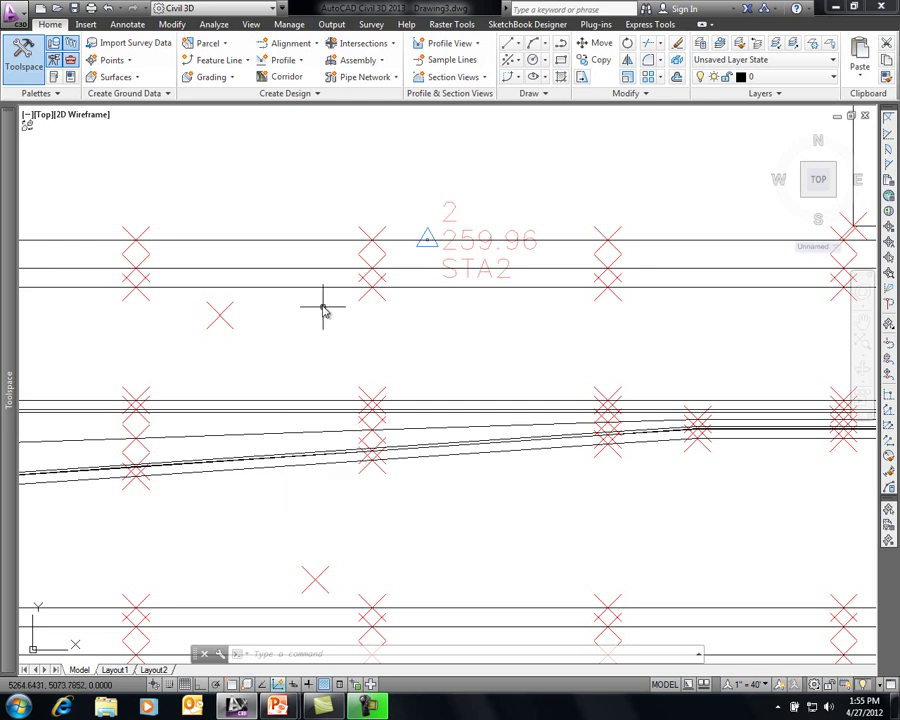
pyautogui.moveTo(323, 288)
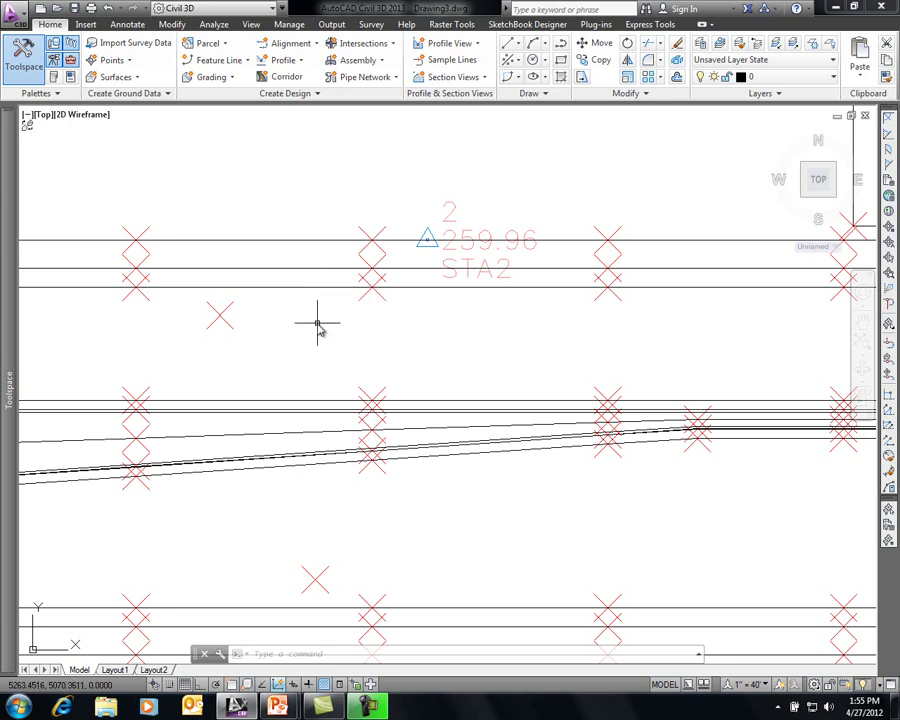
# - List the Figures node of the survey database in the Toolspace Survey tab
pyautogui.moveTo(12, 272)
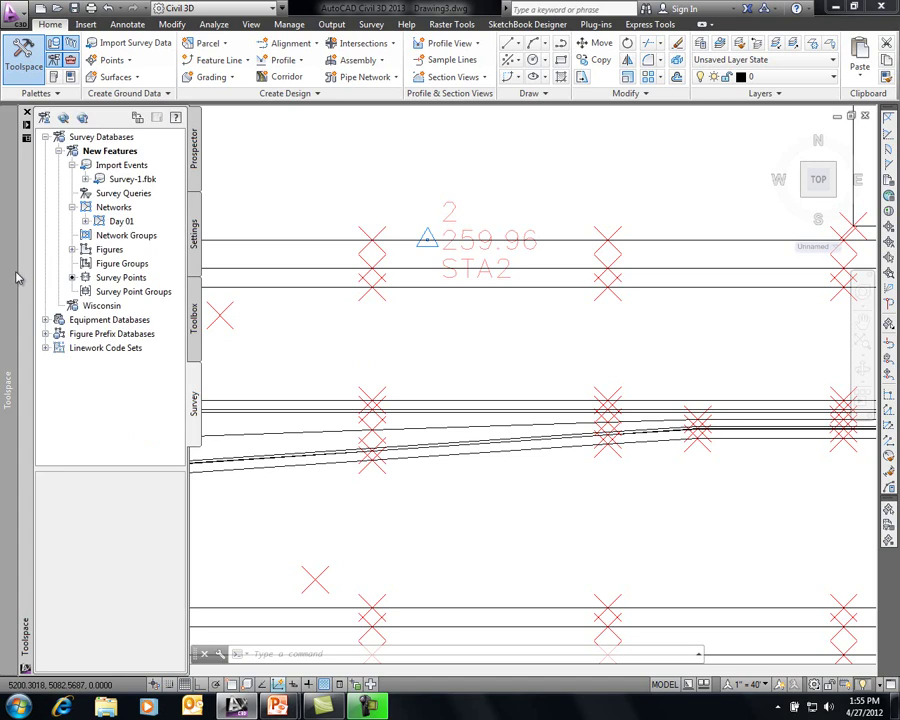
pyautogui.click(108, 249)
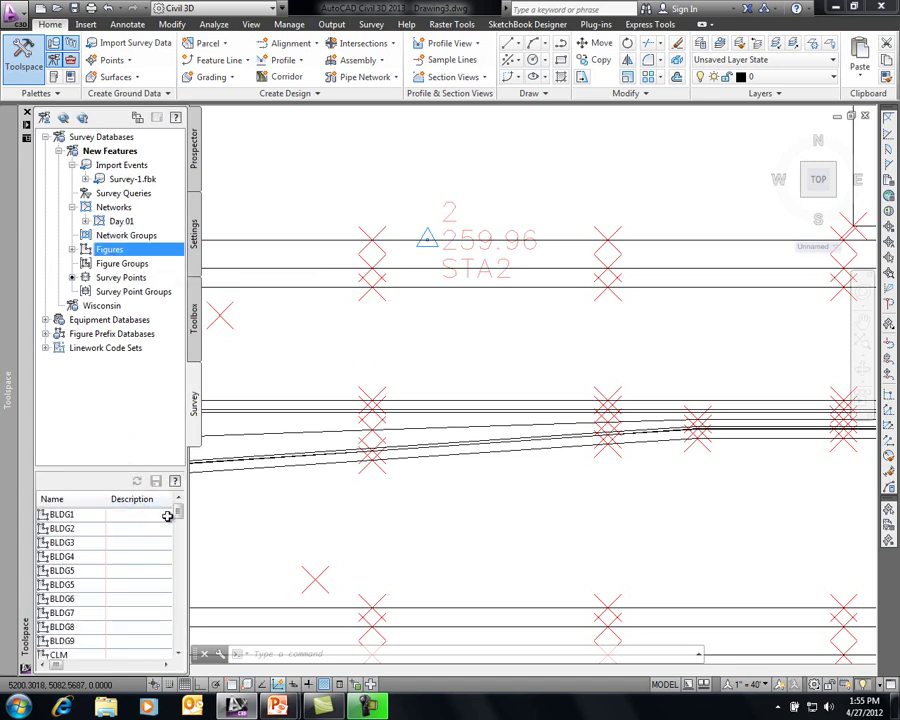
pyautogui.moveTo(177, 512); pyautogui.dragTo(178, 572)
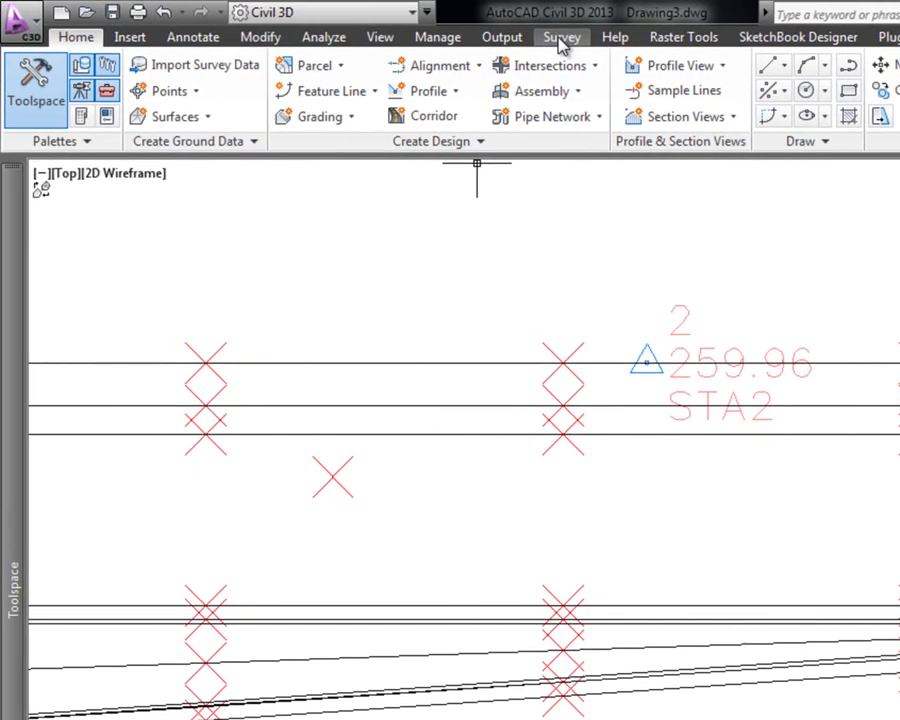
# - Open the Survey Query Builder and start a new query named 'Curb'
pyautogui.click(562, 38)
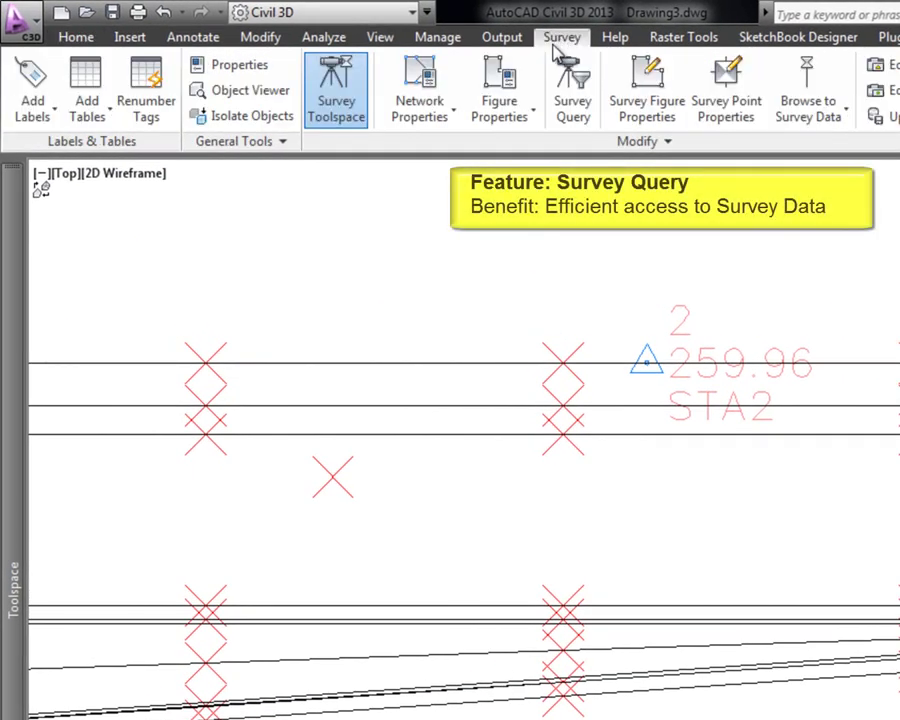
pyautogui.click(571, 100)
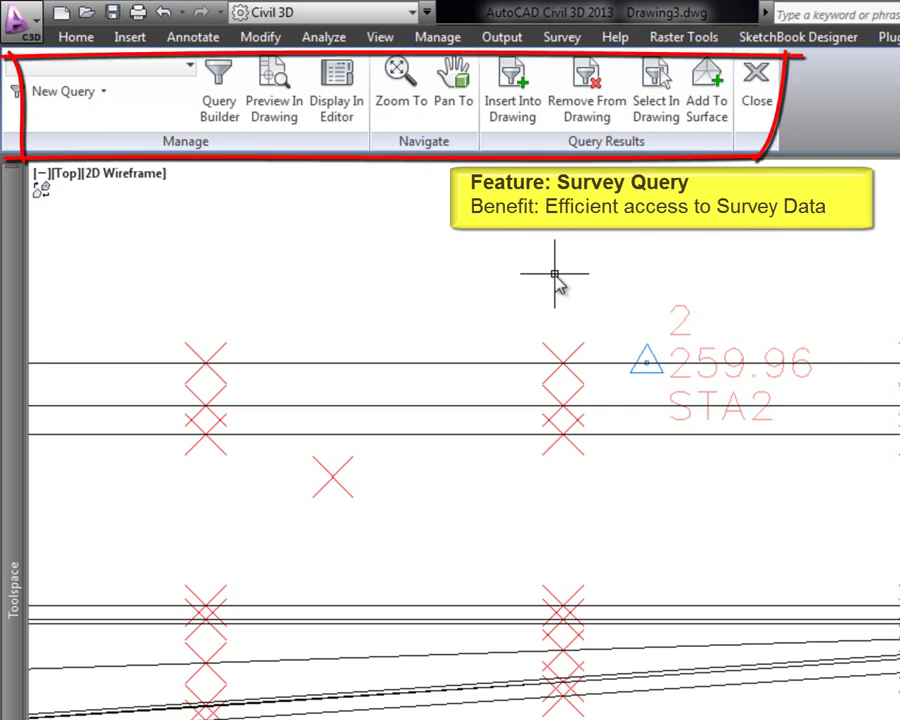
pyautogui.click(105, 93)
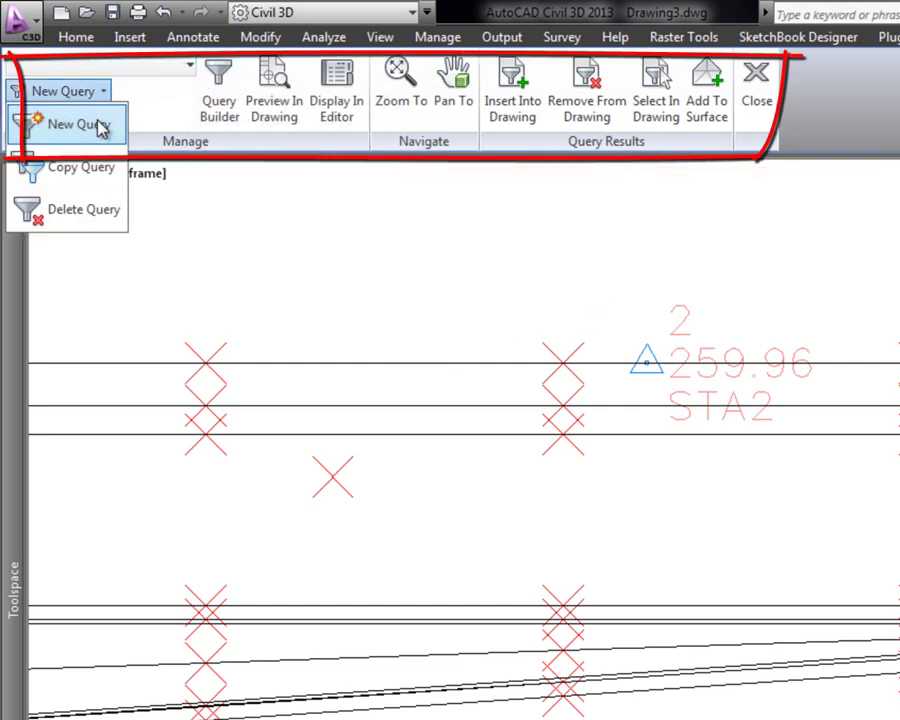
pyautogui.click(88, 122)
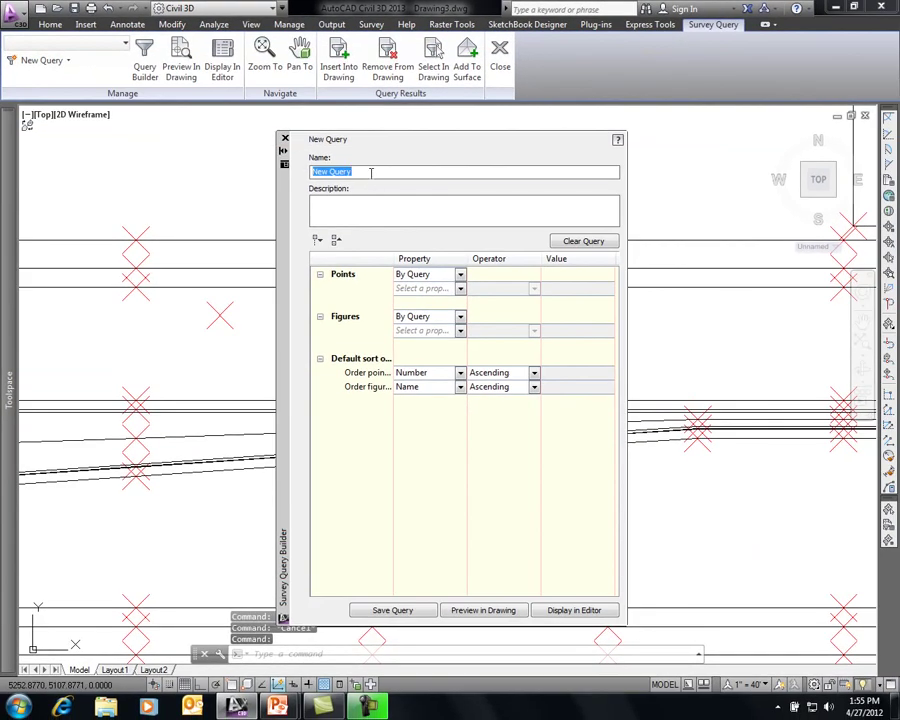
pyautogui.write('Curb')
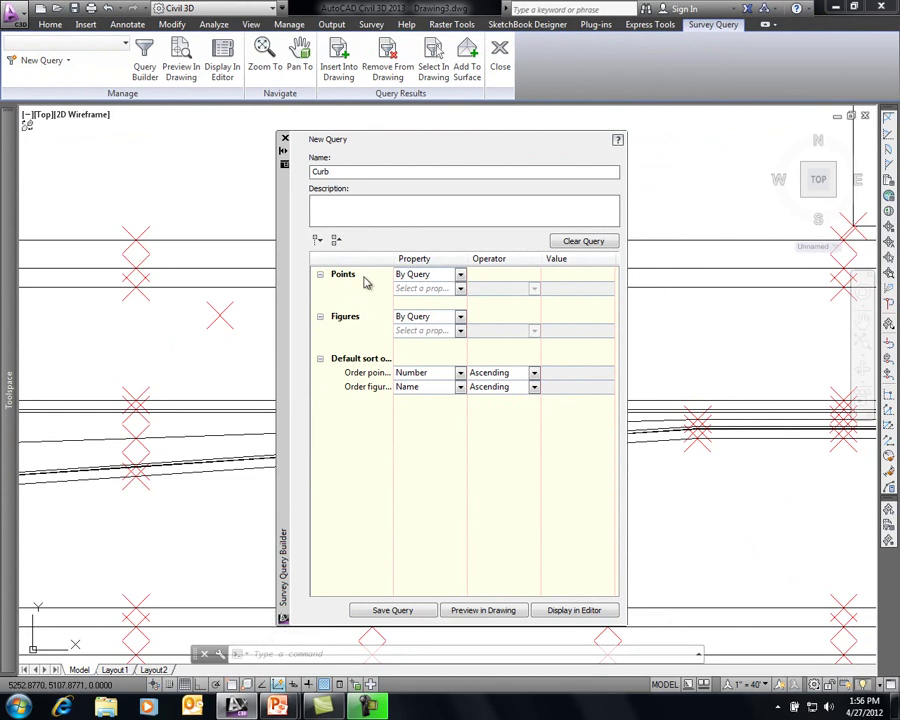
# - Add a Figures condition where Name starts with TC
pyautogui.click(461, 331)
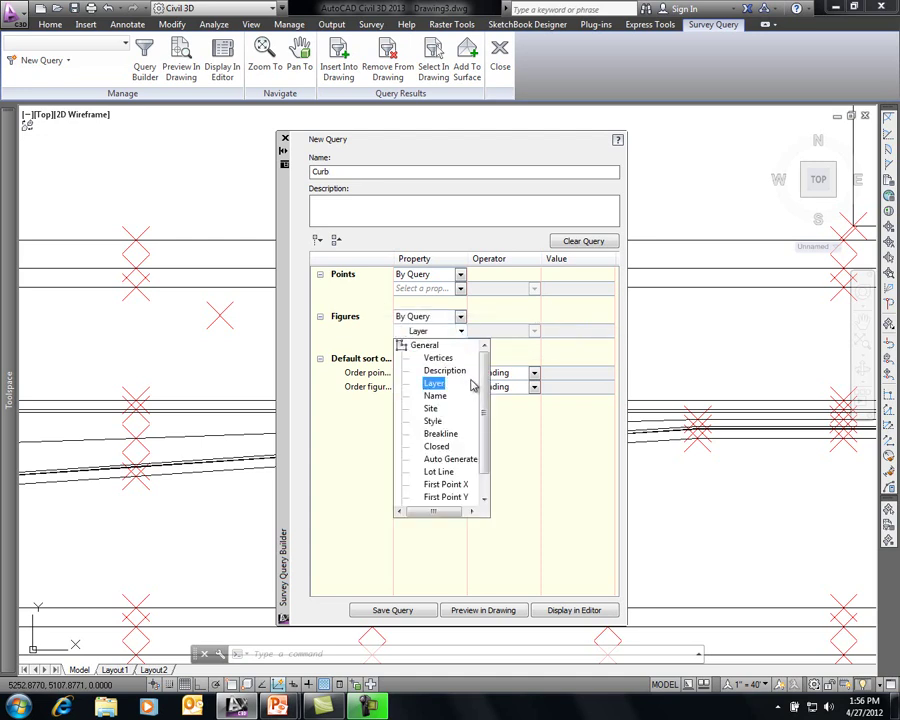
pyautogui.click(461, 316)
pyautogui.click(461, 317)
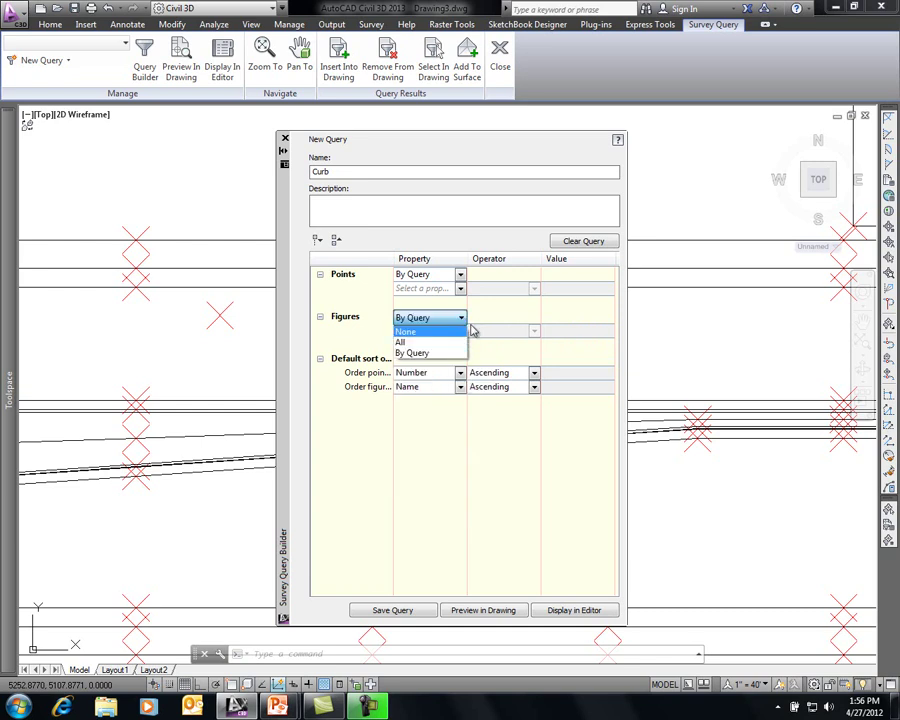
pyautogui.click(461, 317)
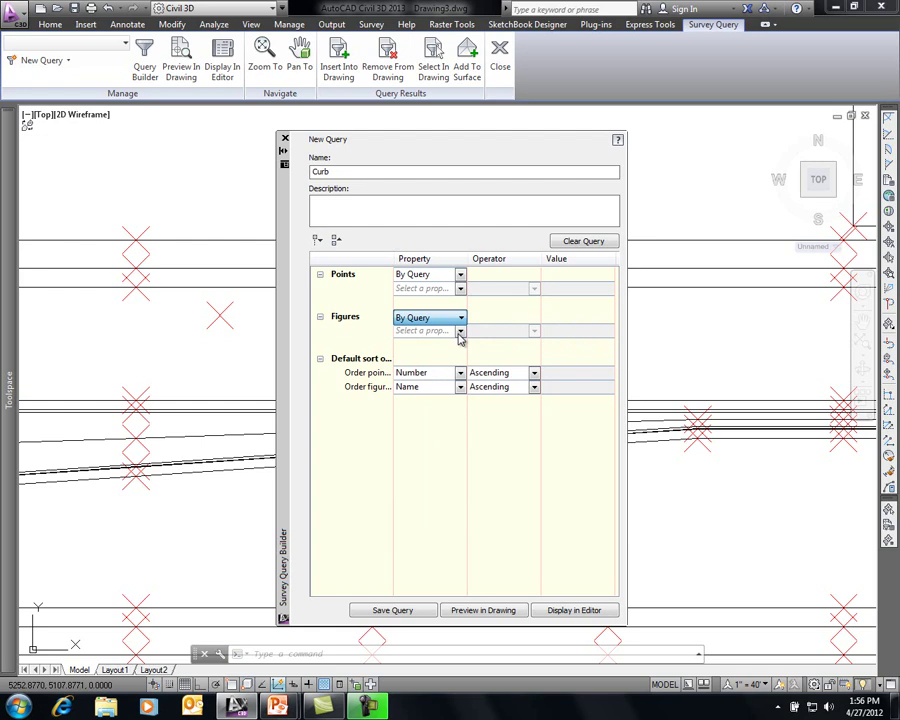
pyautogui.click(461, 333)
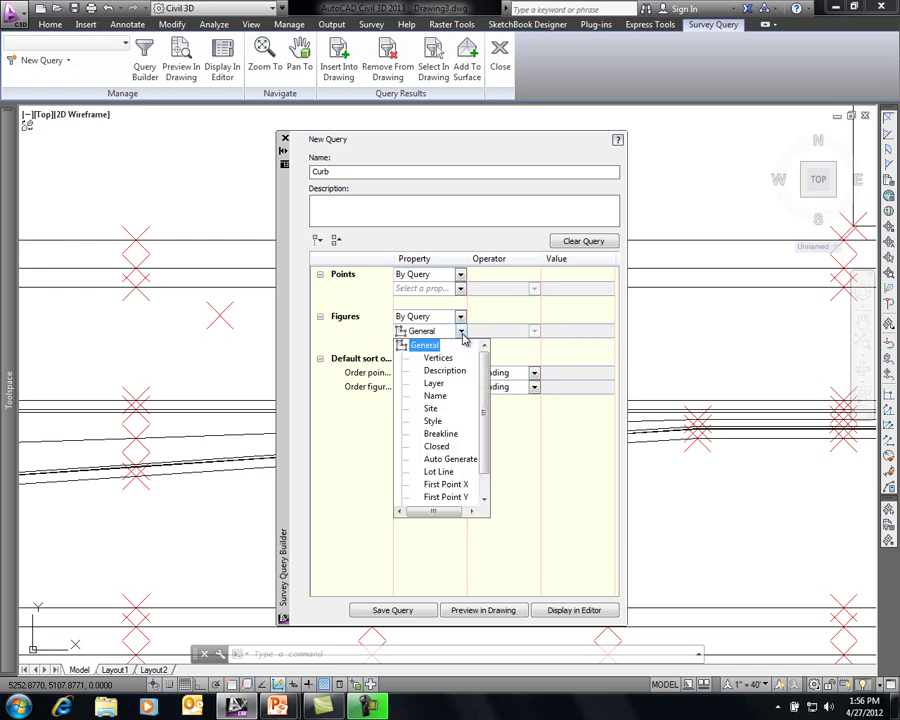
pyautogui.click(441, 398)
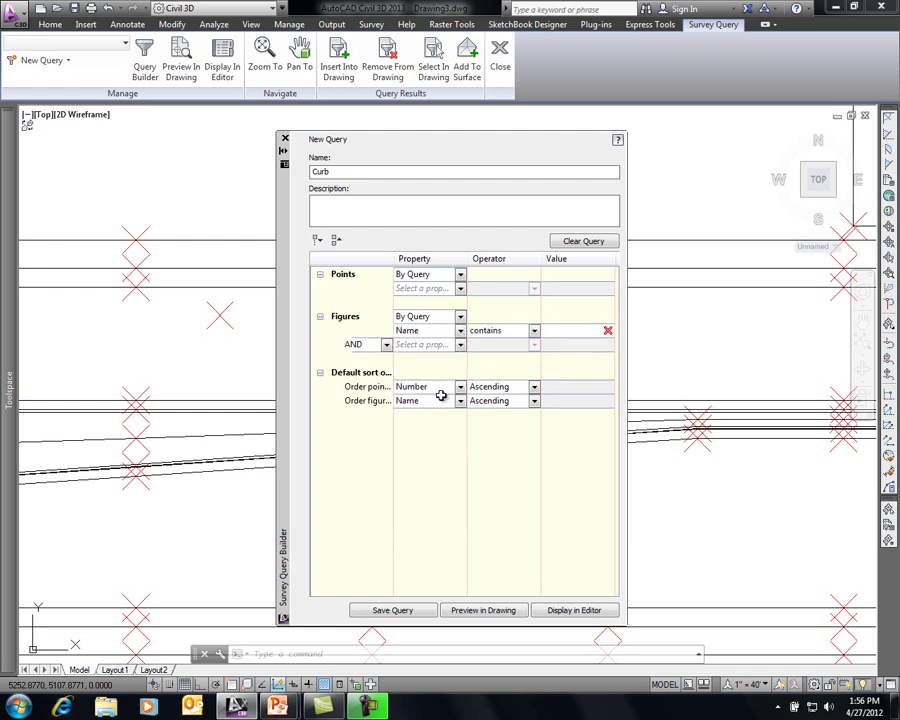
pyautogui.click(535, 332)
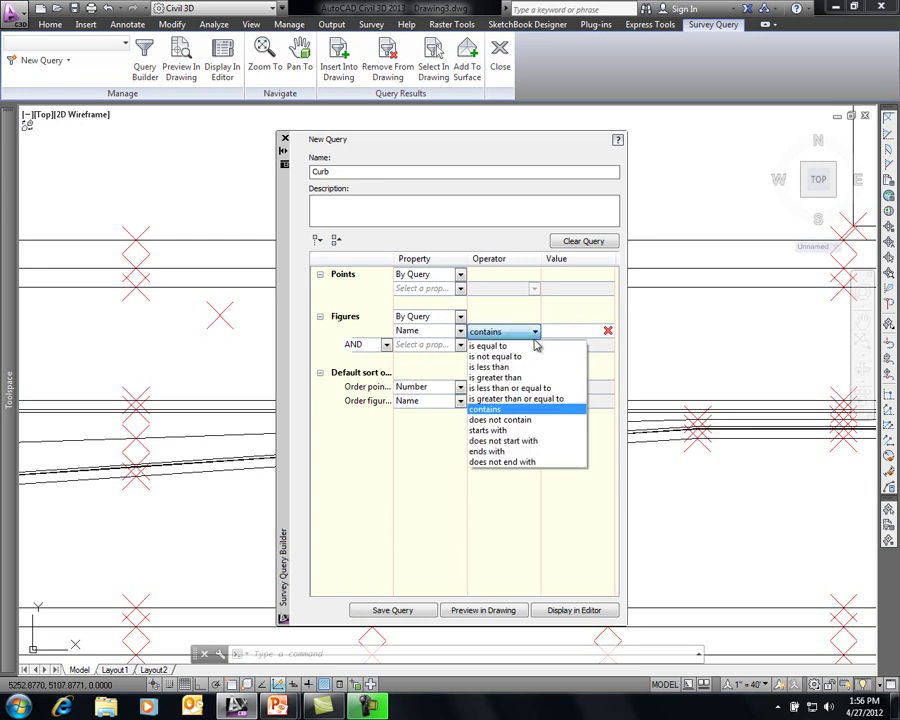
pyautogui.click(524, 431)
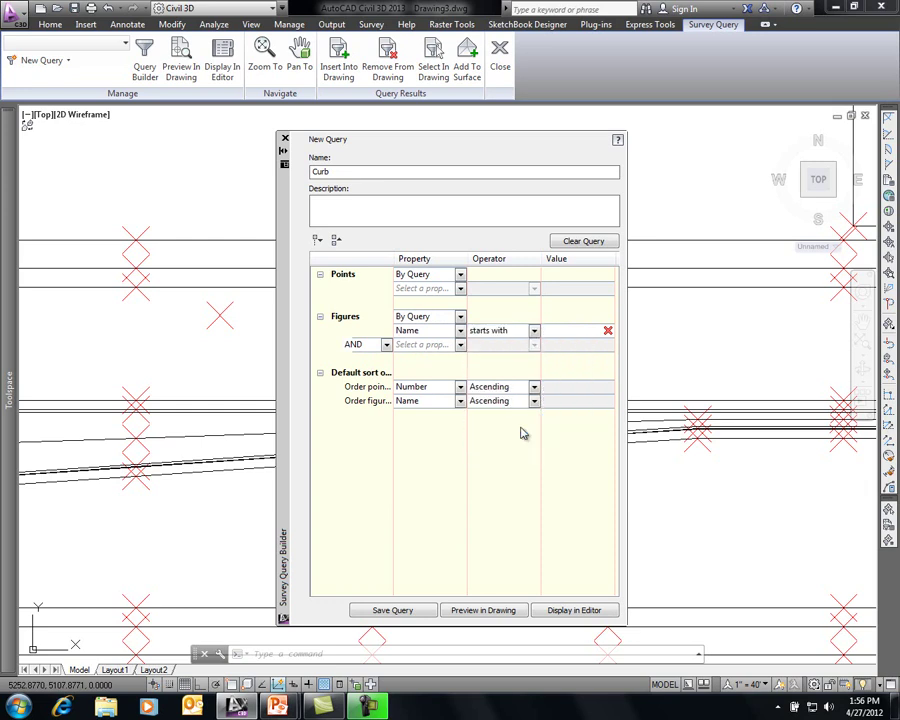
pyautogui.click(555, 332)
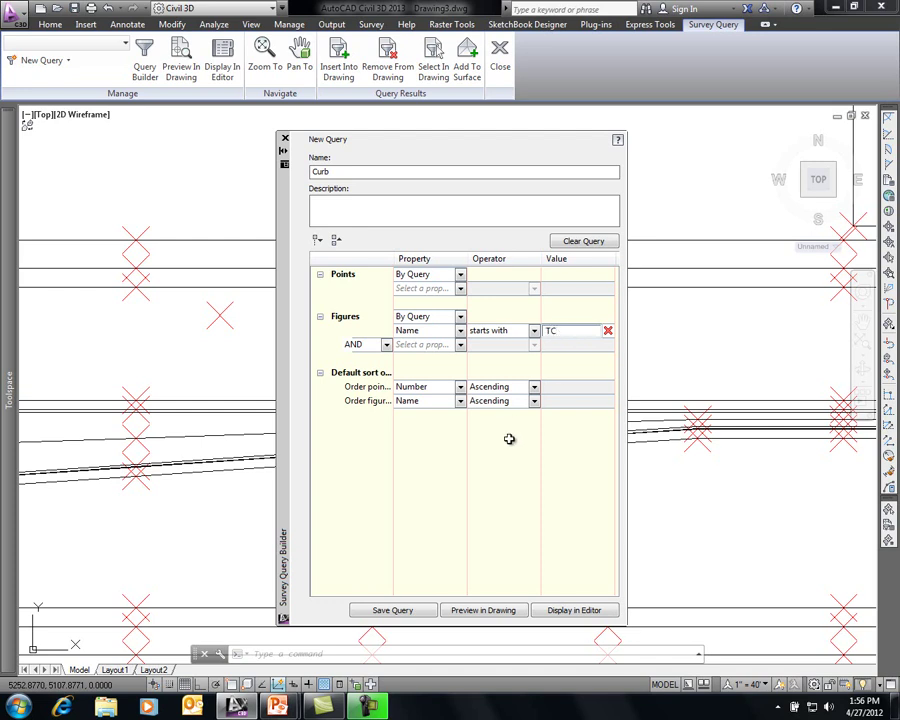
# - Preview the matching TC figures in the drawing and reposition the query builder
pyautogui.click(487, 612)
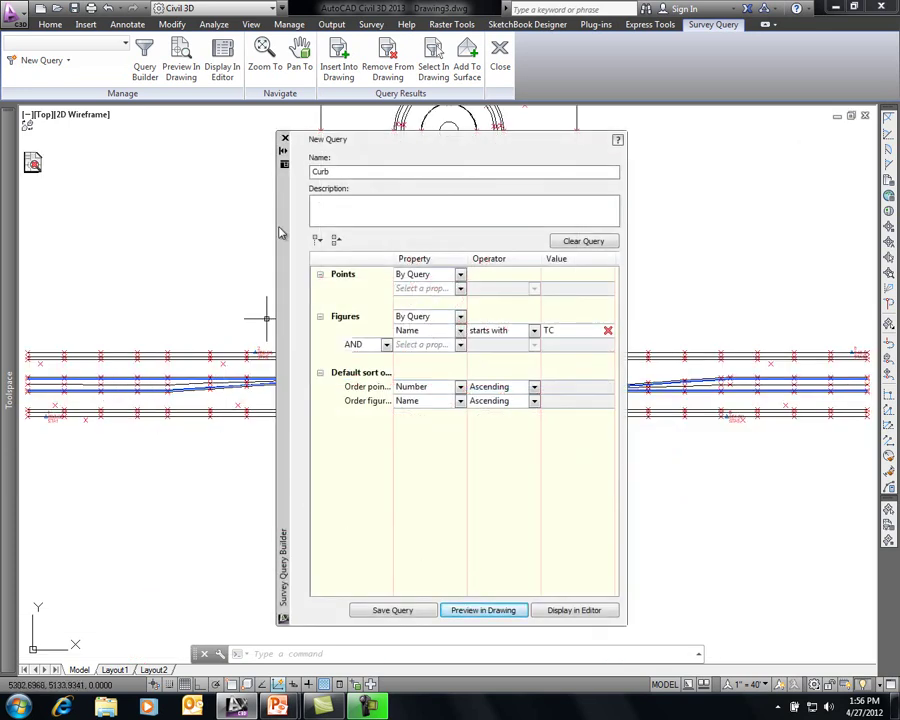
pyautogui.click(331, 257)
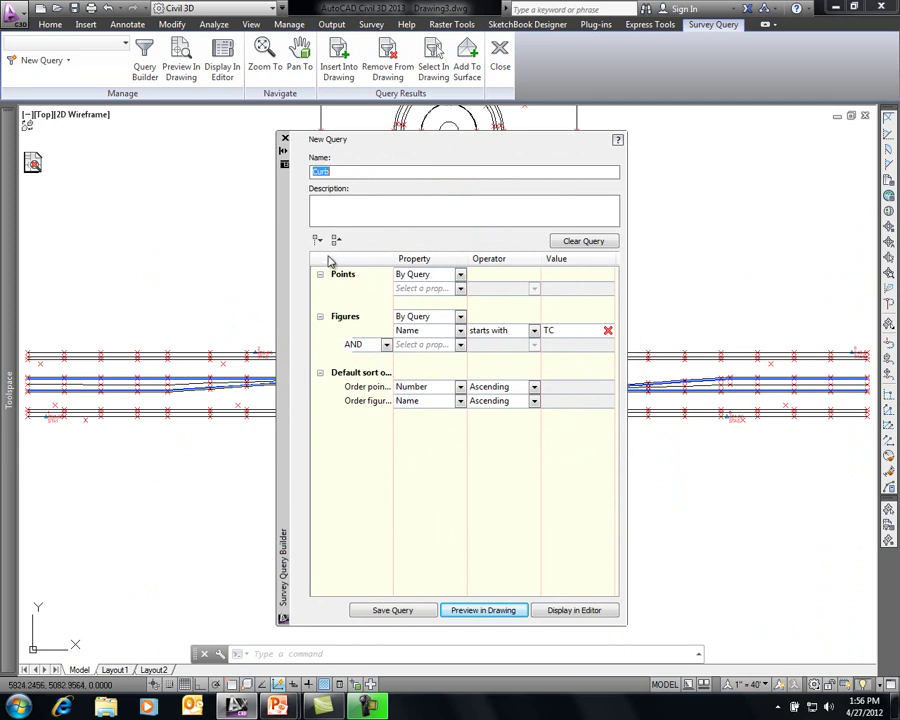
pyautogui.moveTo(288, 253)
pyautogui.mouseDown()
pyautogui.moveTo(270, 290)
pyautogui.moveTo(120, 454)
pyautogui.moveTo(96, 610)
pyautogui.moveTo(337, 265)
pyautogui.moveTo(321, 265)
pyautogui.mouseUp()
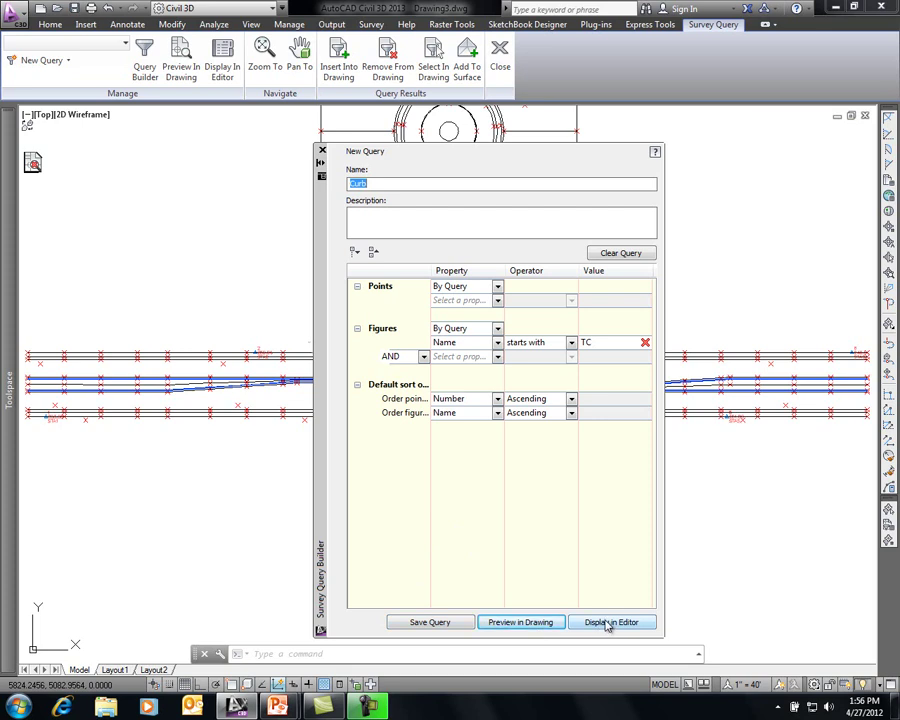
# - Save the Curb query and assign the Curb style to all its TC figures in the Figures Editor
pyautogui.click(446, 621)
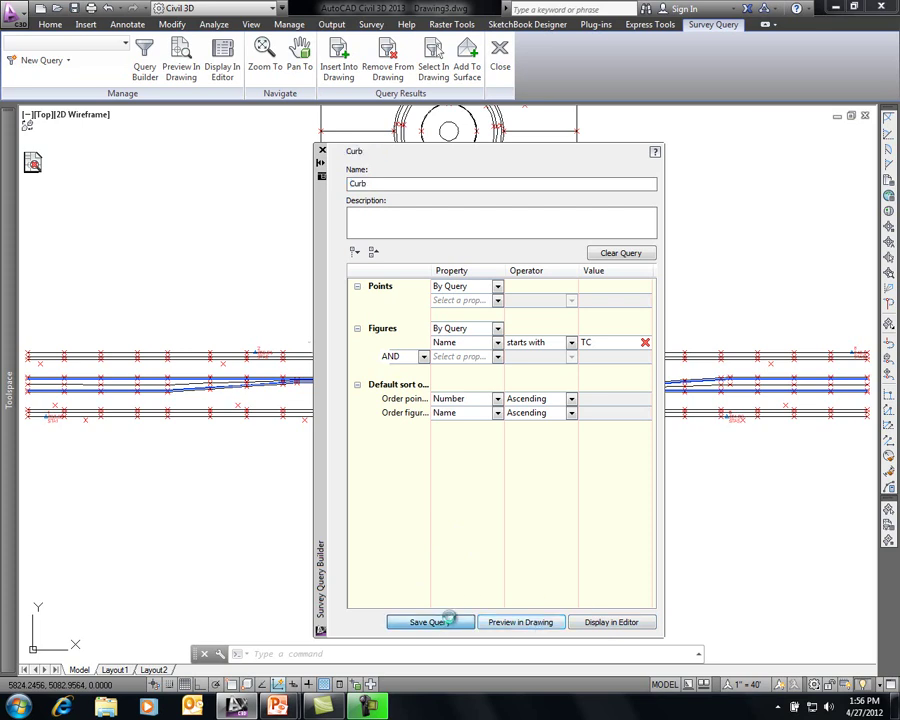
pyautogui.click(613, 623)
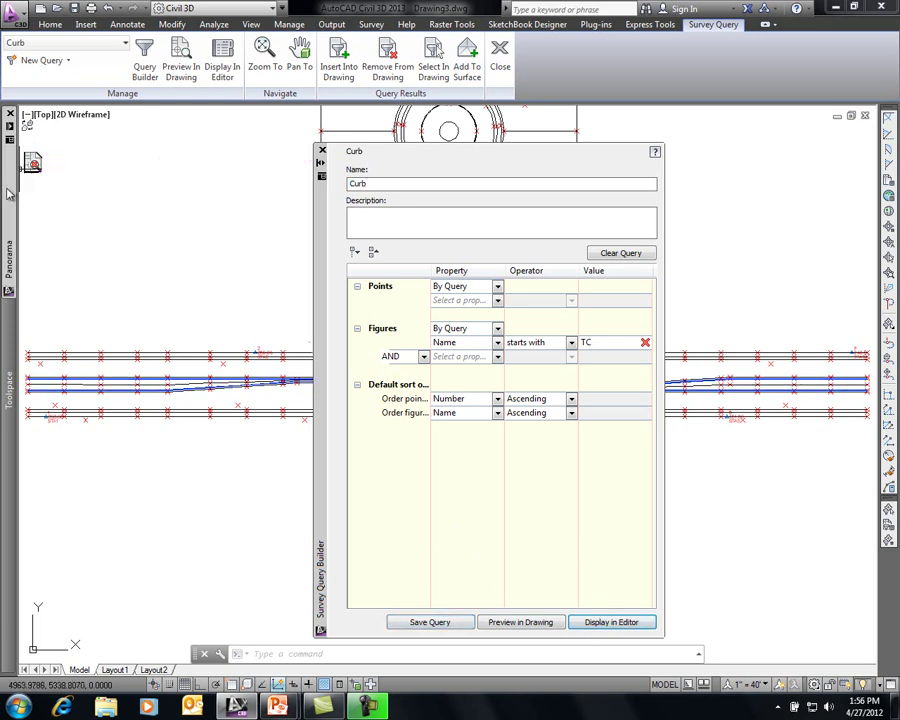
pyautogui.moveTo(10, 193)
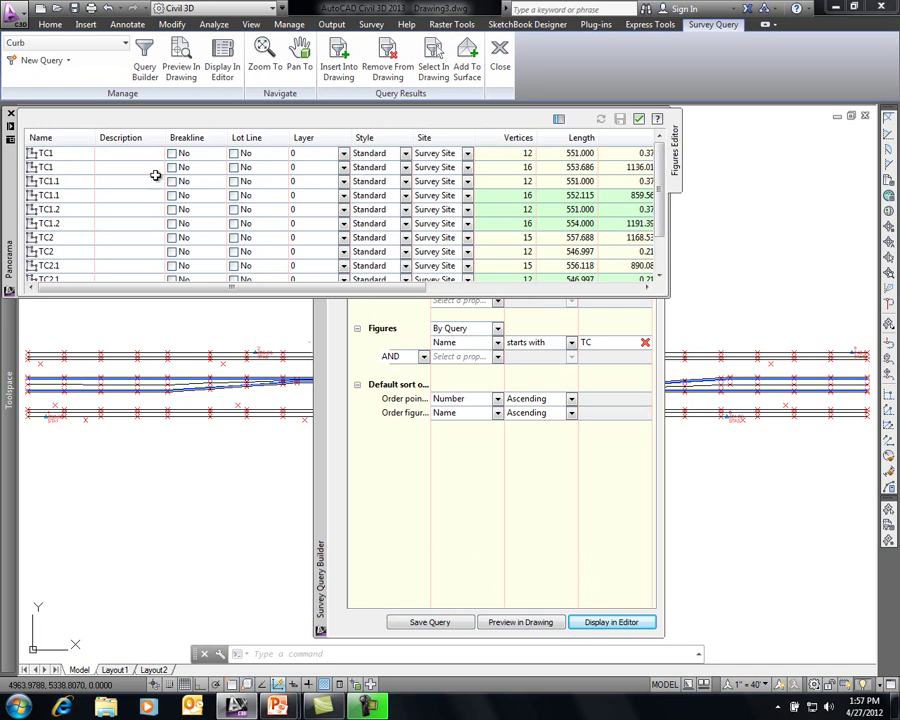
pyautogui.click(75, 210)
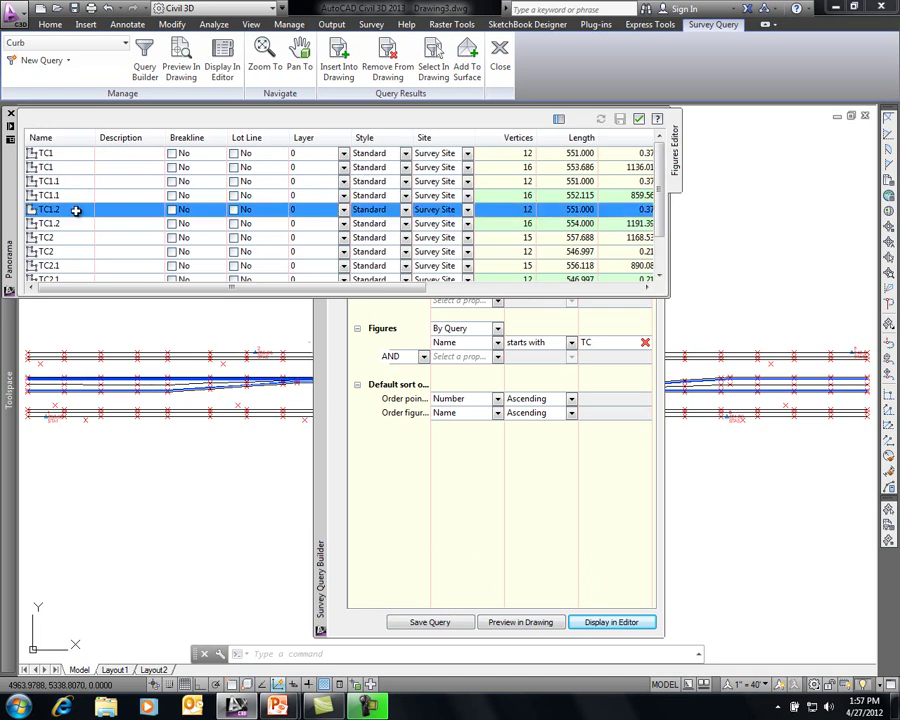
pyautogui.hotkey('ctrl', 'a')
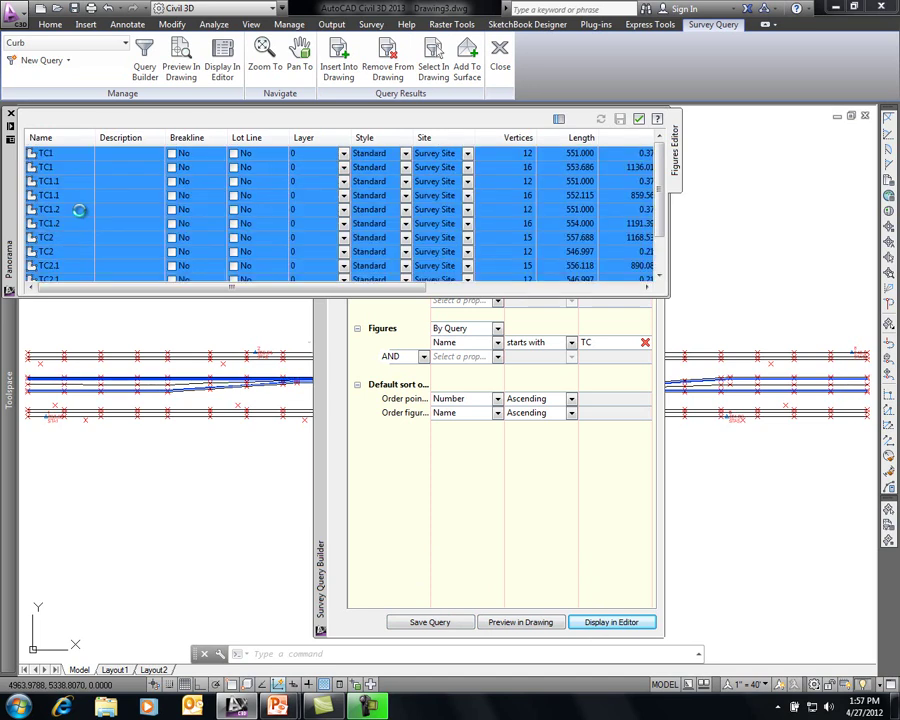
pyautogui.rightClick(376, 143)
pyautogui.click(414, 146)
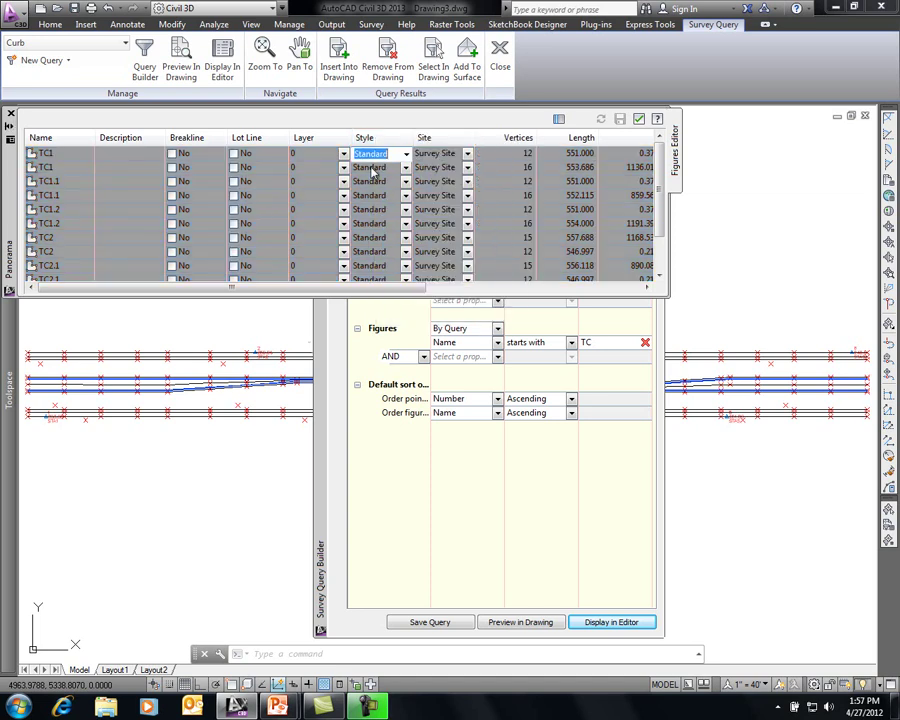
pyautogui.click(406, 153)
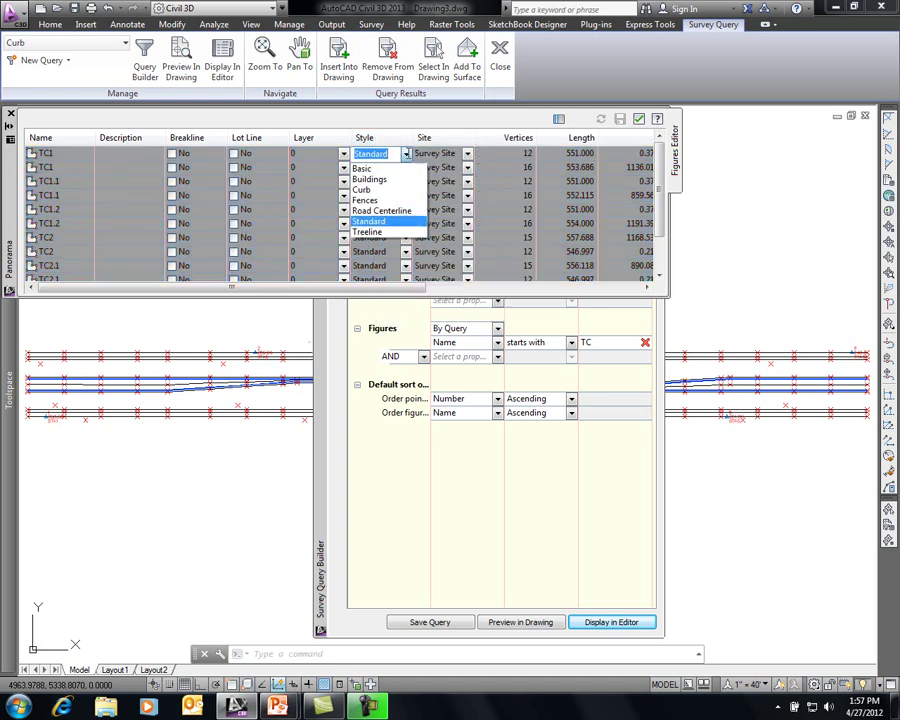
pyautogui.click(362, 189)
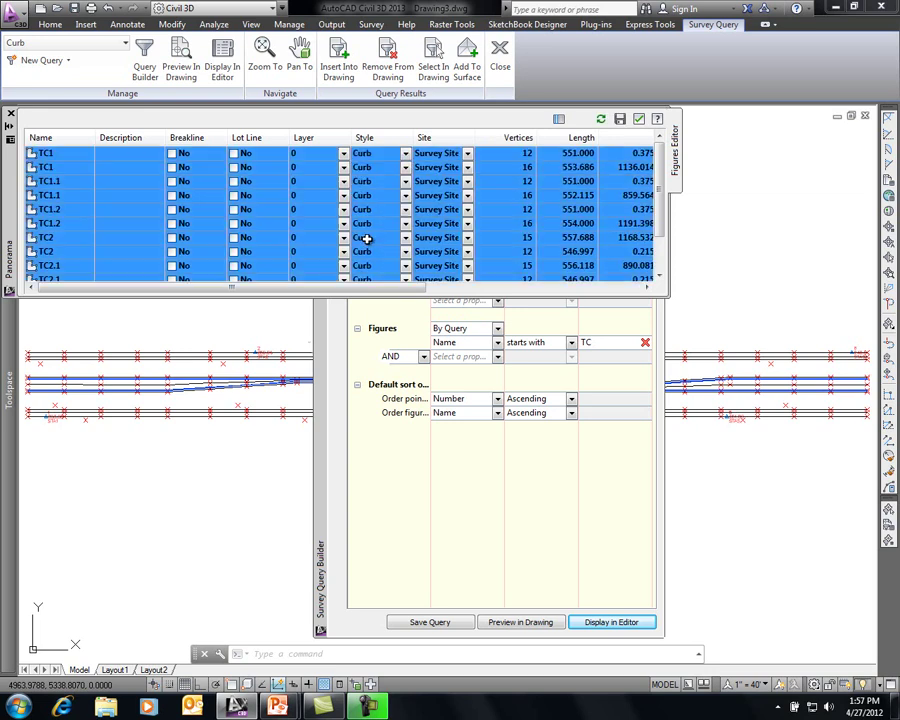
pyautogui.click(621, 121)
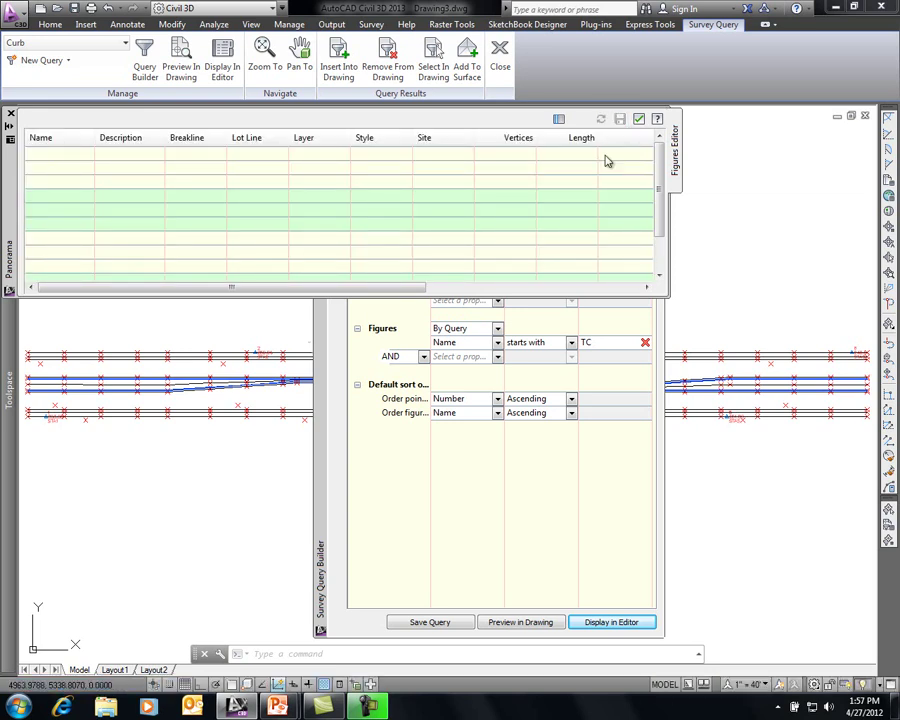
pyautogui.click(640, 120)
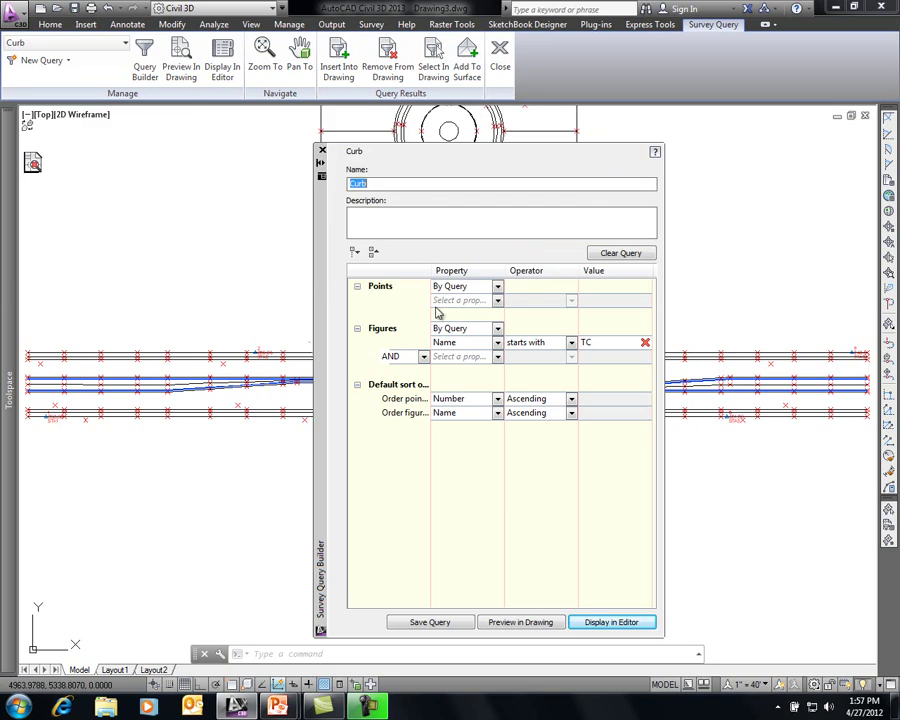
# - Clear the query preview, check a figure's style, and pan to the cul-de-sac buildings
pyautogui.click(33, 163)
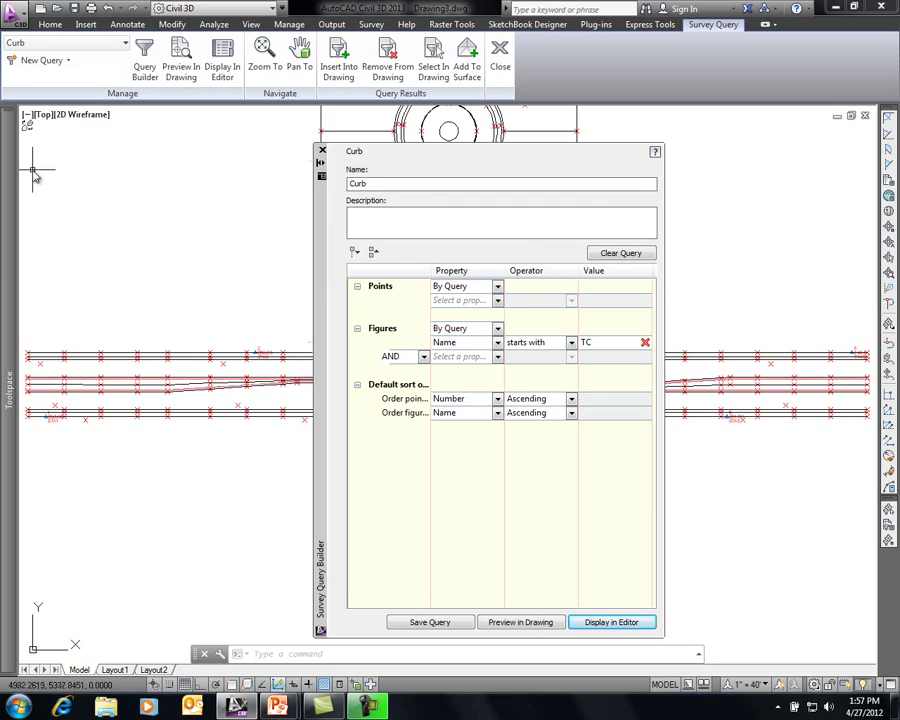
pyautogui.scroll(5, 155, 398)
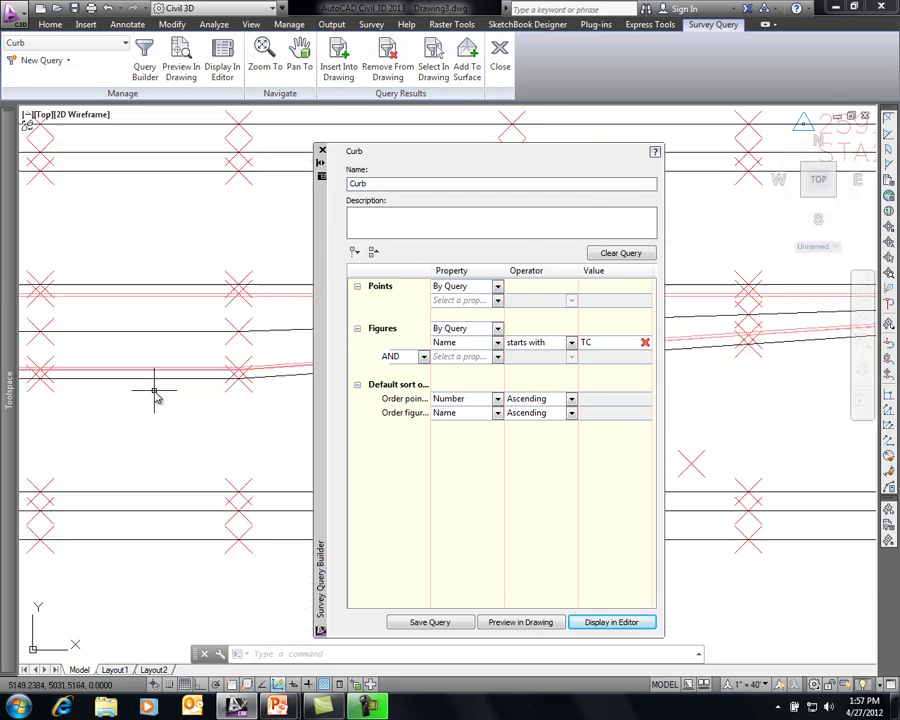
pyautogui.moveTo(156, 300)
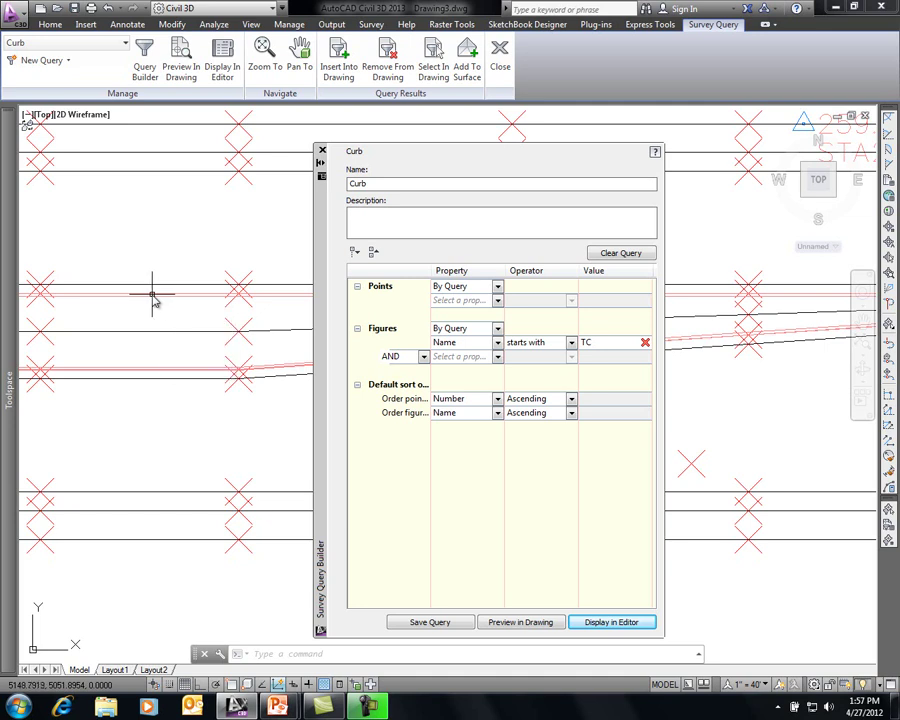
pyautogui.scroll(-4, 153, 300)
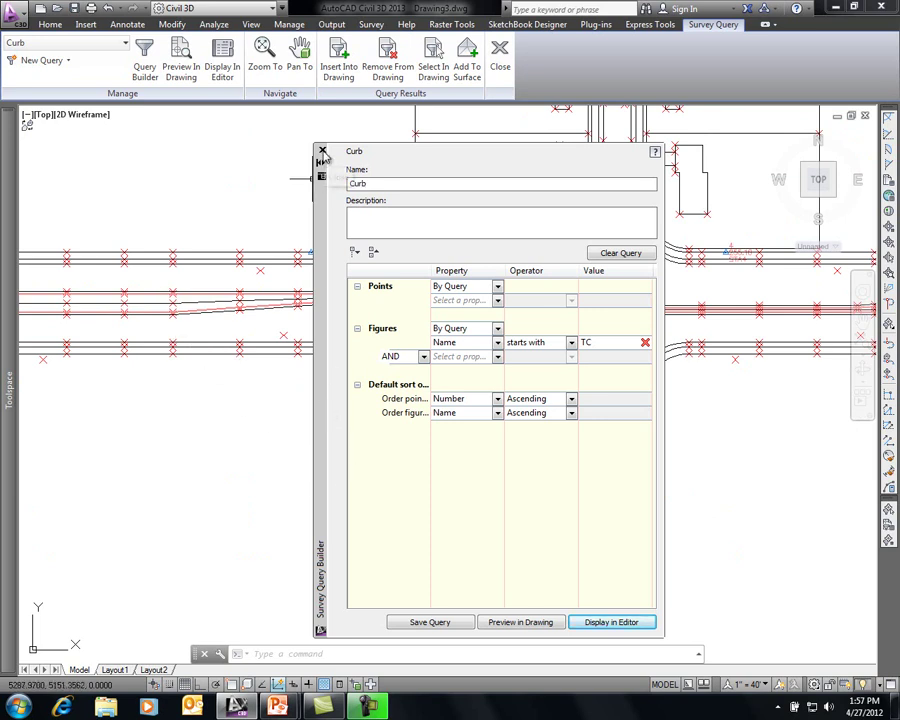
pyautogui.moveTo(398, 241); pyautogui.dragTo(362, 418, button='middle')
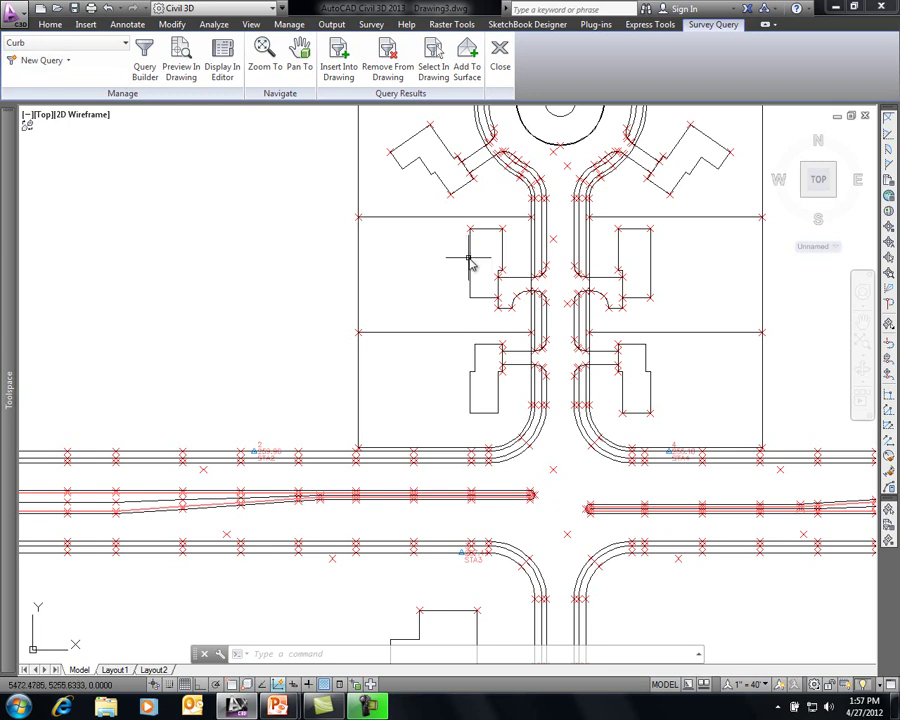
pyautogui.moveTo(469, 258)
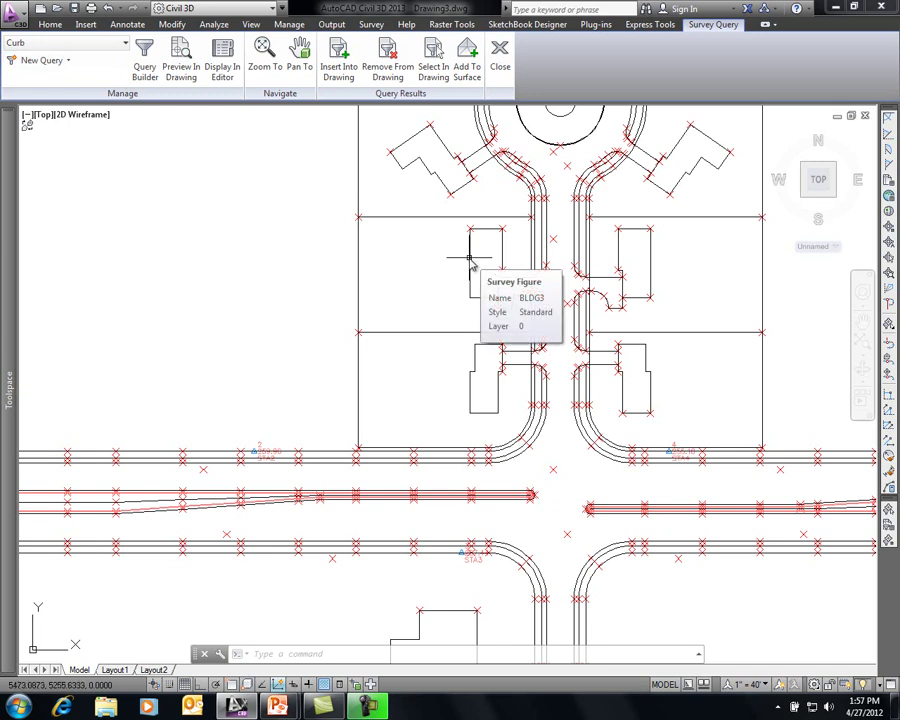
# - Start a new query 'Buildings' matching figures whose Name starts with BLDG
pyautogui.click(28, 61)
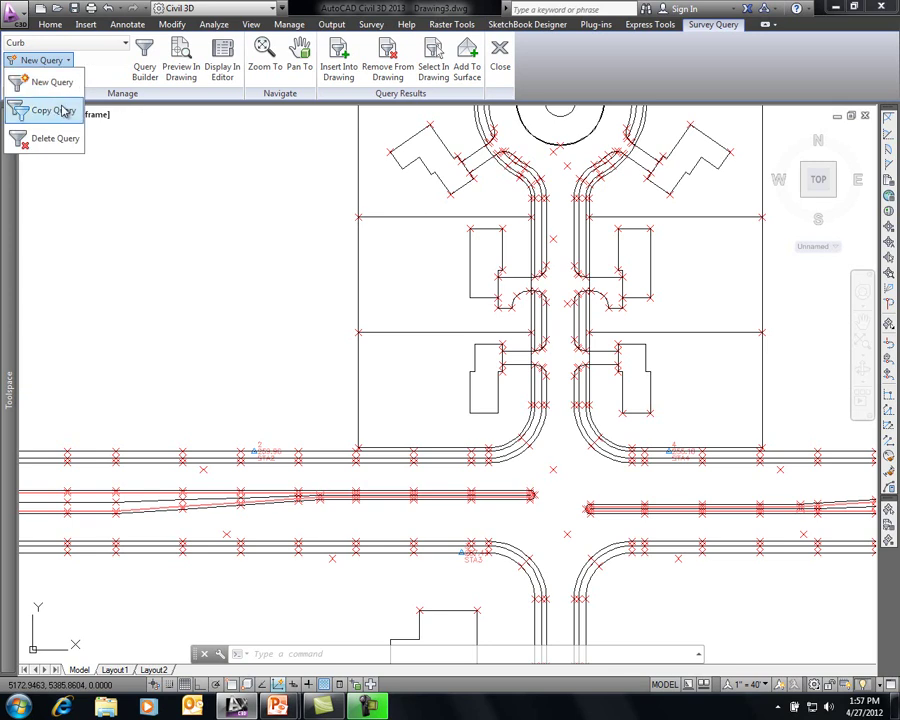
pyautogui.click(55, 88)
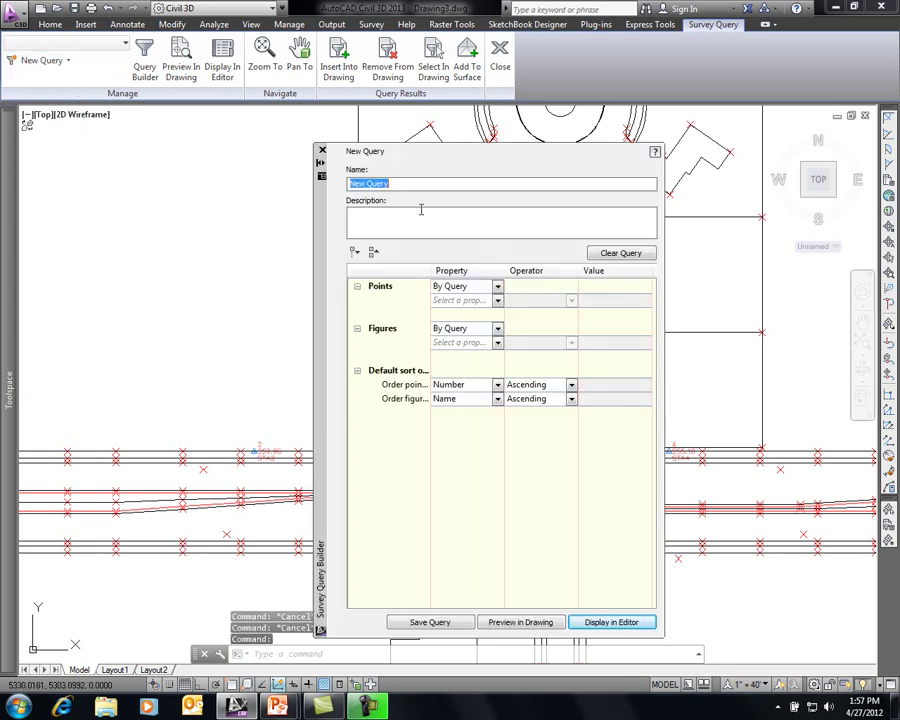
pyautogui.write('Buildings')
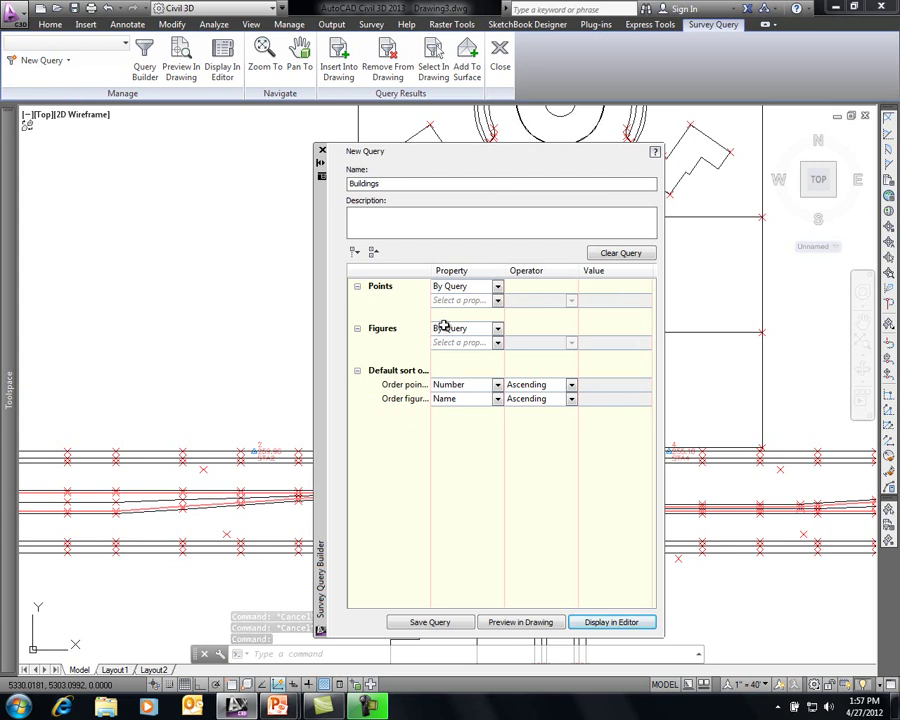
pyautogui.click(498, 344)
pyautogui.click(488, 415)
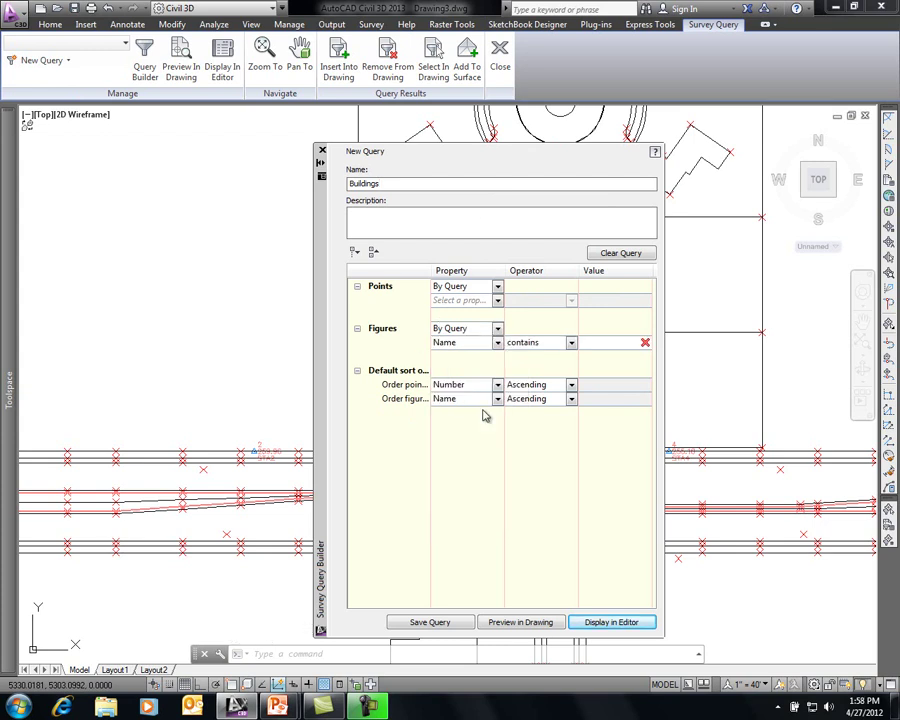
pyautogui.click(571, 343)
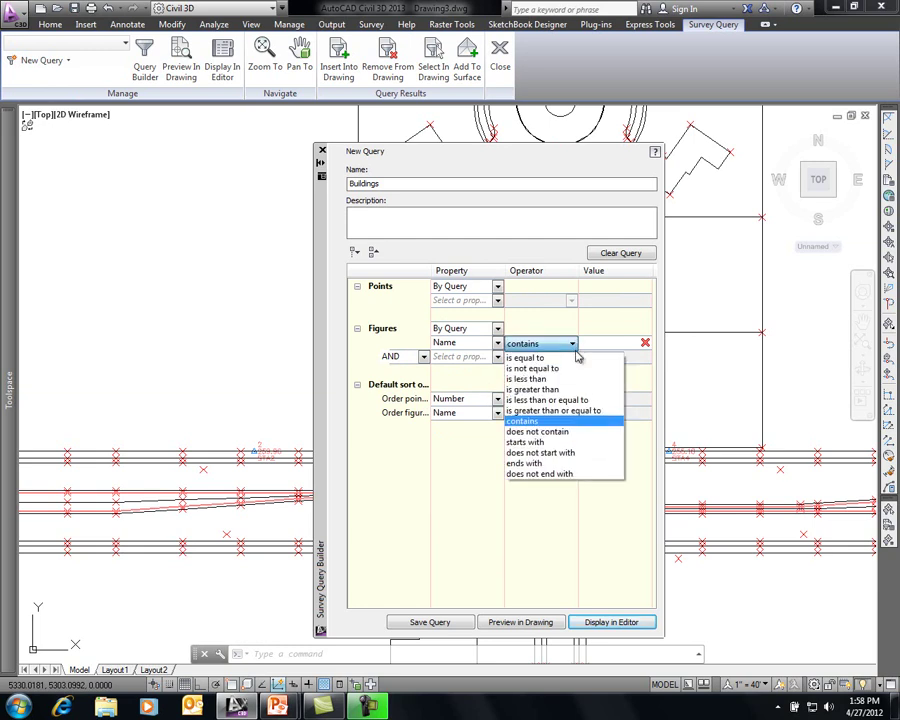
pyautogui.click(565, 442)
pyautogui.click(589, 343)
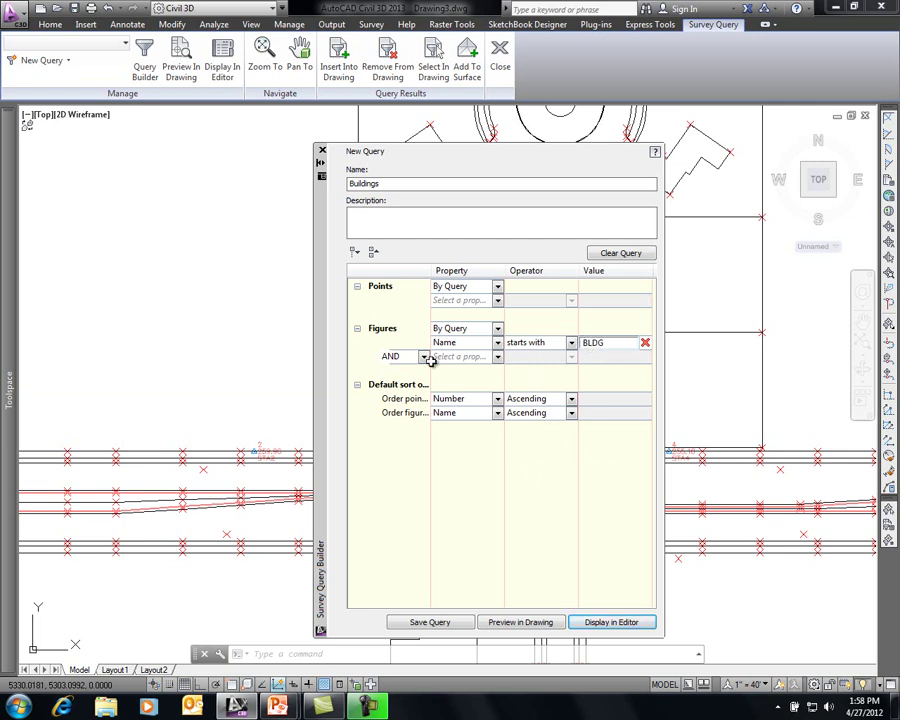
# - Add a Closed = FALSE condition and preview the building figures in the drawing
pyautogui.click(497, 358)
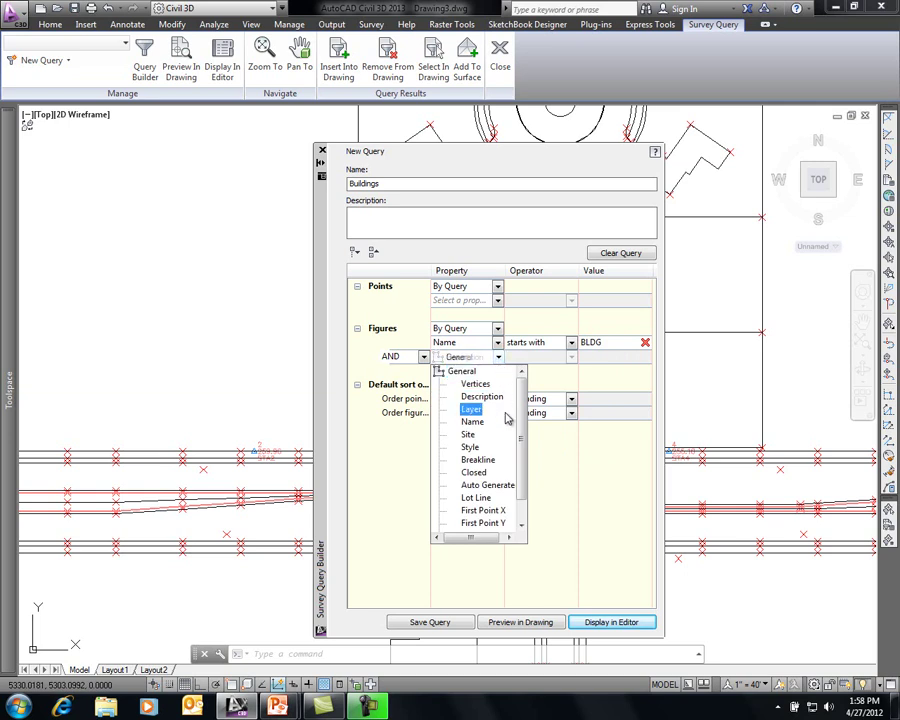
pyautogui.click(487, 468)
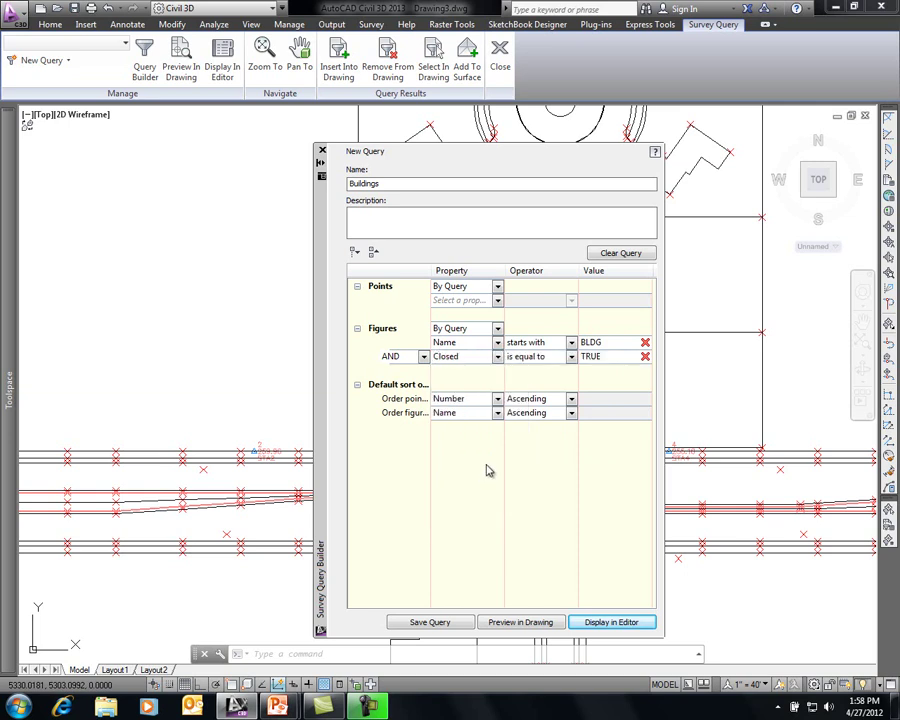
pyautogui.click(613, 363)
pyautogui.click(602, 370)
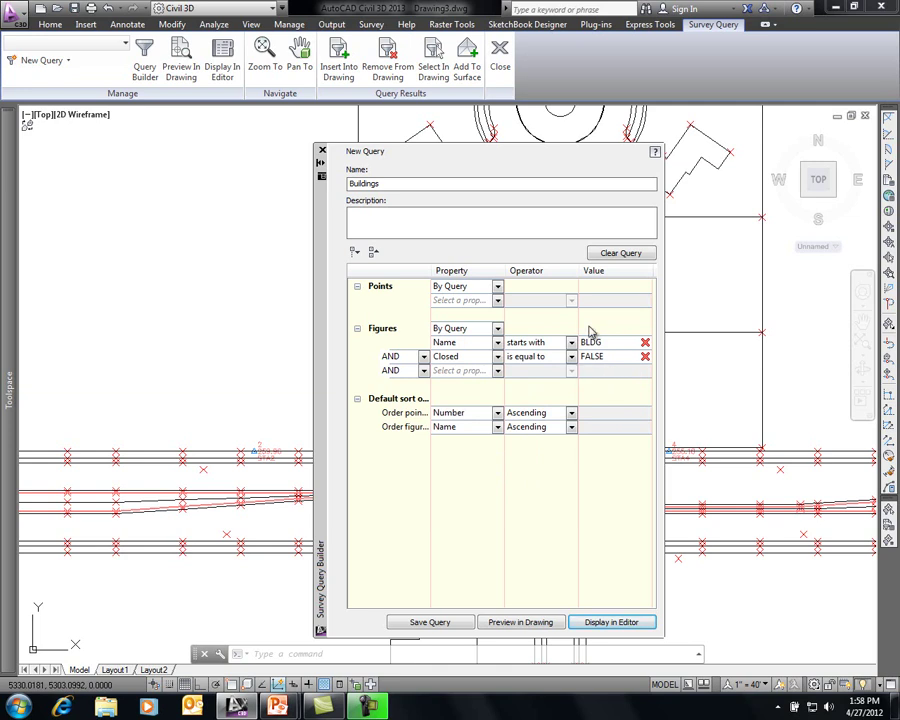
pyautogui.click(535, 624)
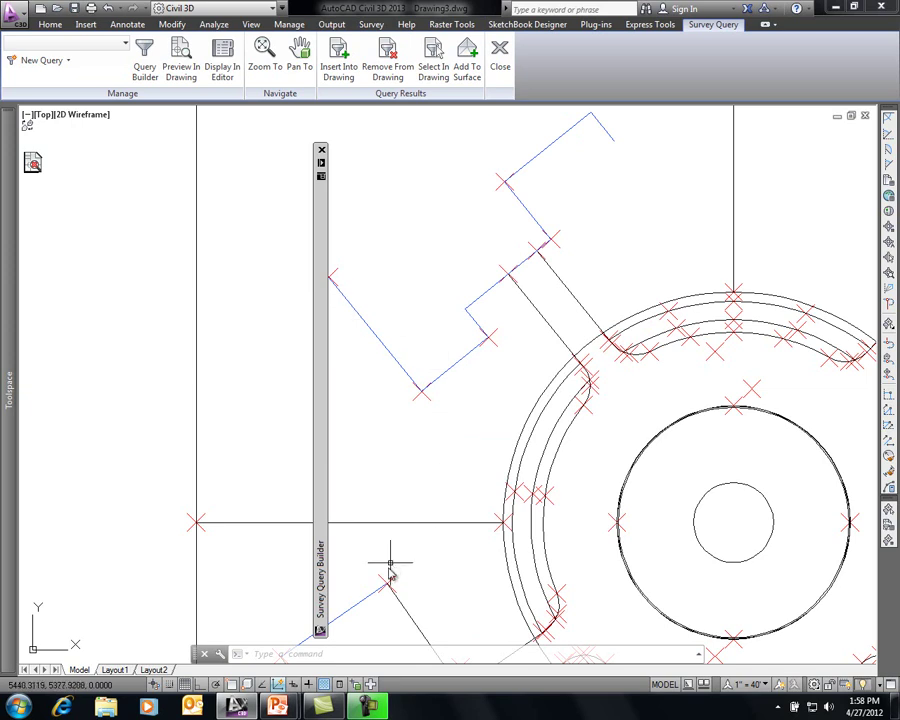
# - Save the Buildings query and close the Survey Query Builder
pyautogui.moveTo(400, 560); pyautogui.dragTo(516, 318, button='middle')
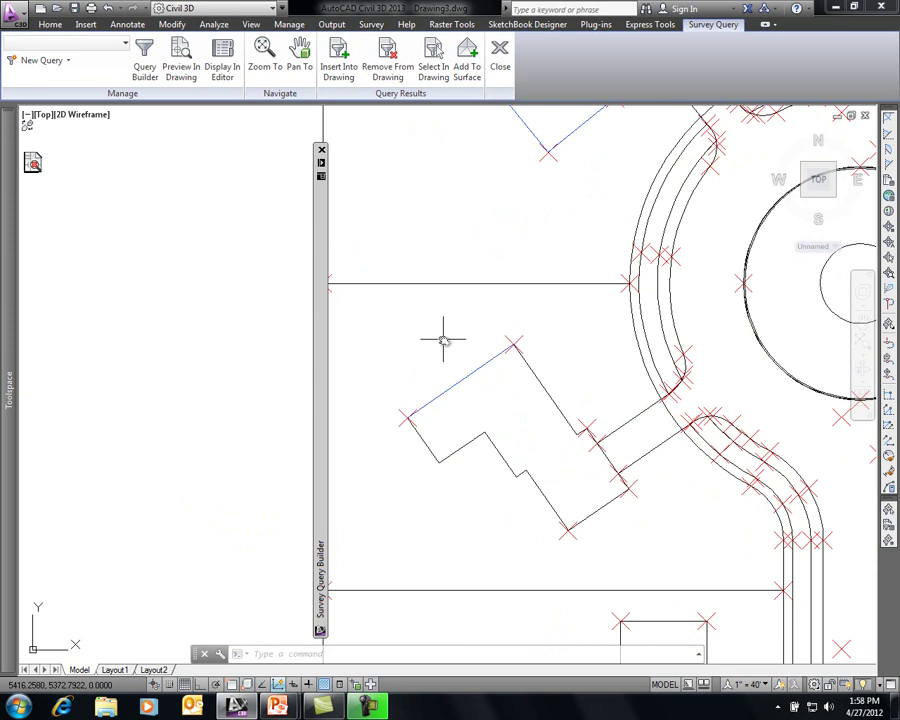
pyautogui.click(320, 163)
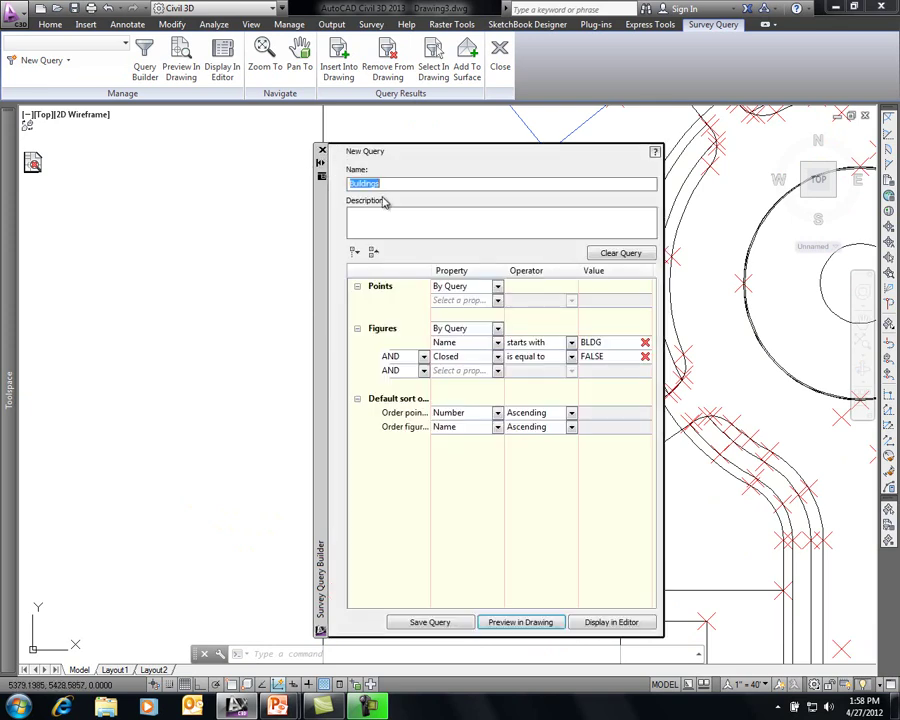
pyautogui.click(430, 623)
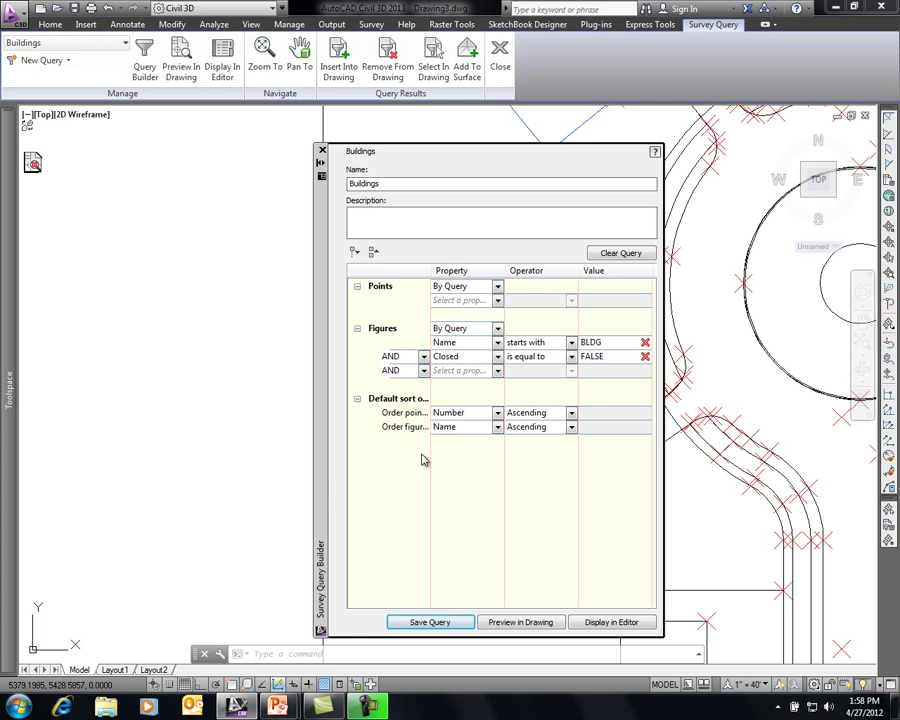
pyautogui.click(322, 150)
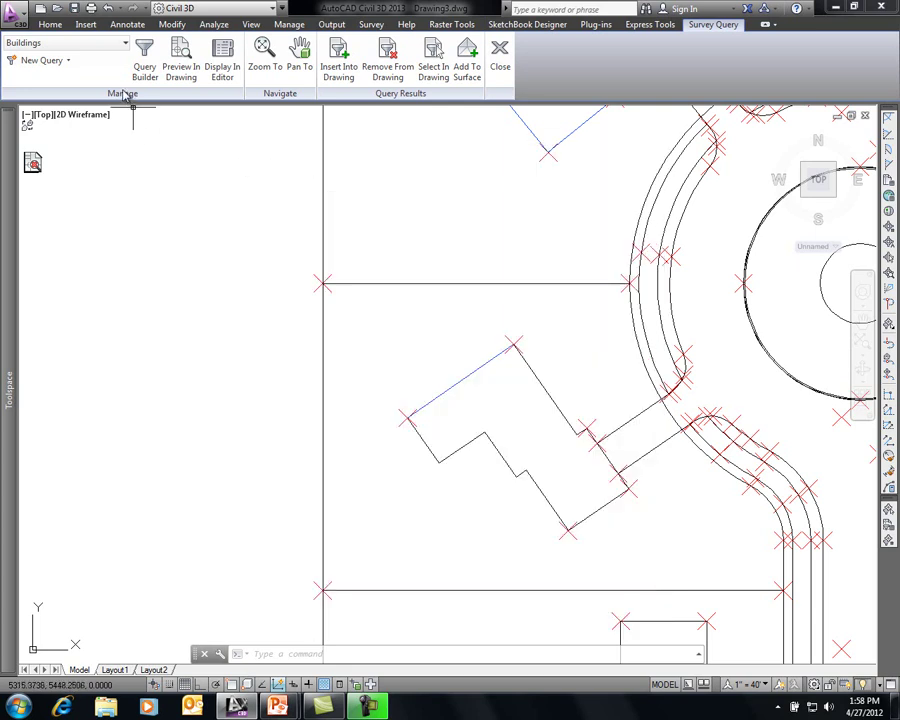
# - Zoom out to review the highlighted unclosed BLDG figures around the cul-de-sac
pyautogui.scroll(-4, 311, 291)
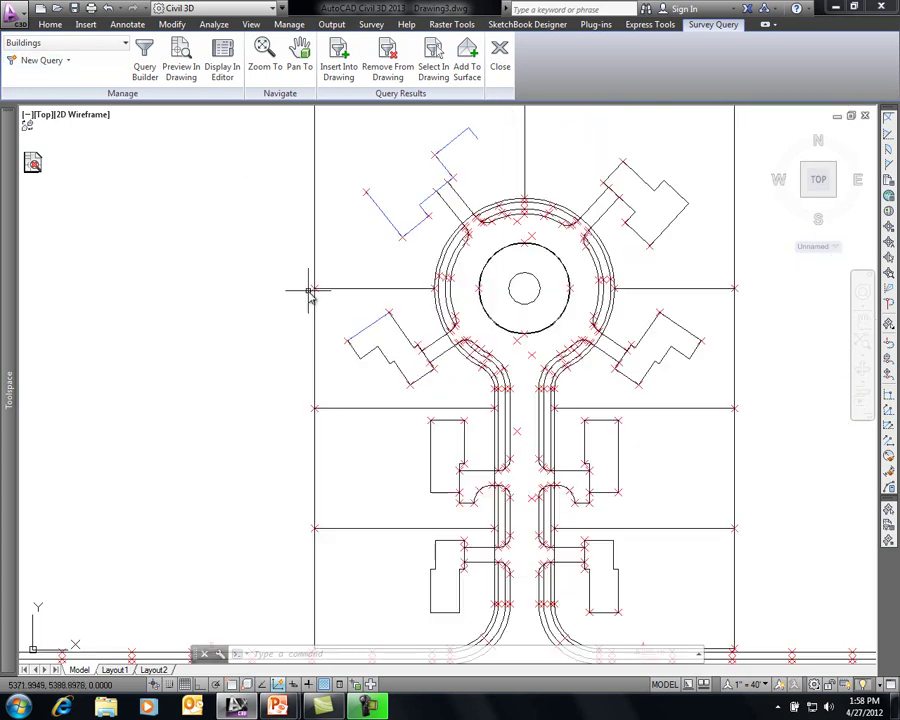
pyautogui.moveTo(311, 290)
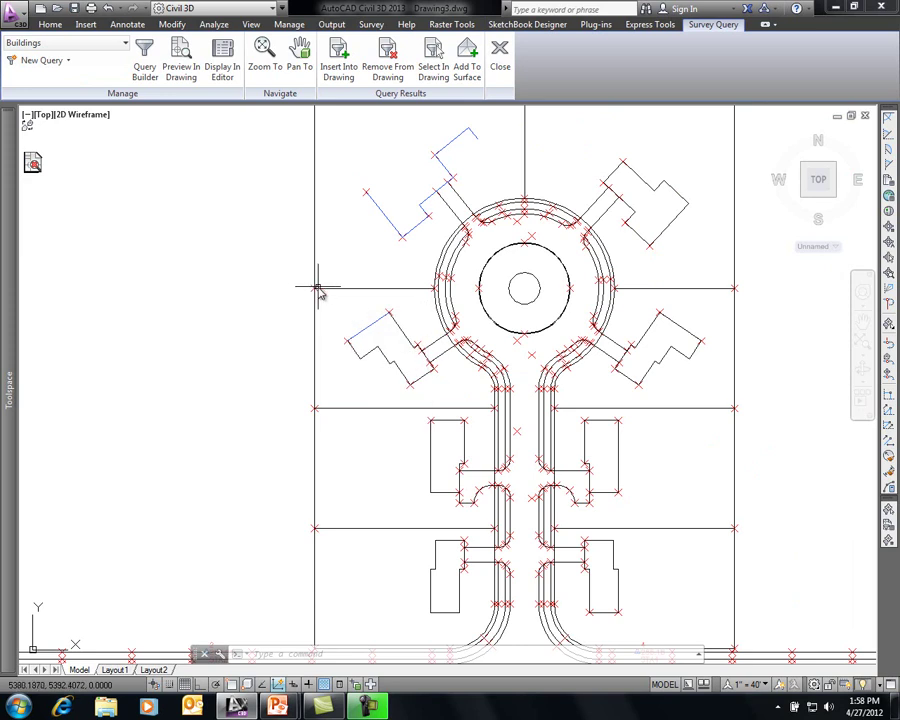
pyautogui.moveTo(318, 288)
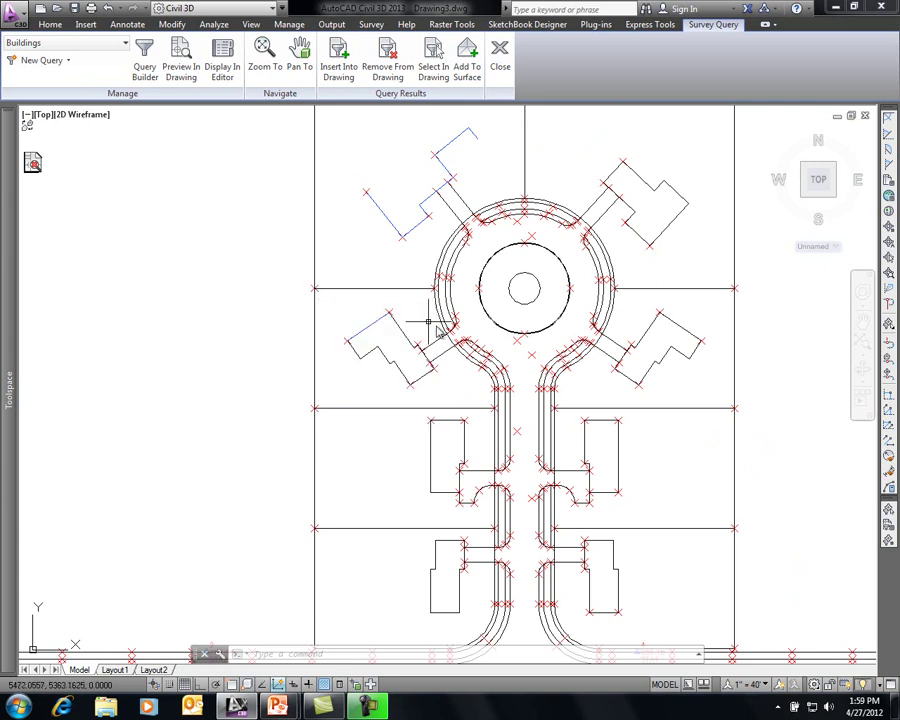
pyautogui.moveTo(737, 408)
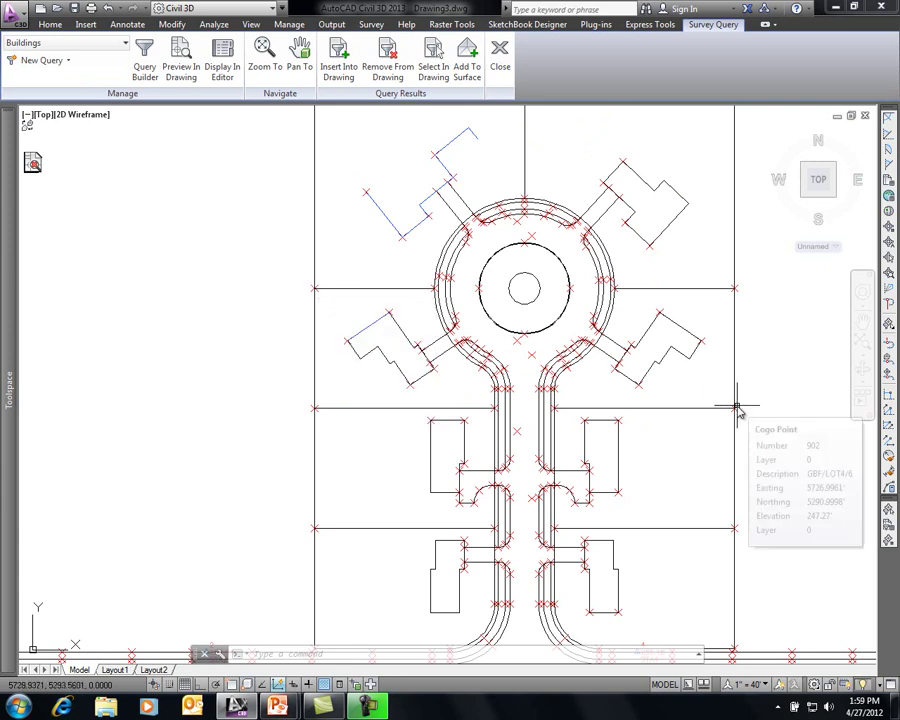
pyautogui.click(38, 64)
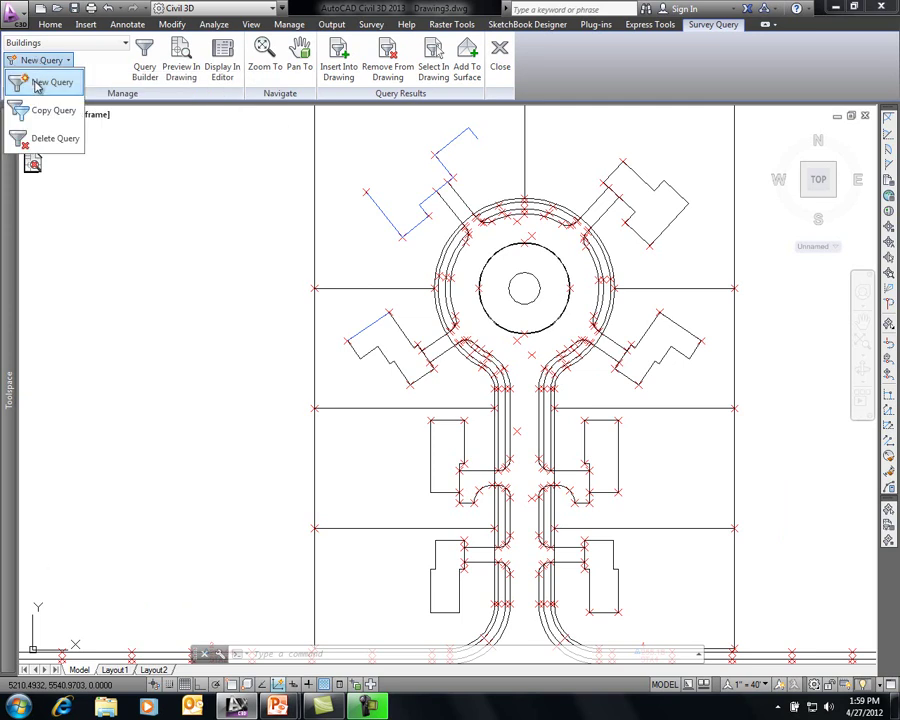
# - Start a new survey query and name it 'Lot Corners'
pyautogui.click(30, 84)
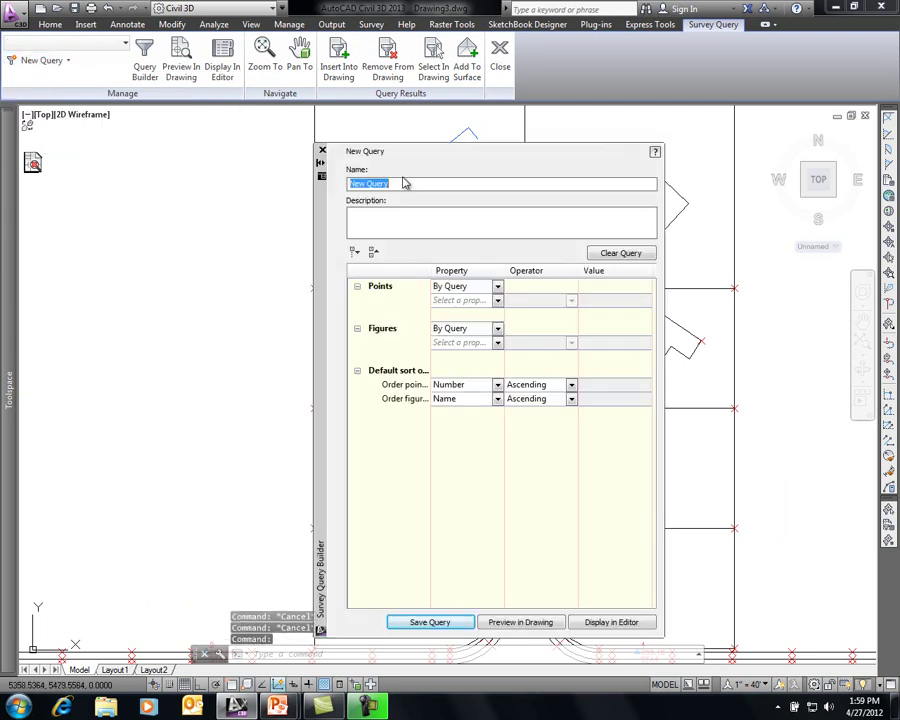
pyautogui.press('BackSpace')
pyautogui.write('SDE')
pyautogui.press('BackSpace')
pyautogui.press('BackSpace')
pyautogui.press('BackSpace')
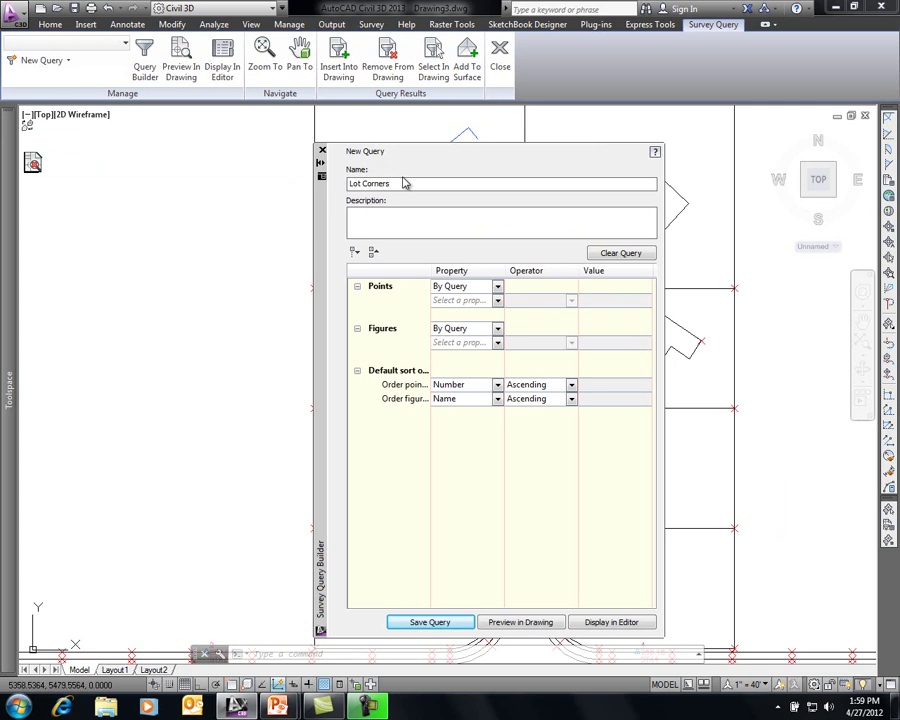
# - Filter points whose Description contains GBF, save the query, and close the builder
pyautogui.click(497, 300)
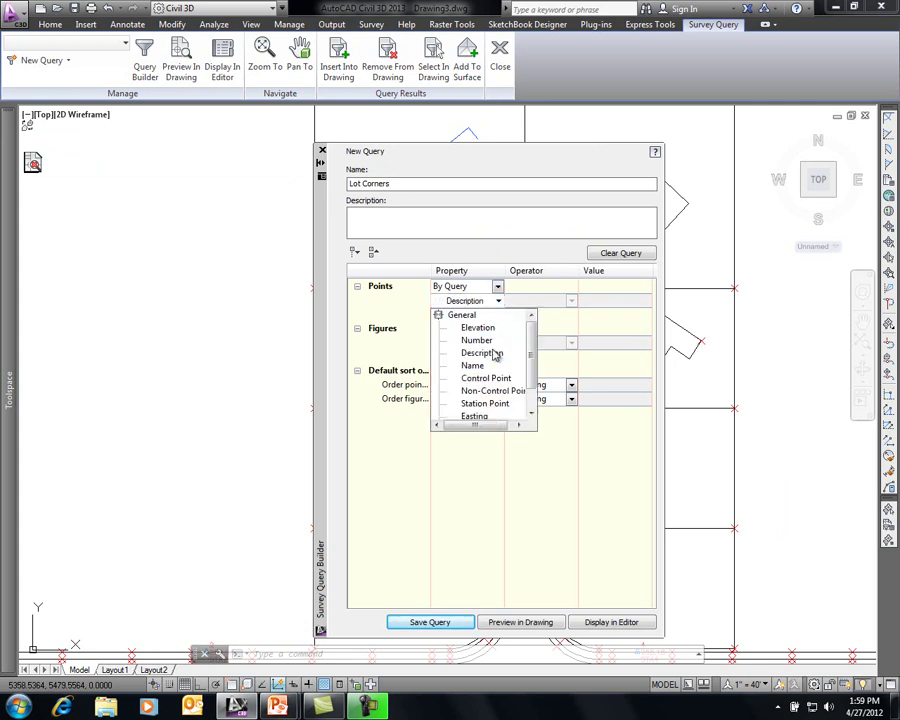
pyautogui.click(492, 352)
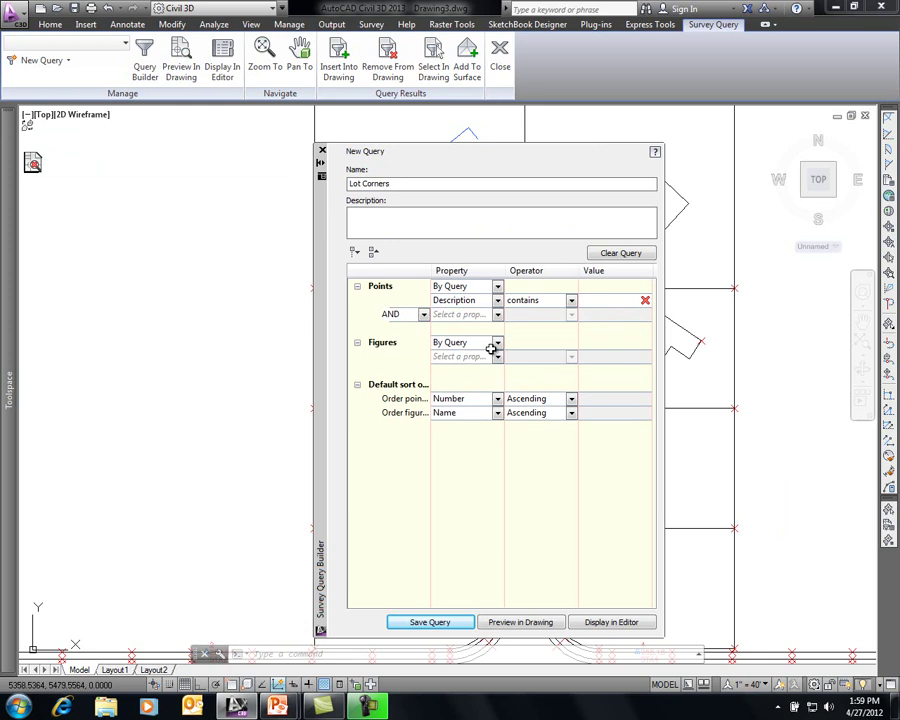
pyautogui.click(590, 302)
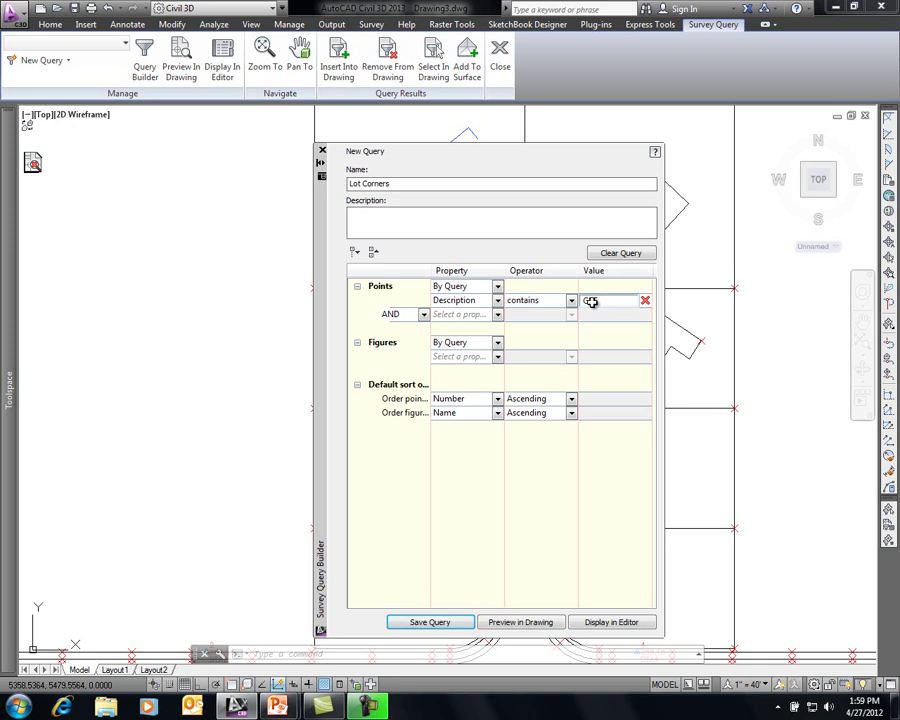
pyautogui.write('GBF')
pyautogui.click(445, 621)
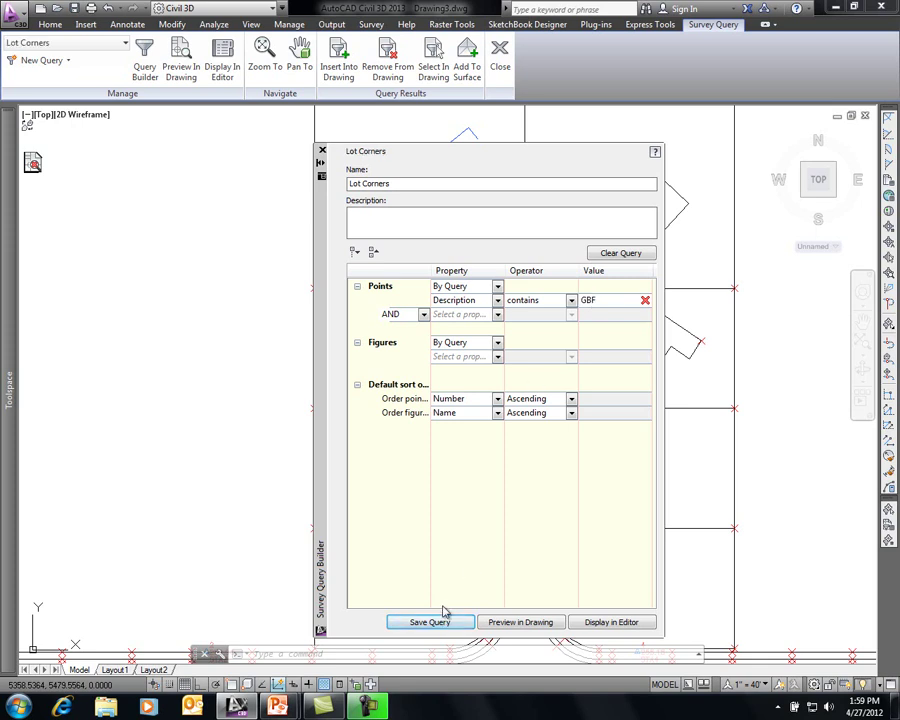
pyautogui.click(322, 151)
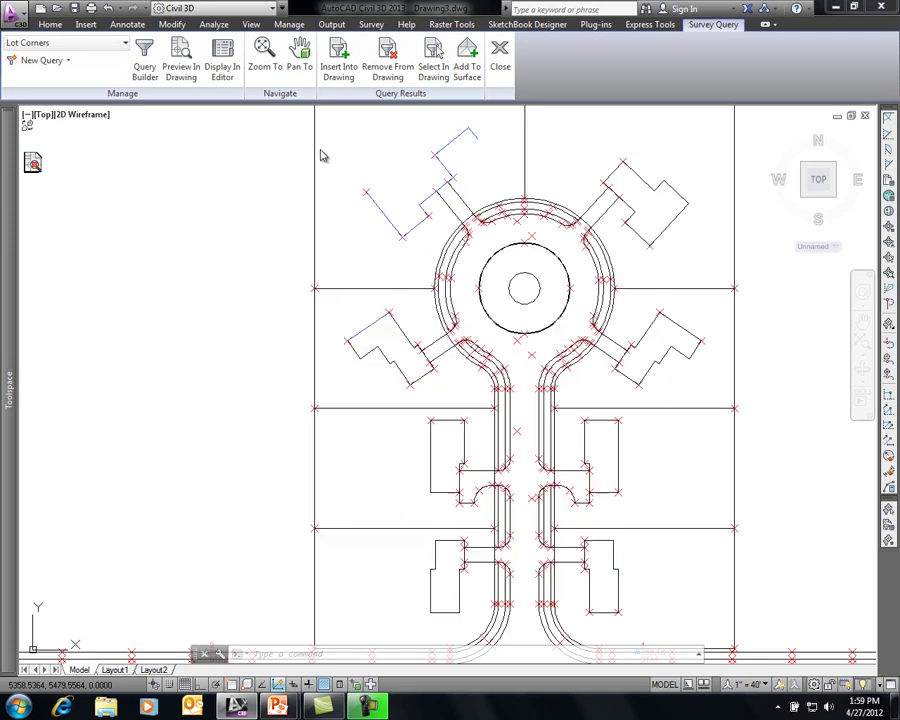
pyautogui.click(124, 46)
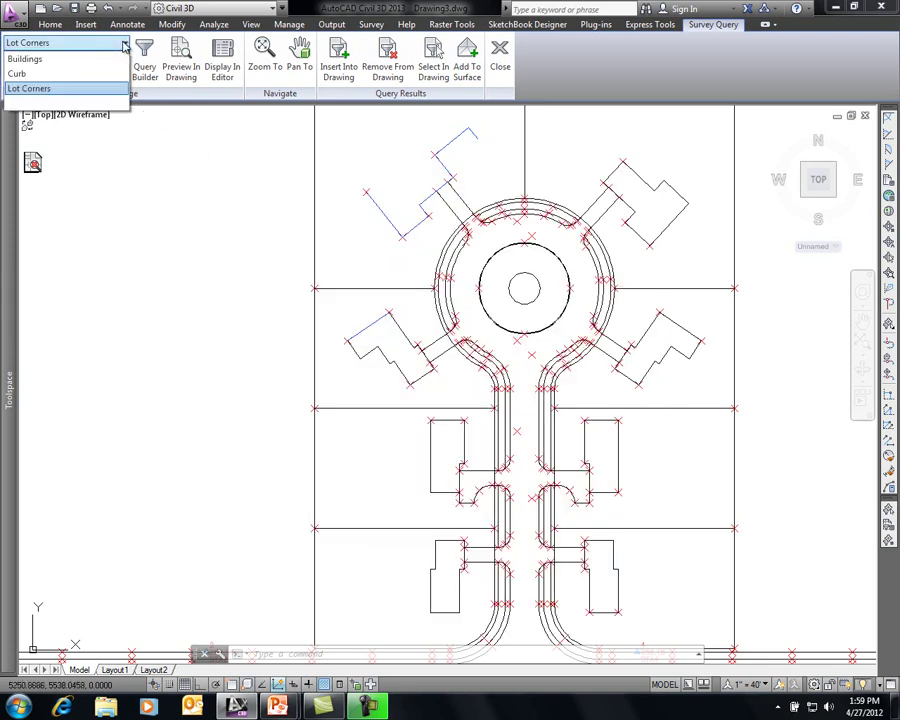
pyautogui.click(70, 88)
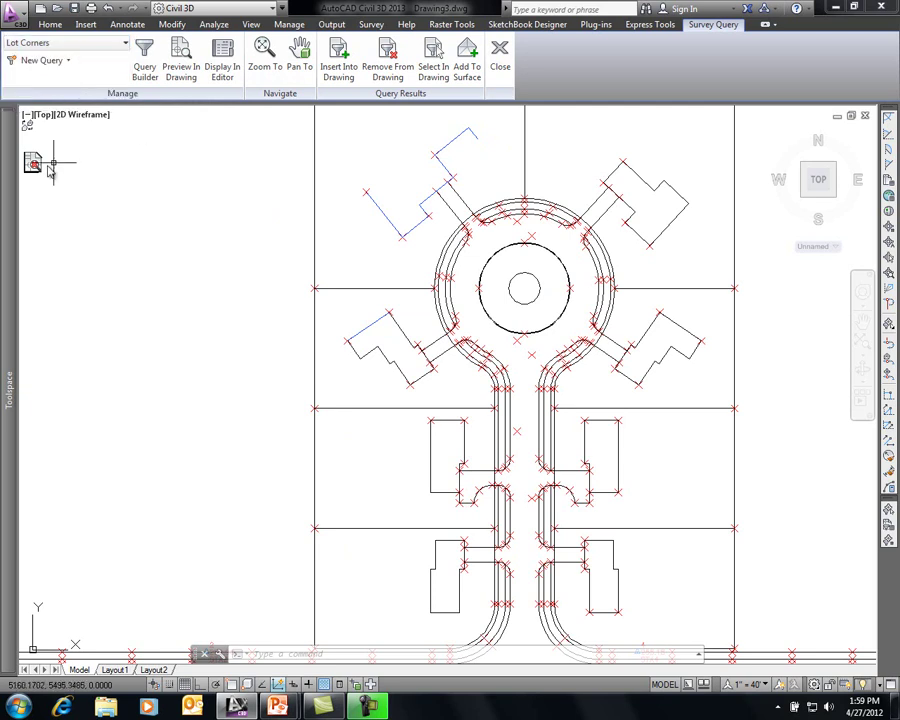
pyautogui.moveTo(26, 173)
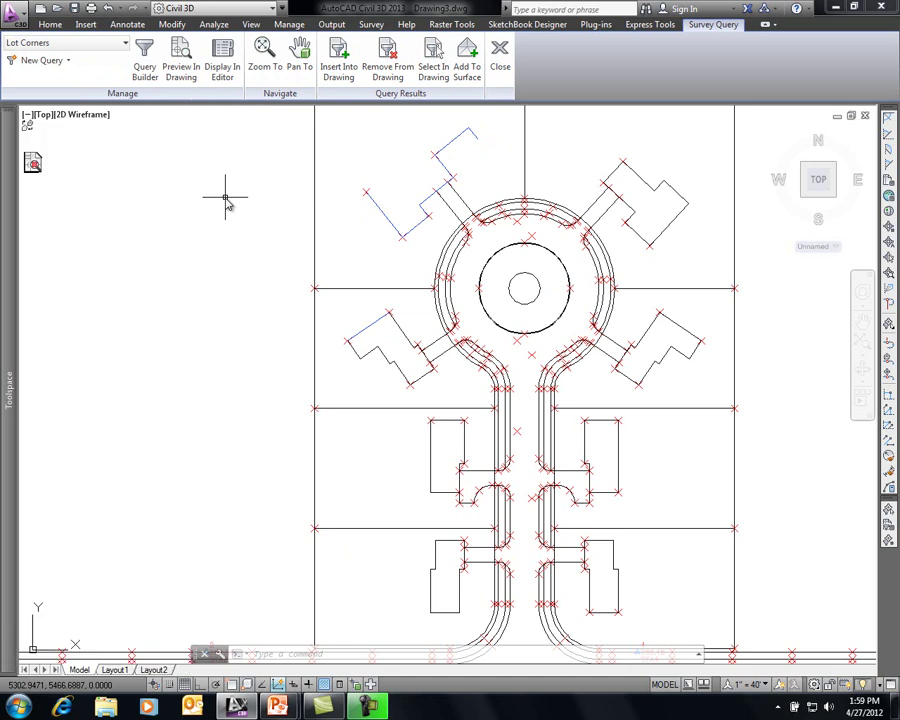
pyautogui.scroll(-2, 188, 194)
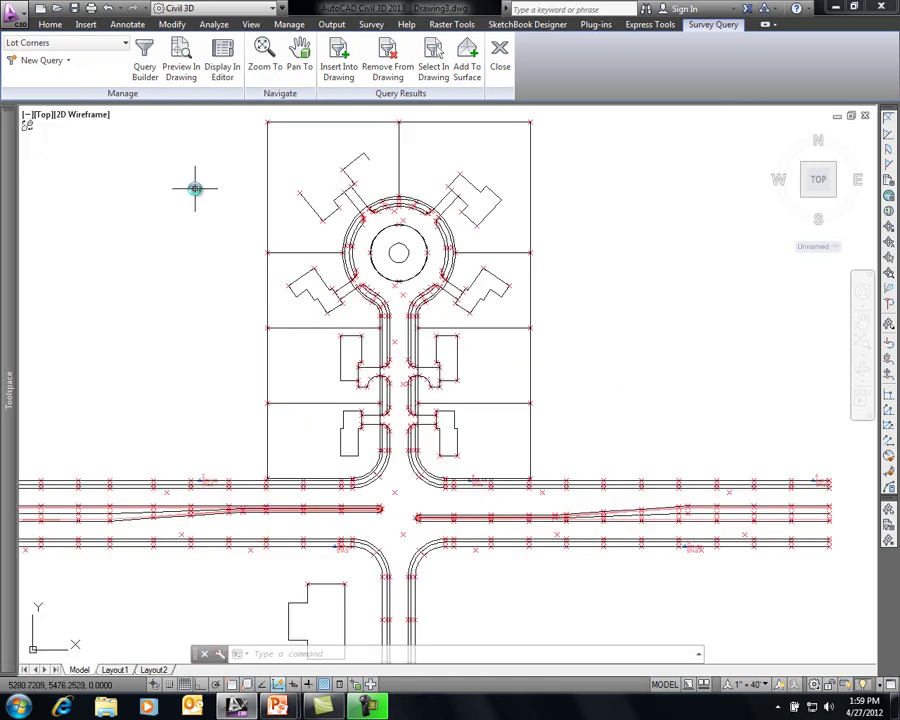
pyautogui.moveTo(222, 167); pyautogui.dragTo(221, 207, button='middle')
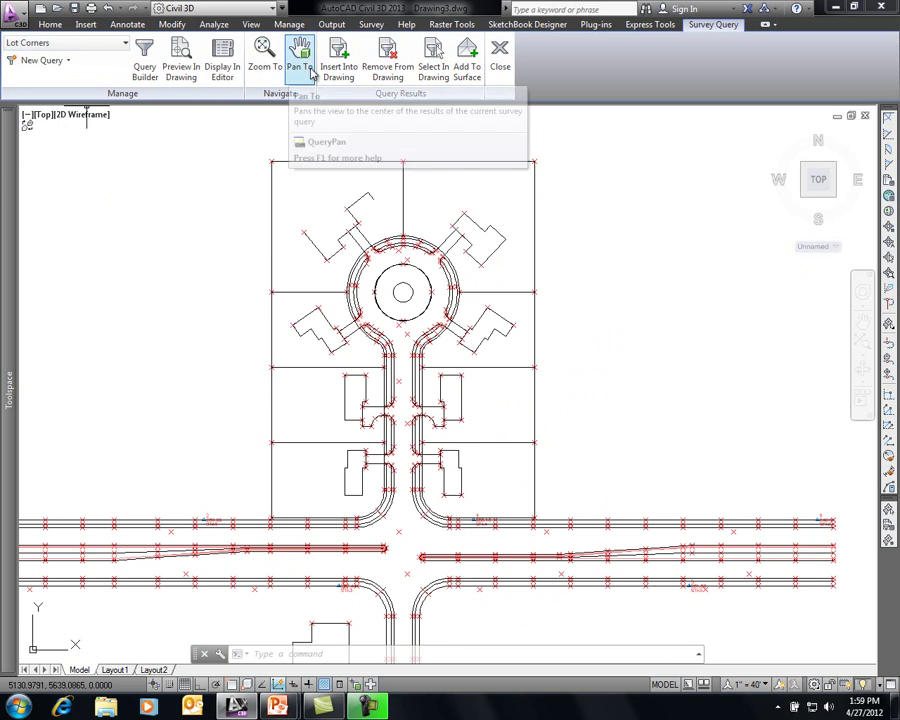
# - Remove the earlier query results, insert the Lot Corners points, and recenter the site plan
pyautogui.click(387, 55)
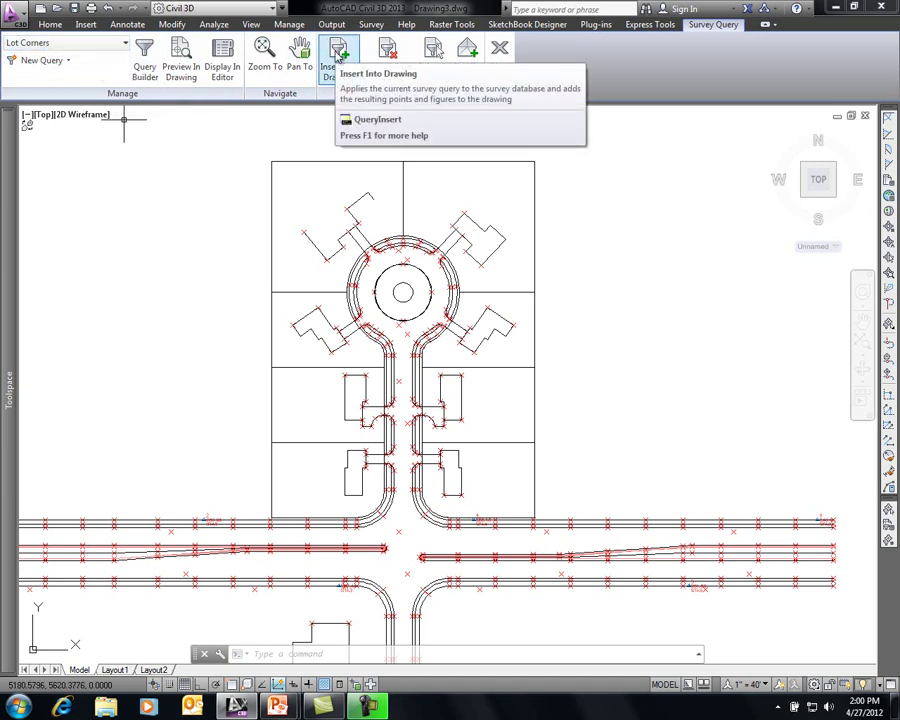
pyautogui.click(338, 52)
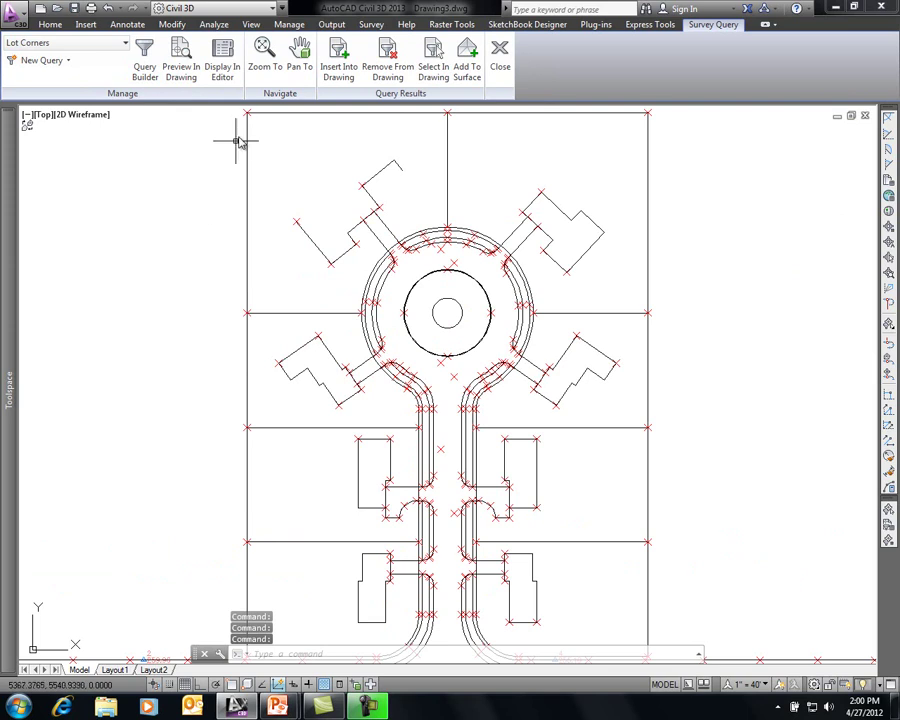
pyautogui.scroll(-4, 190, 208)
pyautogui.scroll(3, 165, 212)
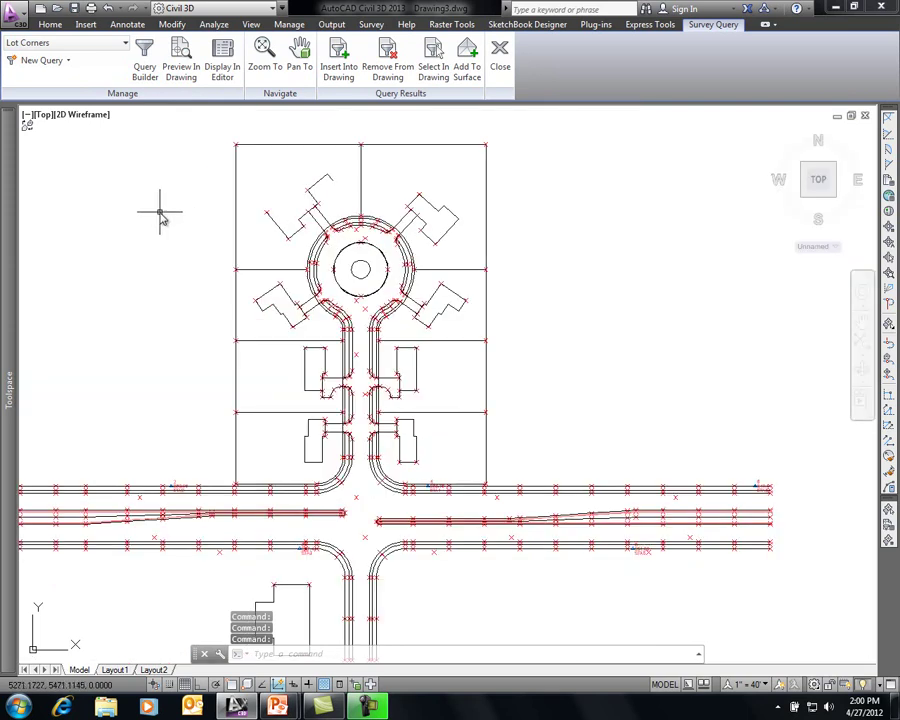
pyautogui.moveTo(155, 218); pyautogui.dragTo(240, 212, button='middle')
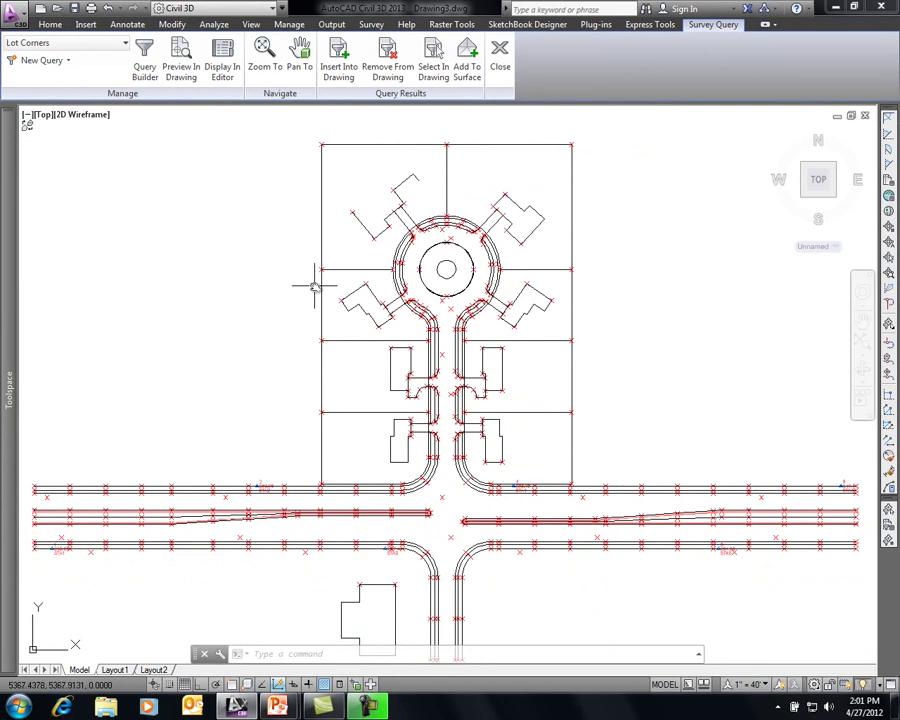
# - Add the query results to a new surface named Sample with the Contours 1' and 5' style
pyautogui.click(467, 58)
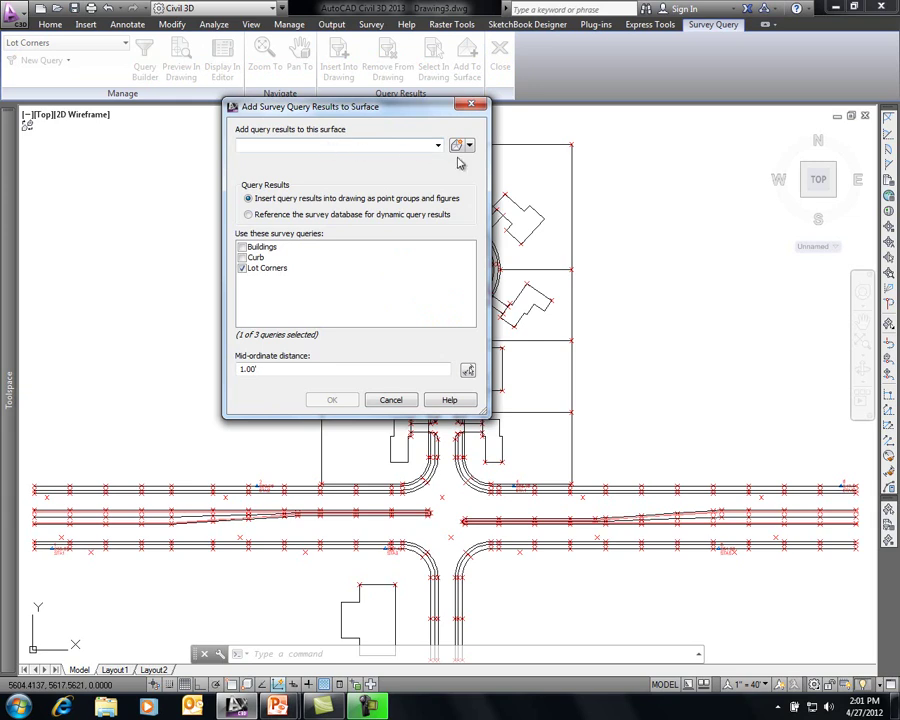
pyautogui.click(470, 146)
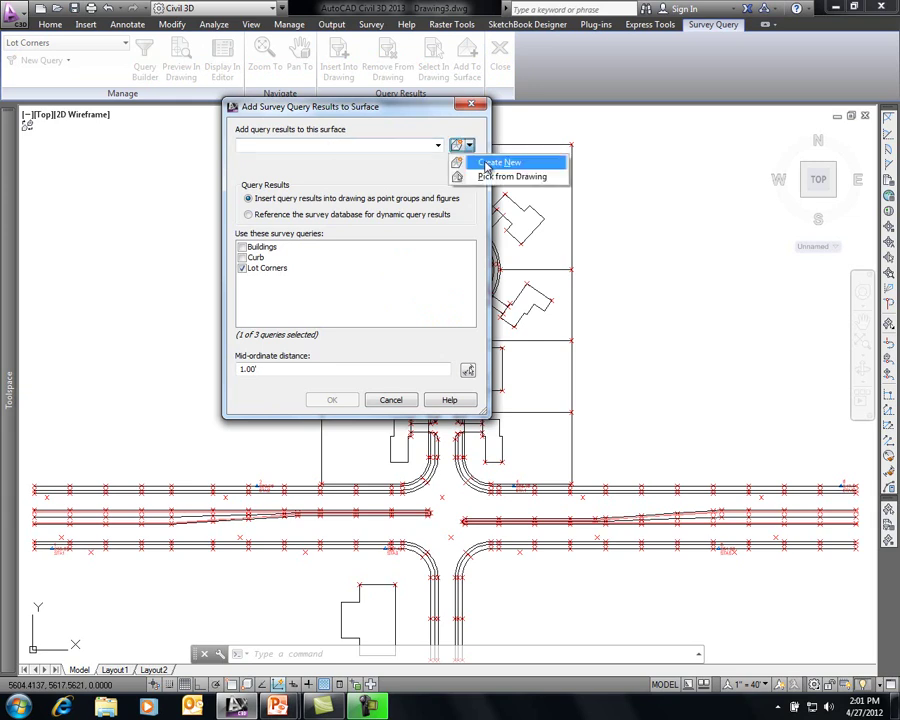
pyautogui.click(486, 162)
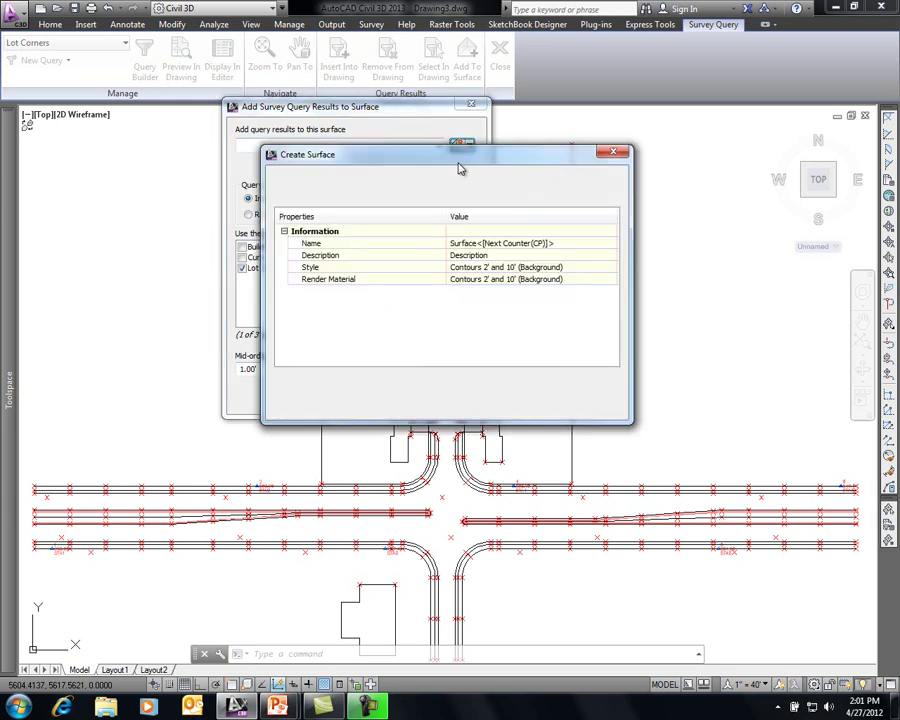
pyautogui.click(547, 241)
pyautogui.write('Sam')
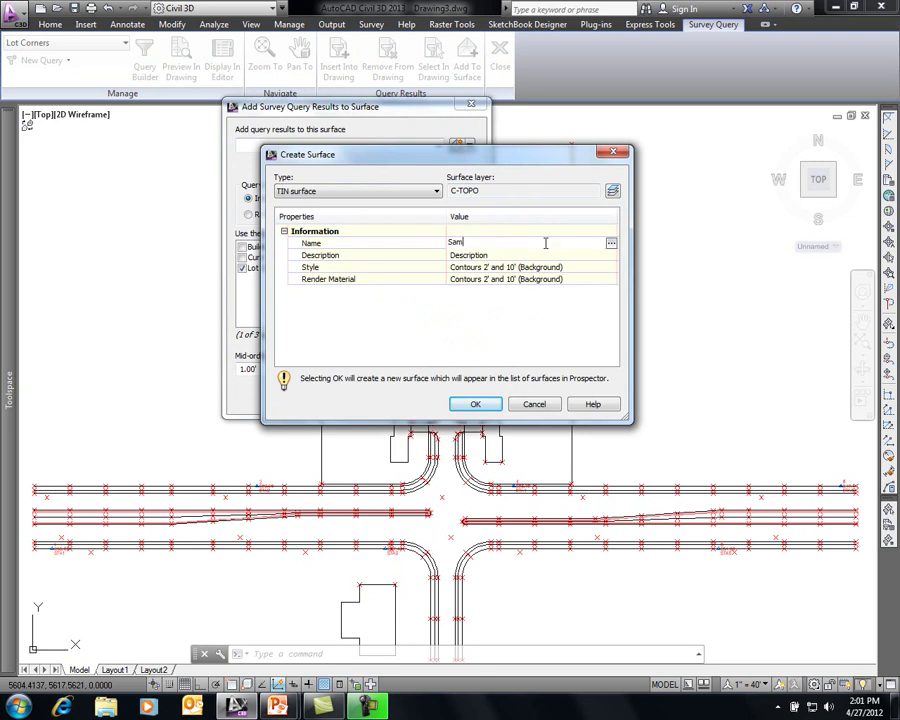
pyautogui.write('ple')
pyautogui.click(573, 271)
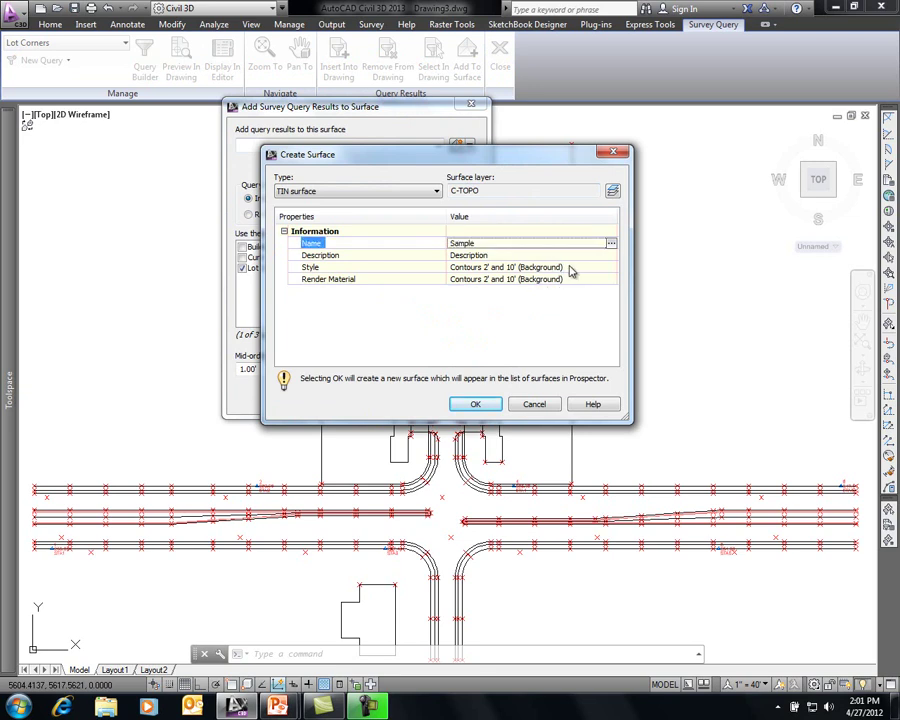
pyautogui.click(611, 267)
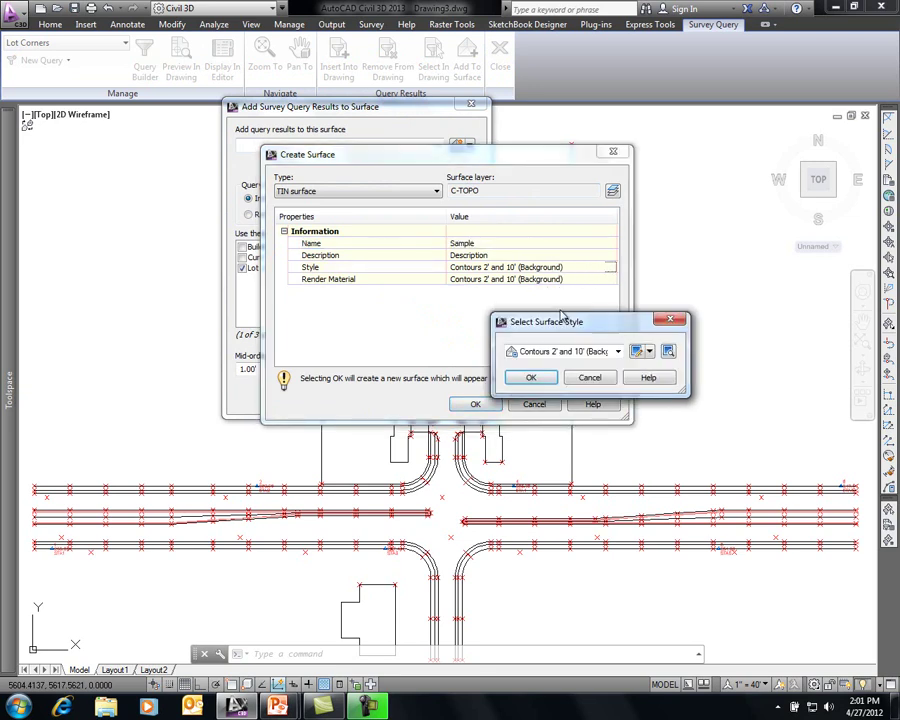
pyautogui.click(618, 352)
pyautogui.click(576, 387)
pyautogui.click(524, 378)
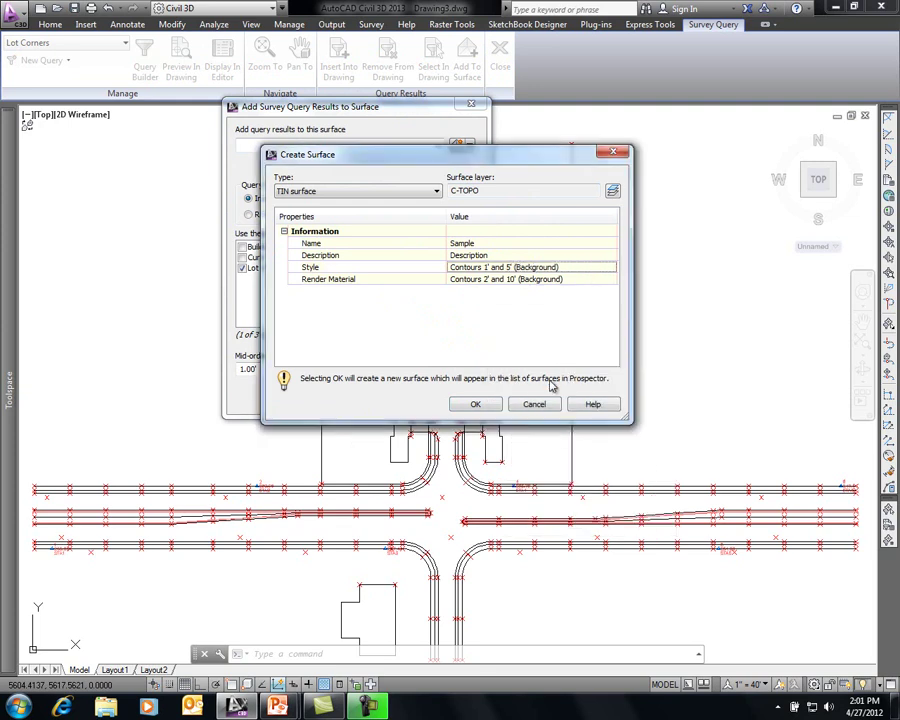
pyautogui.click(478, 404)
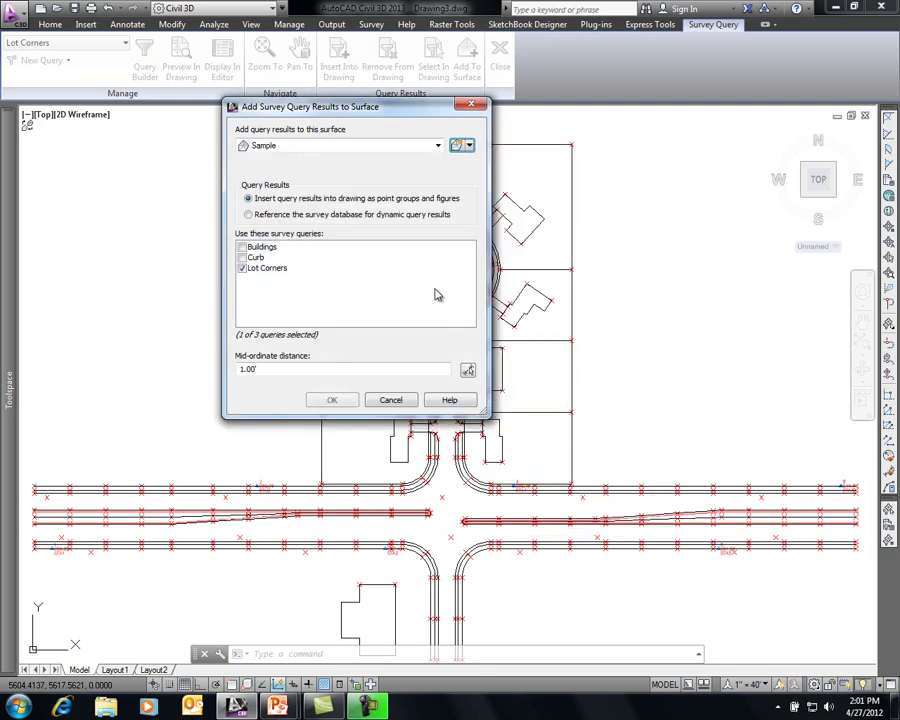
# - Include the Curb query, reference the survey database, and add the results to Sample
pyautogui.click(242, 258)
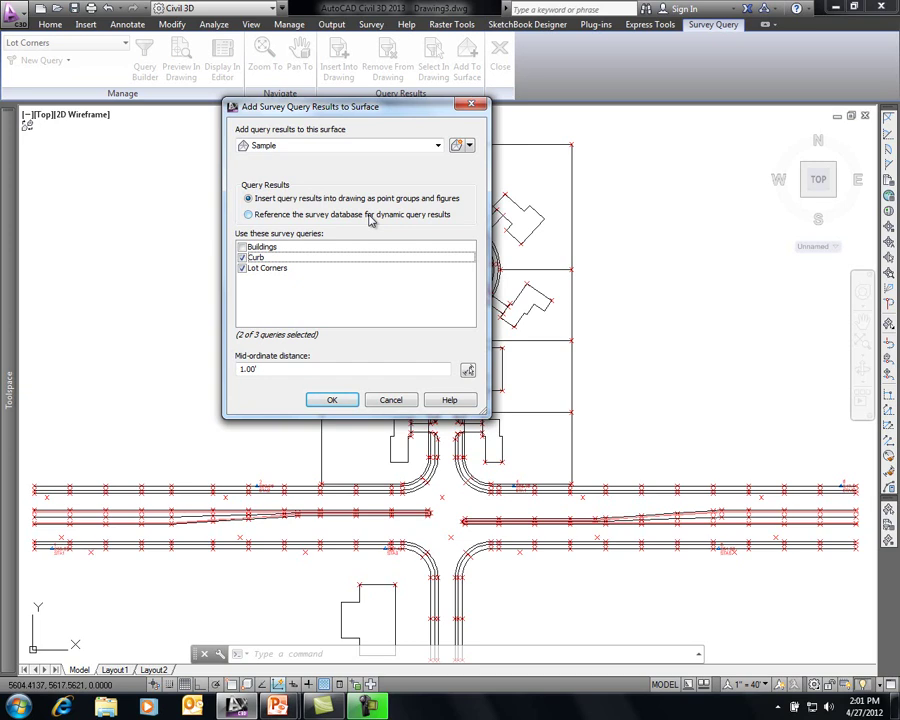
pyautogui.click(249, 215)
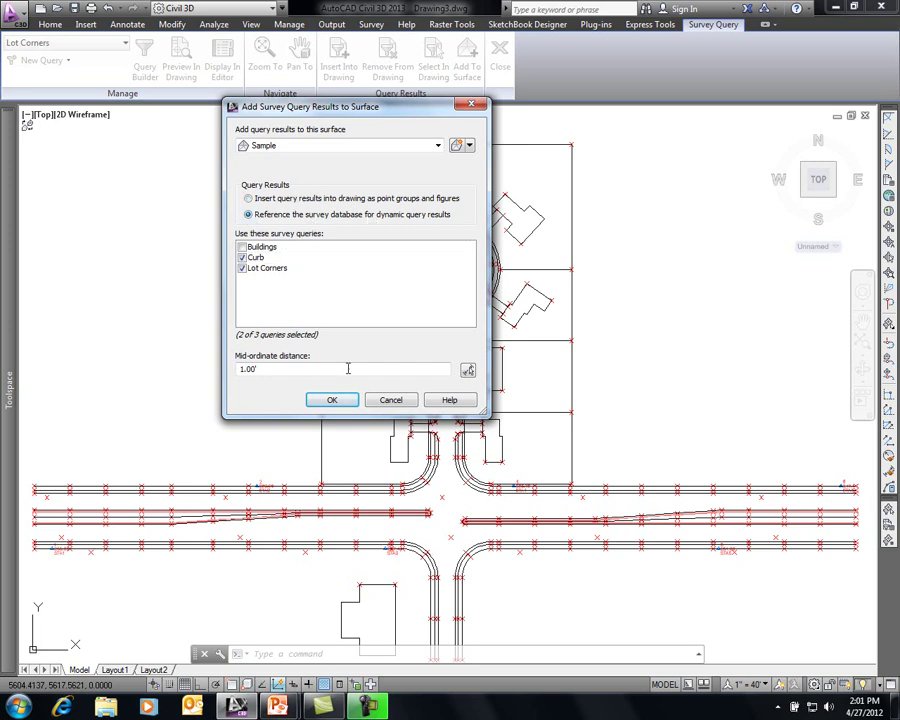
pyautogui.click(336, 402)
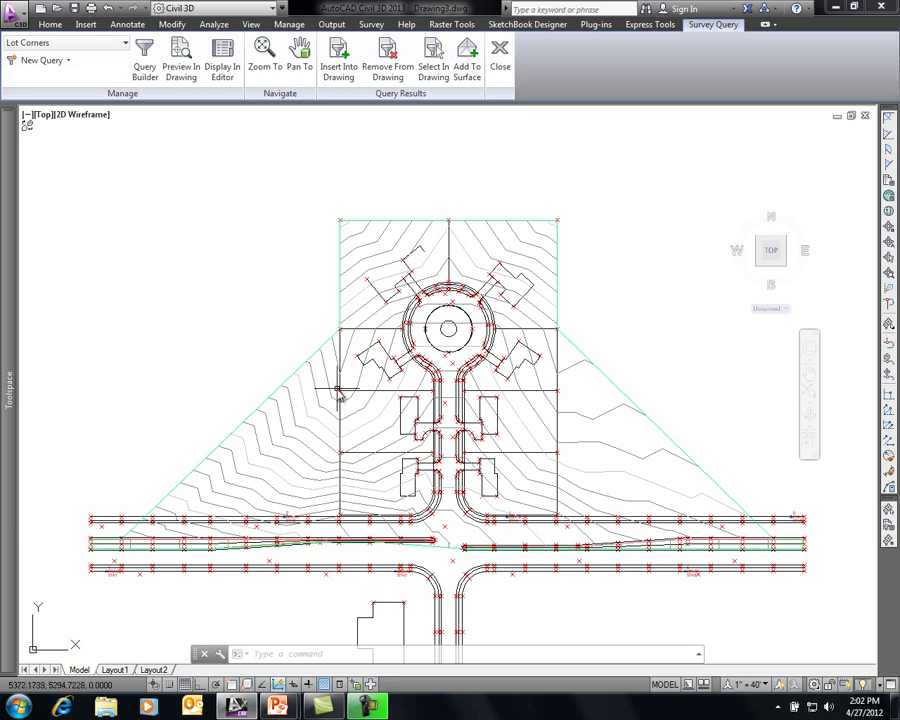
pyautogui.moveTo(340, 393)
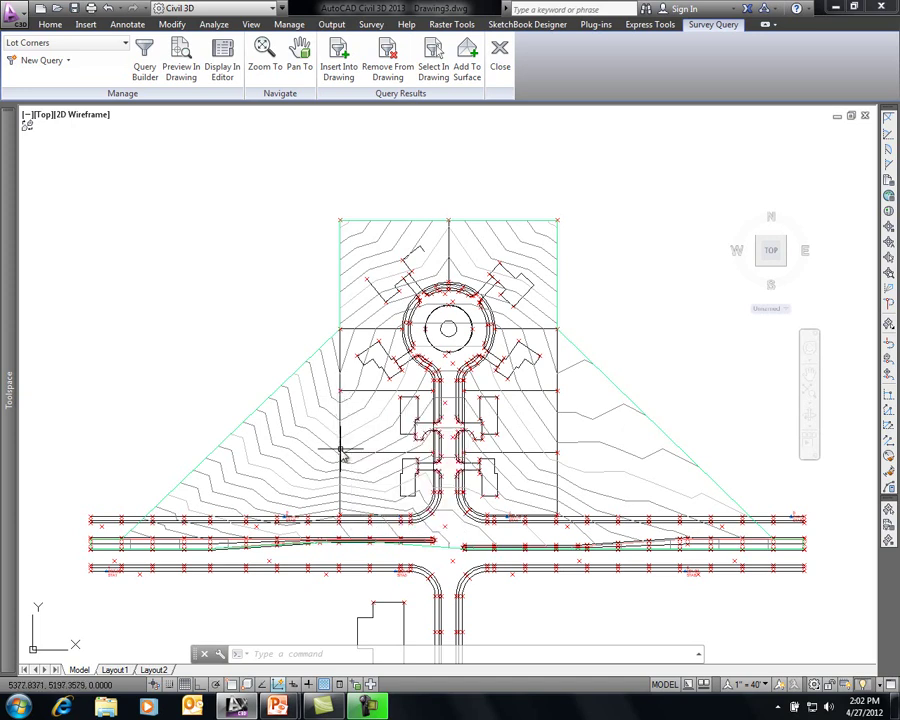
pyautogui.moveTo(341, 458)
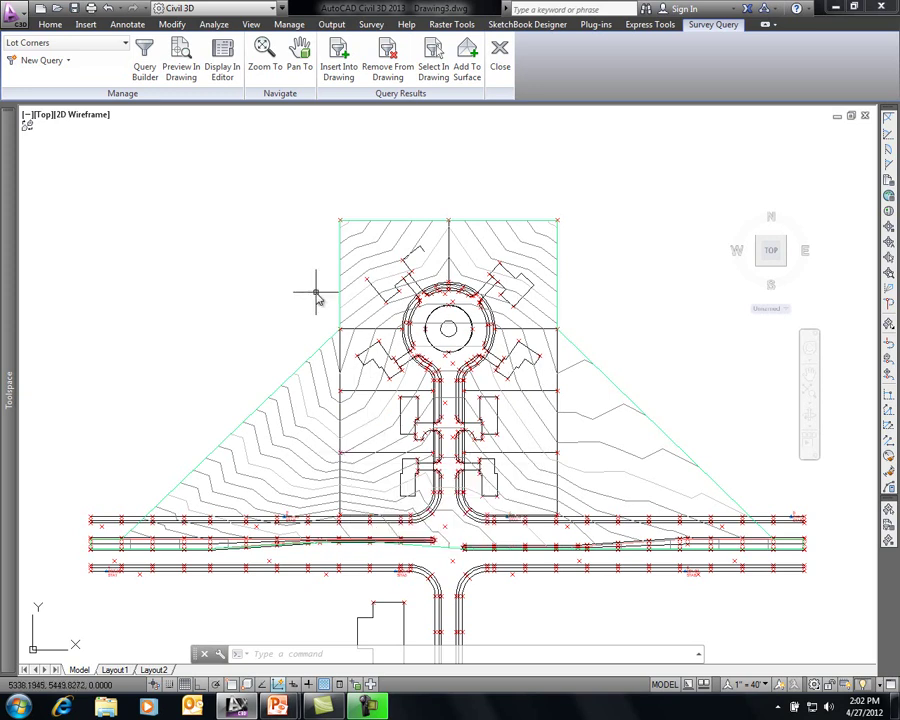
# - Add an 'Elevation is greater than 250' condition to the Lot Corners query
pyautogui.click(145, 60)
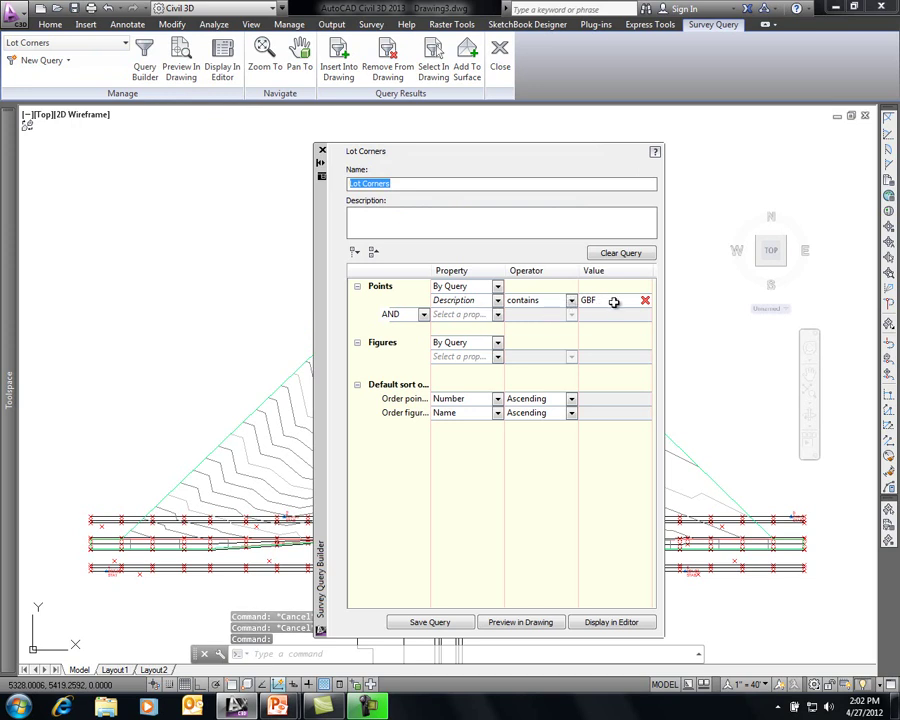
pyautogui.click(499, 315)
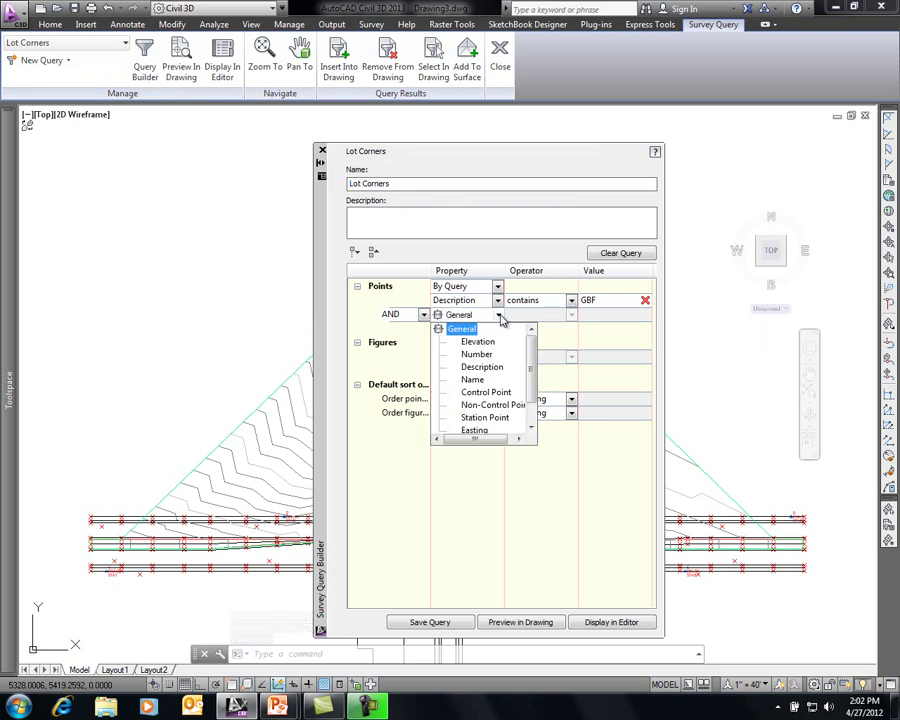
pyautogui.click(484, 340)
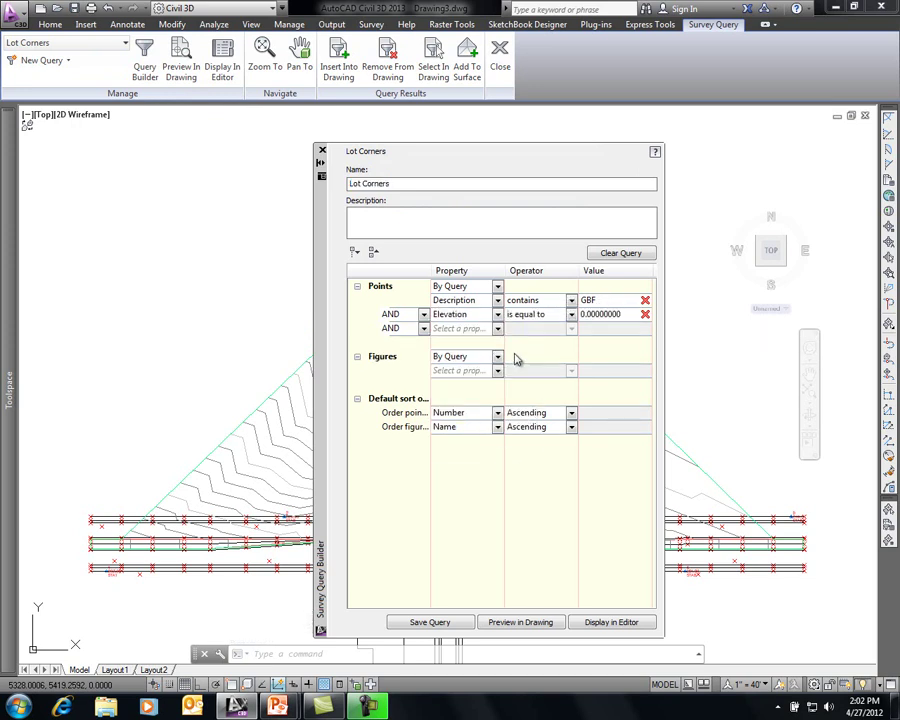
pyautogui.click(571, 315)
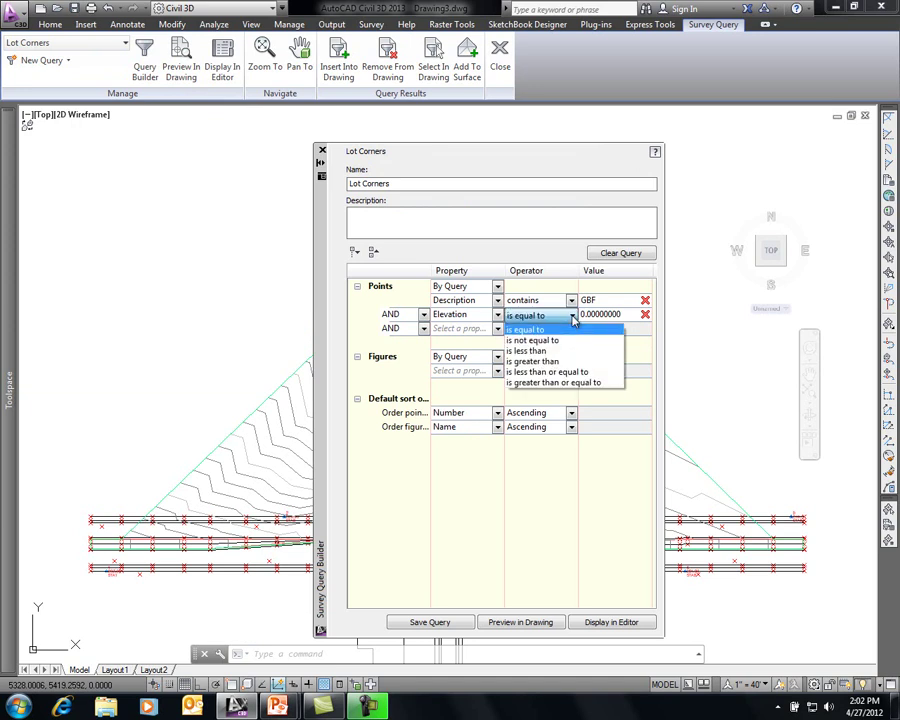
pyautogui.click(555, 361)
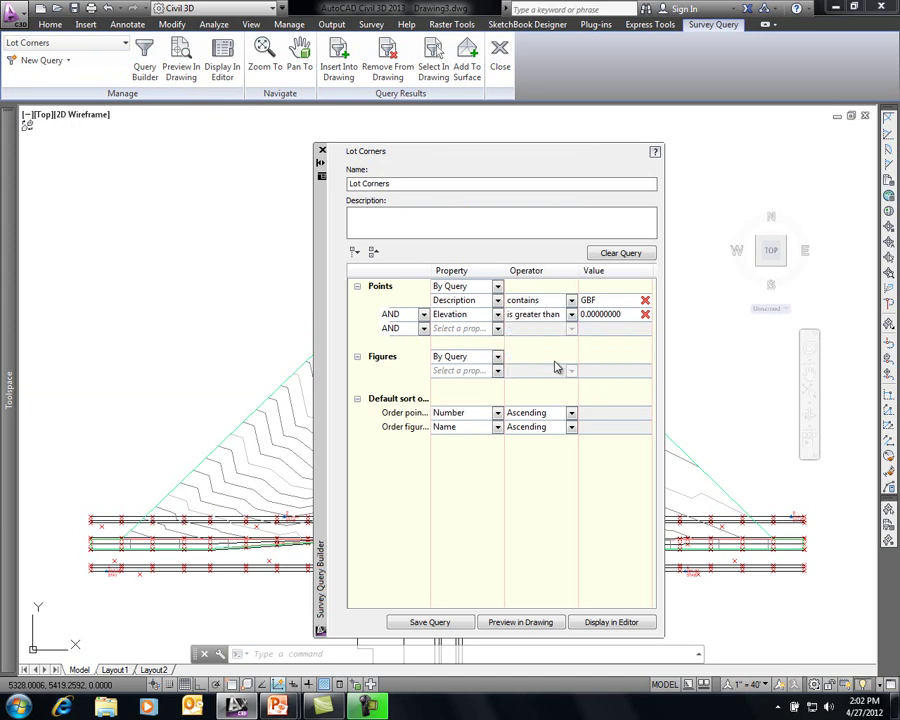
pyautogui.click(597, 315)
pyautogui.doubleClick(595, 316)
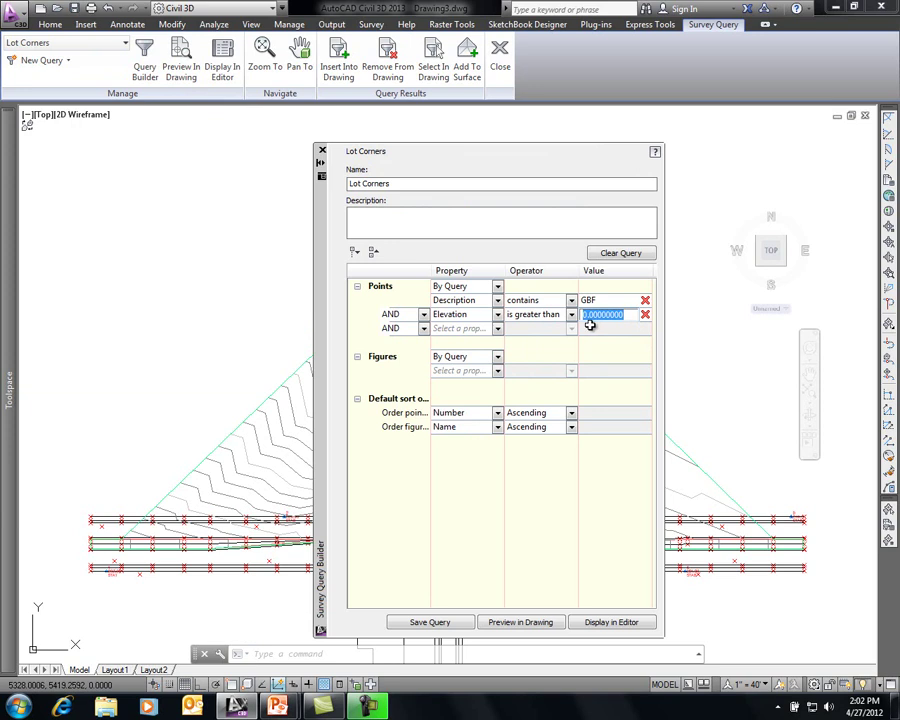
pyautogui.write('250')
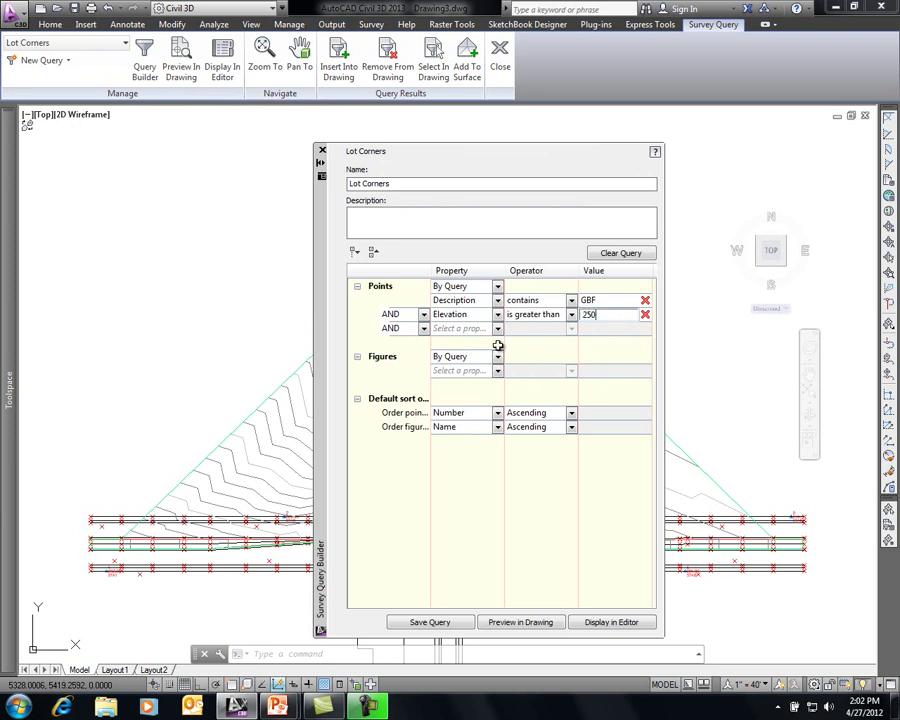
pyautogui.click(376, 458)
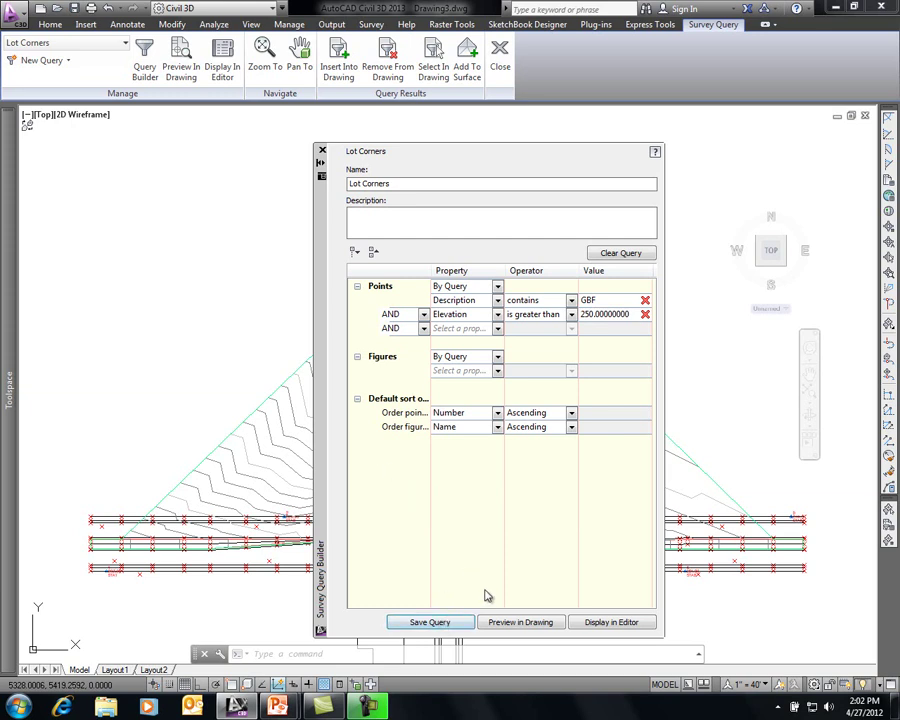
# - Display the matching GBF points in the editor, then close it
pyautogui.click(593, 622)
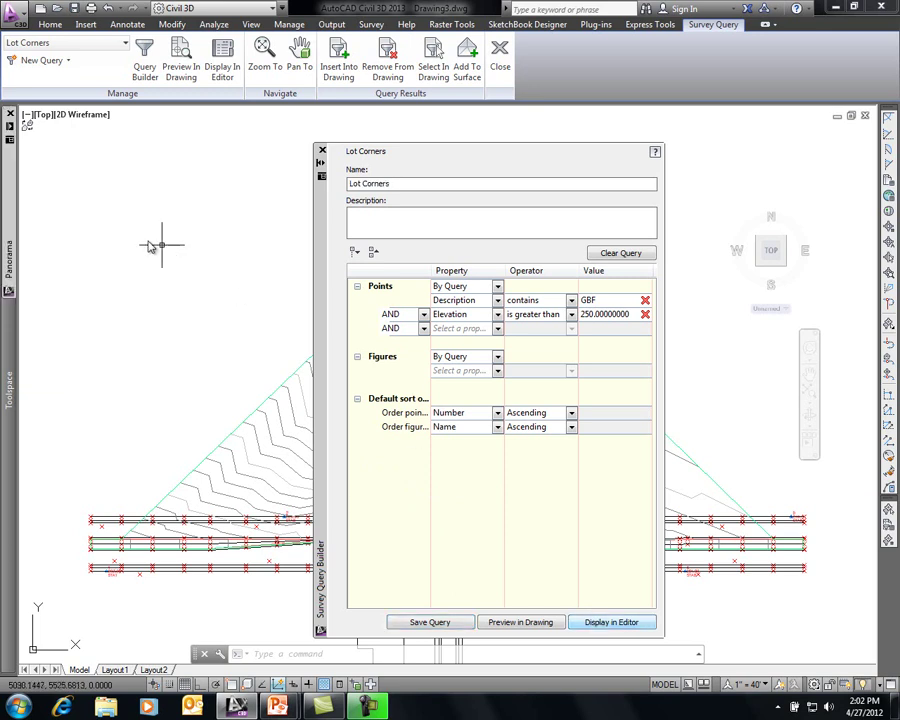
pyautogui.moveTo(14, 230)
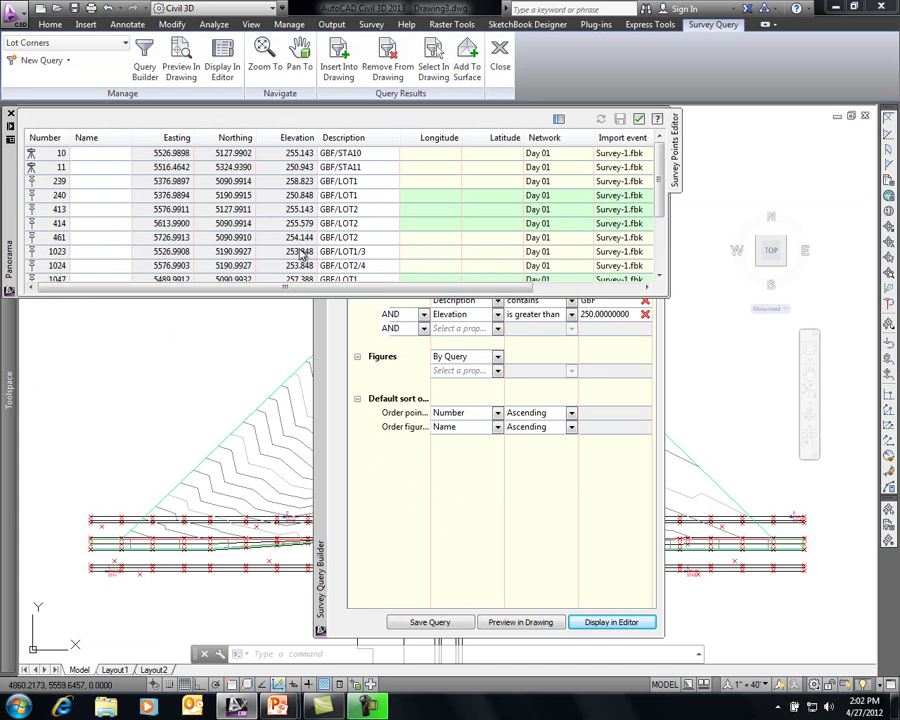
pyautogui.moveTo(657, 185); pyautogui.dragTo(668, 245)
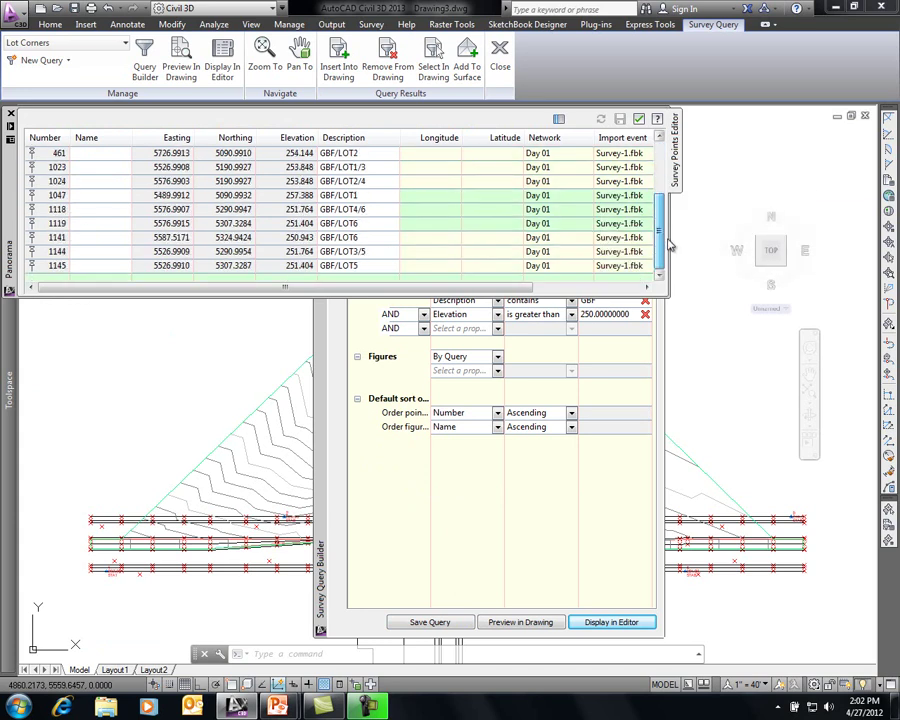
pyautogui.click(11, 116)
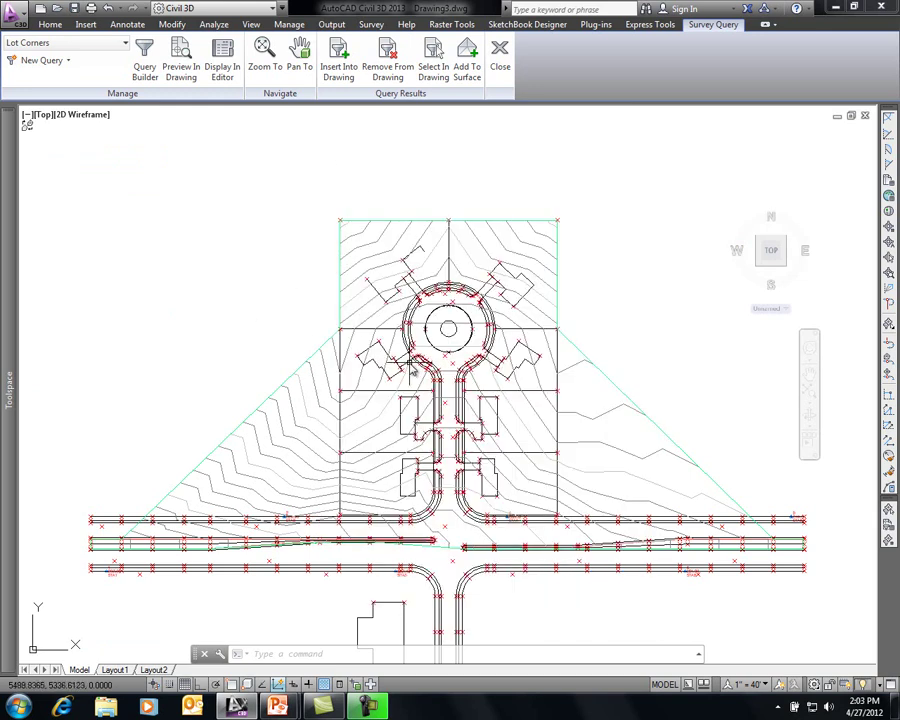
# - Rebuild the Sample surface from Prospector's Surfaces list to apply the revised query
pyautogui.moveTo(14, 268)
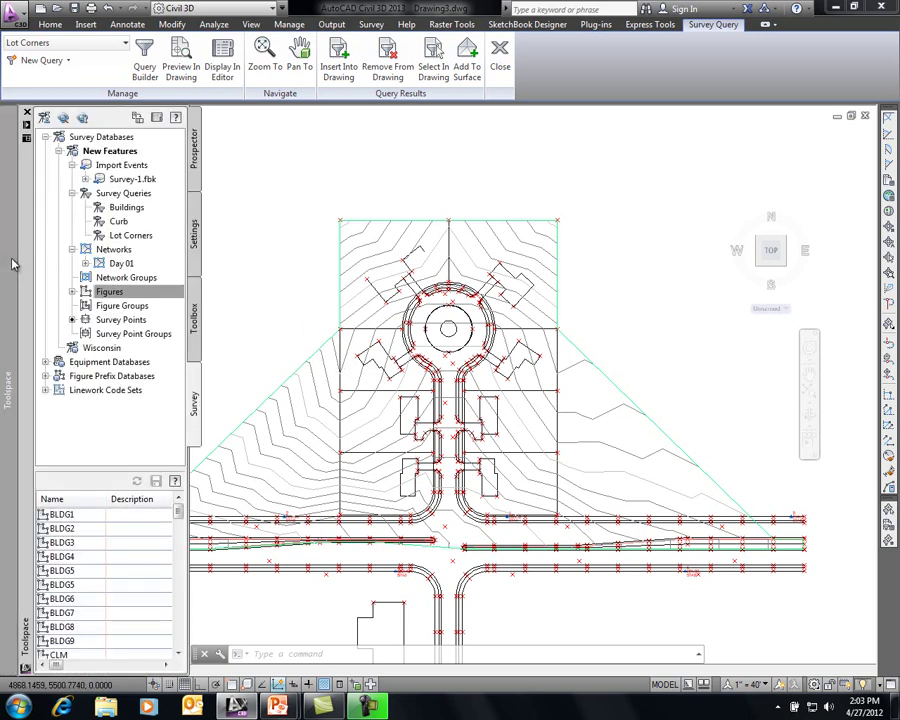
pyautogui.click(193, 145)
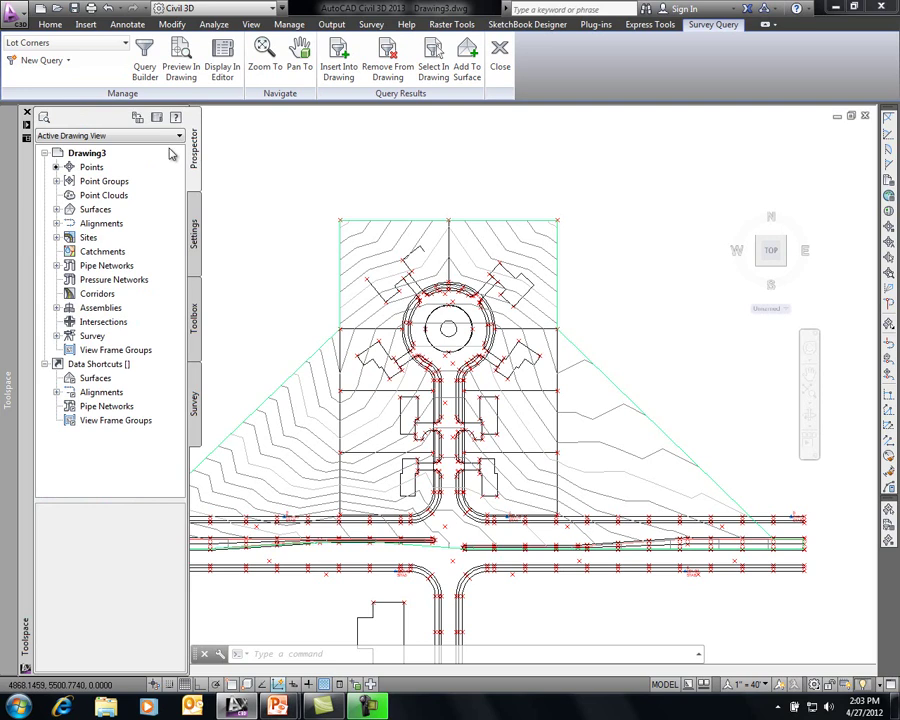
pyautogui.click(56, 210)
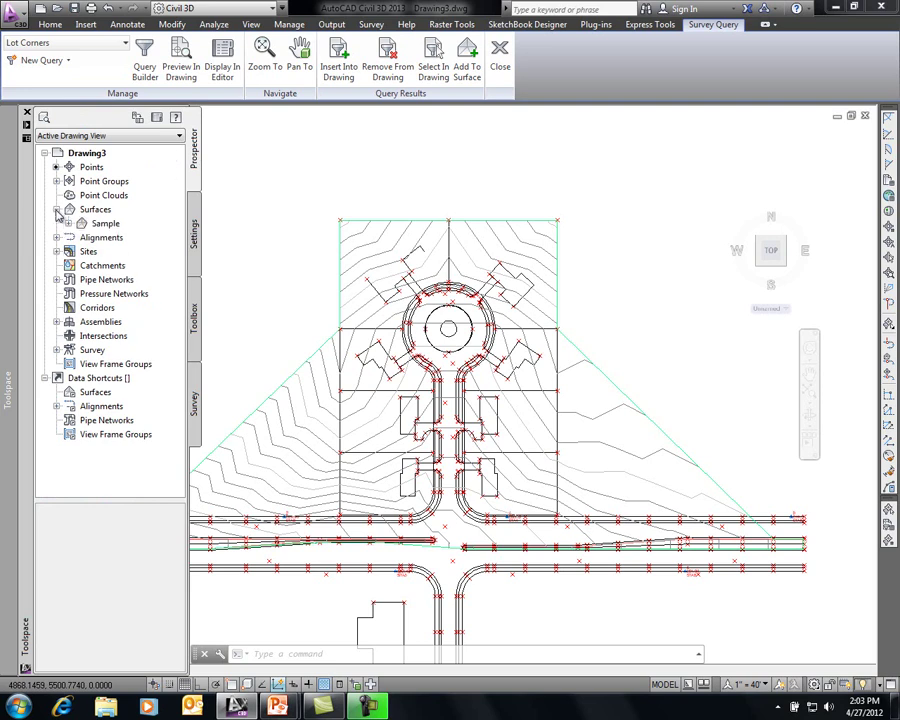
pyautogui.click(68, 224)
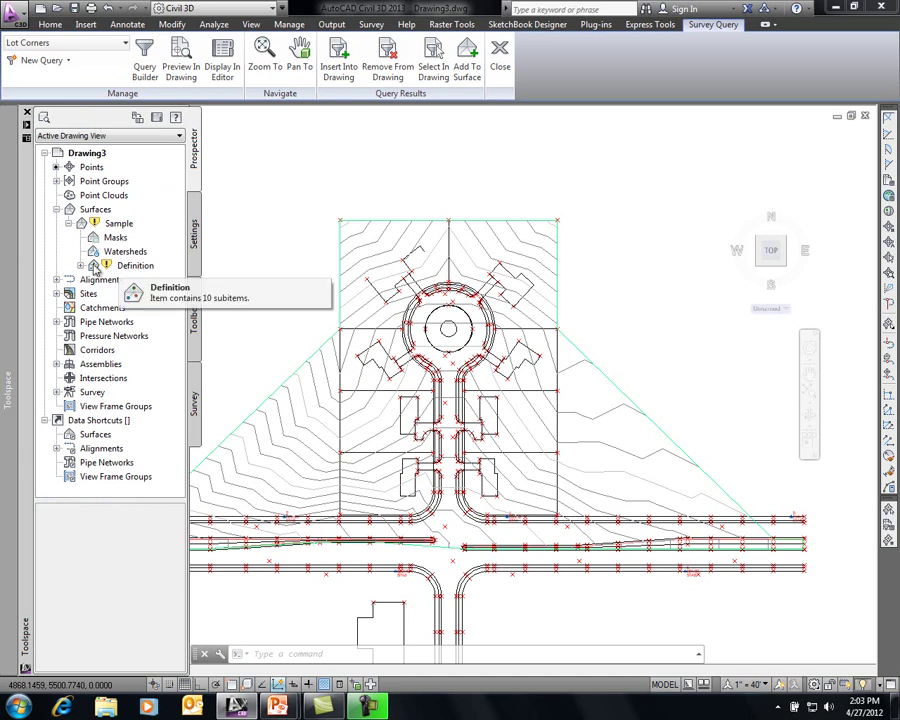
pyautogui.doubleClick(134, 266)
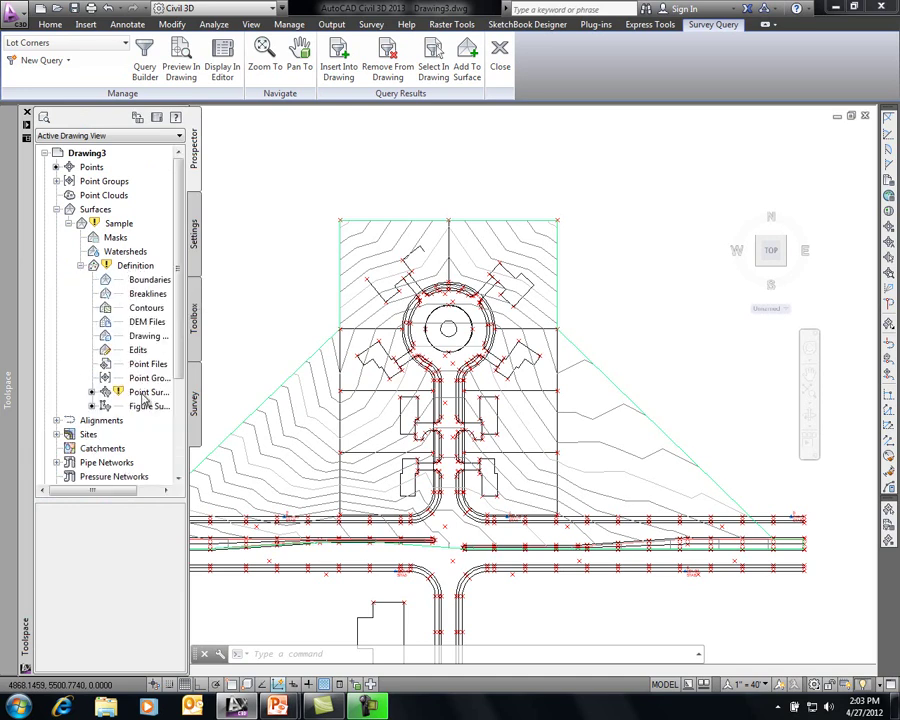
pyautogui.rightClick(106, 210)
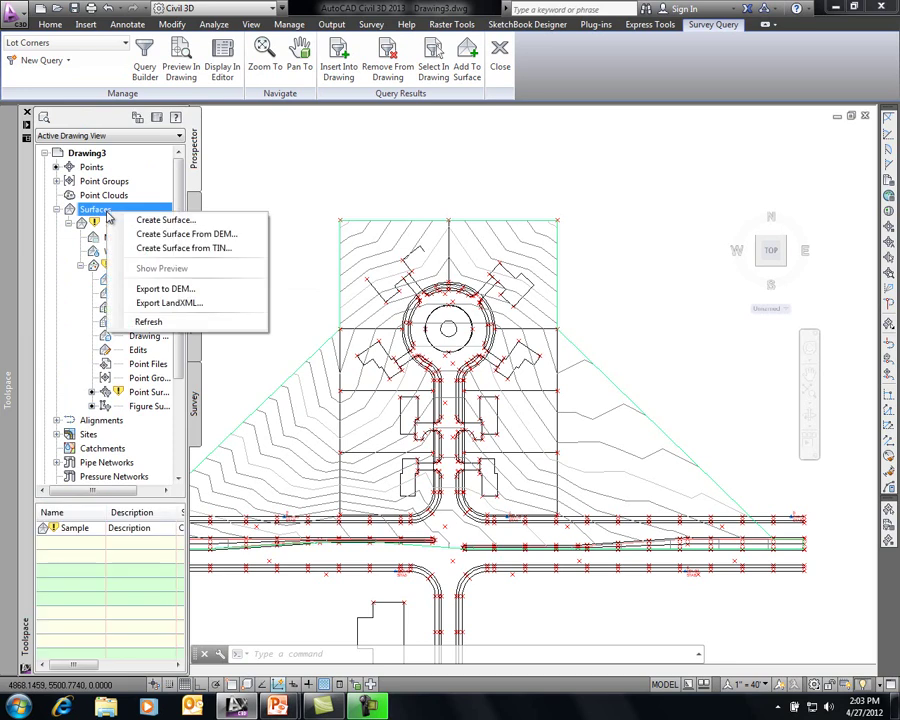
pyautogui.click(126, 224)
pyautogui.rightClick(128, 227)
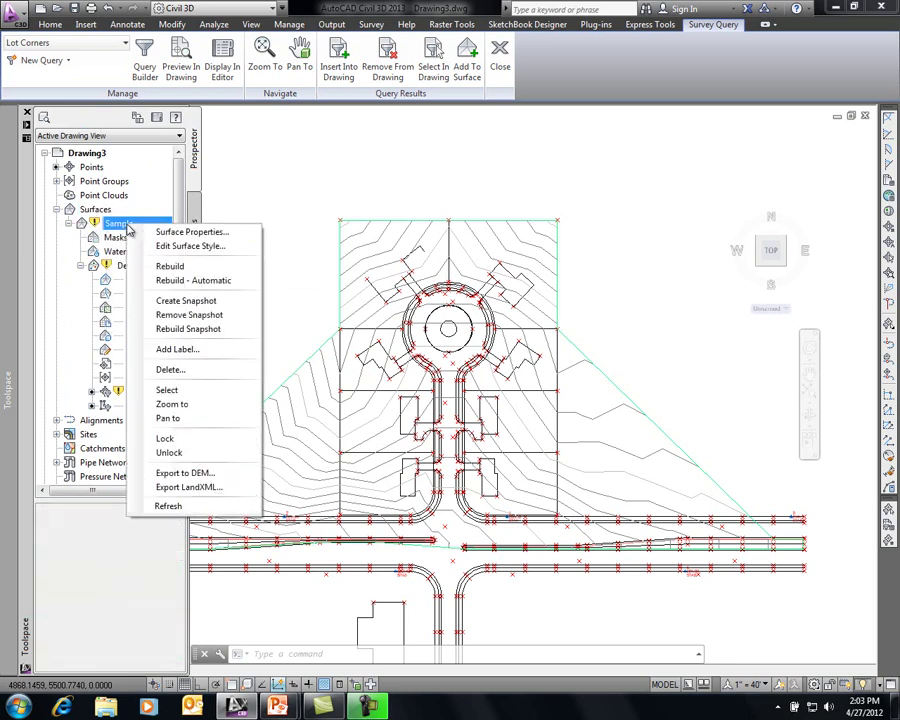
pyautogui.click(170, 266)
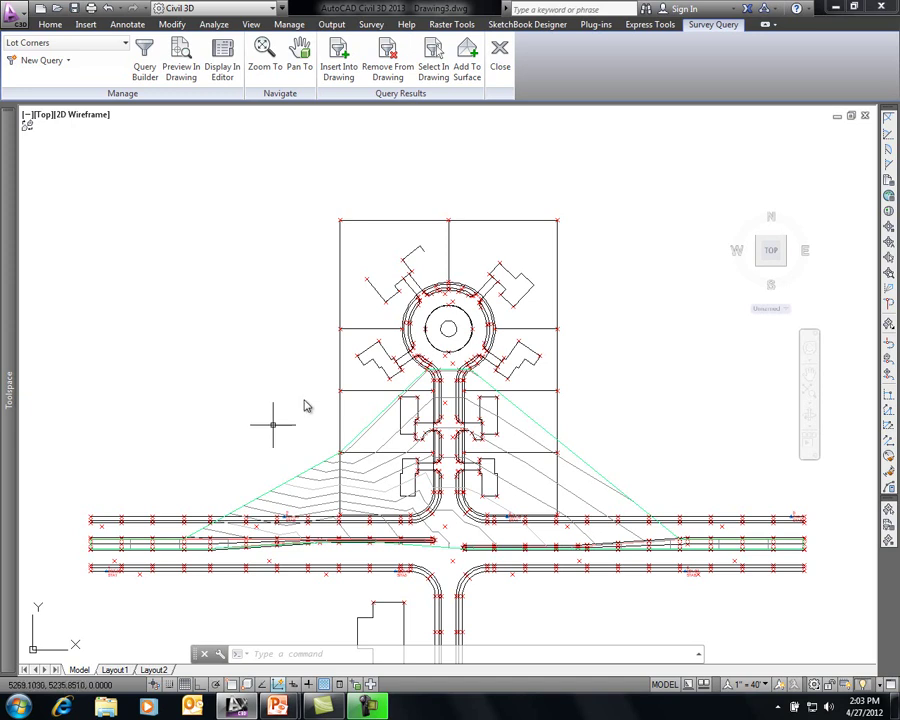
# - Nudge the view upward and close the Survey Query tools
pyautogui.scroll(5, 405, 238)
pyautogui.moveTo(376, 262); pyautogui.dragTo(372, 245, button='middle')
pyautogui.click(499, 66)
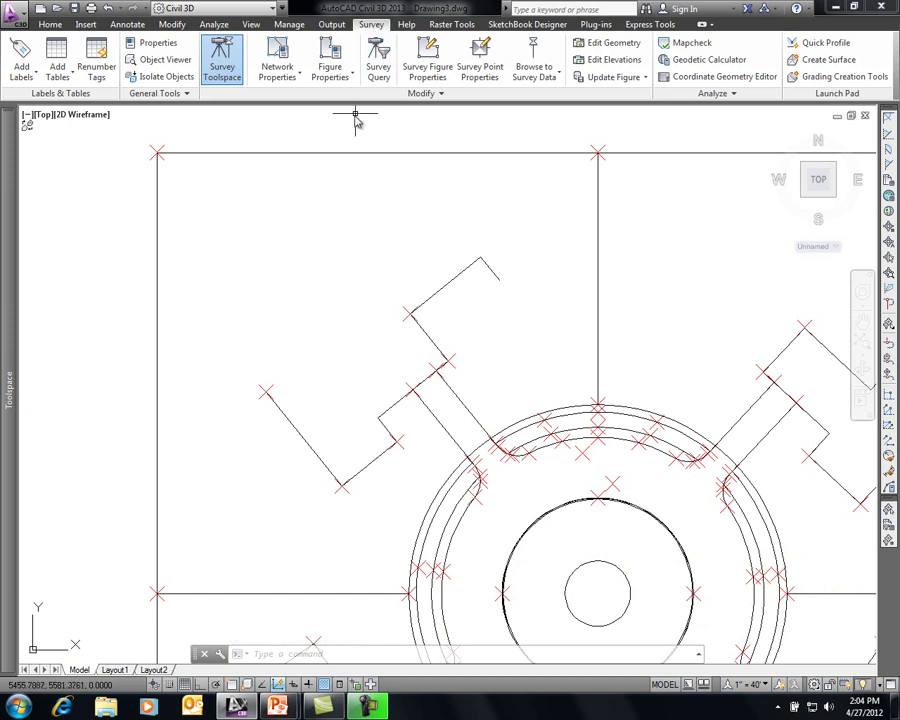
# - Start labelling all segments of the upper lot figure, then cancel with Esc without adding labels
pyautogui.click(31, 77)
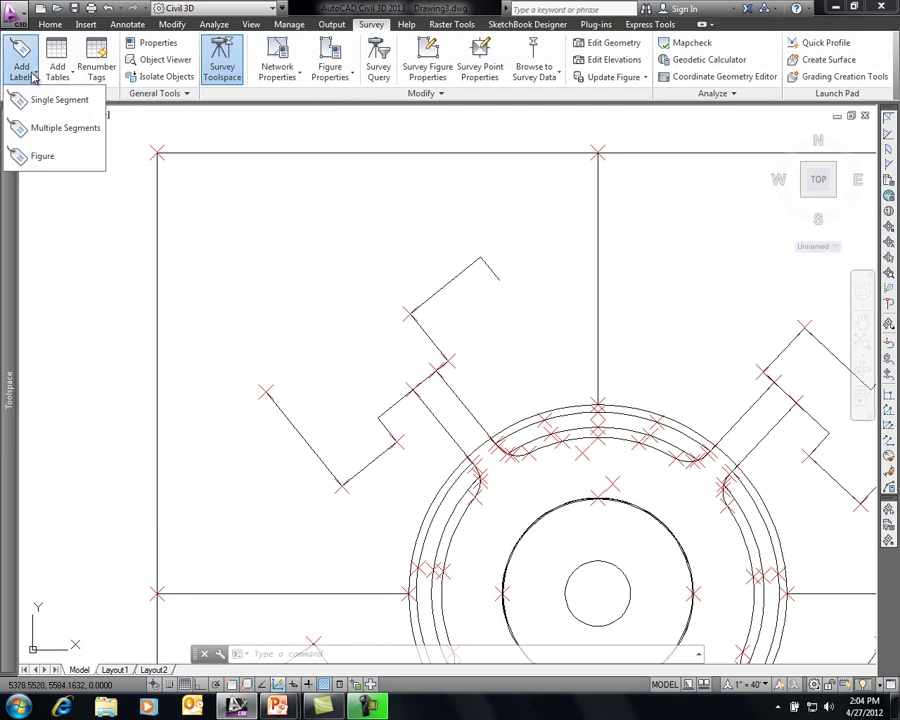
pyautogui.click(50, 133)
pyautogui.click(284, 158)
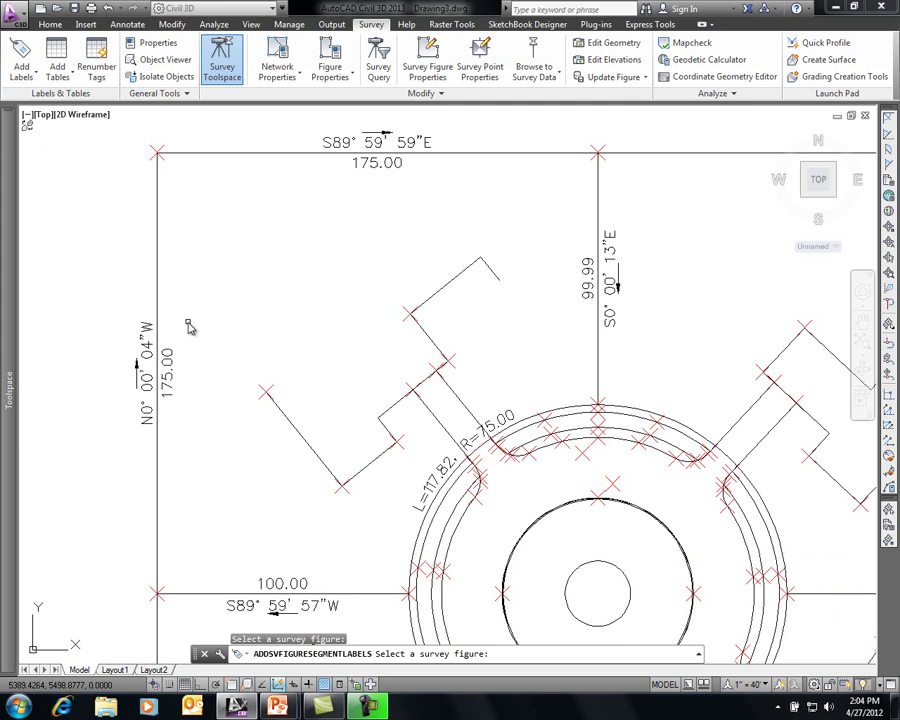
pyautogui.click(32, 74)
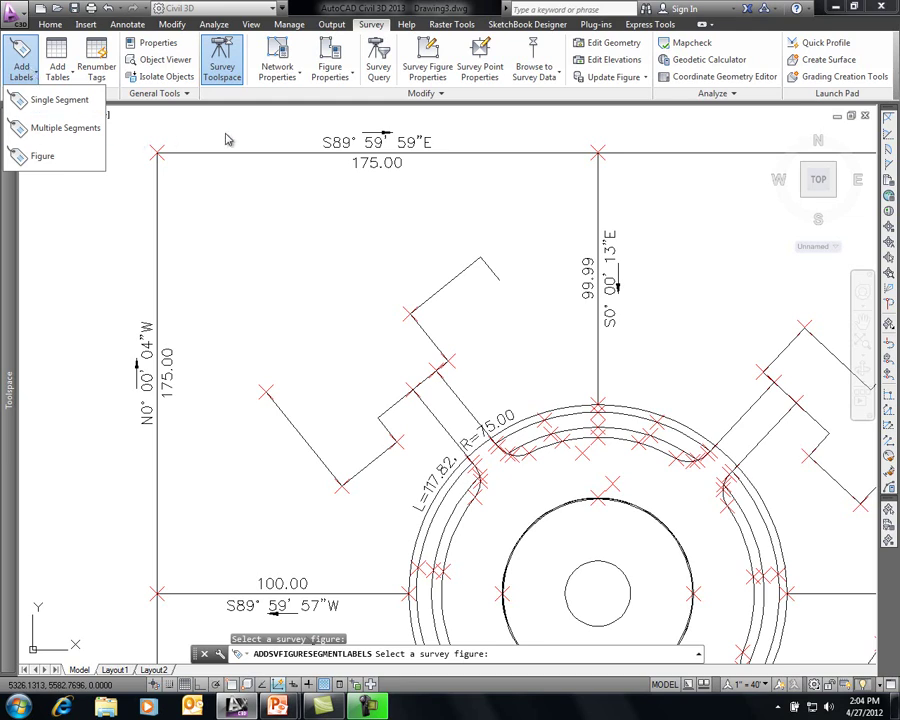
pyautogui.click(222, 207)
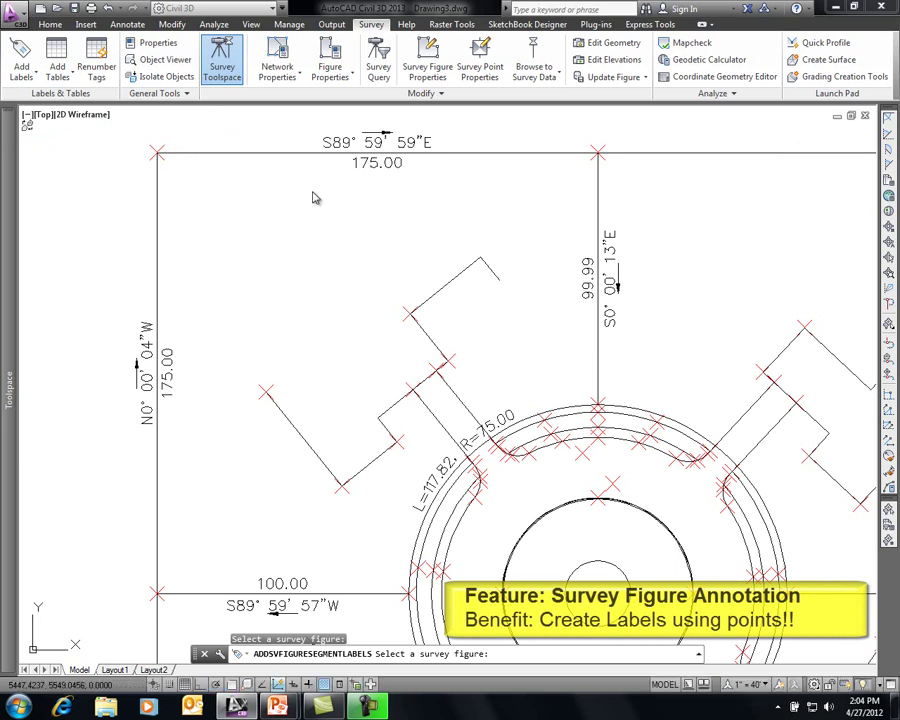
pyautogui.press('Escape')
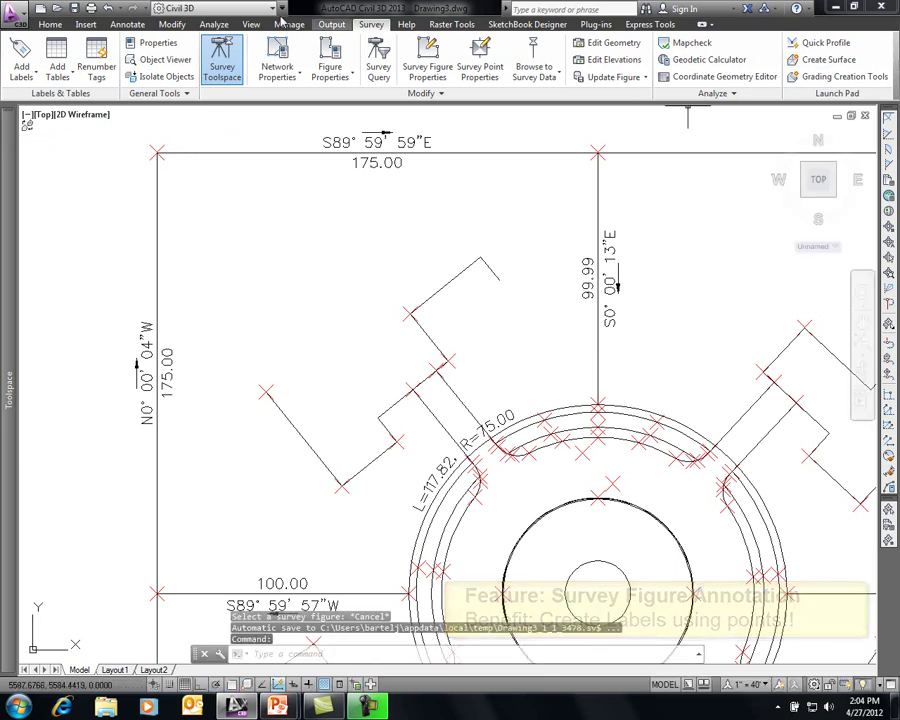
# - Add a line label from the figure's endpoint perpendicular to the left boundary (S89° 59' 56.22"W)
pyautogui.click(127, 25)
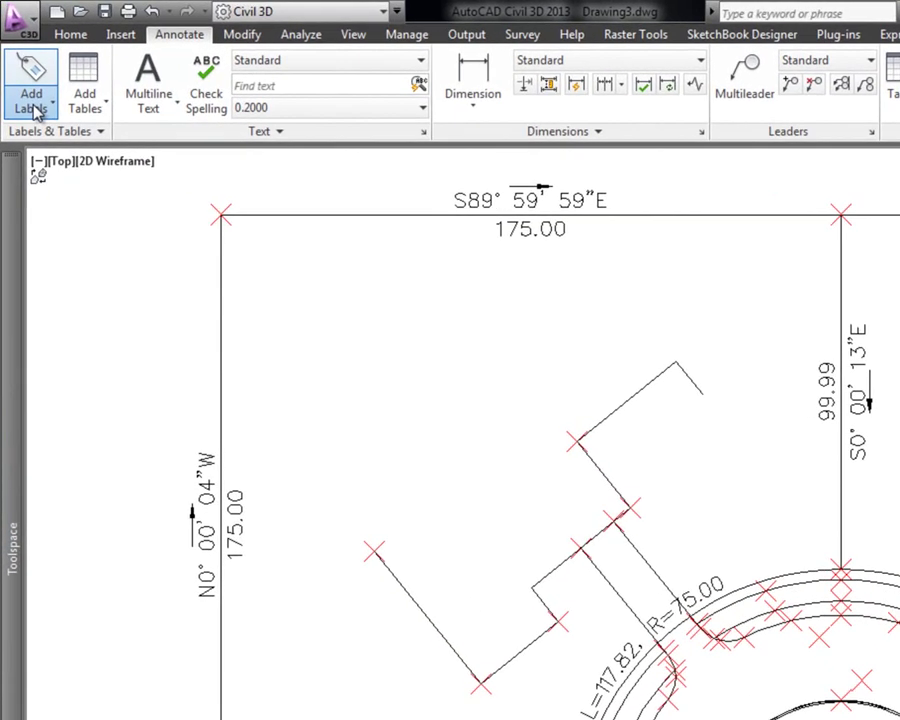
pyautogui.click(35, 110)
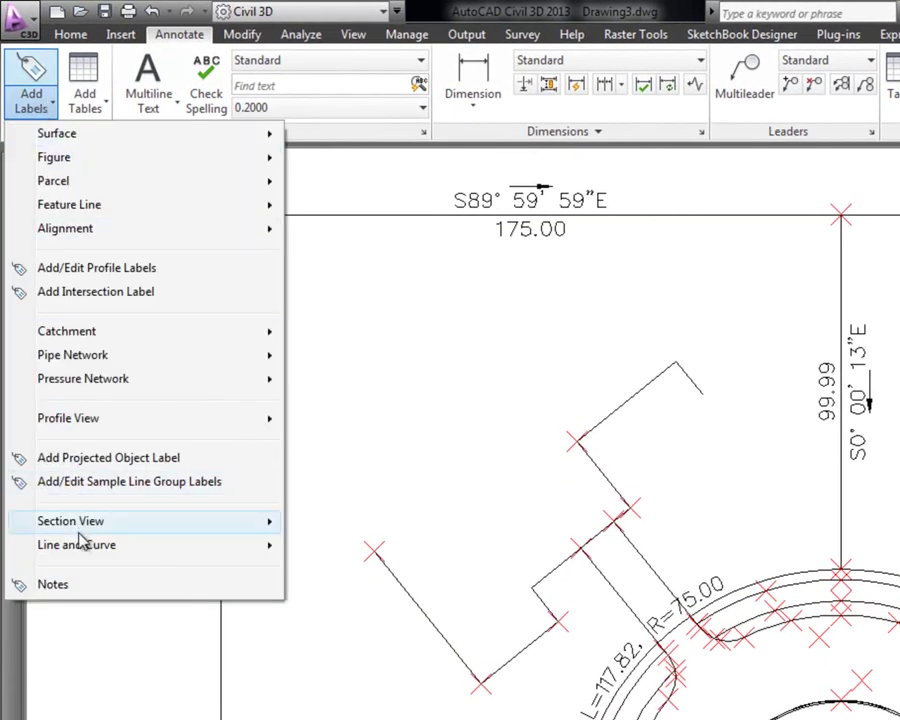
pyautogui.moveTo(80, 556)
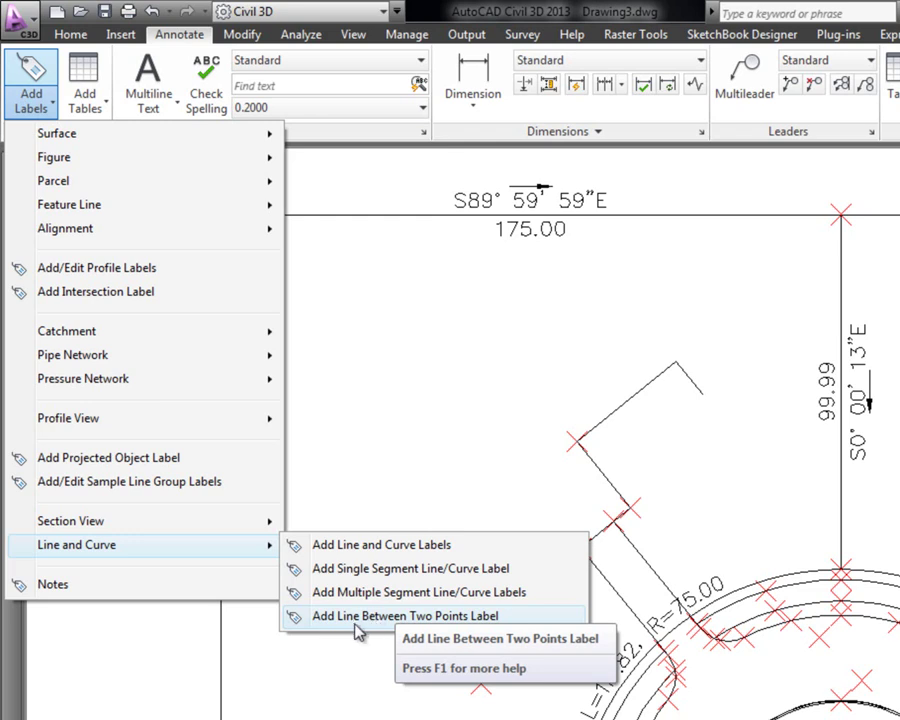
pyautogui.click(372, 617)
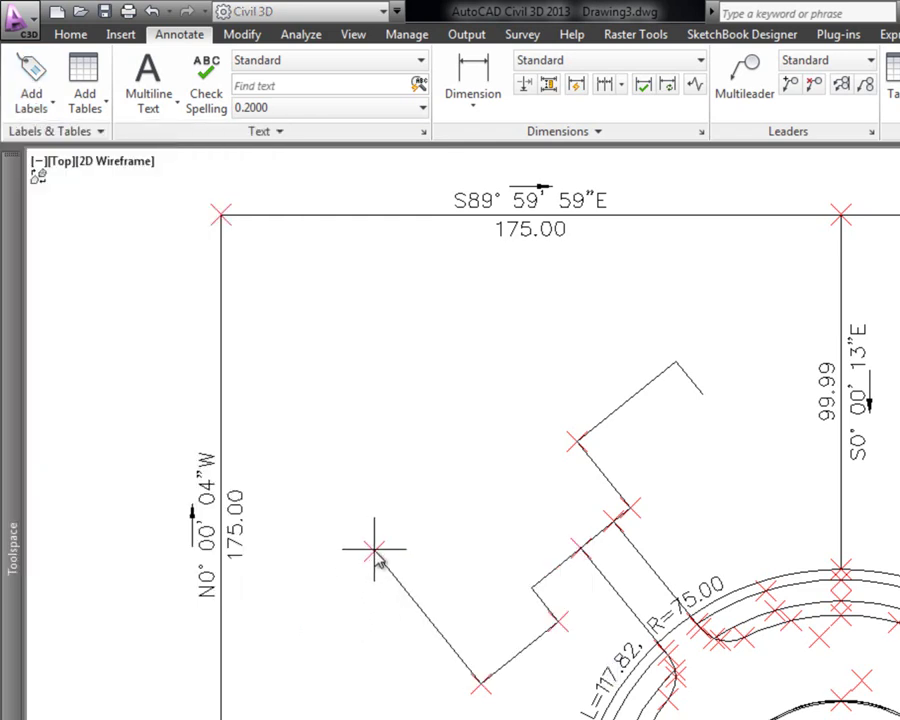
pyautogui.keyDown('shift'); pyautogui.rightClick(309, 589); pyautogui.keyUp('shift')
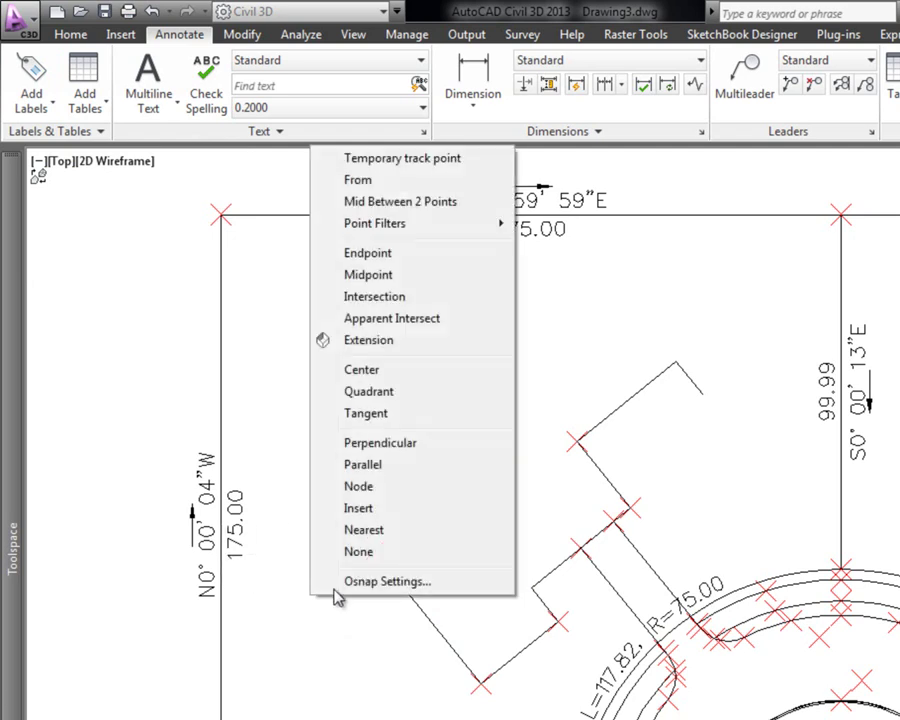
pyautogui.click(372, 258)
pyautogui.click(400, 570)
pyautogui.keyDown('shift'); pyautogui.rightClick(398, 414); pyautogui.keyUp('shift')
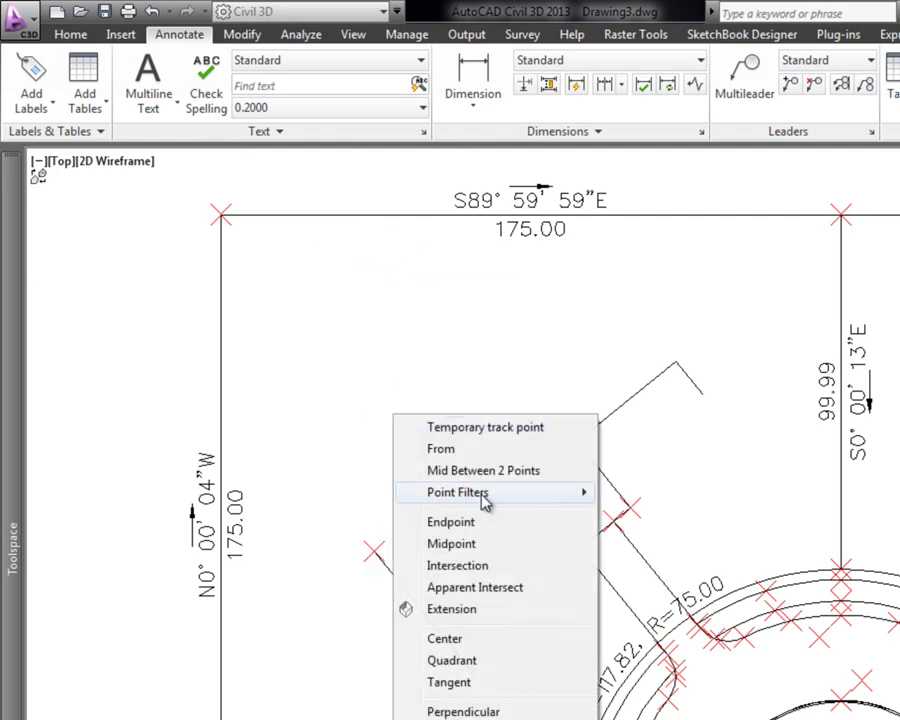
pyautogui.click(472, 707)
pyautogui.click(225, 645)
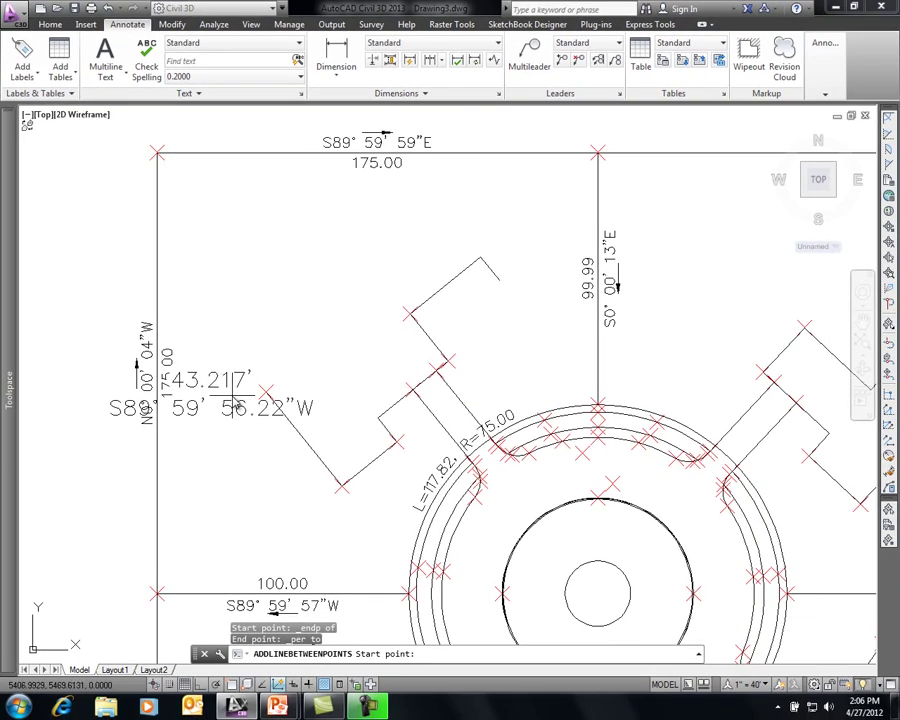
pyautogui.press('Return')
pyautogui.press('Escape')
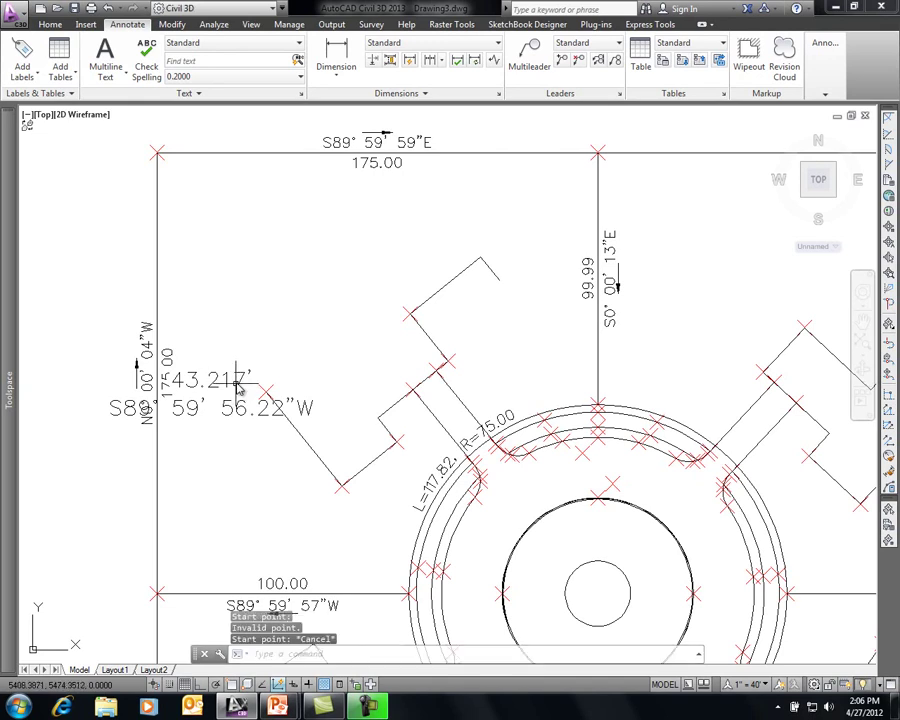
# - Snap the label's left end to the lower-left lot corner, giving 90.846' S28° 24' 19.77"W
pyautogui.click(239, 377)
pyautogui.click(190, 404)
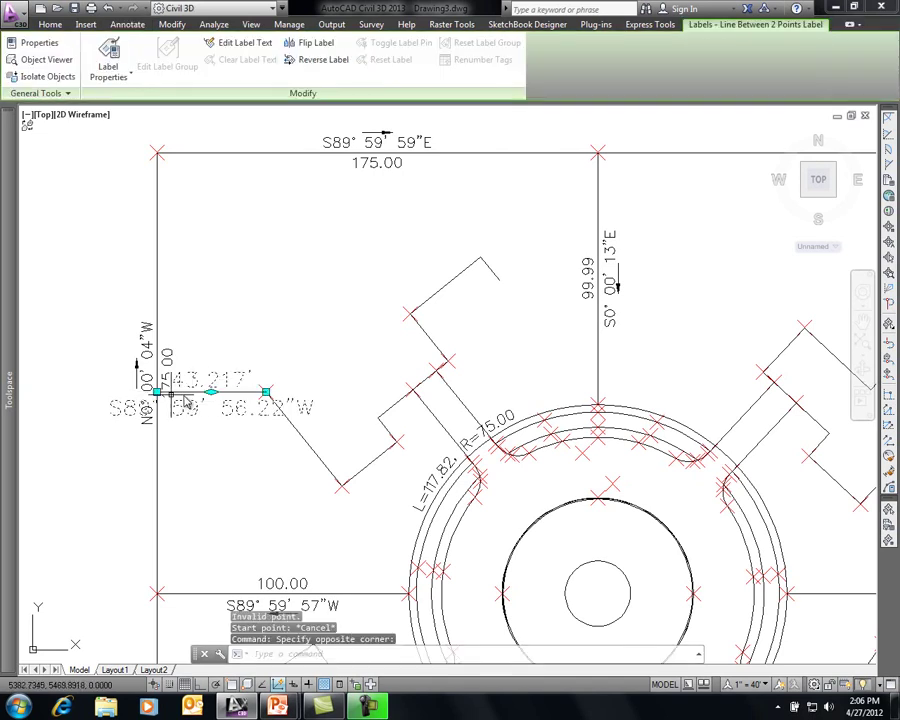
pyautogui.click(157, 392)
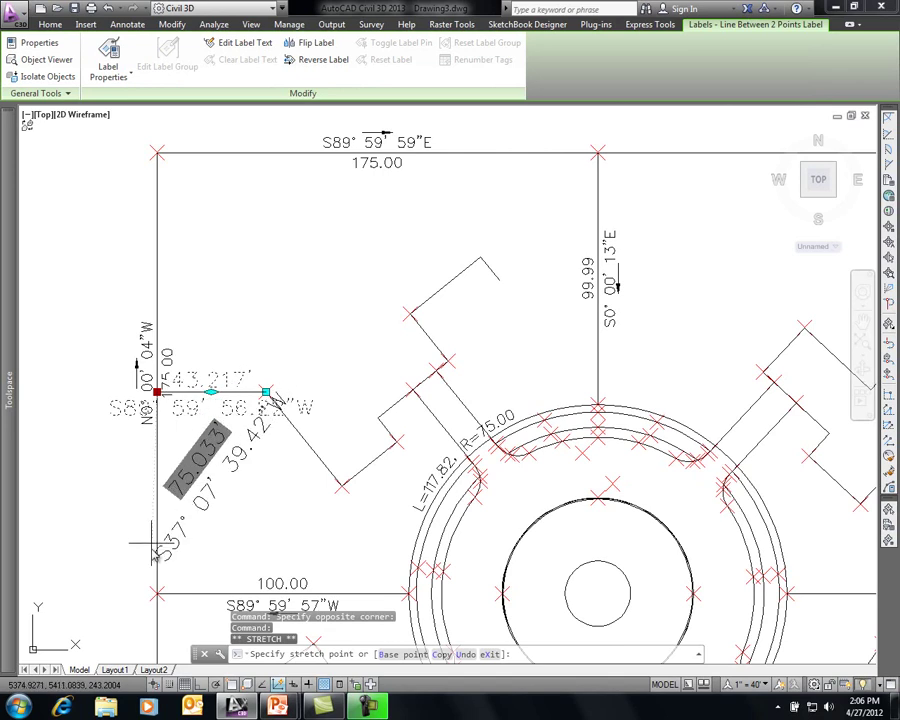
pyautogui.keyDown('shift'); pyautogui.rightClick(181, 590); pyautogui.keyUp('shift')
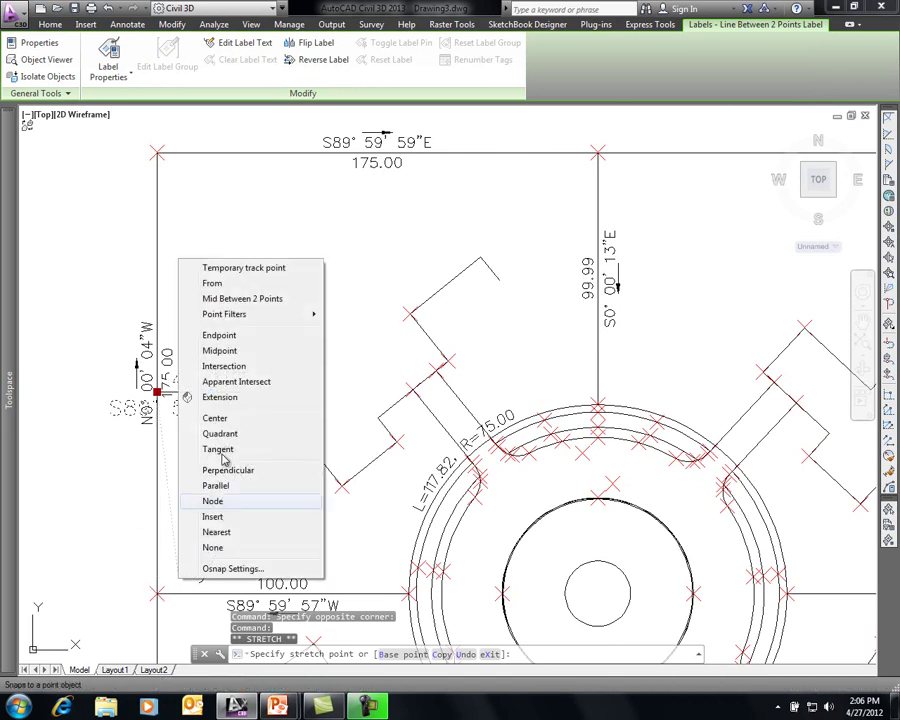
pyautogui.click(232, 333)
pyautogui.click(160, 590)
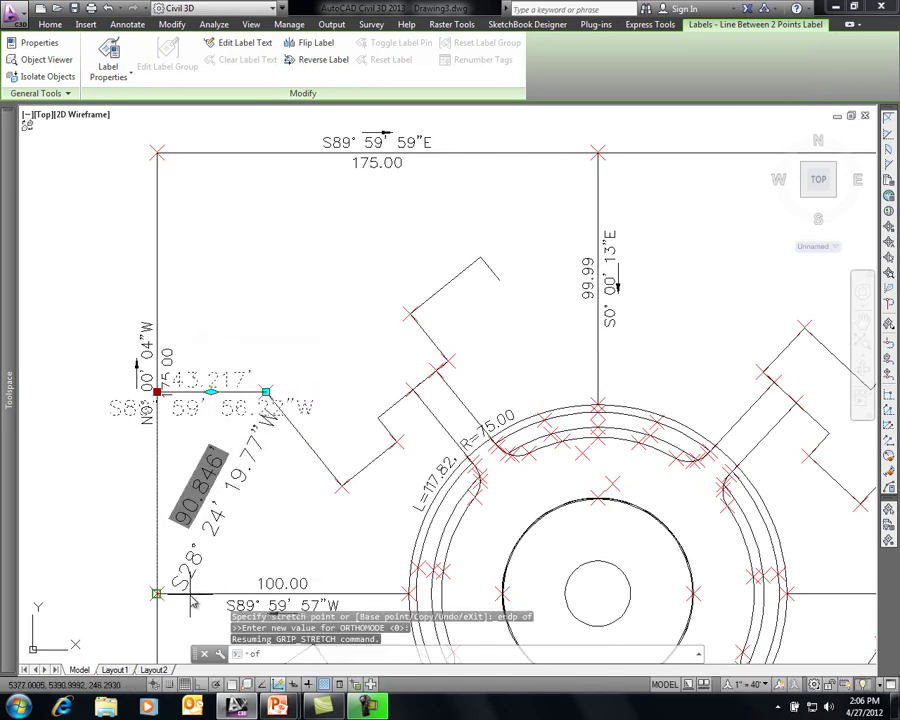
pyautogui.press('Escape')
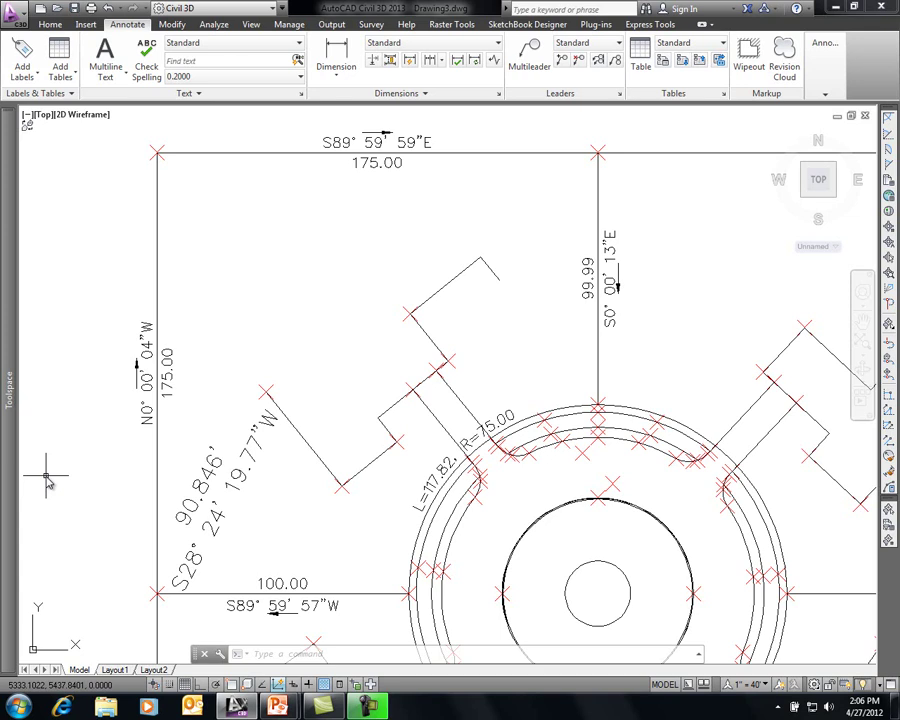
# - Close Drawing3 without saving the changes
pyautogui.click(22, 18)
pyautogui.click(116, 352)
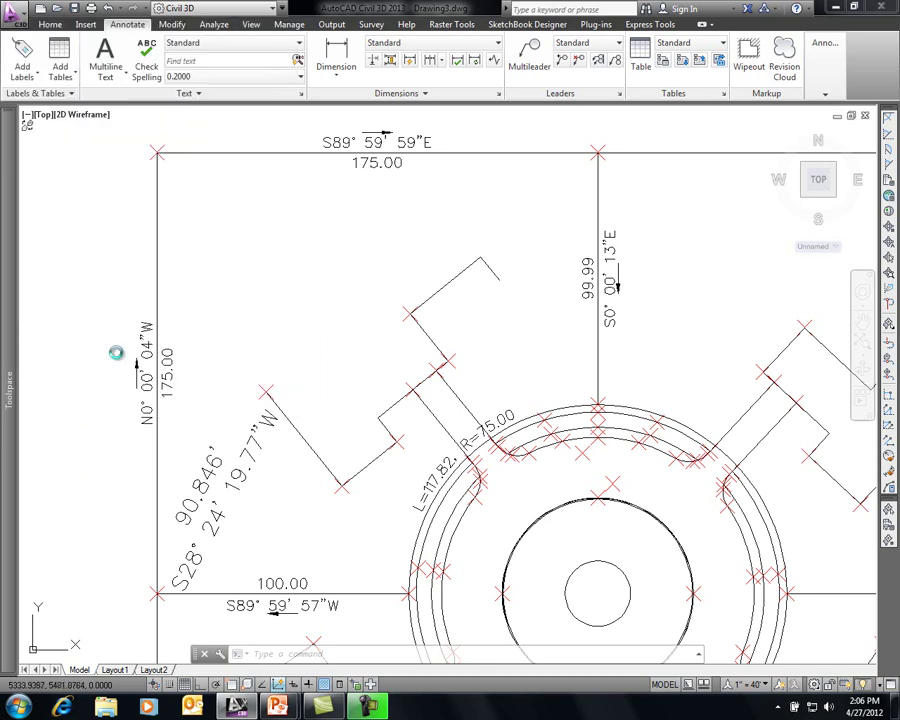
pyautogui.click(460, 382)
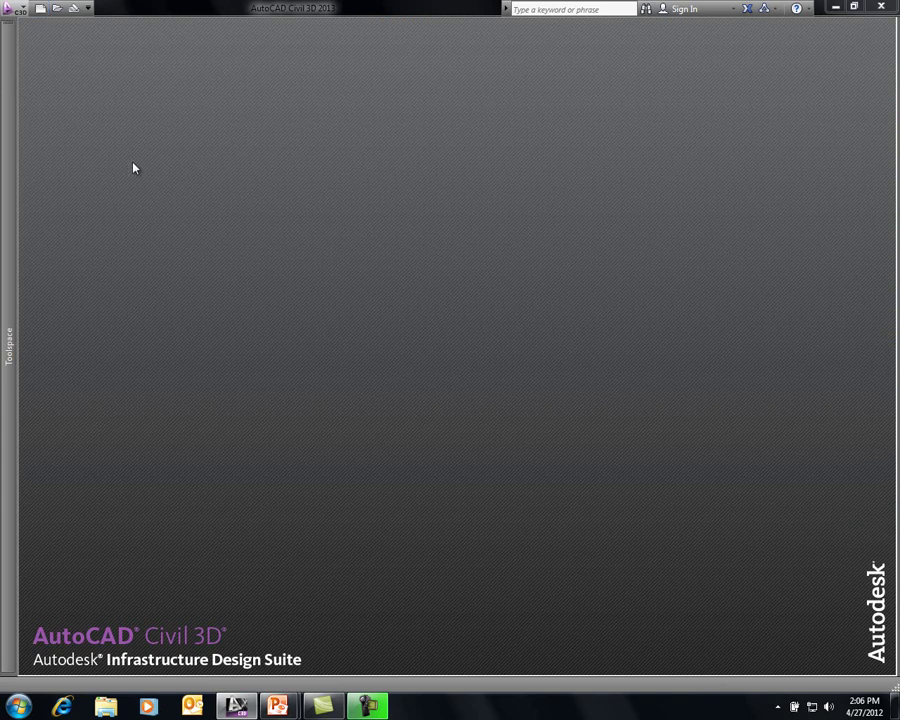
# - Create the new blank Drawing4 and show the Insert tab tools
pyautogui.click(41, 9)
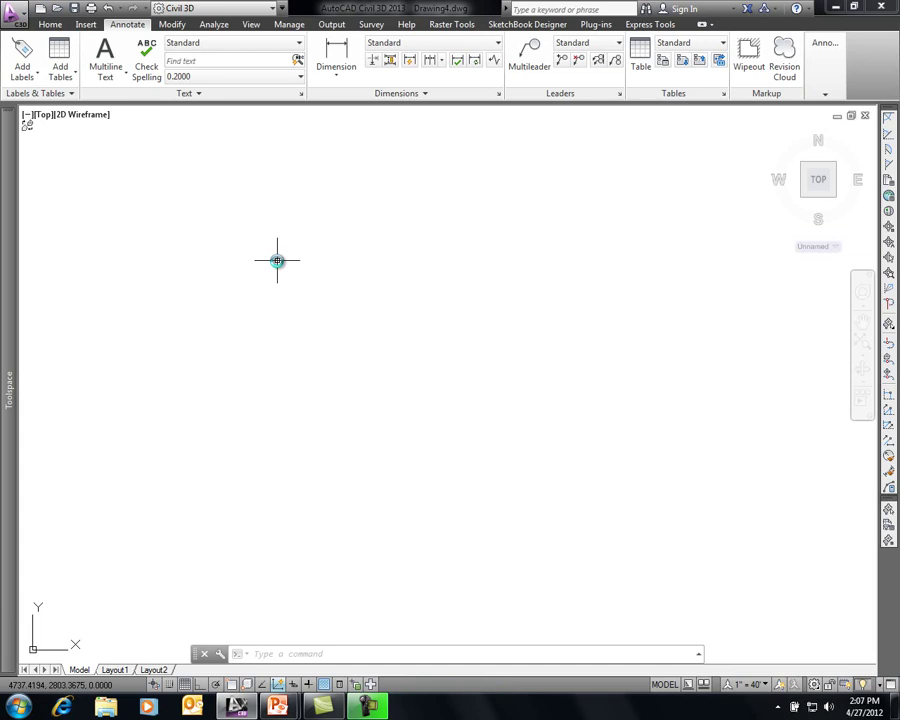
pyautogui.click(50, 24)
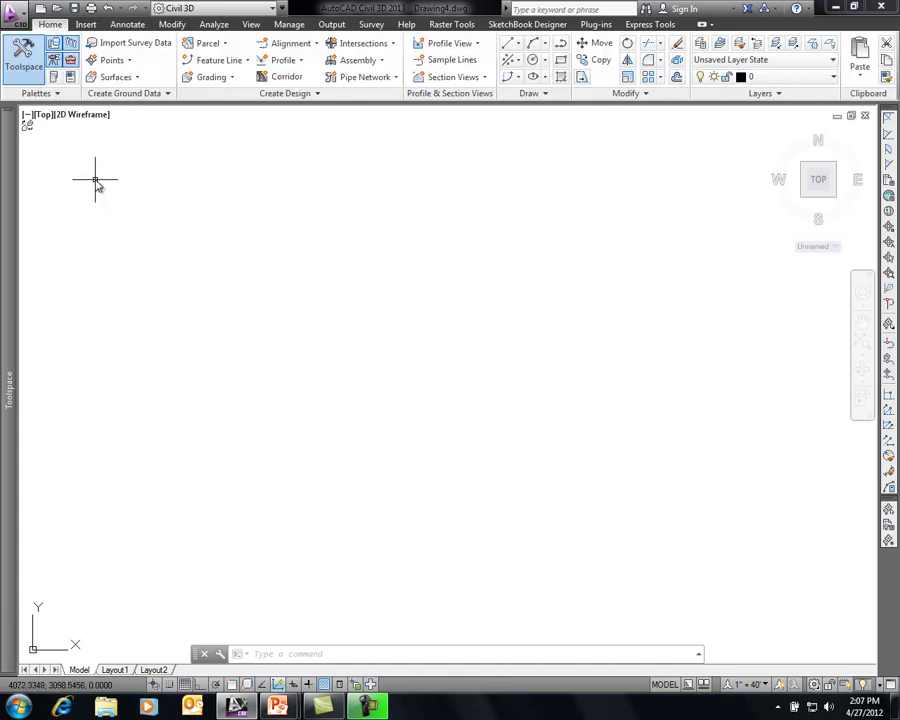
pyautogui.click(86, 25)
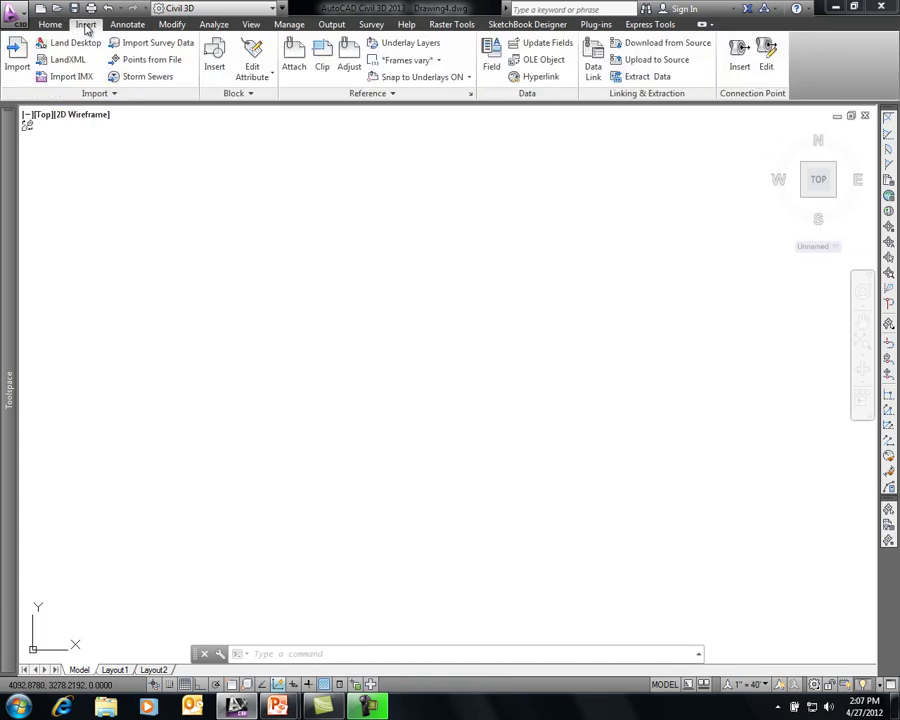
# - Add the files Survey 01.txt through Survey 04.txt to the Points from File import
pyautogui.click(153, 61)
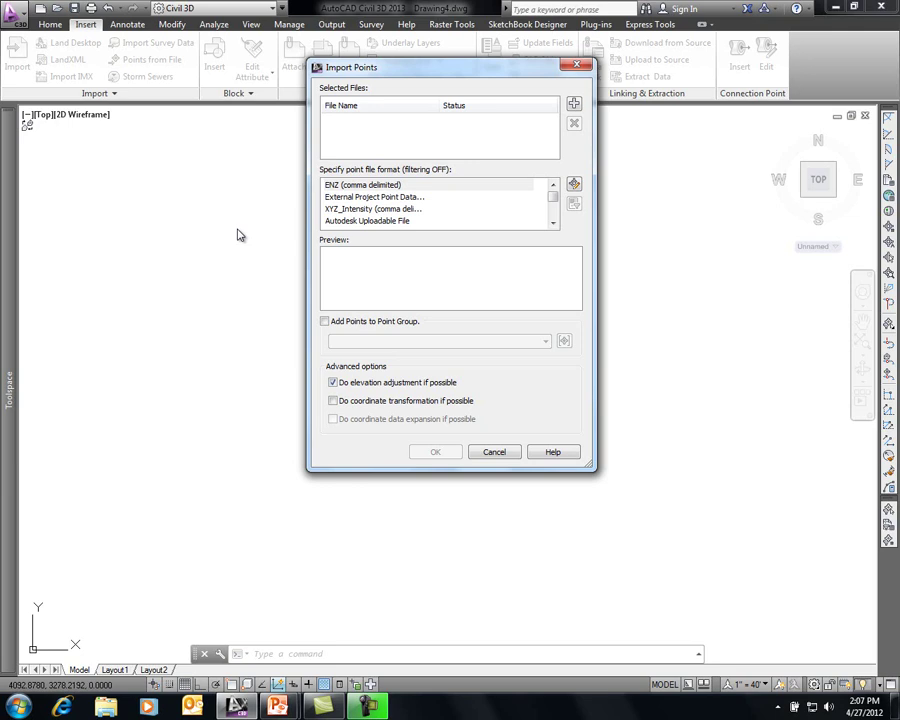
pyautogui.click(574, 104)
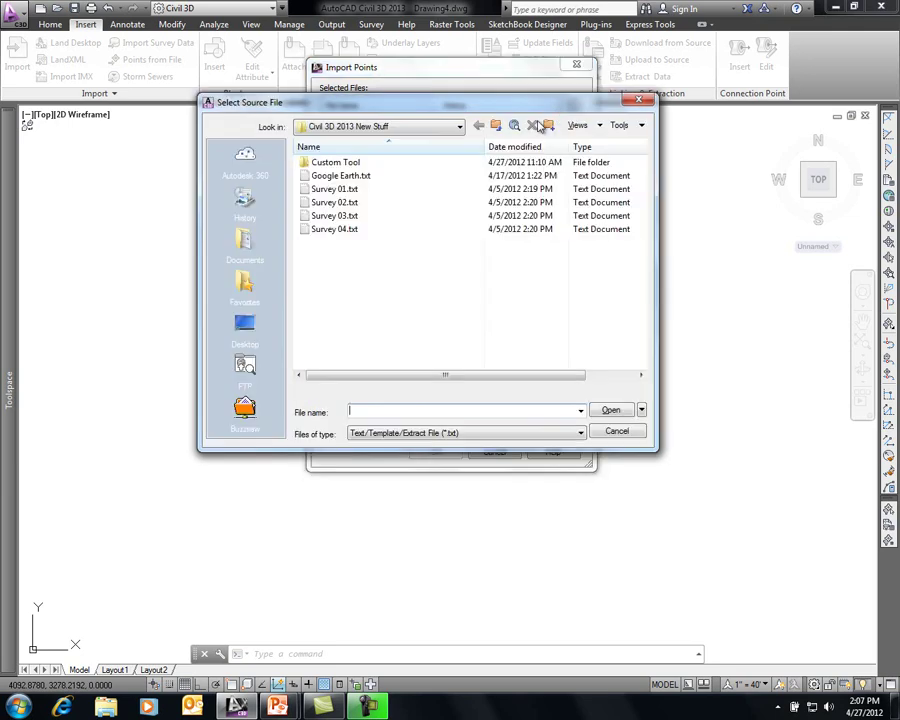
pyautogui.moveTo(354, 255); pyautogui.dragTo(340, 195)
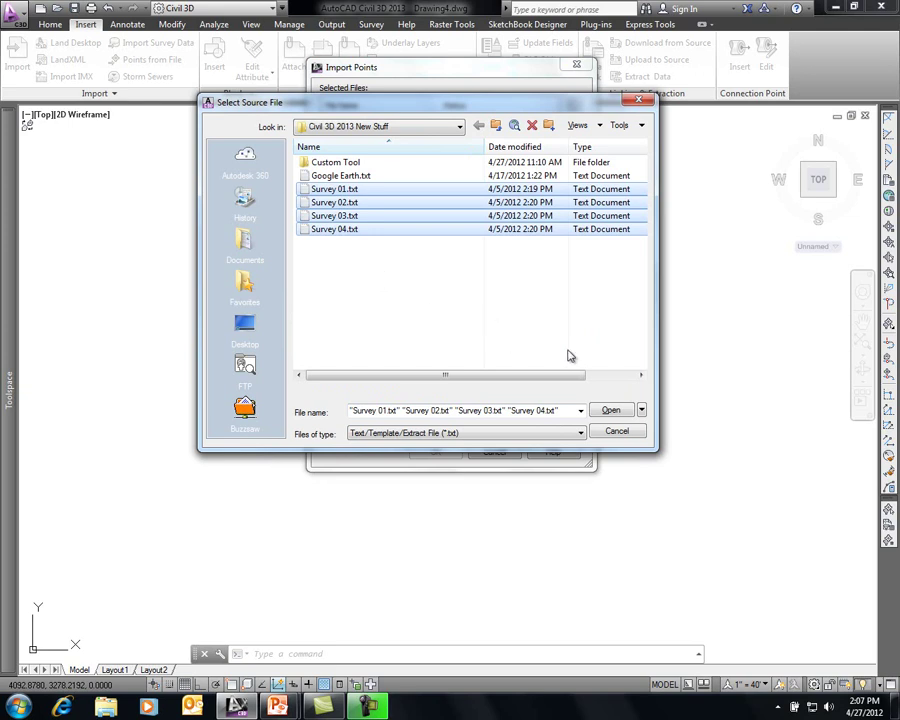
pyautogui.click(612, 411)
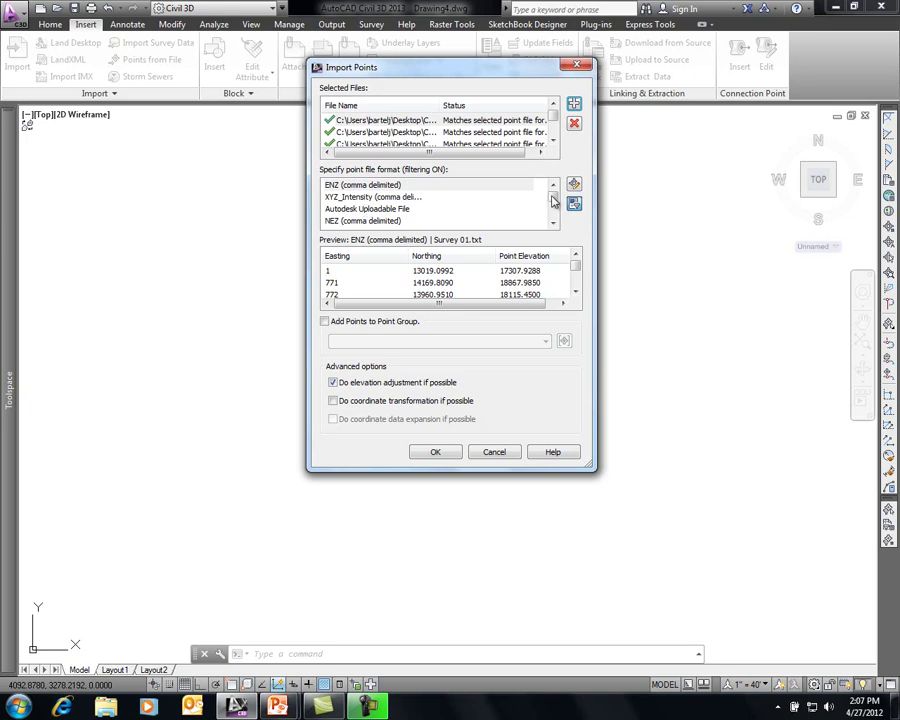
pyautogui.moveTo(552, 201); pyautogui.dragTo(555, 211)
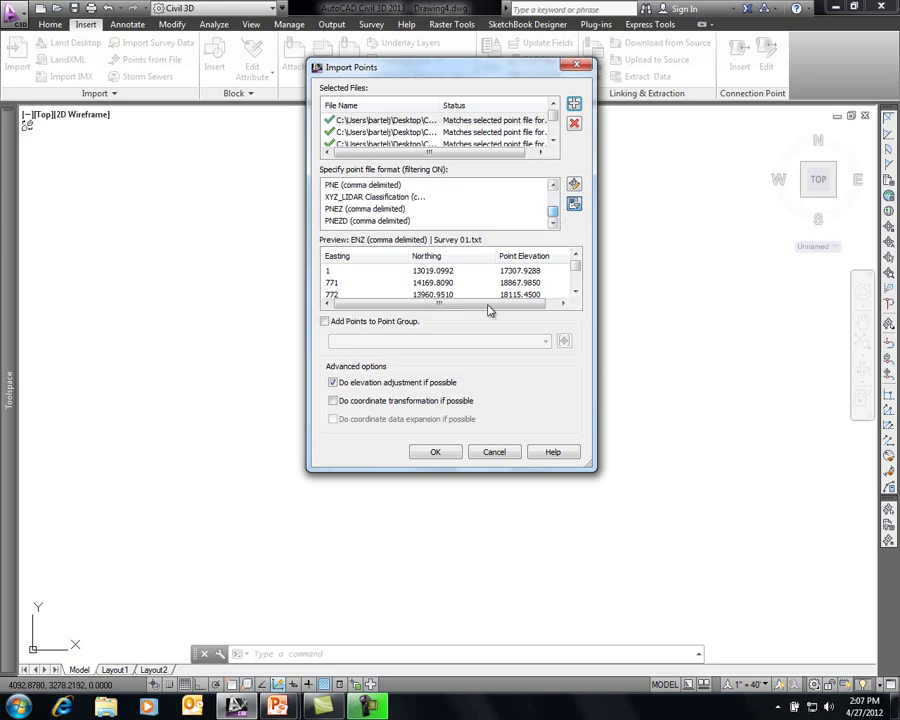
pyautogui.moveTo(483, 308); pyautogui.dragTo(451, 305)
# - Import them as PNEZD (comma delimited) into a new point group, then zoom to extents
pyautogui.click(352, 221)
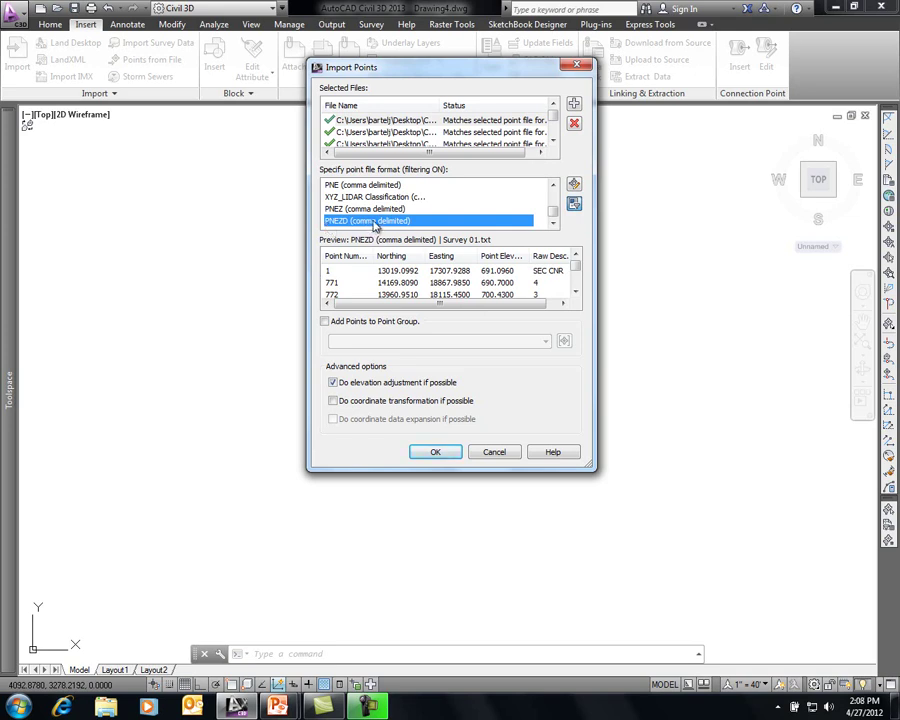
pyautogui.click(325, 323)
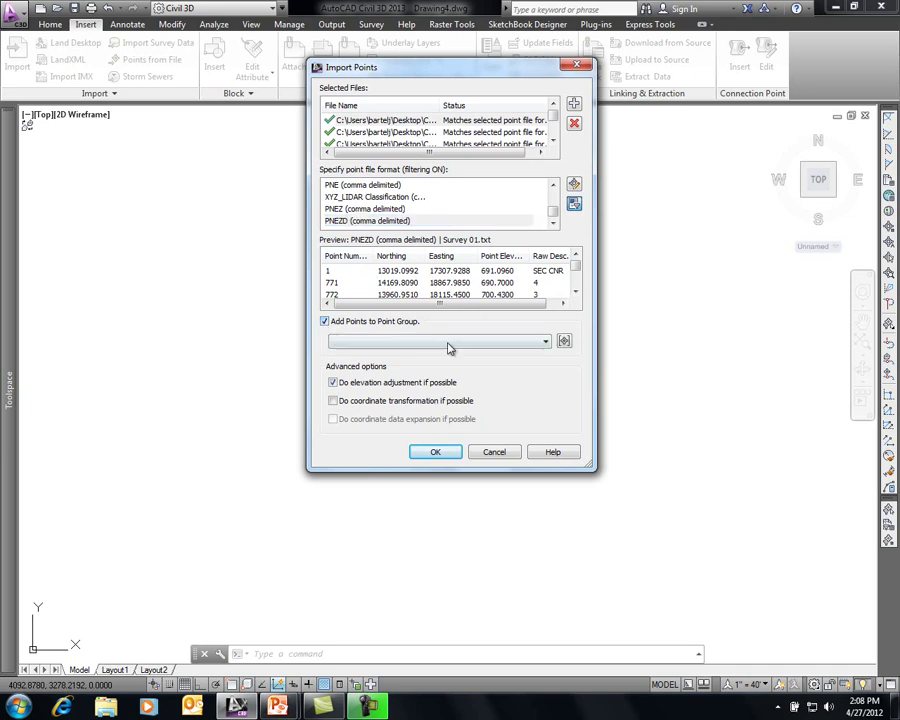
pyautogui.click(564, 341)
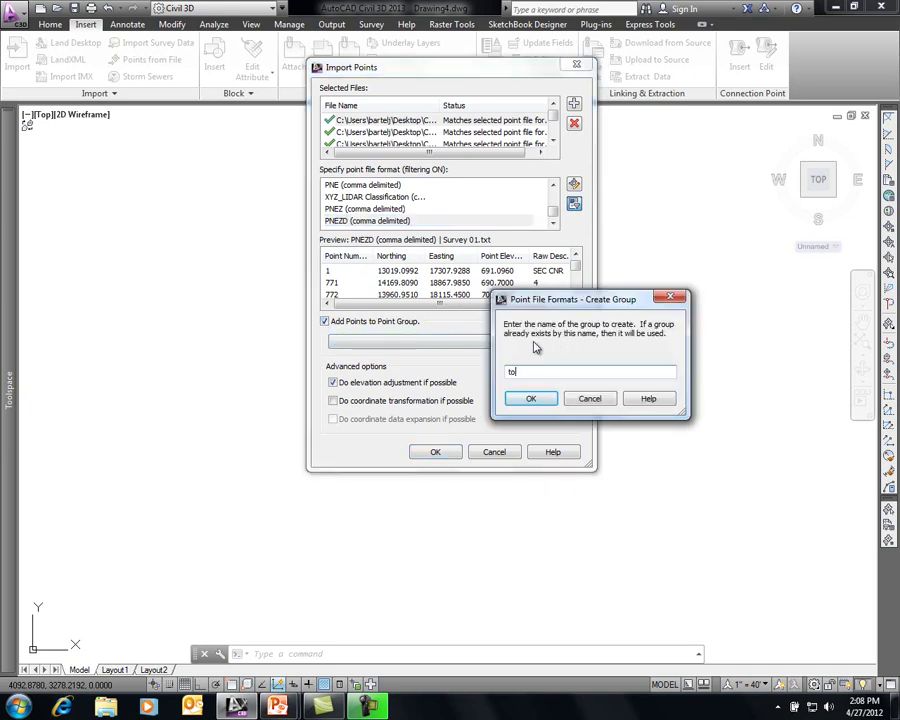
pyautogui.click(531, 399)
pyautogui.click(440, 452)
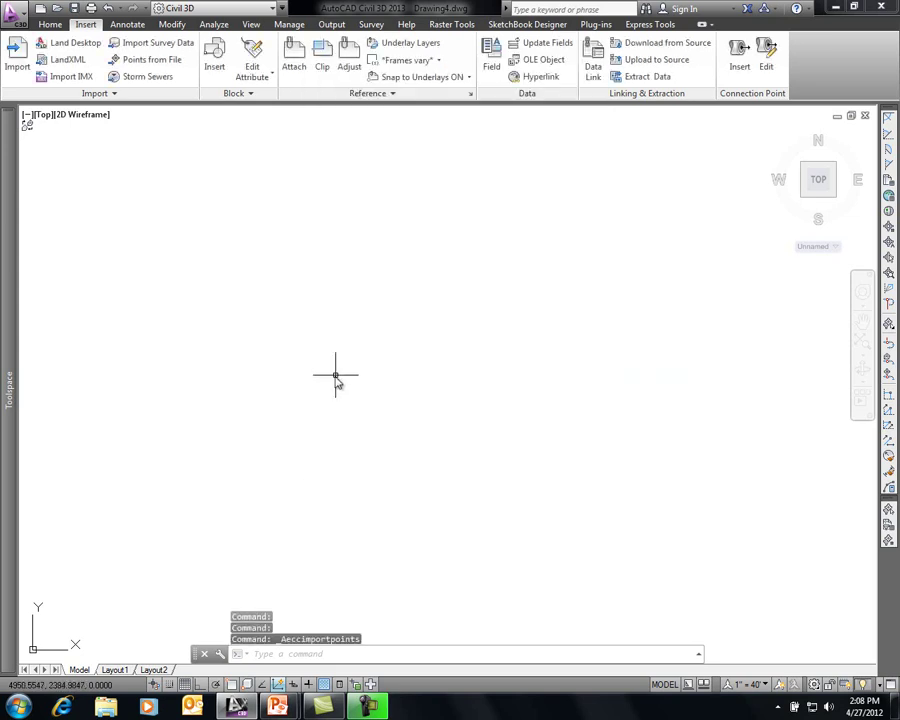
pyautogui.write('z')
pyautogui.press('Return')
pyautogui.write('e')
pyautogui.press('Return')
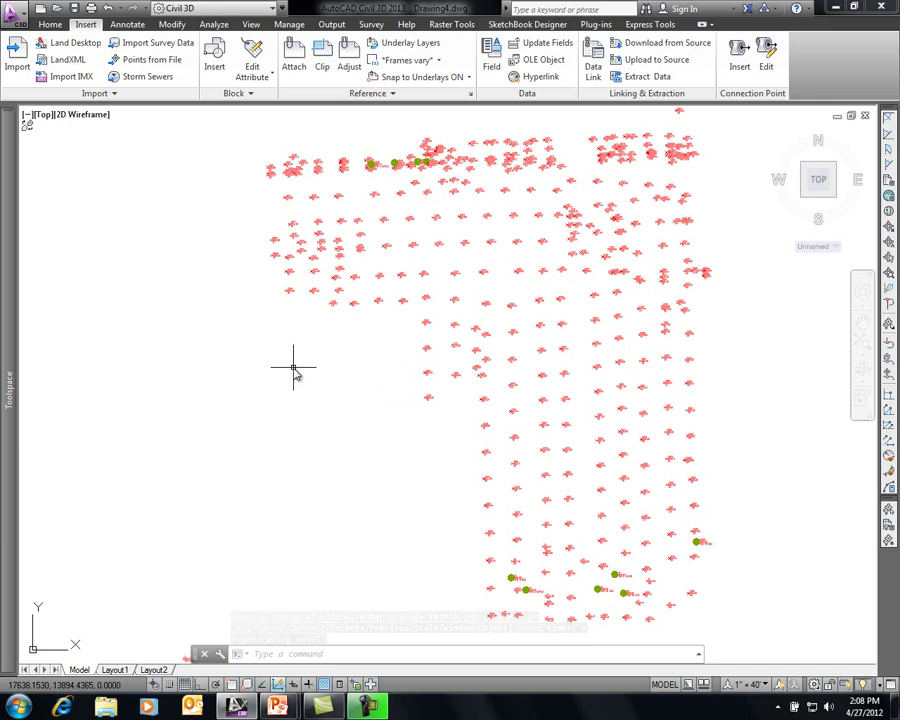
# - Create a TIN surface named EG with the Contours 1' and 5' (Background) style
pyautogui.click(46, 25)
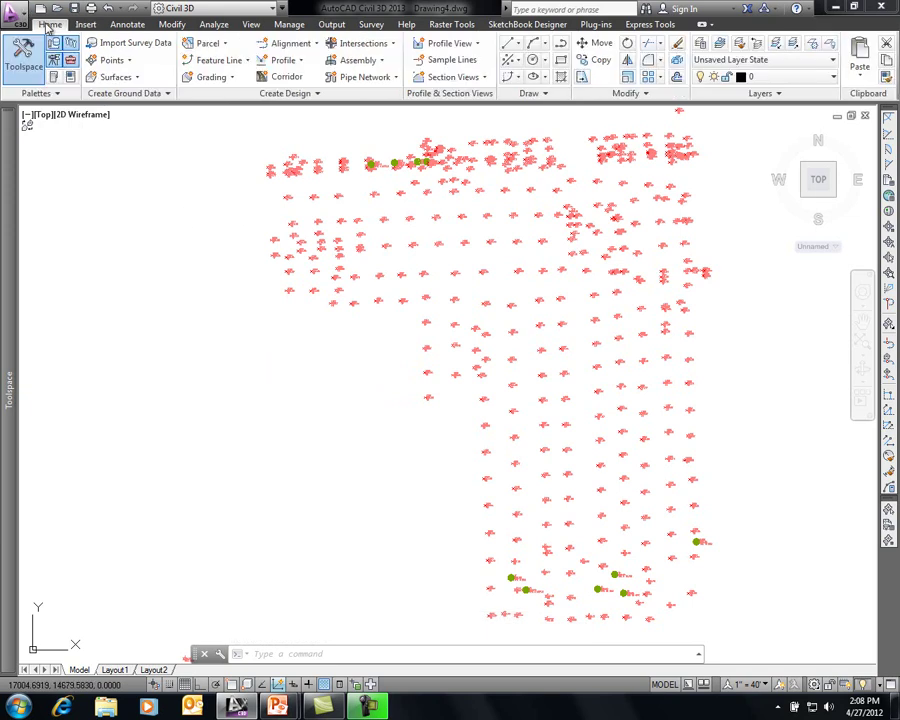
pyautogui.click(124, 78)
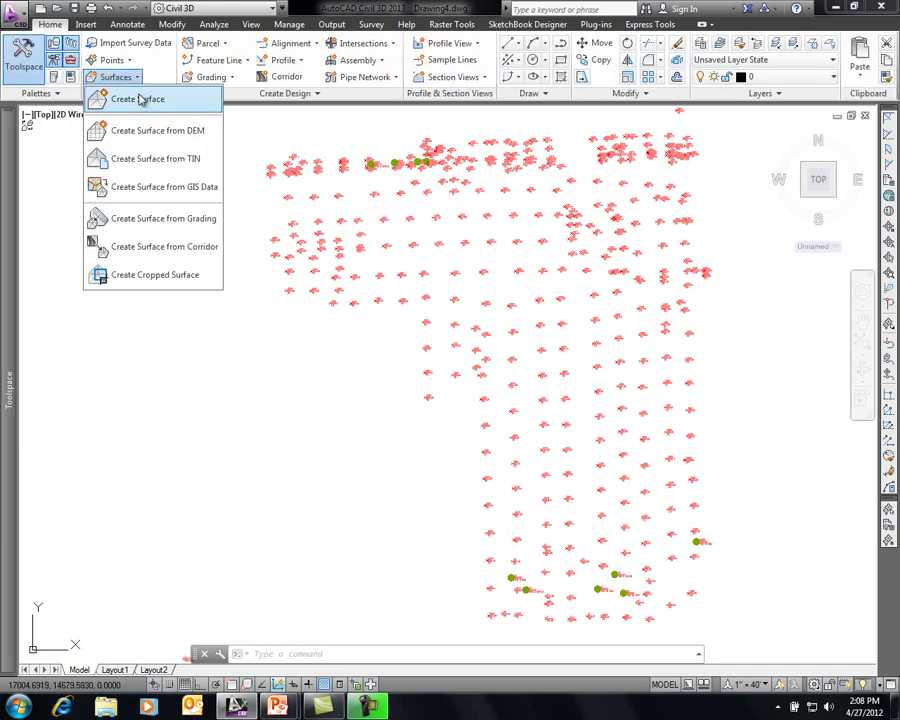
pyautogui.click(141, 98)
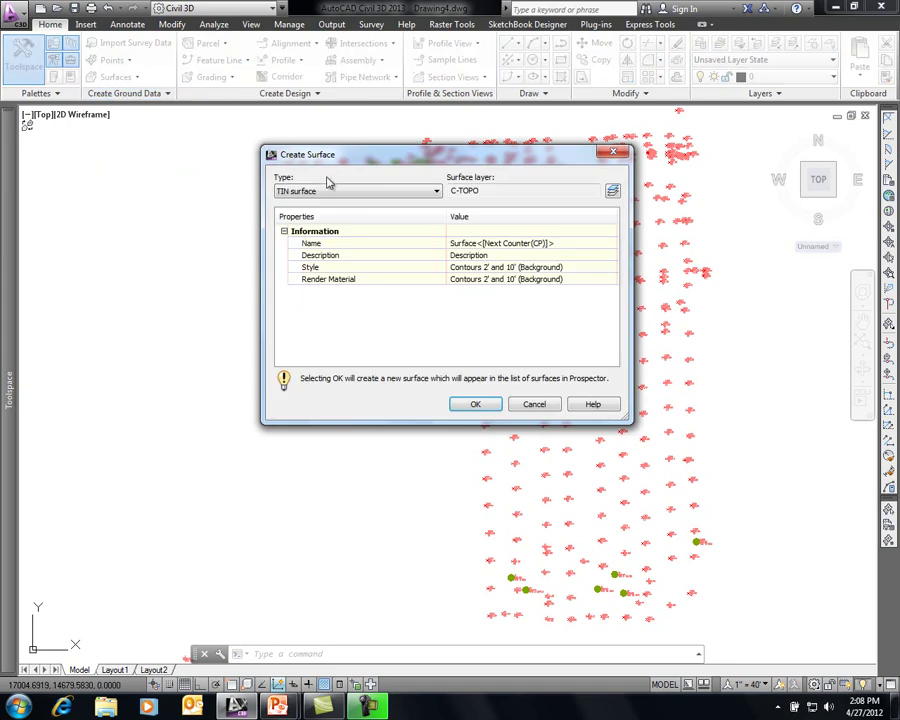
pyautogui.click(552, 244)
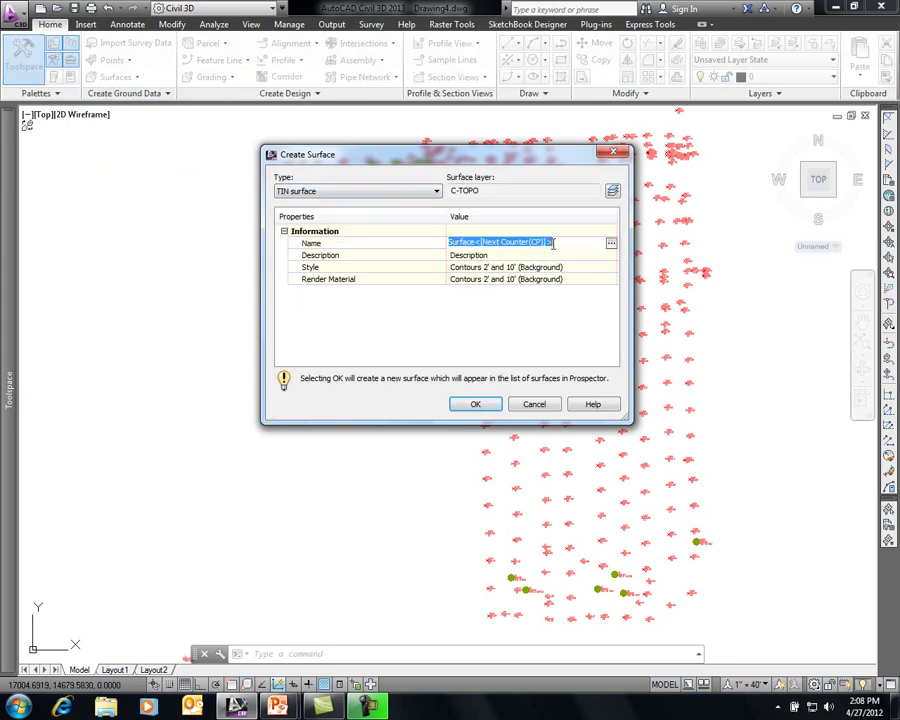
pyautogui.write('EG')
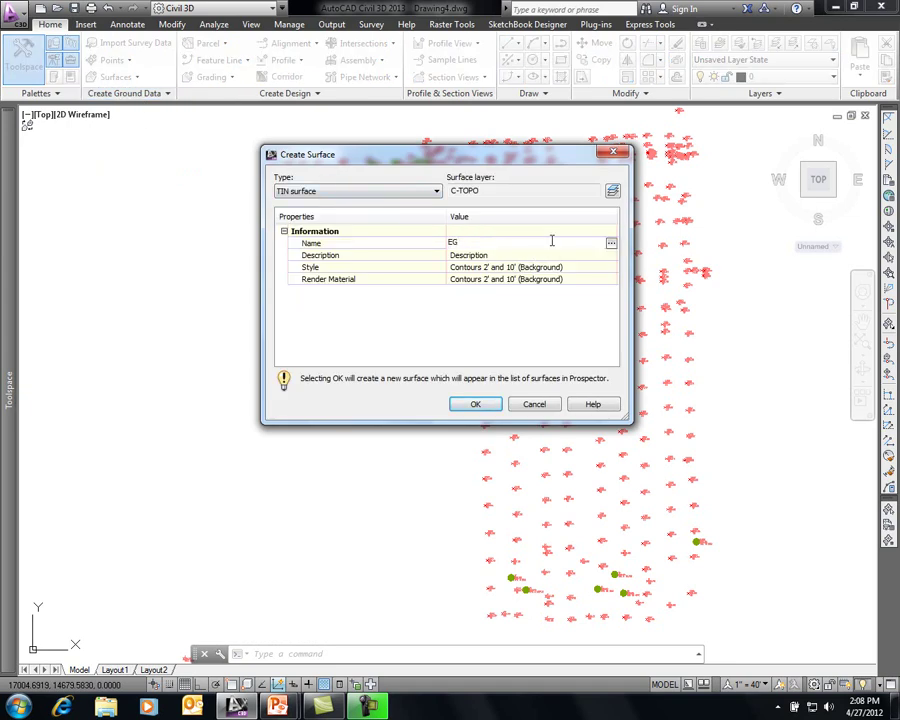
pyautogui.press('Return')
pyautogui.click(598, 268)
pyautogui.click(611, 268)
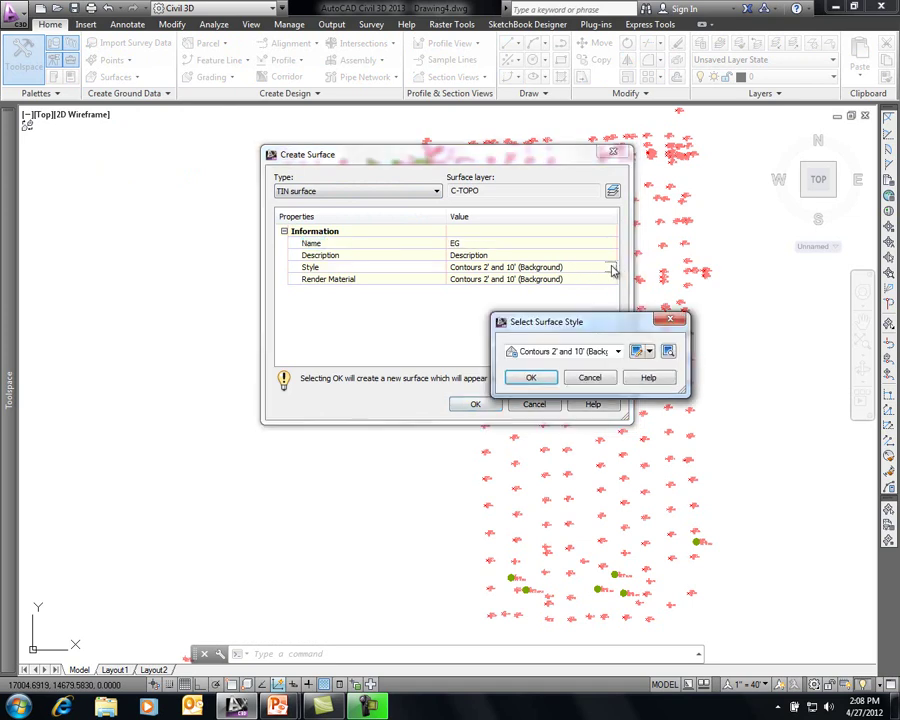
pyautogui.click(618, 351)
pyautogui.click(562, 380)
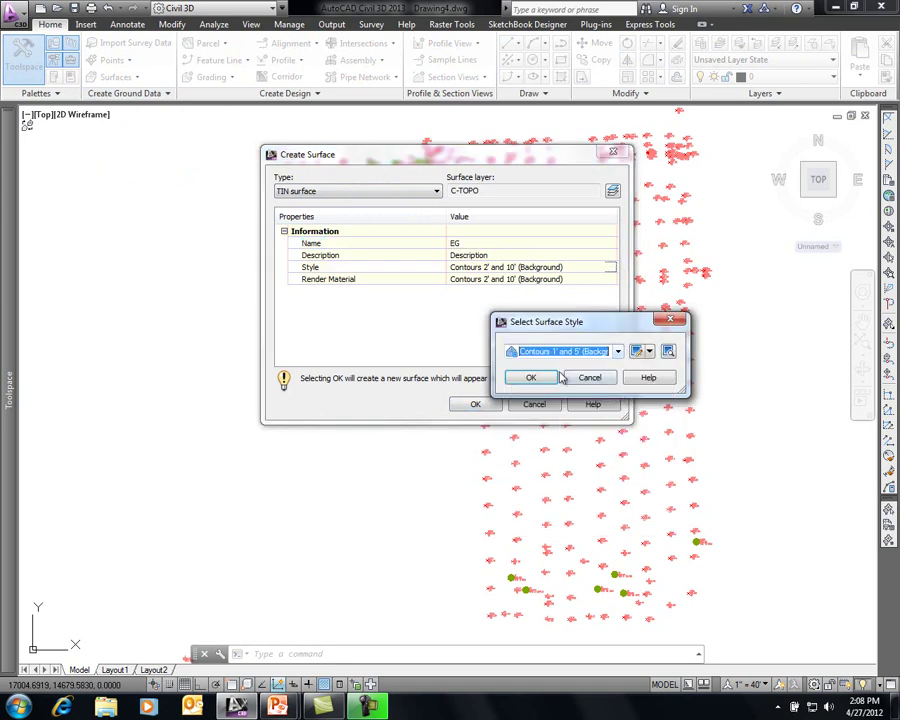
pyautogui.click(548, 378)
pyautogui.click(478, 402)
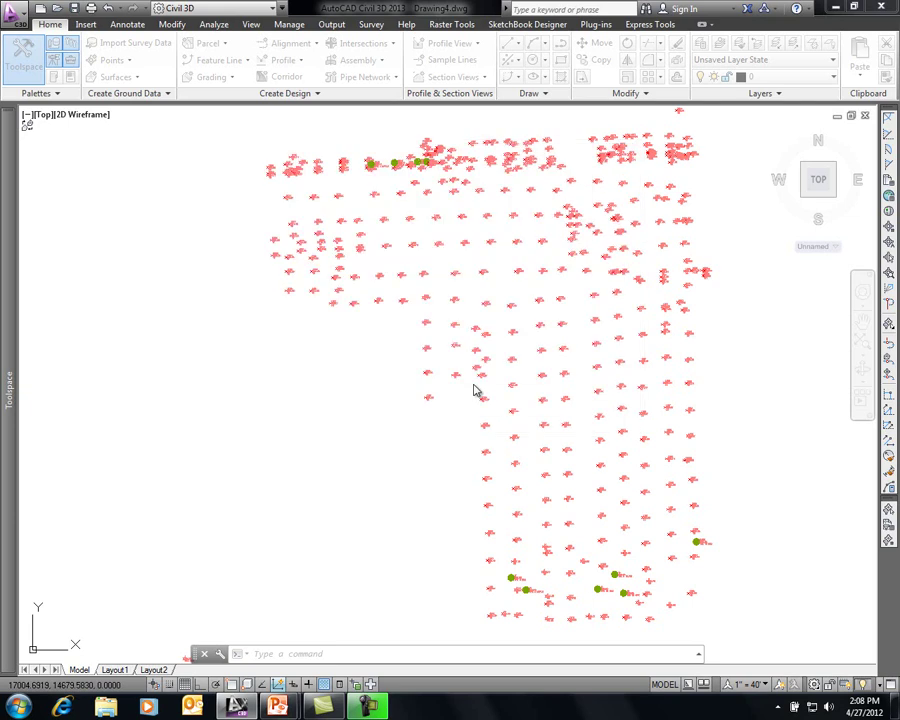
pyautogui.click(171, 25)
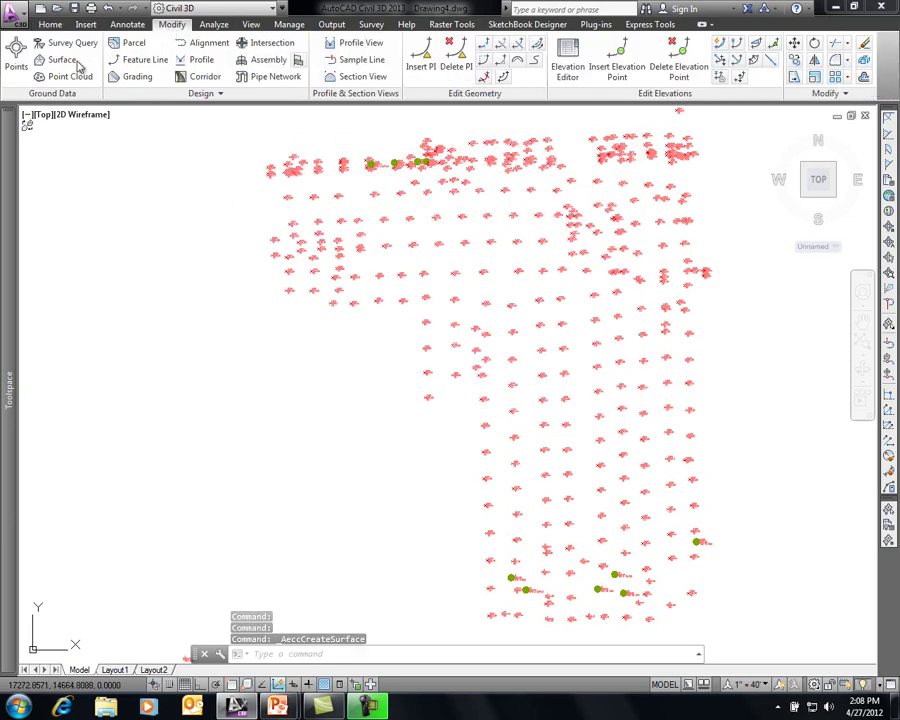
# - Add the topo point group as data to the EG surface, then select EG
pyautogui.click(62, 60)
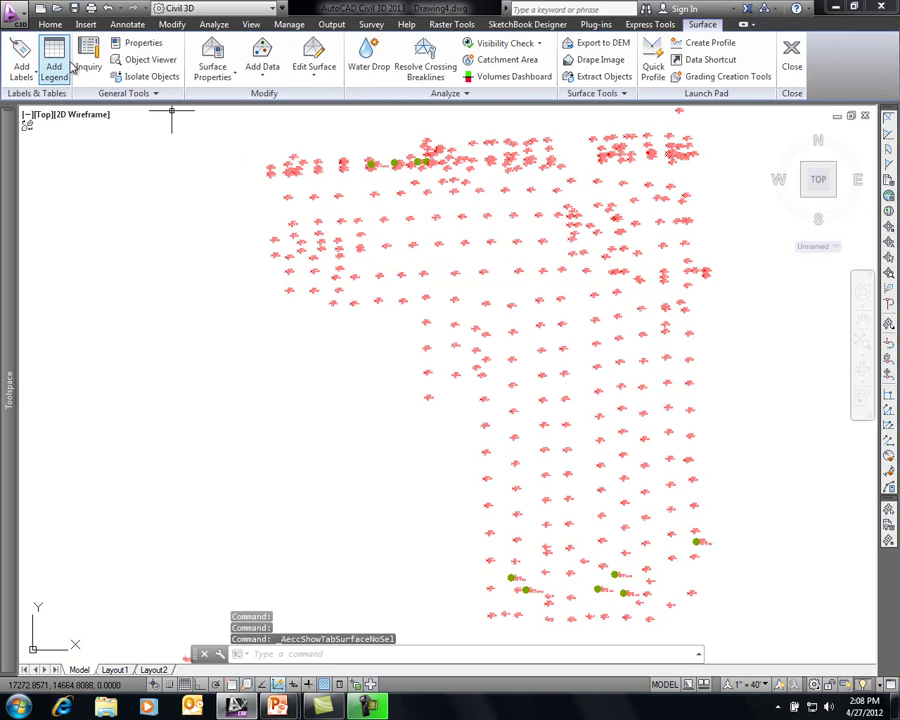
pyautogui.click(258, 80)
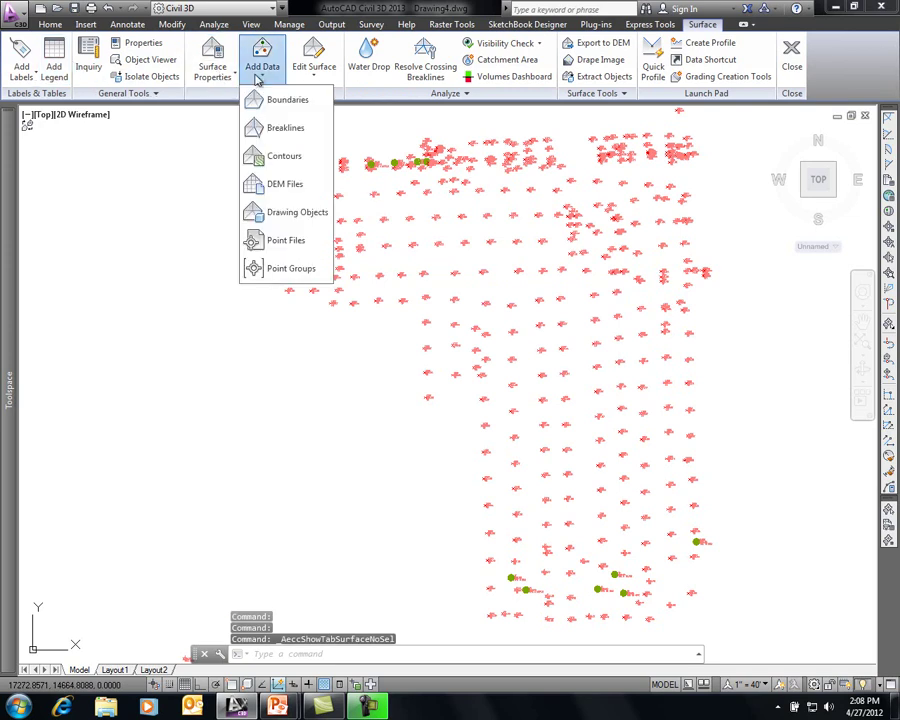
pyautogui.click(297, 272)
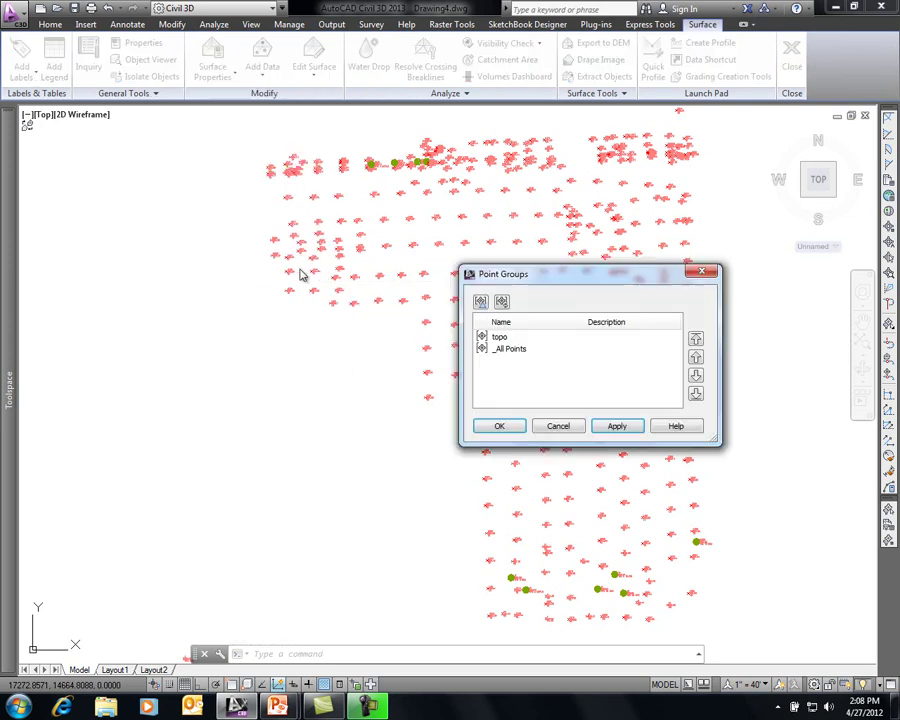
pyautogui.click(500, 337)
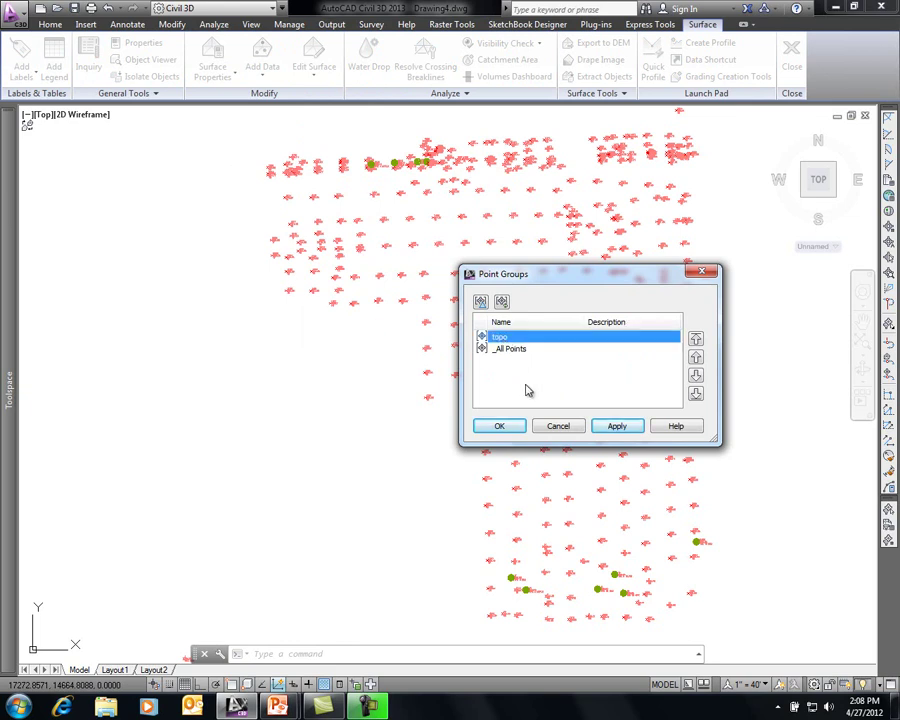
pyautogui.click(505, 427)
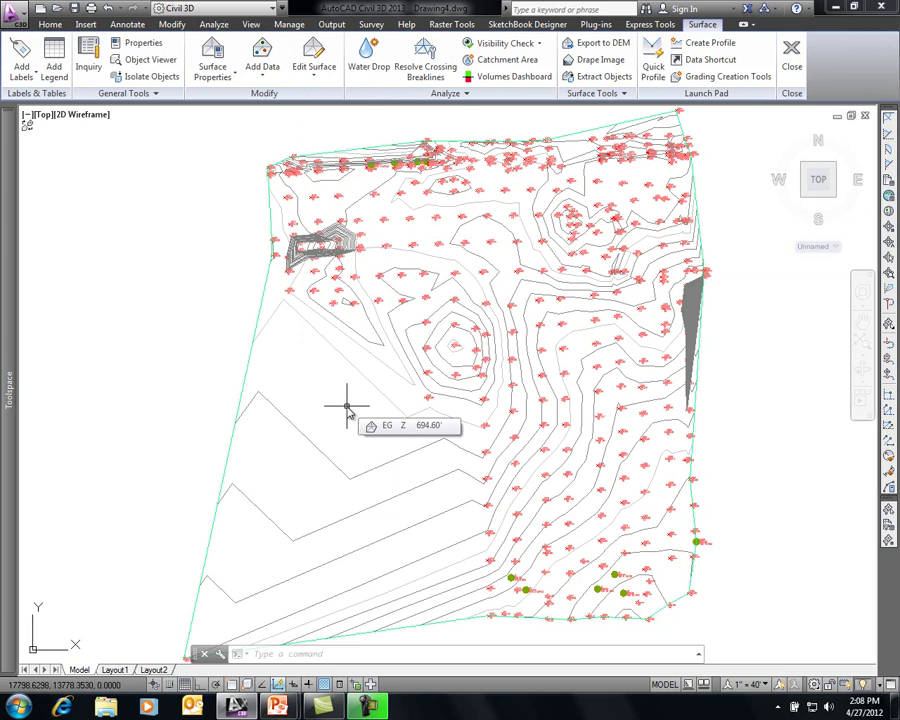
pyautogui.click(297, 402)
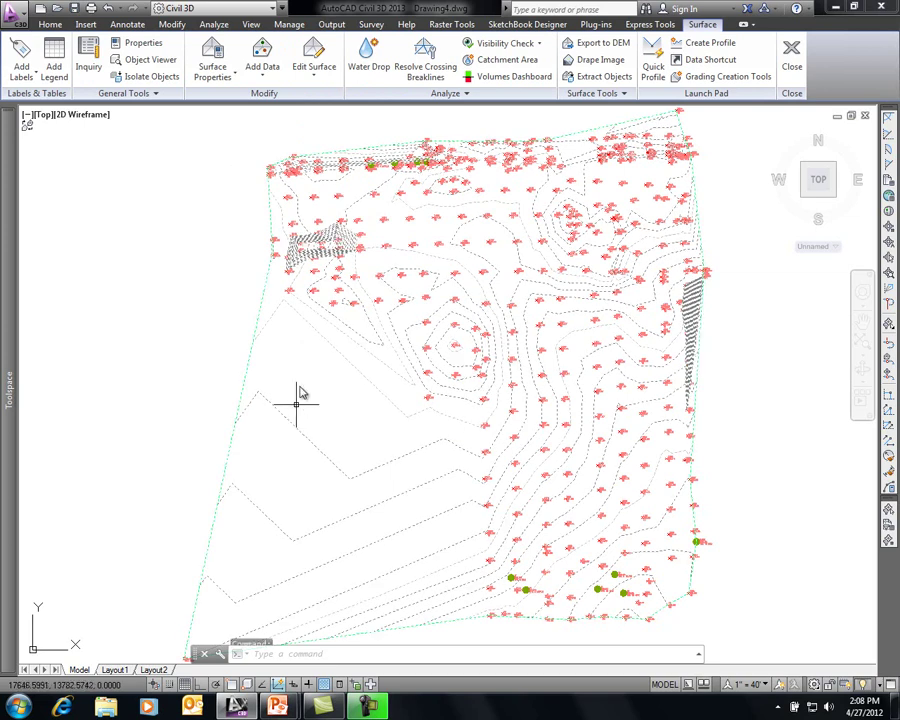
pyautogui.rightClick(302, 381)
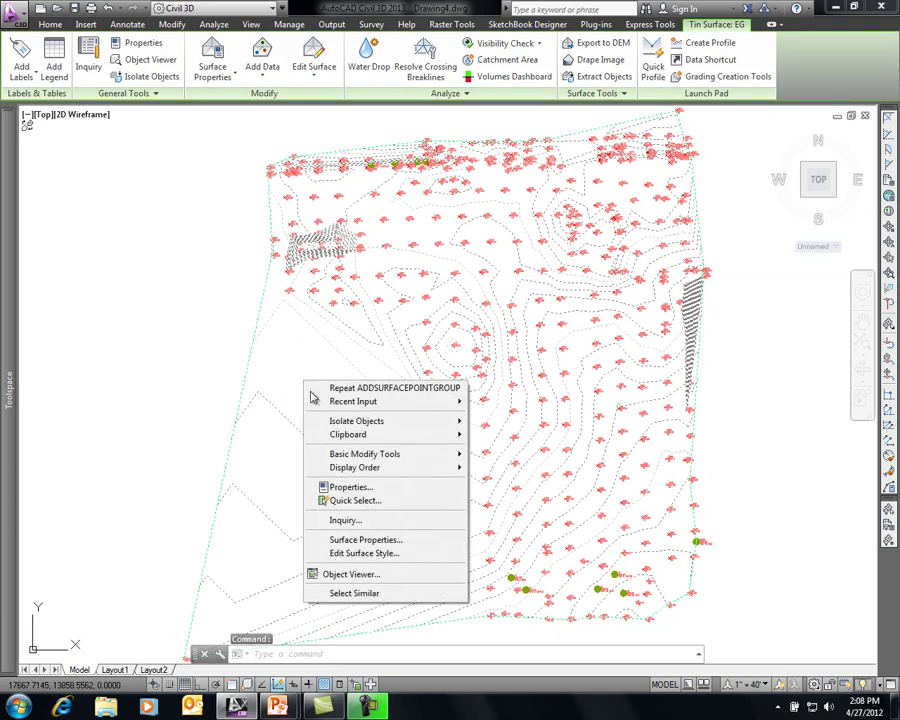
pyautogui.click(378, 573)
pyautogui.moveTo(406, 404); pyautogui.dragTo(377, 285)
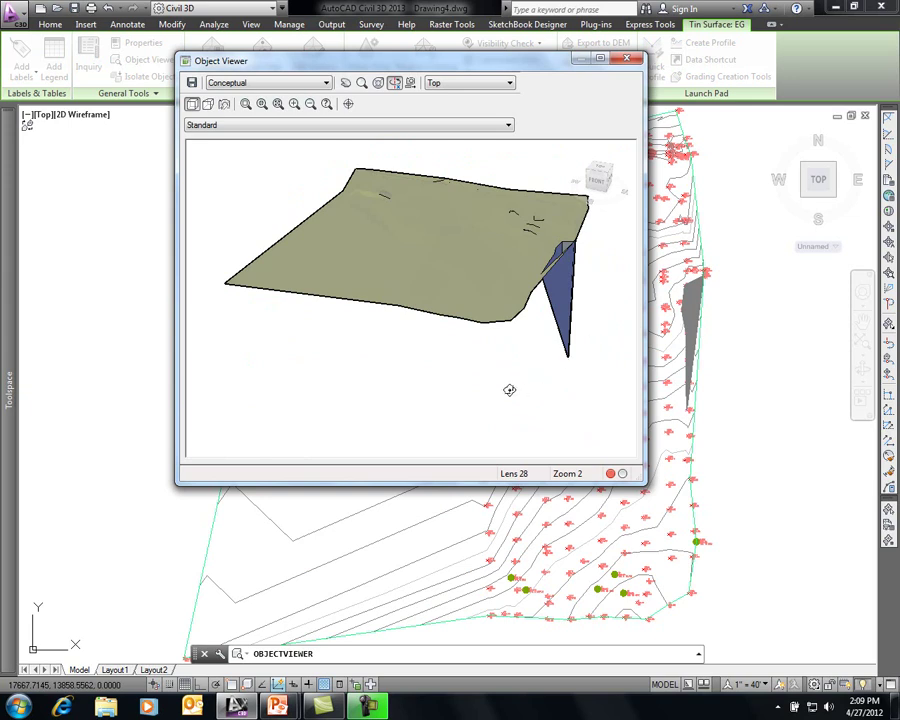
pyautogui.click(628, 60)
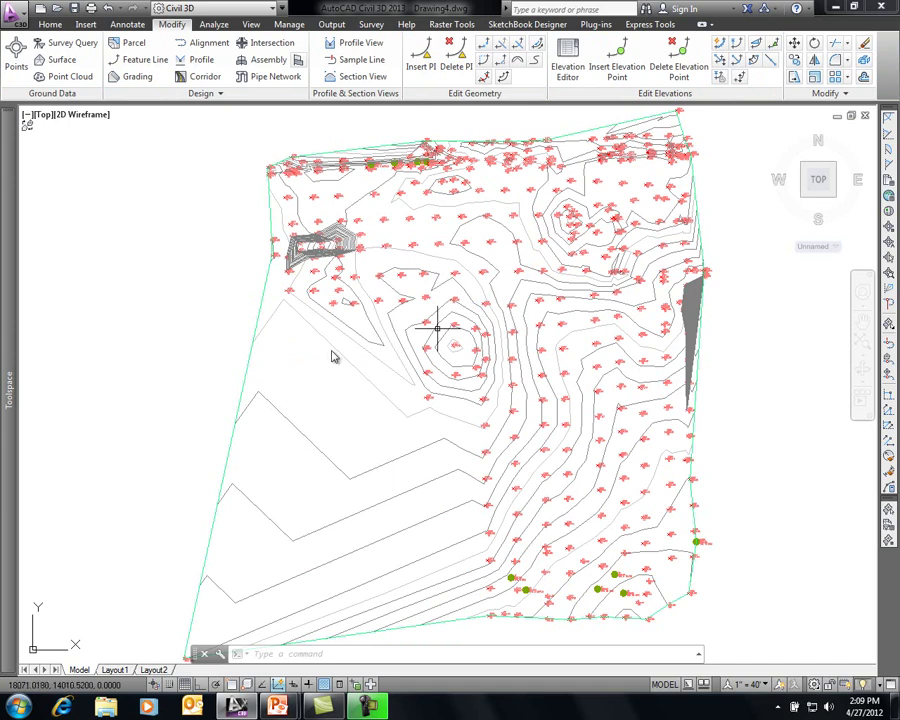
pyautogui.click(250, 357)
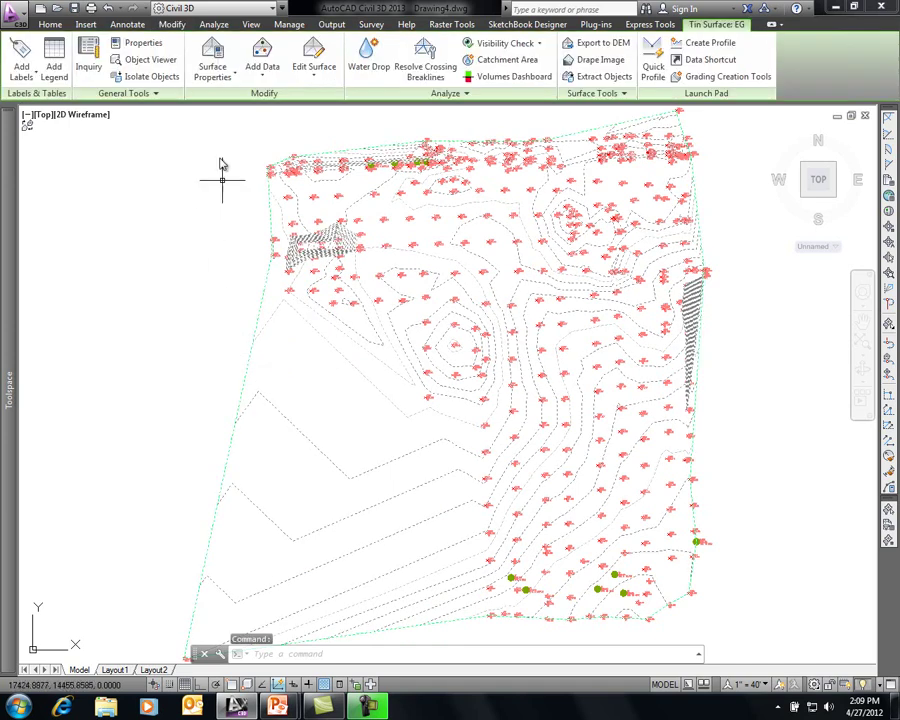
# - In EG's Build definition, set Use maximum triangle length to Yes, length 250, and rebuild
pyautogui.click(212, 62)
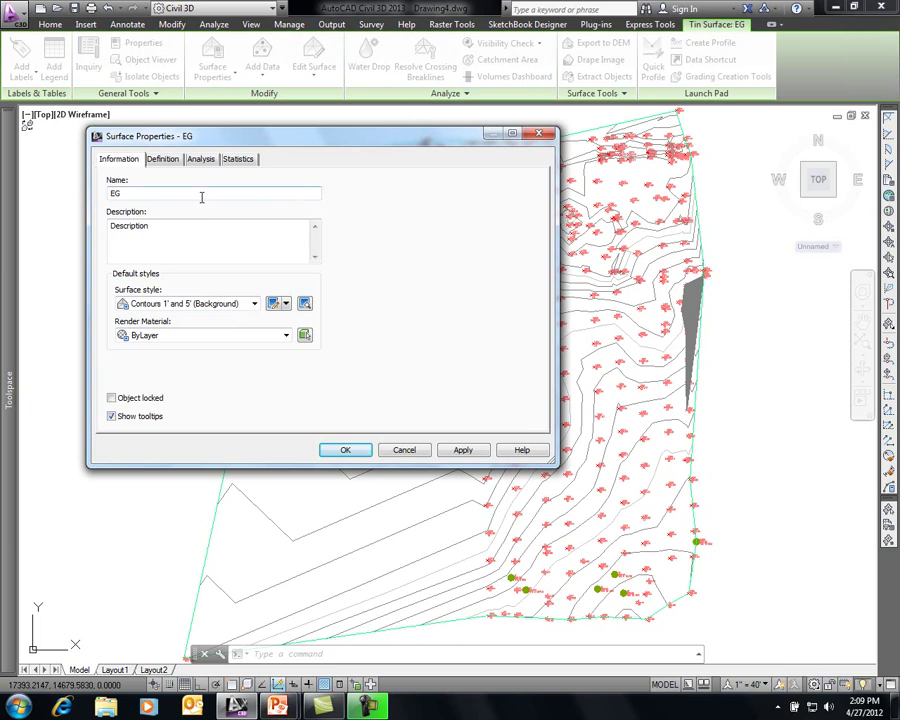
pyautogui.click(164, 160)
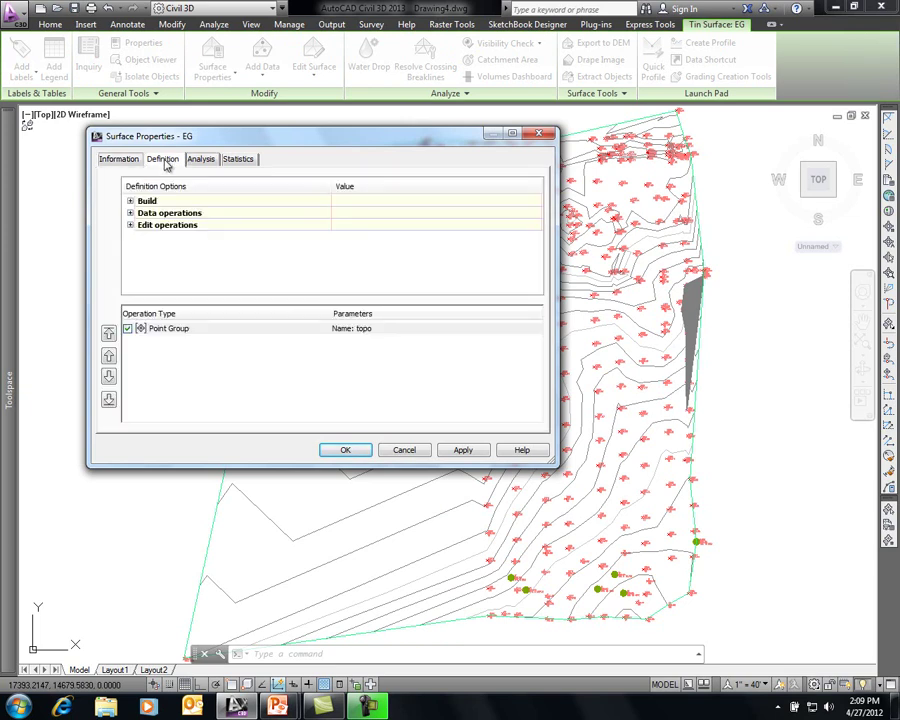
pyautogui.click(130, 202)
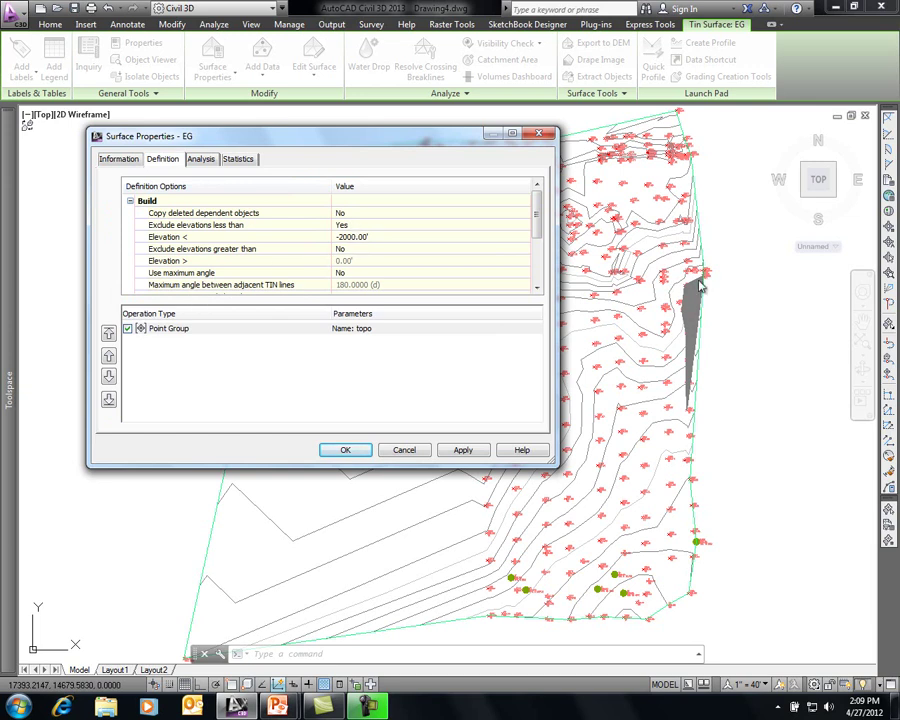
pyautogui.click(370, 237)
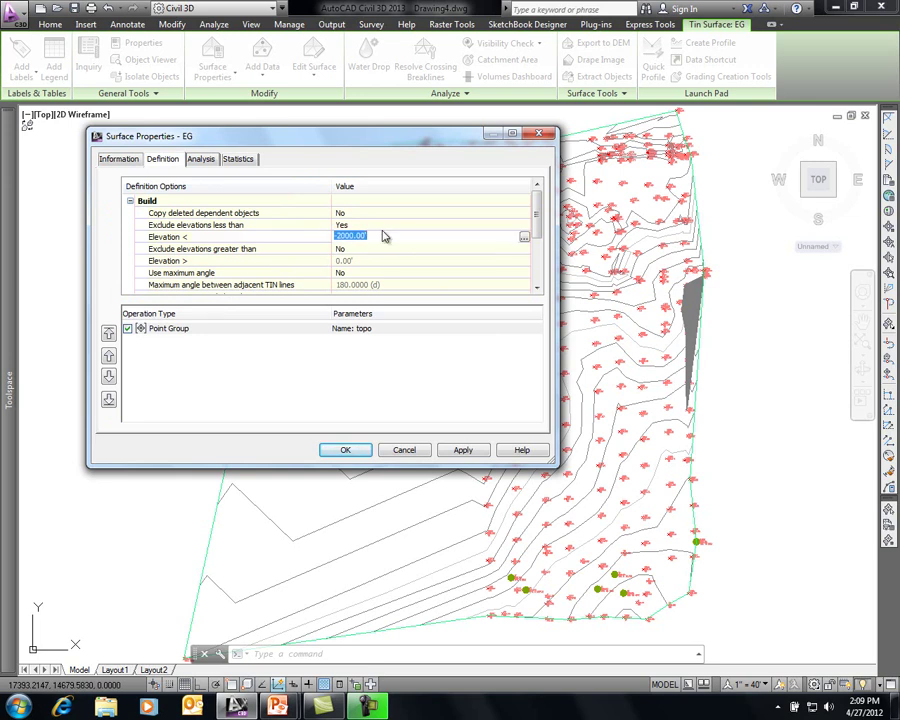
pyautogui.moveTo(538, 224); pyautogui.dragTo(540, 262)
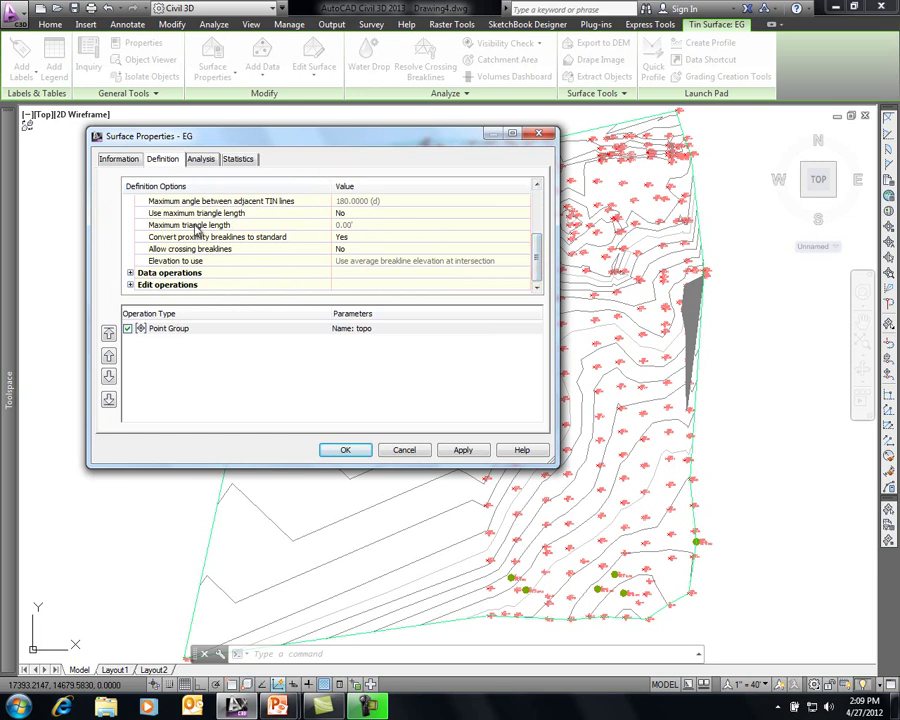
pyautogui.click(358, 214)
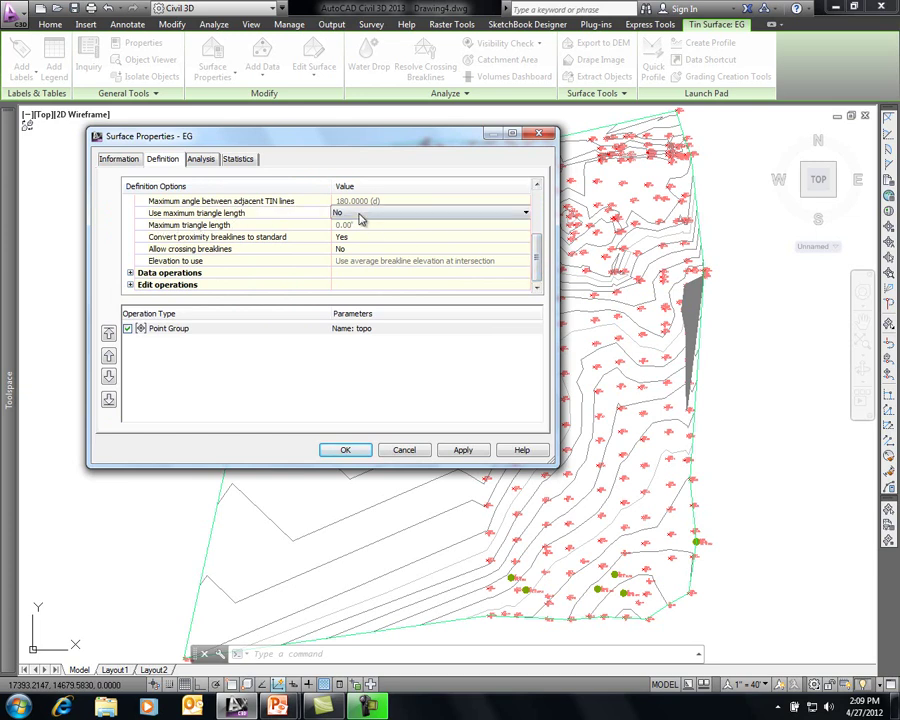
pyautogui.click(370, 218)
pyautogui.click(358, 235)
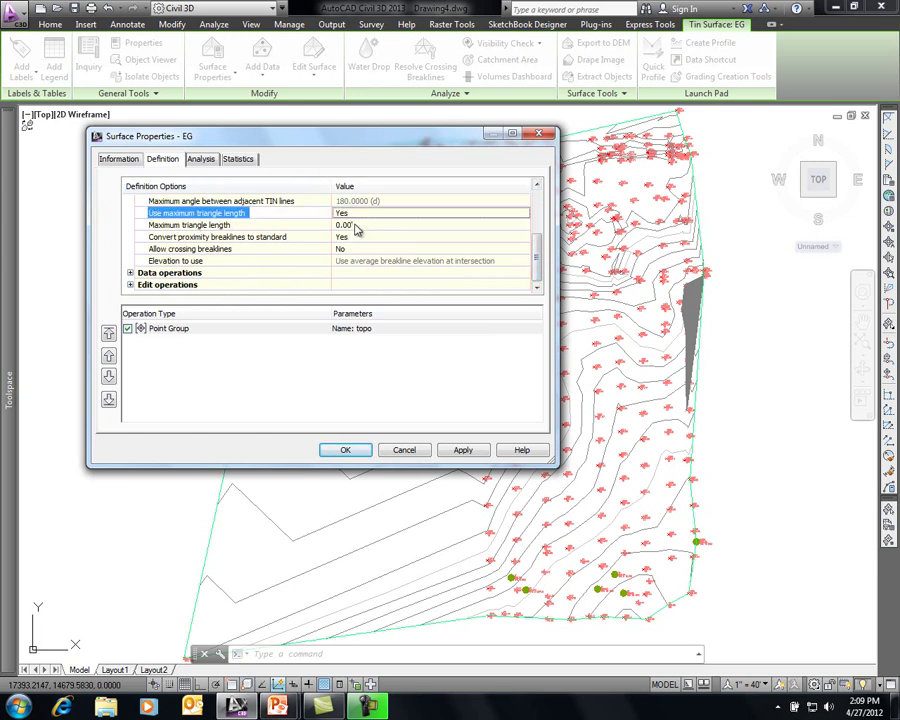
pyautogui.click(355, 225)
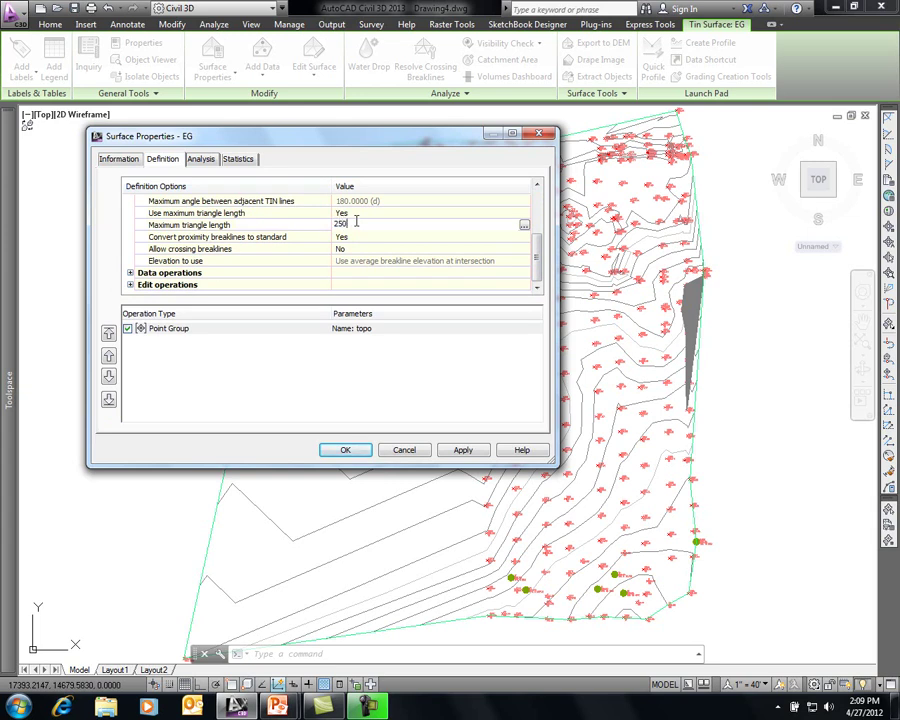
pyautogui.click(350, 451)
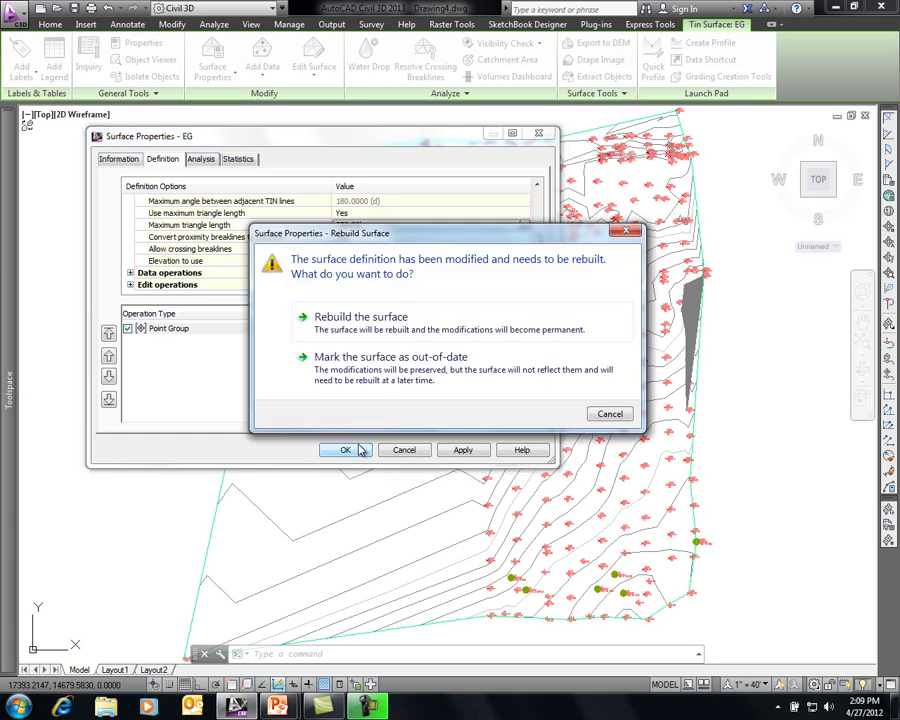
pyautogui.click(343, 322)
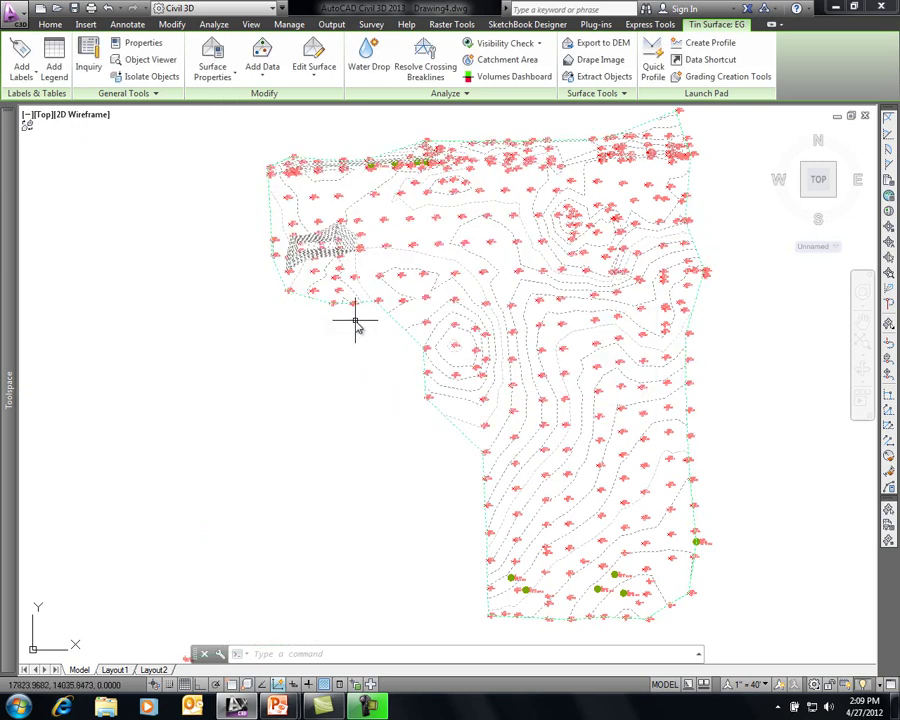
# - Zoom in on the surface's top edge and select the EG surface
pyautogui.press('Escape')
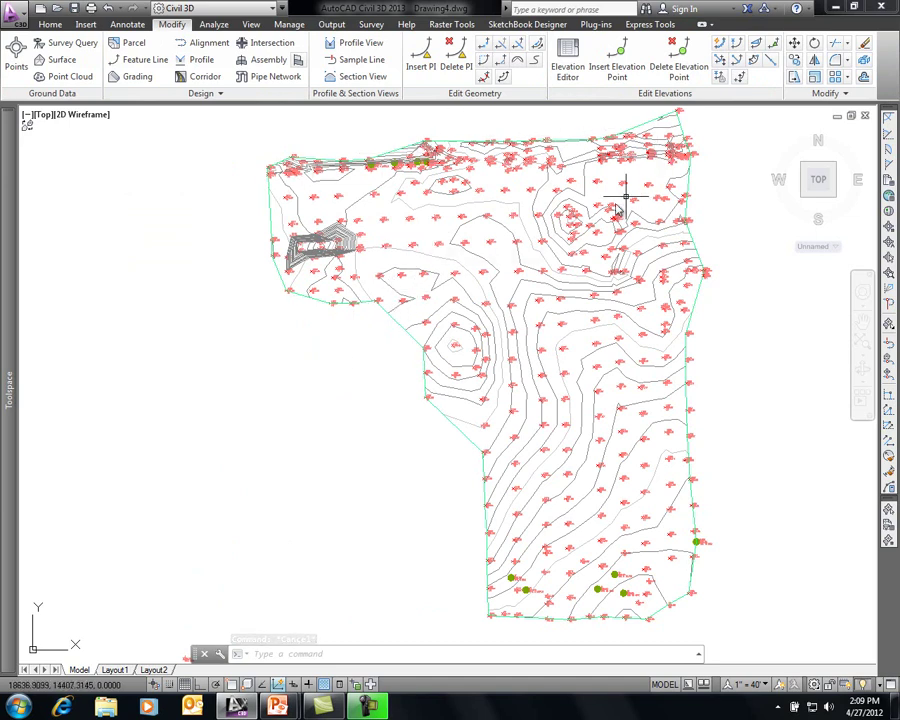
pyautogui.moveTo(508, 187); pyautogui.dragTo(498, 209, button='middle')
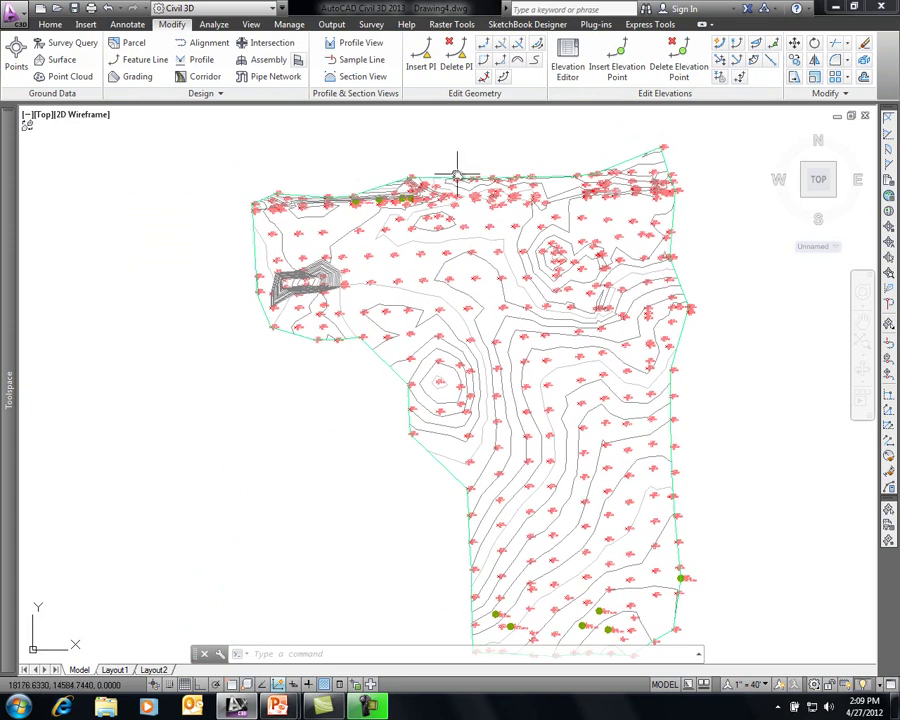
pyautogui.scroll(5, 447, 175)
pyautogui.scroll(2, 447, 175)
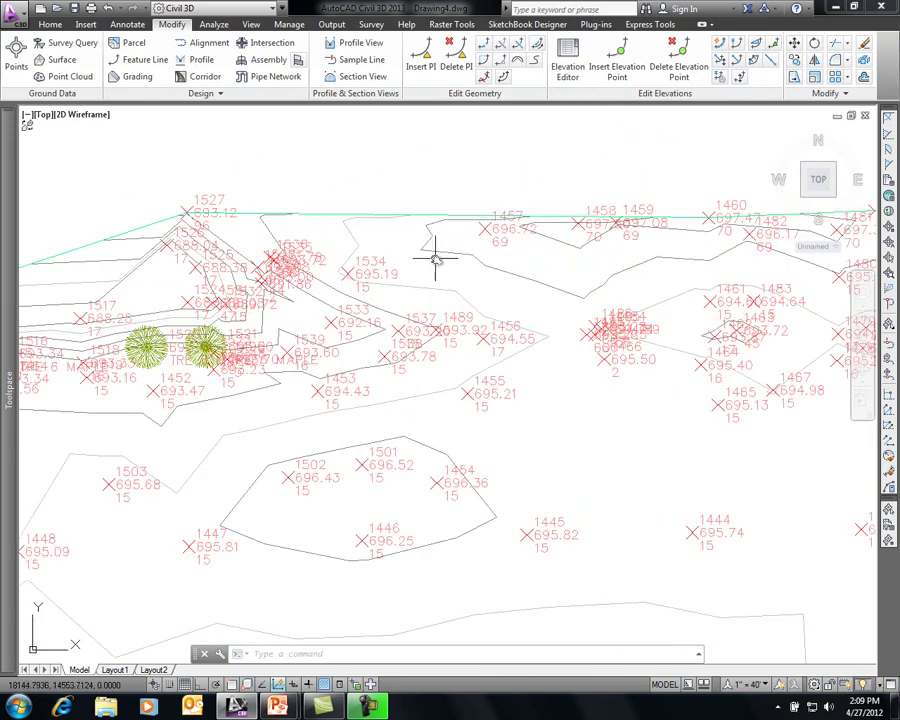
pyautogui.click(373, 215)
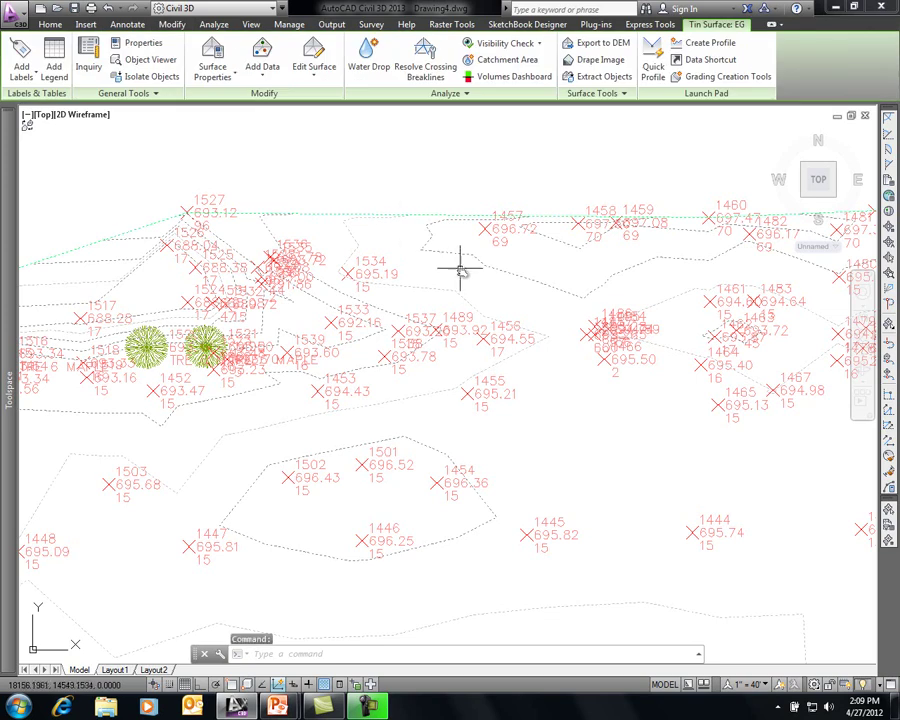
# - Turn on Triangles in the EG surface style's display, coloured 42 (gold)
pyautogui.click(220, 76)
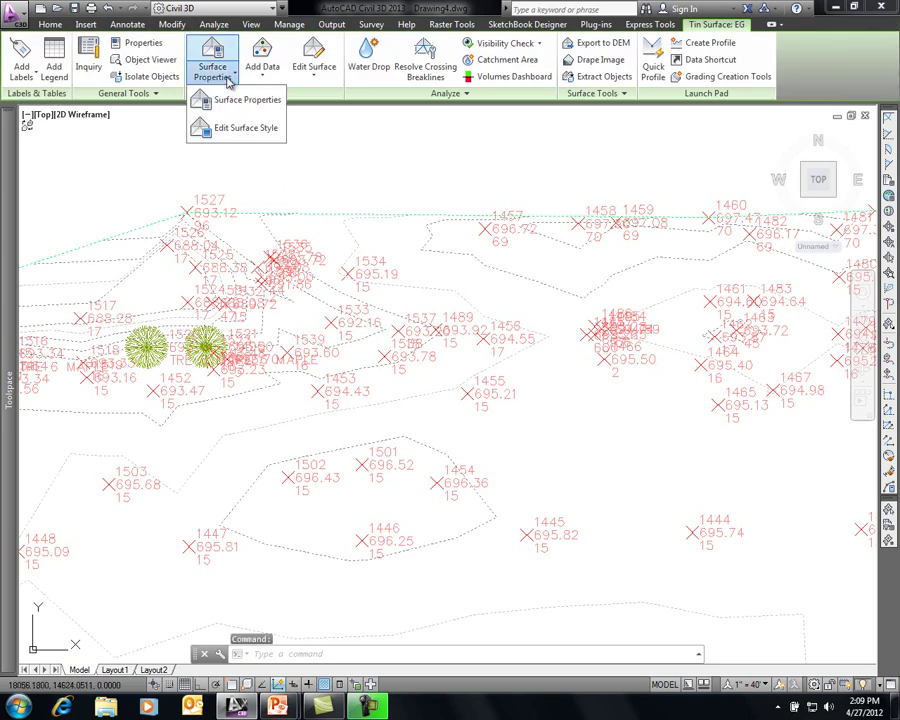
pyautogui.click(238, 128)
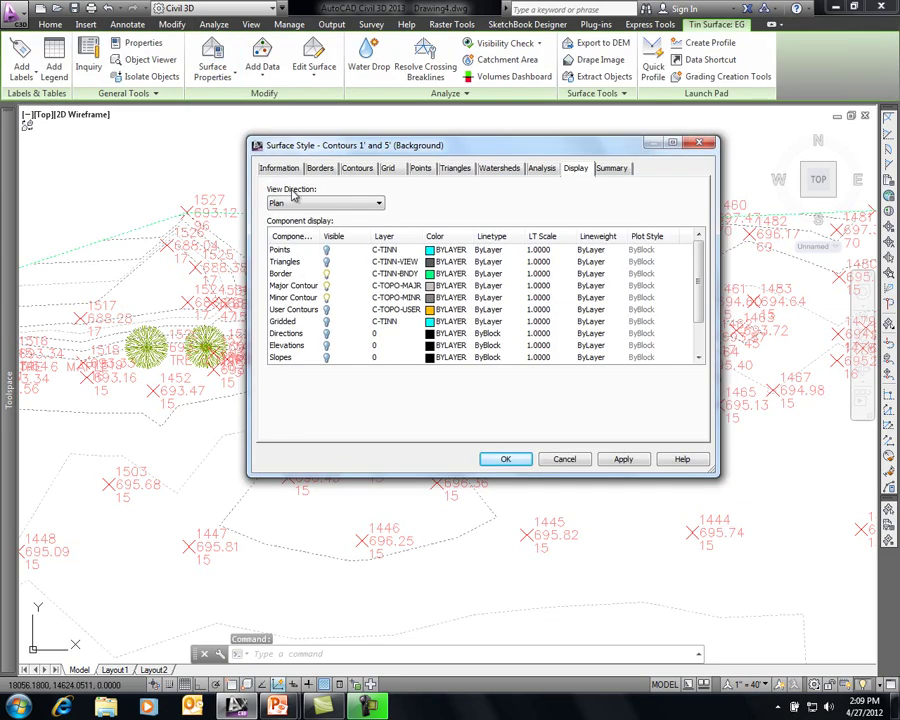
pyautogui.click(326, 262)
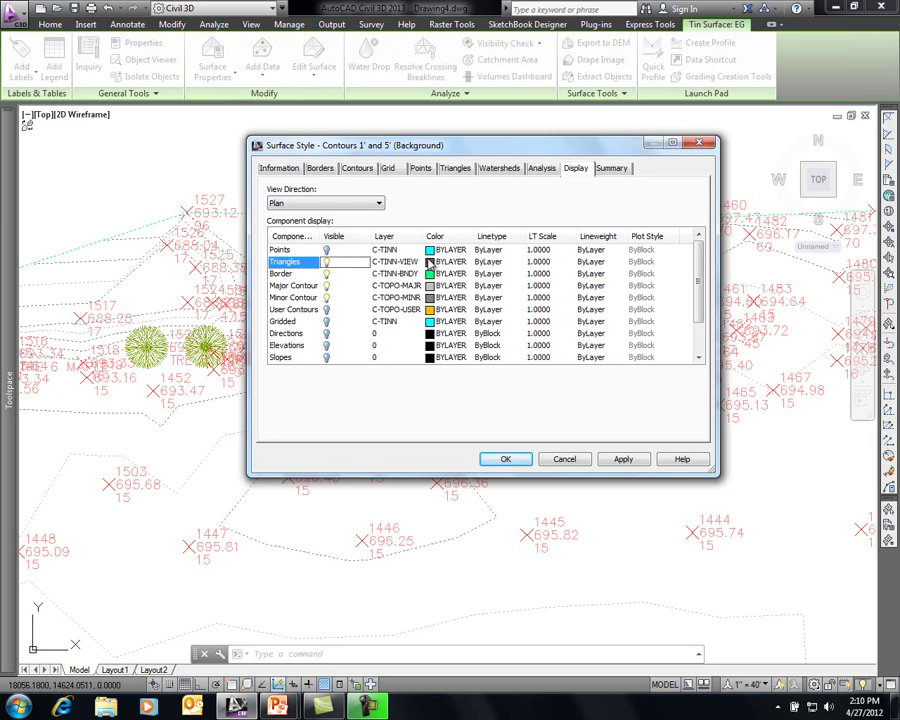
pyautogui.click(430, 262)
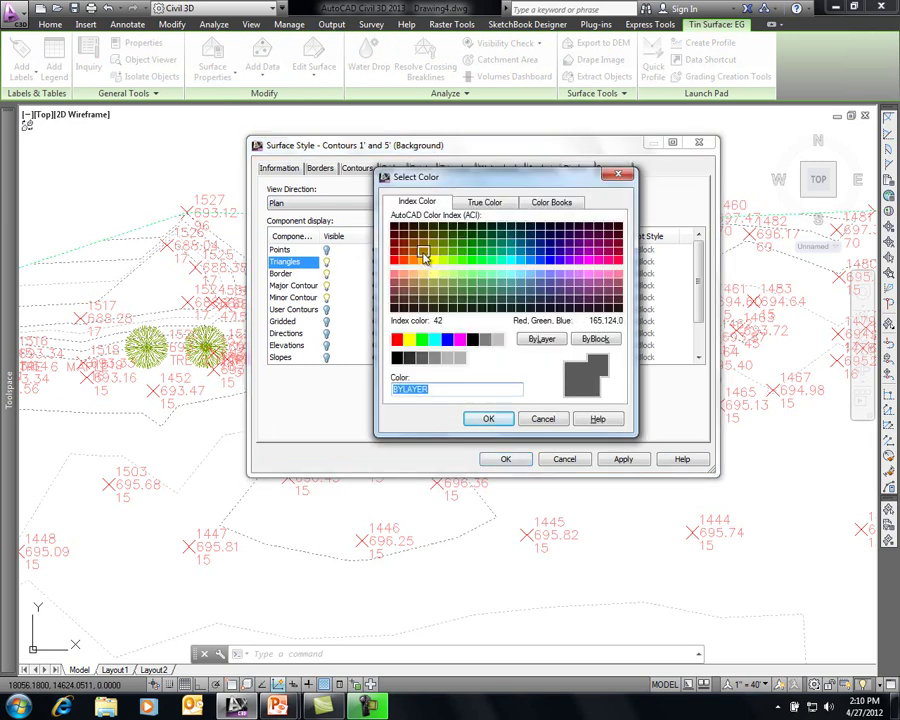
pyautogui.click(423, 253)
pyautogui.click(488, 419)
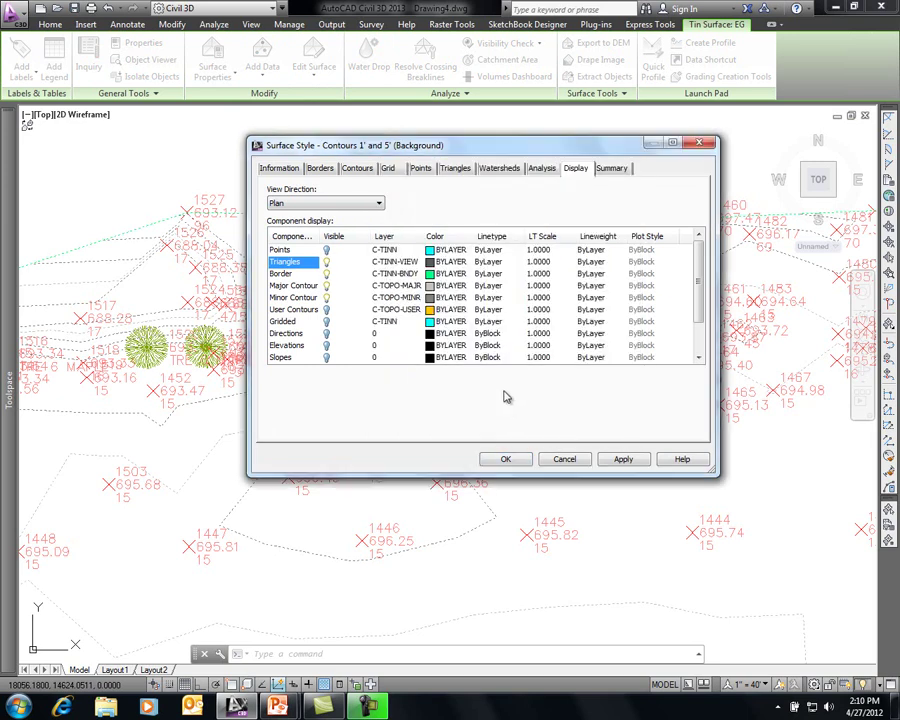
pyautogui.click(507, 459)
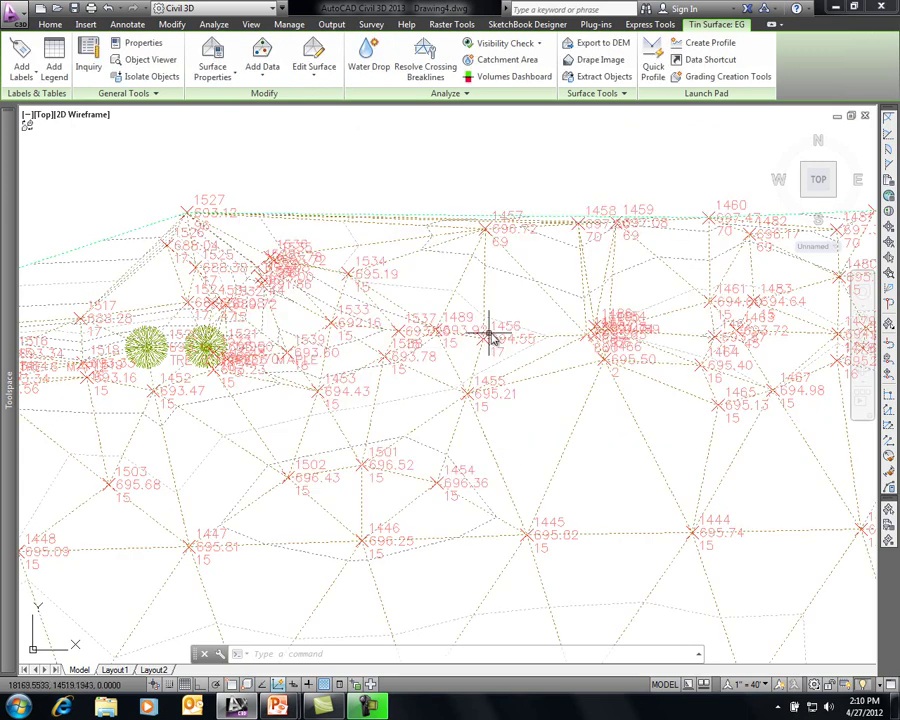
pyautogui.press('Escape')
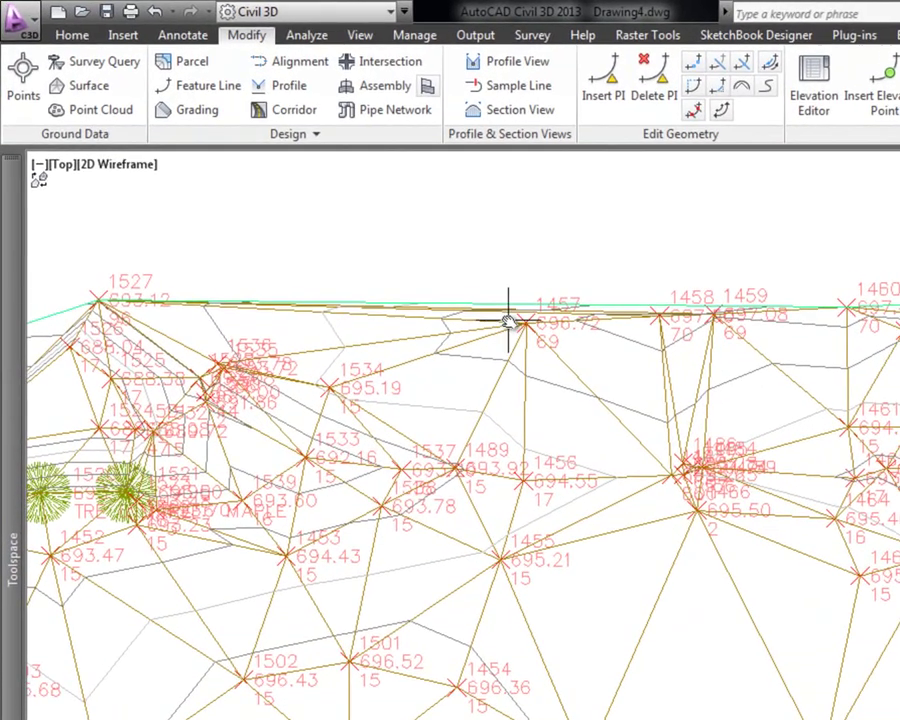
# - Inspect the long thin border triangles near point 1457, then select the EG surface
pyautogui.scroll(4, 440, 276)
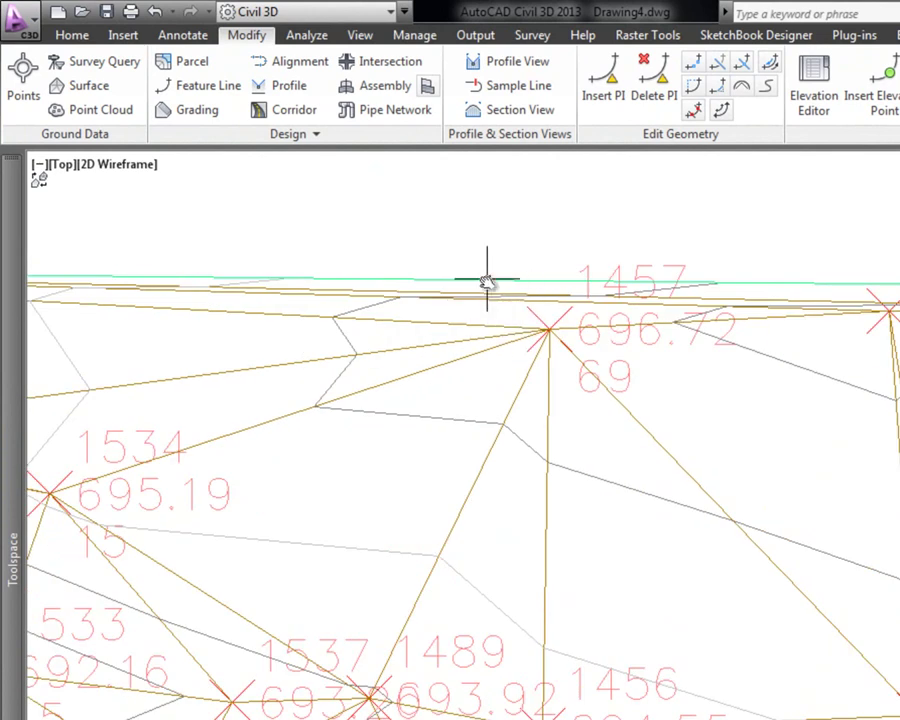
pyautogui.moveTo(6, 261)
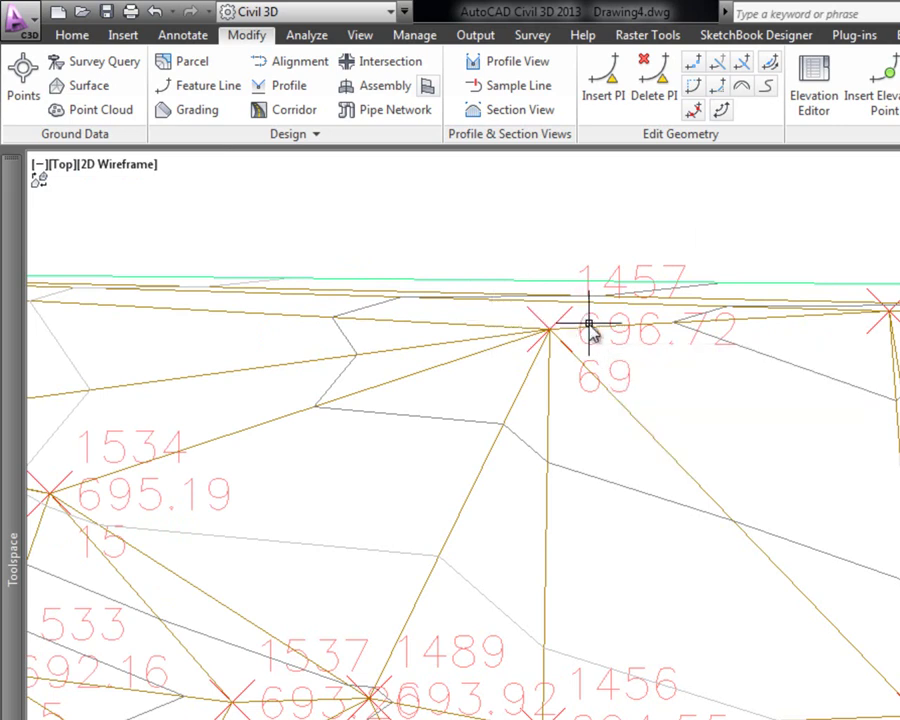
pyautogui.moveTo(590, 327)
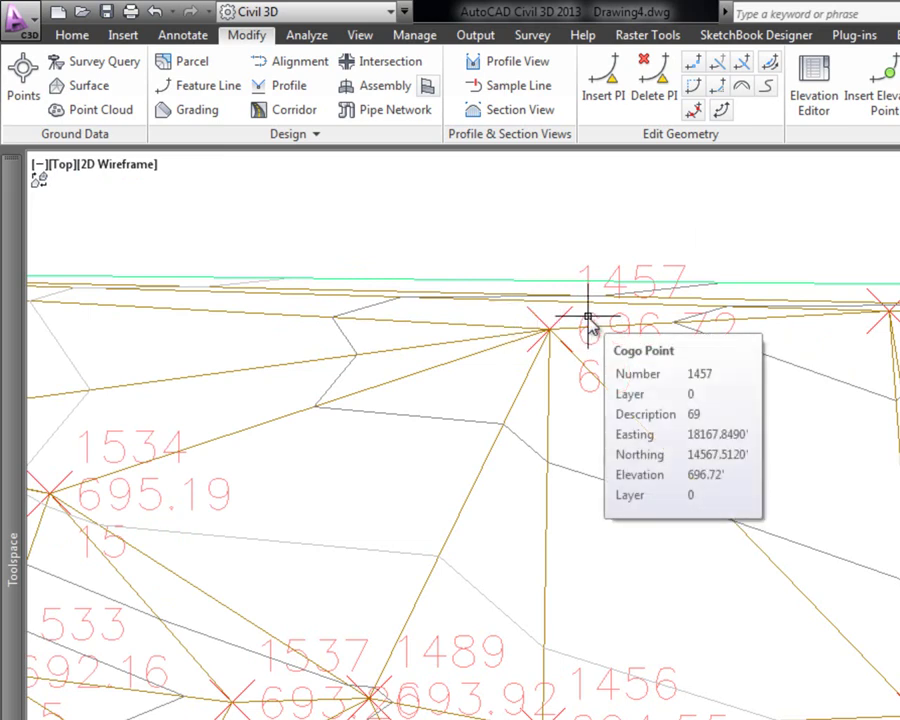
pyautogui.scroll(-4, 497, 346)
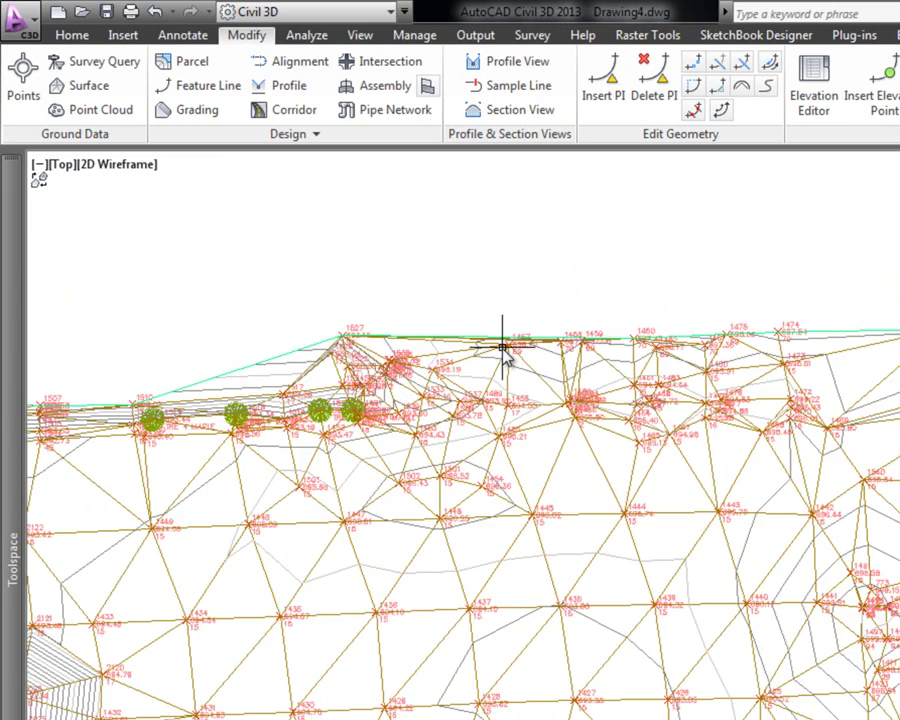
pyautogui.moveTo(779, 408)
pyautogui.mouseDown(button='middle')
pyautogui.moveTo(494, 361)
pyautogui.moveTo(455, 258)
pyautogui.mouseUp(button='middle')
pyautogui.moveTo(500, 330); pyautogui.dragTo(540, 242, button='middle')
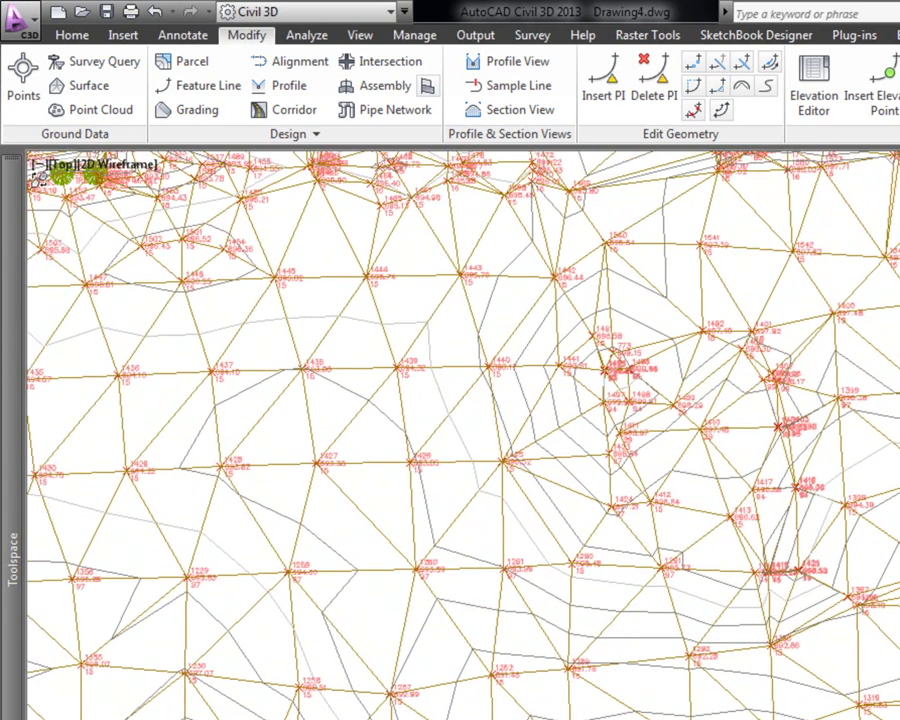
pyautogui.moveTo(639, 291)
pyautogui.mouseDown(button='middle')
pyautogui.moveTo(846, 549)
pyautogui.moveTo(852, 569)
pyautogui.moveTo(899, 597)
pyautogui.mouseUp(button='middle')
pyautogui.scroll(5, 454, 340)
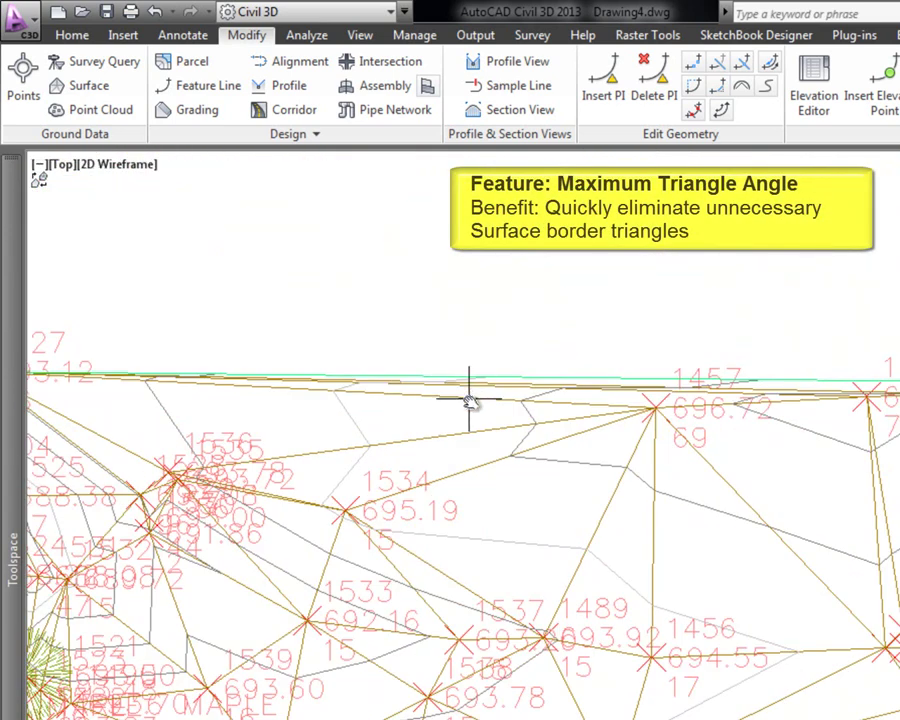
pyautogui.click(499, 378)
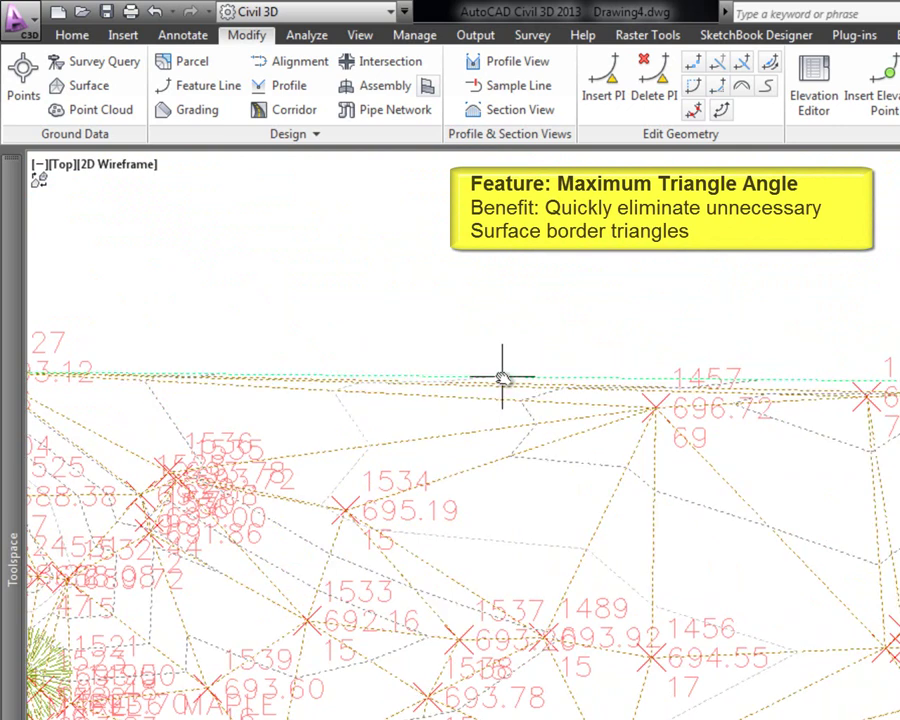
# - In EG's Build definition, set Use maximum angle to Yes at 150 degrees and rebuild
pyautogui.click(319, 73)
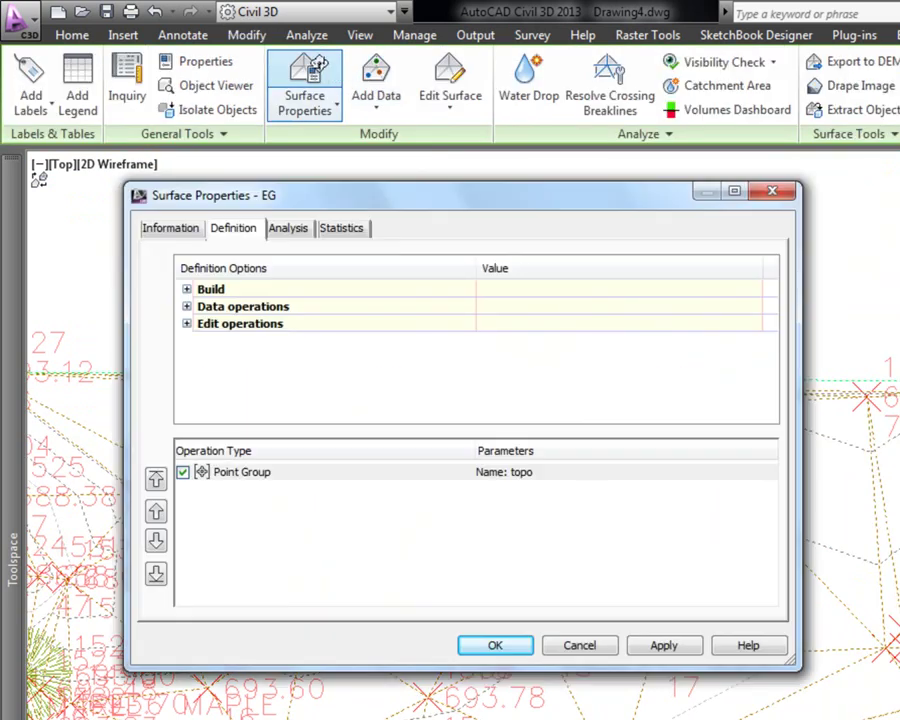
pyautogui.click(187, 290)
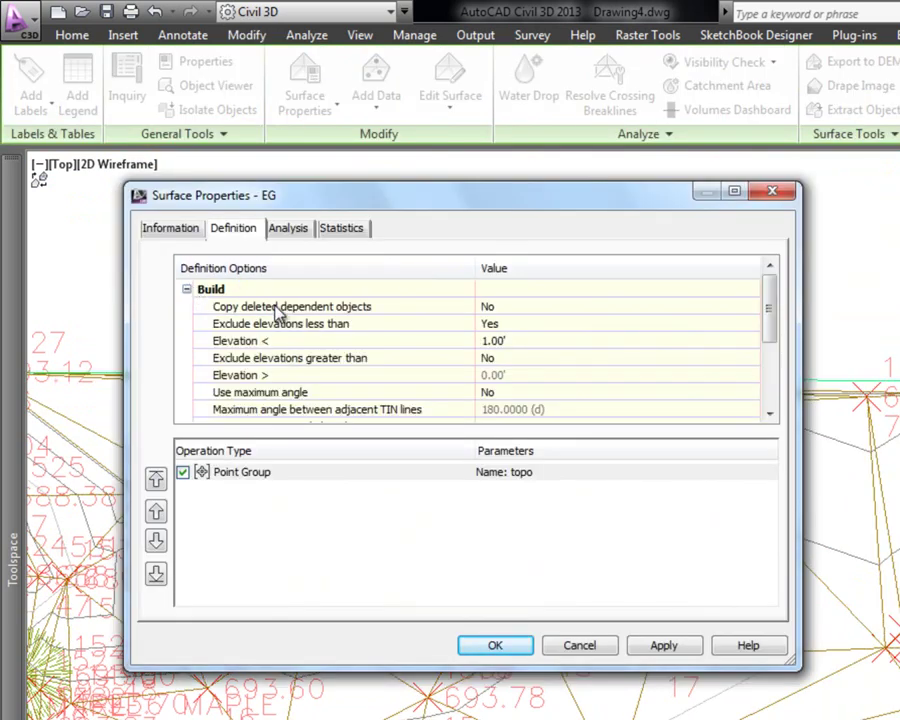
pyautogui.moveTo(771, 305); pyautogui.dragTo(768, 333)
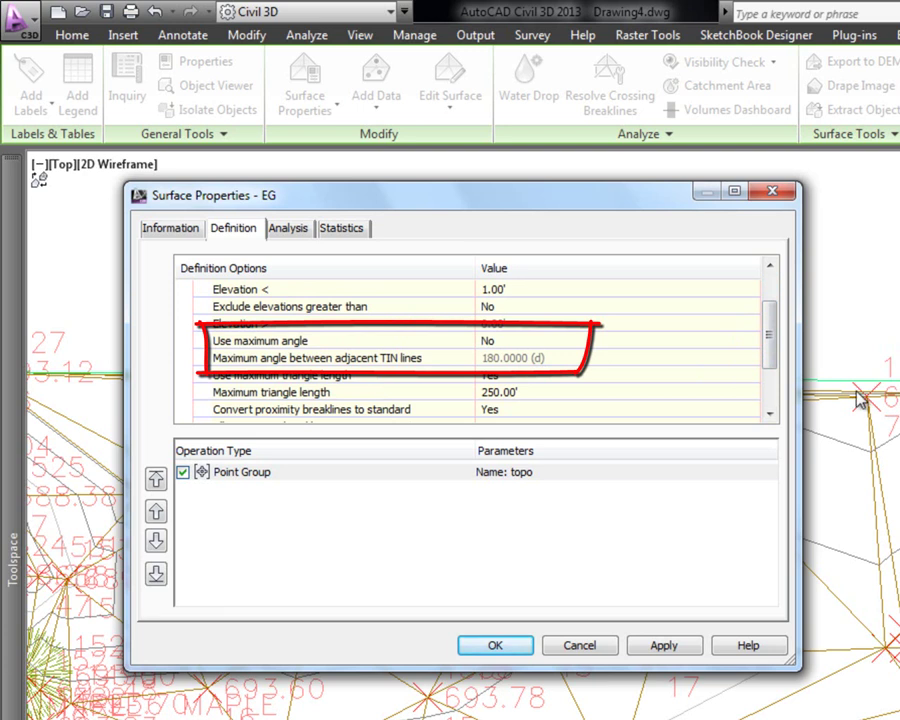
pyautogui.click(517, 345)
pyautogui.click(528, 345)
pyautogui.click(510, 372)
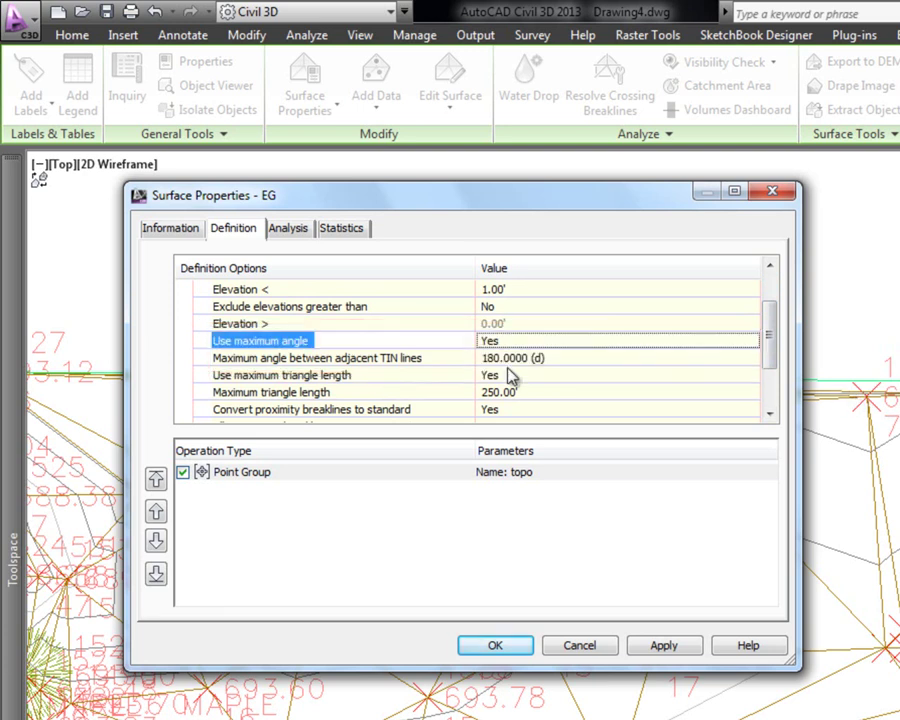
pyautogui.click(577, 358)
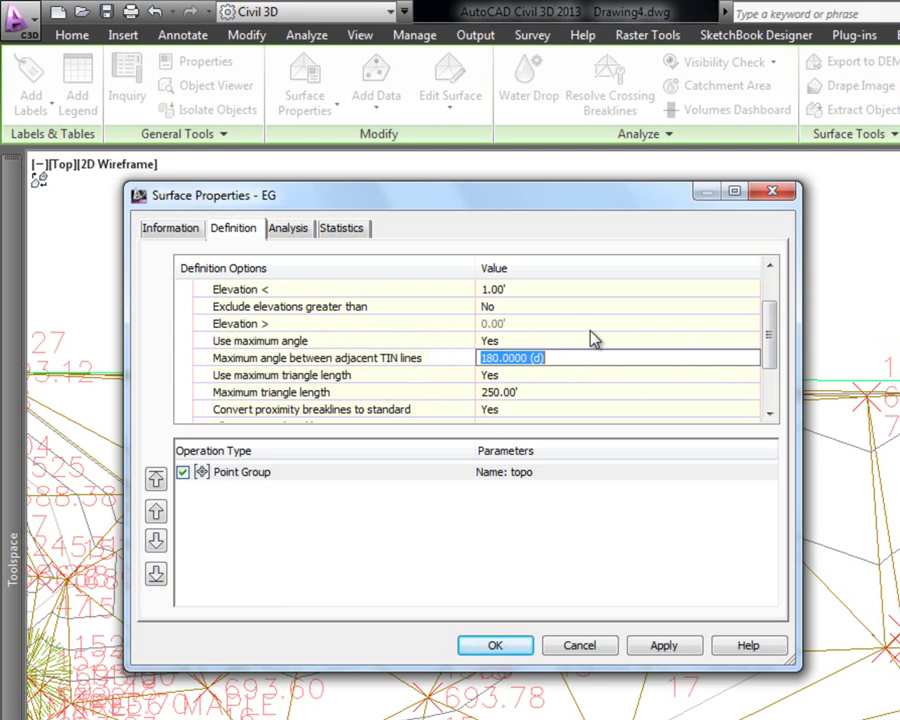
pyautogui.write('15')
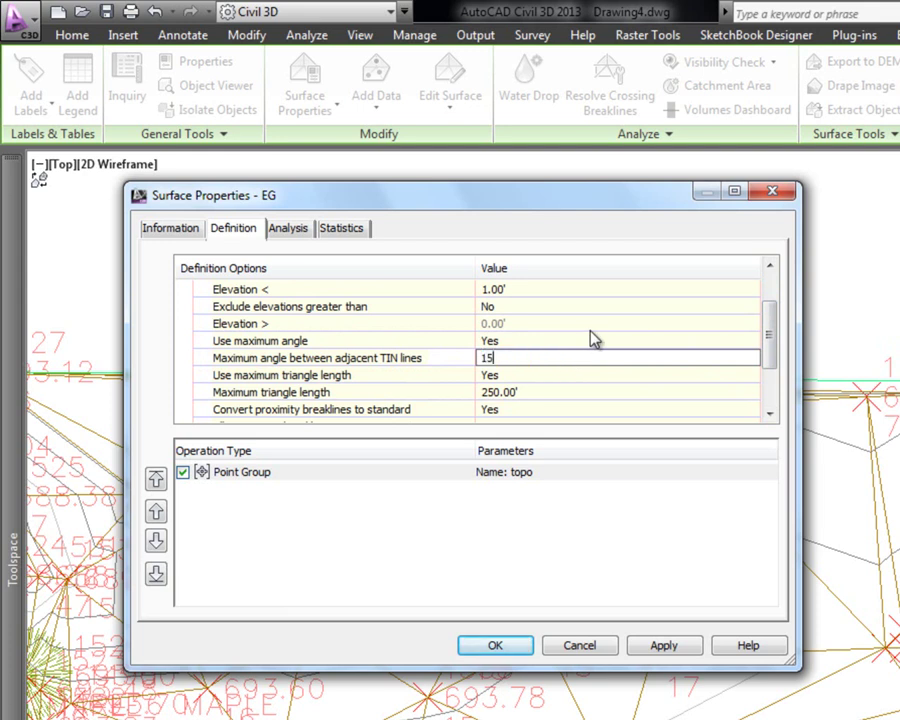
pyautogui.write('0')
pyautogui.click(507, 652)
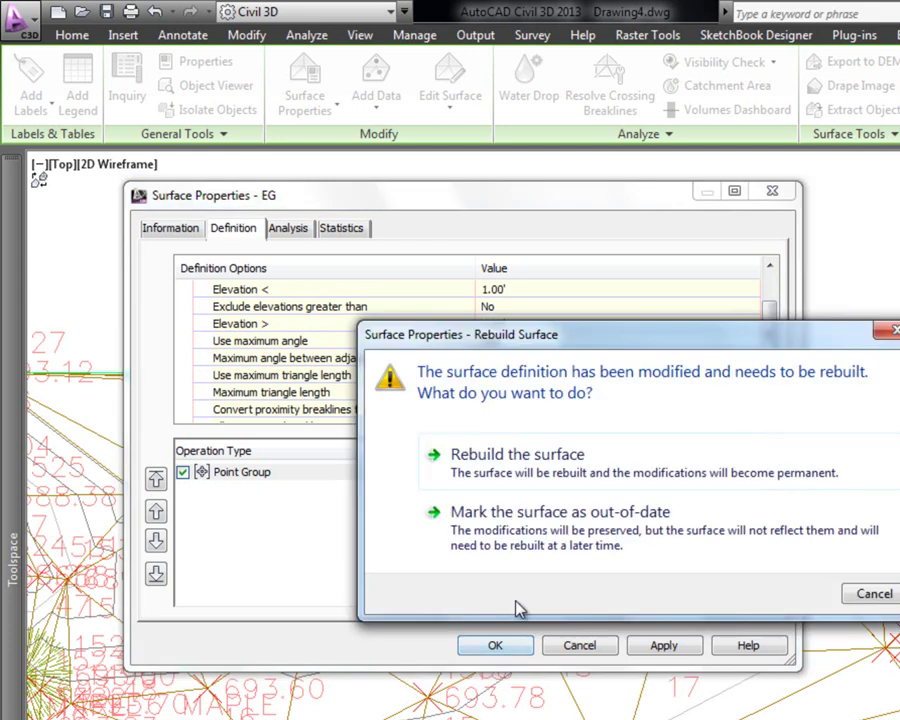
pyautogui.click(530, 456)
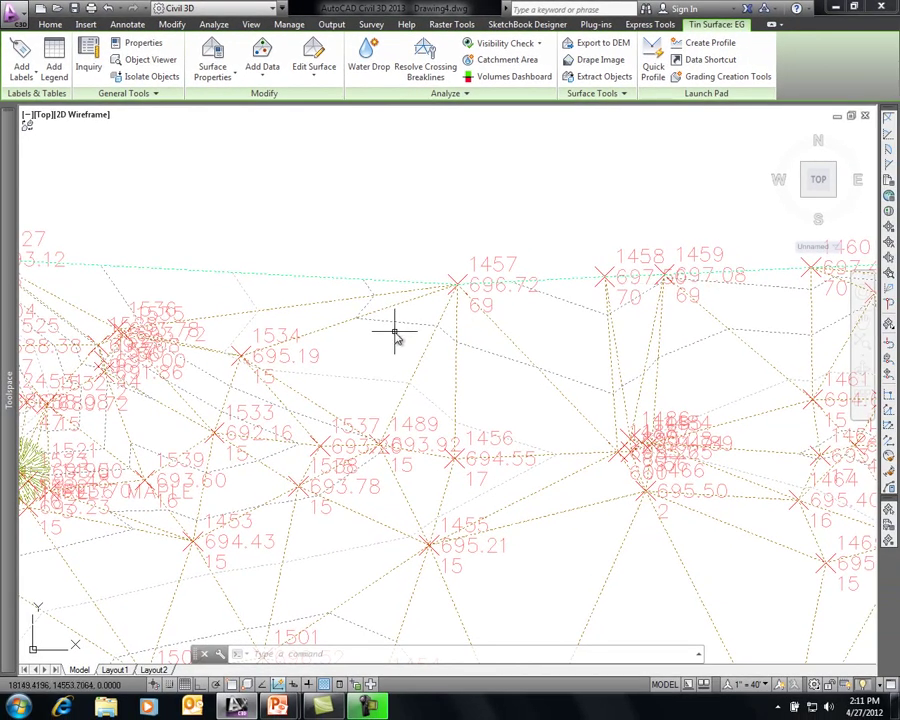
pyautogui.scroll(-2, 569, 484)
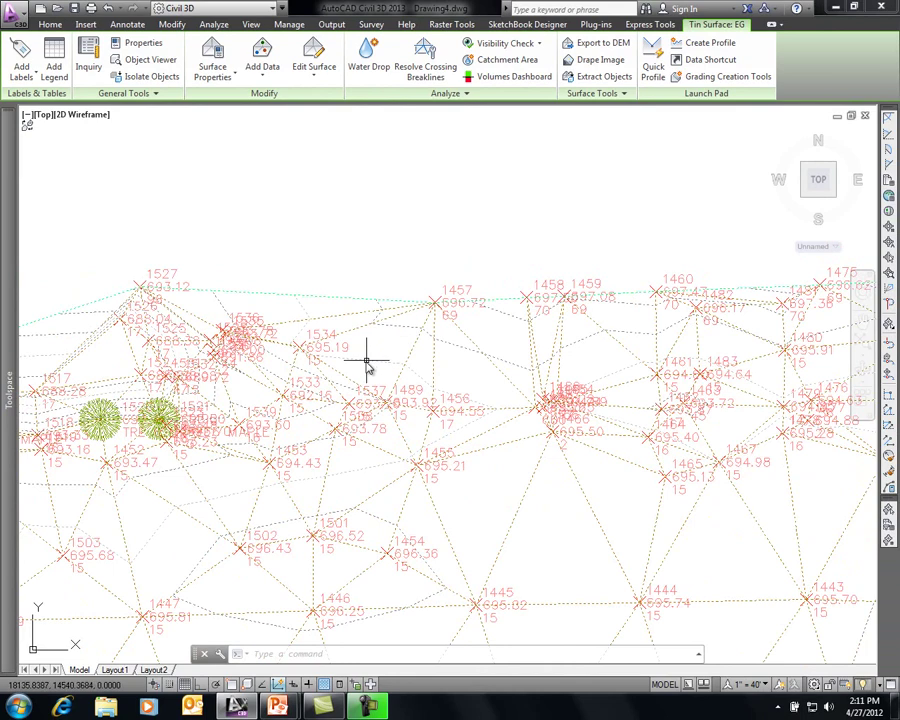
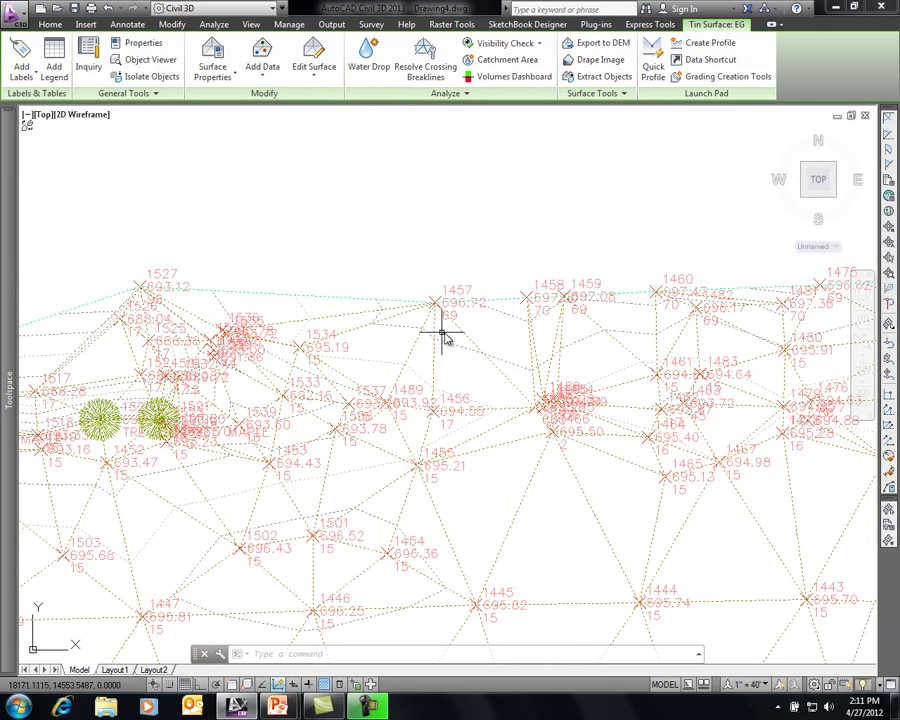
# - Clear the selection, pan the site into view and select the EG surface
pyautogui.press('Escape')
pyautogui.scroll(-5, 430, 340)
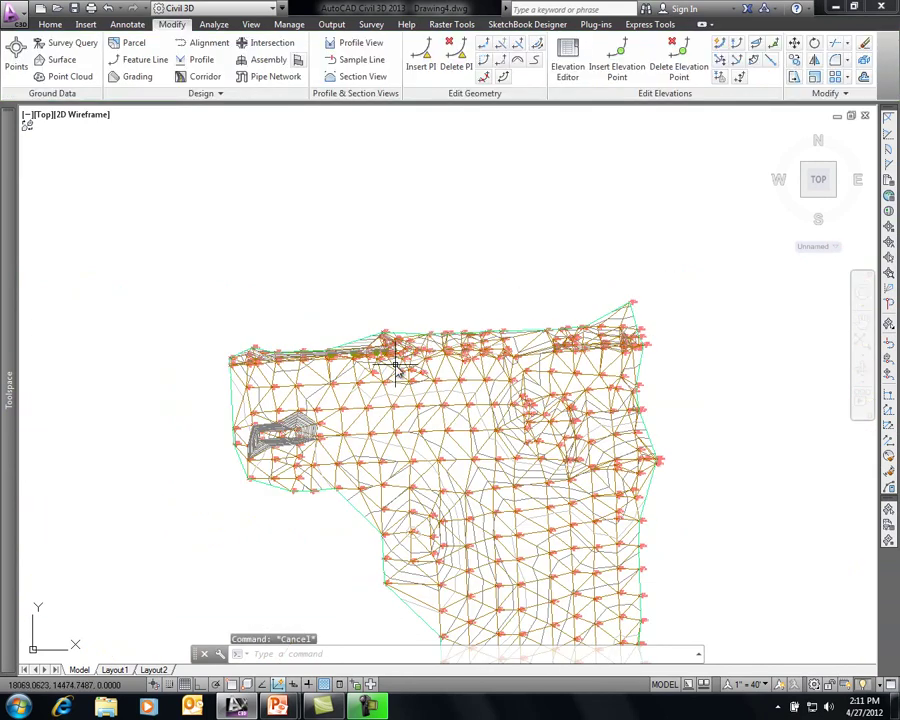
pyautogui.moveTo(397, 368); pyautogui.dragTo(362, 253, button='middle')
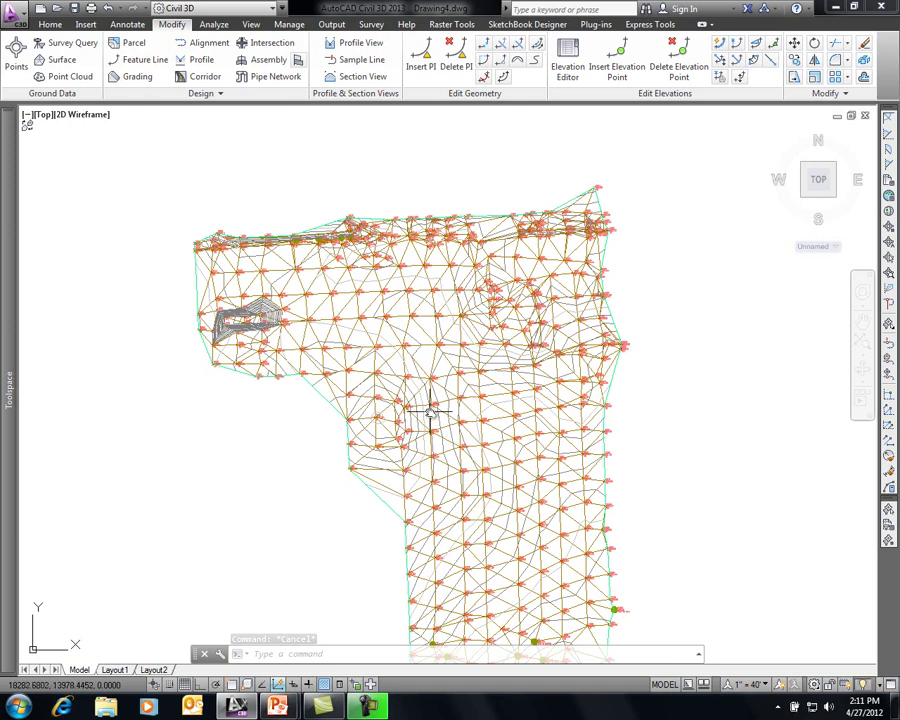
pyautogui.moveTo(435, 406)
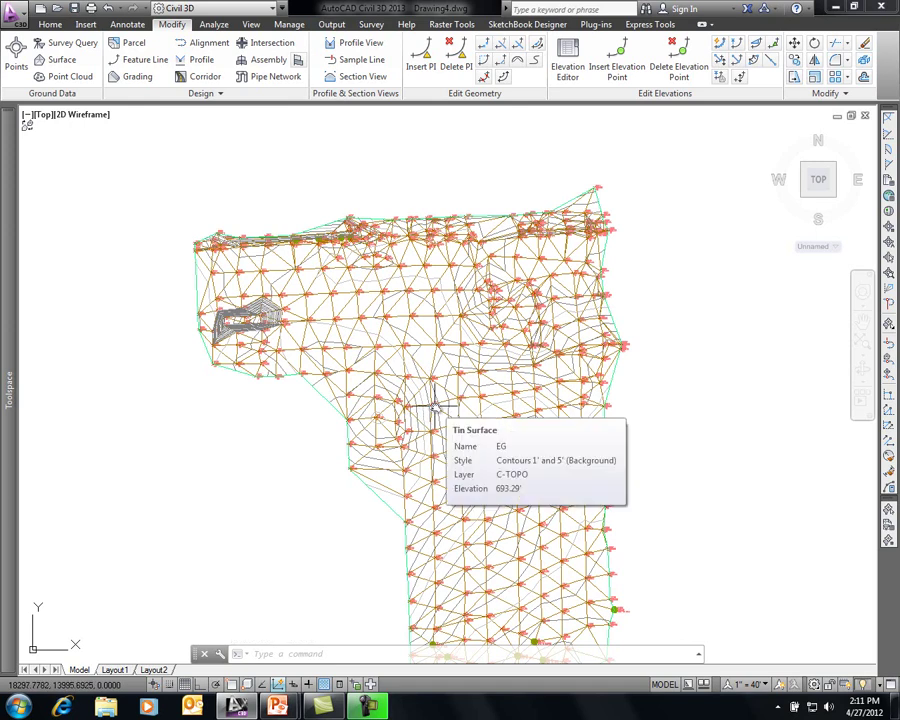
pyautogui.moveTo(433, 409); pyautogui.dragTo(403, 330, button='middle')
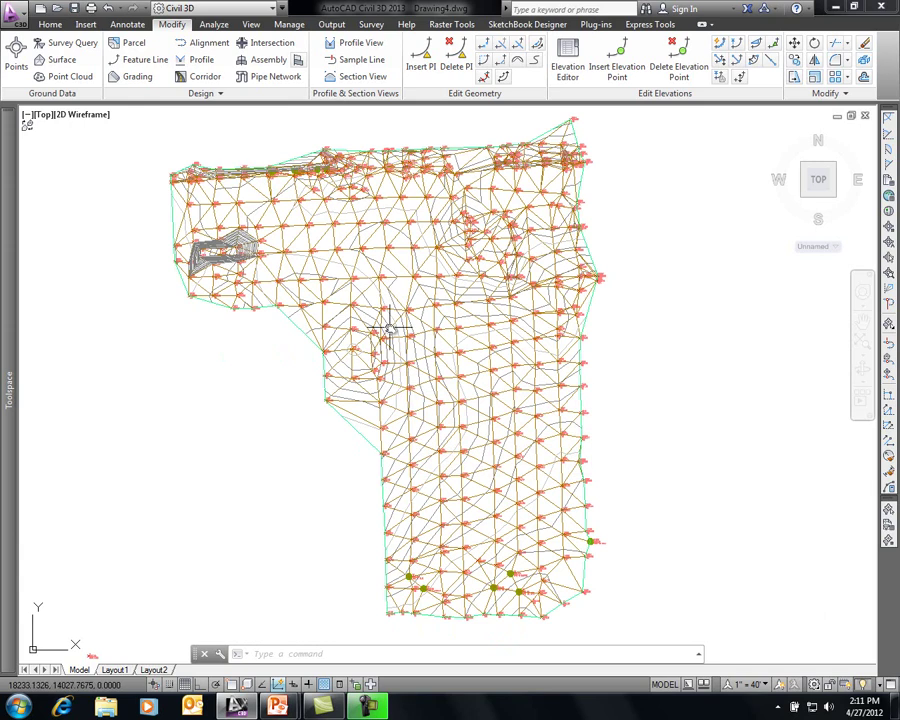
pyautogui.click(318, 208)
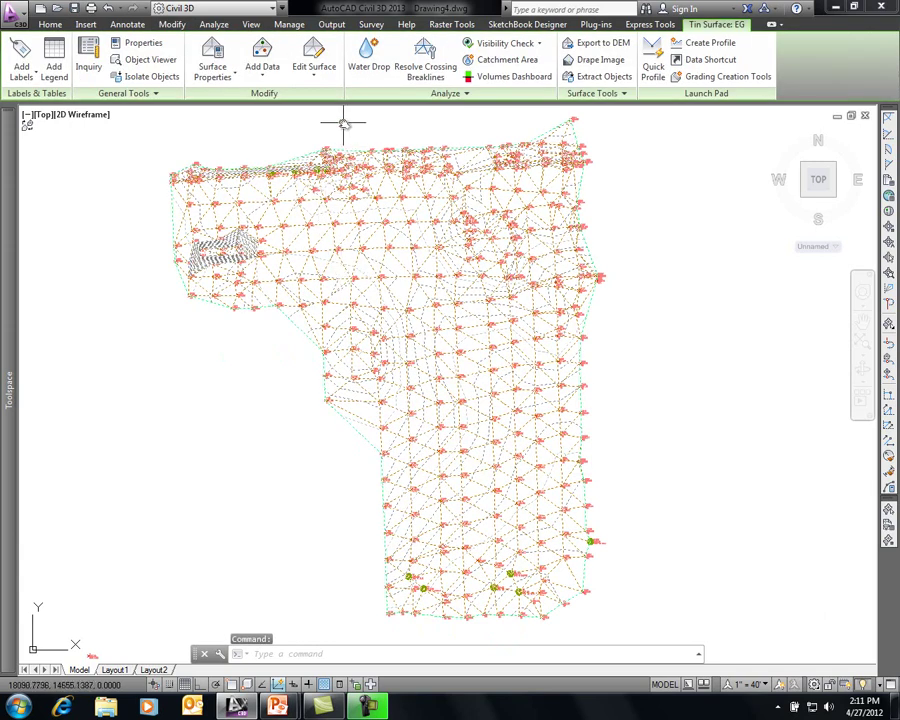
# - Turn off Triangles visibility in the EG surface style so only contours display
pyautogui.click(214, 74)
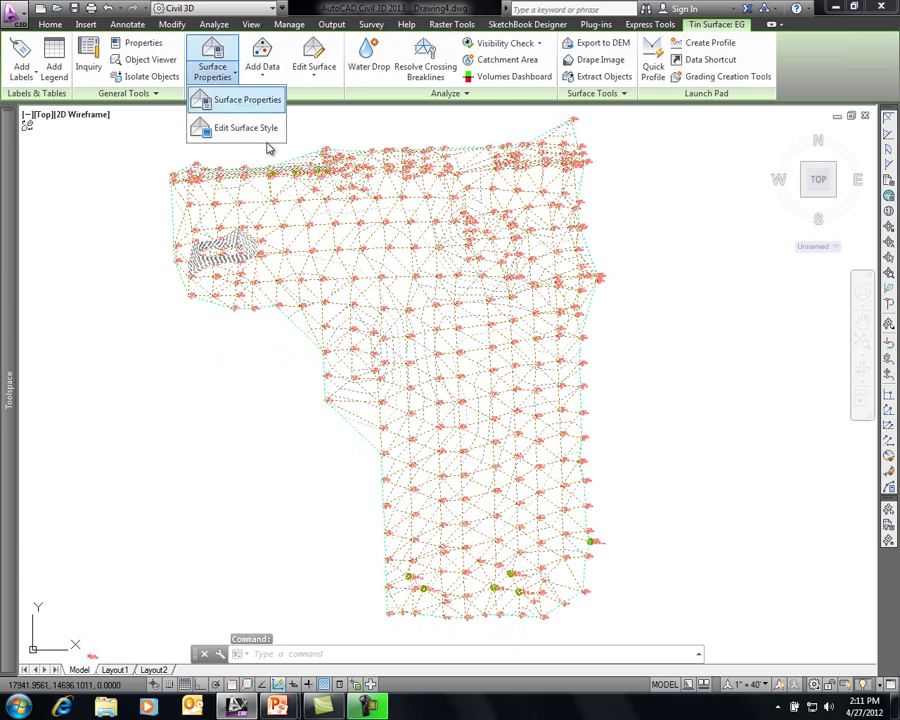
pyautogui.click(257, 133)
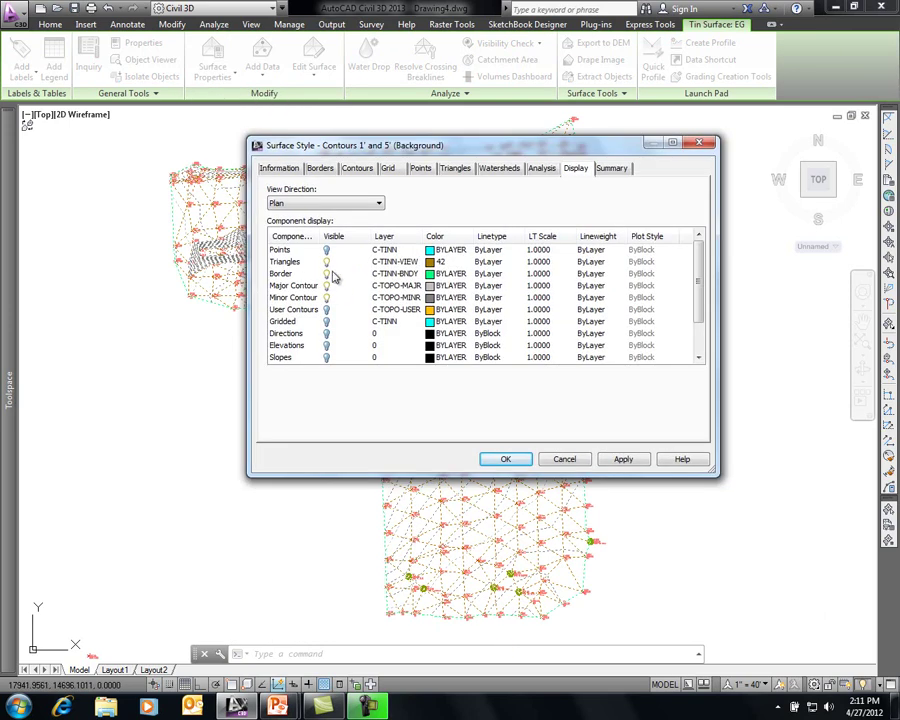
pyautogui.click(327, 262)
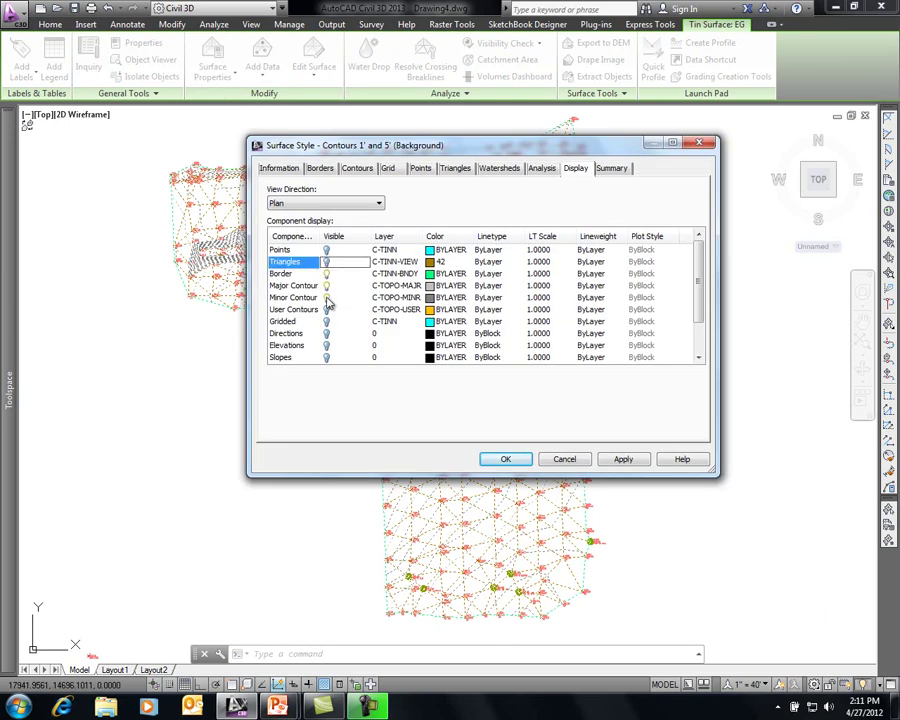
pyautogui.click(327, 274)
pyautogui.click(507, 458)
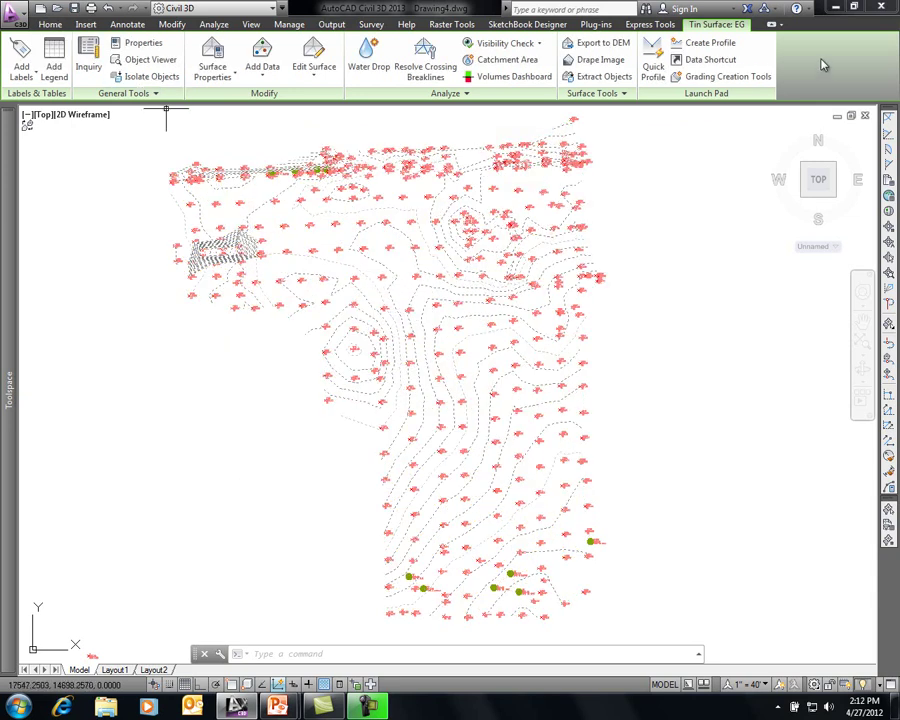
pyautogui.press('Escape')
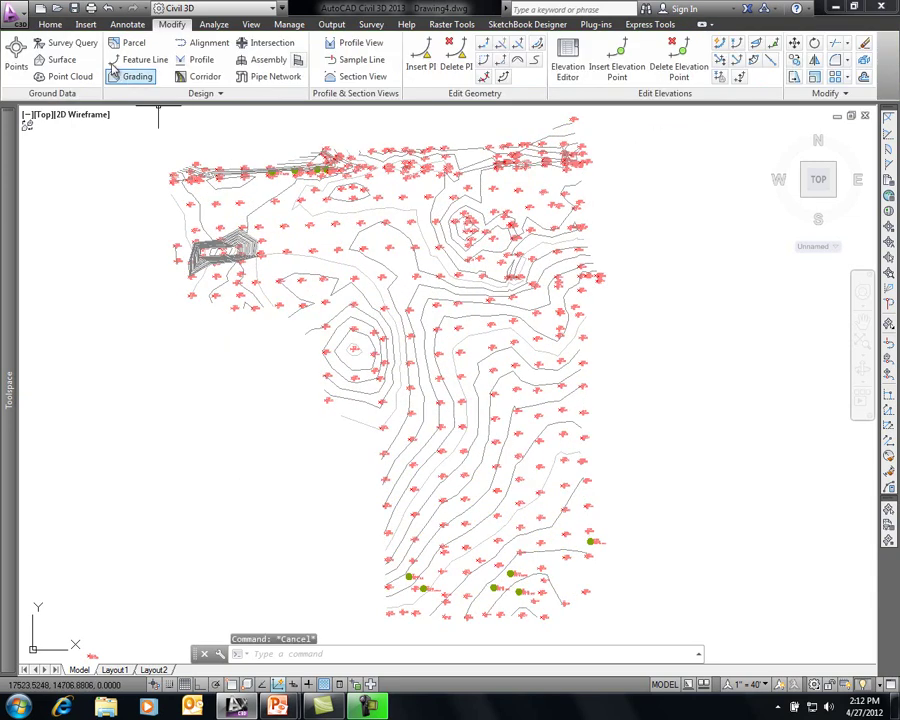
# - Freeze the V-NODE layer and regenerate the drawing with REGEN
pyautogui.click(52, 24)
pyautogui.click(834, 80)
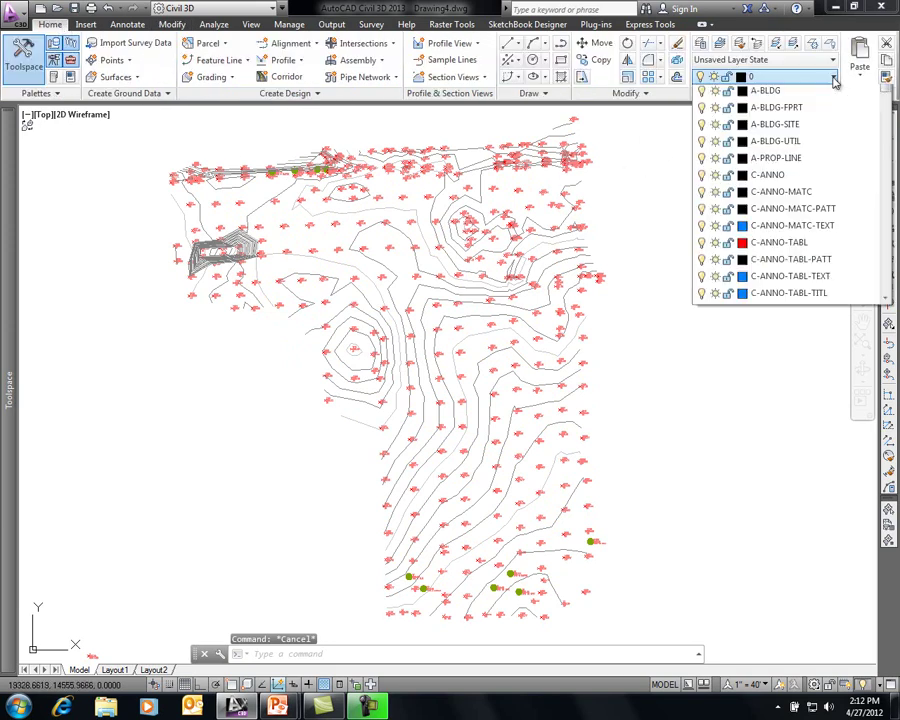
pyautogui.moveTo(889, 107); pyautogui.dragTo(880, 284)
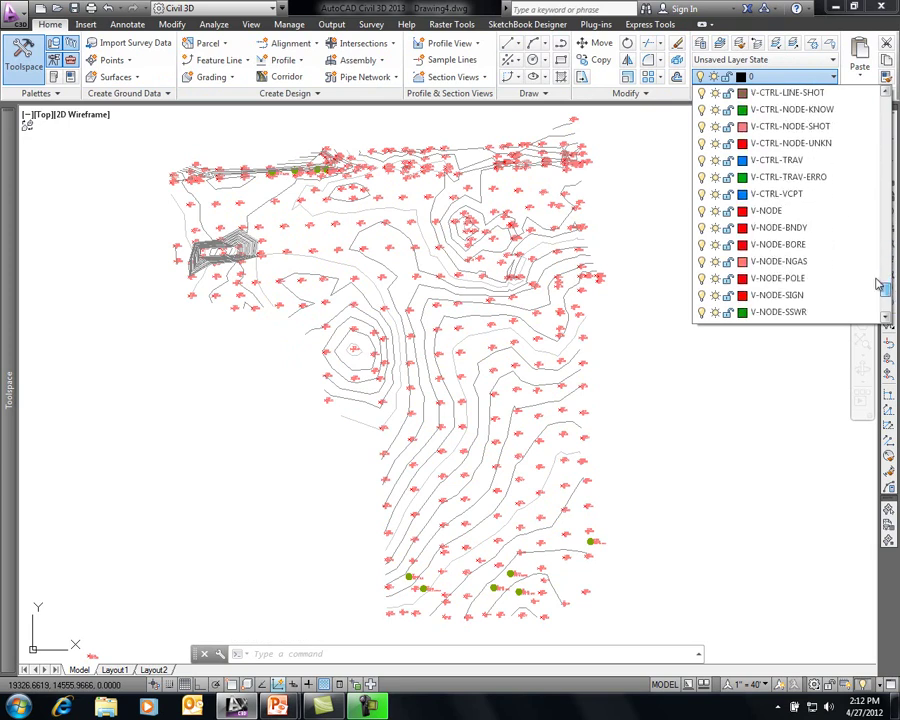
pyautogui.click(715, 212)
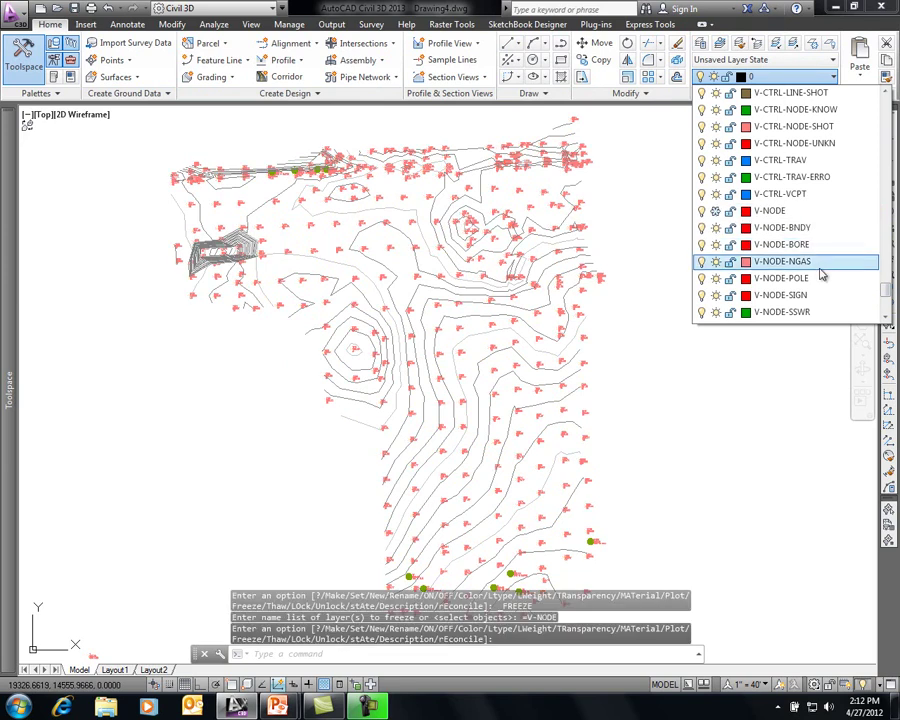
pyautogui.click(886, 318)
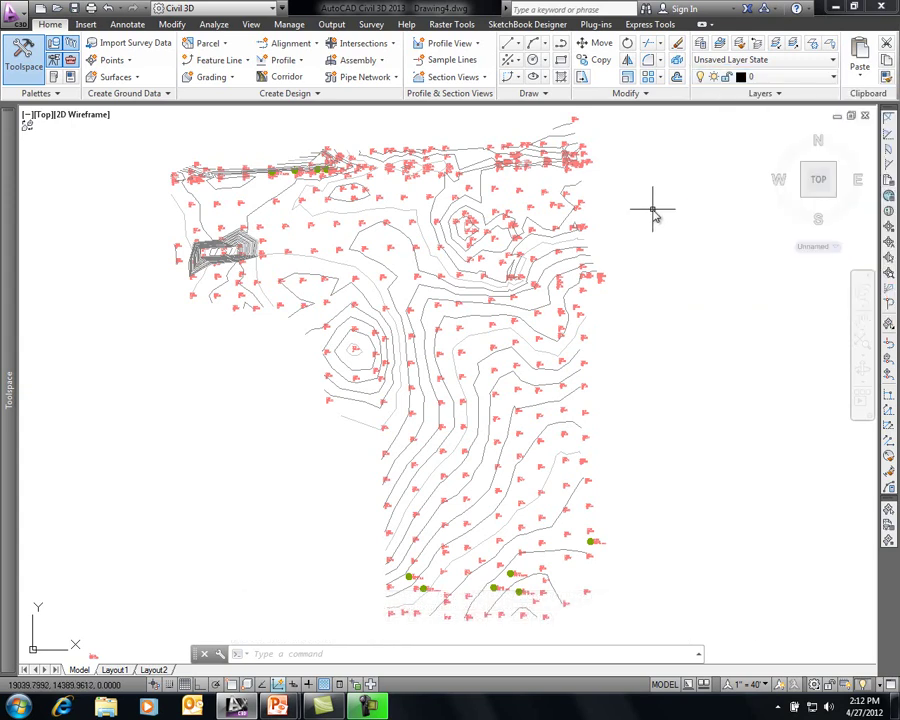
pyautogui.write('regen')
pyautogui.press('Return')
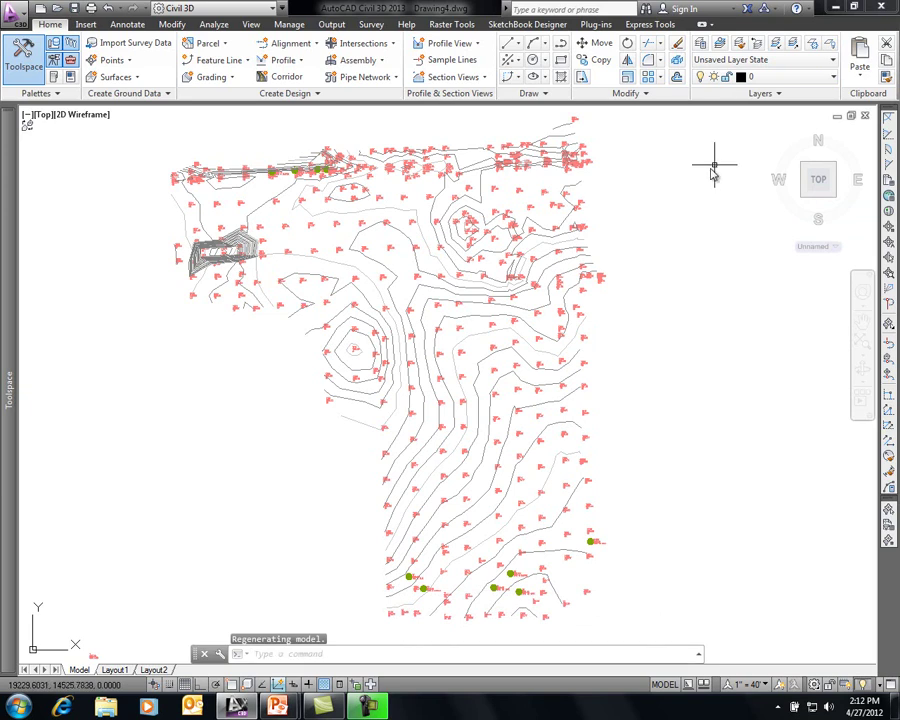
# - Freeze the V-NODE-TEXT layer to hide the point labels
pyautogui.click(820, 80)
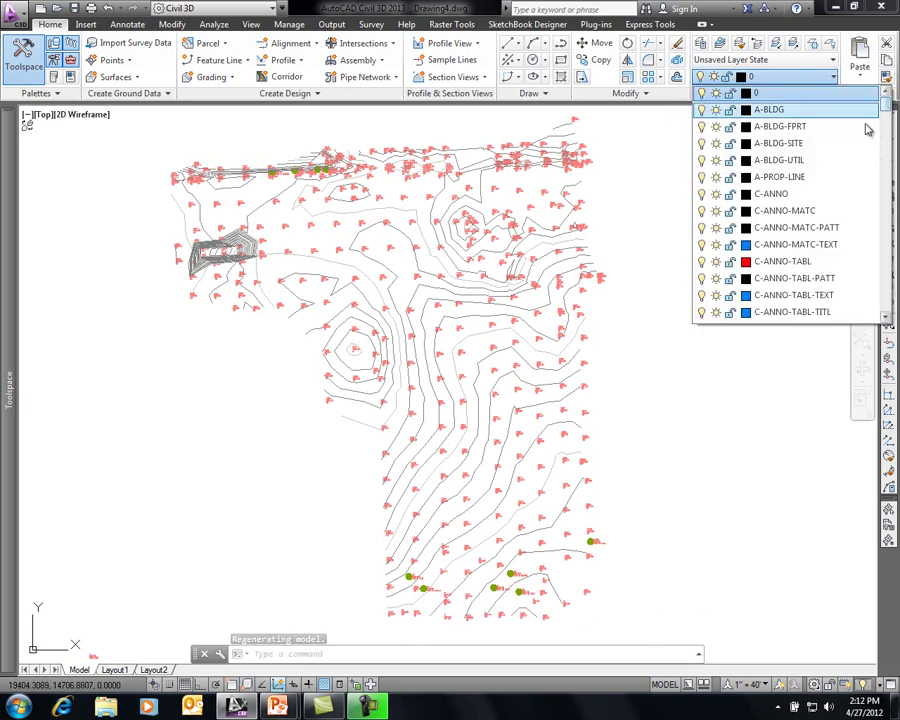
pyautogui.scroll(-10, 810, 177)
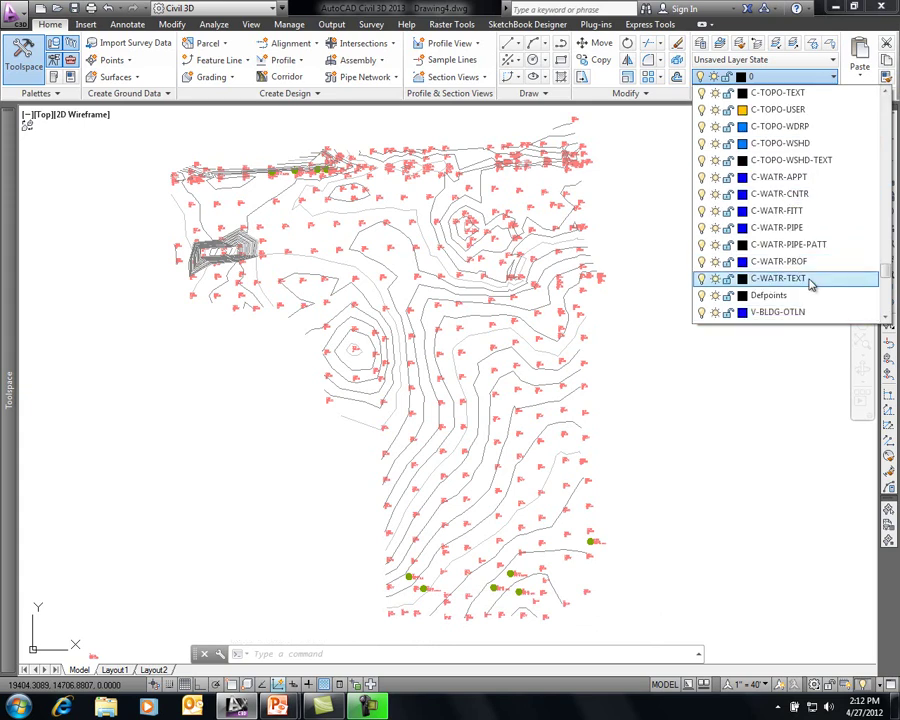
pyautogui.click(885, 318)
pyautogui.click(885, 318)
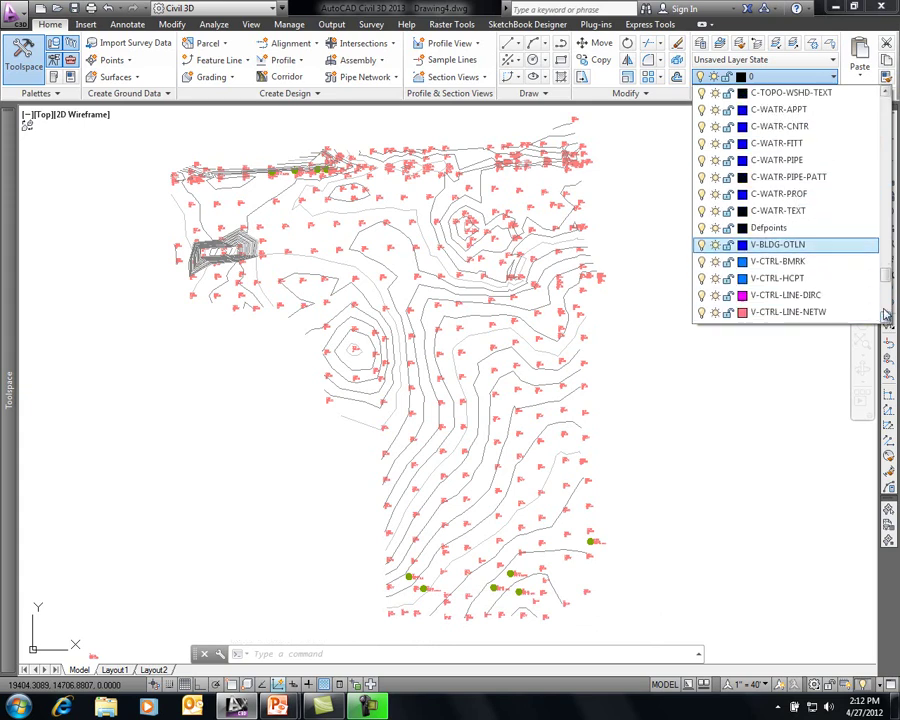
pyautogui.click(886, 313)
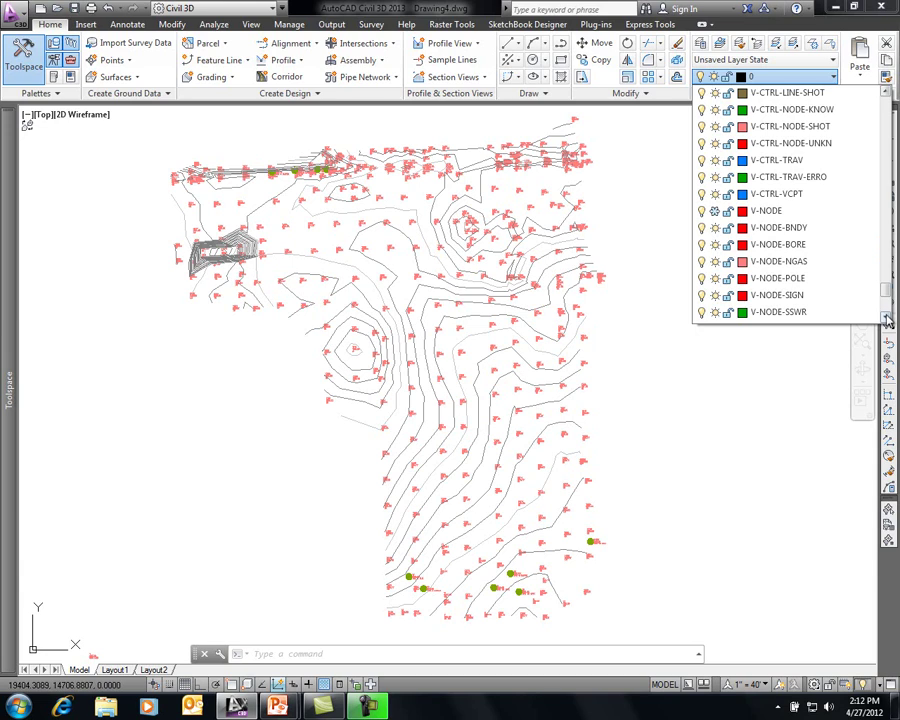
pyautogui.click(886, 318)
pyautogui.click(886, 318)
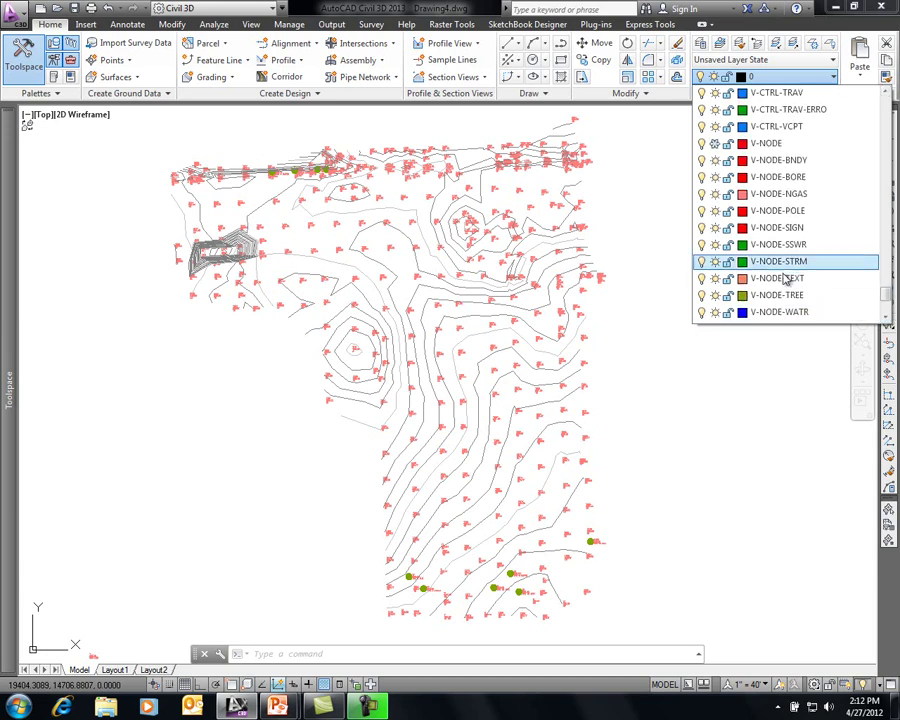
pyautogui.click(715, 279)
pyautogui.click(698, 404)
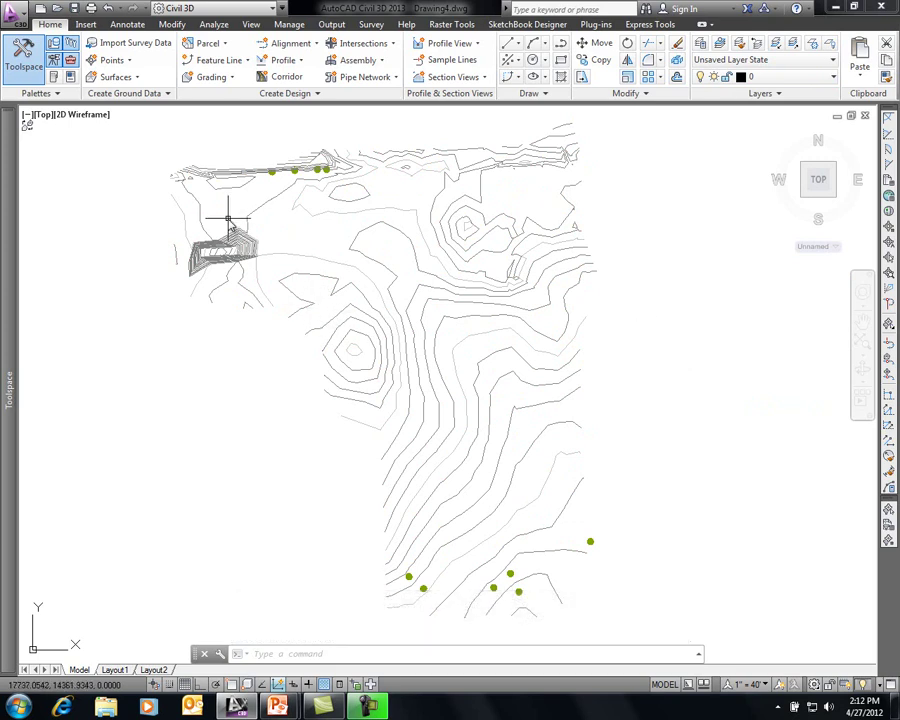
# - Create the Main Street alignment using the Major Minor H+V Geometry Points label set
pyautogui.moveTo(228, 218)
pyautogui.click(318, 45)
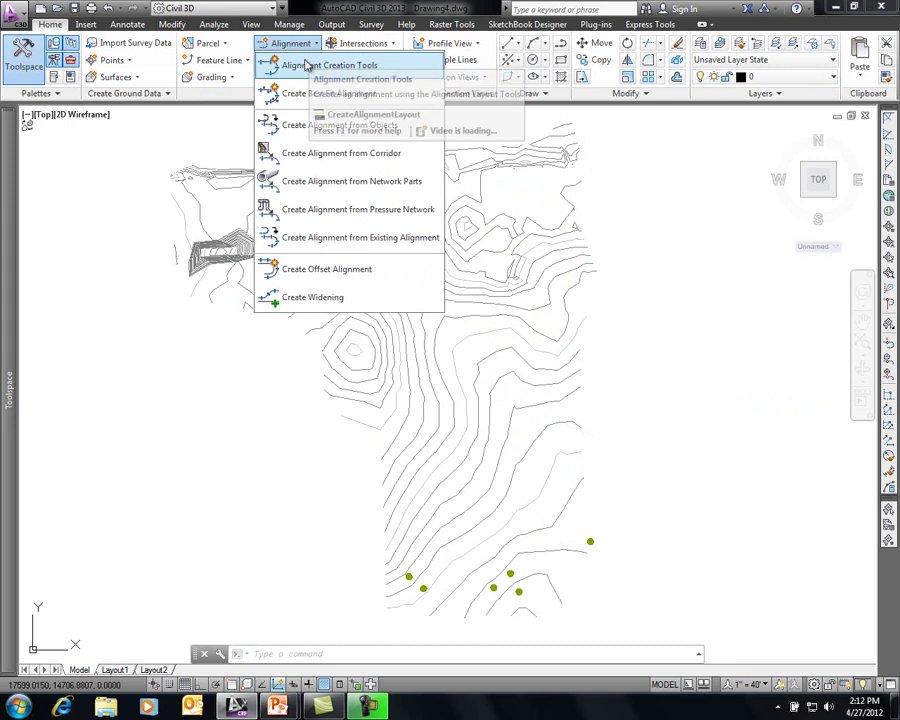
pyautogui.click(307, 65)
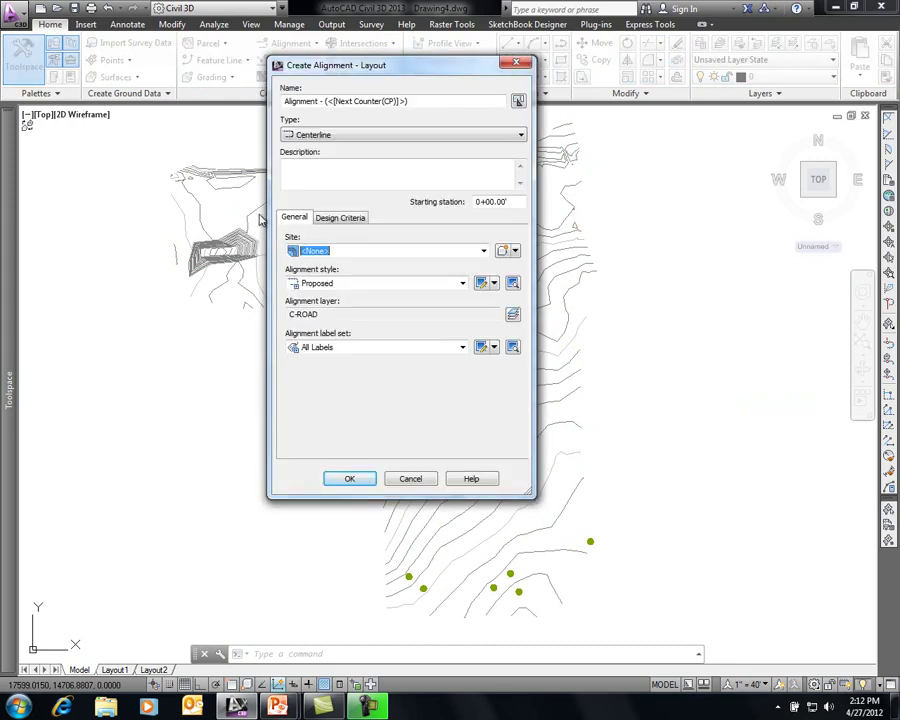
pyautogui.click(461, 348)
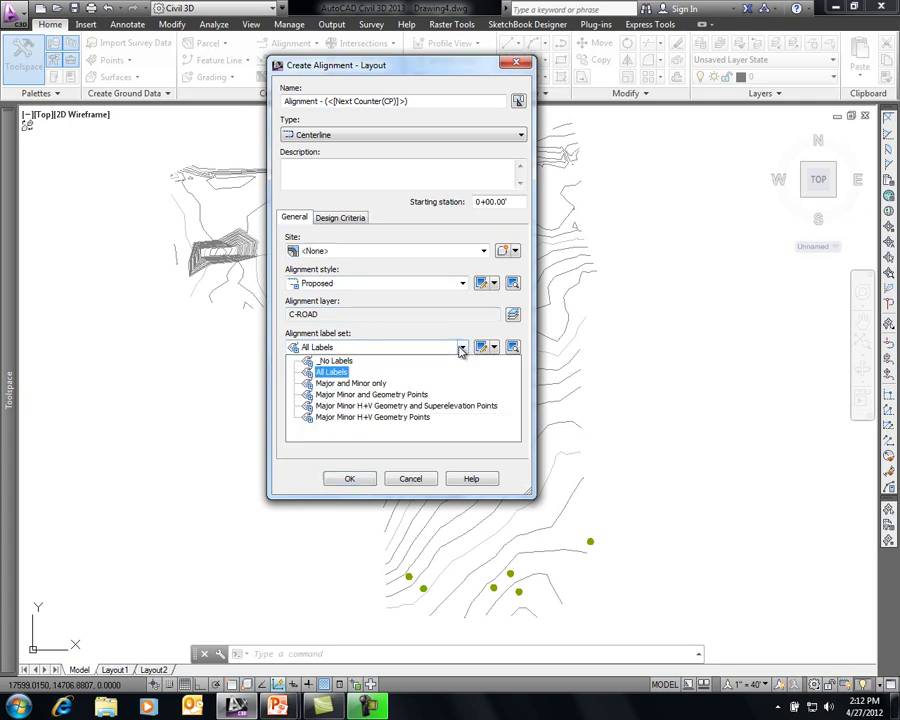
pyautogui.click(358, 417)
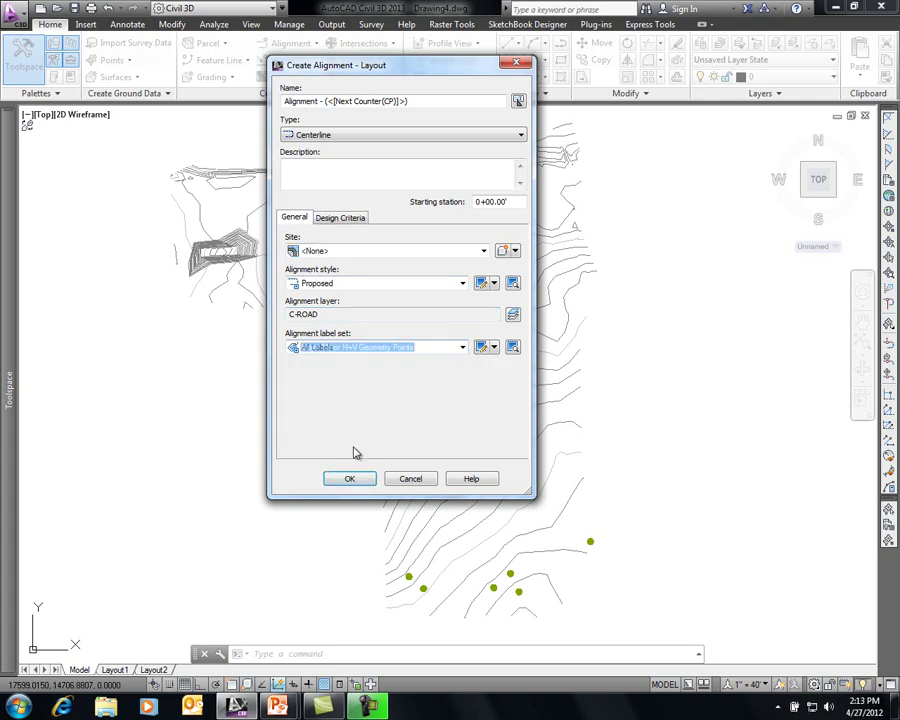
pyautogui.click(417, 101)
pyautogui.moveTo(417, 104); pyautogui.dragTo(282, 97)
pyautogui.press('BackSpace')
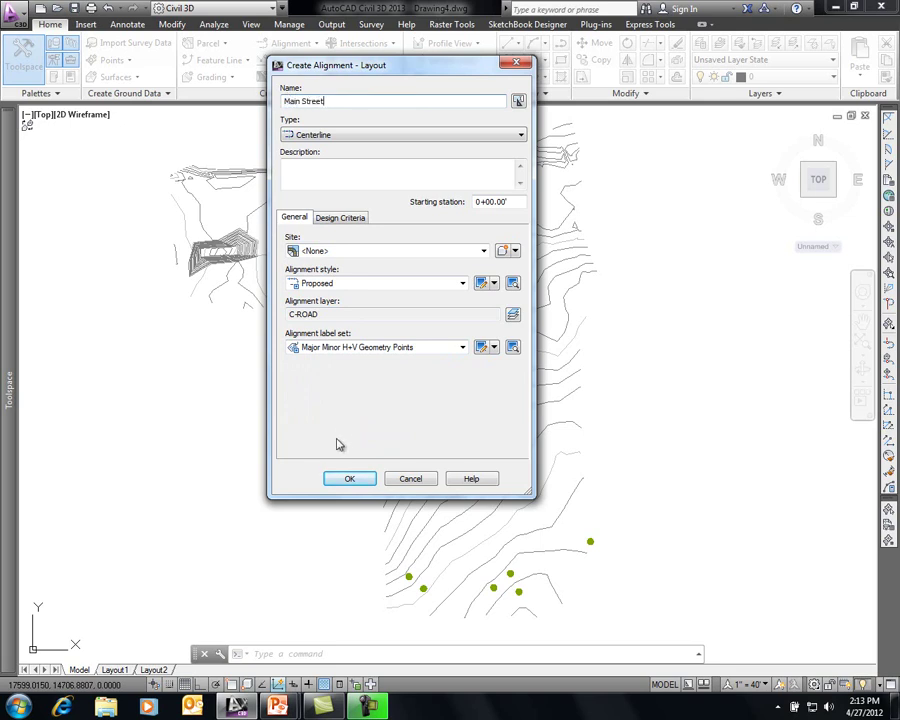
pyautogui.click(343, 218)
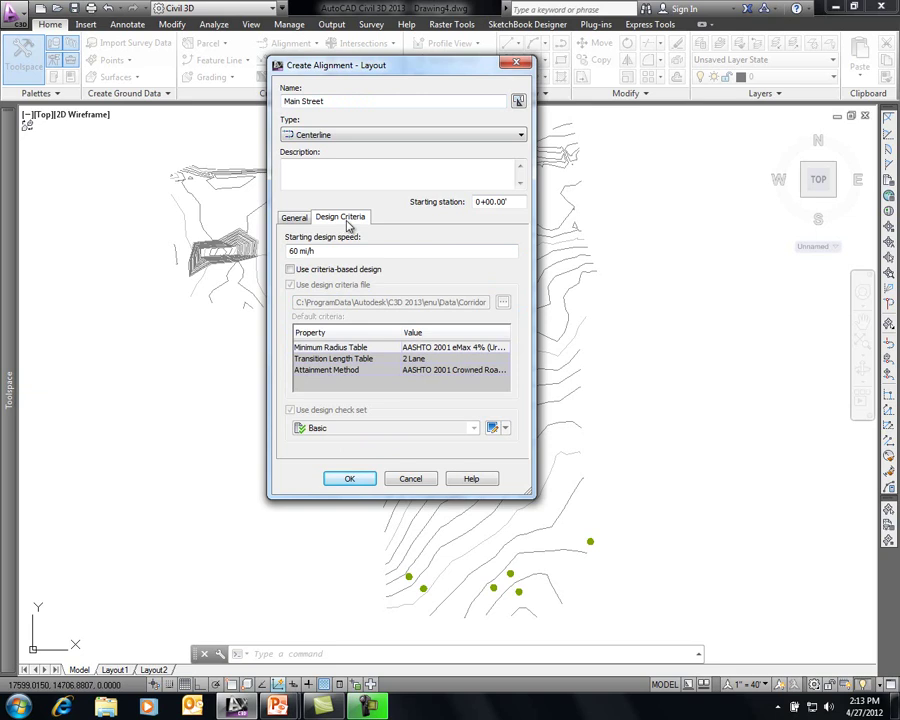
pyautogui.click(310, 229)
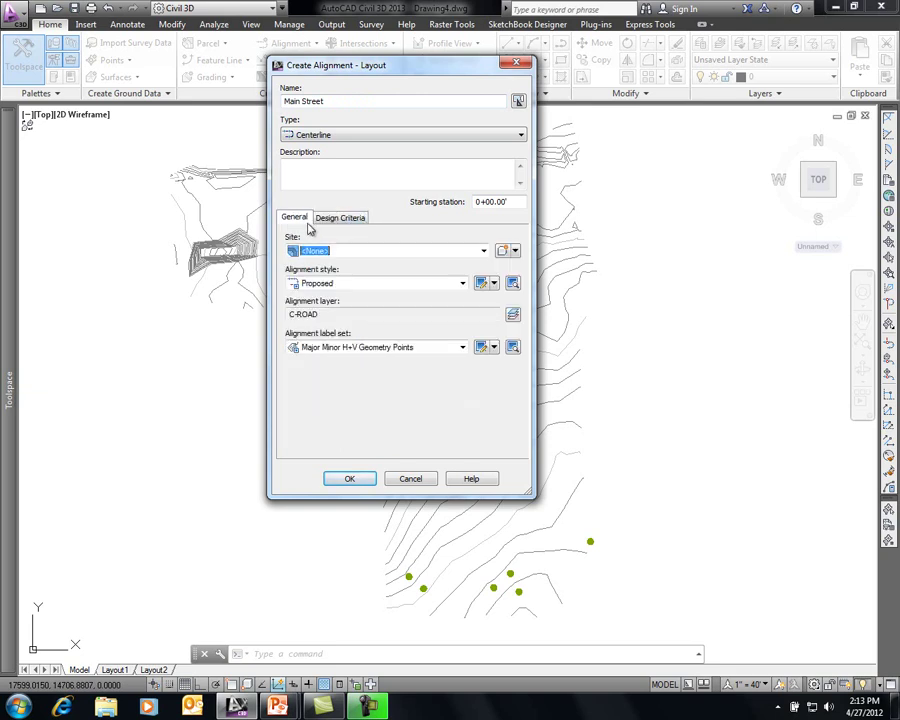
pyautogui.click(354, 479)
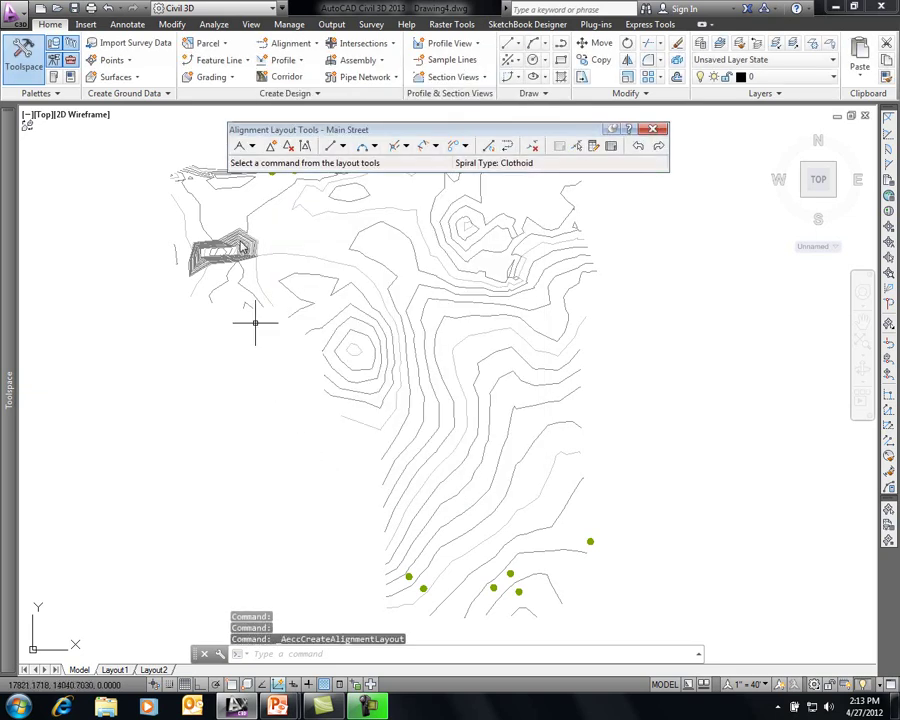
# - Confirm the curve settings with the default 300 curve radius
pyautogui.click(253, 147)
pyautogui.click(258, 192)
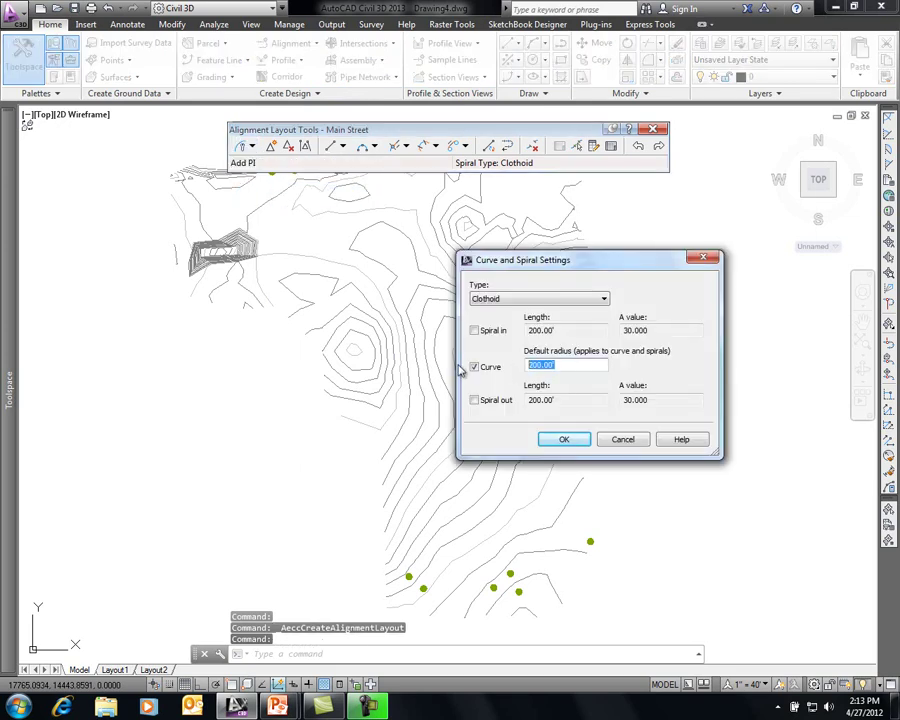
pyautogui.click(564, 439)
# - Draw tangents with curves through five points from the northwest to the southeast
pyautogui.click(254, 147)
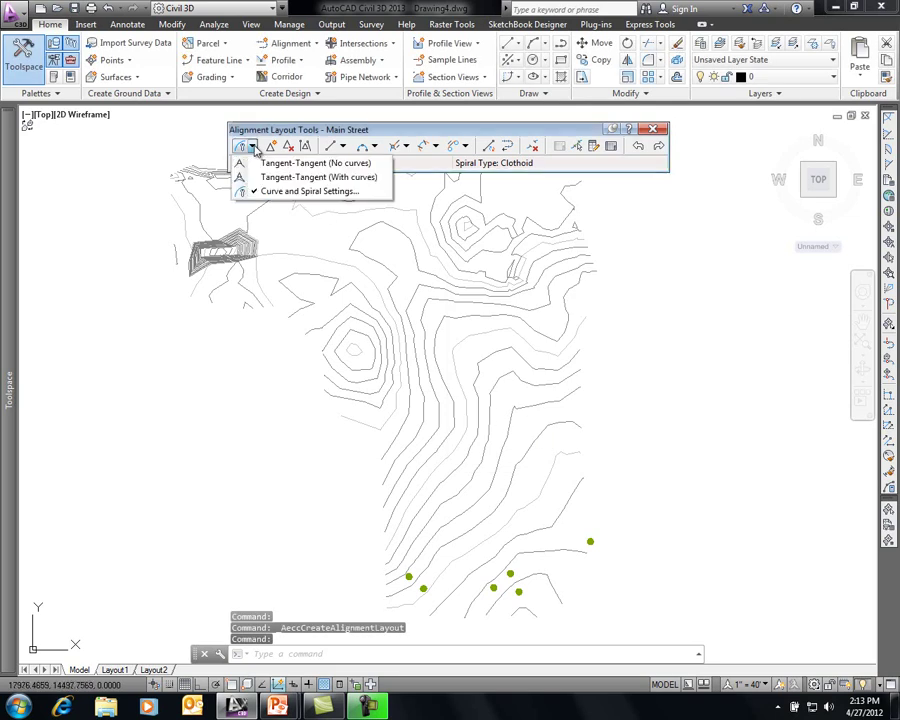
pyautogui.click(268, 177)
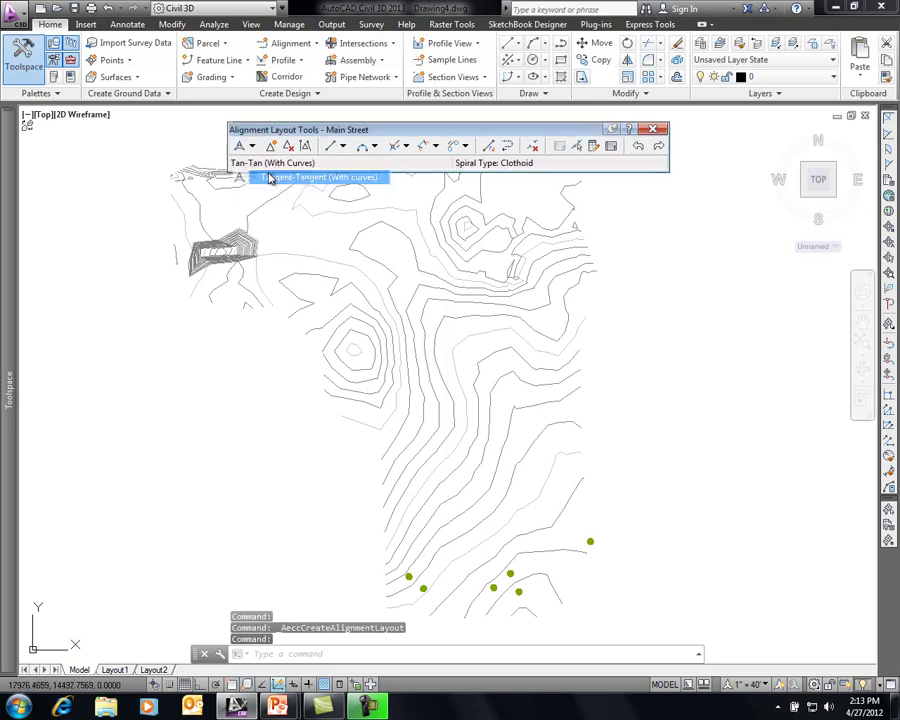
pyautogui.click(217, 214)
pyautogui.click(370, 246)
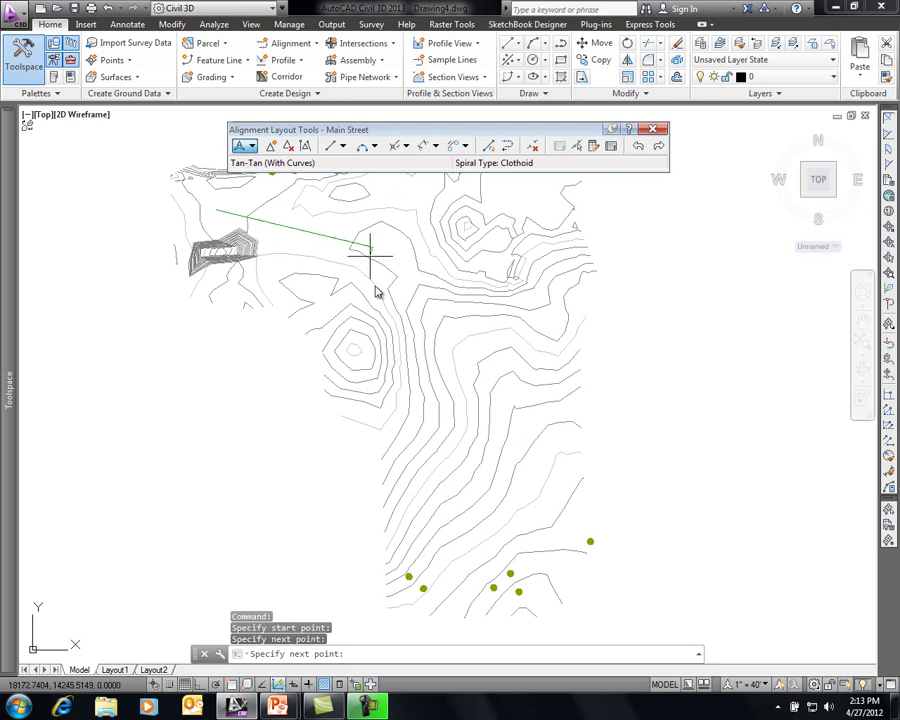
pyautogui.click(438, 421)
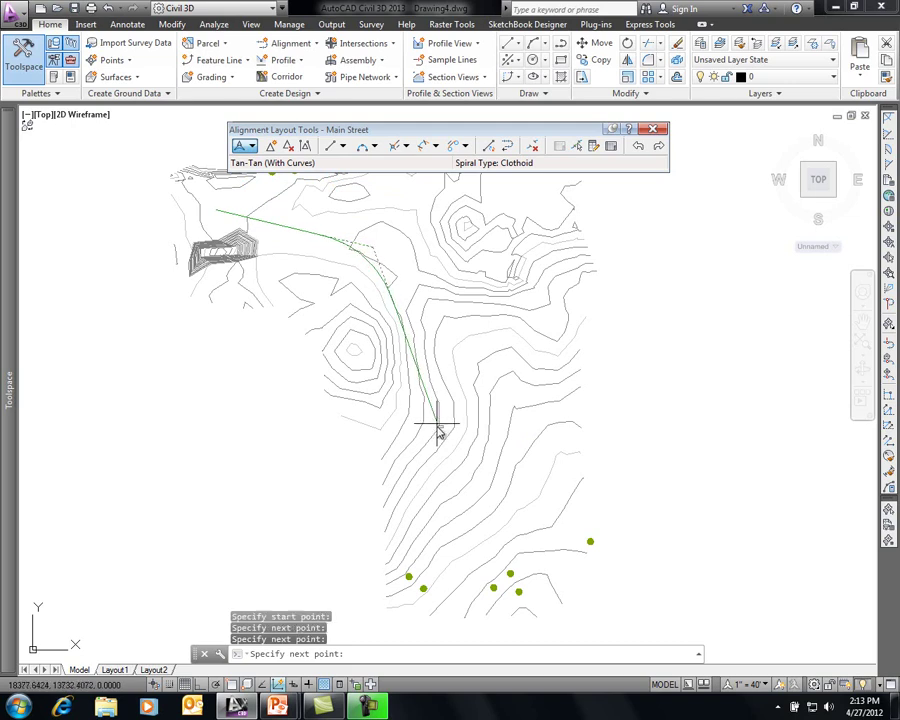
pyautogui.click(446, 553)
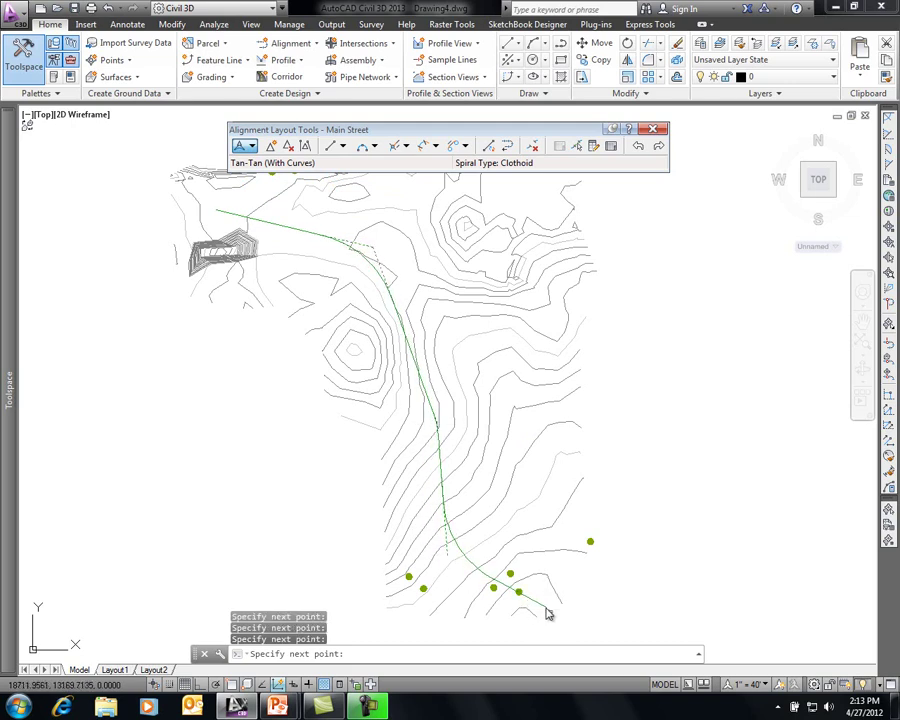
pyautogui.click(548, 597)
pyautogui.press('Return')
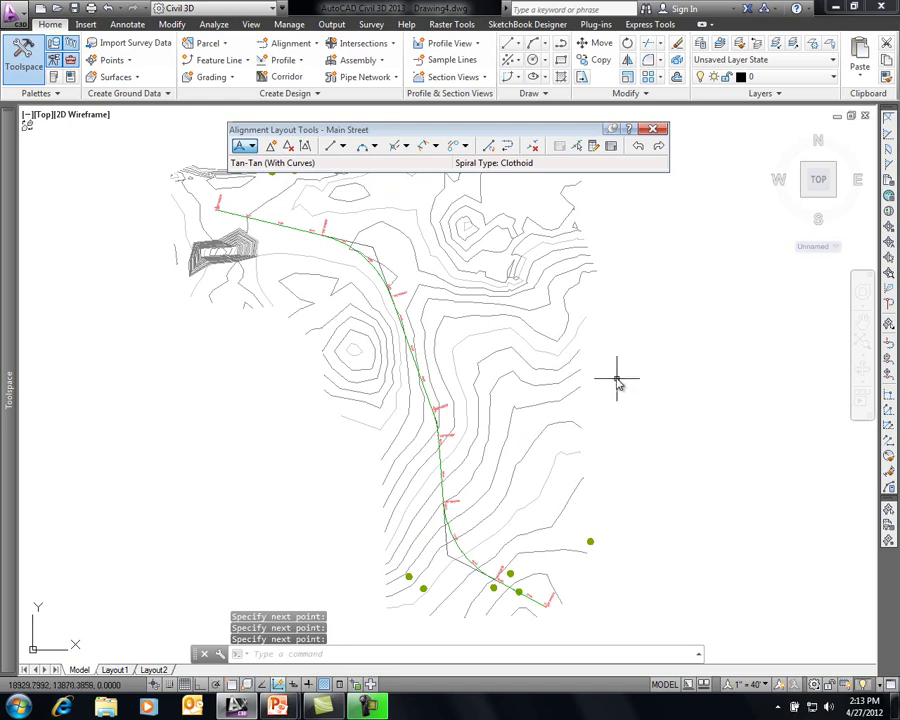
pyautogui.click(656, 132)
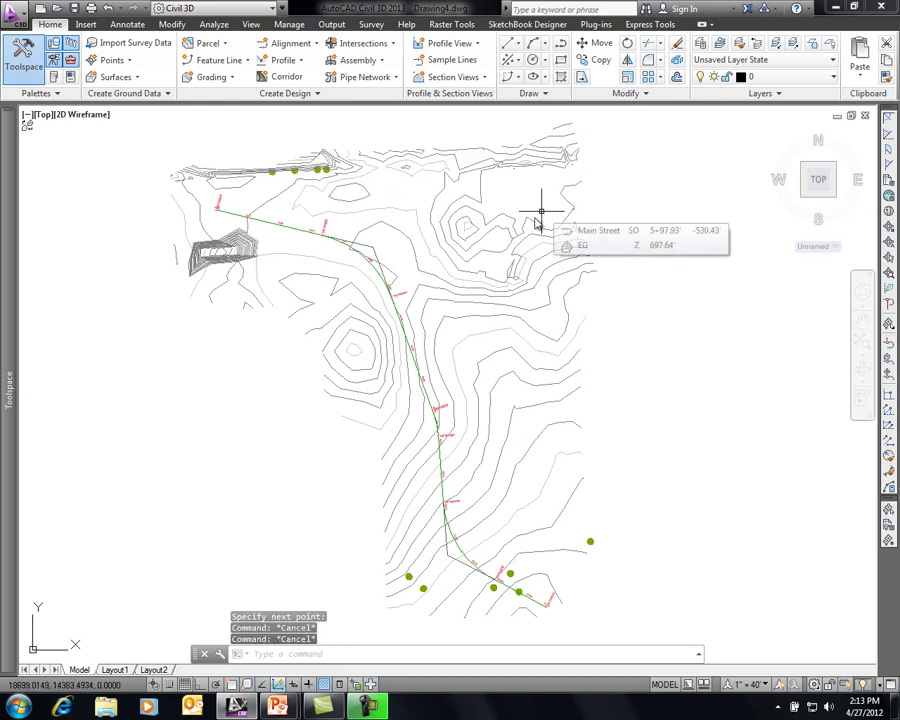
pyautogui.moveTo(538, 228); pyautogui.dragTo(410, 183, button='middle')
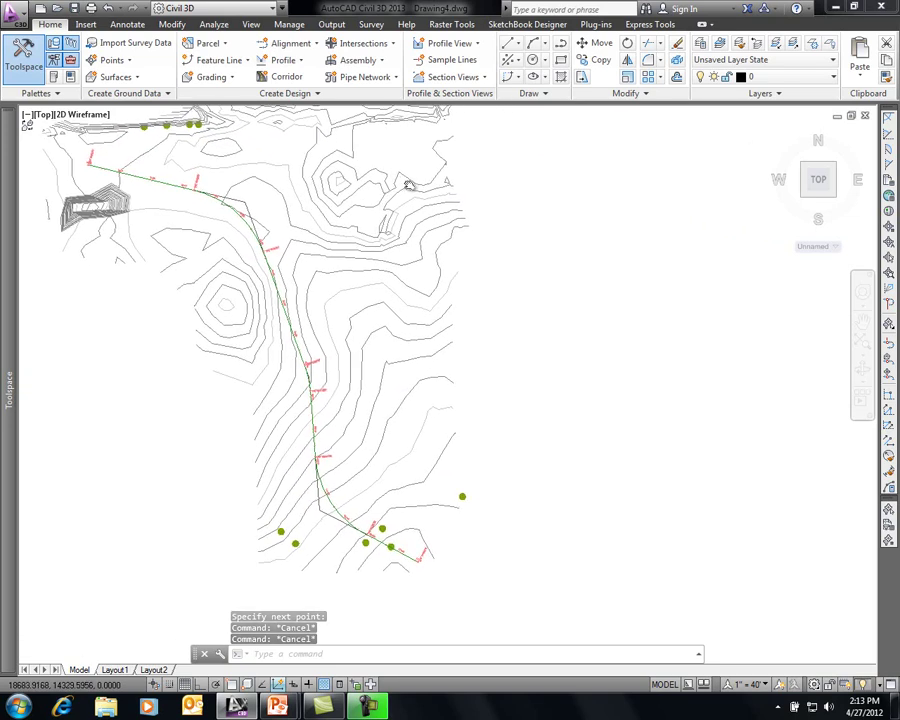
# - Sample the EG surface profile along Main Street from 0+00.00' to 17+60.79'
pyautogui.click(240, 200)
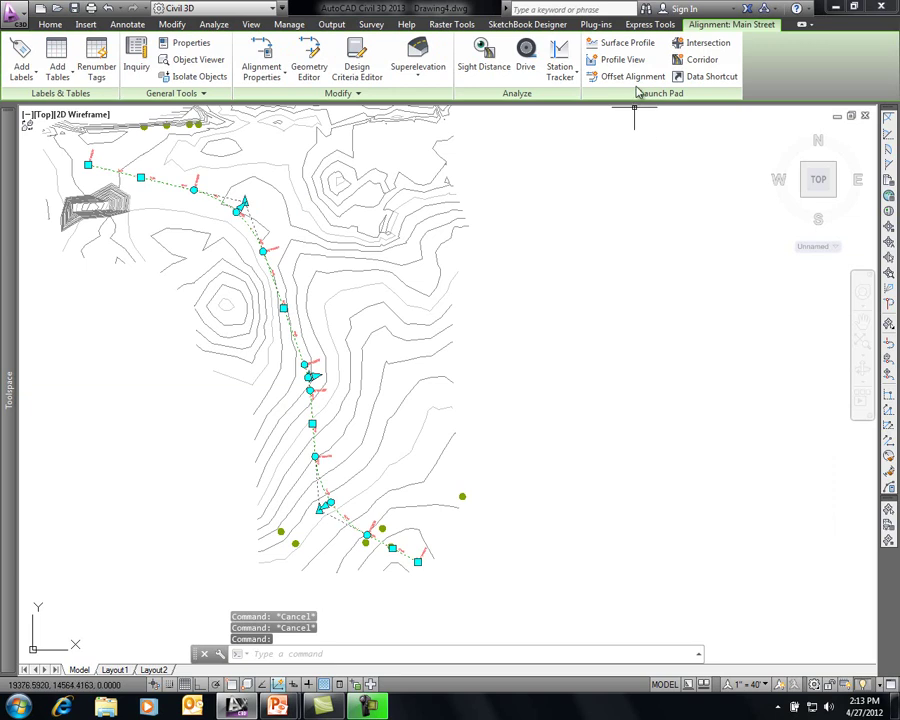
pyautogui.click(648, 44)
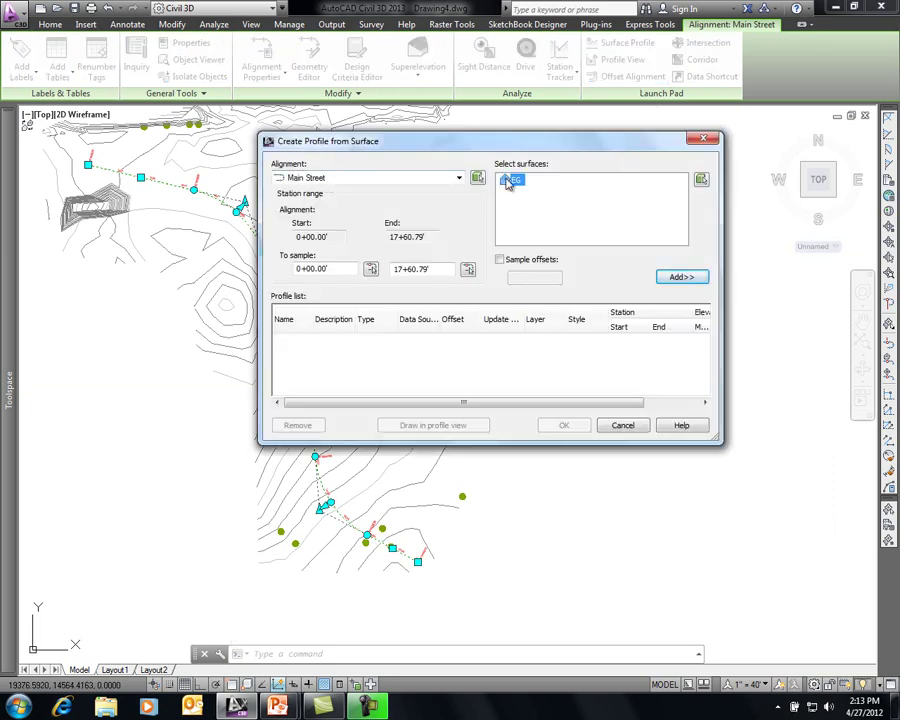
pyautogui.click(676, 279)
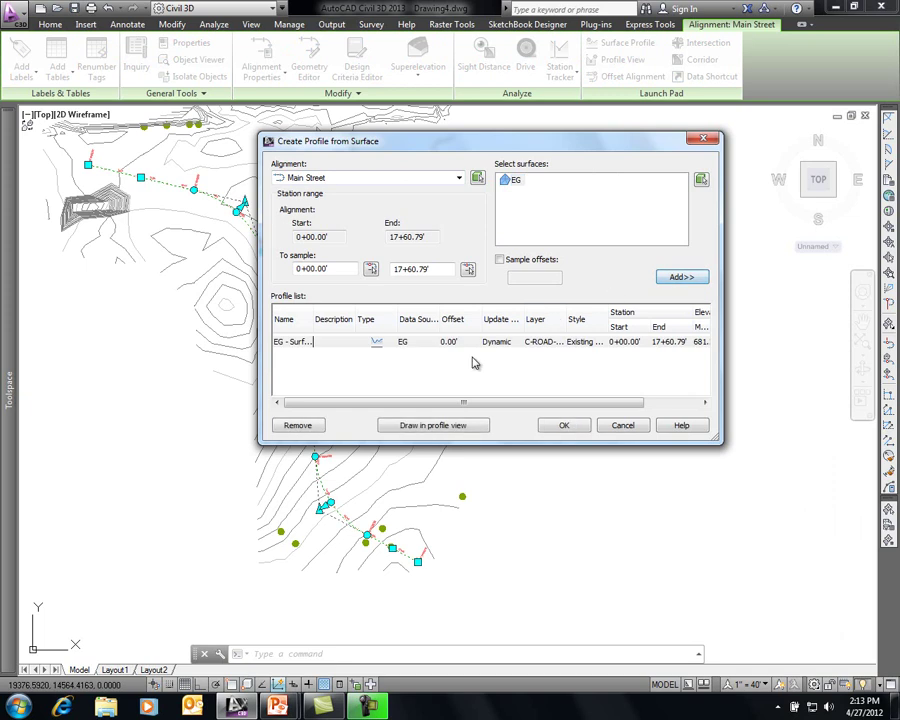
pyautogui.click(469, 430)
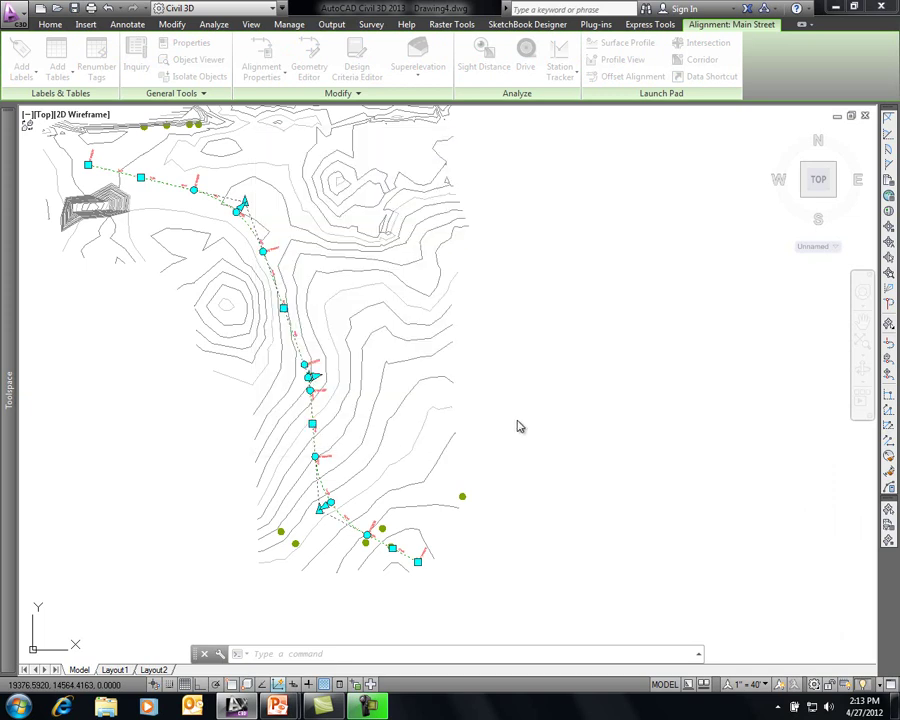
# - Place a Full Grid profile view of Main Street to the right of the plan
pyautogui.click(396, 223)
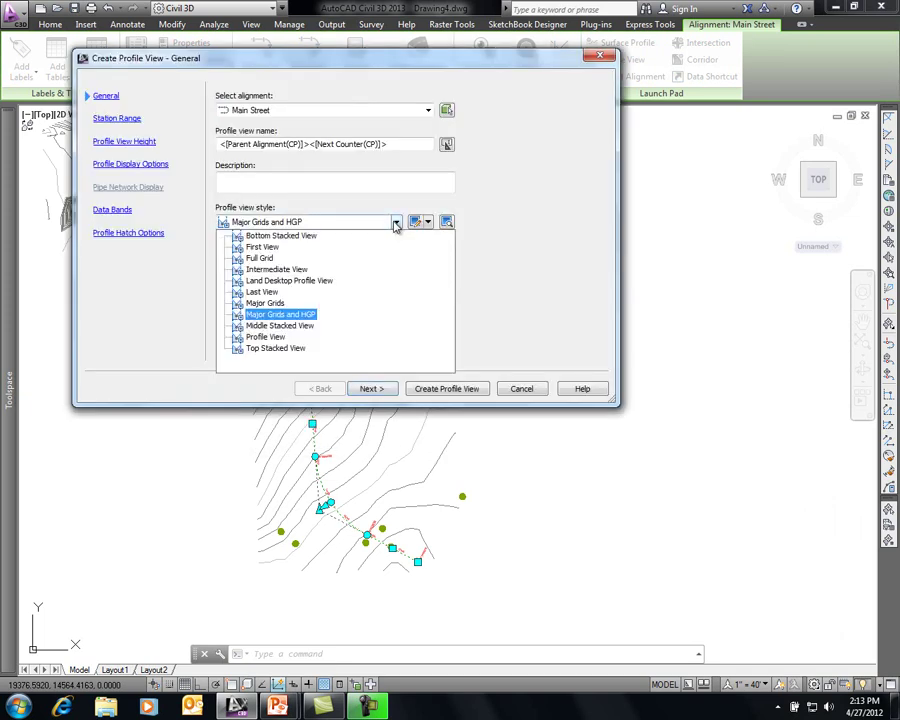
pyautogui.click(318, 258)
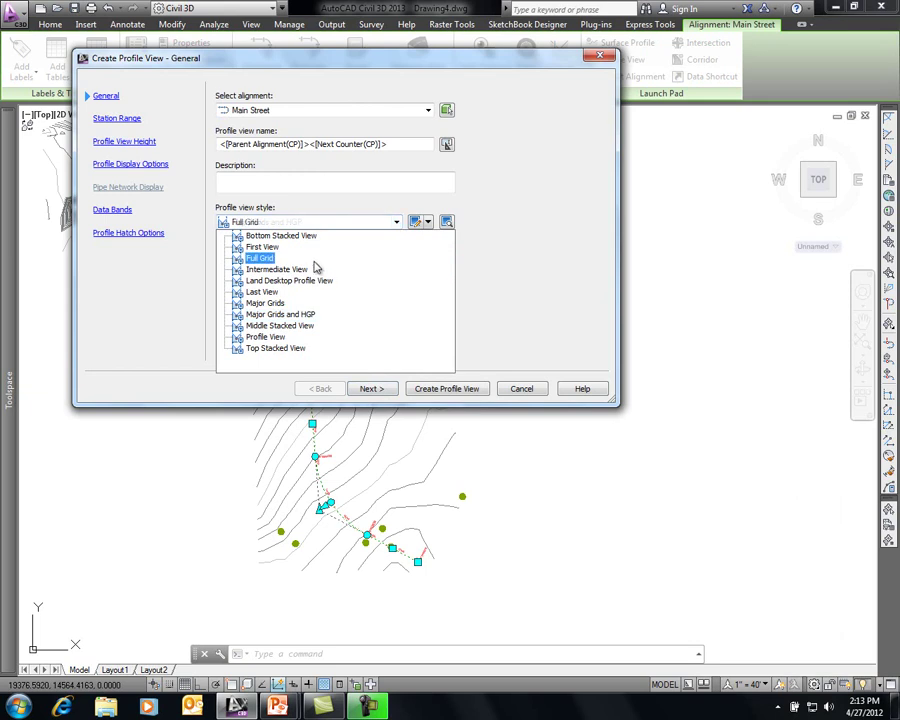
pyautogui.click(261, 259)
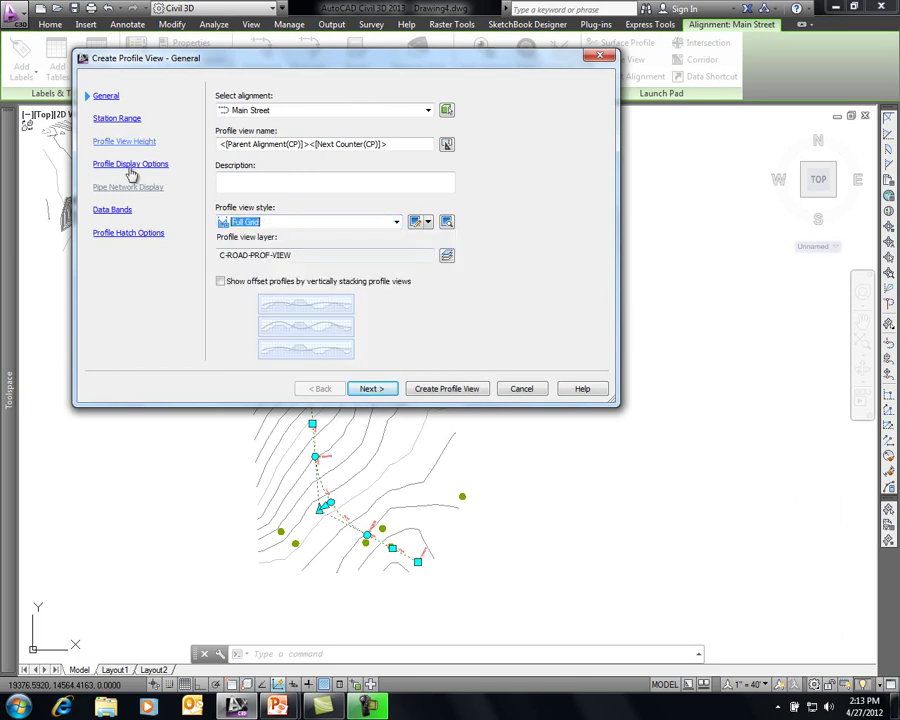
pyautogui.click(446, 389)
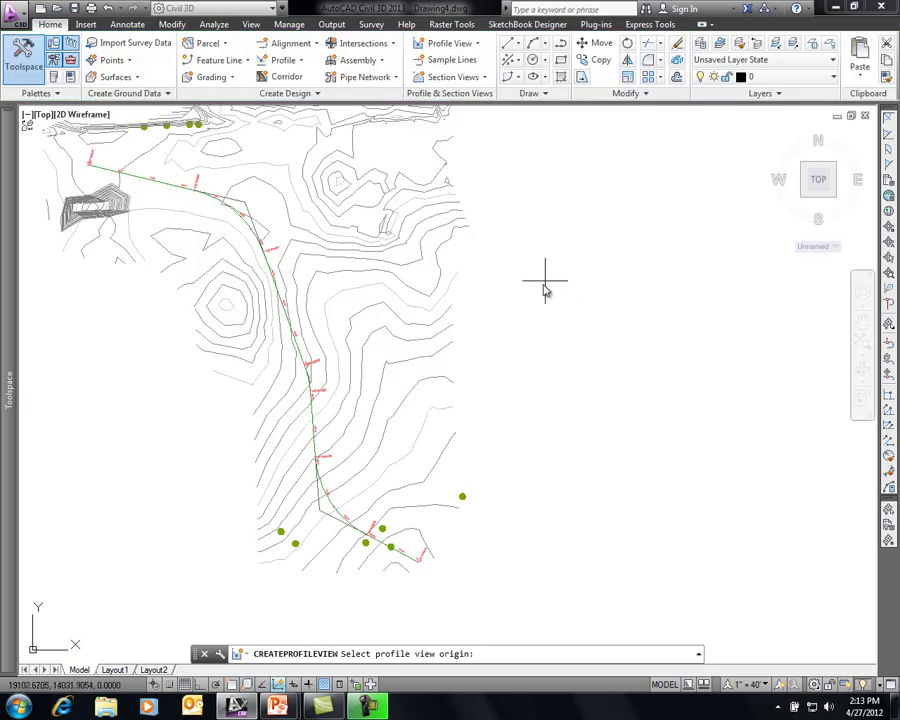
pyautogui.moveTo(540, 286); pyautogui.dragTo(513, 367, button='middle')
pyautogui.click(489, 316)
pyautogui.scroll(-2, 603, 368)
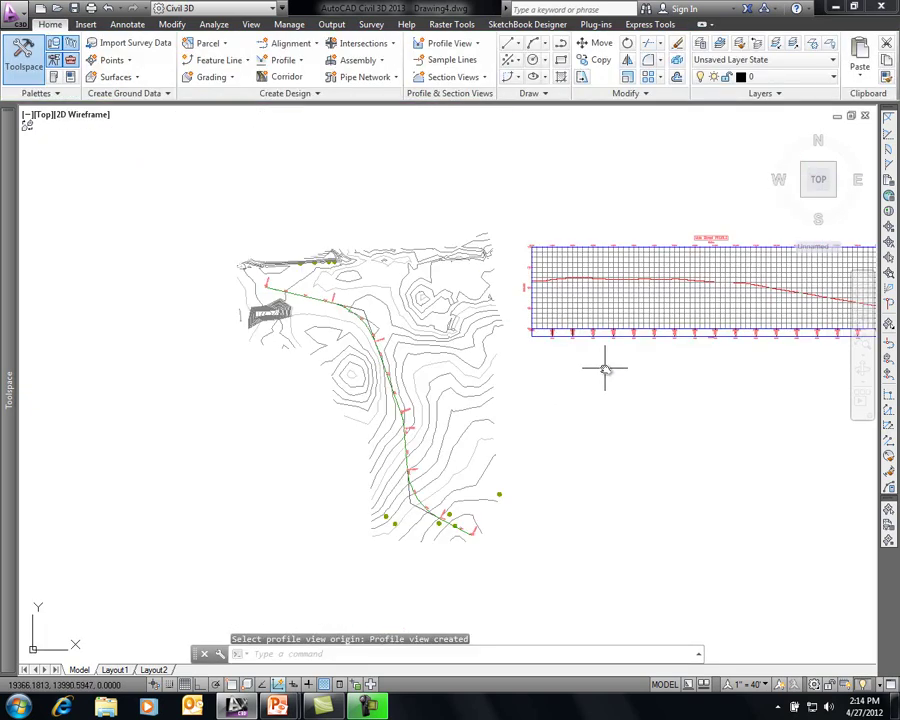
pyautogui.moveTo(632, 372)
pyautogui.mouseDown(button='middle')
pyautogui.moveTo(476, 334)
pyautogui.moveTo(466, 342)
pyautogui.mouseUp(button='middle')
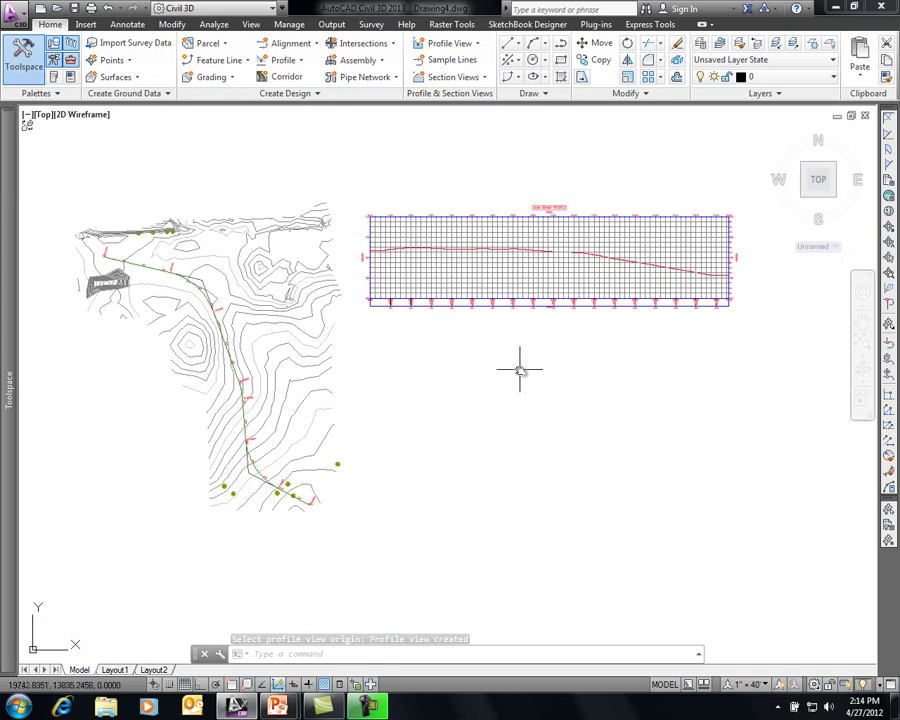
pyautogui.scroll(5, 366, 255)
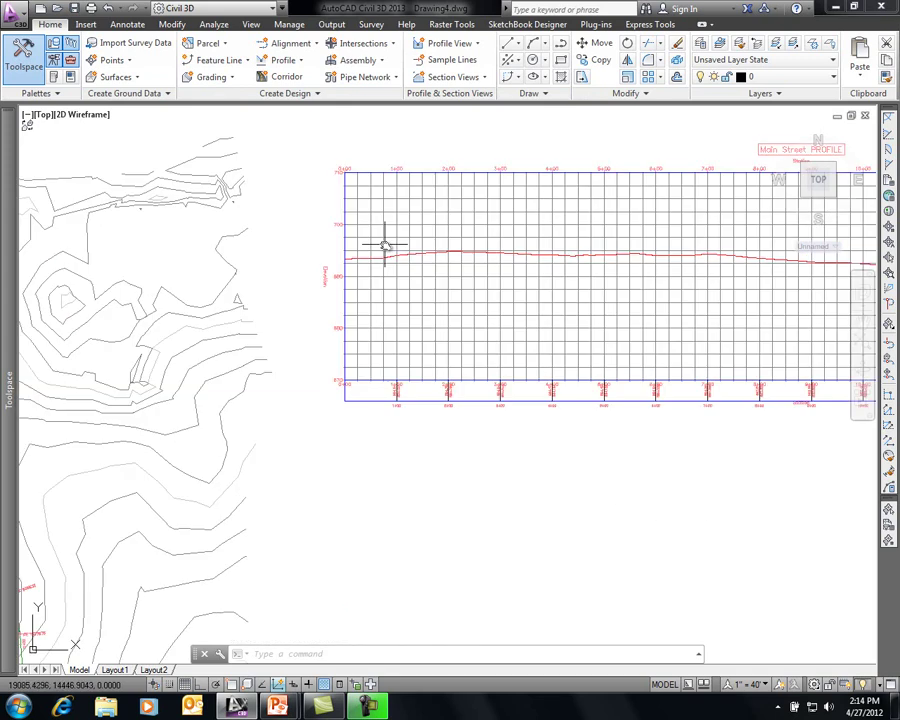
pyautogui.scroll(2, 385, 245)
# - Create a new design profile named Proposed in the Main Street profile view
pyautogui.click(401, 226)
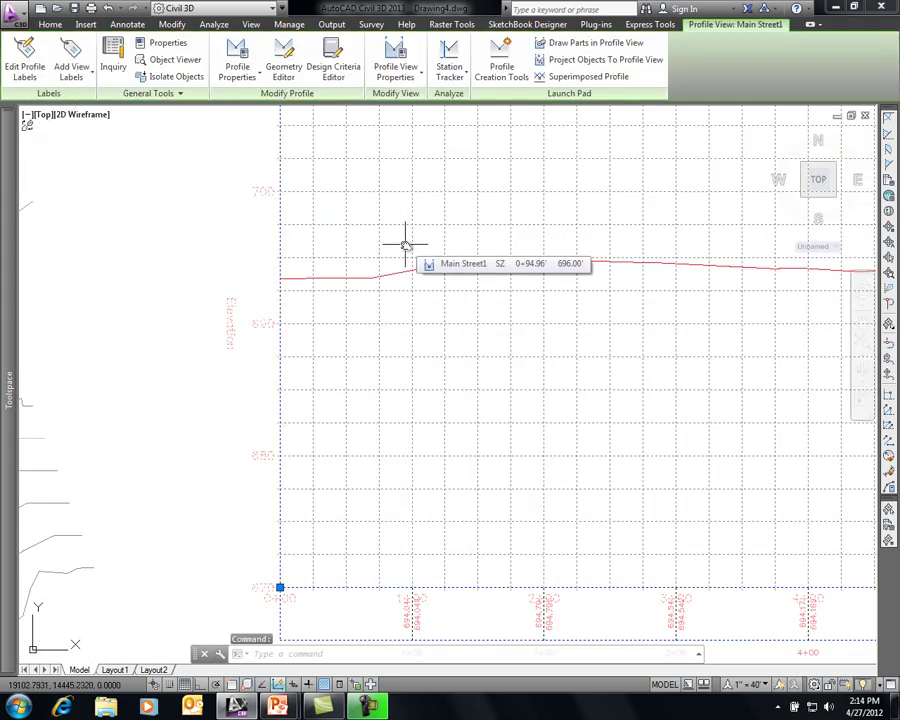
pyautogui.click(501, 62)
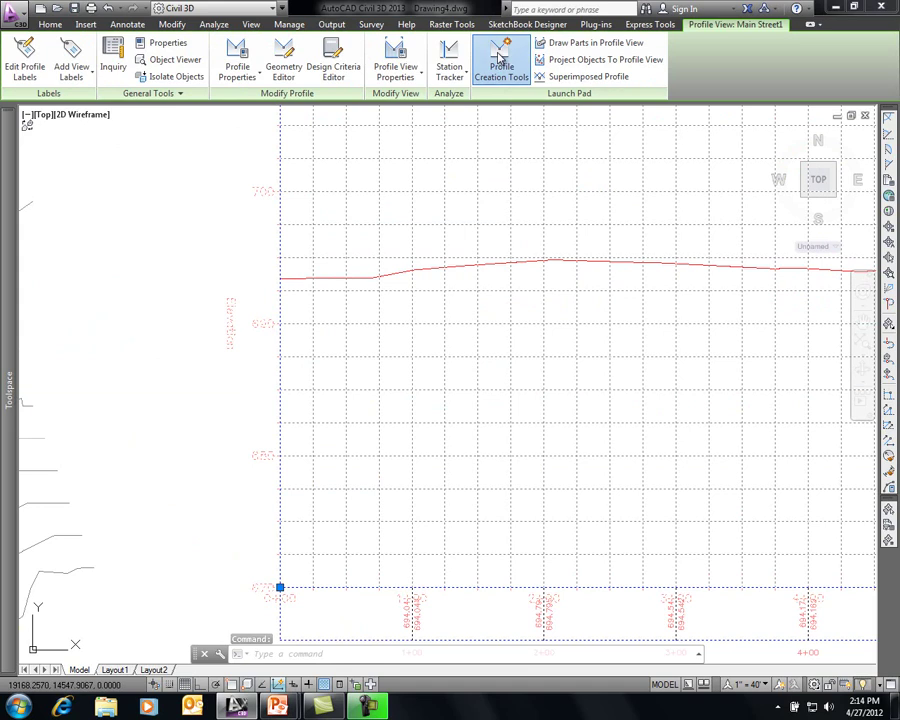
pyautogui.moveTo(433, 131); pyautogui.dragTo(247, 141)
pyautogui.write('Proposed')
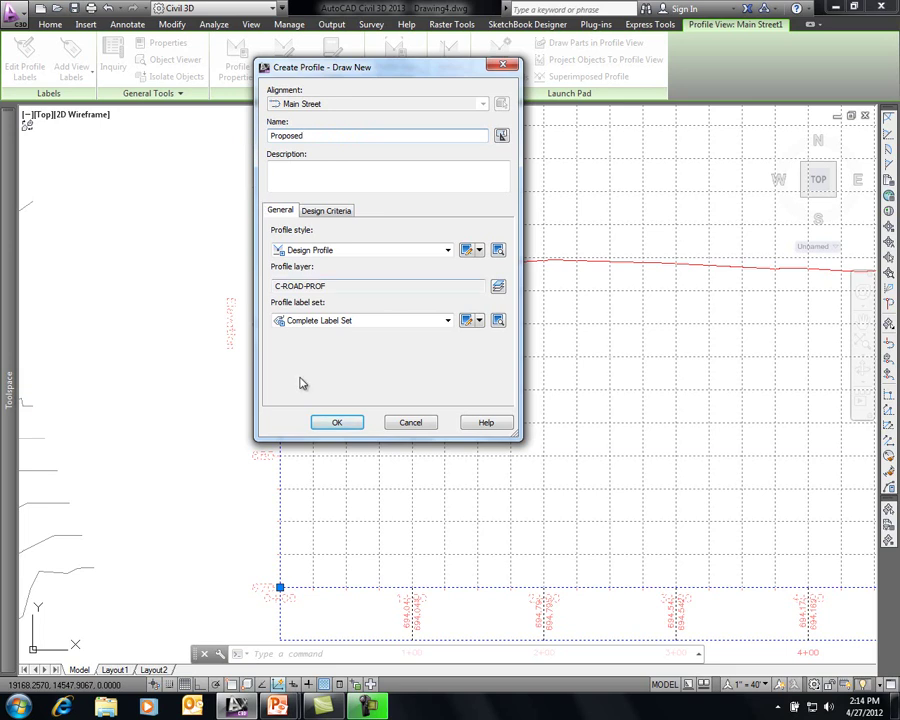
pyautogui.click(337, 423)
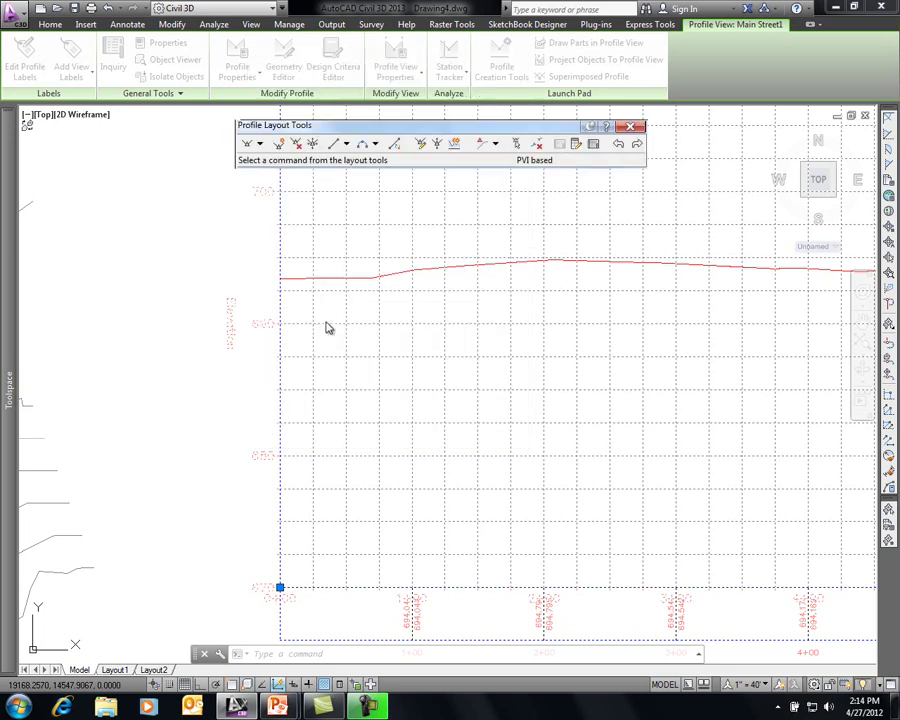
# - Accept 200' parabolic crest and sag curve lengths in the curve settings
pyautogui.click(259, 144)
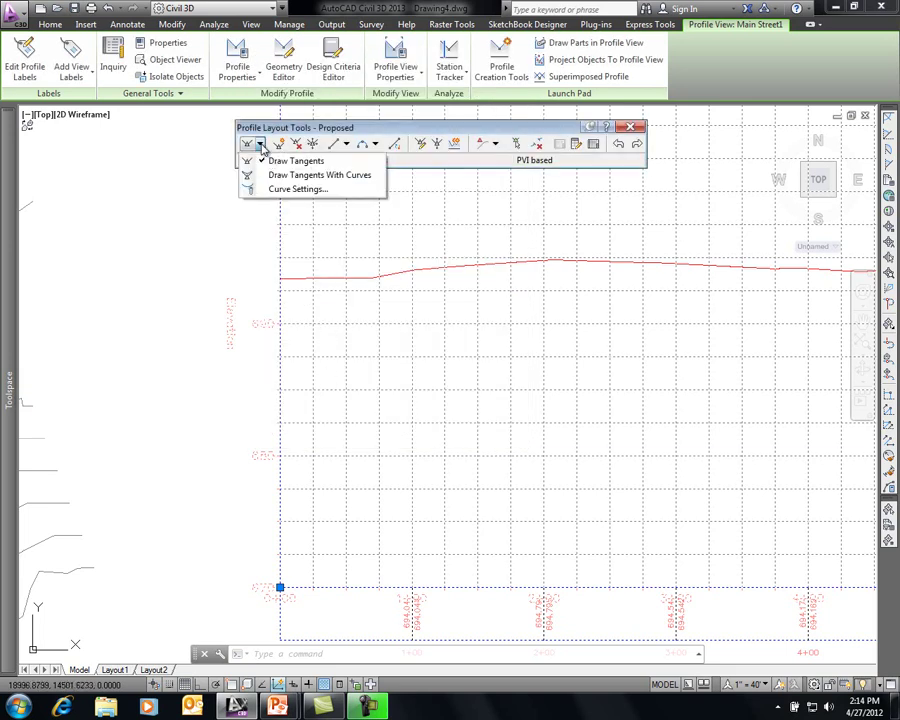
pyautogui.click(279, 190)
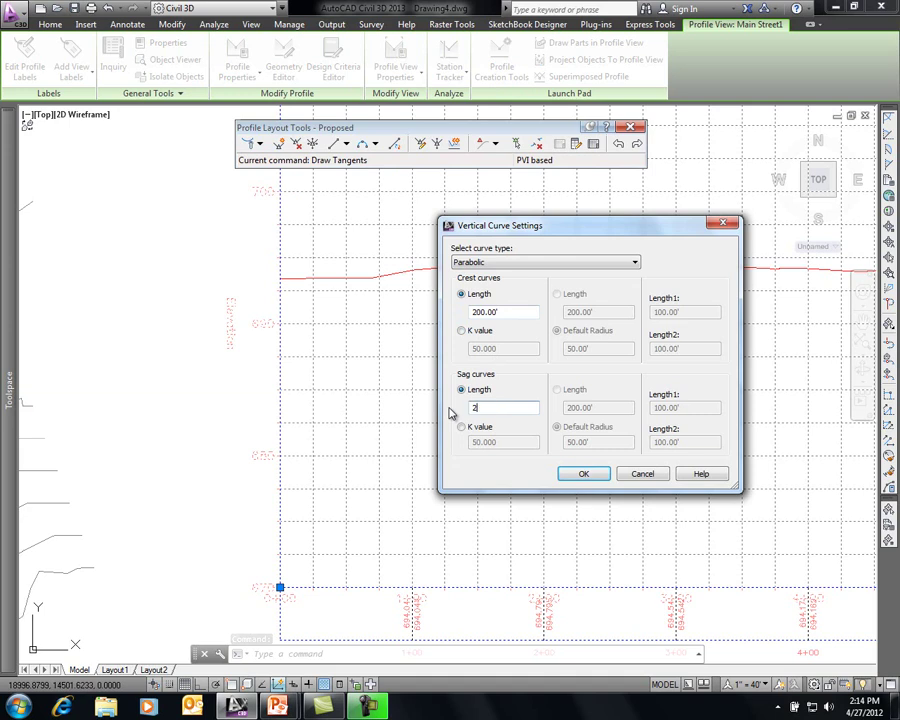
pyautogui.click(584, 475)
pyautogui.click(259, 144)
# - Start the Proposed profile at the EG line's endpoint and place PVIs along it
pyautogui.click(319, 175)
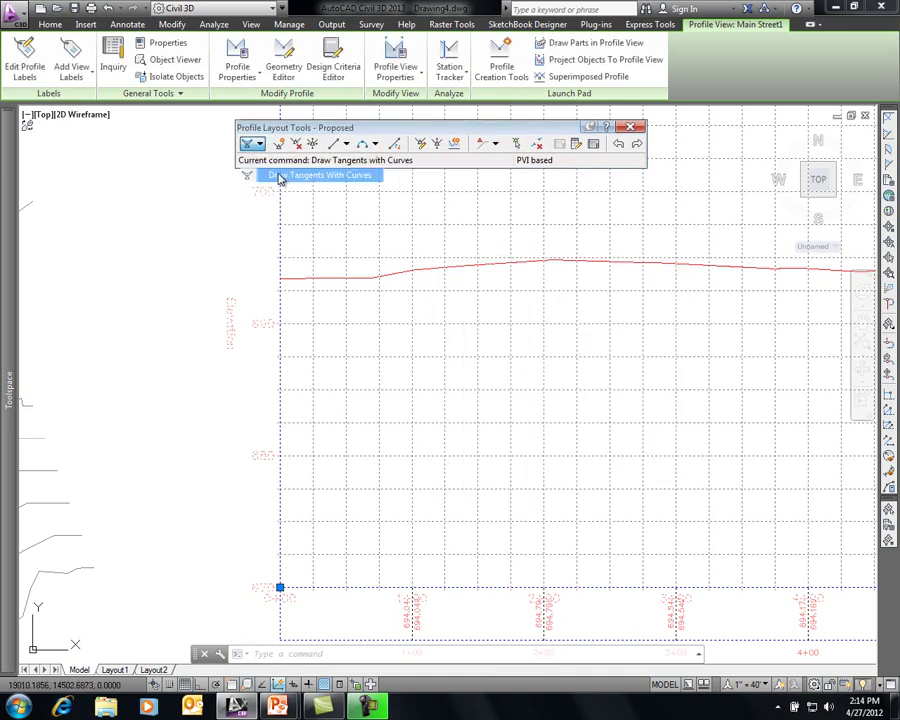
pyautogui.keyDown('shift'); pyautogui.rightClick(257, 256); pyautogui.keyUp('shift')
pyautogui.click(296, 331)
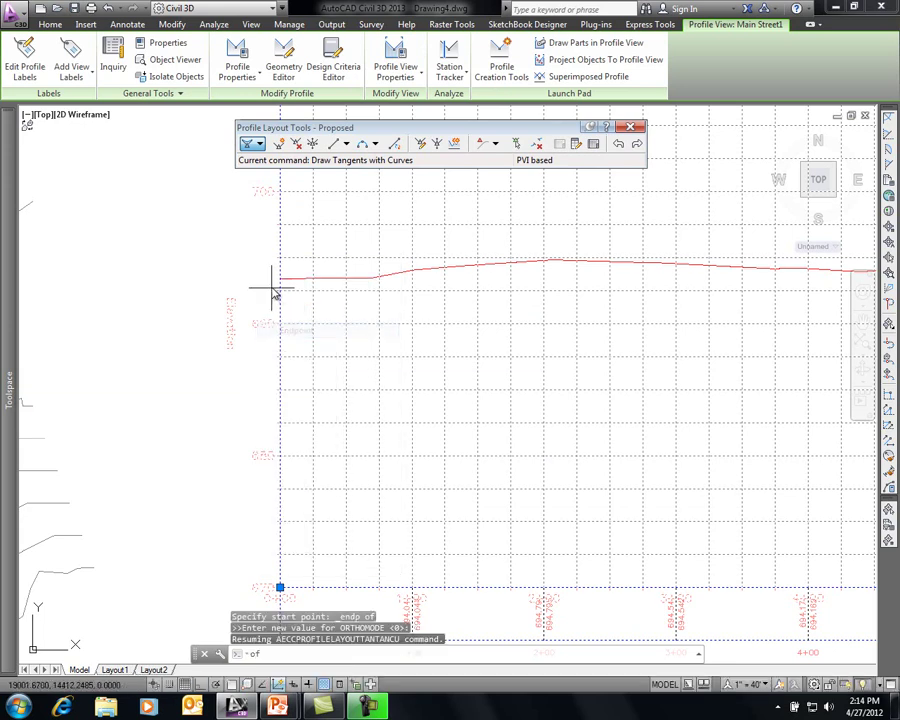
pyautogui.click(287, 280)
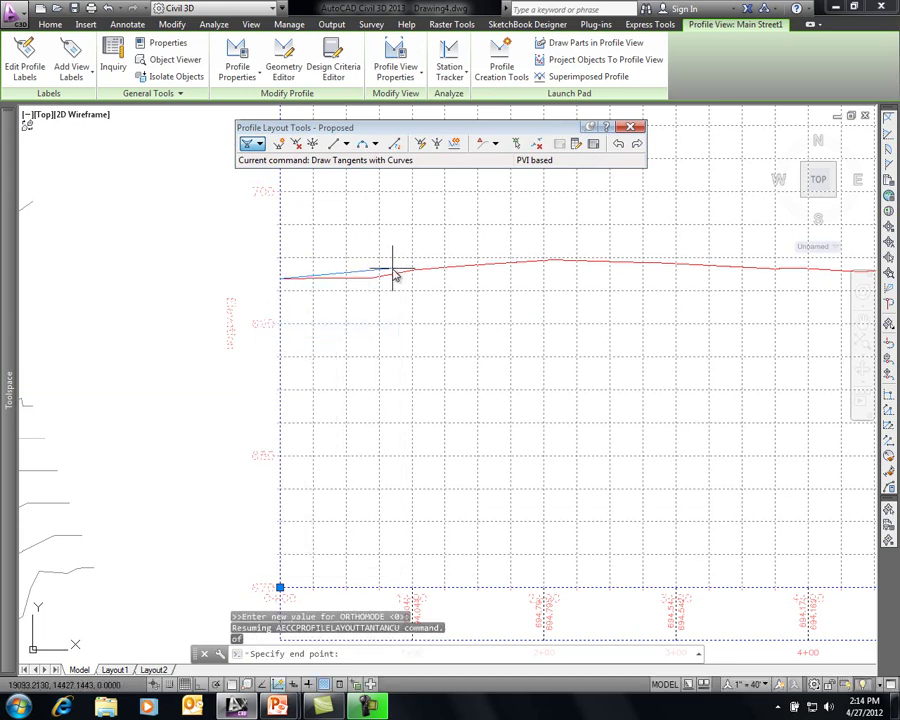
pyautogui.scroll(-5, 448, 290)
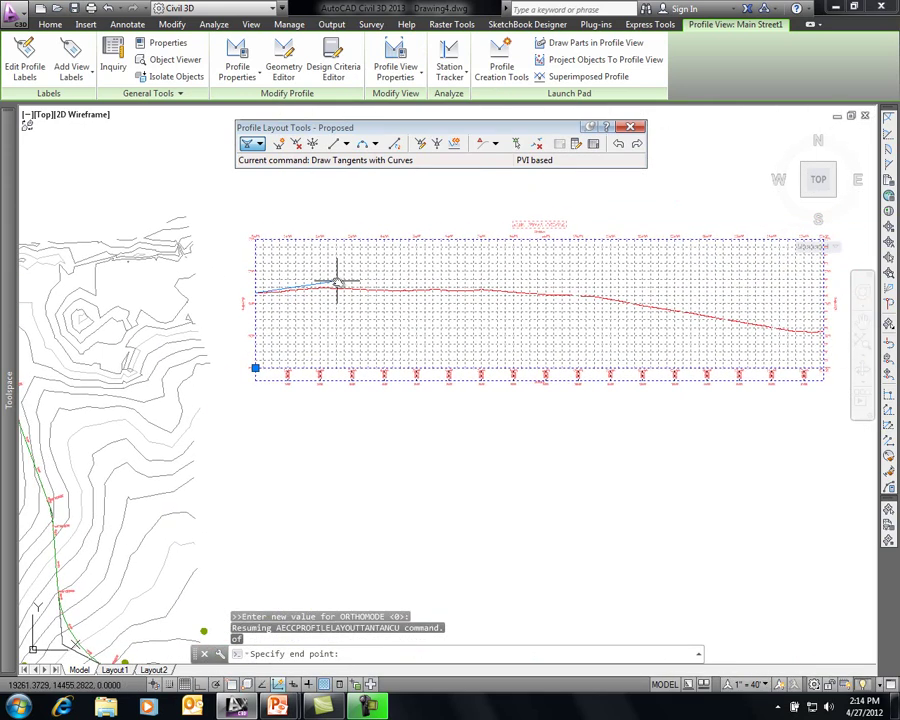
pyautogui.click(339, 283)
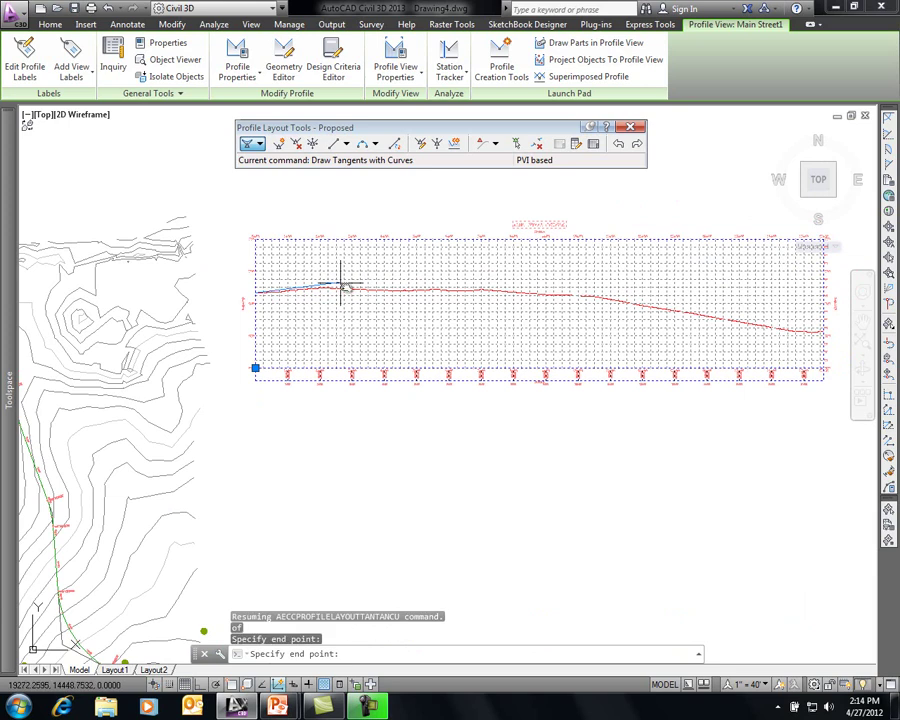
pyautogui.click(450, 295)
pyautogui.click(601, 297)
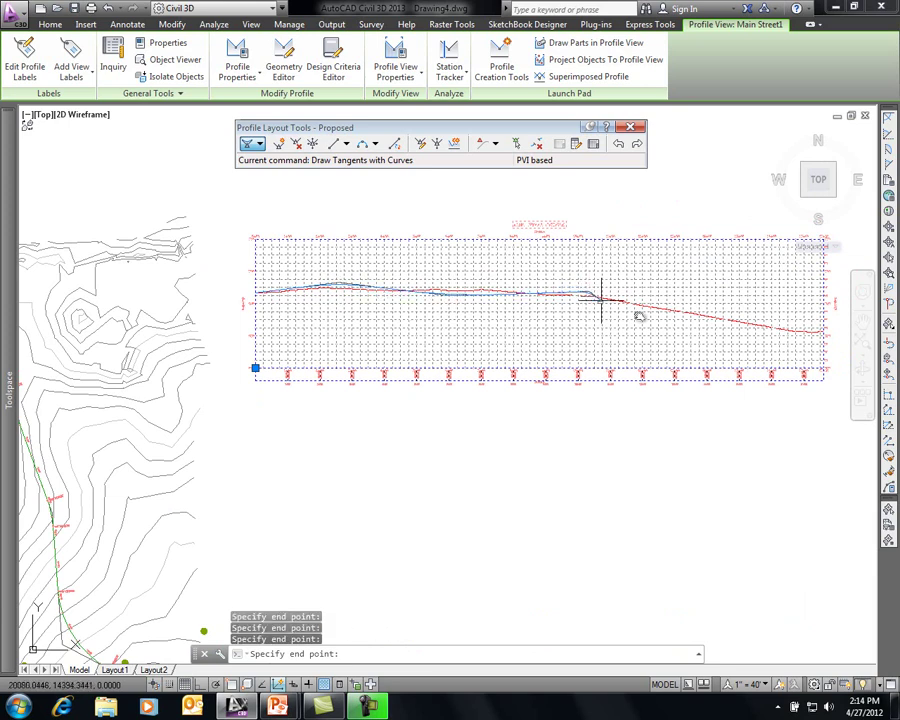
# - Snap the last PVI to the end of the existing ground line
pyautogui.moveTo(534, 311)
pyautogui.mouseDown(button='middle')
pyautogui.moveTo(601, 327)
pyautogui.moveTo(331, 297)
pyautogui.mouseUp(button='middle')
pyautogui.scroll(5, 556, 311)
pyautogui.scroll(2, 519, 298)
pyautogui.keyDown('shift'); pyautogui.rightClick(497, 278); pyautogui.keyUp('shift')
pyautogui.click(555, 354)
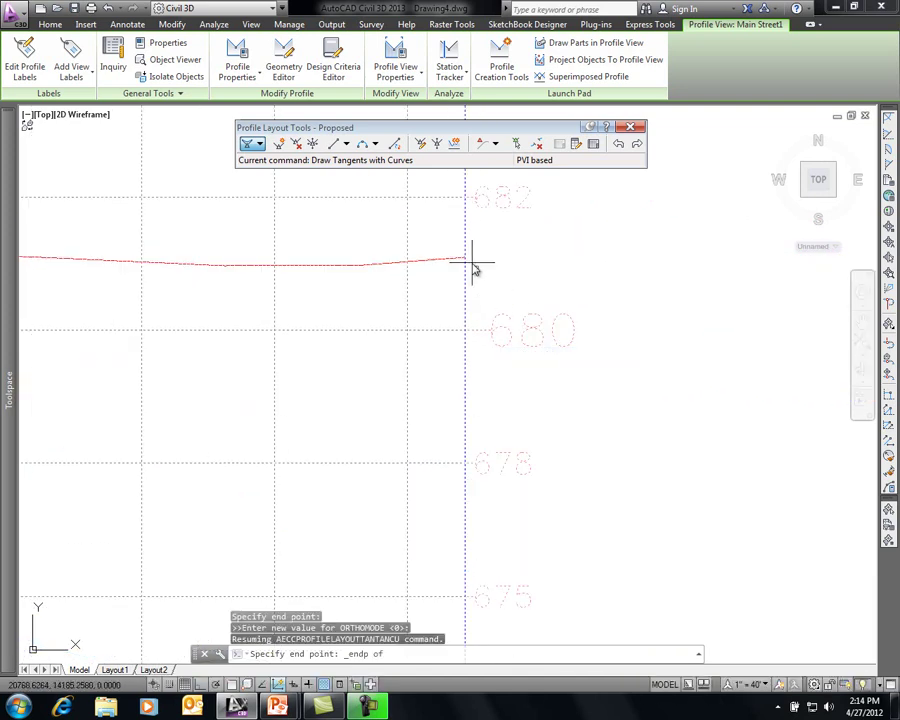
pyautogui.click(467, 259)
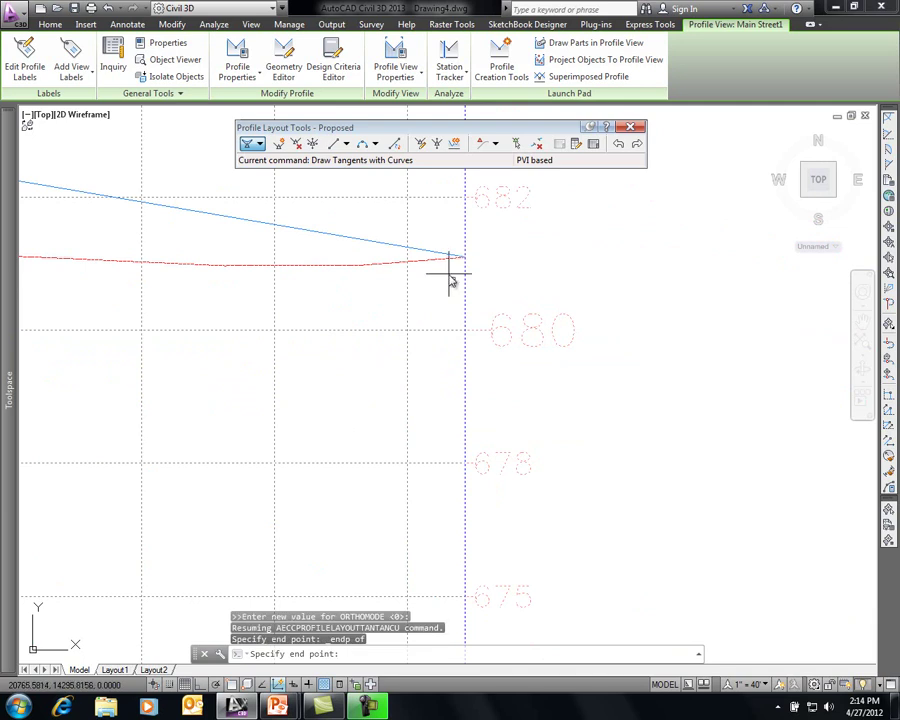
pyautogui.scroll(-8, 361, 327)
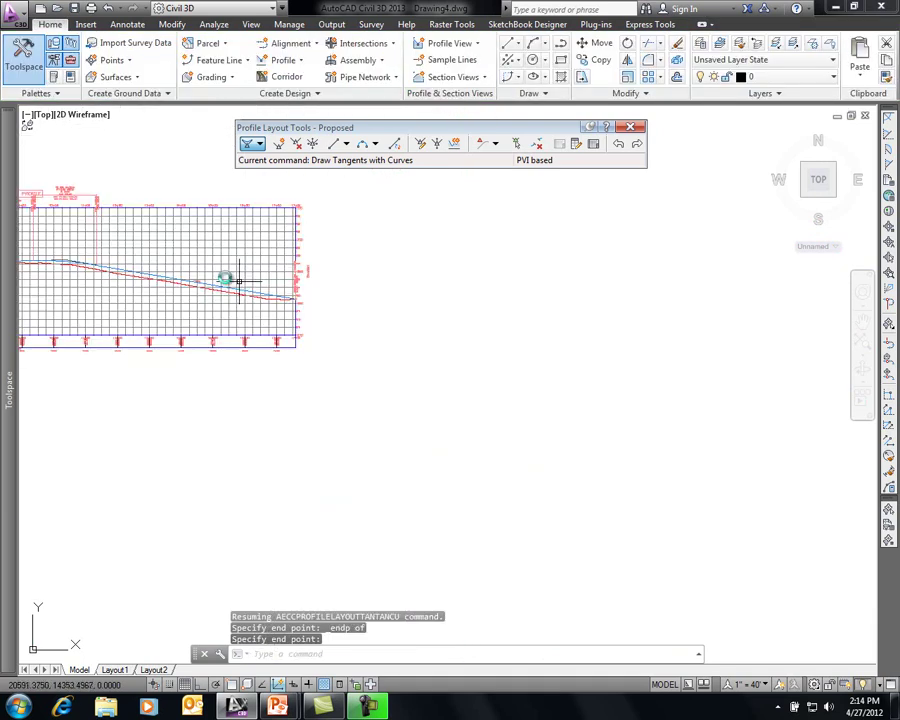
pyautogui.scroll(3, 187, 254)
# - Finish the profile and move the three curve labels lower into the profile grid
pyautogui.press('Return')
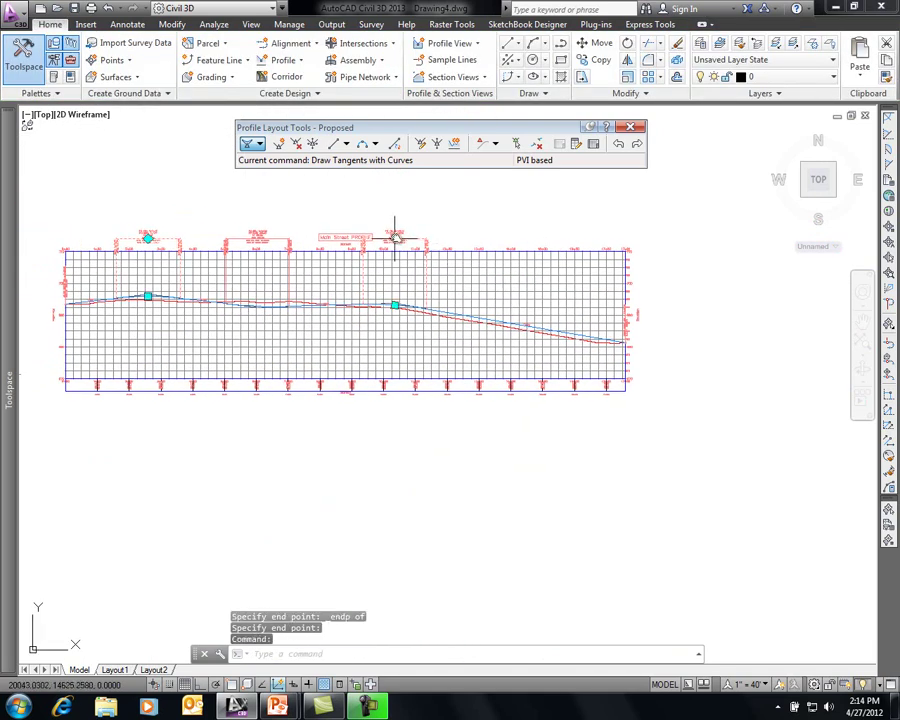
pyautogui.click(398, 237)
pyautogui.click(398, 237)
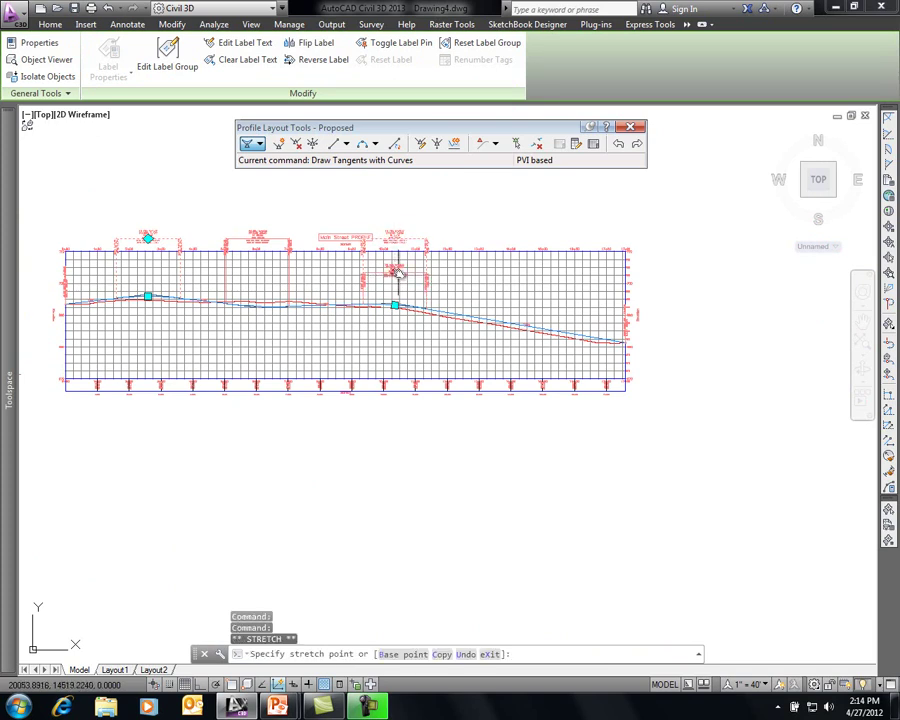
pyautogui.click(394, 270)
pyautogui.click(257, 237)
pyautogui.click(257, 237)
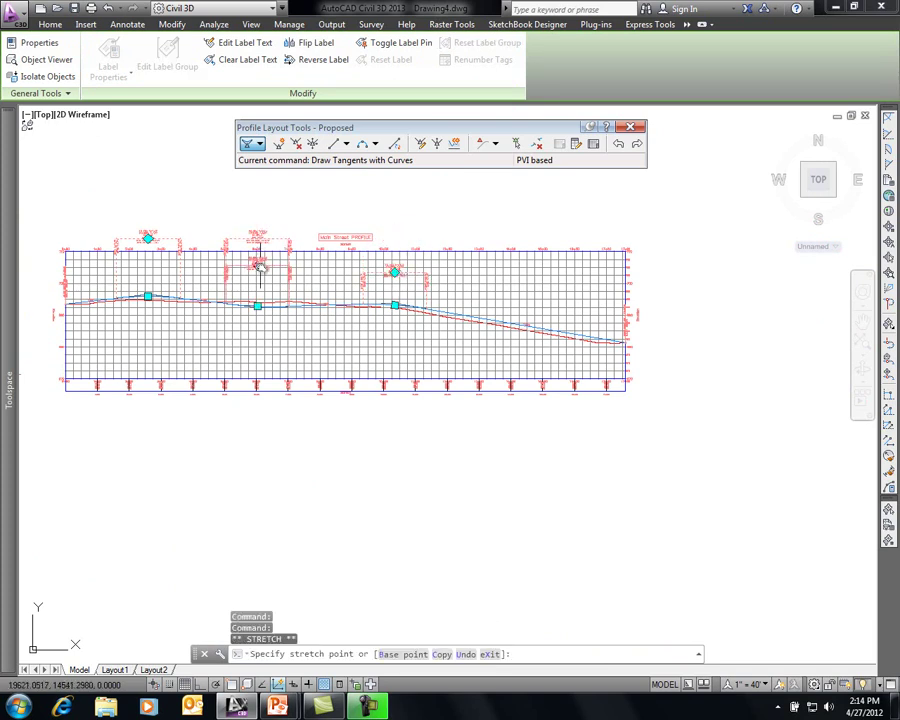
pyautogui.click(257, 264)
pyautogui.click(148, 237)
pyautogui.click(147, 264)
pyautogui.press('Escape')
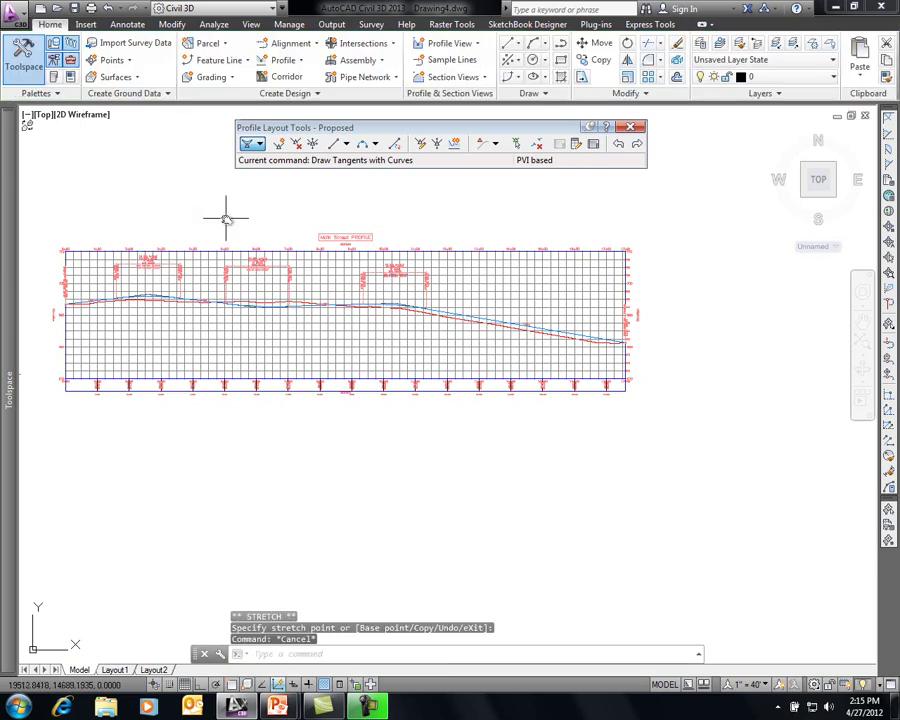
pyautogui.moveTo(228, 211)
pyautogui.mouseDown(button='middle')
pyautogui.moveTo(402, 215)
pyautogui.moveTo(438, 187)
pyautogui.mouseUp(button='middle')
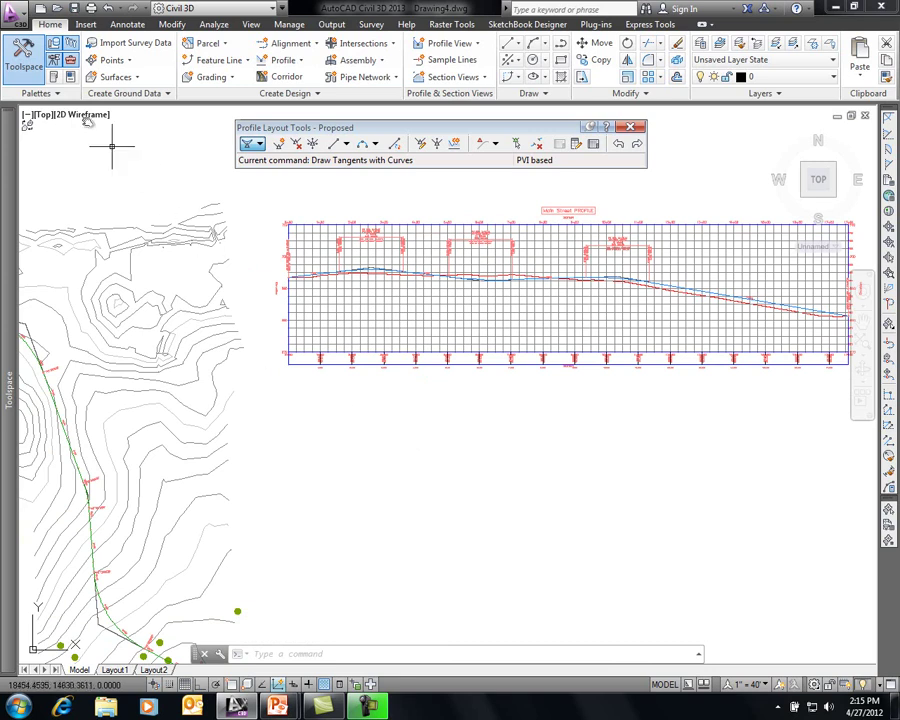
pyautogui.click(60, 94)
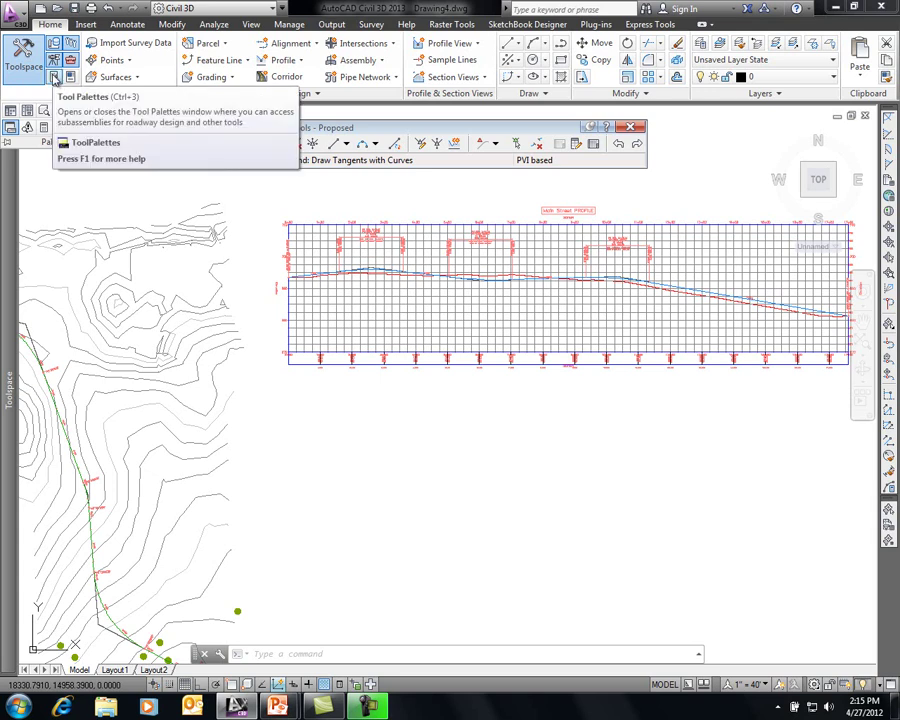
# - Show the Basic subassemblies tool palette and close the Profile Layout Tools toolbar
pyautogui.click(54, 78)
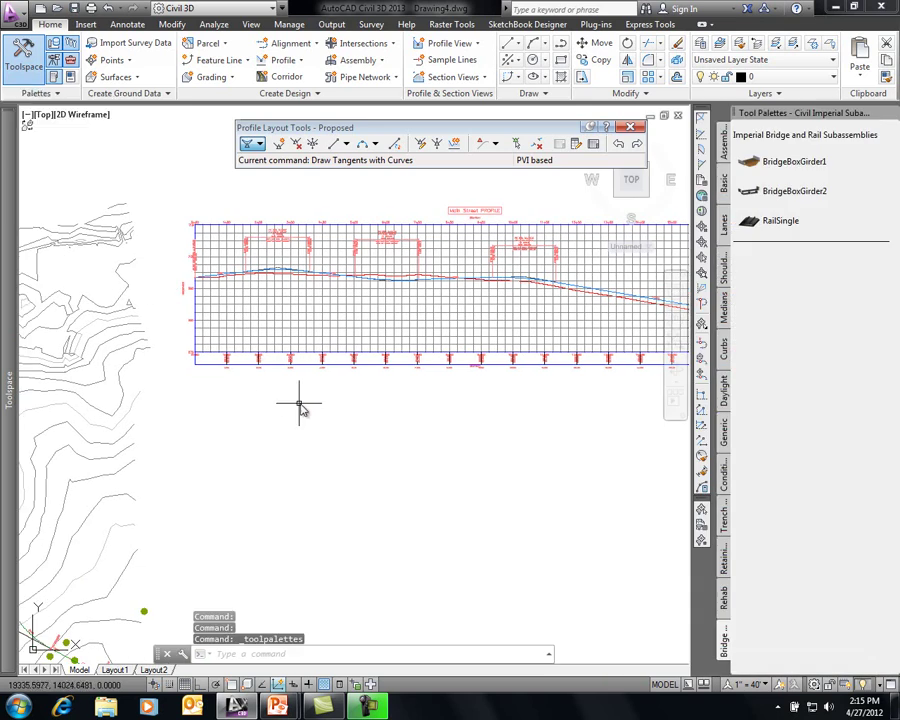
pyautogui.click(724, 184)
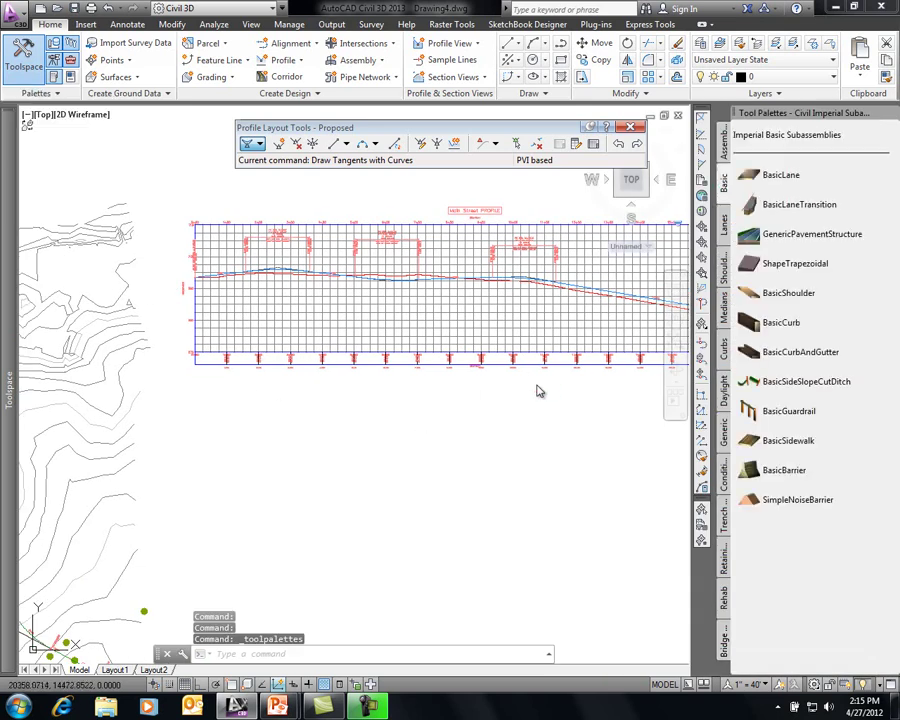
pyautogui.moveTo(515, 412); pyautogui.dragTo(412, 358, button='middle')
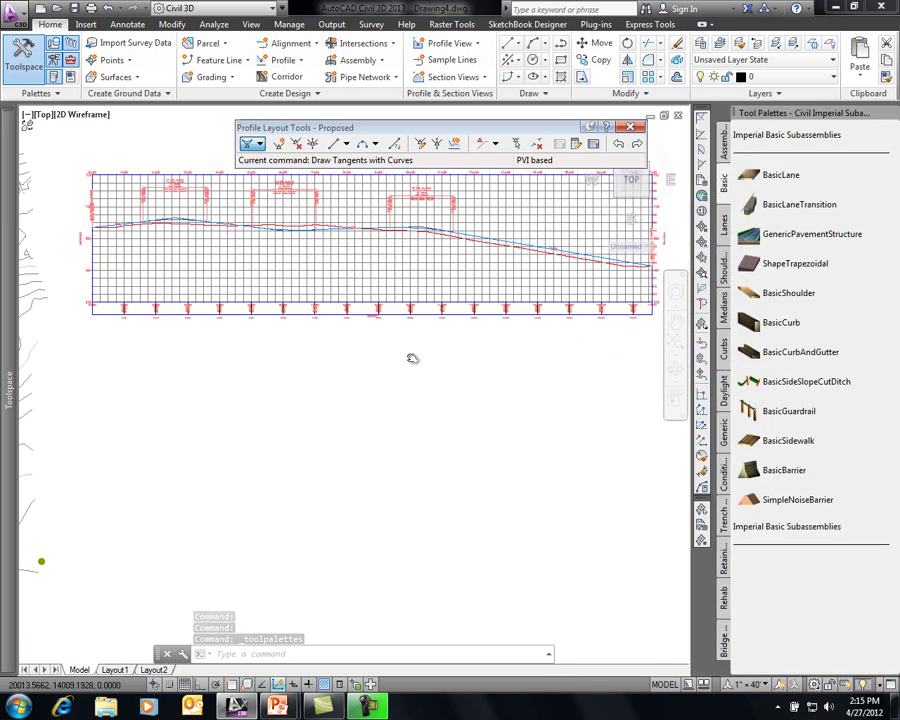
pyautogui.click(630, 128)
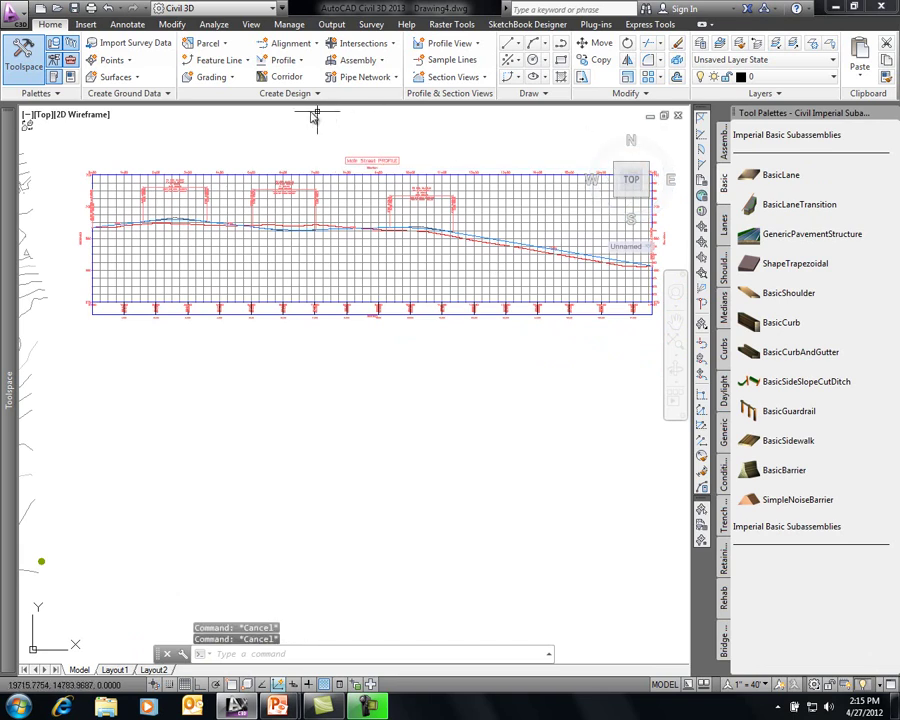
# - Create a new assembly named Main Street
pyautogui.click(380, 63)
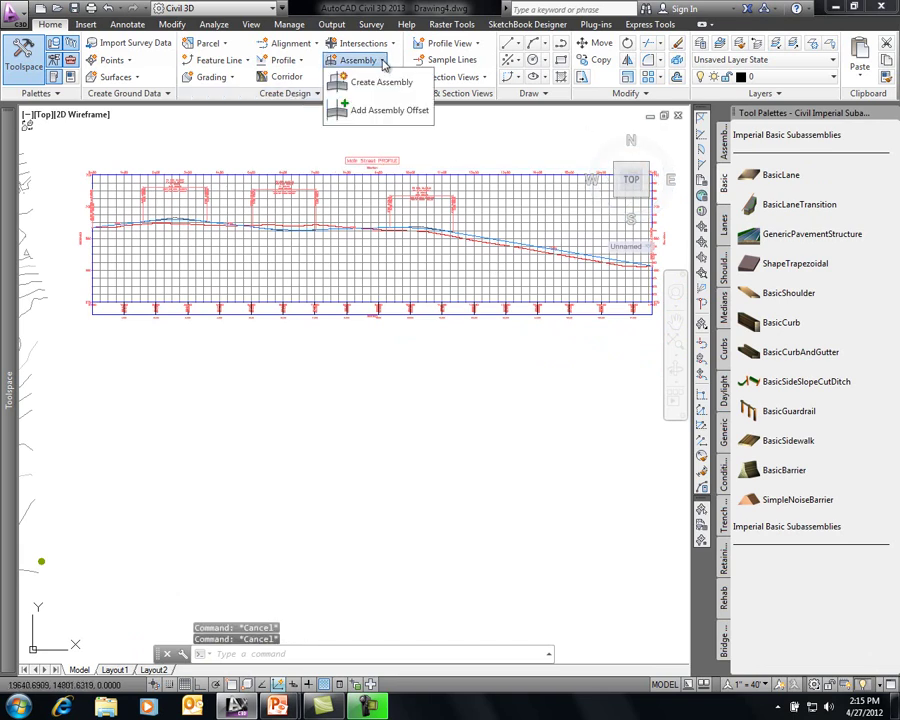
pyautogui.click(372, 82)
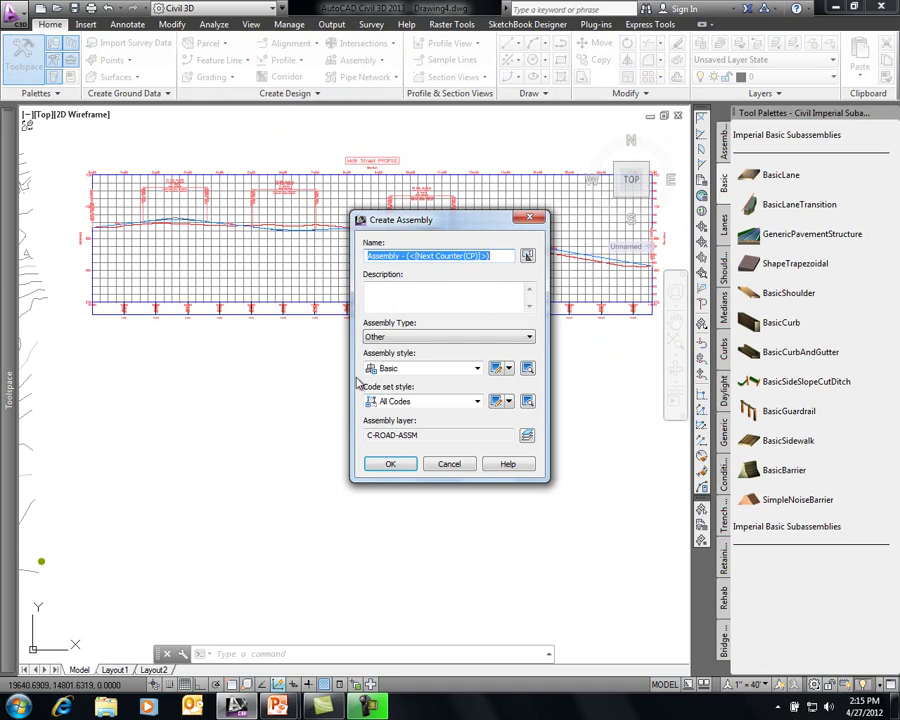
pyautogui.write('Main Street')
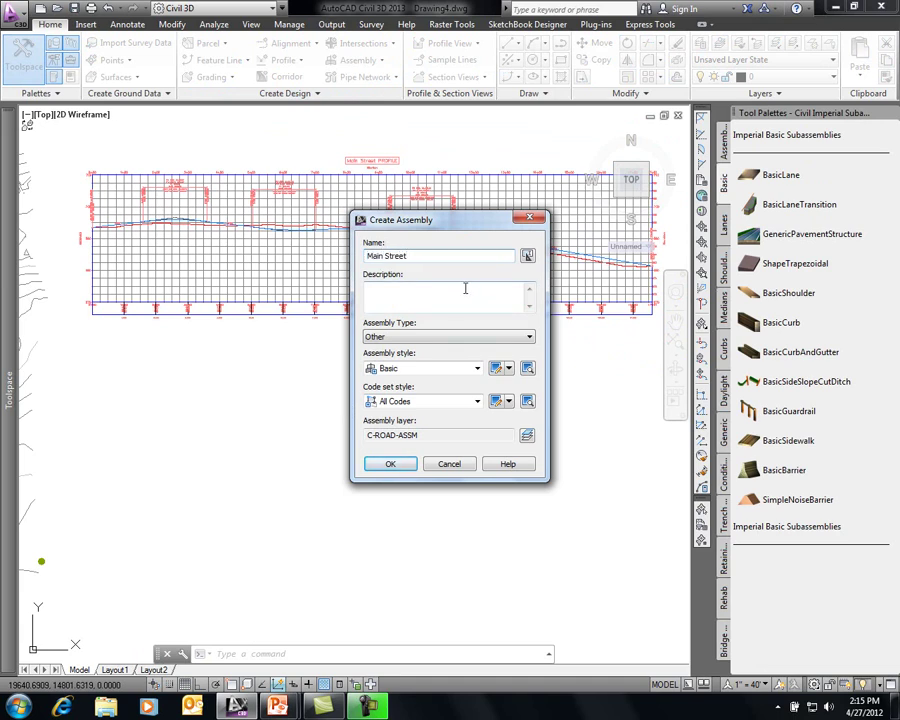
pyautogui.click(395, 462)
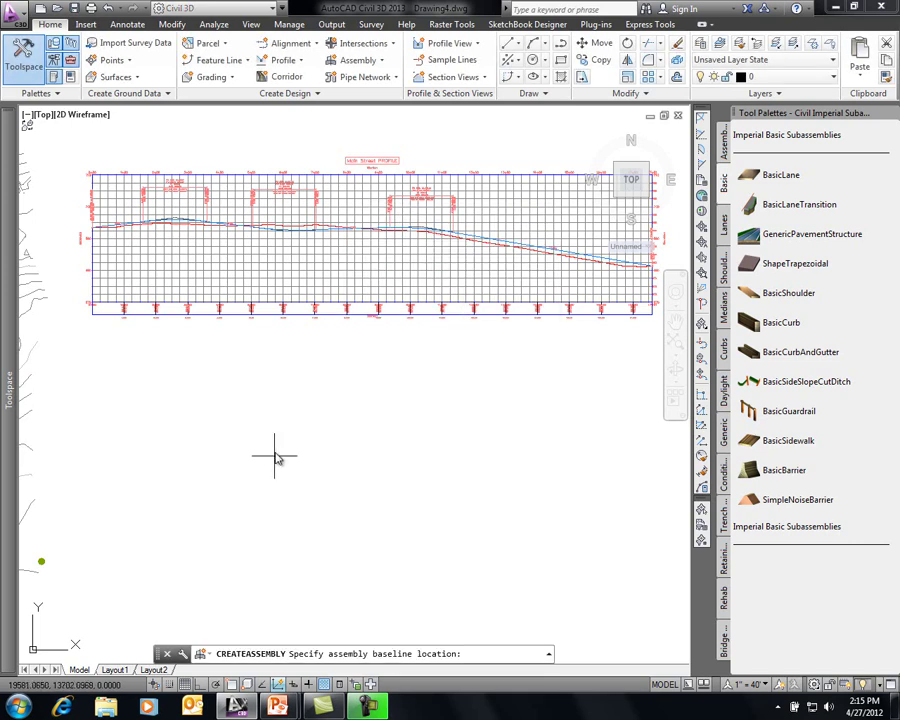
# - Place the Main Street assembly baseline in the drawing and pick BasicCurbAndGutter from the palette
pyautogui.click(290, 408)
pyautogui.moveTo(320, 424); pyautogui.dragTo(266, 344, button='middle')
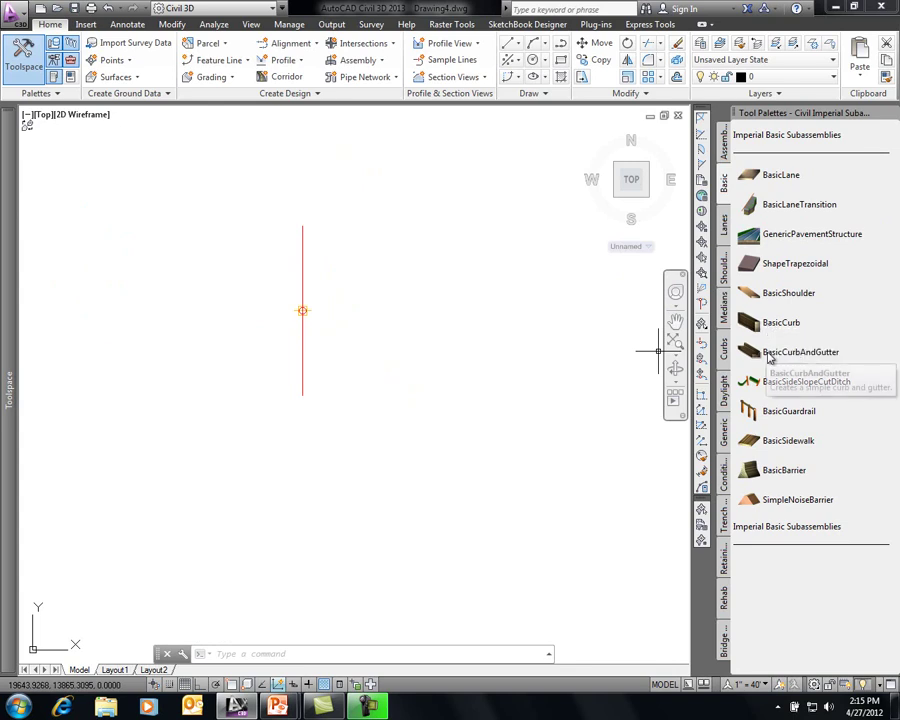
pyautogui.click(775, 356)
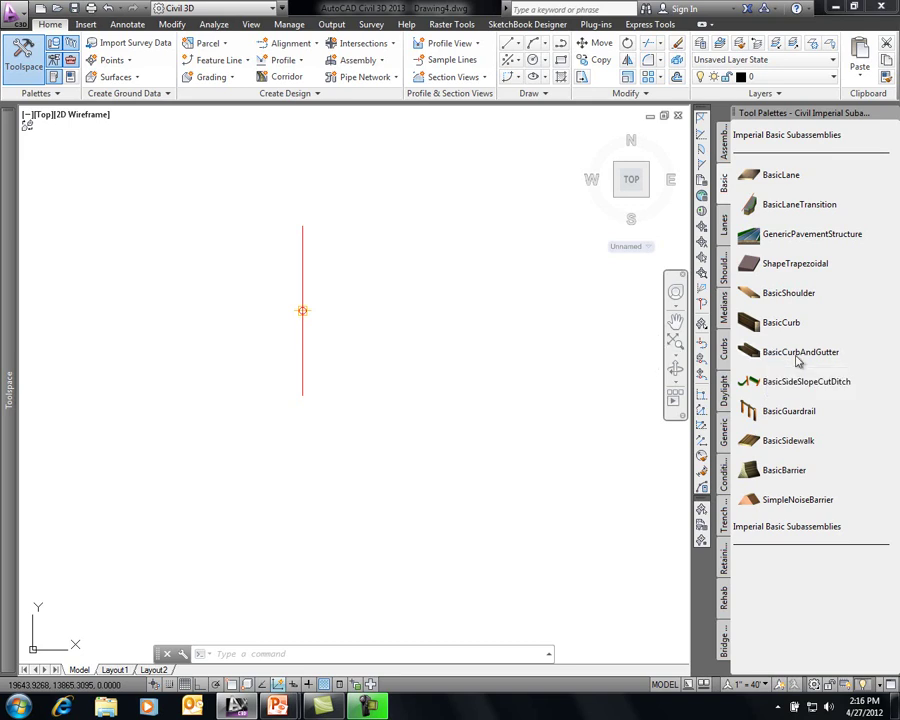
# - Cancel the curb insertion and read the BasicCurbAndGutter help page's parameters and point codes
pyautogui.rightClick(782, 358)
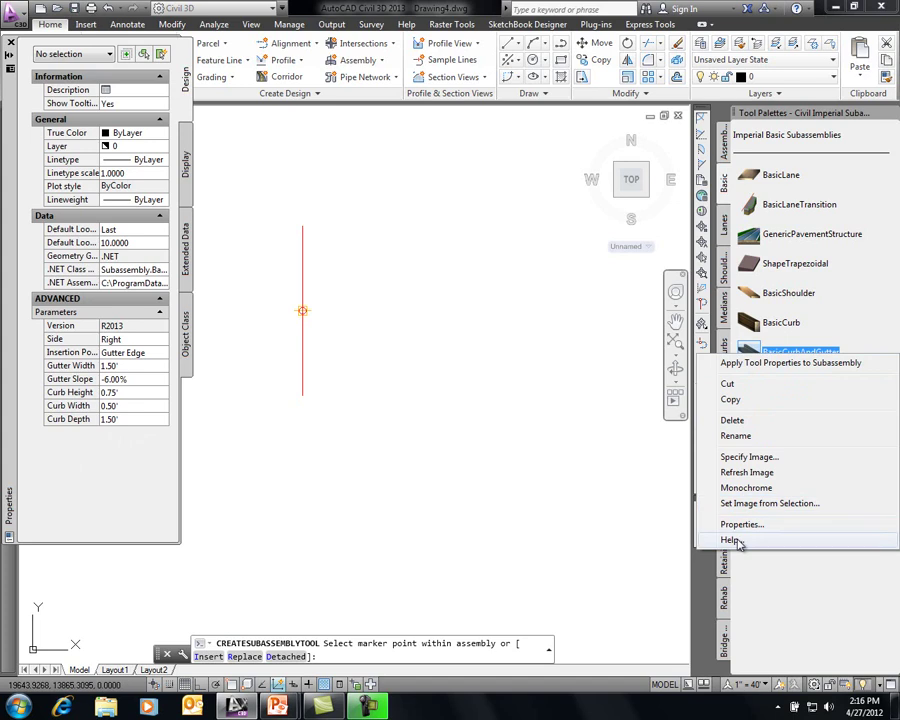
pyautogui.press('Escape')
pyautogui.press('Escape')
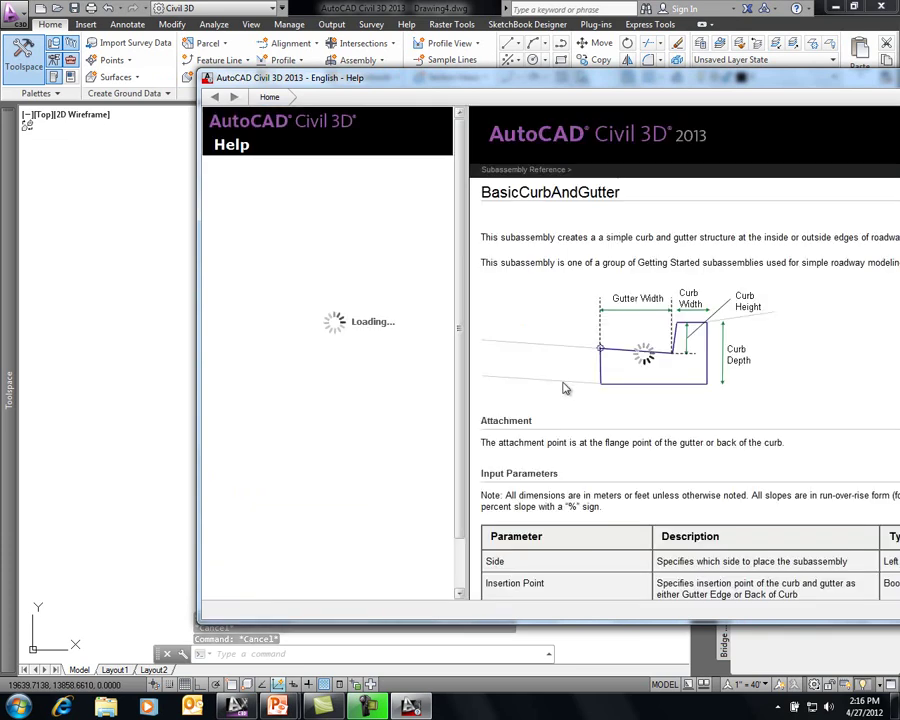
pyautogui.moveTo(710, 88); pyautogui.dragTo(522, 59)
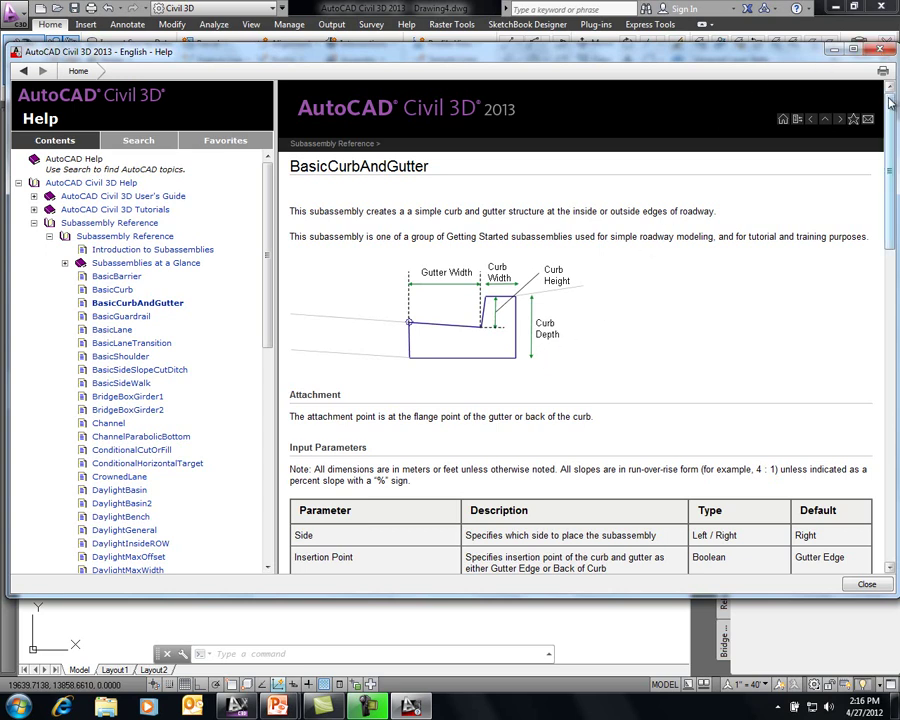
pyautogui.scroll(-3, 891, 155)
pyautogui.moveTo(891, 155); pyautogui.dragTo(885, 430)
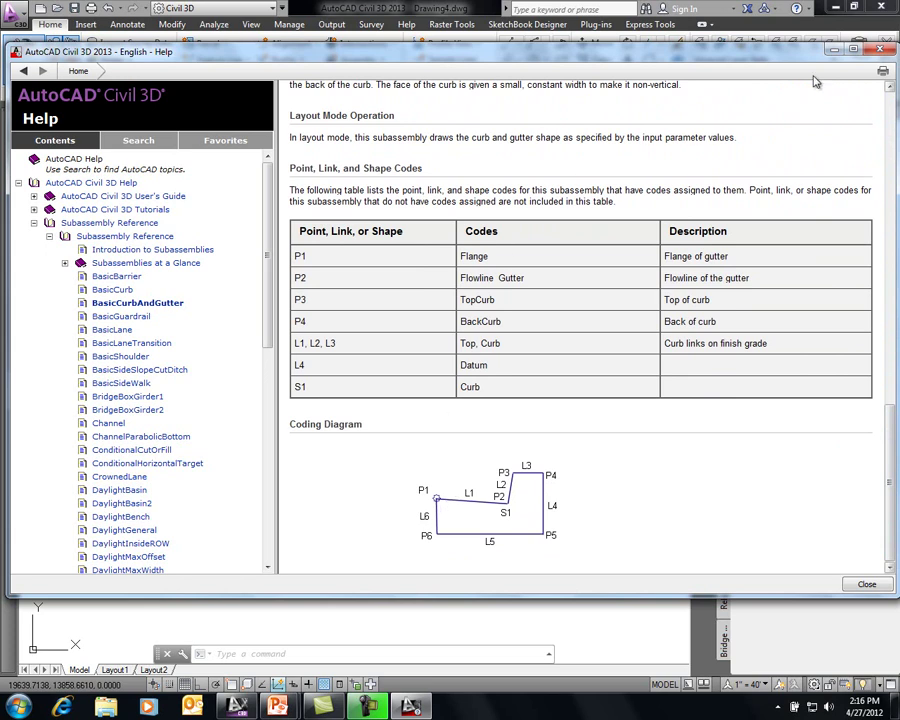
pyautogui.click(880, 55)
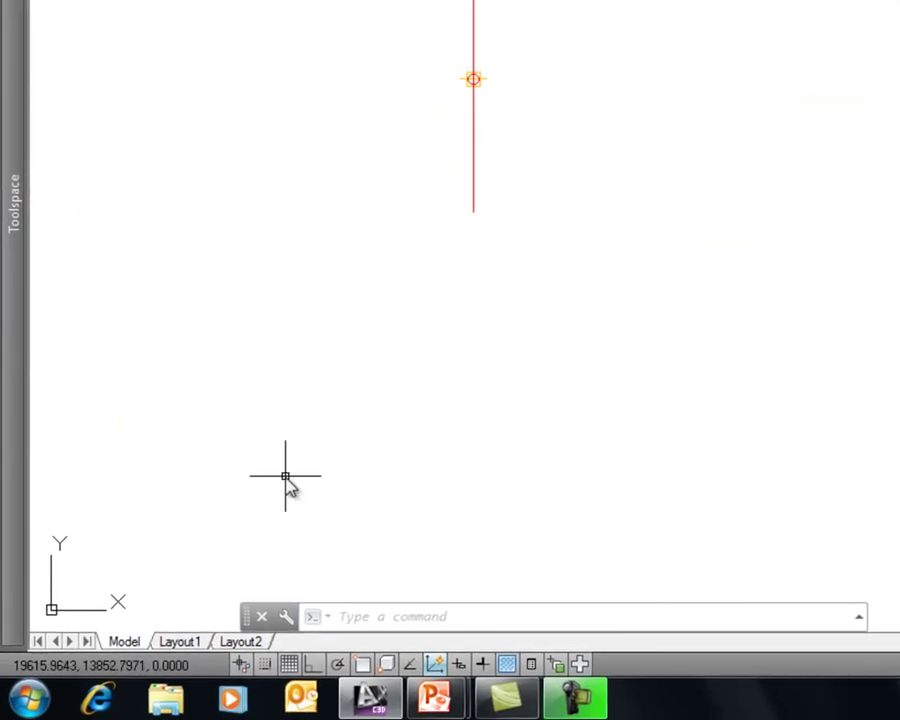
# - Launch Autodesk Subassembly Composer 2013 from the Start menu's Autodesk folder
pyautogui.click(30, 703)
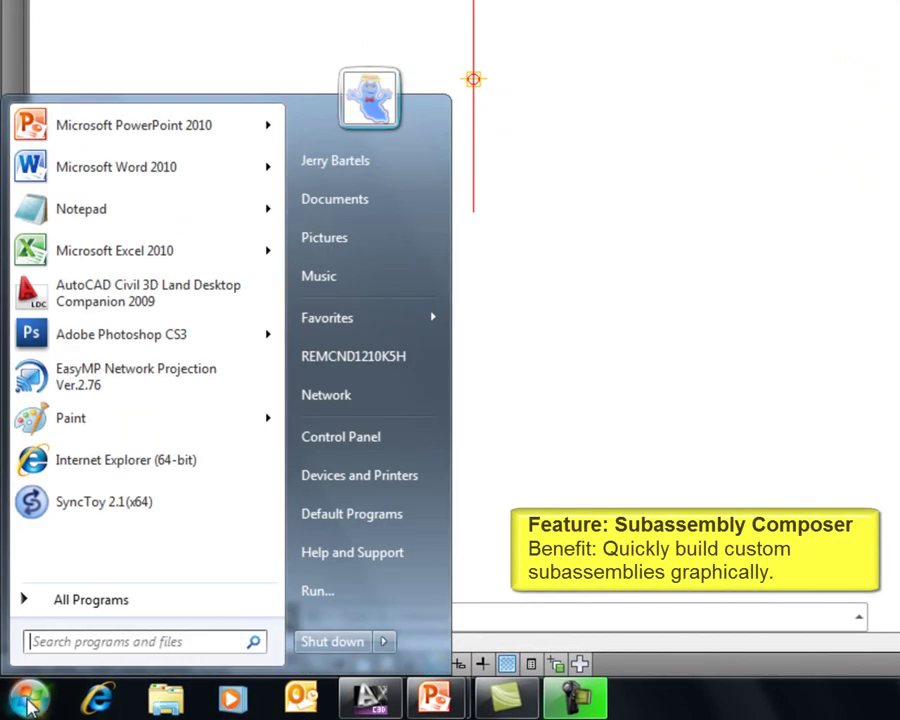
pyautogui.click(63, 600)
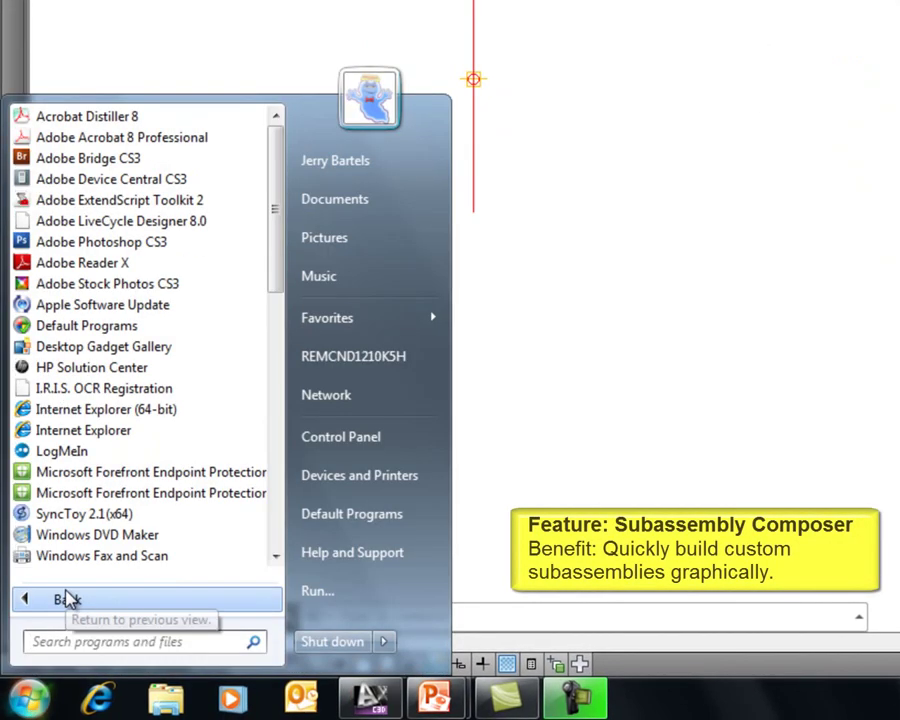
pyautogui.moveTo(274, 185); pyautogui.dragTo(273, 316)
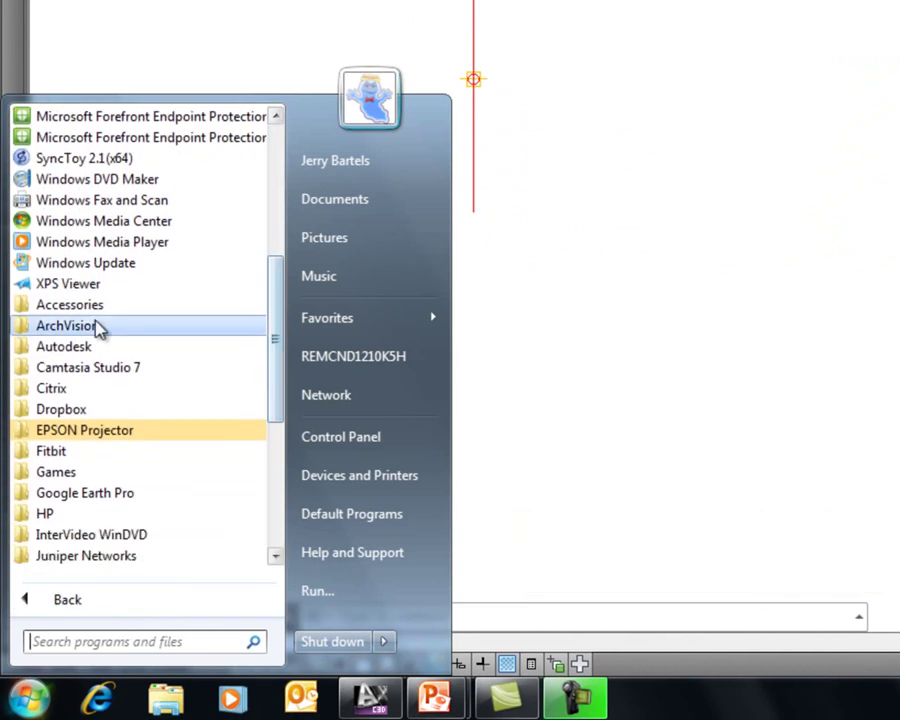
pyautogui.click(78, 345)
pyautogui.moveTo(275, 301); pyautogui.dragTo(275, 396)
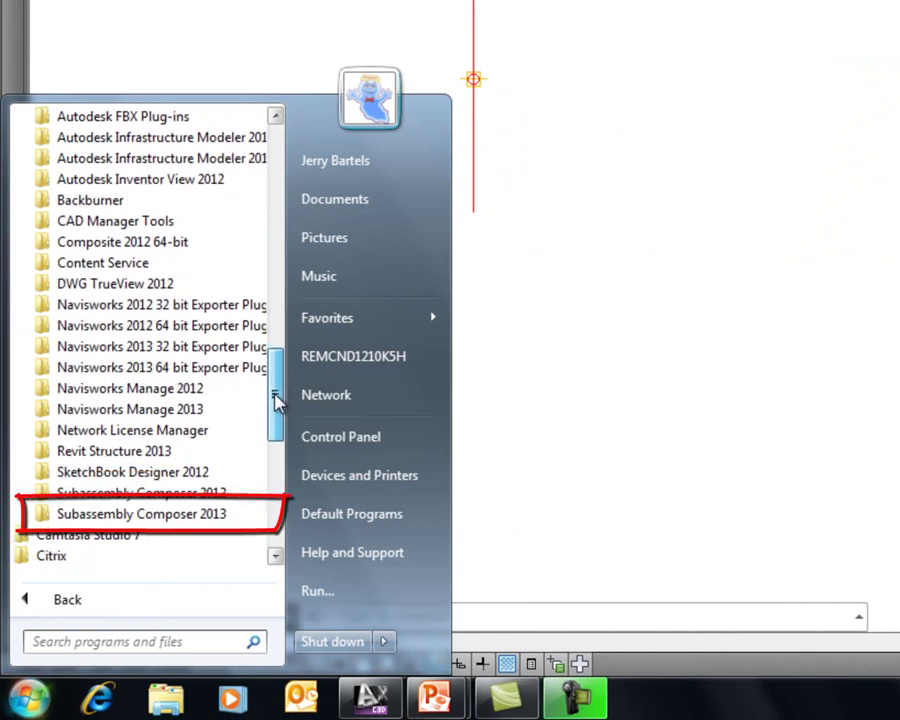
pyautogui.click(176, 517)
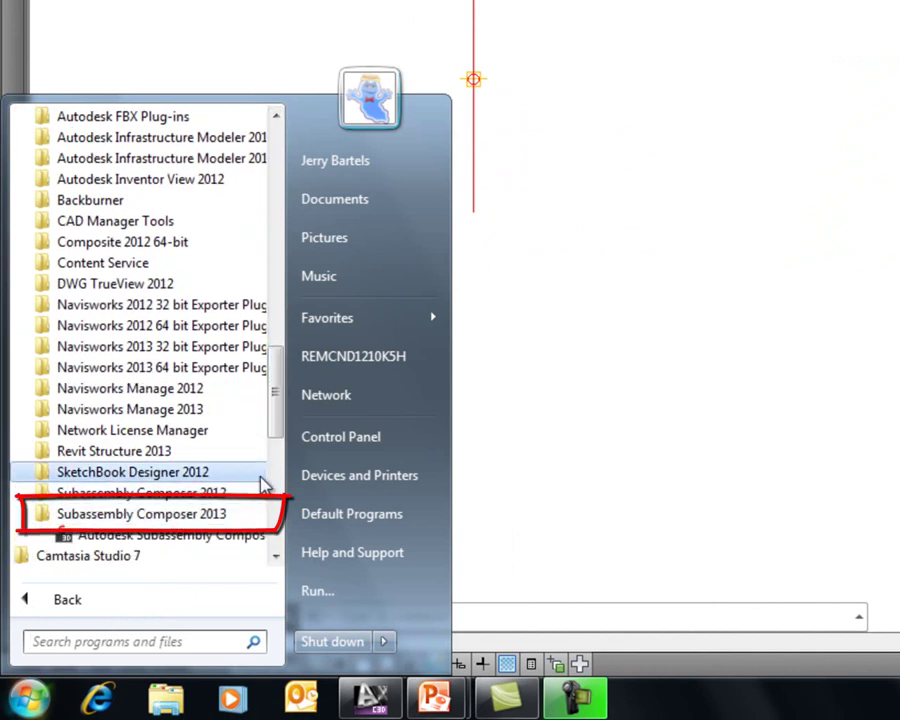
pyautogui.click(200, 538)
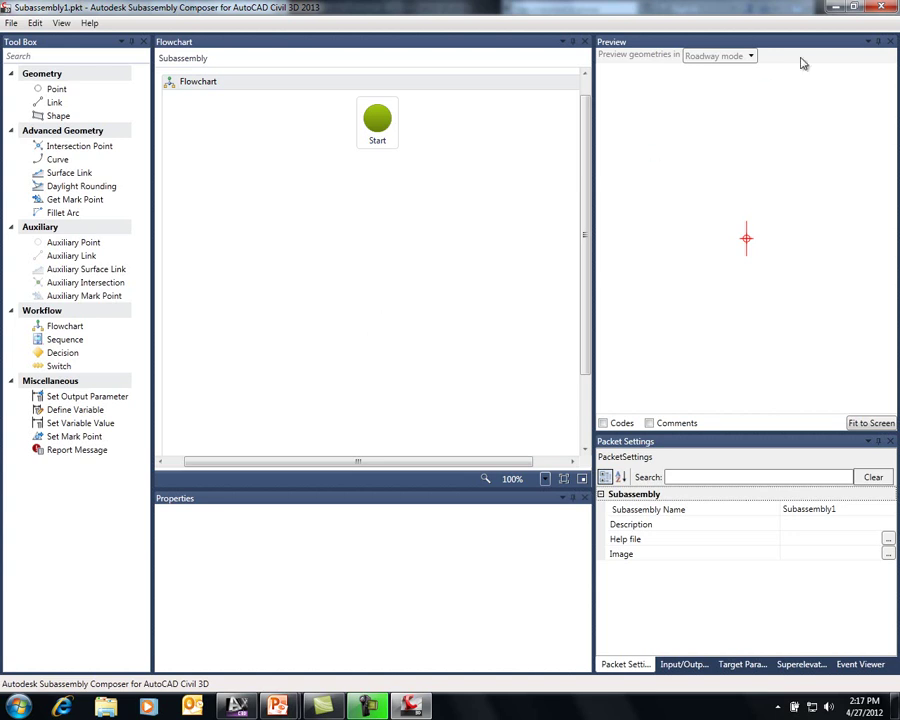
# - Close Subassembly Composer to return to the Civil 3D drawing
pyautogui.click(880, 8)
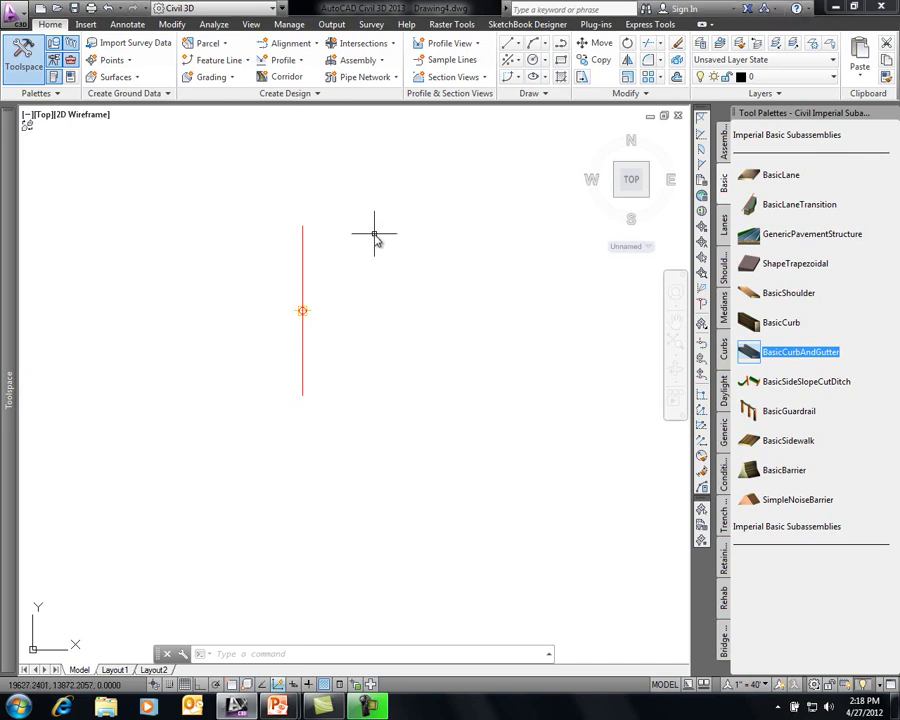
# - Insert BasicLaneTransition lanes on the right and left of the assembly baseline
pyautogui.click(757, 206)
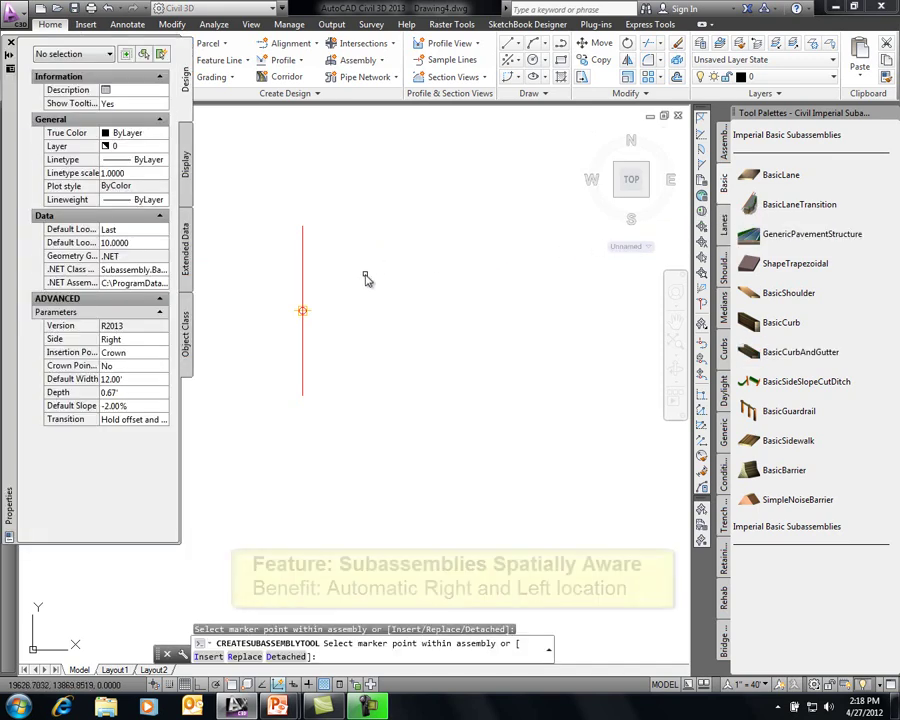
pyautogui.click(303, 312)
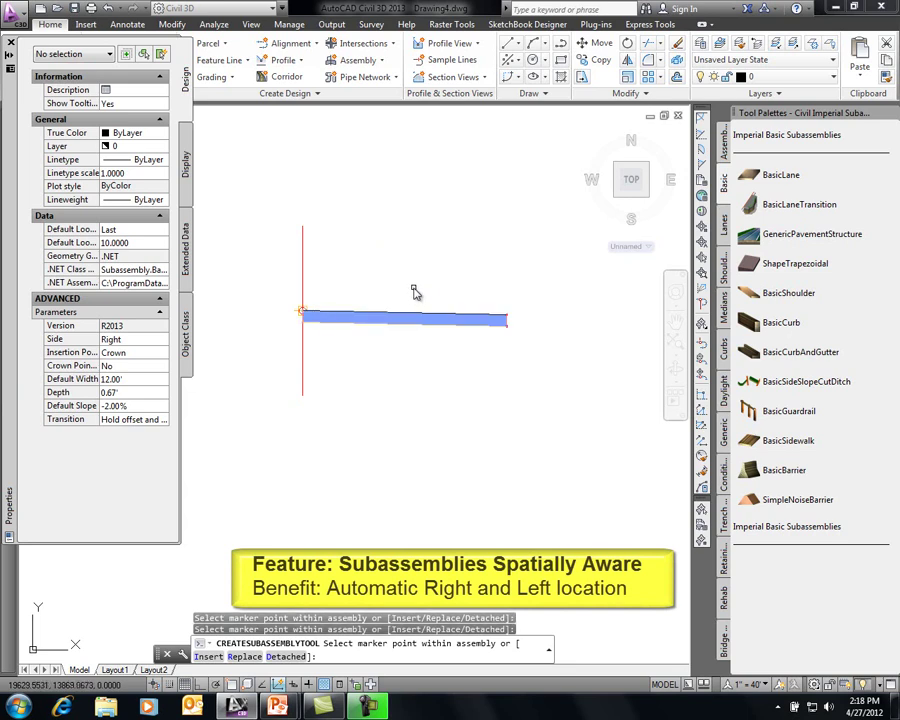
pyautogui.click(302, 313)
pyautogui.moveTo(344, 278)
pyautogui.mouseDown(button='middle')
pyautogui.moveTo(458, 270)
pyautogui.moveTo(450, 268)
pyautogui.mouseUp(button='middle')
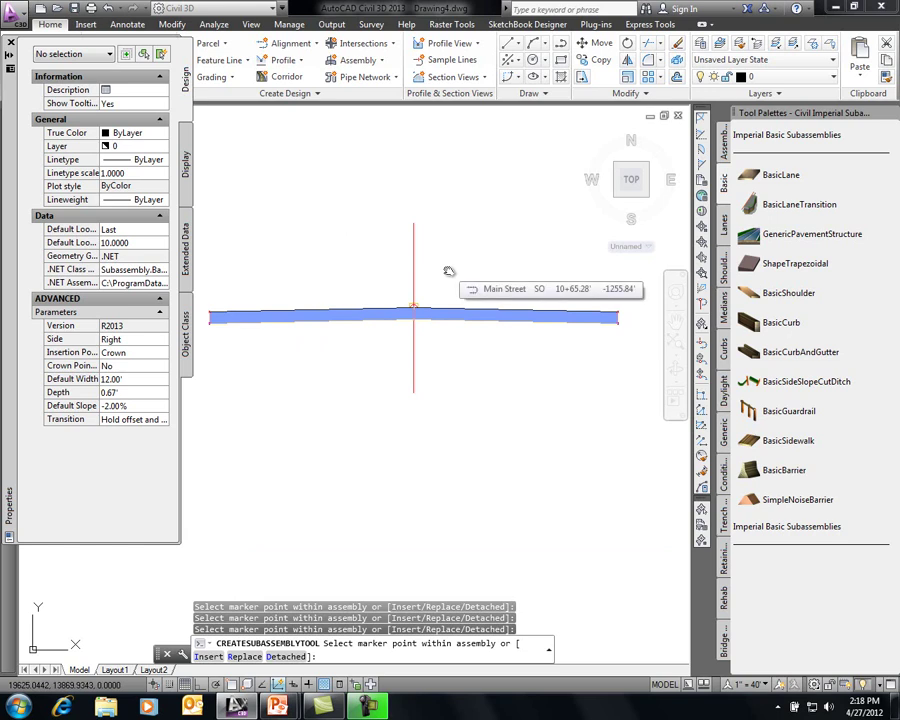
# - Attach BasicCurbAndGutter to the outer edge of both lanes
pyautogui.click(764, 352)
pyautogui.click(618, 314)
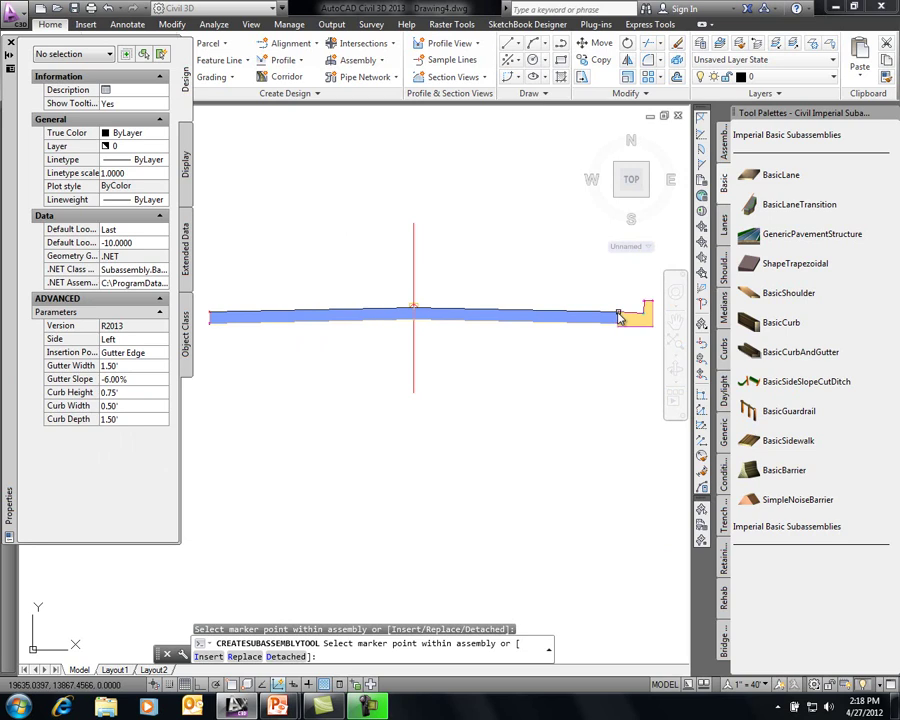
pyautogui.moveTo(240, 258)
pyautogui.mouseDown(button='middle')
pyautogui.moveTo(301, 255)
pyautogui.moveTo(354, 287)
pyautogui.mouseUp(button='middle')
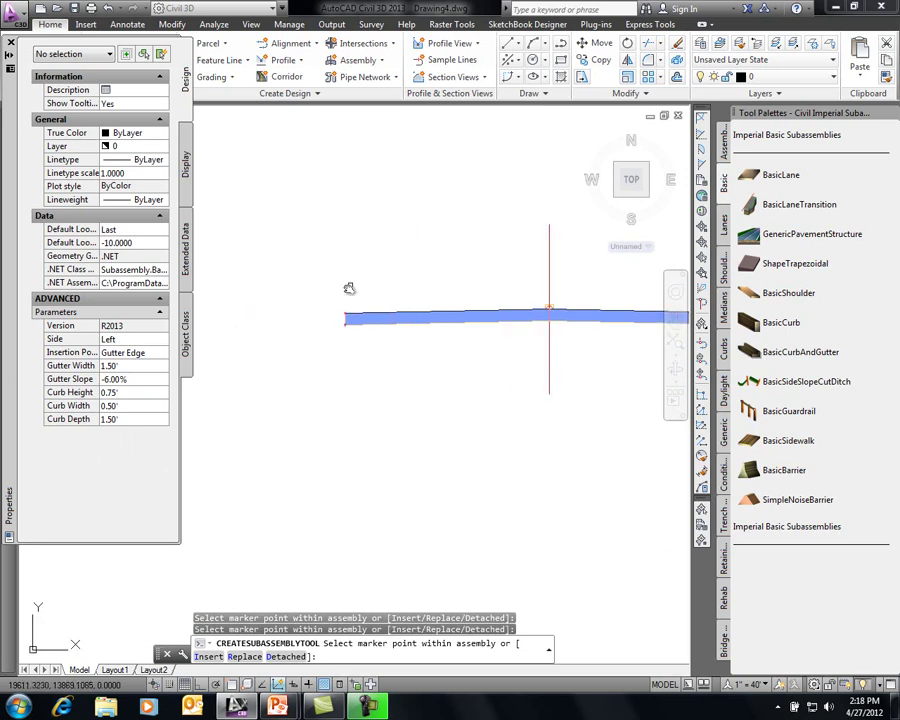
pyautogui.click(344, 315)
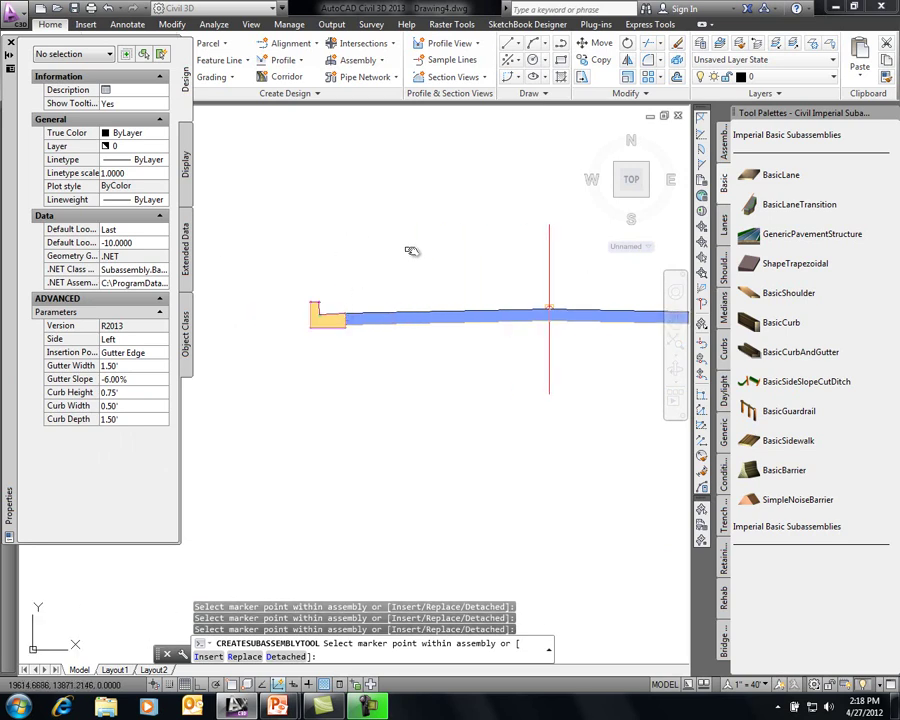
pyautogui.moveTo(420, 250)
pyautogui.mouseDown(button='middle')
pyautogui.moveTo(297, 243)
pyautogui.moveTo(311, 247)
pyautogui.mouseUp(button='middle')
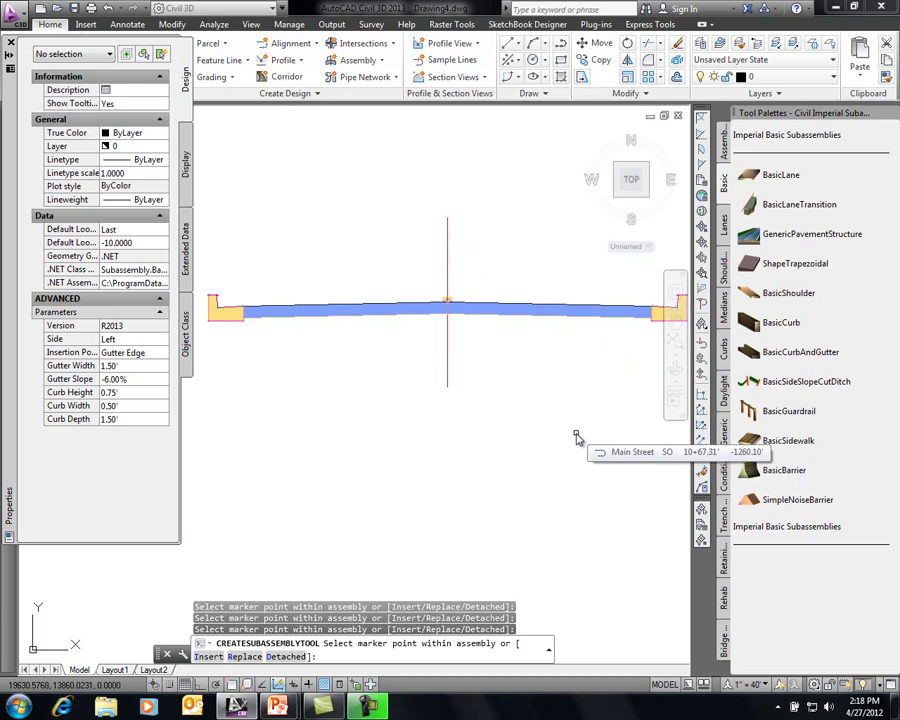
pyautogui.press('Escape')
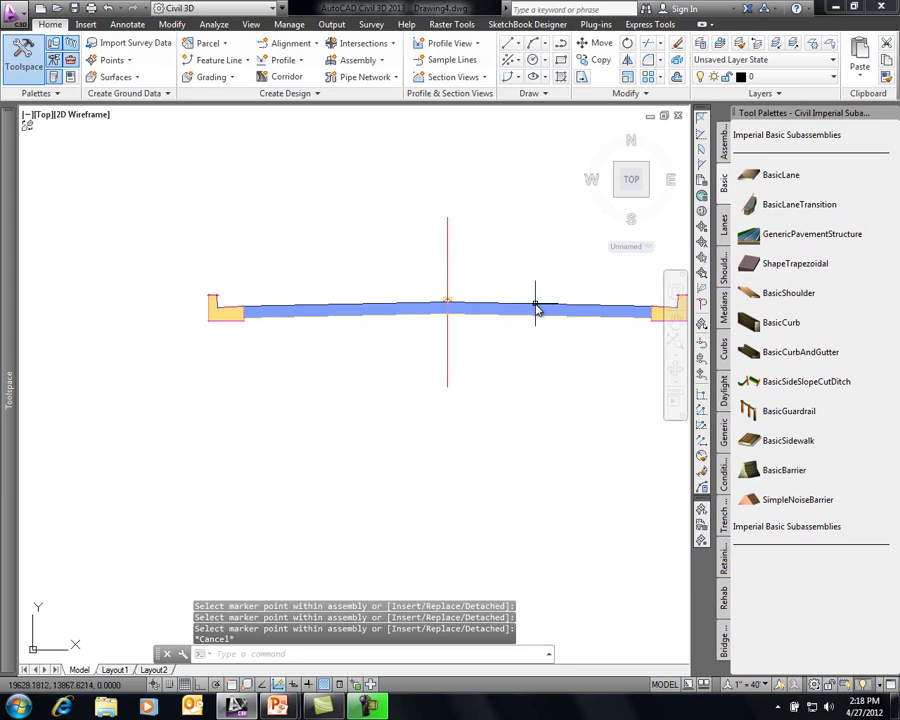
pyautogui.click(536, 308)
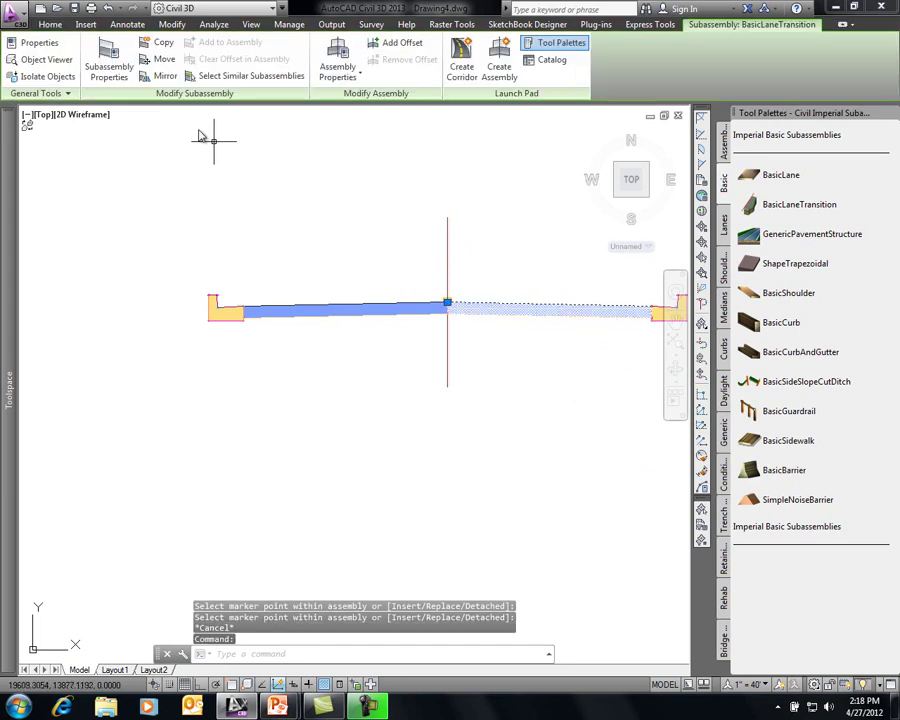
pyautogui.click(109, 66)
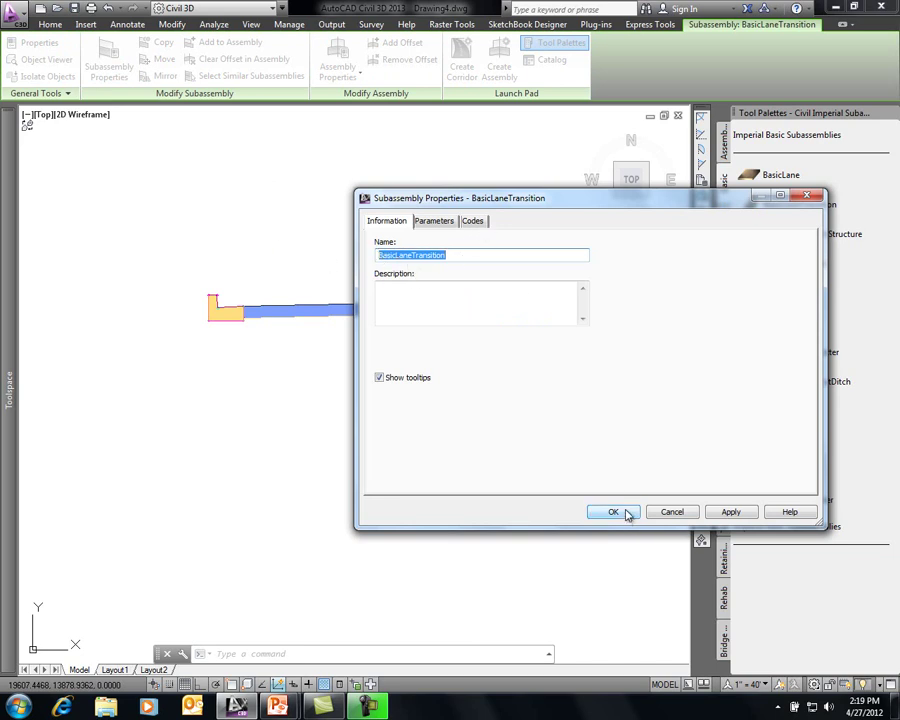
pyautogui.click(670, 513)
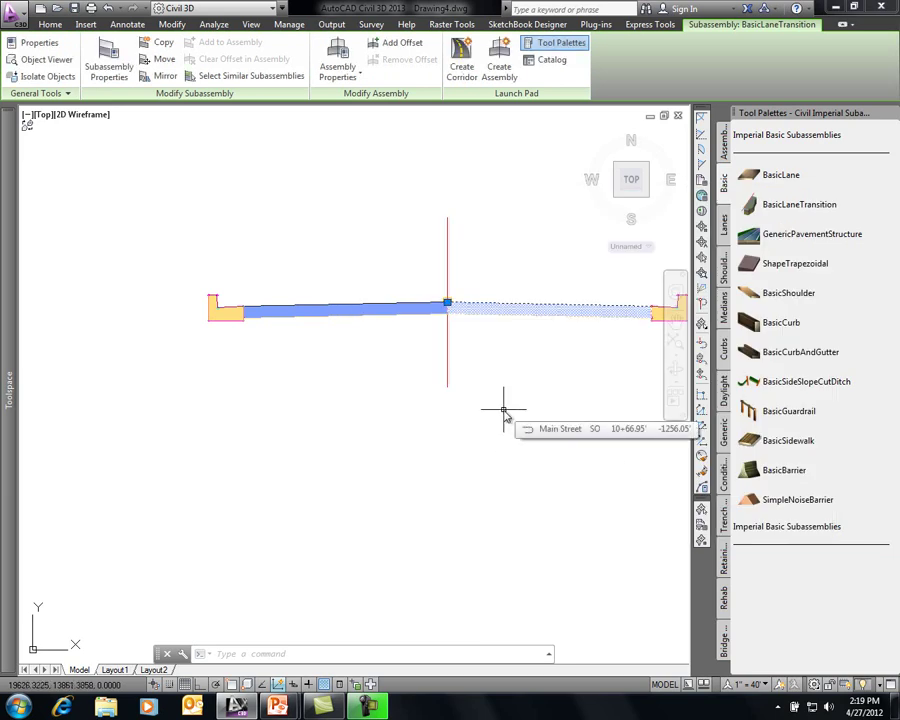
pyautogui.press('Escape')
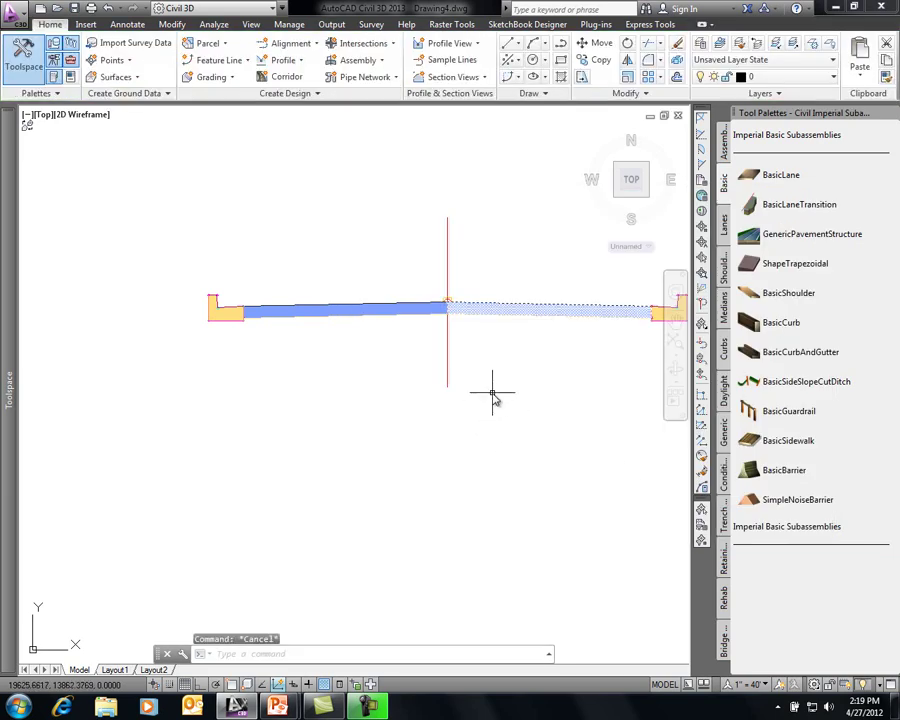
pyautogui.moveTo(527, 414); pyautogui.dragTo(455, 408, button='middle')
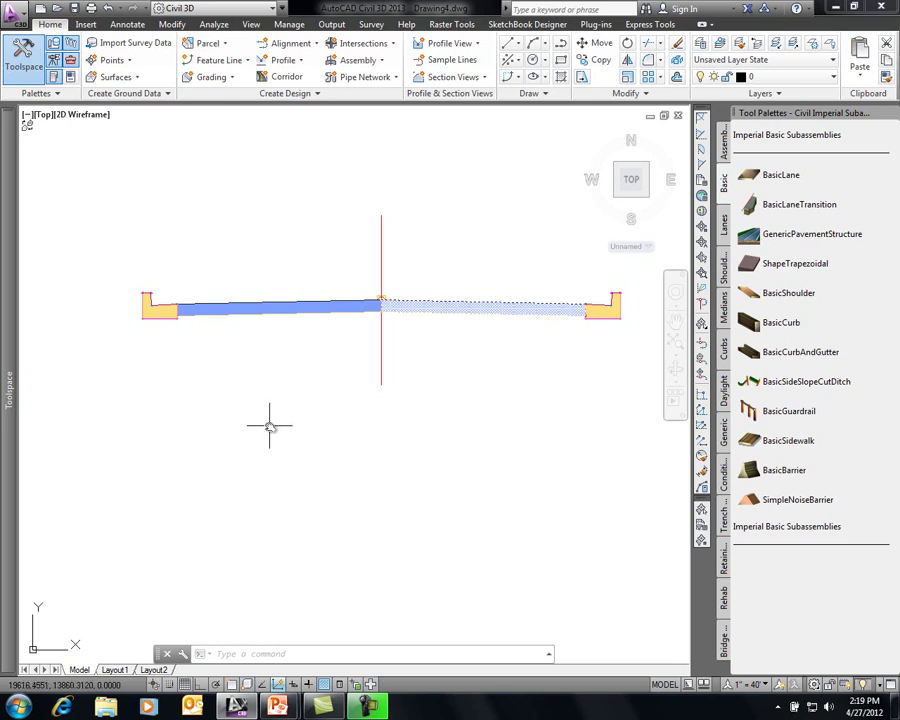
# - Open Edit Command Settings for CreateSubAssemblyTool under Subassembly > Commands in Toolspace Settings
pyautogui.moveTo(13, 381)
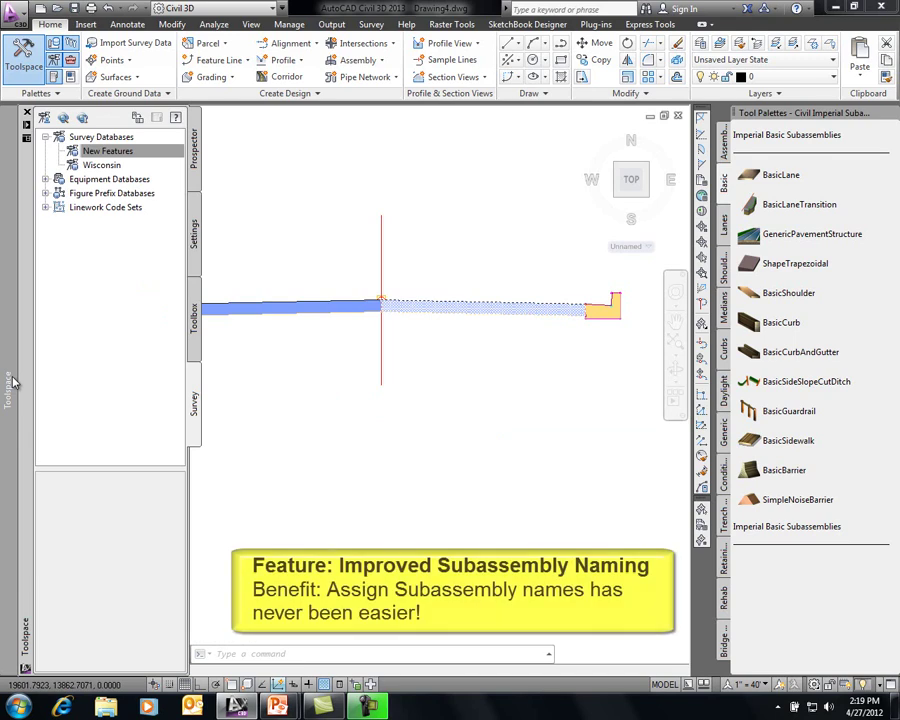
pyautogui.click(195, 232)
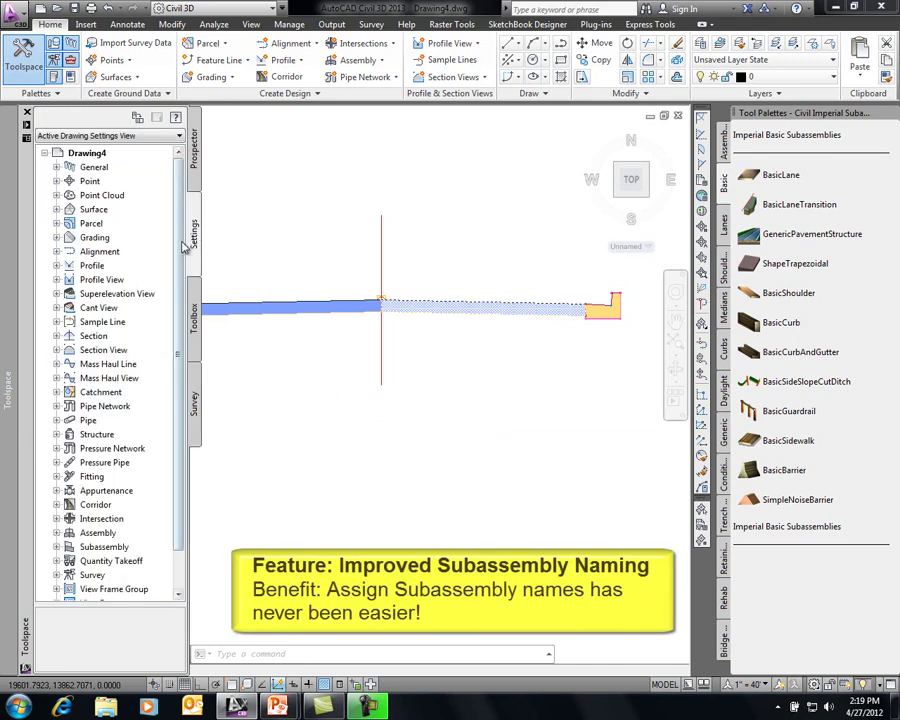
pyautogui.scroll(-1, 150, 366)
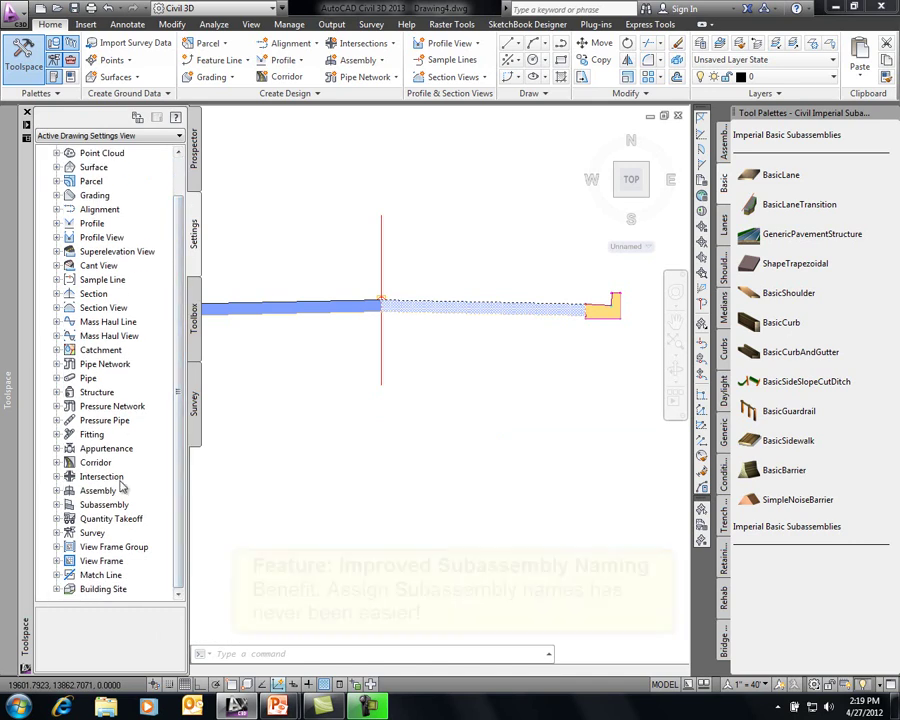
pyautogui.click(57, 505)
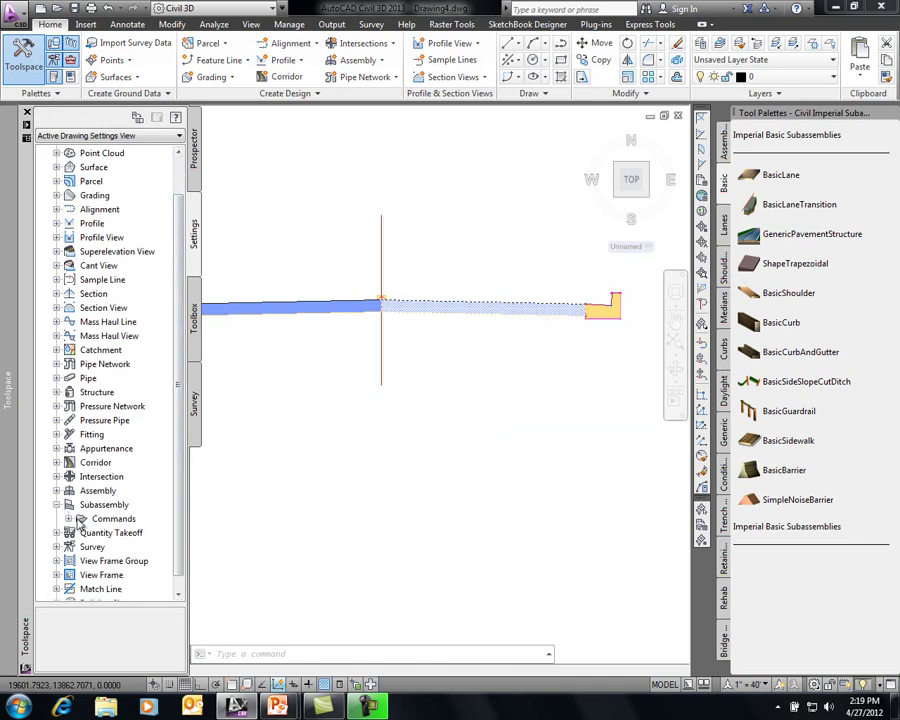
pyautogui.click(69, 519)
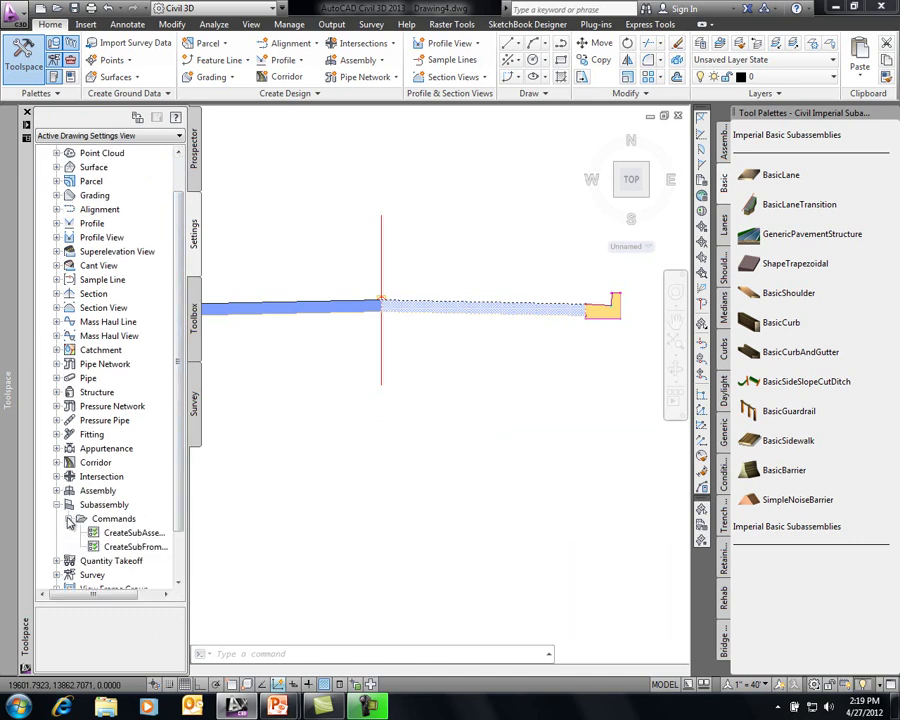
pyautogui.click(132, 534)
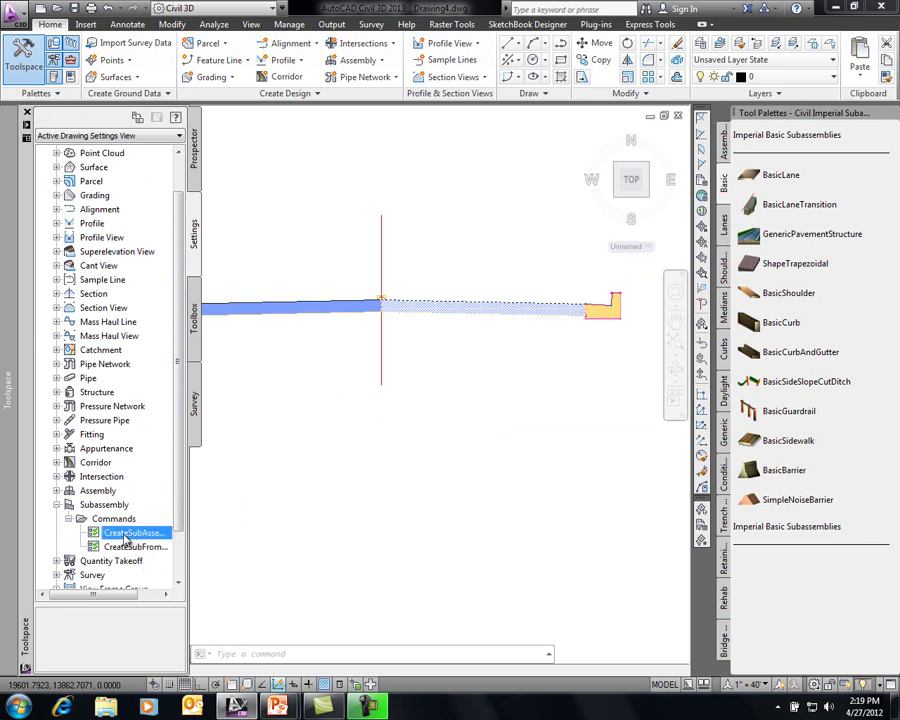
pyautogui.rightClick(126, 539)
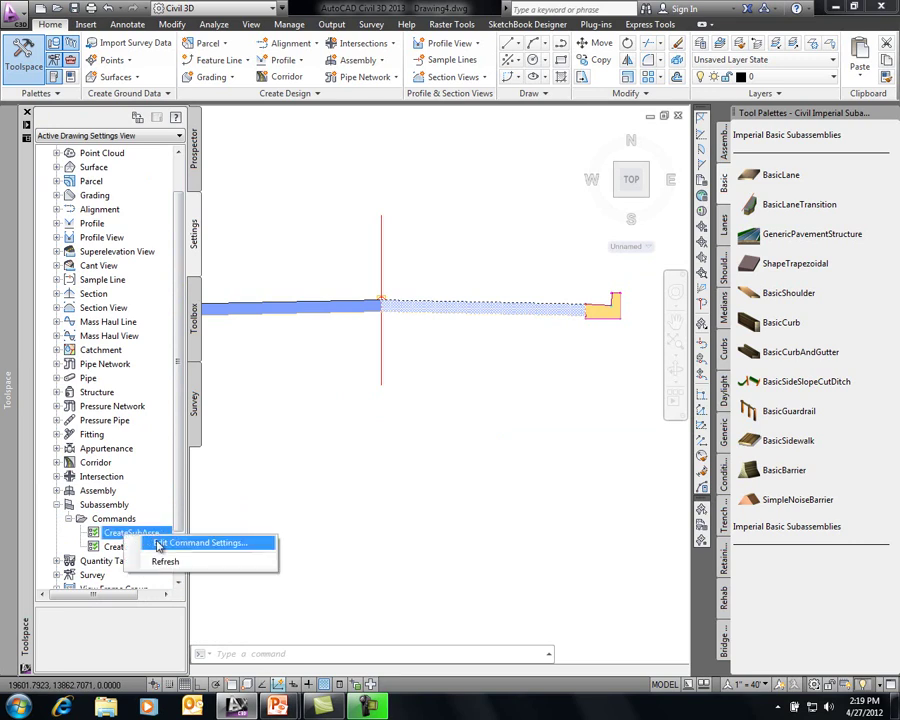
pyautogui.click(158, 547)
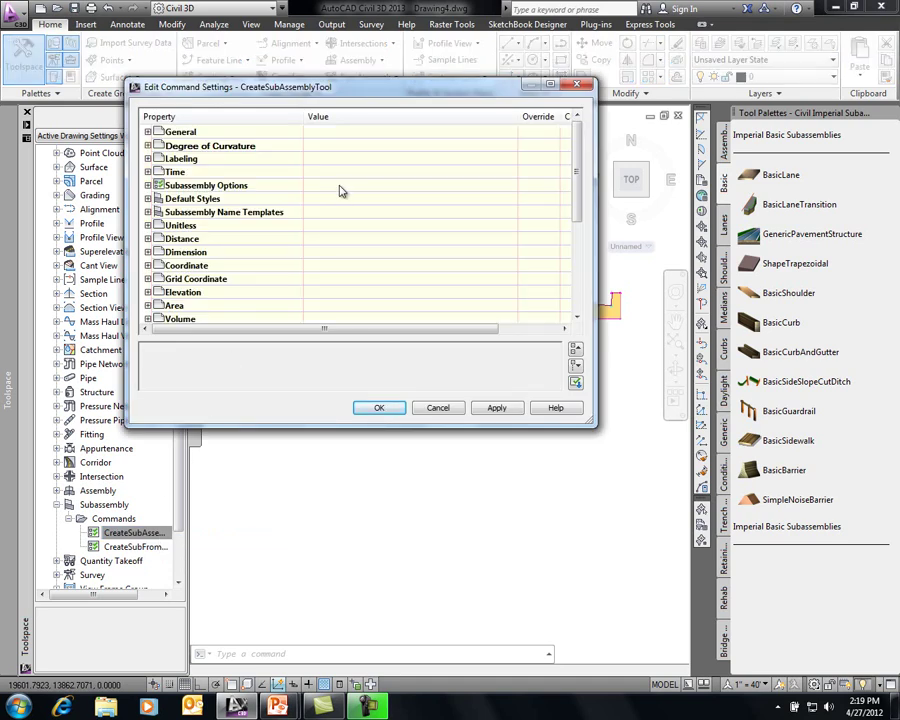
# - Edit the Create From Macro name template to begin with Subassembly Side followed by an underscore
pyautogui.click(148, 212)
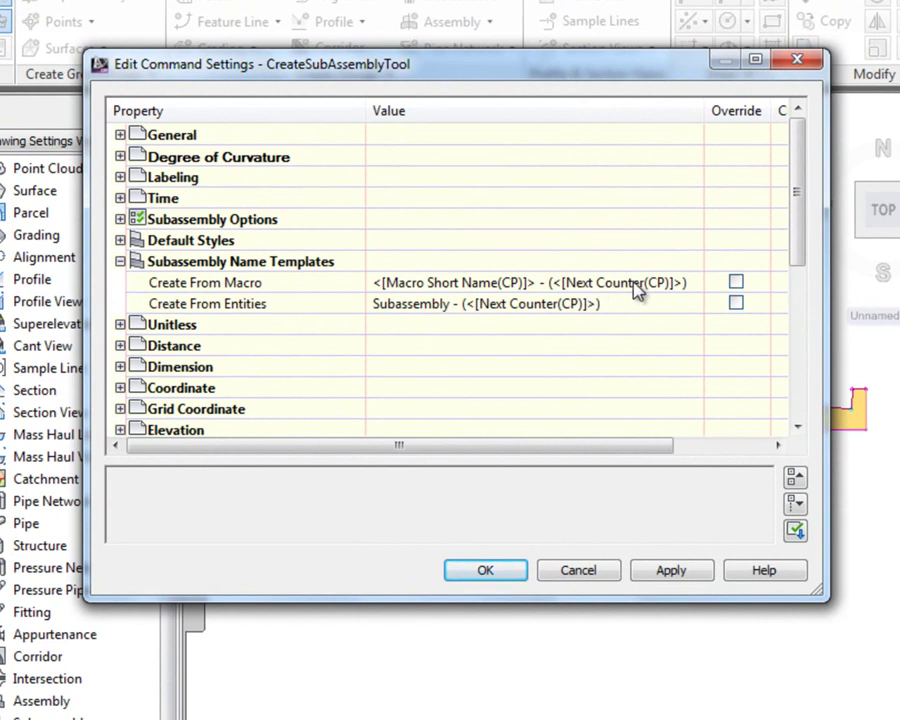
pyautogui.click(381, 287)
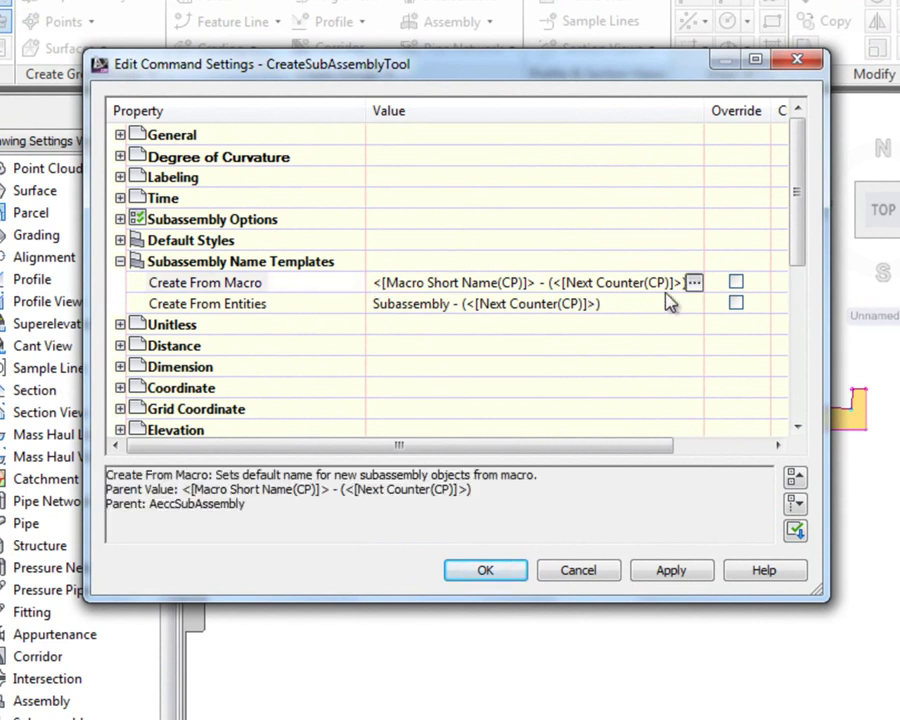
pyautogui.click(693, 283)
pyautogui.click(366, 279)
pyautogui.click(680, 230)
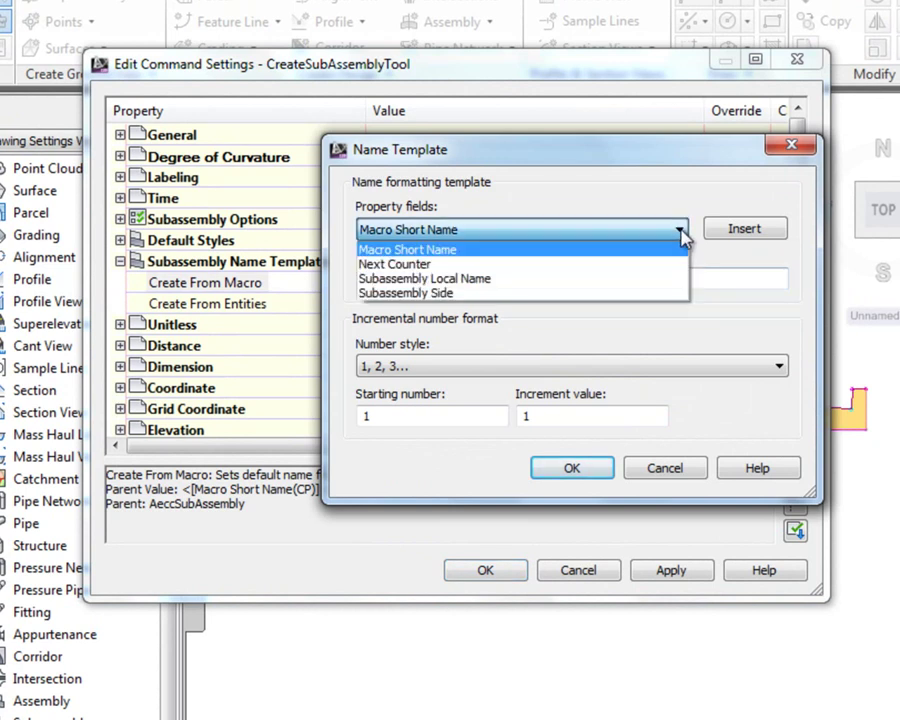
pyautogui.click(472, 293)
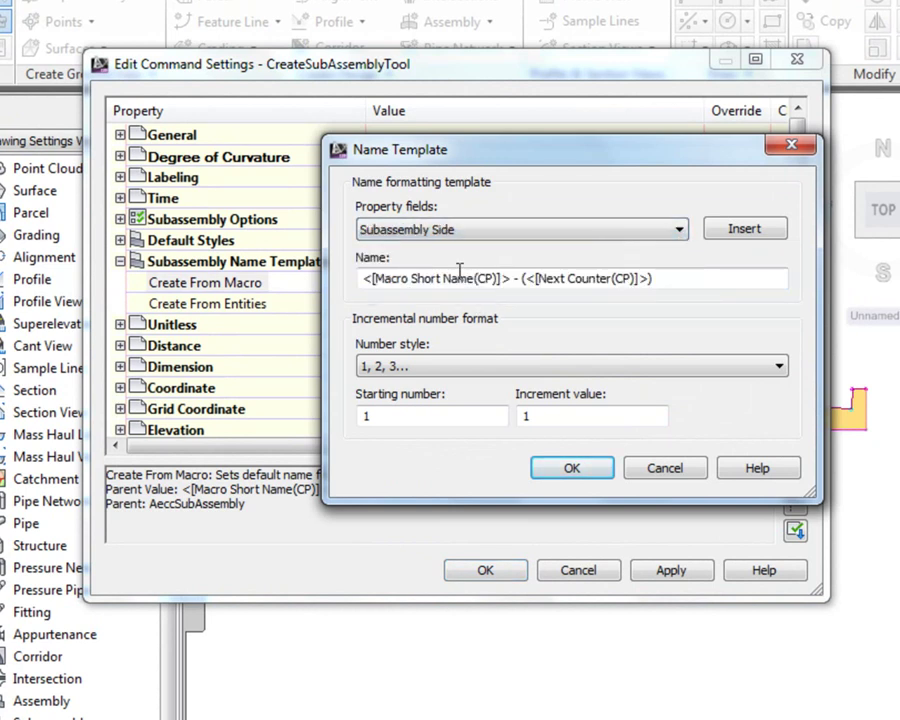
pyautogui.click(744, 229)
pyautogui.click(488, 281)
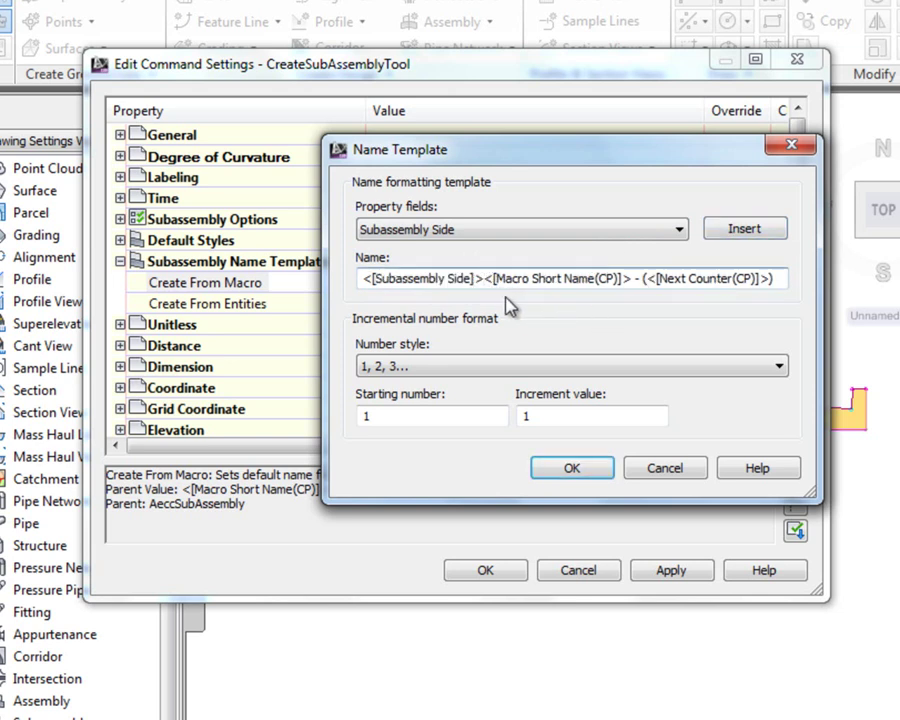
pyautogui.write('_')
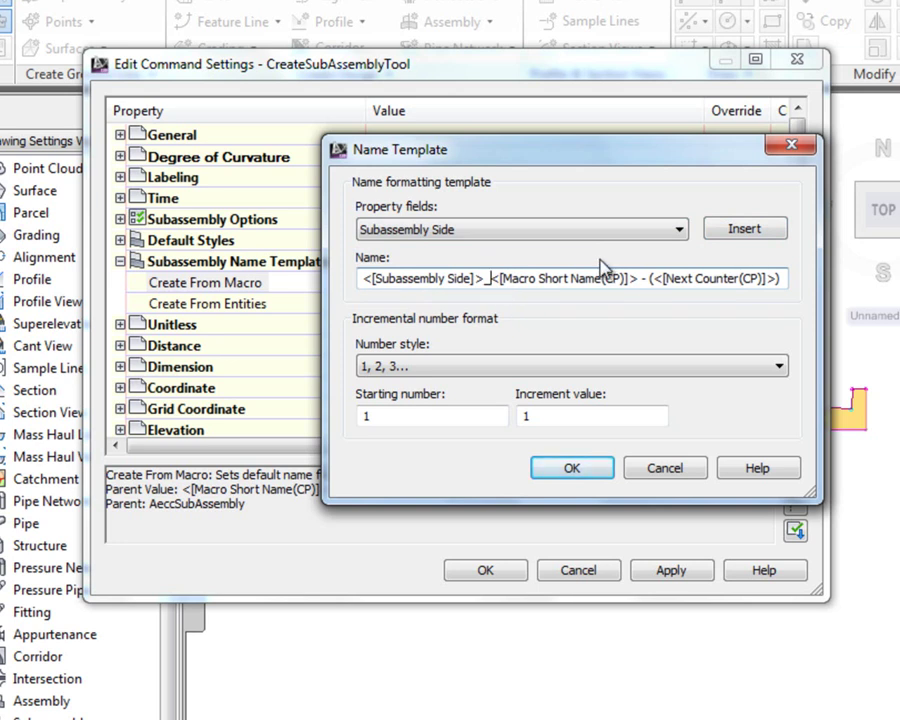
pyautogui.click(571, 468)
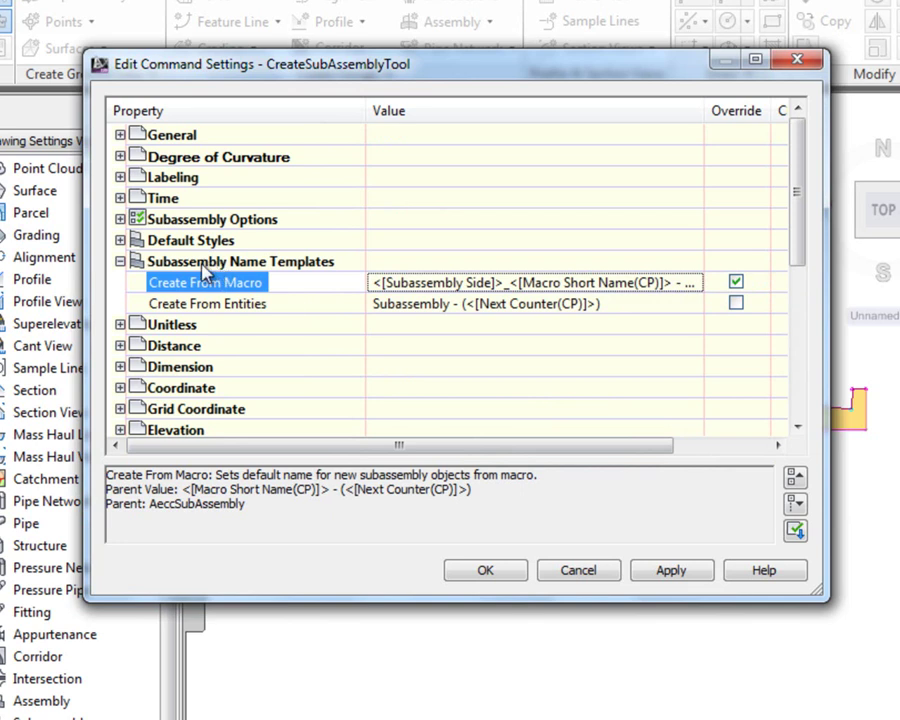
# - Make Subassembly Name use the template and turn Subassembly Name Prompt on
pyautogui.click(120, 219)
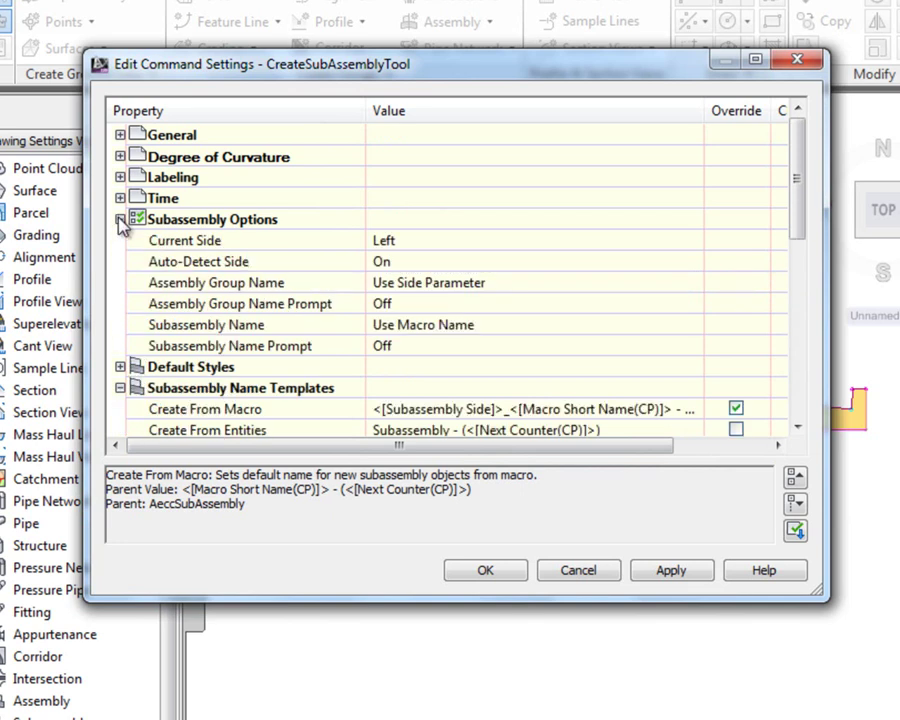
pyautogui.click(500, 330)
pyautogui.click(524, 335)
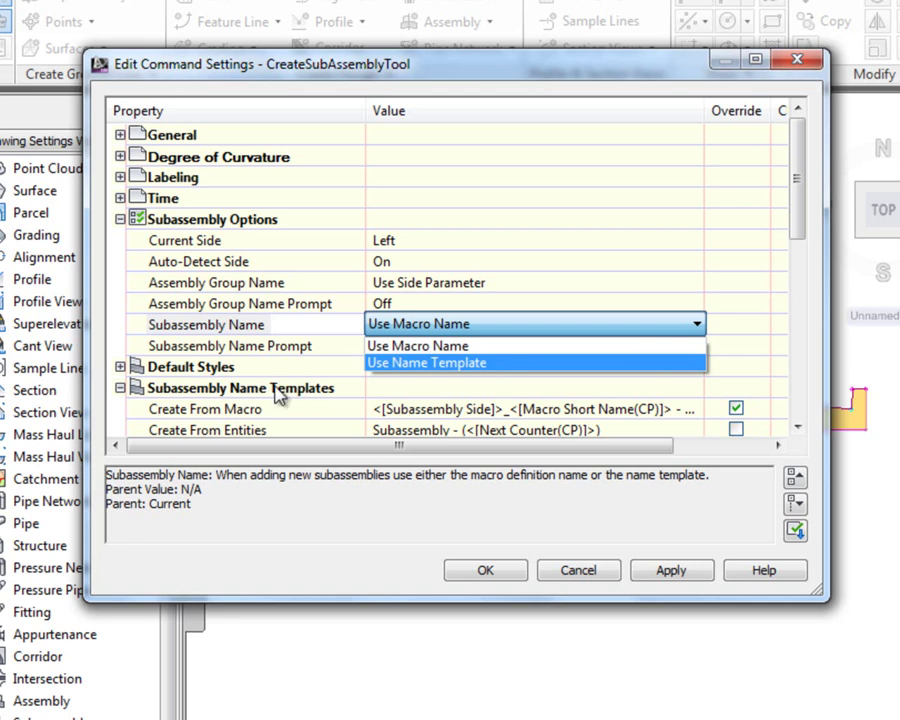
pyautogui.click(474, 363)
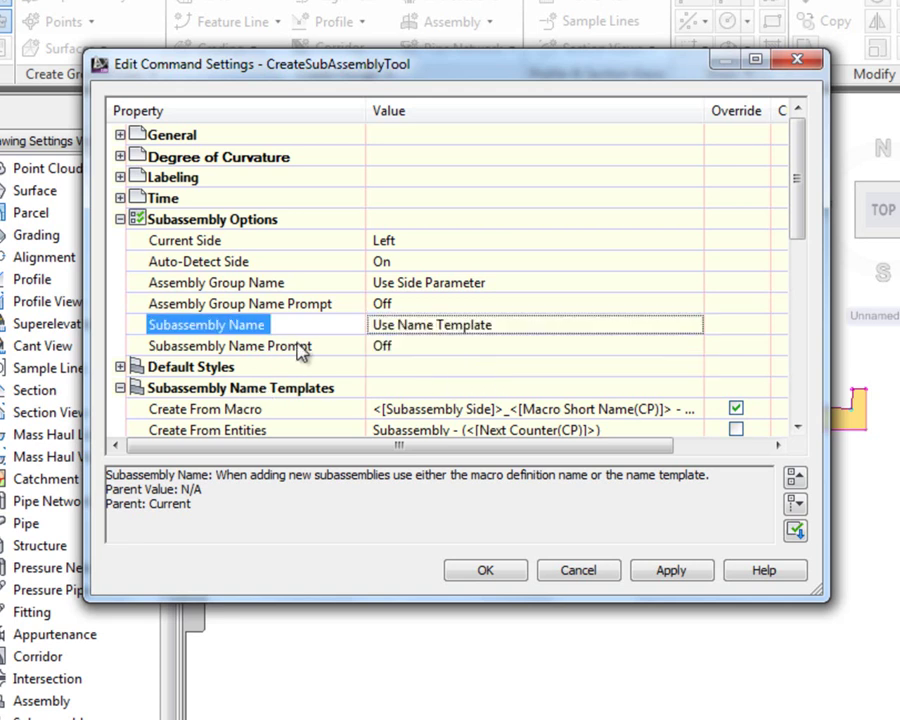
pyautogui.click(432, 347)
pyautogui.click(453, 347)
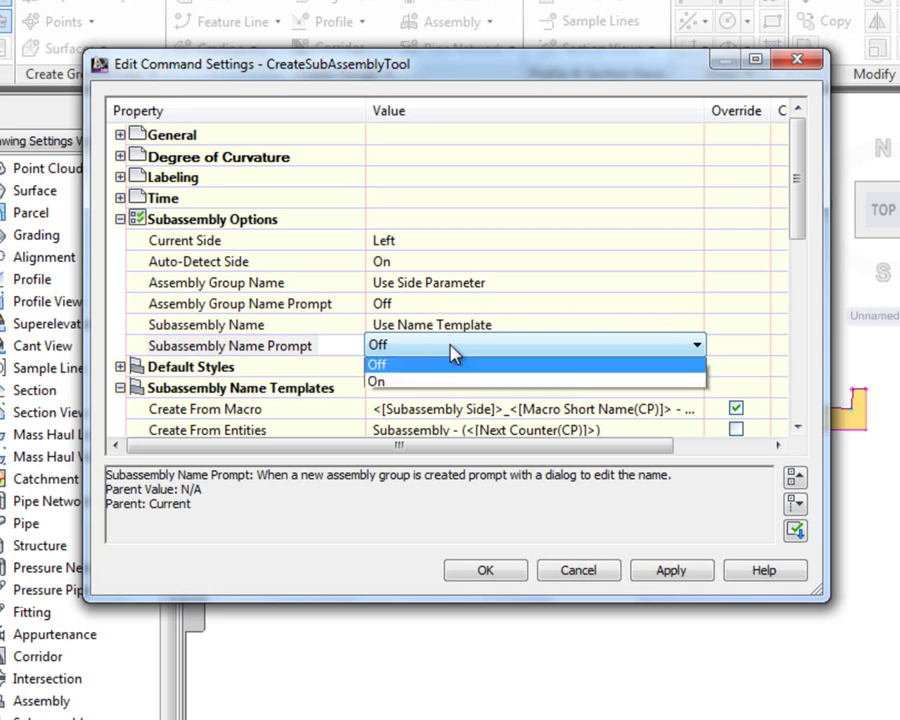
pyautogui.click(415, 386)
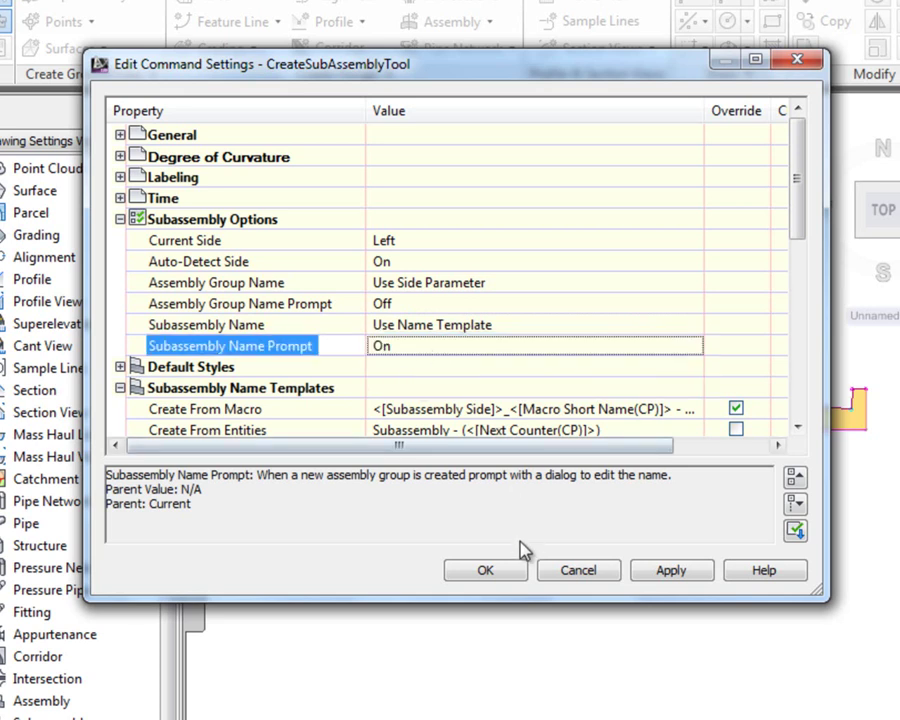
pyautogui.click(490, 571)
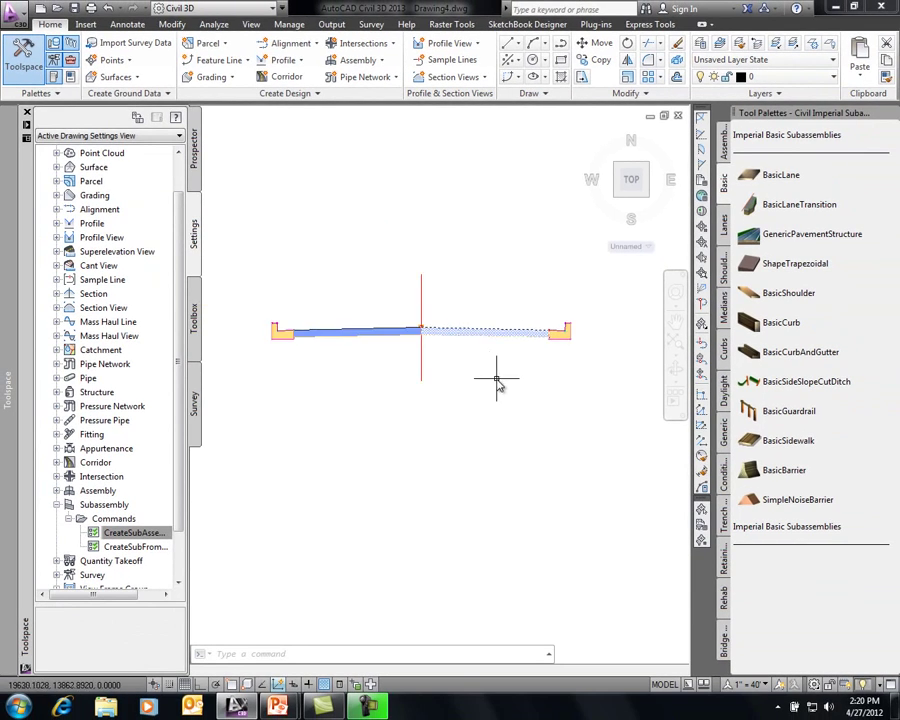
# - Add BasicSidewalk at both curbs, naming the right sidewalk Right_Conc-Walk
pyautogui.moveTo(497, 380); pyautogui.dragTo(462, 363, button='middle')
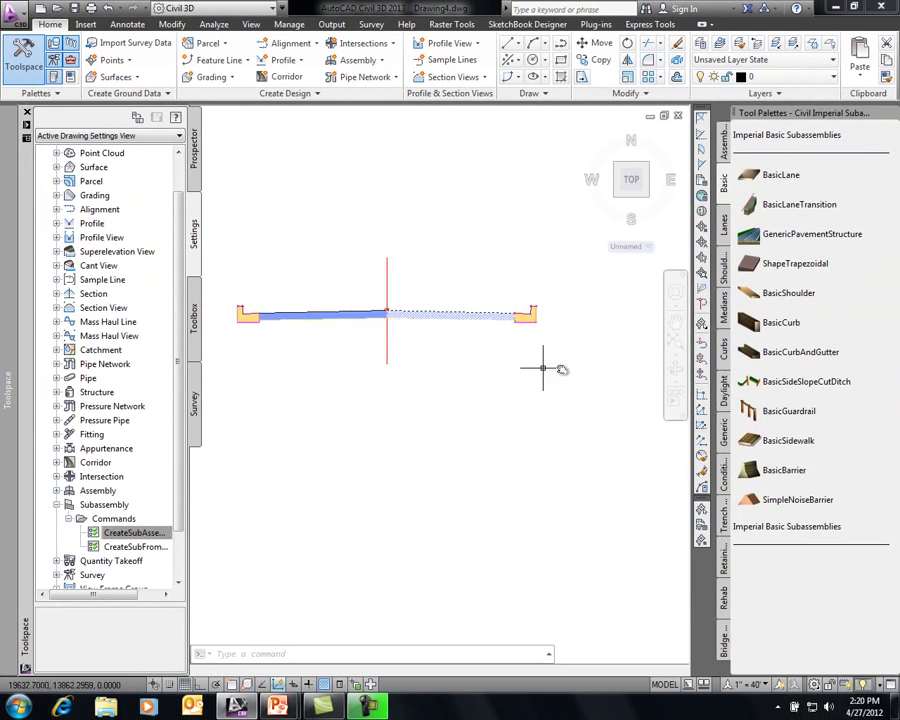
pyautogui.click(766, 471)
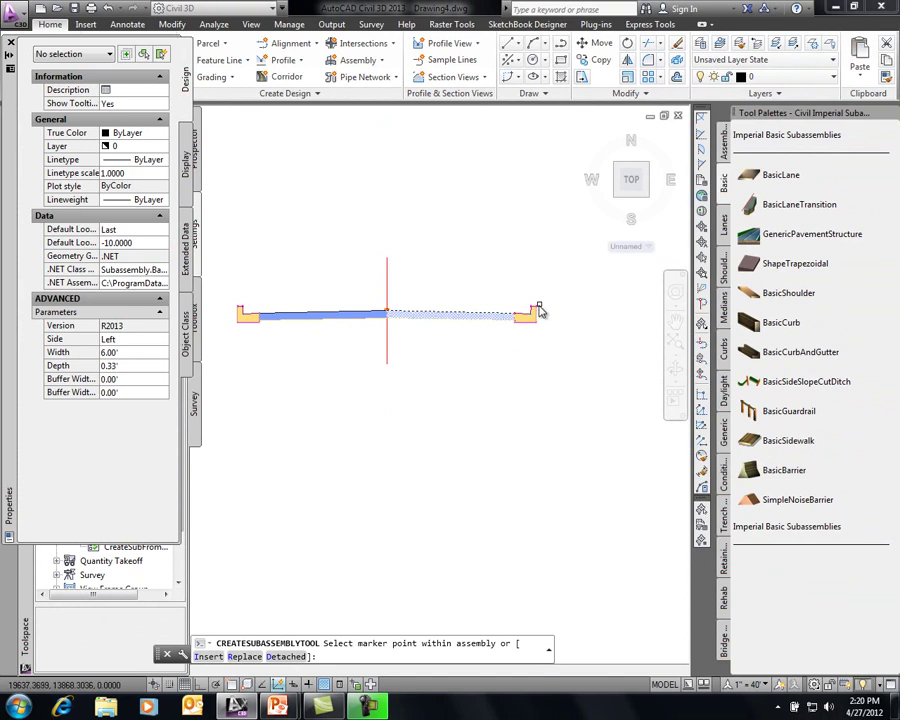
pyautogui.click(541, 314)
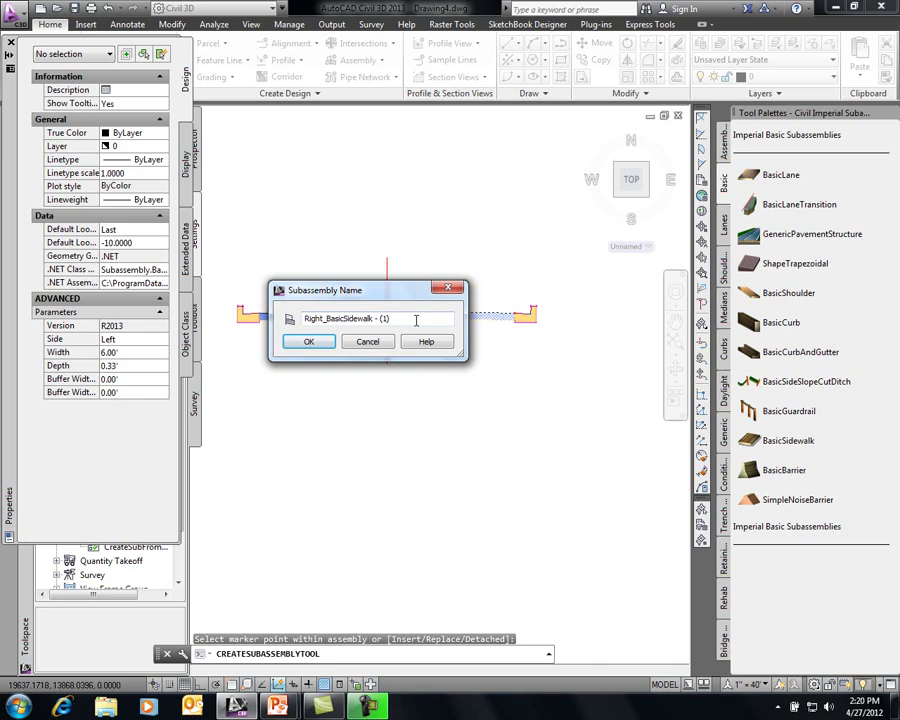
pyautogui.moveTo(398, 320); pyautogui.dragTo(335, 318)
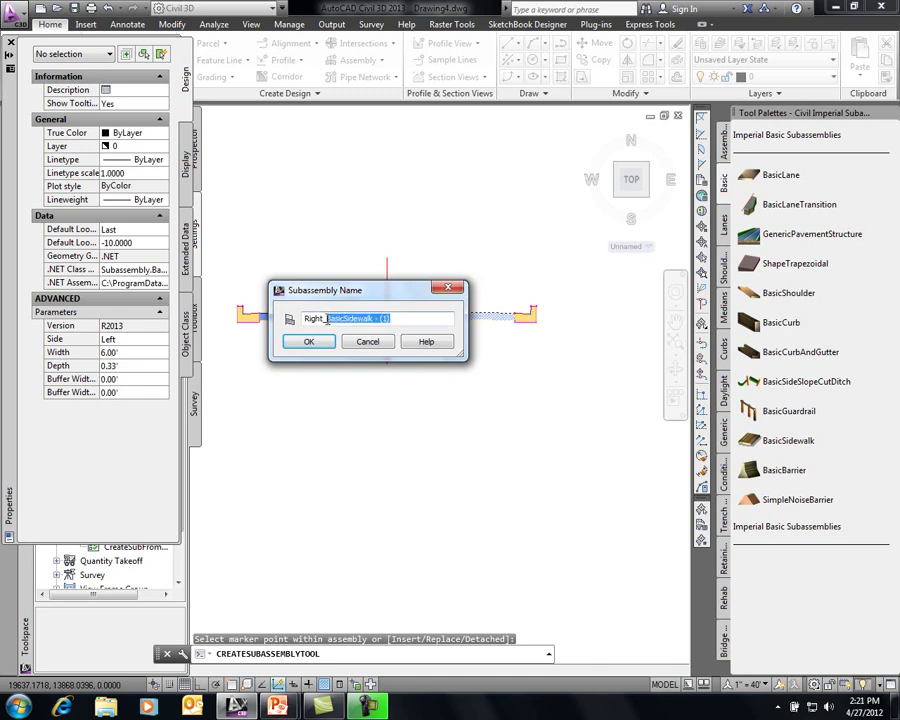
pyautogui.write('Conc-Walk')
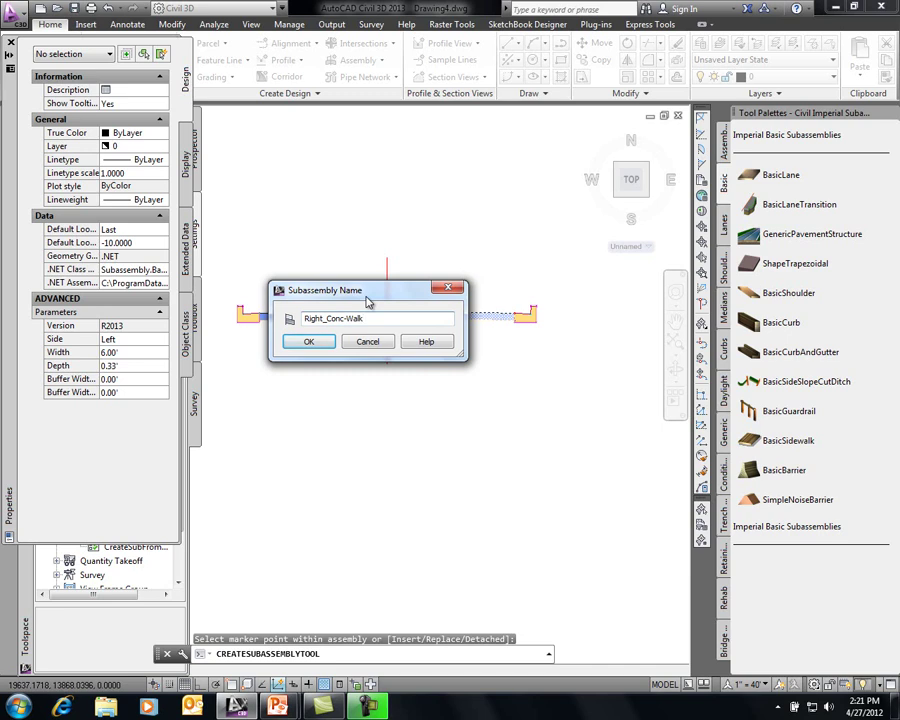
pyautogui.click(310, 342)
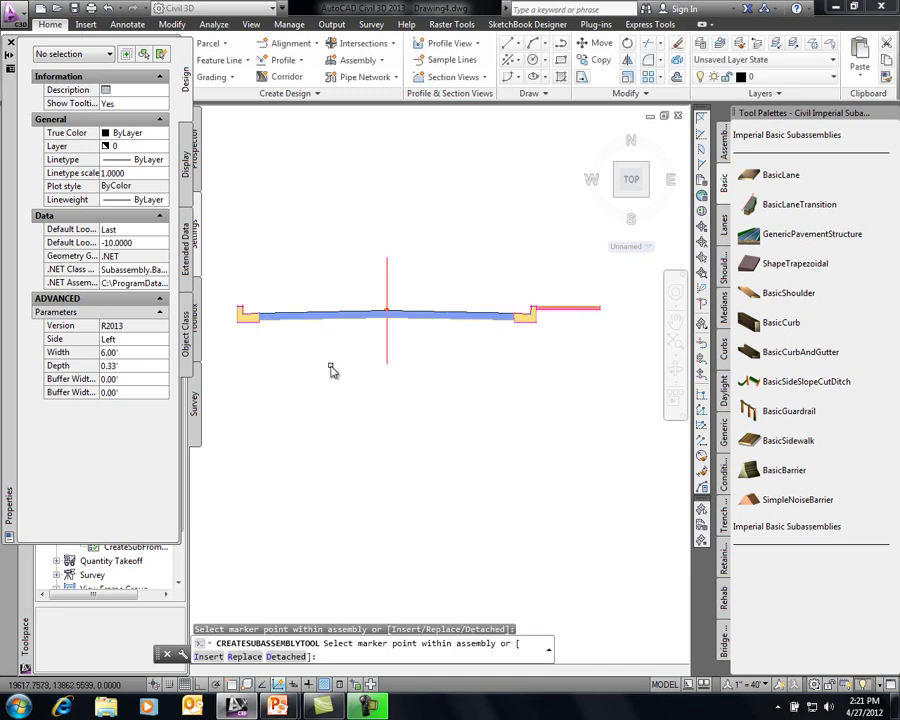
pyautogui.moveTo(296, 368); pyautogui.dragTo(396, 366, button='middle')
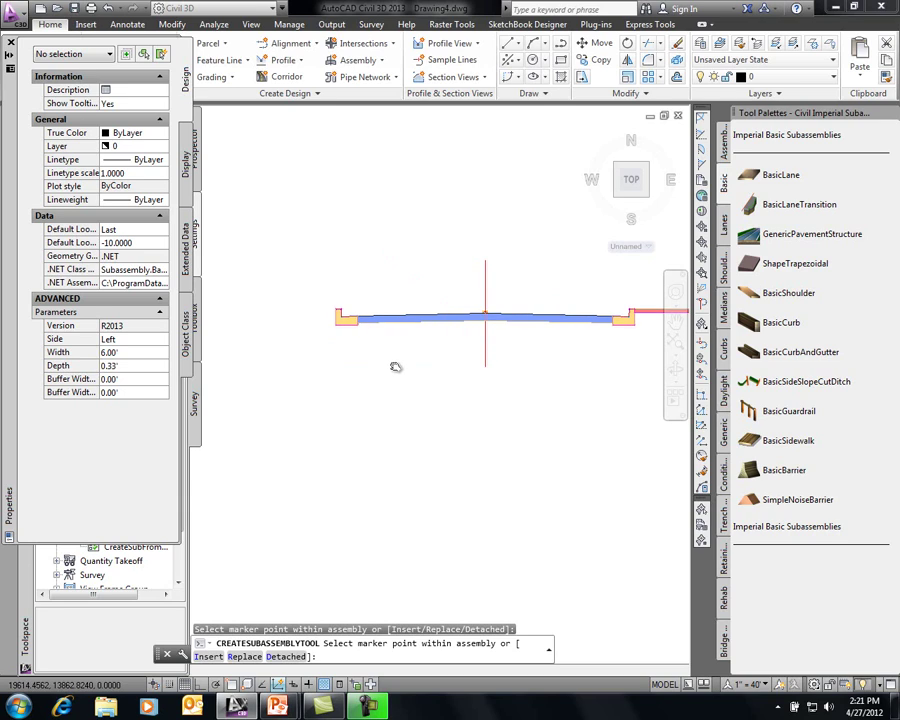
pyautogui.click(338, 312)
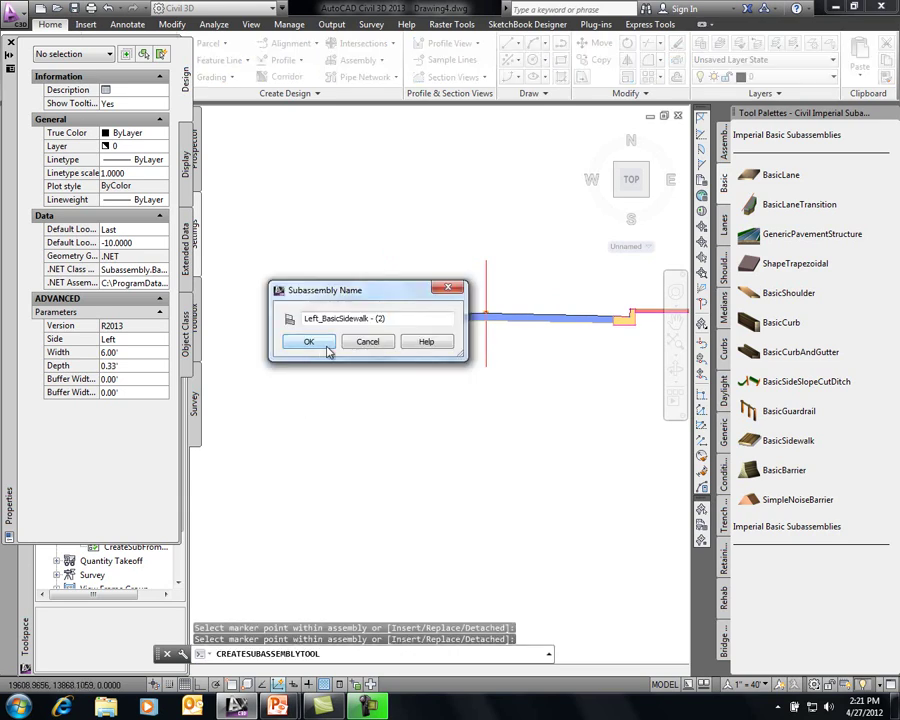
pyautogui.click(312, 342)
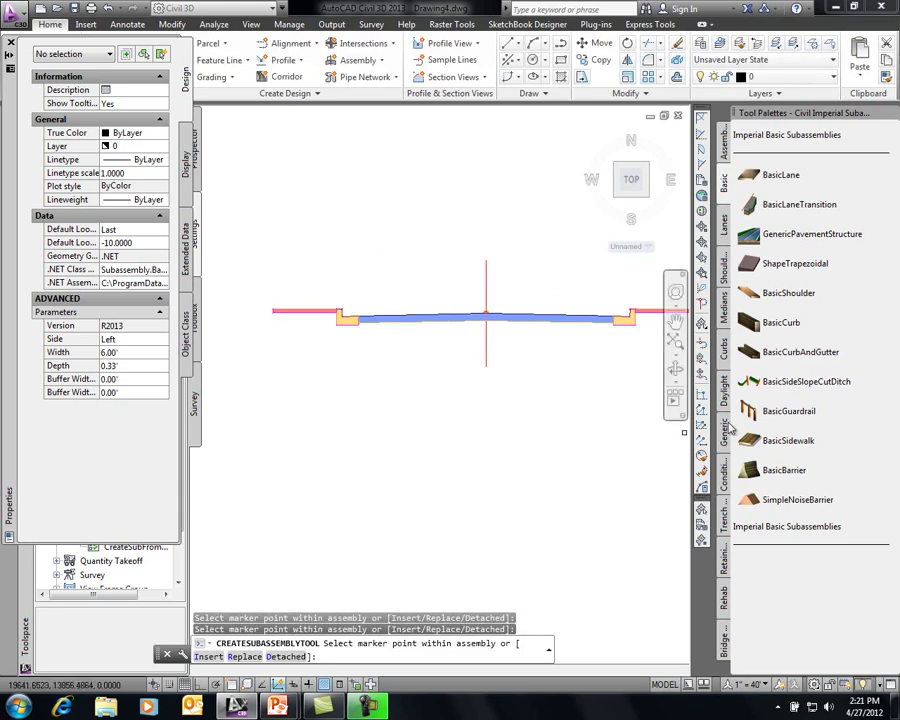
# - Attach a BasicSideSlopeCutDitch to the left sidewalk's outer end with the default name
pyautogui.click(793, 385)
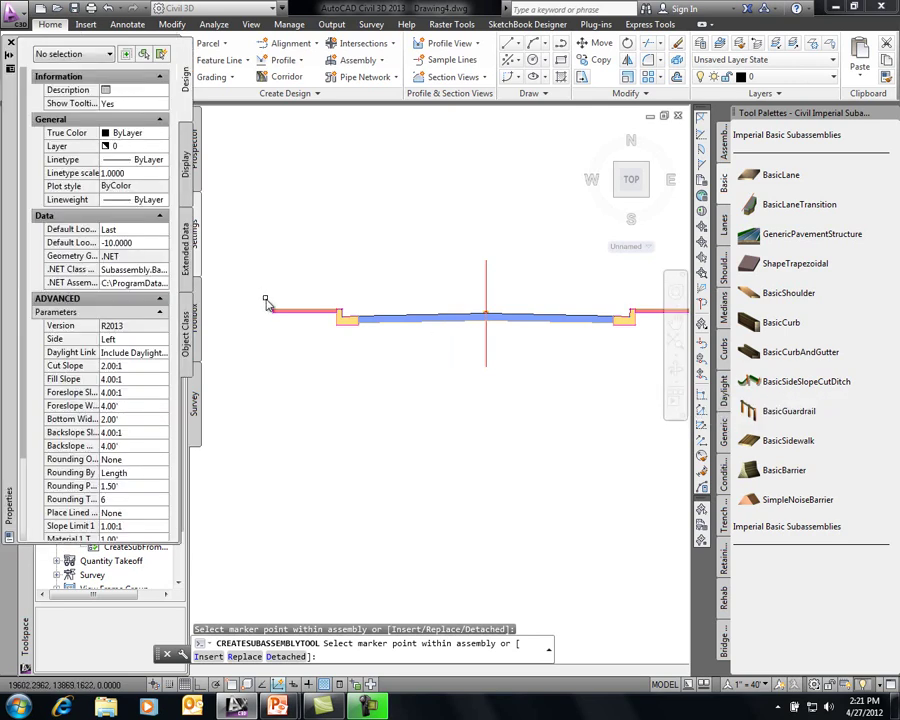
pyautogui.scroll(5, 266, 309)
pyautogui.scroll(6, 270, 311)
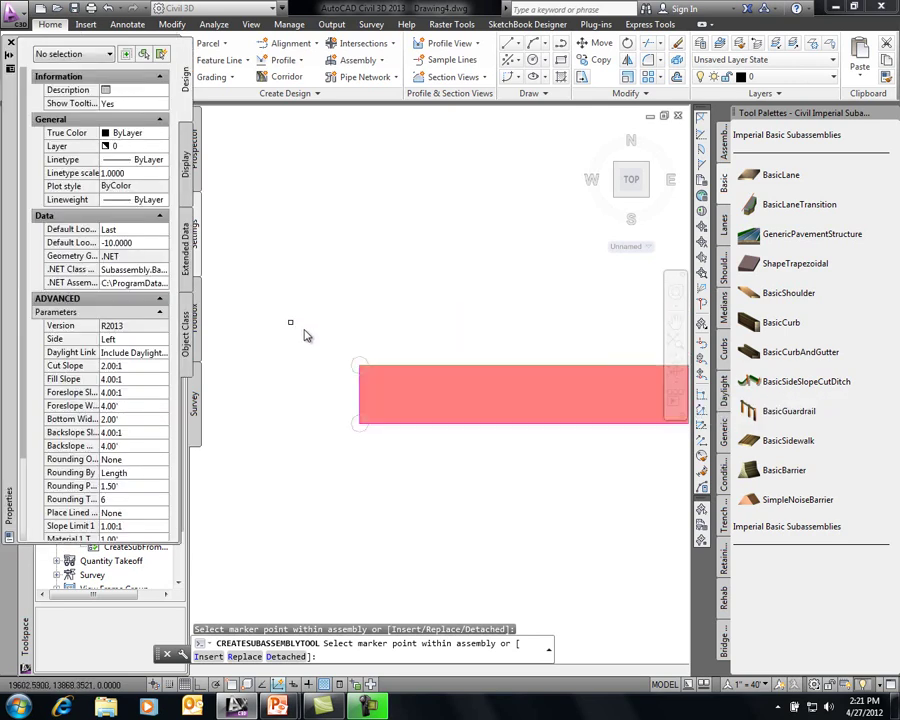
pyautogui.click(356, 362)
pyautogui.click(315, 455)
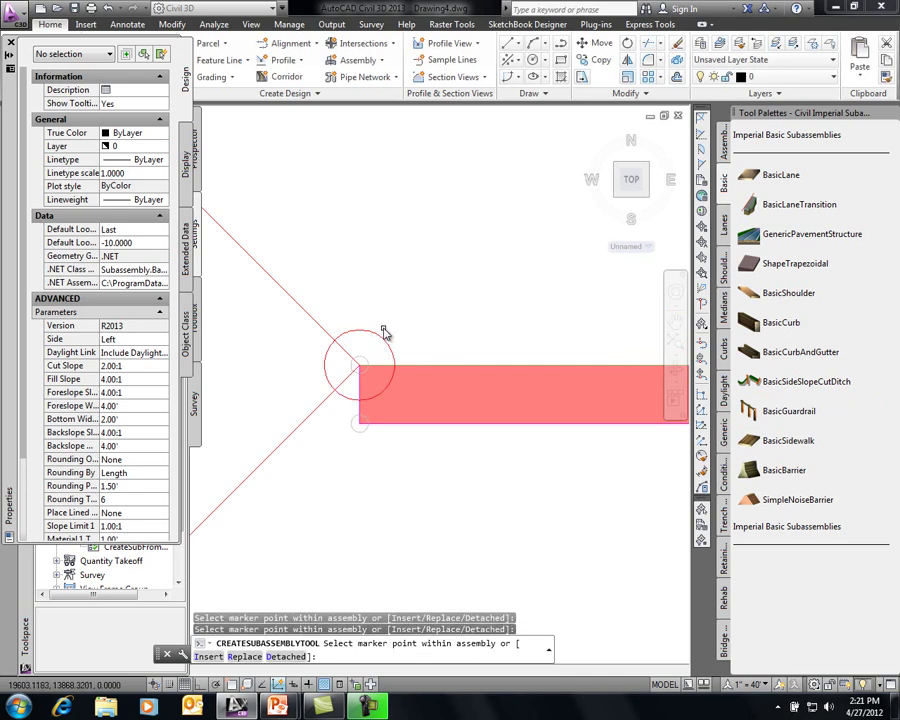
# - Attach a side-slope cut ditch to the right sidewalk's end and finish inserting subassemblies
pyautogui.scroll(-6, 384, 332)
pyautogui.moveTo(438, 386)
pyautogui.mouseDown(button='middle')
pyautogui.moveTo(376, 382)
pyautogui.moveTo(465, 340)
pyautogui.mouseUp(button='middle')
pyautogui.scroll(6, 465, 340)
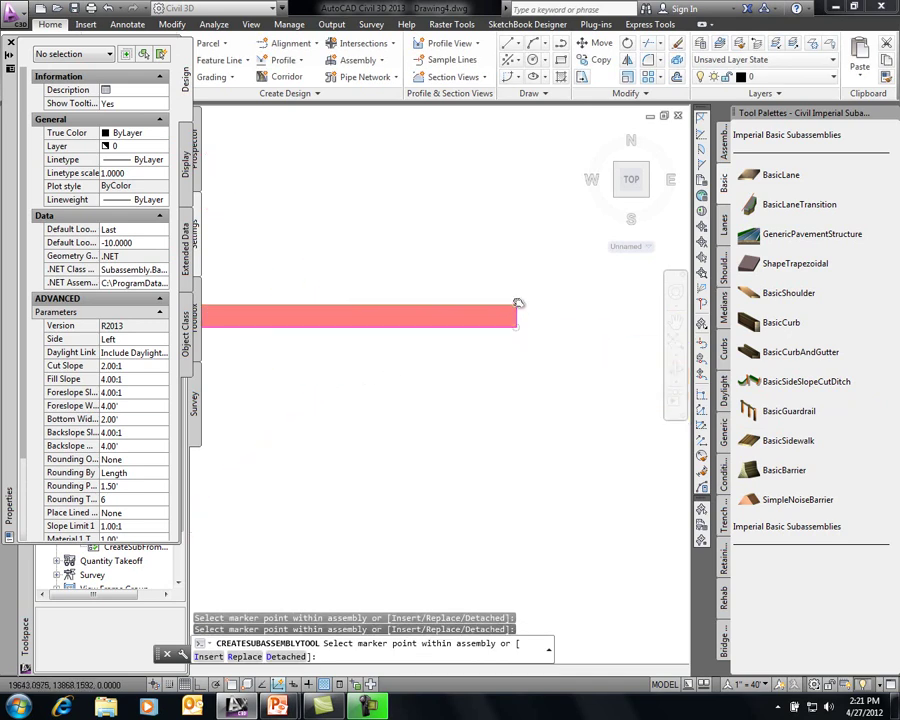
pyautogui.click(518, 303)
pyautogui.click(338, 342)
pyautogui.scroll(-4, 342, 412)
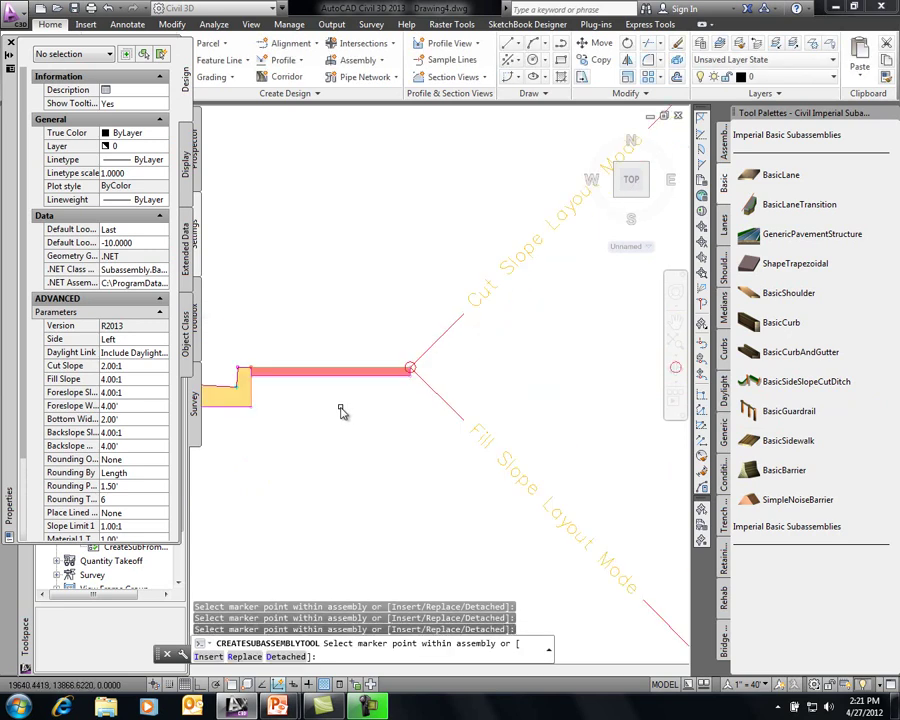
pyautogui.scroll(-2, 340, 412)
pyautogui.moveTo(297, 331); pyautogui.dragTo(490, 291, button='middle')
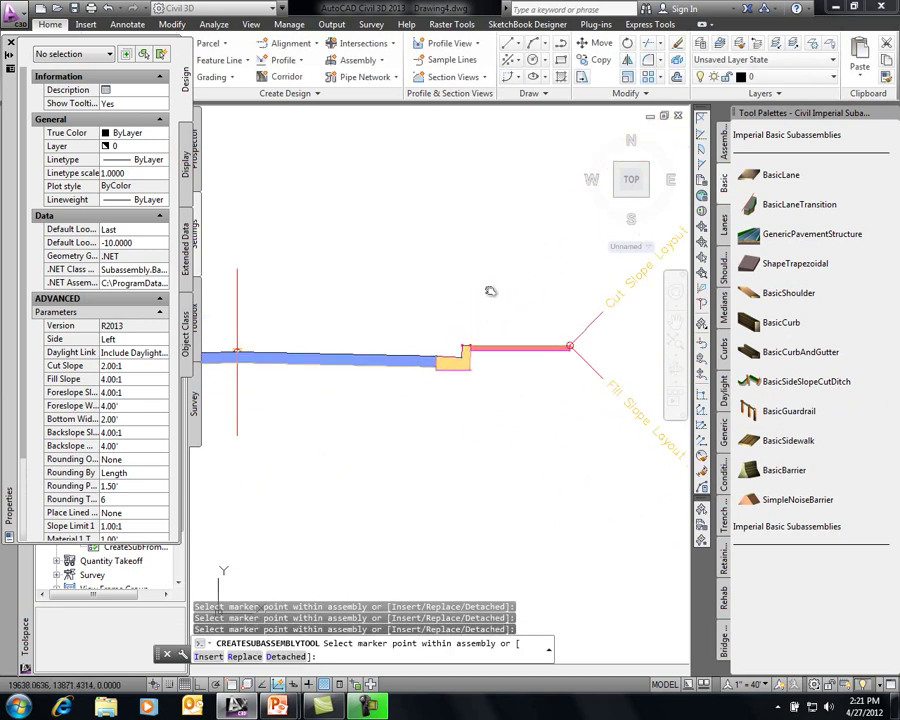
pyautogui.rightClick(424, 272)
pyautogui.click(452, 278)
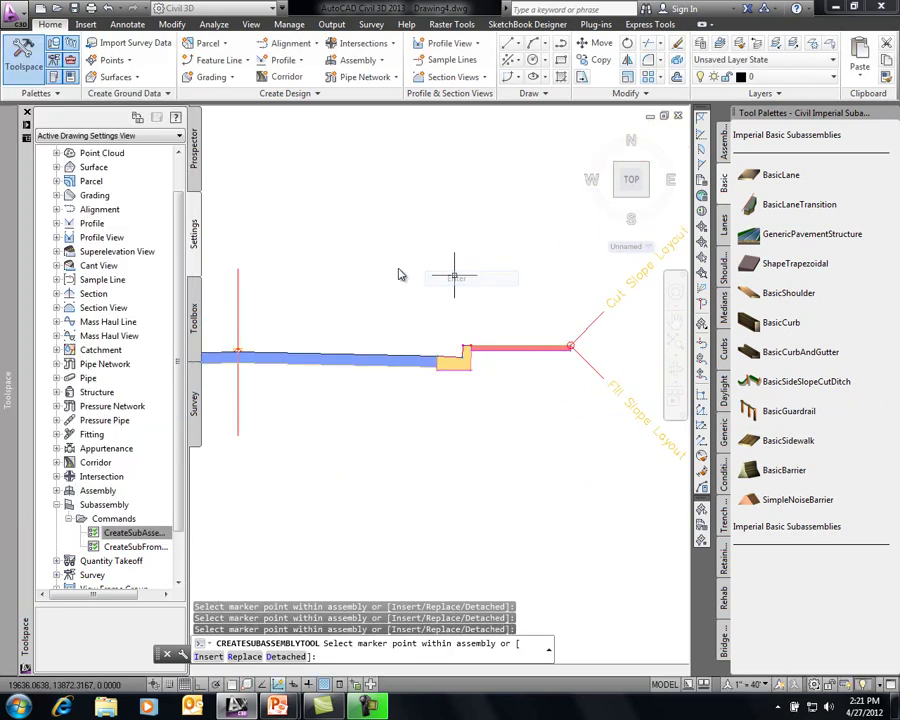
pyautogui.scroll(-1, 362, 233)
# - Recenter the assembly and begin inserting a 12' right-side BasicLane at -2.00% slope
pyautogui.moveTo(362, 233)
pyautogui.mouseDown(button='middle')
pyautogui.moveTo(360, 251)
pyautogui.moveTo(388, 258)
pyautogui.mouseUp(button='middle')
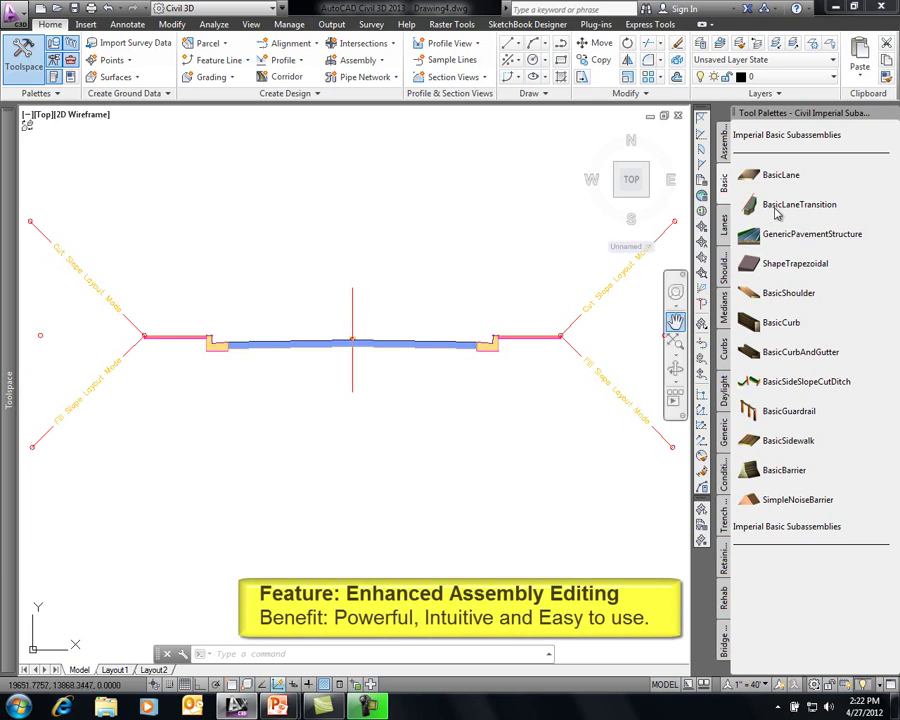
pyautogui.click(778, 177)
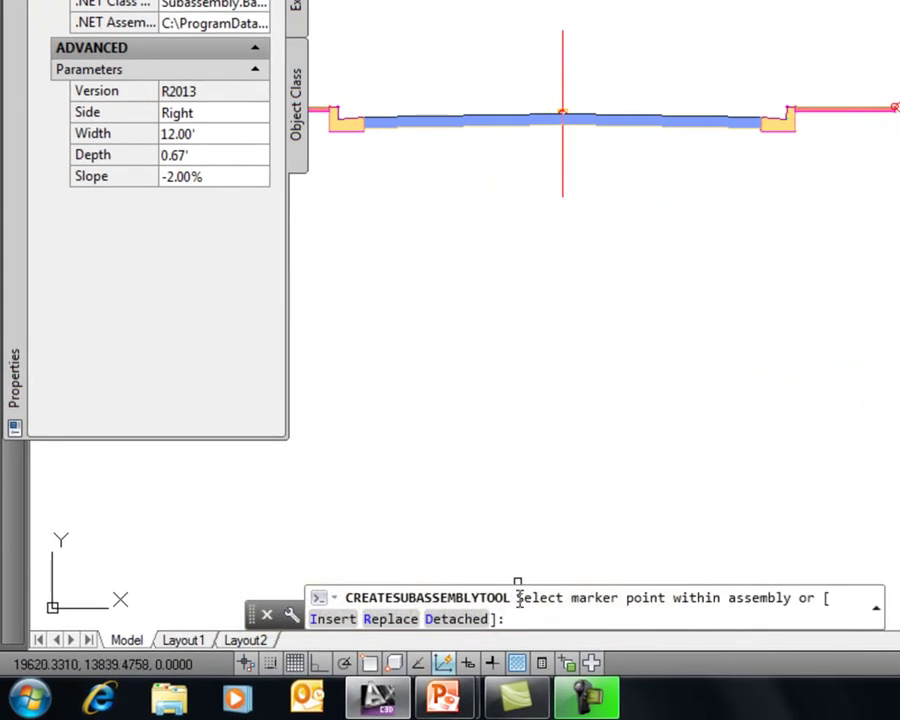
# - Insert a 12' lane, Right_BasicLane - (5), after the existing right lane, ahead of the curb
pyautogui.click(333, 619)
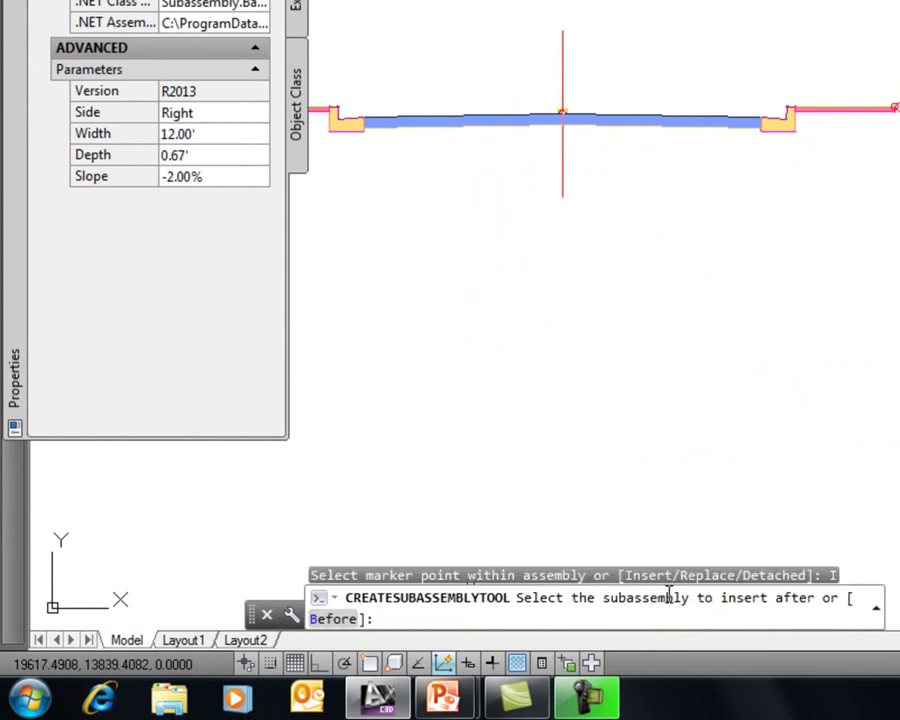
pyautogui.click(735, 116)
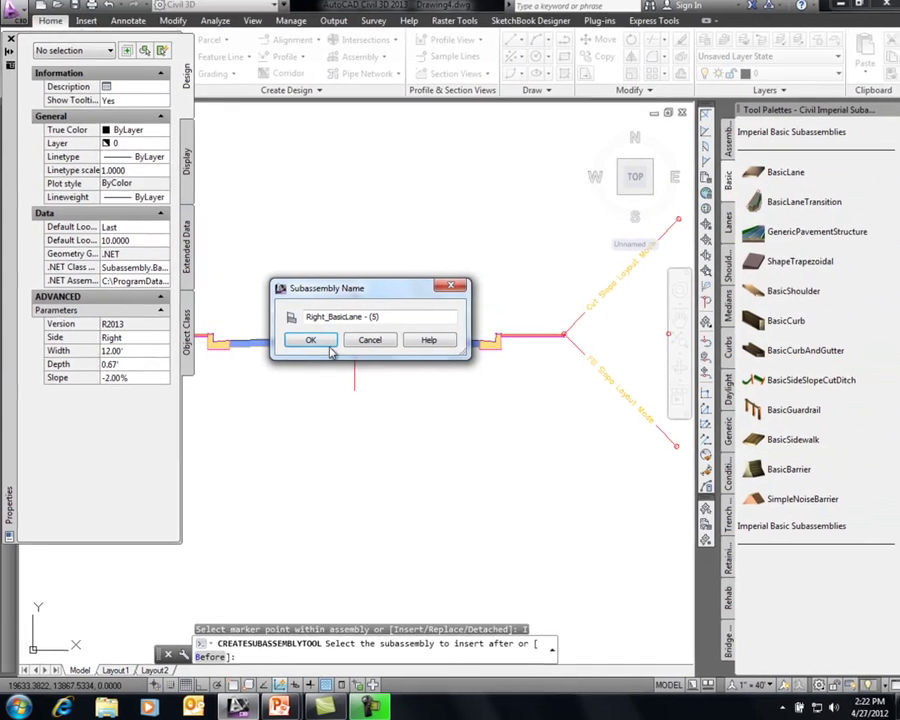
pyautogui.click(323, 346)
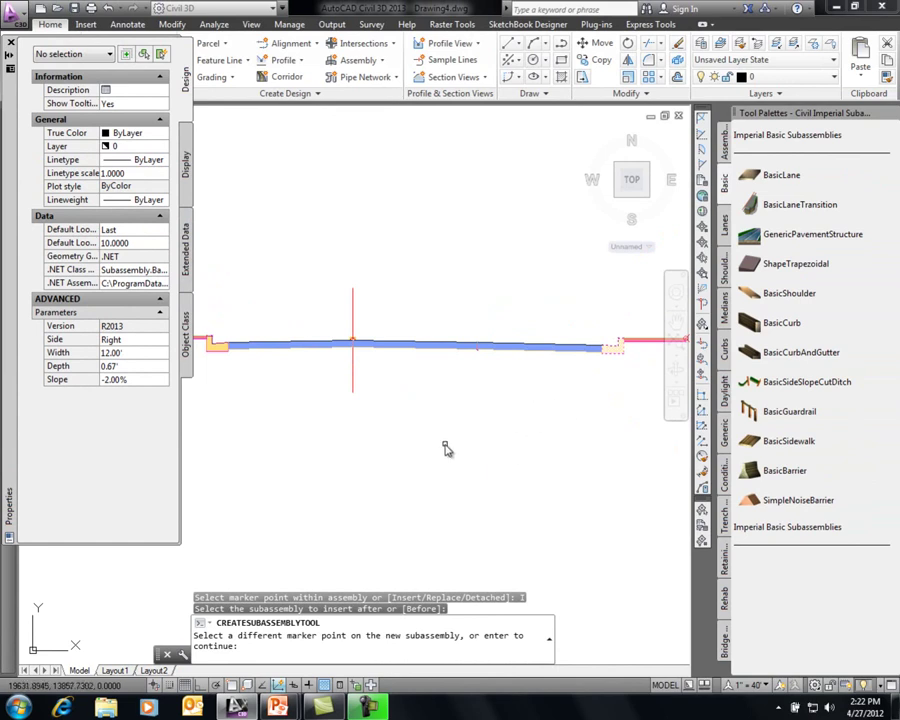
pyautogui.press('Escape')
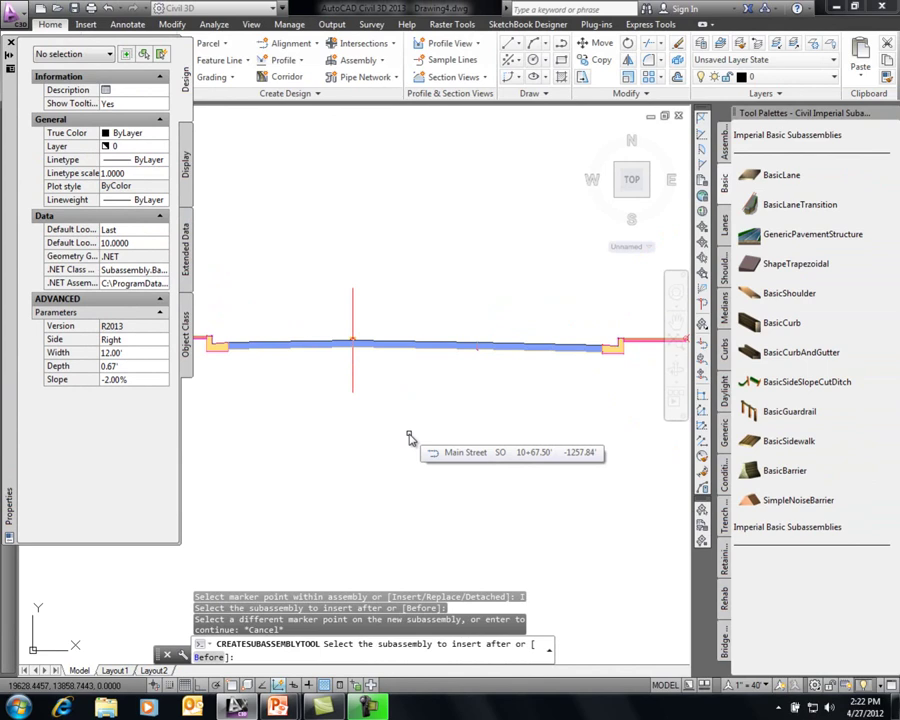
pyautogui.moveTo(449, 428); pyautogui.dragTo(341, 428, button='middle')
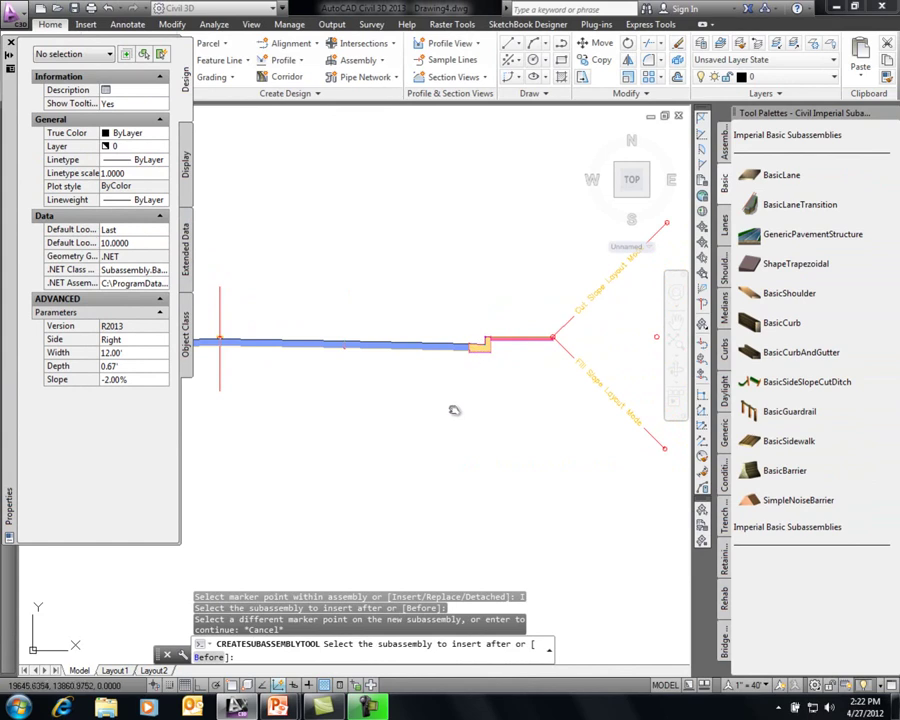
# - Replace the right curb and gutter with a BasicCurb named Right_BasicCurb - (6)
pyautogui.click(768, 322)
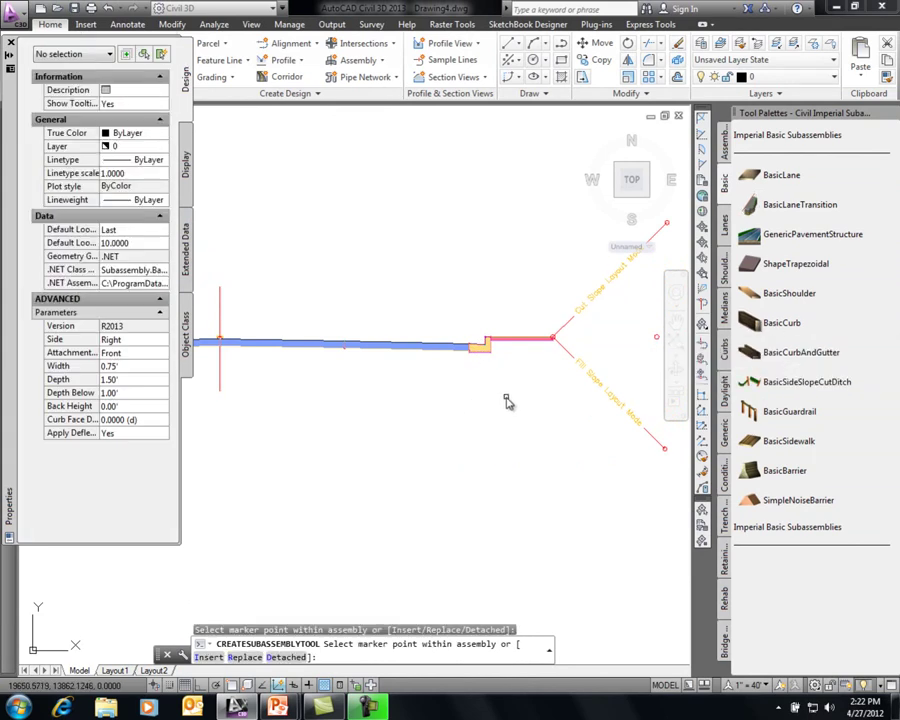
pyautogui.click(245, 657)
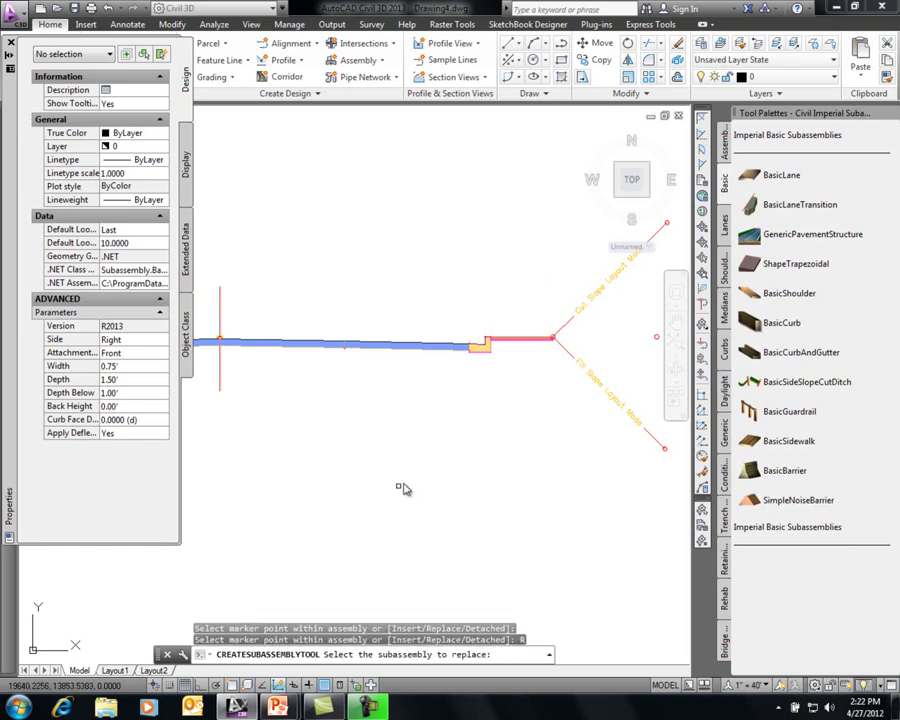
pyautogui.click(483, 358)
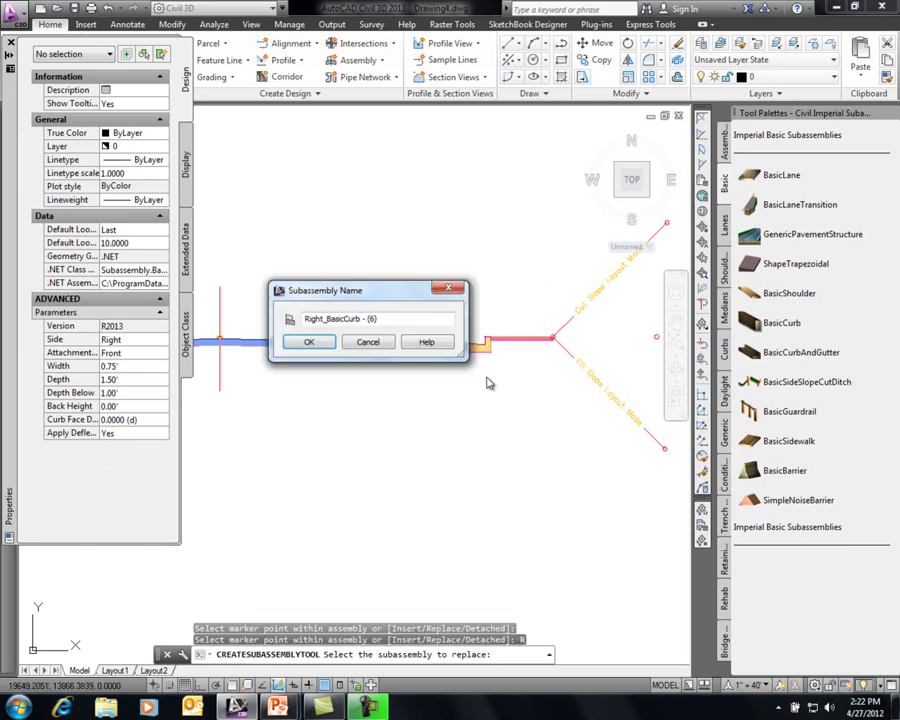
pyautogui.click(318, 343)
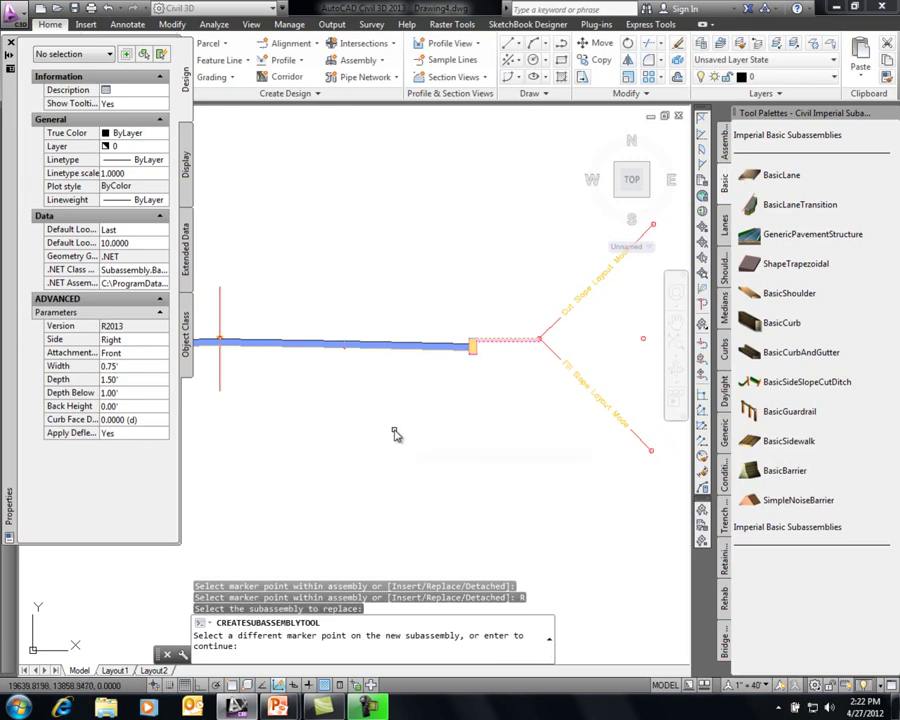
pyautogui.press('Return')
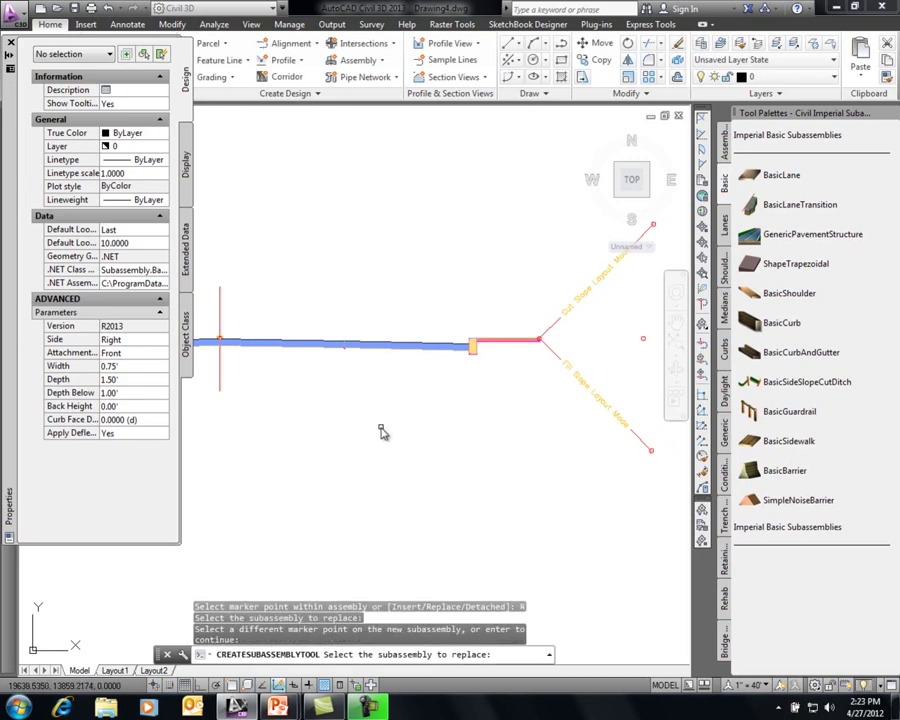
pyautogui.press('Escape')
# - Erase the extra blue right-hand BasicLane and zoom out to view the whole assembly
pyautogui.write('e')
pyautogui.press('Return')
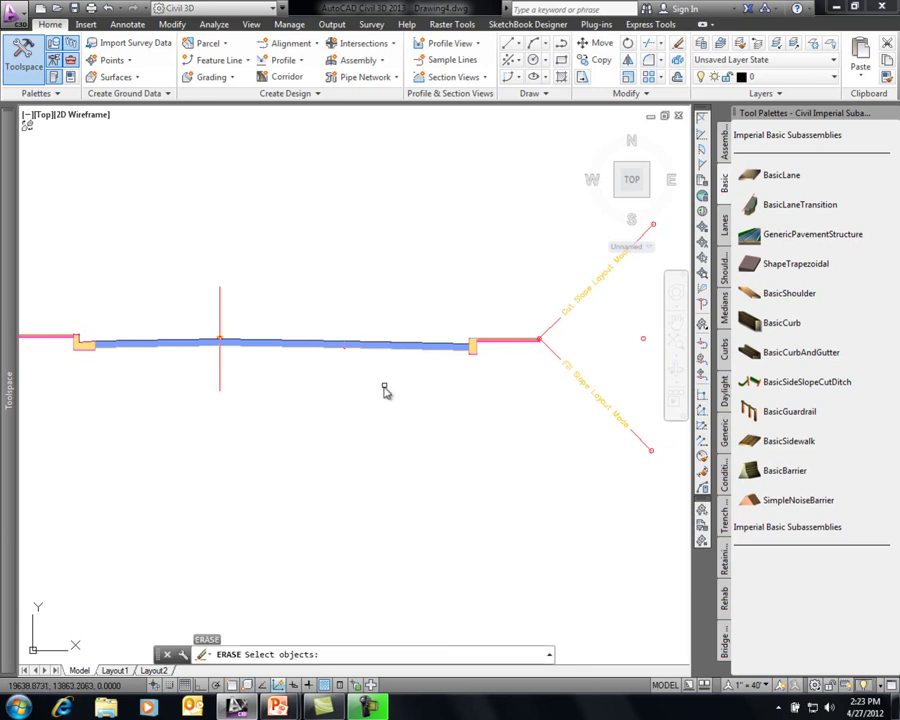
pyautogui.click(390, 346)
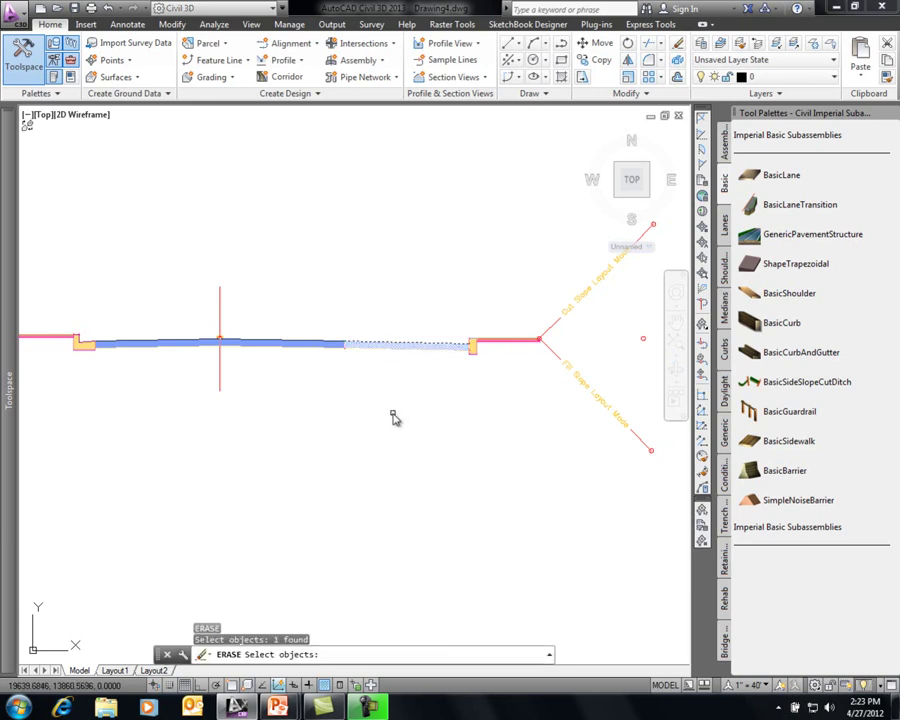
pyautogui.press('Return')
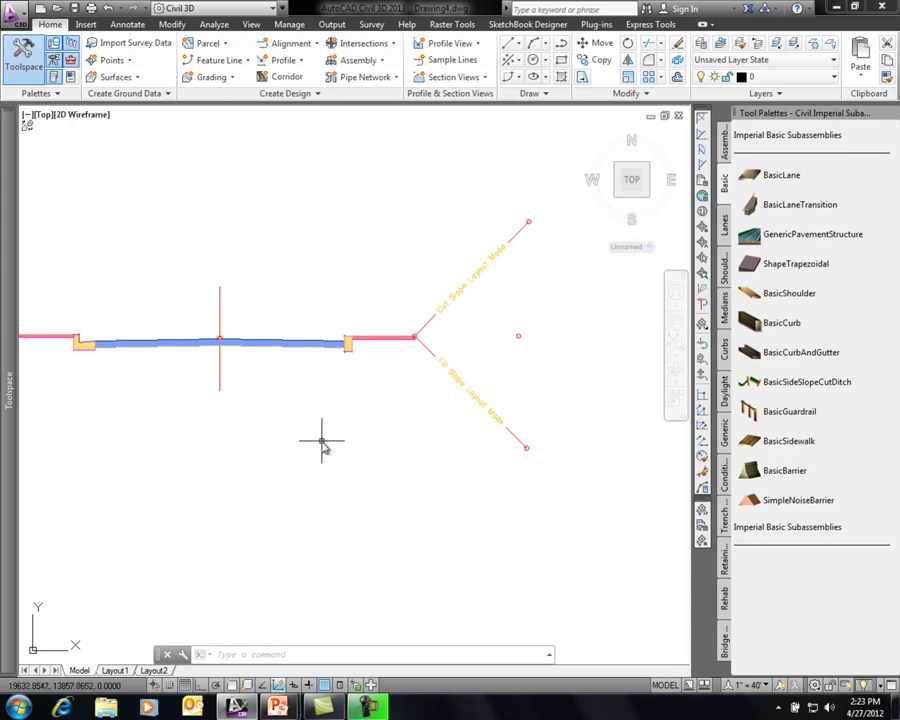
pyautogui.scroll(-2, 322, 446)
pyautogui.moveTo(278, 446)
pyautogui.mouseDown(button='middle')
pyautogui.moveTo(327, 422)
pyautogui.moveTo(434, 426)
pyautogui.mouseUp(button='middle')
pyautogui.moveTo(371, 467)
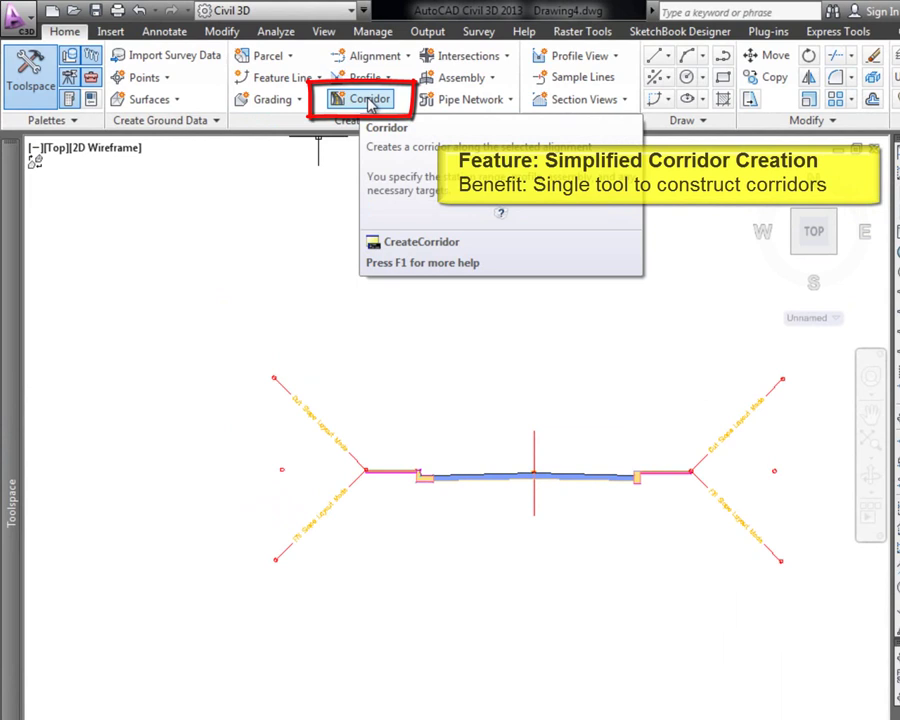
# - Create corridor Main St Model with Proposed profile, Main Street assembly and EG target, skipping baseline parameters
pyautogui.click(369, 101)
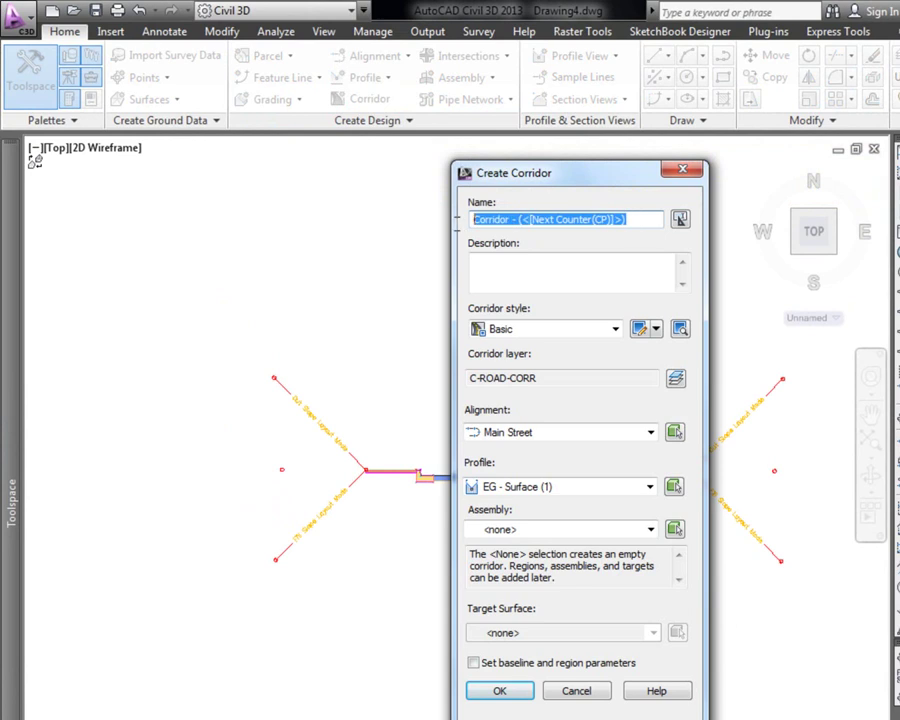
pyautogui.write('Main St Model')
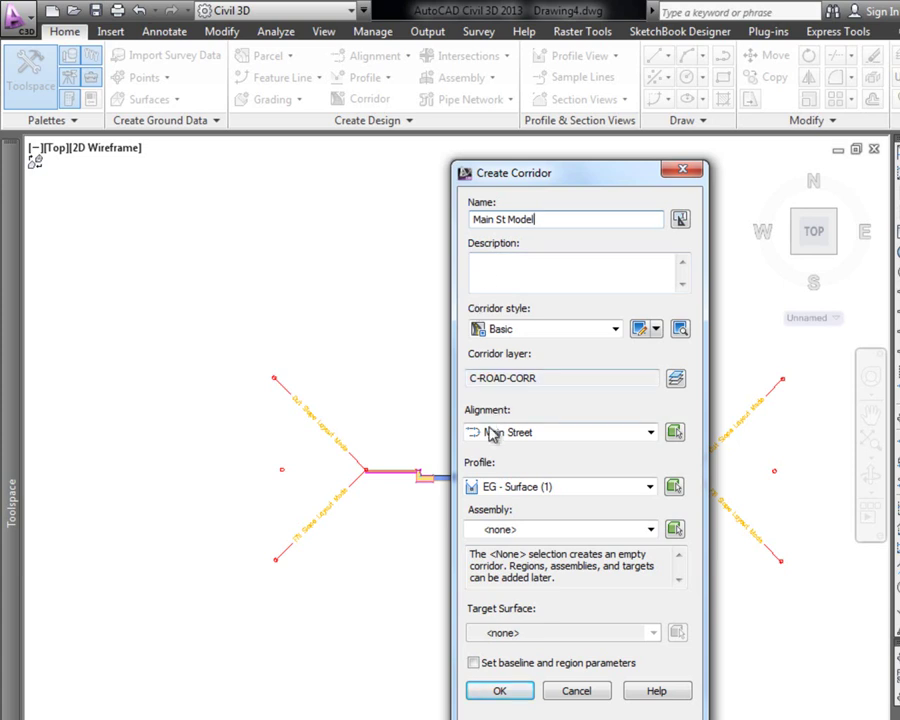
pyautogui.click(648, 487)
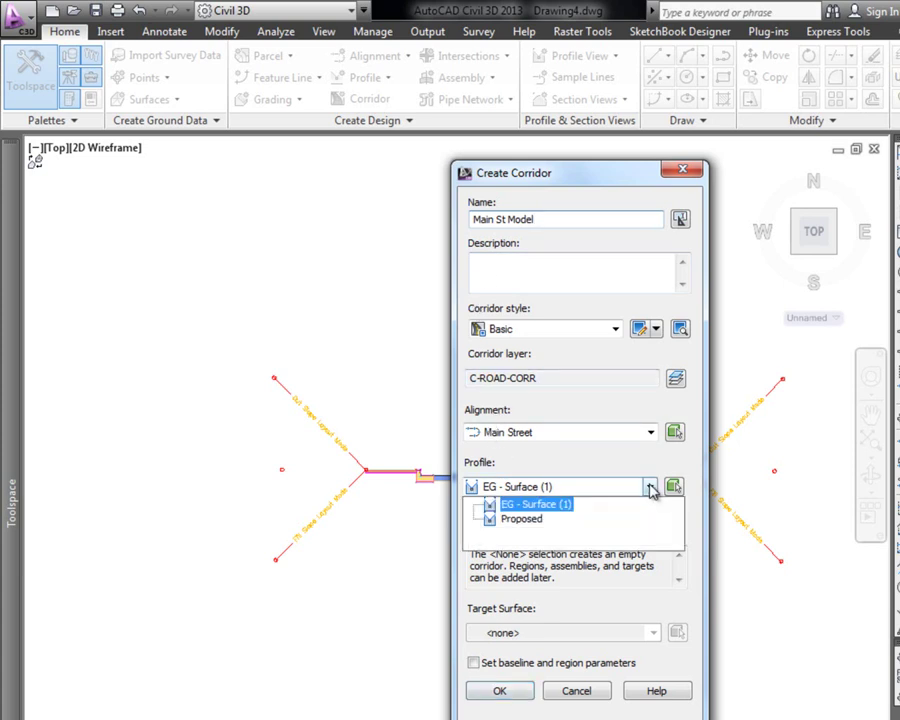
pyautogui.click(548, 524)
pyautogui.click(650, 529)
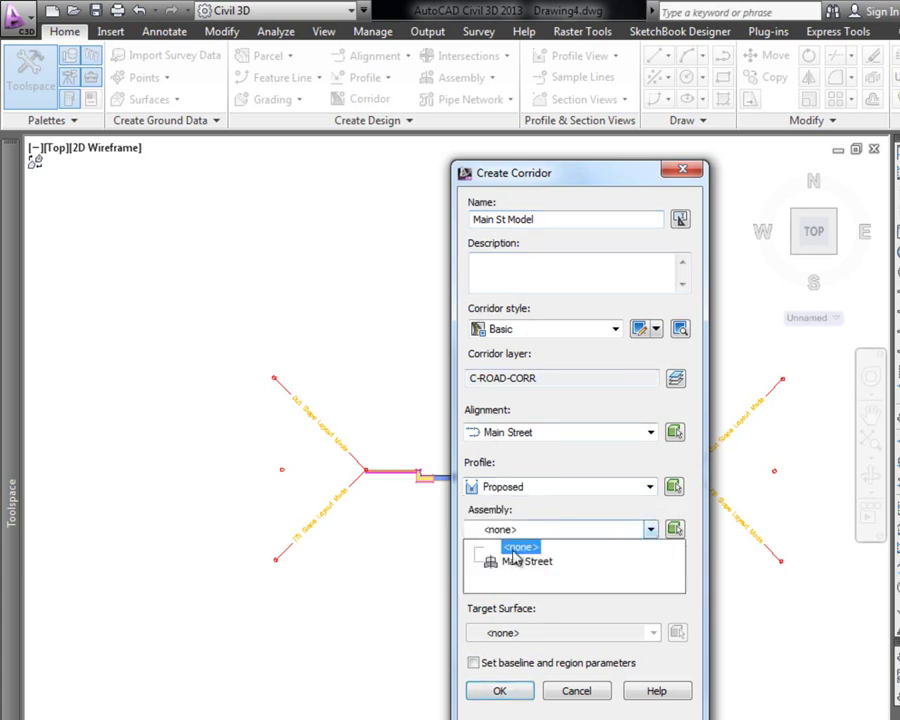
pyautogui.click(512, 563)
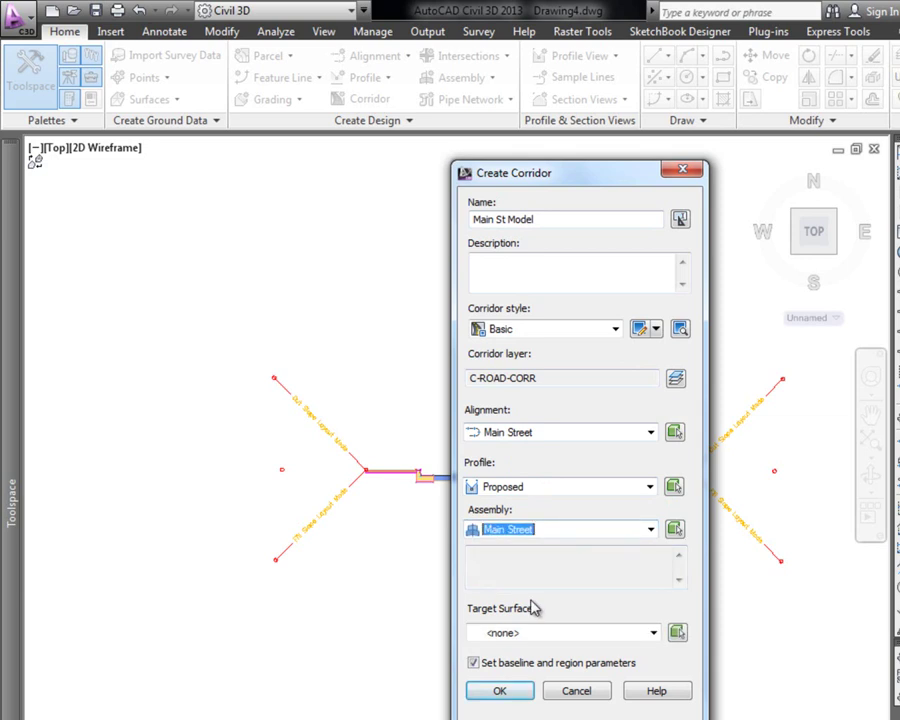
pyautogui.click(653, 632)
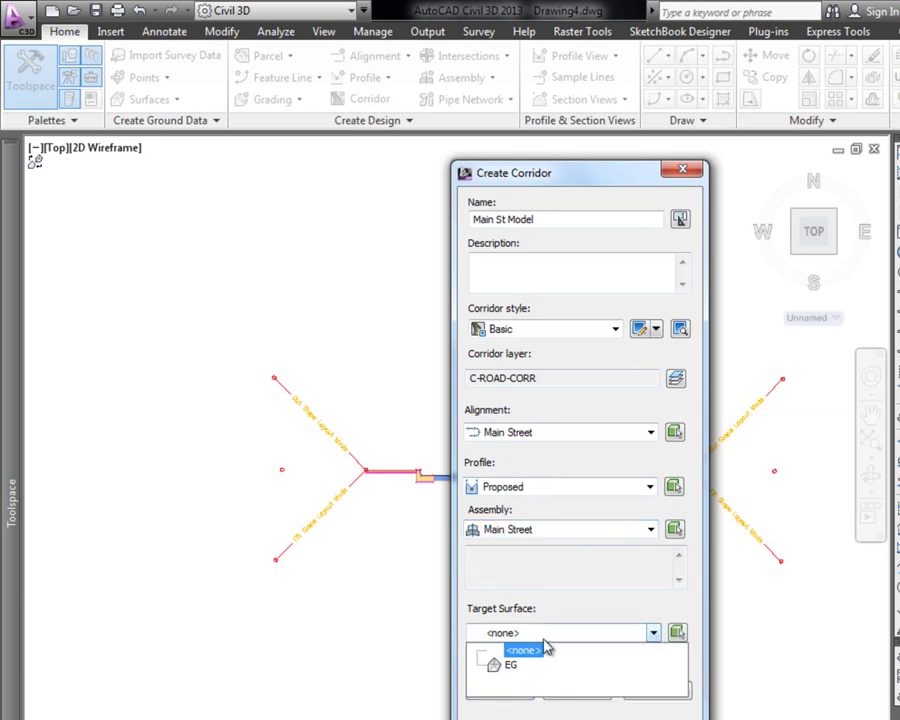
pyautogui.click(511, 665)
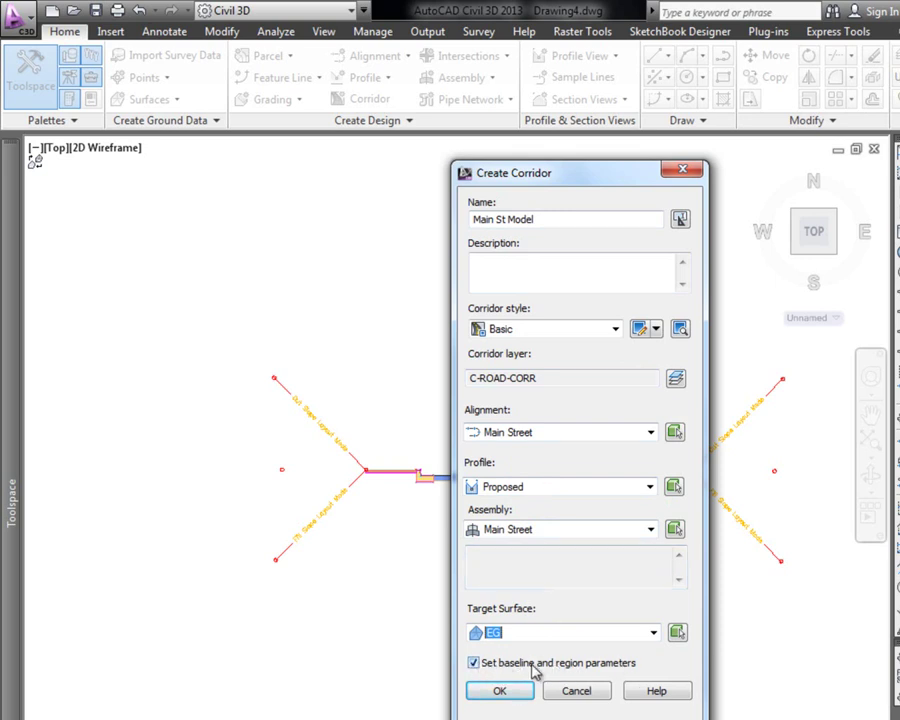
pyautogui.click(474, 664)
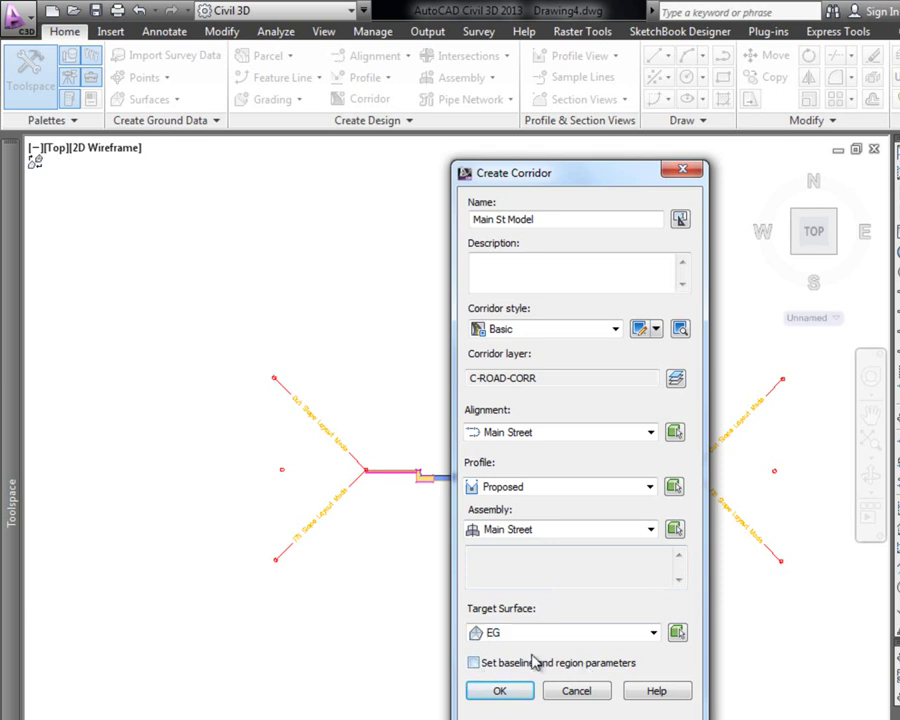
pyautogui.click(499, 691)
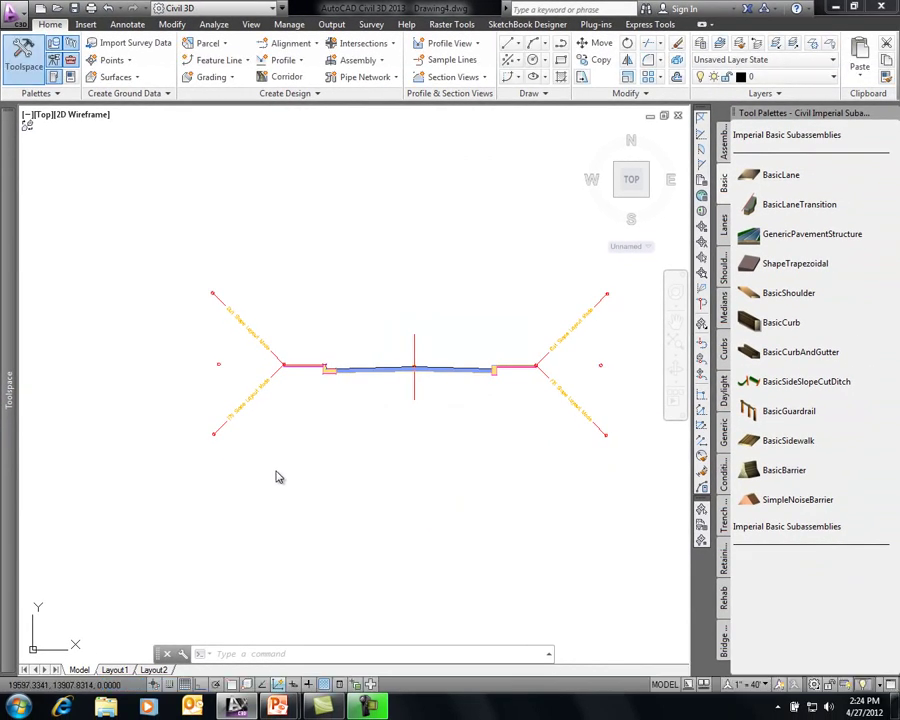
# - Pan and zoom to the new corridor and close the Tool Palettes window
pyautogui.moveTo(142, 318); pyautogui.dragTo(398, 356, button='middle')
pyautogui.scroll(1, 398, 356)
pyautogui.scroll(5, 226, 300)
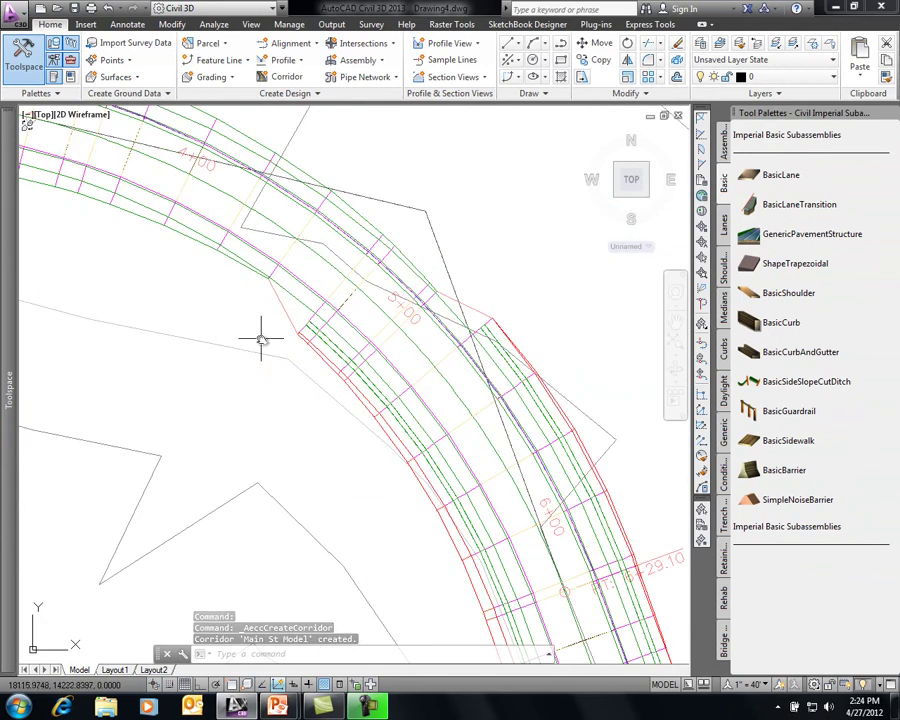
pyautogui.moveTo(261, 339)
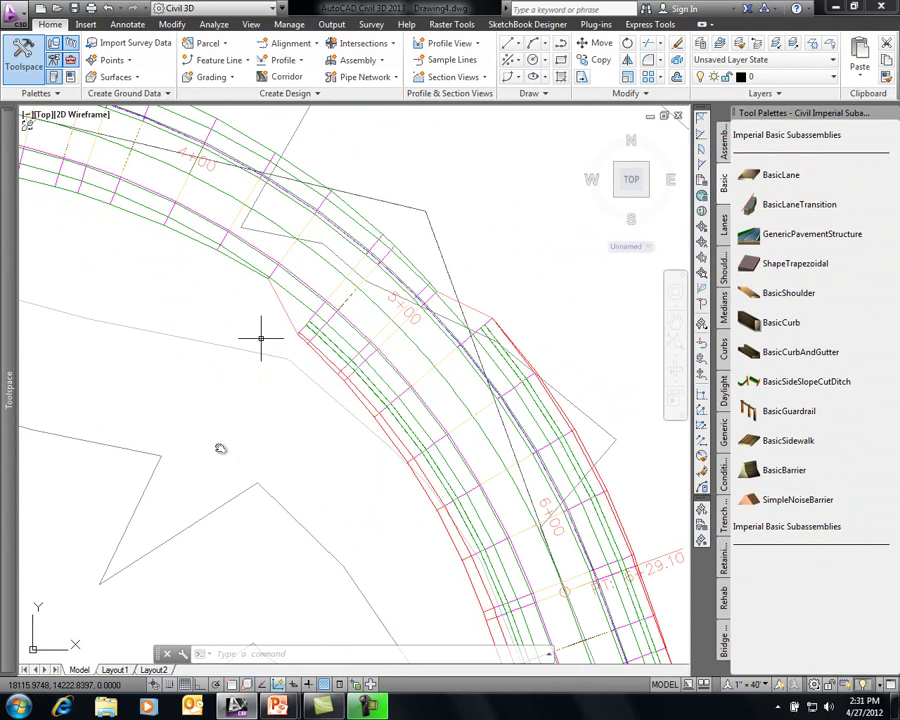
pyautogui.moveTo(243, 422)
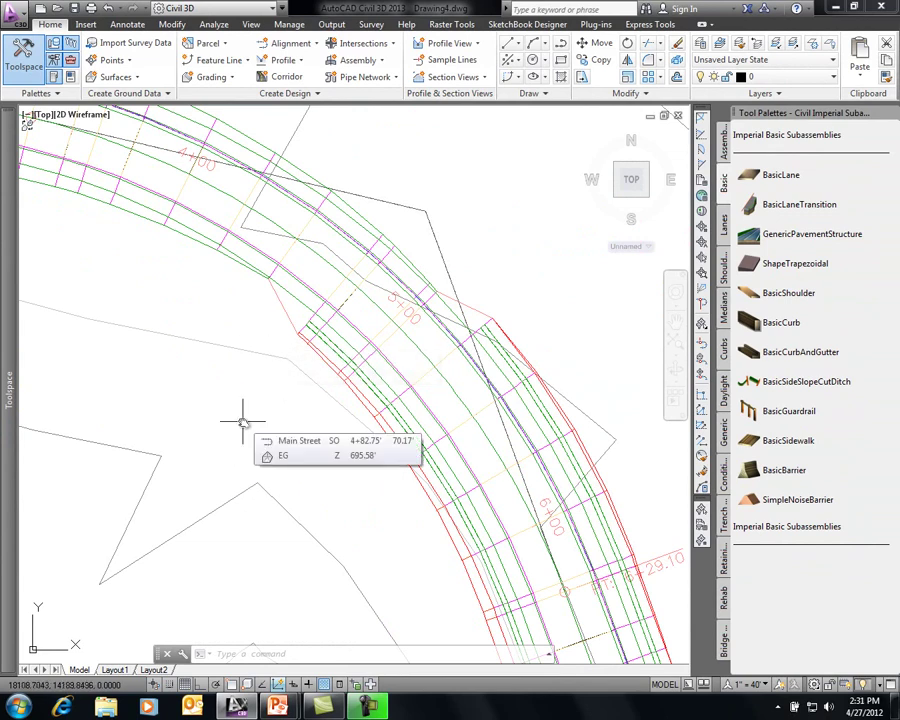
pyautogui.scroll(-2, 267, 418)
pyautogui.moveTo(272, 418); pyautogui.dragTo(300, 350, button='middle')
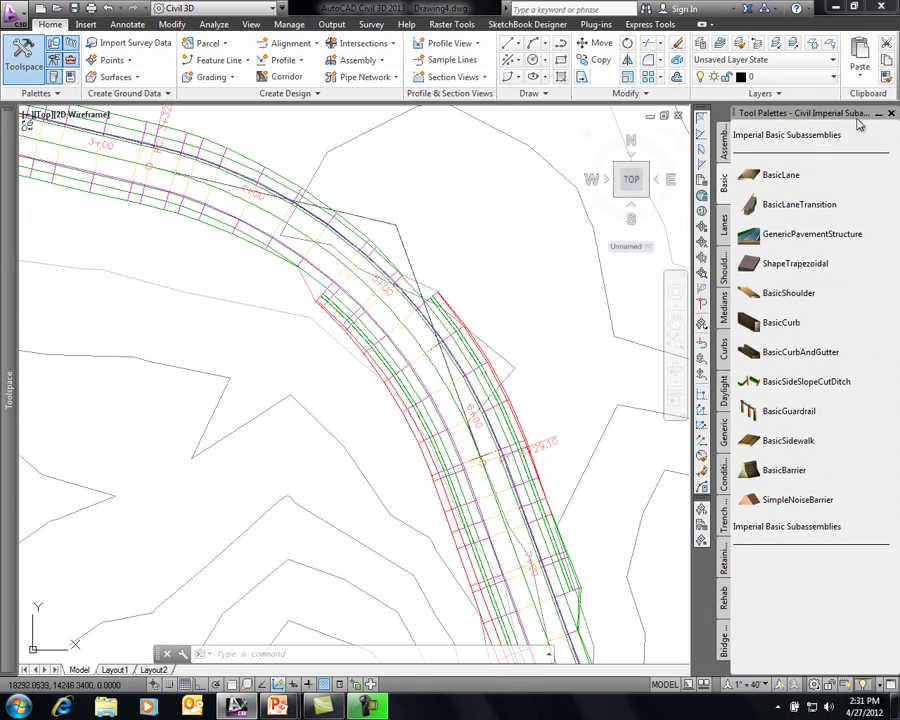
pyautogui.click(892, 114)
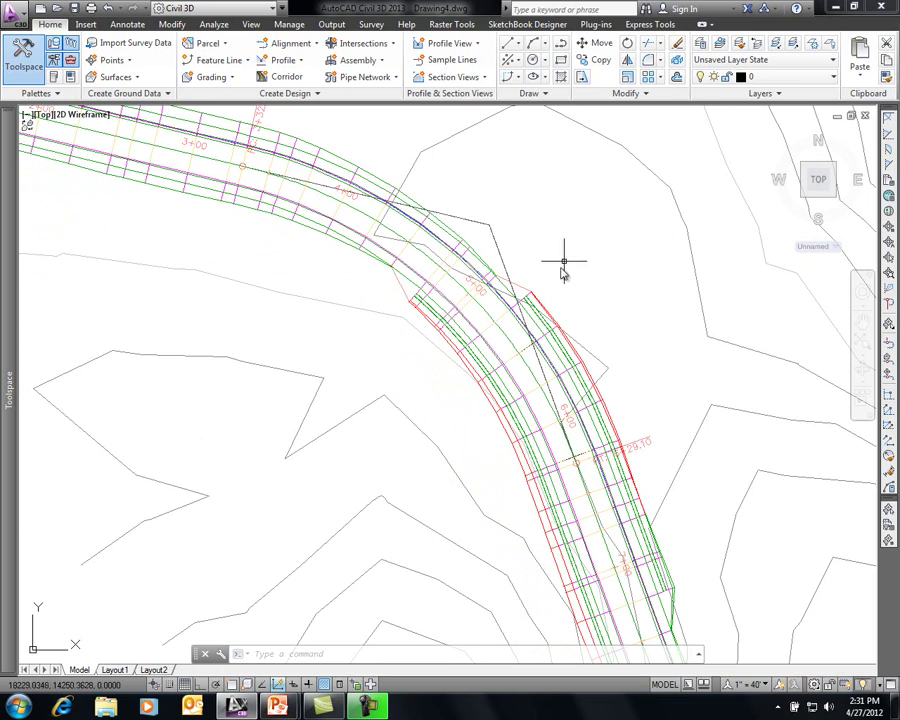
# - Center the Main St Model corridor in view and select it
pyautogui.moveTo(560, 255)
pyautogui.mouseDown(button='middle')
pyautogui.moveTo(597, 273)
pyautogui.moveTo(555, 275)
pyautogui.mouseUp(button='middle')
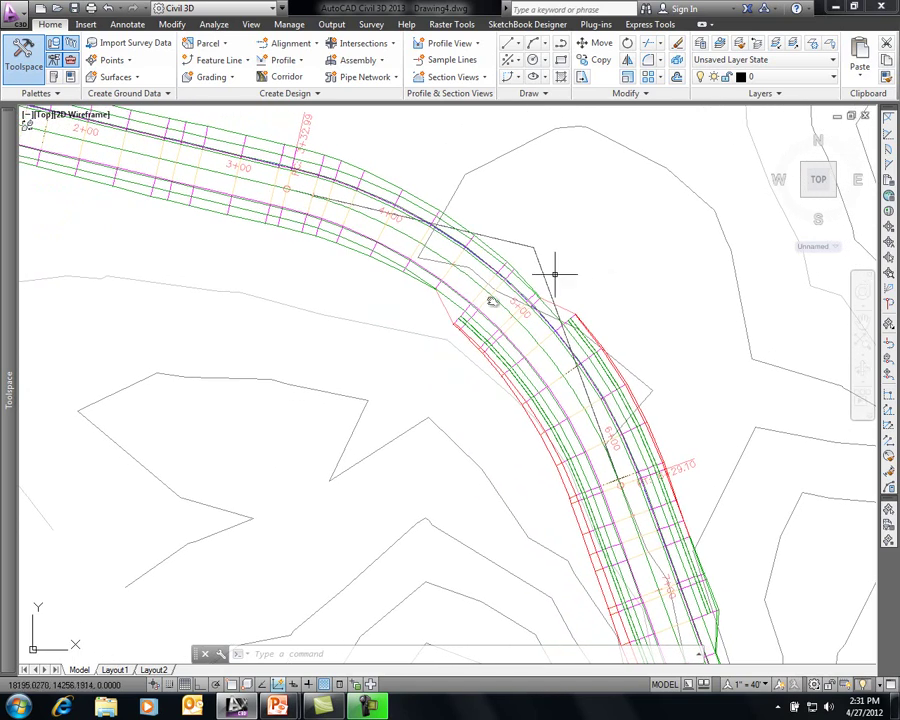
pyautogui.scroll(-5, 402, 388)
pyautogui.moveTo(401, 390); pyautogui.dragTo(383, 274, button='middle')
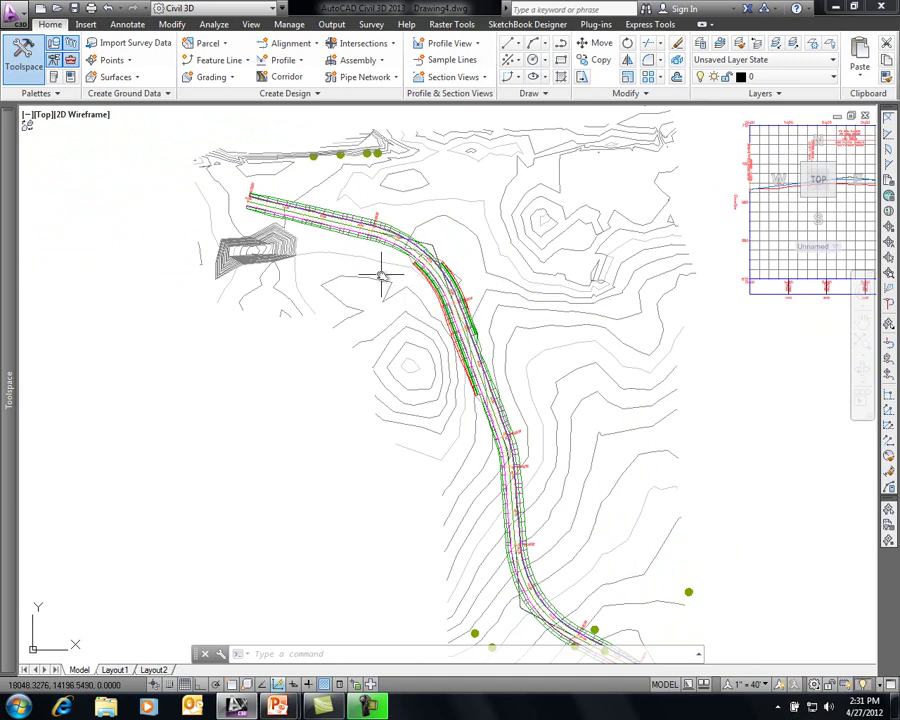
pyautogui.moveTo(381, 276)
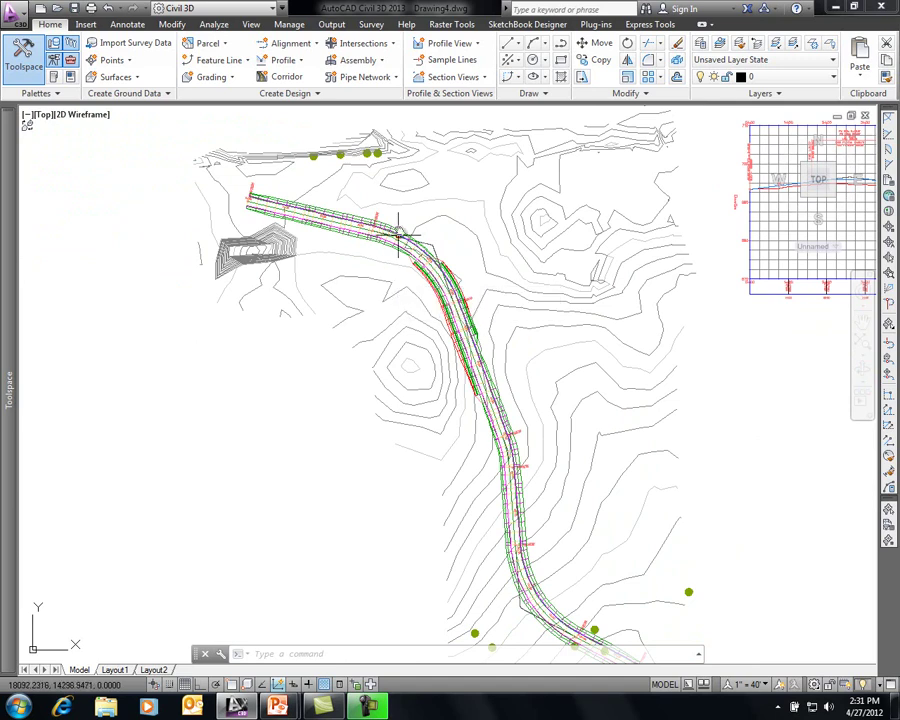
pyautogui.click(388, 229)
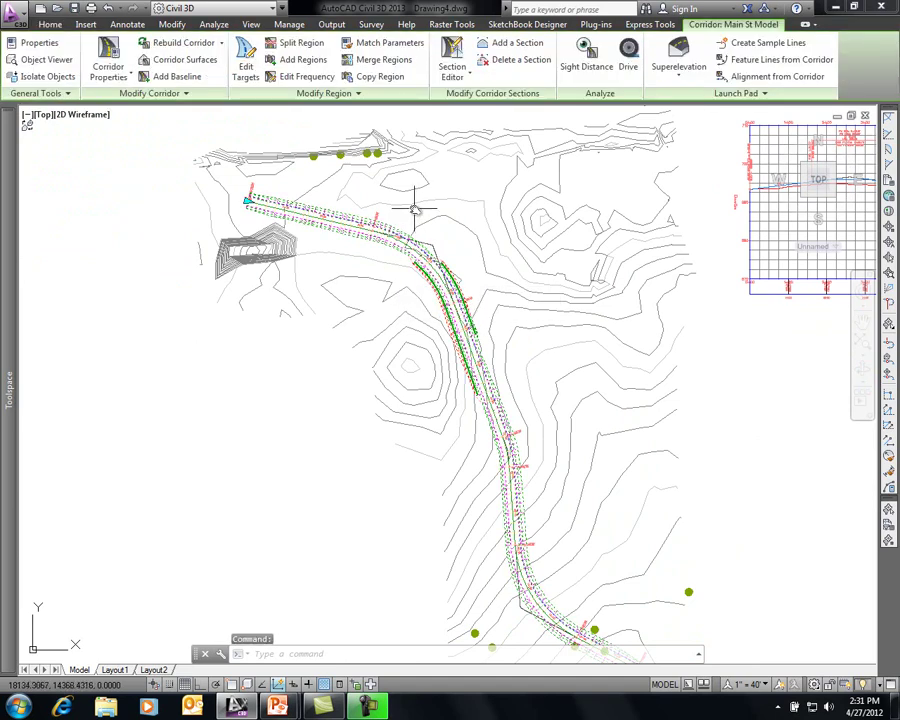
# - Set Section Editor Viewport 1 to Section and Viewport 3 to Plan, then launch the editor
pyautogui.moveTo(414, 209)
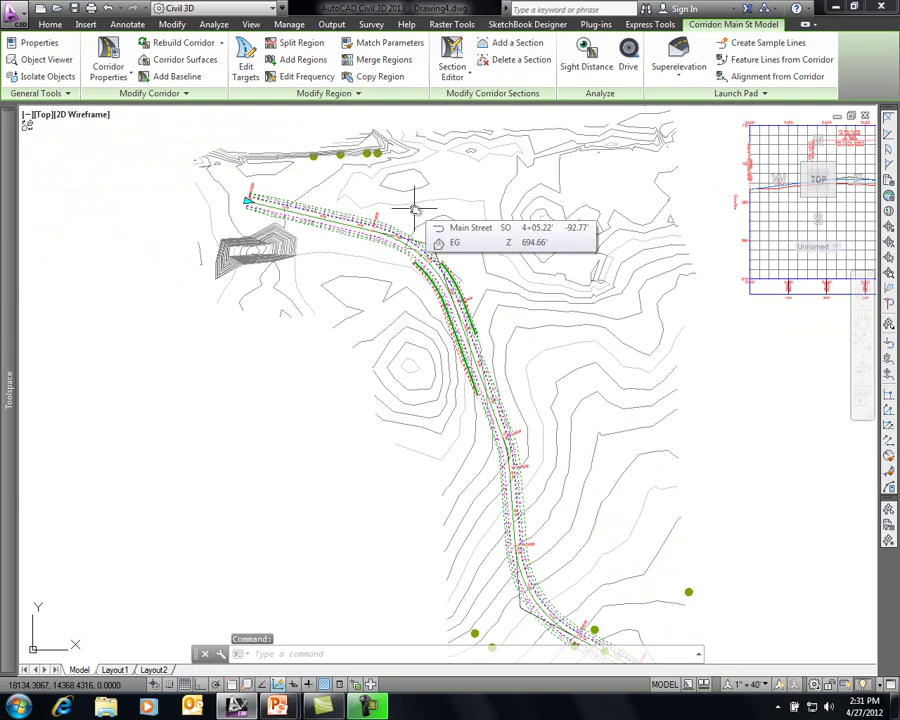
pyautogui.click(467, 79)
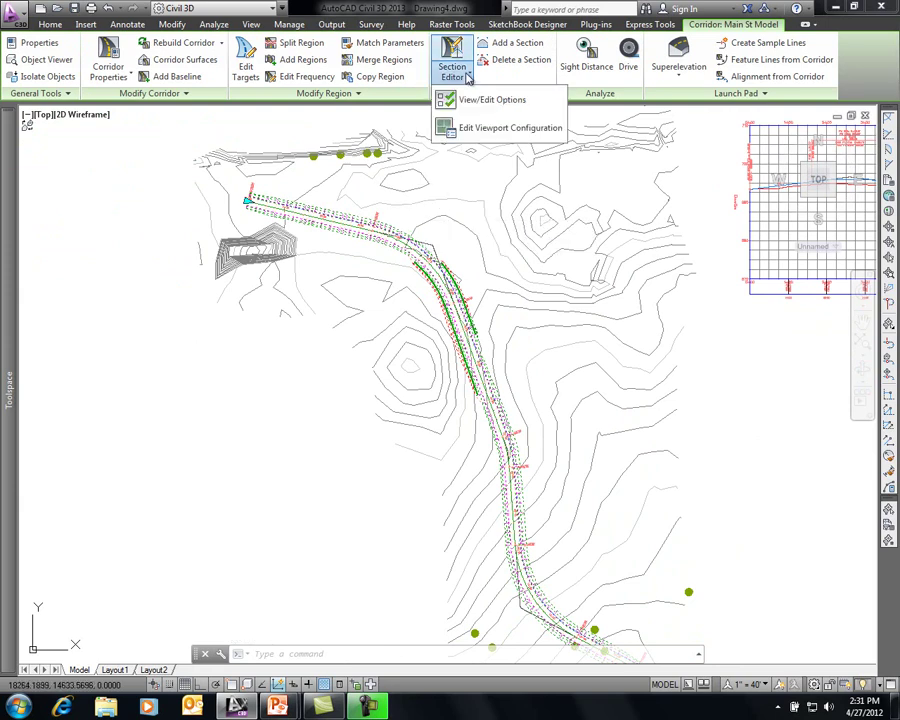
pyautogui.click(455, 128)
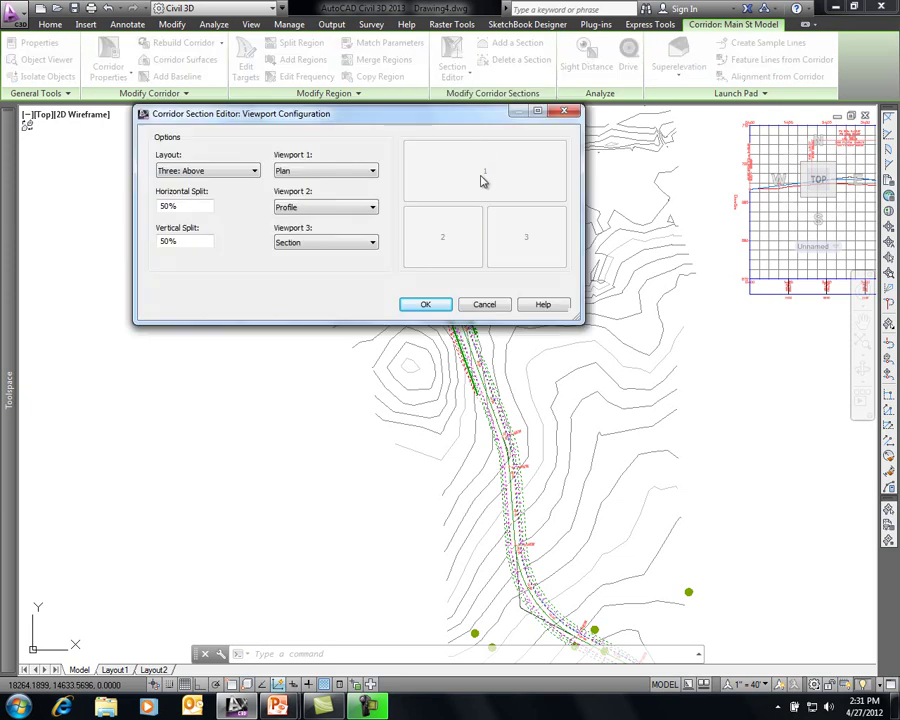
pyautogui.click(374, 172)
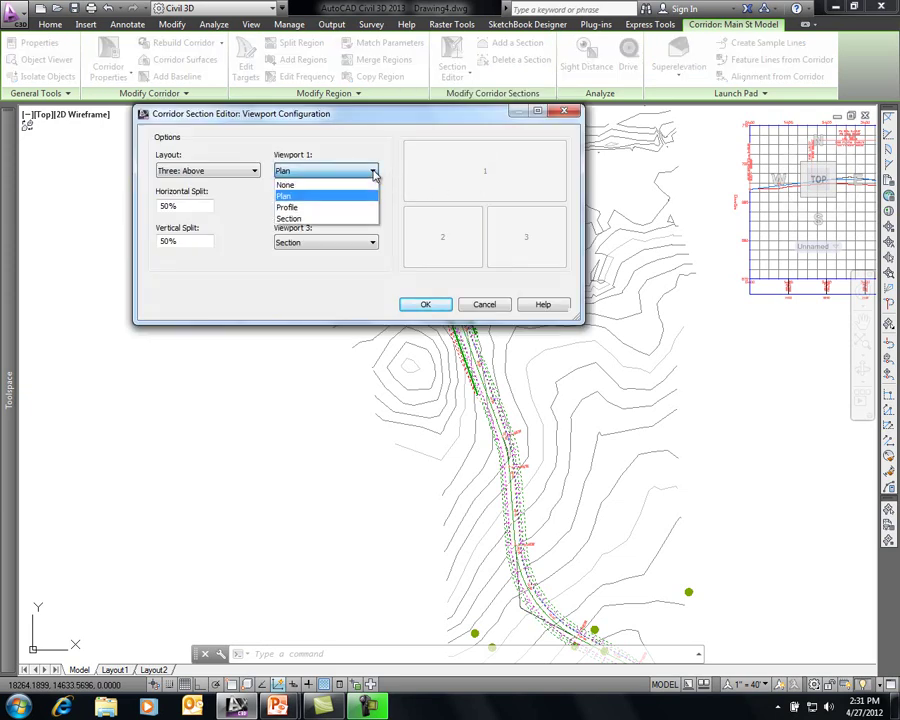
pyautogui.click(312, 218)
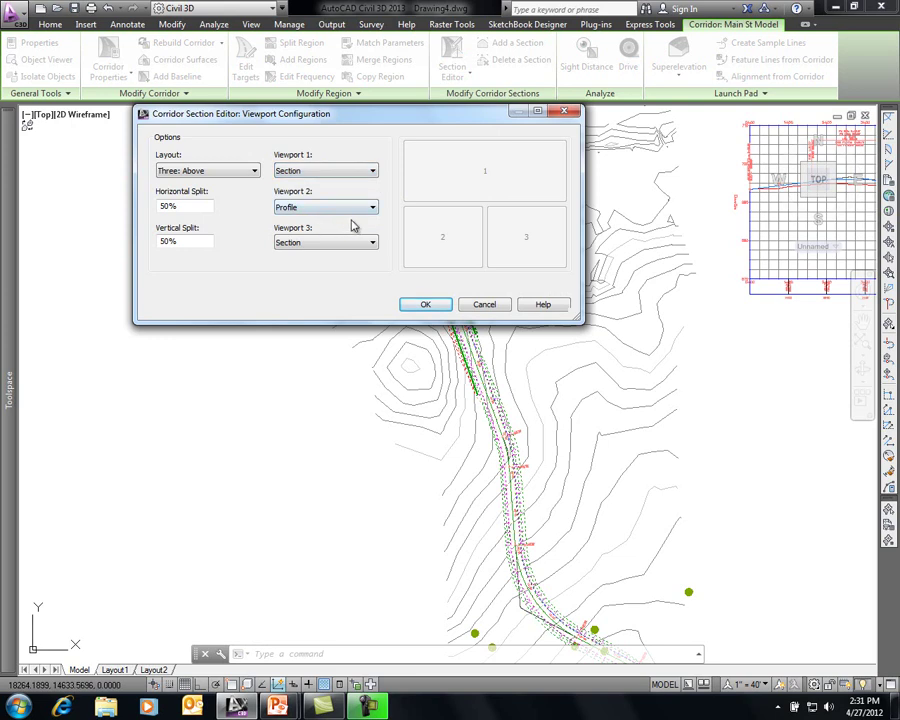
pyautogui.click(372, 244)
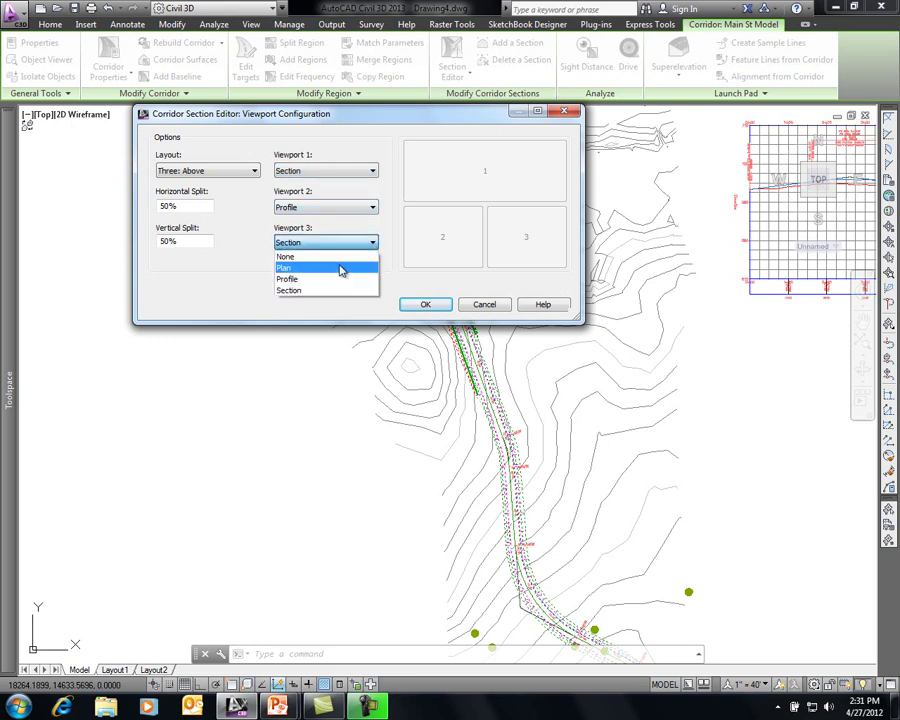
pyautogui.click(343, 266)
pyautogui.click(420, 305)
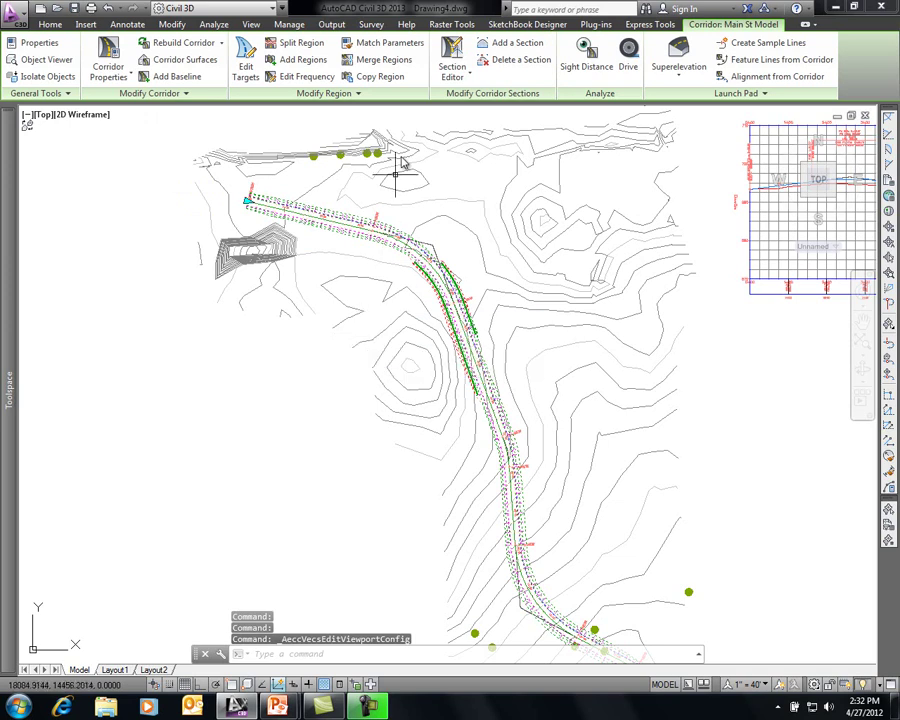
pyautogui.click(451, 54)
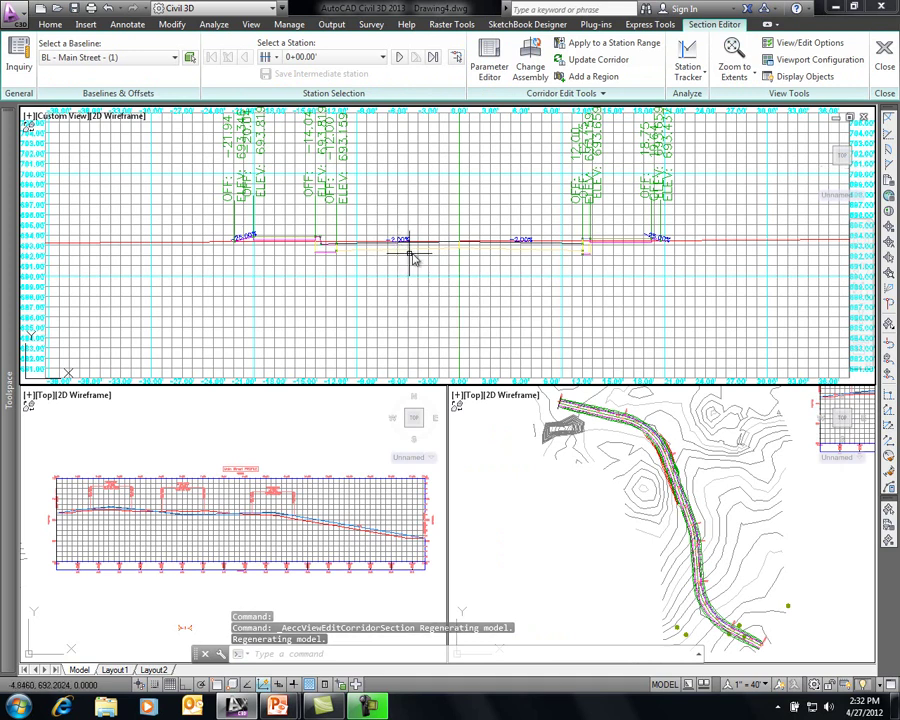
# - Step the corridor sections forward from 0+00.00 to station 1+00.00
pyautogui.scroll(5, 424, 252)
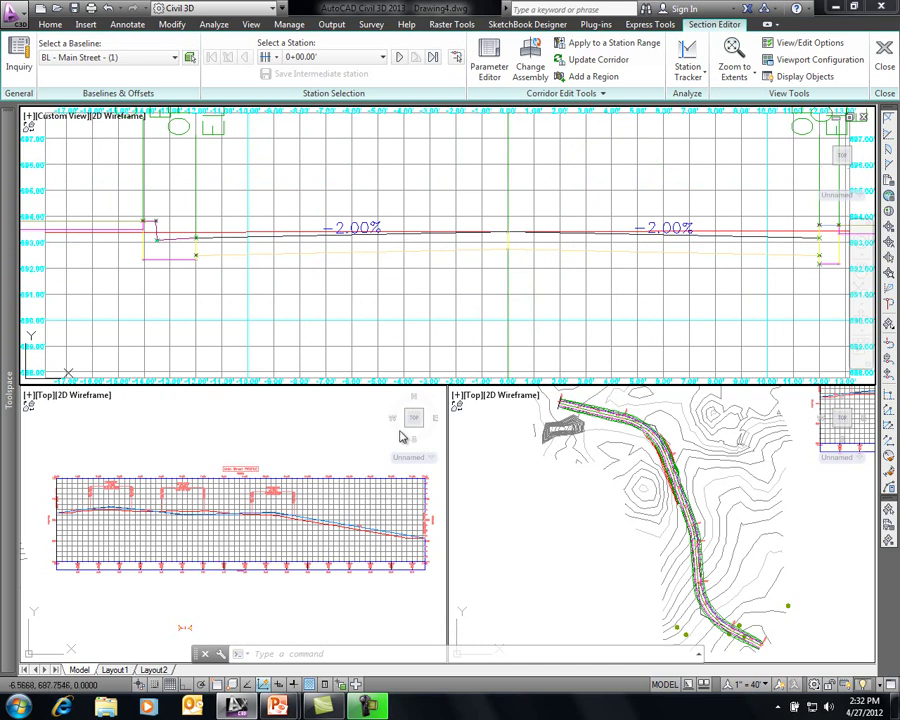
pyautogui.click(399, 58)
pyautogui.click(399, 58)
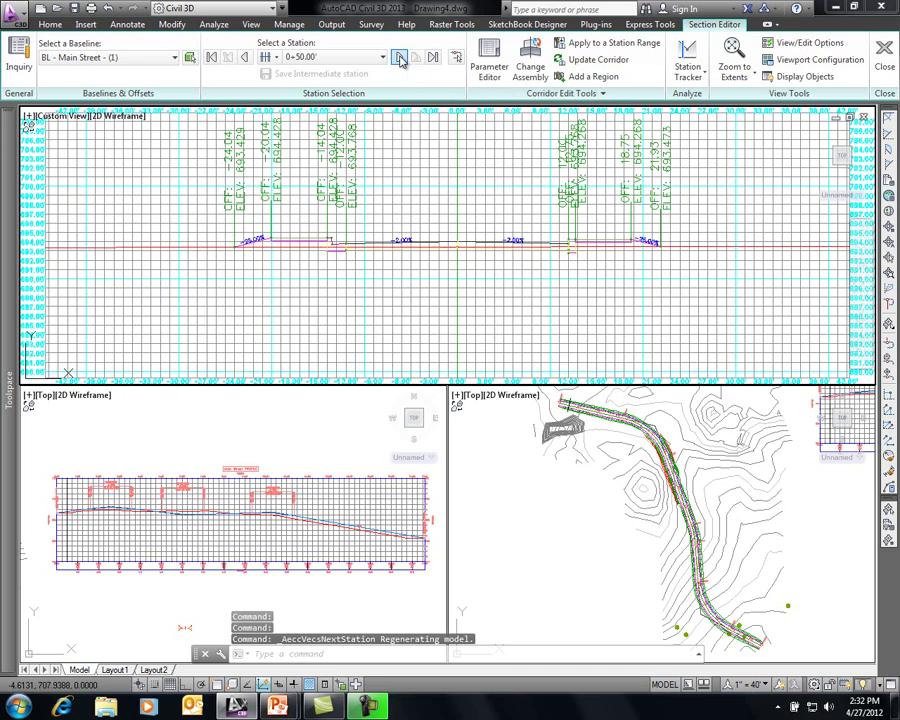
pyautogui.click(399, 58)
pyautogui.click(399, 58)
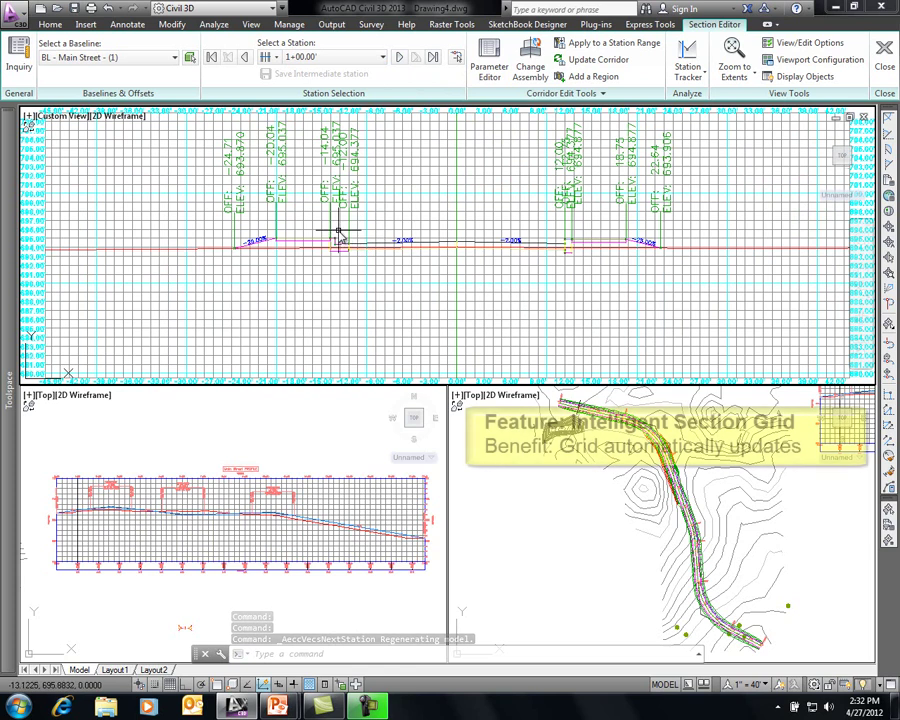
# - Zoom into the section viewport and bring up the View/Edit Options
pyautogui.scroll(3, 376, 245)
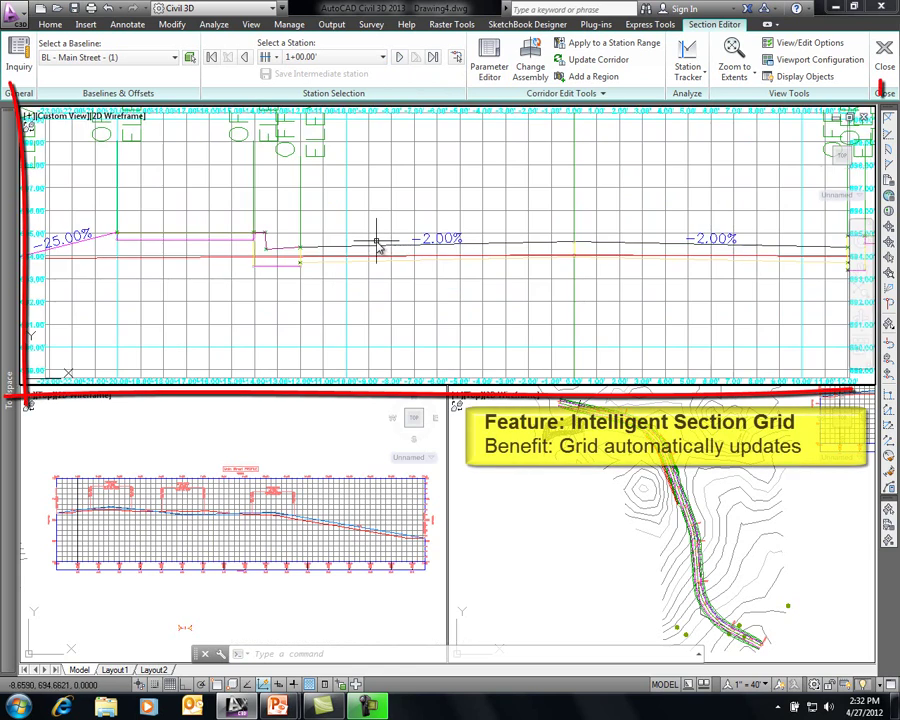
pyautogui.scroll(2, 376, 245)
pyautogui.scroll(-7, 376, 245)
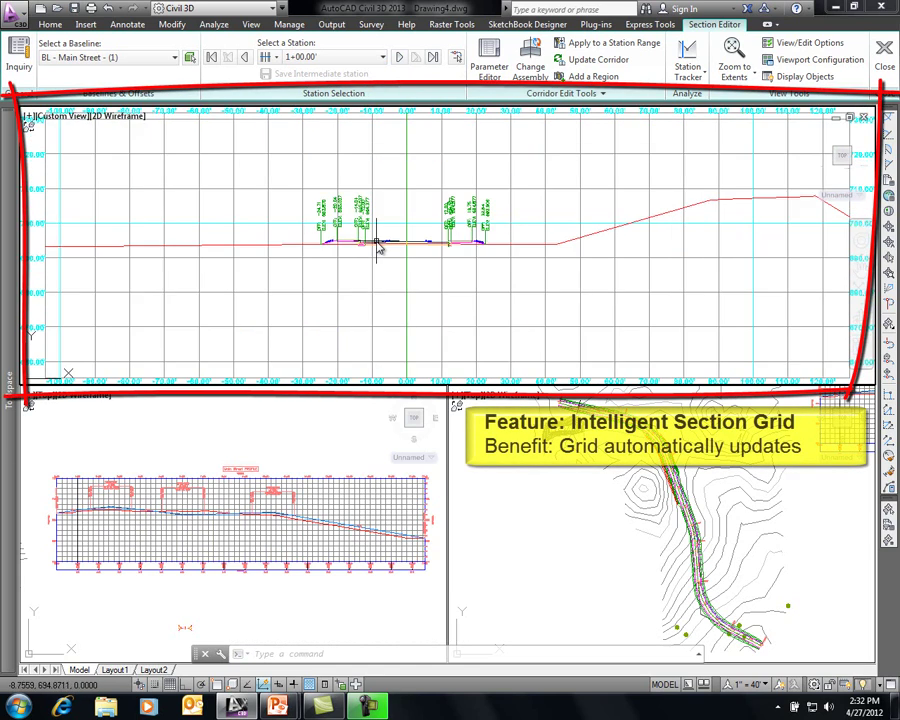
pyautogui.scroll(2, 394, 260)
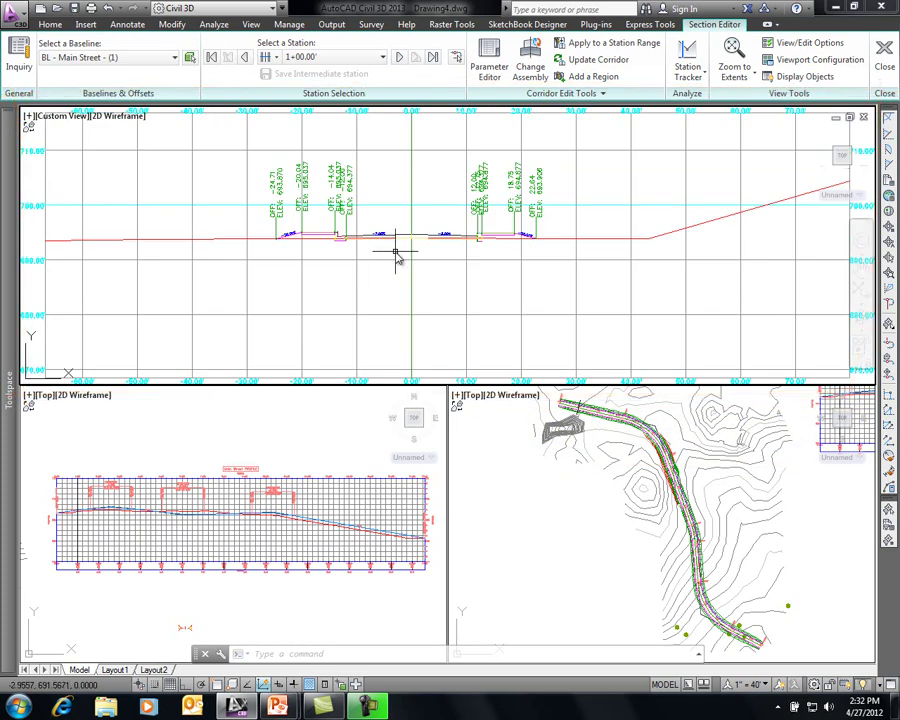
pyautogui.moveTo(396, 255)
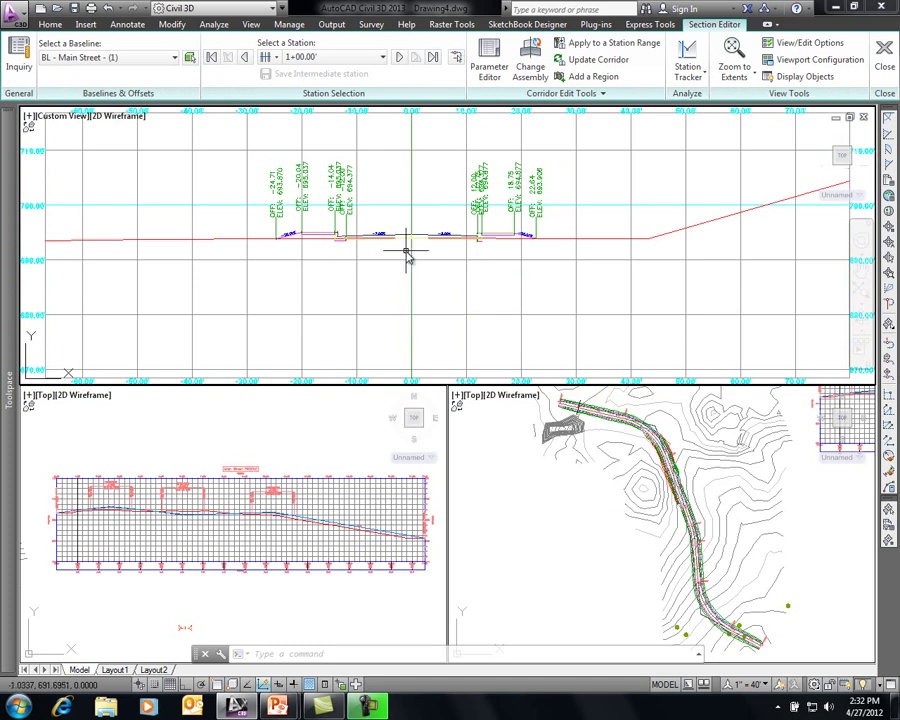
pyautogui.scroll(2, 406, 252)
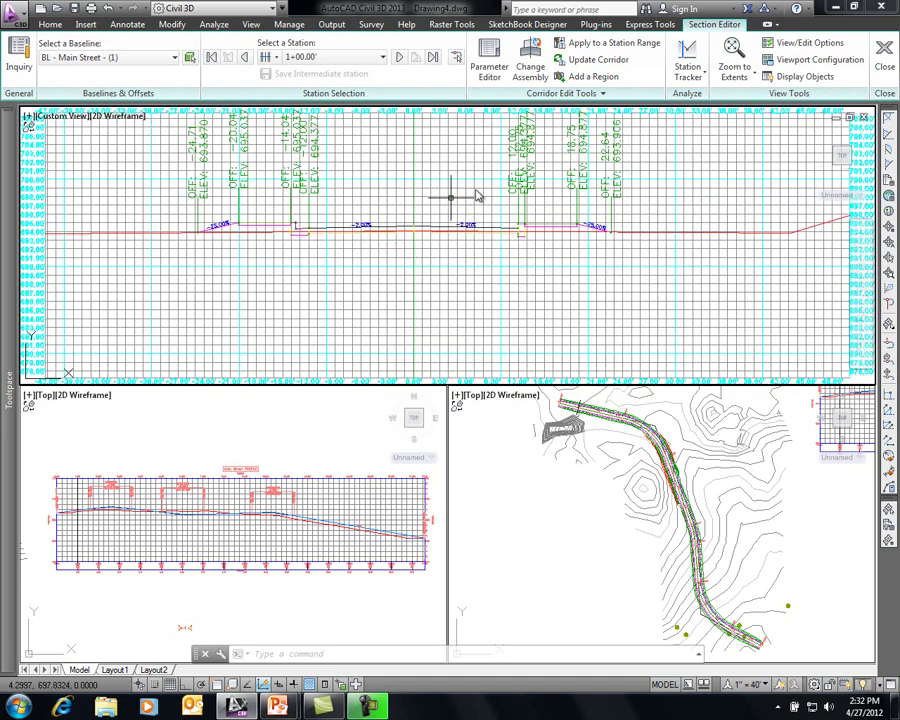
pyautogui.click(790, 47)
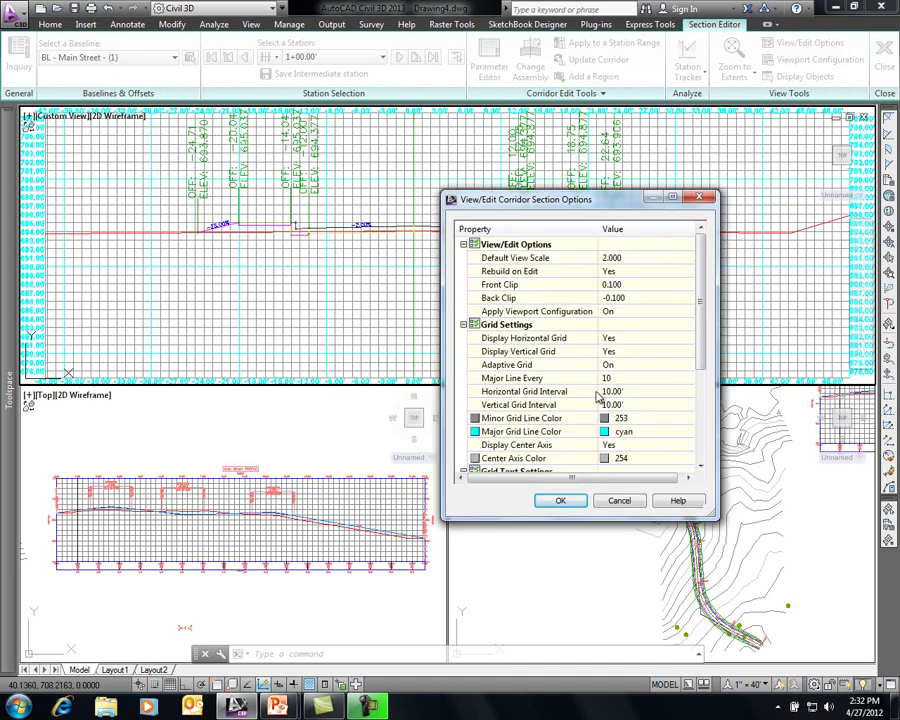
# - Set Display Vertical Grid and Display Horizontal Grid to No in the section view options
pyautogui.click(630, 355)
pyautogui.click(630, 356)
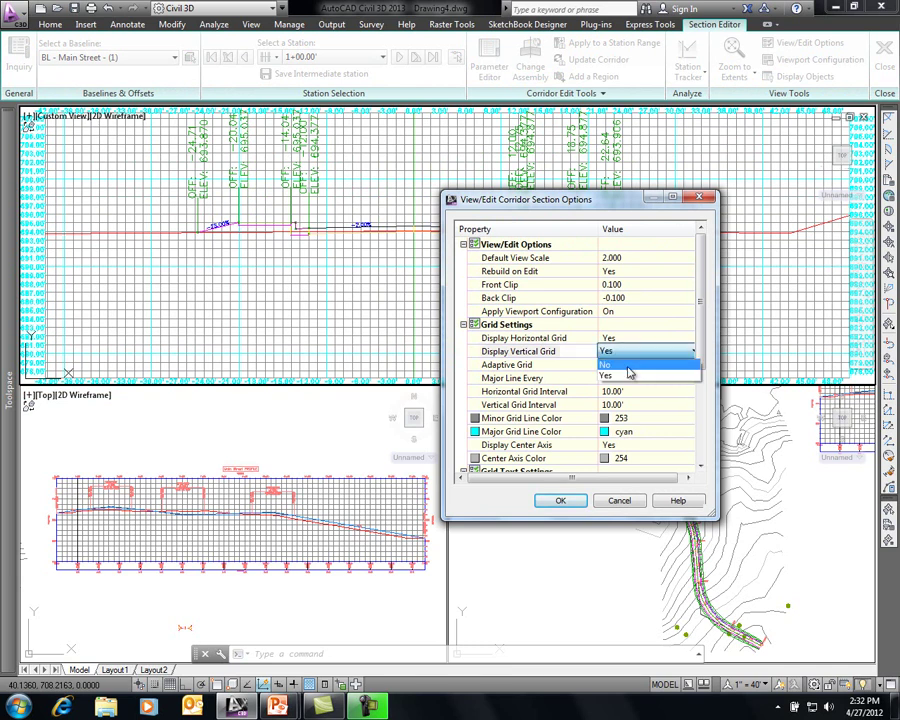
pyautogui.click(629, 371)
pyautogui.click(632, 342)
pyautogui.click(632, 346)
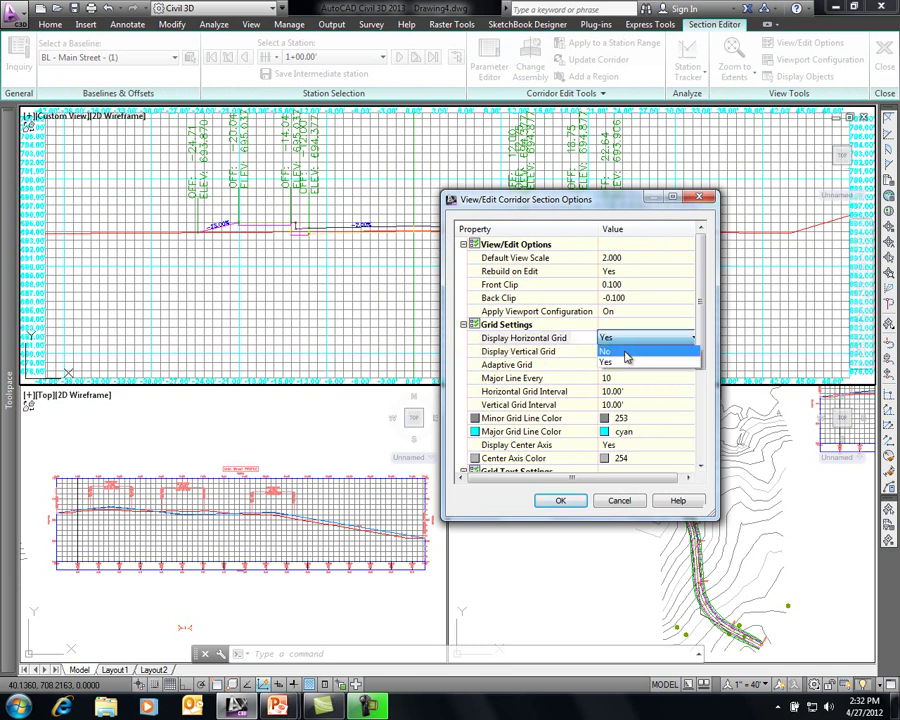
pyautogui.click(625, 364)
pyautogui.click(561, 503)
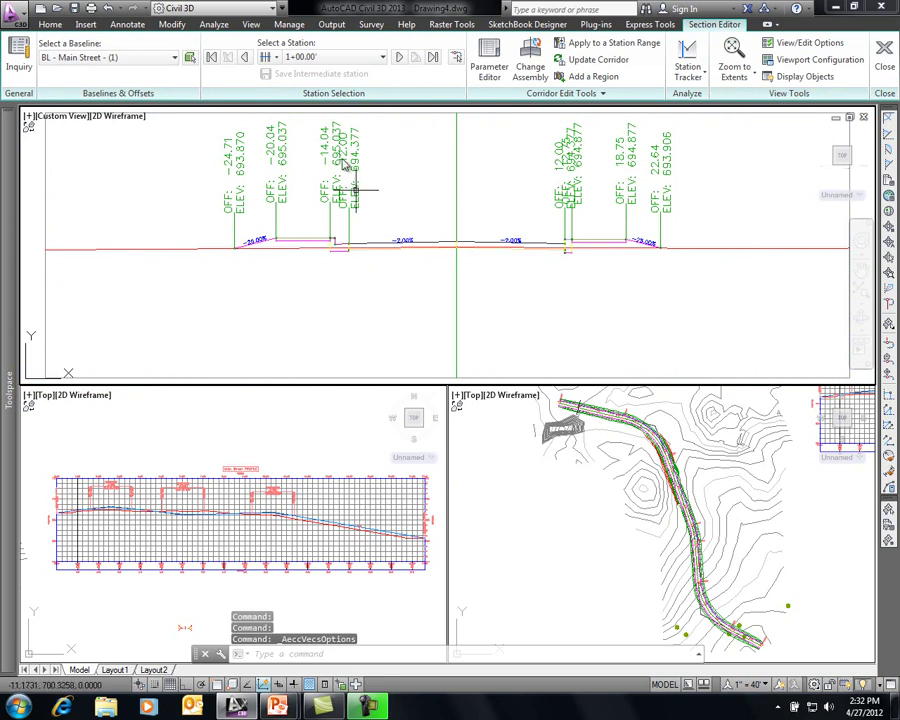
# - Advance the sections through 1+60.07, 3+00.00 and 4+75.00 to station 6+50.00
pyautogui.click(398, 58)
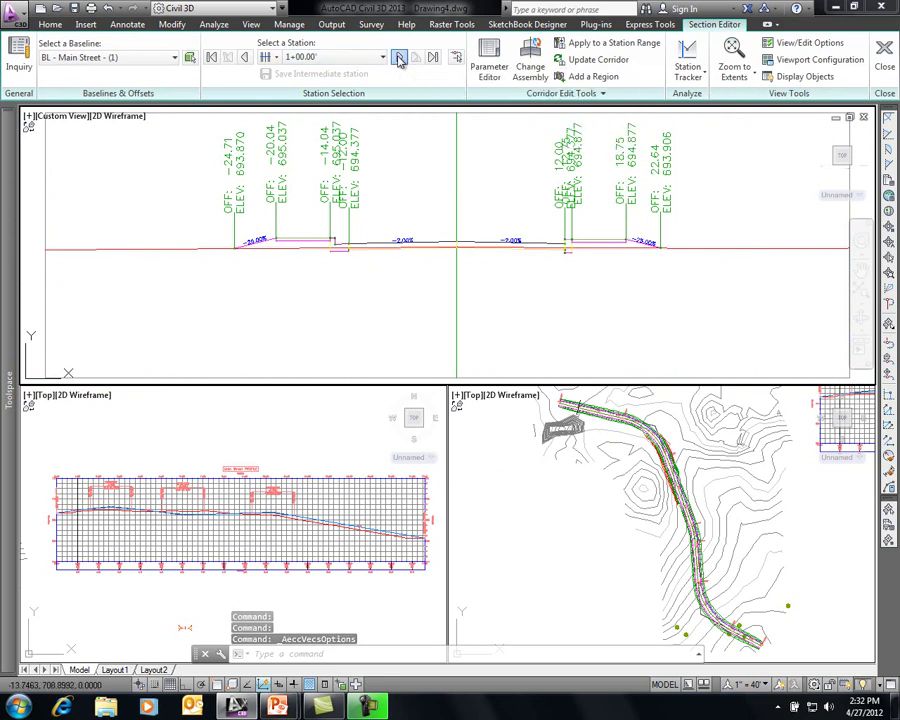
pyautogui.click(398, 58)
pyautogui.click(398, 58)
pyautogui.click(398, 58)
pyautogui.click(398, 58)
pyautogui.click(398, 58)
pyautogui.click(398, 58)
pyautogui.click(398, 58)
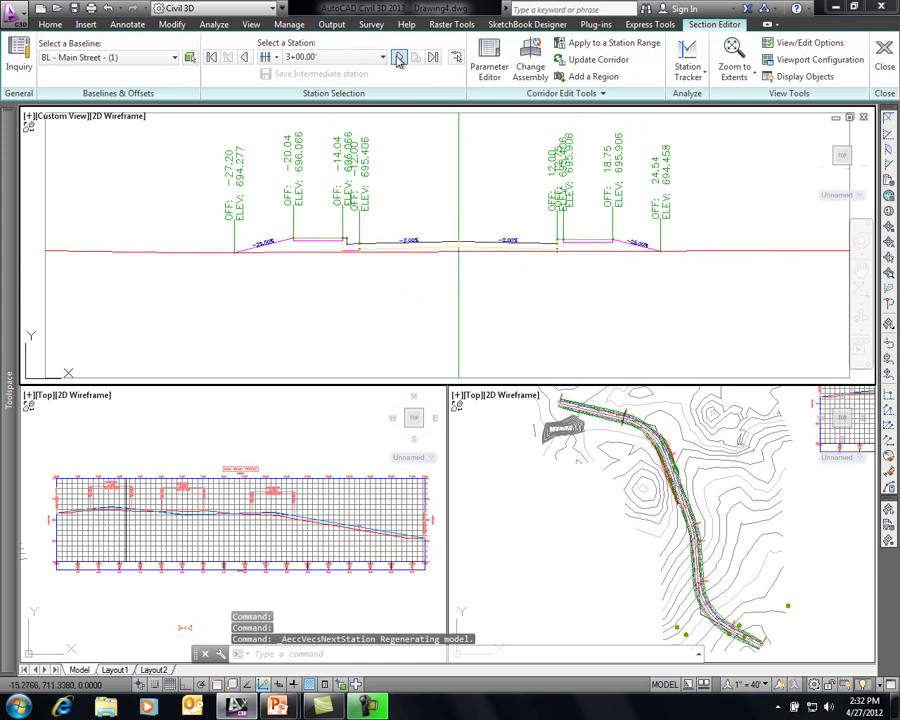
pyautogui.click(398, 58)
pyautogui.click(398, 58)
pyautogui.click(398, 58)
pyautogui.click(398, 58)
pyautogui.click(398, 58)
pyautogui.click(398, 58)
pyautogui.click(398, 58)
pyautogui.click(398, 58)
pyautogui.click(398, 58)
pyautogui.click(398, 58)
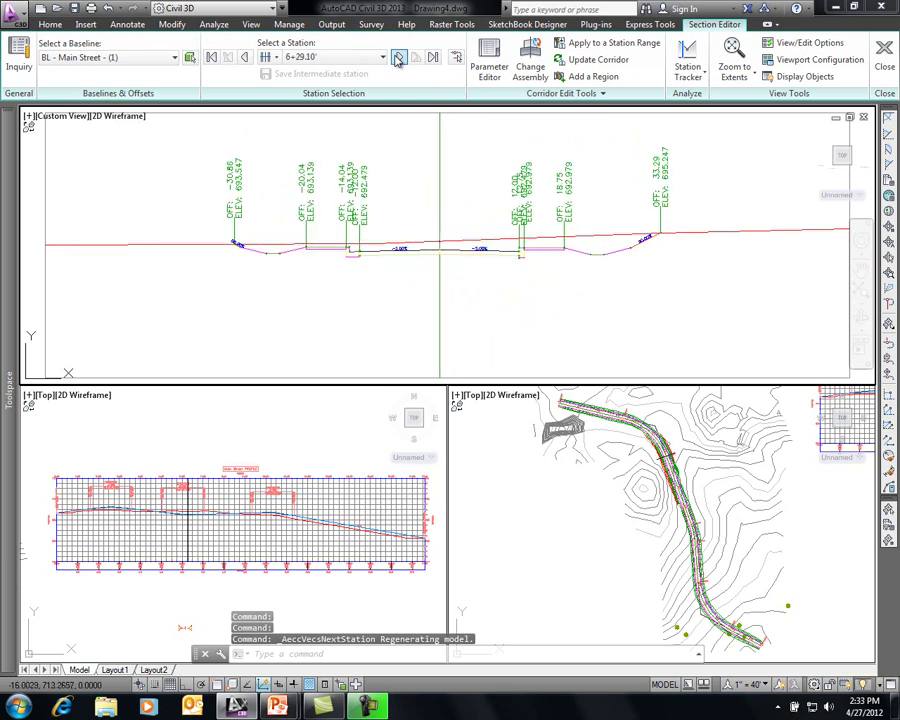
pyautogui.click(398, 58)
pyautogui.moveTo(330, 283)
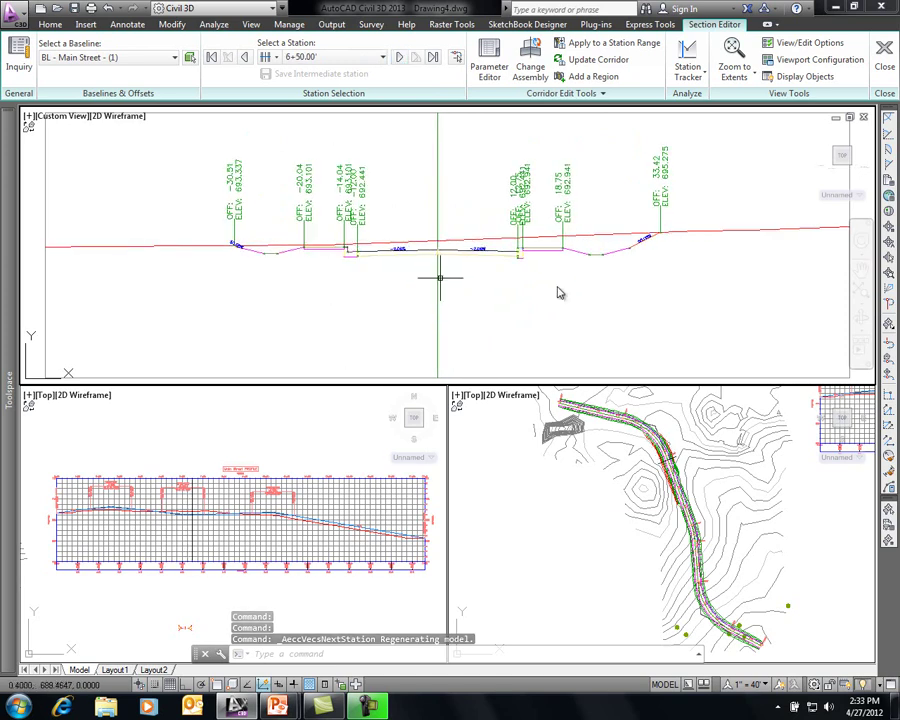
pyautogui.moveTo(255, 297)
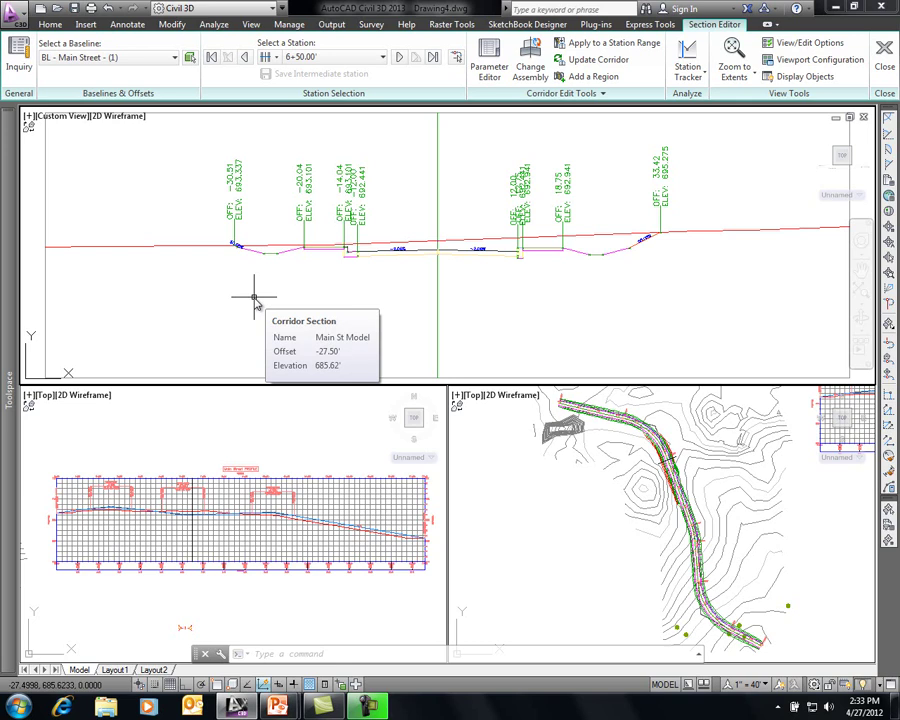
# - Exit the Section Editor, zoom to the alignment start, and select the Main St Model corridor
pyautogui.click(886, 58)
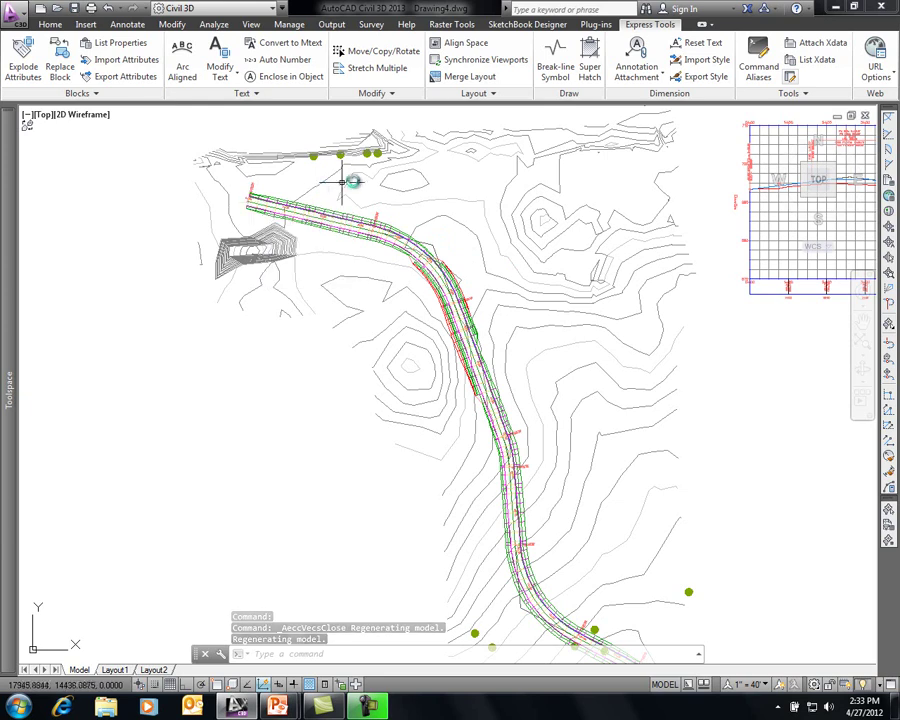
pyautogui.scroll(5, 252, 203)
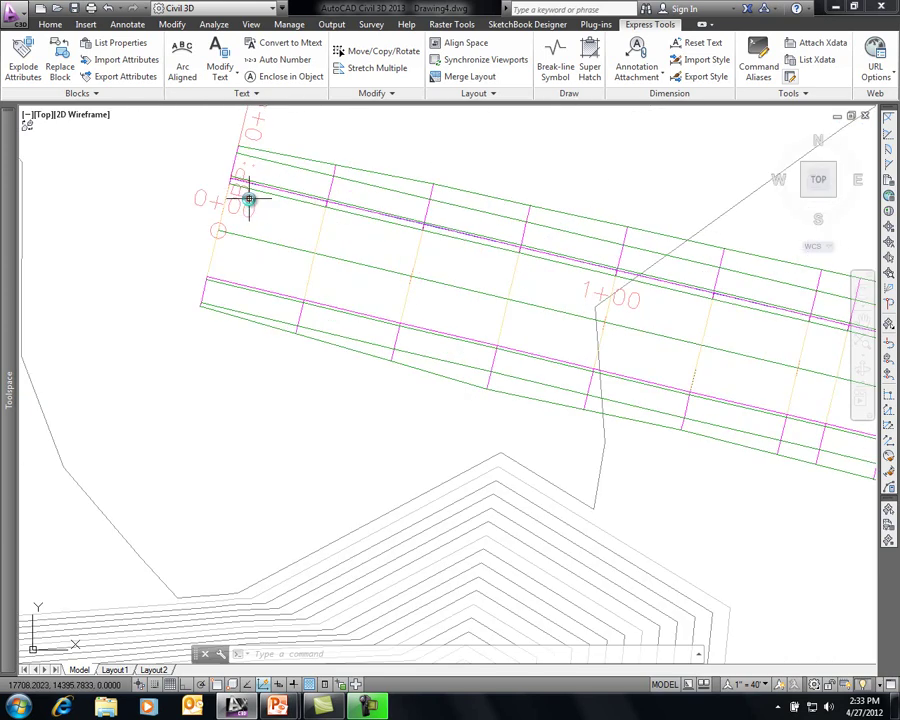
pyautogui.click(299, 165)
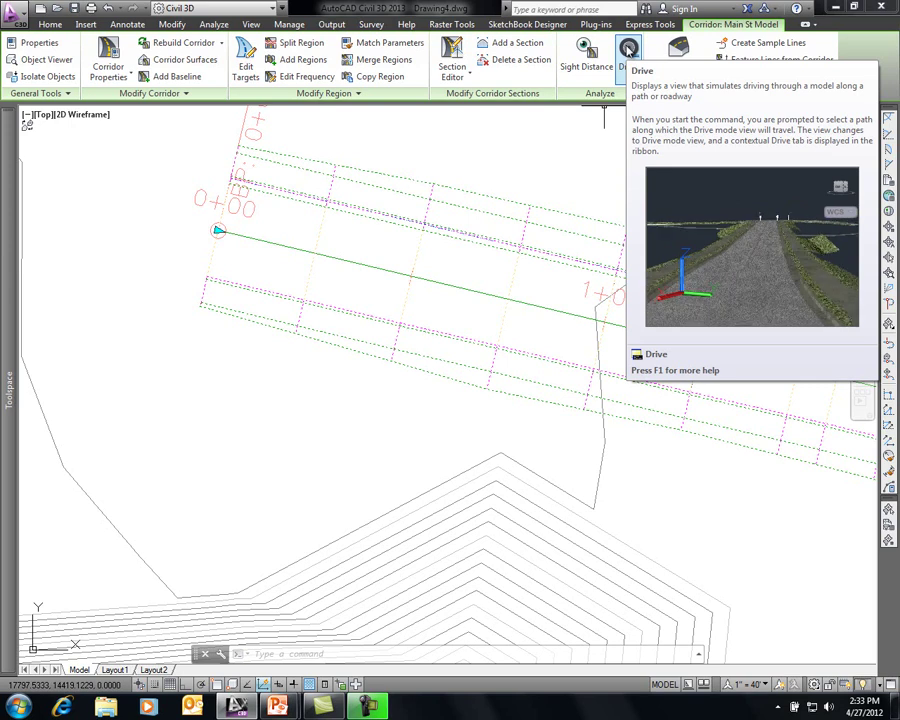
# - Drive through the Main St Model corridor using the ETW feature line as the path
pyautogui.click(628, 52)
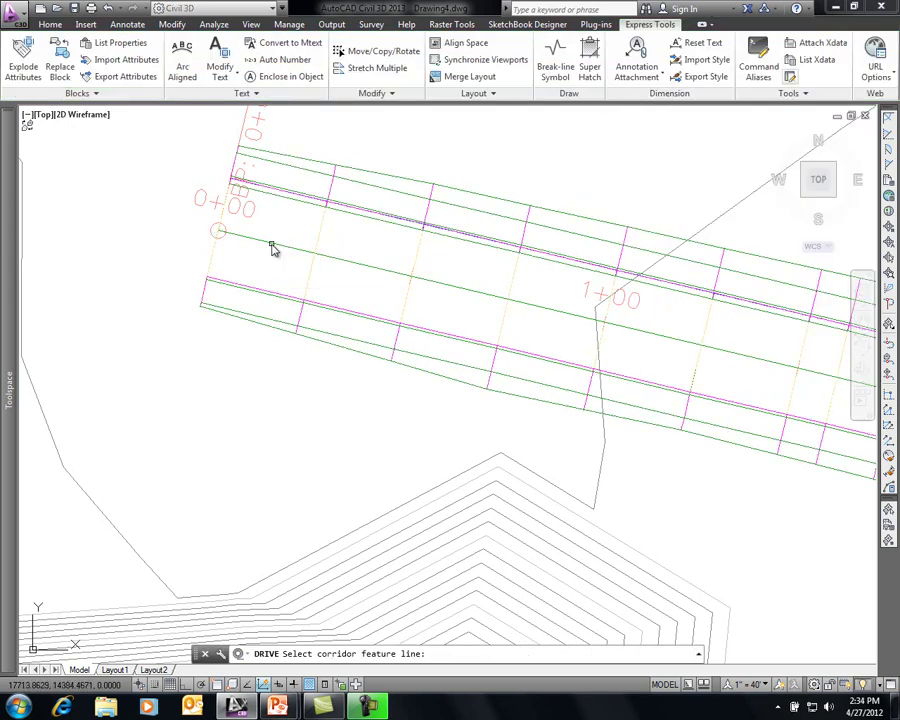
pyautogui.click(272, 248)
pyautogui.click(273, 247)
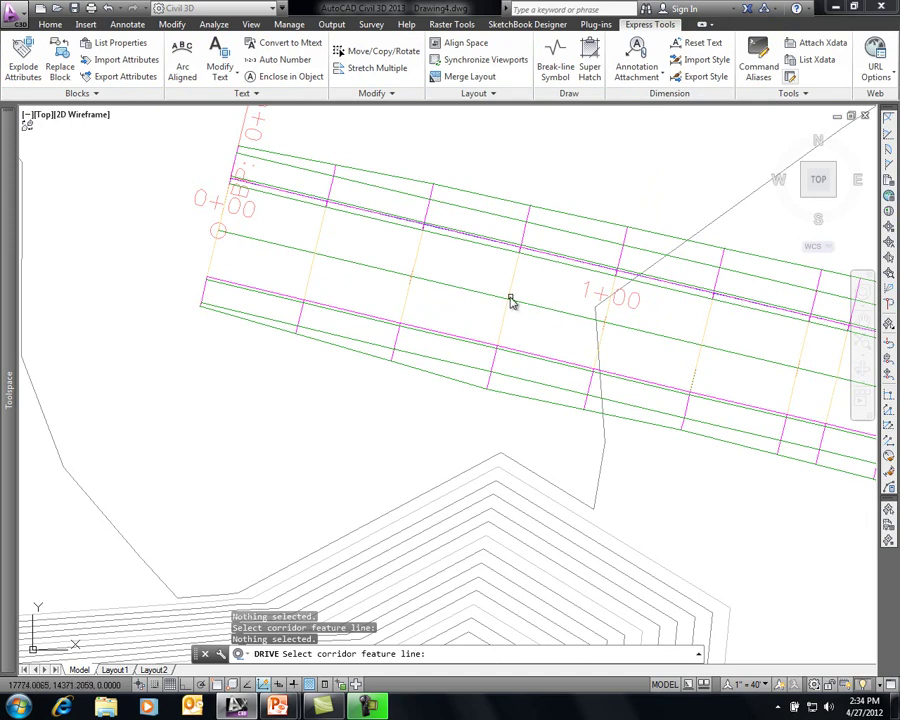
pyautogui.click(404, 275)
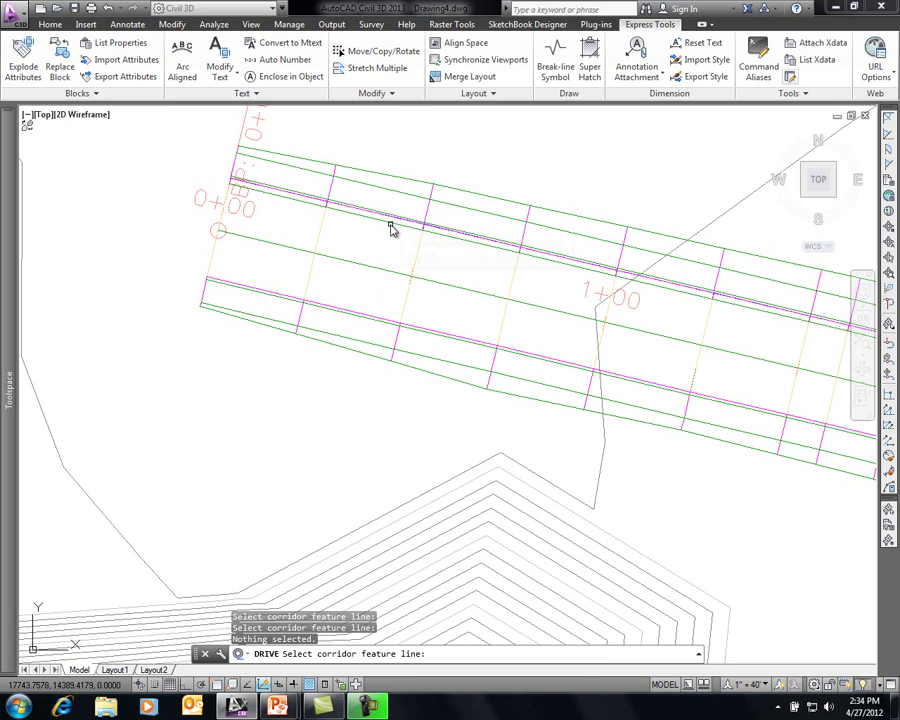
pyautogui.click(391, 228)
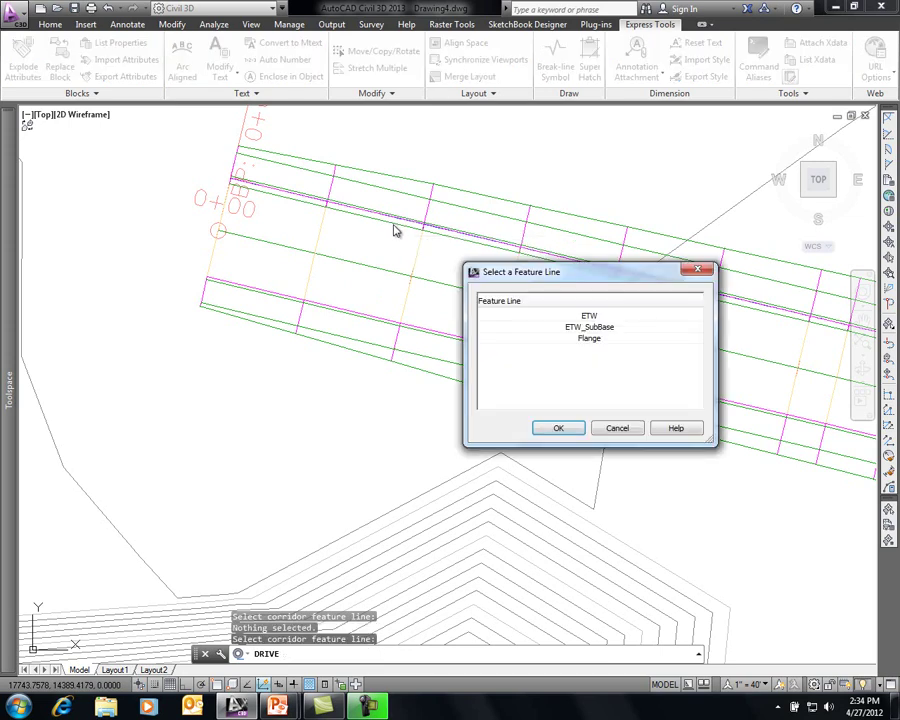
pyautogui.click(589, 317)
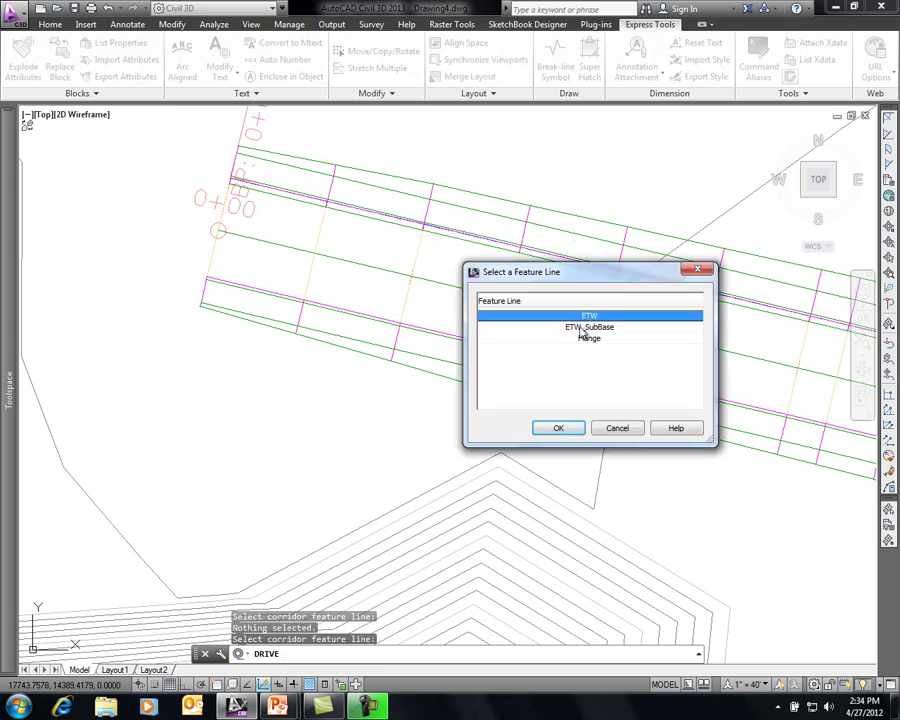
pyautogui.click(560, 428)
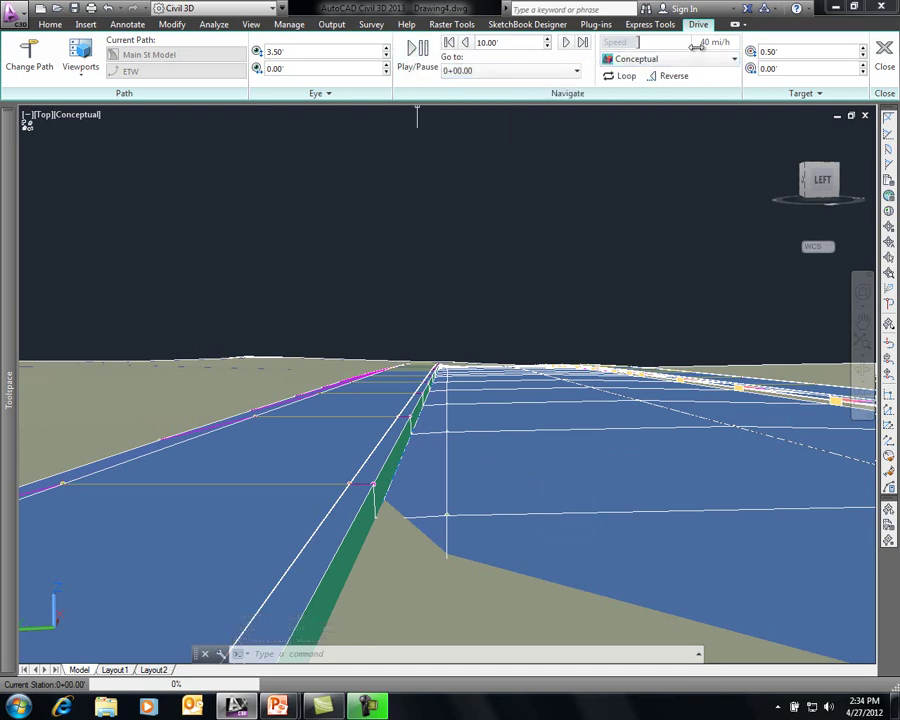
# - Set the driver's eye height to 10.50' and eye offset to 1.00'
pyautogui.click(386, 48)
pyautogui.click(386, 48)
pyautogui.click(386, 48)
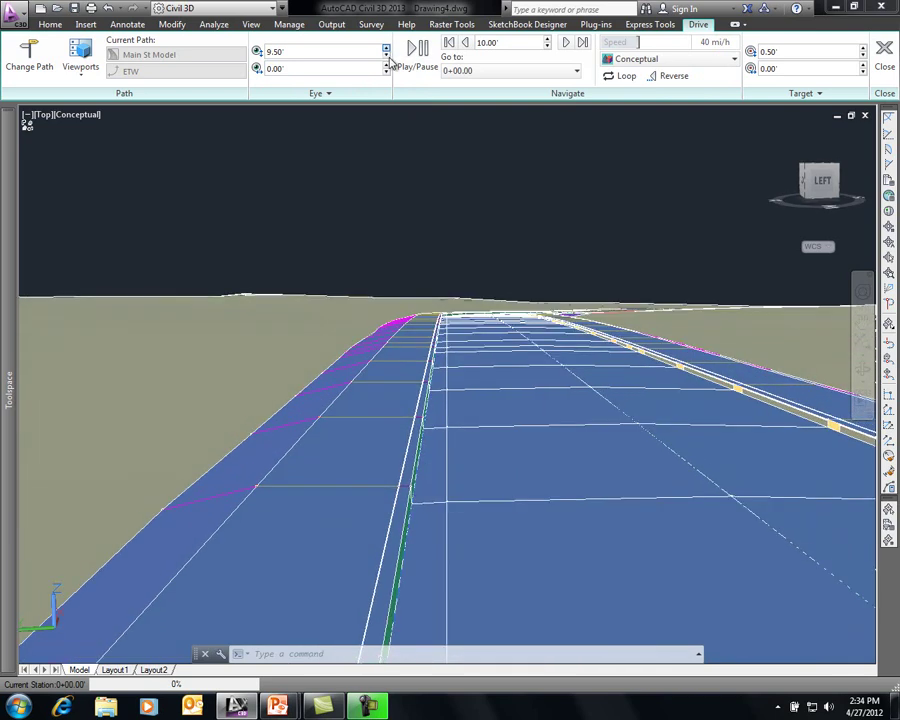
pyautogui.click(386, 48)
pyautogui.click(386, 72)
pyautogui.click(386, 72)
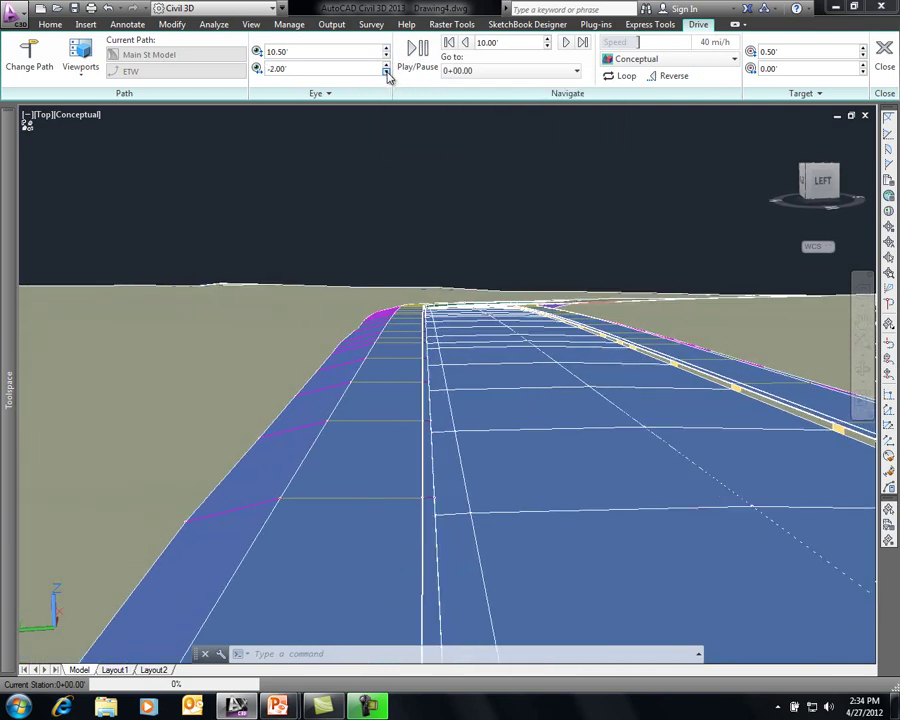
pyautogui.click(386, 72)
pyautogui.click(386, 72)
pyautogui.click(386, 66)
pyautogui.click(386, 66)
pyautogui.click(386, 66)
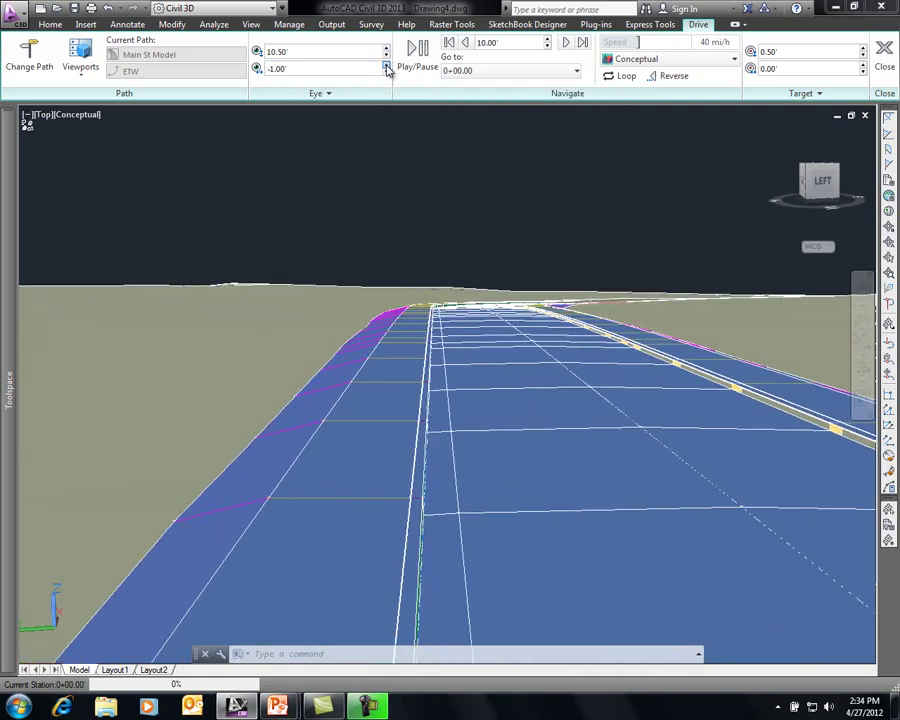
pyautogui.click(386, 66)
pyautogui.click(386, 66)
# - Drive along Main Street, pause the drive, and close the drive view
pyautogui.click(413, 46)
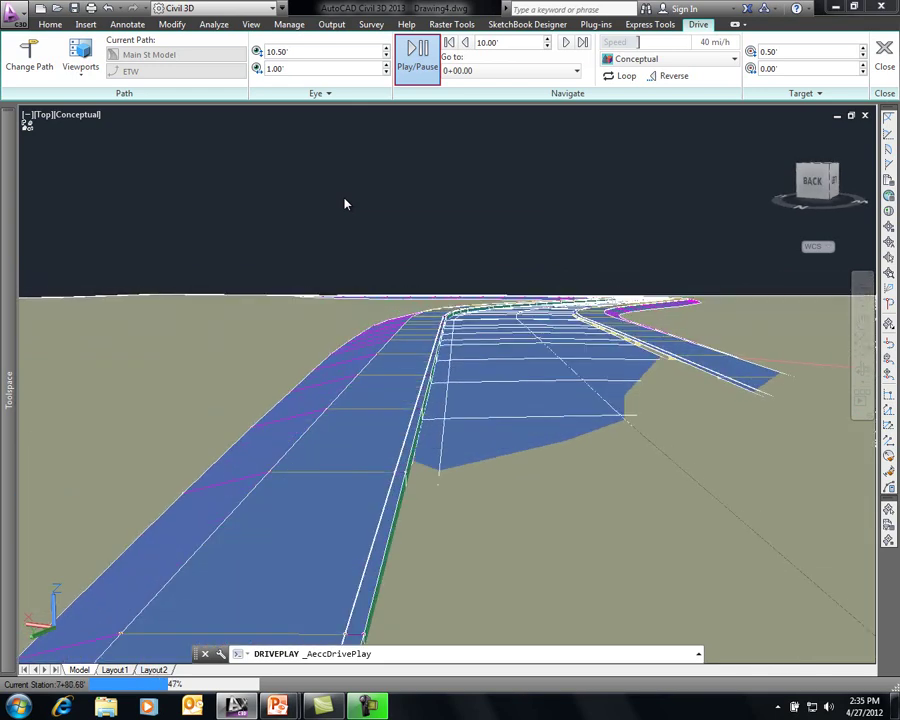
pyautogui.click(420, 57)
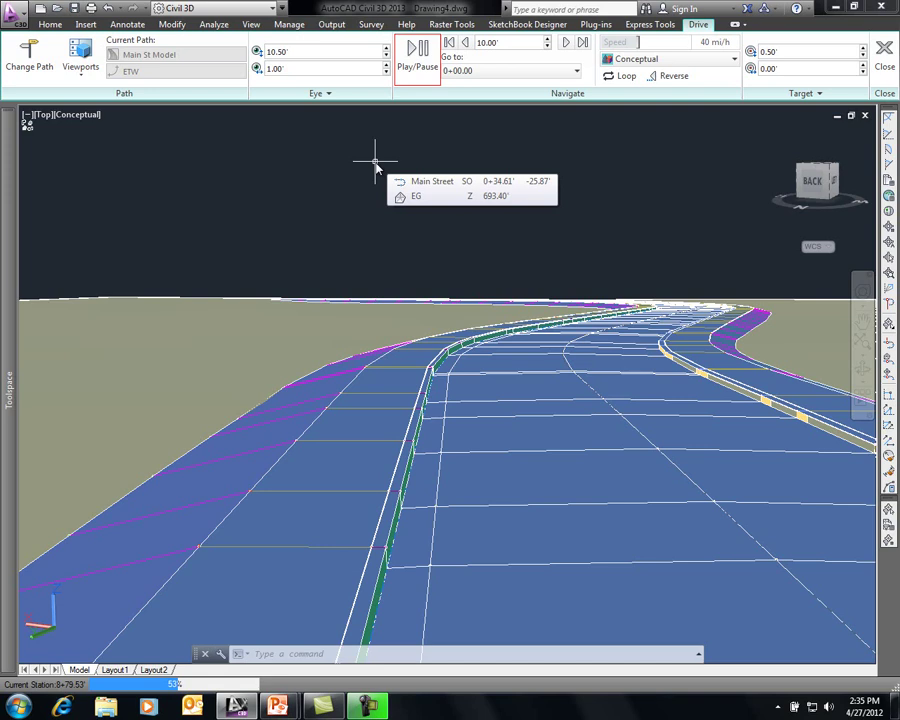
pyautogui.click(886, 50)
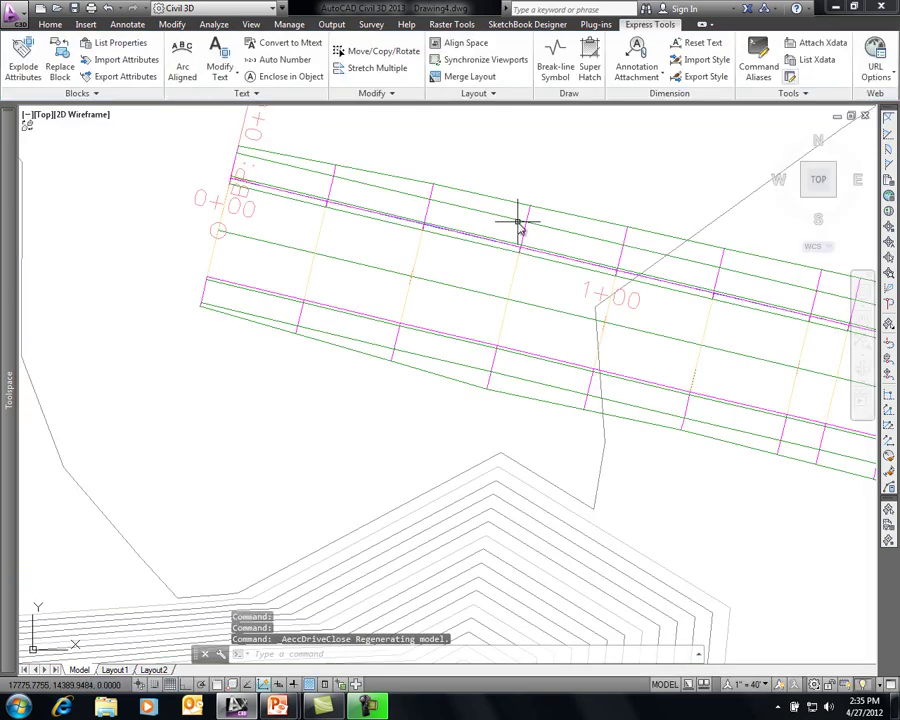
# - Add a Main St Model corridor surface with the 1' and 5' design contour style and Top links
pyautogui.scroll(-2, 520, 225)
pyautogui.click(520, 208)
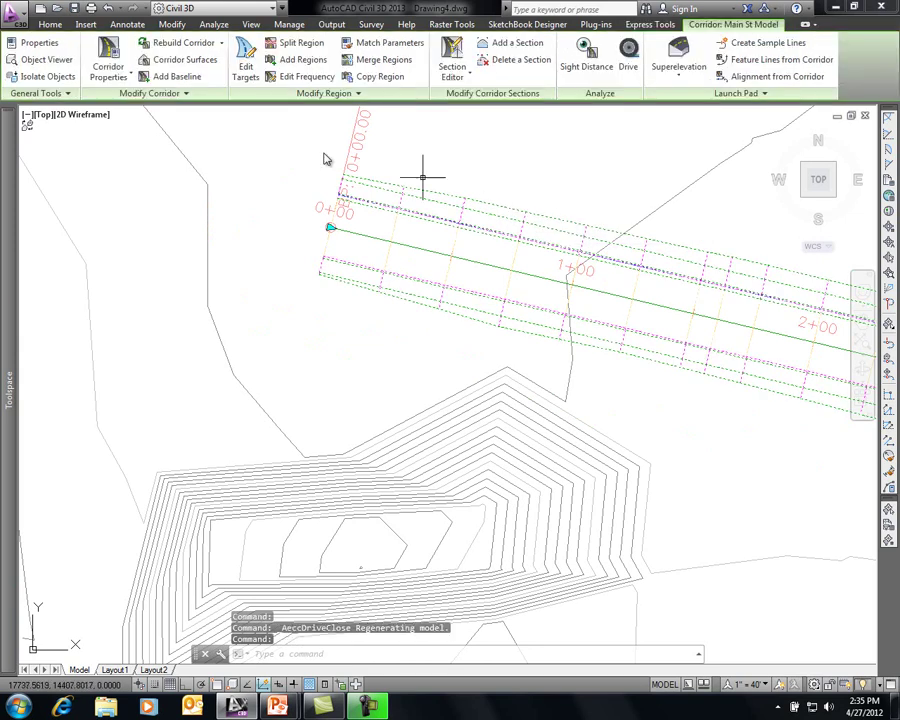
pyautogui.click(108, 62)
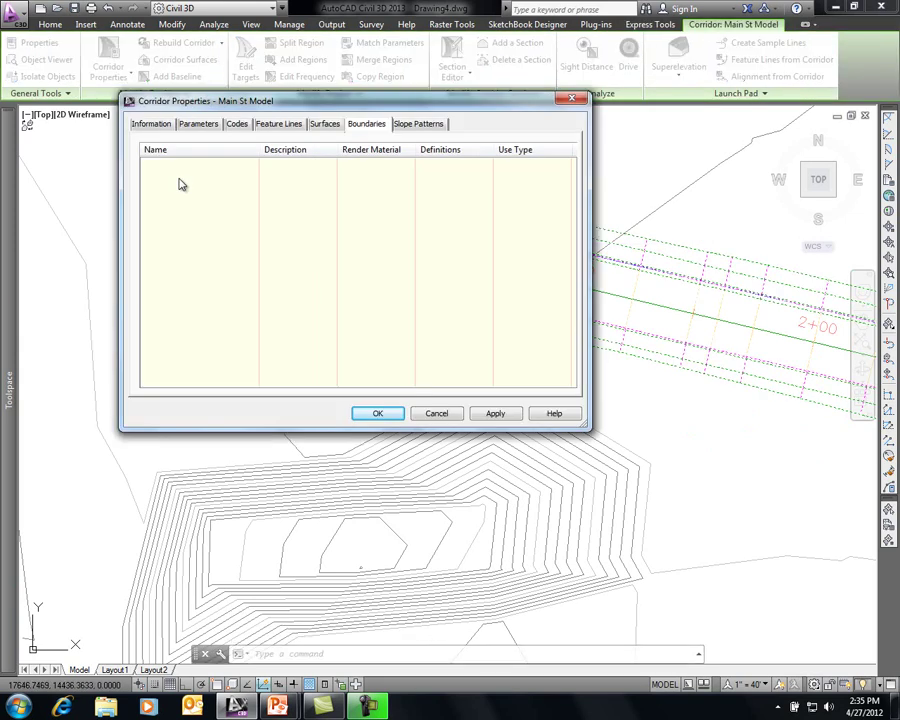
pyautogui.click(325, 125)
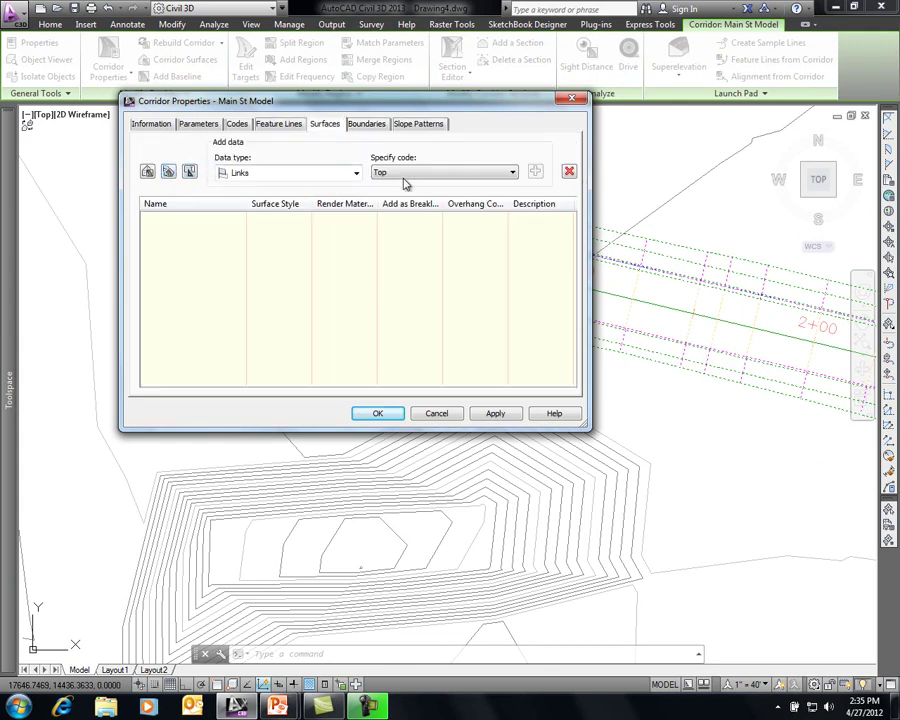
pyautogui.click(147, 172)
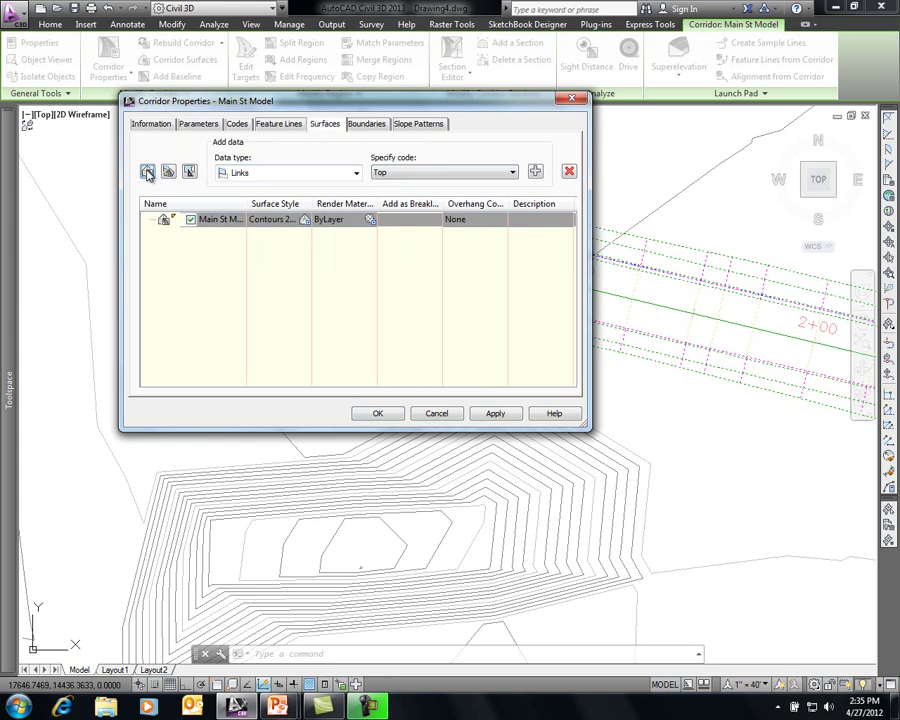
pyautogui.click(306, 219)
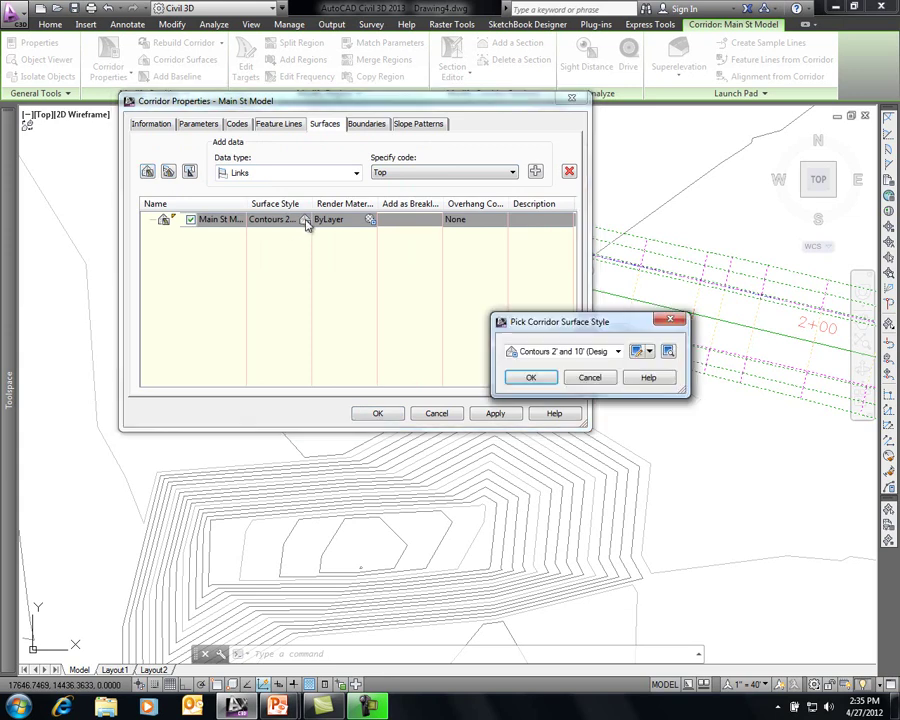
pyautogui.click(616, 352)
pyautogui.click(614, 399)
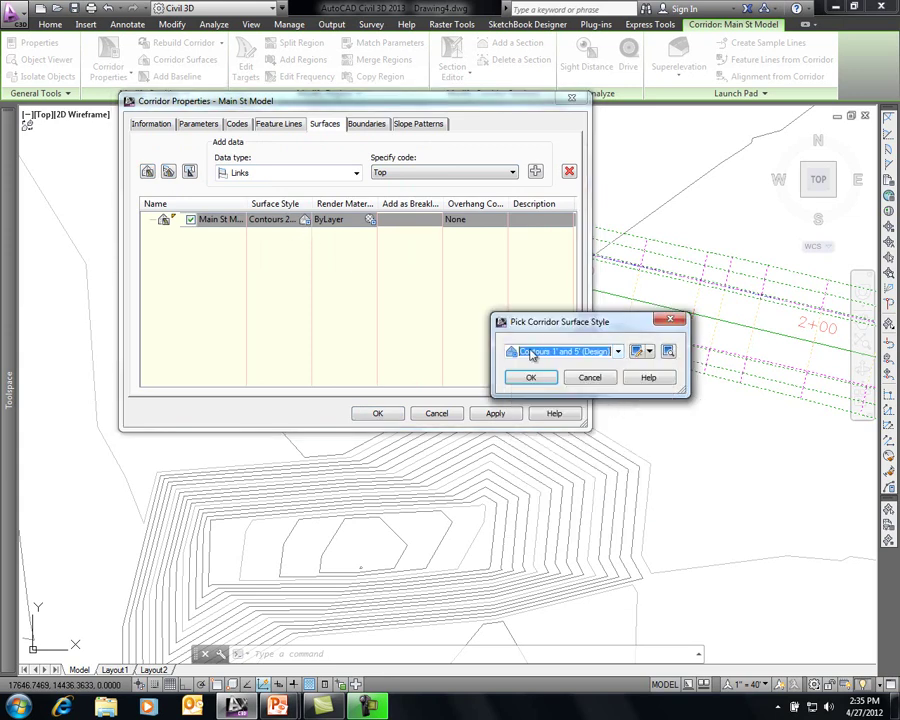
pyautogui.click(537, 379)
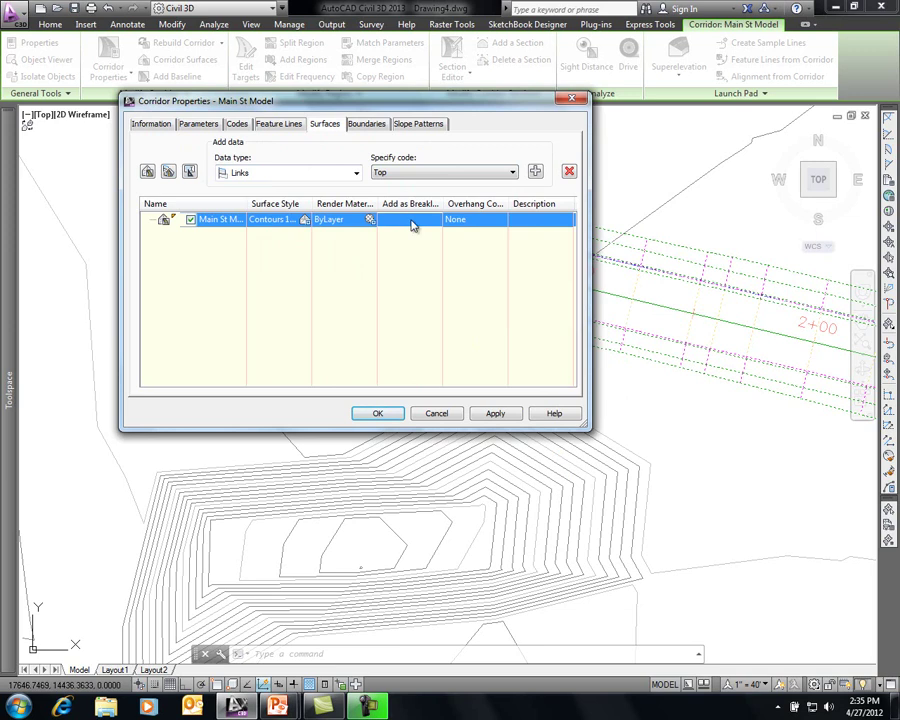
pyautogui.click(536, 174)
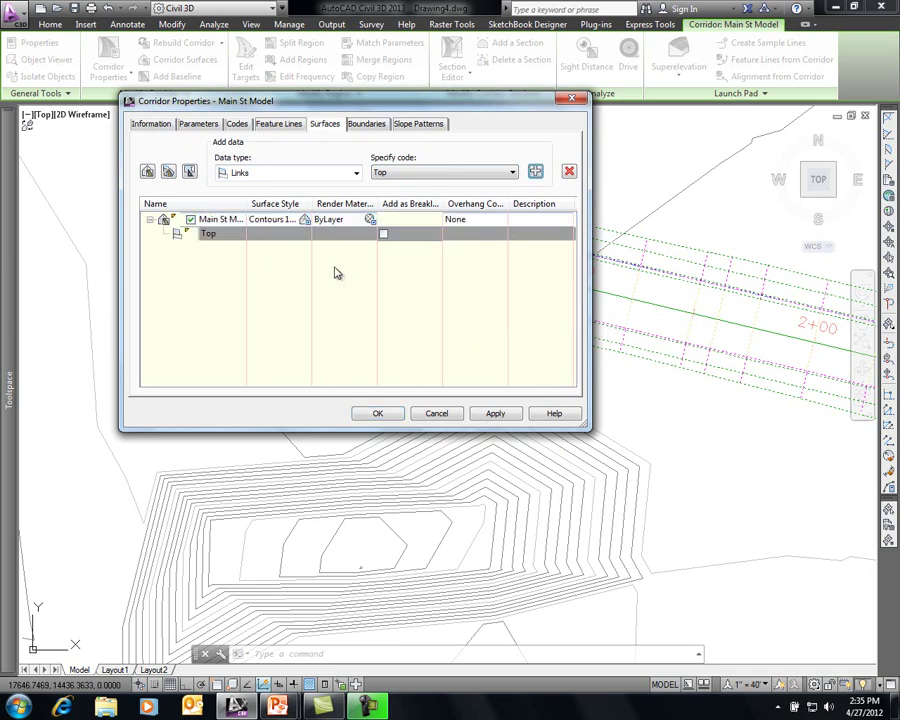
# - Give the corridor surface a corridor-extents outer boundary, apply the changes, and rebuild the corridor
pyautogui.click(360, 124)
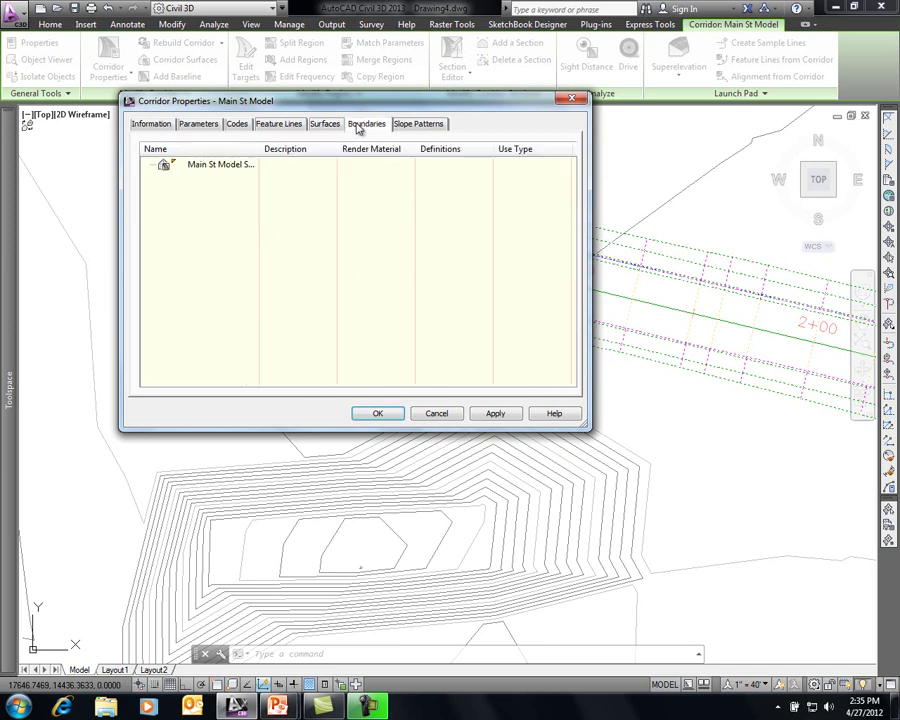
pyautogui.rightClick(225, 169)
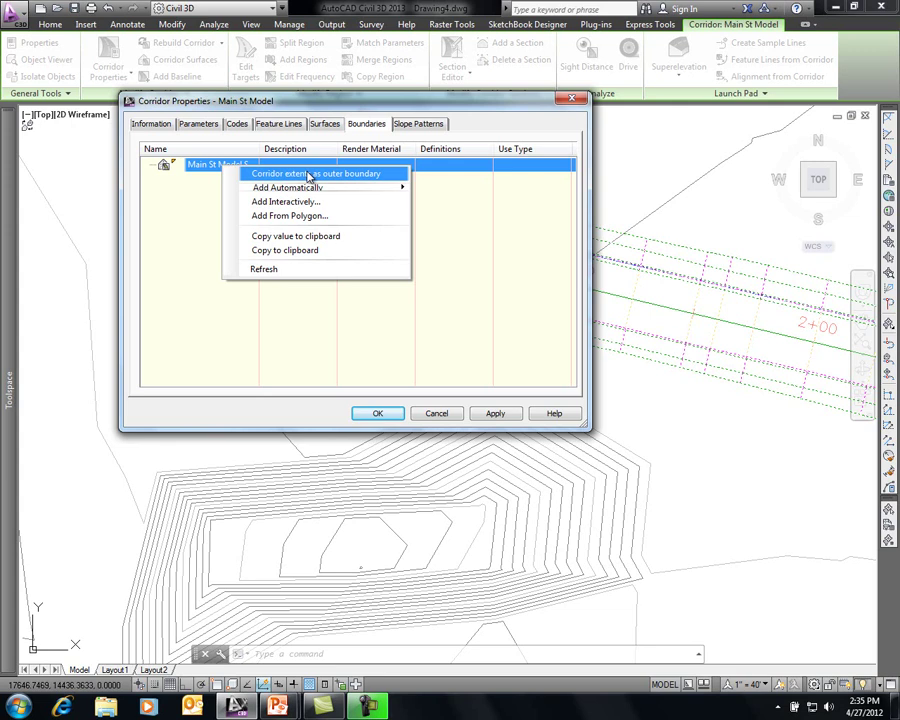
pyautogui.click(310, 175)
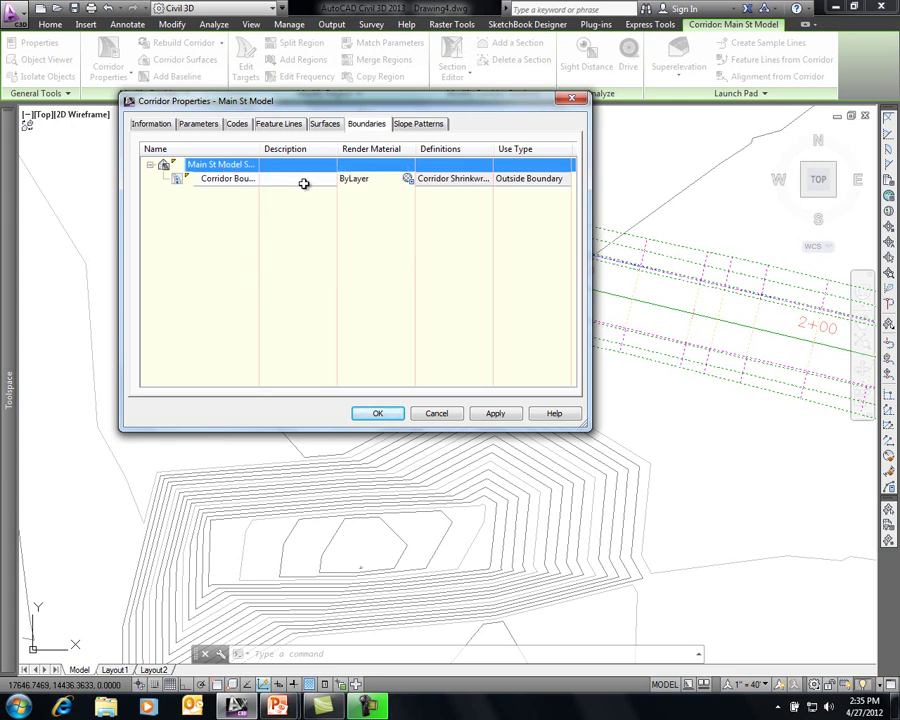
pyautogui.click(378, 413)
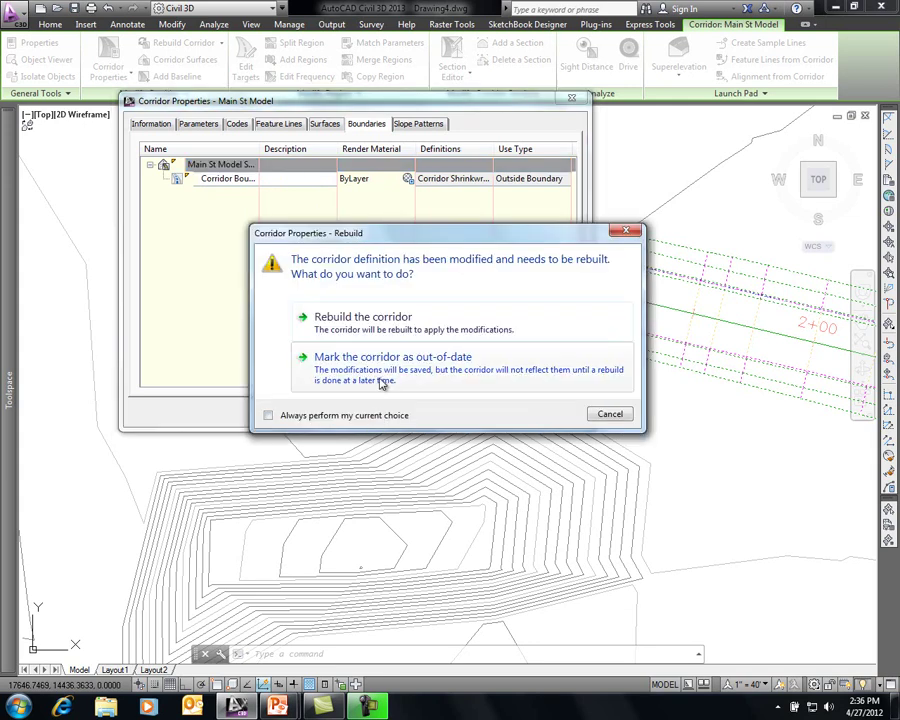
pyautogui.click(366, 322)
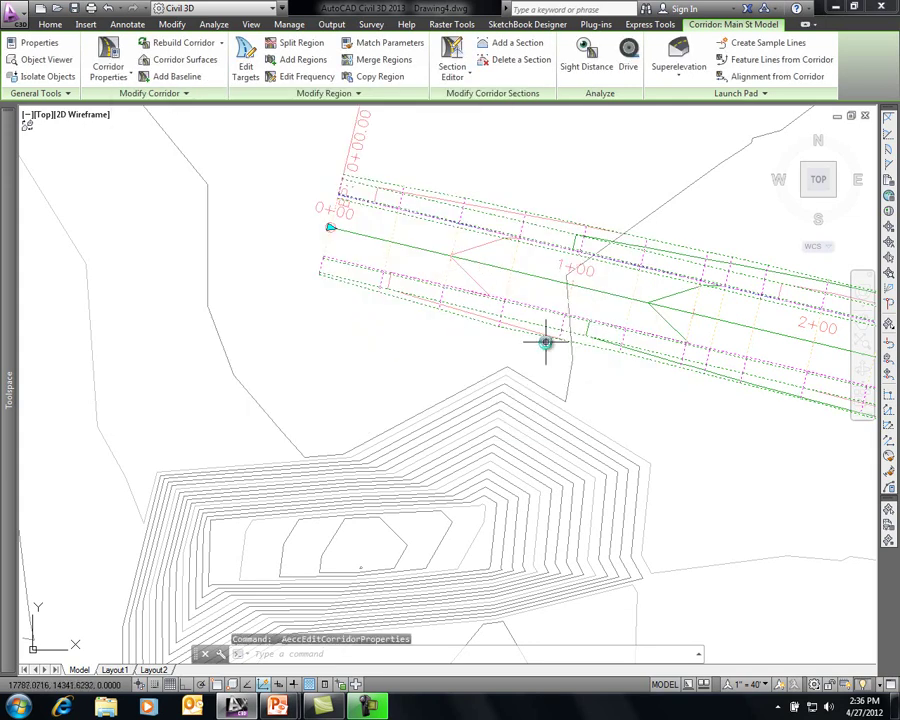
pyautogui.moveTo(636, 380)
pyautogui.mouseDown(button='middle')
pyautogui.moveTo(628, 392)
pyautogui.moveTo(344, 332)
pyautogui.moveTo(388, 343)
pyautogui.mouseUp(button='middle')
pyautogui.moveTo(560, 400); pyautogui.dragTo(593, 404, button='middle')
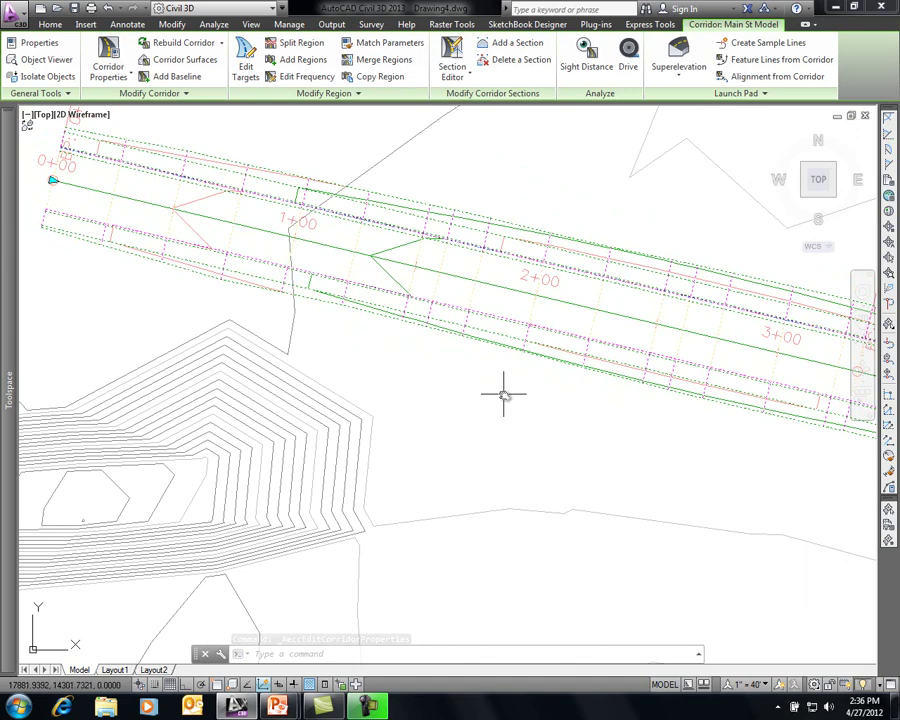
pyautogui.moveTo(503, 395)
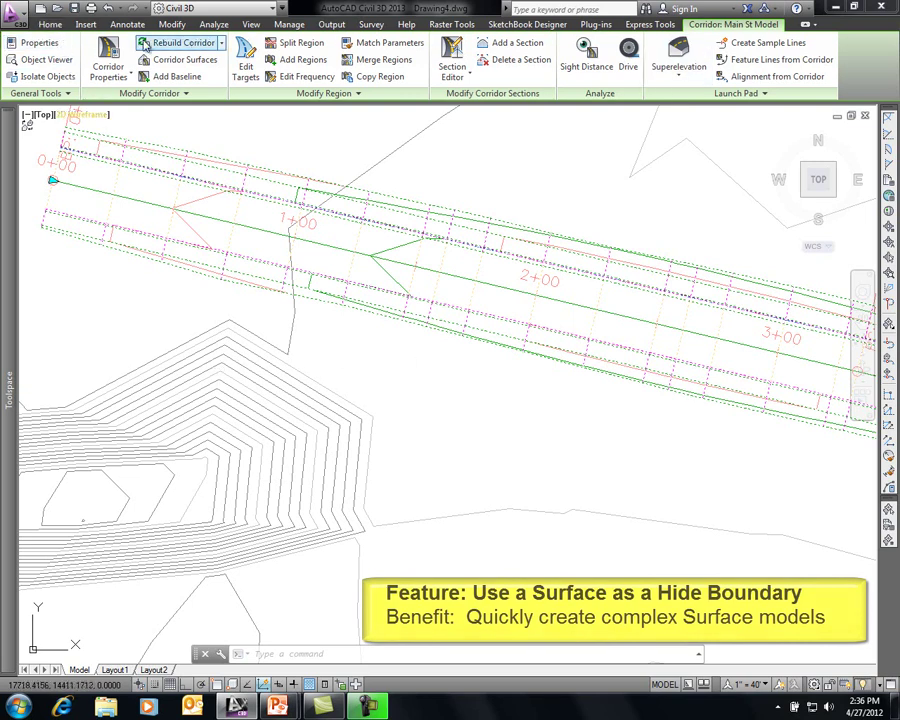
pyautogui.press('Escape')
pyautogui.click(52, 25)
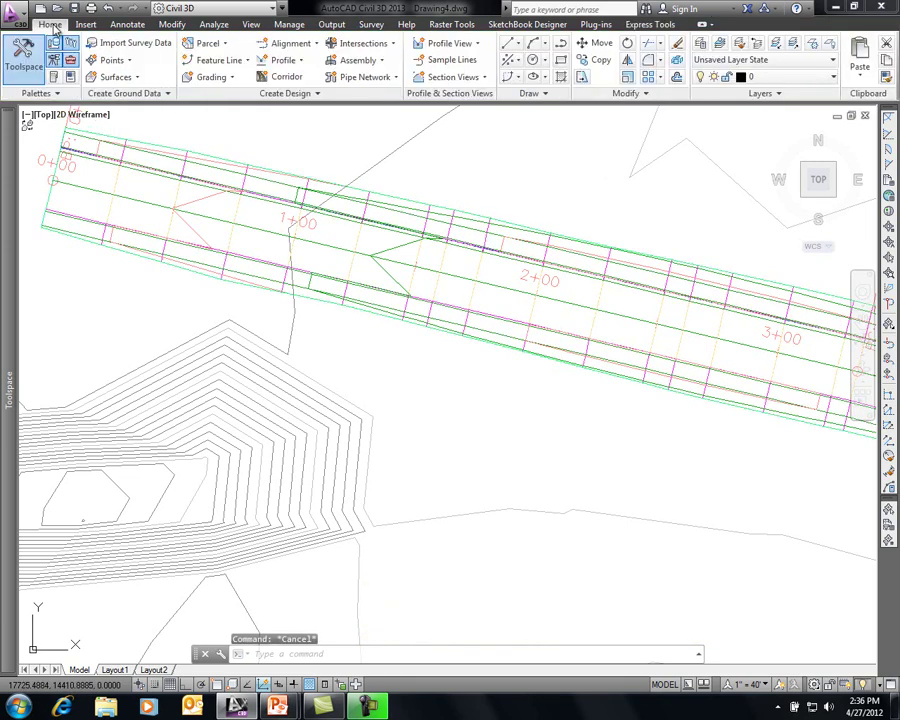
# - Create a new TIN surface named Composite
pyautogui.click(115, 78)
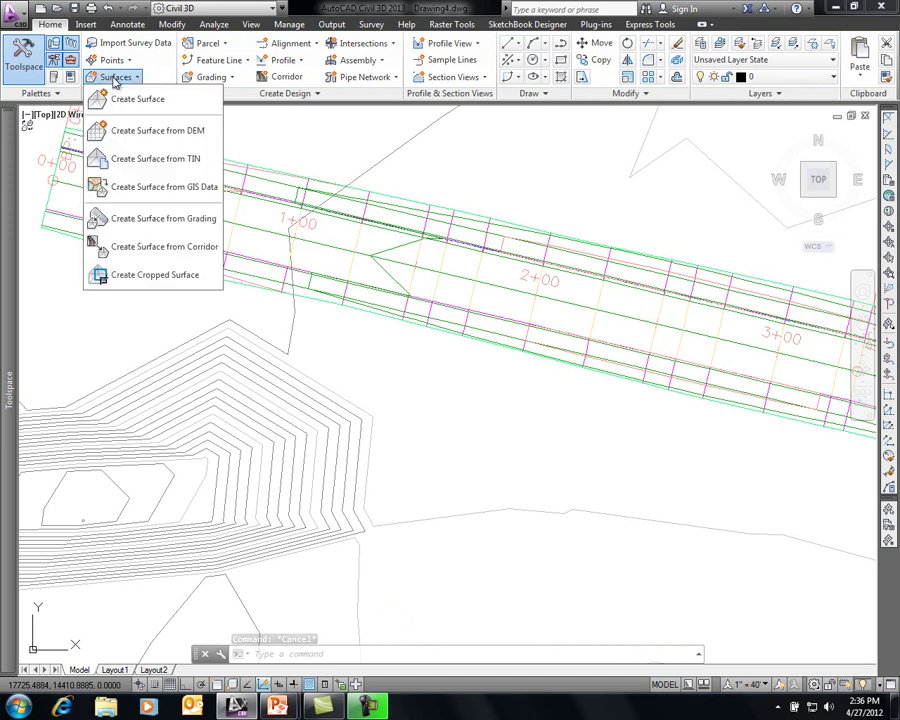
pyautogui.click(129, 101)
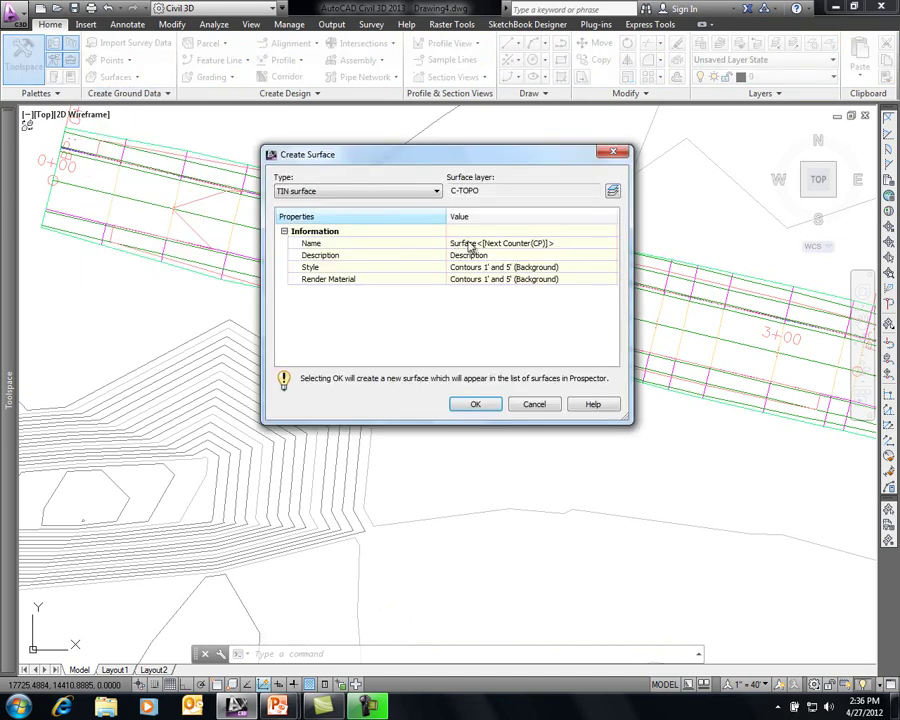
pyautogui.click(555, 242)
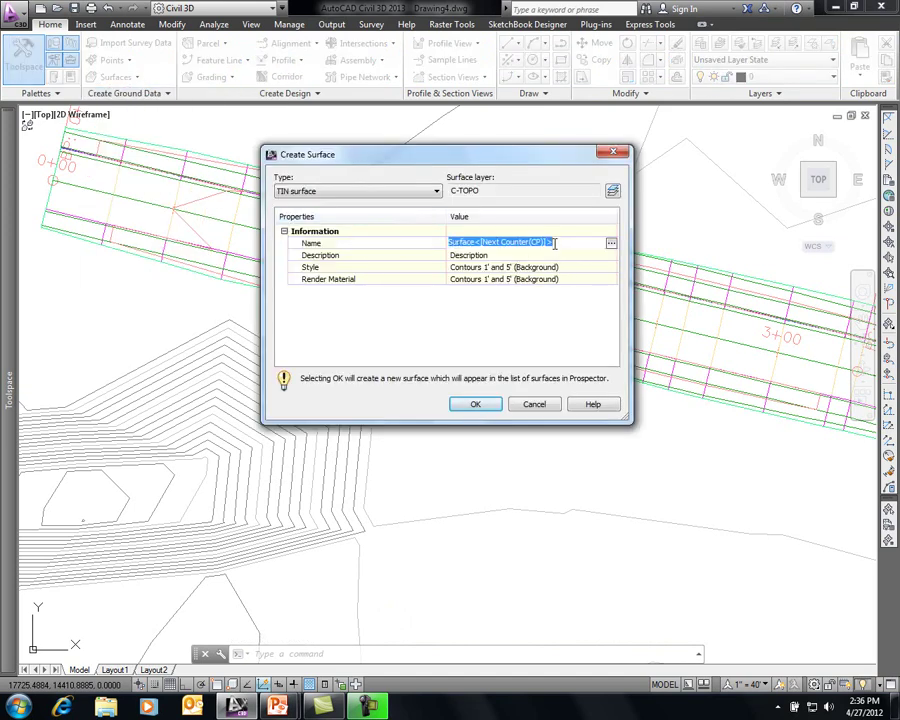
pyautogui.write('Composite')
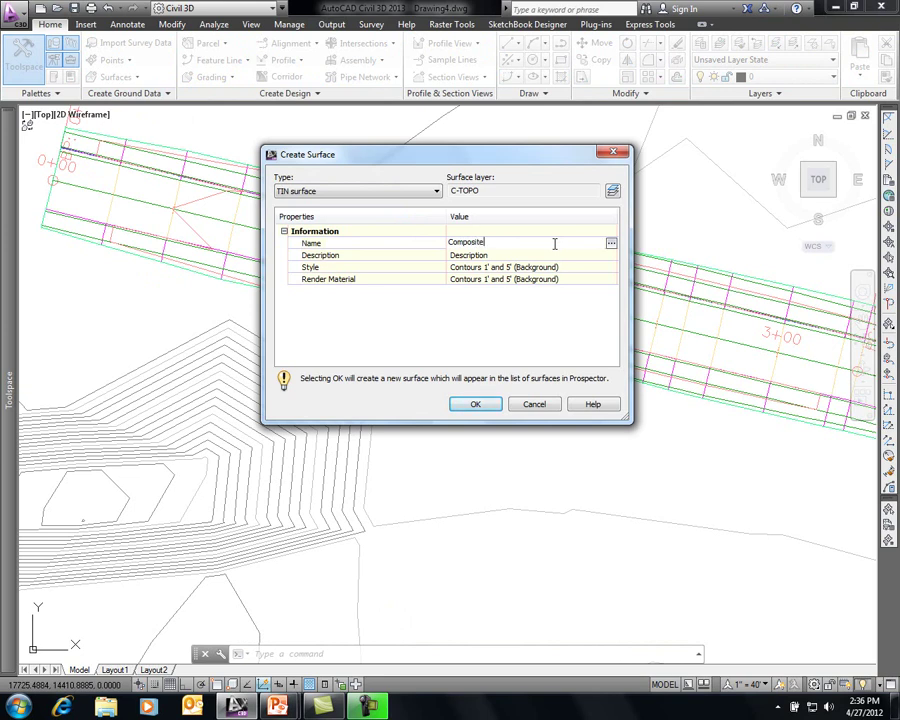
pyautogui.click(476, 404)
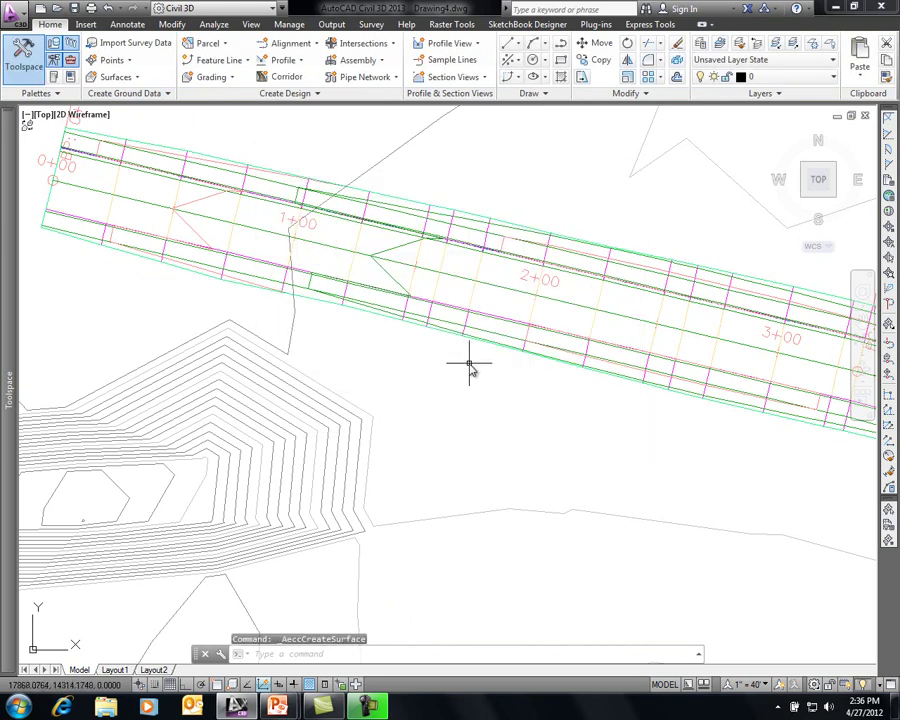
# - Paste the EG surface into the Composite surface
pyautogui.click(172, 25)
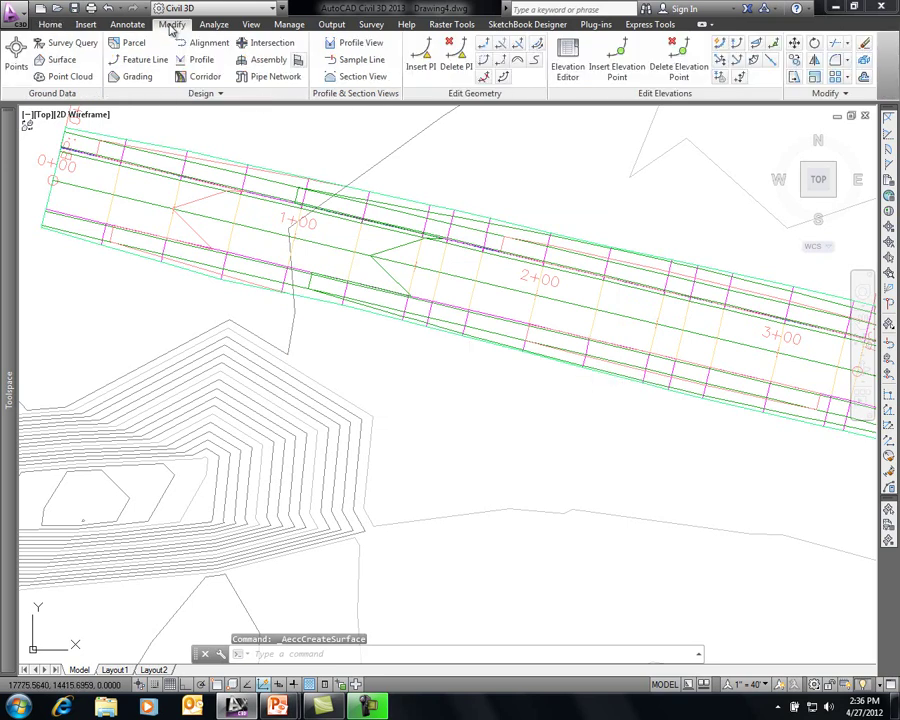
pyautogui.click(60, 59)
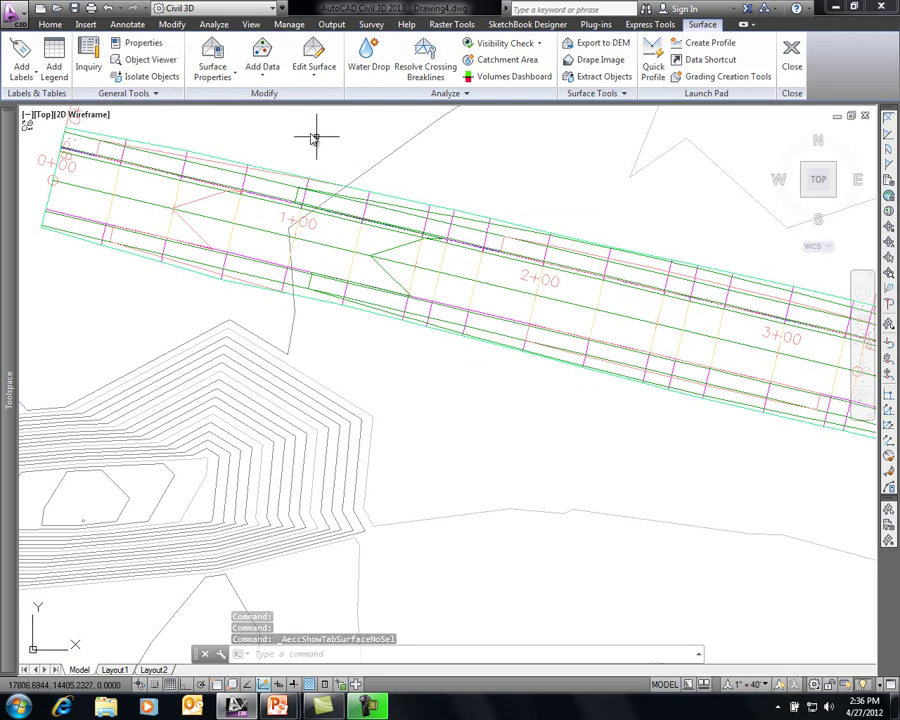
pyautogui.click(314, 68)
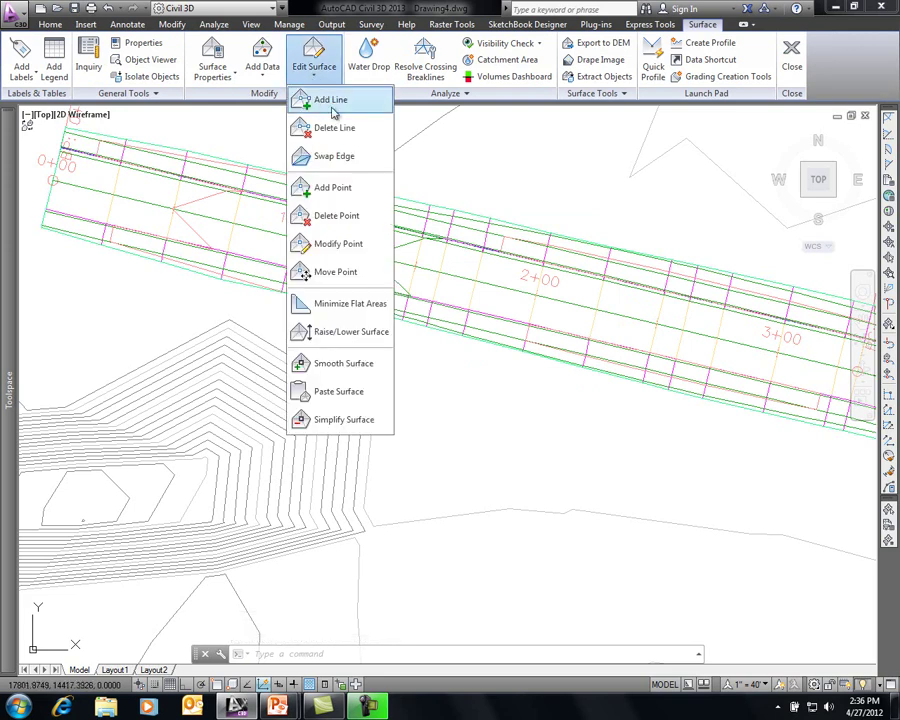
pyautogui.click(352, 396)
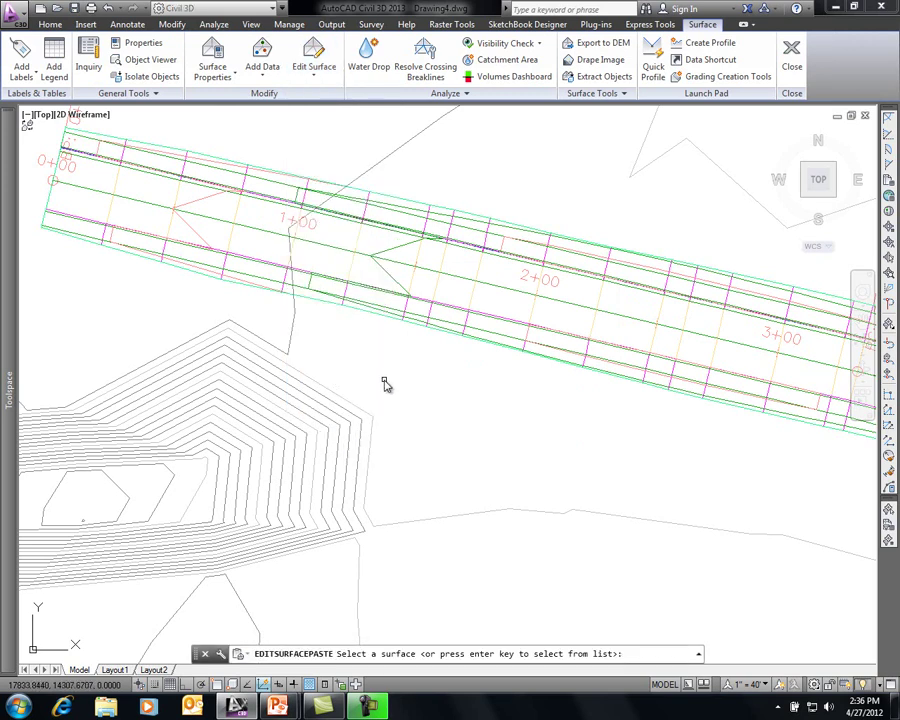
pyautogui.press('Return')
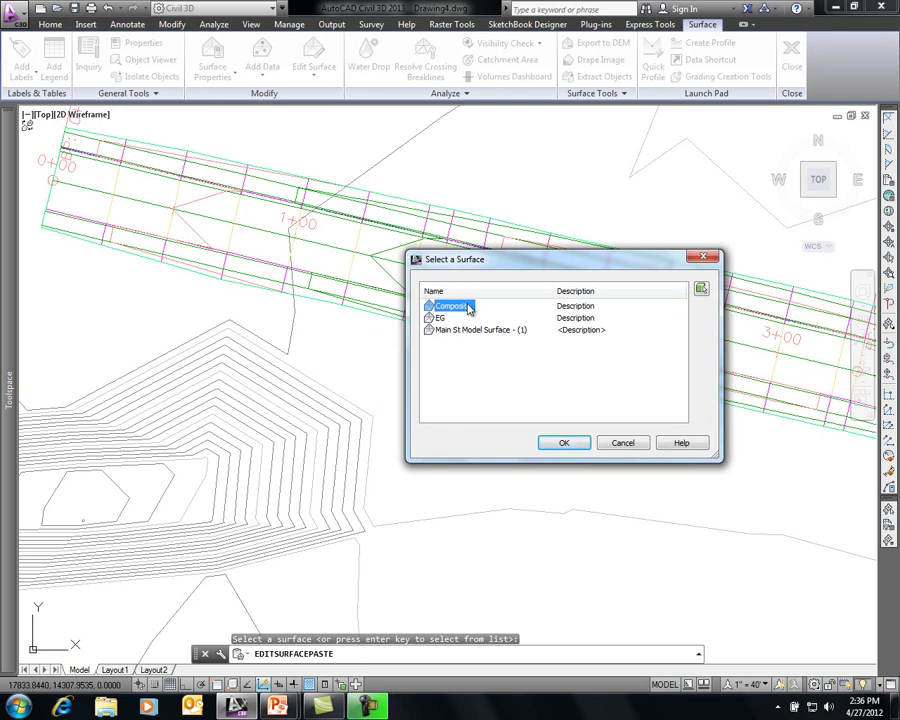
pyautogui.click(568, 443)
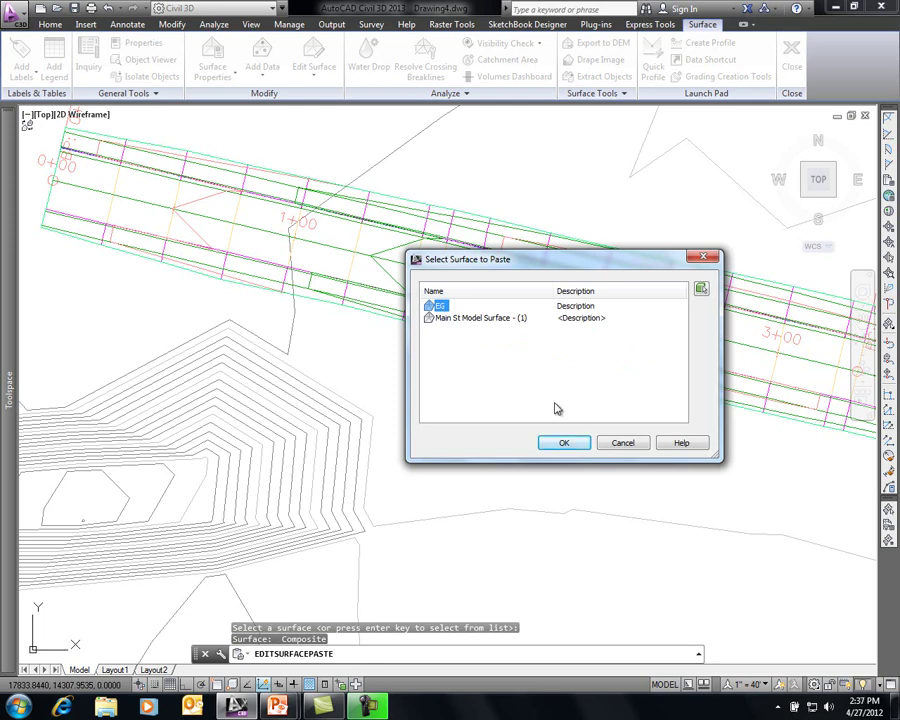
pyautogui.click(566, 443)
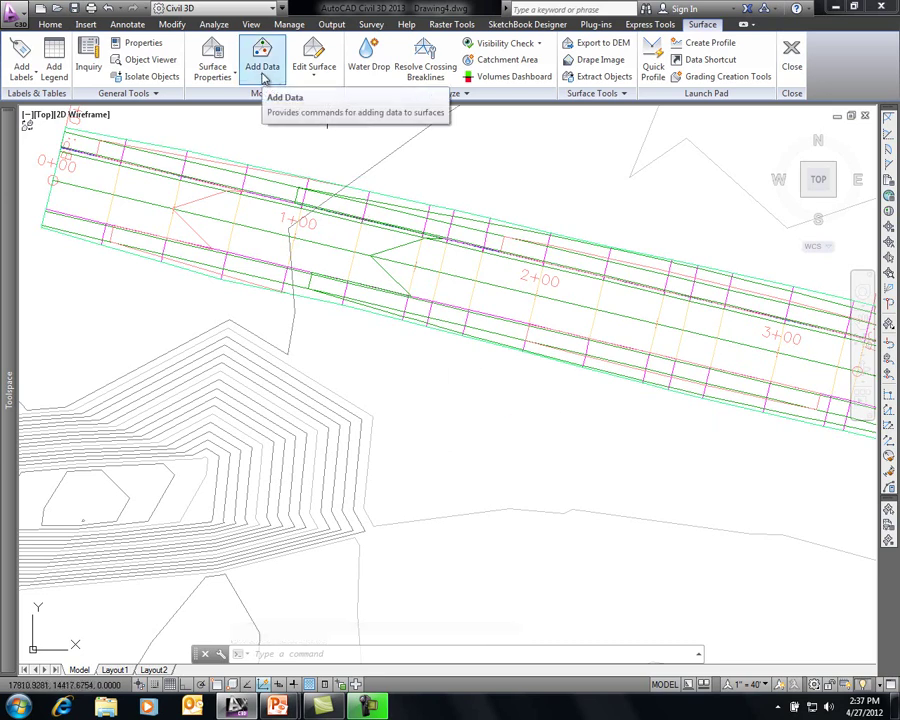
# - Add a hide-type boundary named Main St to the Composite surface
pyautogui.click(263, 78)
pyautogui.click(279, 102)
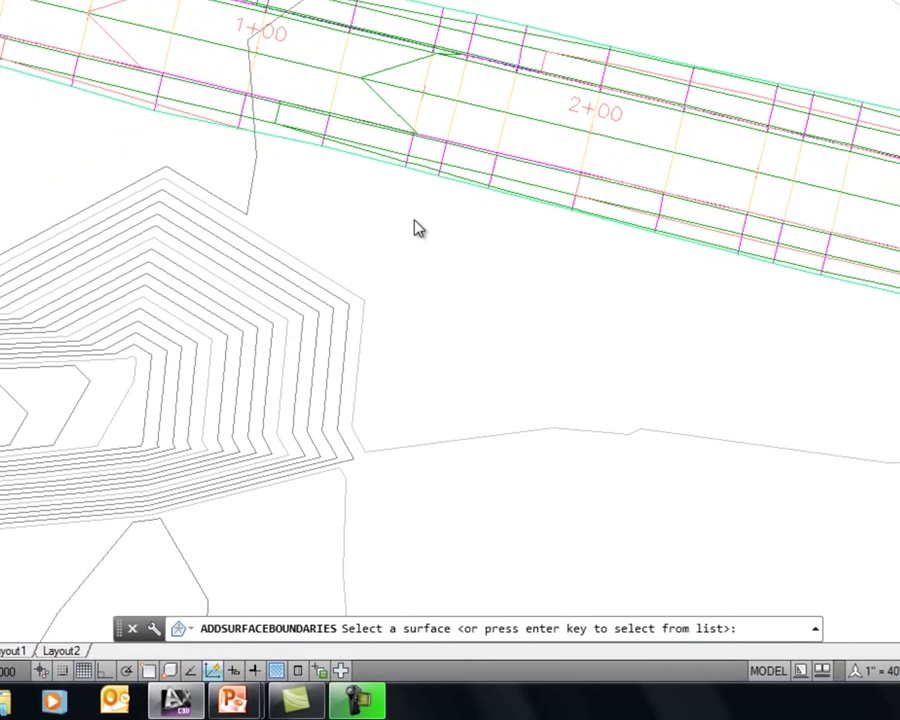
pyautogui.press('Return')
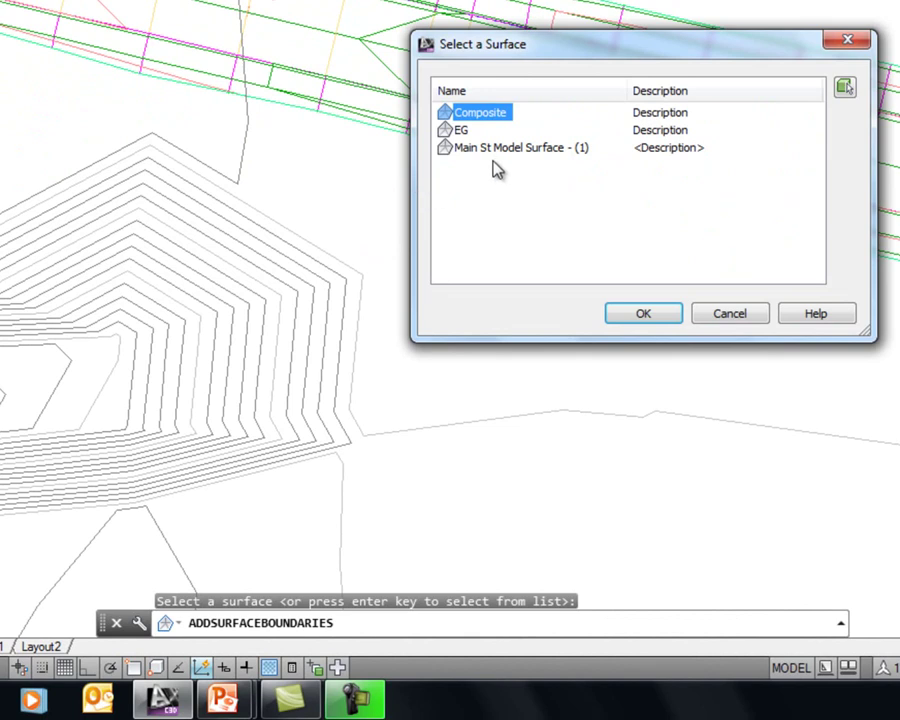
pyautogui.click(633, 316)
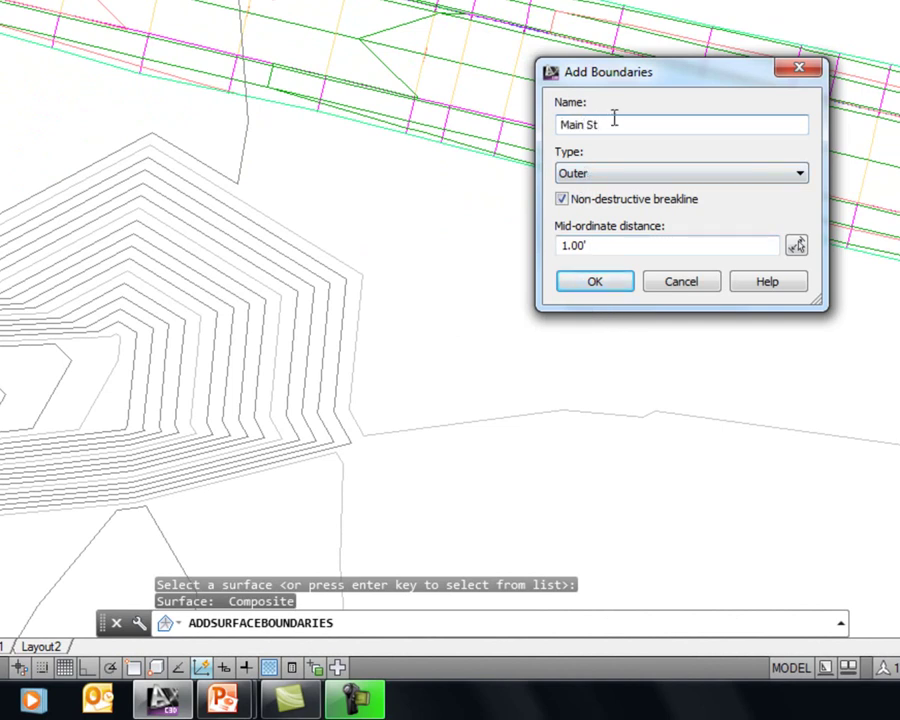
pyautogui.click(799, 175)
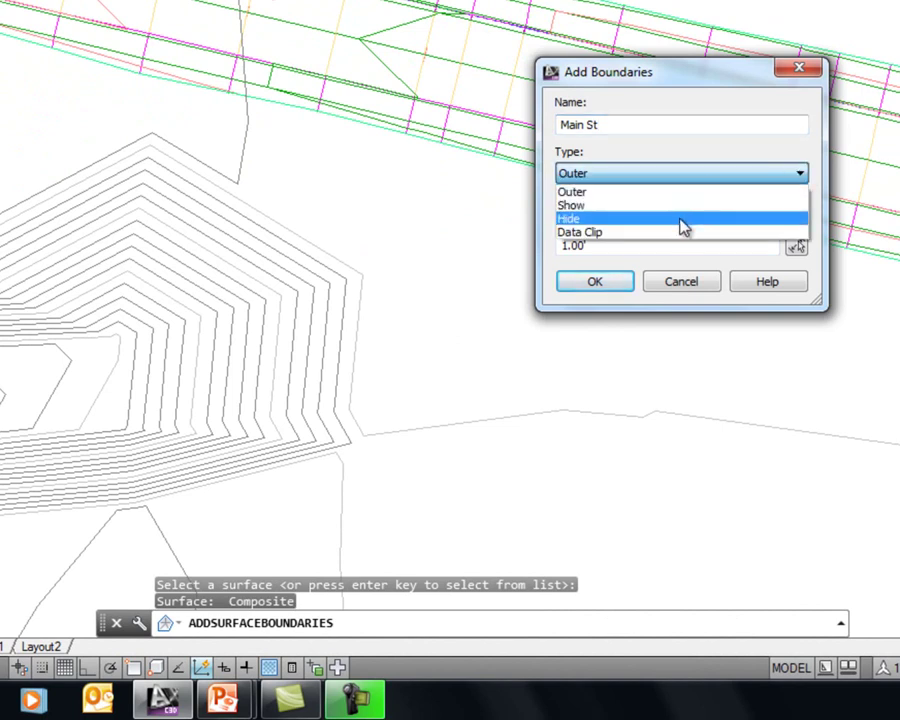
pyautogui.click(683, 224)
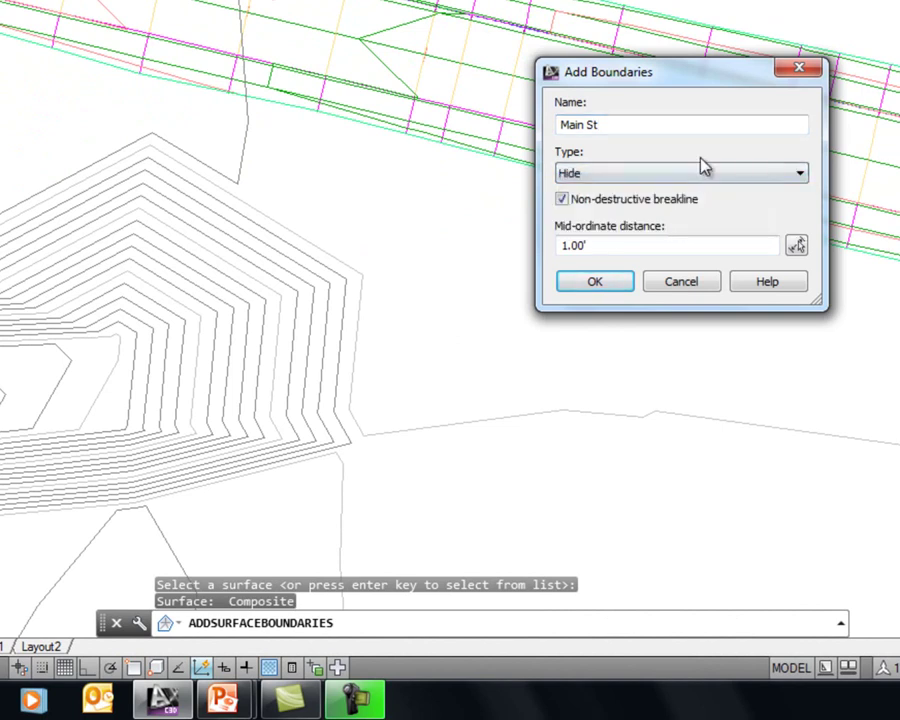
pyautogui.click(597, 282)
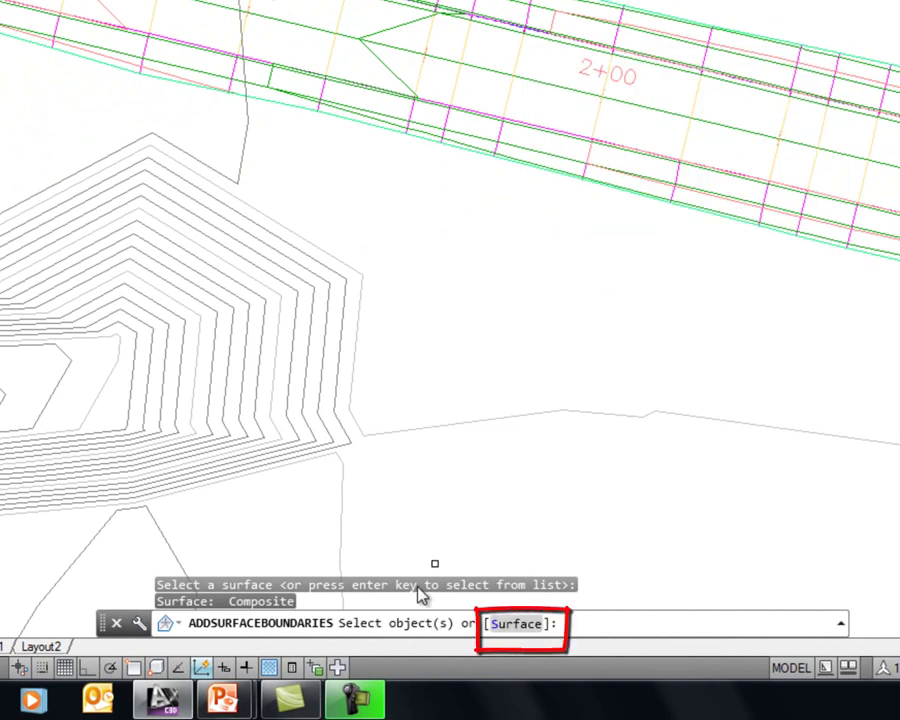
# - Take the Main St boundary from the Main St Model Surface
pyautogui.click(514, 625)
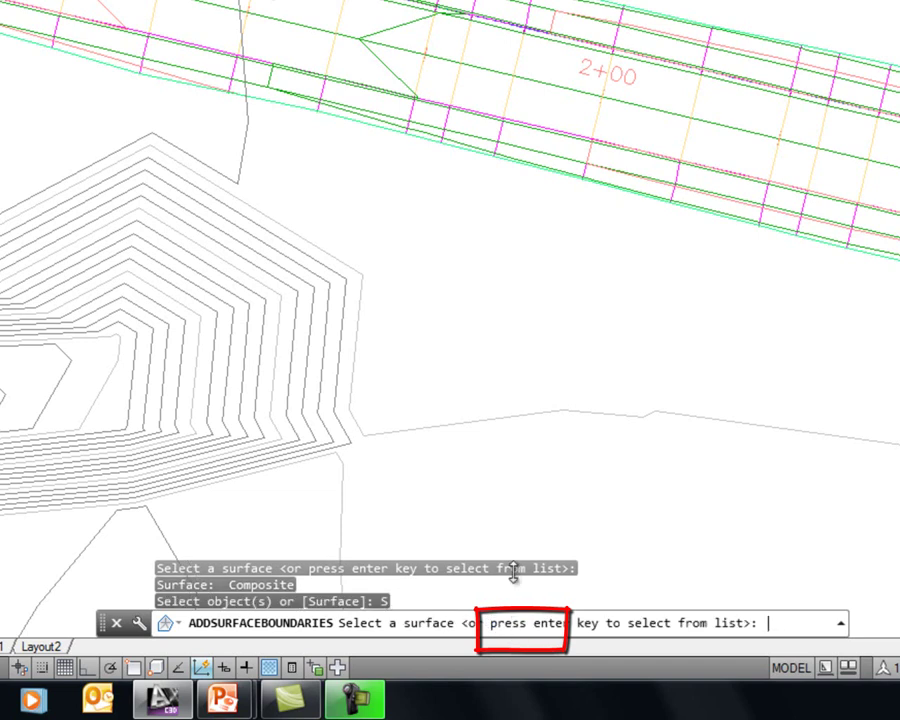
pyautogui.press('Return')
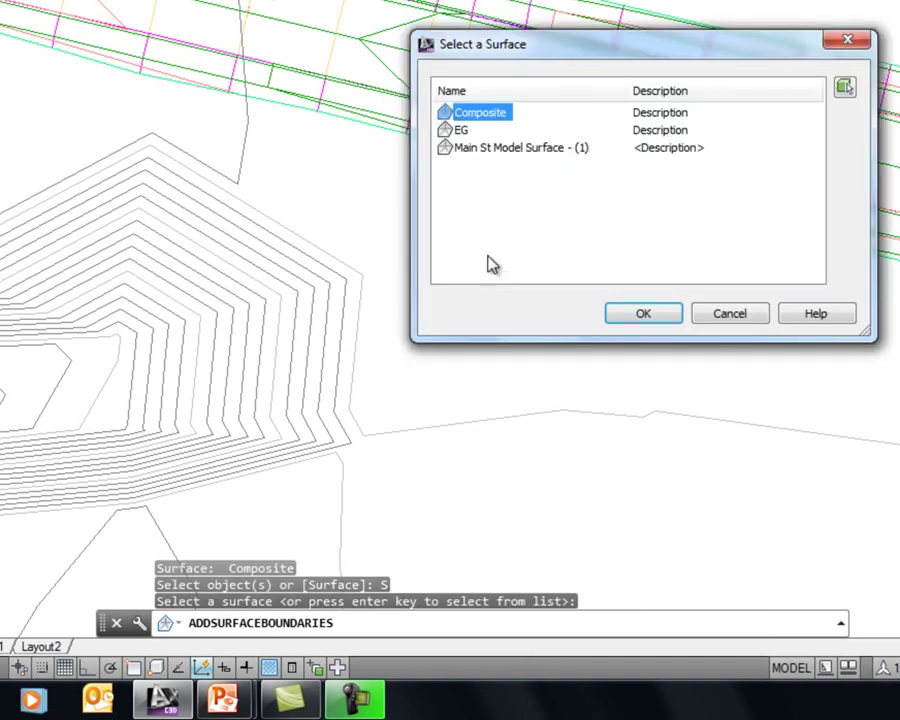
pyautogui.click(489, 150)
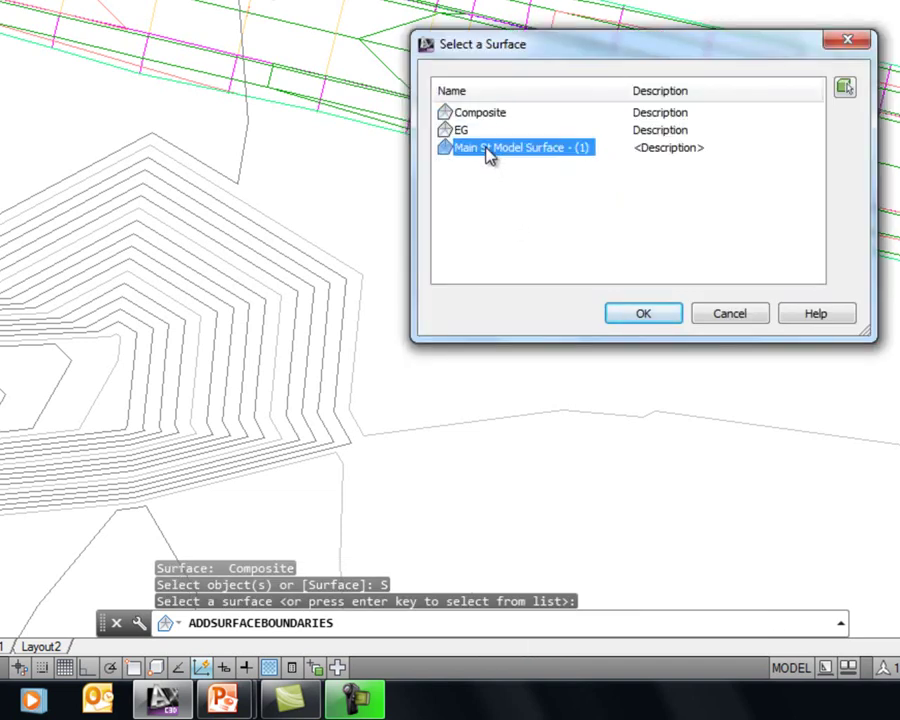
pyautogui.click(641, 315)
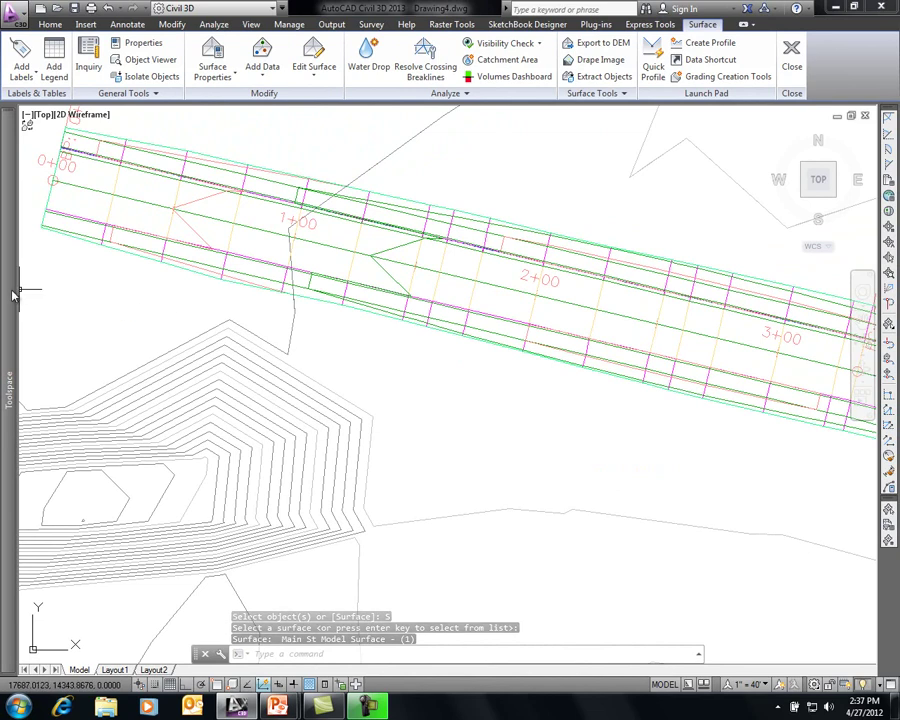
# - In Prospector, change the EG surface's style to _No Display
pyautogui.moveTo(14, 295)
pyautogui.click(195, 148)
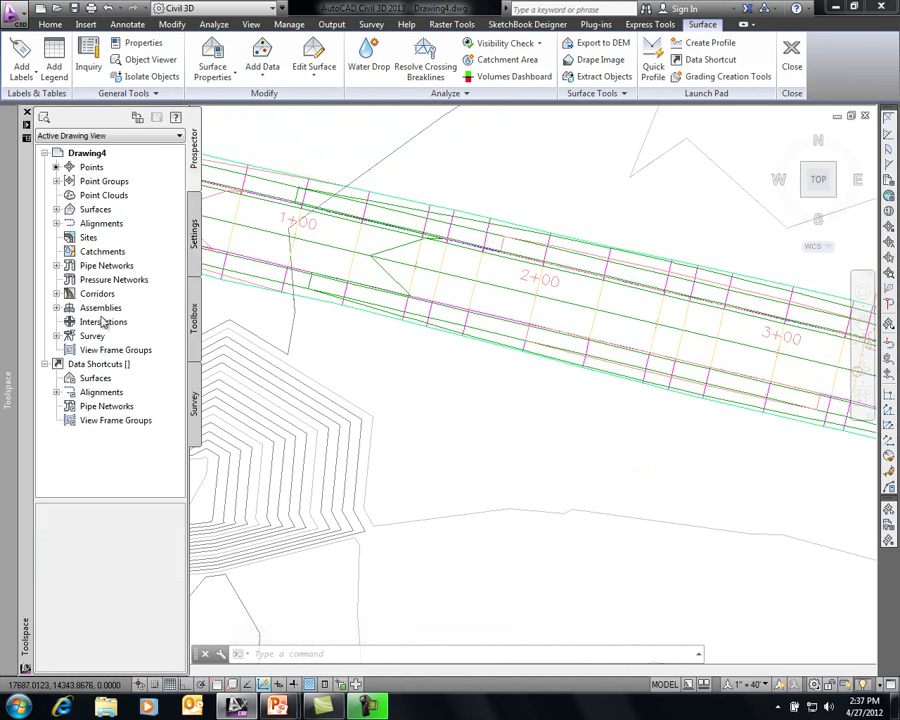
pyautogui.click(94, 209)
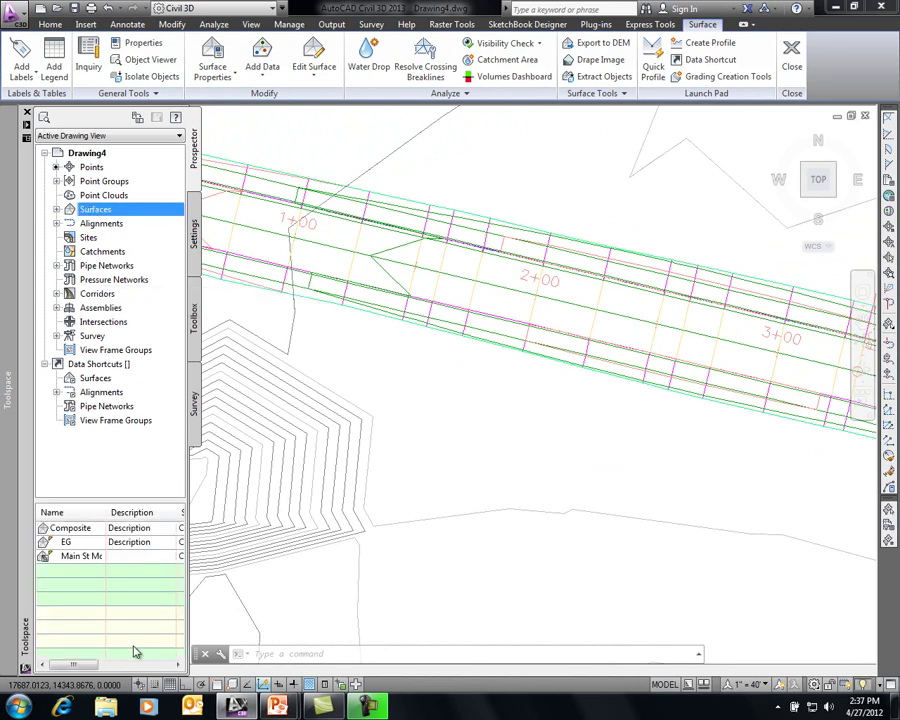
pyautogui.moveTo(189, 601); pyautogui.dragTo(250, 600)
pyautogui.click(205, 542)
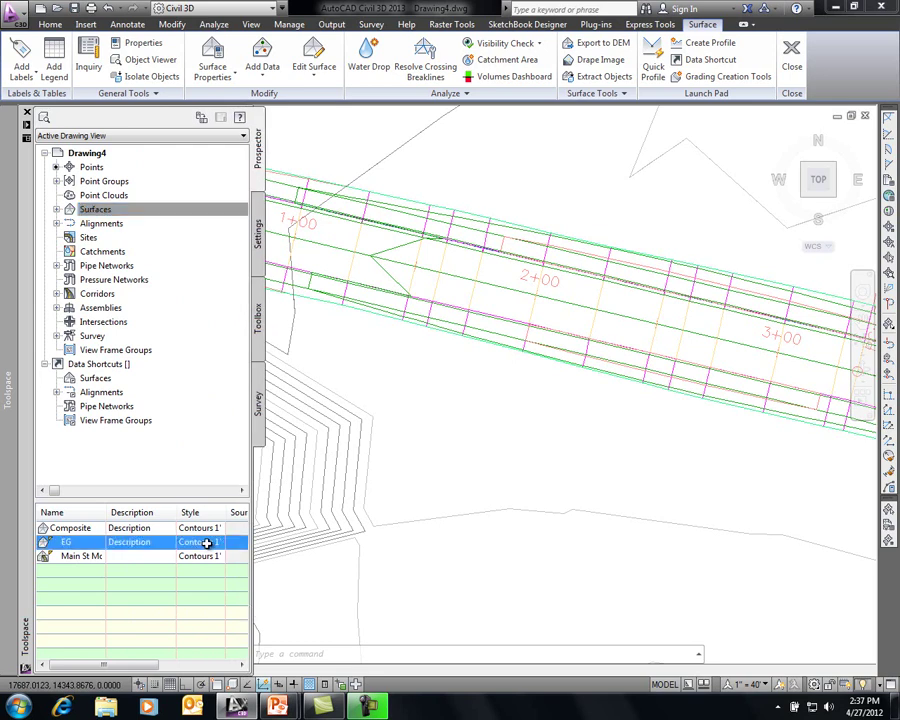
pyautogui.click(205, 542)
pyautogui.click(619, 351)
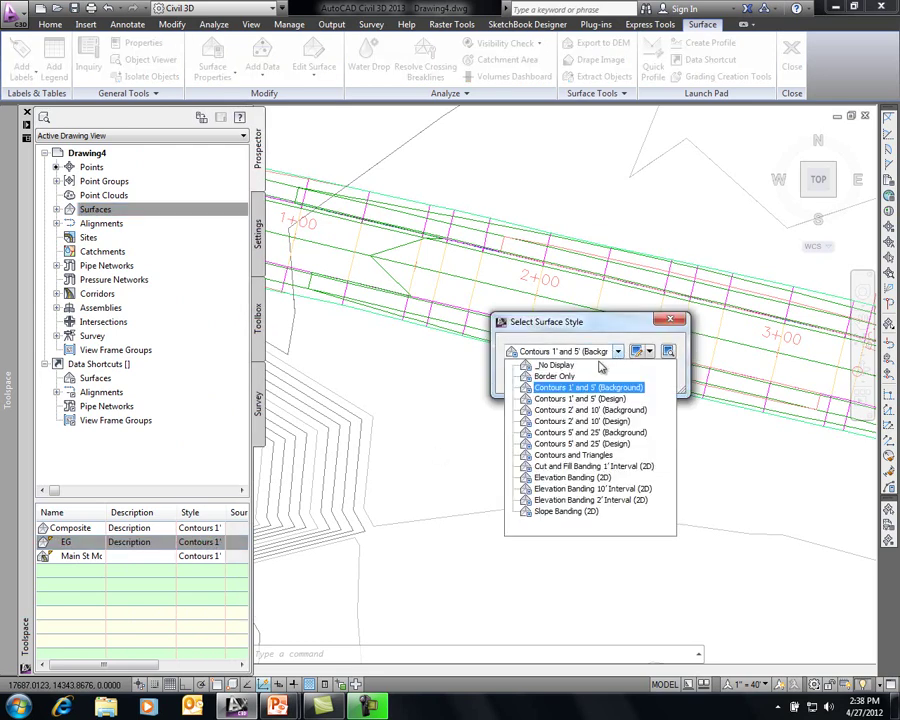
pyautogui.click(558, 366)
pyautogui.click(531, 378)
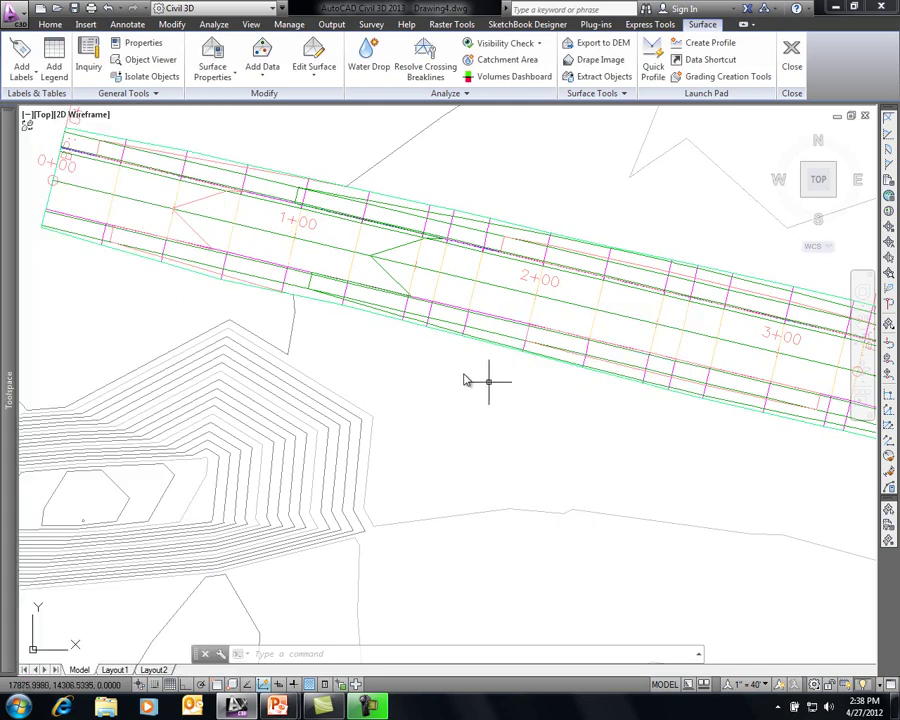
# - Select the Main St Model corridor and start the Drive tool
pyautogui.click(270, 172)
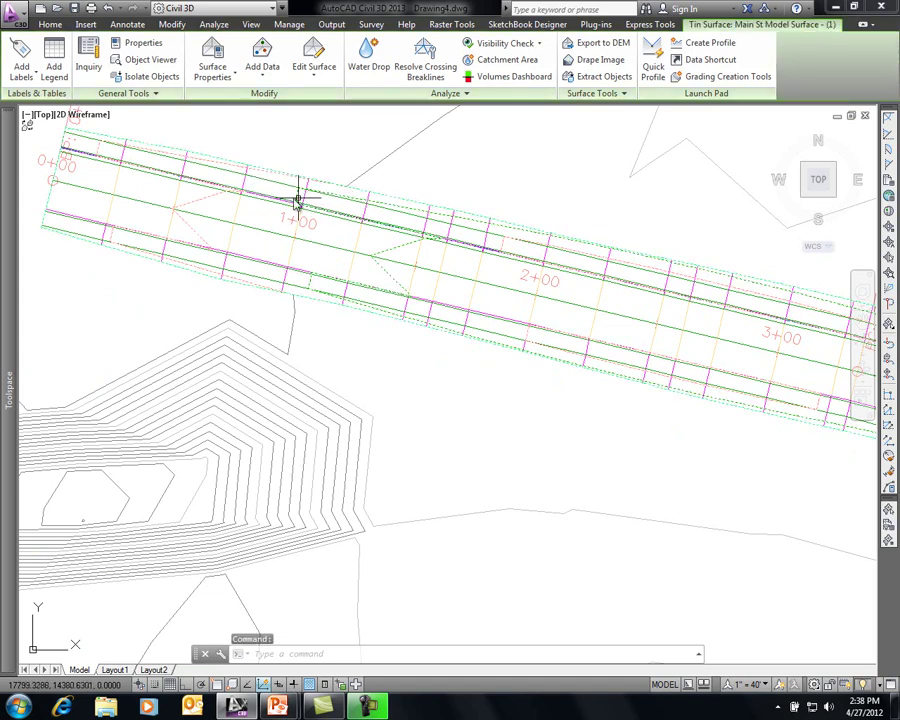
pyautogui.press('Escape')
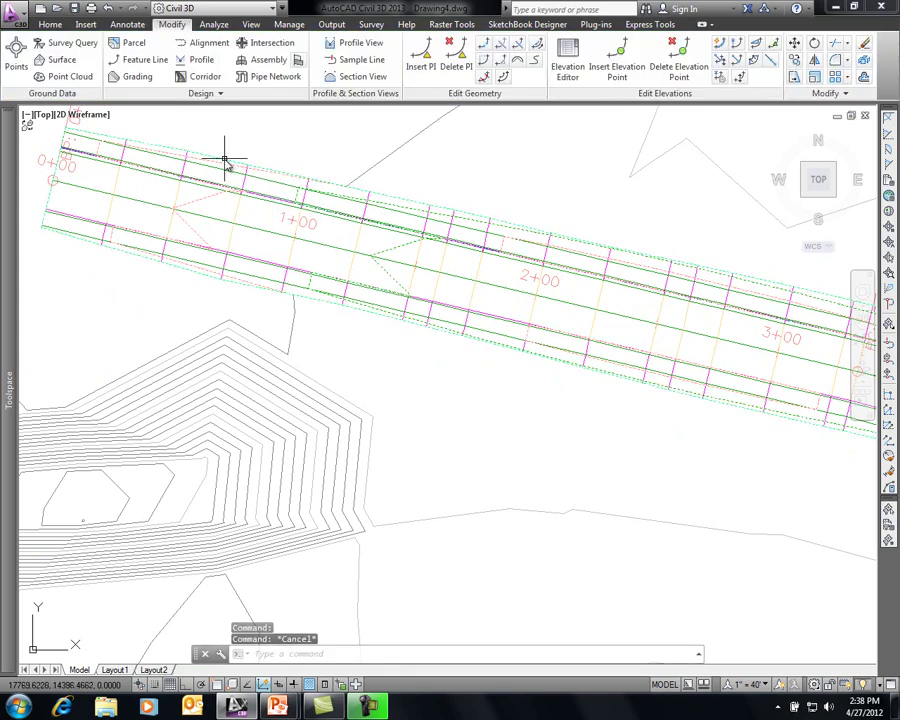
pyautogui.click(226, 164)
pyautogui.press('Escape')
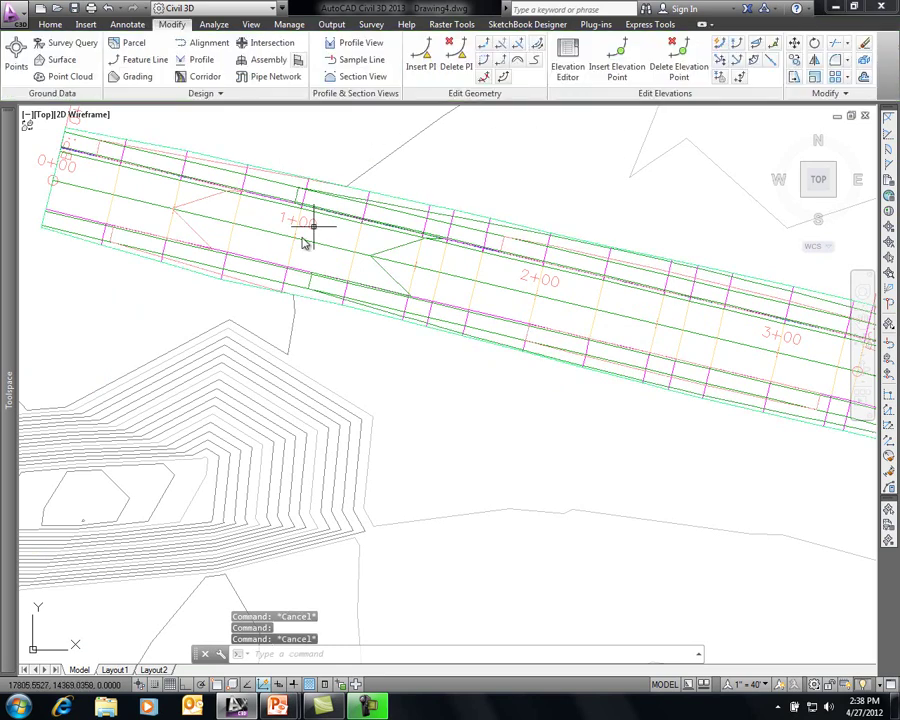
pyautogui.click(288, 280)
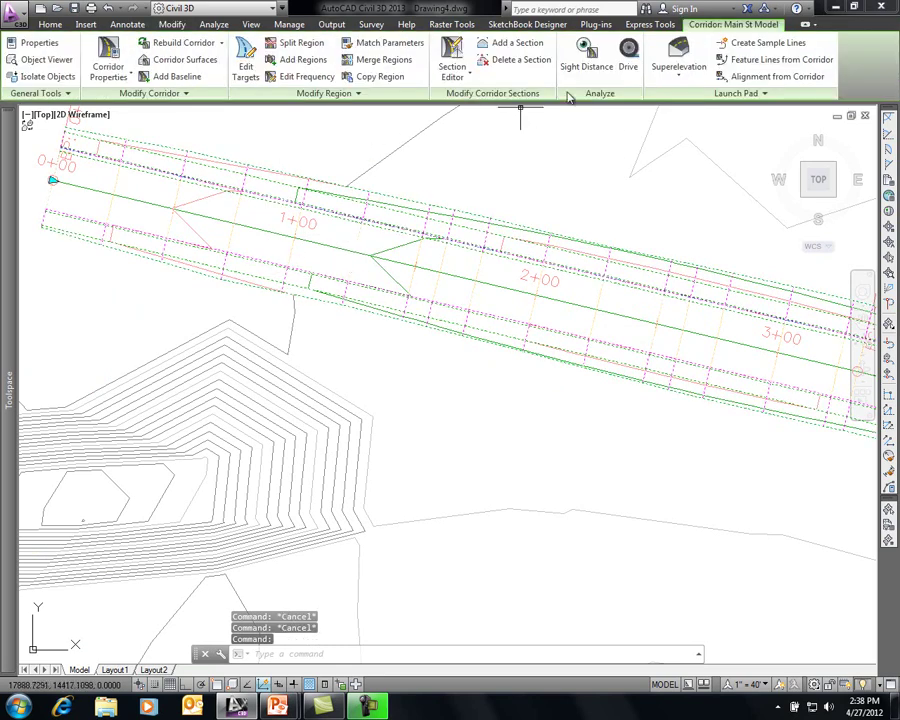
pyautogui.click(628, 58)
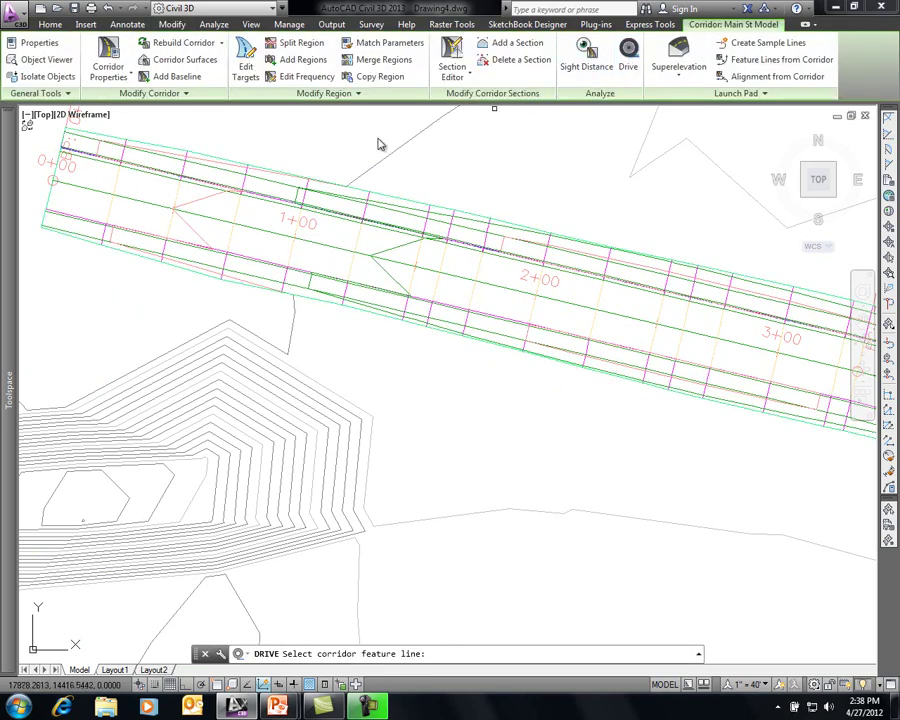
# - Use the ETW feature line as the drive path and play the drive-through
pyautogui.click(150, 207)
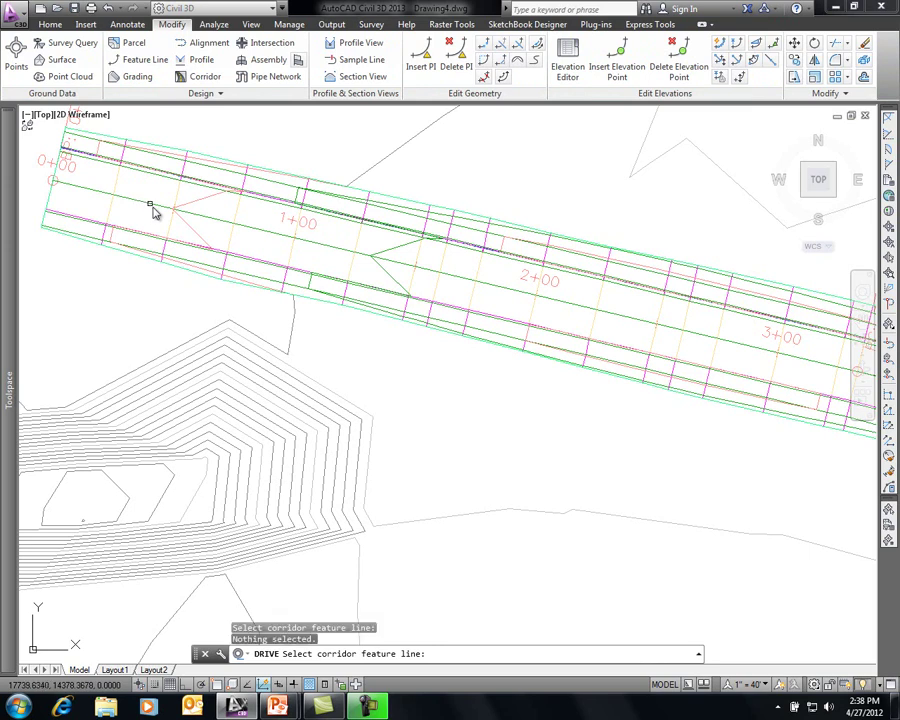
pyautogui.click(341, 254)
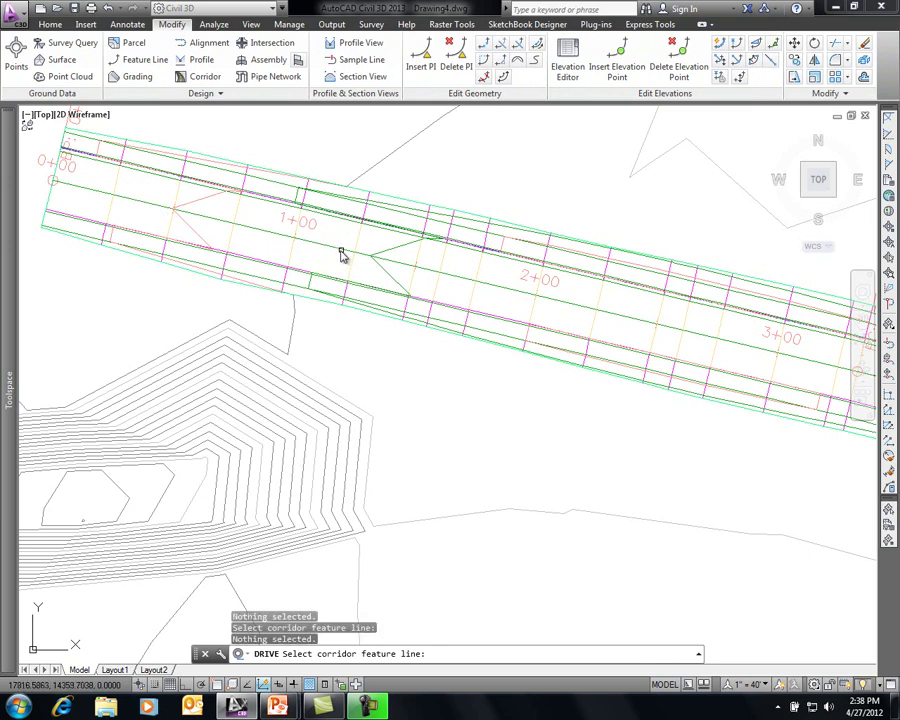
pyautogui.click(509, 263)
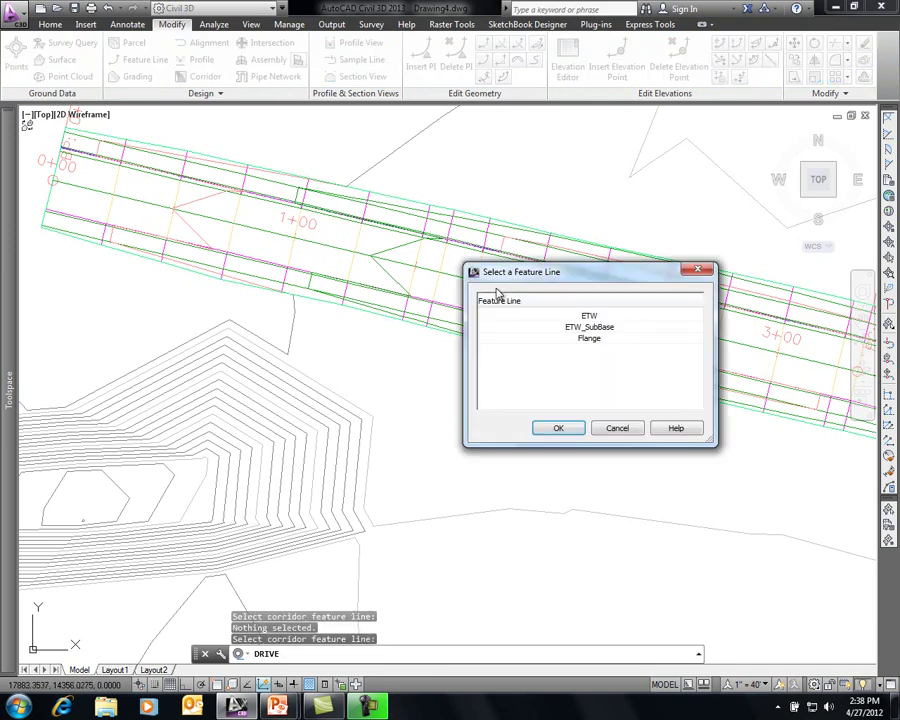
pyautogui.click(588, 315)
pyautogui.click(558, 428)
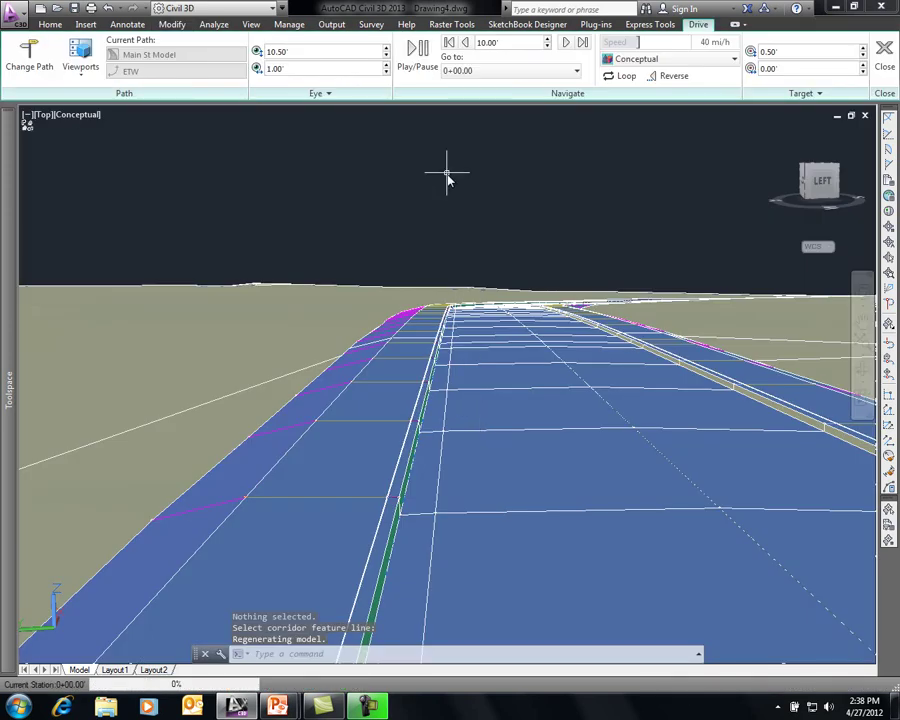
pyautogui.click(418, 58)
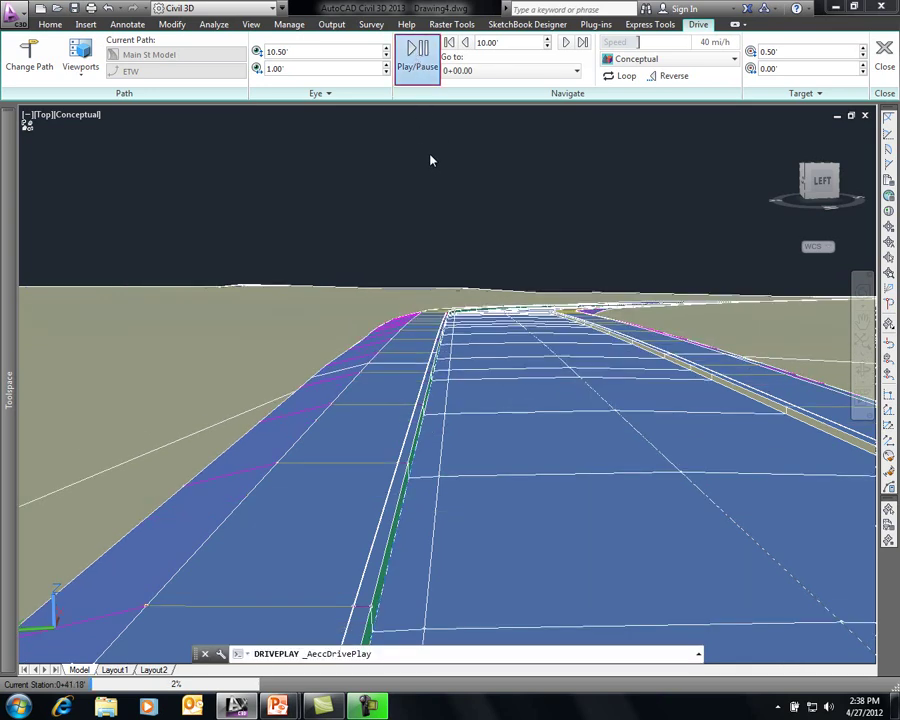
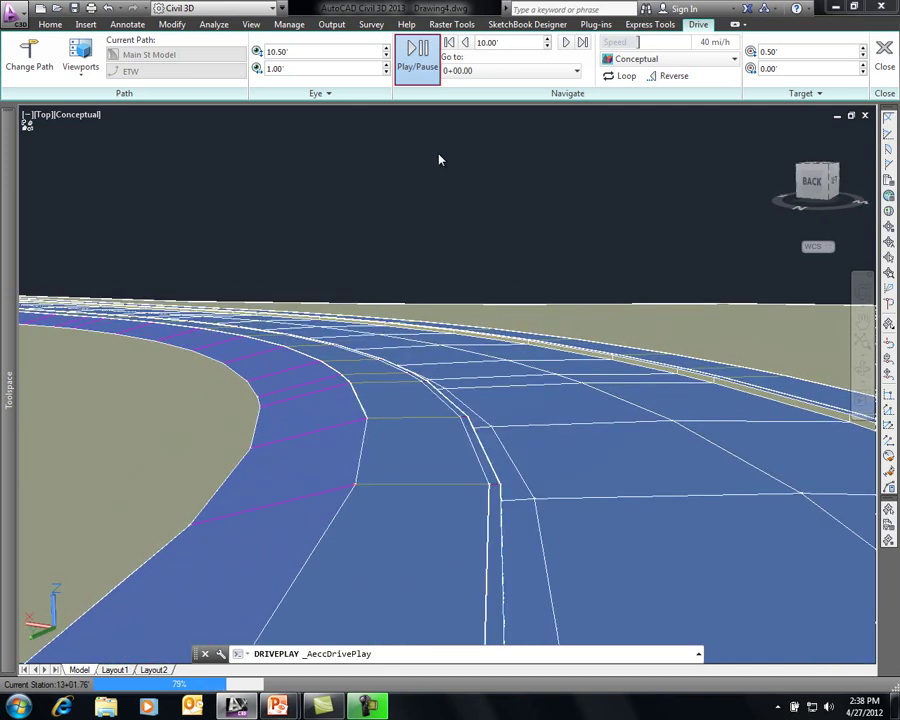
# - Rewind the drive to station 0+00.00, replay it along the corridor, and pause it
pyautogui.click(410, 52)
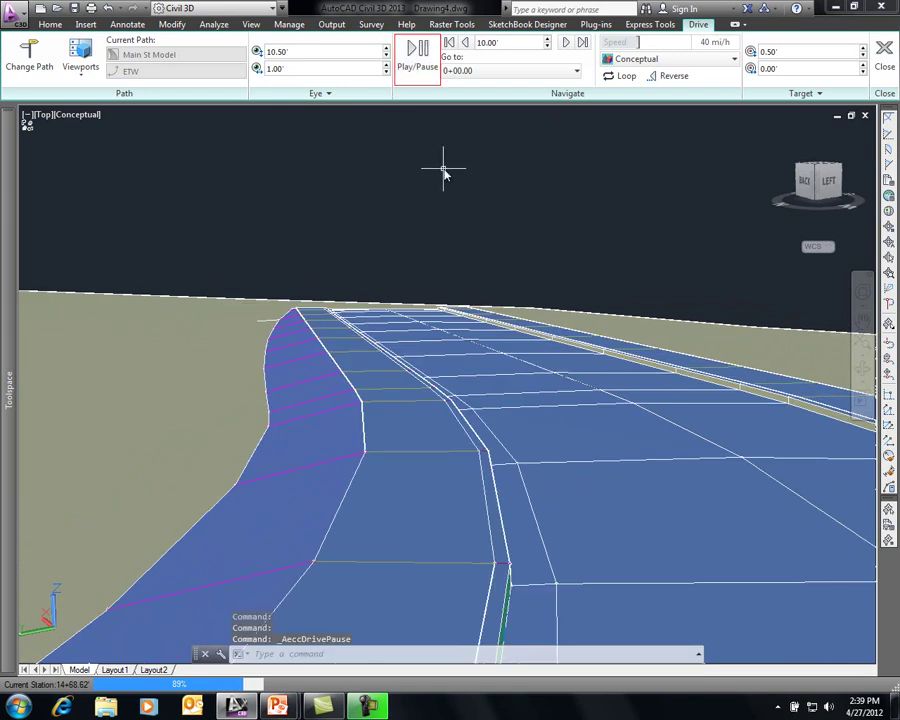
pyautogui.moveTo(443, 170)
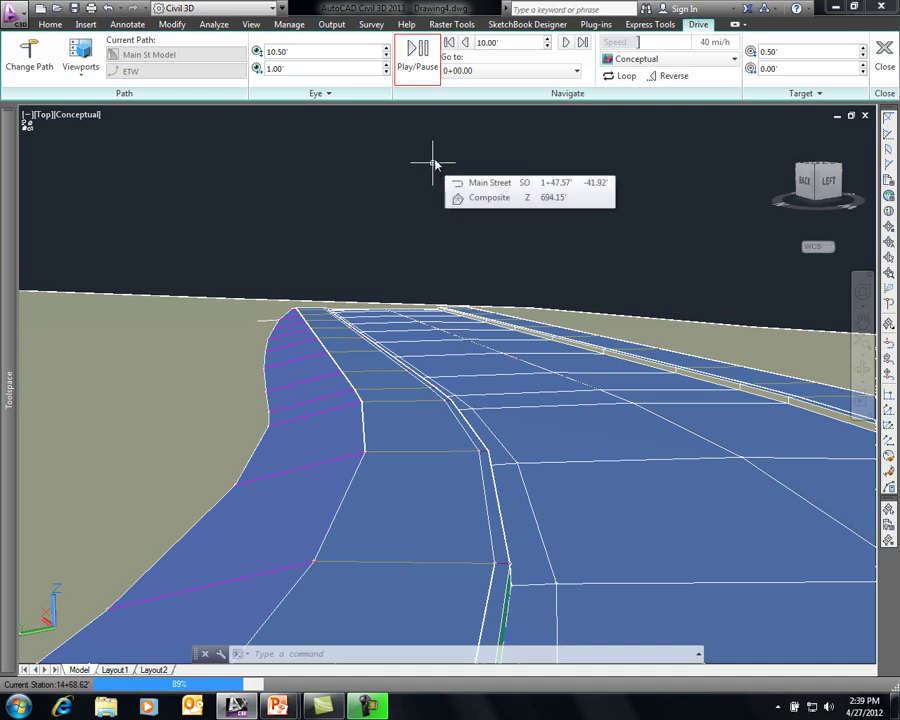
pyautogui.click(449, 42)
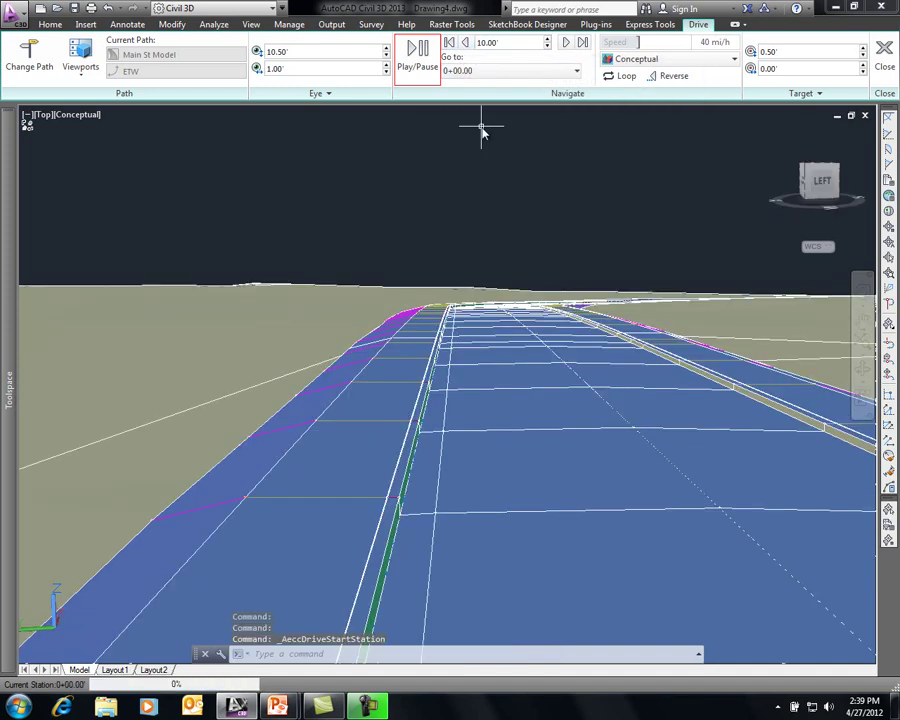
pyautogui.click(29, 60)
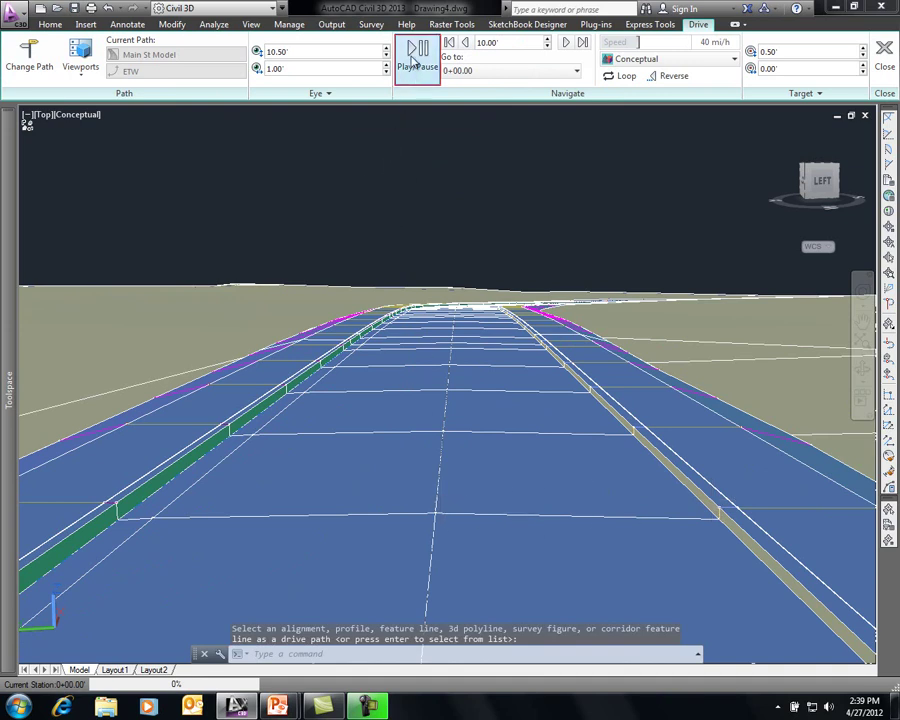
pyautogui.click(410, 58)
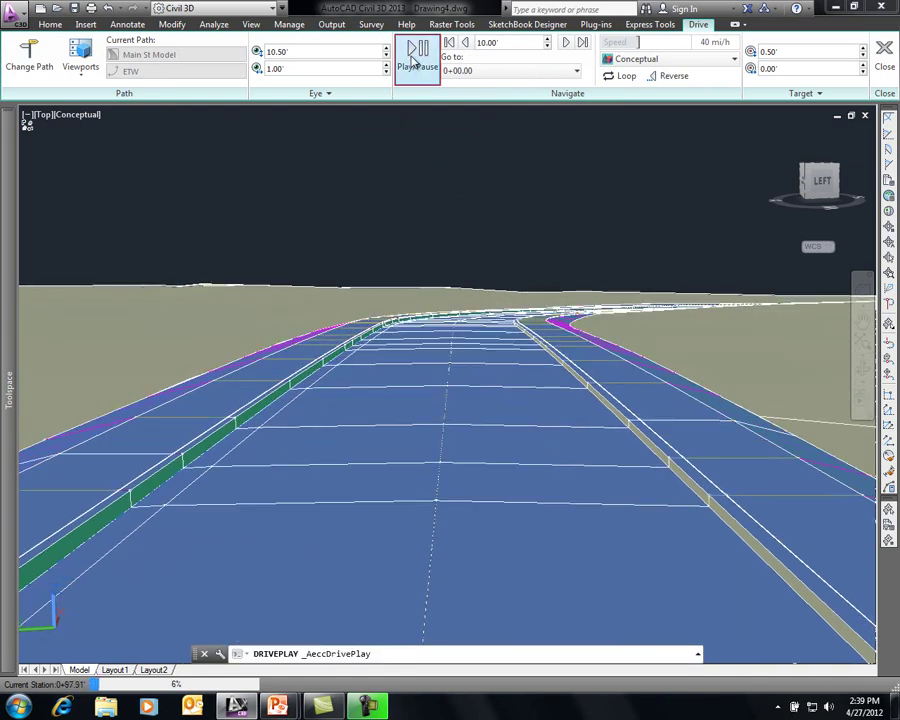
pyautogui.click(422, 58)
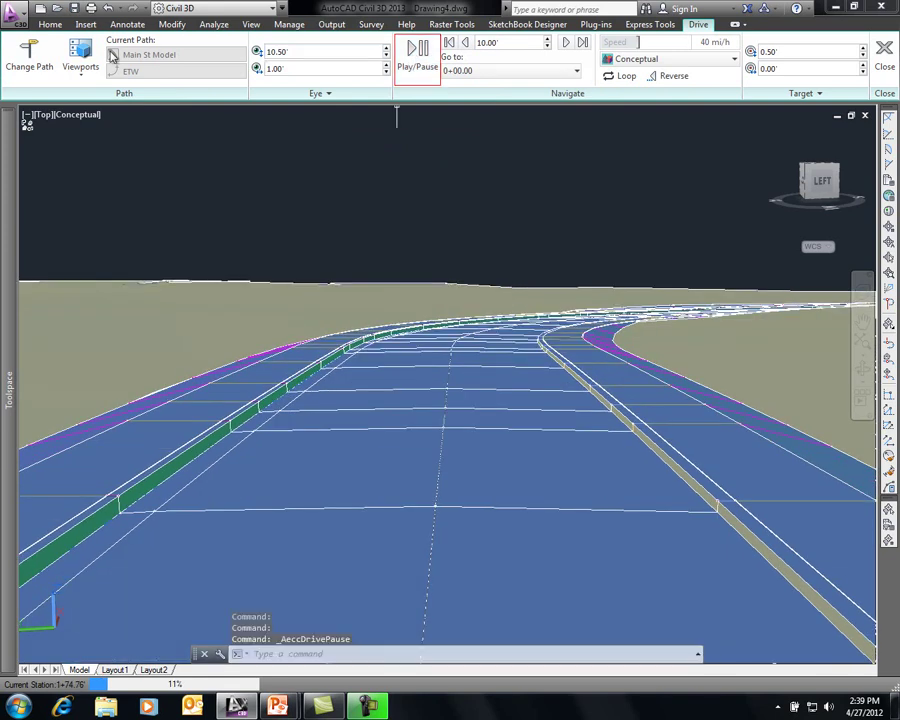
# - Pick corridor feature lines on the road as the new drive path
pyautogui.click(30, 60)
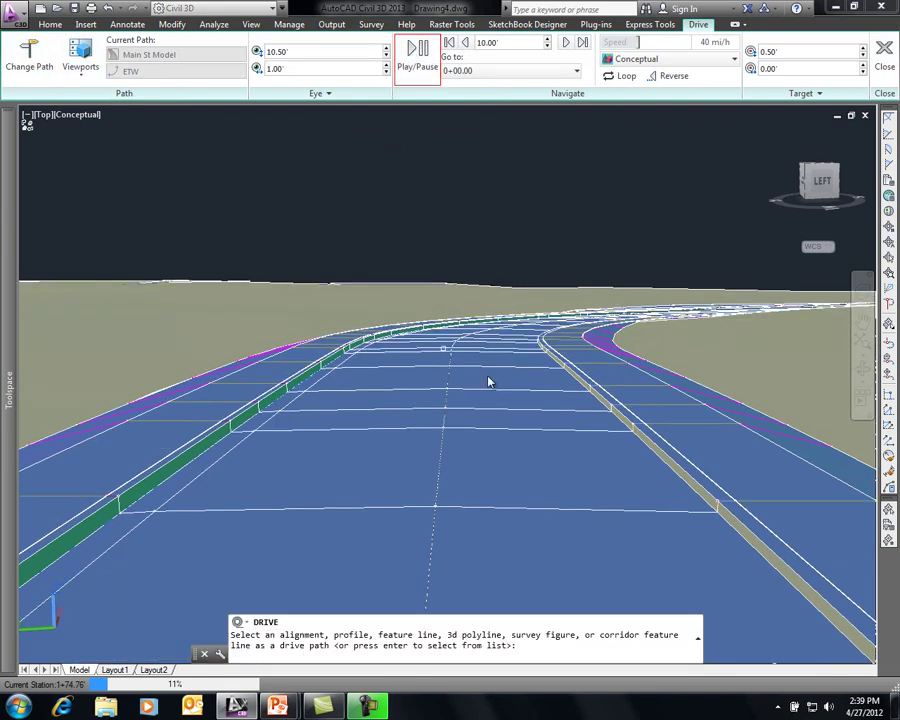
pyautogui.click(730, 425)
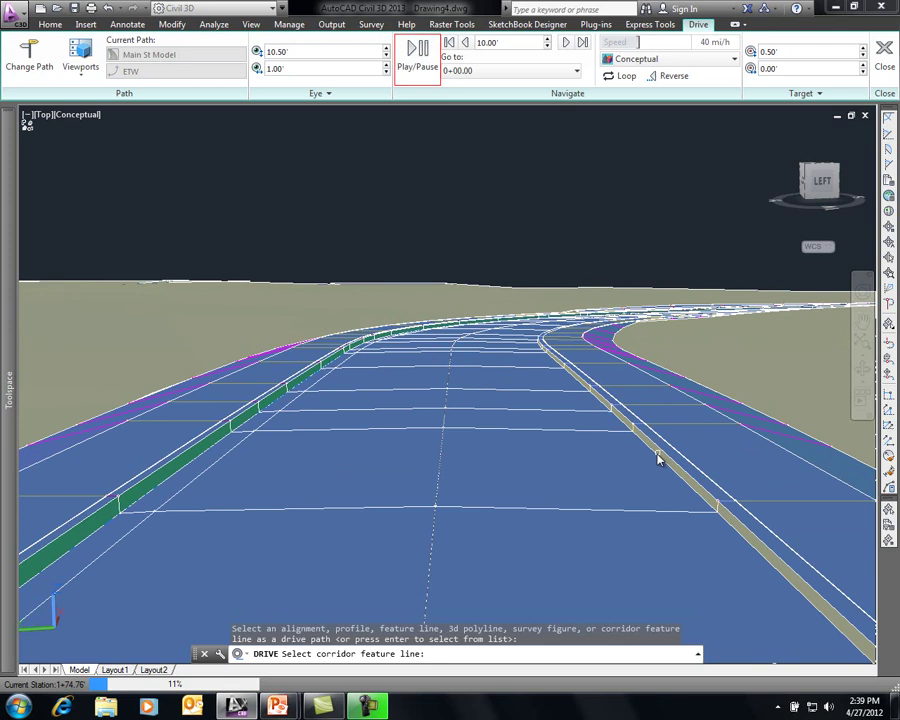
pyautogui.click(766, 445)
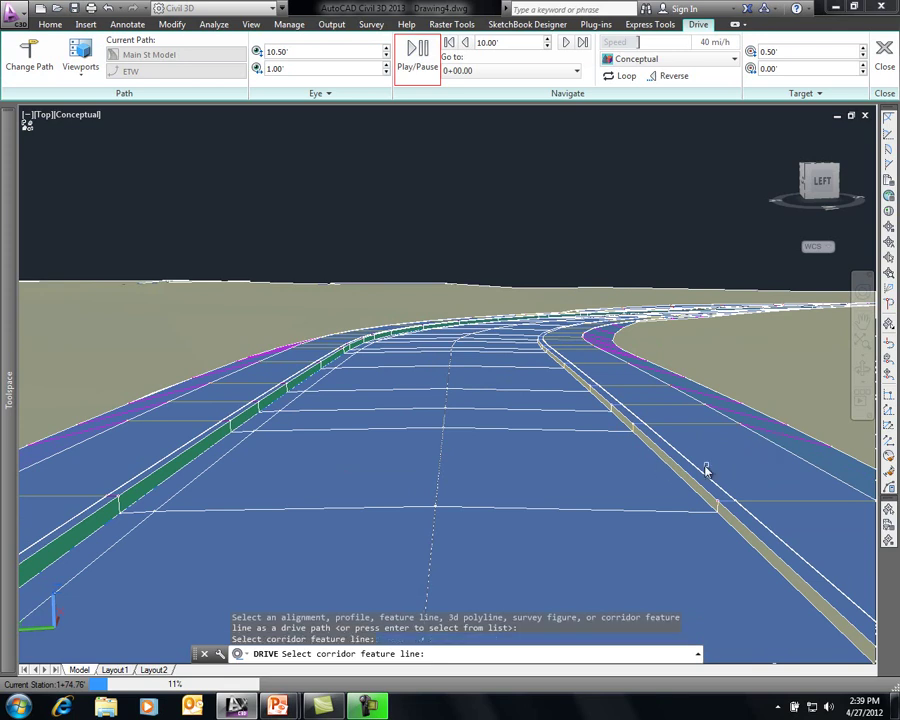
pyautogui.click(701, 475)
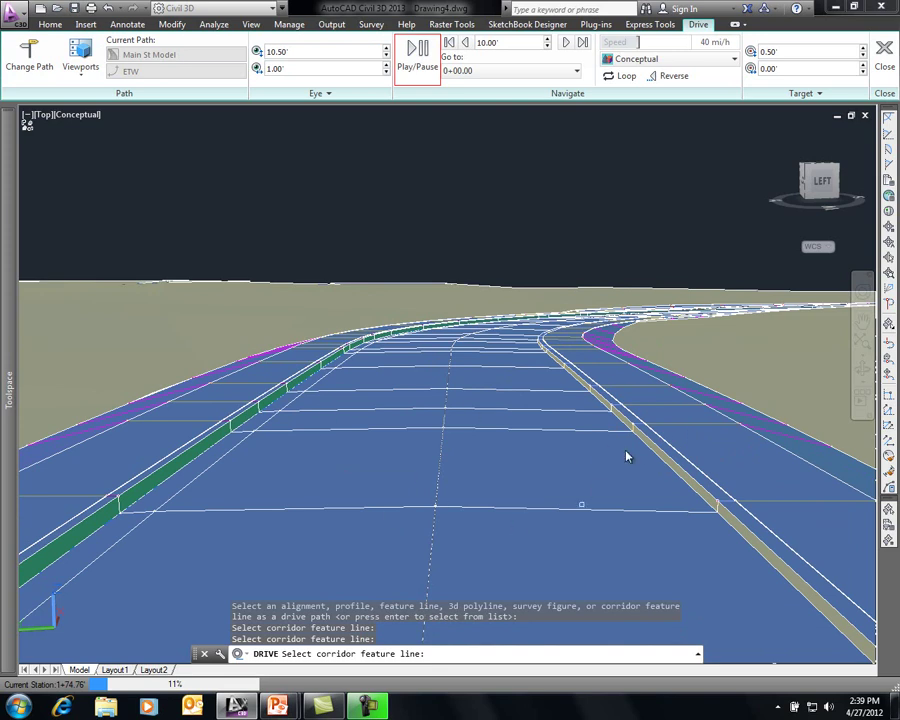
# - Switch the drive to the Two Horizontal viewport layout, drive view above plan
pyautogui.click(82, 70)
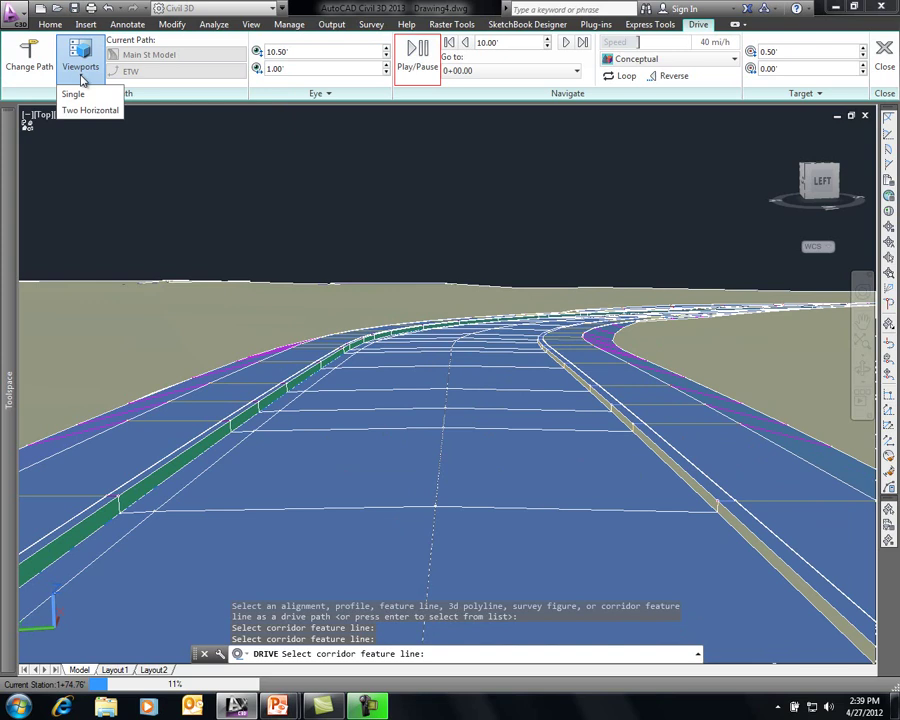
pyautogui.click(90, 109)
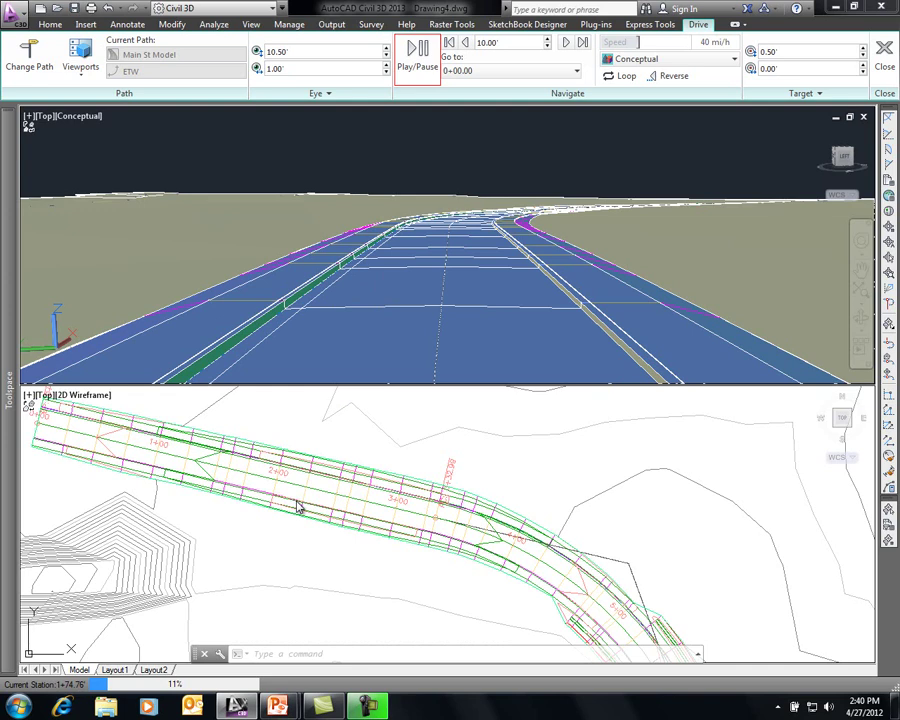
# - Close drive mode and frame the corridor in the single plan view
pyautogui.click(884, 50)
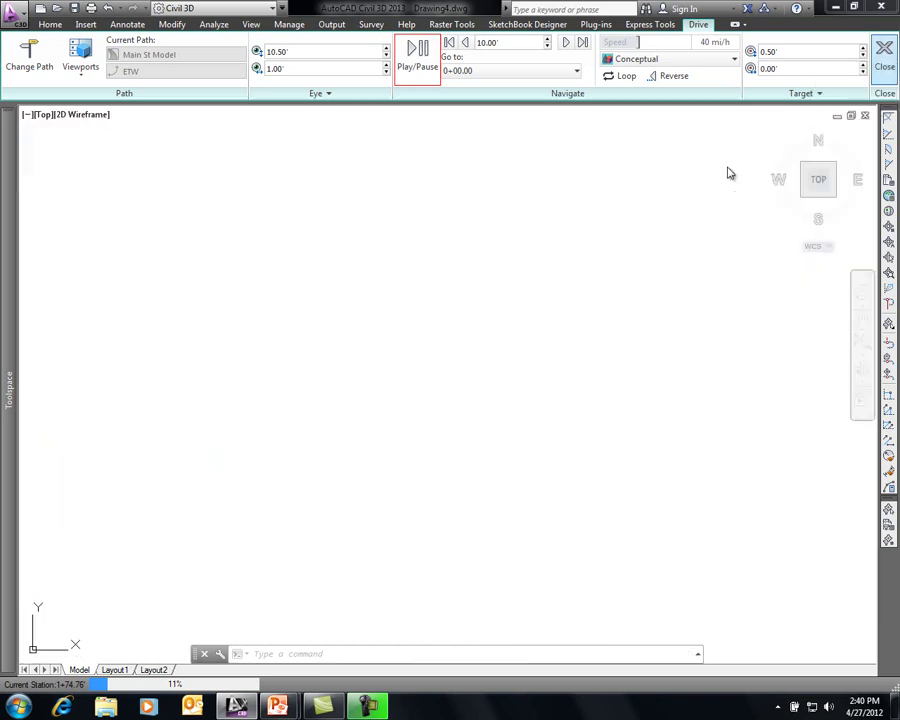
pyautogui.scroll(-3, 599, 199)
pyautogui.moveTo(645, 201); pyautogui.dragTo(367, 197, button='middle')
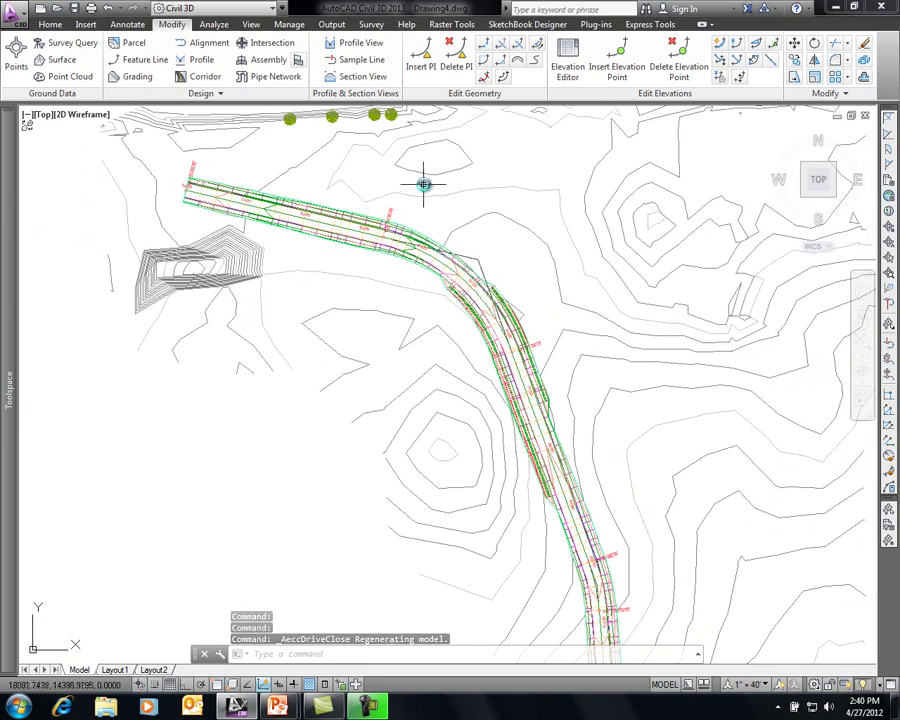
pyautogui.moveTo(434, 177)
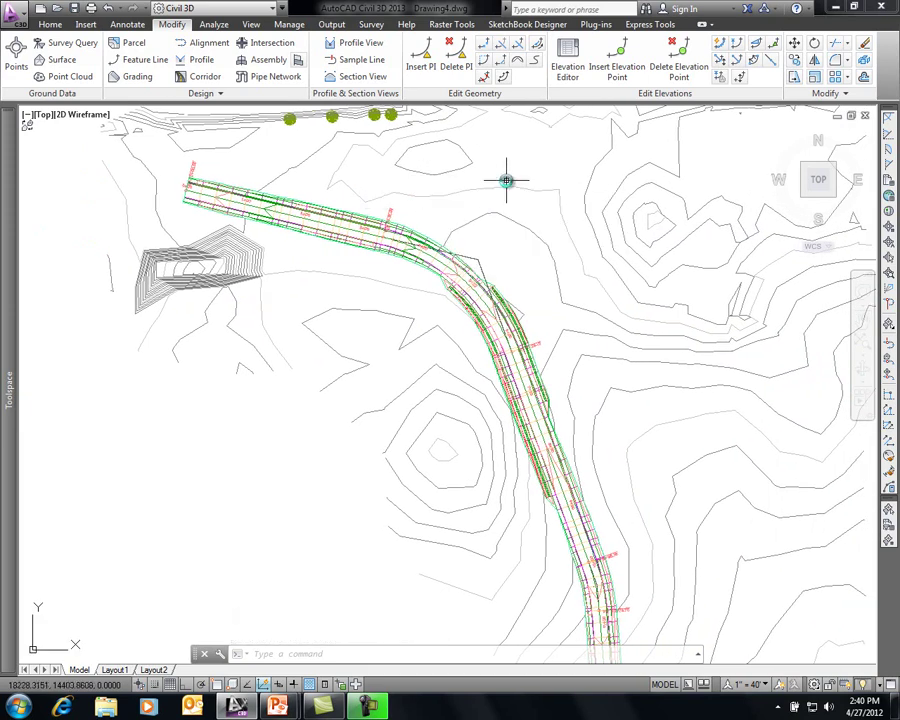
pyautogui.moveTo(506, 181)
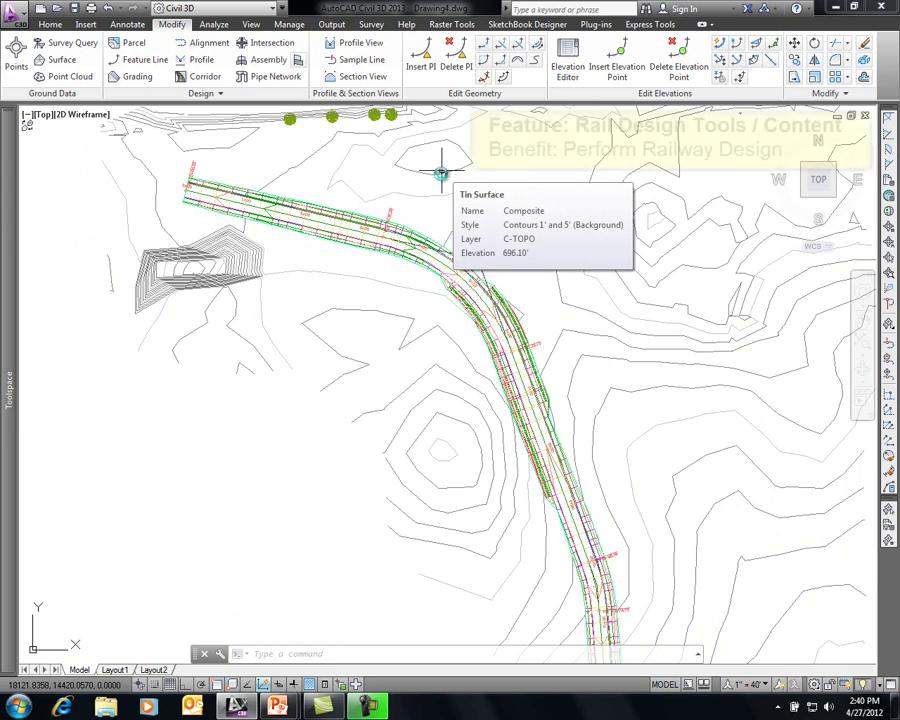
# - Open Edit Feature Settings for Alignment from the Toolspace Settings tree
pyautogui.moveTo(12, 222)
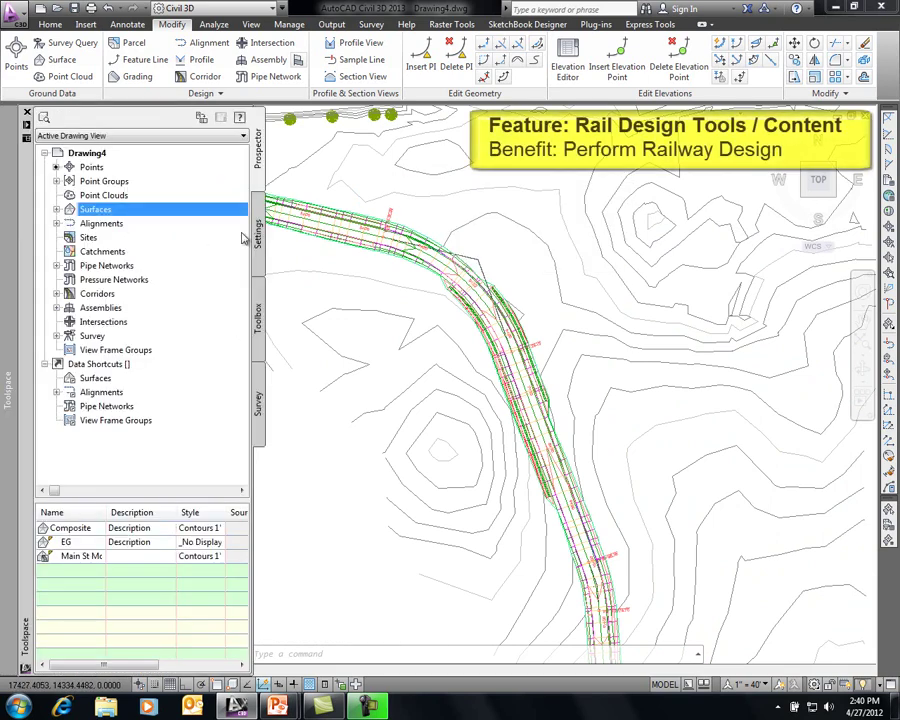
pyautogui.click(257, 235)
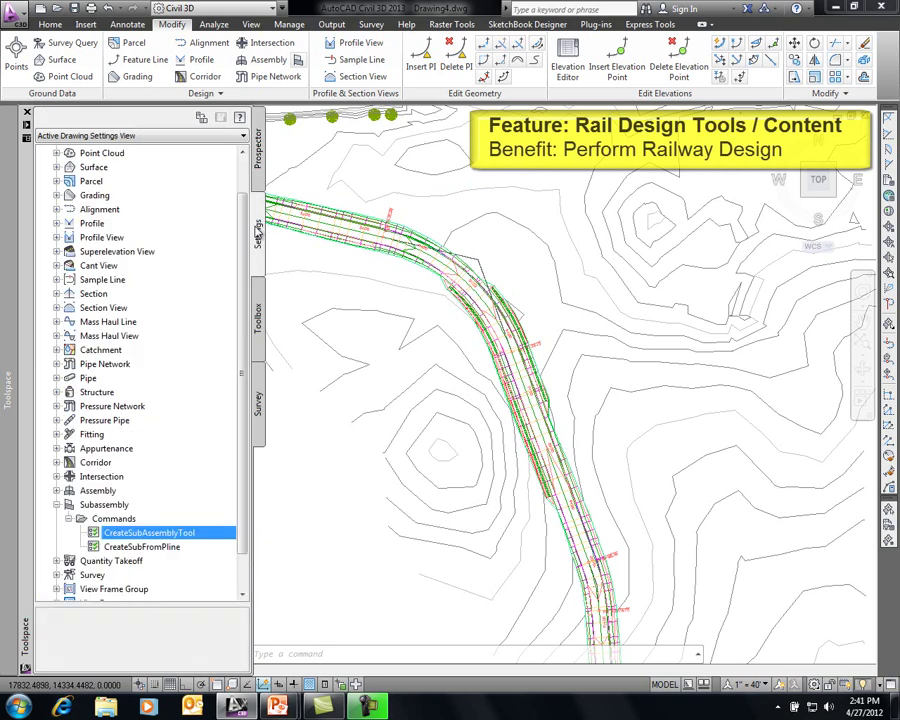
pyautogui.click(57, 209)
pyautogui.rightClick(92, 210)
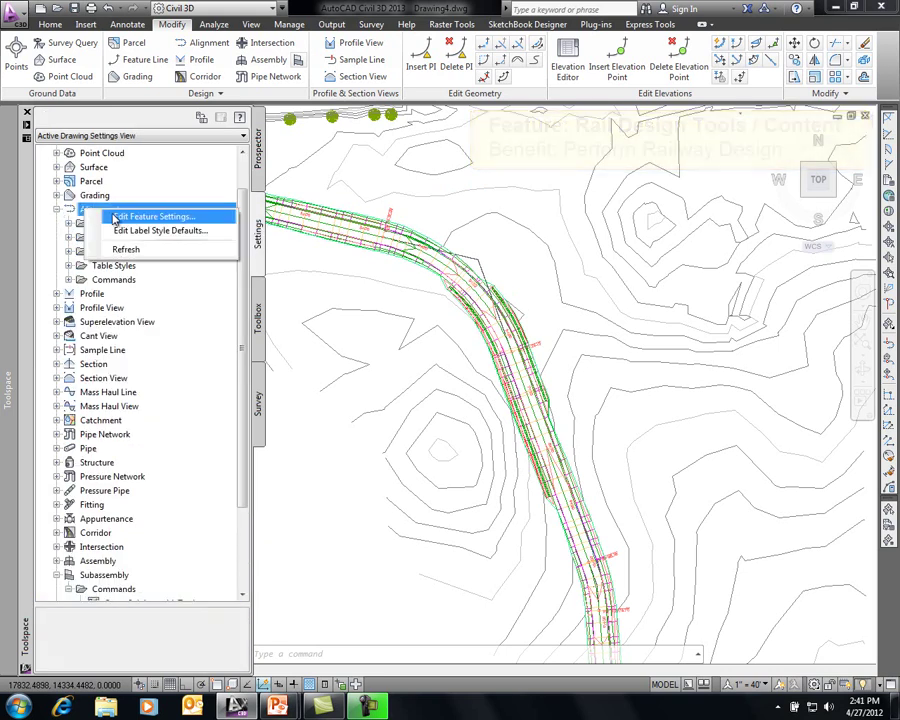
pyautogui.click(120, 215)
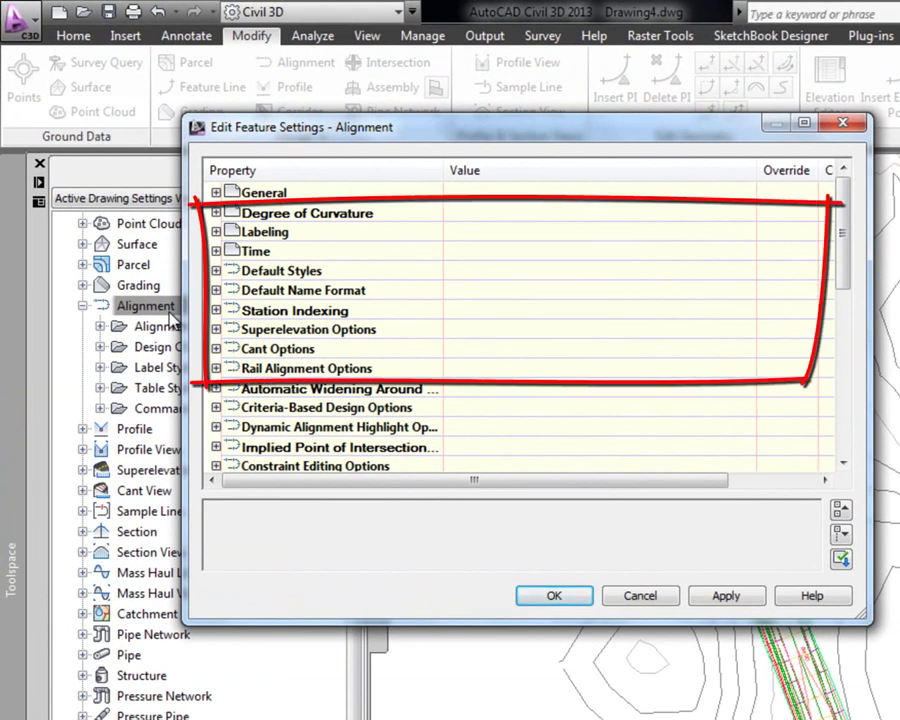
# - Review the Rail Alignment, Cant and Degree of Curvature options, then cancel unchanged
pyautogui.click(216, 368)
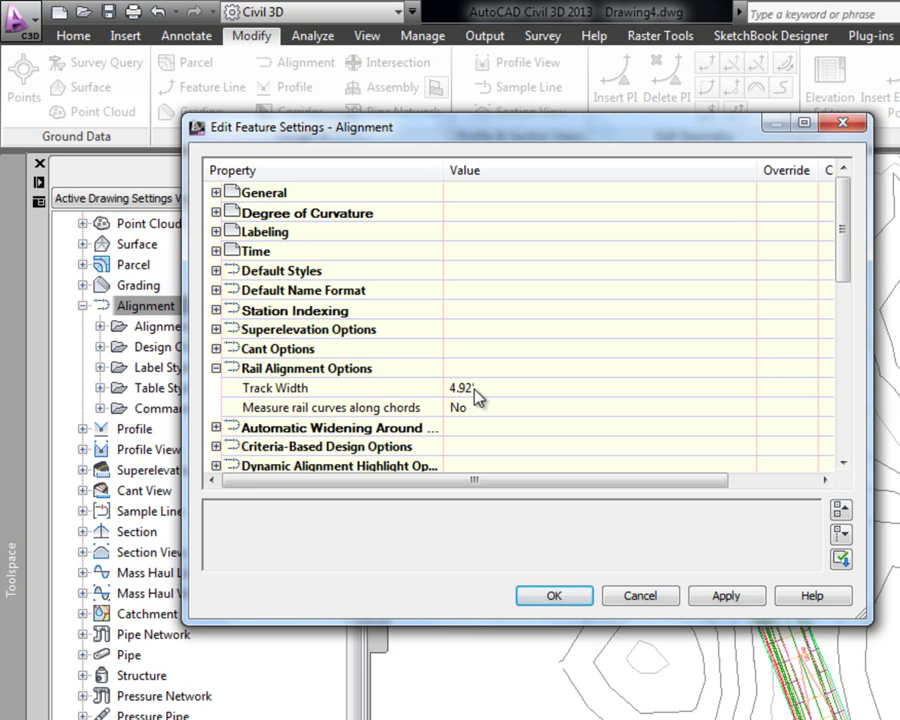
pyautogui.click(216, 349)
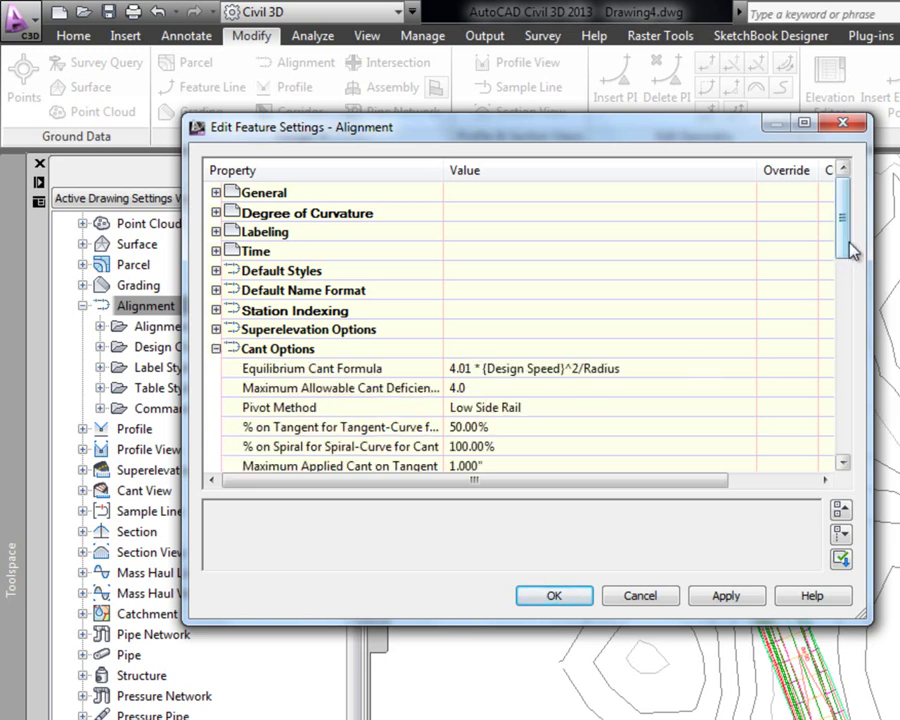
pyautogui.moveTo(843, 250); pyautogui.dragTo(855, 290)
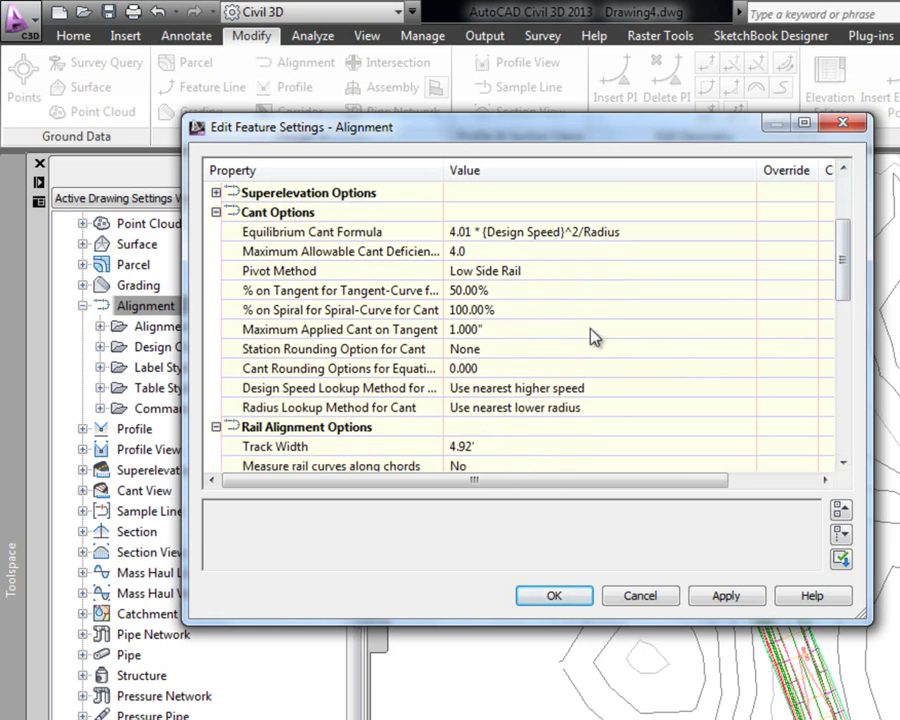
pyautogui.moveTo(848, 281); pyautogui.dragTo(849, 248)
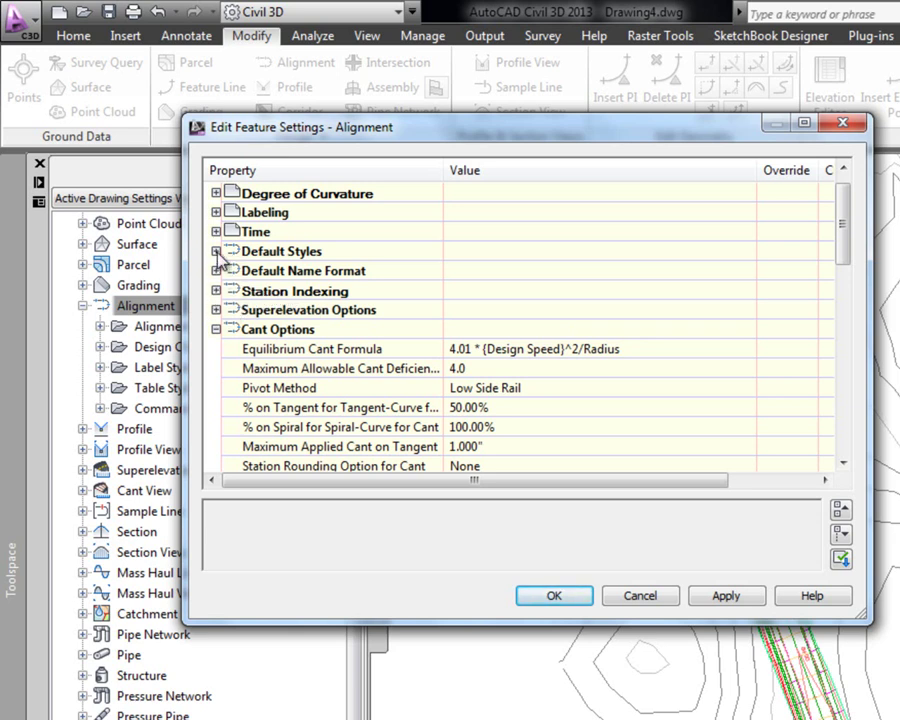
pyautogui.click(216, 193)
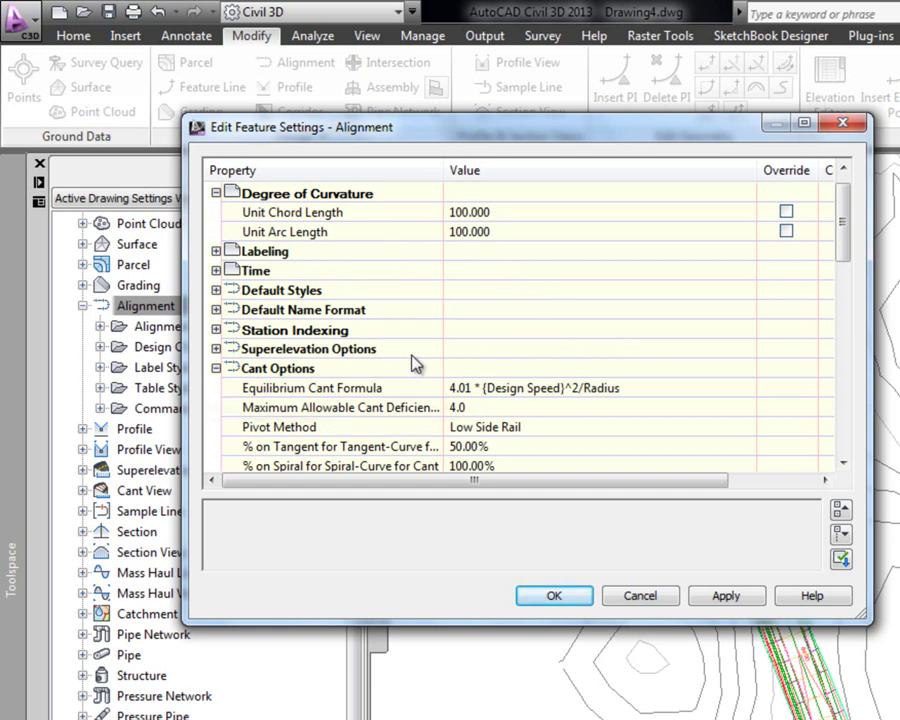
pyautogui.click(645, 598)
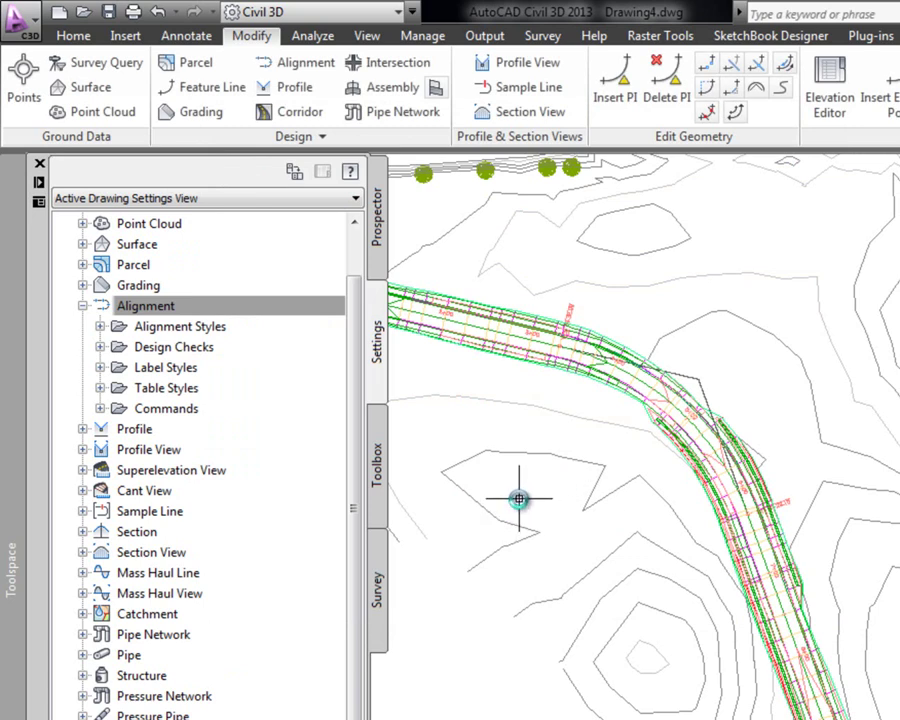
# - Pan the plan slightly right and open the Home tab's Alignment creation dropdown
pyautogui.moveTo(519, 498)
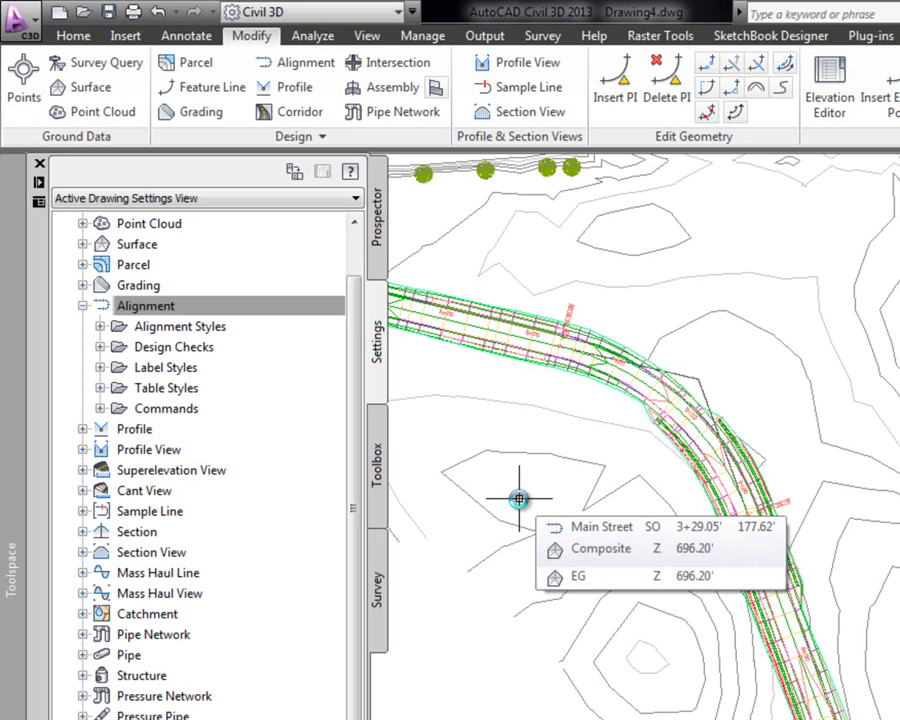
pyautogui.scroll(-2, 548, 492)
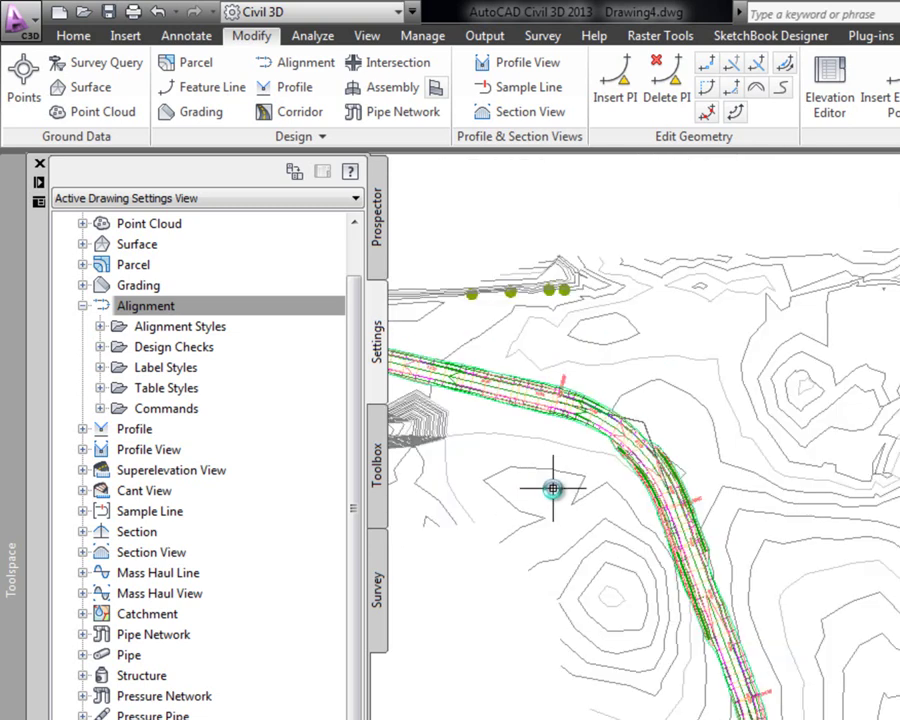
pyautogui.moveTo(551, 464); pyautogui.dragTo(632, 462, button='middle')
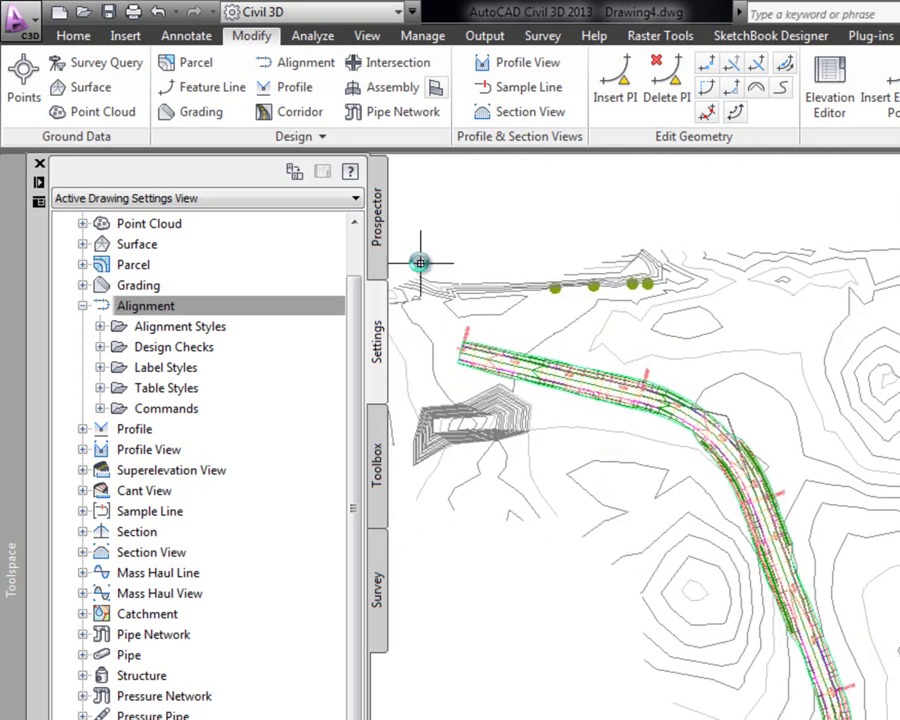
pyautogui.click(74, 36)
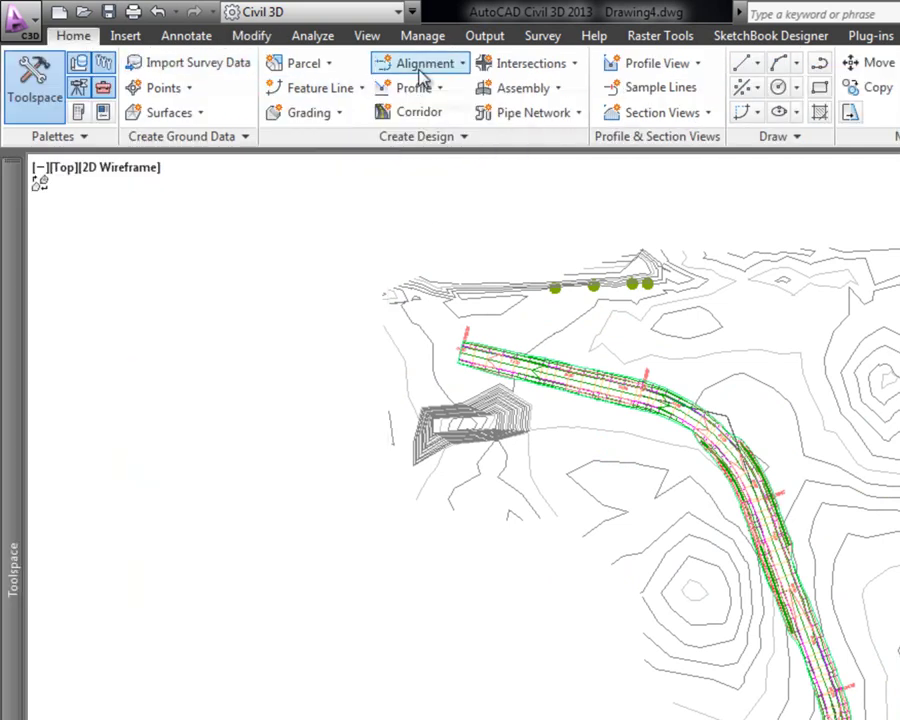
pyautogui.click(460, 66)
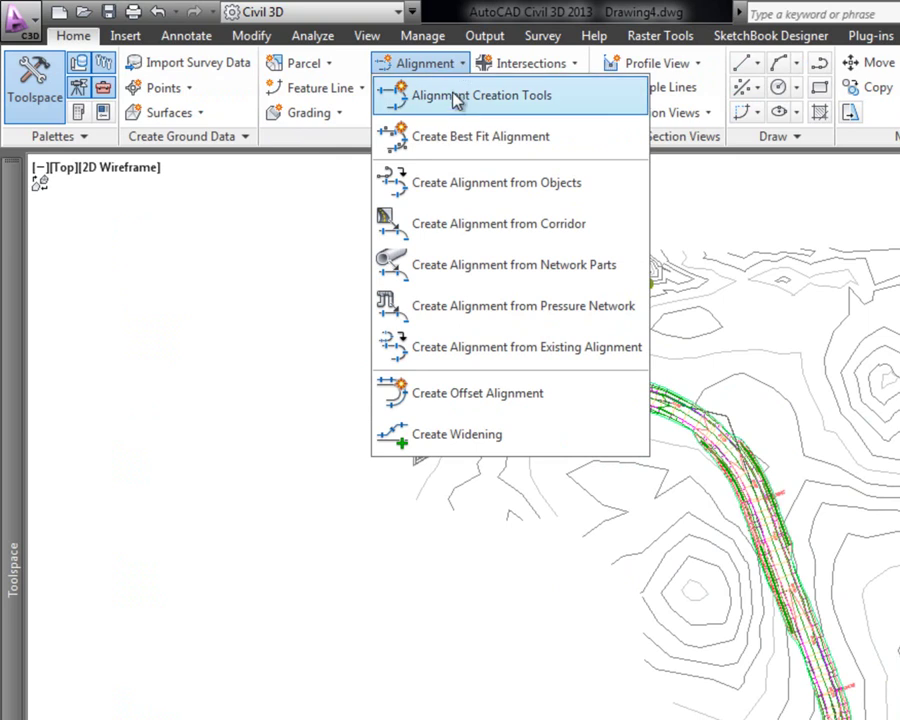
# - Start a new alignment named Rail of type Rail, keeping the Proposed style
pyautogui.click(455, 97)
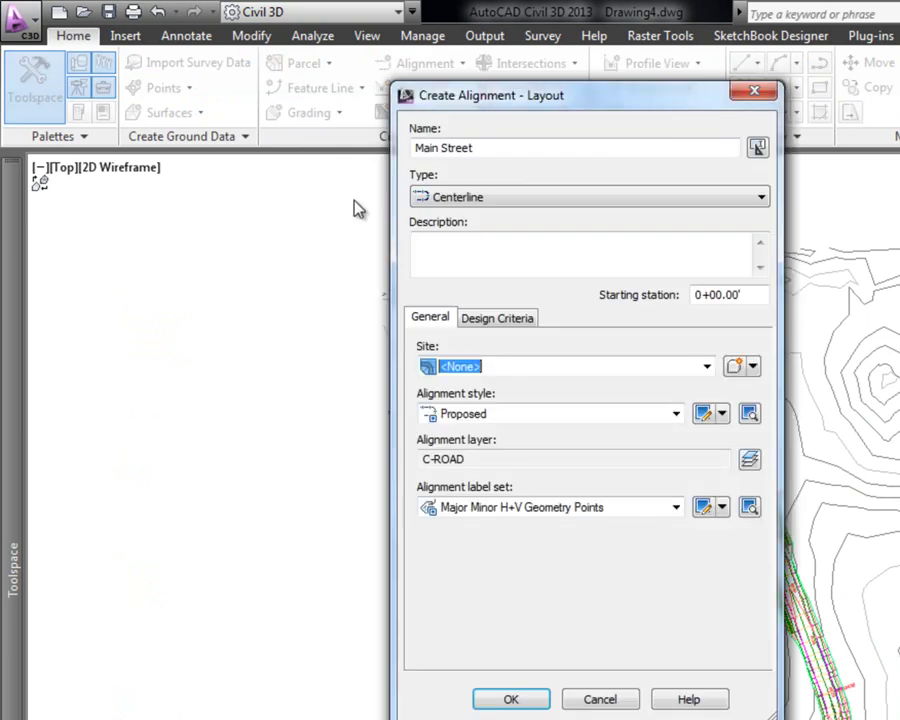
pyautogui.moveTo(490, 147); pyautogui.dragTo(397, 172)
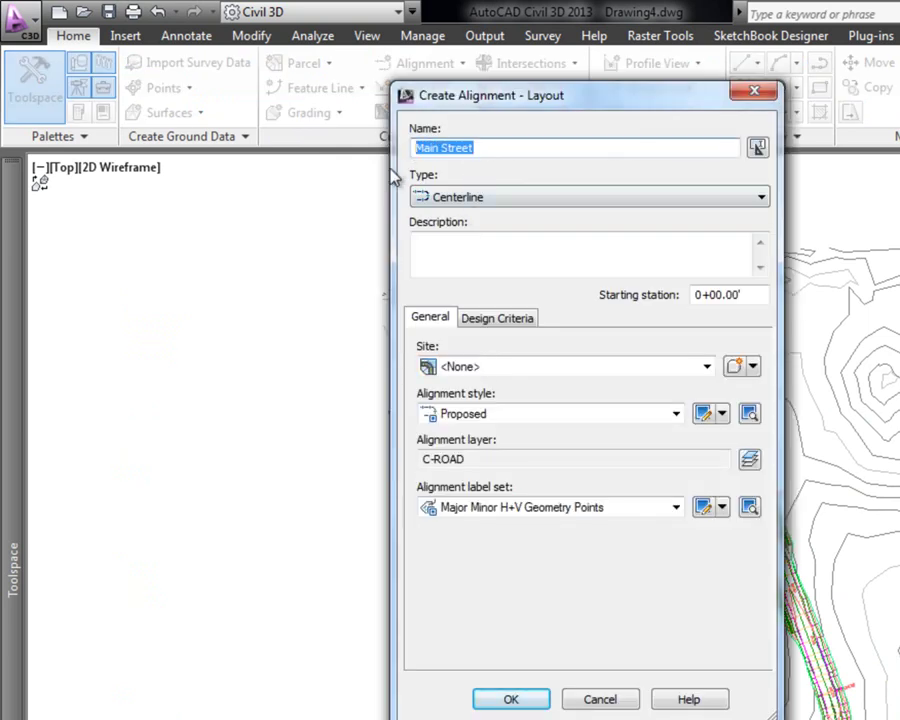
pyautogui.write('Rail')
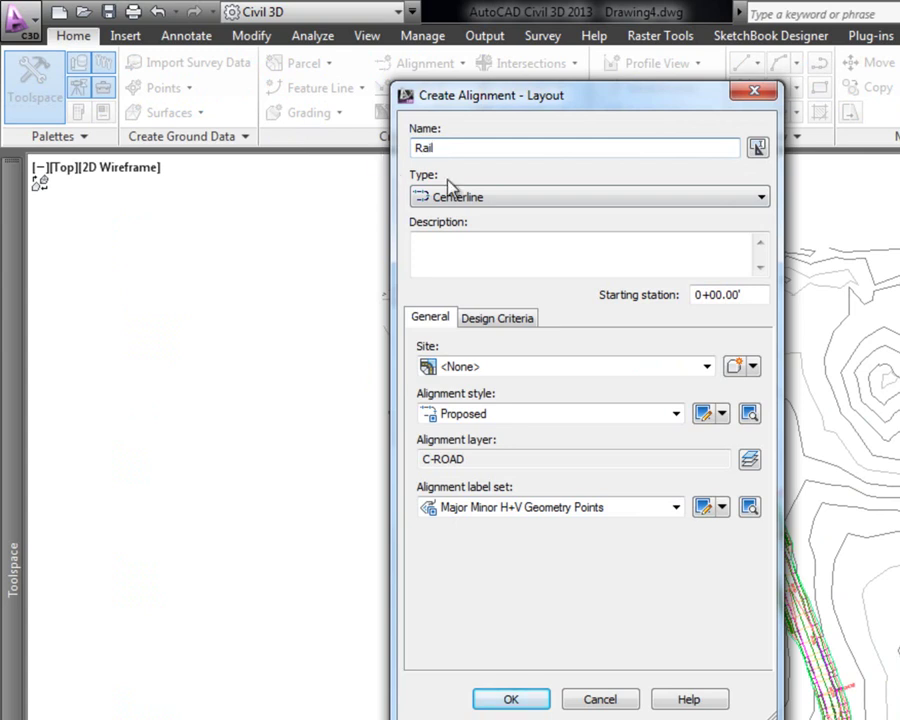
pyautogui.click(760, 197)
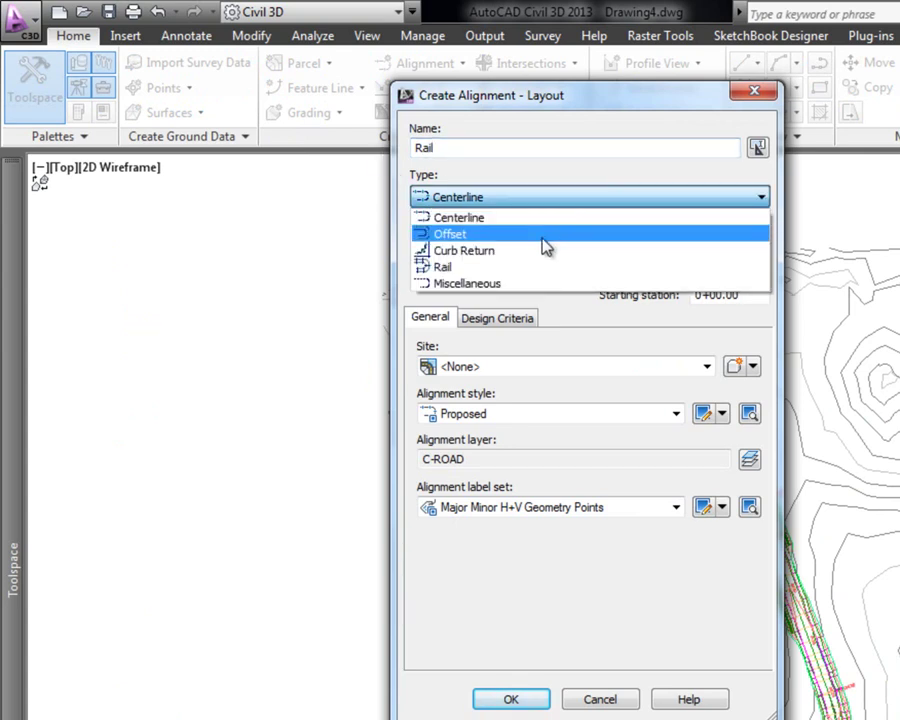
pyautogui.click(538, 267)
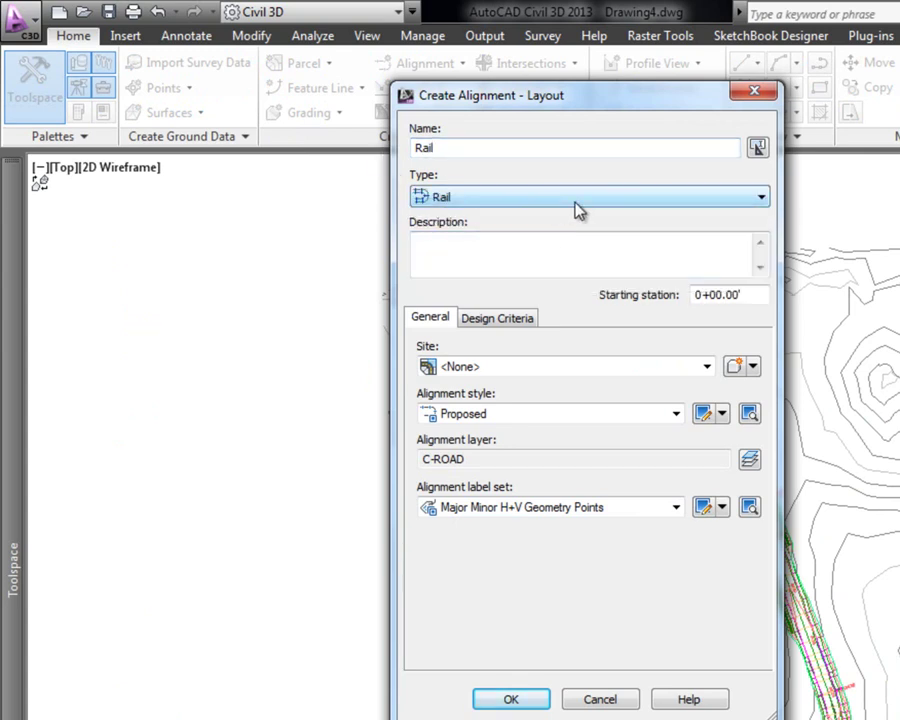
pyautogui.click(512, 318)
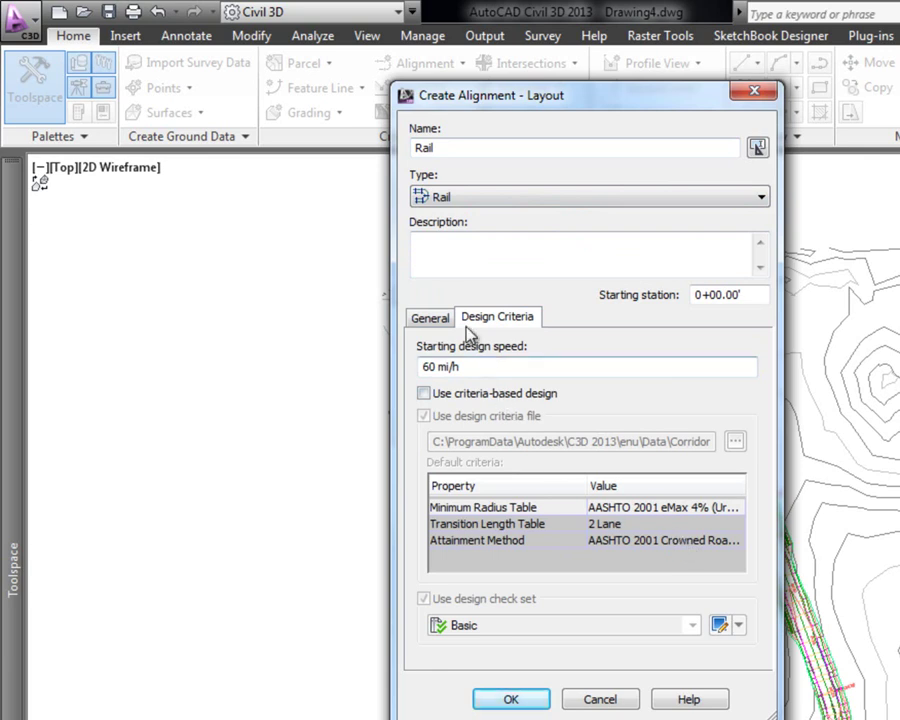
pyautogui.click(432, 318)
pyautogui.click(537, 416)
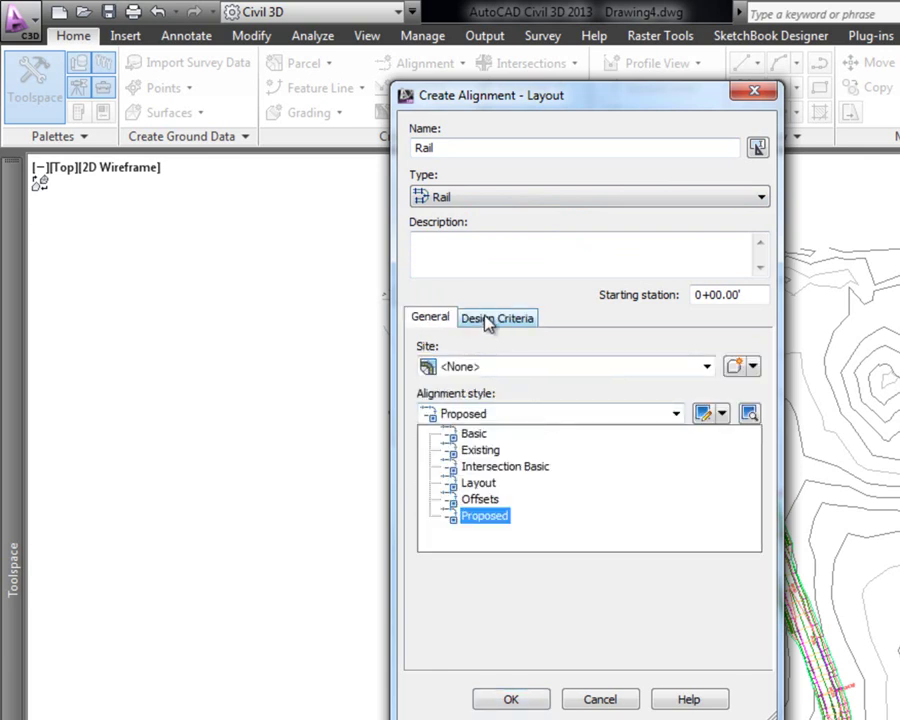
pyautogui.click(504, 263)
# - Turn on criteria-based design with the default design speed table and begin the layout
pyautogui.click(510, 320)
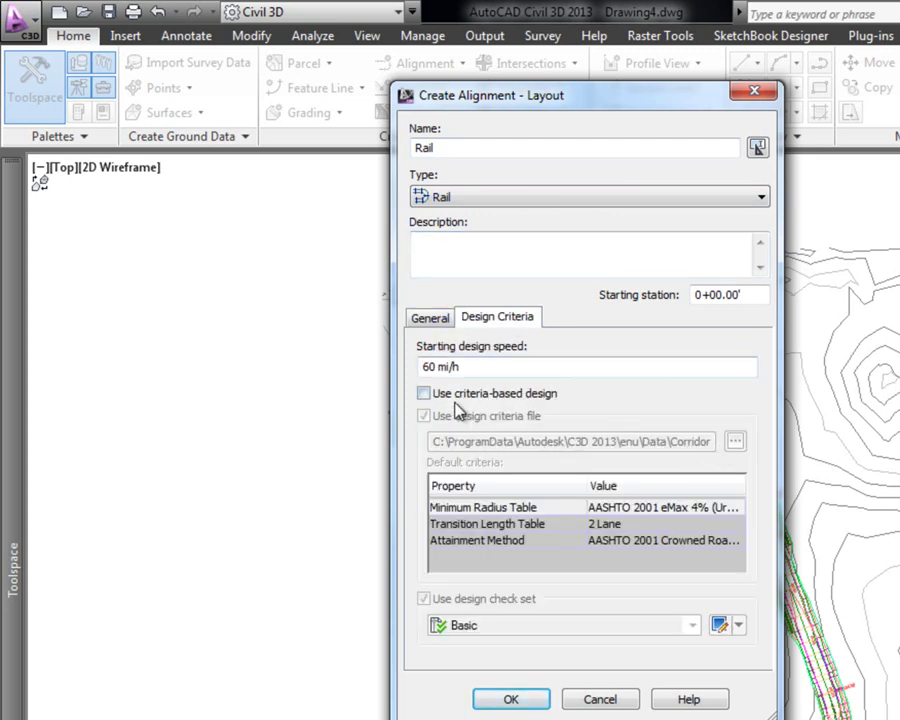
pyautogui.click(424, 396)
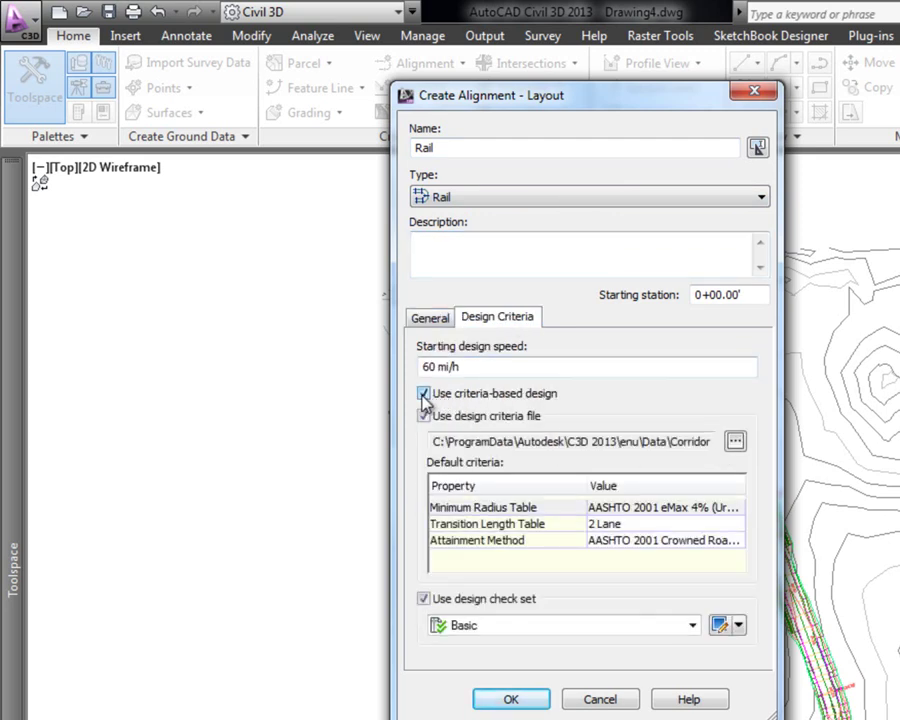
pyautogui.click(735, 441)
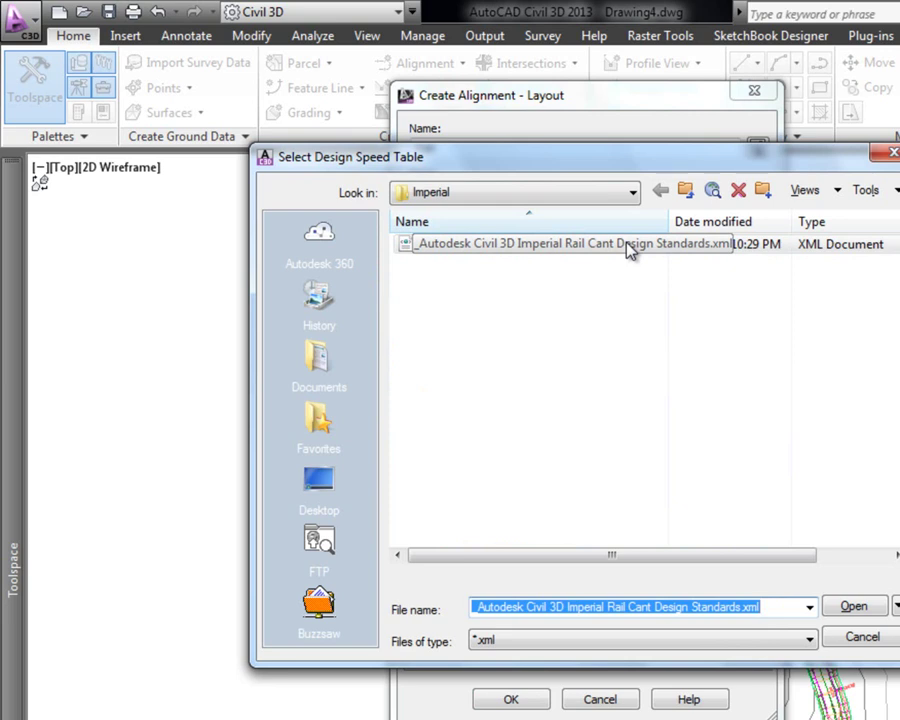
pyautogui.click(856, 638)
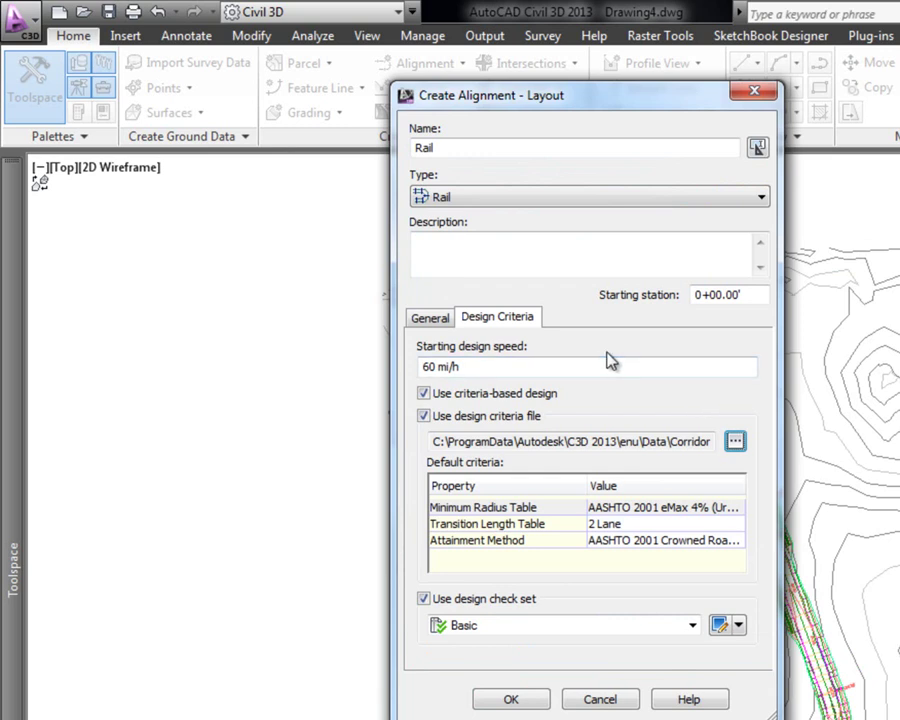
pyautogui.click(424, 394)
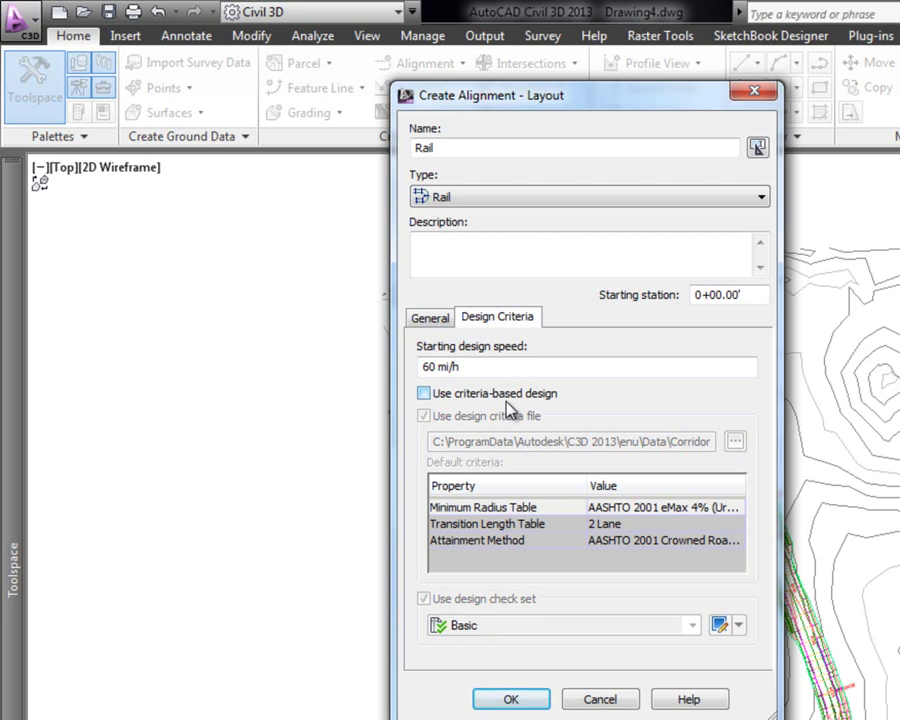
pyautogui.click(424, 394)
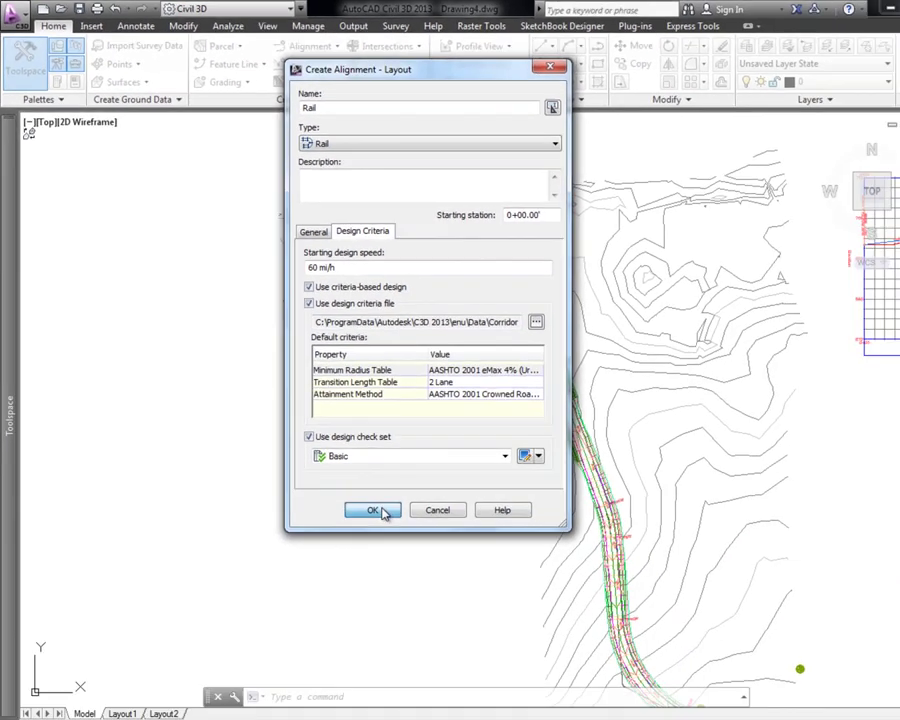
pyautogui.click(515, 700)
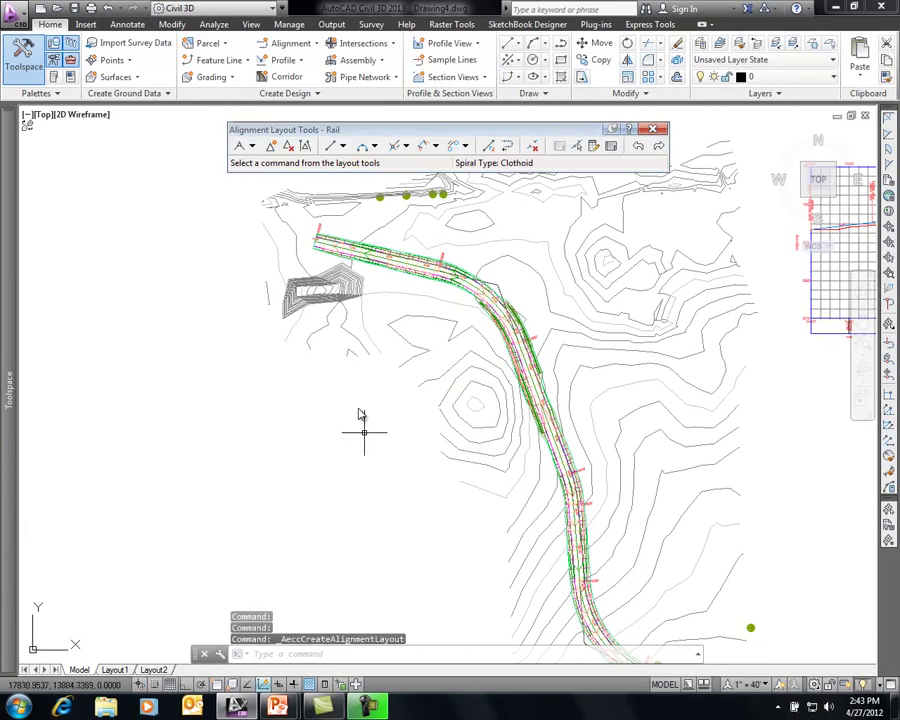
# - Draw the Rail alignment as curveless tangents through three points east of the corridor
pyautogui.click(254, 148)
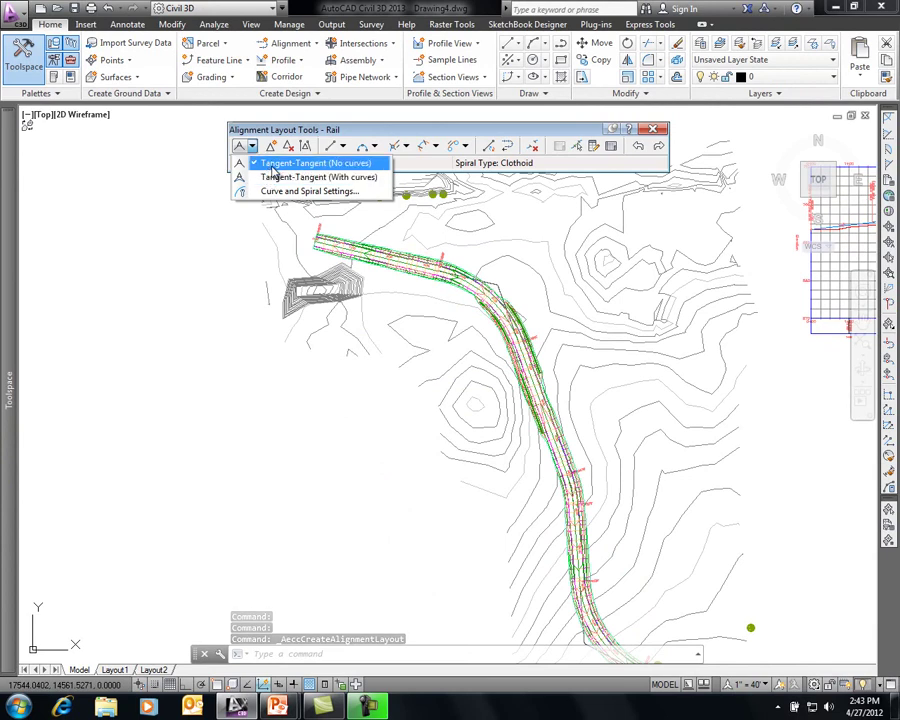
pyautogui.click(273, 164)
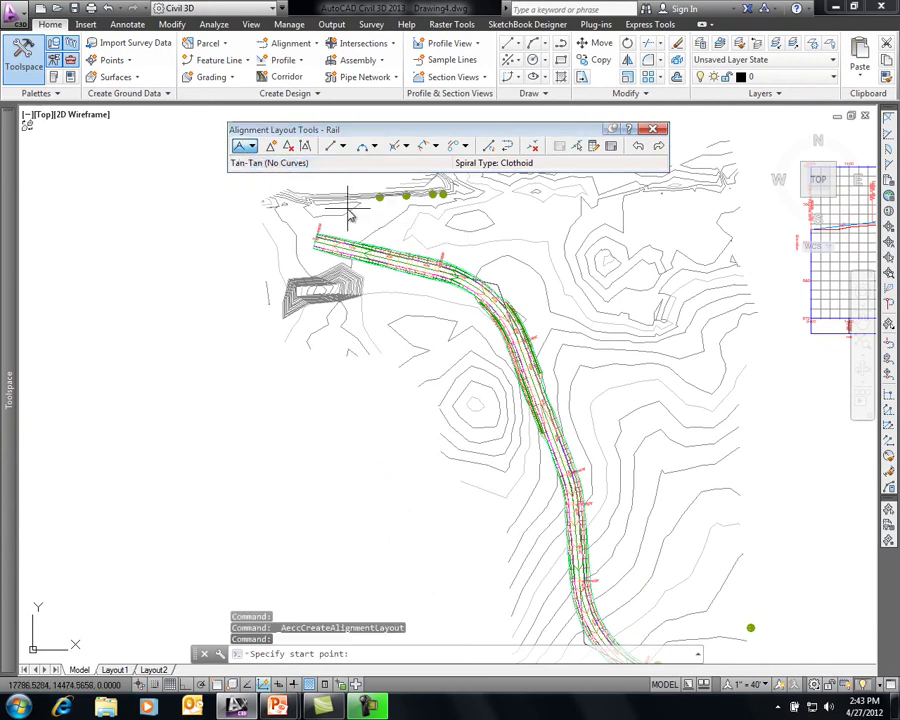
pyautogui.click(465, 190)
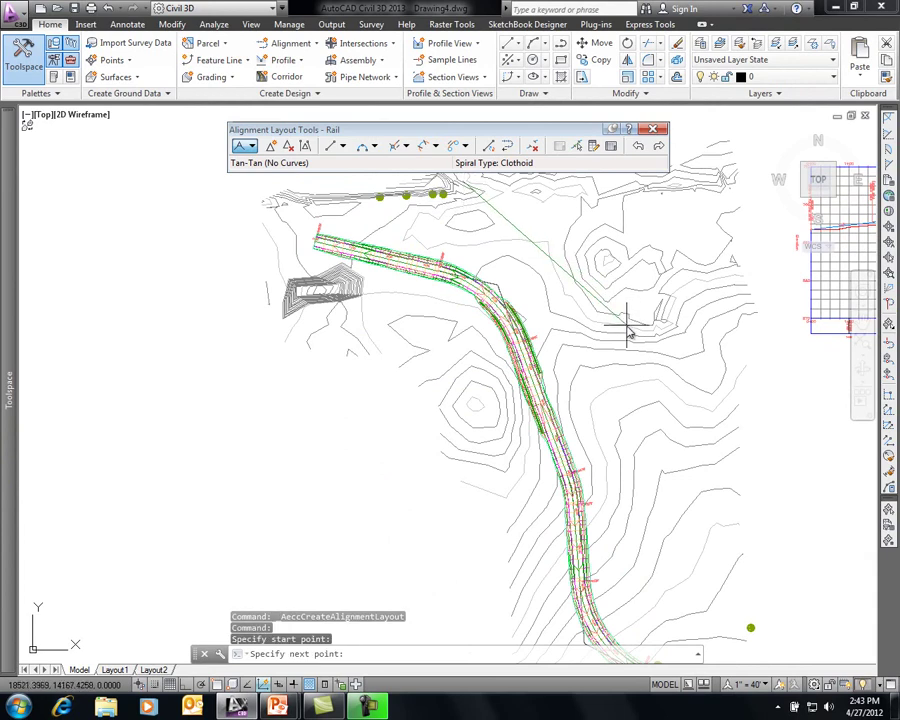
pyautogui.click(633, 380)
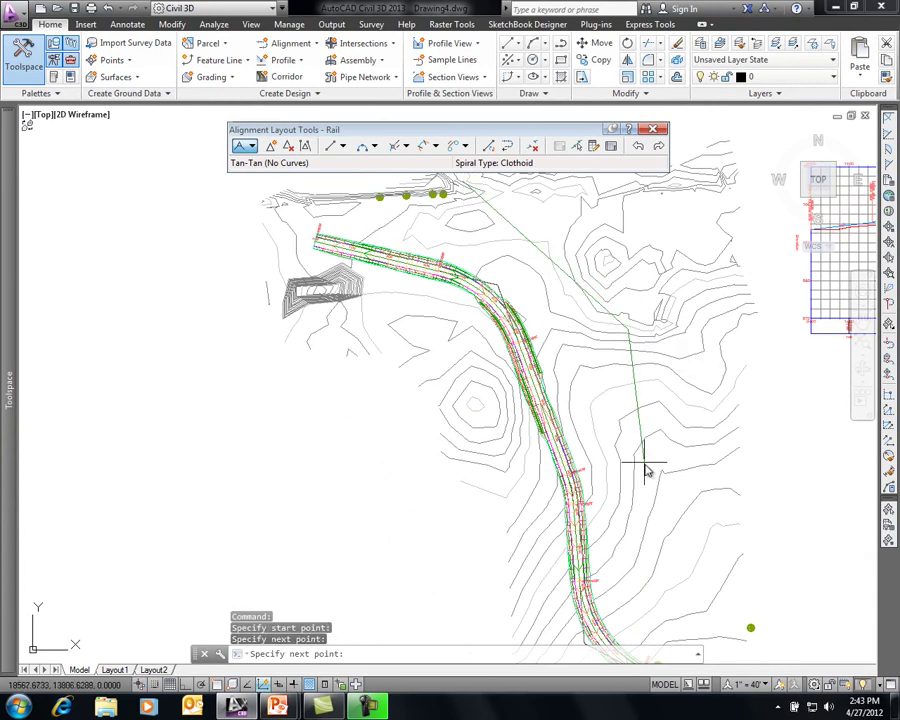
pyautogui.scroll(-5, 648, 478)
pyautogui.scroll(5, 648, 487)
pyautogui.moveTo(647, 485); pyautogui.dragTo(595, 372, button='middle')
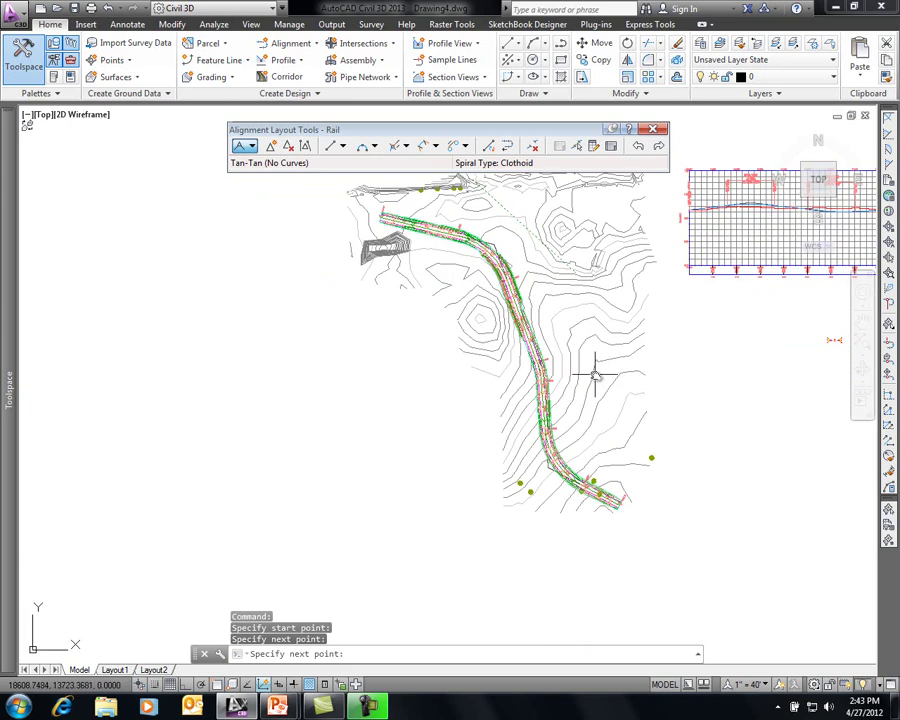
pyautogui.click(627, 467)
pyautogui.press('Return')
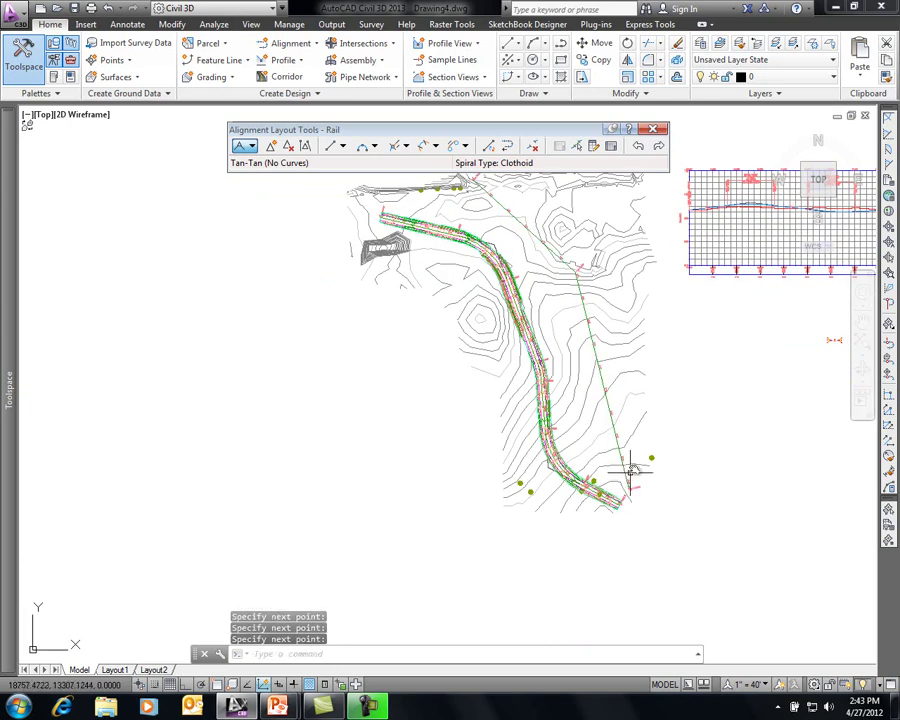
pyautogui.click(436, 147)
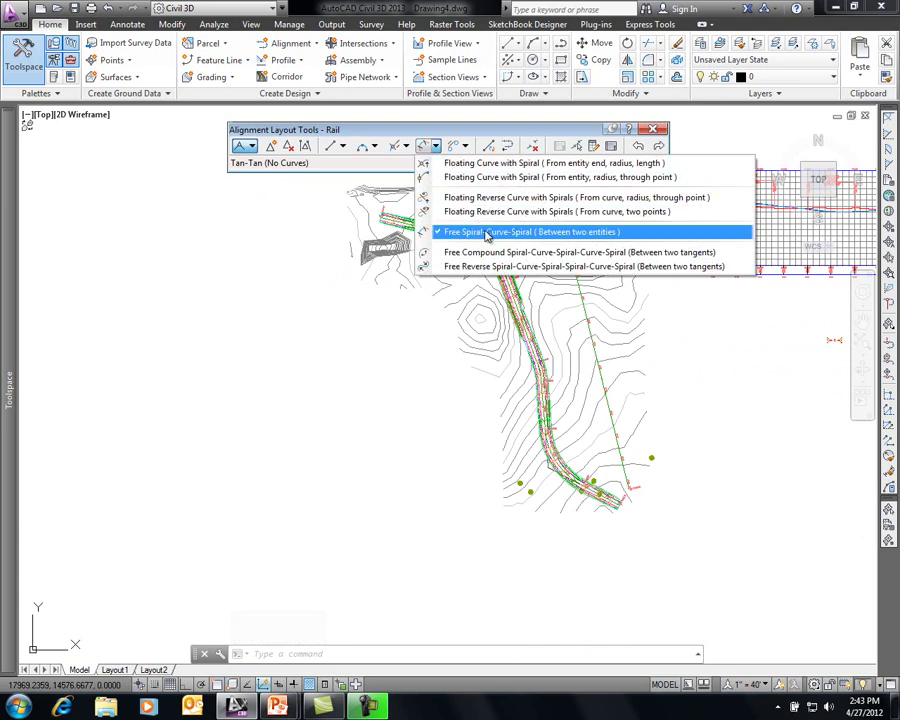
# - Join the Rail tangents with a free spiral-curve-spiral: 1505.00' radius, 107.00' spirals
pyautogui.click(500, 233)
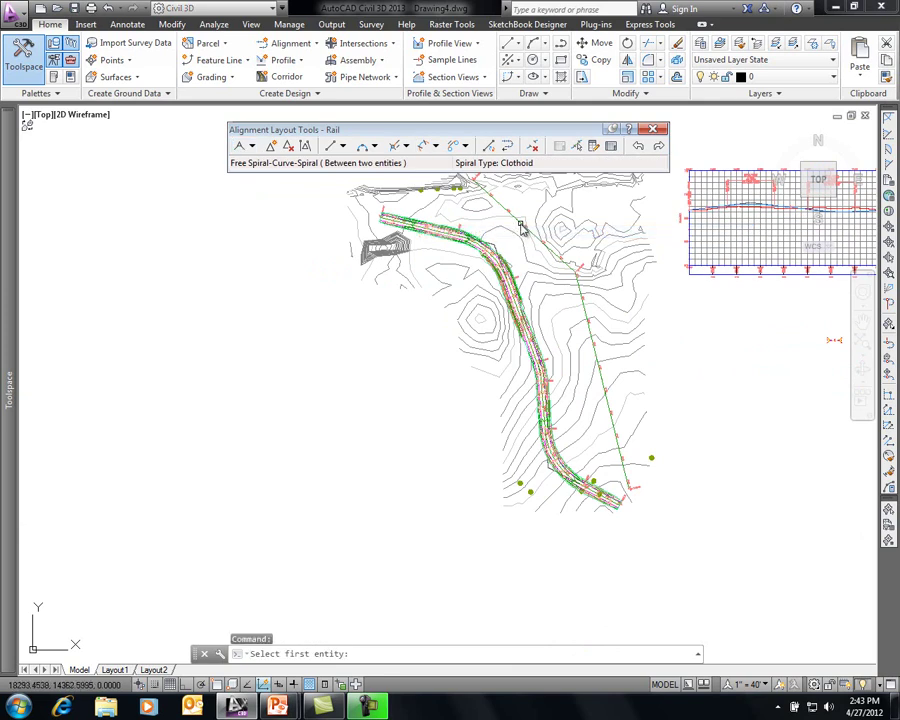
pyautogui.click(520, 229)
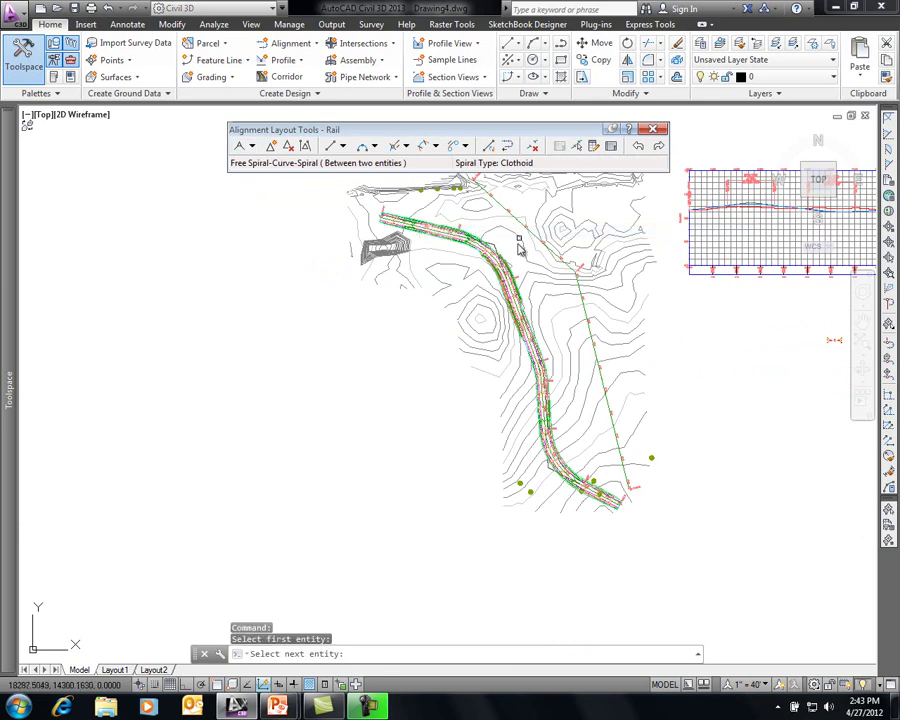
pyautogui.click(597, 355)
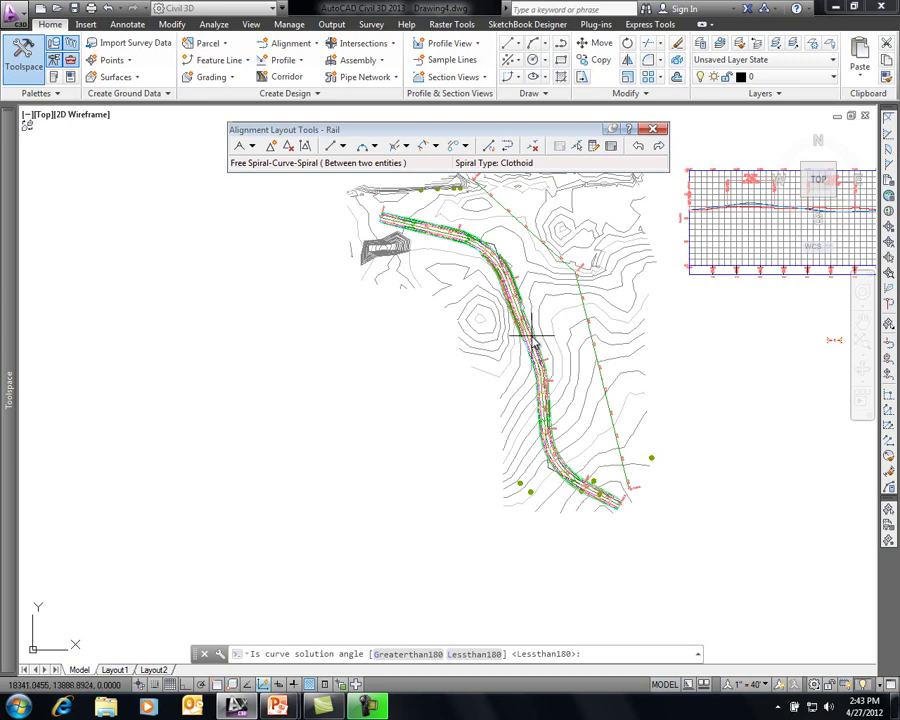
pyautogui.rightClick(535, 345)
pyautogui.click(573, 397)
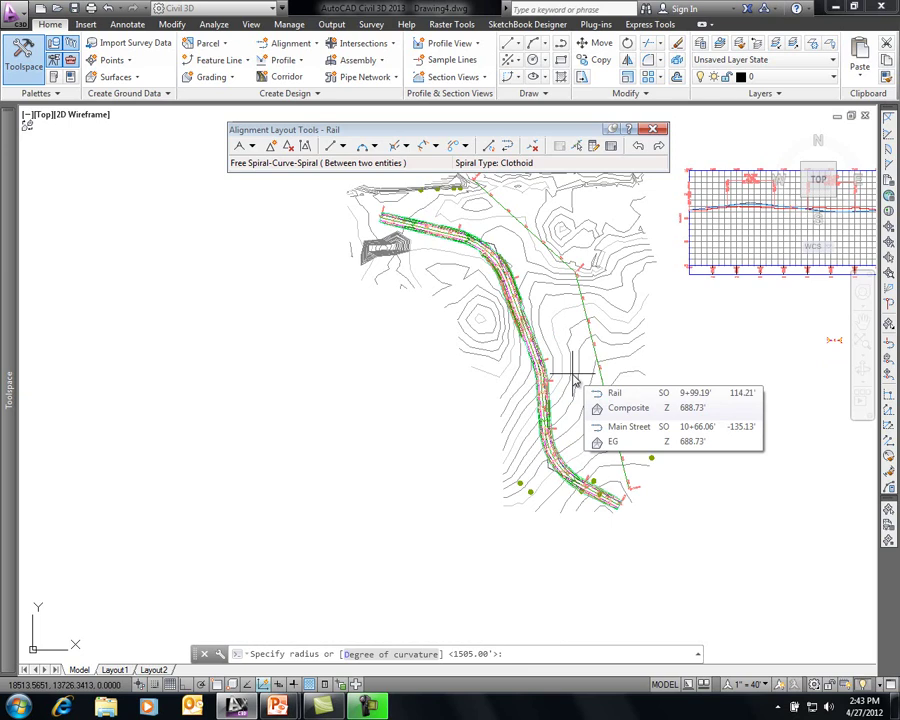
pyautogui.press('Return')
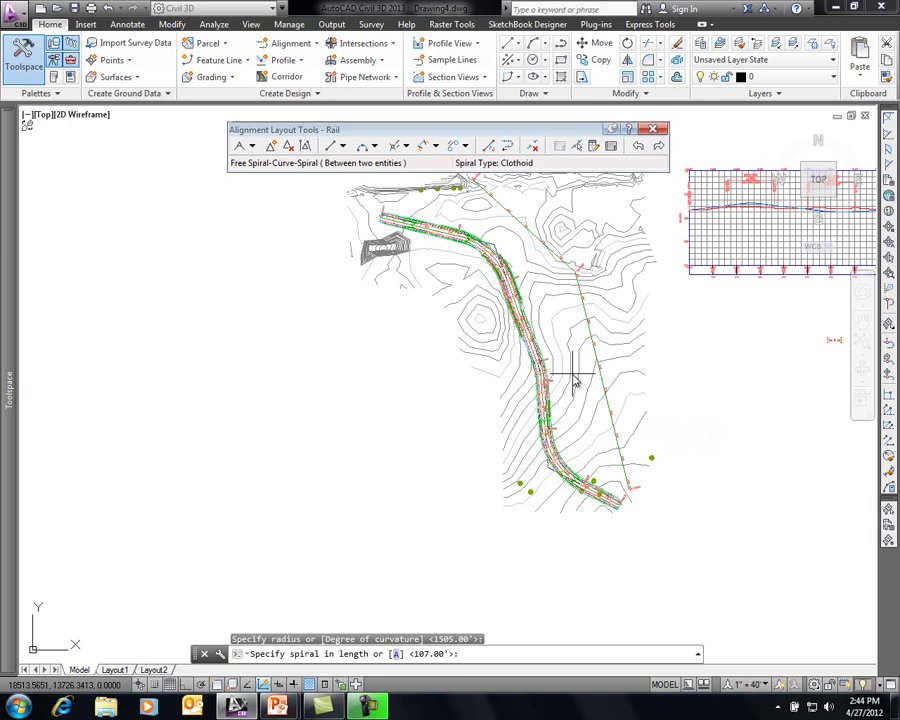
pyautogui.press('Return')
pyautogui.press('Return')
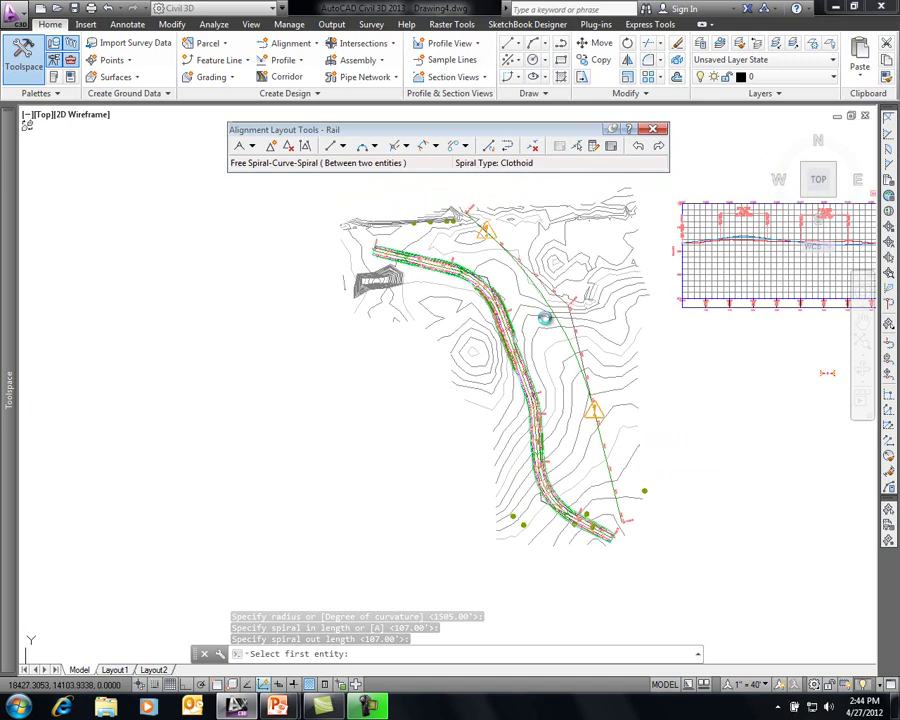
pyautogui.press('Return')
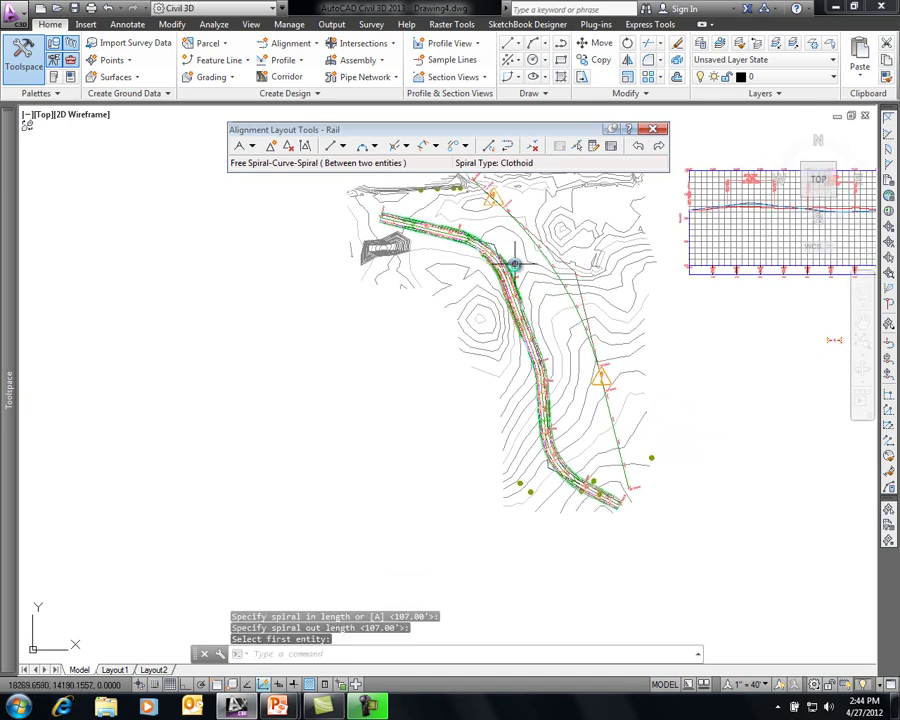
pyautogui.press('Escape')
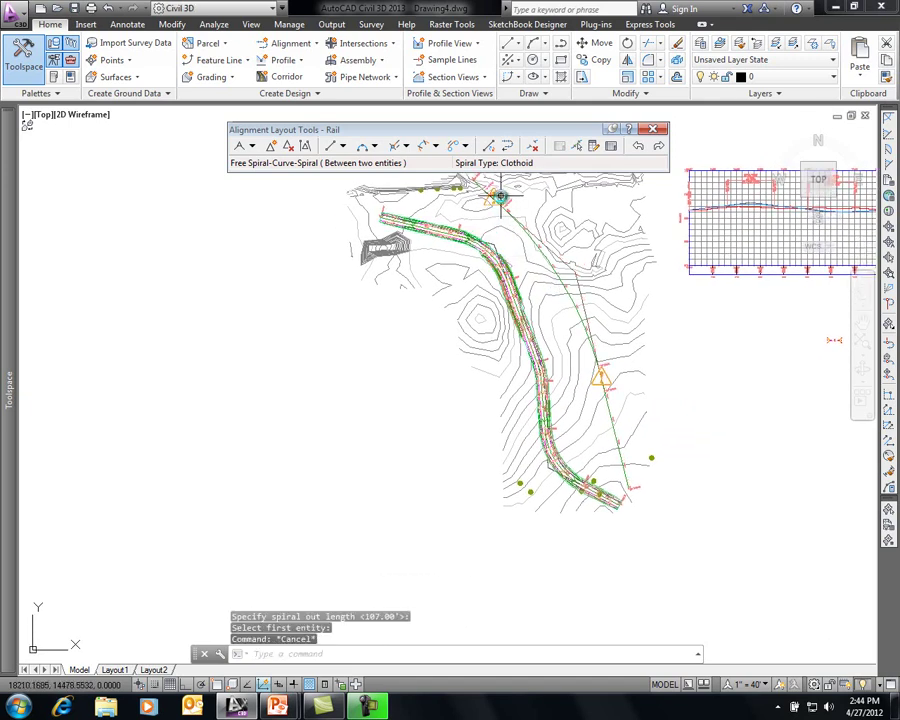
pyautogui.moveTo(500, 197)
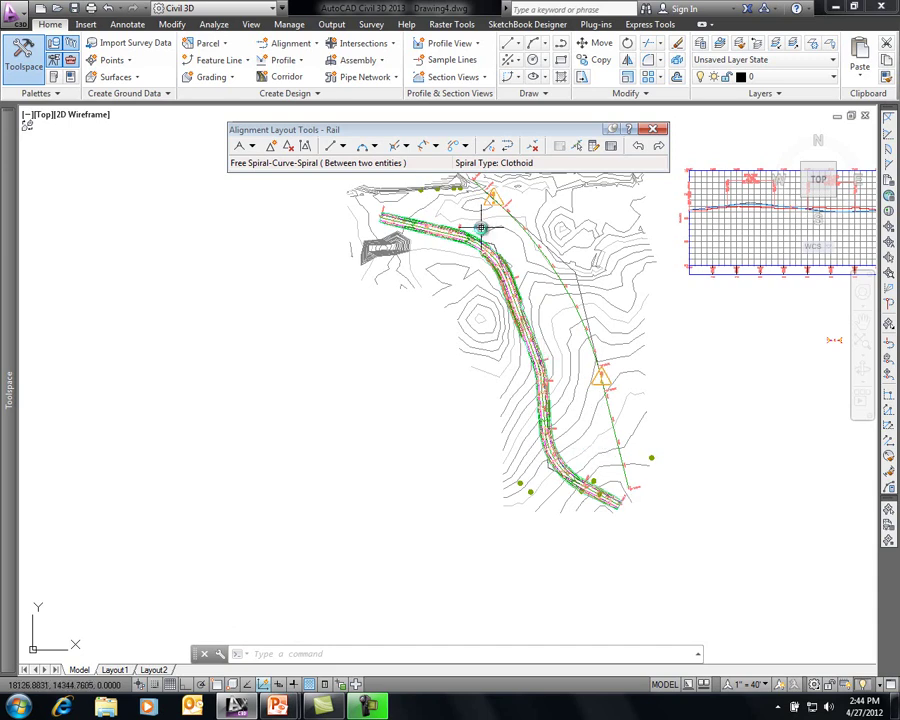
pyautogui.moveTo(477, 228); pyautogui.dragTo(451, 282, button='middle')
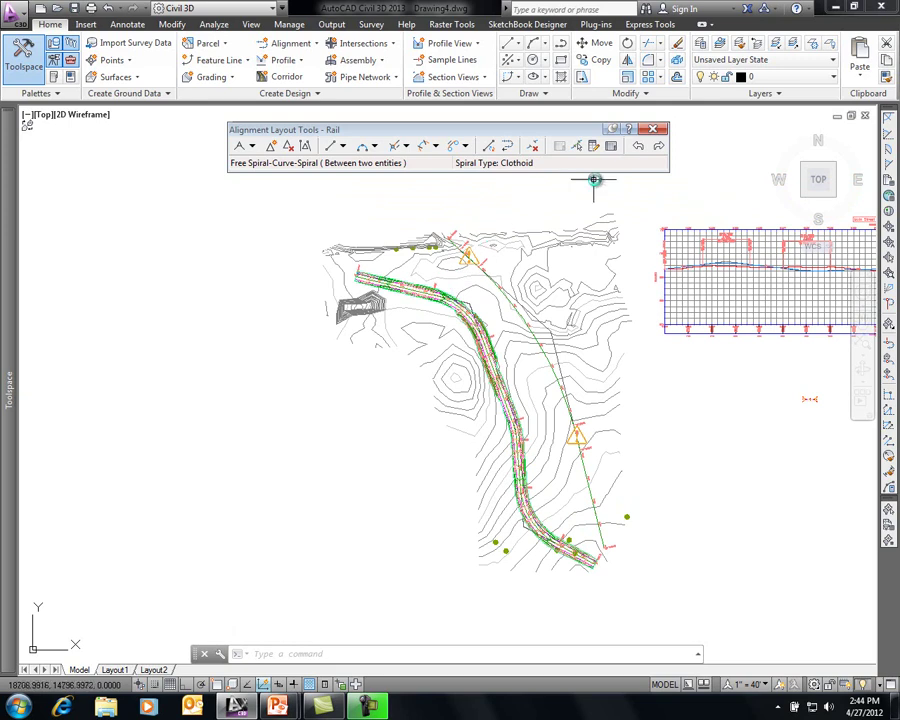
# - Clear Use design check set on the Rail alignment's Design Criteria properties tab
pyautogui.click(652, 129)
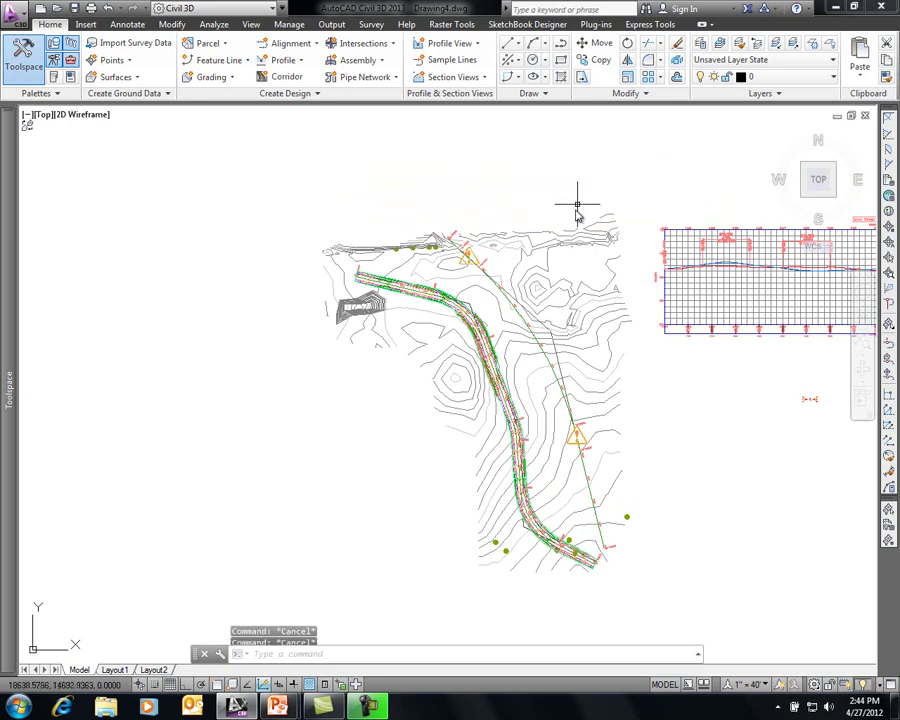
pyautogui.click(553, 333)
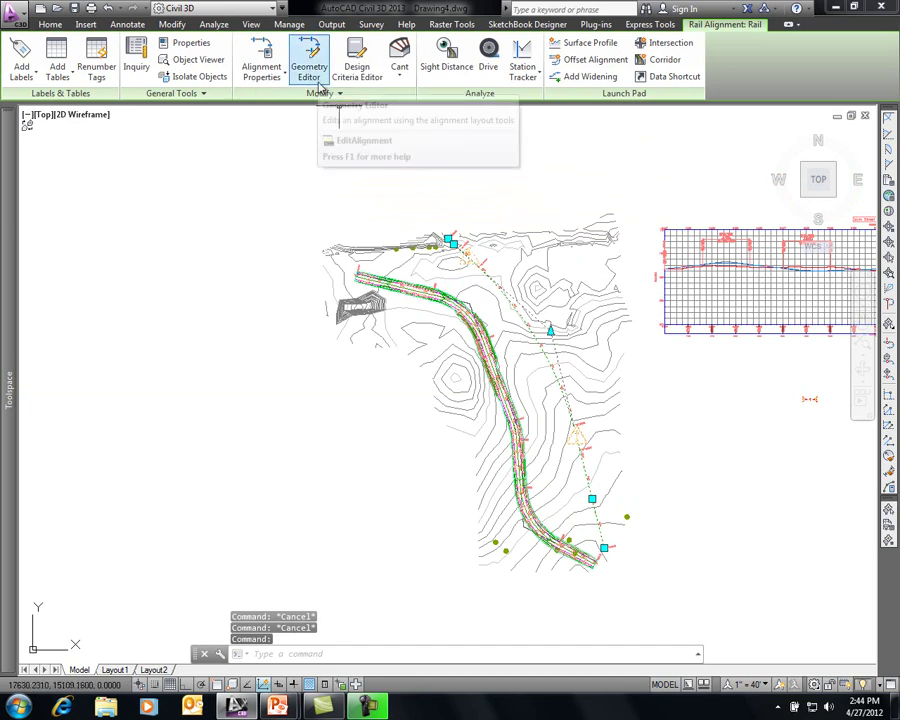
pyautogui.click(262, 70)
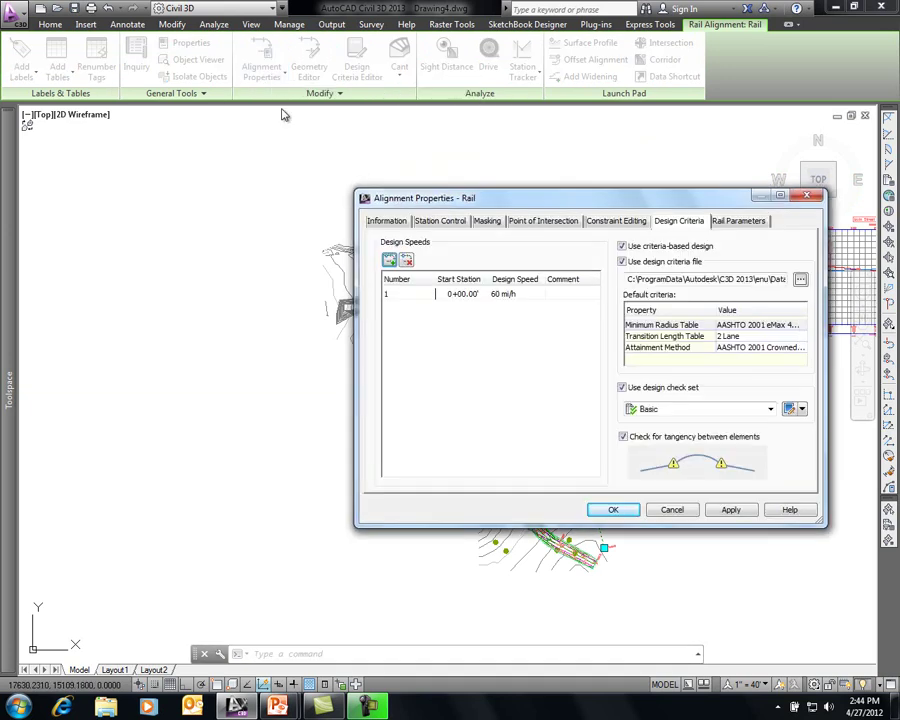
pyautogui.moveTo(511, 199); pyautogui.dragTo(393, 147)
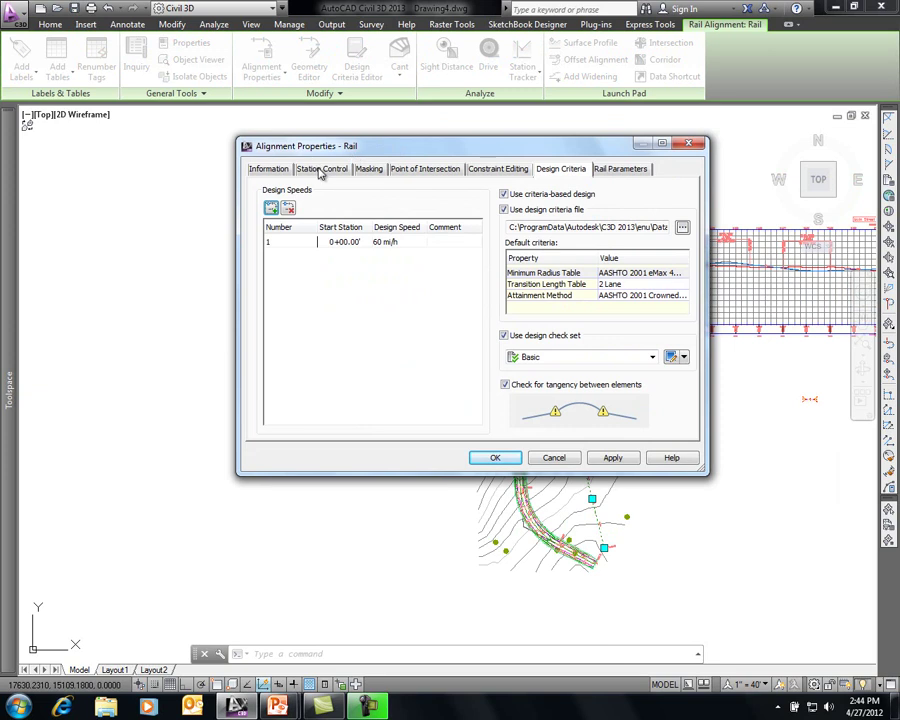
pyautogui.click(269, 169)
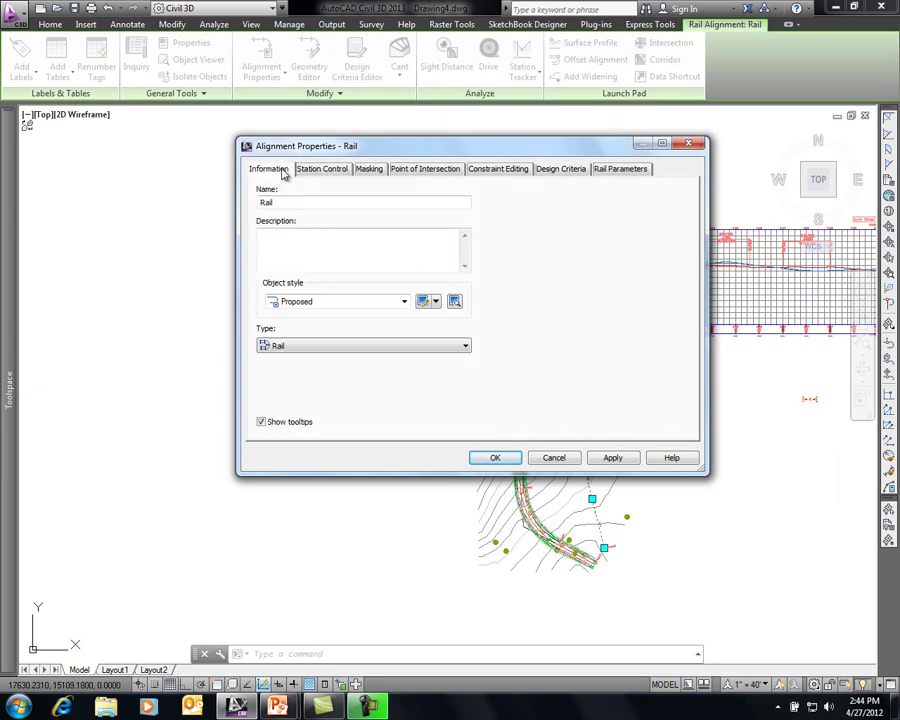
pyautogui.click(314, 170)
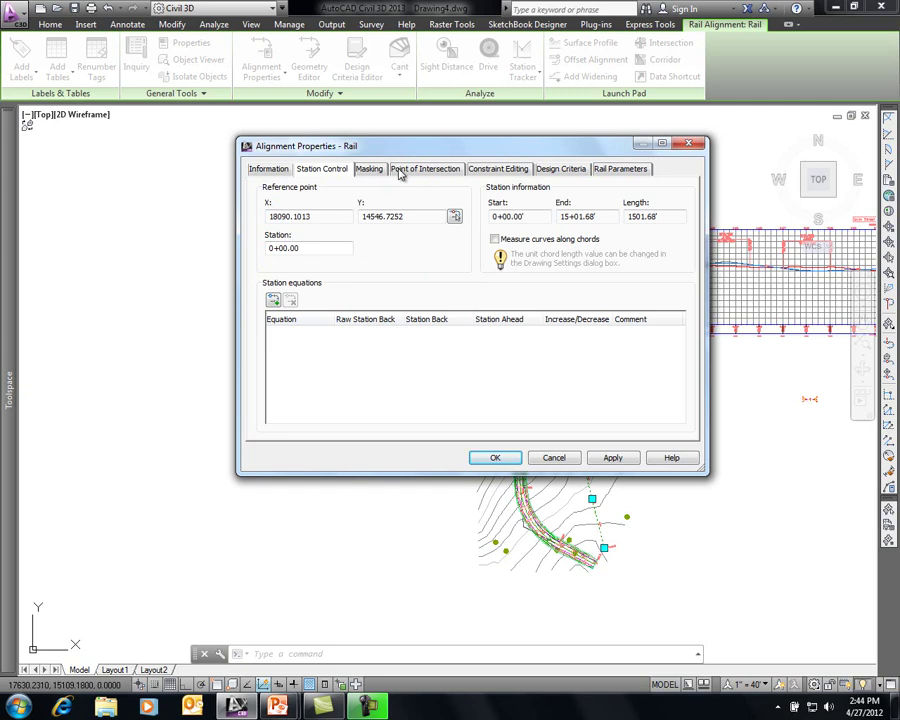
pyautogui.click(481, 172)
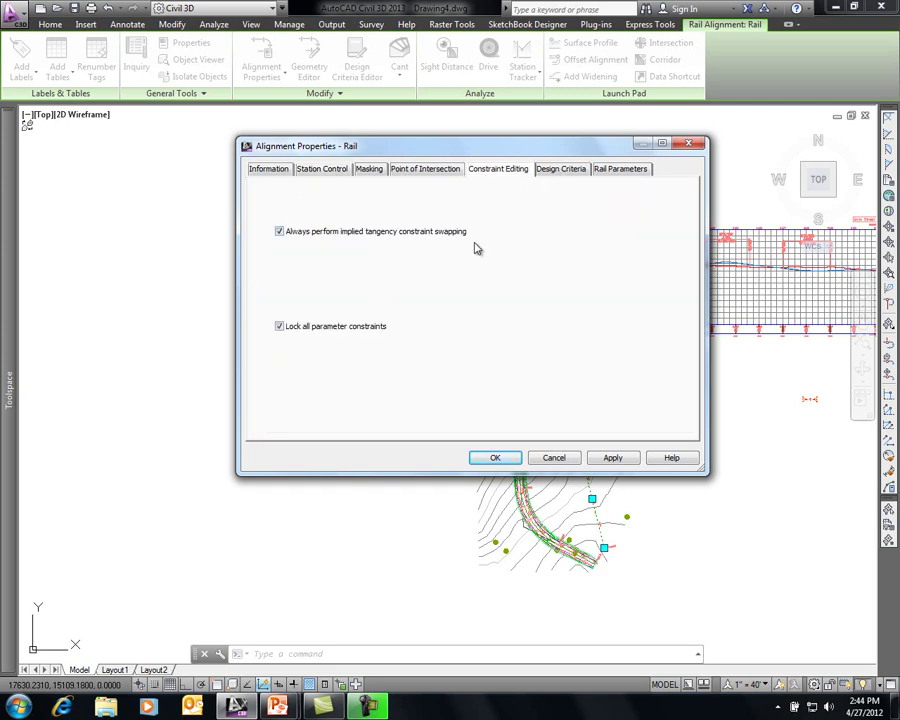
pyautogui.click(566, 177)
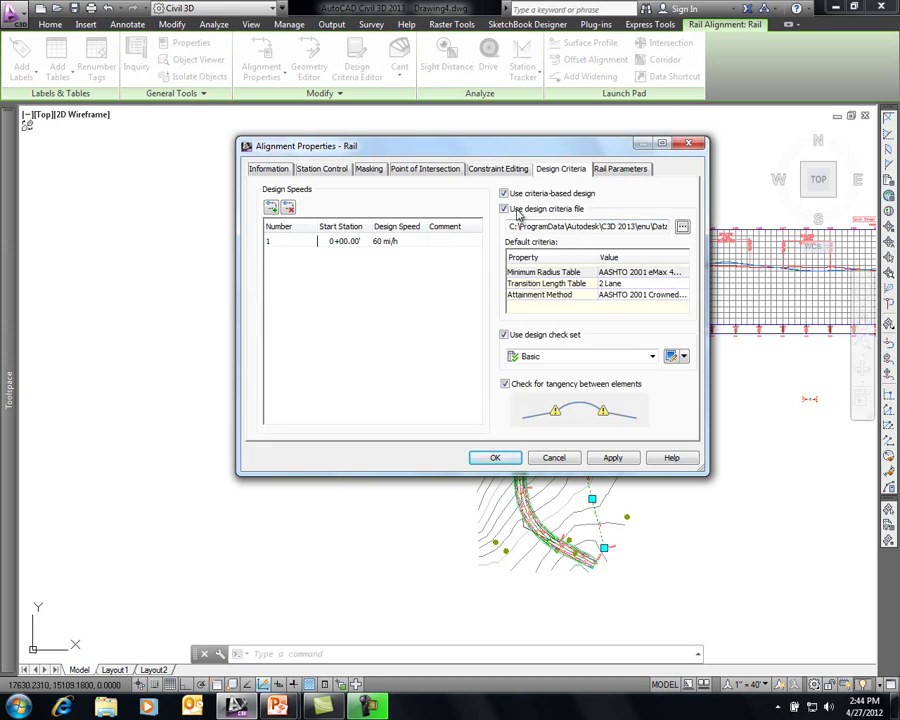
pyautogui.click(504, 335)
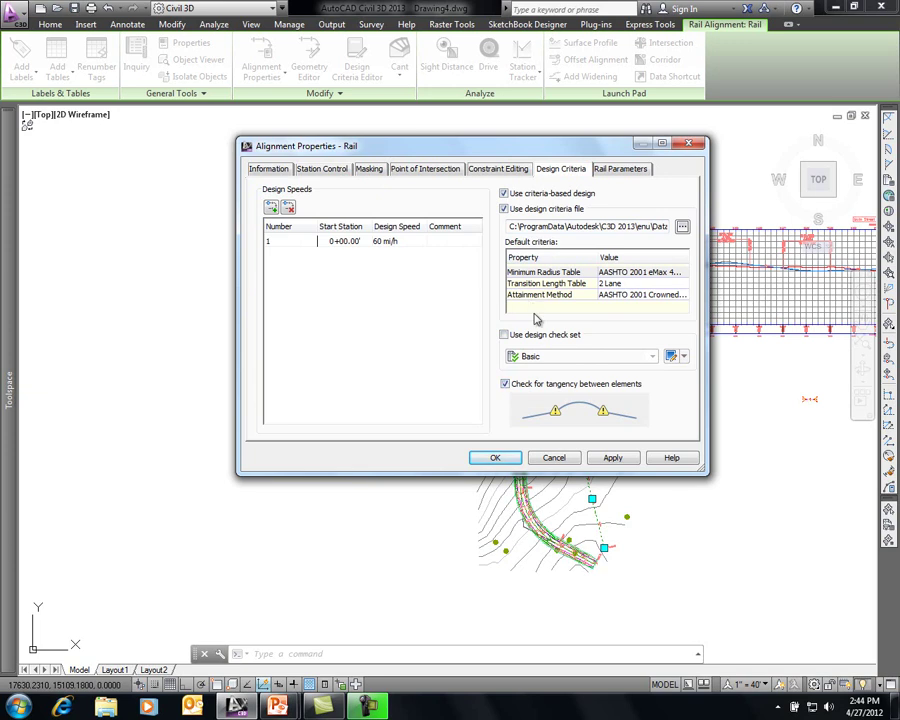
pyautogui.click(496, 458)
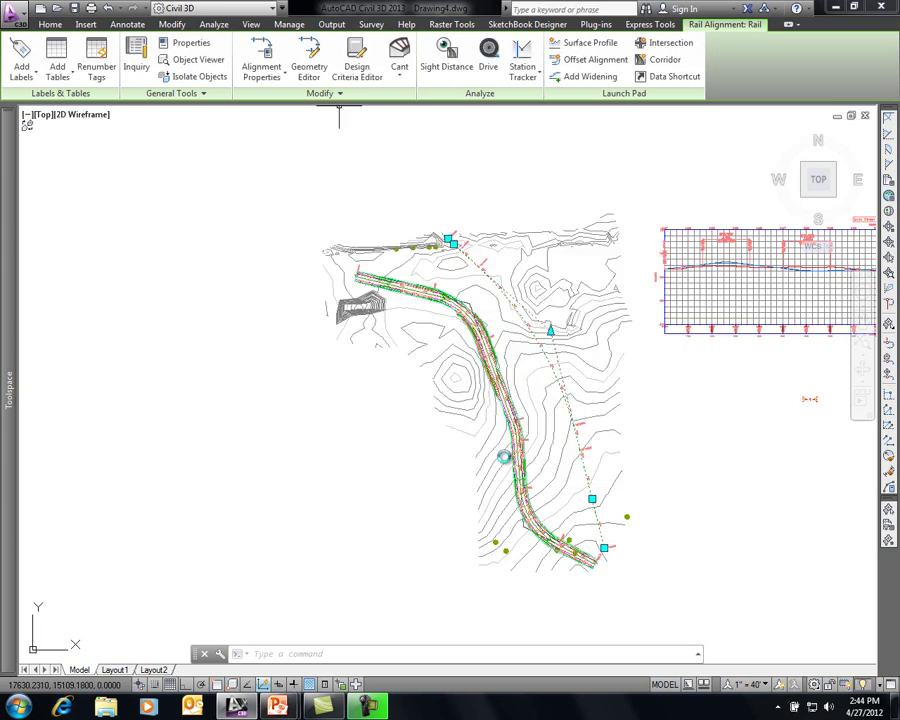
pyautogui.press('Escape')
pyautogui.press('Escape')
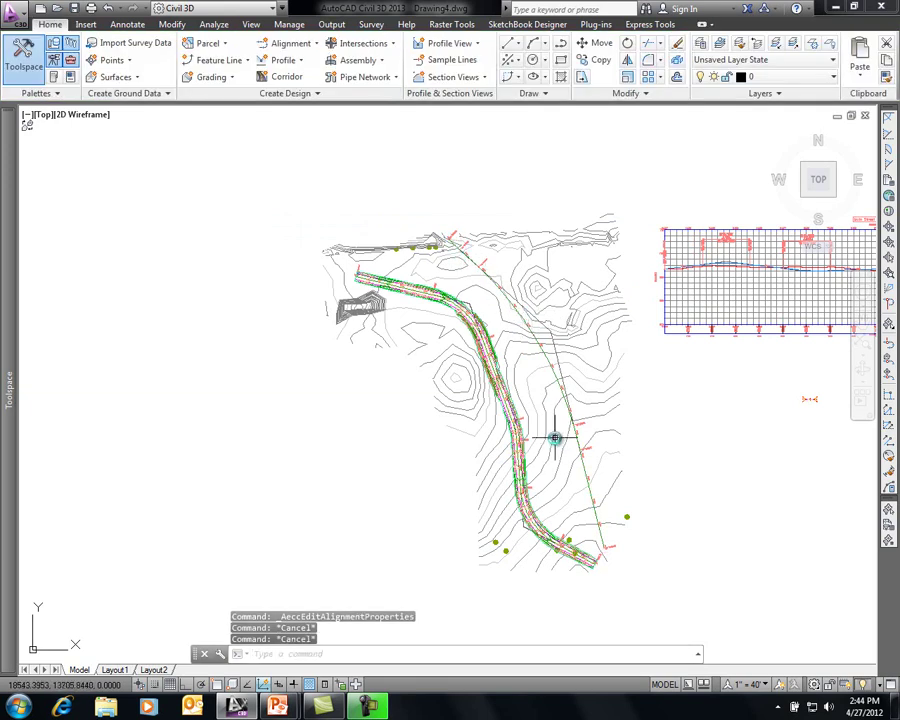
pyautogui.scroll(2, 518, 372)
pyautogui.scroll(2, 512, 326)
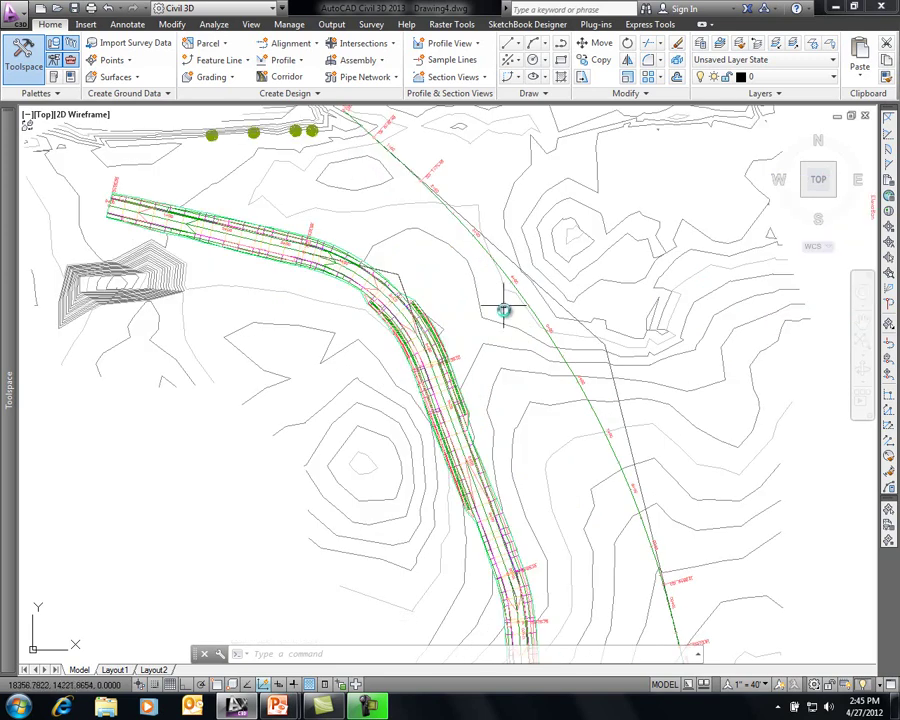
pyautogui.scroll(-2, 500, 321)
pyautogui.moveTo(509, 358); pyautogui.dragTo(440, 317, button='middle')
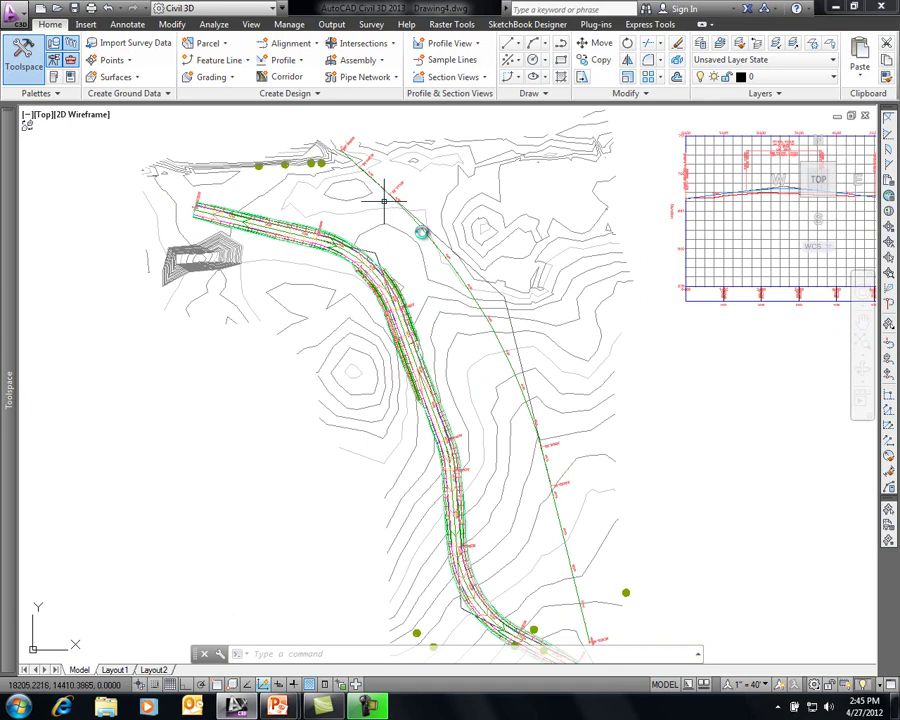
pyautogui.moveTo(524, 343)
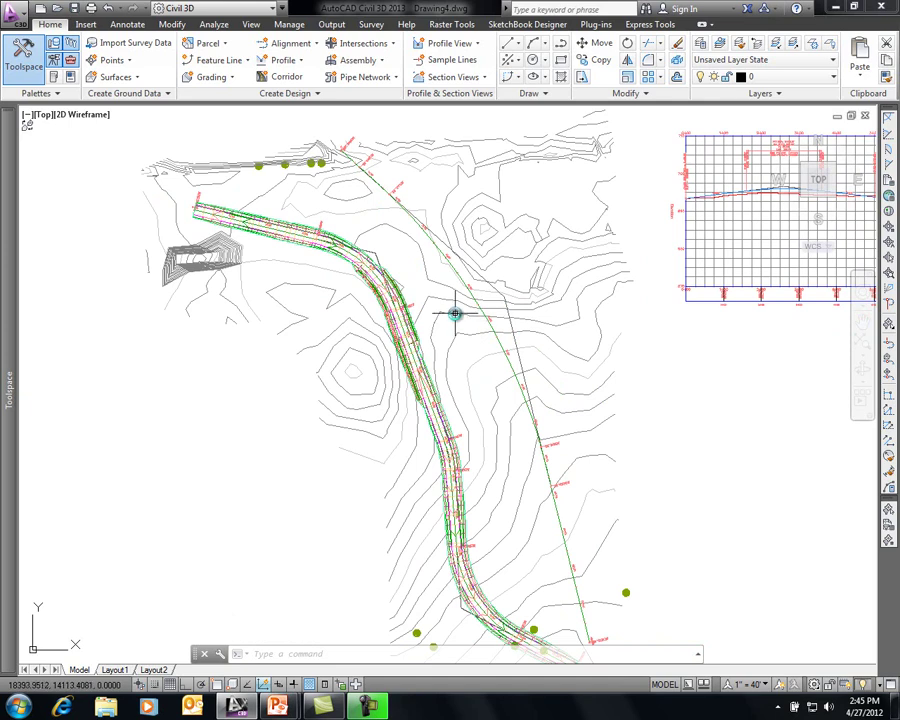
pyautogui.moveTo(449, 312)
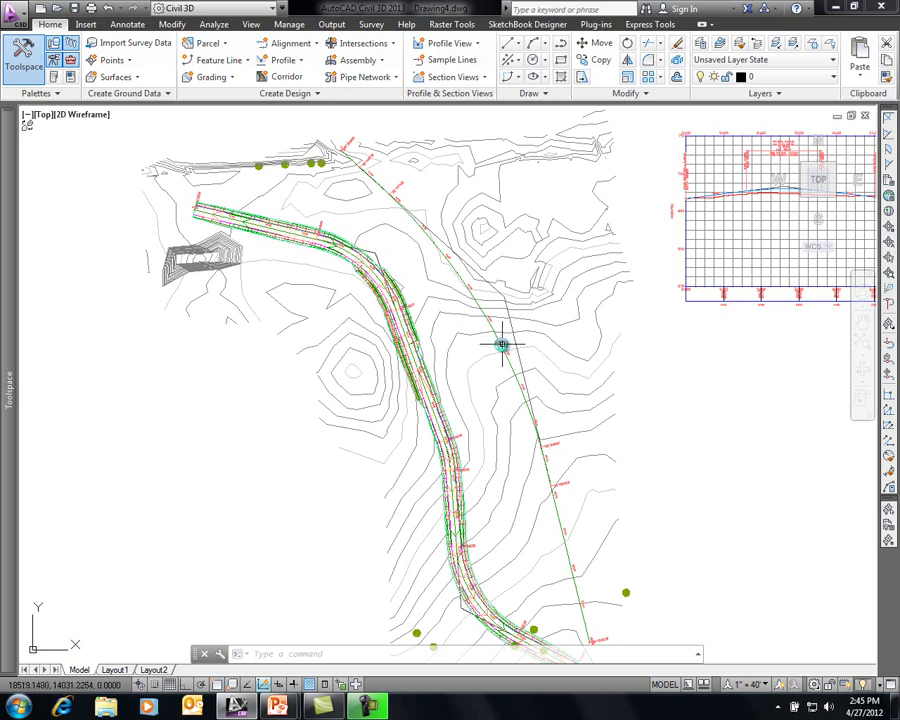
pyautogui.click(499, 343)
pyautogui.moveTo(482, 372); pyautogui.dragTo(348, 384, button='middle')
# - Create an EG surface profile for Rail, drawn in a new Full Grid profile view
pyautogui.click(588, 42)
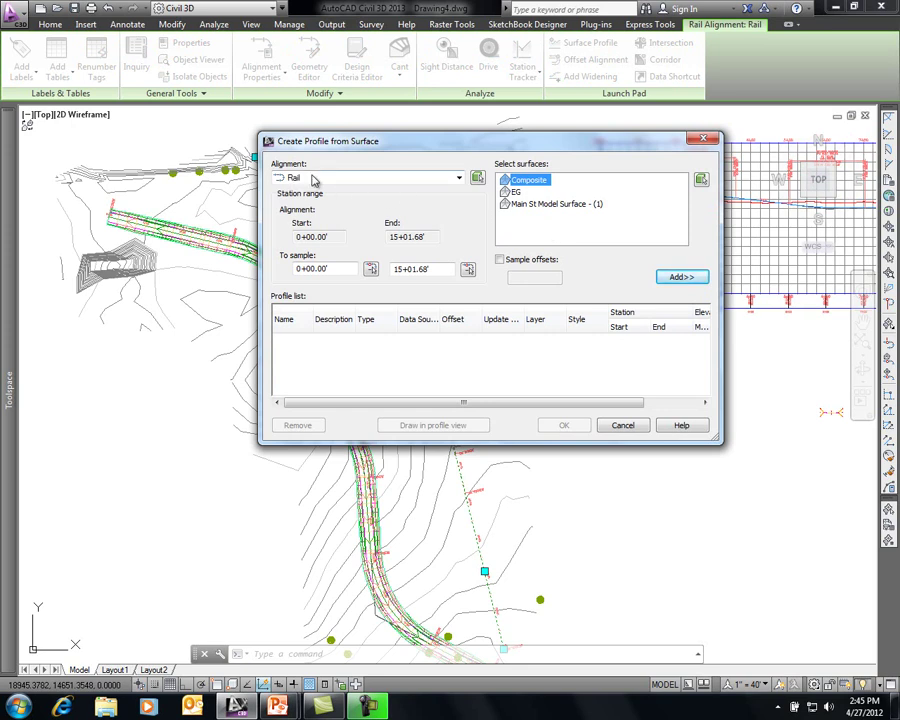
pyautogui.click(518, 193)
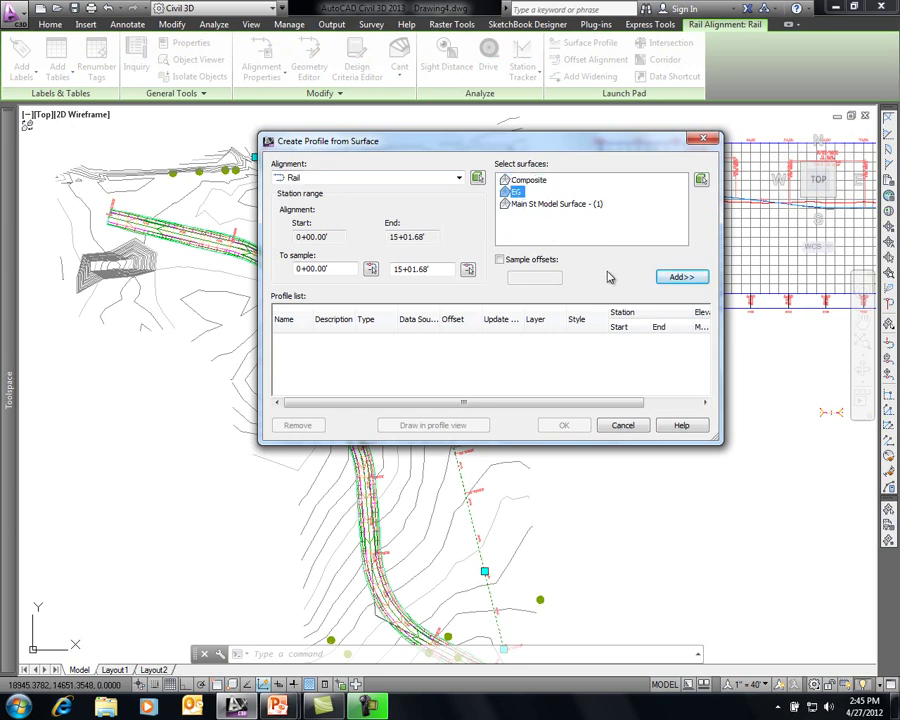
pyautogui.click(664, 274)
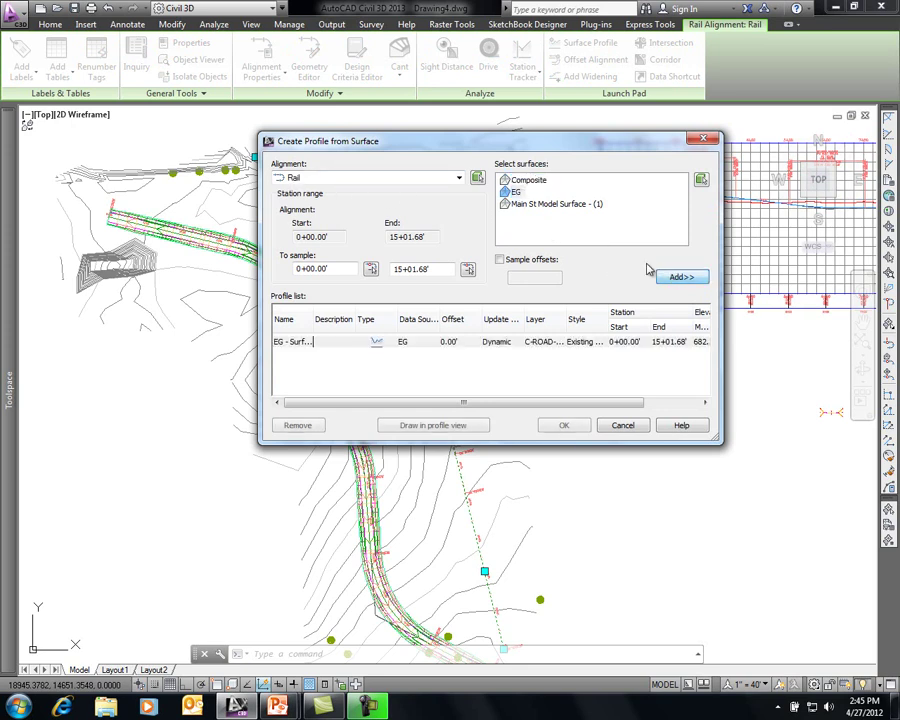
pyautogui.click(433, 425)
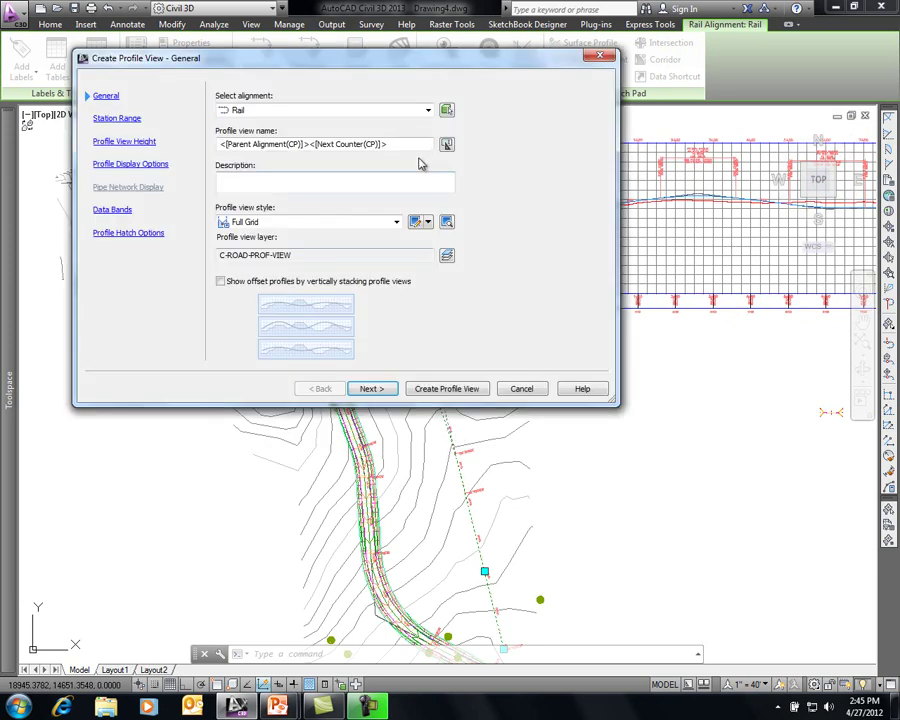
pyautogui.click(397, 222)
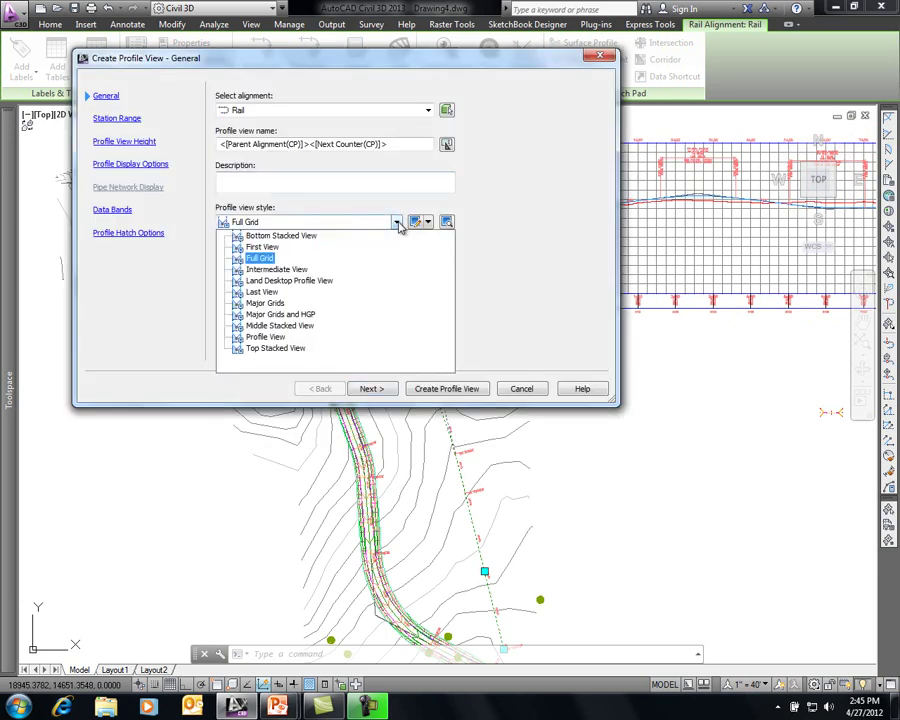
pyautogui.click(288, 258)
pyautogui.click(446, 389)
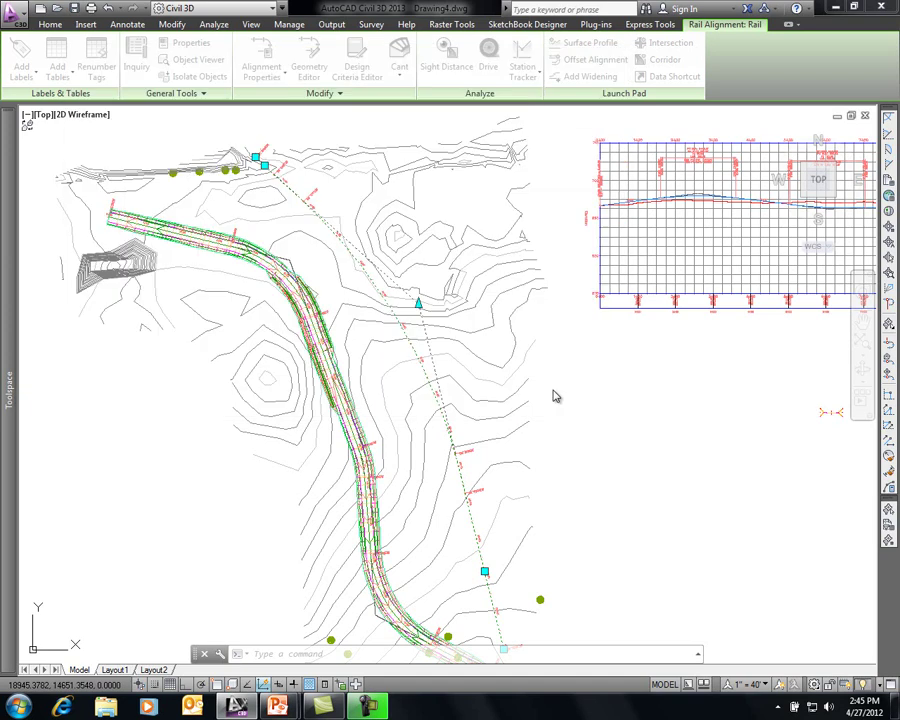
# - Place the Rail profile view below the existing one and select it
pyautogui.moveTo(592, 486); pyautogui.dragTo(435, 415, button='middle')
pyautogui.scroll(-2, 435, 414)
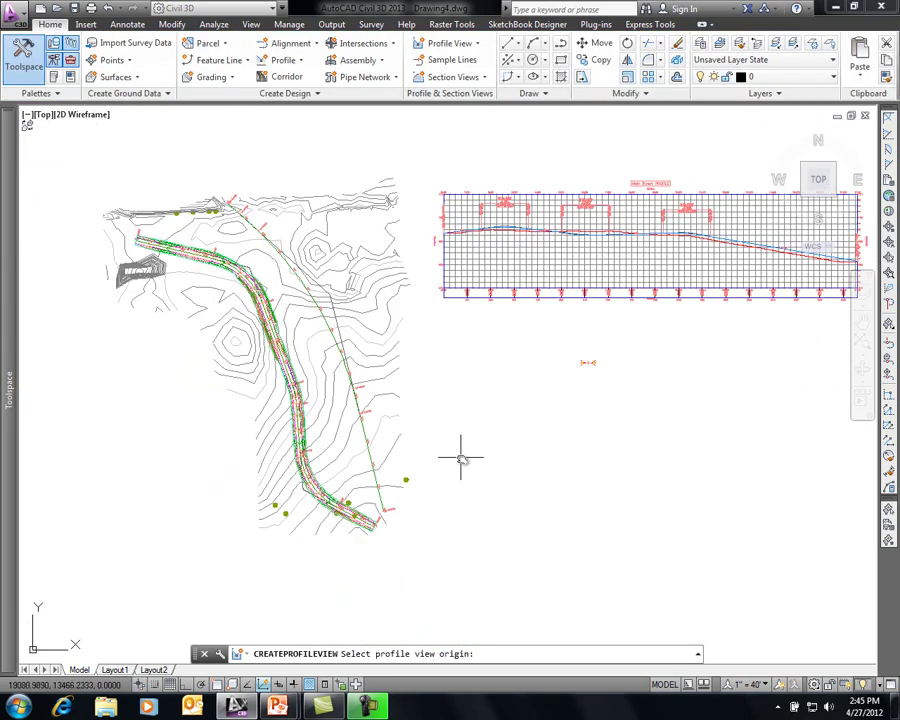
pyautogui.click(458, 512)
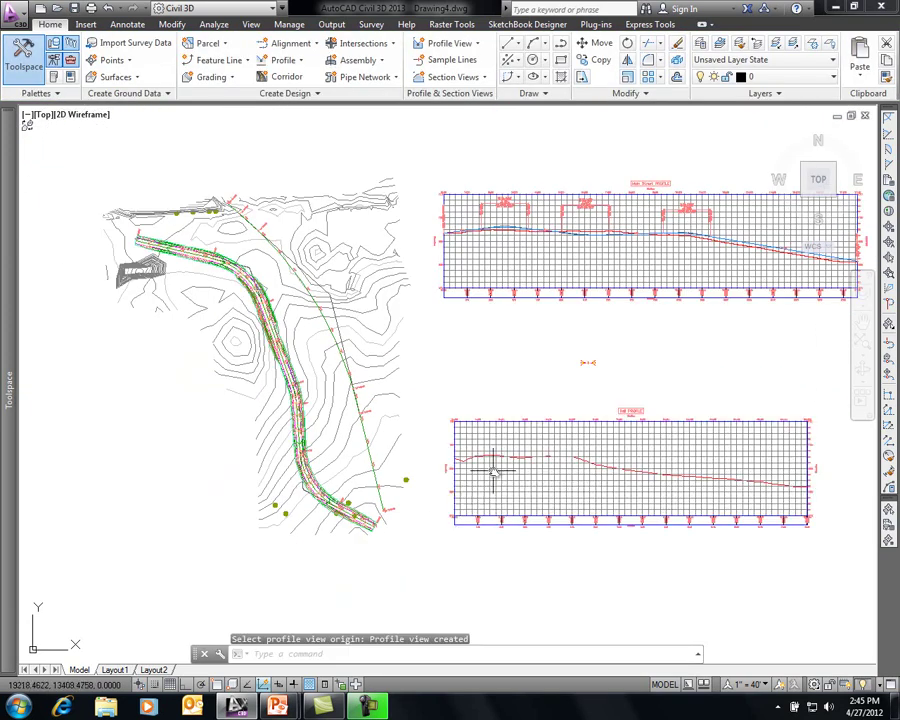
pyautogui.scroll(2, 428, 394)
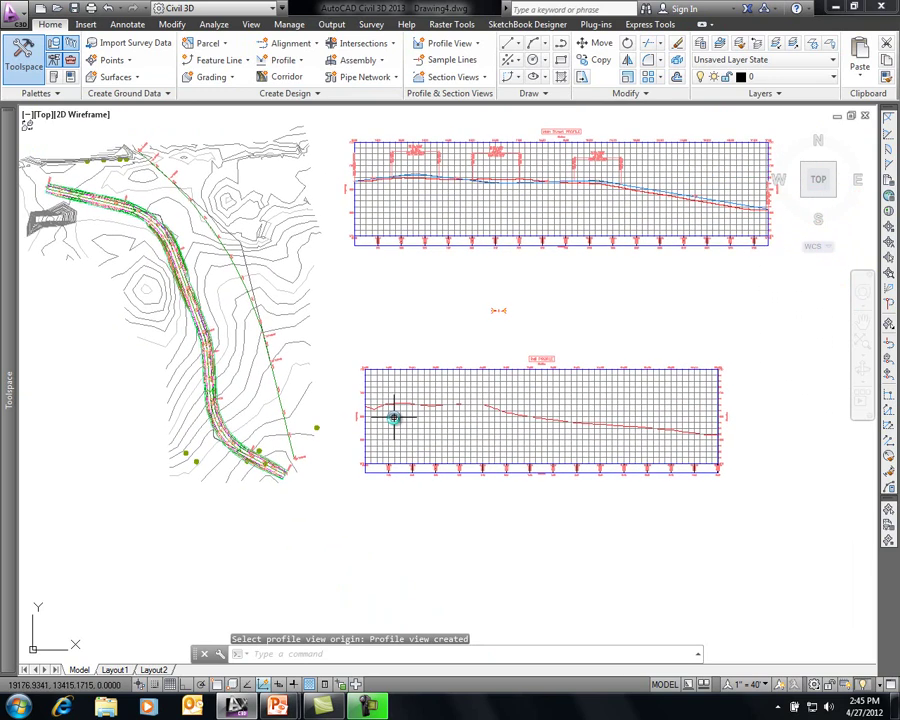
pyautogui.scroll(2, 386, 410)
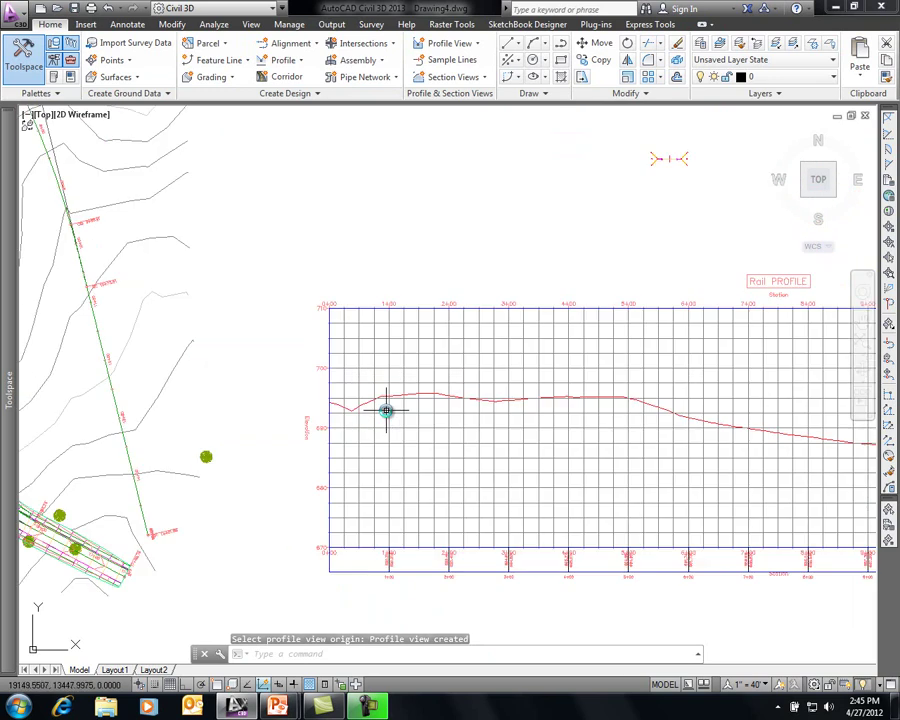
pyautogui.click(416, 362)
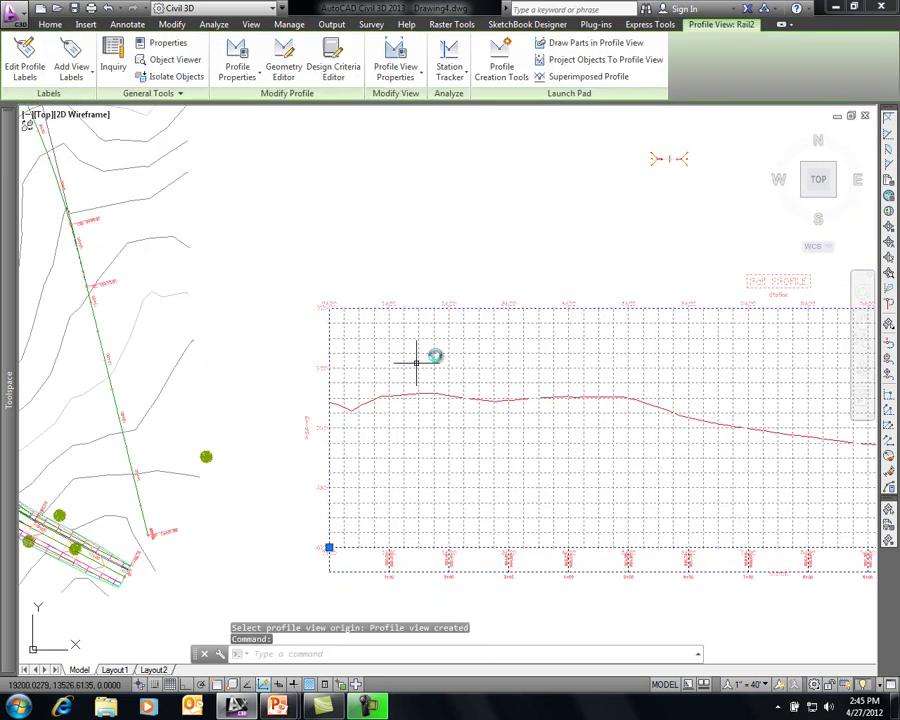
# - Name the new design profile Proposed and turn on Use criteria-based design
pyautogui.click(502, 66)
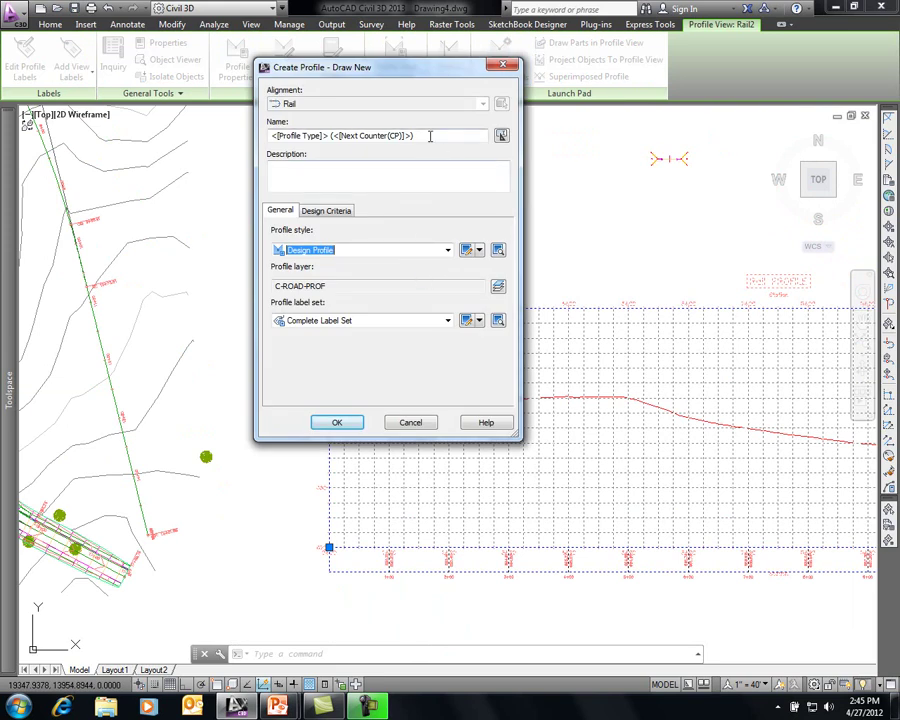
pyautogui.moveTo(427, 136); pyautogui.dragTo(263, 141)
pyautogui.write('Proposed')
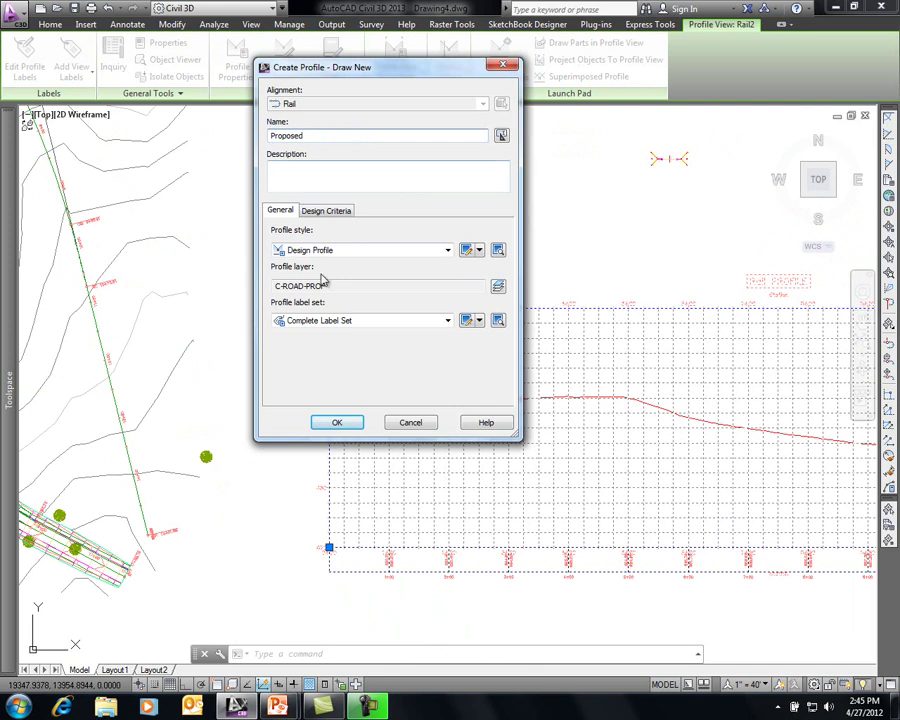
pyautogui.click(331, 216)
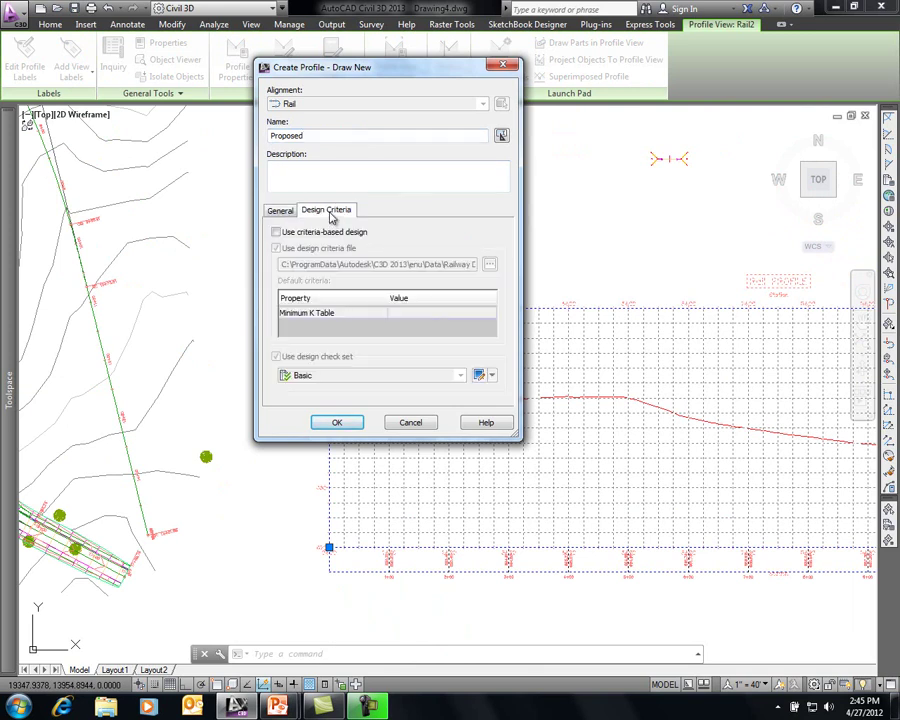
pyautogui.click(276, 232)
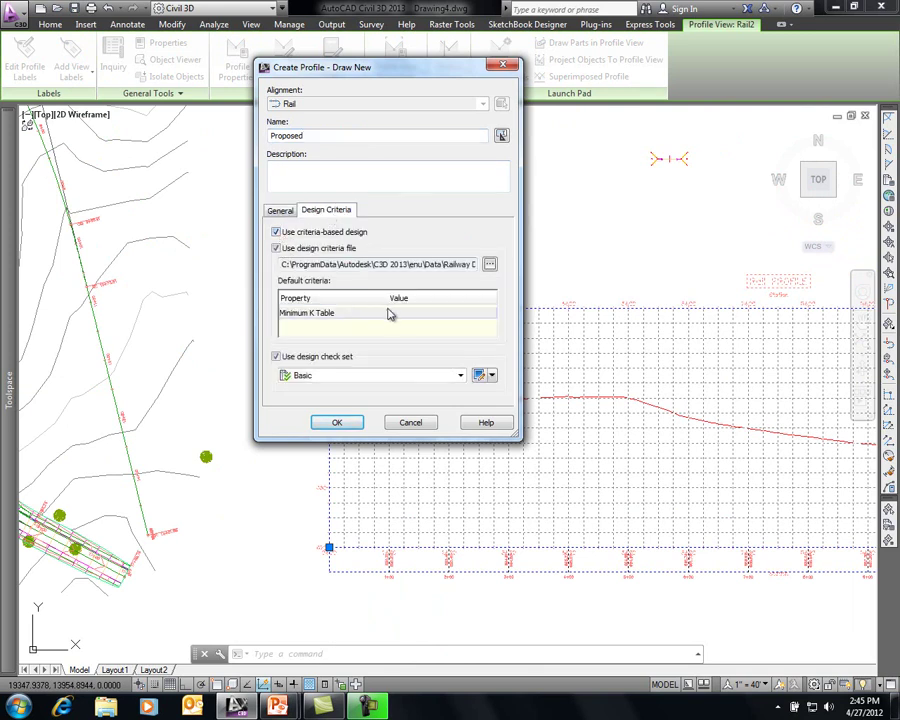
pyautogui.click(281, 211)
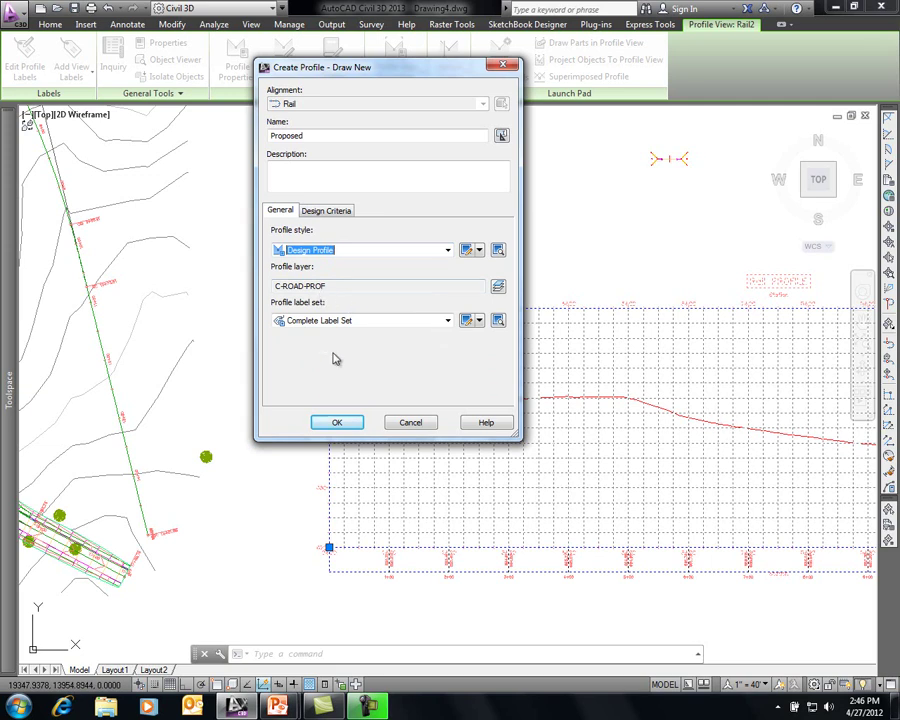
# - Create the Proposed profile with Draw Tangents, from the ground line's left endpoint to a grade break
pyautogui.click(340, 423)
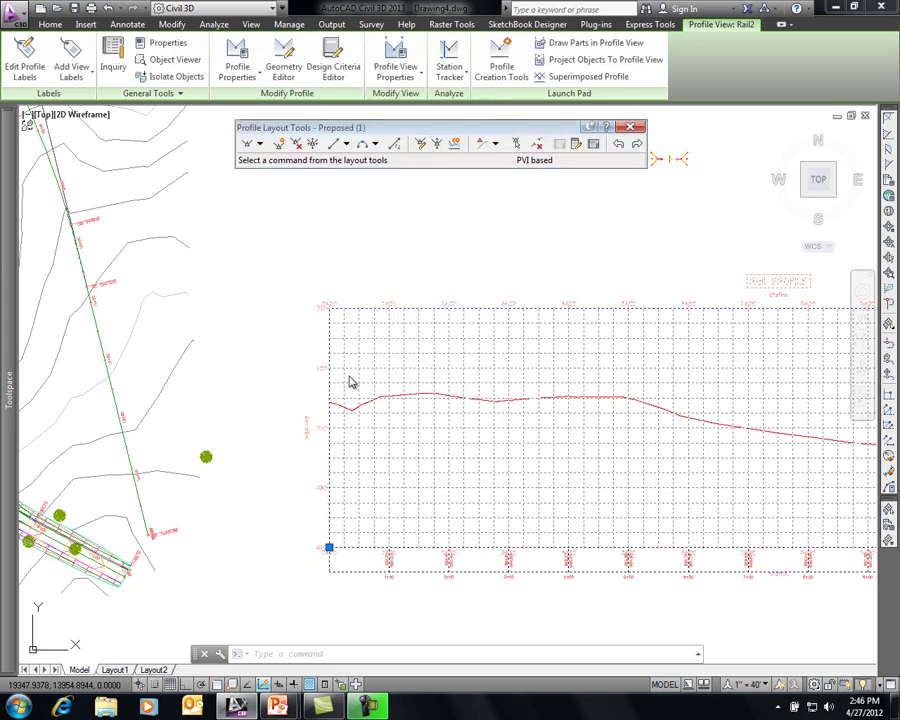
pyautogui.click(261, 144)
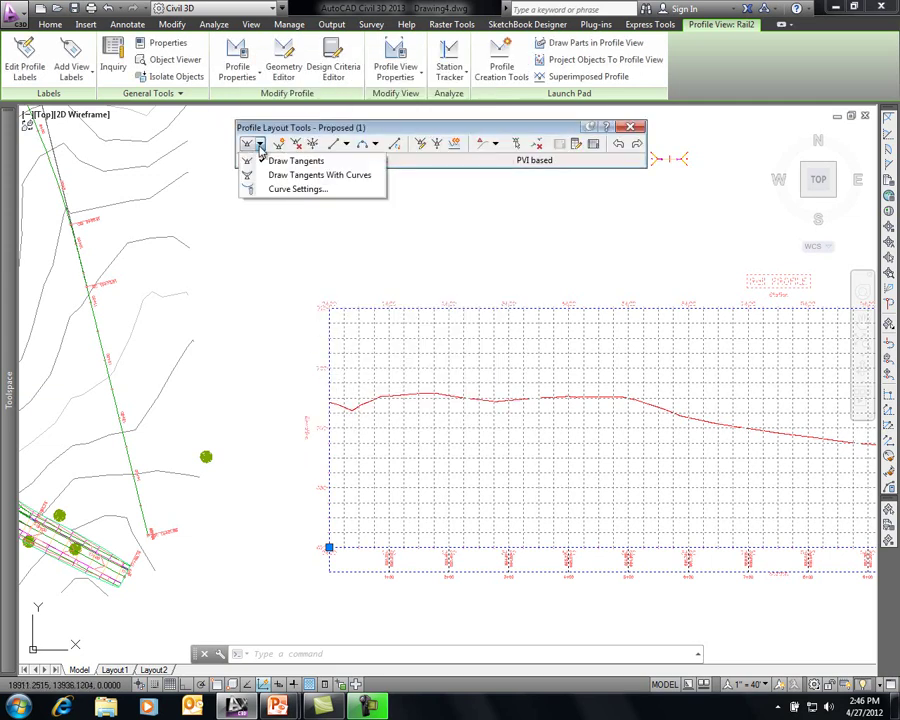
pyautogui.click(282, 163)
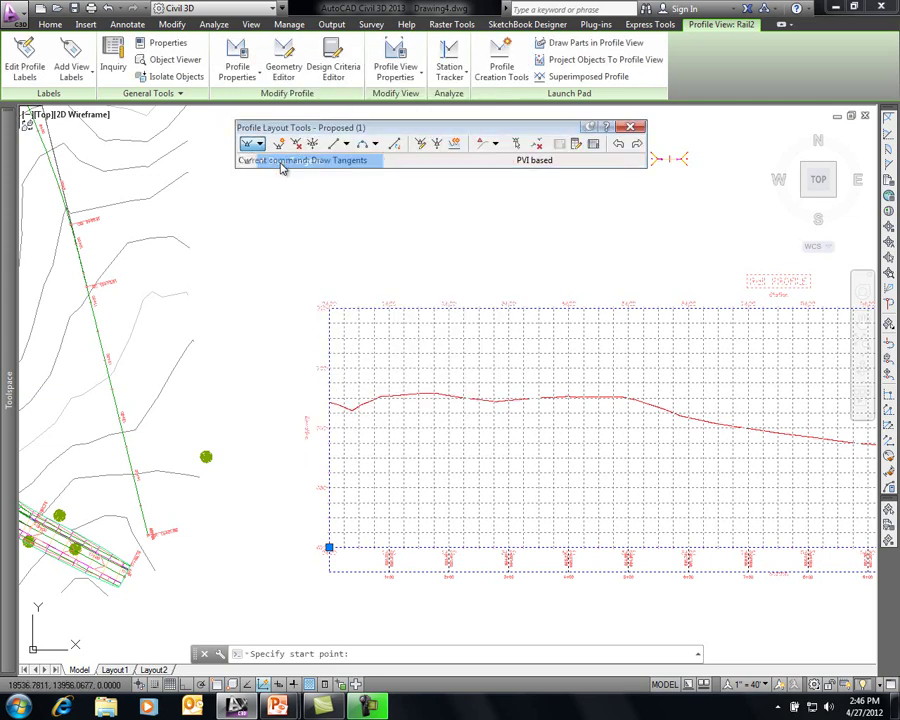
pyautogui.scroll(4, 331, 400)
pyautogui.keyDown('shift'); pyautogui.rightClick(322, 401); pyautogui.keyUp('shift')
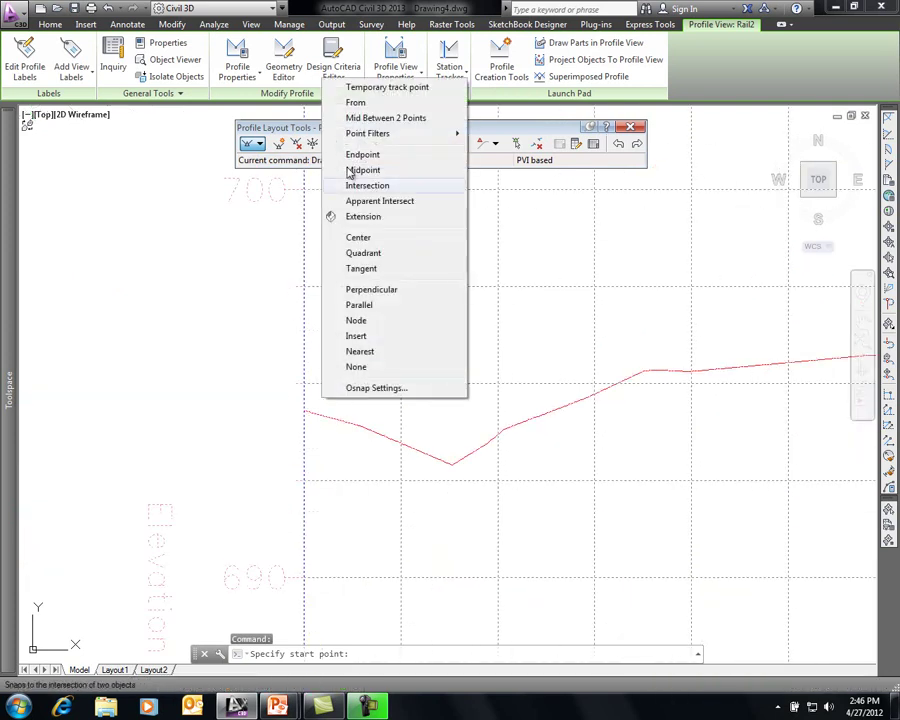
pyautogui.click(363, 153)
pyautogui.press('F8')
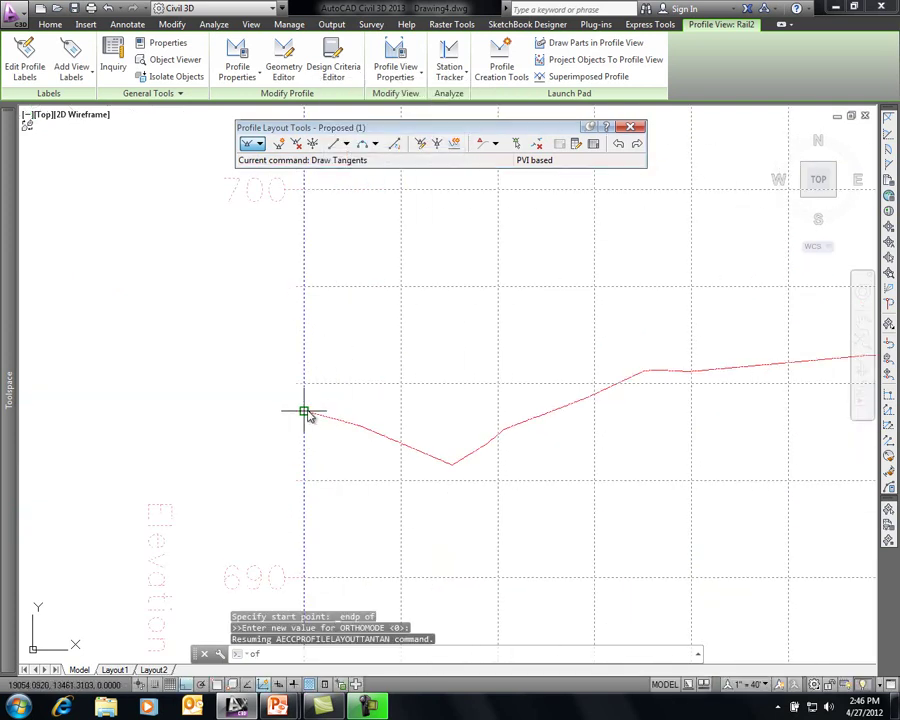
pyautogui.click(305, 411)
pyautogui.scroll(-5, 408, 387)
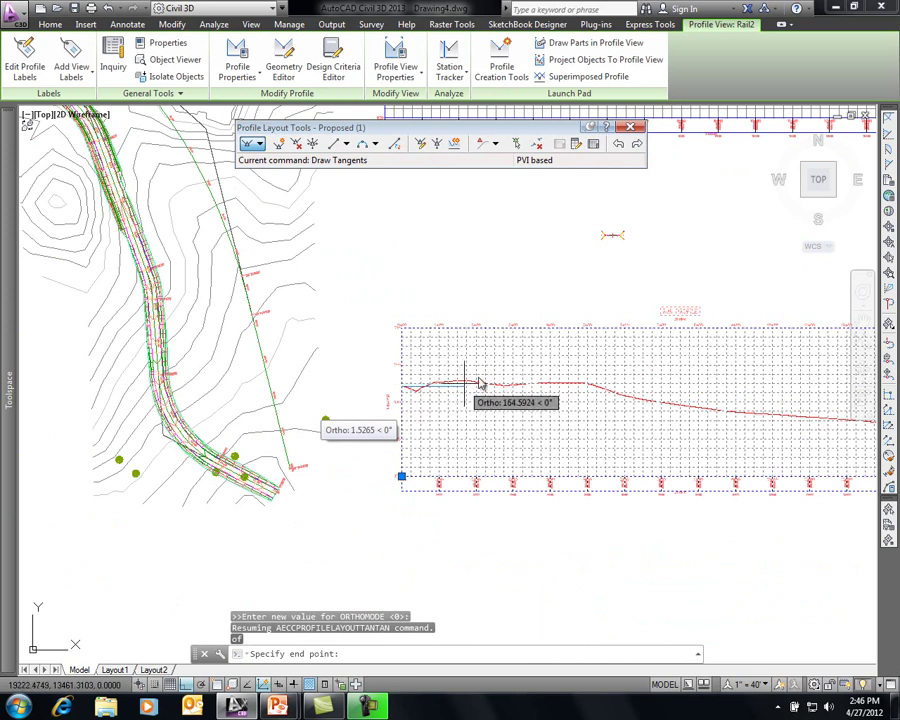
pyautogui.press('F8')
pyautogui.click(612, 391)
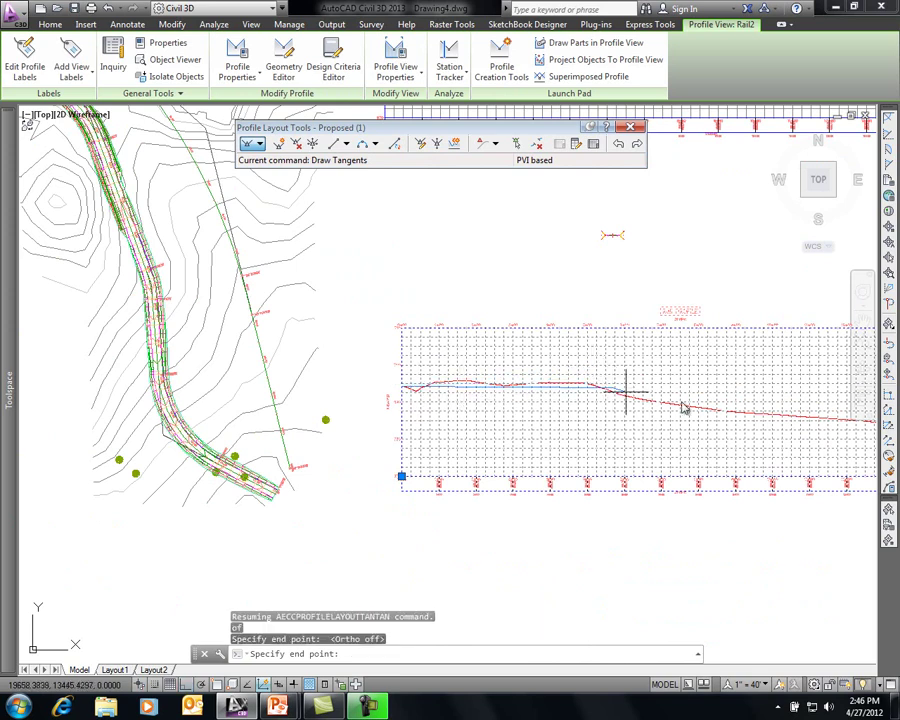
# - End the second tangent on the ground profile's right endpoint and show the whole profile view
pyautogui.moveTo(741, 406); pyautogui.dragTo(287, 325, button='middle')
pyautogui.scroll(2, 287, 325)
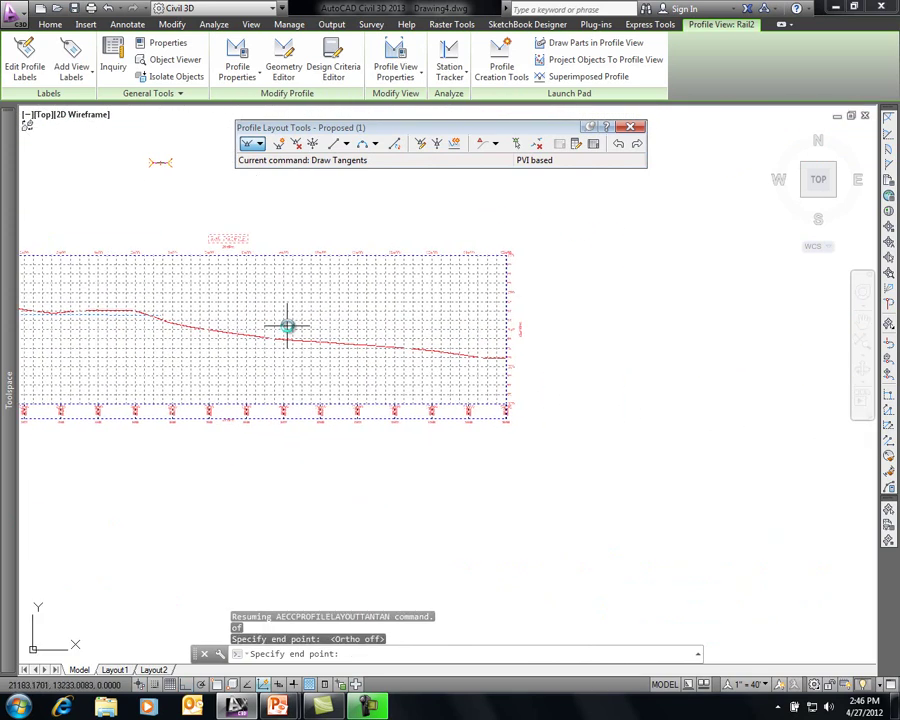
pyautogui.scroll(4, 506, 362)
pyautogui.keyDown('shift'); pyautogui.rightClick(524, 353); pyautogui.keyUp('shift')
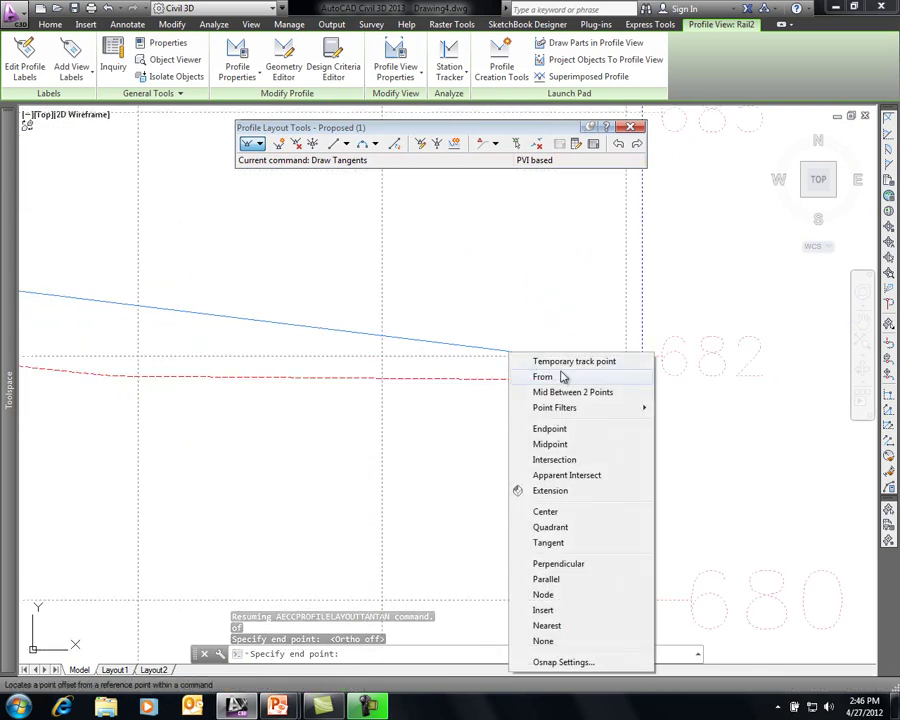
pyautogui.click(556, 428)
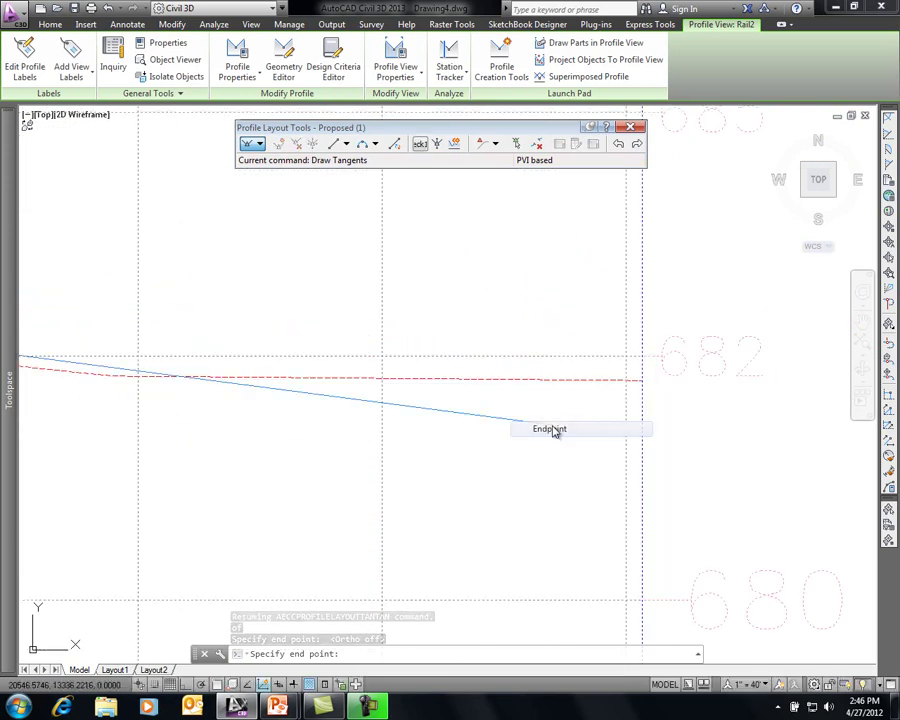
pyautogui.click(638, 379)
pyautogui.scroll(-5, 422, 313)
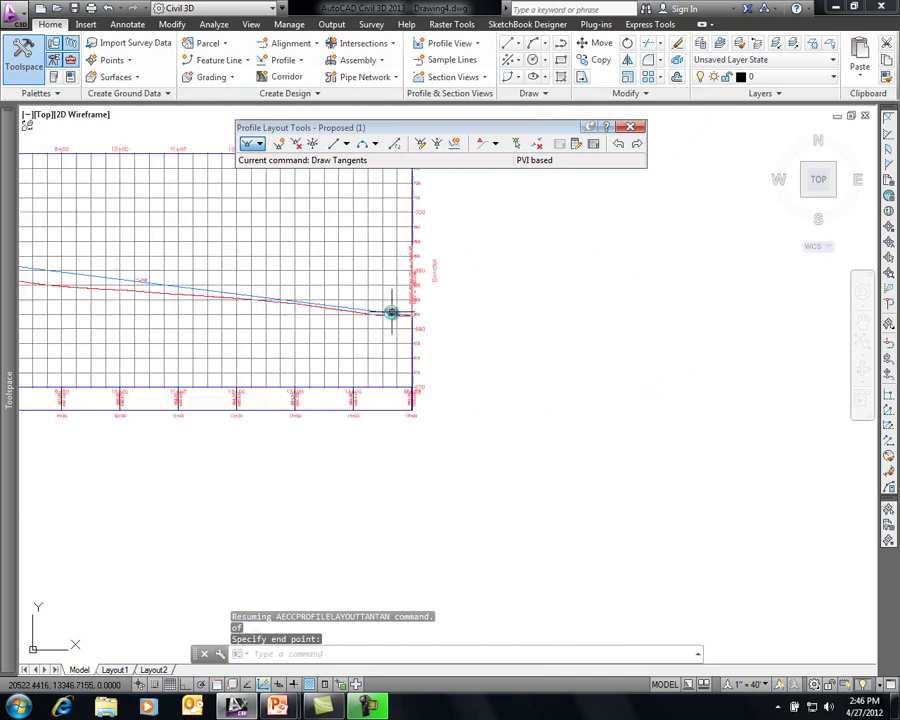
pyautogui.middleClick(531, 311)
pyautogui.middleClick(531, 311)
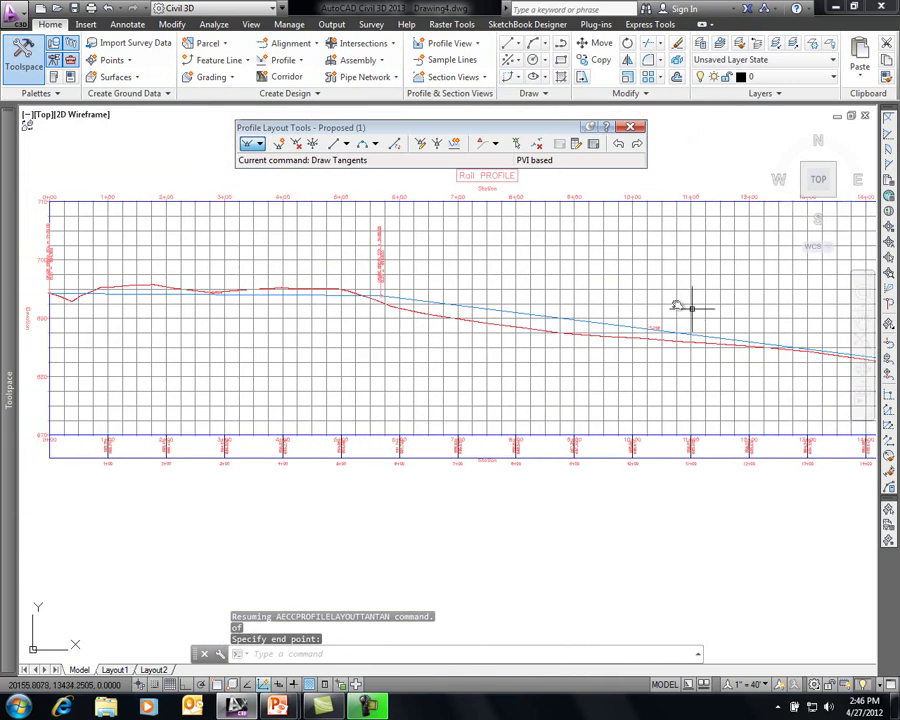
# - Add a 500-ft free parabolic vertical curve (PVI based) at the grade break
pyautogui.click(376, 144)
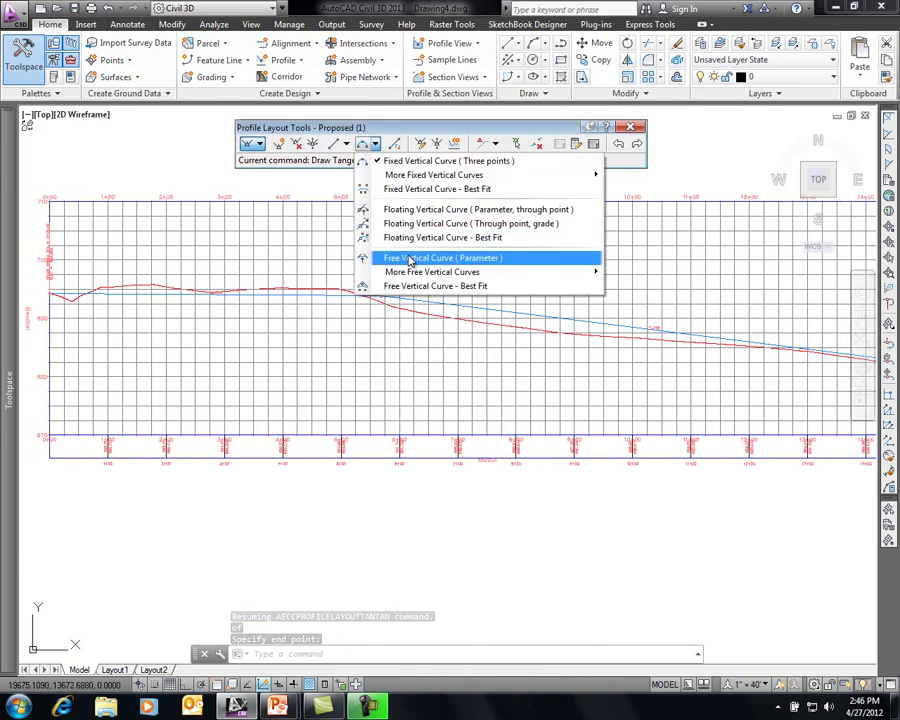
pyautogui.moveTo(413, 273)
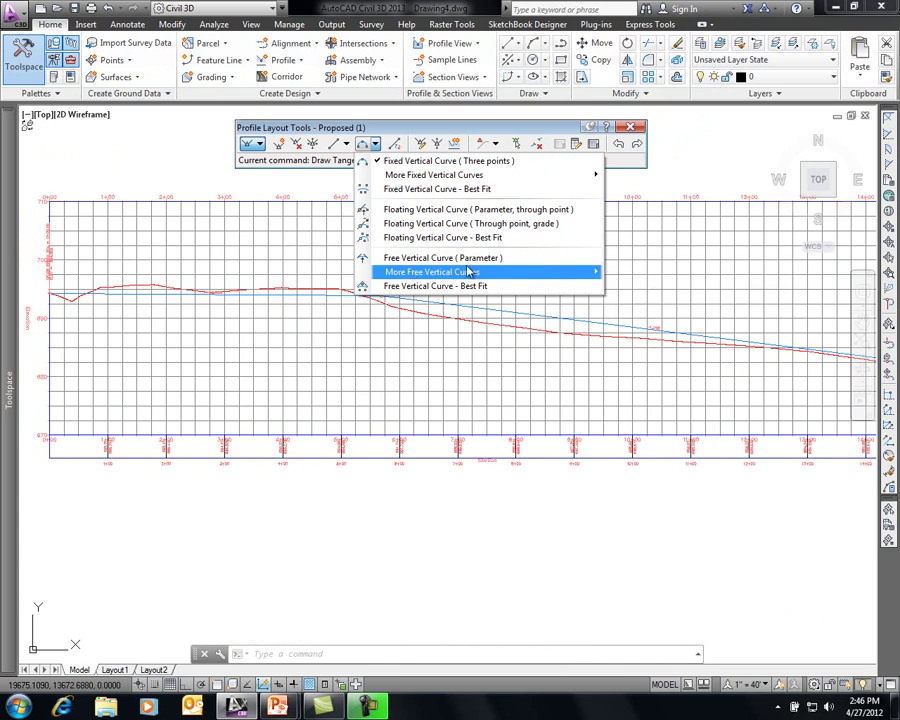
pyautogui.moveTo(514, 272)
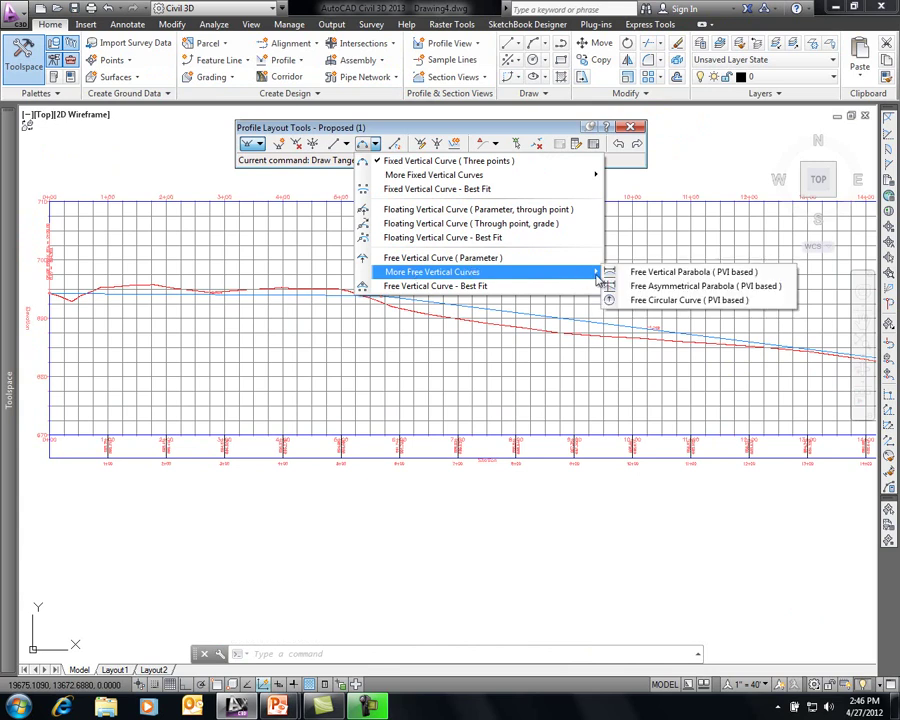
pyautogui.click(668, 272)
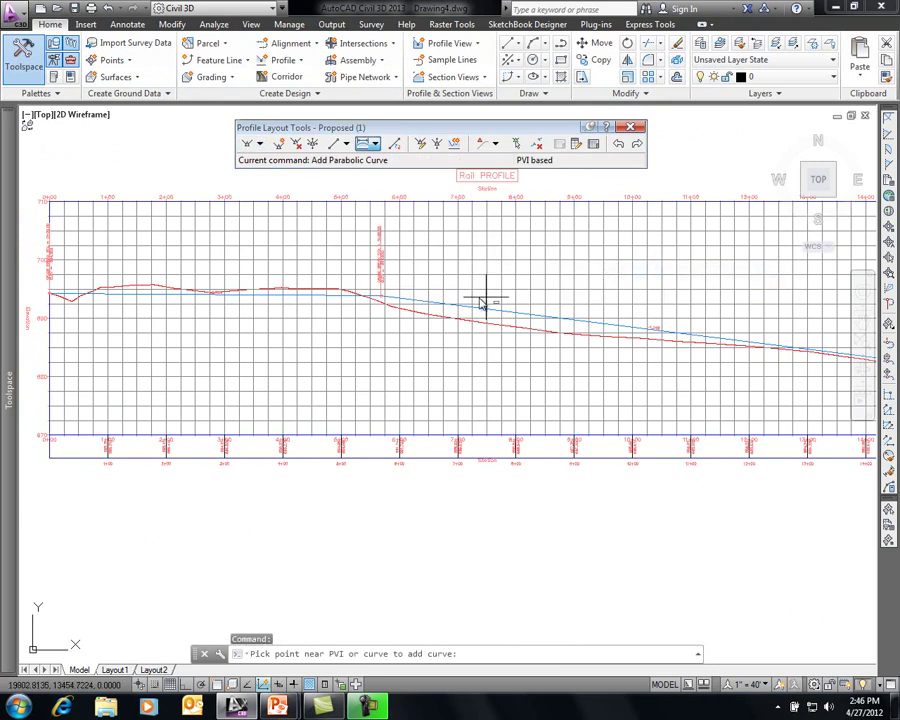
pyautogui.click(384, 300)
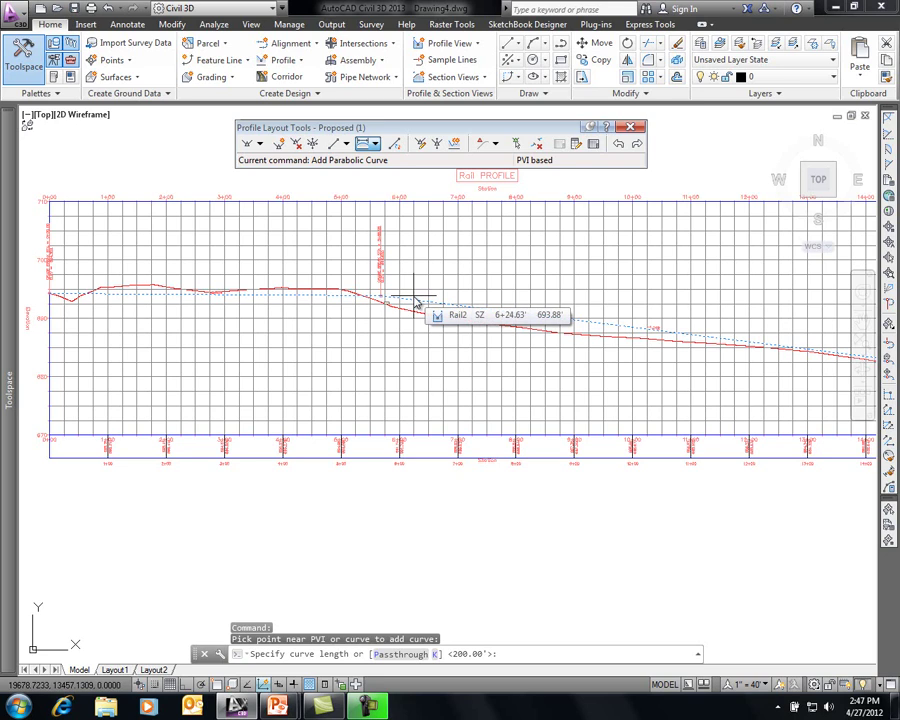
pyautogui.write('500')
pyautogui.press('Return')
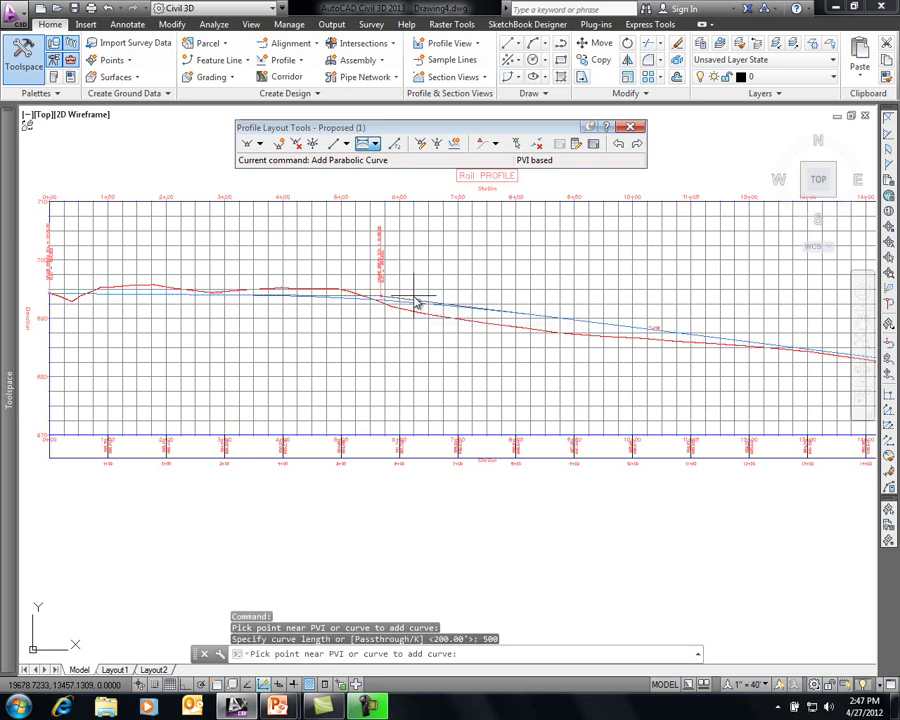
pyautogui.press('Return')
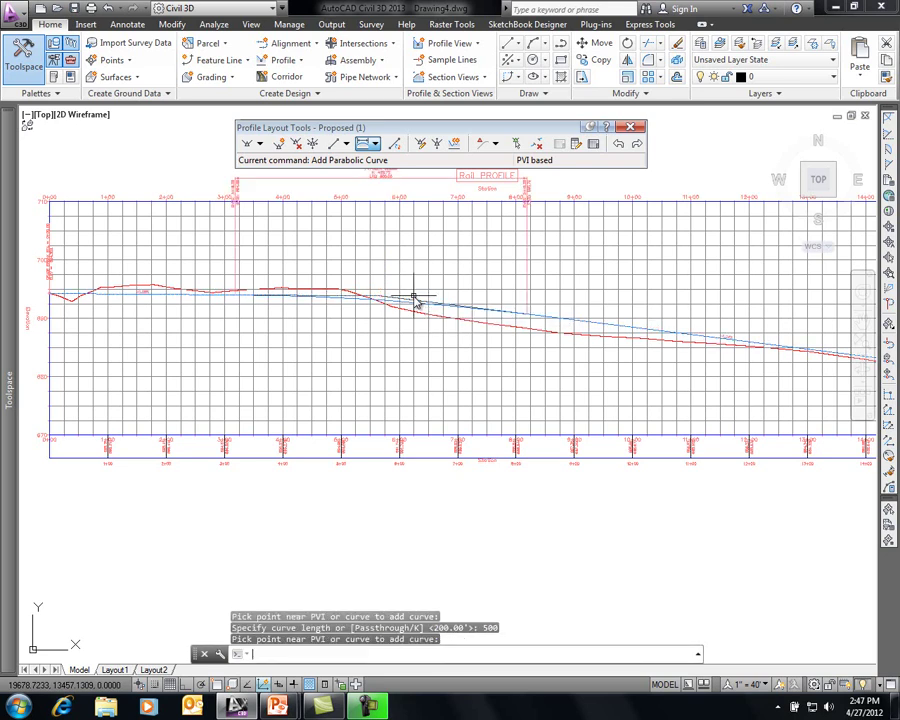
# - Leave the curve label where it is and close the Profile Layout Tools
pyautogui.click(388, 184)
pyautogui.click(381, 177)
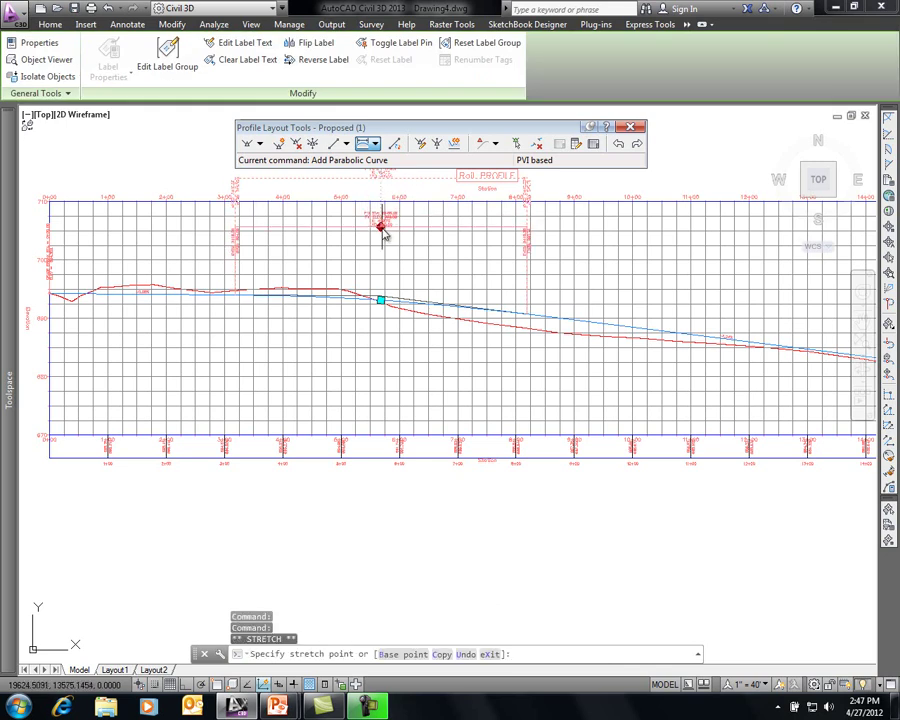
pyautogui.press('Escape')
pyautogui.click(630, 127)
pyautogui.press('Escape')
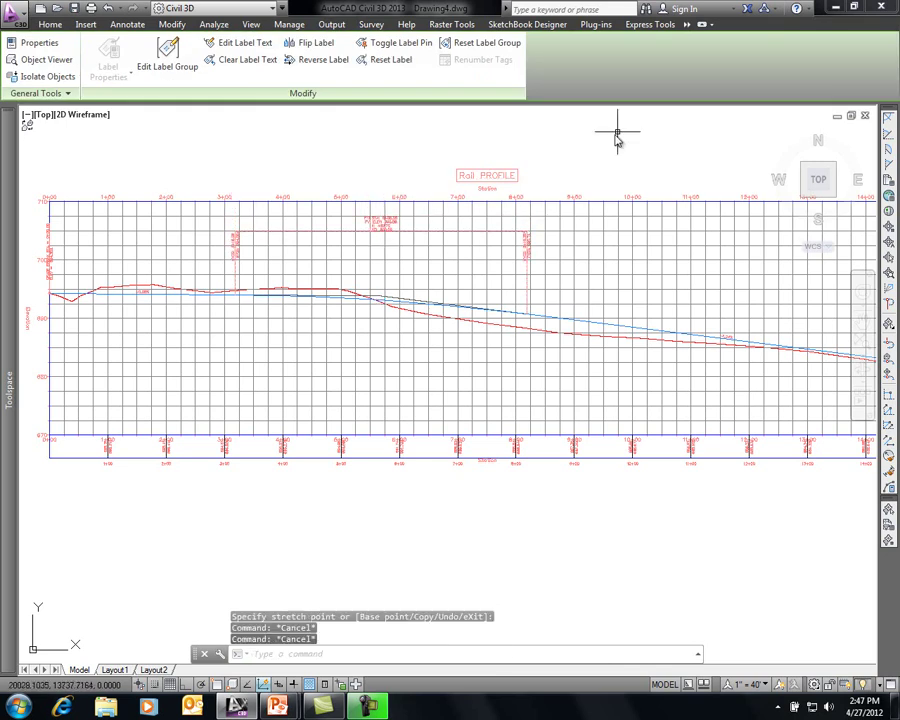
# - Pick RailSingle from the Bridge and Rail Subassemblies palette and bring up Create Assembly
pyautogui.scroll(-6, 331, 318)
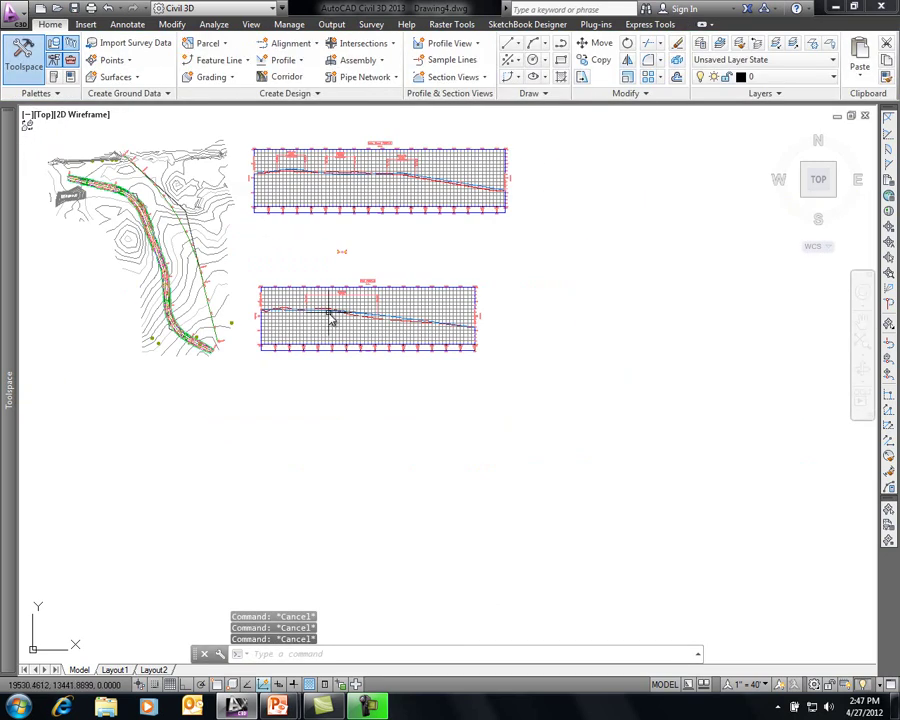
pyautogui.moveTo(331, 318); pyautogui.dragTo(337, 286, button='middle')
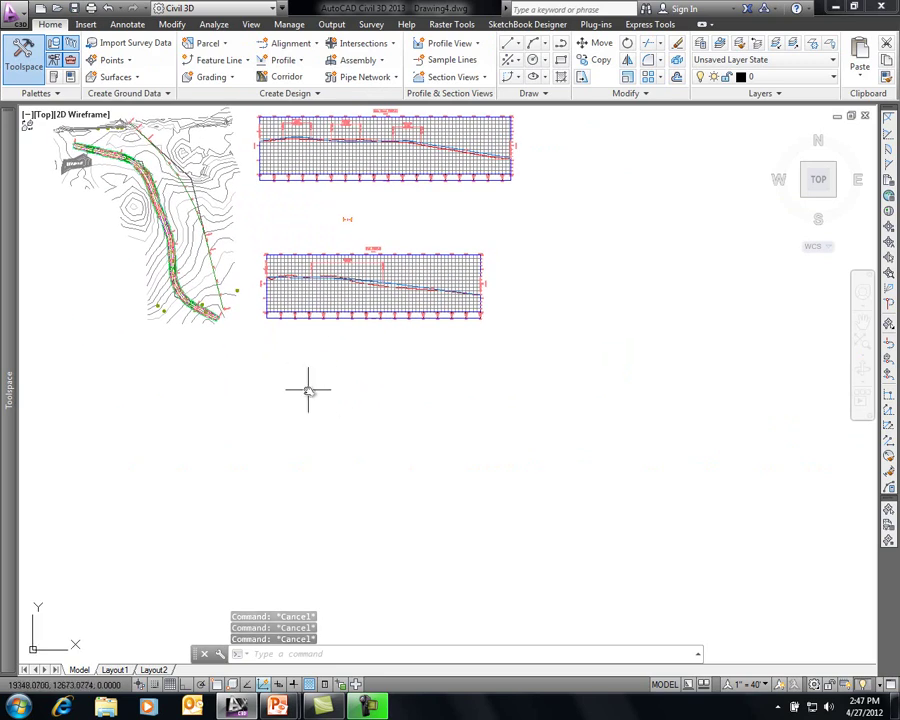
pyautogui.click(54, 78)
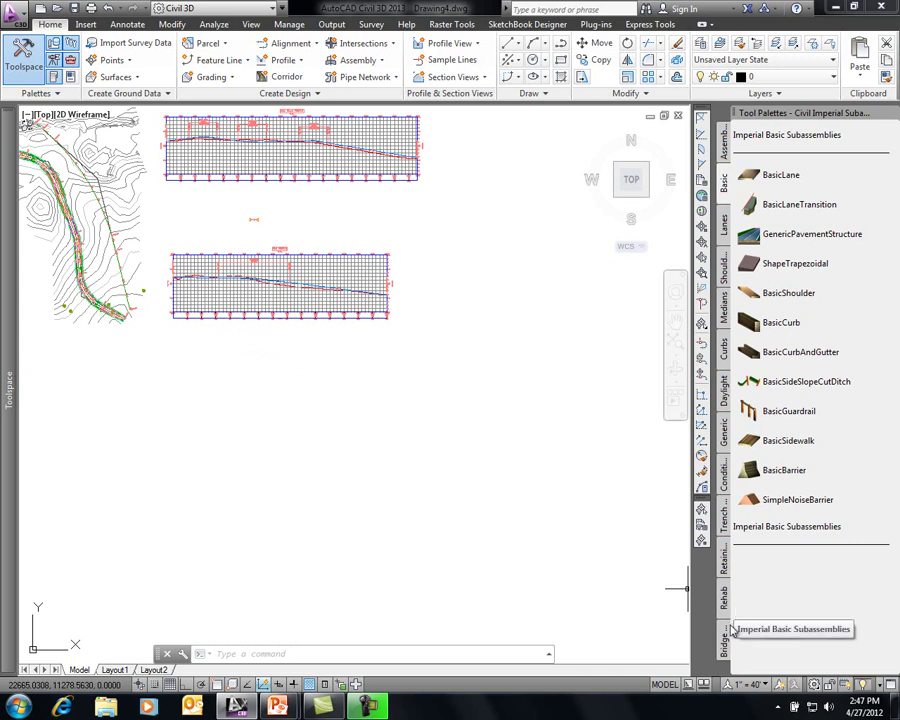
pyautogui.click(728, 632)
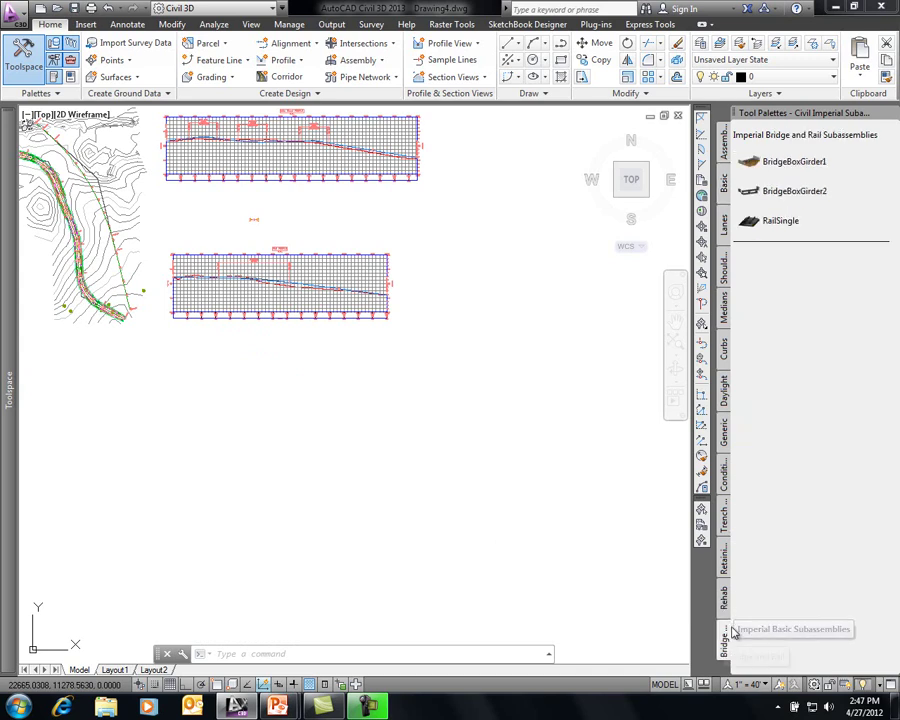
pyautogui.click(752, 222)
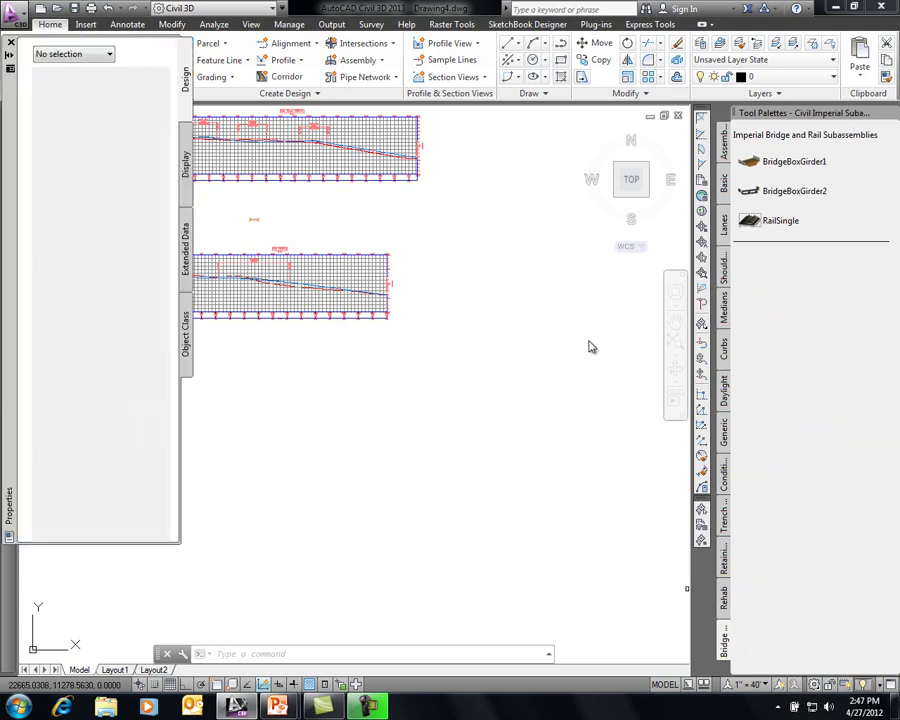
pyautogui.click(357, 60)
# - Create a new assembly named Railline and place its baseline in empty drawing space
pyautogui.click(370, 80)
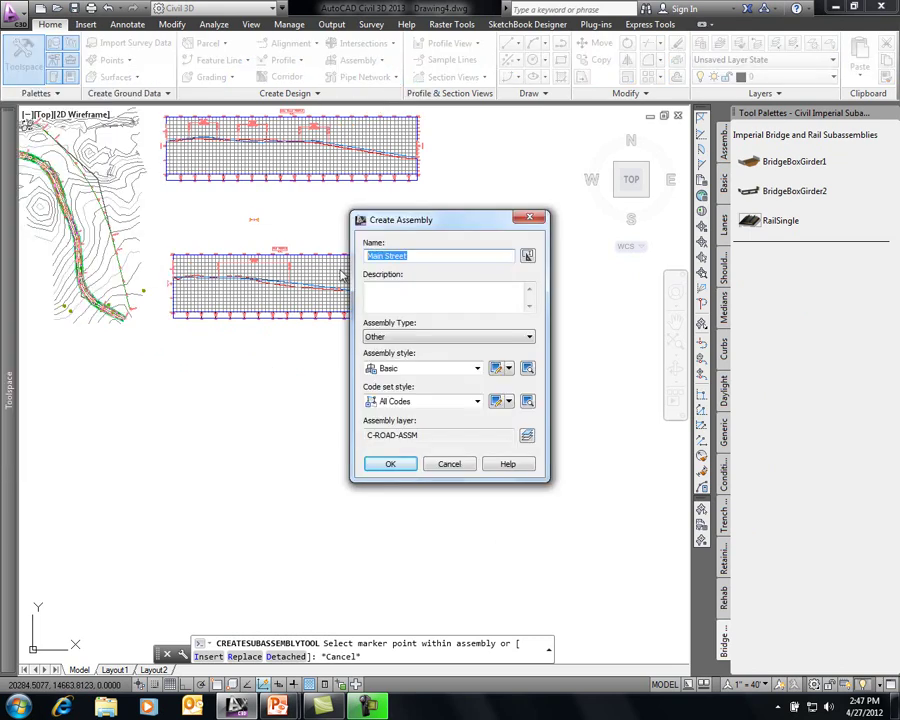
pyautogui.write('Railline')
pyautogui.click(391, 463)
pyautogui.click(275, 390)
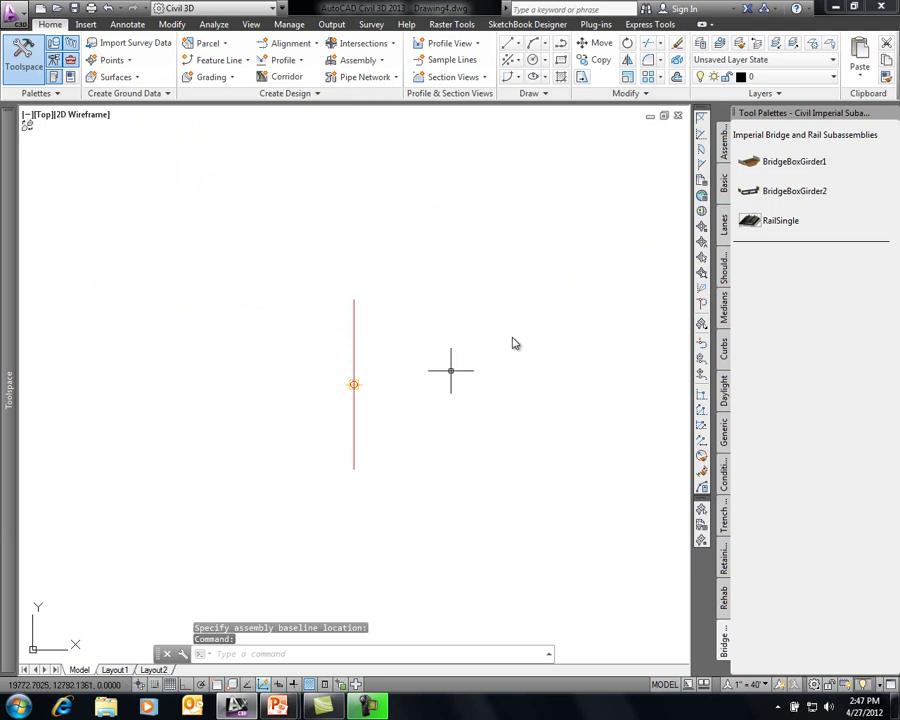
# - Attach the RailSingle subassembly to the baseline with its default name and close the palettes
pyautogui.click(751, 221)
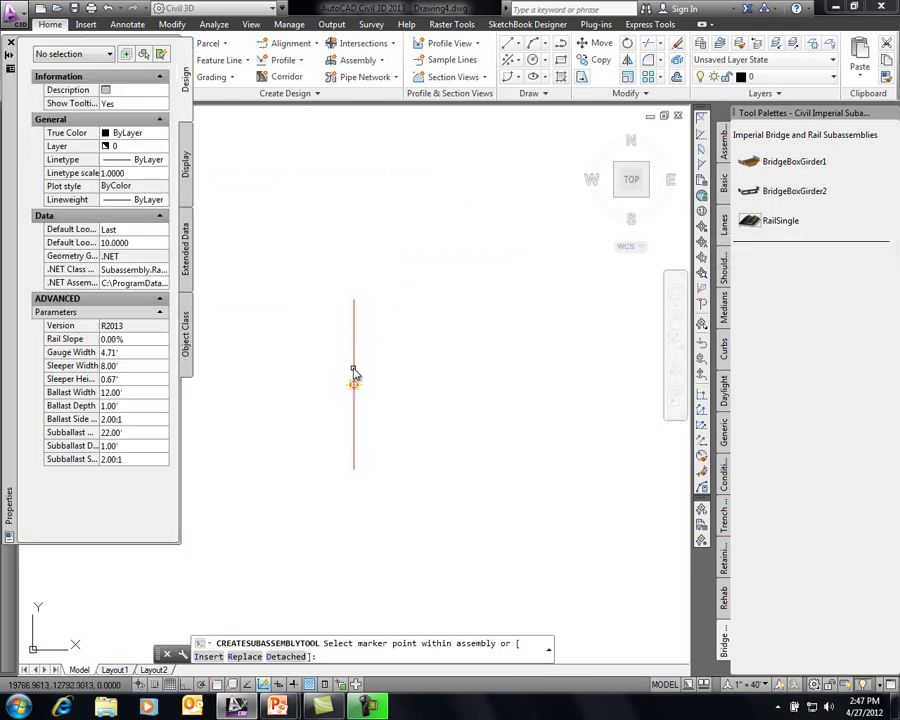
pyautogui.click(353, 372)
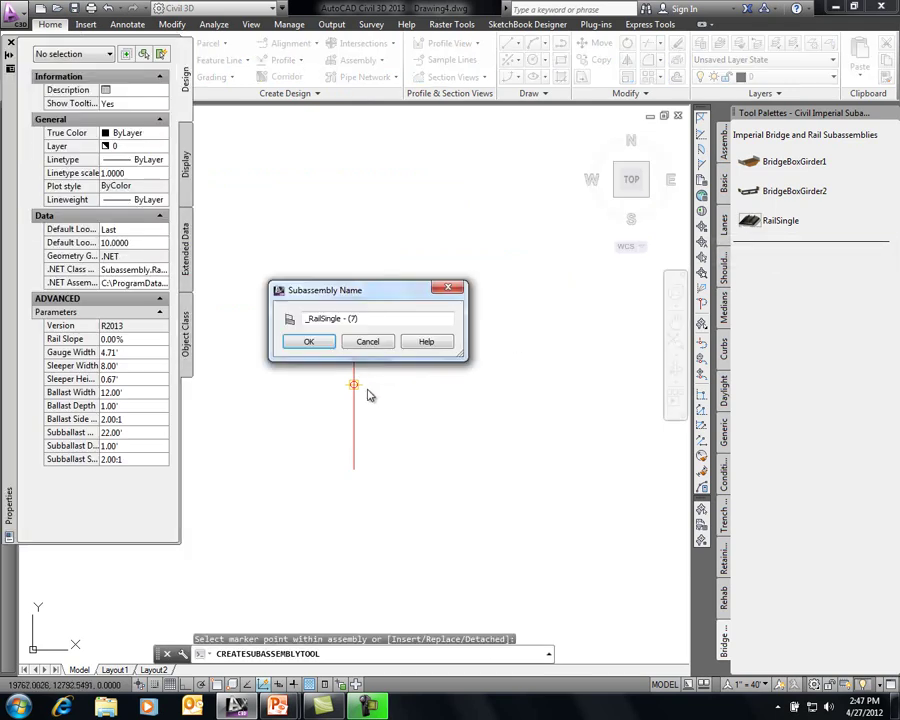
pyautogui.click(309, 342)
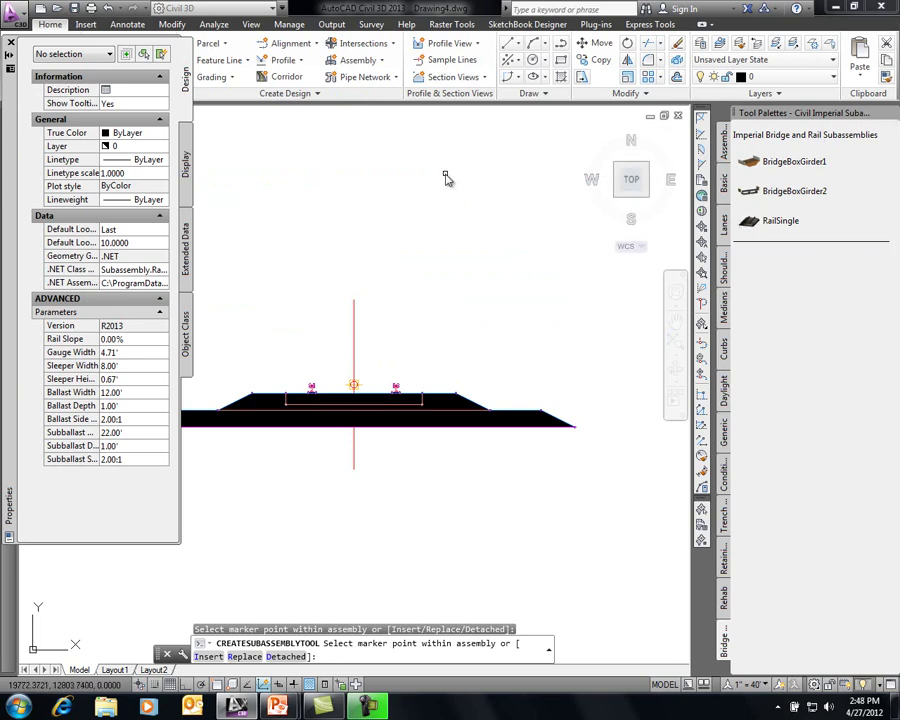
pyautogui.press('Escape')
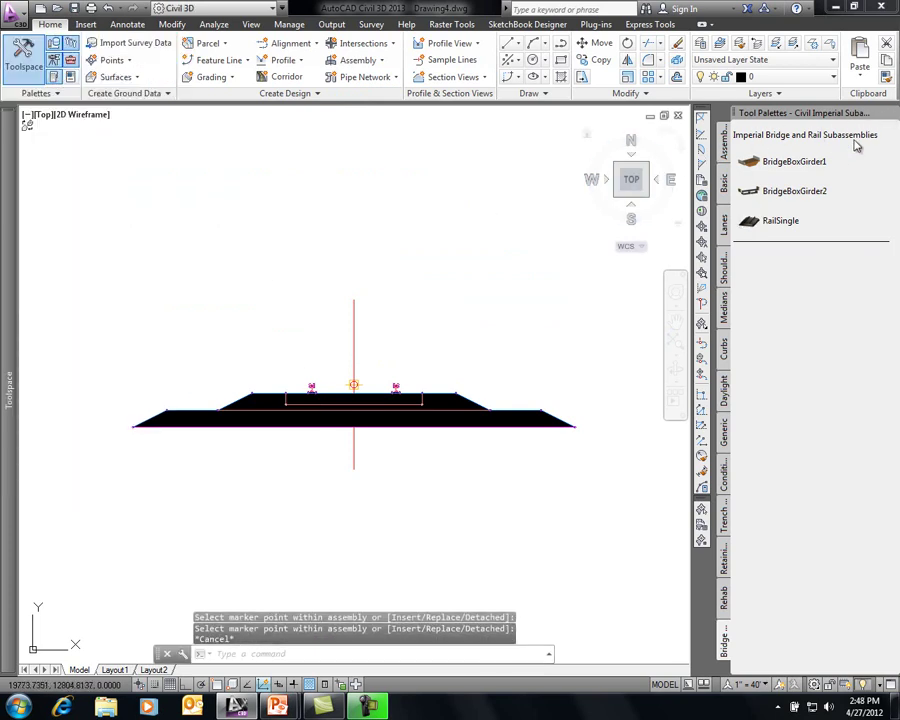
pyautogui.click(893, 117)
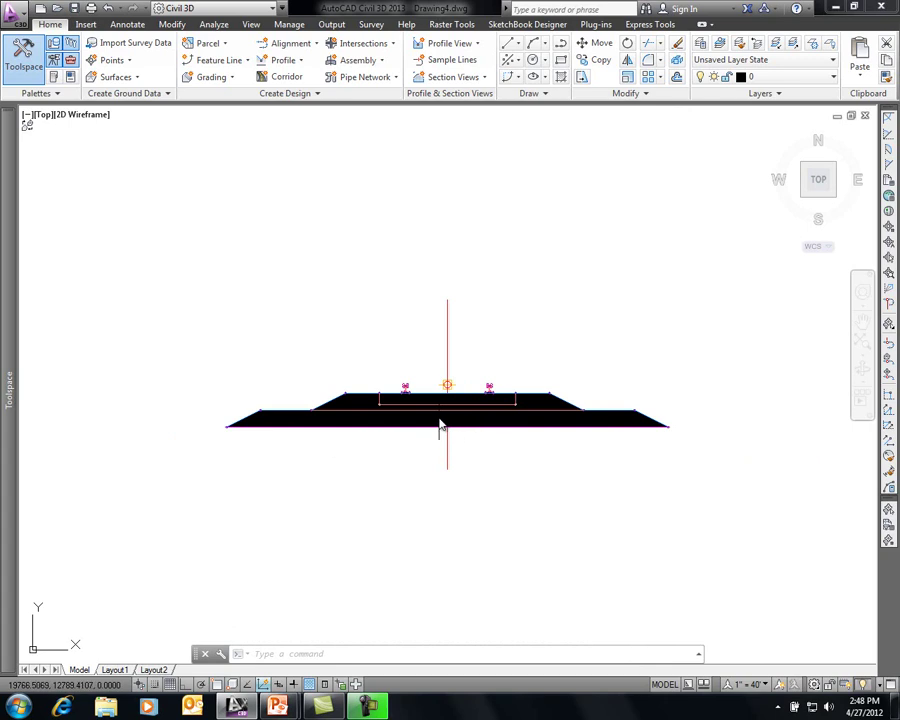
pyautogui.scroll(2, 440, 424)
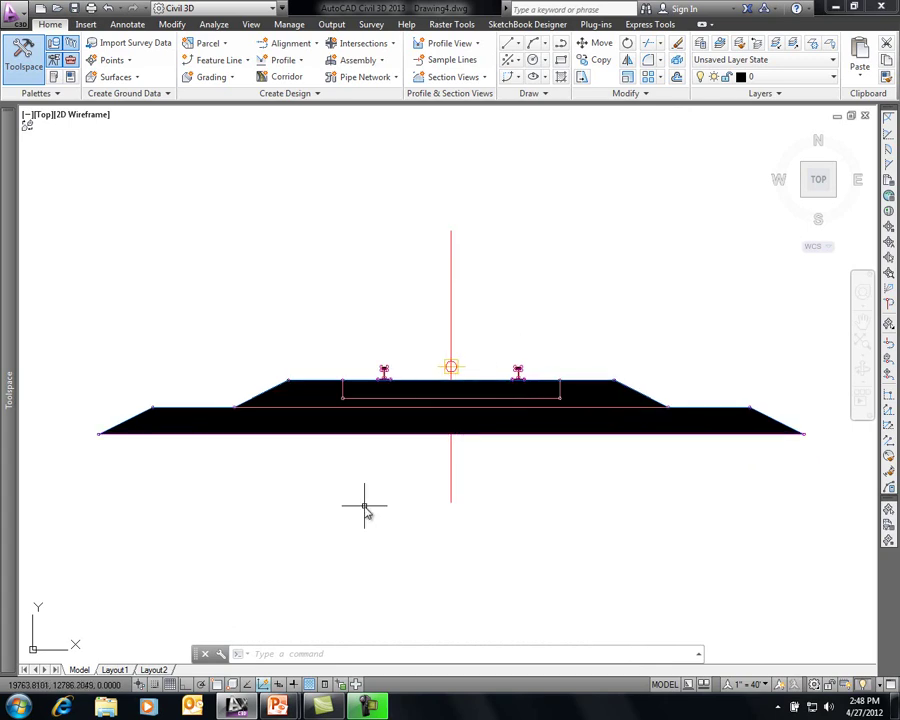
pyautogui.scroll(-8, 365, 510)
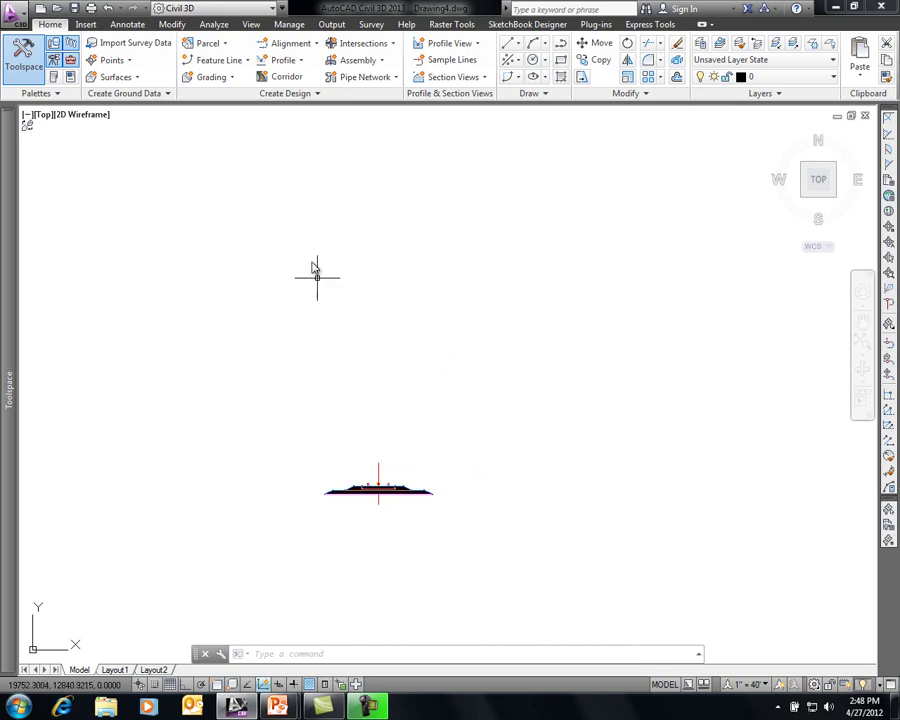
# - Create the Rail Model corridor from the Rail alignment, Proposed (1) profile and Railline assembly
pyautogui.click(285, 78)
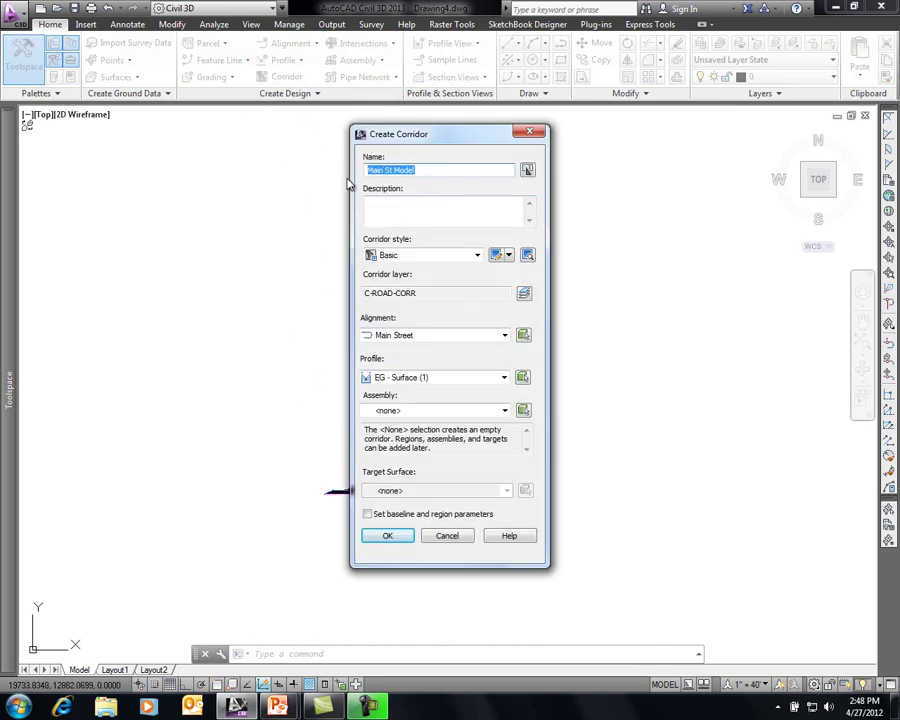
pyautogui.write('Rail')
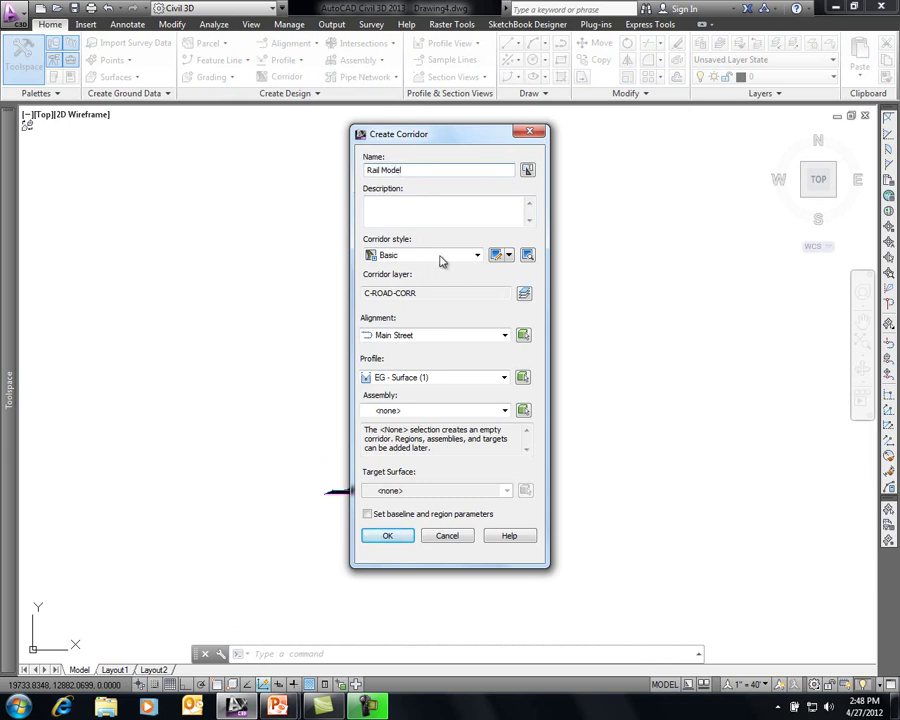
pyautogui.click(503, 335)
pyautogui.click(410, 357)
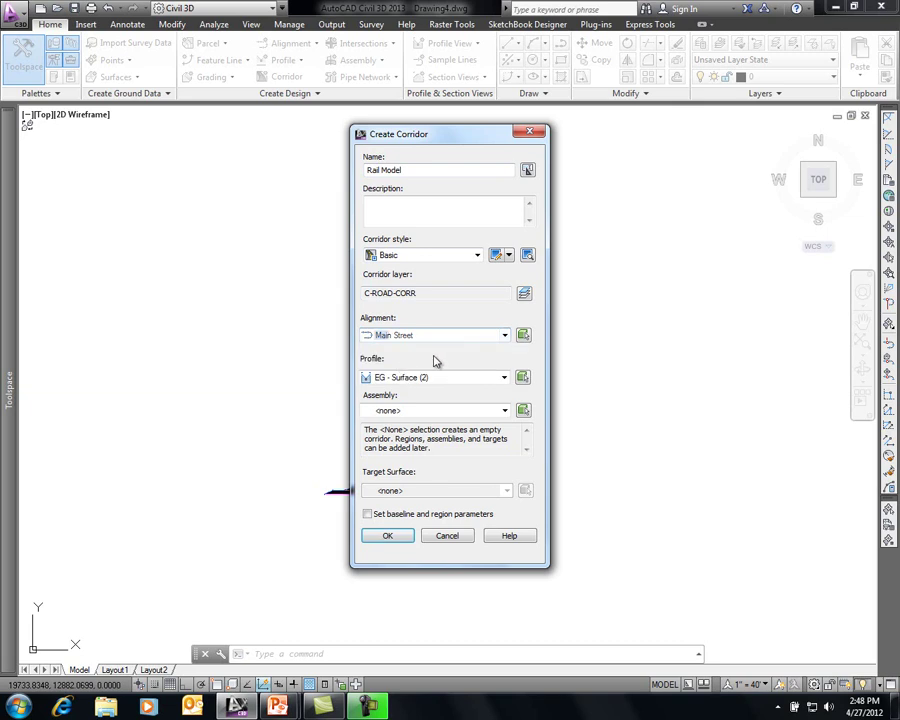
pyautogui.click(505, 378)
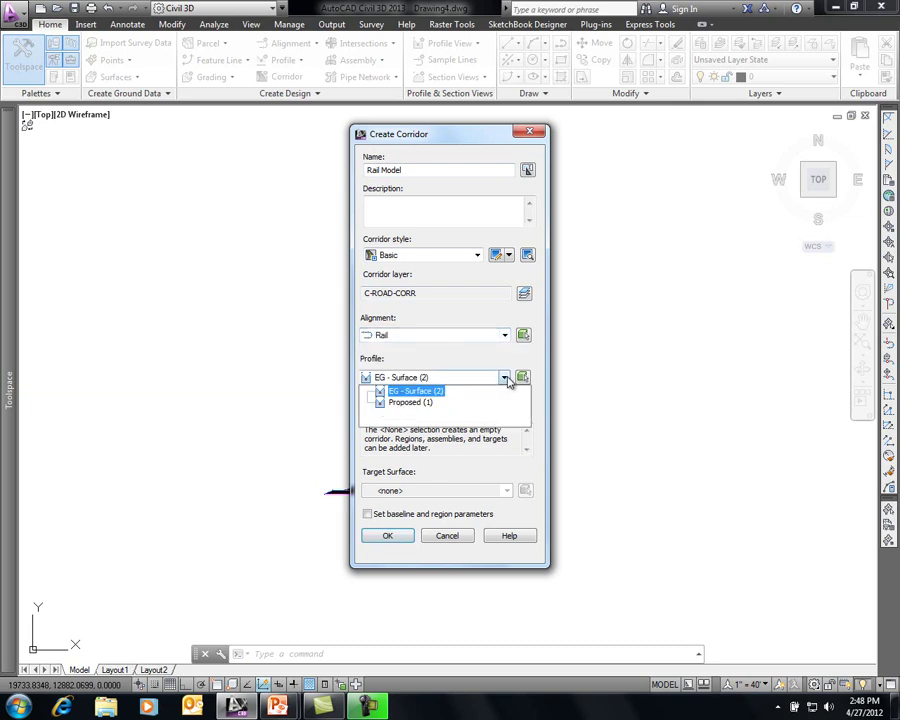
pyautogui.click(419, 403)
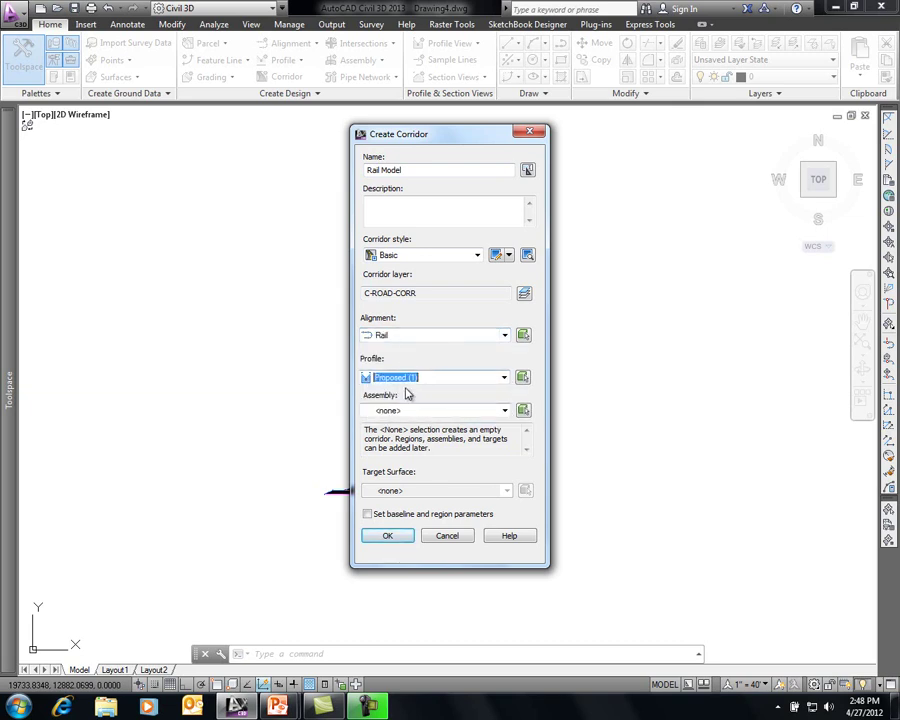
pyautogui.click(505, 411)
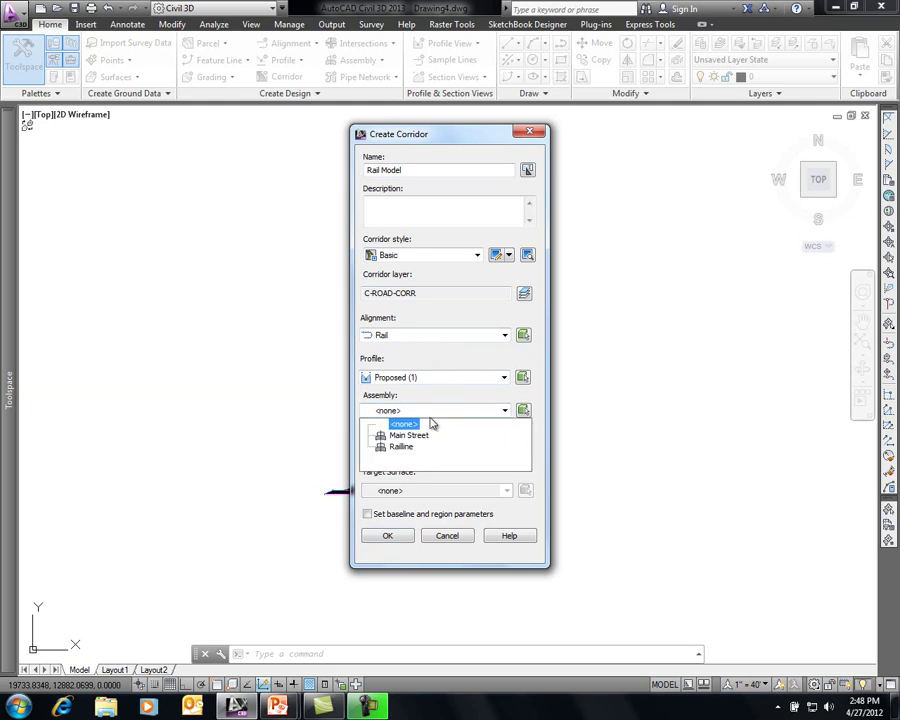
pyautogui.click(400, 446)
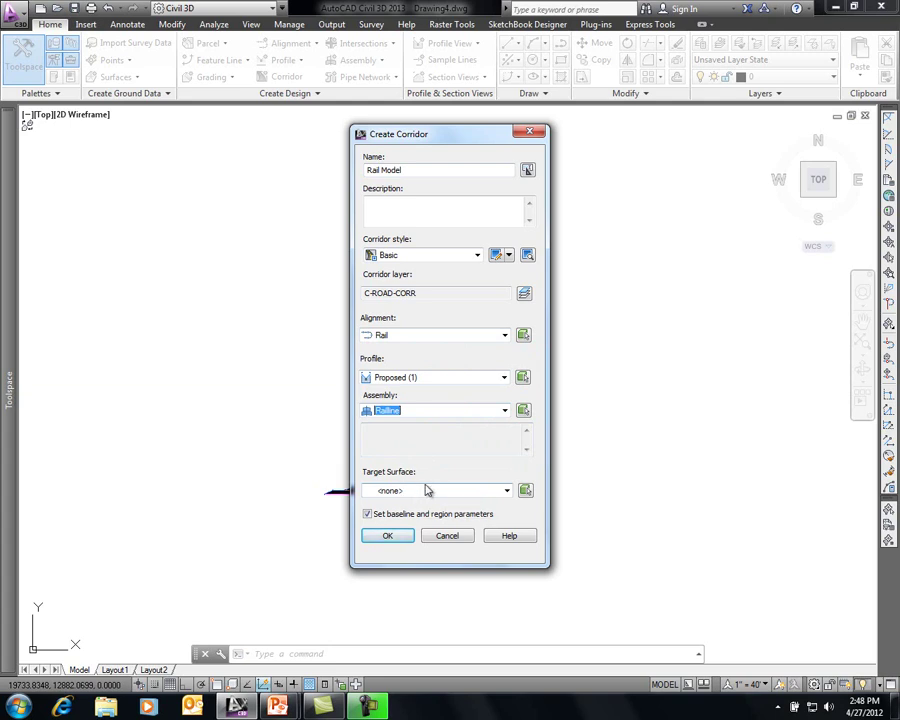
pyautogui.click(368, 515)
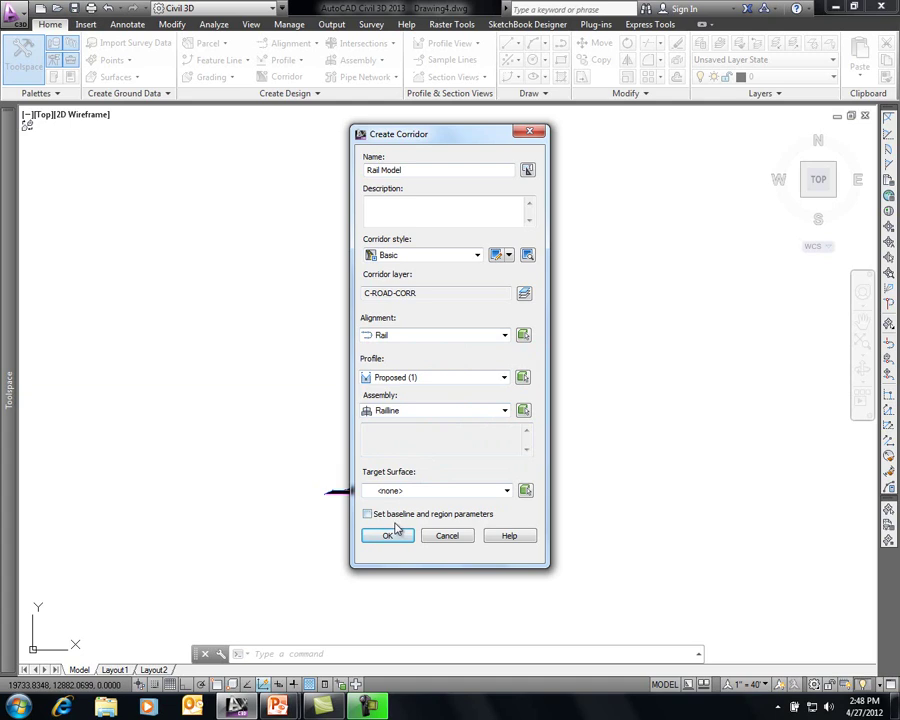
pyautogui.click(388, 536)
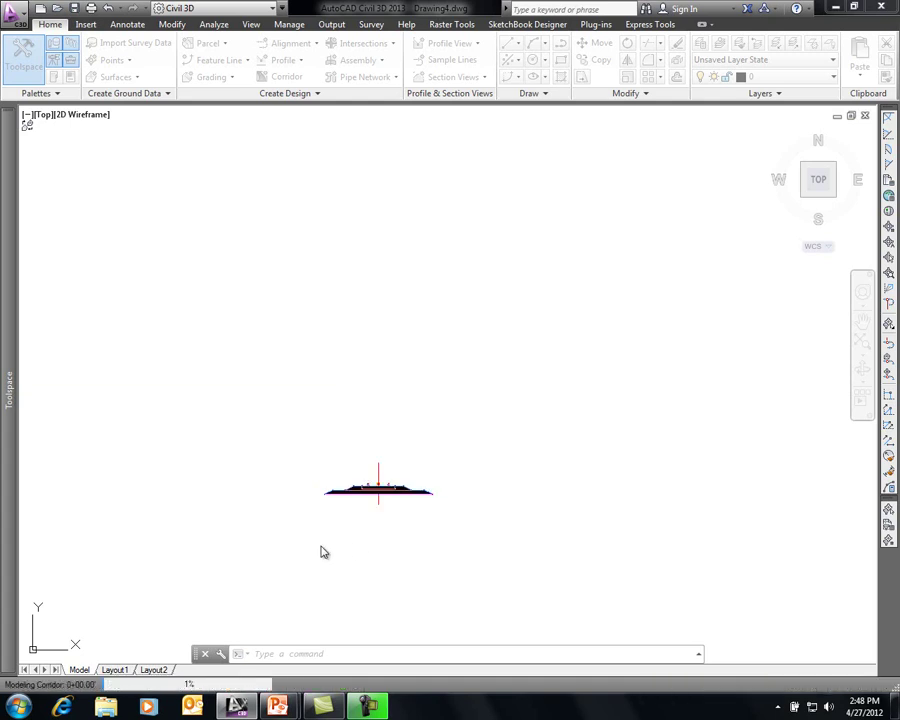
# - Frame the alignment and profiles, then select the Rail Model corridor
pyautogui.scroll(-5, 229, 333)
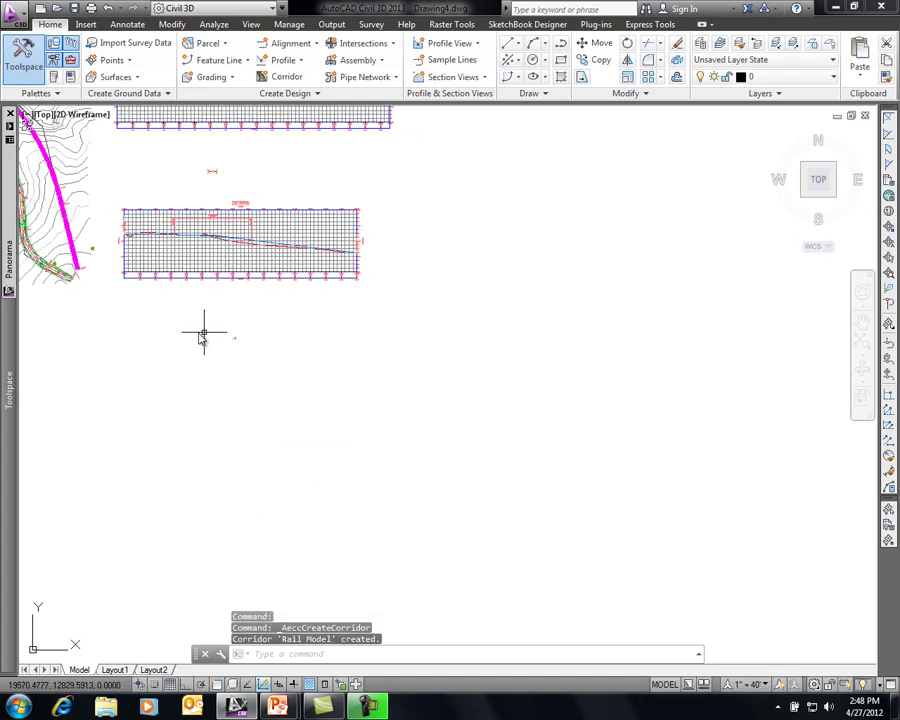
pyautogui.moveTo(198, 336); pyautogui.dragTo(466, 464, button='middle')
pyautogui.scroll(4, 303, 241)
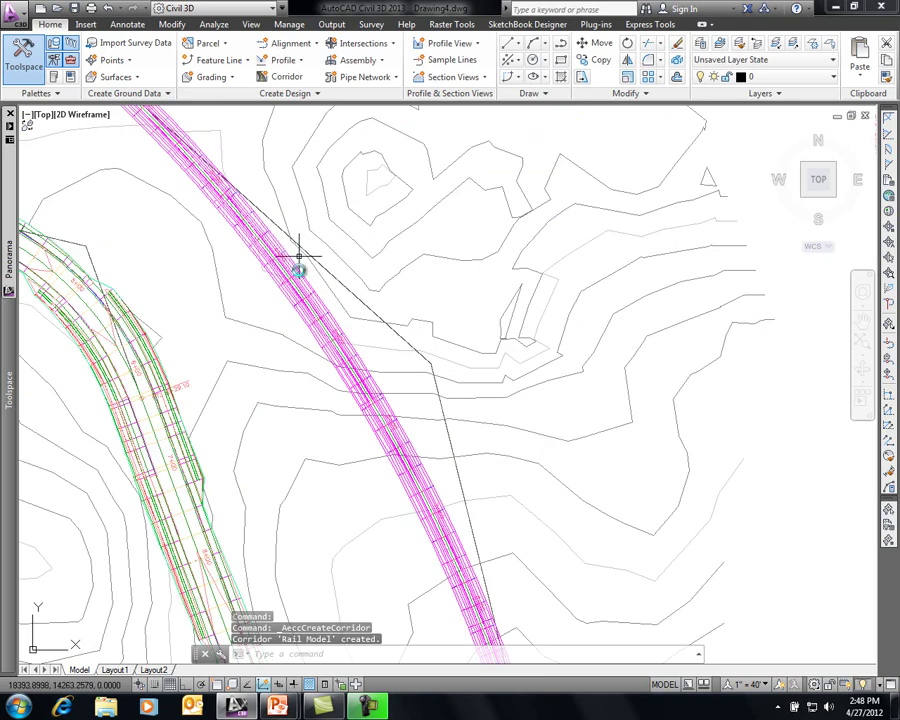
pyautogui.scroll(3, 297, 263)
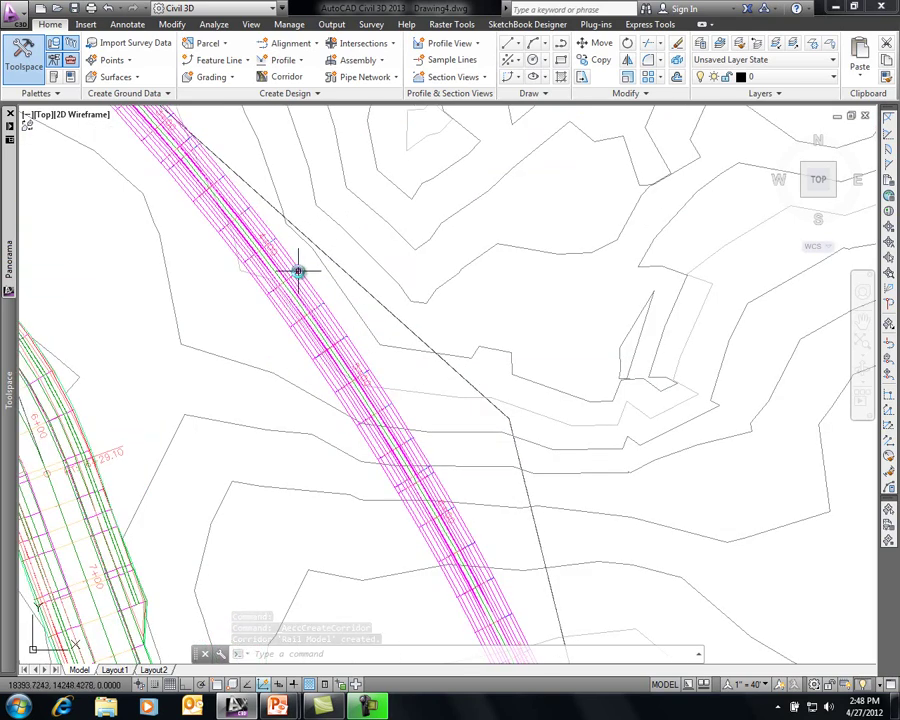
pyautogui.click(298, 270)
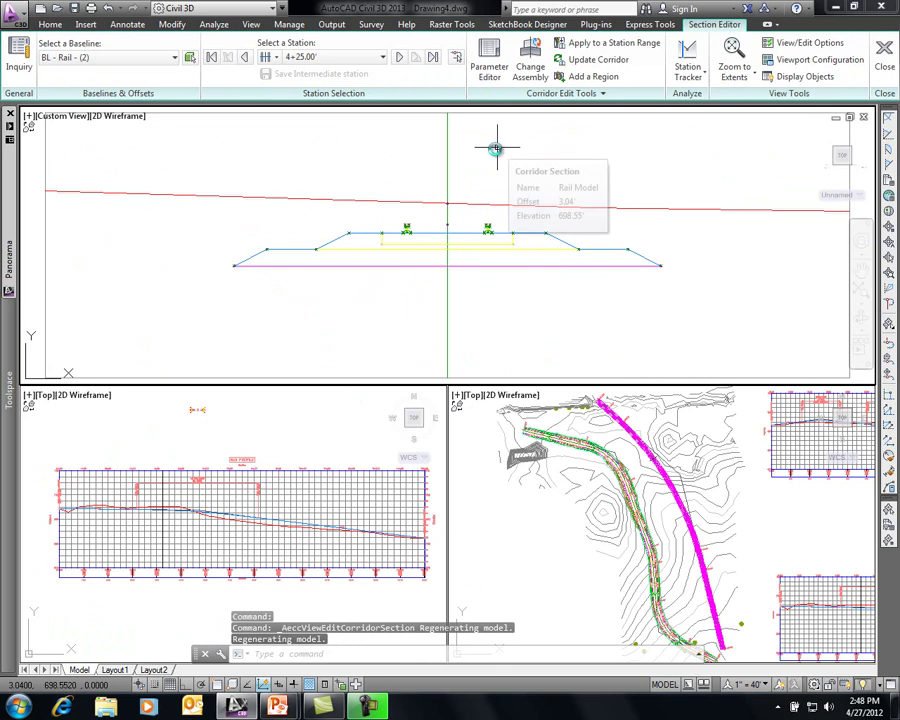
# - Advance the Rail Model cross section station by station from 4+25.00' to 7+75.00'
pyautogui.click(399, 59)
pyautogui.click(399, 59)
pyautogui.click(399, 59)
pyautogui.click(399, 59)
pyautogui.click(399, 59)
pyautogui.click(399, 59)
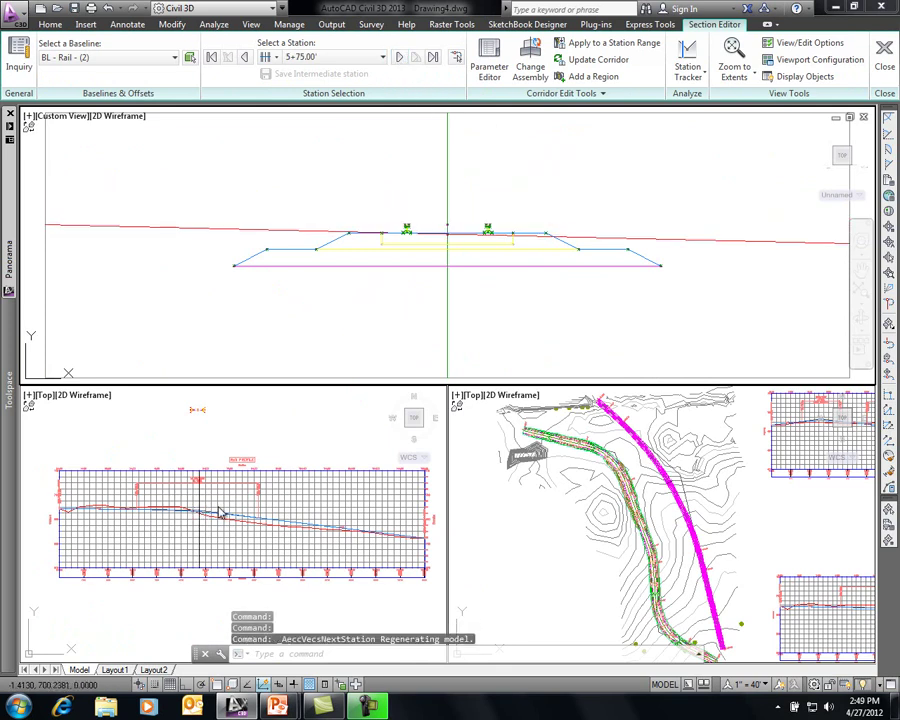
pyautogui.click(399, 59)
pyautogui.click(399, 59)
pyautogui.click(399, 59)
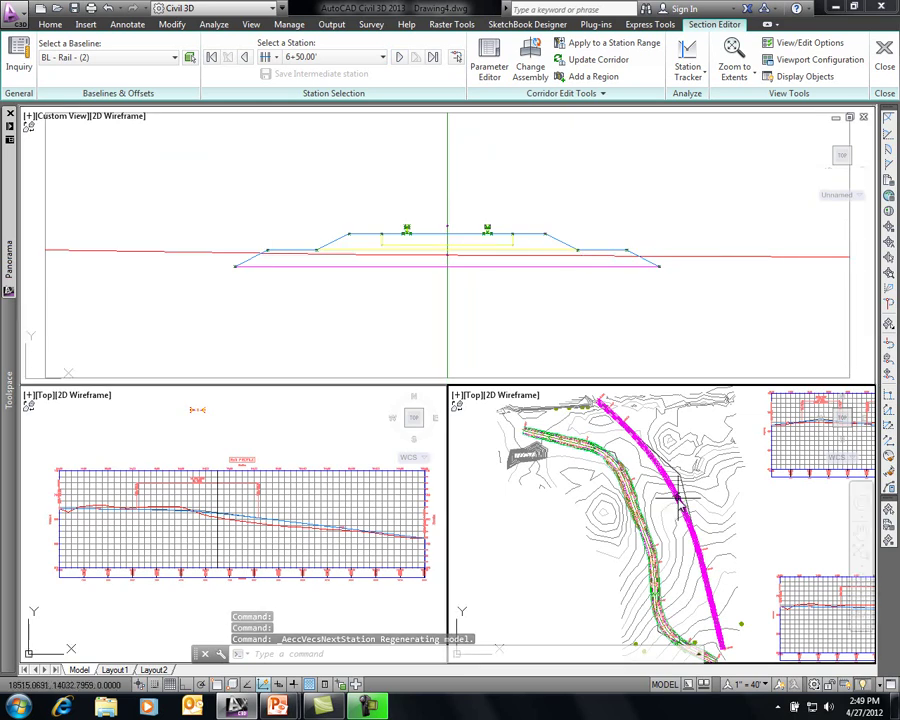
pyautogui.scroll(5, 679, 505)
pyautogui.scroll(2, 679, 505)
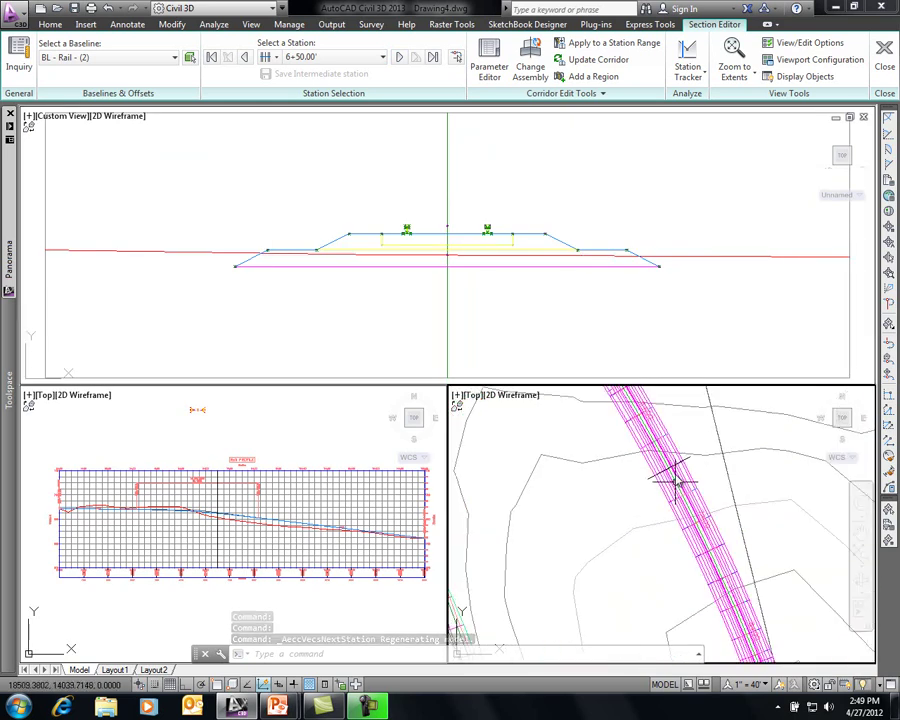
pyautogui.click(399, 58)
pyautogui.click(399, 58)
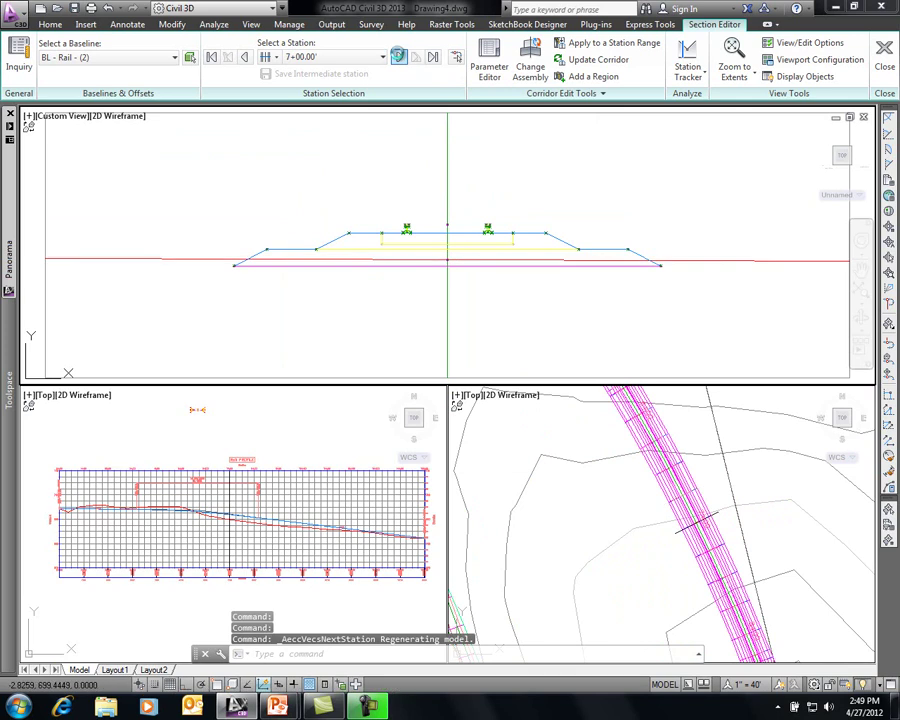
pyautogui.click(399, 58)
pyautogui.click(399, 58)
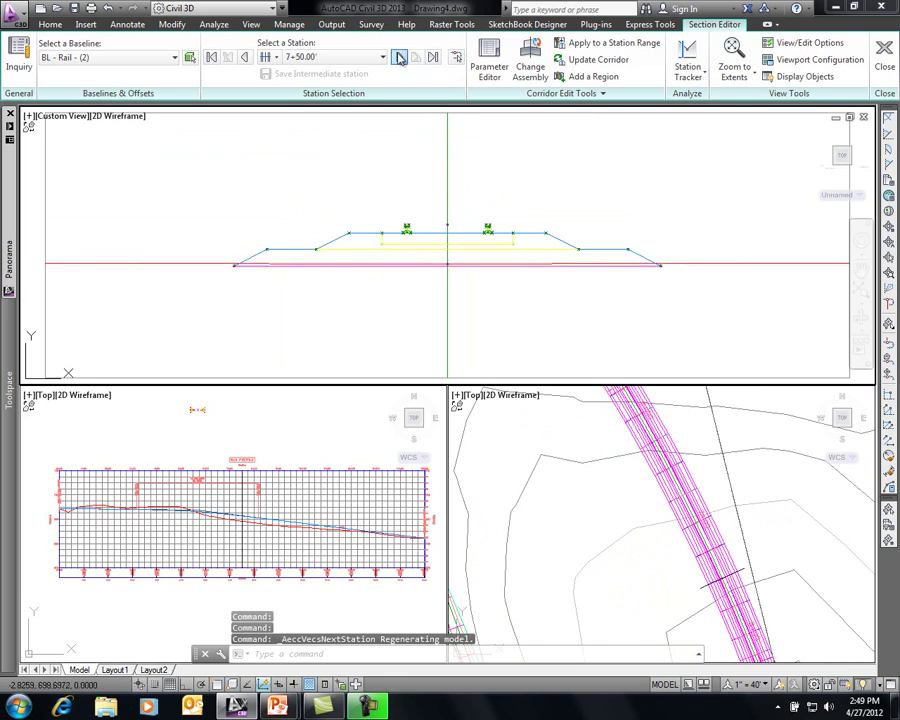
pyautogui.click(399, 58)
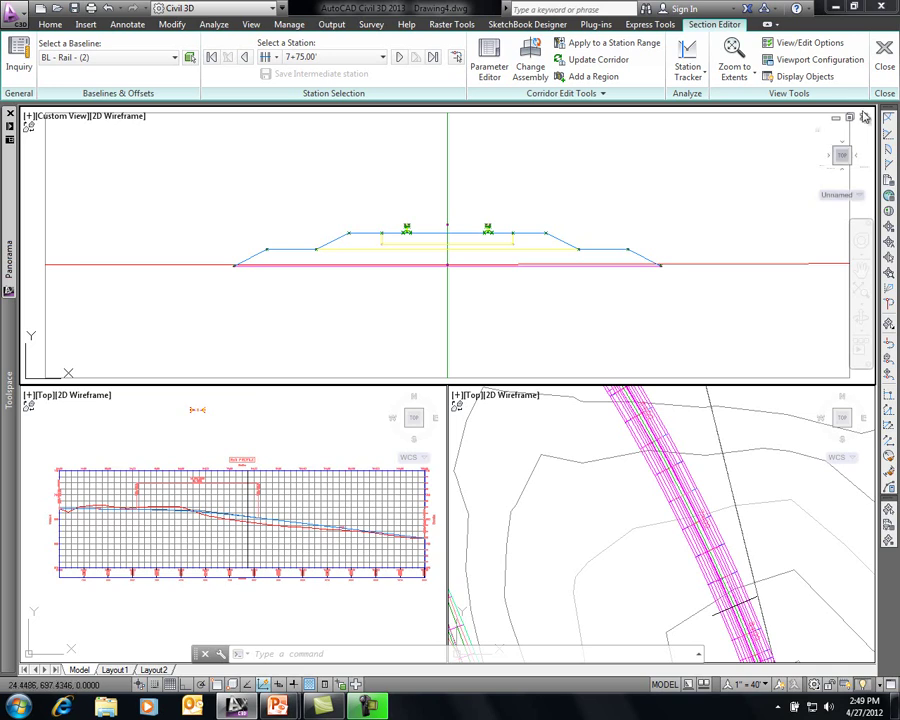
# - Close the Section Editor, select the Rail alignment and run Calculate/Edit Cant
pyautogui.click(884, 50)
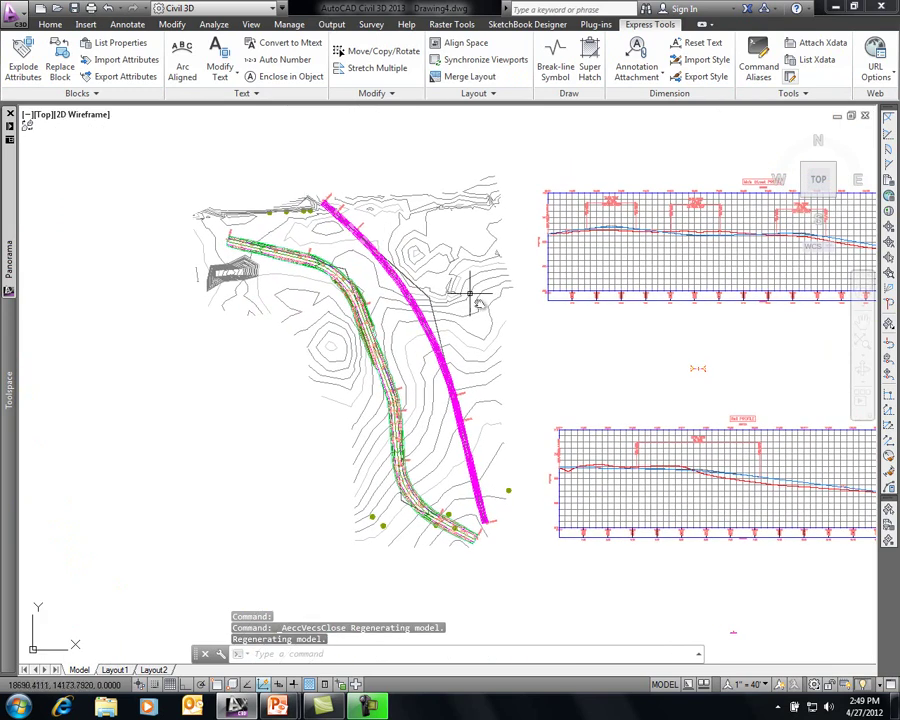
pyautogui.click(429, 302)
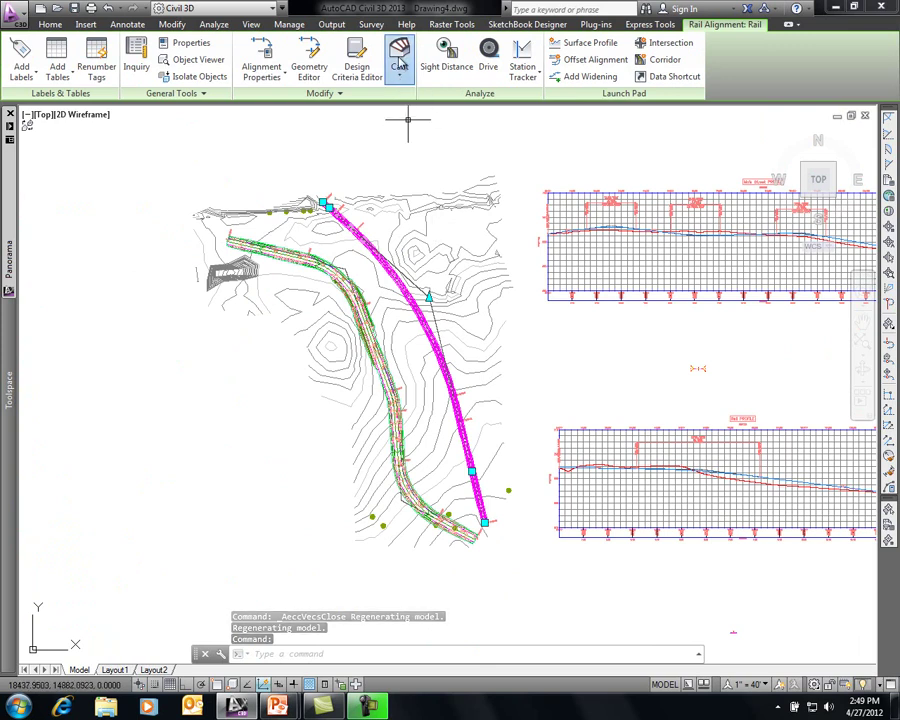
pyautogui.click(399, 66)
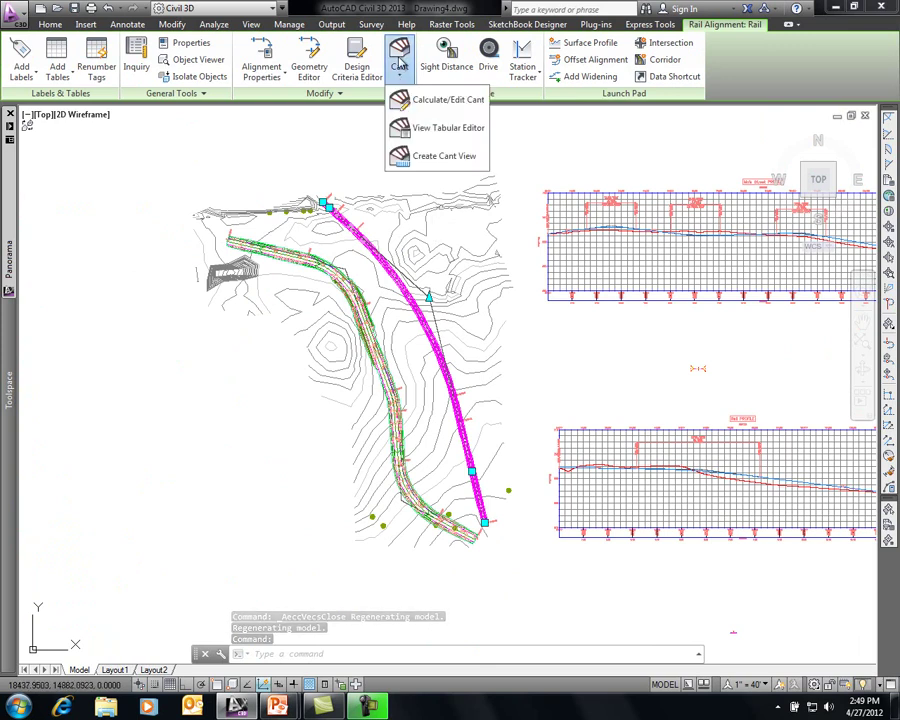
pyautogui.click(421, 105)
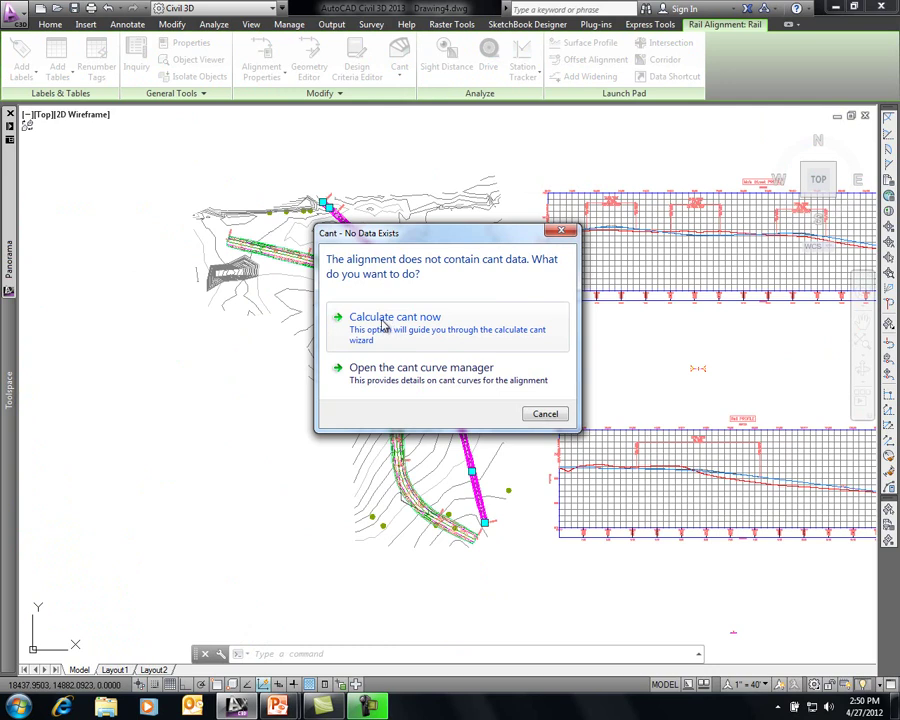
# - Calculate cant with the default pivot method, then browse for a design criteria file after the error
pyautogui.click(381, 323)
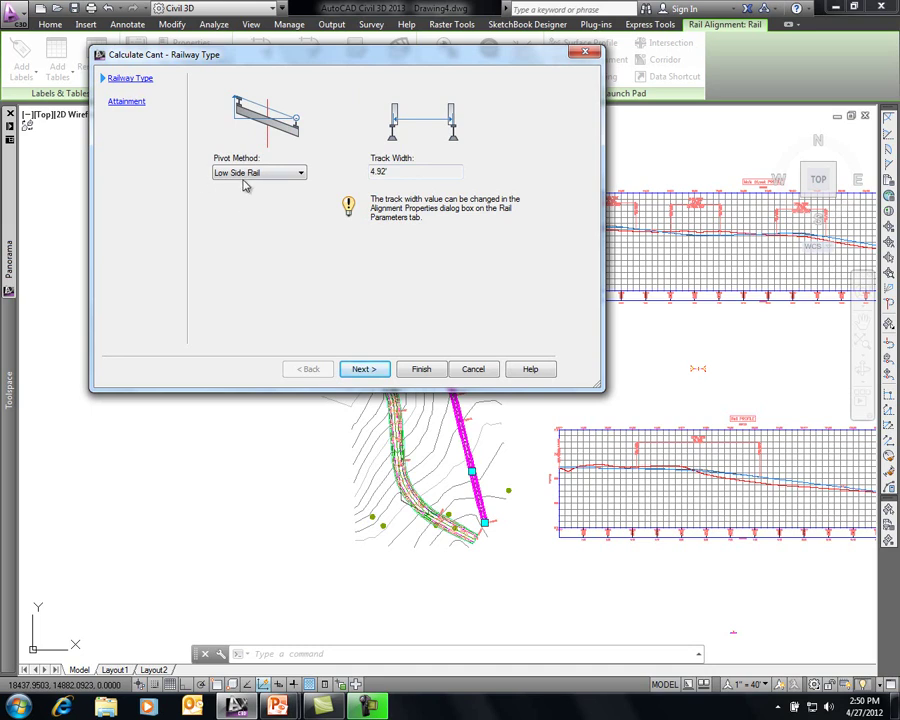
pyautogui.click(301, 175)
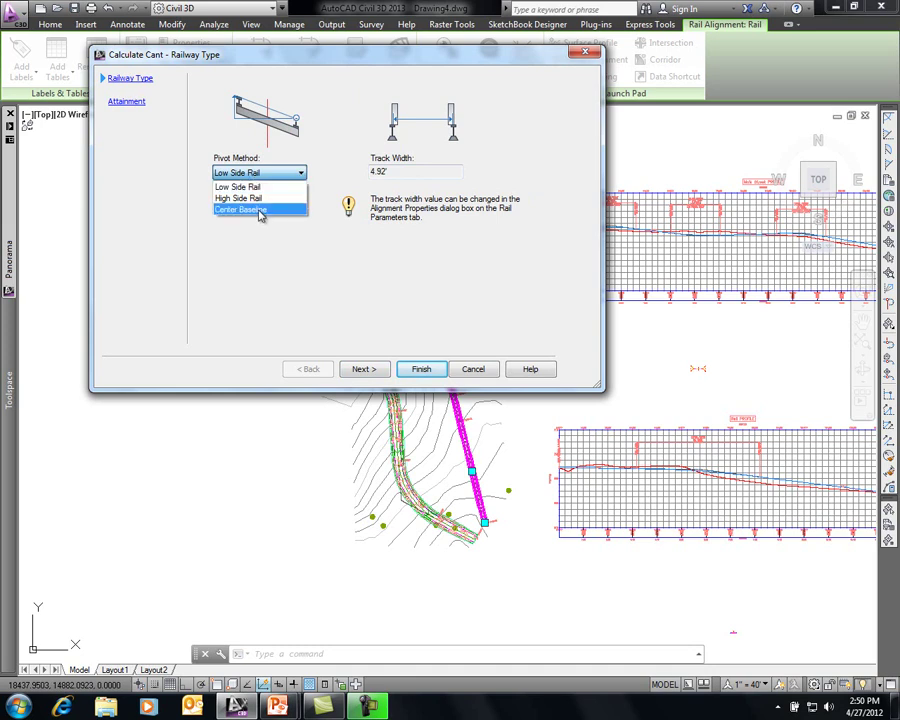
pyautogui.click(284, 176)
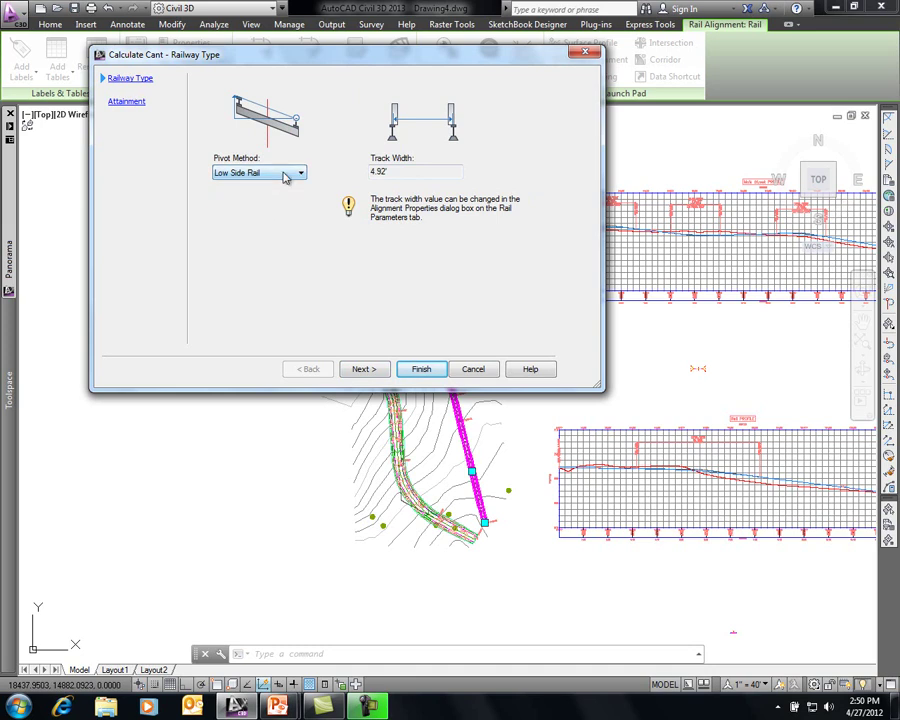
pyautogui.click(366, 369)
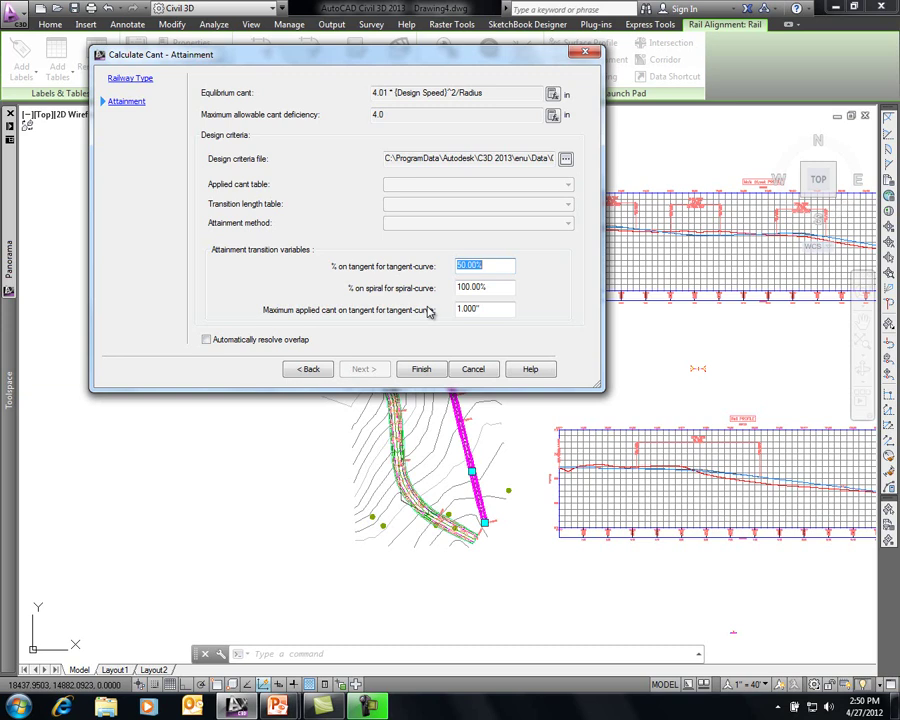
pyautogui.click(421, 370)
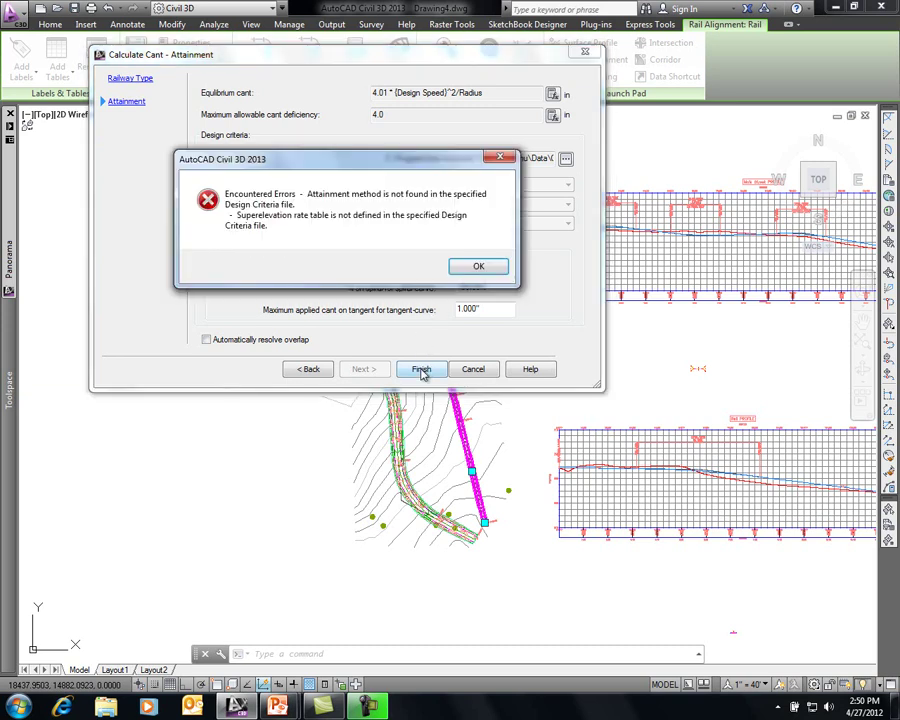
pyautogui.click(477, 268)
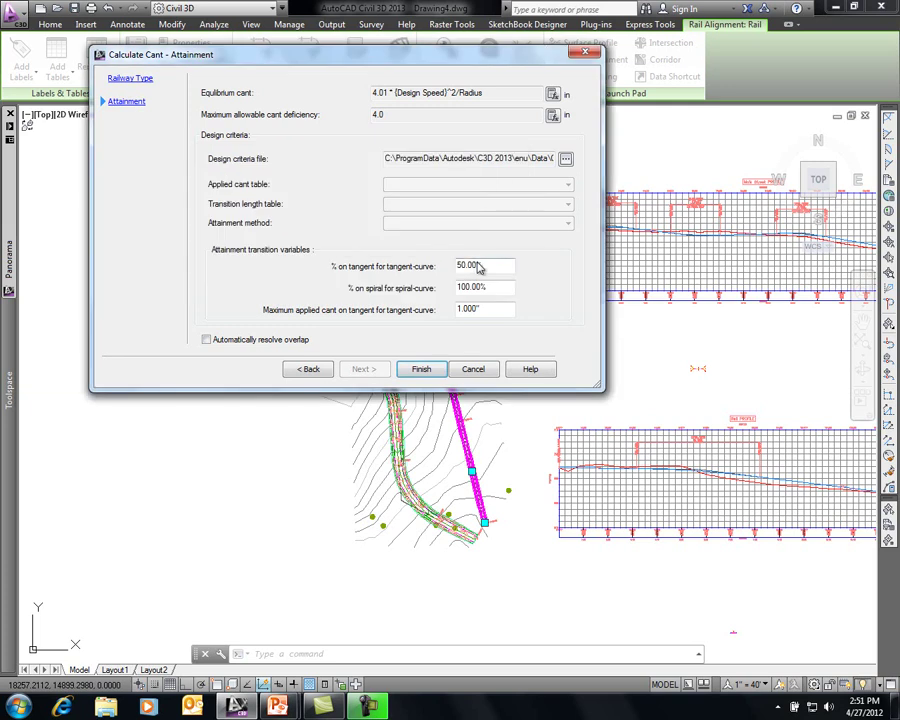
pyautogui.click(565, 159)
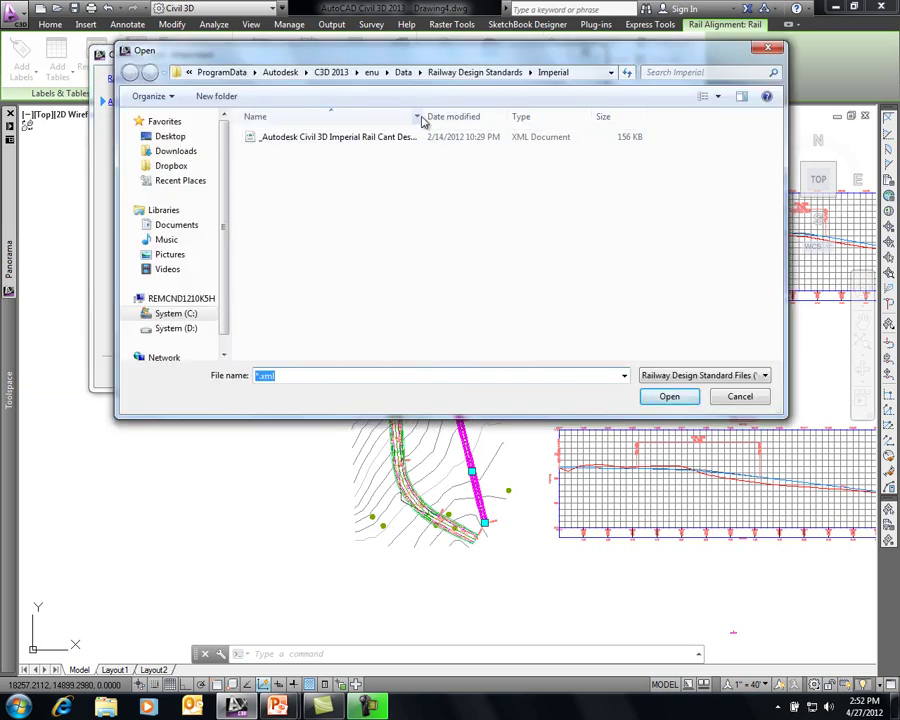
# - Load the Imperial Rail Cant Design Standards XML and finish calculating the cant
pyautogui.moveTo(424, 117); pyautogui.dragTo(497, 118)
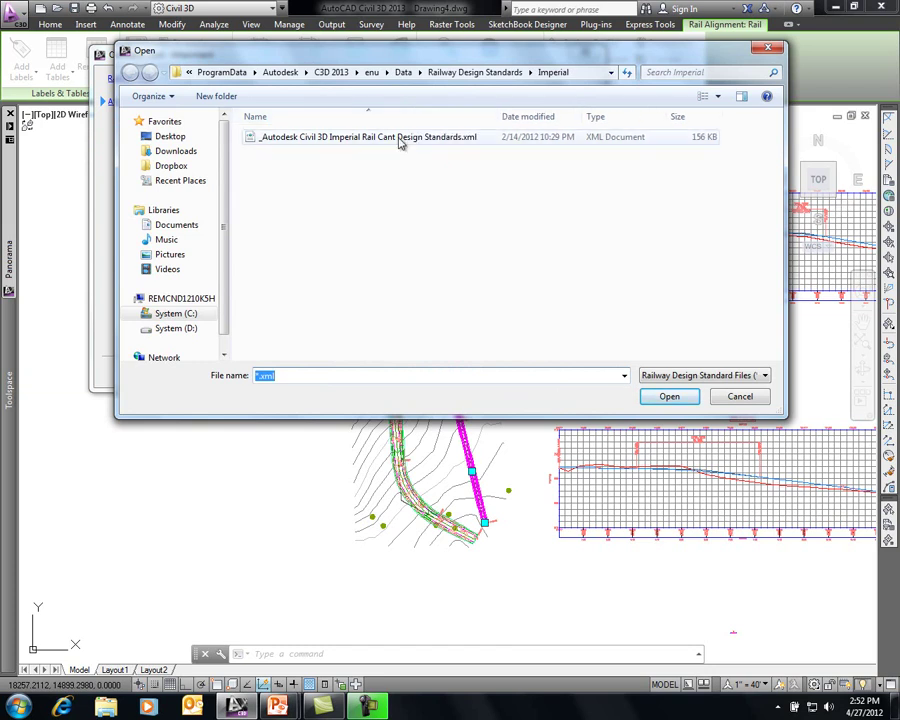
pyautogui.click(398, 139)
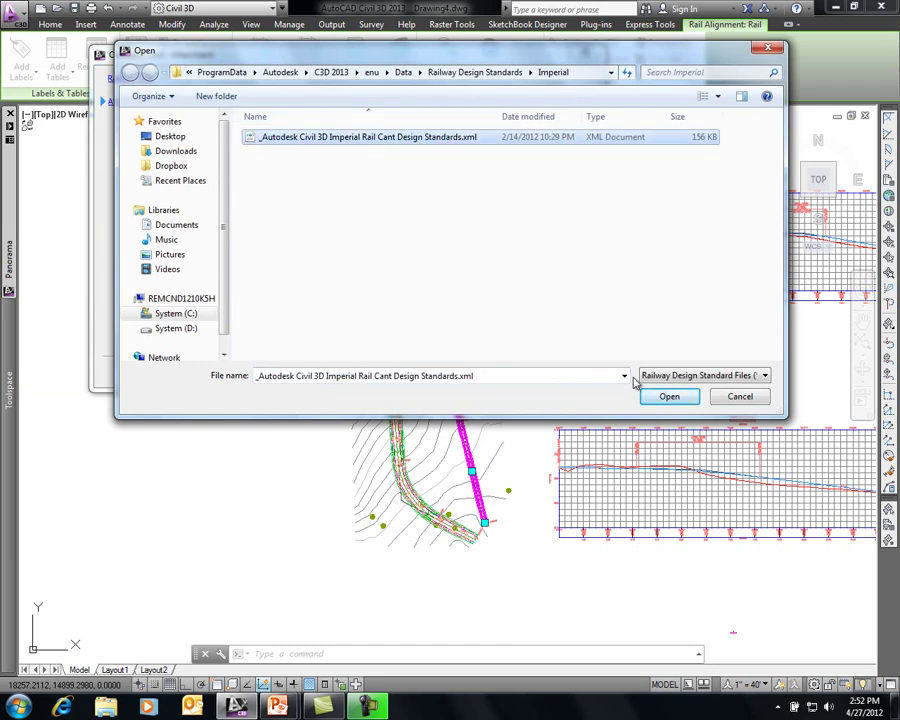
pyautogui.click(667, 396)
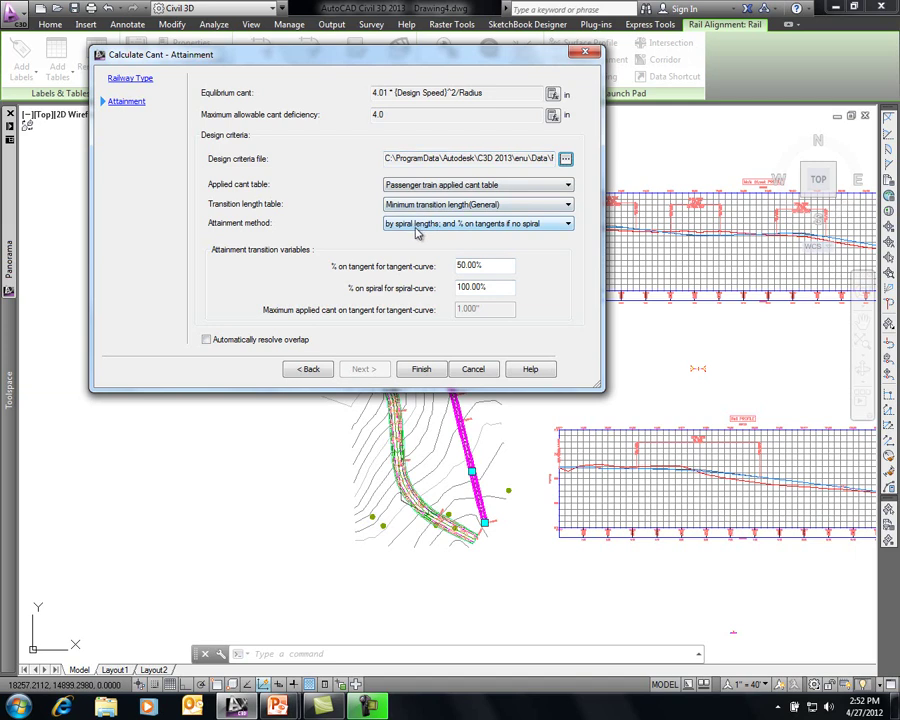
pyautogui.click(419, 370)
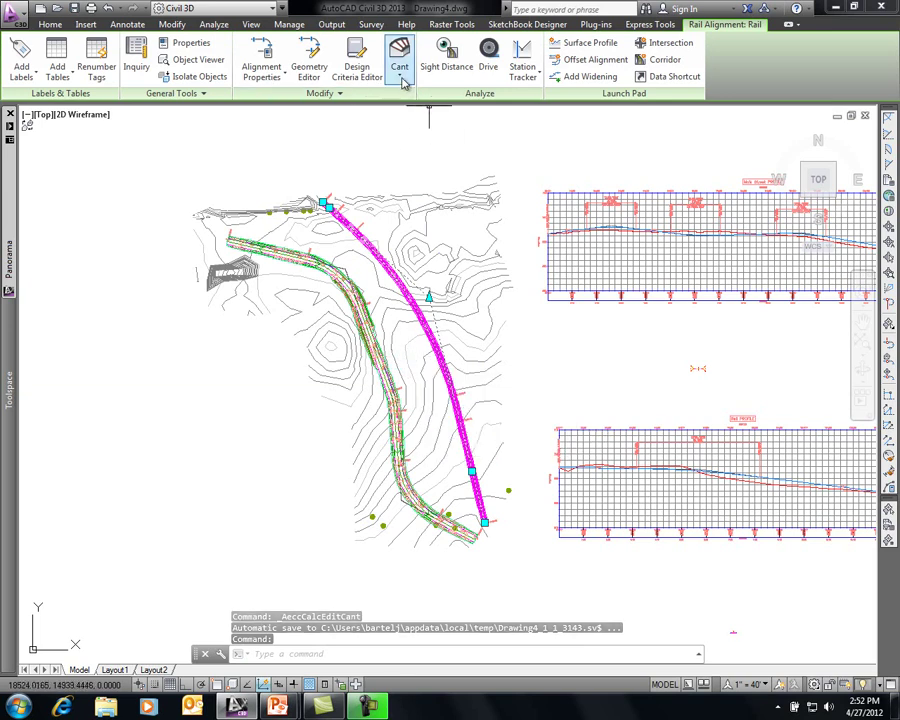
pyautogui.click(400, 80)
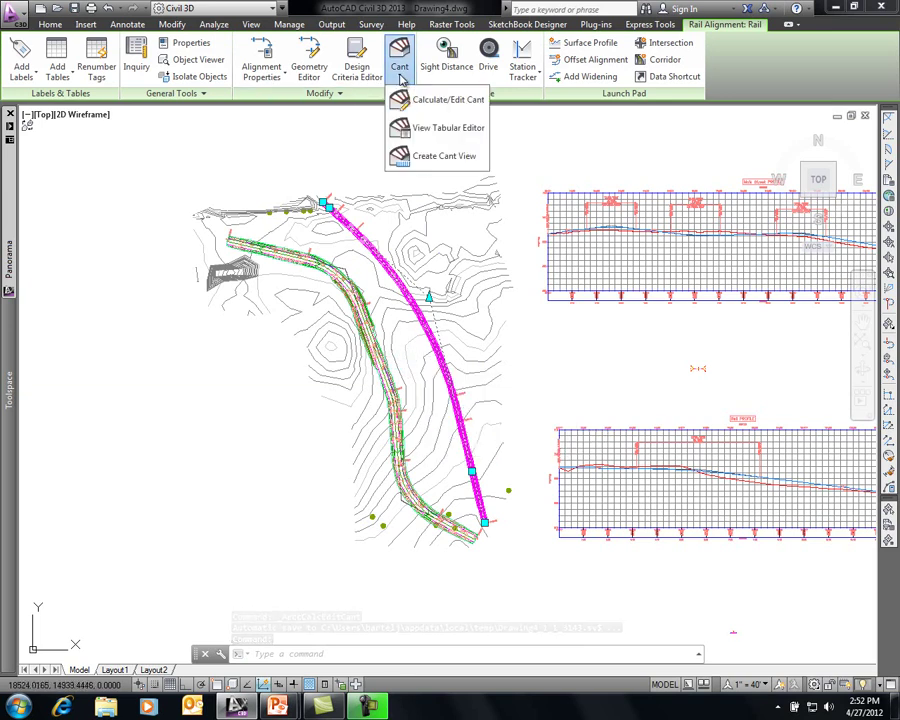
pyautogui.click(430, 130)
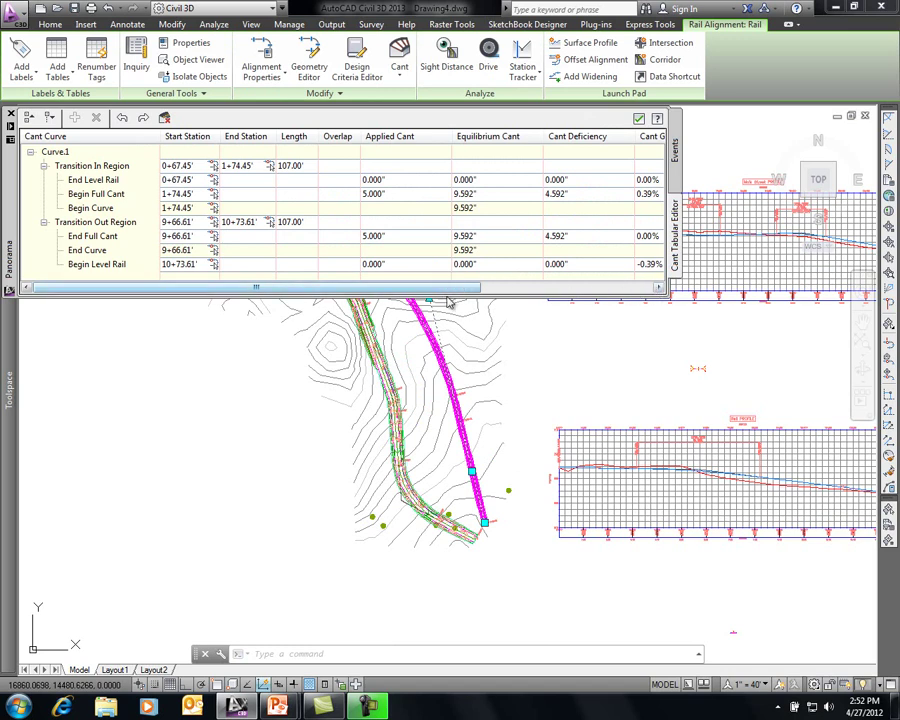
pyautogui.moveTo(445, 288); pyautogui.dragTo(455, 372)
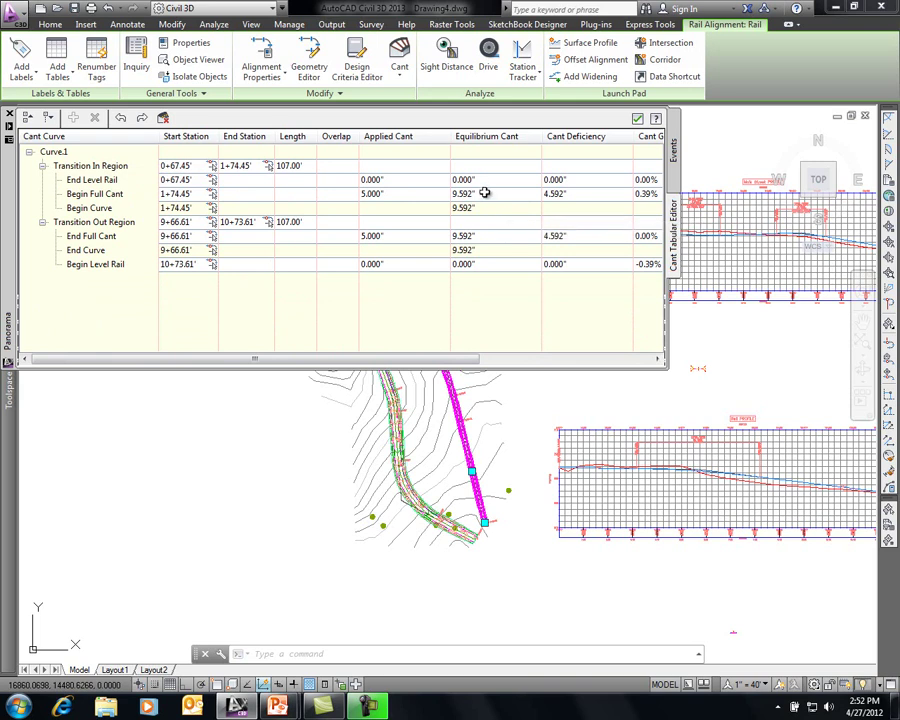
pyautogui.doubleClick(400, 193)
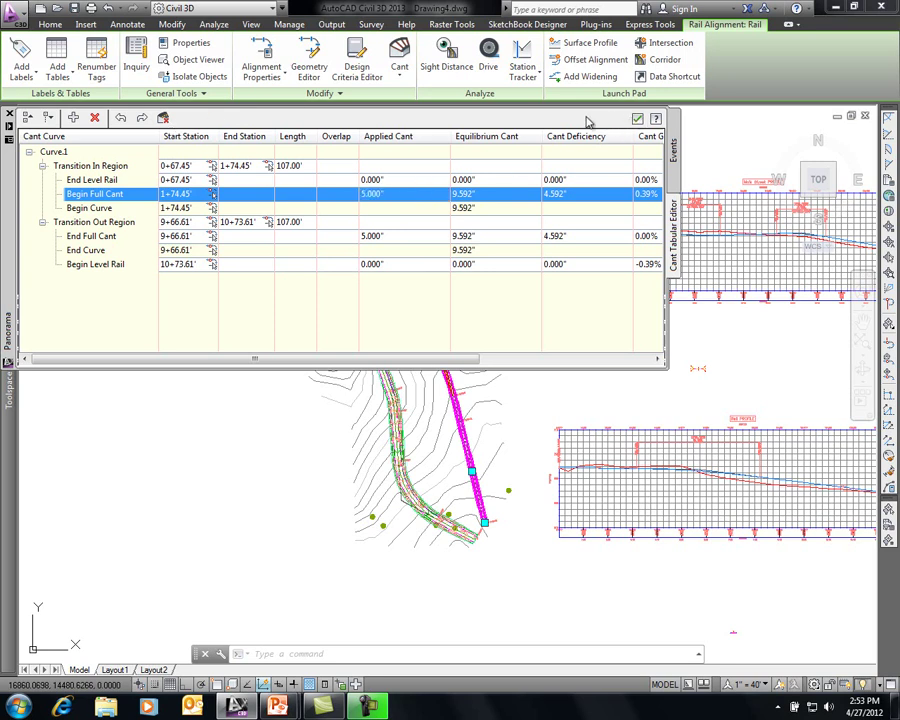
pyautogui.click(637, 118)
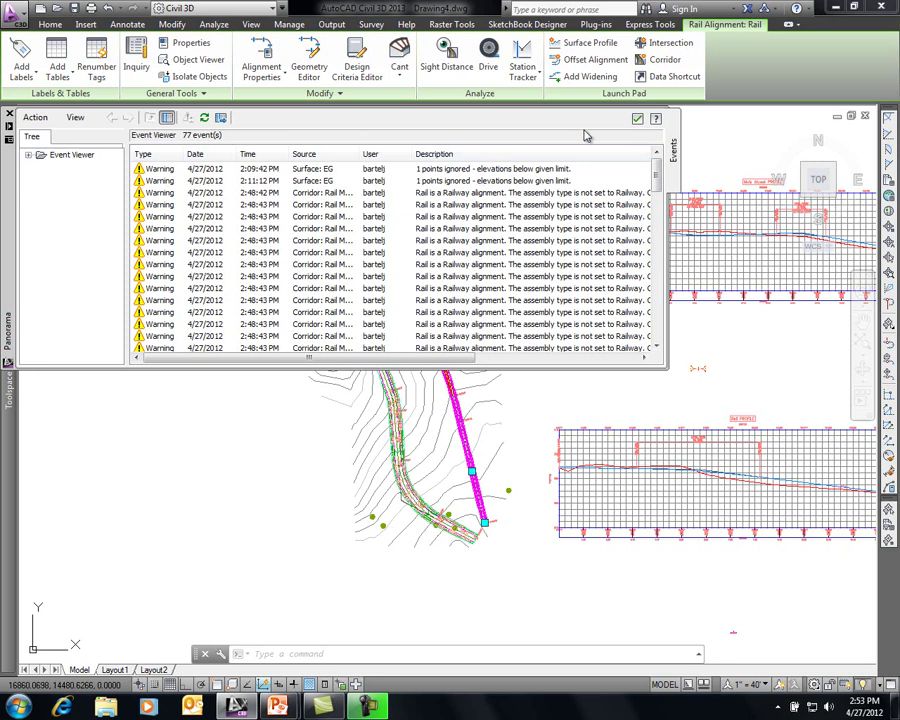
pyautogui.click(637, 119)
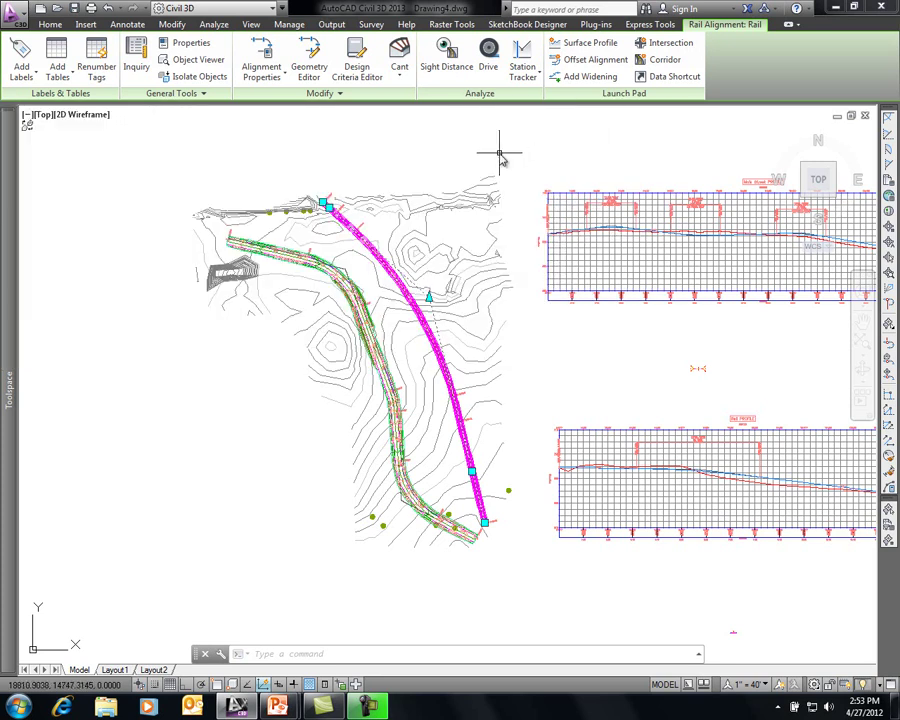
pyautogui.scroll(-3, 510, 147)
# - Create a Standard-style cant view of the Rail alignment covering 0+00.00' to 15+01.68'
pyautogui.moveTo(438, 274); pyautogui.dragTo(438, 331, button='middle')
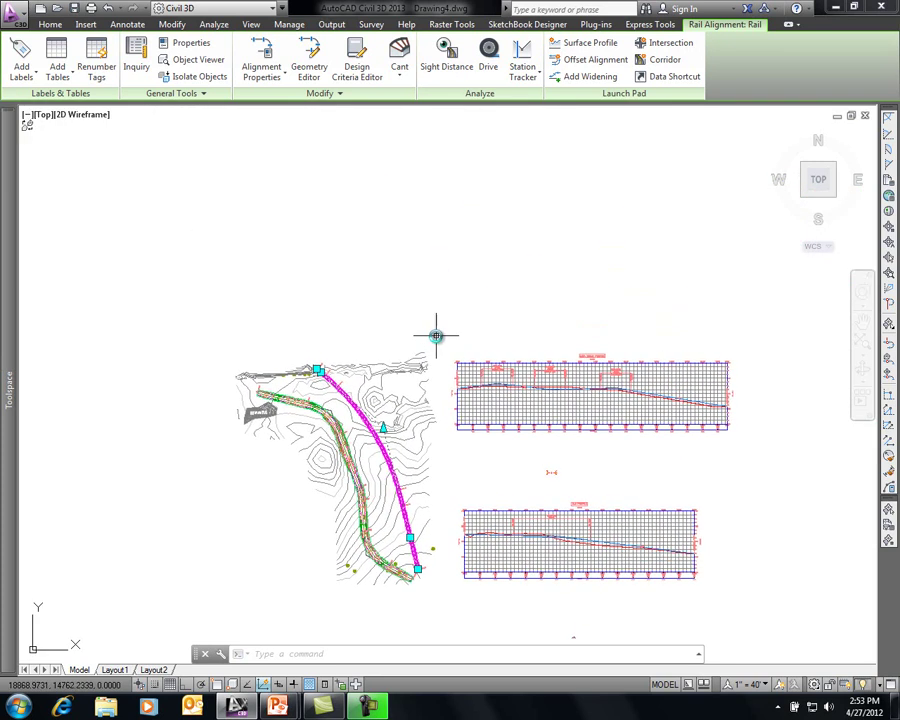
pyautogui.click(401, 79)
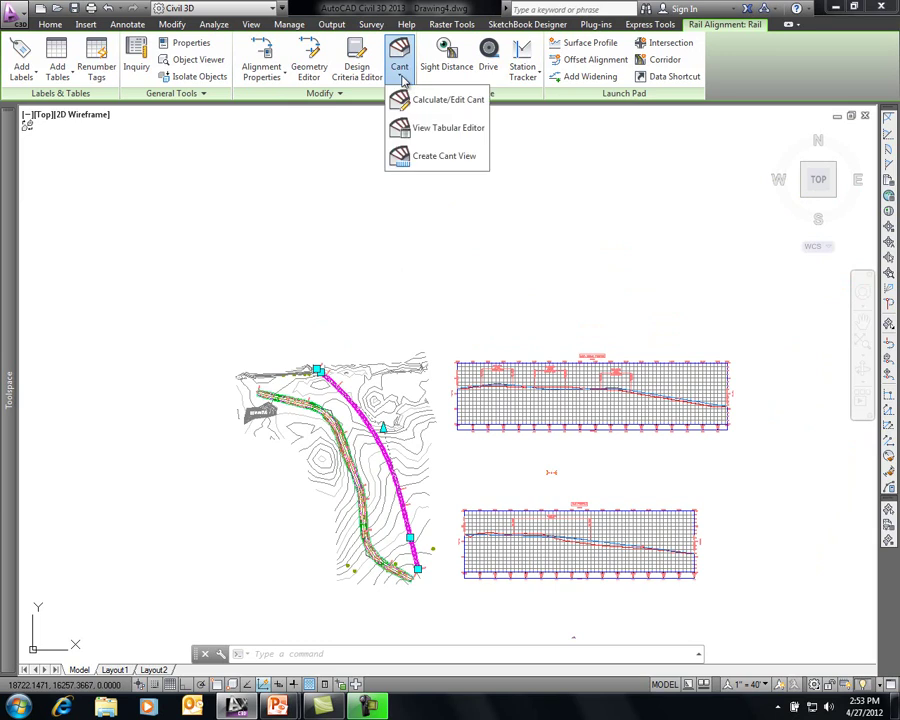
pyautogui.click(418, 157)
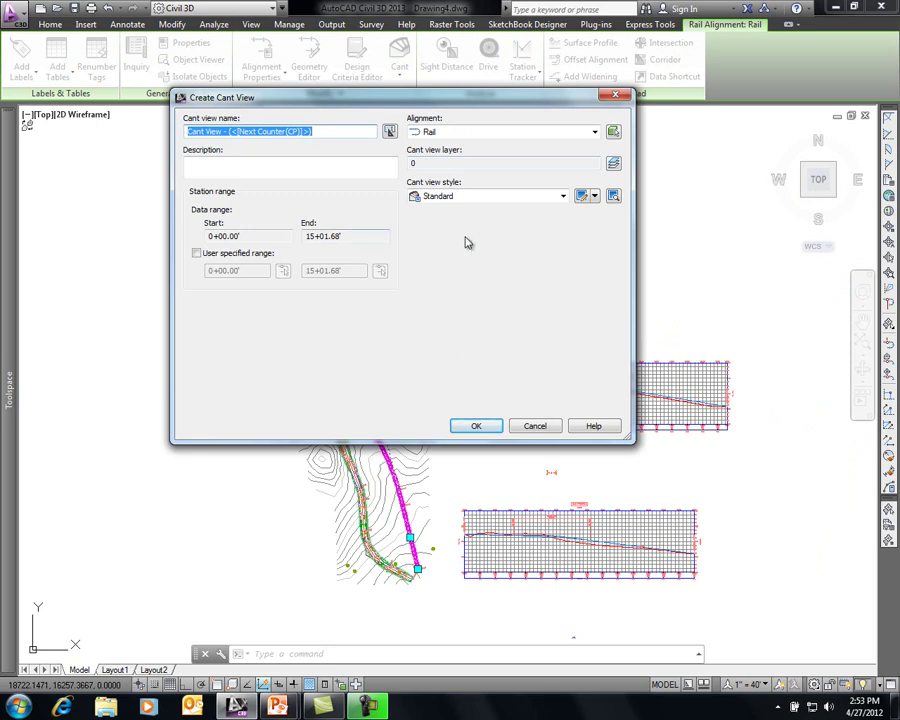
pyautogui.click(483, 425)
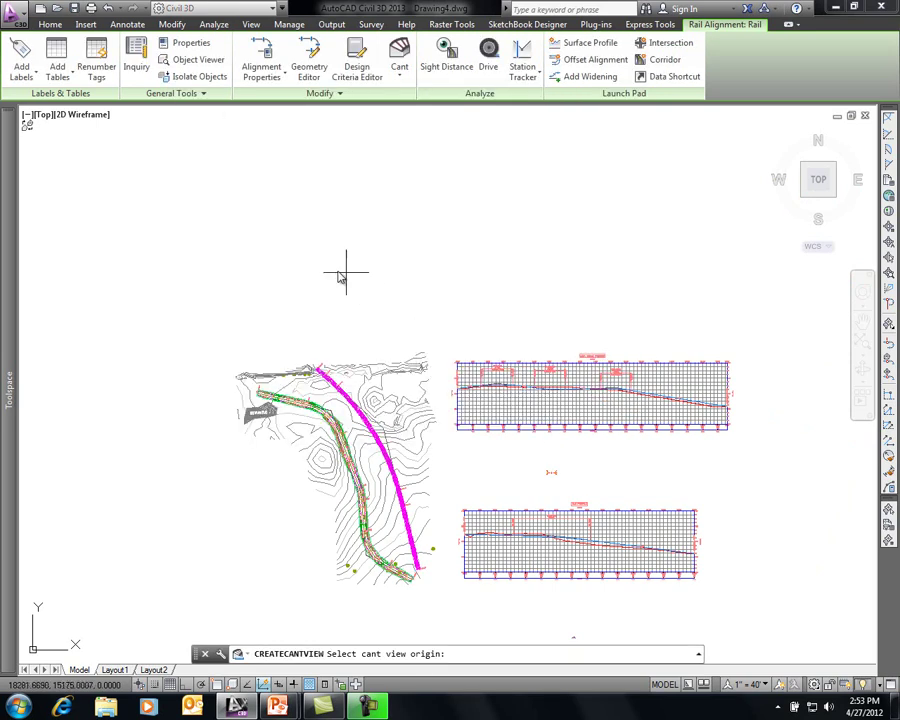
# - Place the cant view above the alignment and zoom to its Transition In region
pyautogui.click(296, 284)
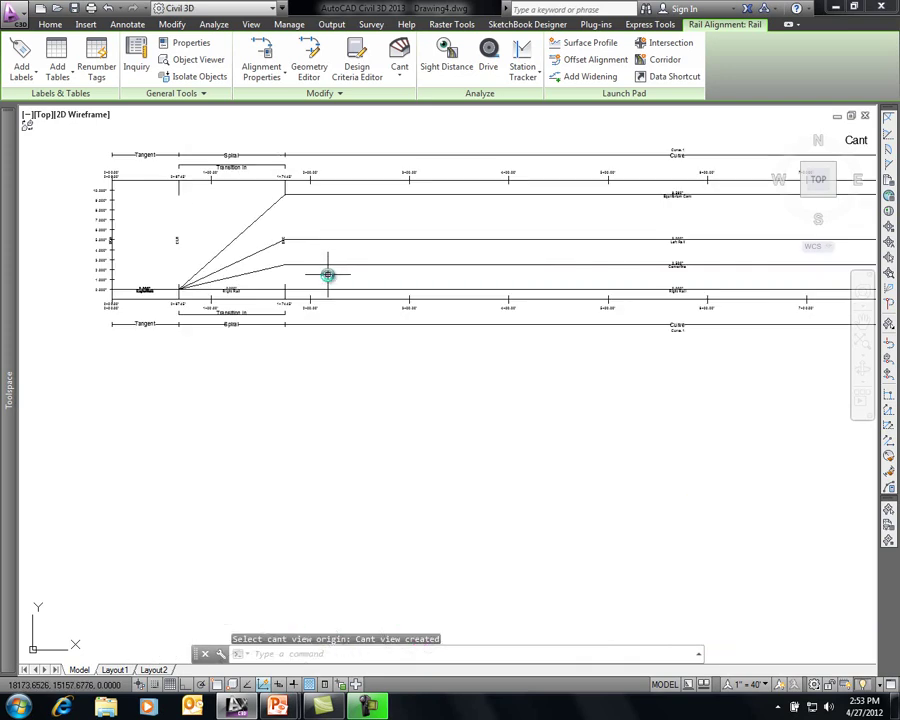
pyautogui.scroll(5, 320, 275)
pyautogui.moveTo(261, 269); pyautogui.dragTo(245, 460, button='middle')
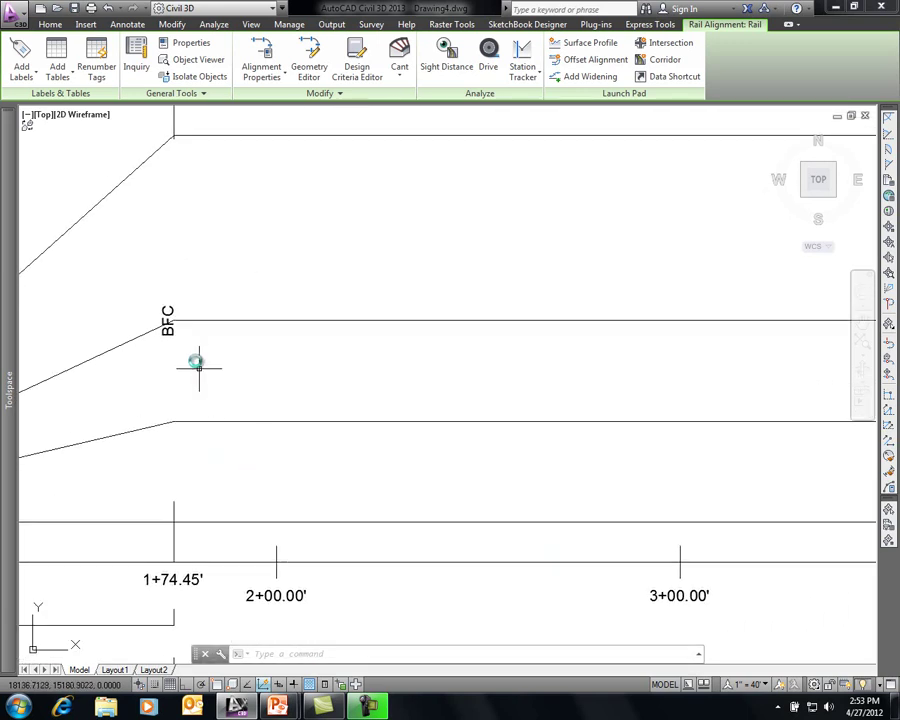
# - Pan the cant view to stations 4+00–7+00 and grab the Left Rail 5.000" applied cant grip
pyautogui.scroll(-2, 300, 350)
pyautogui.moveTo(466, 311); pyautogui.dragTo(508, 370, button='middle')
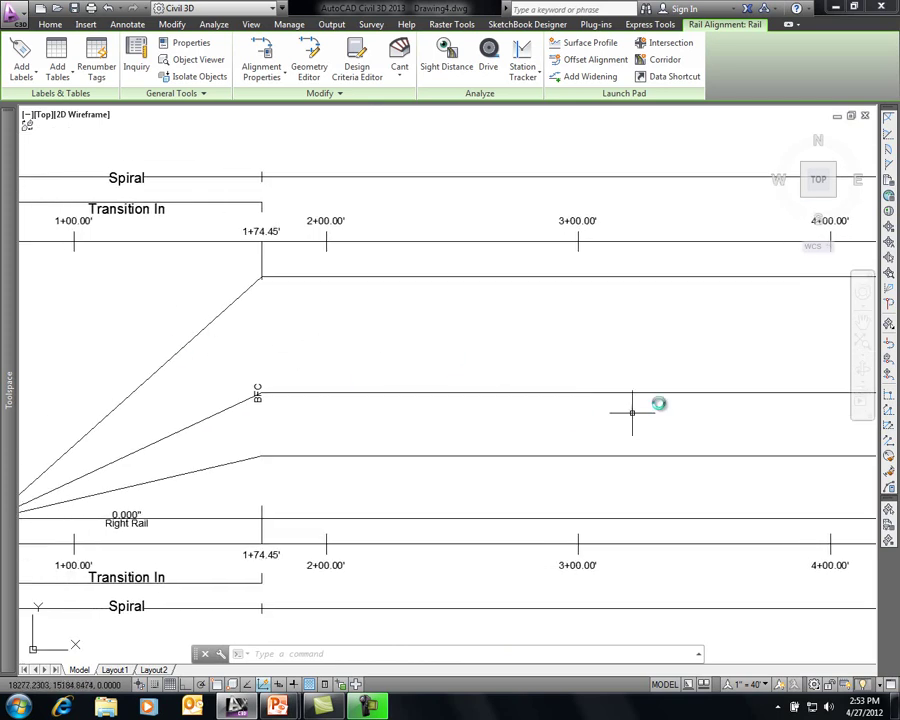
pyautogui.moveTo(677, 385); pyautogui.dragTo(231, 341, button='middle')
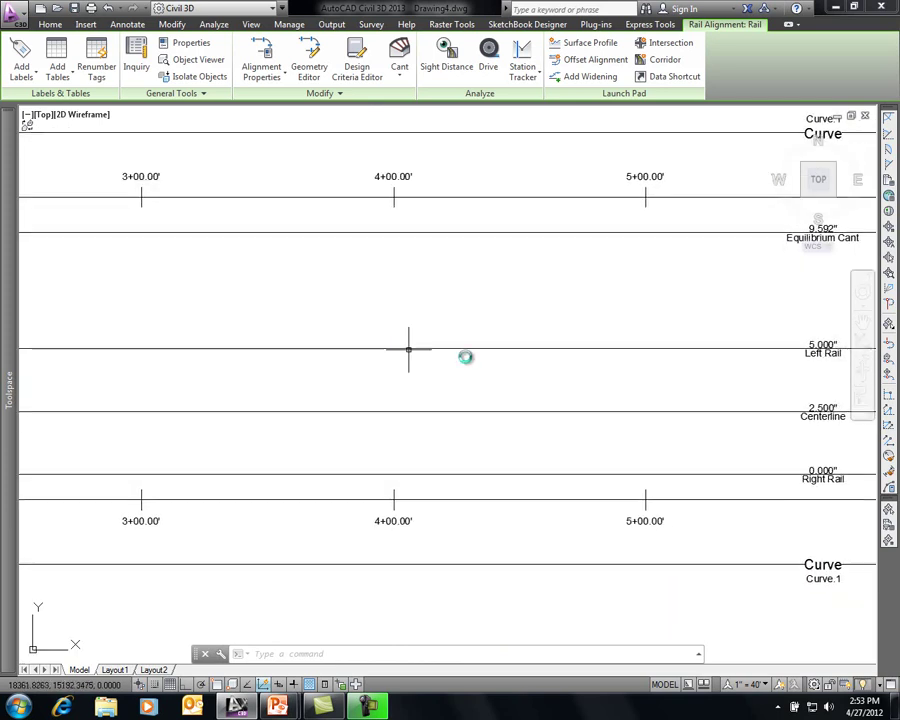
pyautogui.moveTo(562, 378); pyautogui.dragTo(211, 387, button='middle')
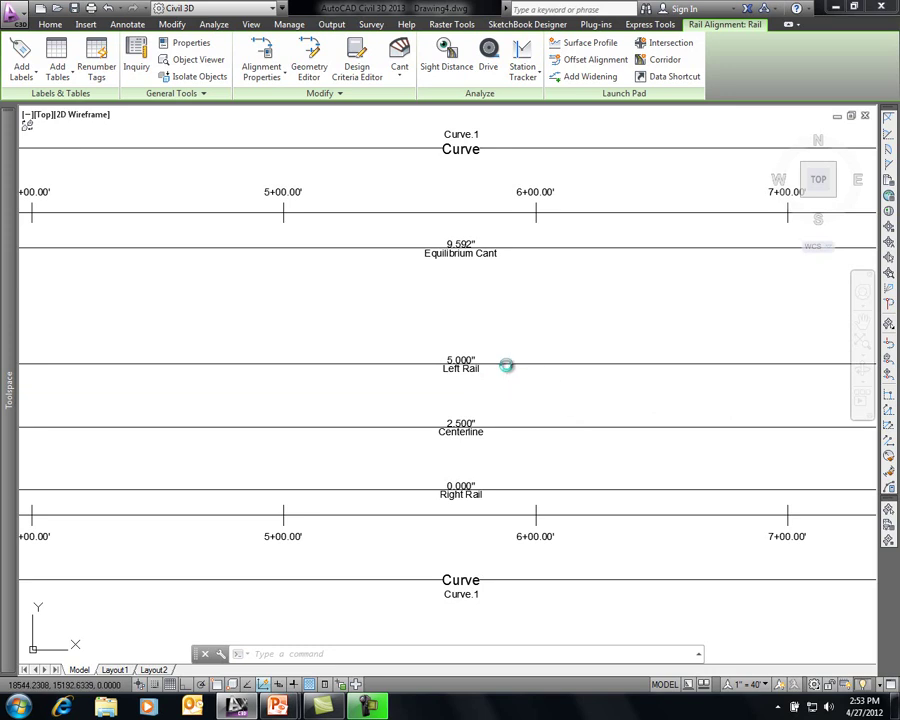
pyautogui.click(506, 364)
pyautogui.click(462, 363)
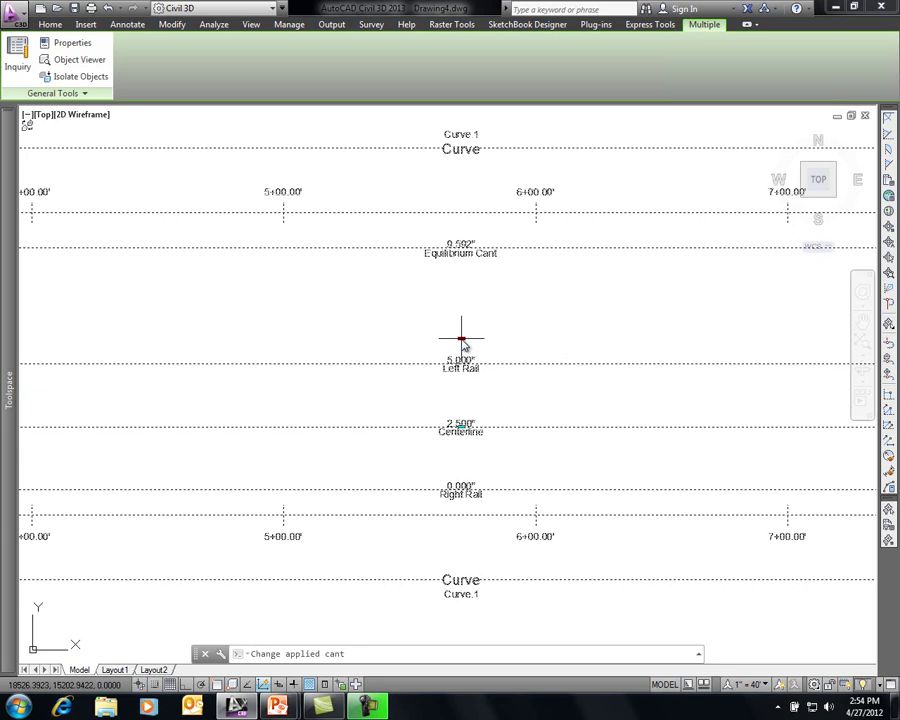
# - Change the Left Rail applied cant on Curve 1 to 6.000"
pyautogui.press('Escape')
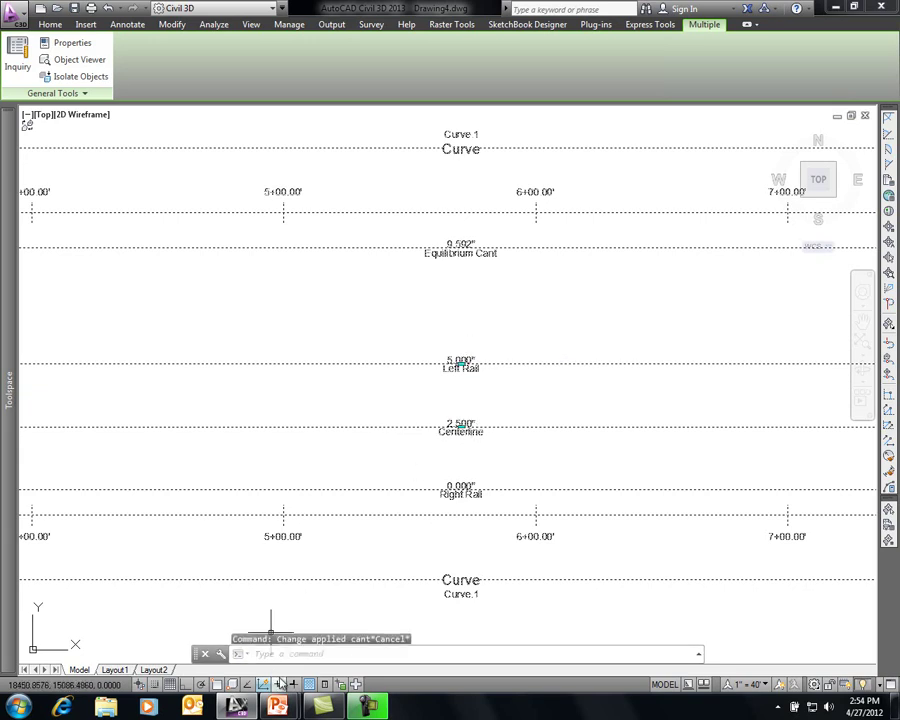
pyautogui.click(279, 687)
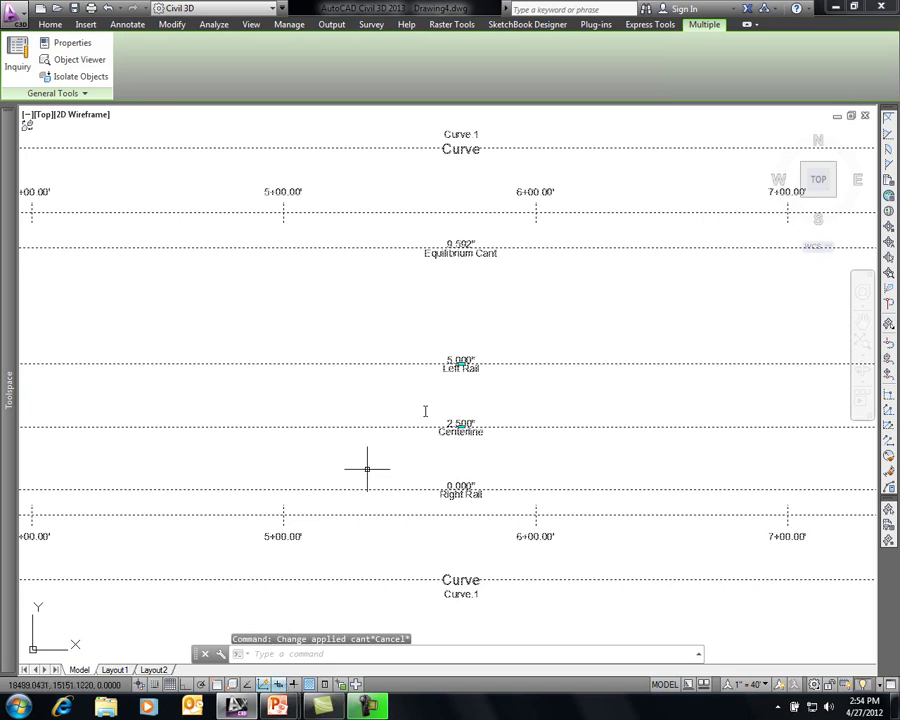
pyautogui.click(461, 362)
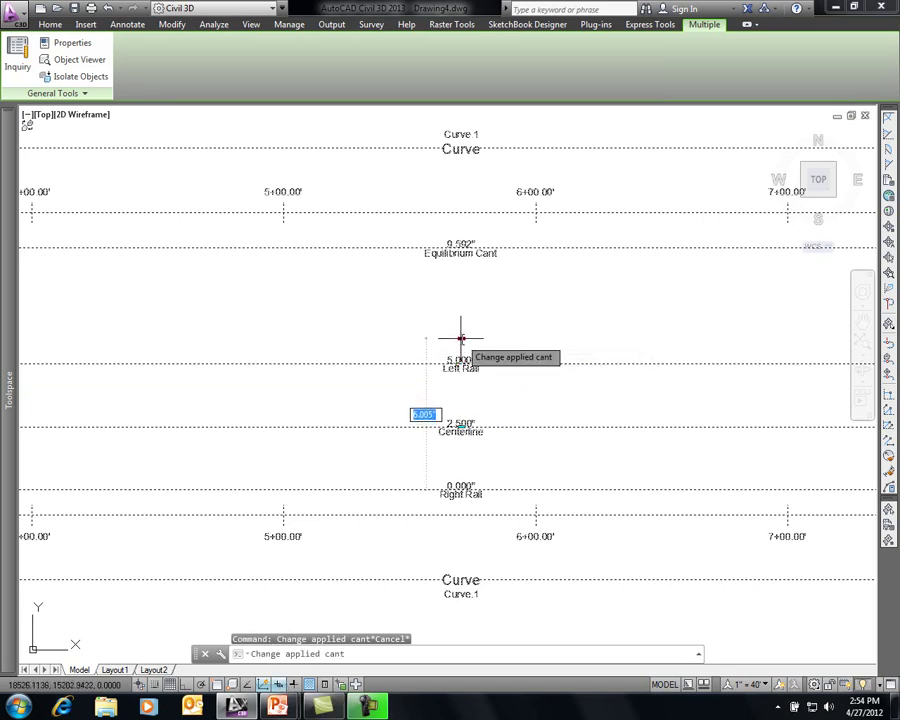
pyautogui.write('6')
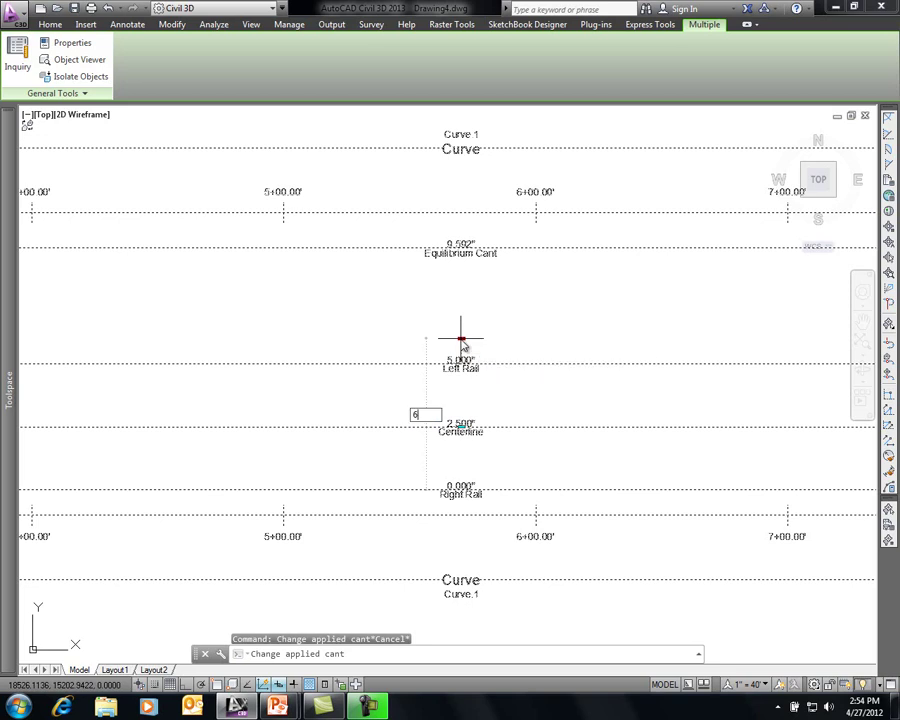
pyautogui.press('Return')
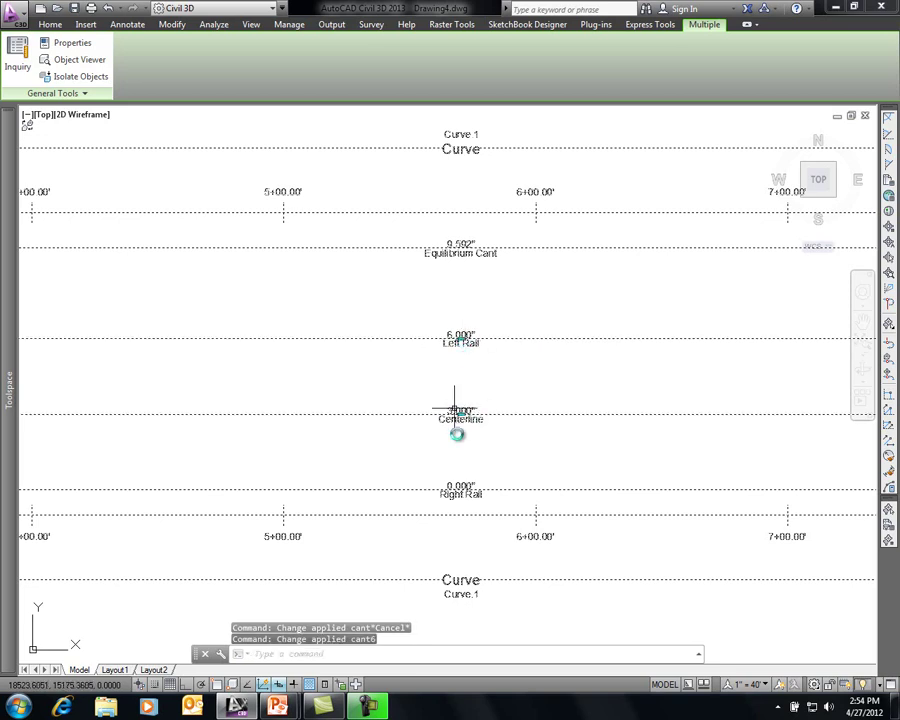
# - Inspect the transition-out critical station at 9+38.81 without moving it, then return to Curve 1
pyautogui.scroll(-2, 600, 390)
pyautogui.moveTo(608, 388); pyautogui.dragTo(275, 384, button='middle')
pyautogui.moveTo(638, 359); pyautogui.dragTo(306, 378, button='middle')
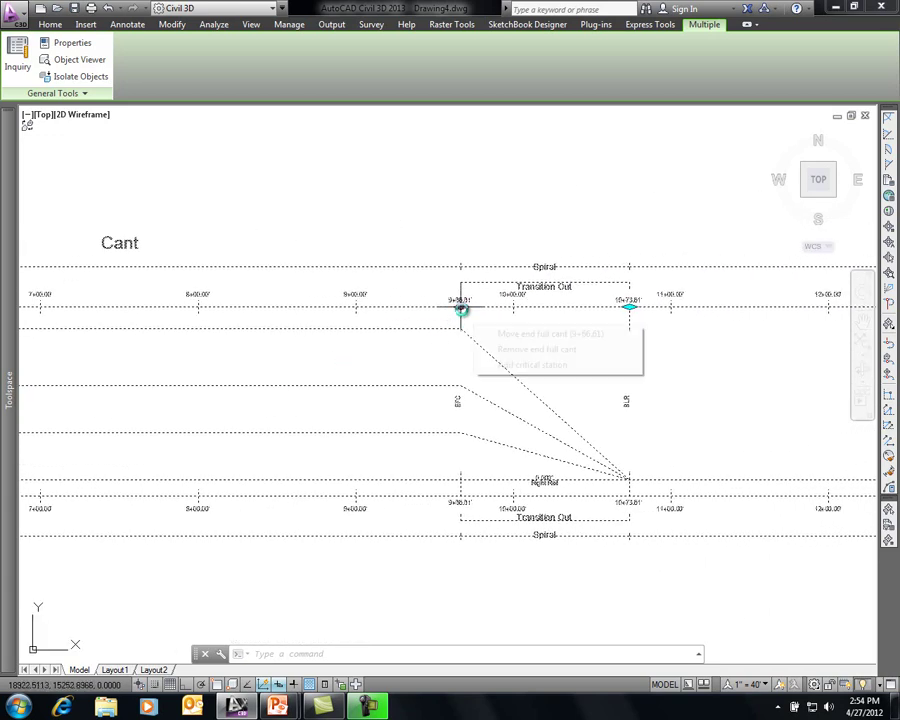
pyautogui.click(461, 310)
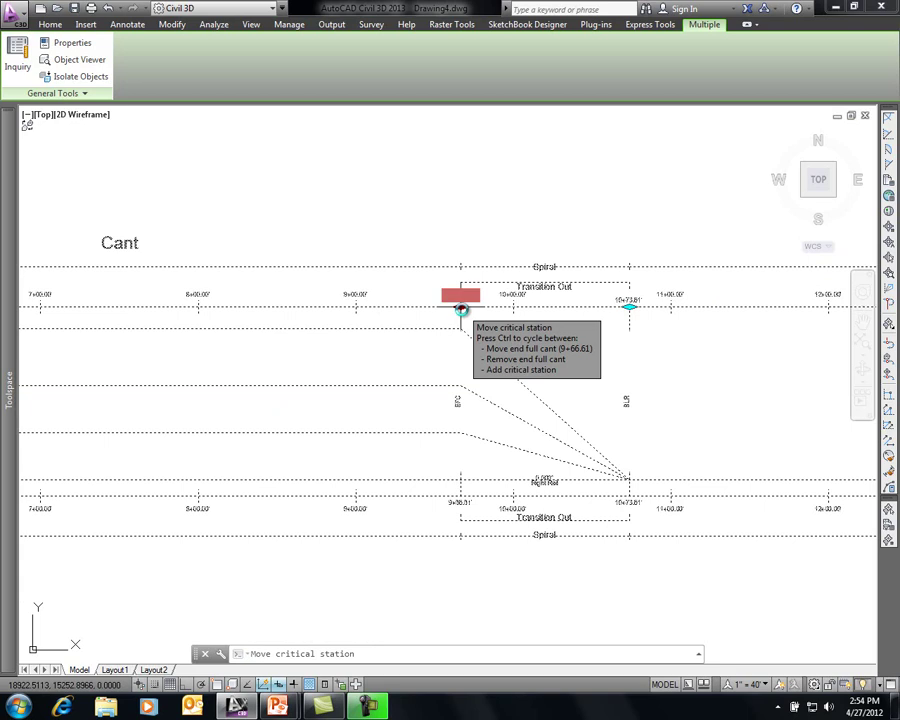
pyautogui.press('Escape')
pyautogui.scroll(-2, 368, 344)
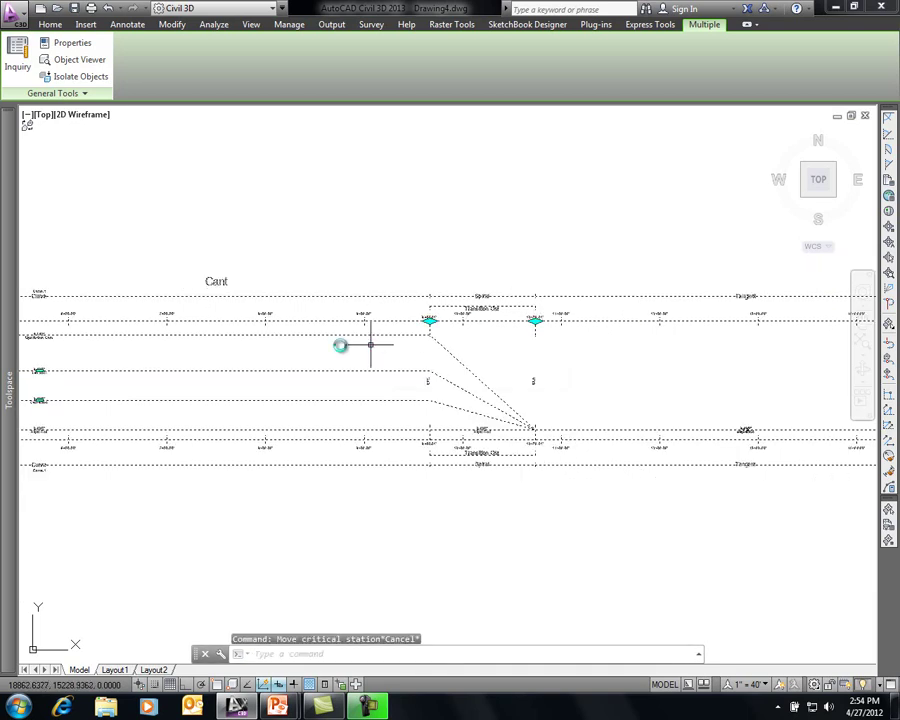
pyautogui.moveTo(184, 344); pyautogui.dragTo(437, 300, button='middle')
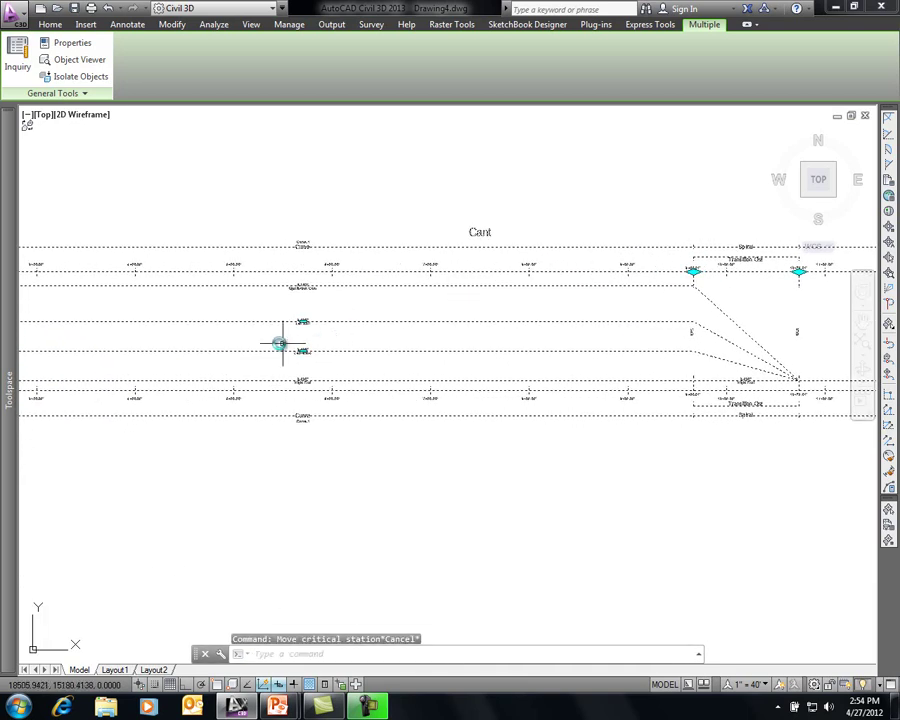
pyautogui.scroll(4, 281, 344)
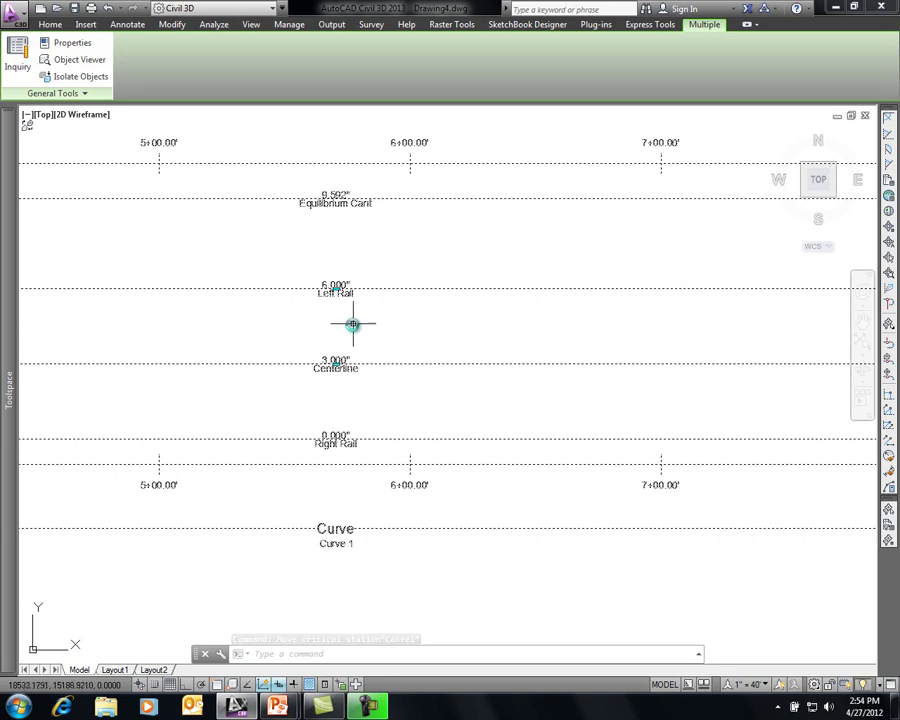
pyautogui.press('Escape')
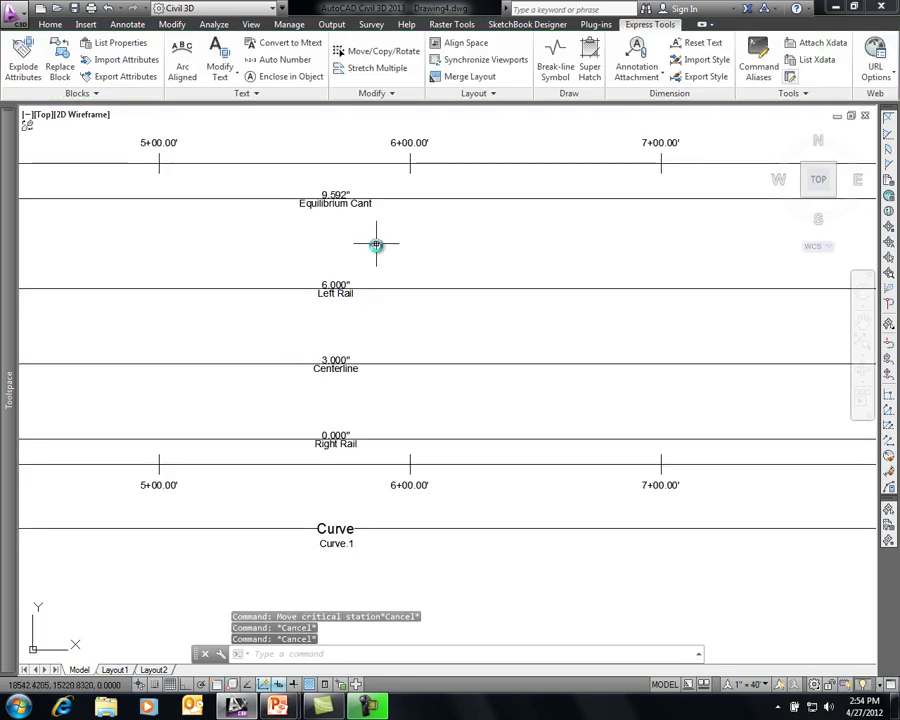
pyautogui.scroll(-5, 376, 245)
pyautogui.moveTo(243, 350); pyautogui.dragTo(344, 245, button='middle')
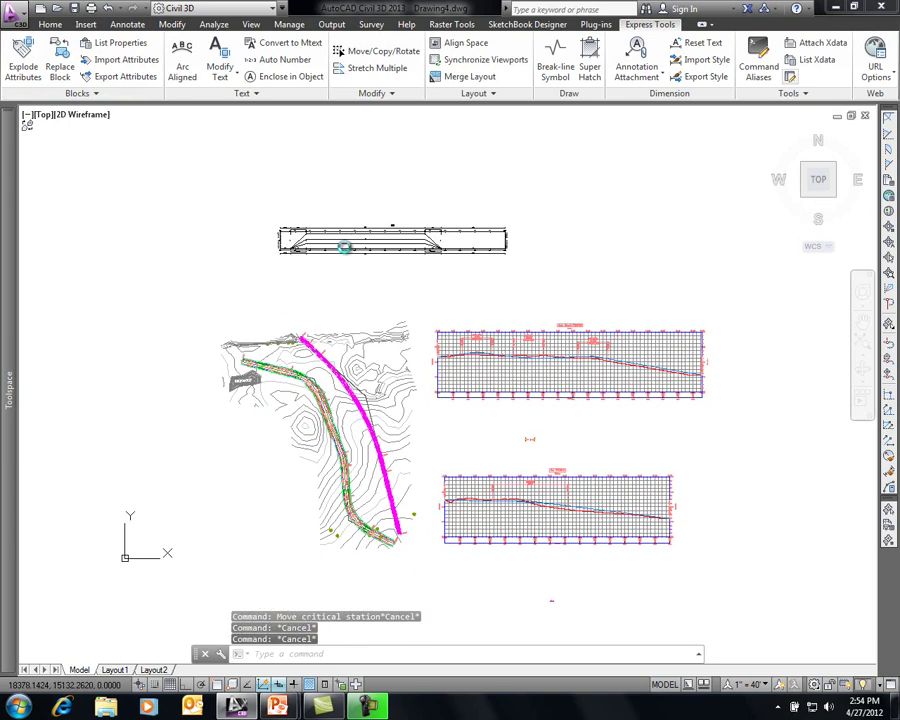
pyautogui.scroll(5, 412, 408)
pyautogui.click(448, 343)
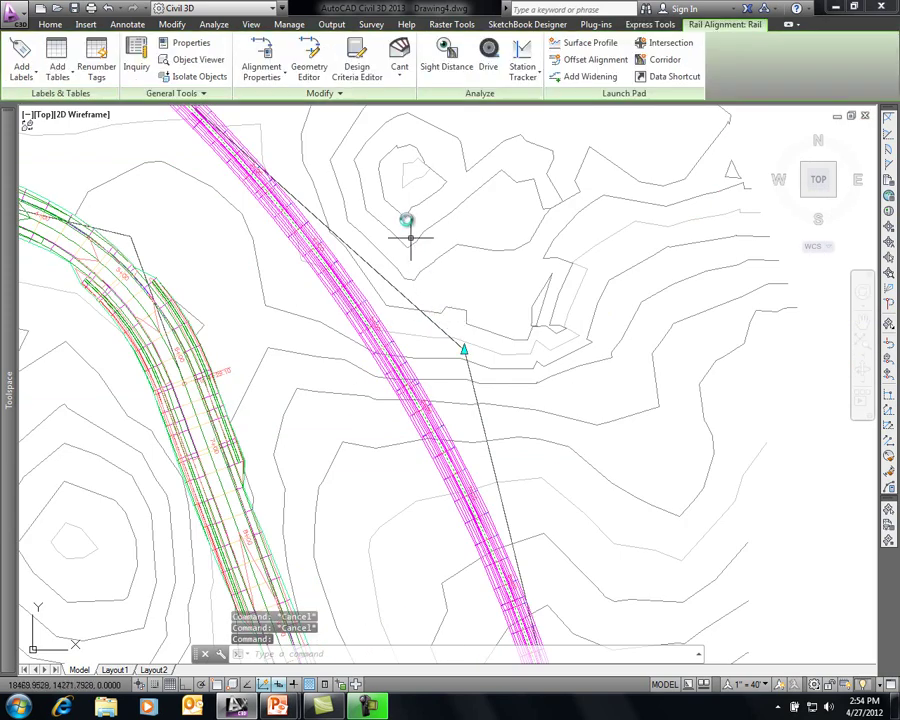
pyautogui.click(399, 68)
pyautogui.click(428, 128)
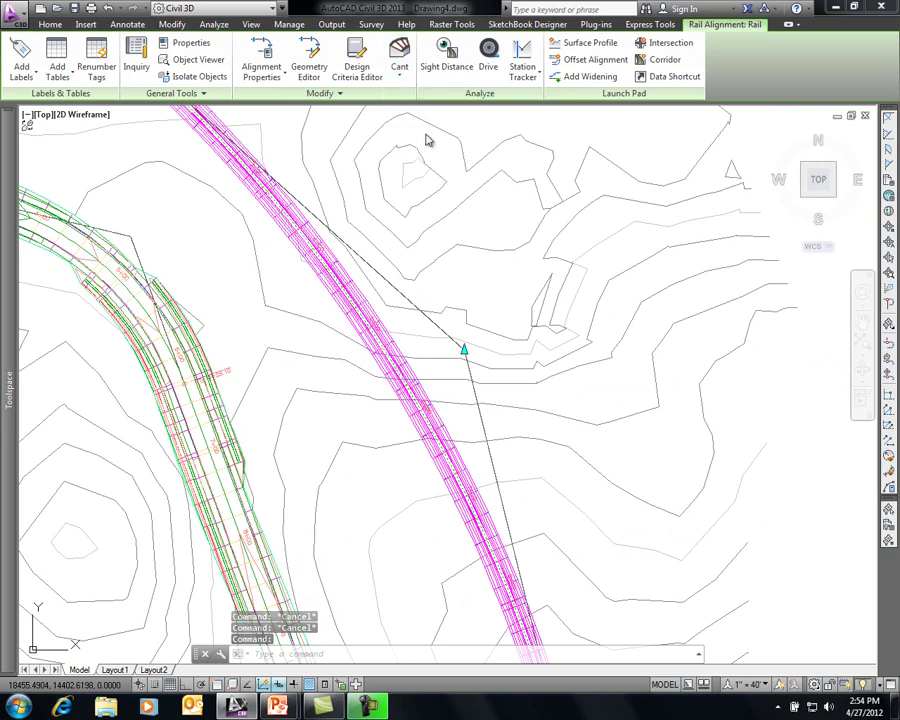
pyautogui.moveTo(14, 230)
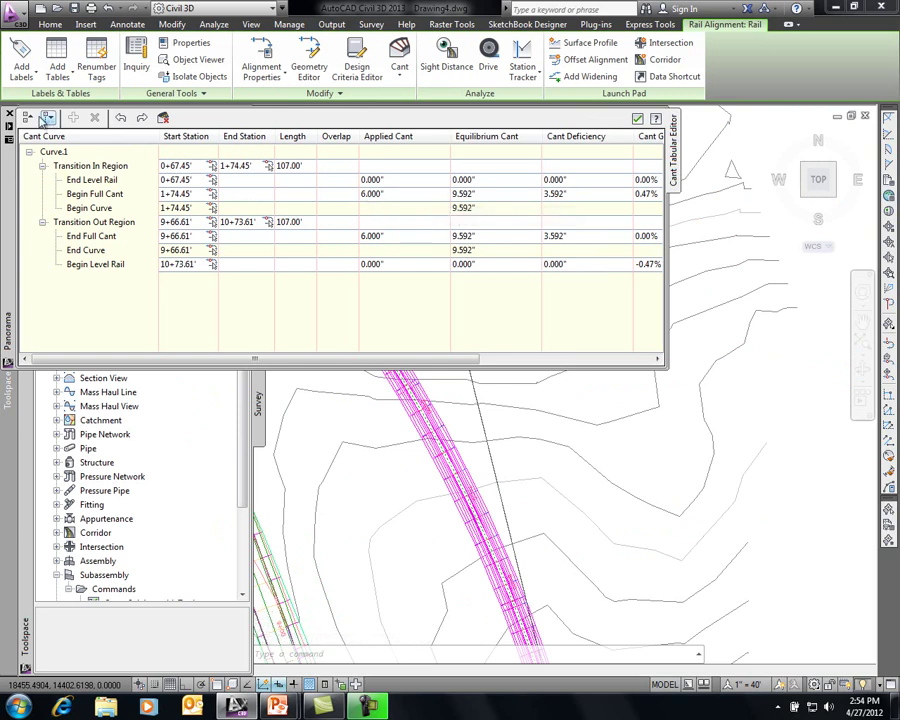
pyautogui.click(9, 116)
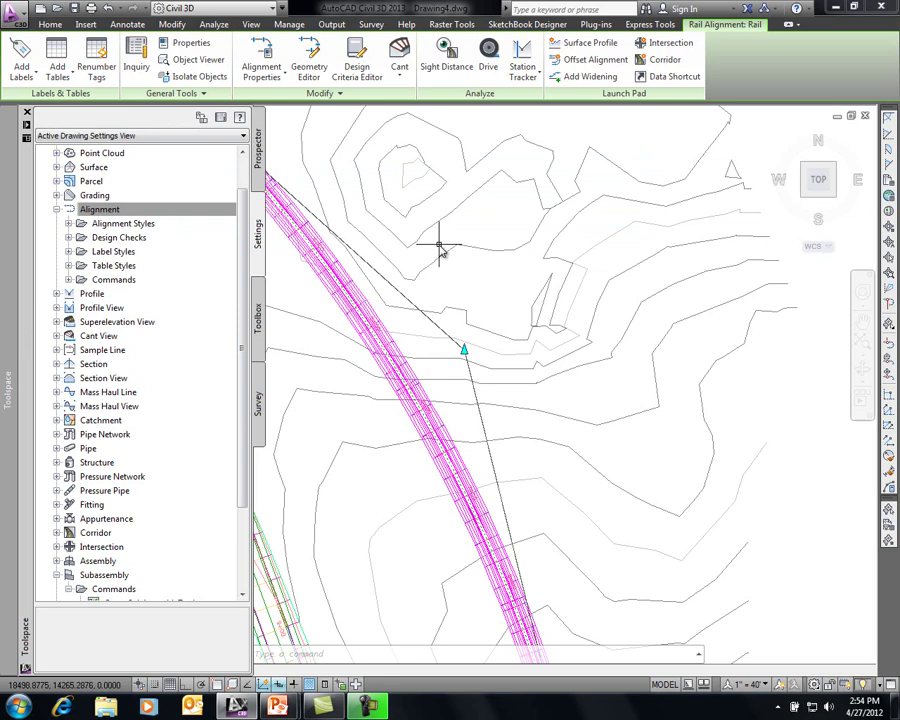
pyautogui.scroll(-2, 458, 255)
pyautogui.scroll(-3, 468, 256)
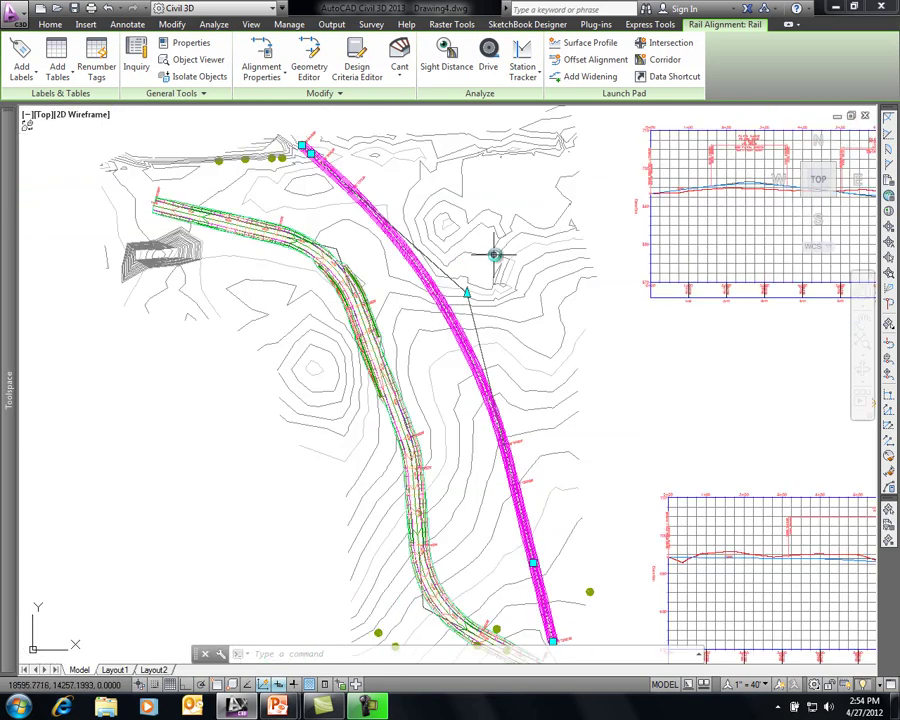
pyautogui.scroll(-1, 494, 256)
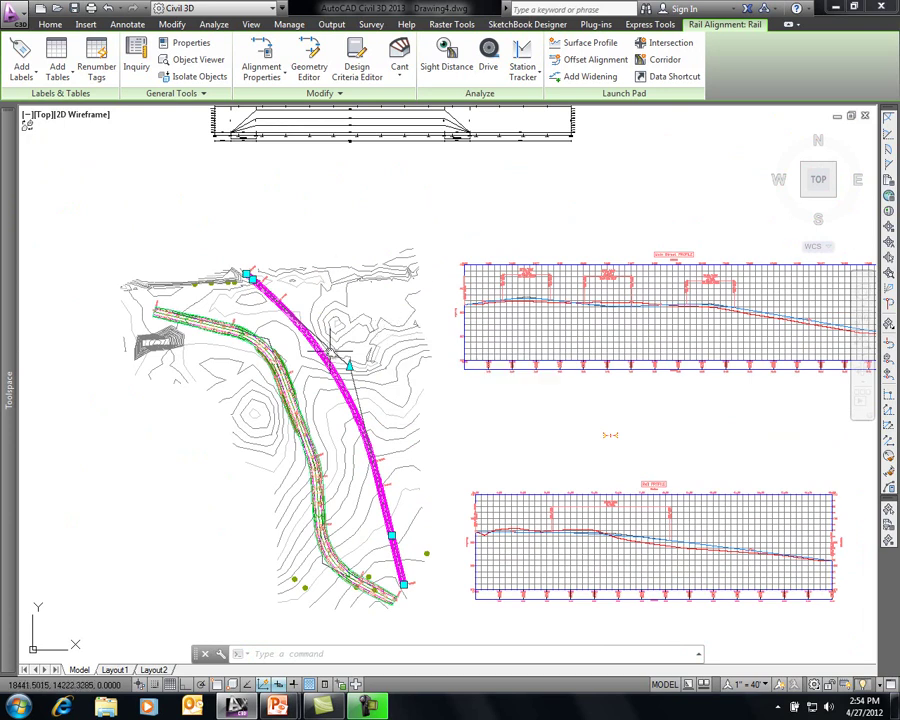
pyautogui.press('Escape')
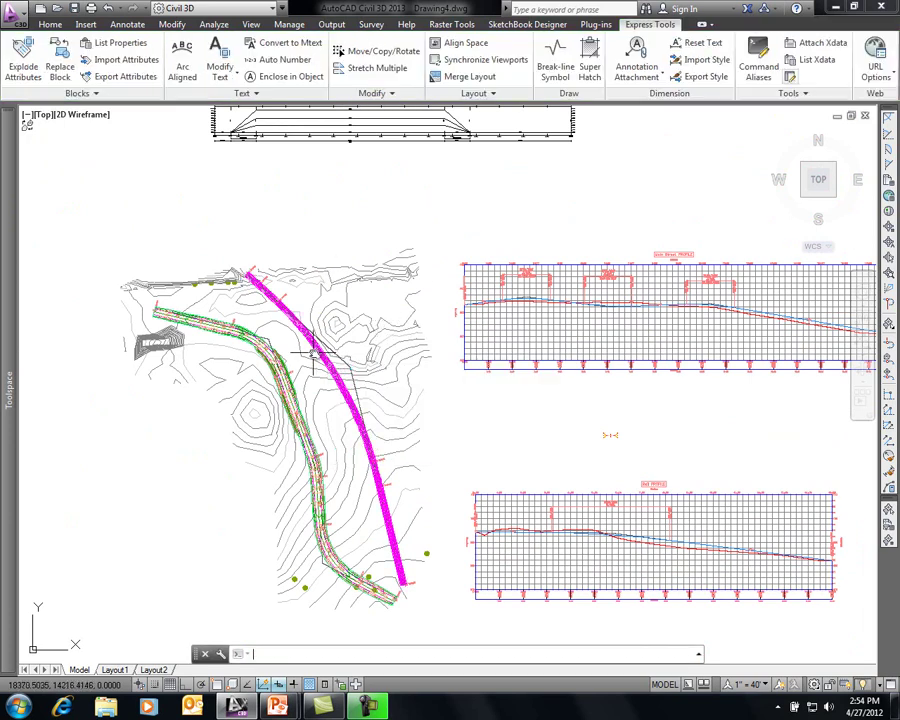
pyautogui.click(320, 355)
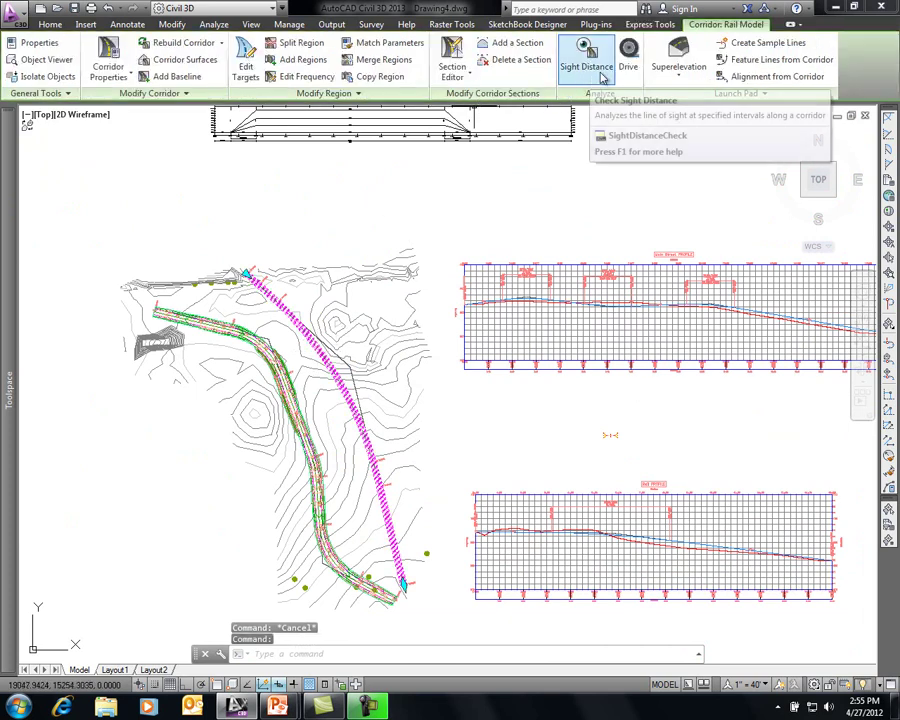
pyautogui.click(453, 55)
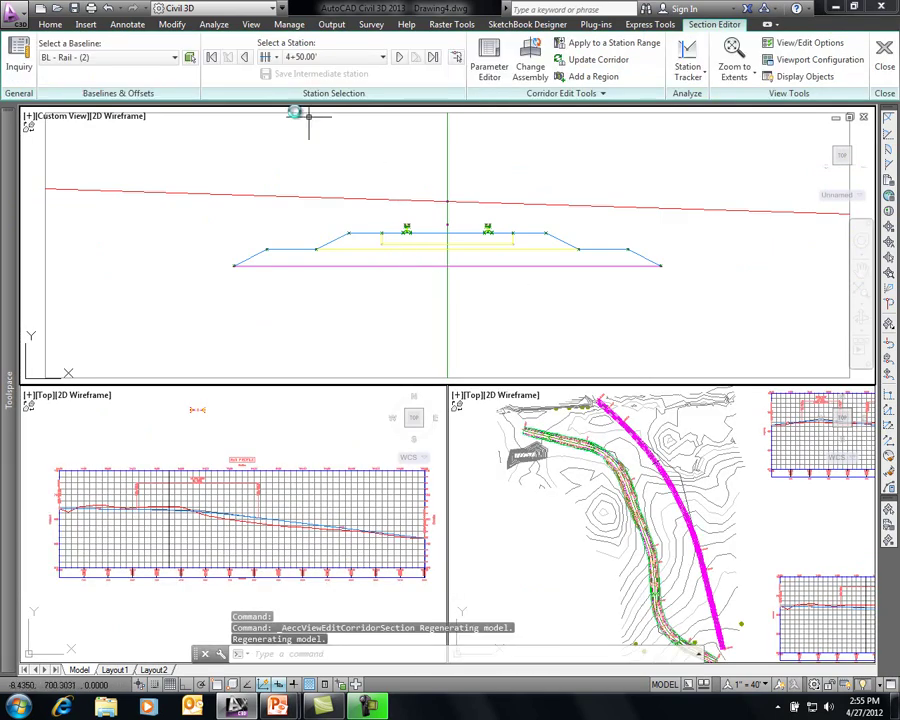
pyautogui.click(212, 58)
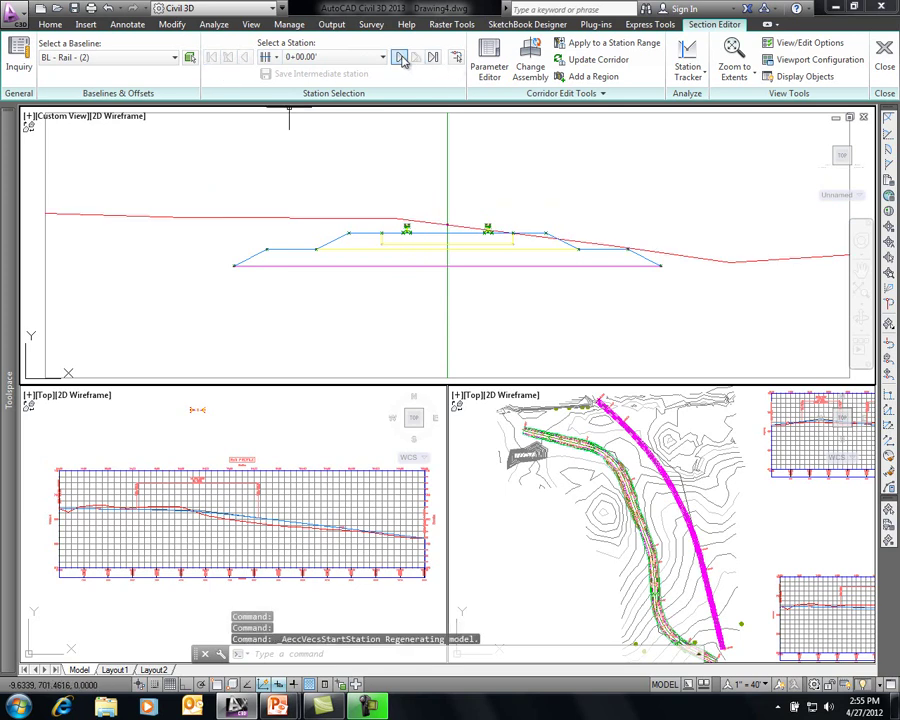
pyautogui.click(399, 57)
pyautogui.click(399, 57)
pyautogui.click(399, 57)
pyautogui.click(399, 57)
pyautogui.click(399, 57)
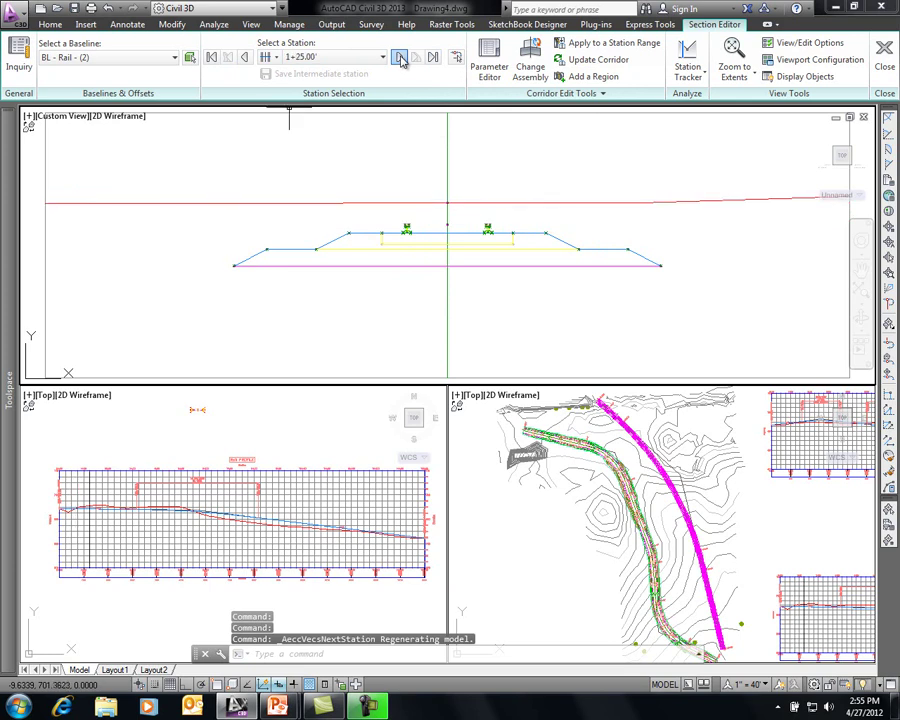
pyautogui.click(399, 57)
pyautogui.click(399, 57)
pyautogui.click(399, 57)
pyautogui.click(399, 57)
pyautogui.click(399, 57)
pyautogui.click(399, 57)
pyautogui.click(399, 57)
pyautogui.click(399, 57)
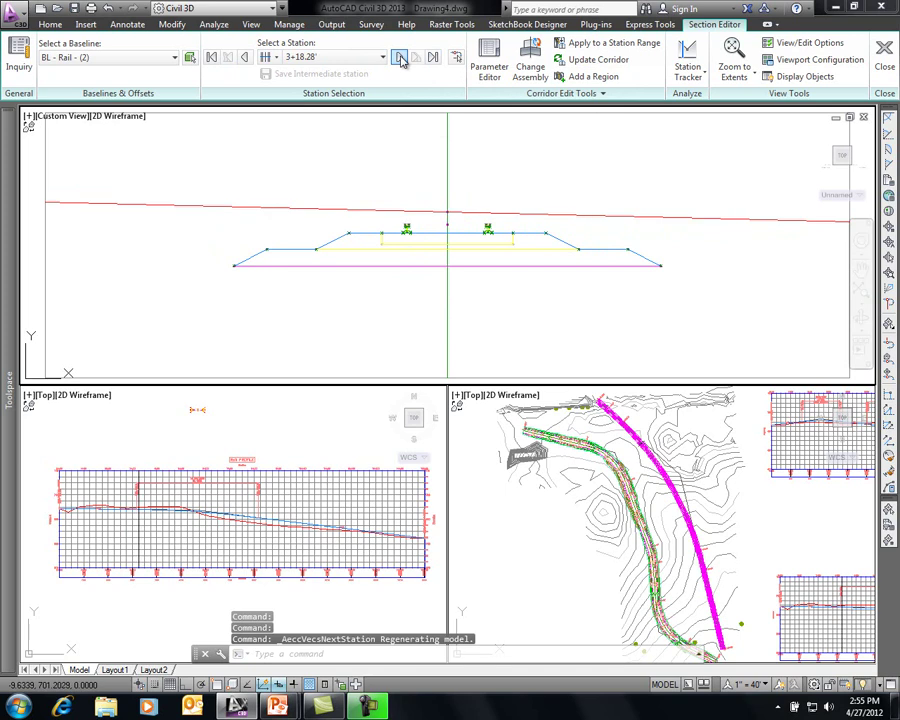
pyautogui.click(399, 57)
pyautogui.click(399, 57)
pyautogui.click(399, 57)
pyautogui.click(399, 57)
pyautogui.click(399, 57)
pyautogui.click(399, 57)
pyautogui.click(399, 57)
pyautogui.click(399, 57)
pyautogui.click(399, 57)
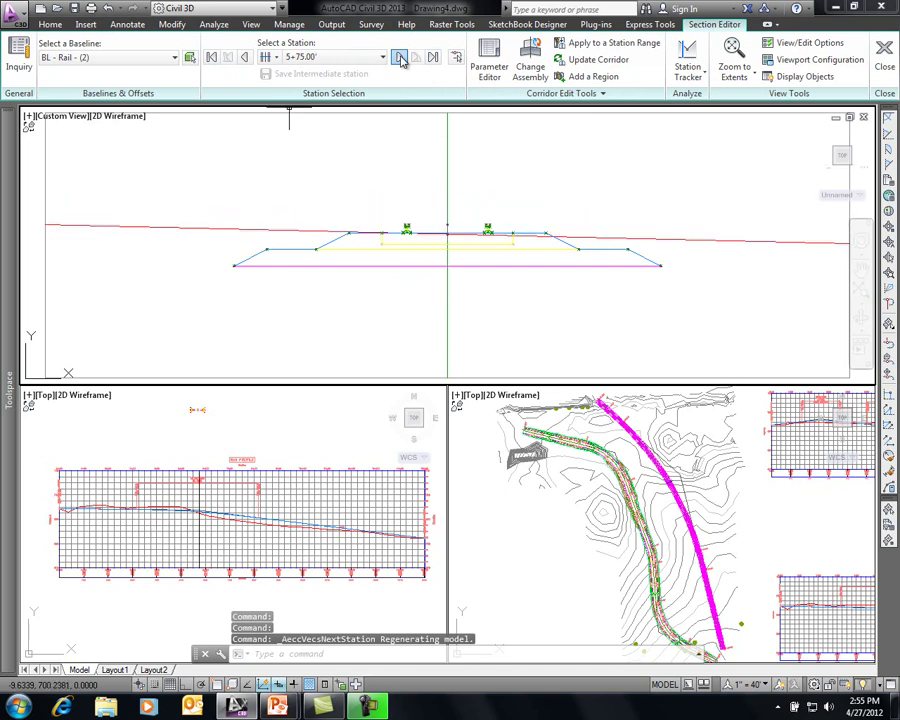
pyautogui.click(399, 57)
pyautogui.click(399, 57)
pyautogui.click(399, 57)
pyautogui.click(399, 57)
pyautogui.click(399, 57)
pyautogui.click(399, 57)
pyautogui.click(399, 57)
pyautogui.click(399, 57)
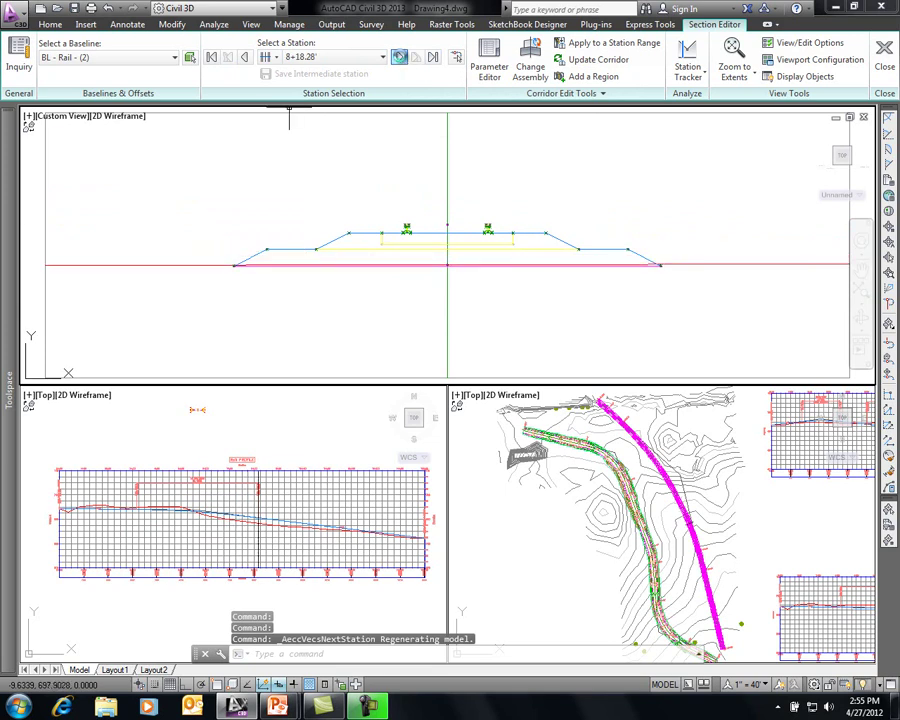
pyautogui.click(887, 55)
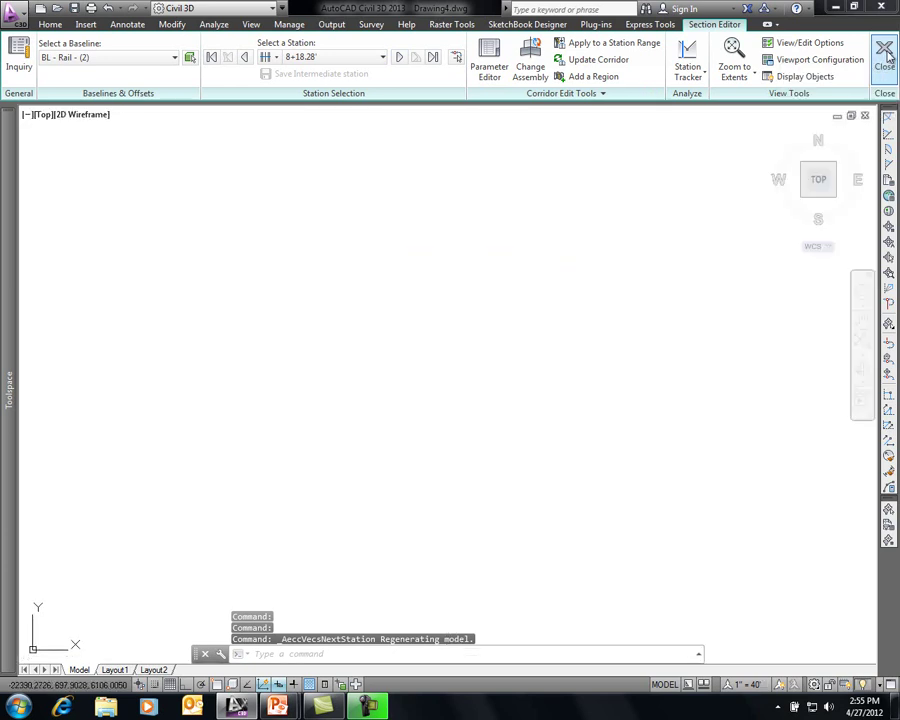
# - Set the Rail Model corridor to rebuild automatically from the Prospector corridor list
pyautogui.moveTo(8, 370)
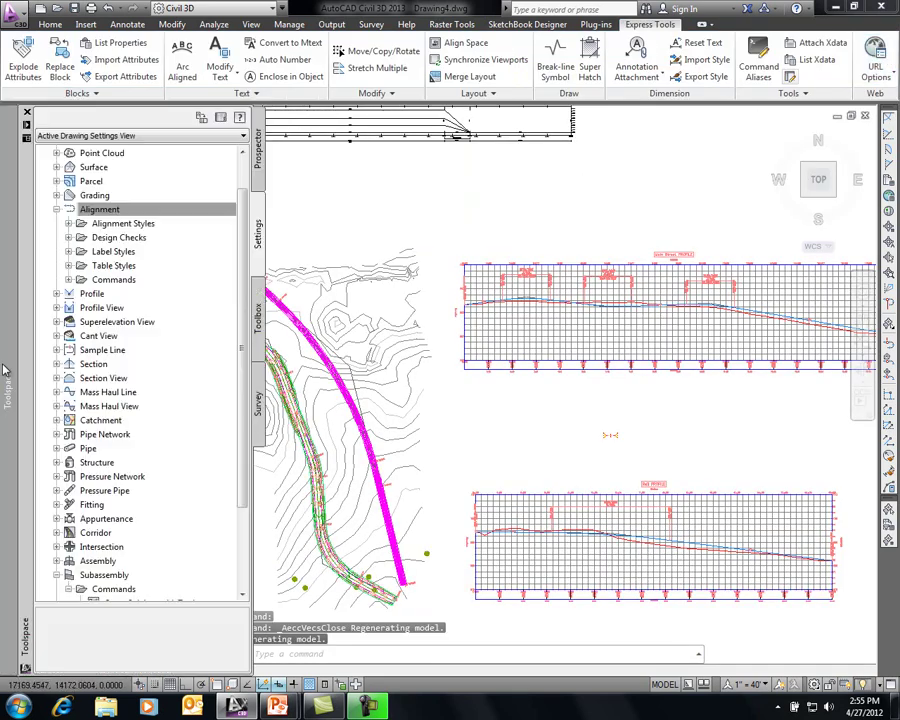
pyautogui.click(258, 150)
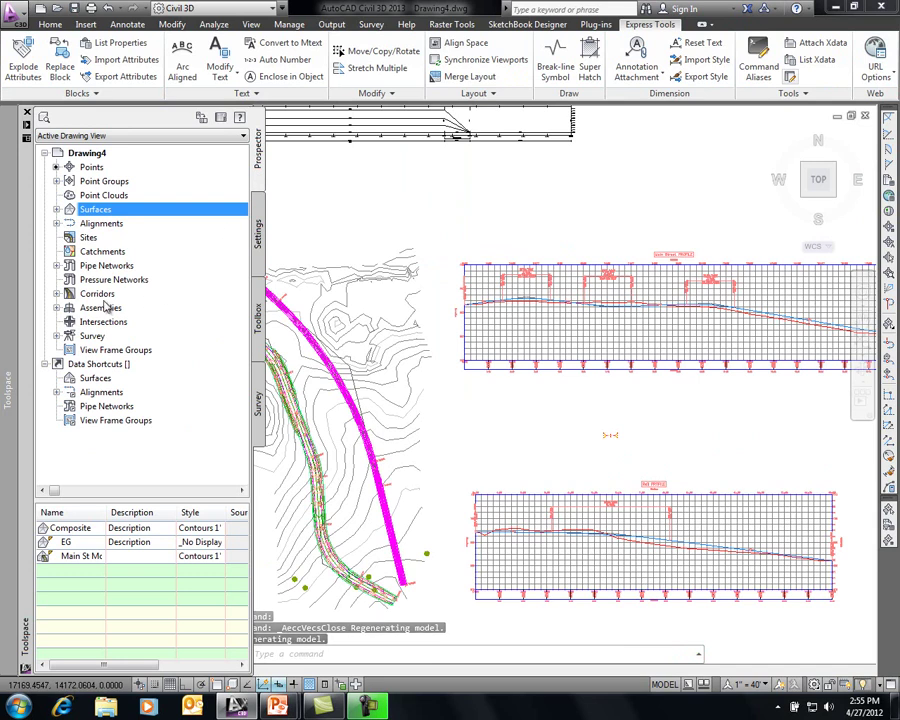
pyautogui.click(58, 294)
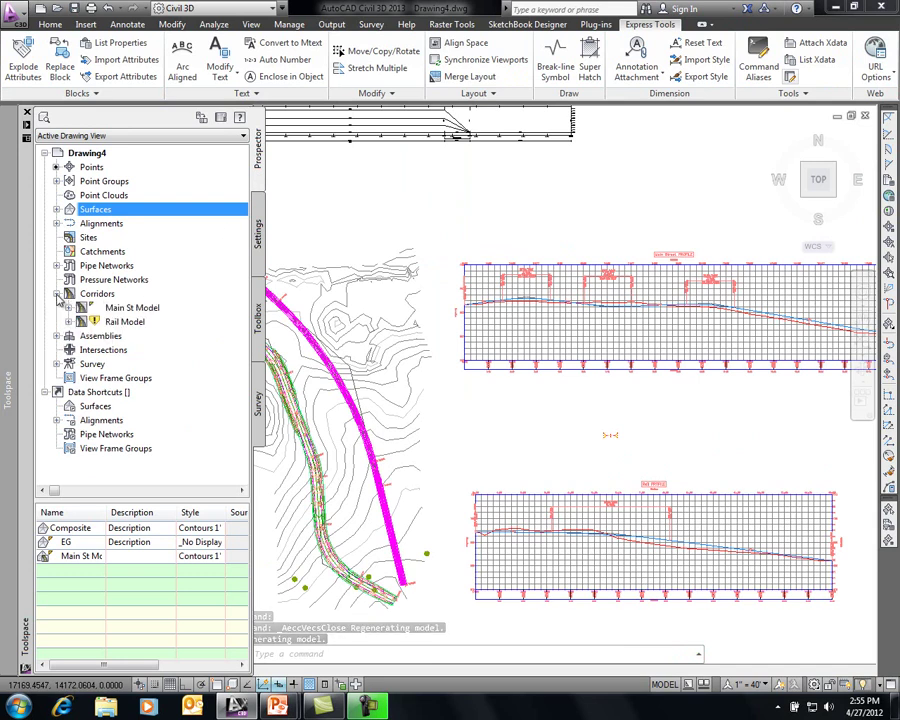
pyautogui.rightClick(122, 322)
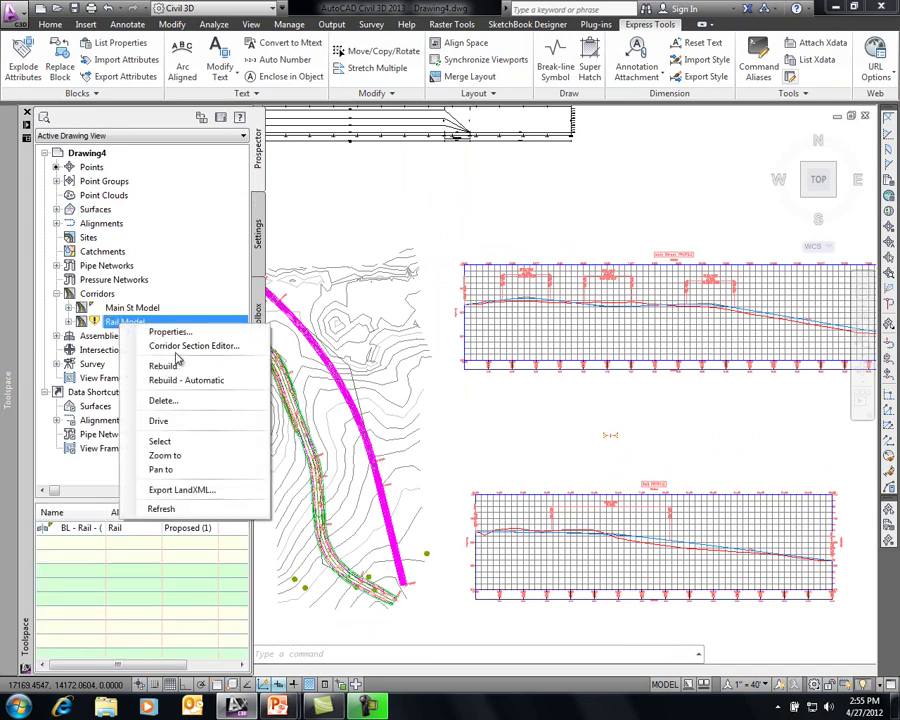
pyautogui.click(183, 379)
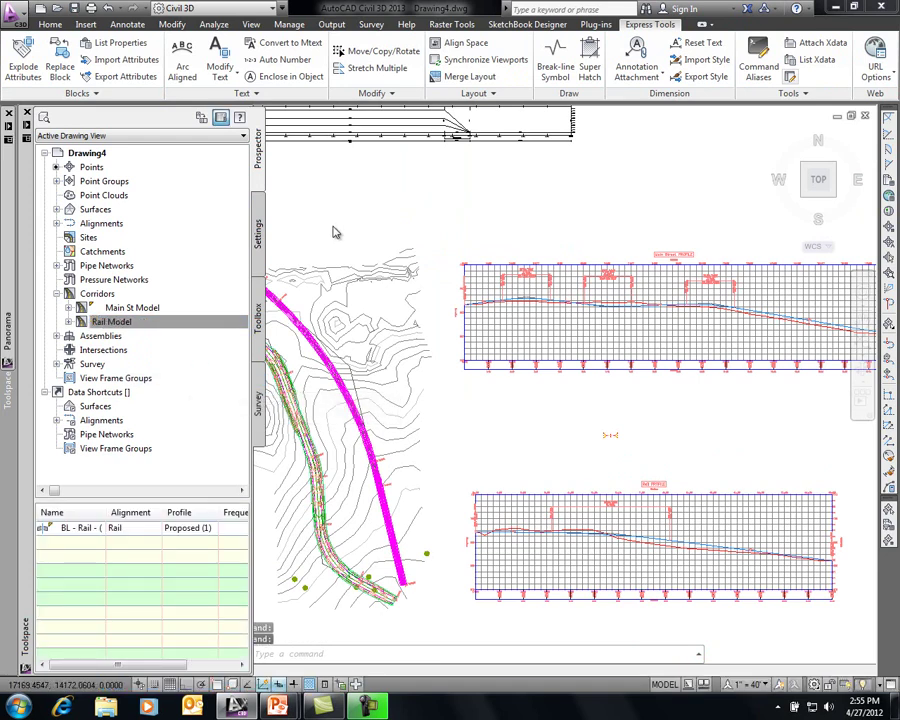
# - Select the magenta Rail Model corridor and open it in the Section Editor
pyautogui.scroll(4, 288, 322)
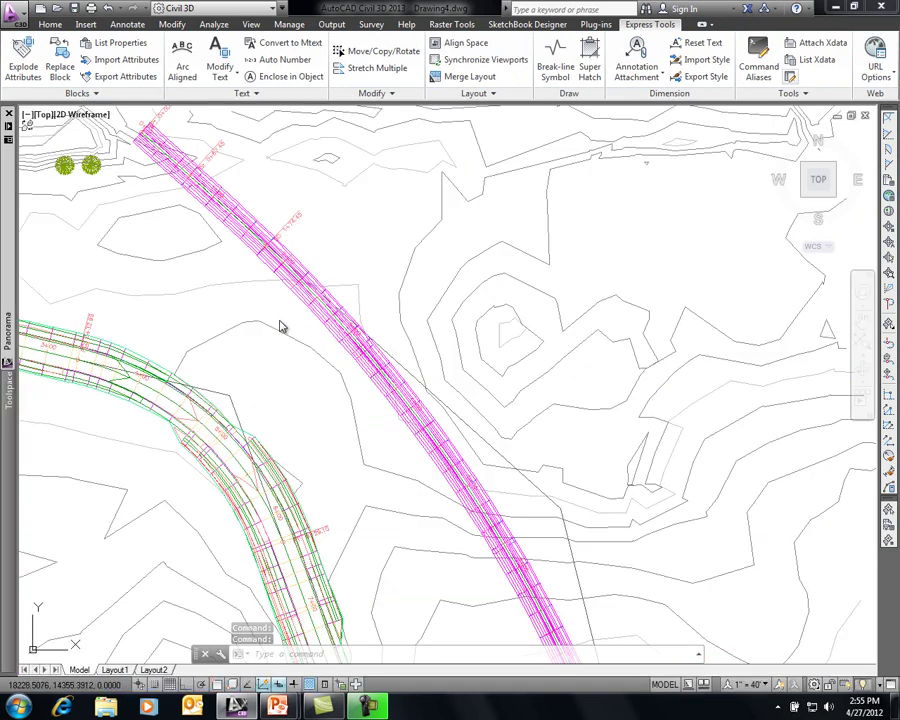
pyautogui.click(302, 305)
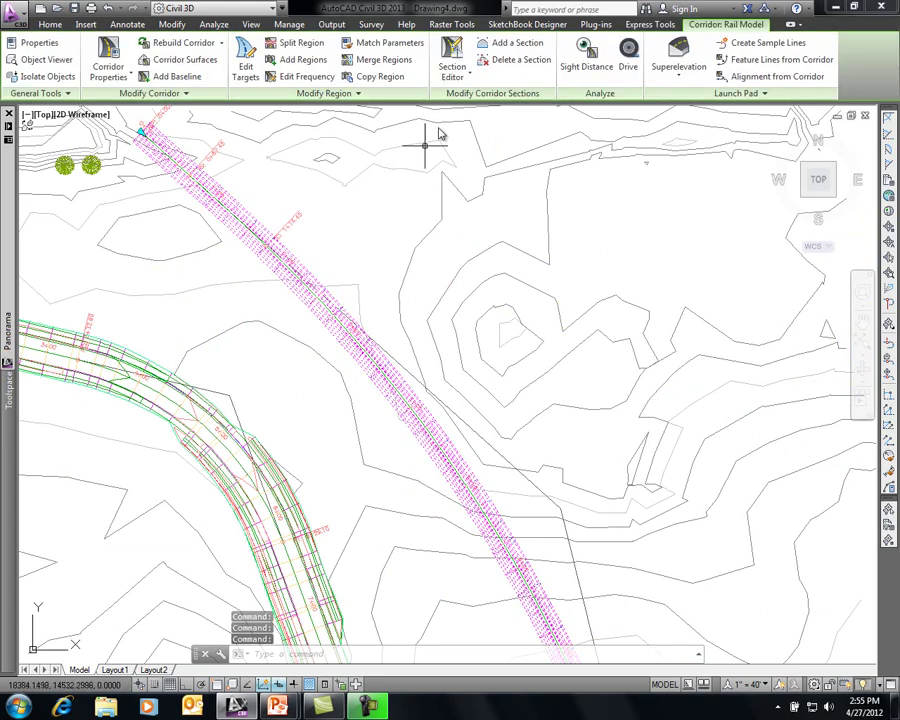
pyautogui.click(452, 62)
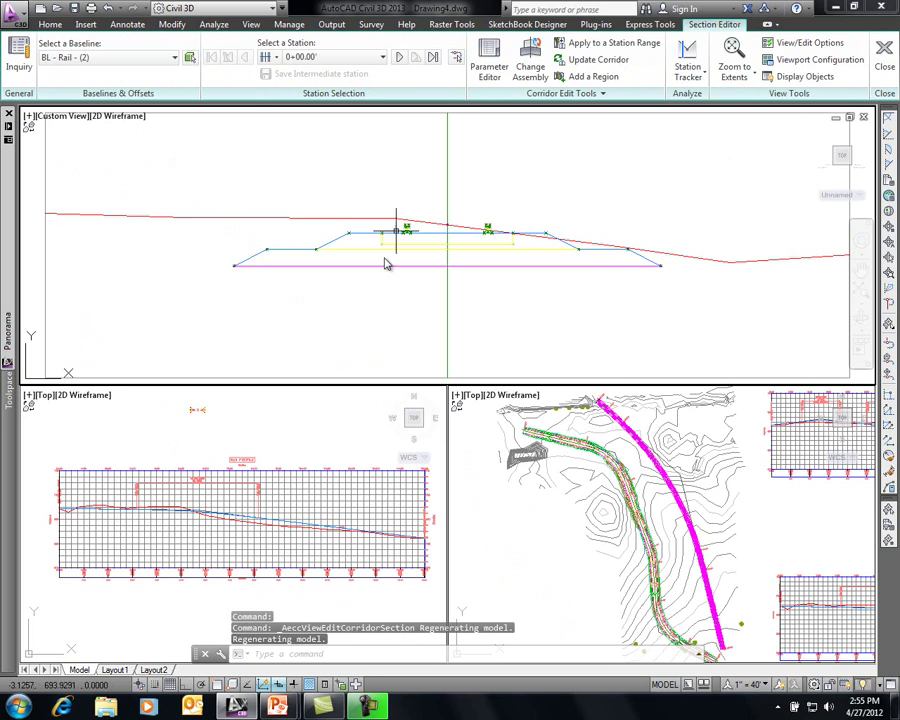
# - Advance the Rail Model sections station by station from 0+00.00' to 11+50.00', then close the Section Editor
pyautogui.click(399, 58)
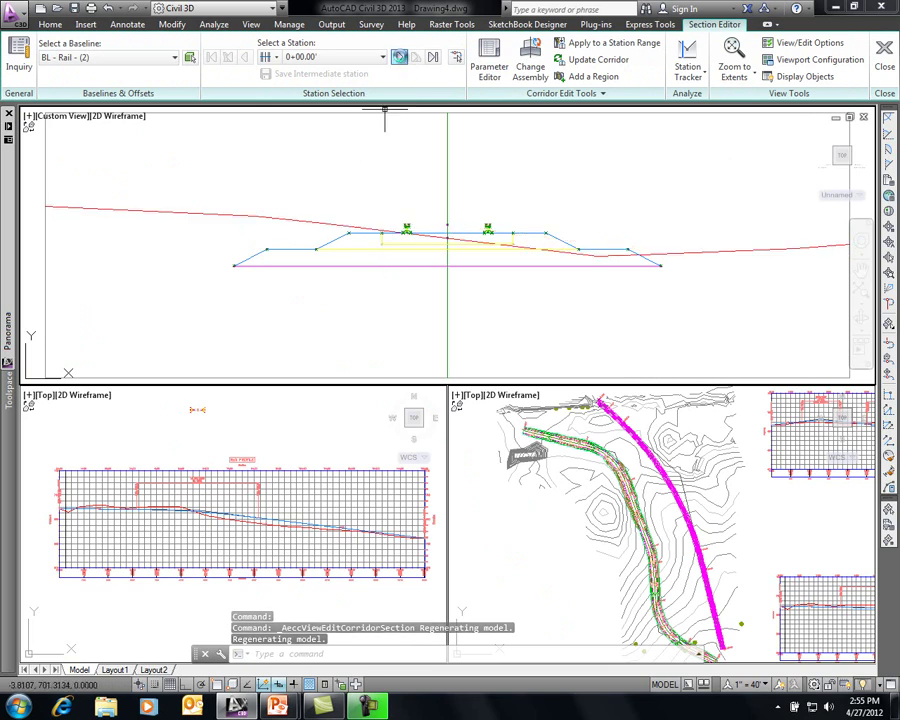
pyautogui.click(399, 58)
pyautogui.click(399, 58)
pyautogui.click(399, 58)
pyautogui.click(399, 58)
pyautogui.click(399, 58)
pyautogui.click(399, 58)
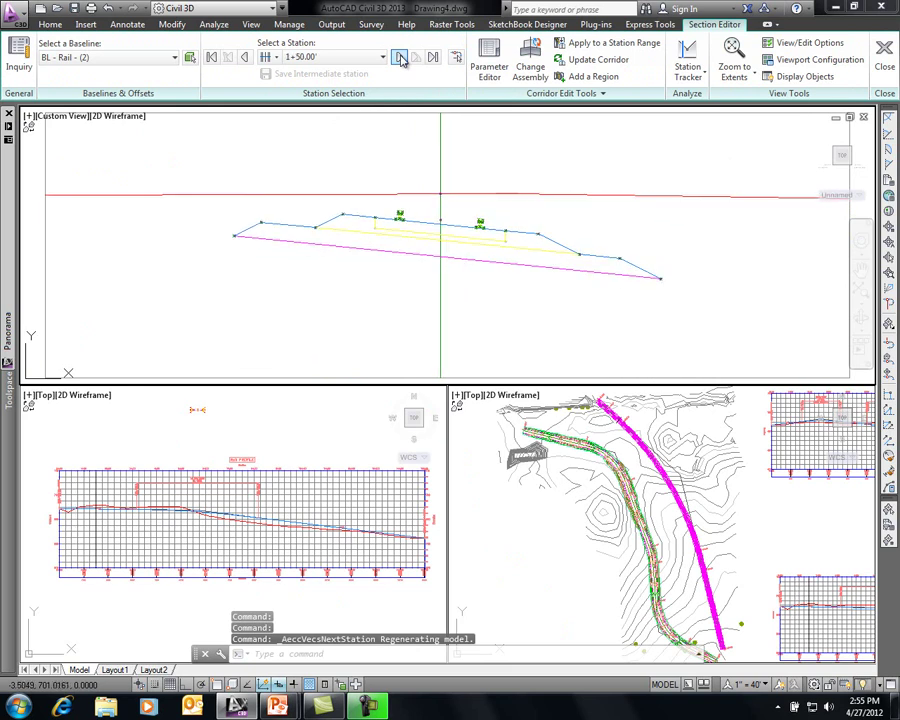
pyautogui.click(399, 58)
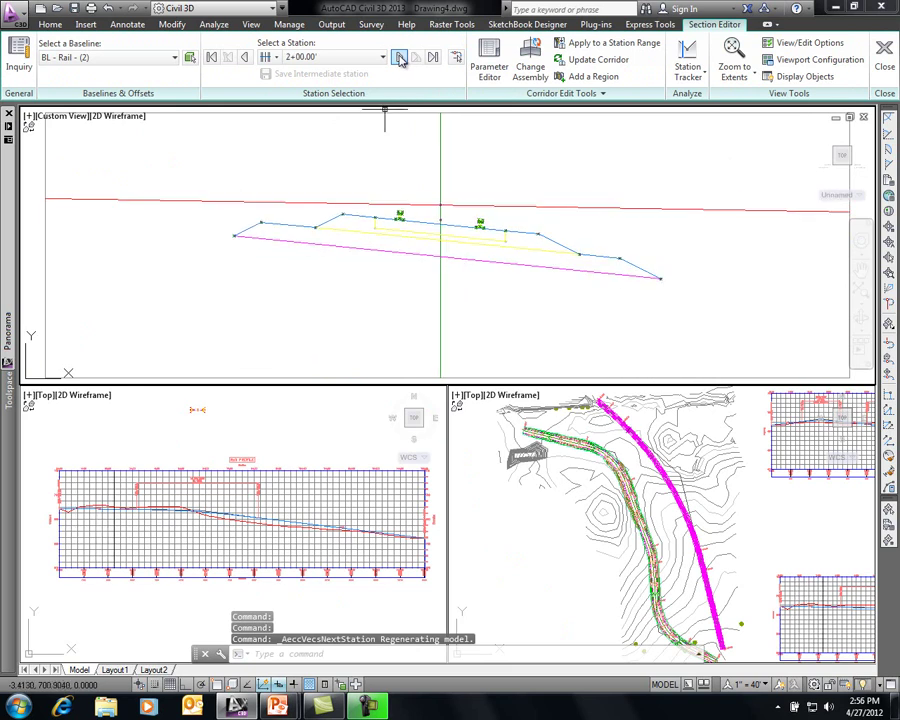
pyautogui.click(399, 58)
pyautogui.click(399, 58)
pyautogui.click(399, 58)
pyautogui.click(399, 58)
pyautogui.click(399, 58)
pyautogui.click(399, 58)
pyautogui.click(399, 58)
pyautogui.click(399, 58)
pyautogui.click(399, 58)
pyautogui.click(399, 58)
pyautogui.click(399, 58)
pyautogui.click(399, 58)
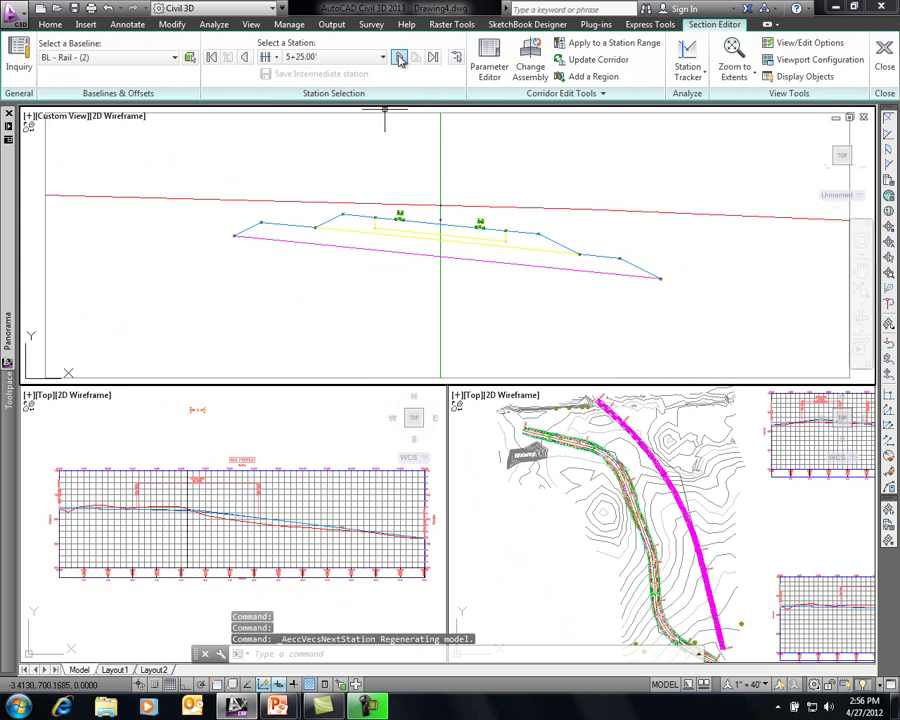
pyautogui.click(399, 58)
pyautogui.click(399, 58)
pyautogui.click(399, 58)
pyautogui.click(399, 58)
pyautogui.click(399, 58)
pyautogui.click(399, 58)
pyautogui.click(399, 58)
pyautogui.click(399, 58)
pyautogui.click(399, 58)
pyautogui.click(399, 58)
pyautogui.click(399, 58)
pyautogui.click(399, 58)
pyautogui.click(399, 58)
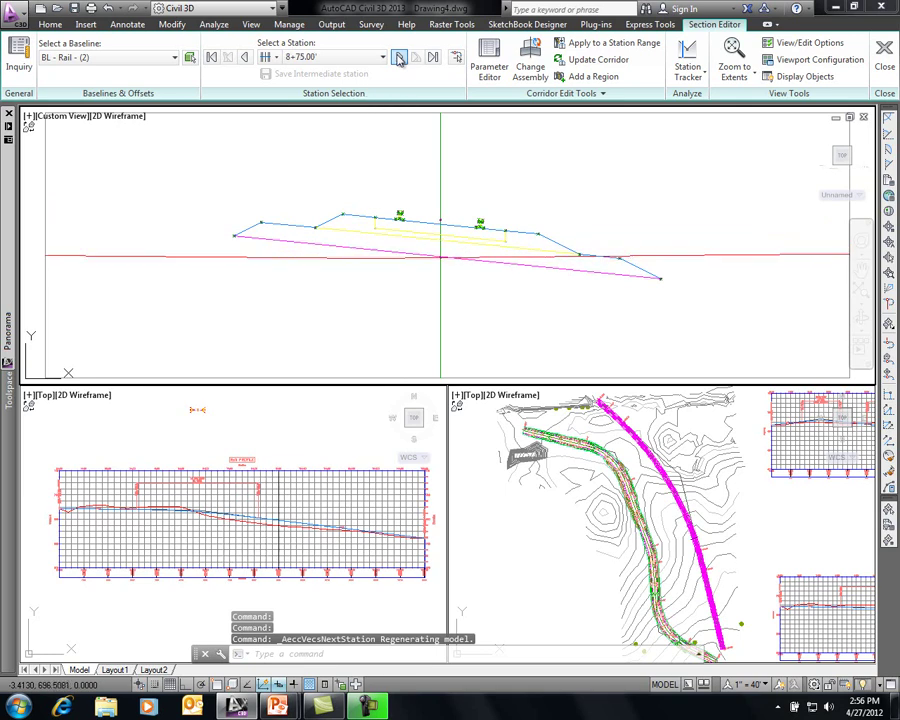
pyautogui.click(399, 58)
pyautogui.click(399, 58)
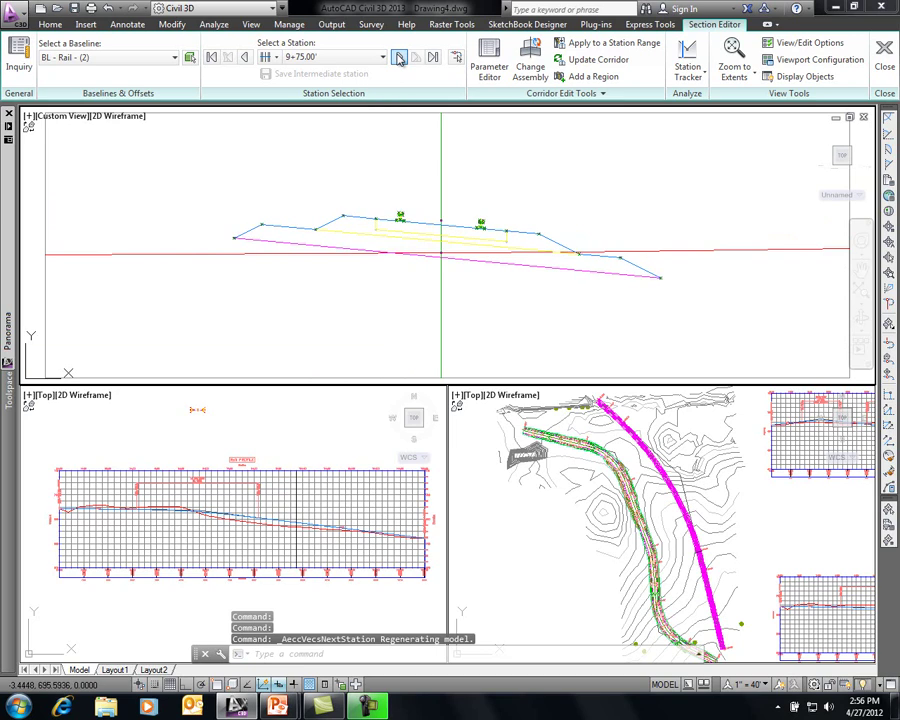
pyautogui.click(399, 58)
pyautogui.click(399, 58)
pyautogui.click(399, 58)
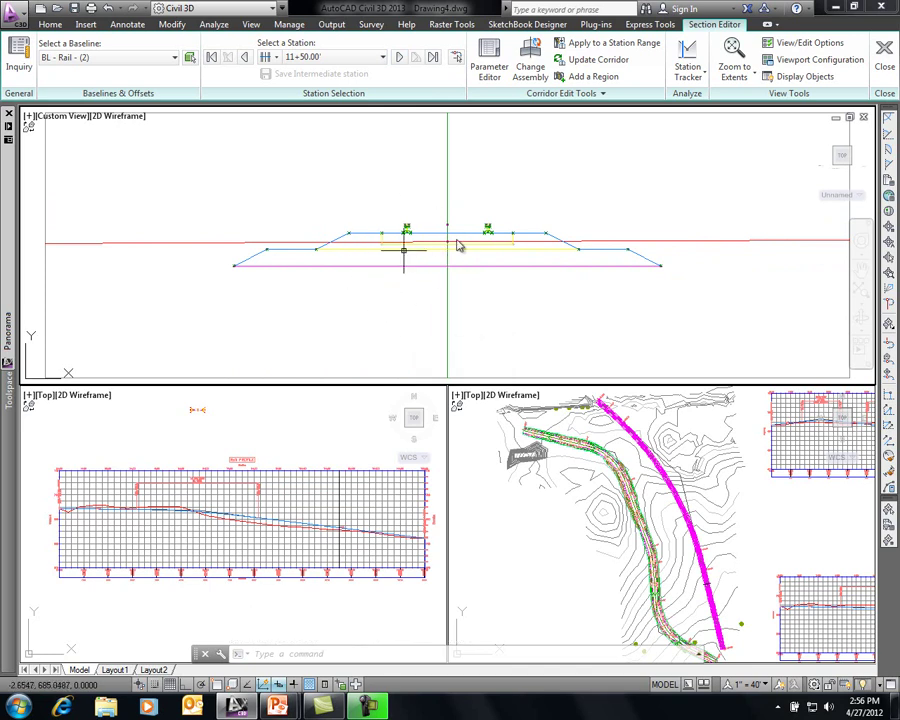
pyautogui.click(887, 57)
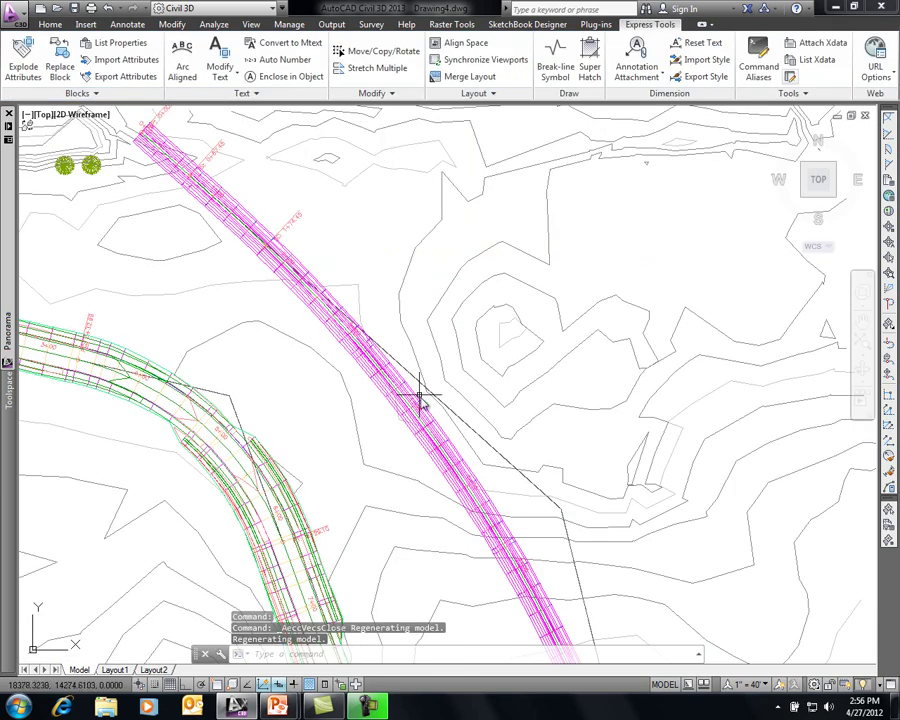
# - Set Curve 1's cant Pivot Method to Center Baseline in the Cant Curve Manager
pyautogui.click(466, 428)
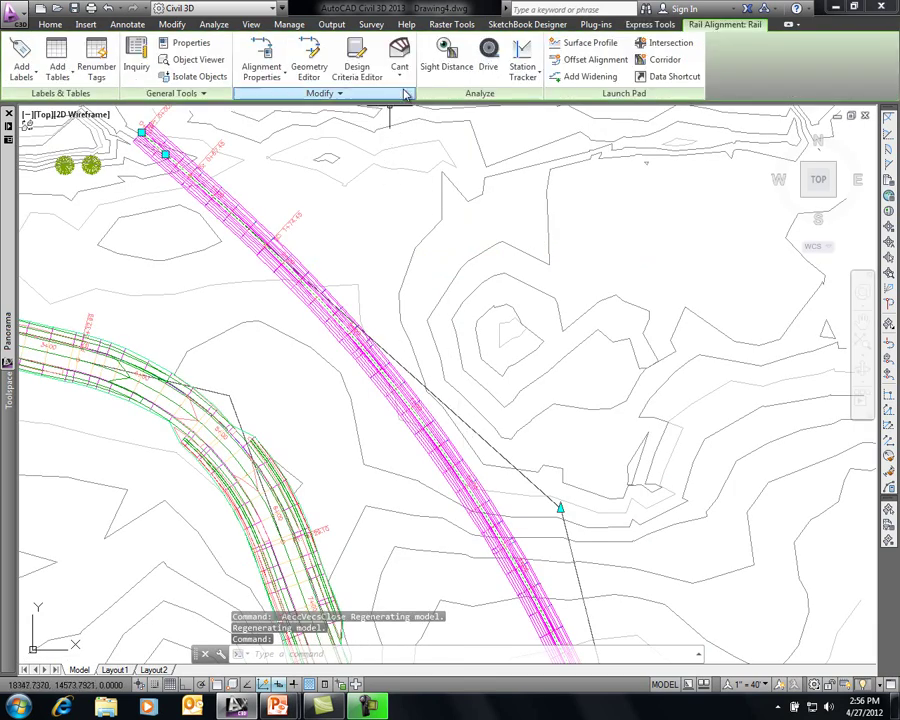
pyautogui.click(399, 62)
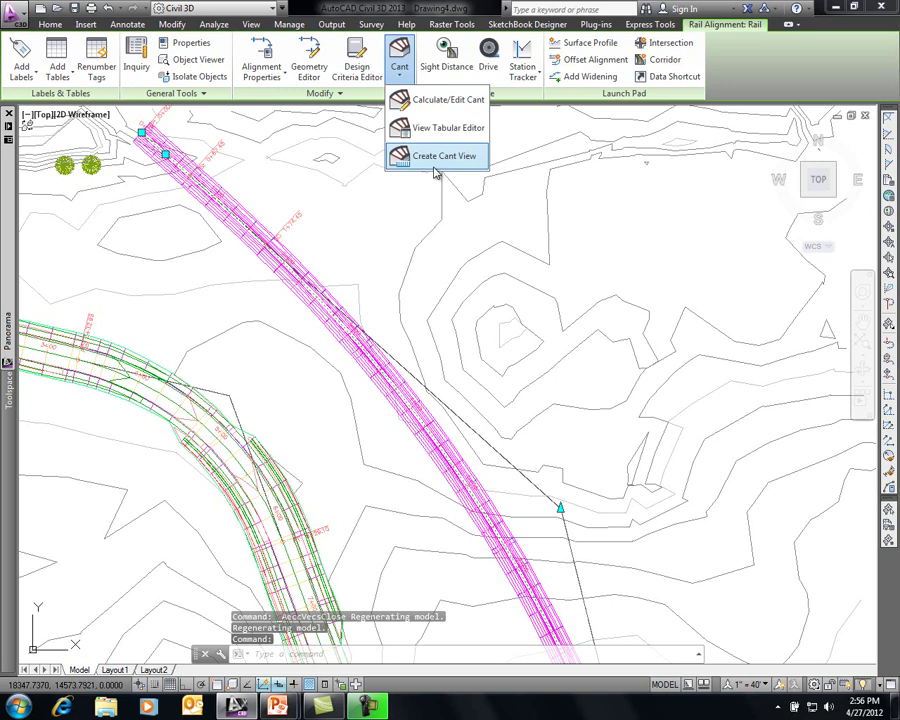
pyautogui.click(440, 100)
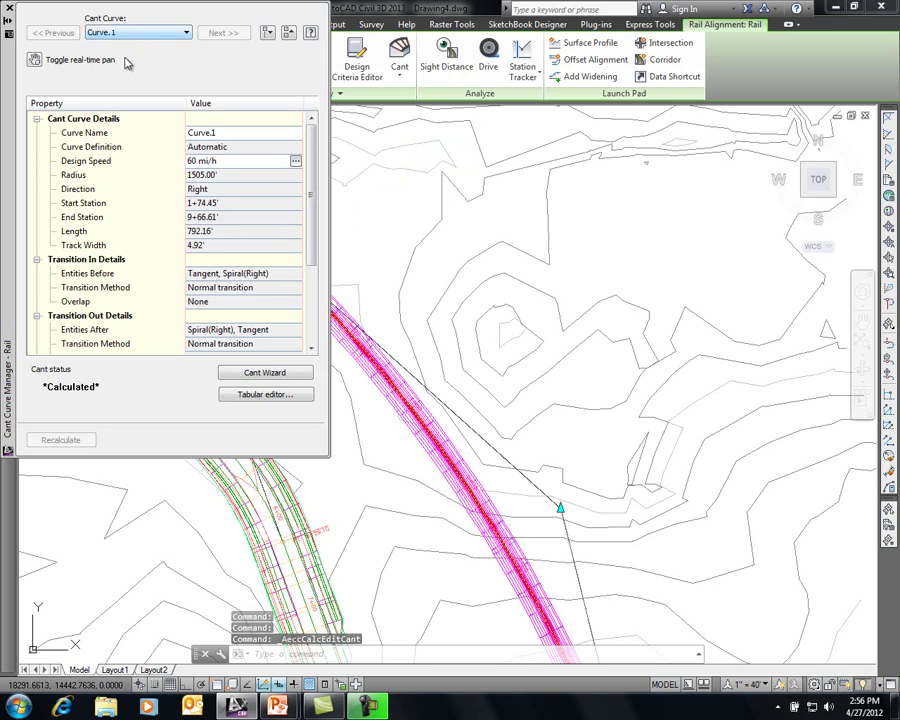
pyautogui.scroll(-1, 312, 178)
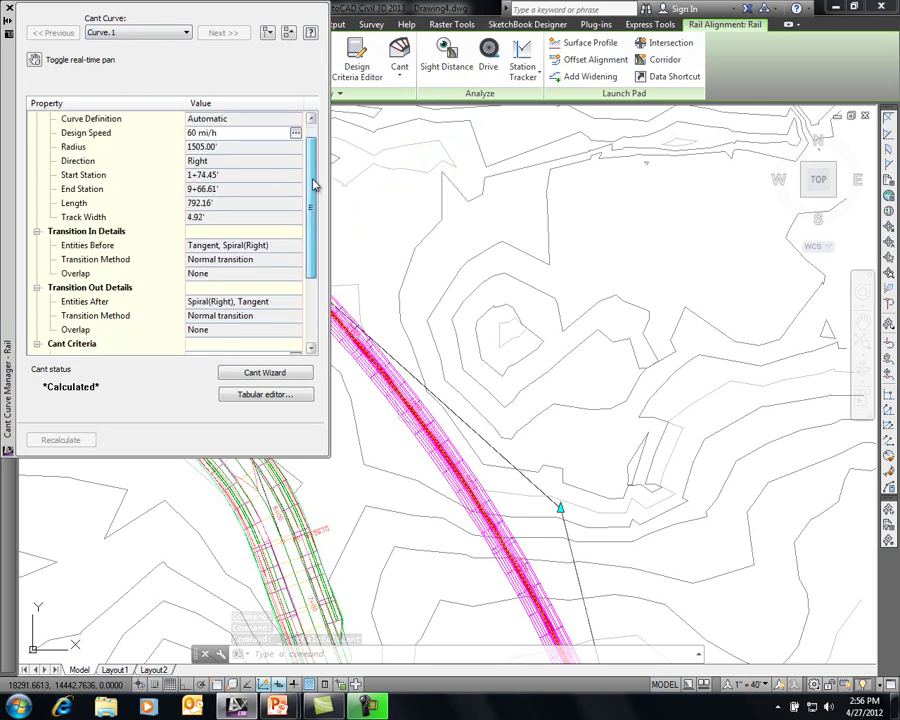
pyautogui.scroll(1, 226, 146)
pyautogui.moveTo(312, 175); pyautogui.dragTo(312, 245)
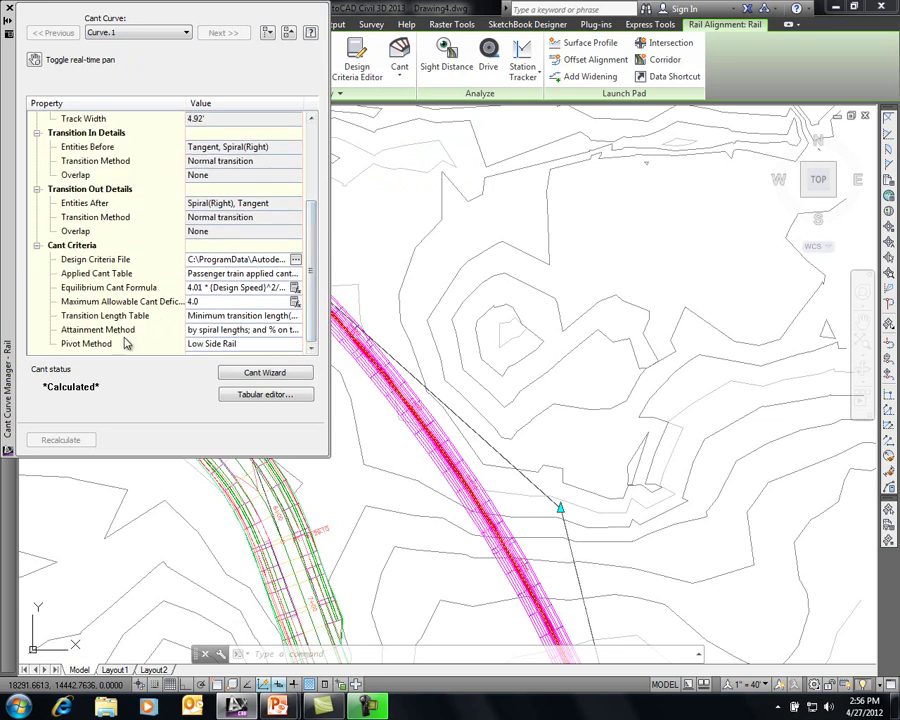
pyautogui.click(242, 345)
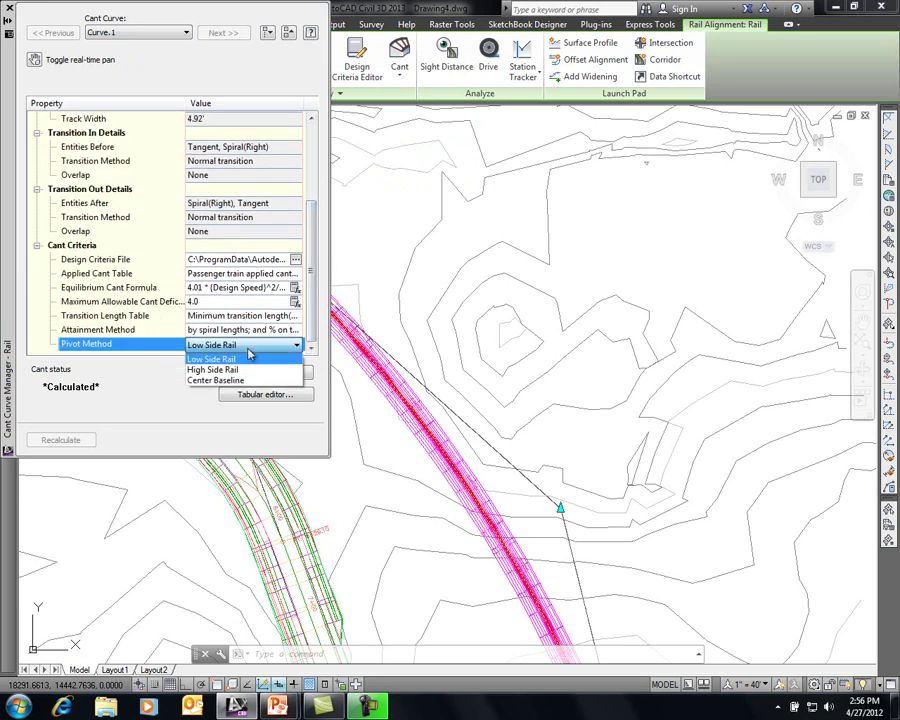
pyautogui.click(227, 381)
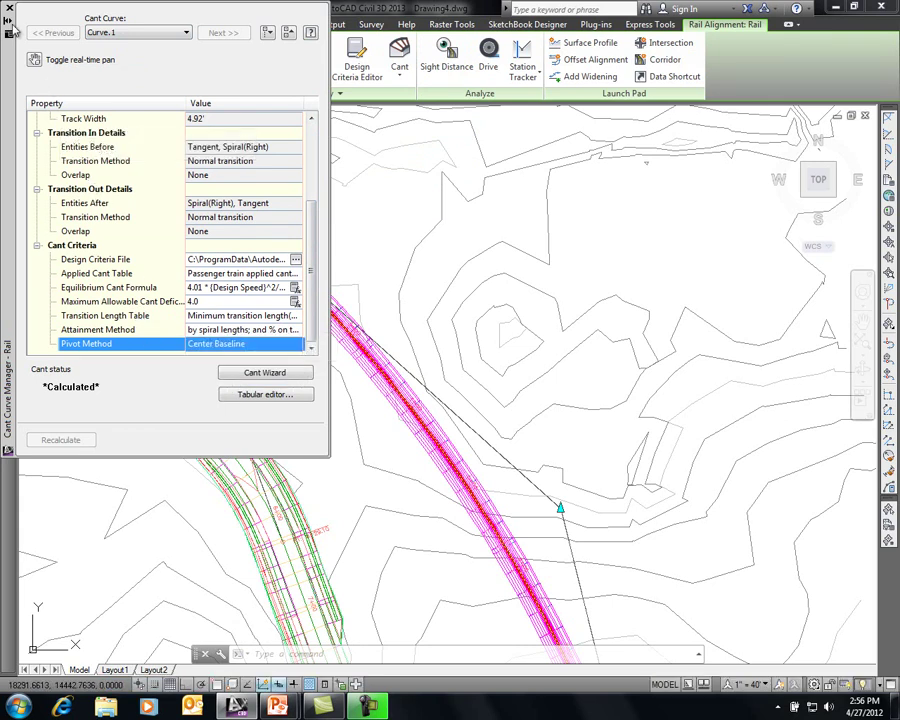
pyautogui.click(10, 9)
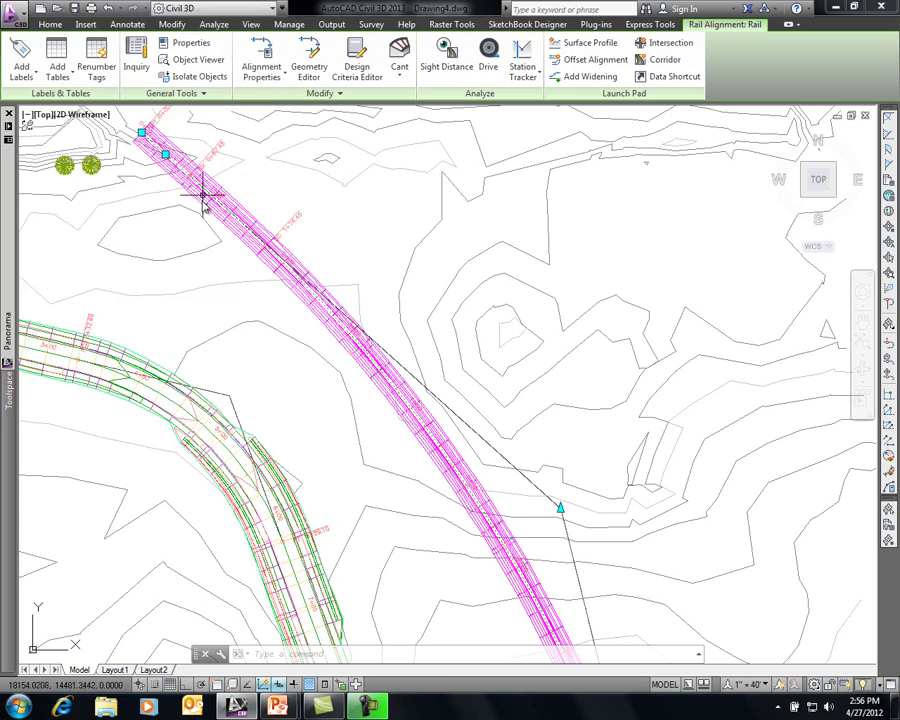
# - Reopen the Rail Model corridor in the Section Editor
pyautogui.press('Escape')
pyautogui.click(338, 341)
pyautogui.click(453, 70)
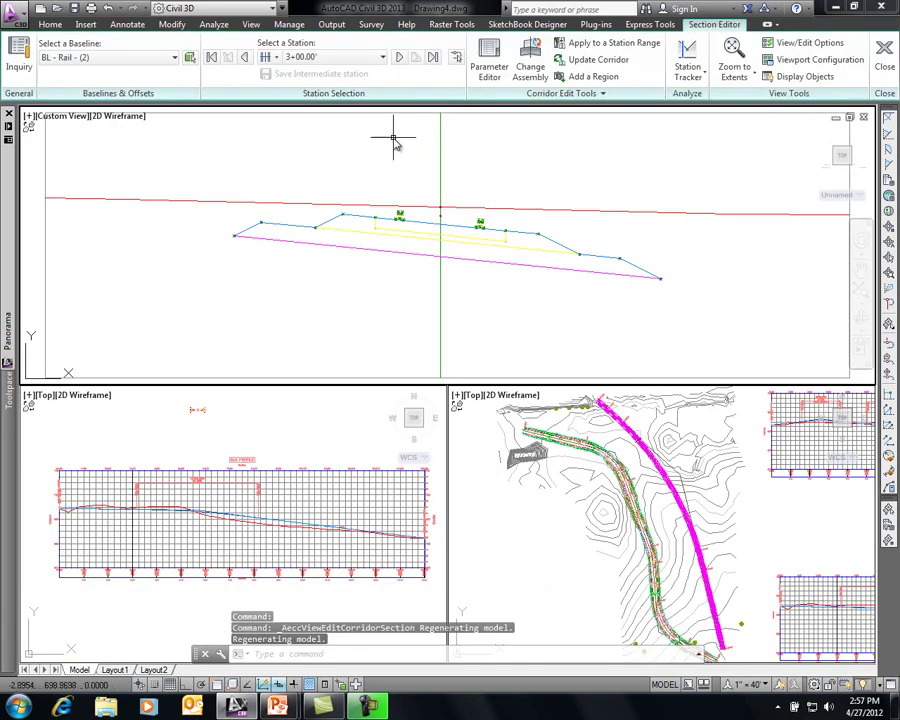
# - Return to station 0+00 and step forward to the canted section at 5+50.00'
pyautogui.click(212, 58)
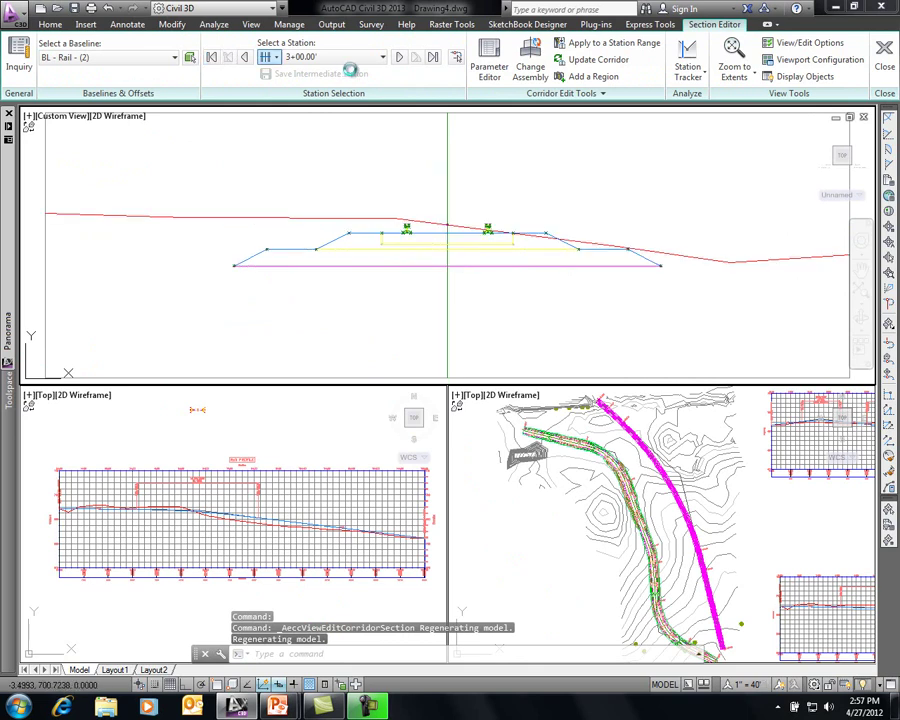
pyautogui.click(399, 58)
pyautogui.click(399, 58)
pyautogui.click(399, 58)
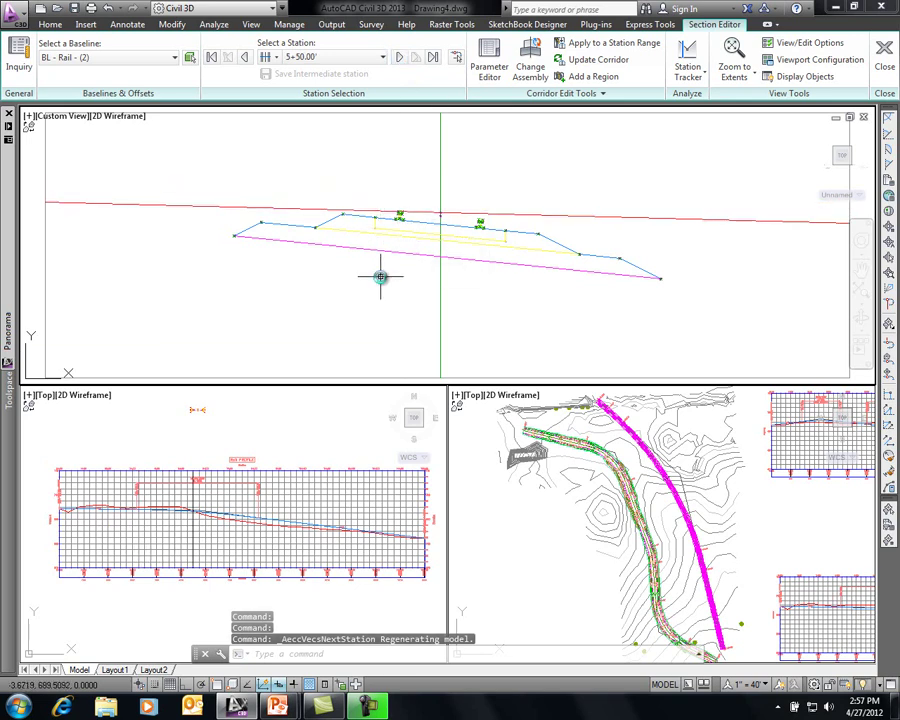
pyautogui.moveTo(380, 277)
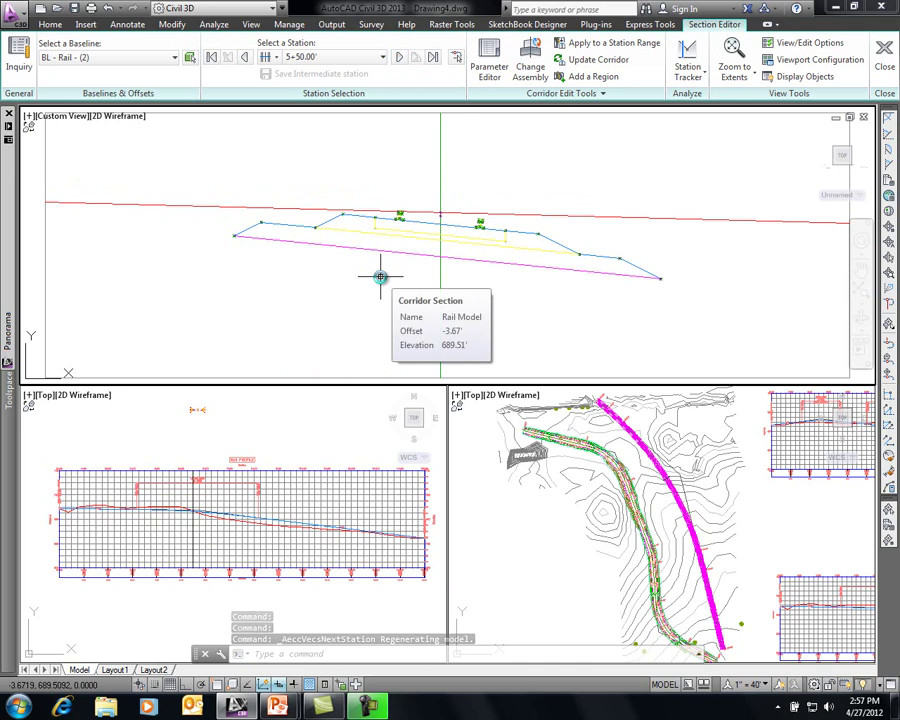
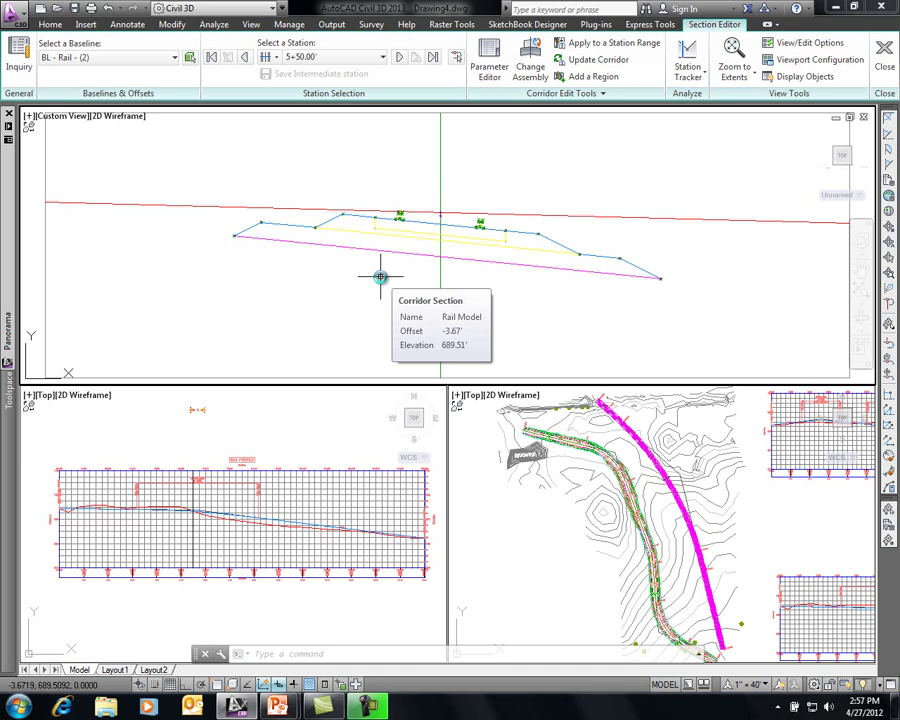
# - Close the Section Editor, zoom to the rail corridor in the Top view, and select it
pyautogui.click(884, 52)
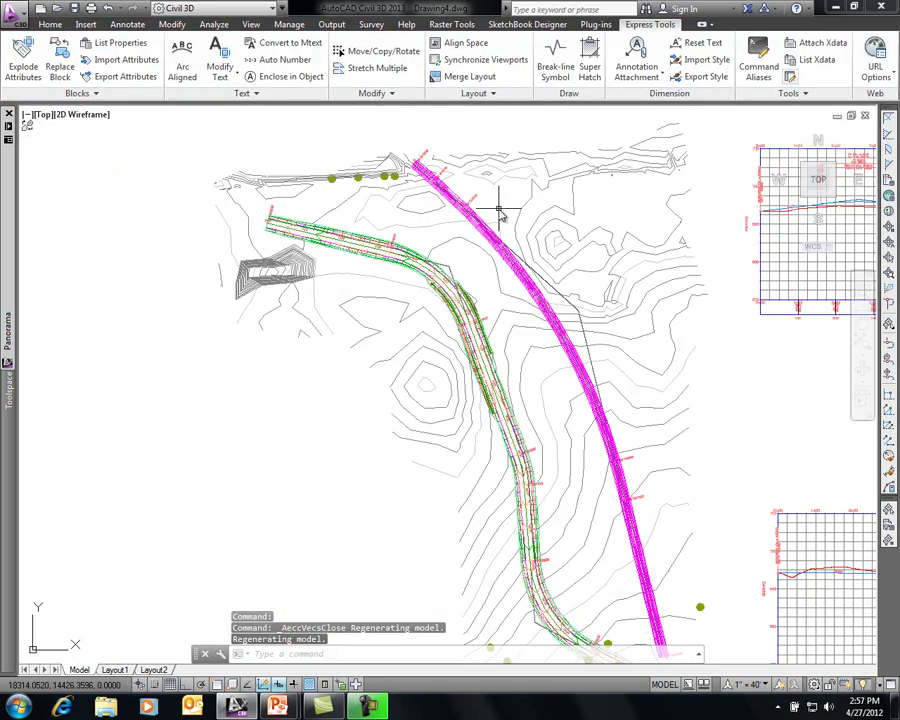
pyautogui.moveTo(518, 195); pyautogui.dragTo(436, 177, button='middle')
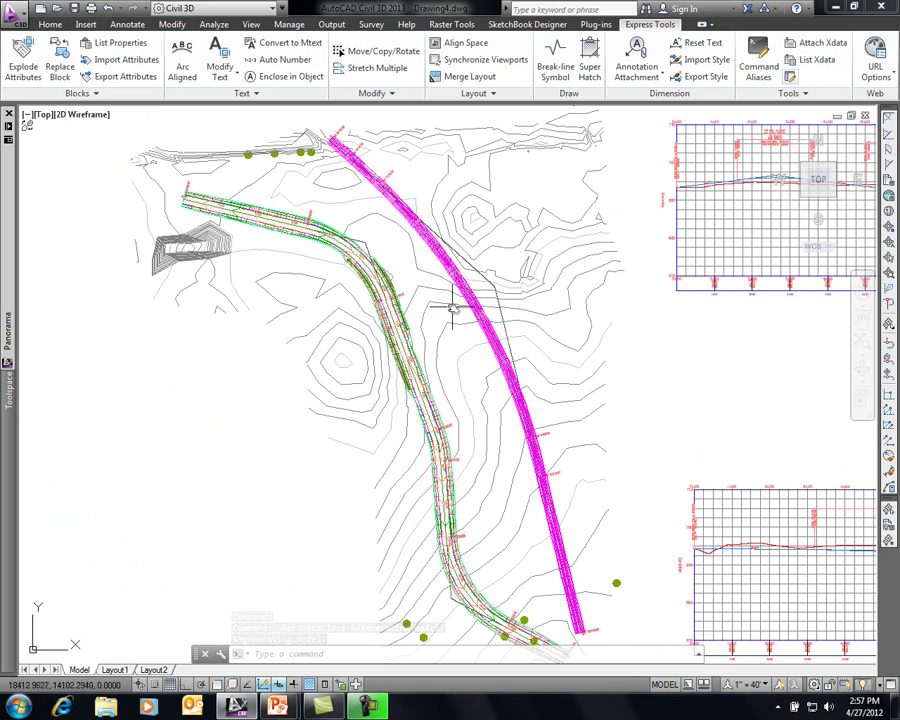
pyautogui.moveTo(453, 312)
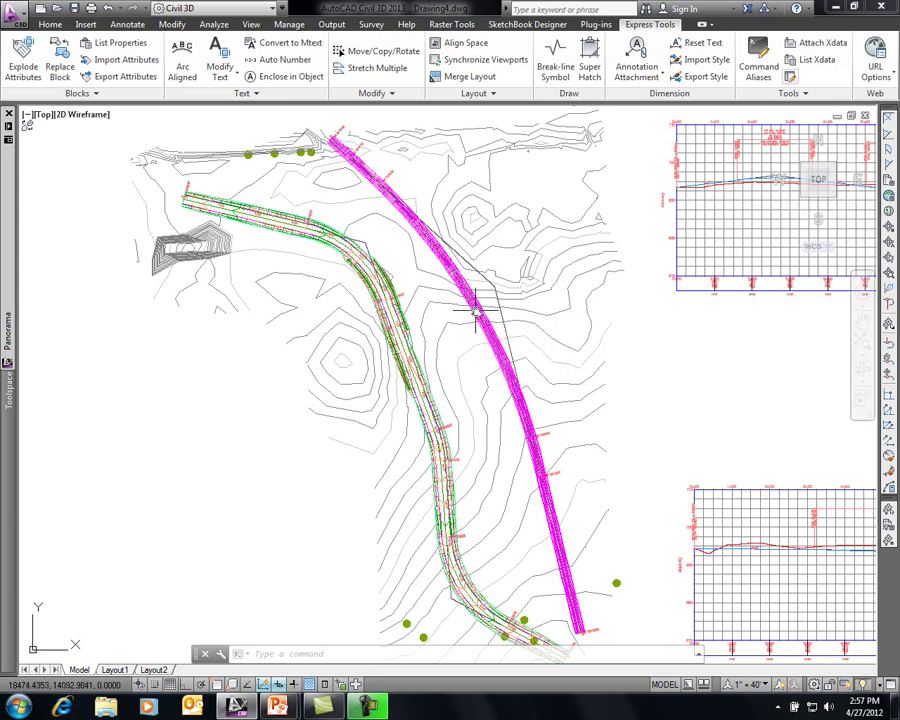
pyautogui.scroll(5, 470, 315)
pyautogui.click(464, 314)
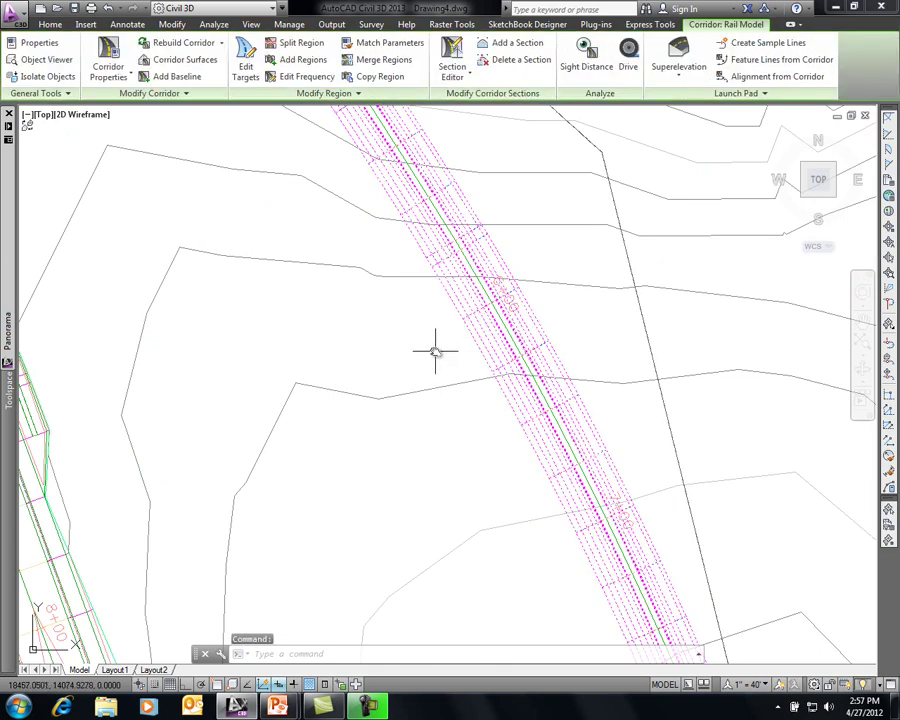
# - Create a Rail Model corridor surface from Top links, styled Contours 1' and 5' (Design)
pyautogui.click(108, 60)
pyautogui.click(325, 125)
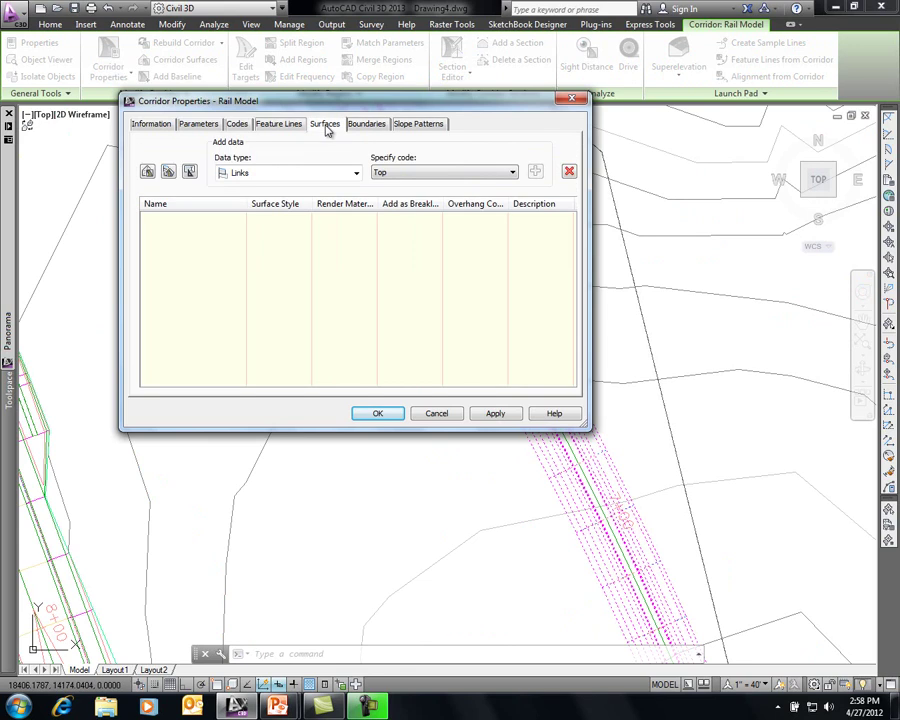
pyautogui.click(147, 172)
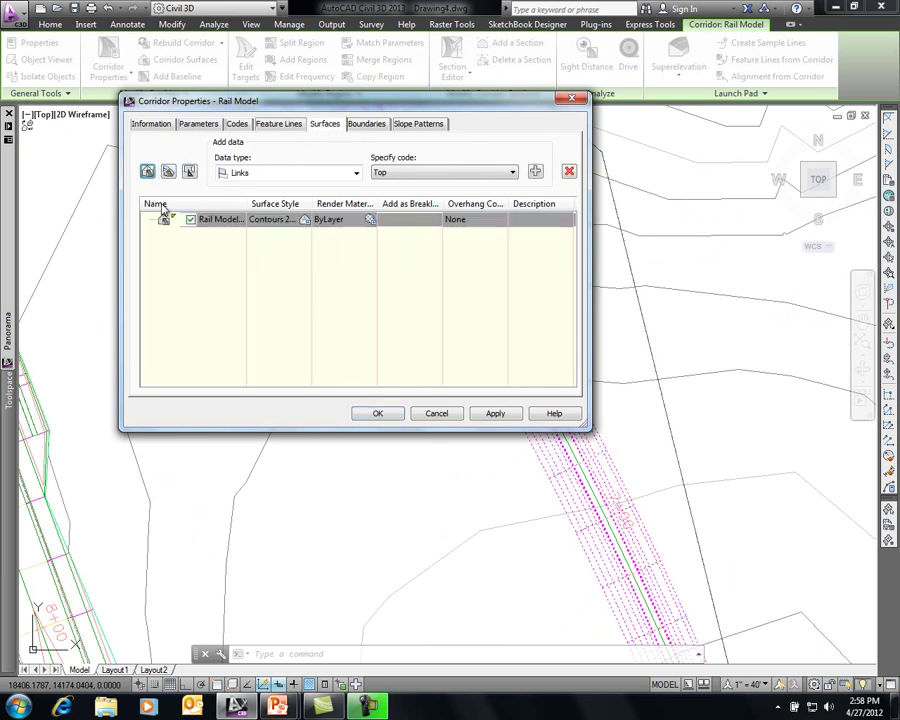
pyautogui.click(304, 220)
pyautogui.click(616, 352)
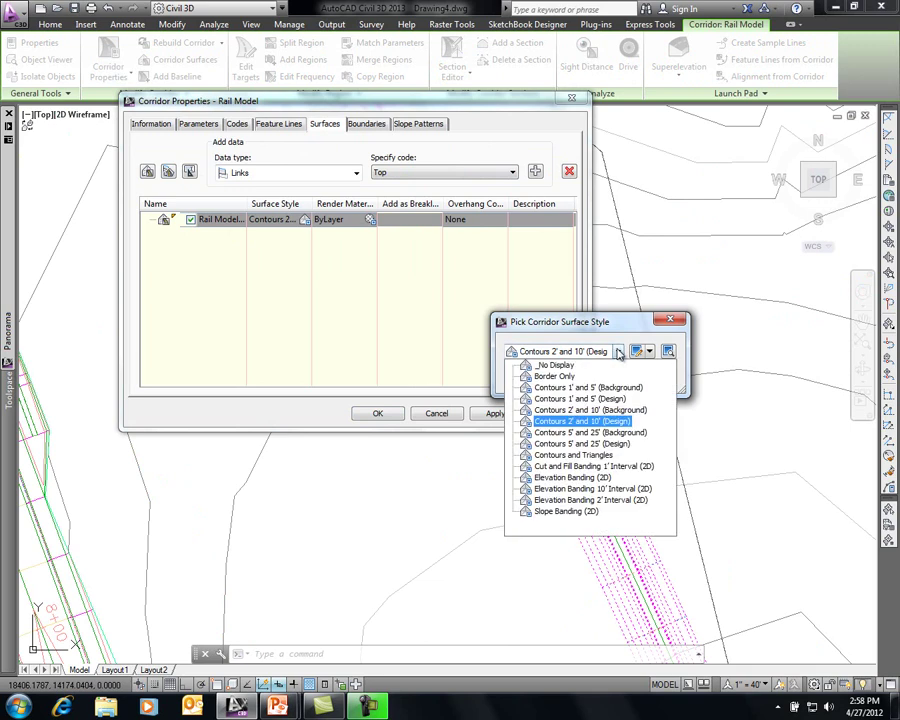
pyautogui.click(596, 399)
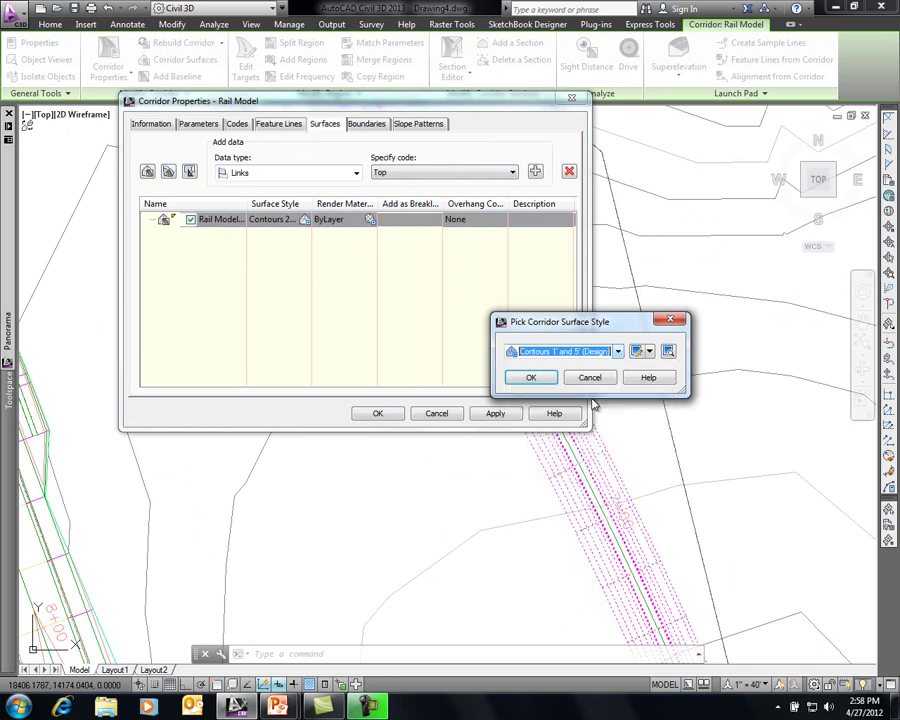
pyautogui.click(531, 378)
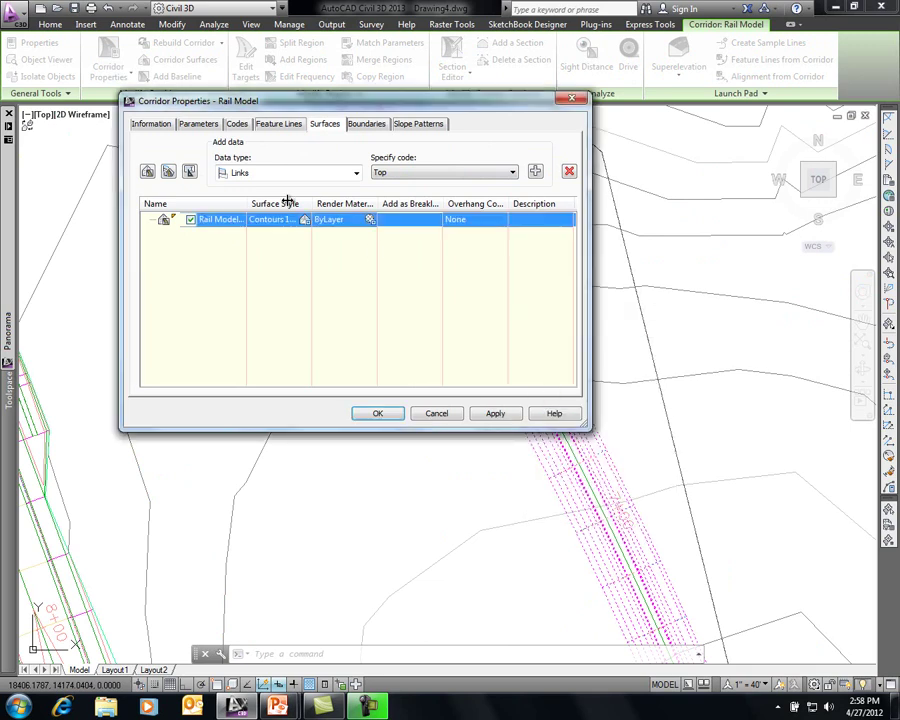
pyautogui.click(535, 172)
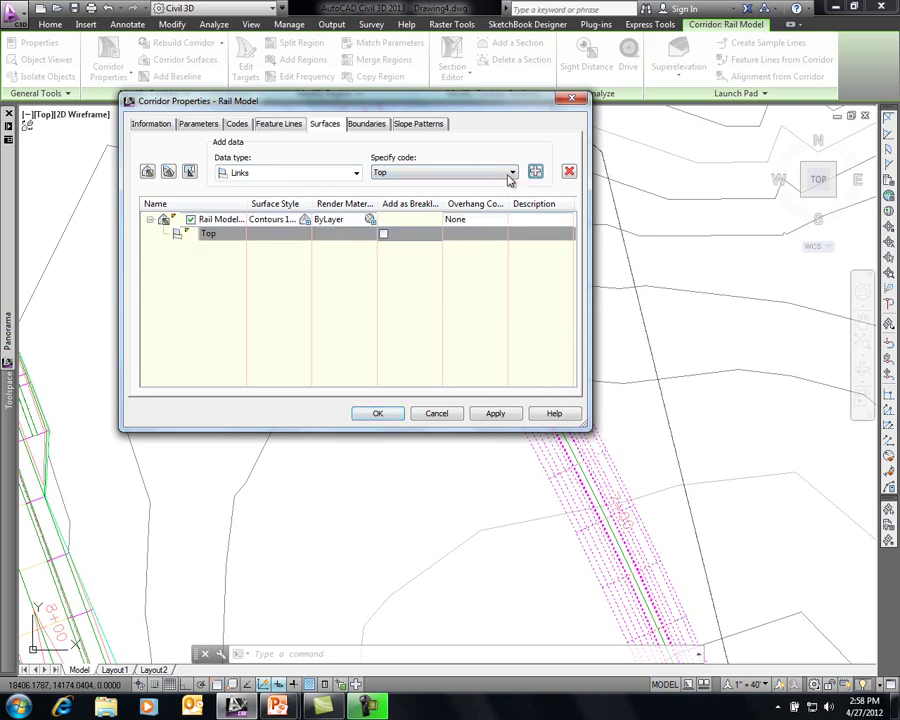
# - Give the corridor surface a corridor-extents outer boundary and apply the corridor properties
pyautogui.click(367, 125)
pyautogui.click(218, 166)
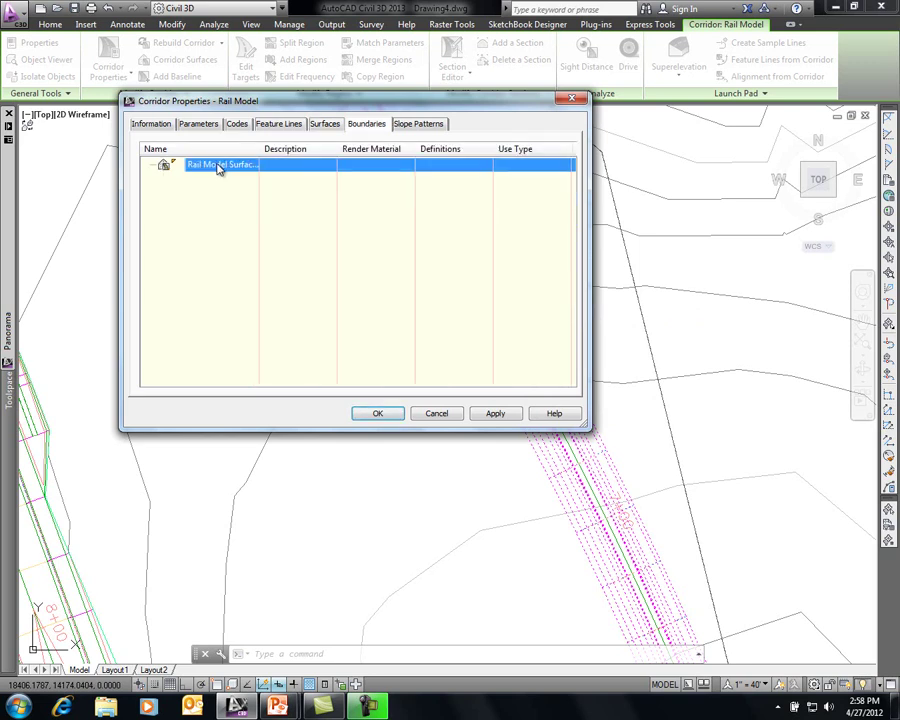
pyautogui.rightClick(220, 167)
pyautogui.click(252, 179)
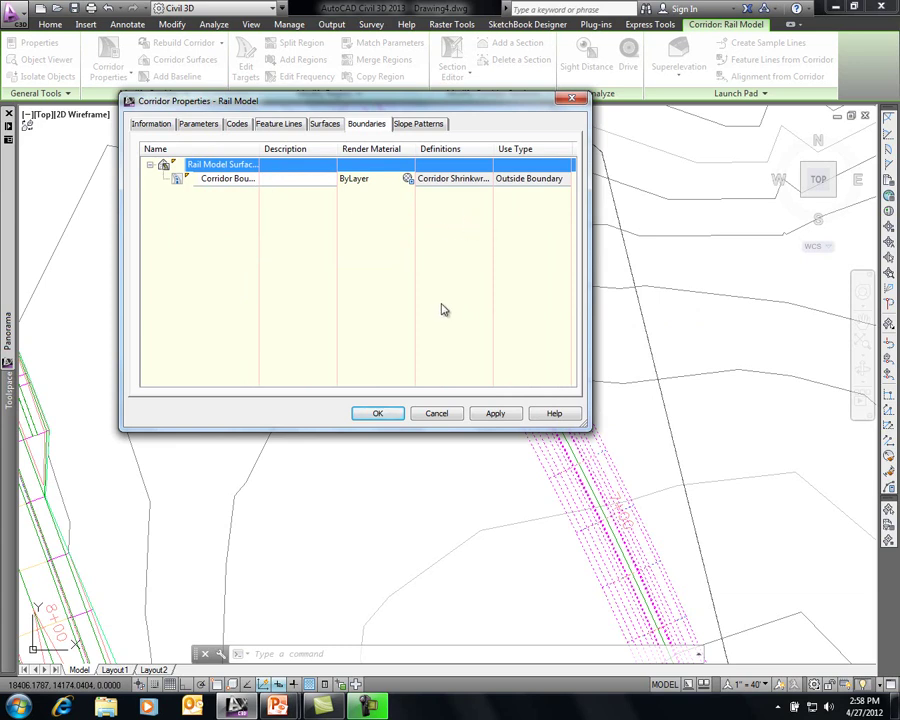
pyautogui.click(389, 416)
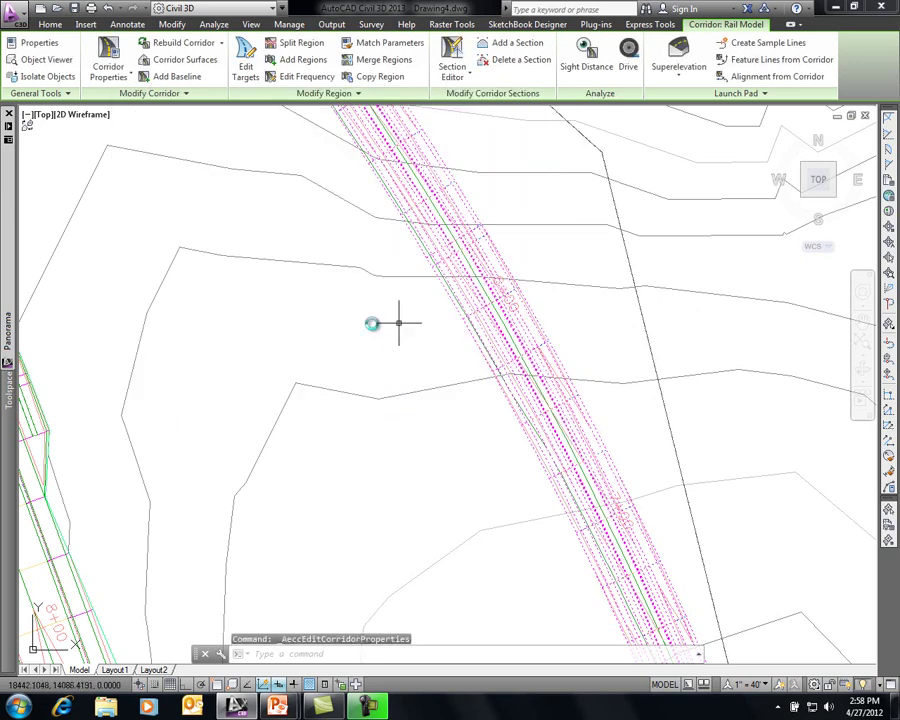
pyautogui.press('Escape')
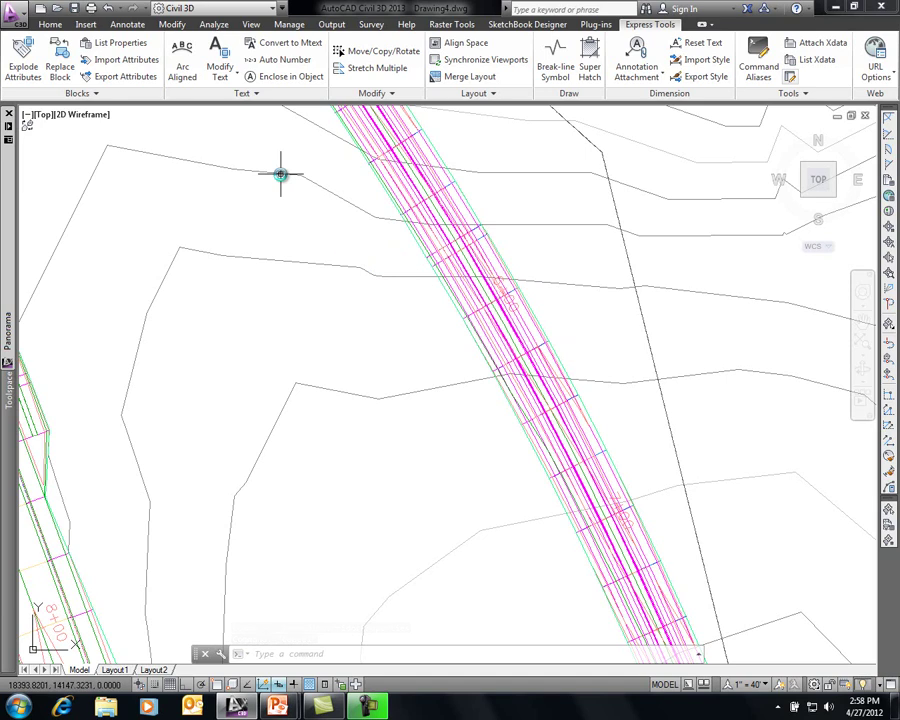
# - Open the Volumes Dashboard from the Analyze tab and float the Panorama palette over the drawing
pyautogui.click(214, 24)
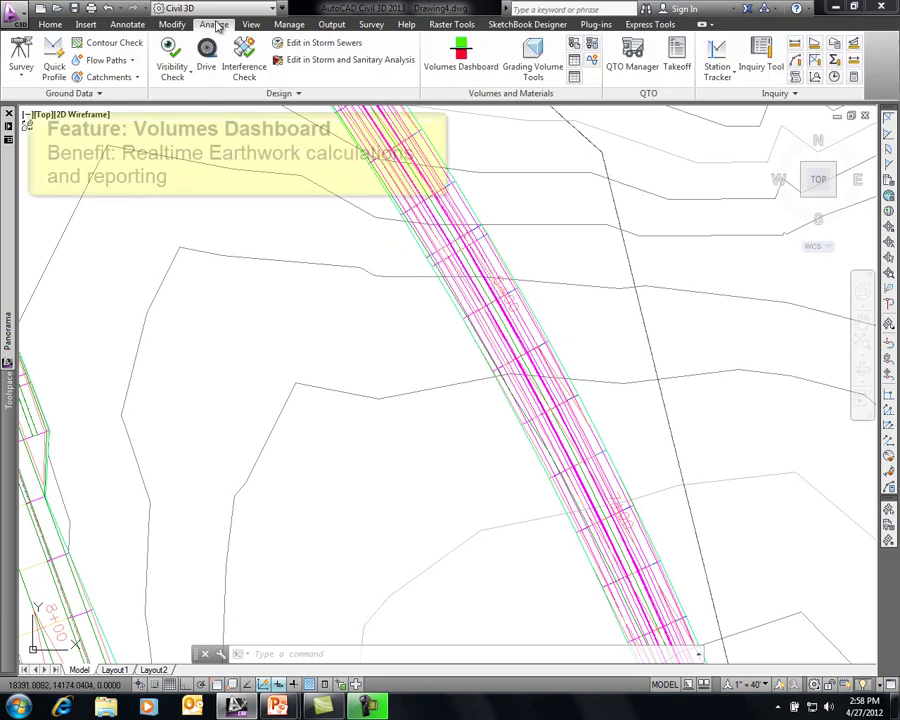
pyautogui.click(485, 58)
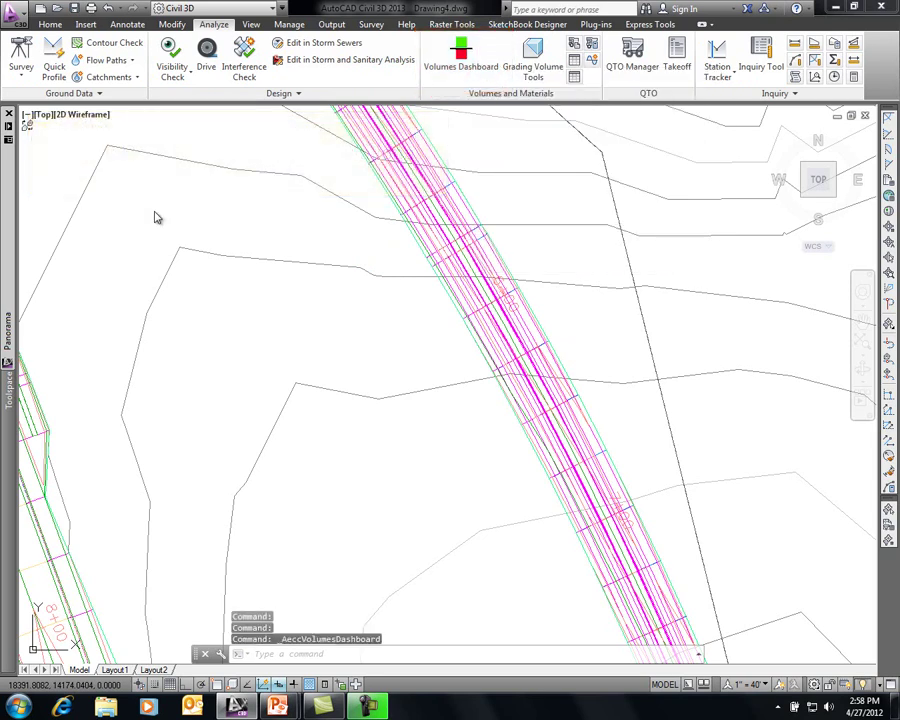
pyautogui.moveTo(10, 217)
pyautogui.moveTo(10, 217); pyautogui.dragTo(87, 237)
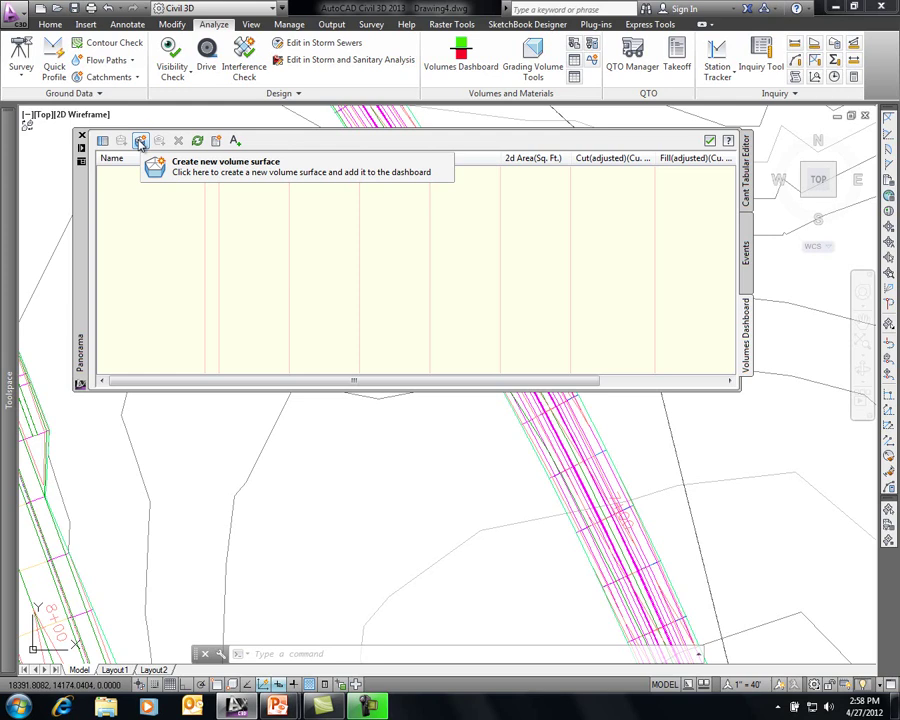
# - Start a new volume surface named Total with the Elevation Banding (2D) style
pyautogui.click(140, 142)
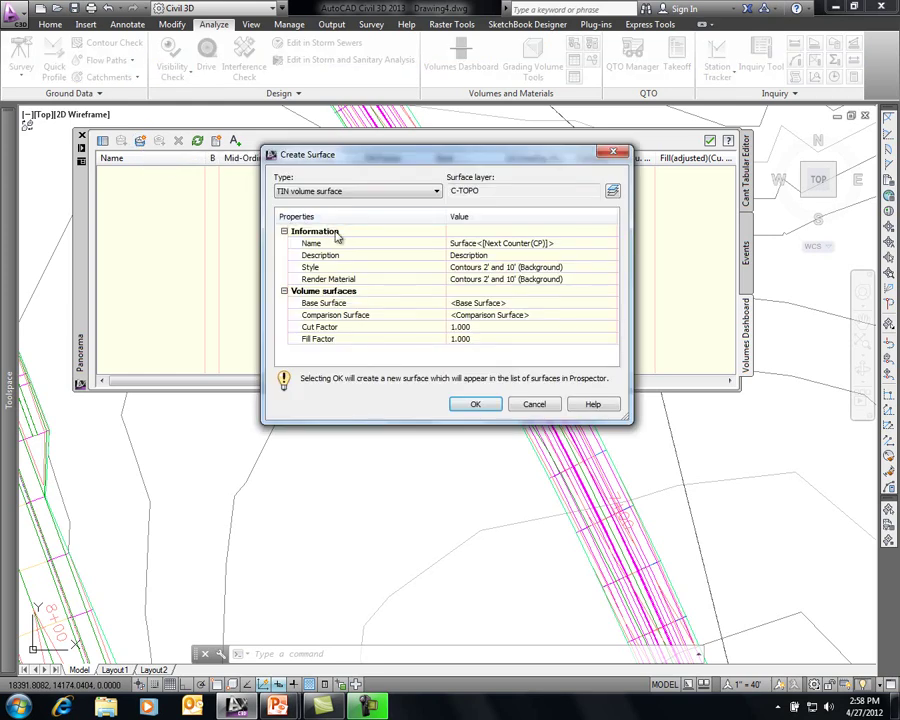
pyautogui.click(565, 242)
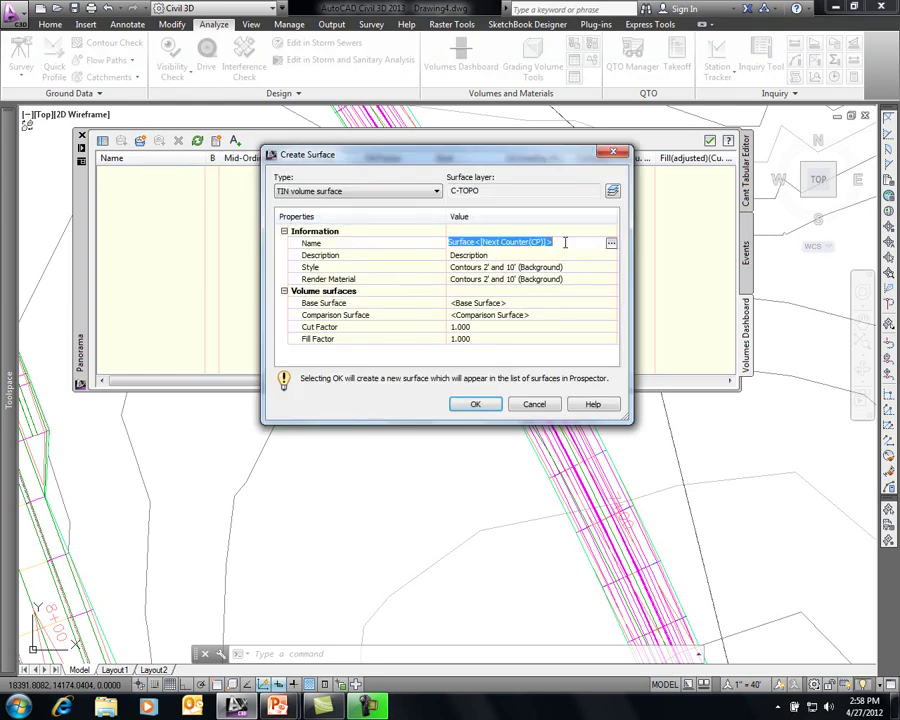
pyautogui.write('Tot')
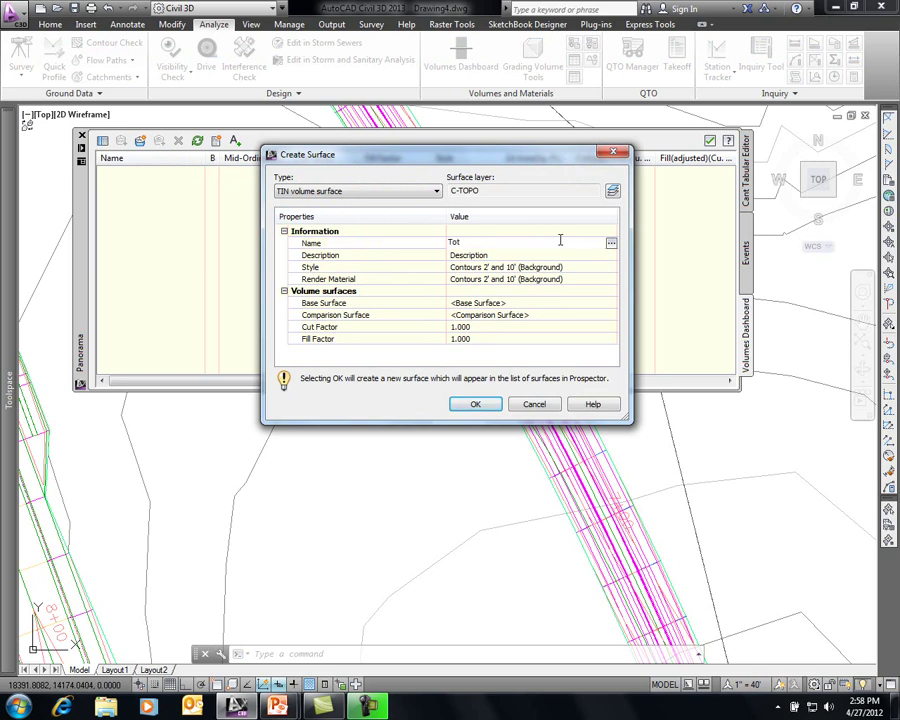
pyautogui.write('al')
pyautogui.press('Return')
pyautogui.click(598, 268)
pyautogui.click(610, 268)
pyautogui.click(618, 351)
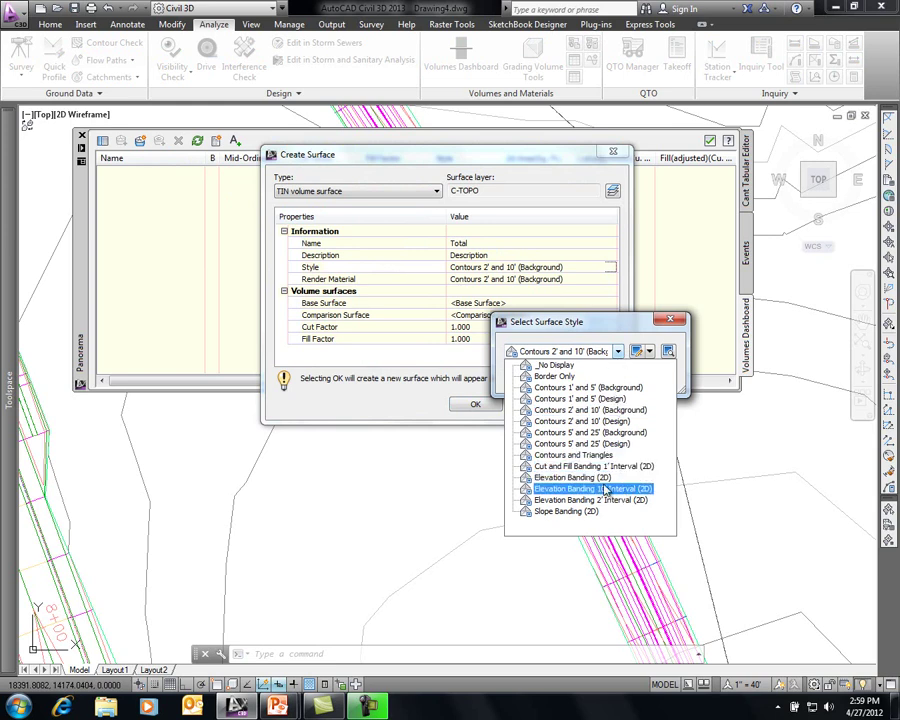
pyautogui.click(572, 477)
pyautogui.click(524, 382)
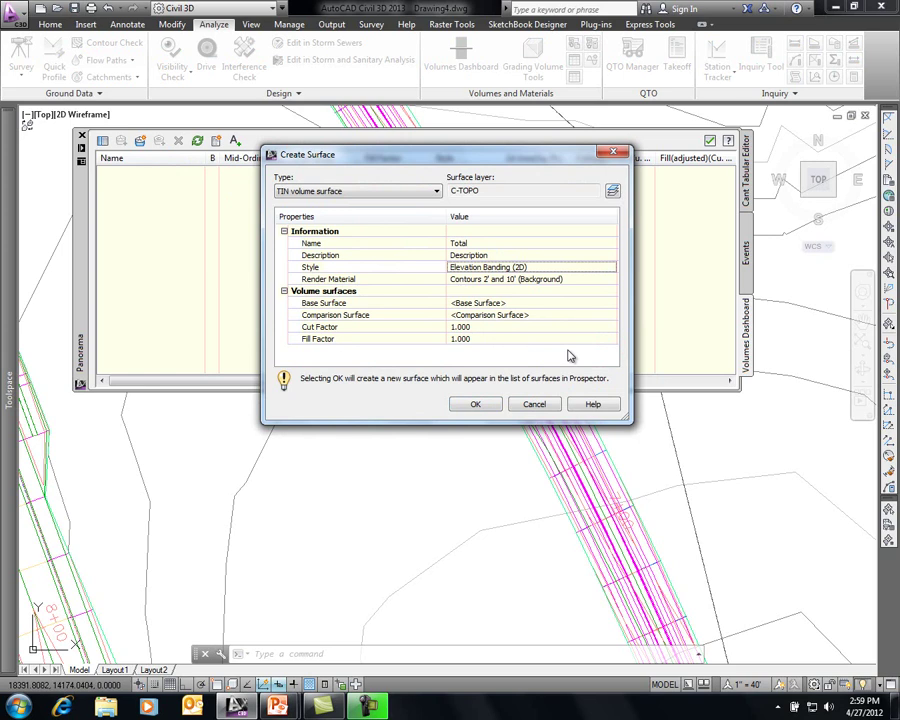
# - Set EG as base and Rail Model Surface - (2) as comparison surface, then create Total
pyautogui.click(548, 302)
pyautogui.click(611, 303)
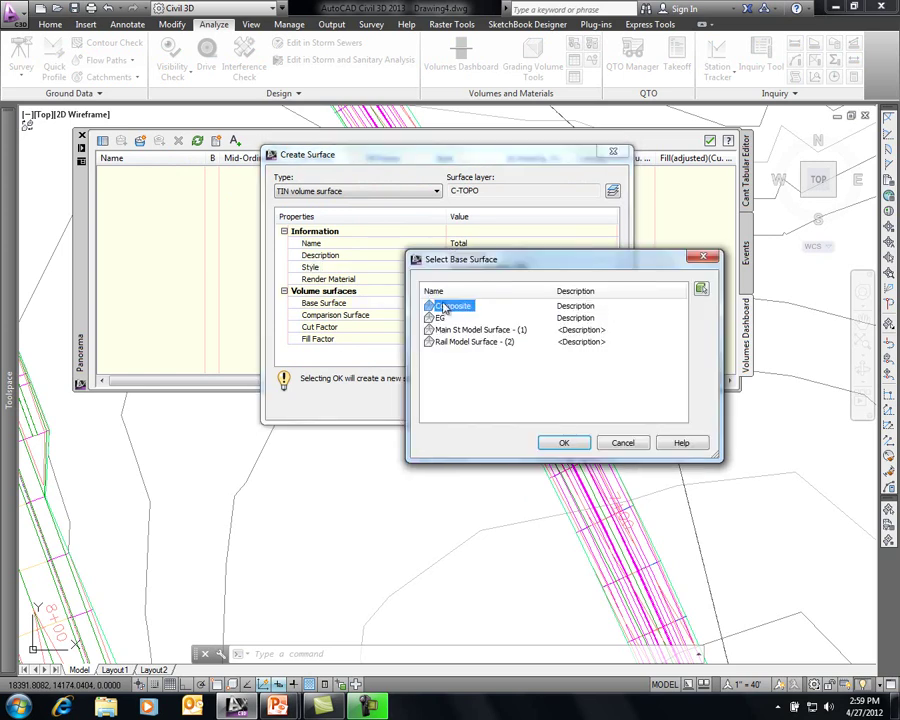
pyautogui.click(441, 318)
pyautogui.click(563, 442)
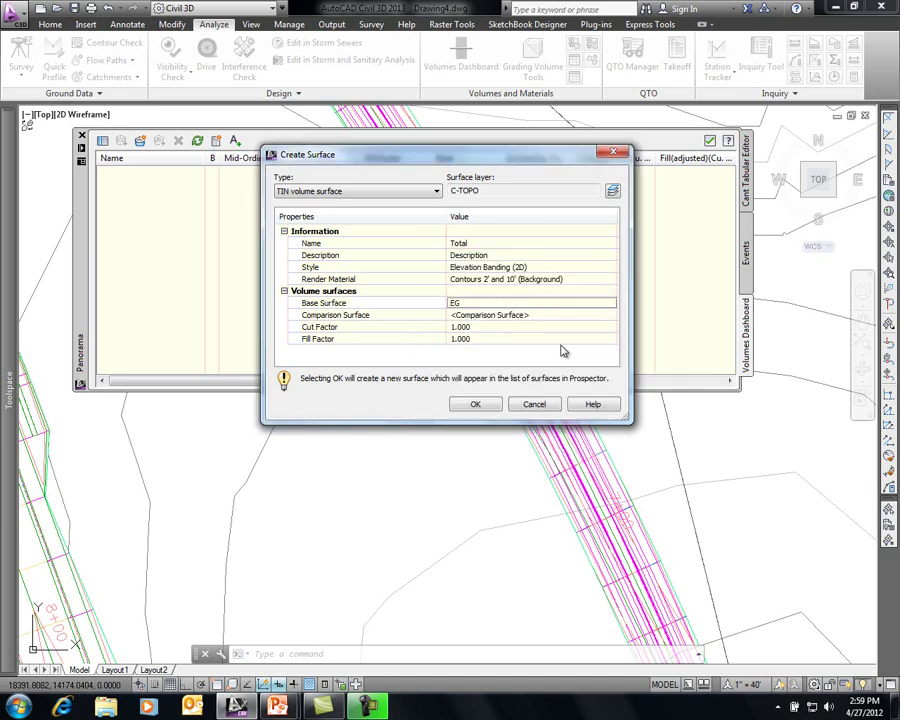
pyautogui.click(594, 316)
pyautogui.click(611, 315)
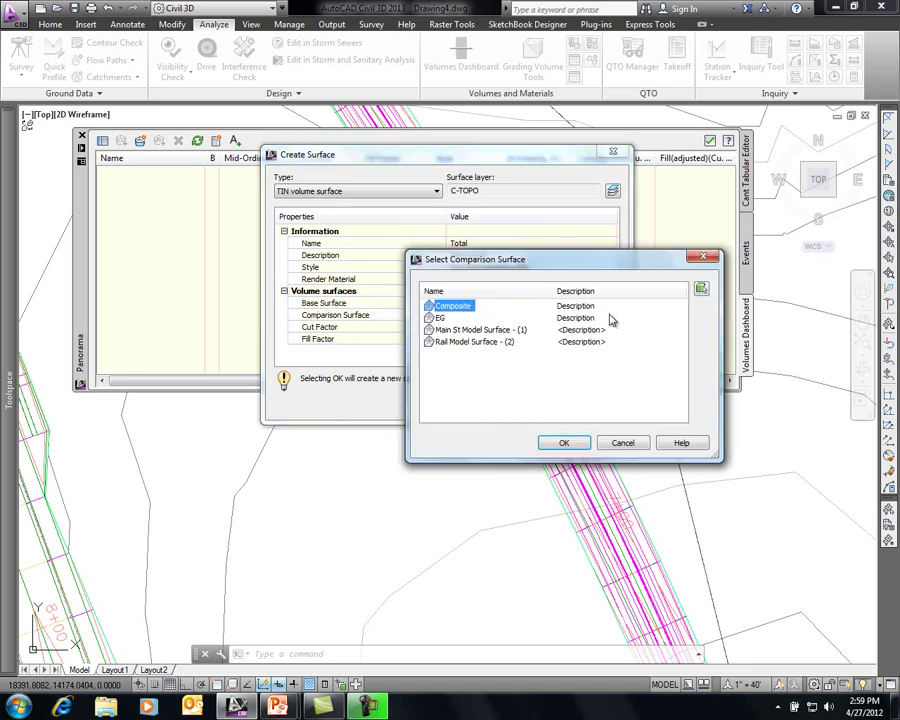
pyautogui.click(475, 342)
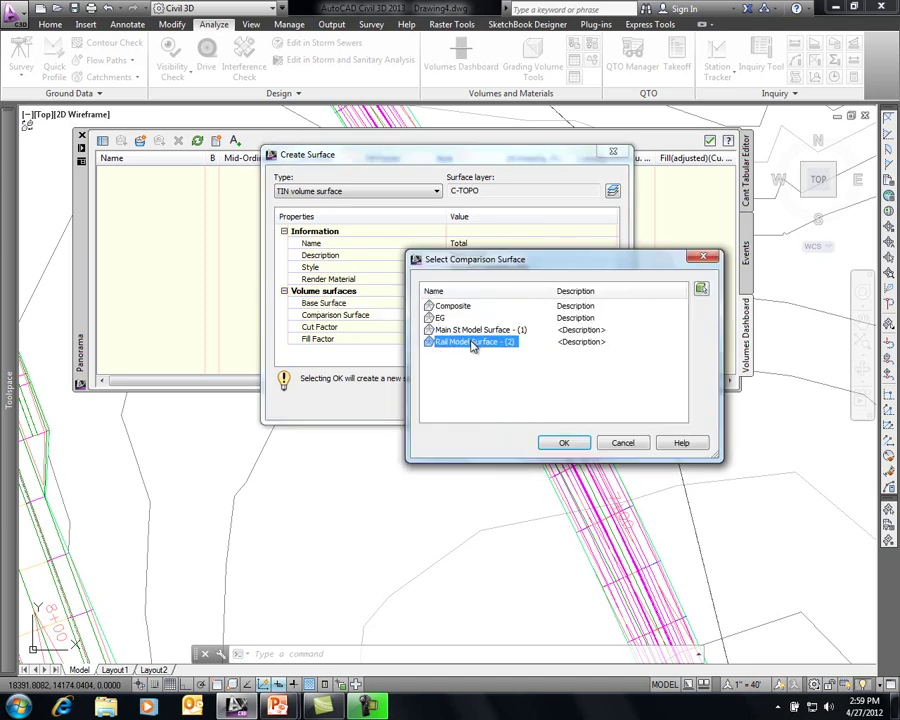
pyautogui.click(562, 444)
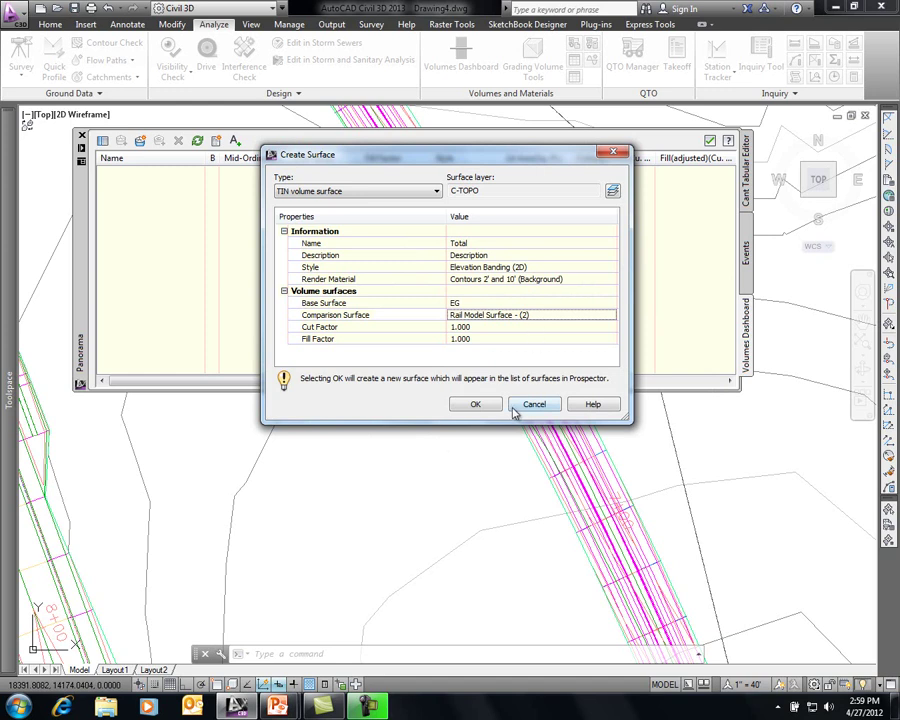
pyautogui.click(476, 404)
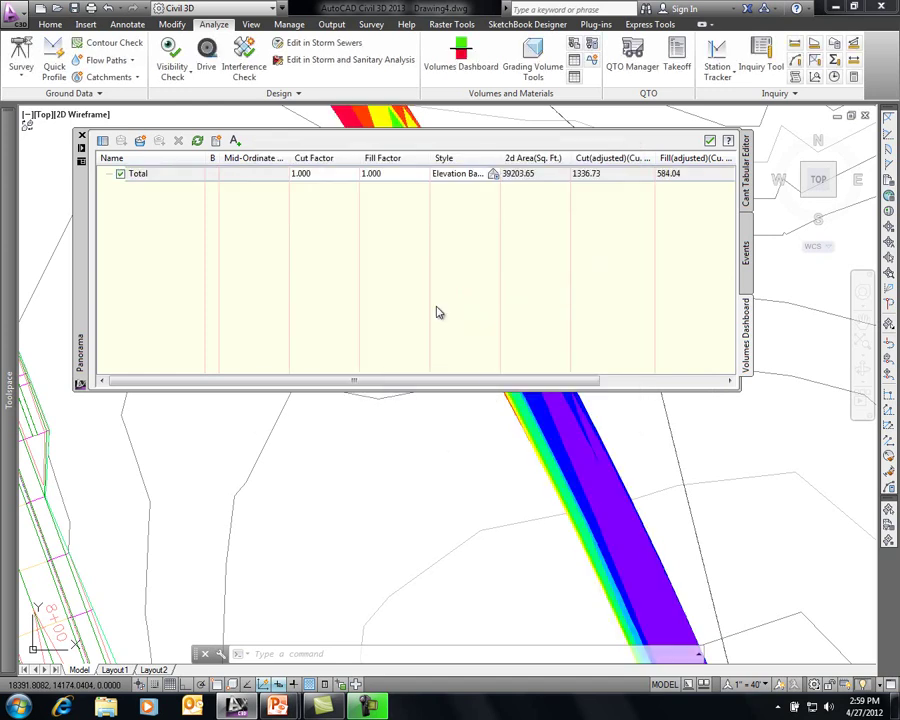
pyautogui.moveTo(84, 217); pyautogui.dragTo(86, 258)
pyautogui.scroll(-3, 336, 481)
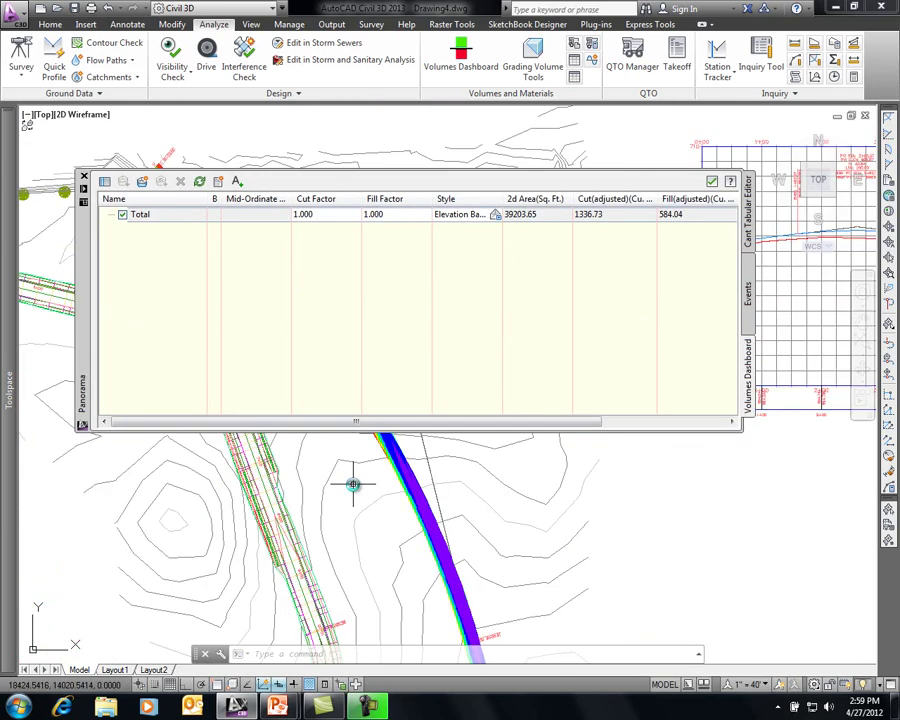
pyautogui.moveTo(354, 482)
pyautogui.mouseDown(button='middle')
pyautogui.moveTo(447, 451)
pyautogui.moveTo(460, 410)
pyautogui.mouseUp(button='middle')
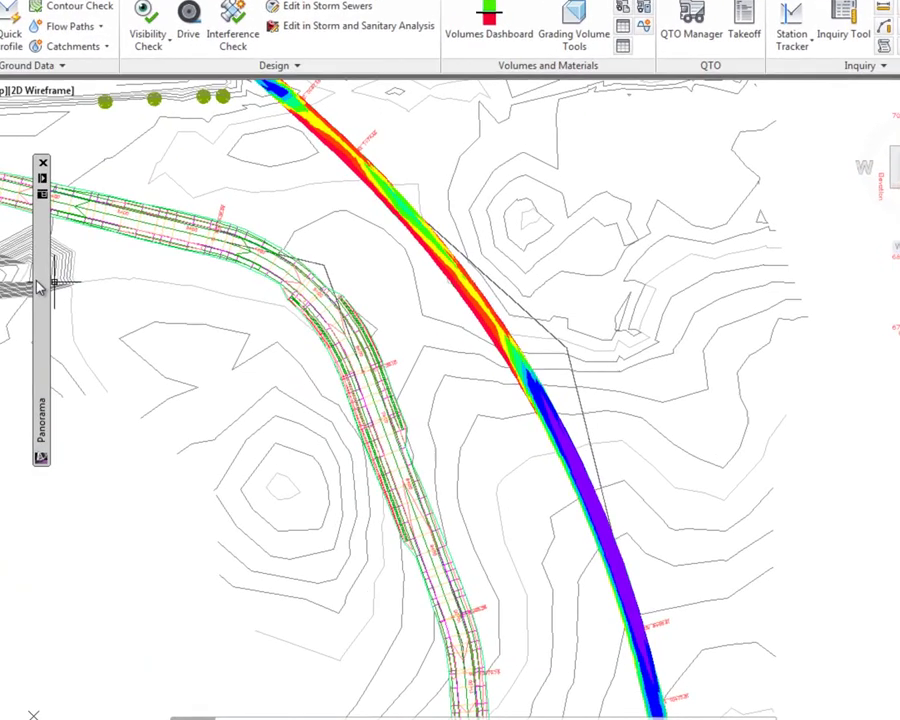
pyautogui.moveTo(38, 287)
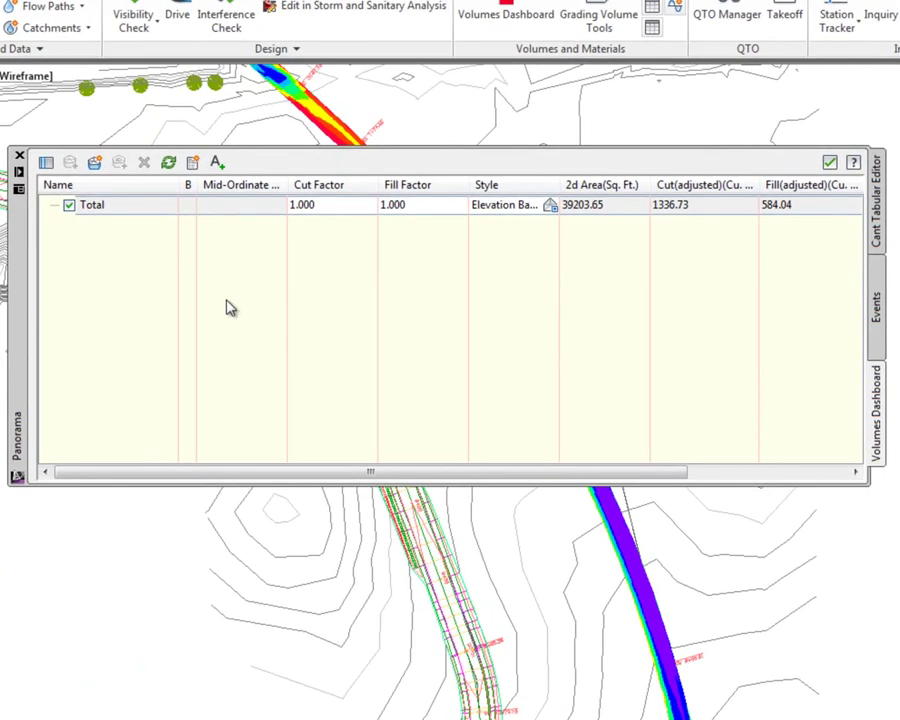
pyautogui.moveTo(606, 472); pyautogui.dragTo(796, 485)
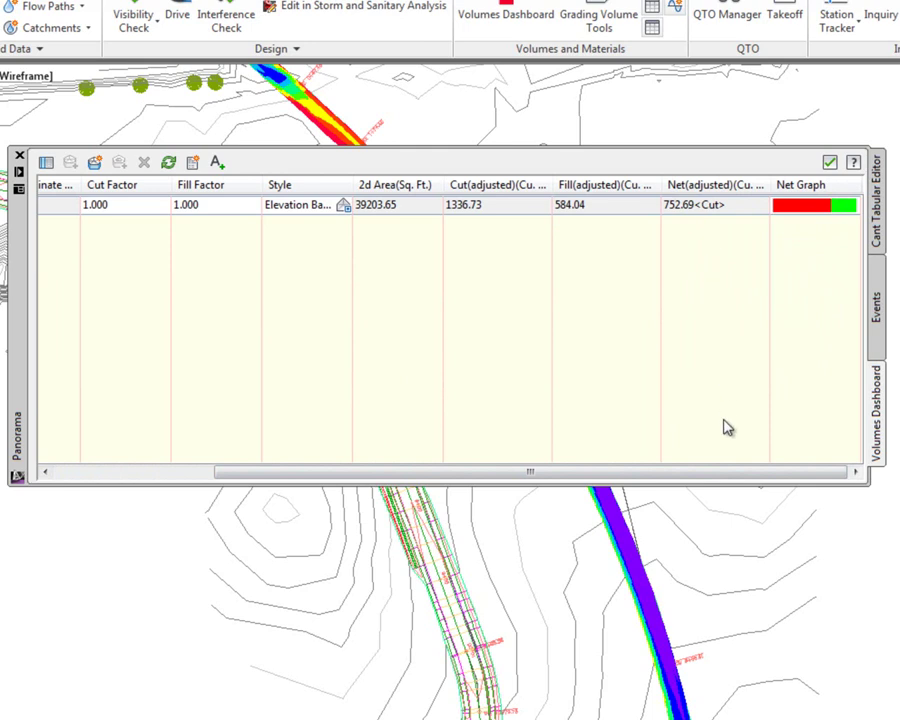
pyautogui.moveTo(717, 476); pyautogui.dragTo(277, 408)
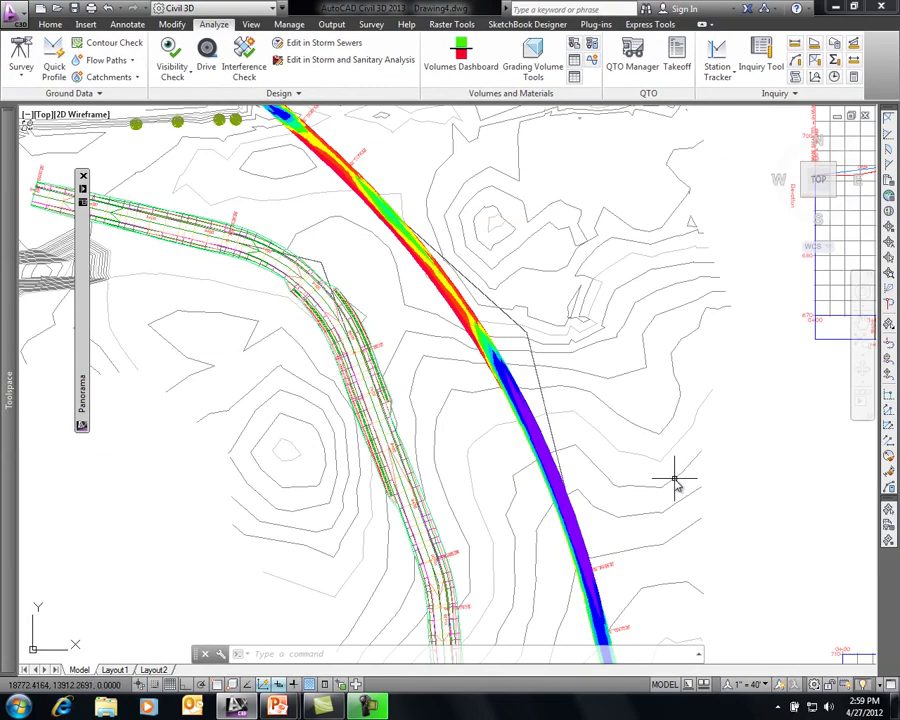
pyautogui.scroll(3, 695, 313)
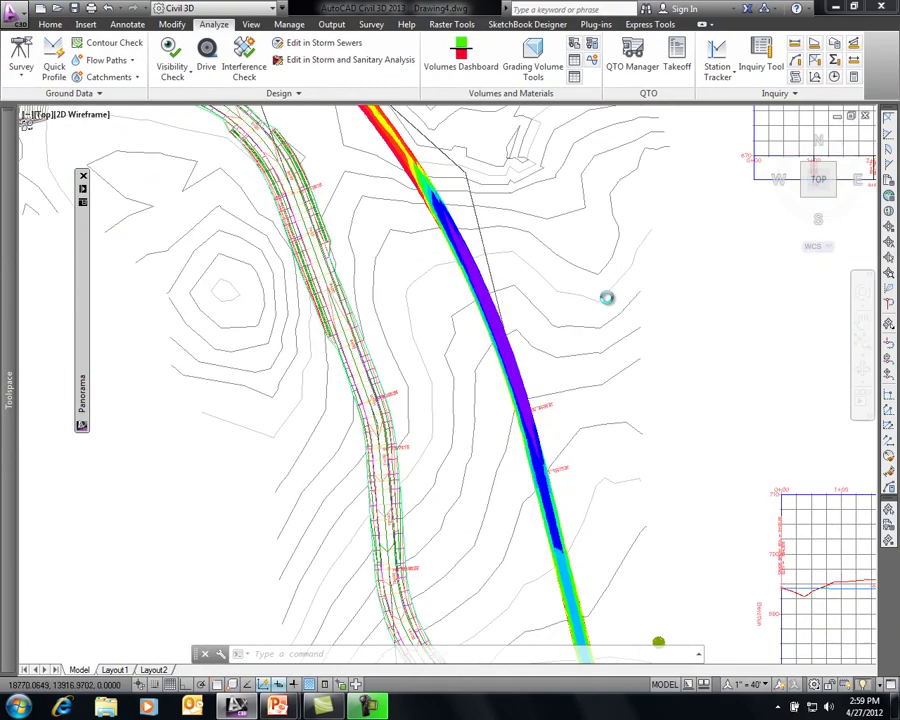
# - Draw the first closed boundary polyline across the surface's lower end with PLINE
pyautogui.moveTo(597, 458)
pyautogui.mouseDown(button='middle')
pyautogui.moveTo(577, 317)
pyautogui.moveTo(589, 321)
pyautogui.mouseUp(button='middle')
pyautogui.write('POIN')
pyautogui.press('BackSpace')
pyautogui.press('BackSpace')
pyautogui.press('BackSpace')
pyautogui.write('L')
pyautogui.press('Return')
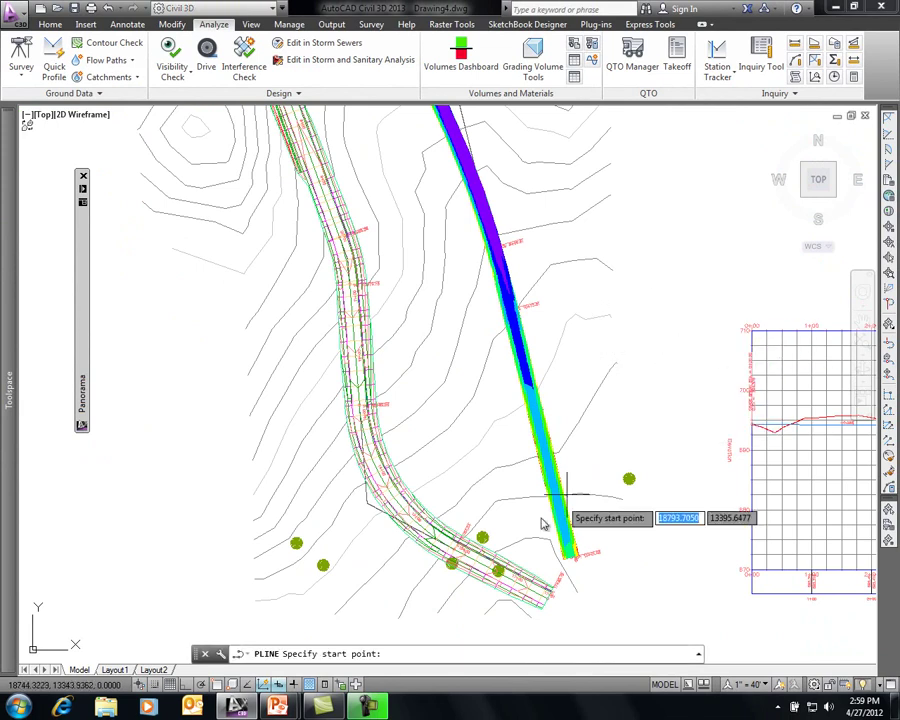
pyautogui.click(540, 568)
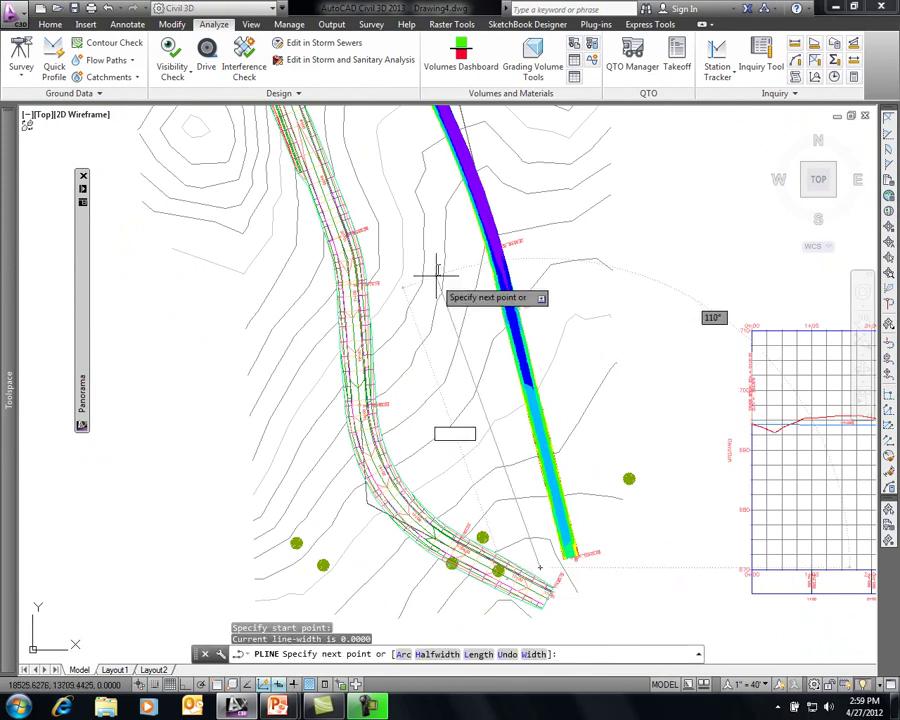
pyautogui.click(407, 177)
pyautogui.click(527, 150)
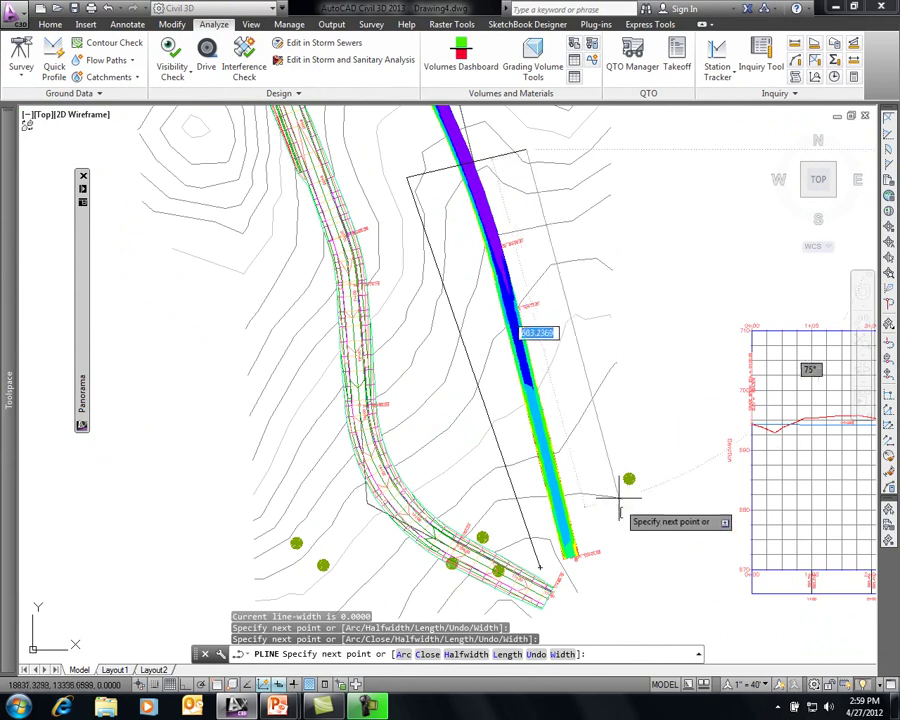
pyautogui.click(638, 552)
pyautogui.write('c')
pyautogui.press('Return')
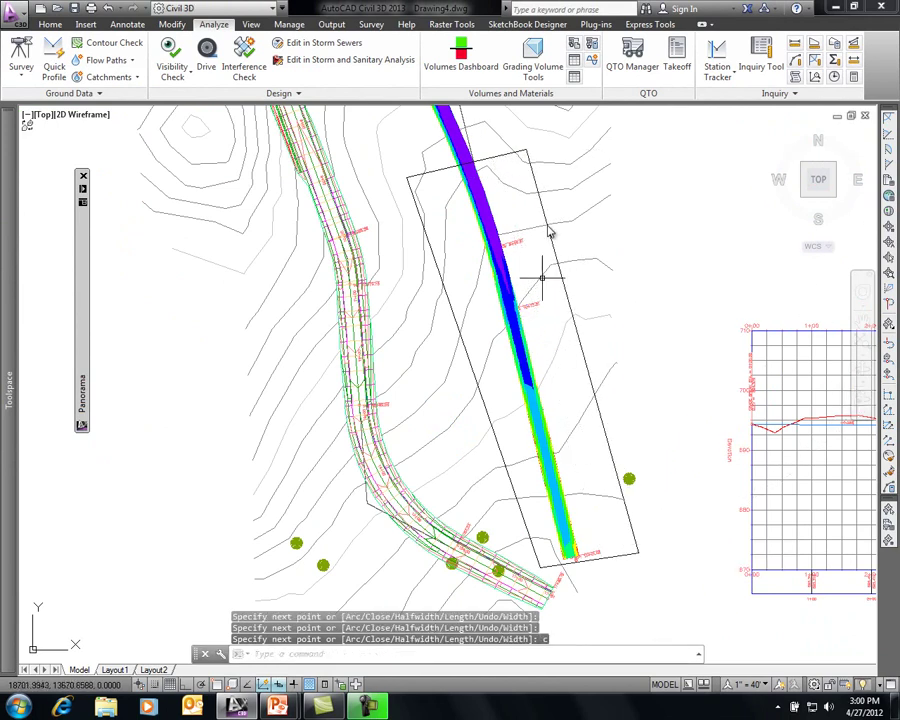
# - Draw a second closed boundary polyline with corners snapped to the first boundary's endpoints
pyautogui.scroll(-1, 583, 191)
pyautogui.scroll(-2, 677, 394)
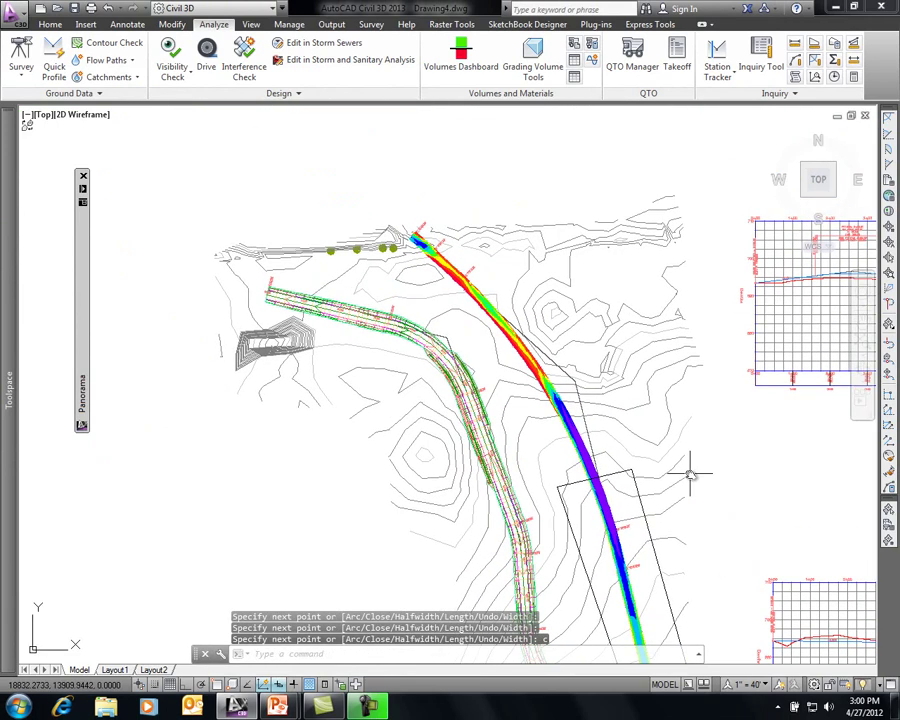
pyautogui.write('pline')
pyautogui.press('Return')
pyautogui.write('end')
pyautogui.press('Return')
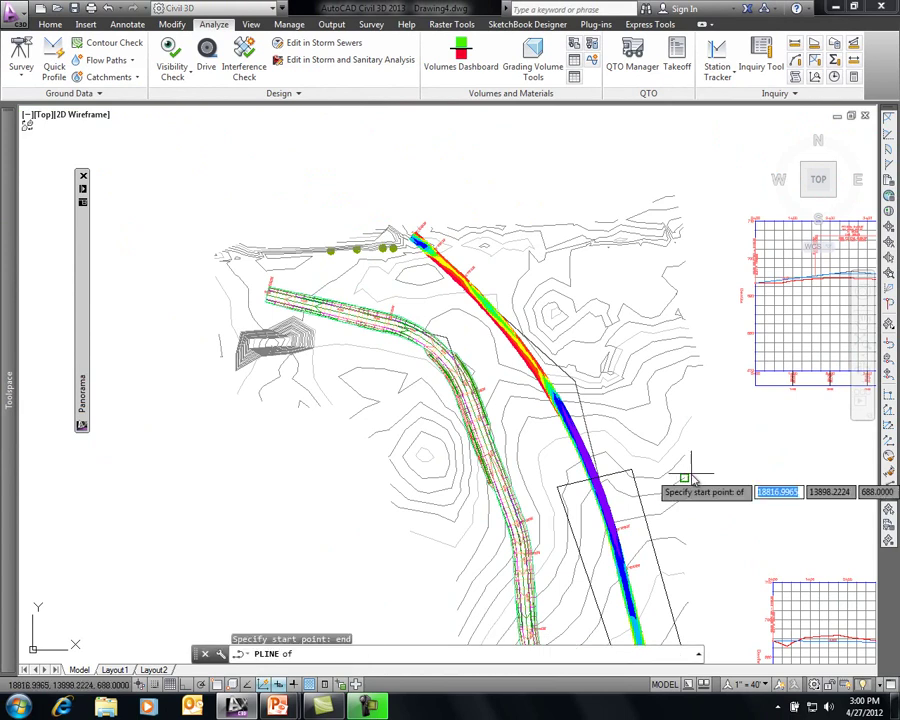
pyautogui.click(557, 487)
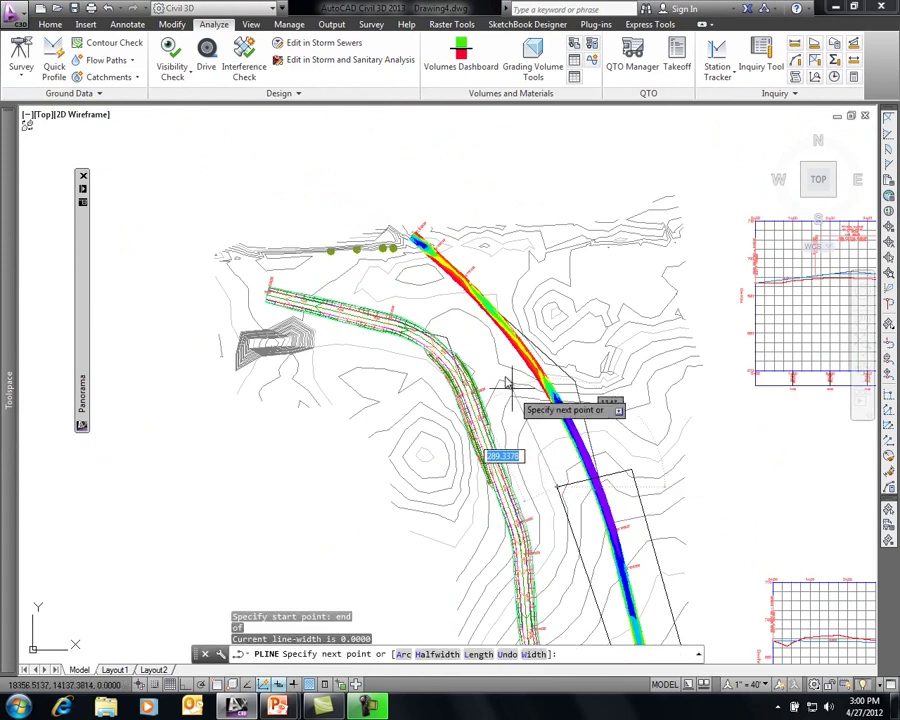
pyautogui.click(473, 331)
pyautogui.click(574, 306)
pyautogui.write('end')
pyautogui.press('Return')
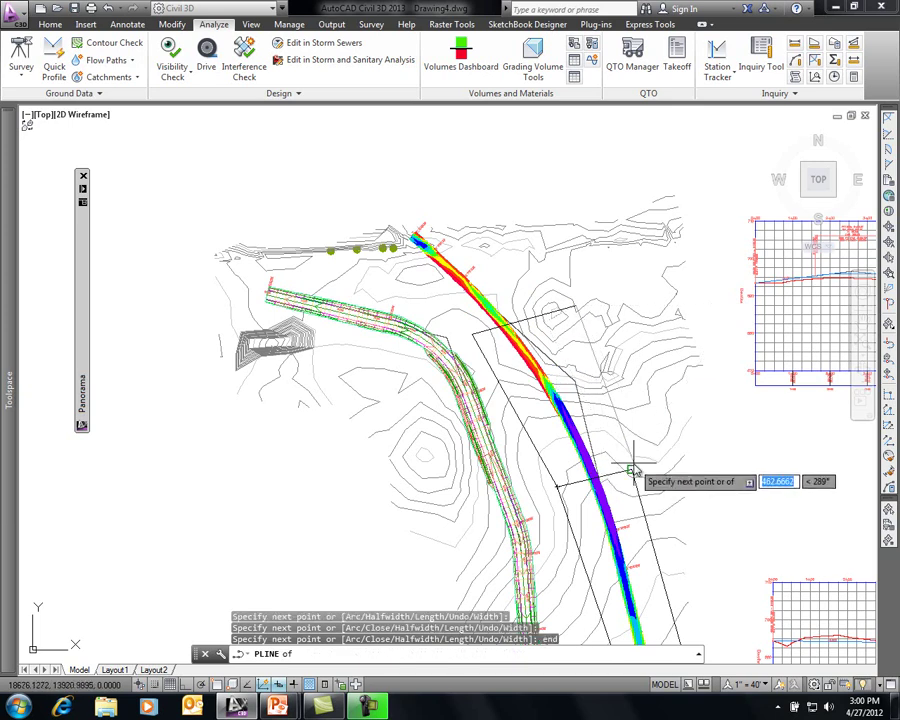
pyautogui.click(632, 471)
pyautogui.write('c')
pyautogui.press('Return')
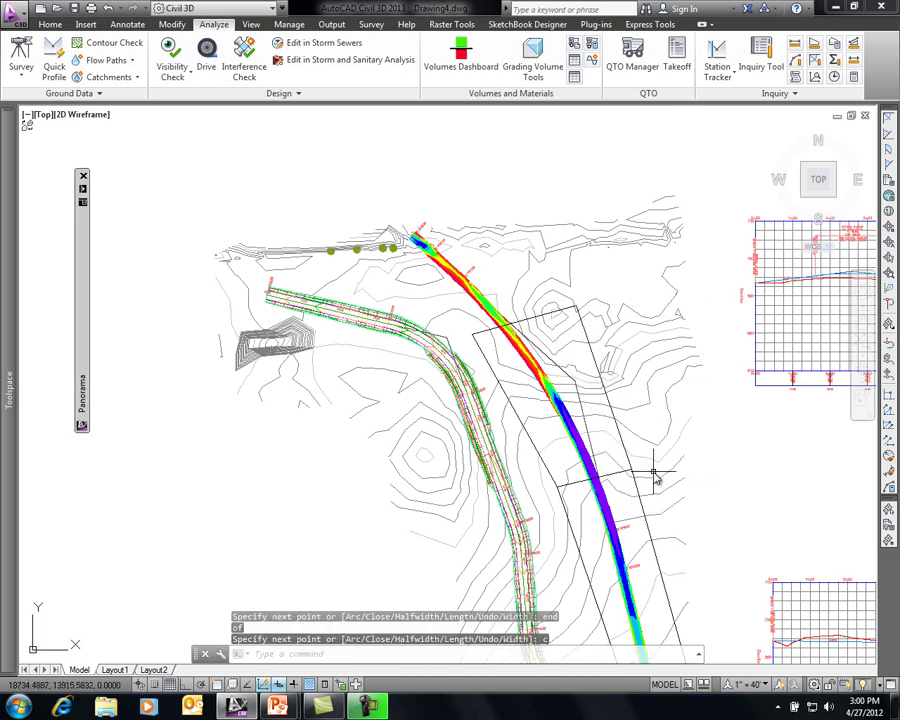
# - Draw a third closed boundary polyline with corners snapped to the second boundary's endpoints
pyautogui.scroll(5, 495, 285)
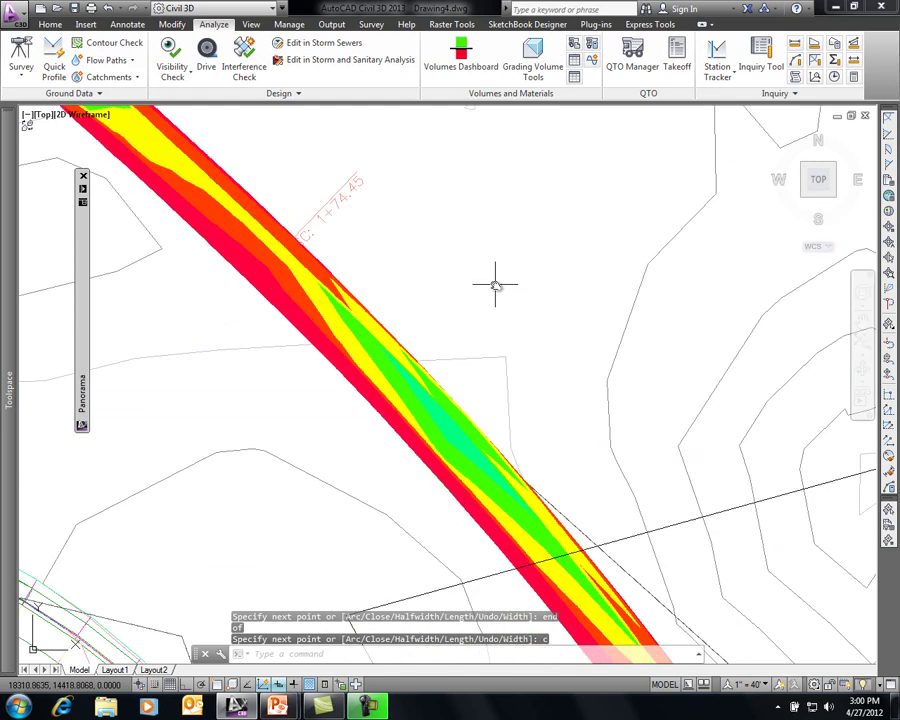
pyautogui.scroll(-5, 495, 285)
pyautogui.press('Return')
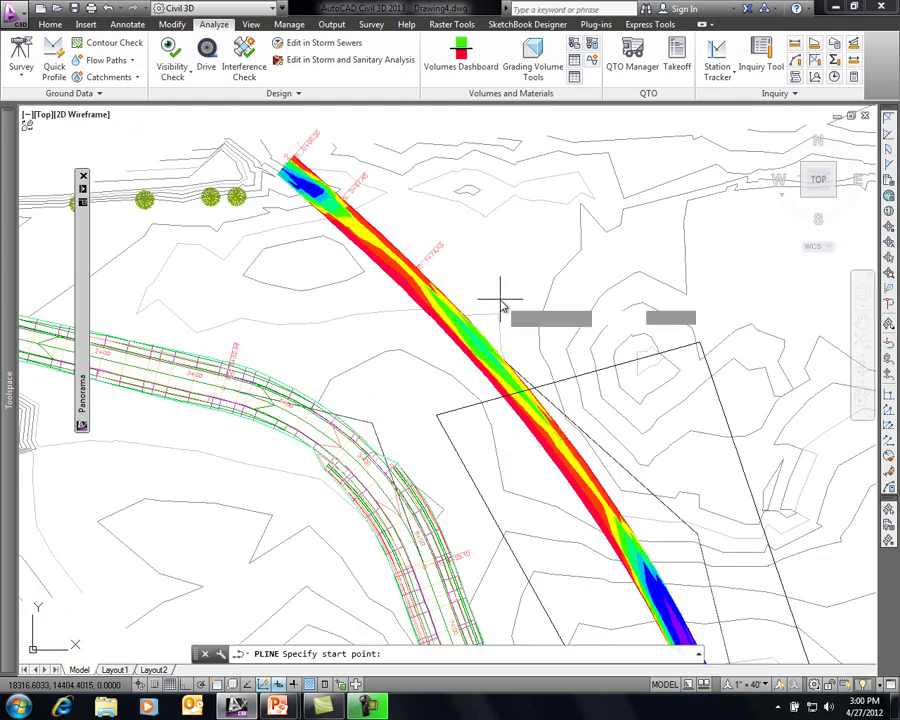
pyautogui.write('end')
pyautogui.press('Return')
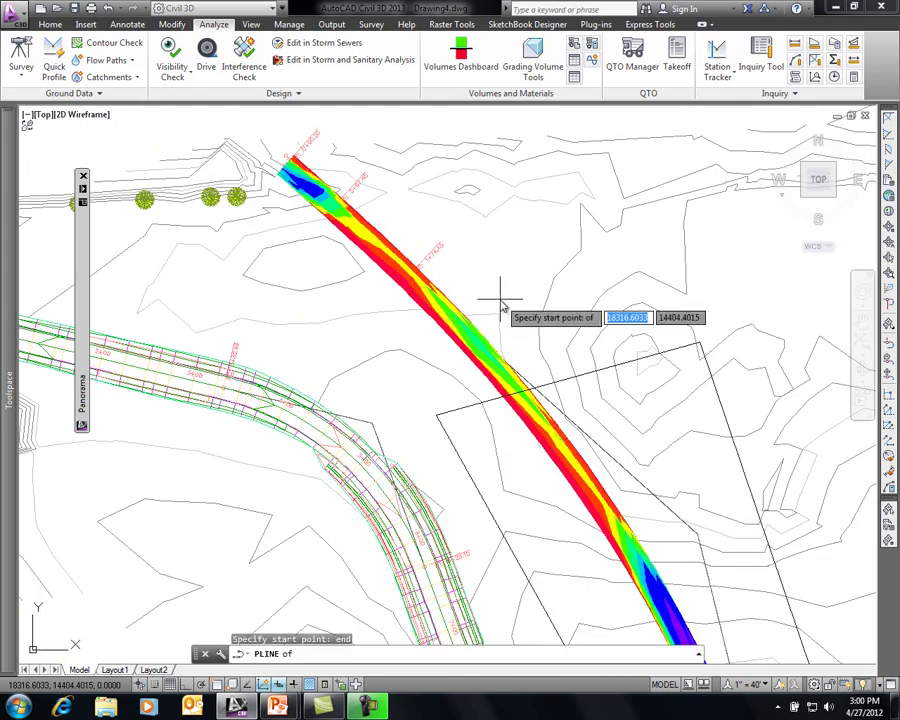
pyautogui.click(435, 415)
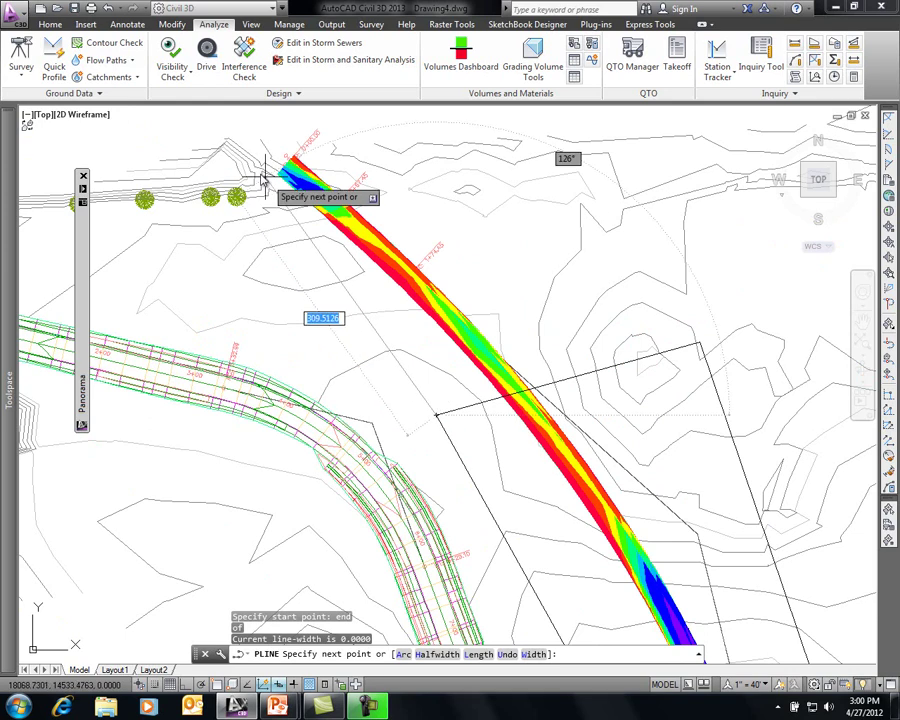
pyautogui.click(355, 118)
pyautogui.keyDown('shift'); pyautogui.rightClick(645, 265); pyautogui.keyUp('shift')
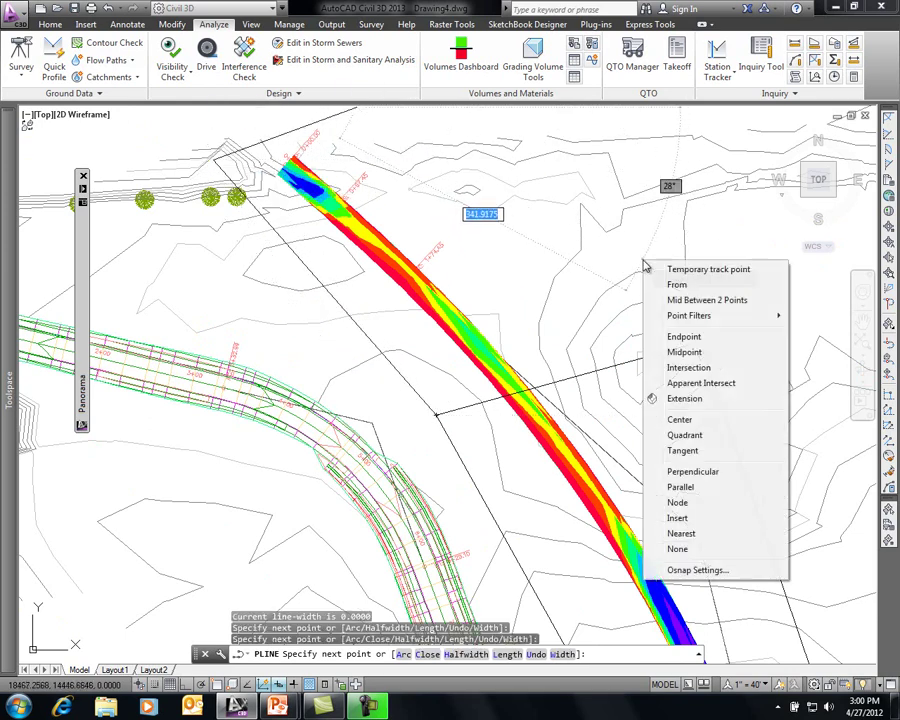
pyautogui.click(686, 337)
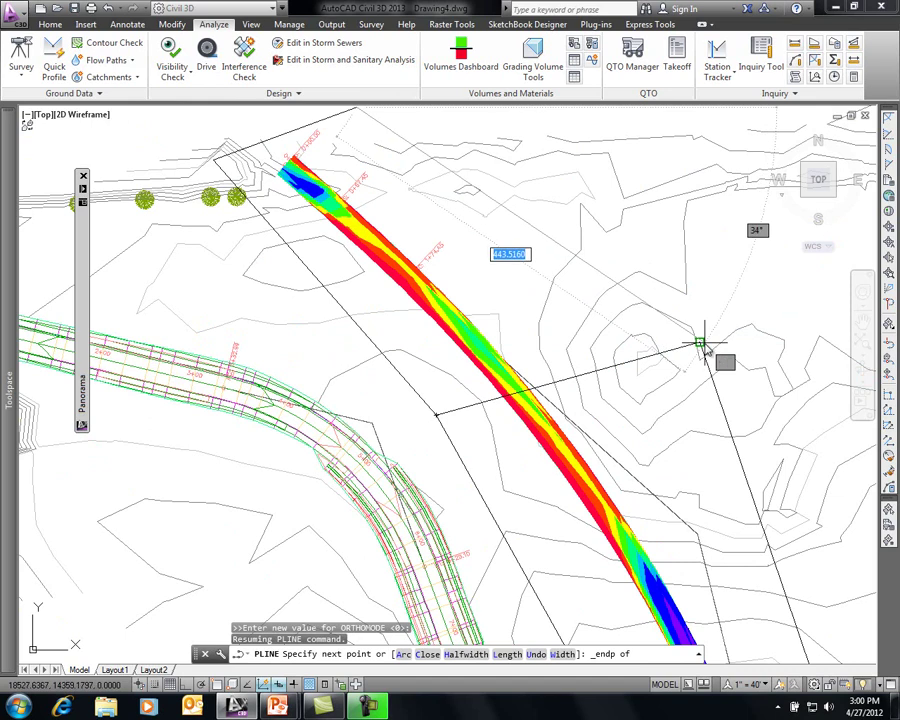
pyautogui.click(701, 343)
pyautogui.write('c')
pyautogui.press('Return')
pyautogui.scroll(3, 670, 296)
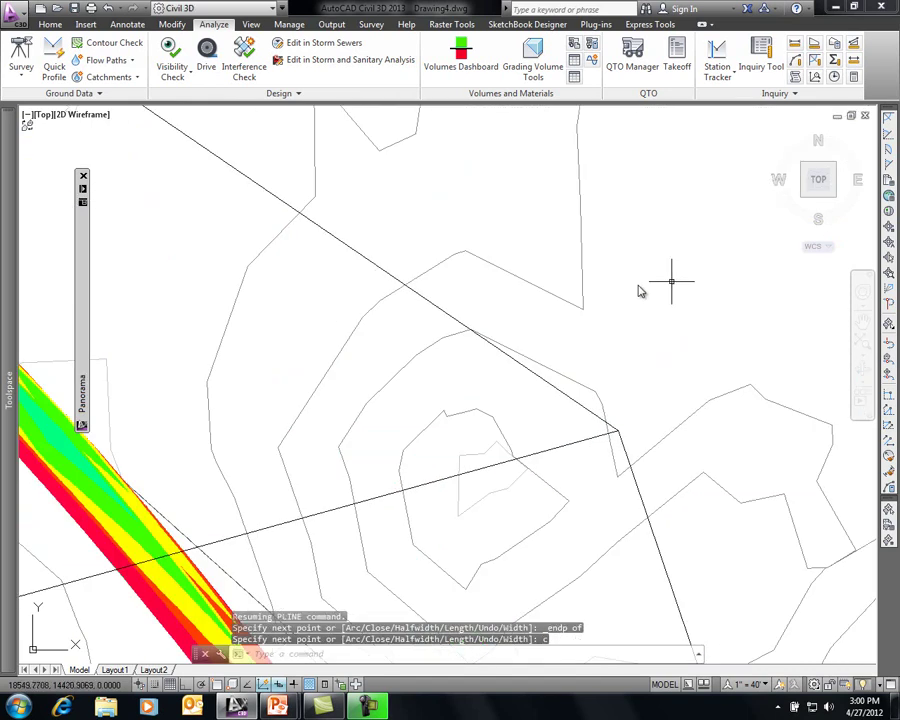
pyautogui.scroll(-3, 640, 291)
pyautogui.scroll(-2, 639, 291)
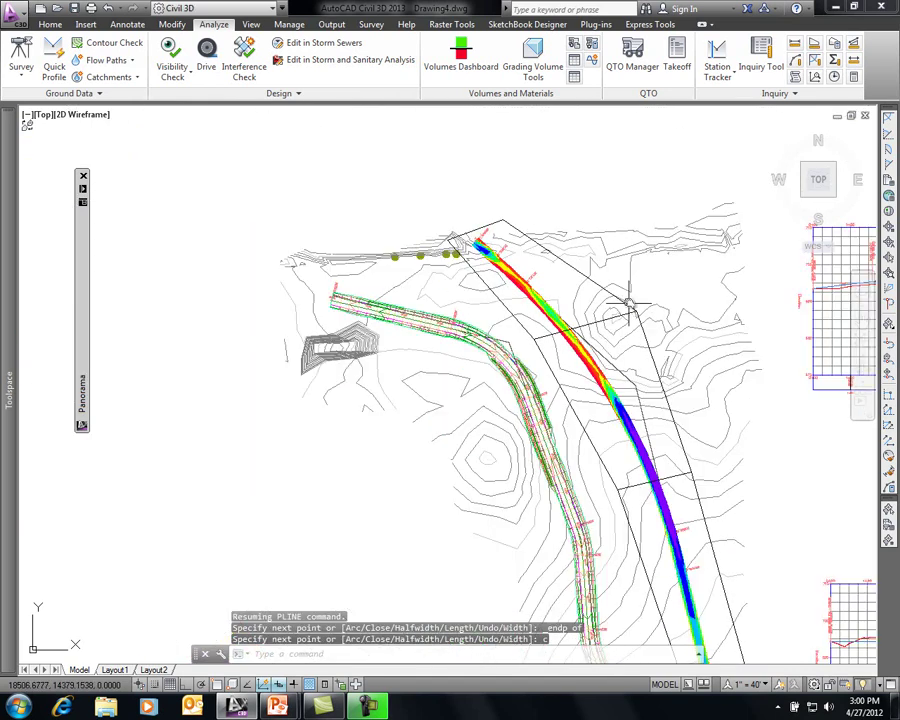
# - Under the Total volume surface, pick each boundary polyline to create bounded volumes Total.1, Total.2, Total.3
pyautogui.moveTo(85, 278)
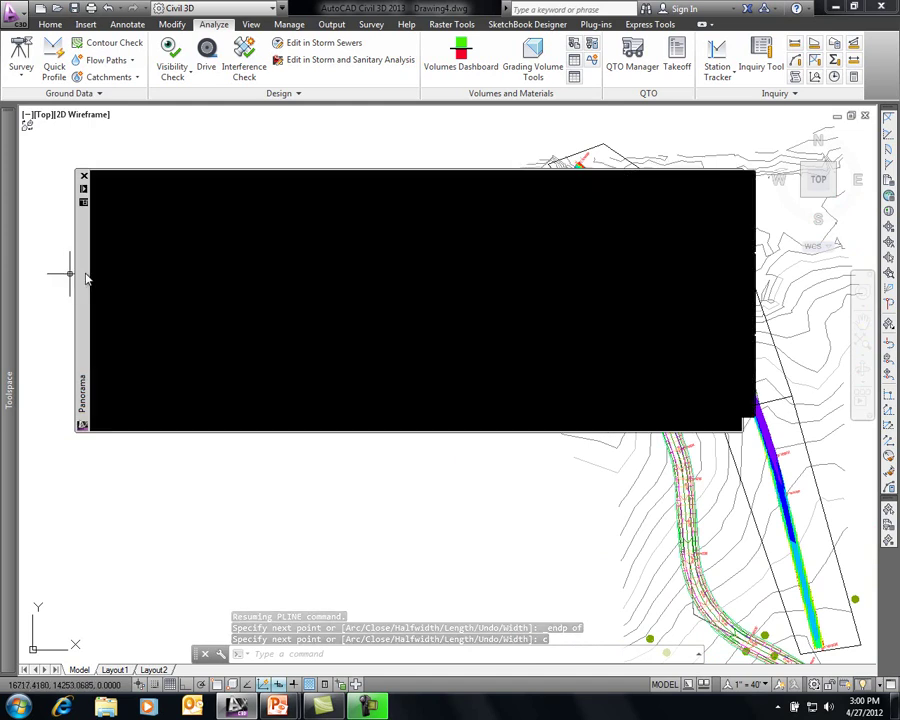
pyautogui.click(141, 217)
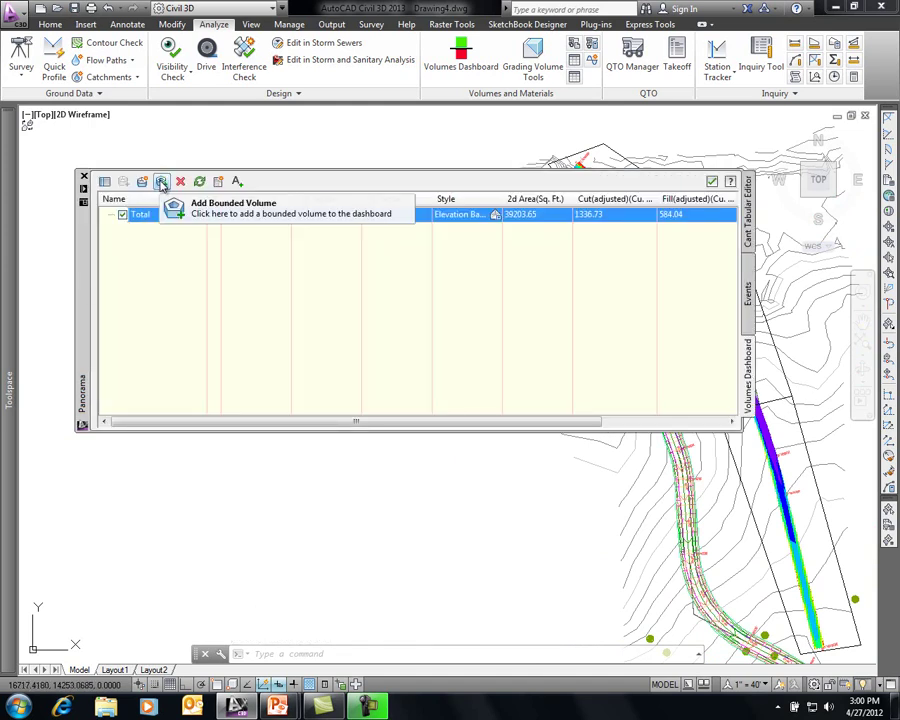
pyautogui.click(161, 182)
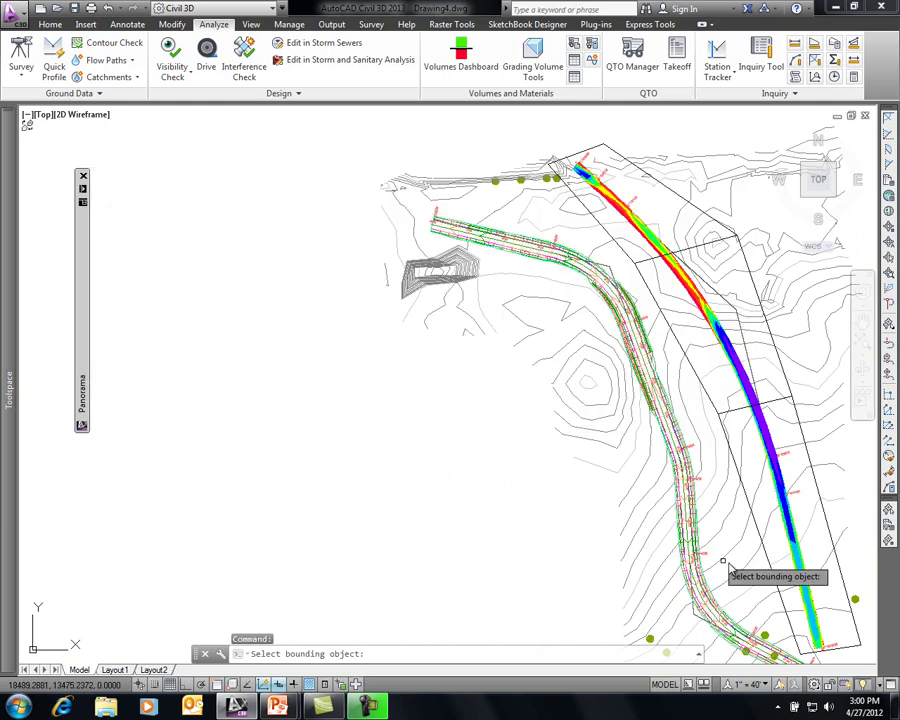
pyautogui.press('Escape')
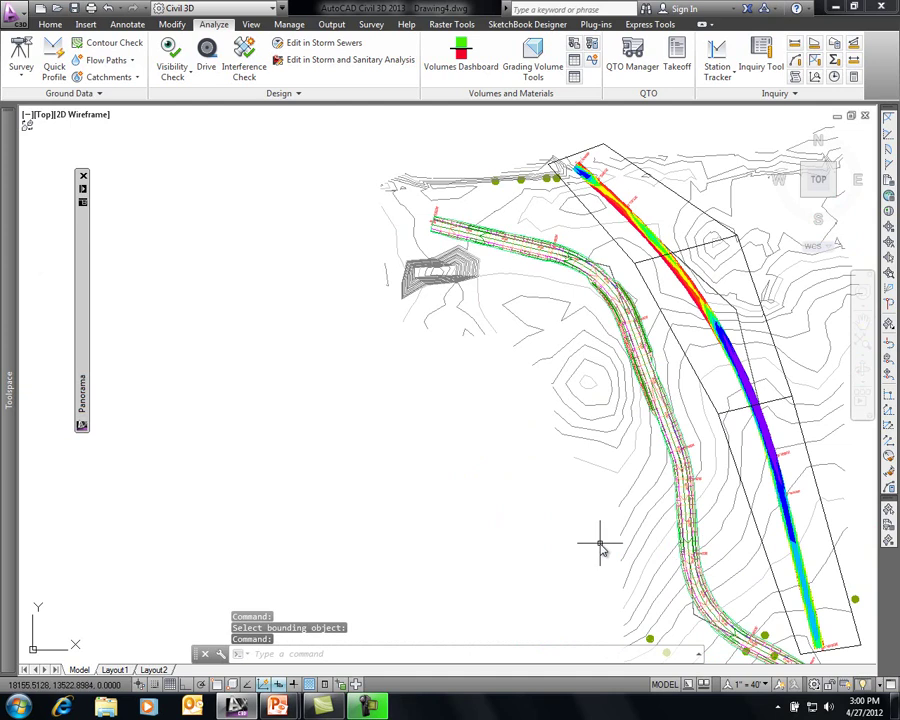
pyautogui.moveTo(86, 268)
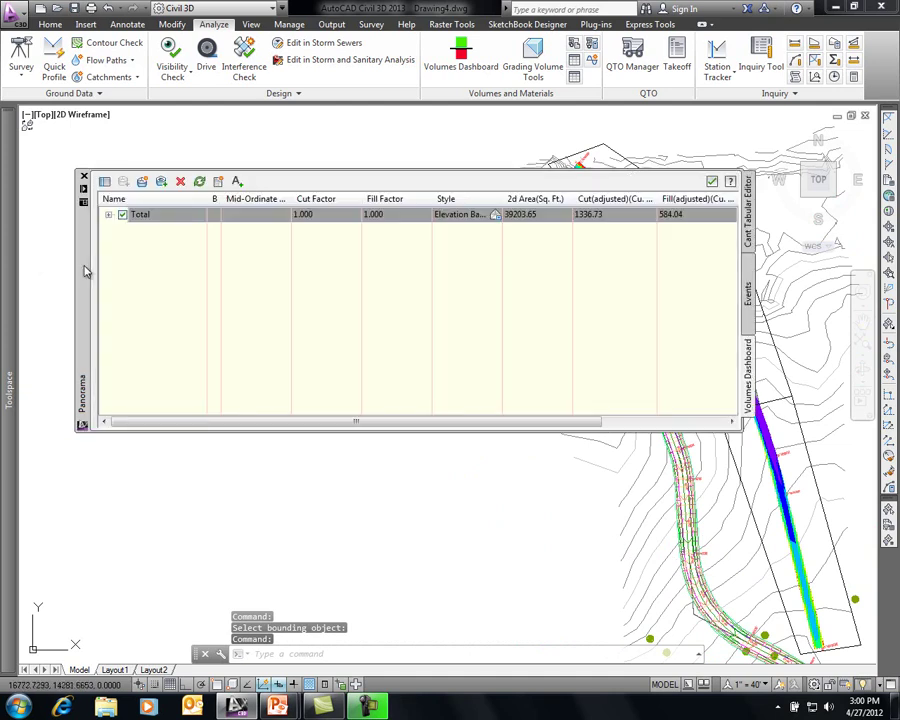
pyautogui.click(108, 215)
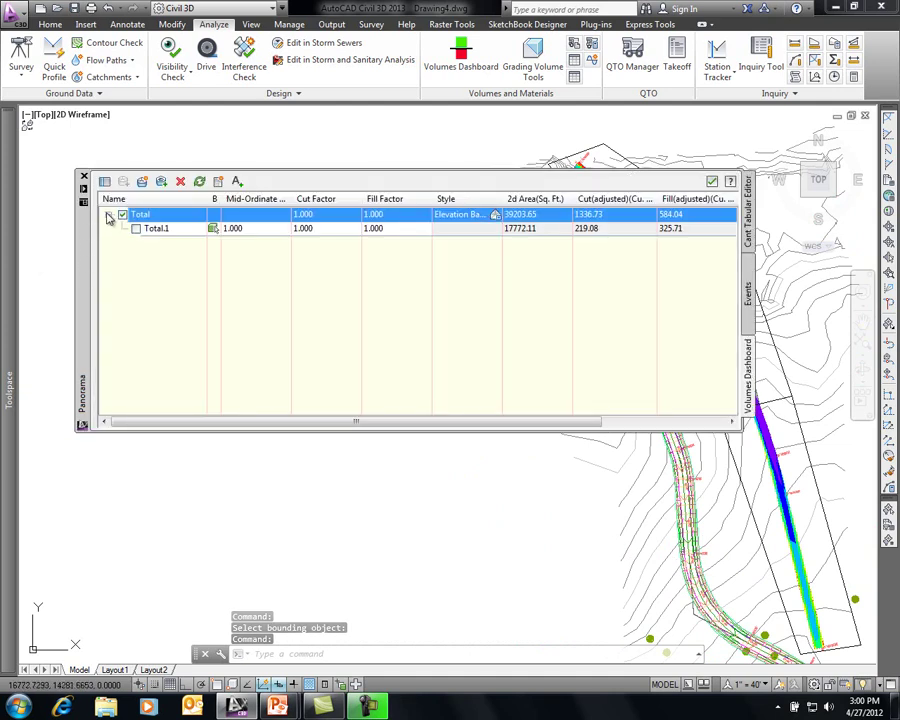
pyautogui.click(161, 183)
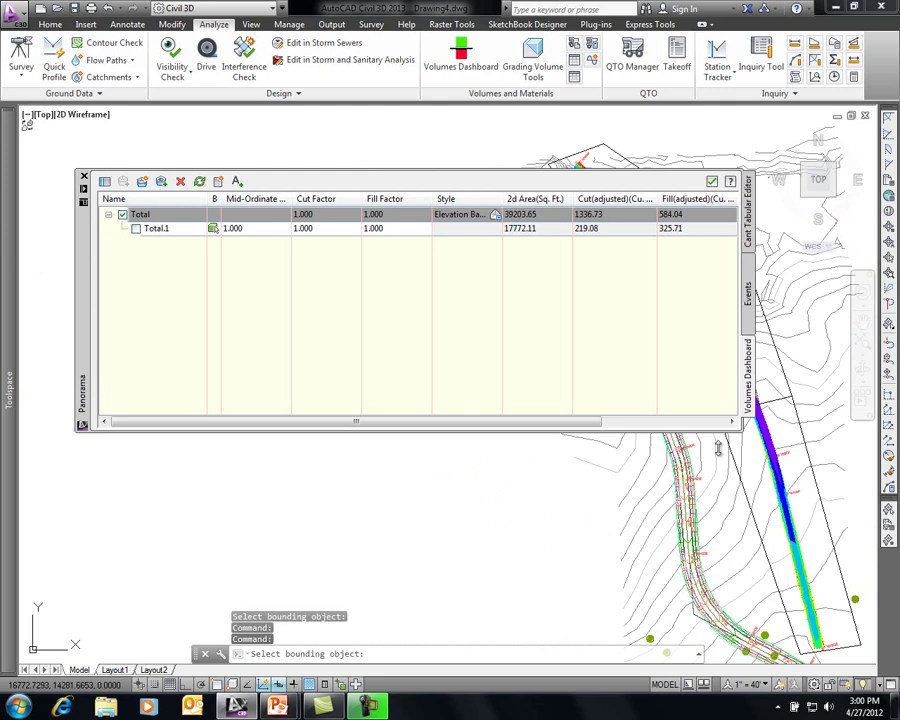
pyautogui.click(783, 368)
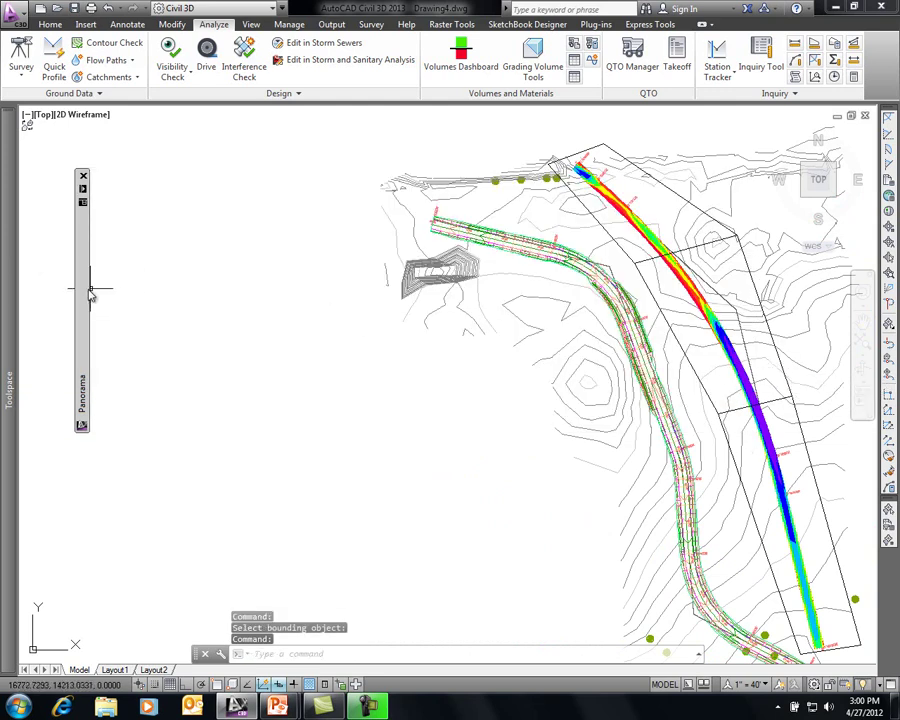
pyautogui.moveTo(90, 295)
pyautogui.click(161, 183)
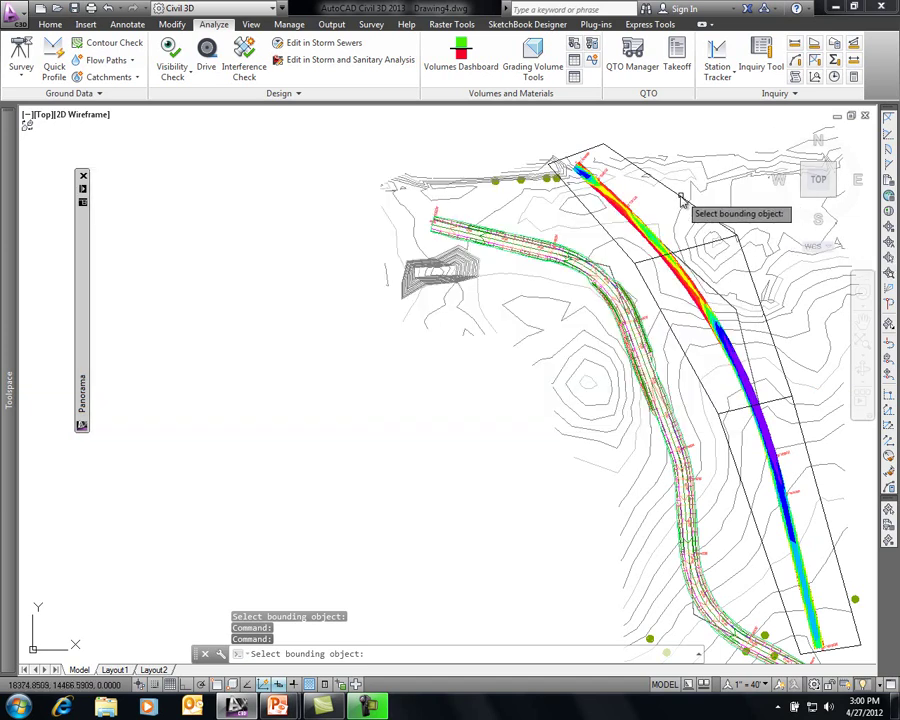
pyautogui.click(680, 198)
pyautogui.moveTo(85, 246)
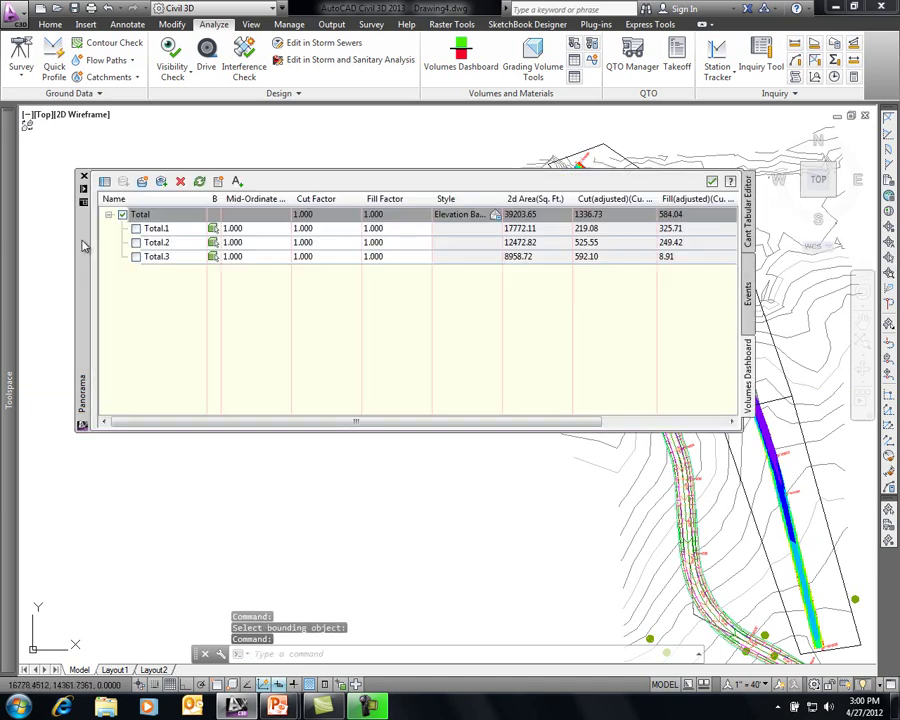
# - Highlight the Total.1, Total.2 and Total.3 boundaries in the plan from the Volumes Dashboard
pyautogui.click(167, 229)
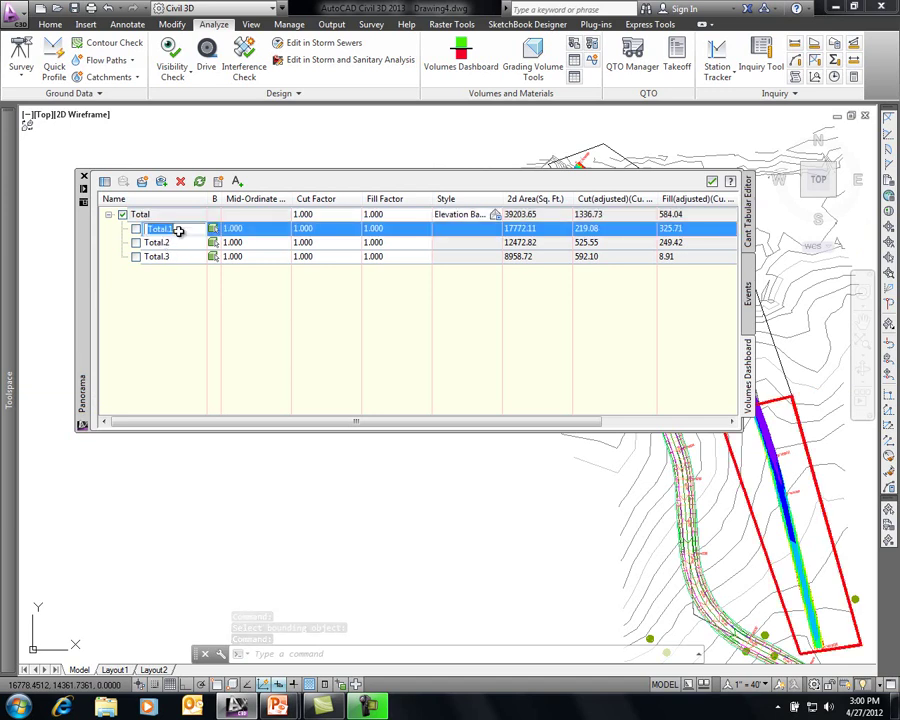
pyautogui.click(176, 232)
pyautogui.click(173, 243)
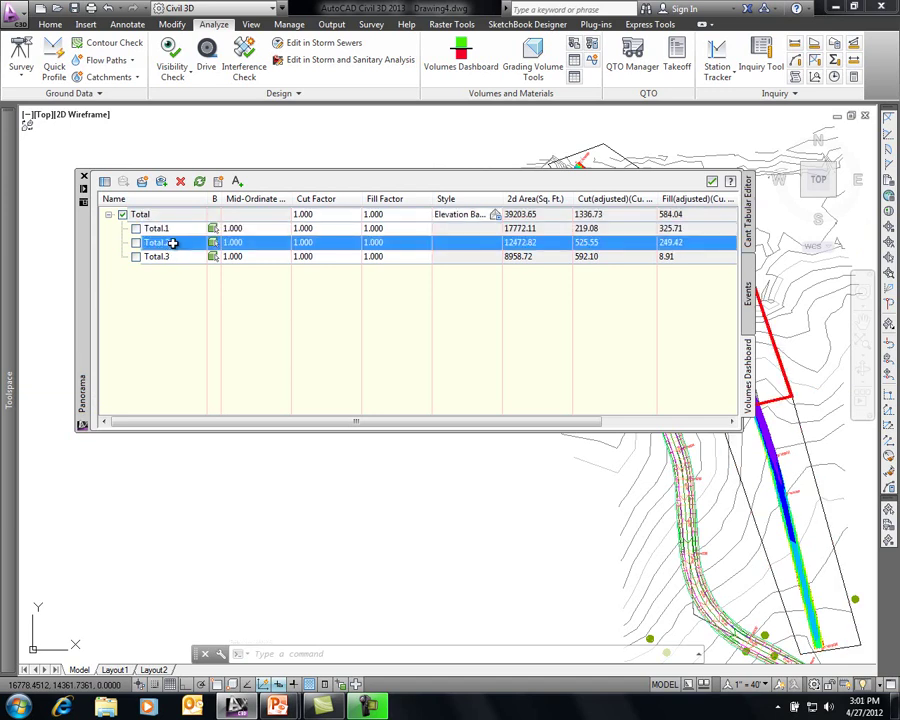
pyautogui.click(167, 257)
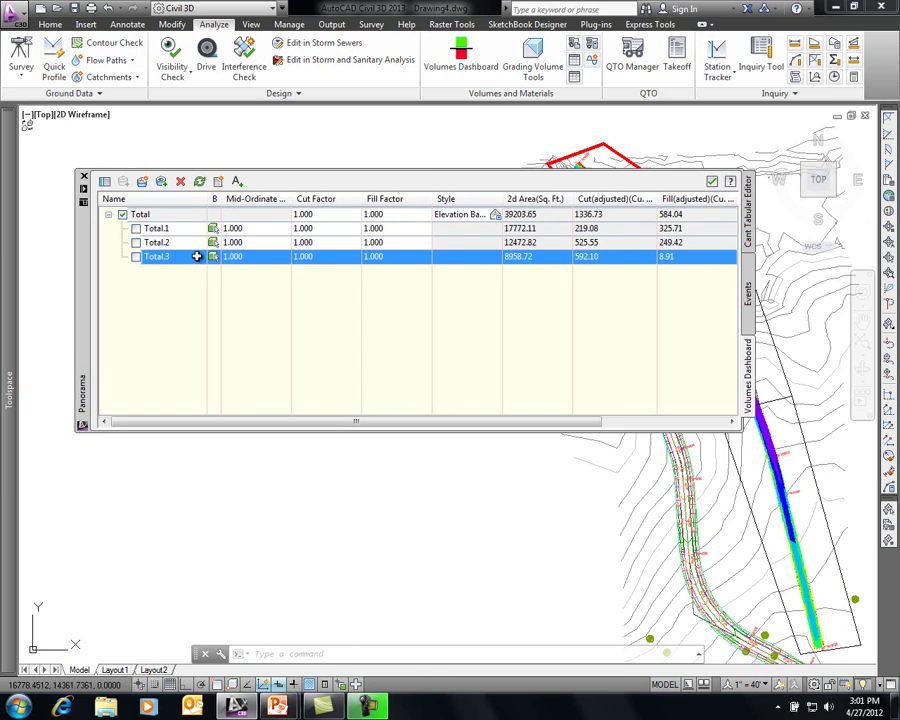
# - Close and reopen the Volumes Dashboard and return to the full drawing view
pyautogui.click(84, 177)
pyautogui.click(460, 55)
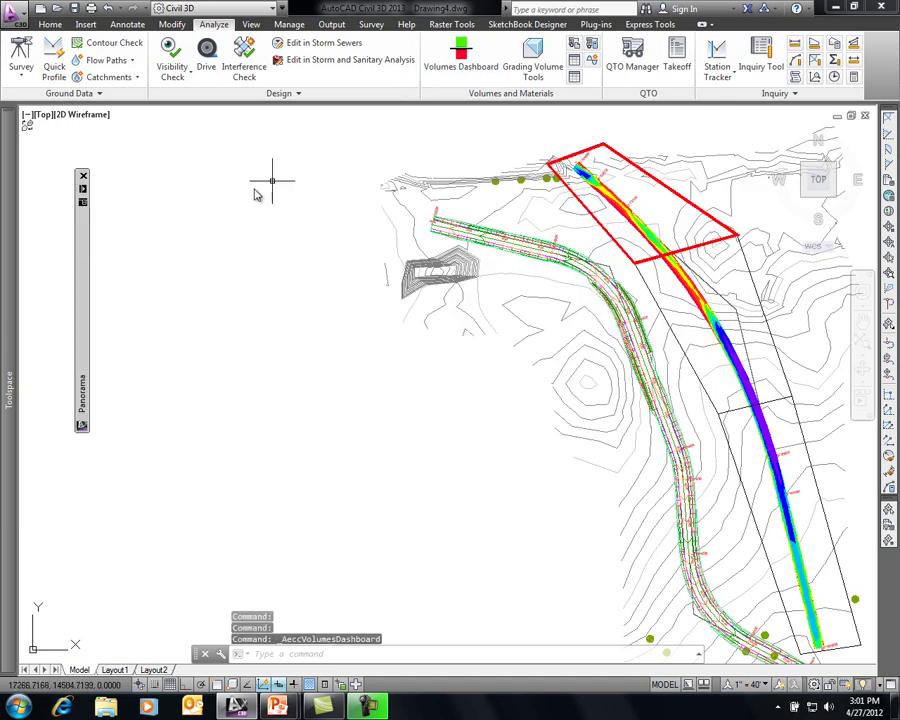
pyautogui.moveTo(84, 240)
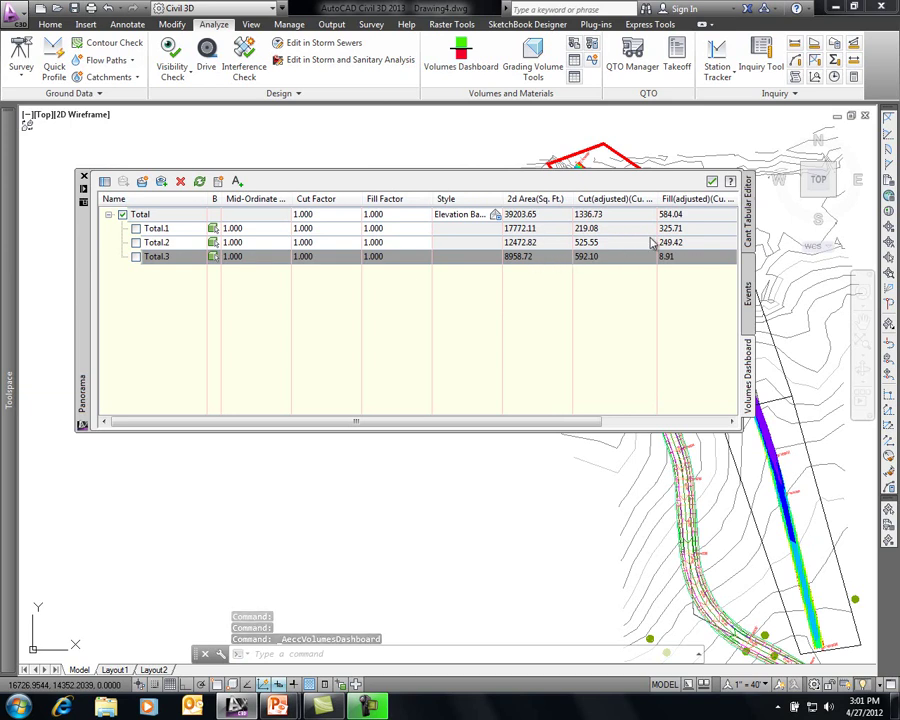
pyautogui.moveTo(483, 425)
pyautogui.mouseDown()
pyautogui.moveTo(615, 430)
pyautogui.moveTo(468, 426)
pyautogui.mouseUp()
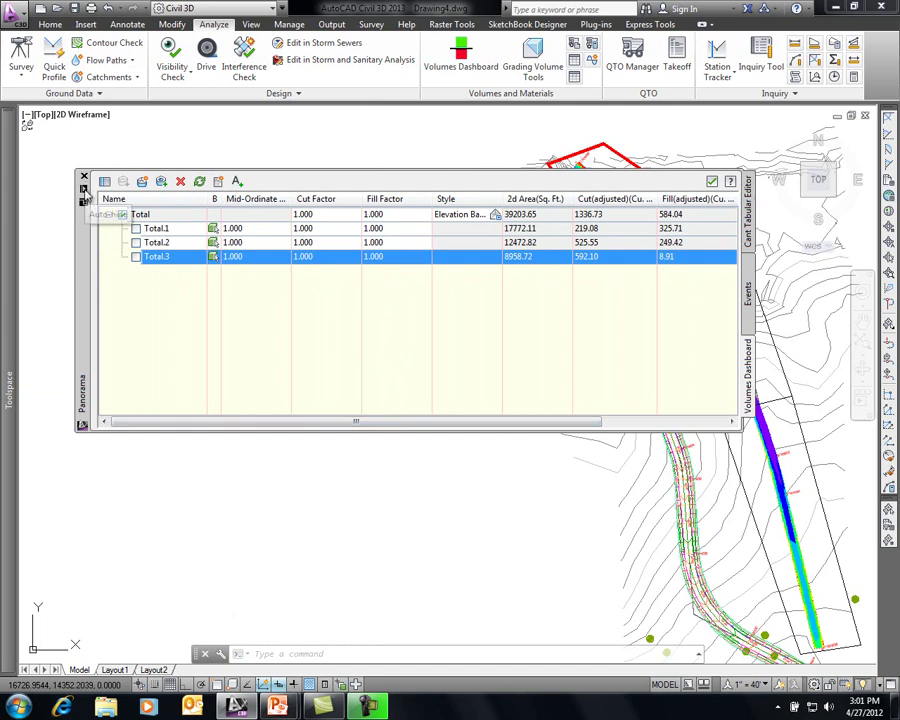
# - Zoom to the lower profile view and drag the PVI at 5+68.54 up to elevation 696.02
pyautogui.scroll(-6, 320, 474)
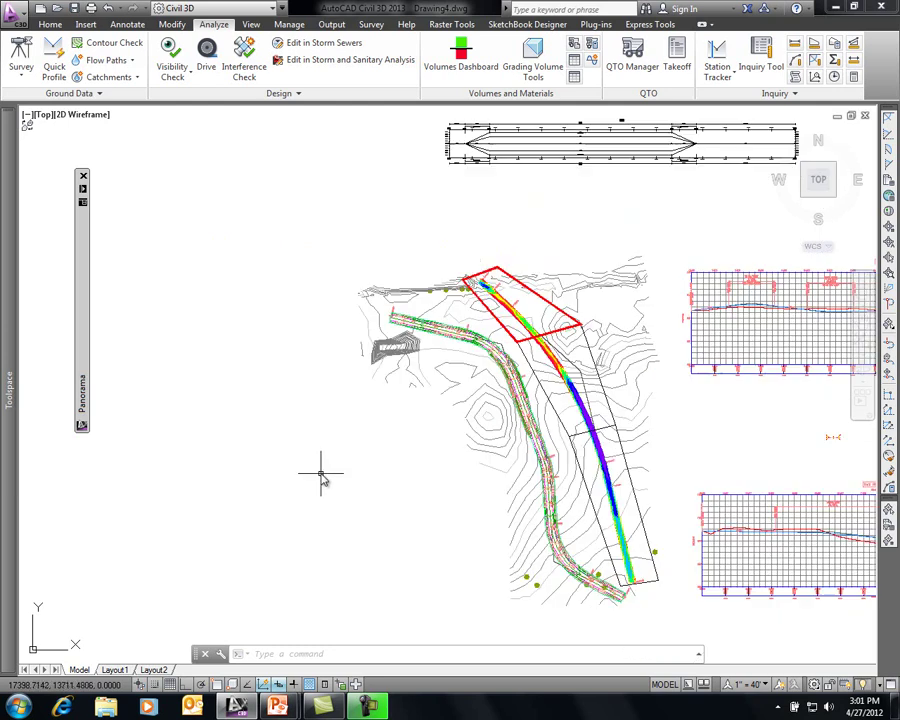
pyautogui.scroll(4, 520, 510)
pyautogui.scroll(7, 520, 500)
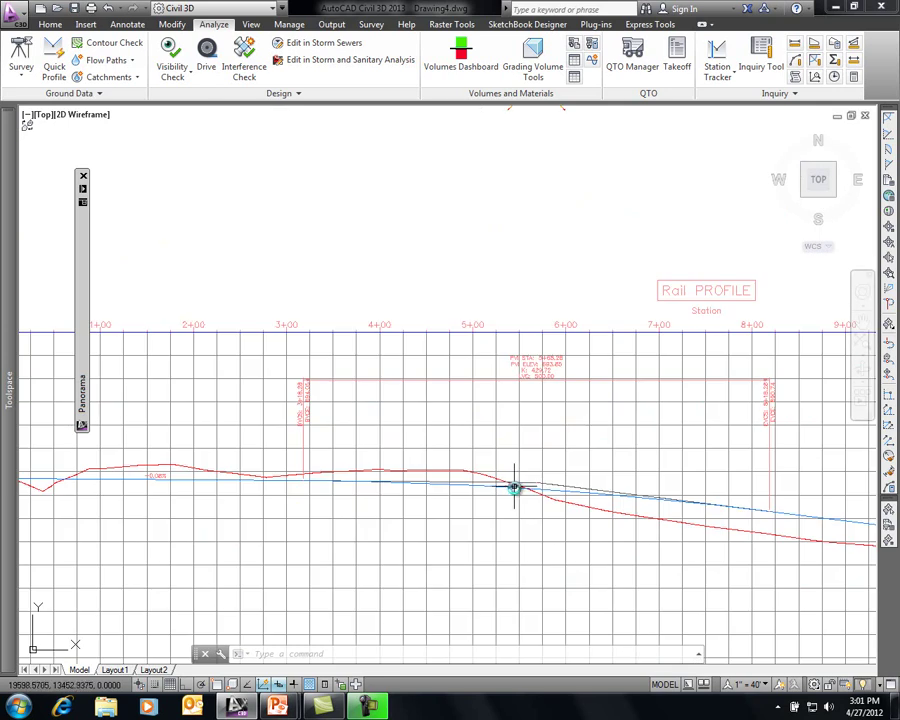
pyautogui.click(567, 474)
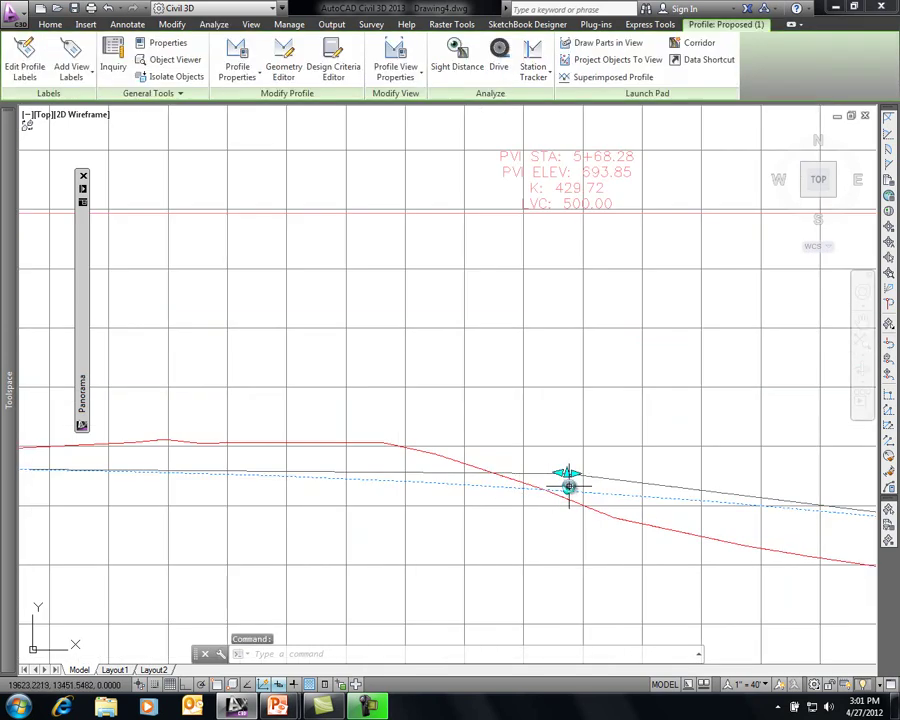
pyautogui.click(567, 474)
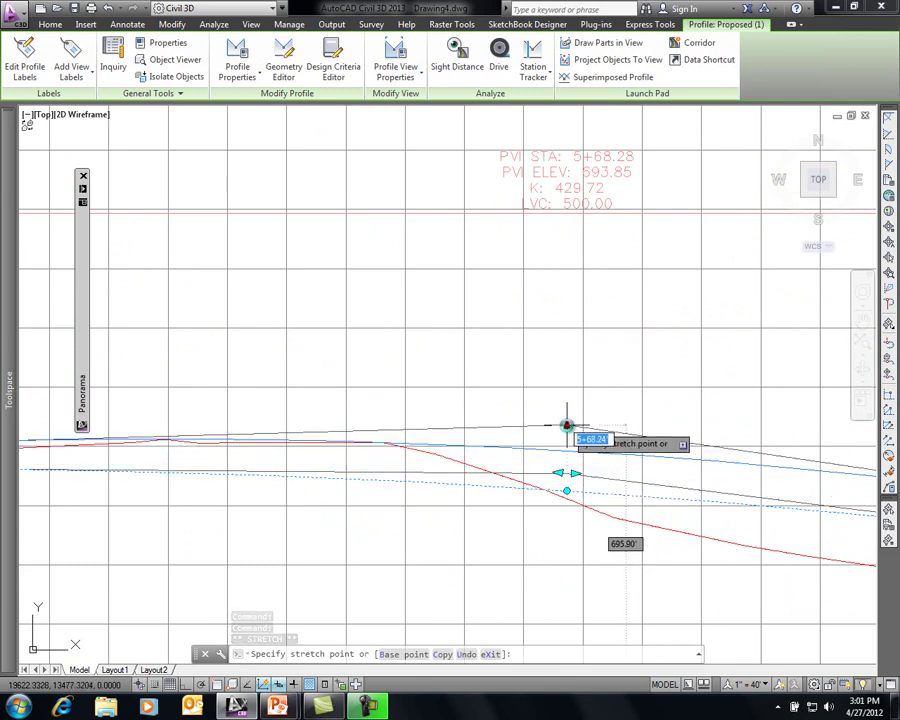
pyautogui.click(567, 424)
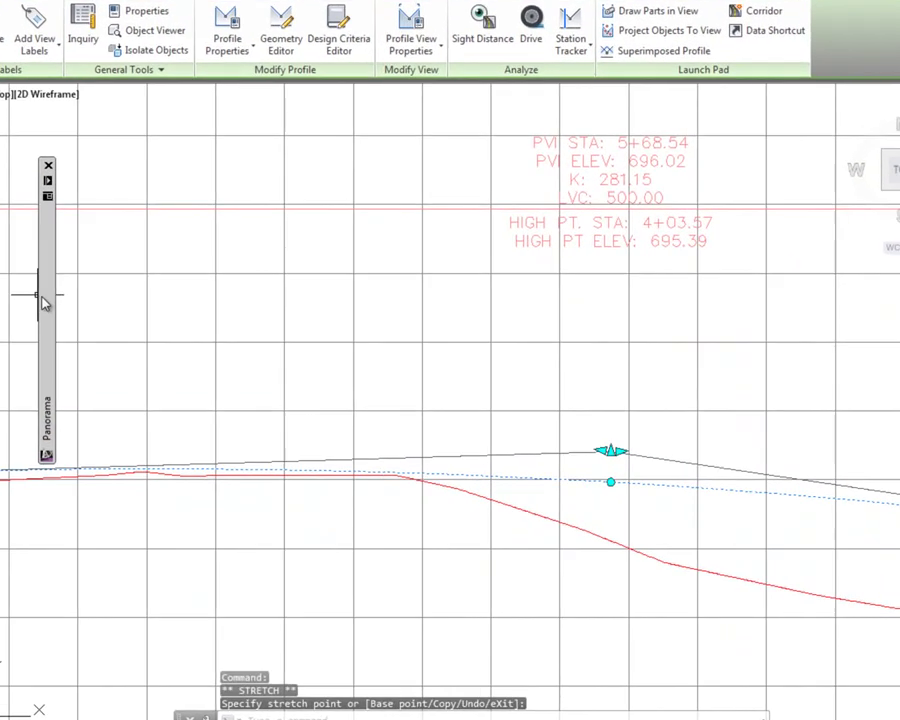
pyautogui.moveTo(82, 290)
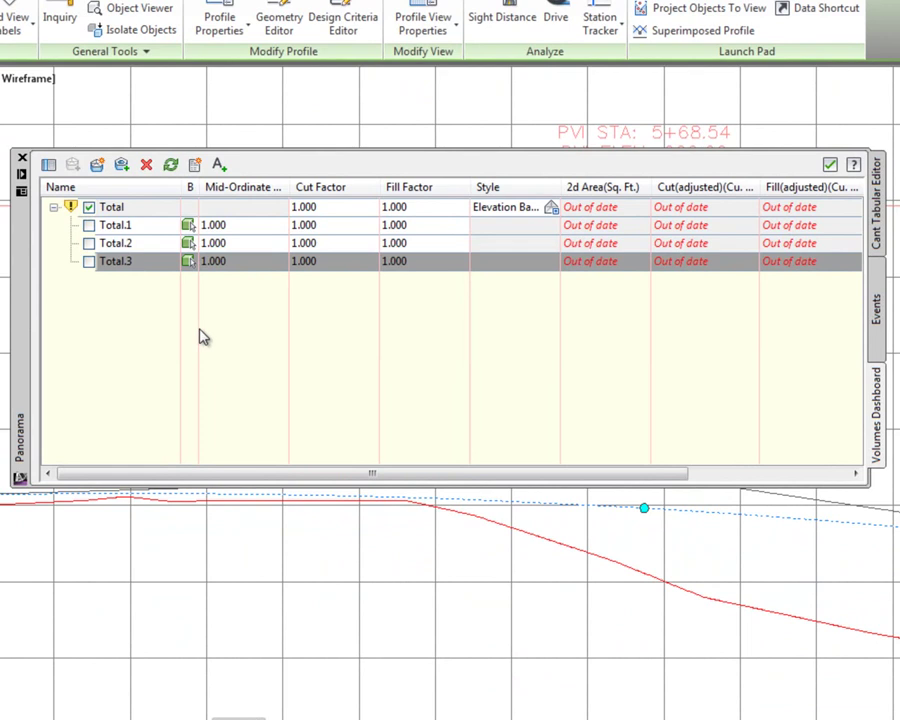
# - Refresh the volumes to 657.77 cut and 1422.73 fill and generate a Cut/Fill Report
pyautogui.click(170, 164)
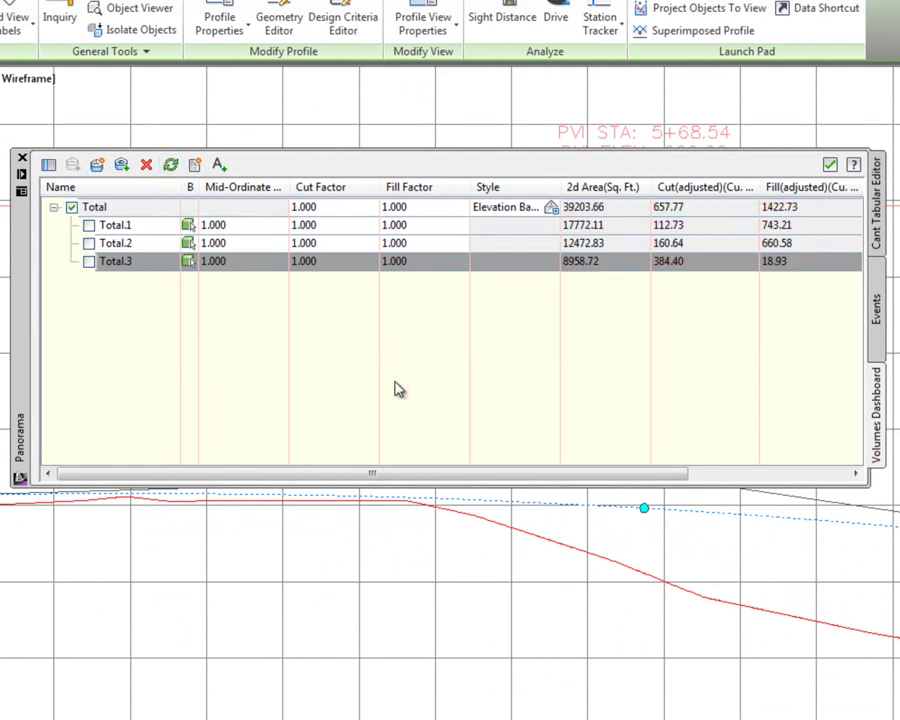
pyautogui.moveTo(386, 474); pyautogui.dragTo(554, 488)
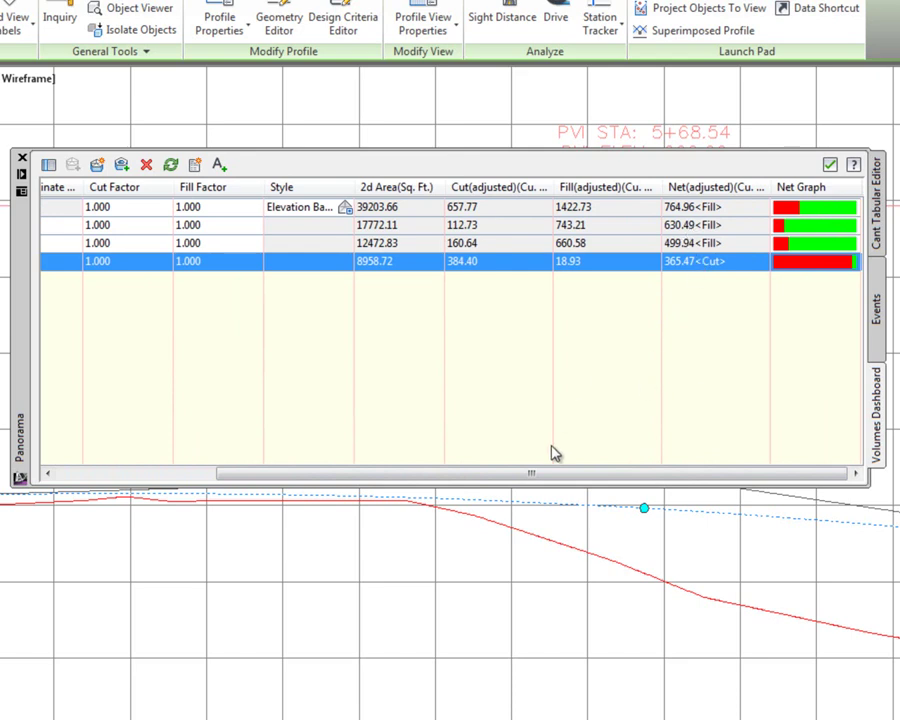
pyautogui.moveTo(552, 474); pyautogui.dragTo(370, 478)
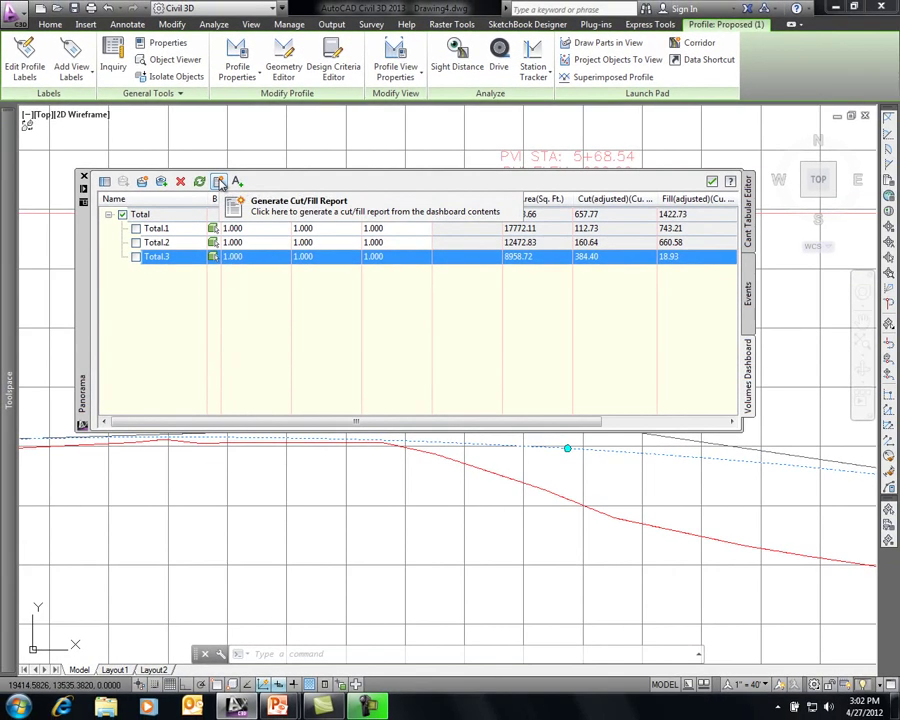
pyautogui.click(220, 183)
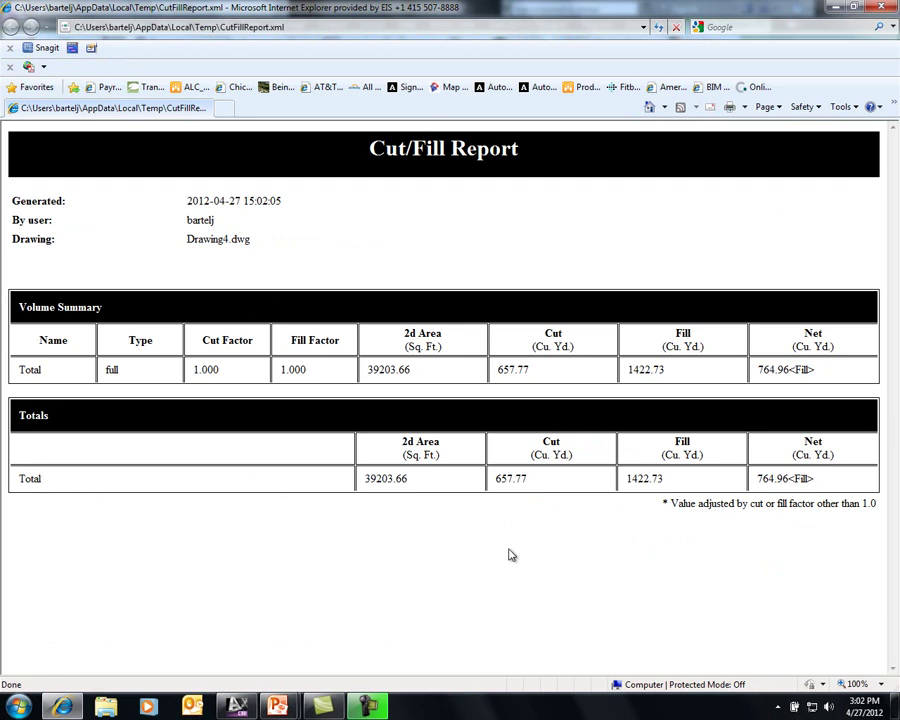
# - Generate a new Cut/Fill Report covering only Total.1, Total.2 and Total.3, with Total excluded
pyautogui.click(880, 7)
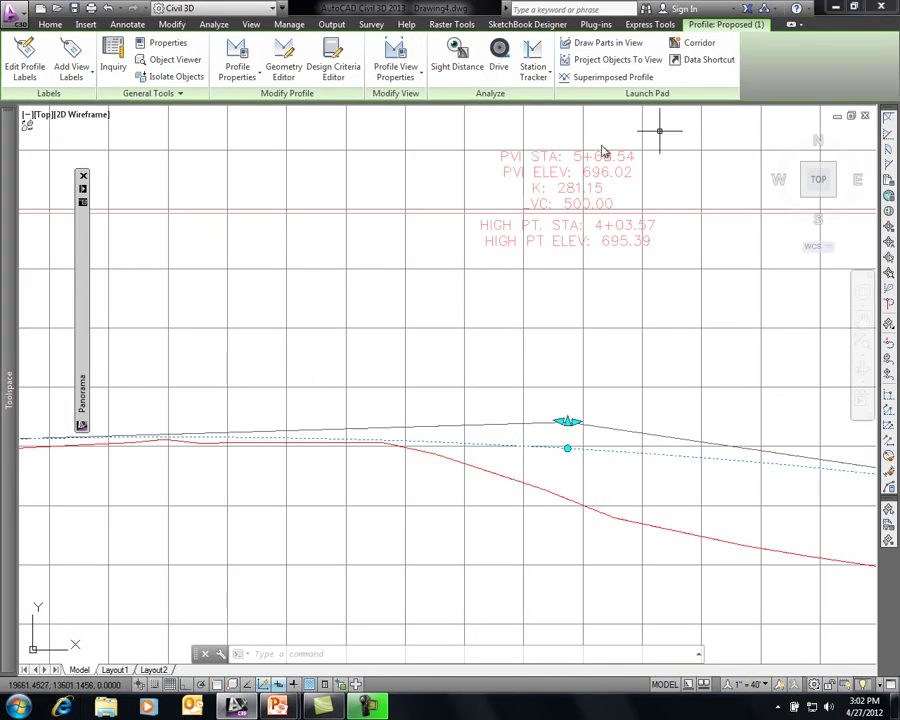
pyautogui.moveTo(88, 262)
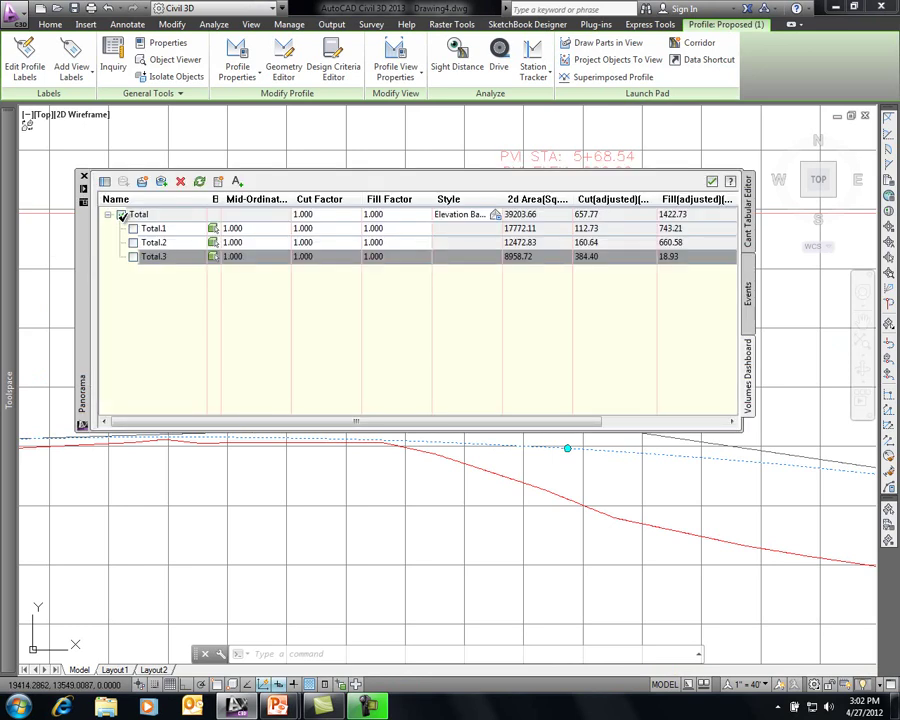
pyautogui.click(121, 214)
pyautogui.click(133, 228)
pyautogui.click(135, 242)
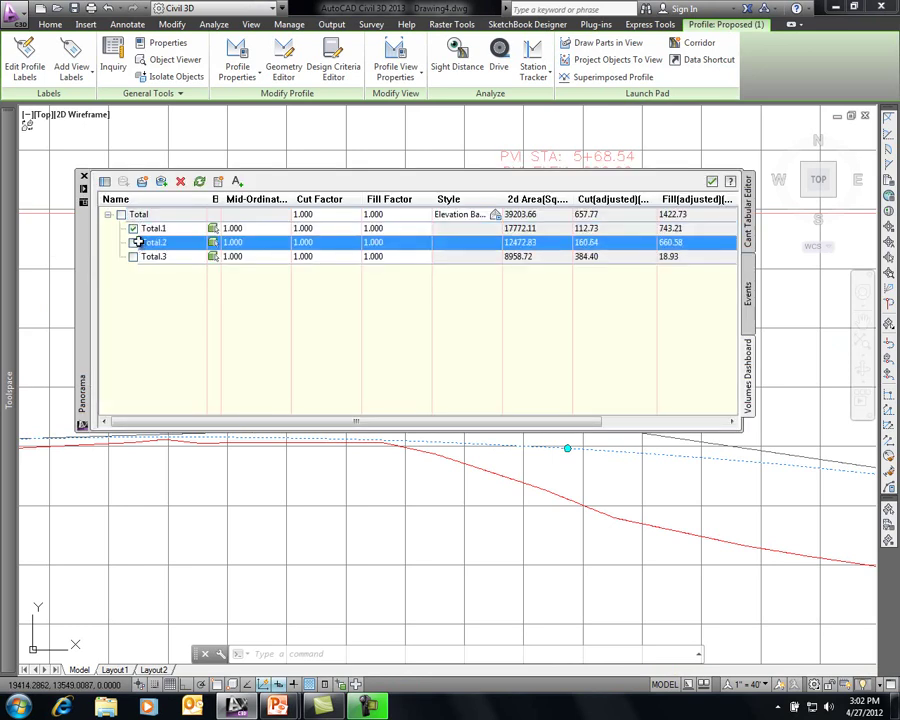
pyautogui.click(134, 256)
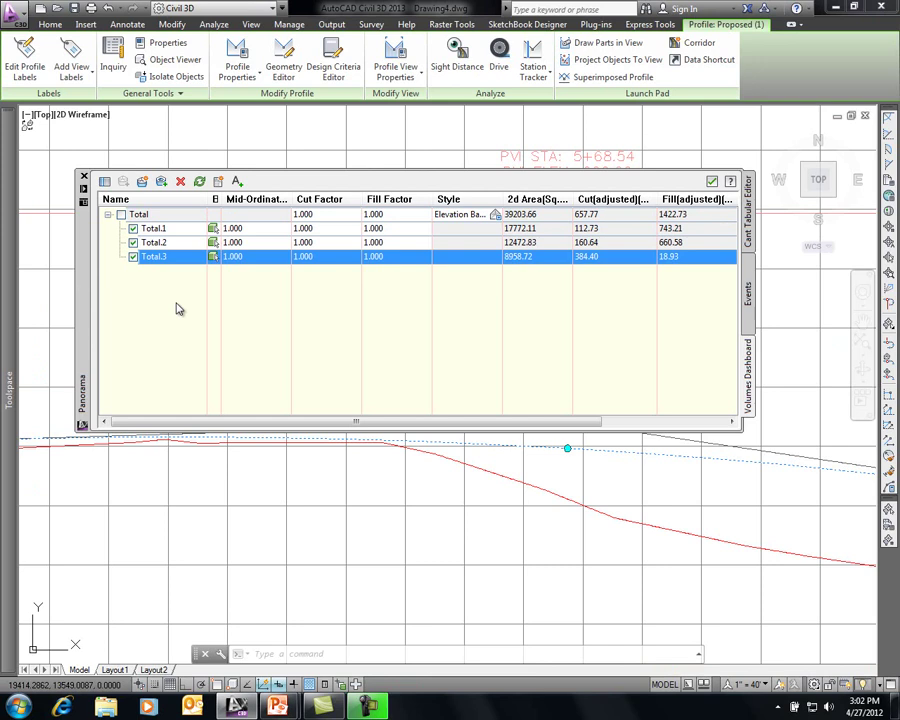
pyautogui.click(218, 181)
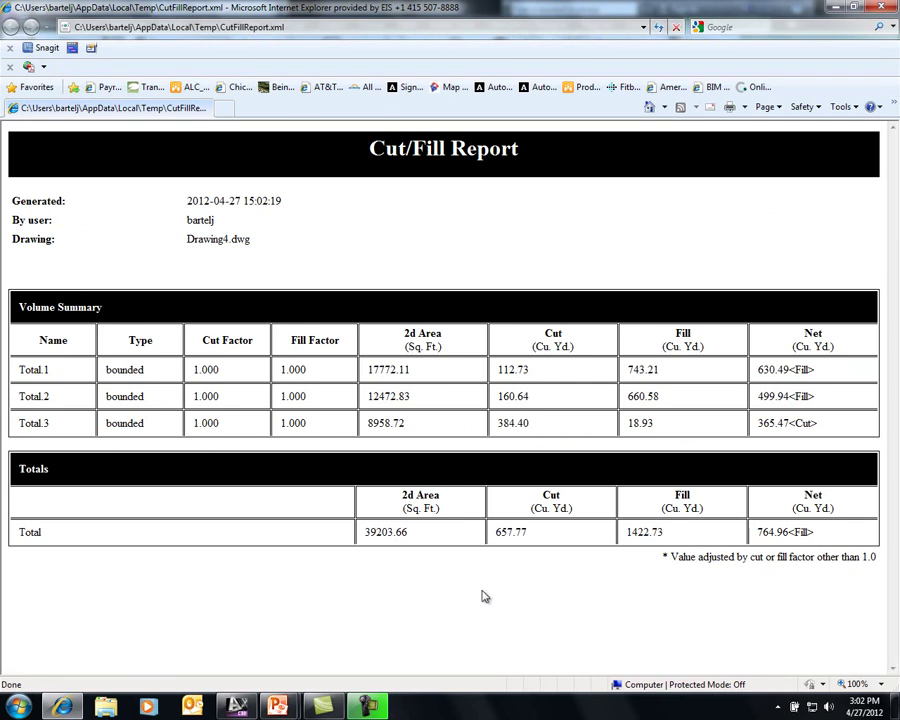
# - Insert the Cut/Fill Summary table for Total.1–Total.3 (657.77 cut, 1422.73 fill) into the drawing
pyautogui.click(881, 10)
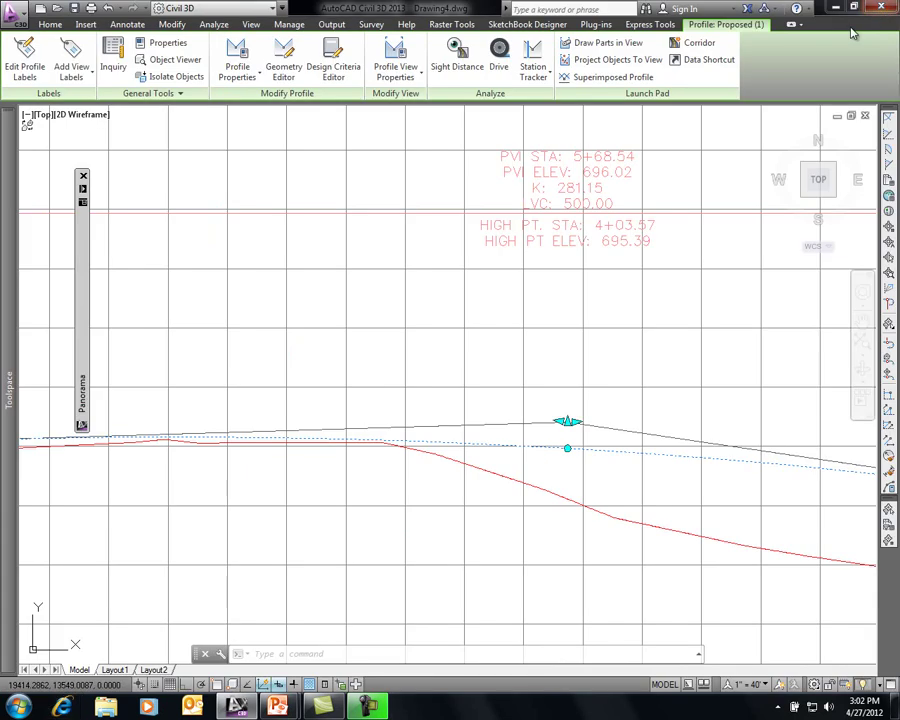
pyautogui.moveTo(84, 245)
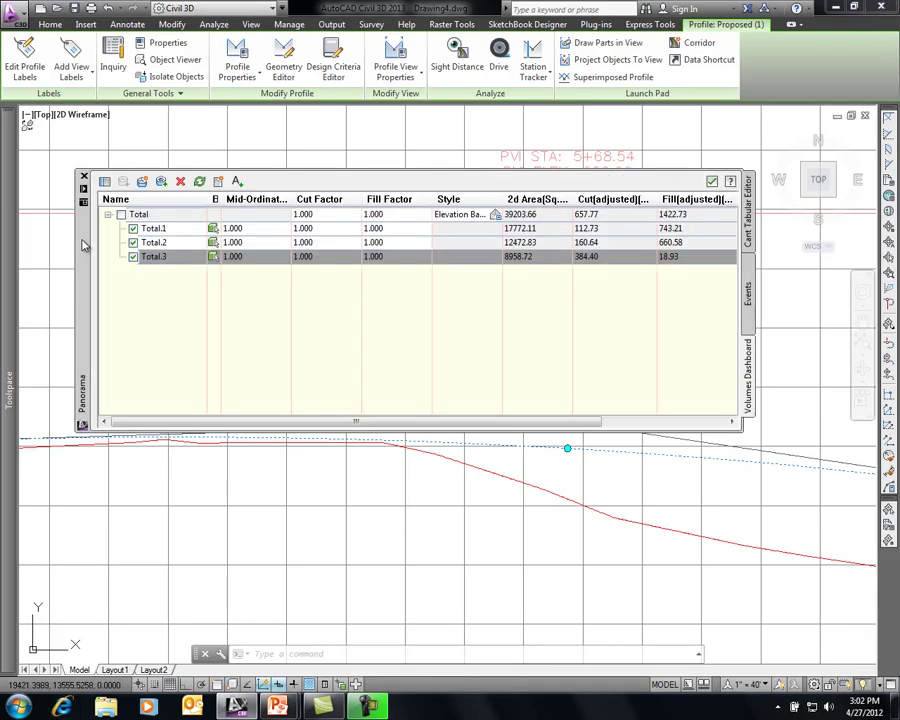
pyautogui.click(237, 182)
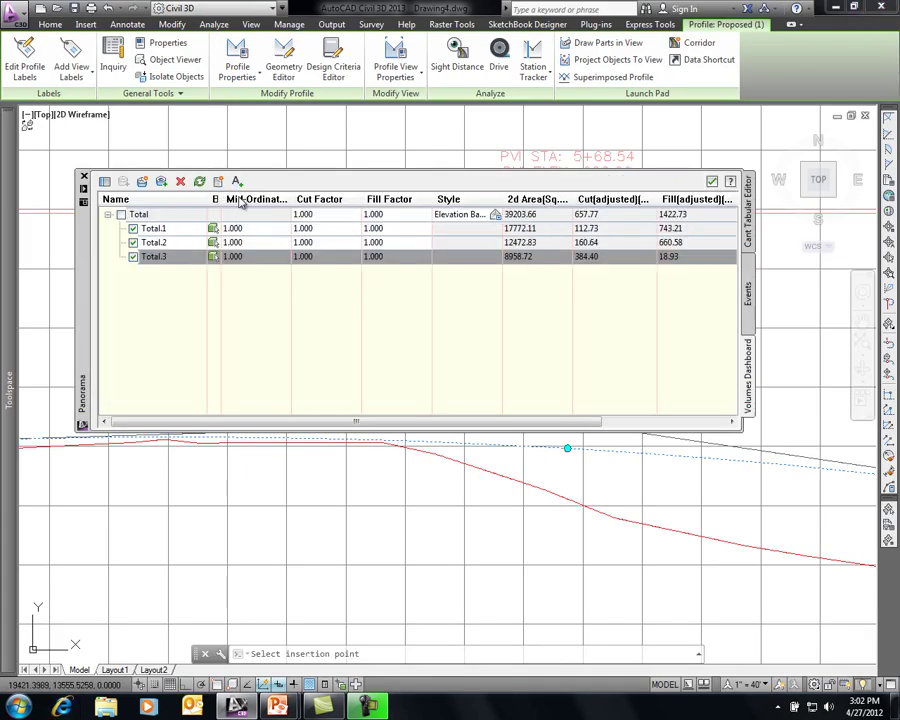
pyautogui.scroll(-5, 300, 480)
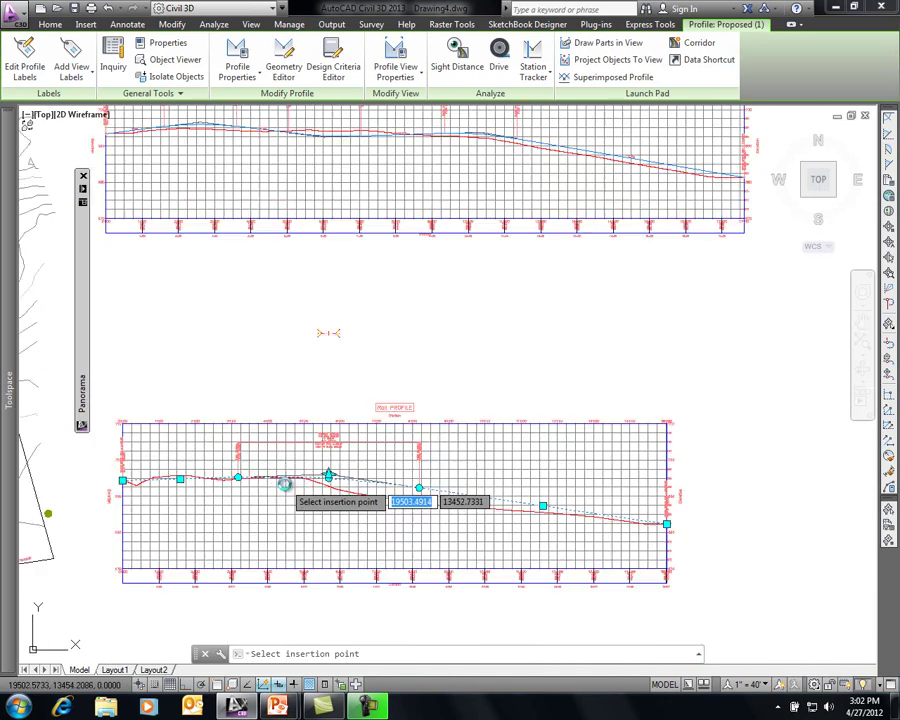
pyautogui.click(545, 330)
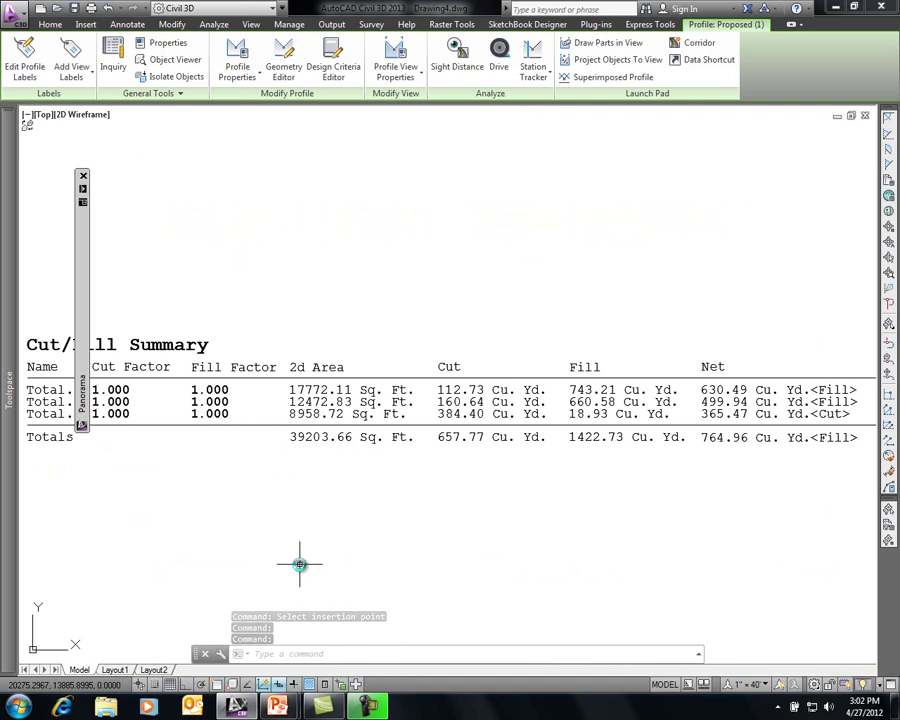
pyautogui.click(84, 176)
# - Pan and zoom to frame the Total volume surface with the Main Street and Rail profile views
pyautogui.scroll(-6, 398, 245)
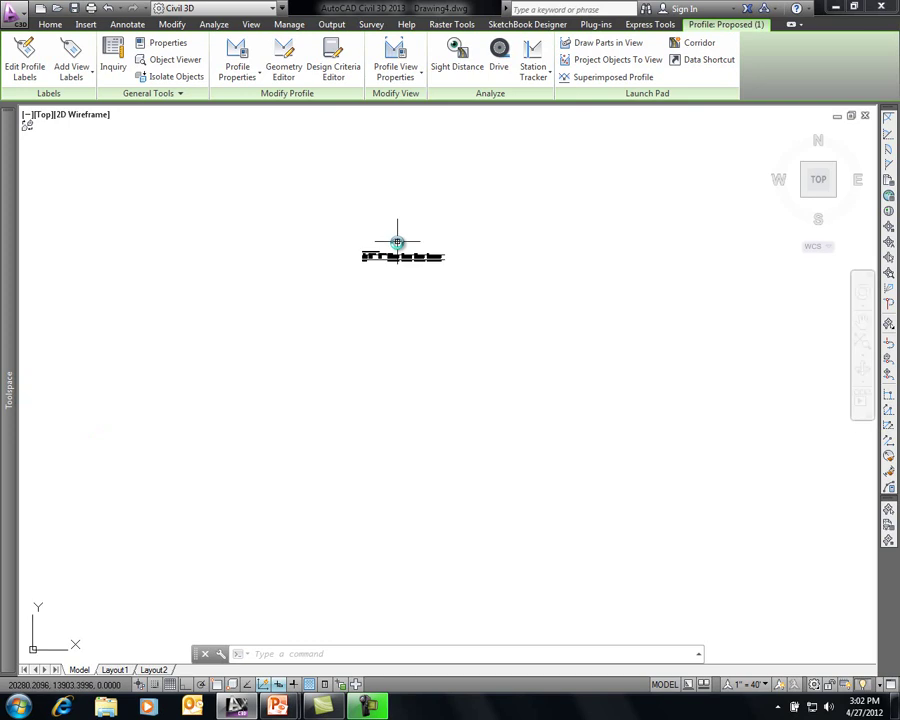
pyautogui.scroll(-5, 273, 257)
pyautogui.scroll(5, 406, 357)
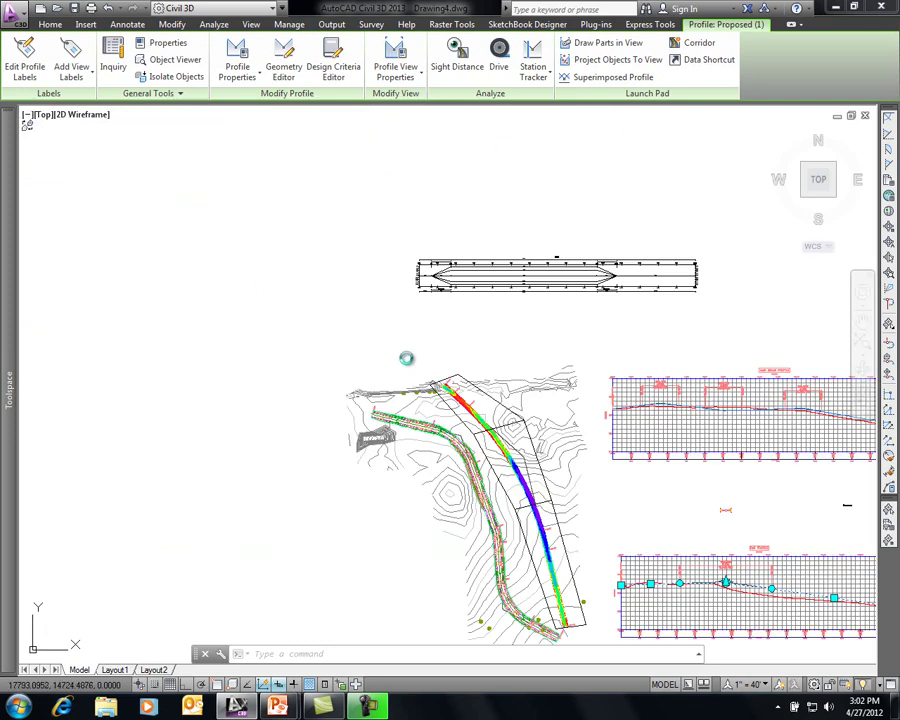
pyautogui.moveTo(482, 418)
pyautogui.mouseDown(button='middle')
pyautogui.moveTo(462, 298)
pyautogui.moveTo(364, 257)
pyautogui.mouseUp(button='middle')
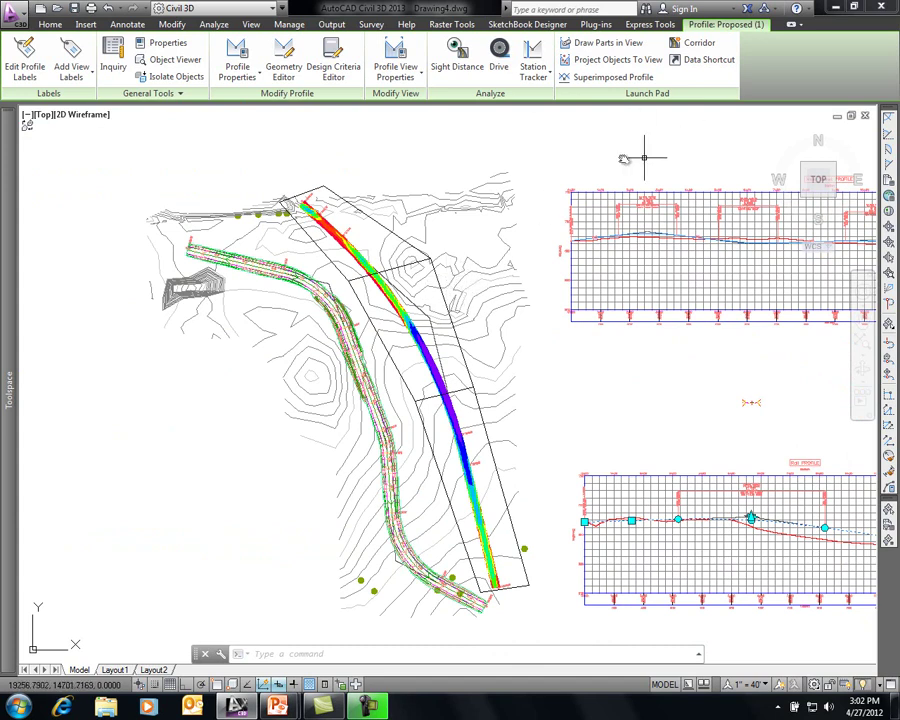
pyautogui.press('Escape')
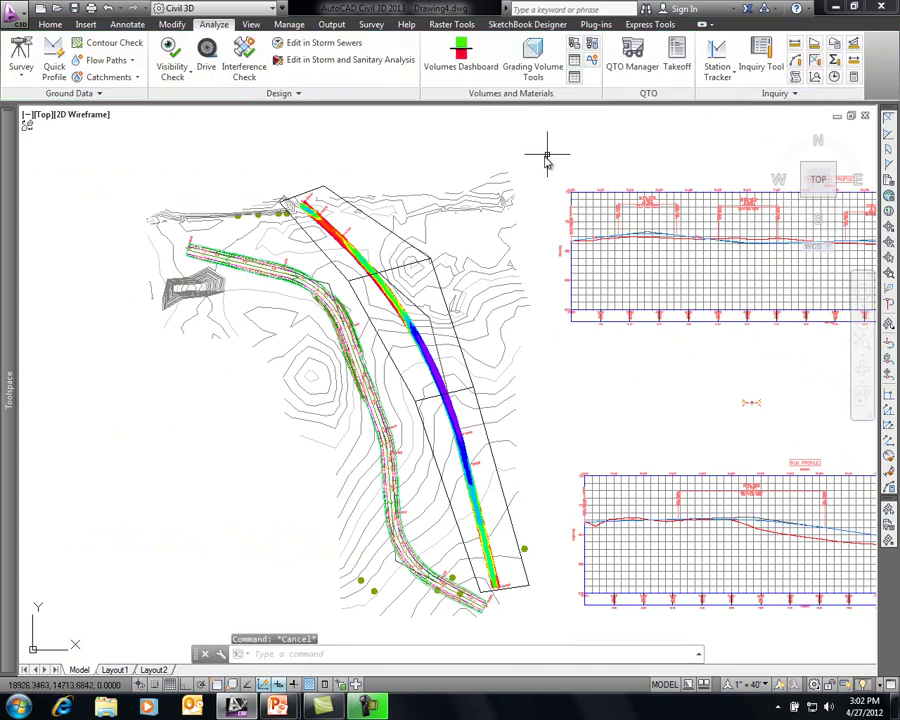
pyautogui.moveTo(496, 141)
pyautogui.mouseDown(button='middle')
pyautogui.moveTo(414, 164)
pyautogui.moveTo(354, 153)
pyautogui.mouseUp(button='middle')
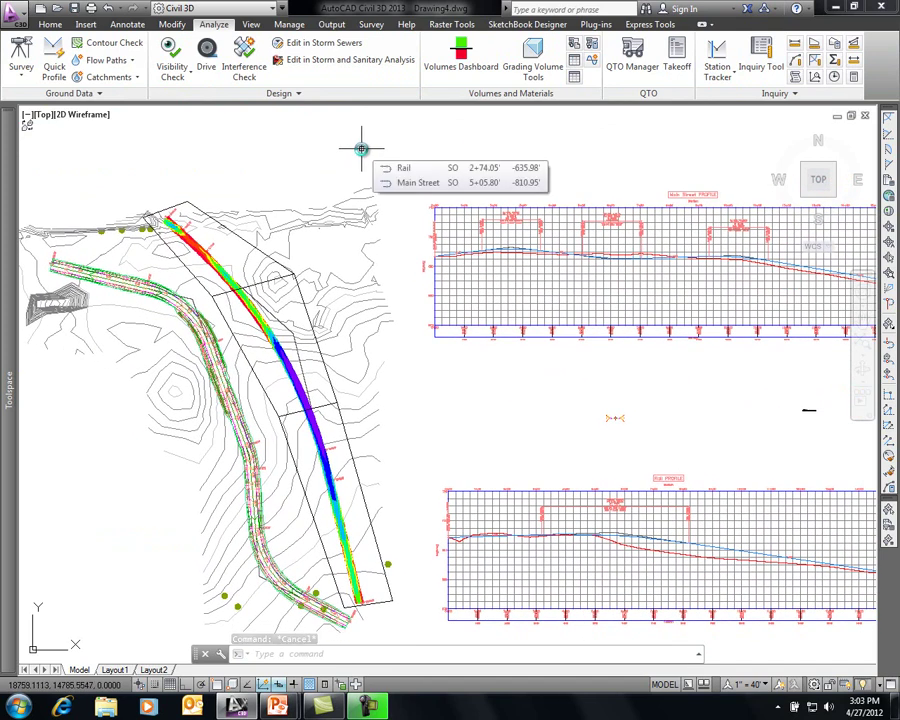
# - Show the Pipe Network creation options from the Home tab's Create Design panel
pyautogui.click(48, 24)
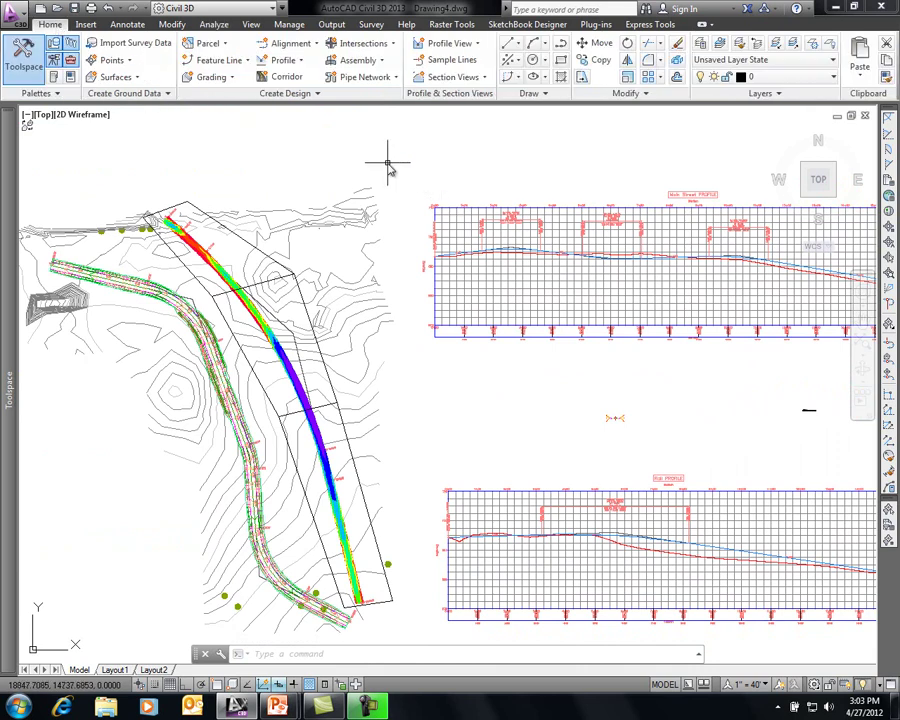
pyautogui.moveTo(388, 164)
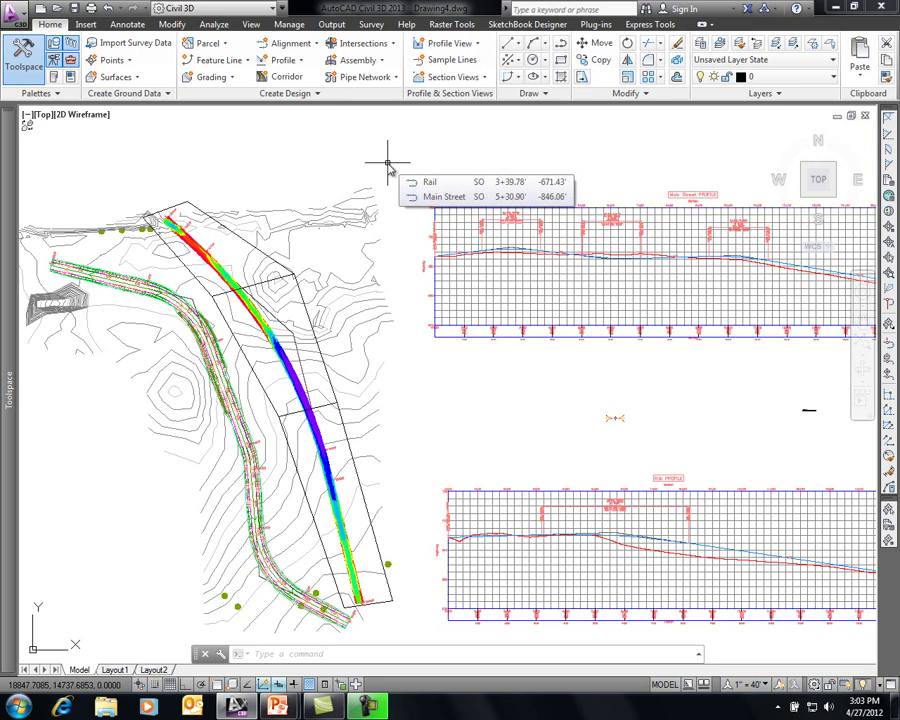
pyautogui.click(393, 78)
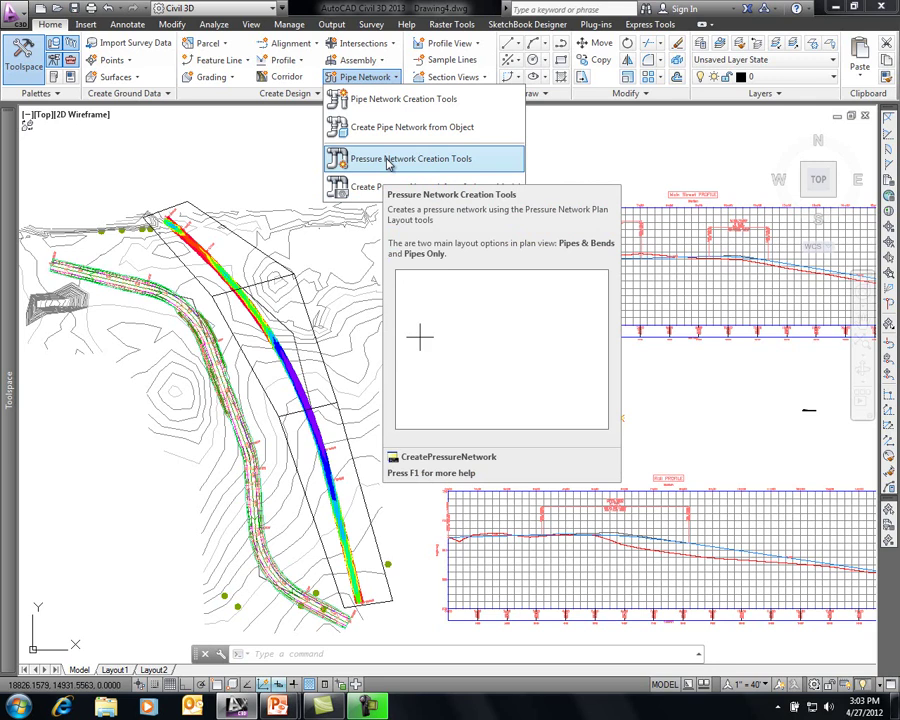
# - Use Set Pressure Network Catalog to keep Imperial_AWWA_PushOn.sqlite as the catalog database
pyautogui.click(309, 95)
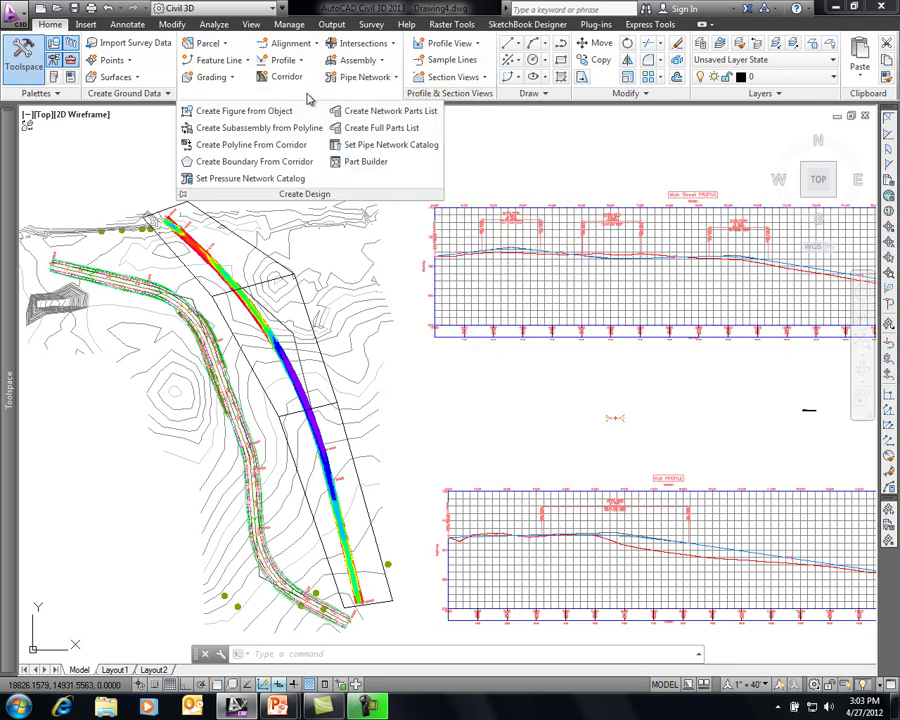
pyautogui.click(260, 180)
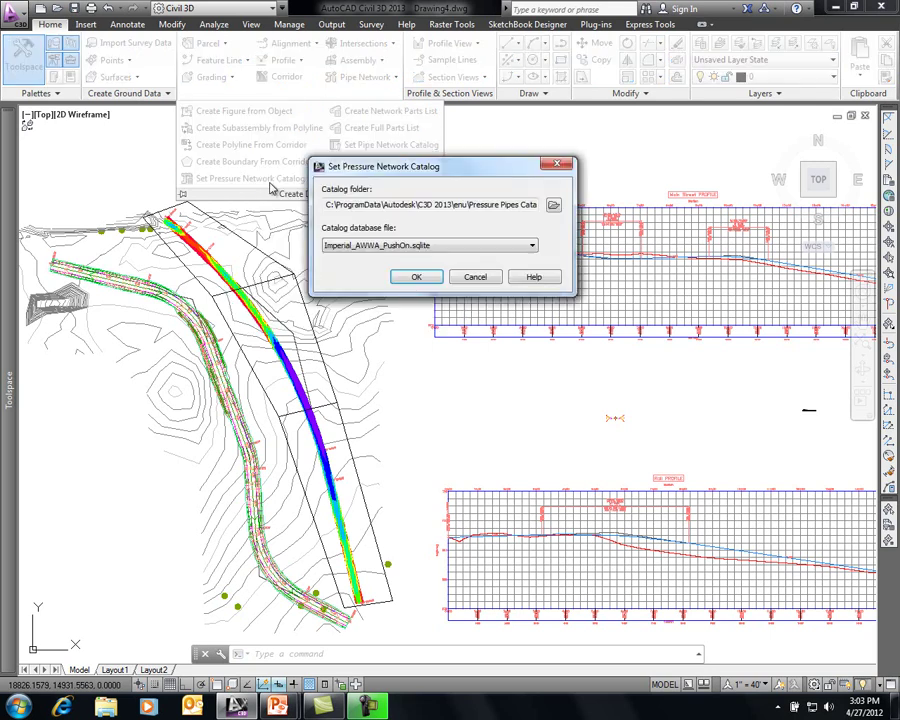
pyautogui.click(533, 247)
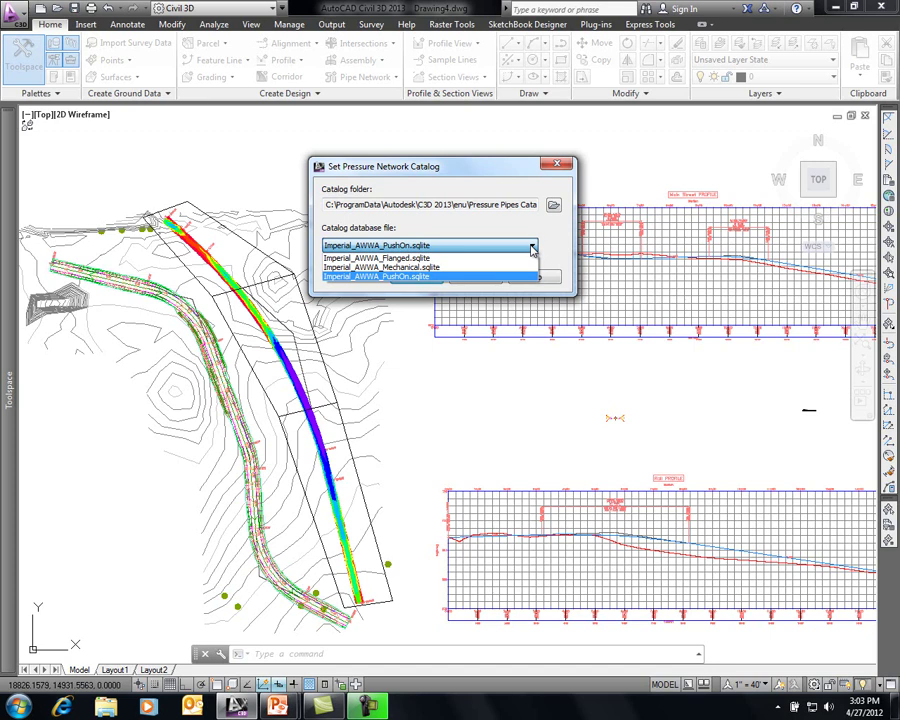
pyautogui.click(550, 235)
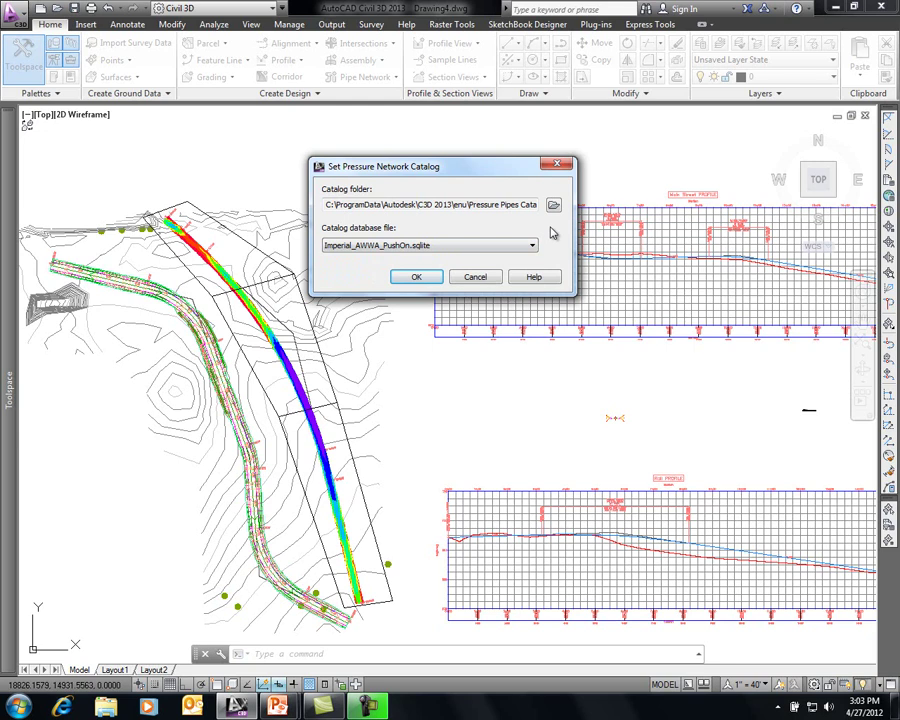
pyautogui.click(413, 277)
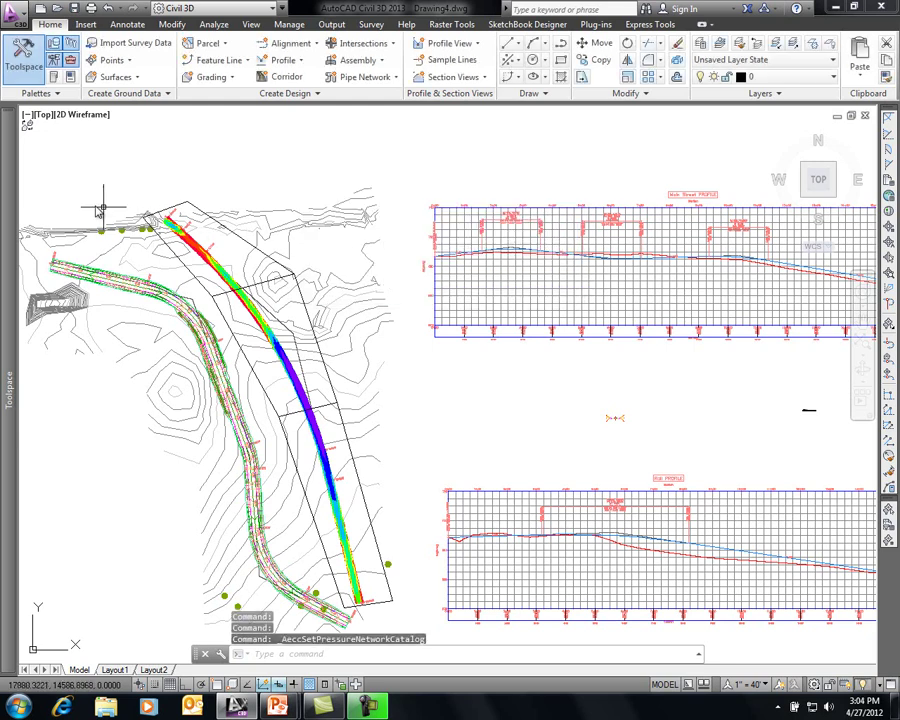
# - In Toolspace Settings, expand Pressure Network > Parts Lists and edit the Water parts list
pyautogui.moveTo(14, 135)
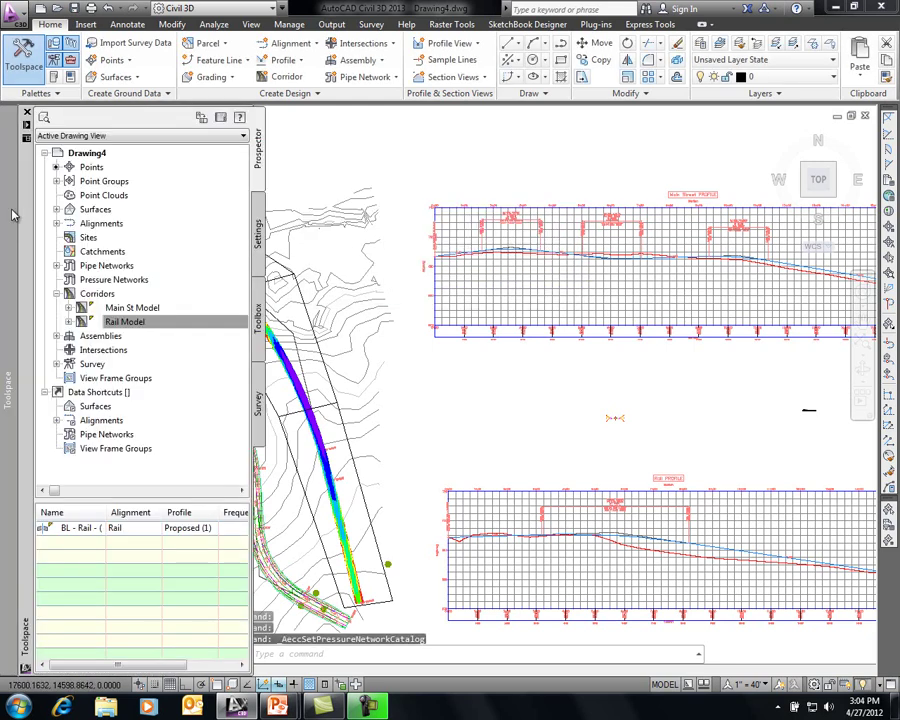
pyautogui.click(260, 236)
pyautogui.moveTo(244, 262); pyautogui.dragTo(241, 345)
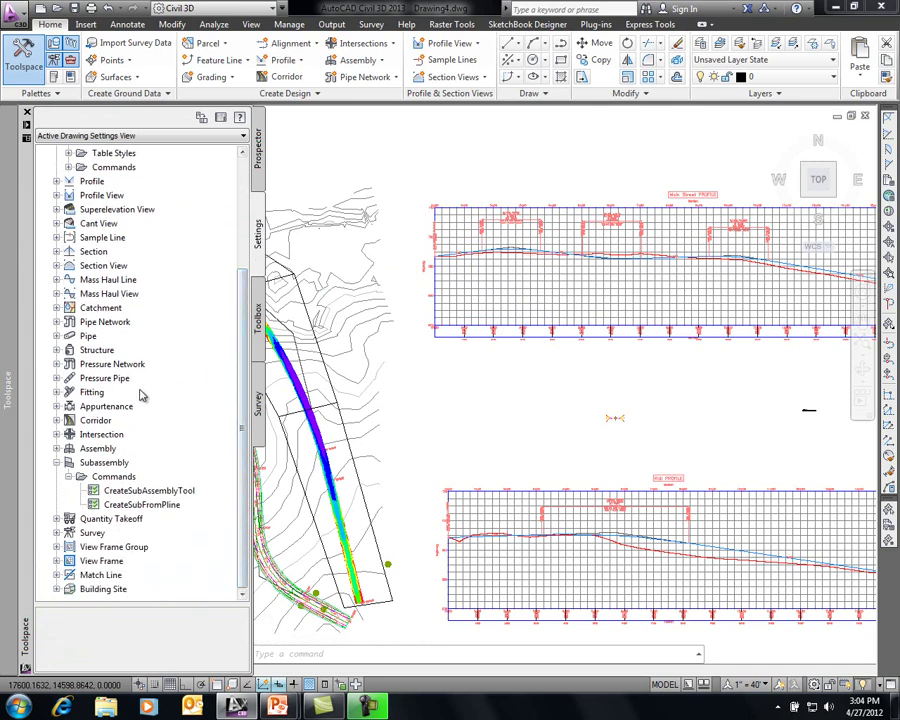
pyautogui.click(56, 364)
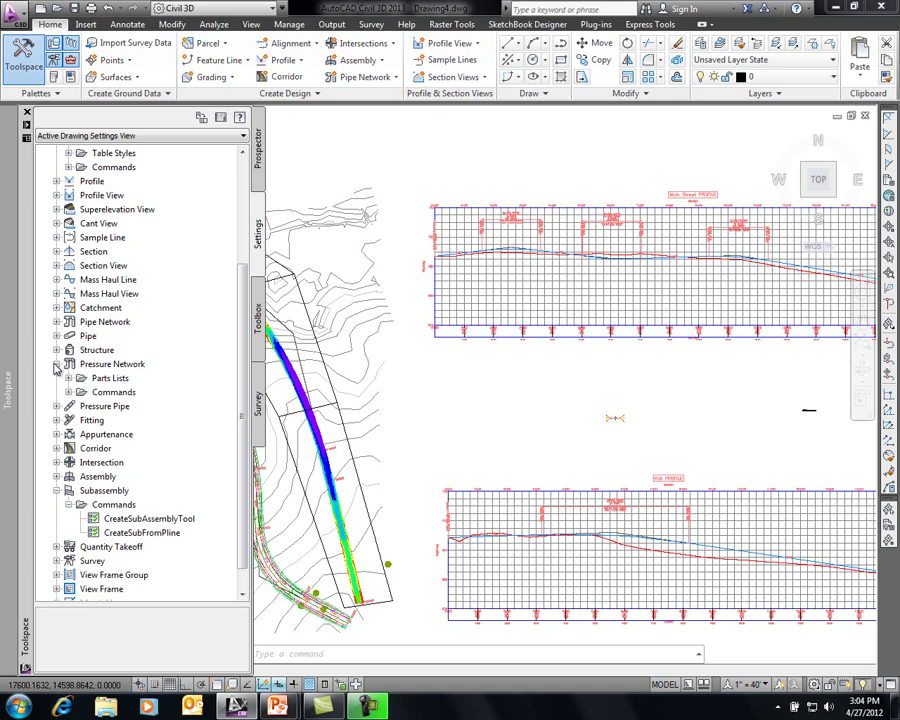
pyautogui.click(68, 378)
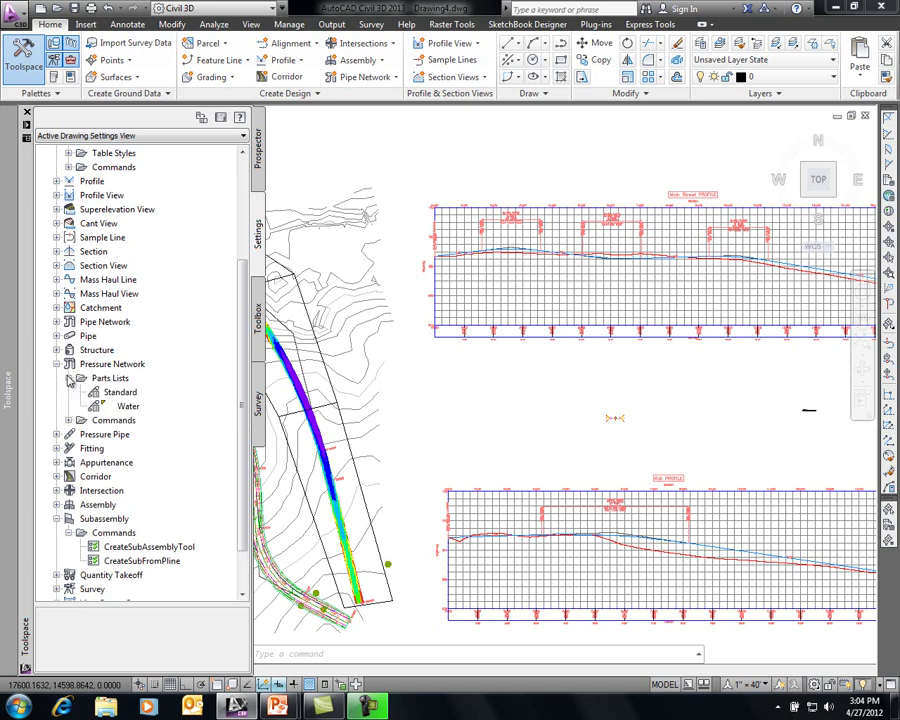
pyautogui.click(124, 407)
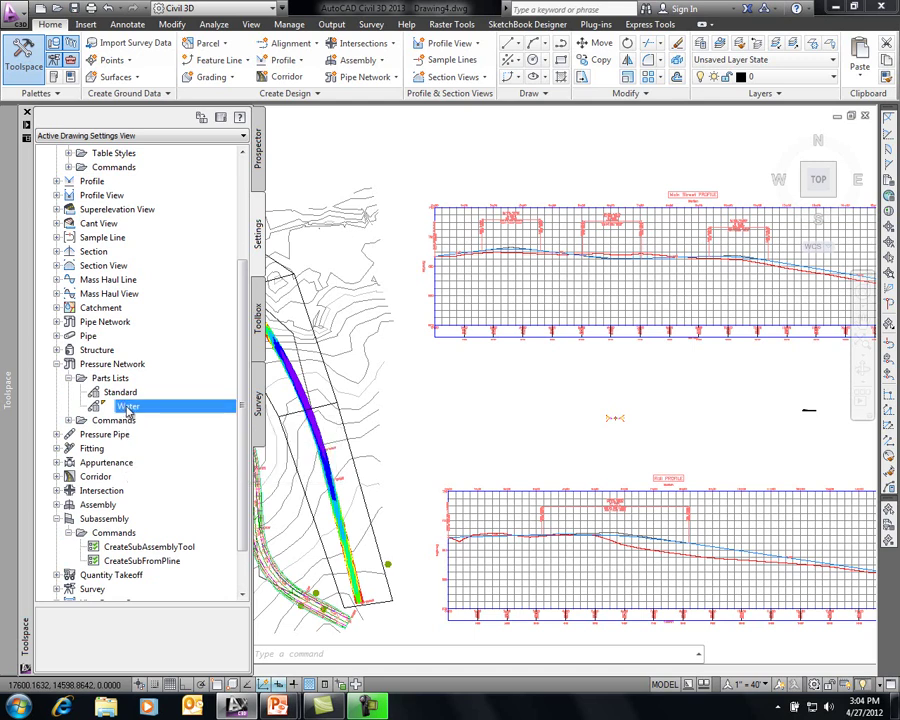
pyautogui.rightClick(125, 410)
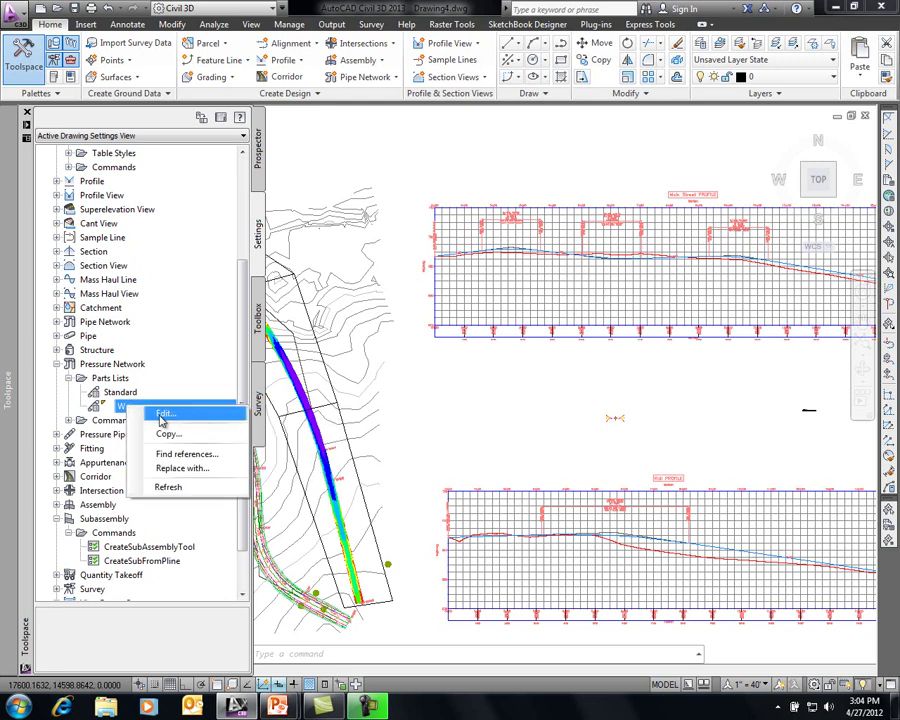
pyautogui.click(161, 412)
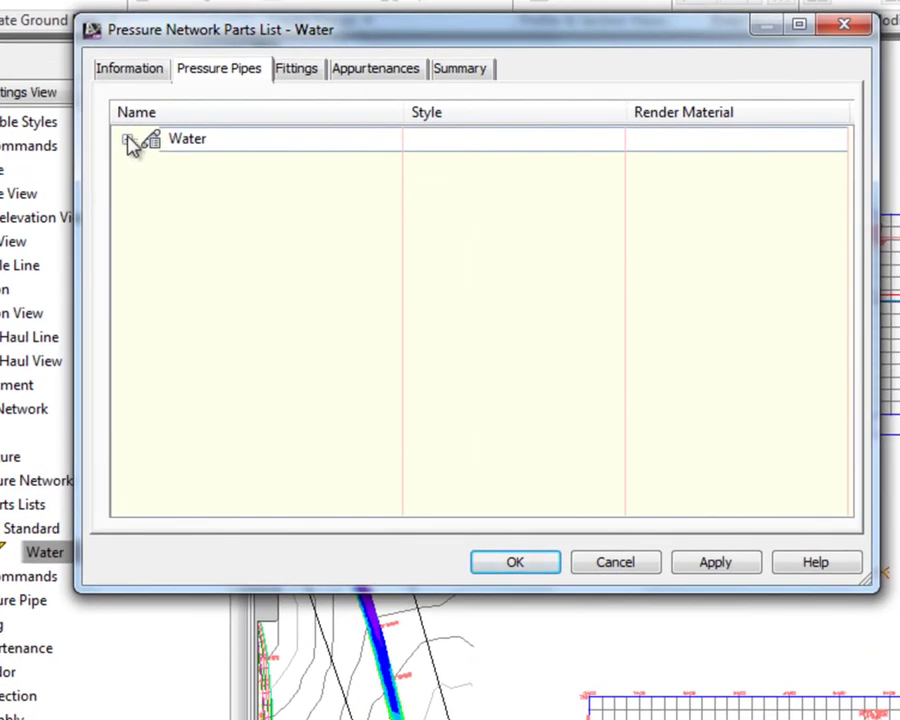
# - Browse the four ductile iron pipe sizes, Cross/Elbow/Tee fittings and two gate valves
pyautogui.click(171, 162)
pyautogui.click(150, 163)
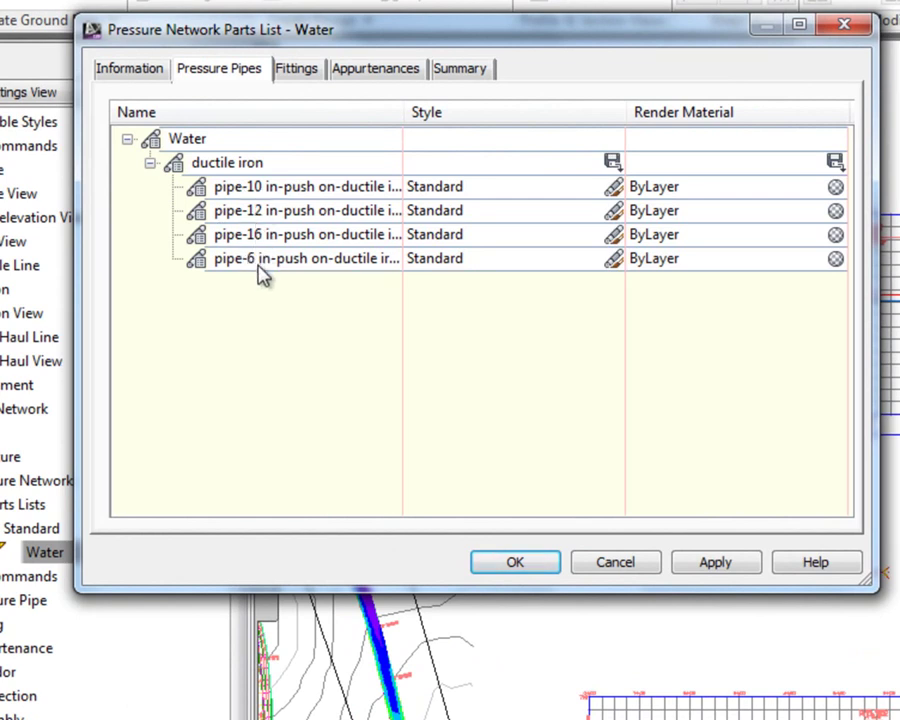
pyautogui.click(297, 76)
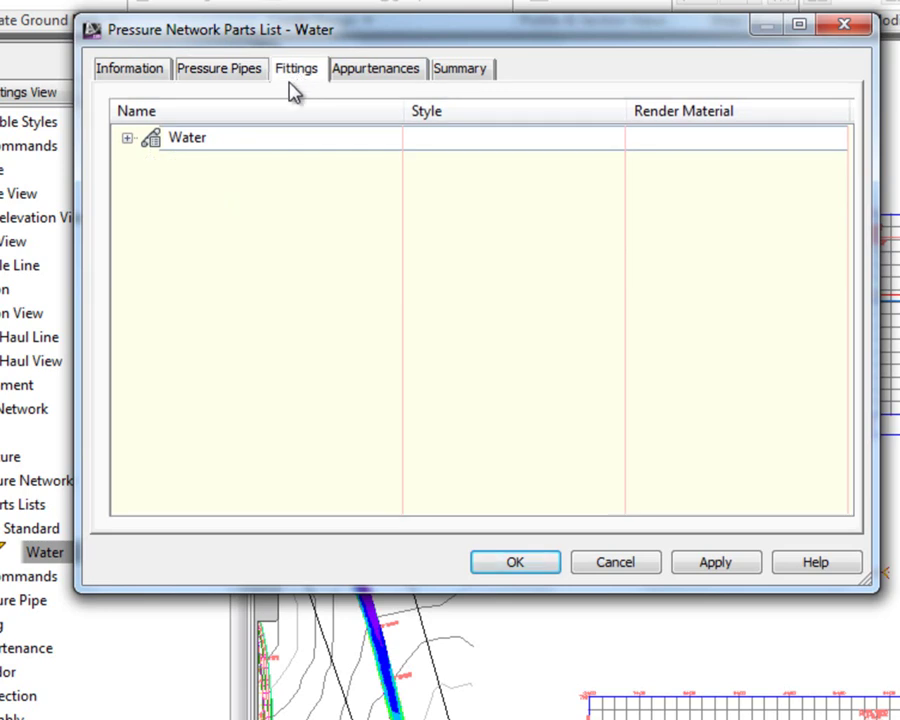
pyautogui.click(127, 139)
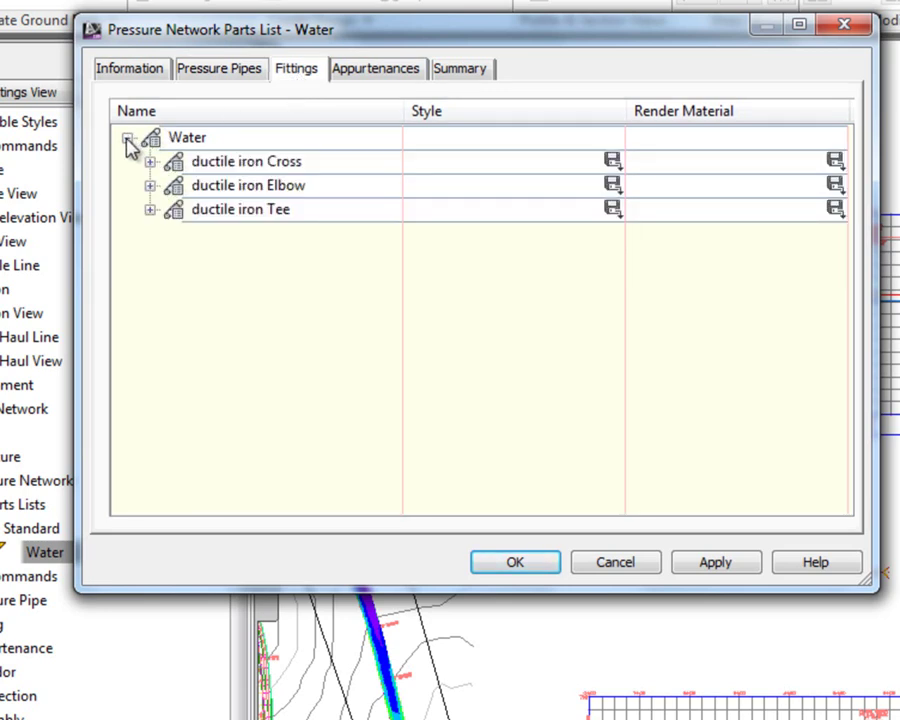
pyautogui.click(344, 76)
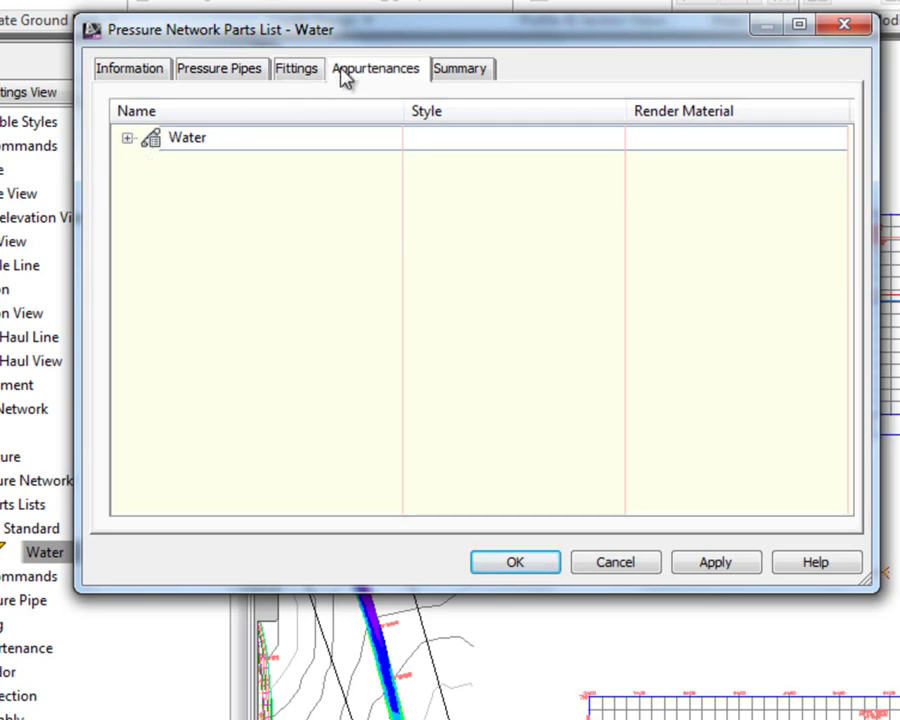
pyautogui.click(127, 139)
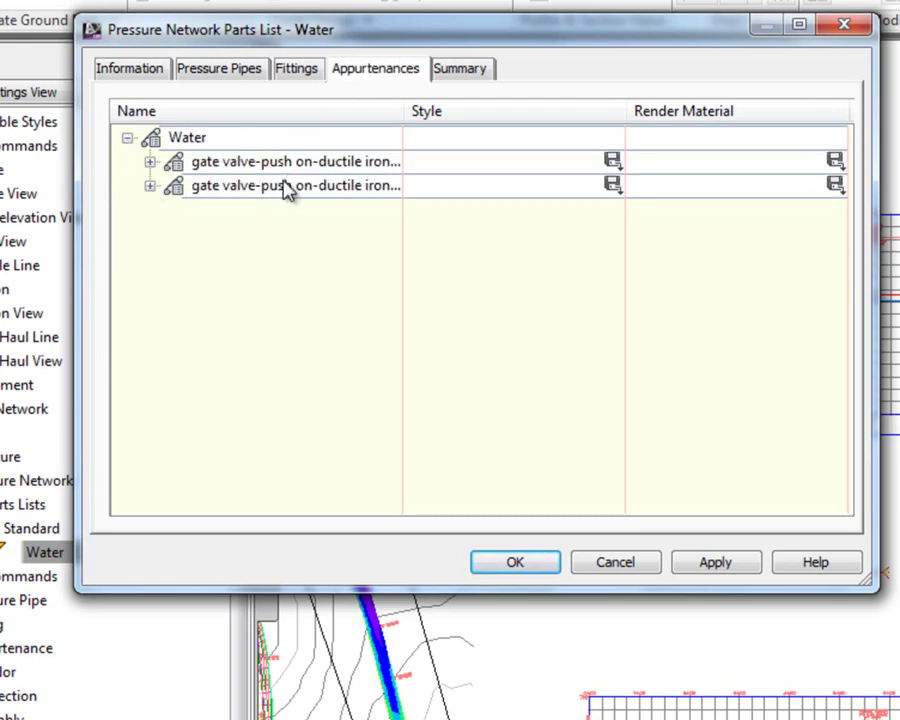
pyautogui.click(235, 74)
# - Inspect the pipe-10 size properties, then cancel both dialogs without changes
pyautogui.click(260, 185)
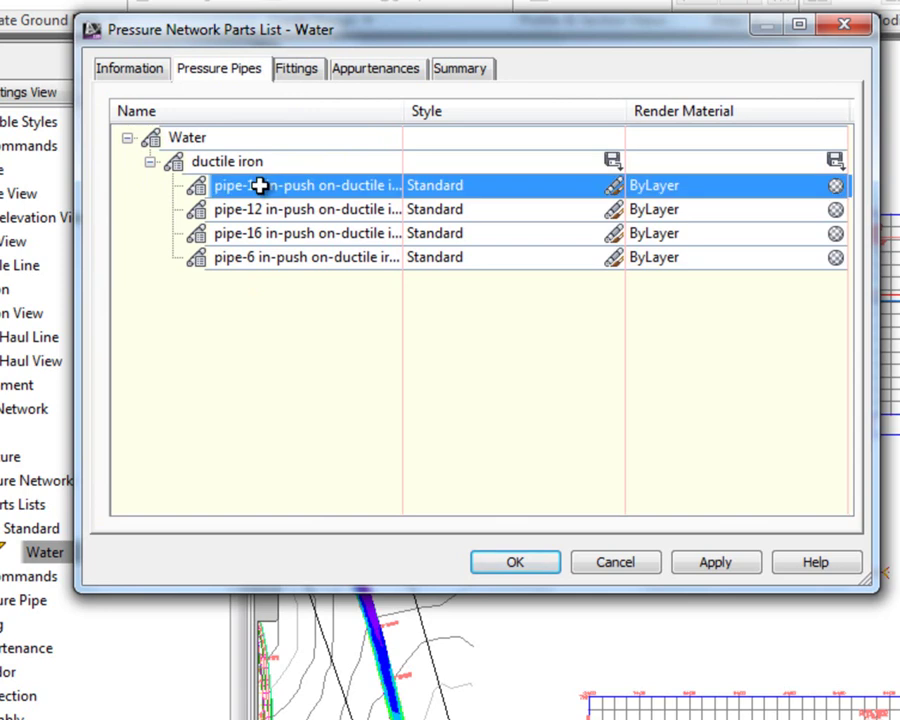
pyautogui.rightClick(260, 187)
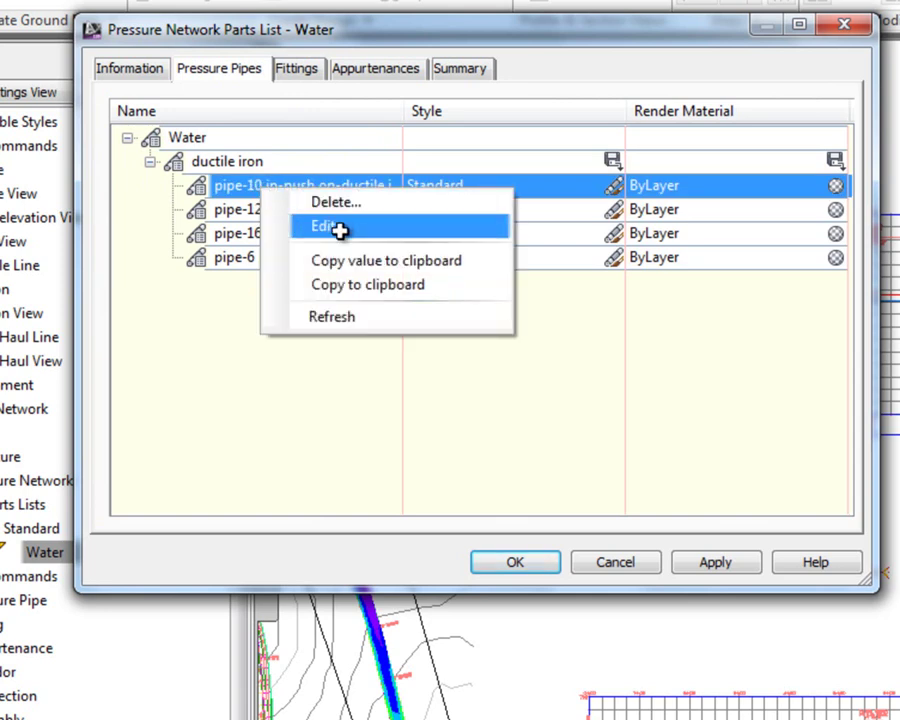
pyautogui.click(340, 338)
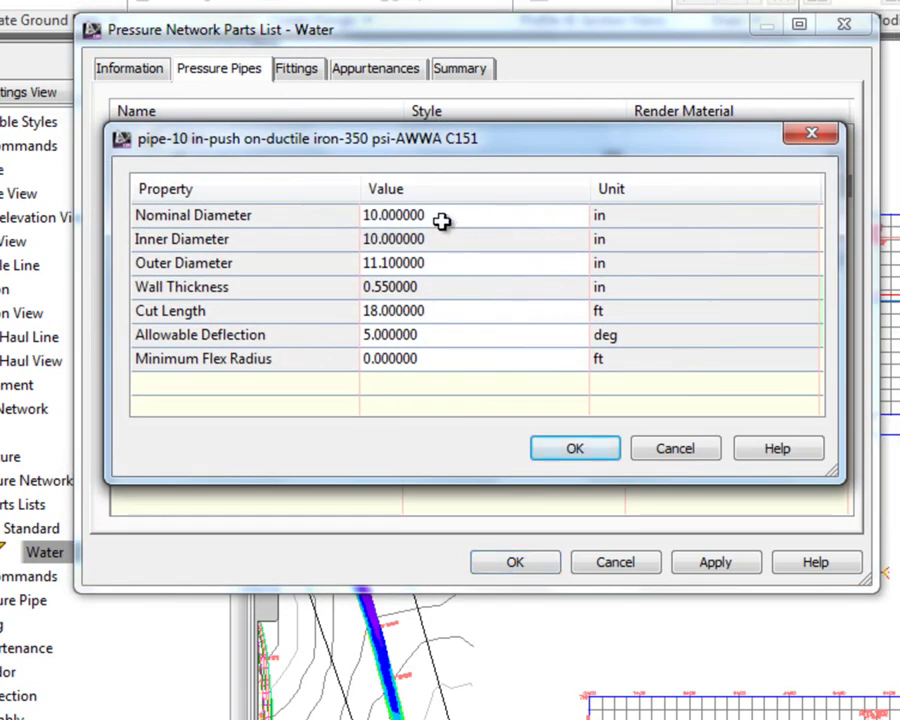
pyautogui.moveTo(440, 218); pyautogui.dragTo(437, 302)
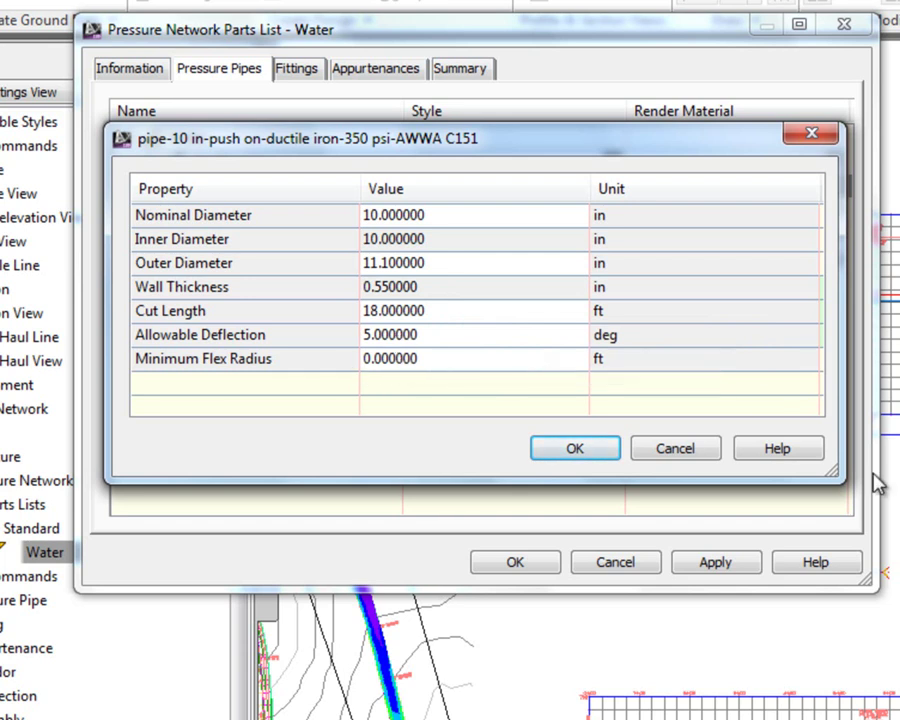
pyautogui.click(676, 449)
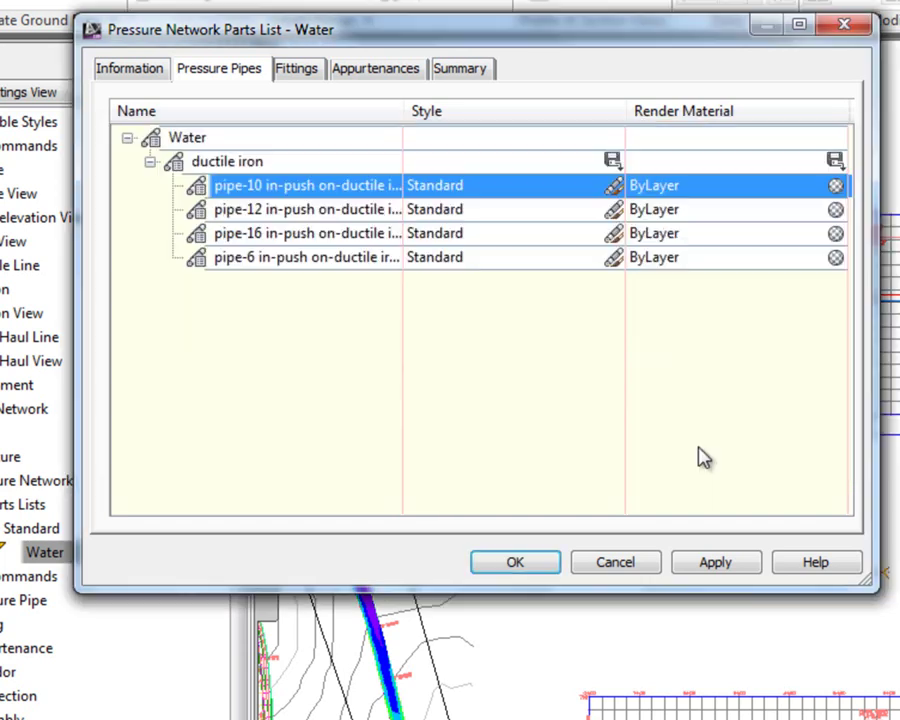
pyautogui.click(618, 564)
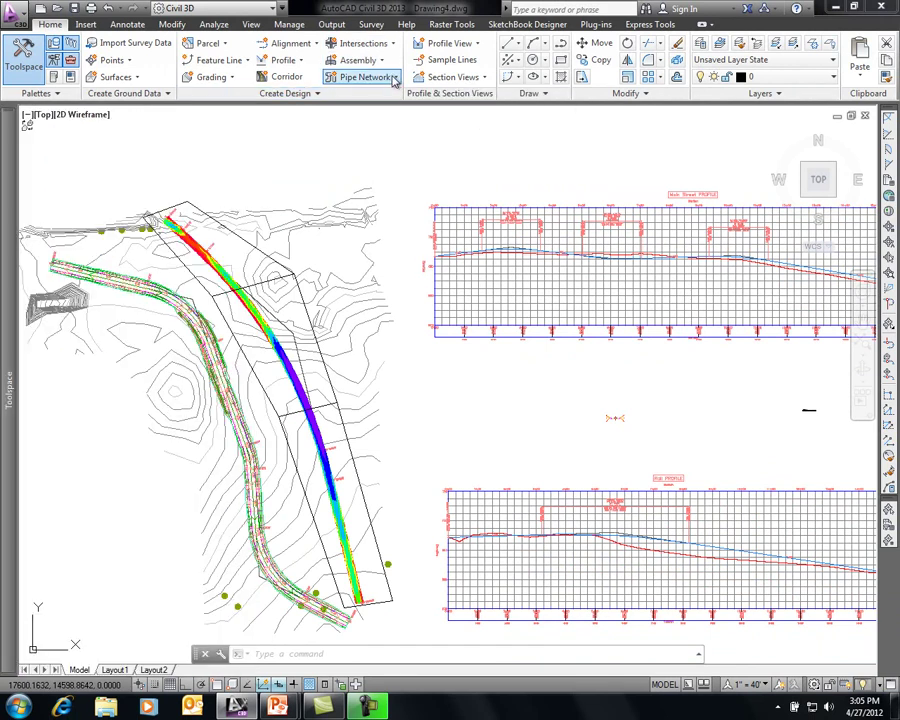
# - Create pressure network WaterMain with parts list Water on surface EG
pyautogui.click(395, 79)
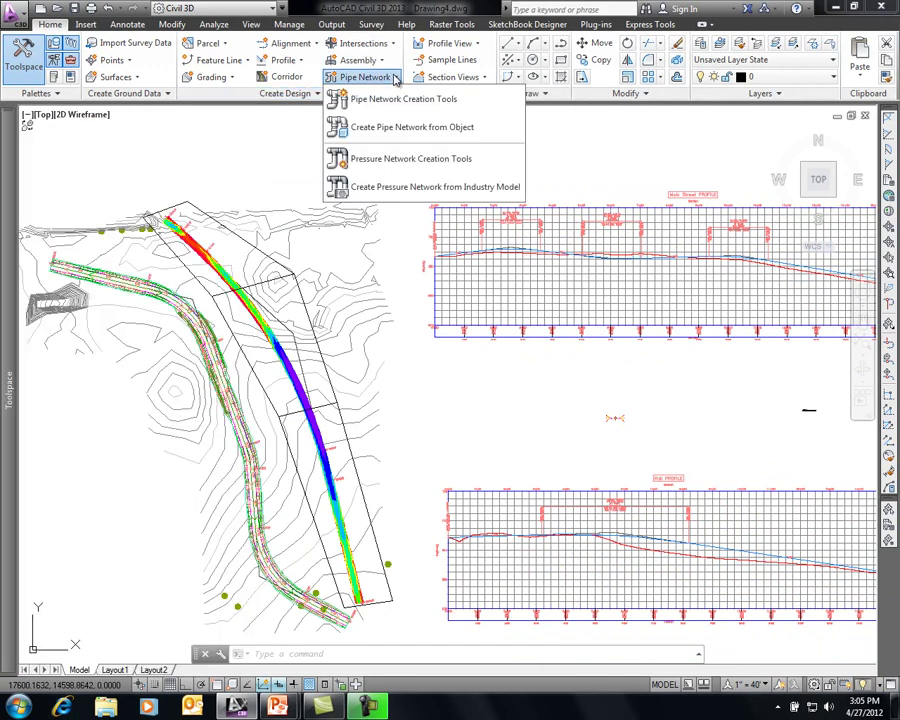
pyautogui.click(396, 160)
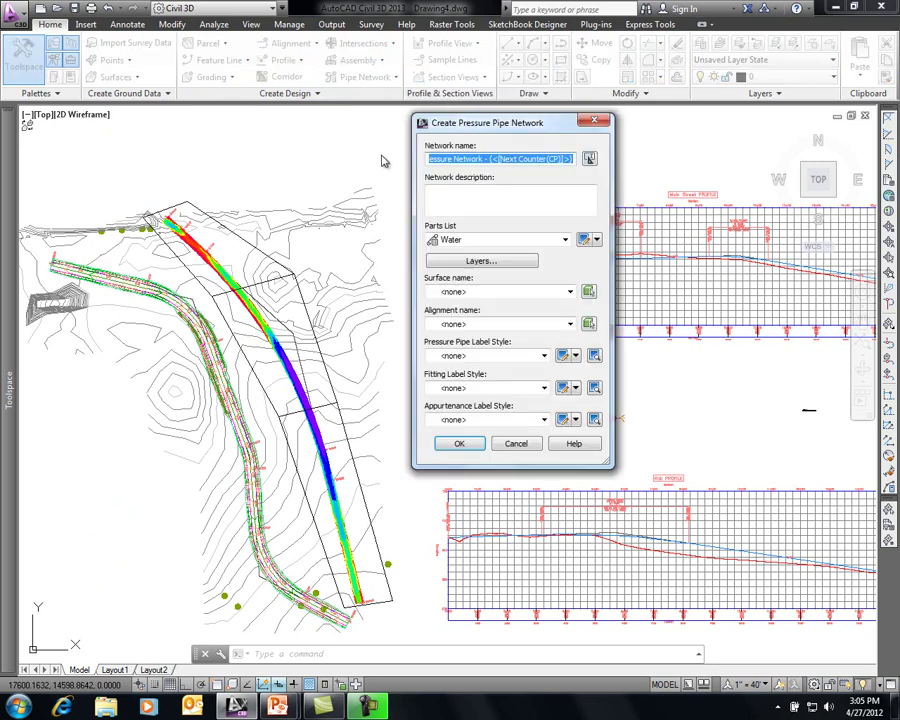
pyautogui.write('WaterMain')
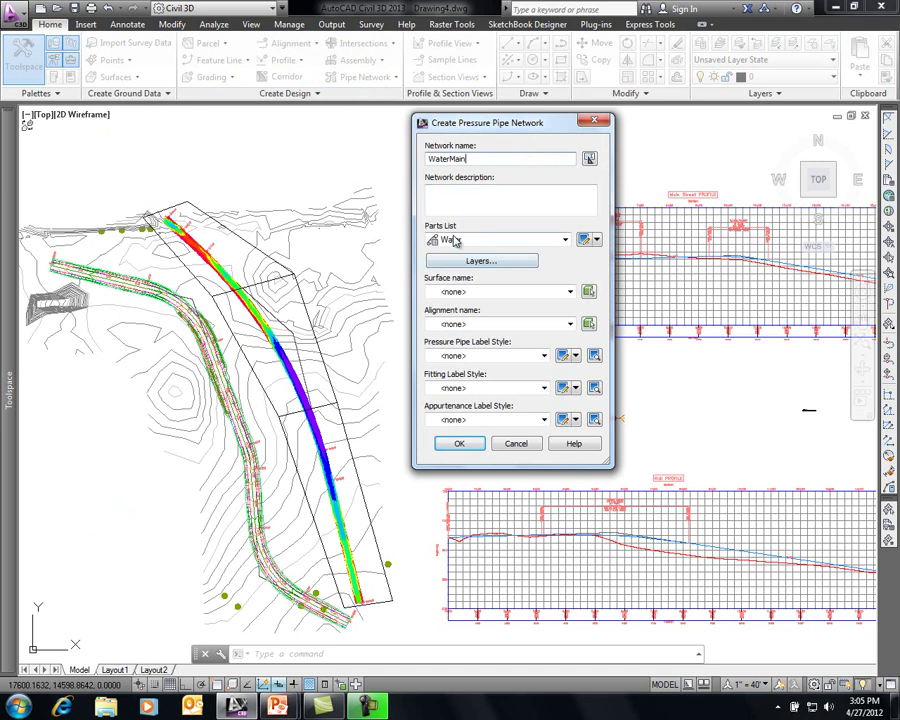
pyautogui.click(569, 293)
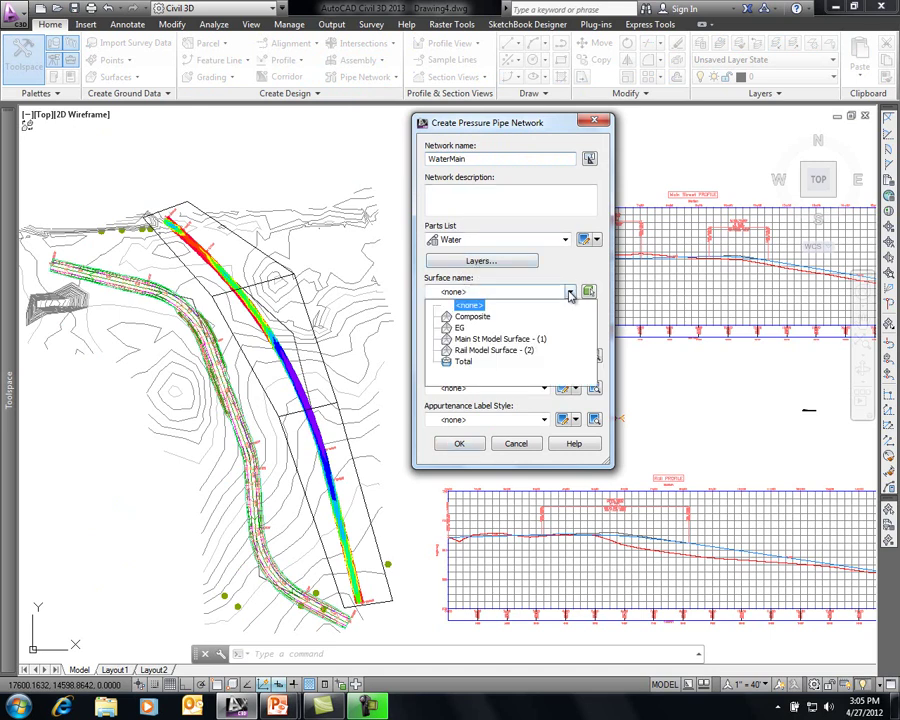
pyautogui.click(461, 329)
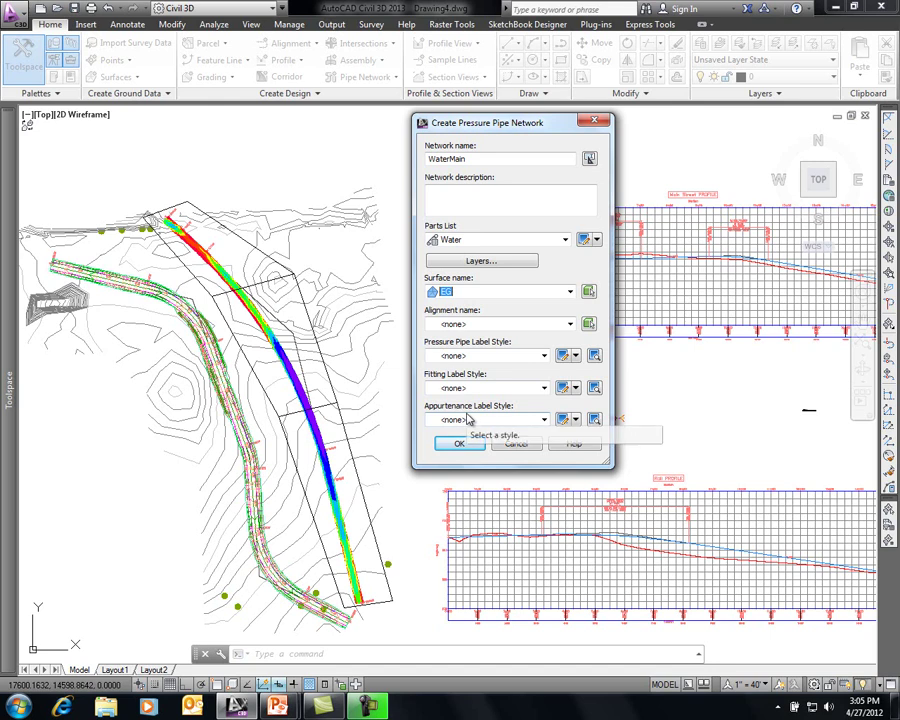
pyautogui.click(460, 444)
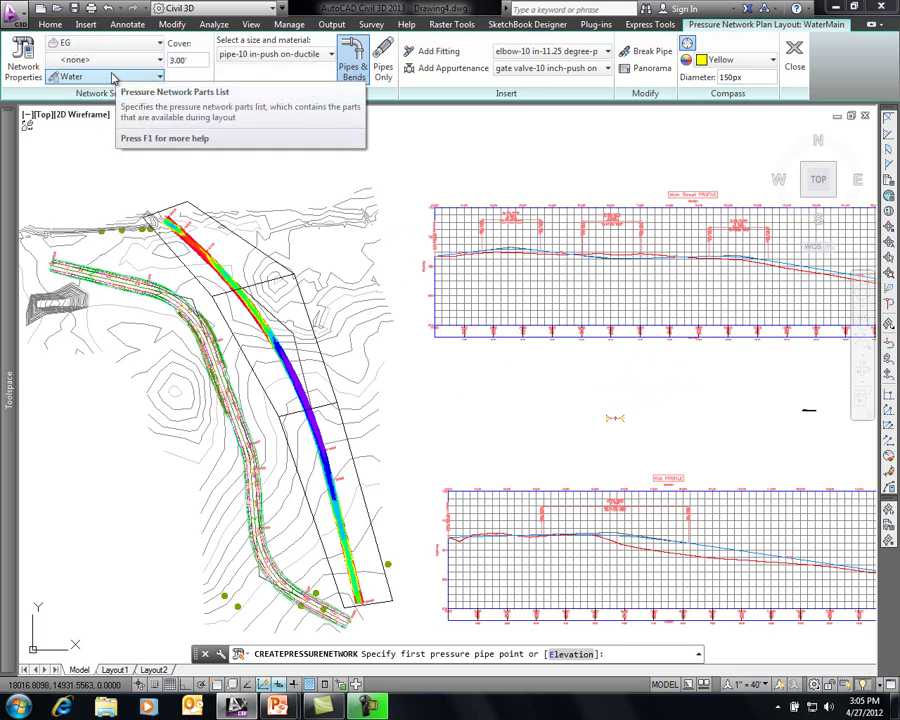
# - Set the layout cover to 5.00' and select 12-inch push-on ductile iron pipe
pyautogui.click(180, 58)
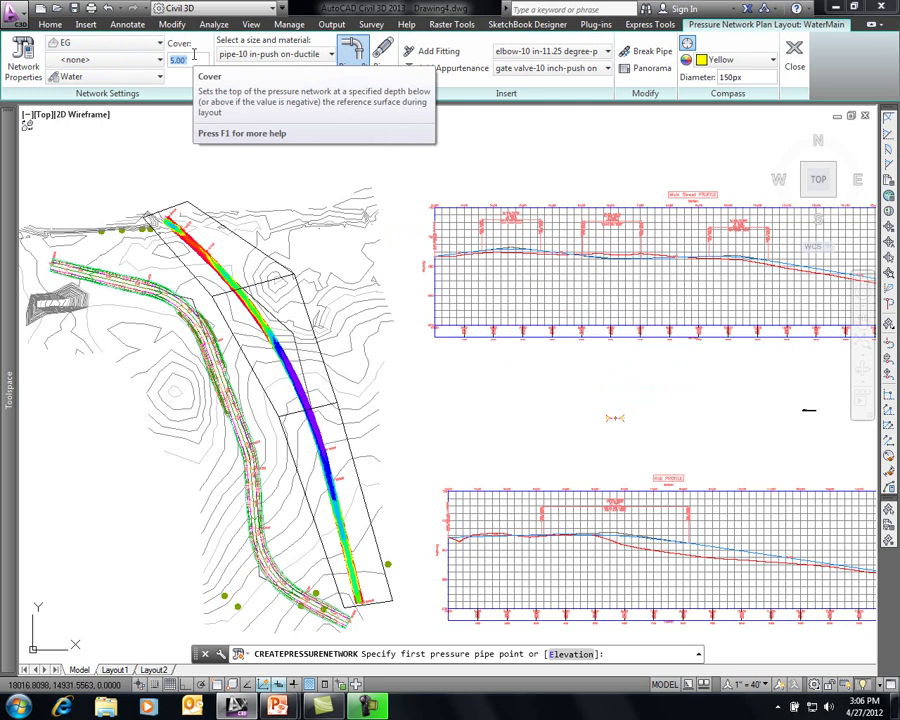
pyautogui.press('Tab')
pyautogui.click(316, 56)
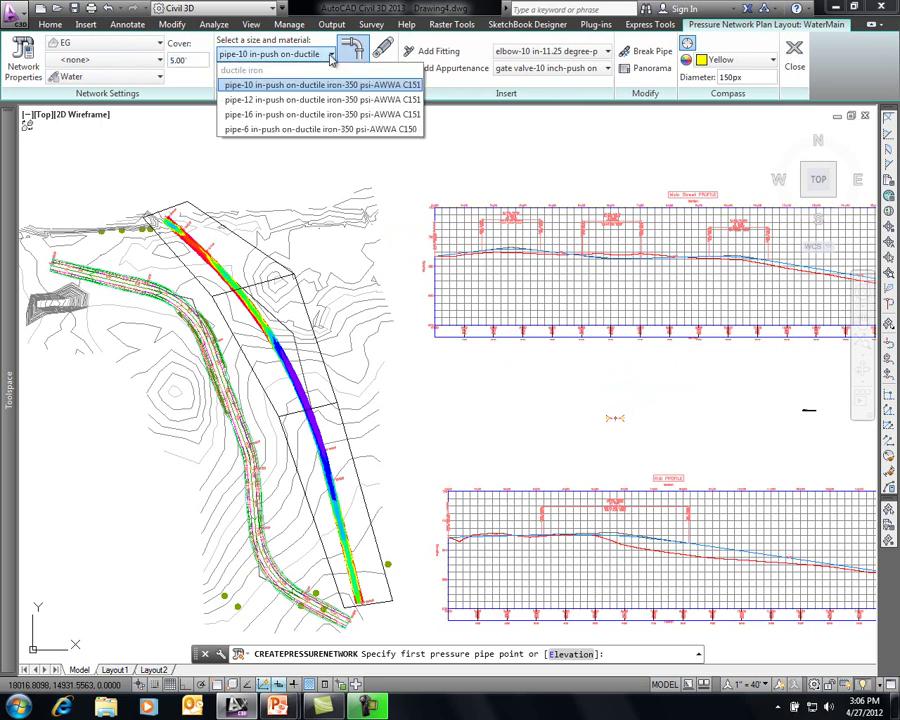
pyautogui.click(290, 100)
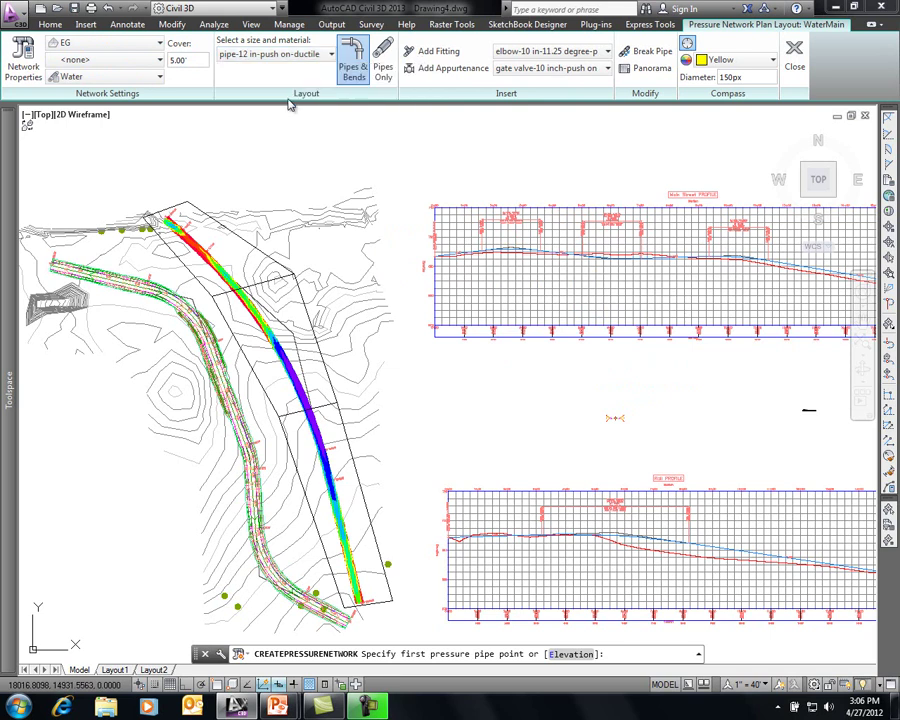
# - Using Pipes Only, place the first 12-inch pipe segment heading south across the contours
pyautogui.click(383, 66)
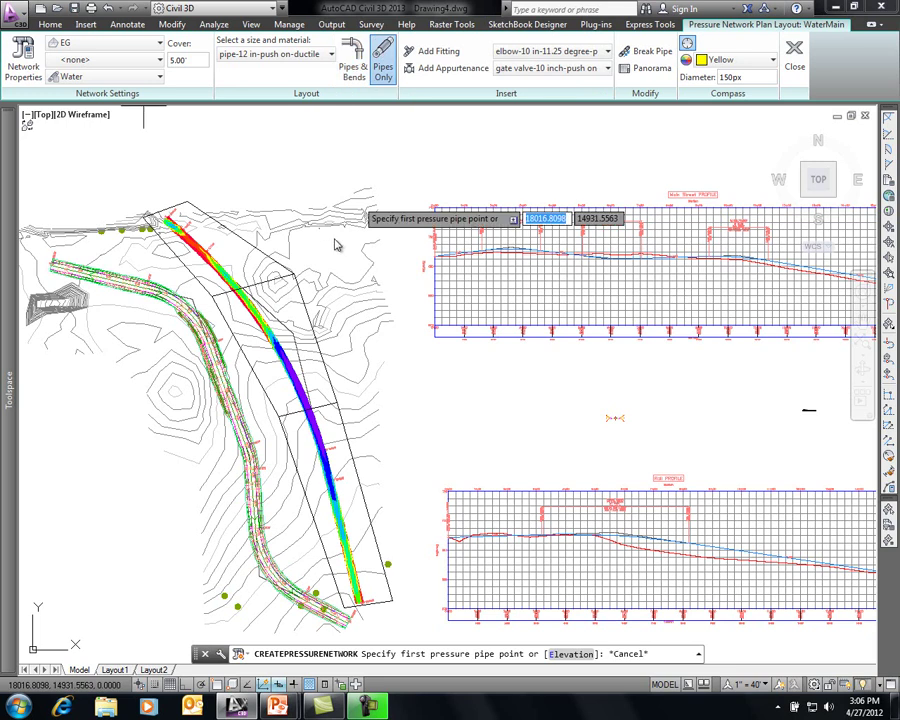
pyautogui.scroll(4, 312, 268)
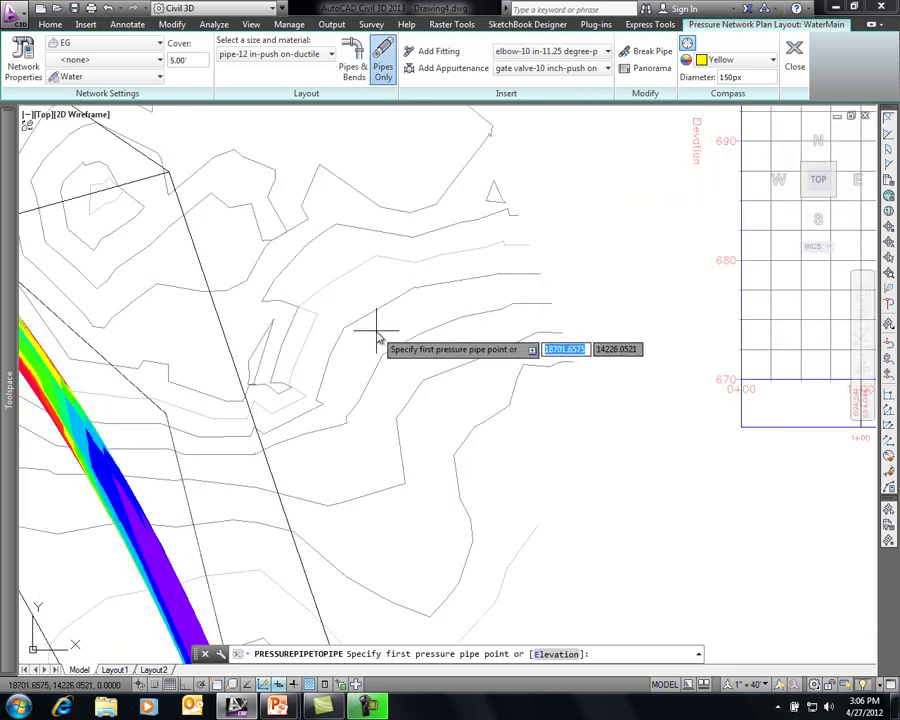
pyautogui.scroll(2, 372, 335)
pyautogui.scroll(3, 306, 200)
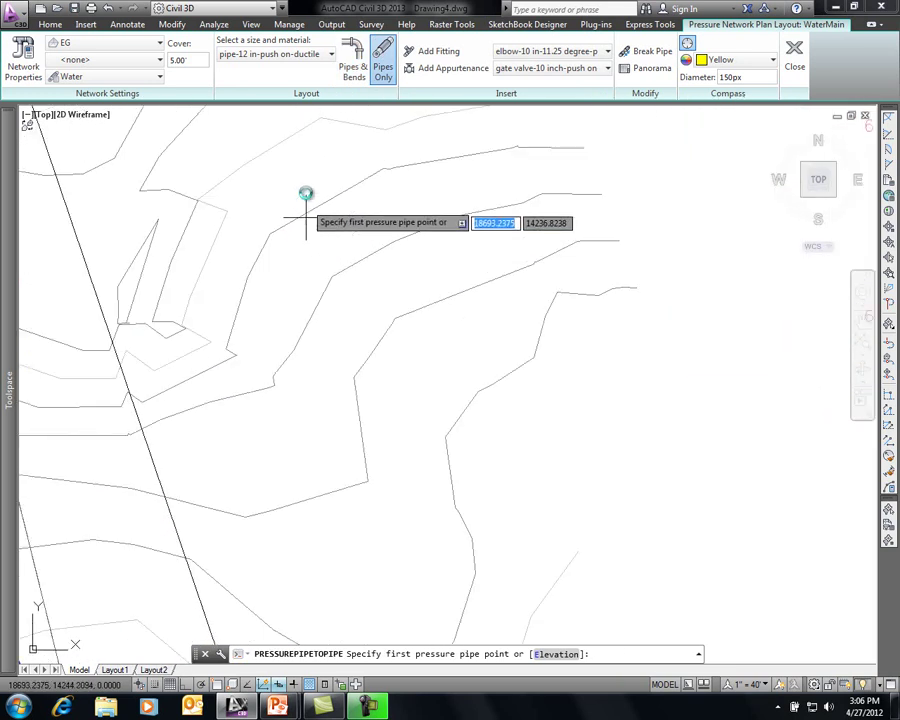
pyautogui.click(298, 162)
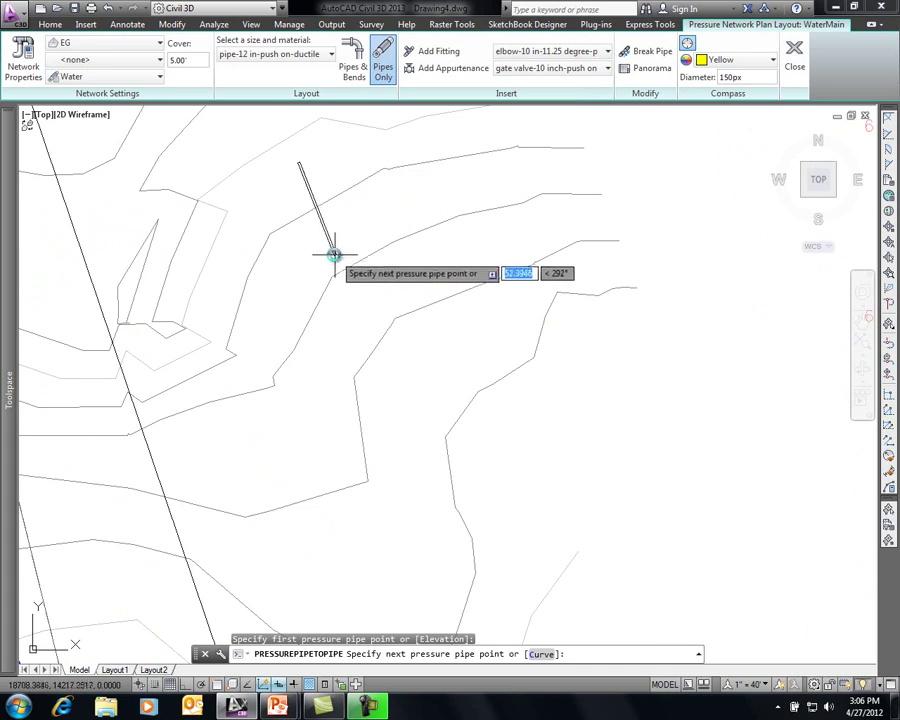
pyautogui.click(331, 249)
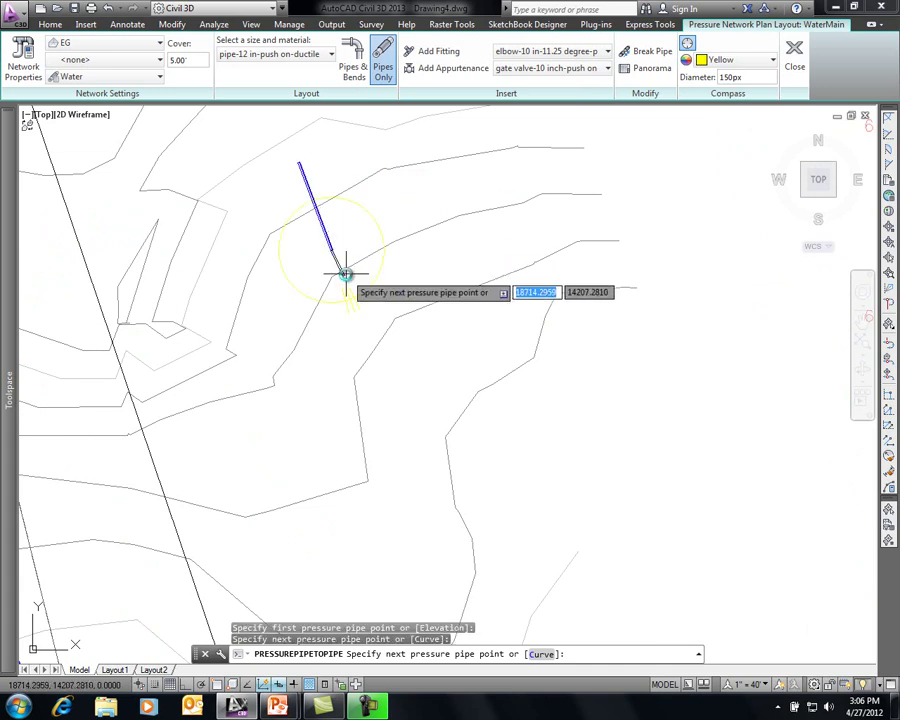
# - Set the compass colour to Red and add two more pipe points further south
pyautogui.click(766, 61)
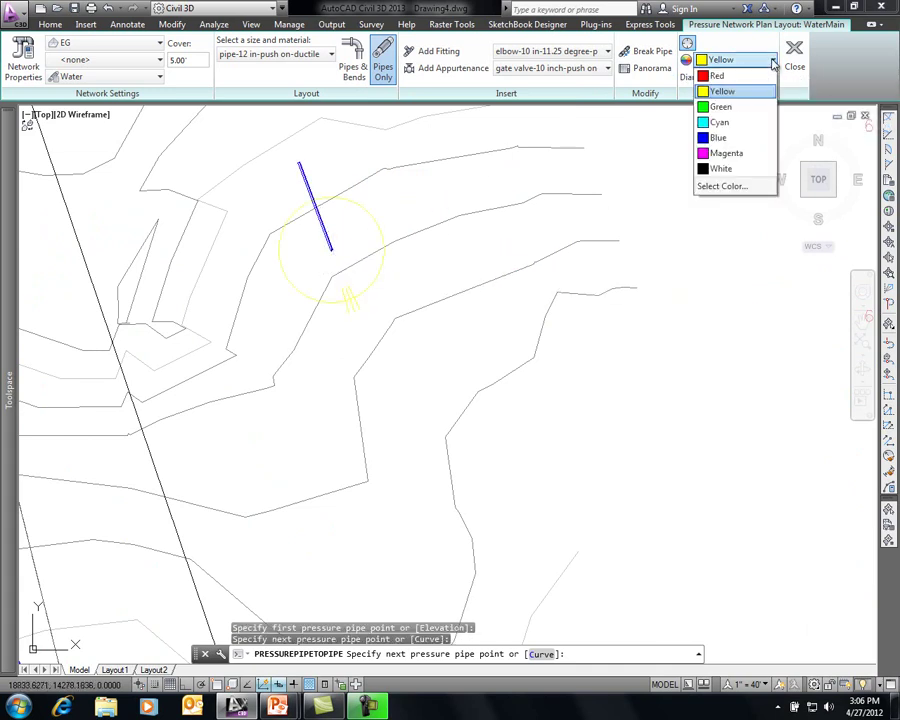
pyautogui.click(718, 76)
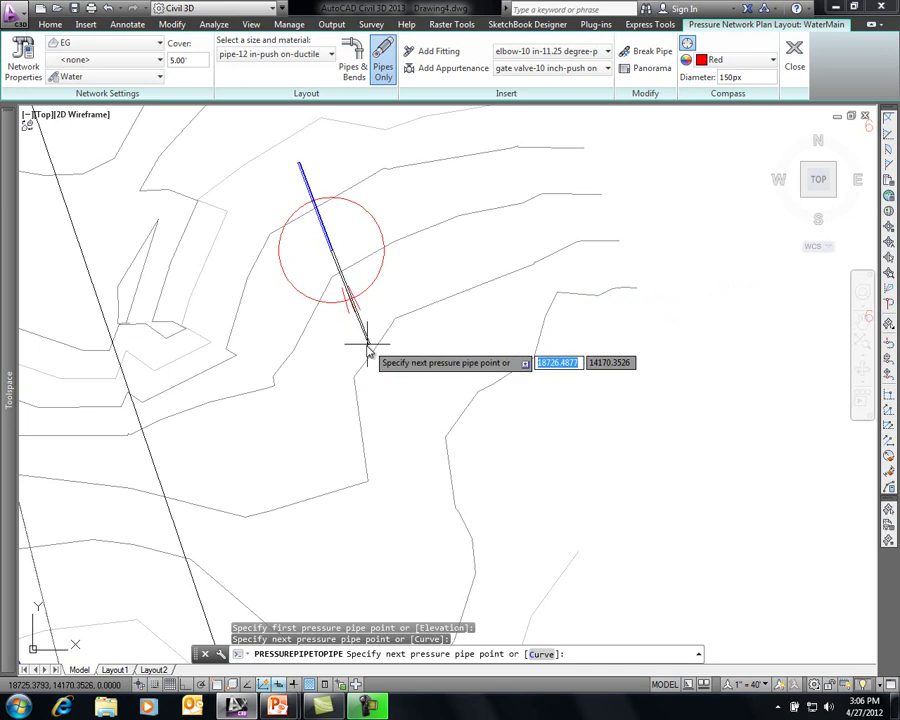
pyautogui.scroll(4, 365, 354)
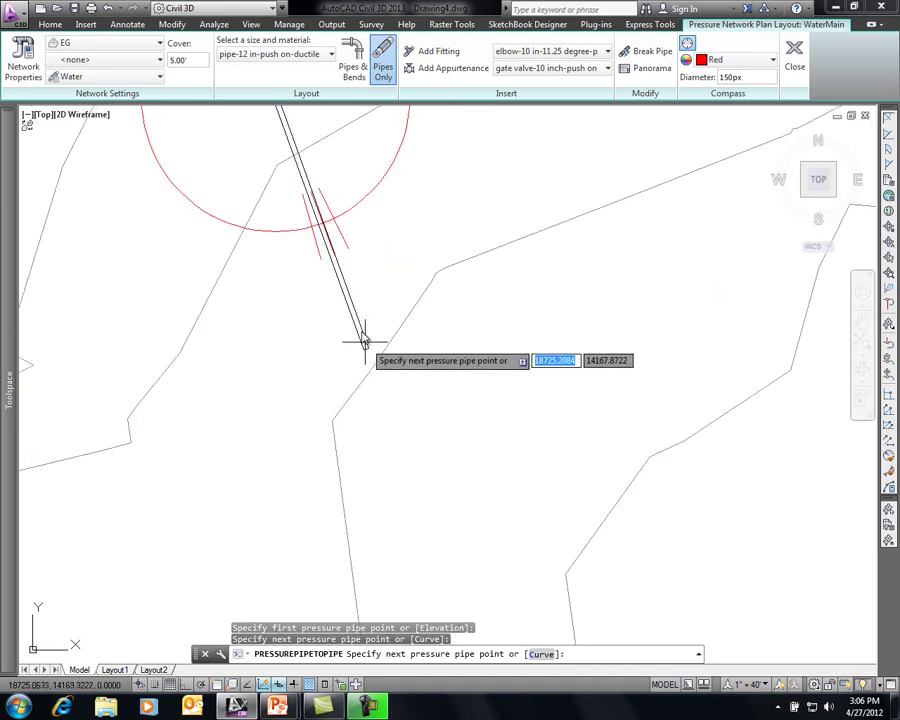
pyautogui.moveTo(344, 298); pyautogui.dragTo(420, 474, button='middle')
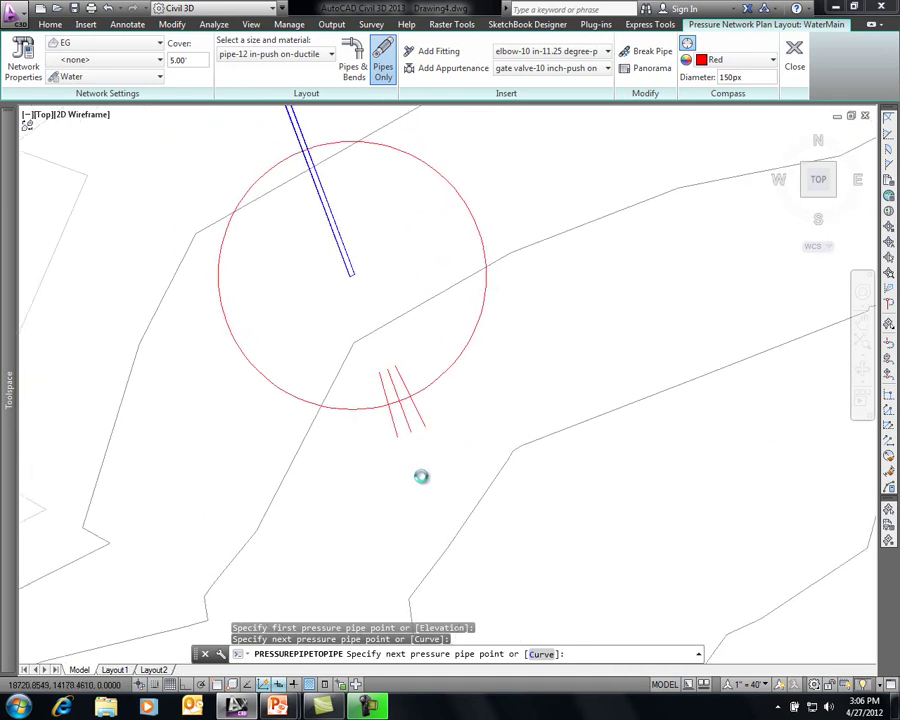
pyautogui.click(422, 474)
pyautogui.moveTo(426, 490); pyautogui.dragTo(353, 268, button='middle')
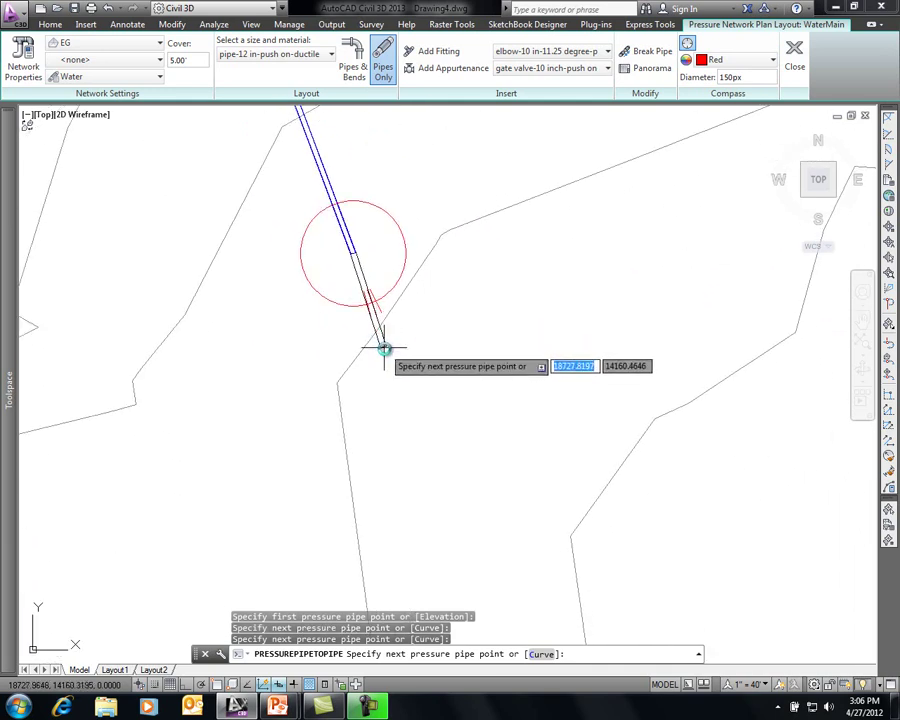
pyautogui.click(410, 408)
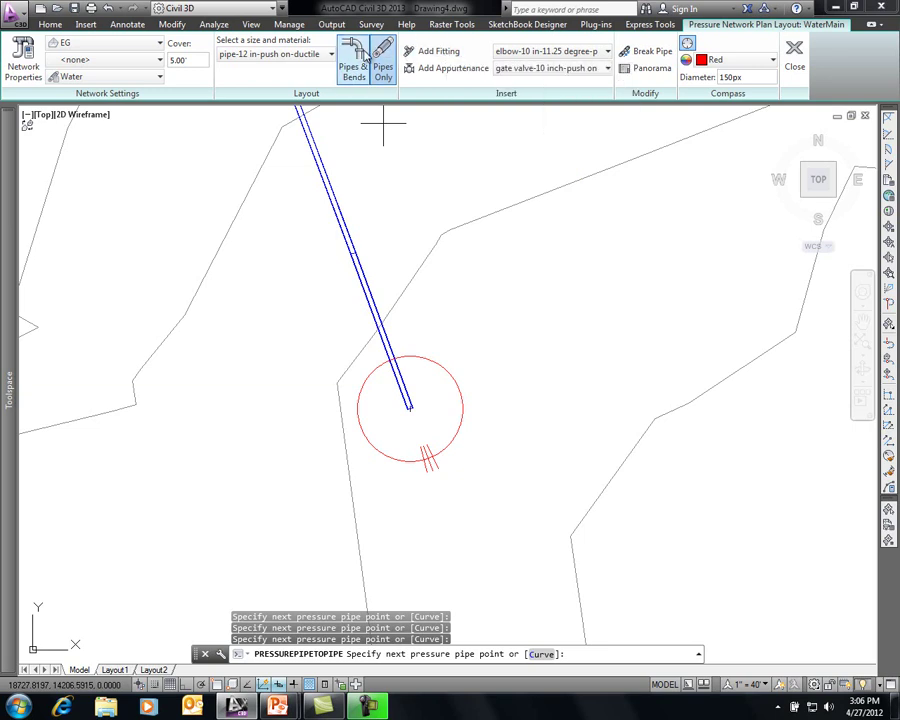
# - Switch to Pipes & Bends and start a new run from the pipe end with a first bend
pyautogui.click(353, 58)
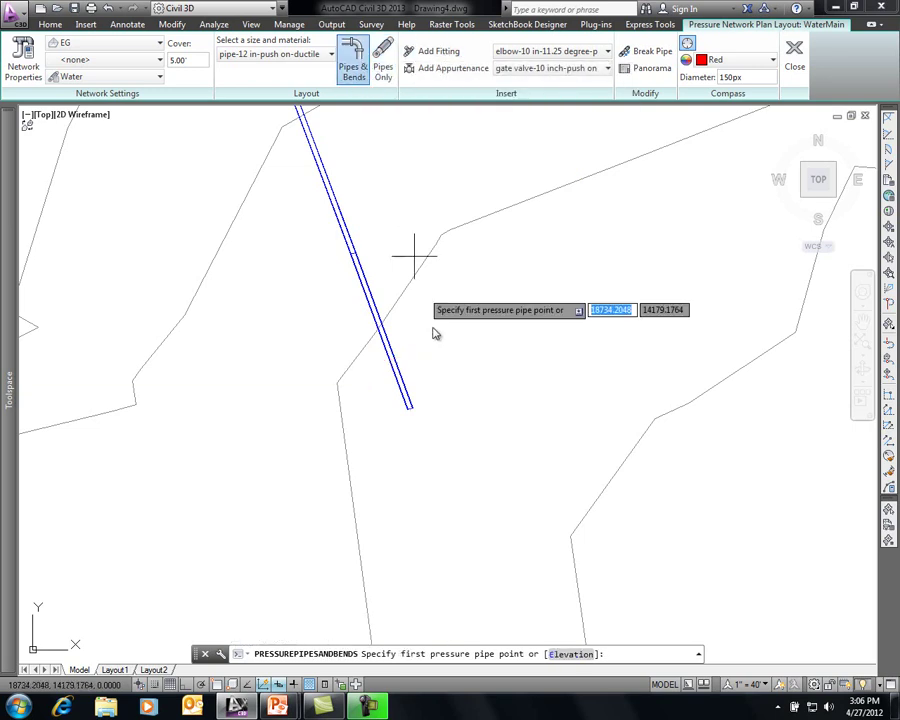
pyautogui.click(409, 407)
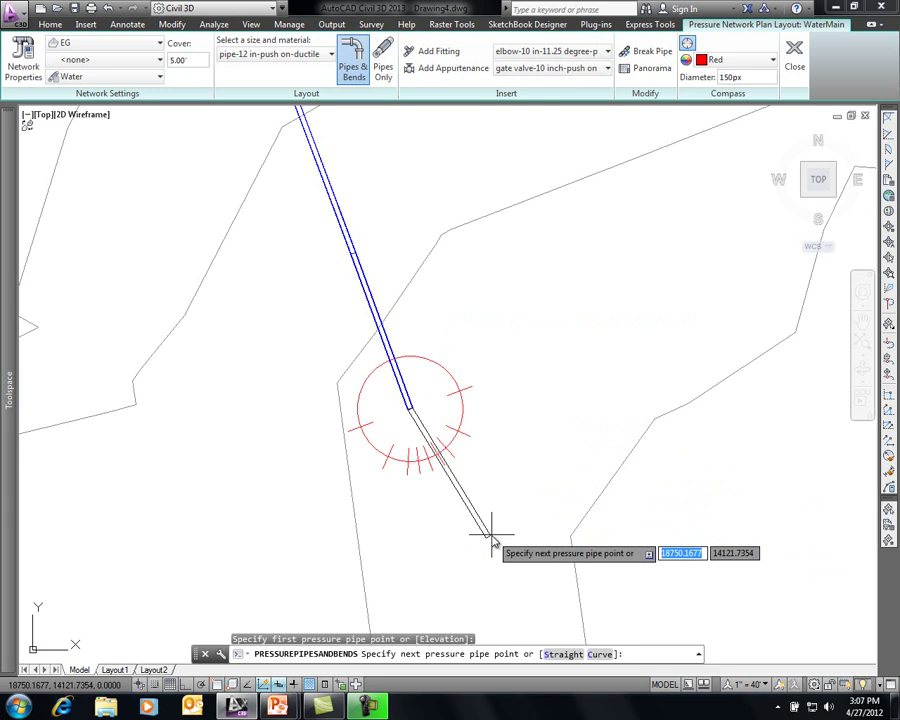
pyautogui.click(557, 479)
pyautogui.scroll(4, 410, 414)
pyautogui.scroll(4, 410, 414)
pyautogui.scroll(-6, 420, 435)
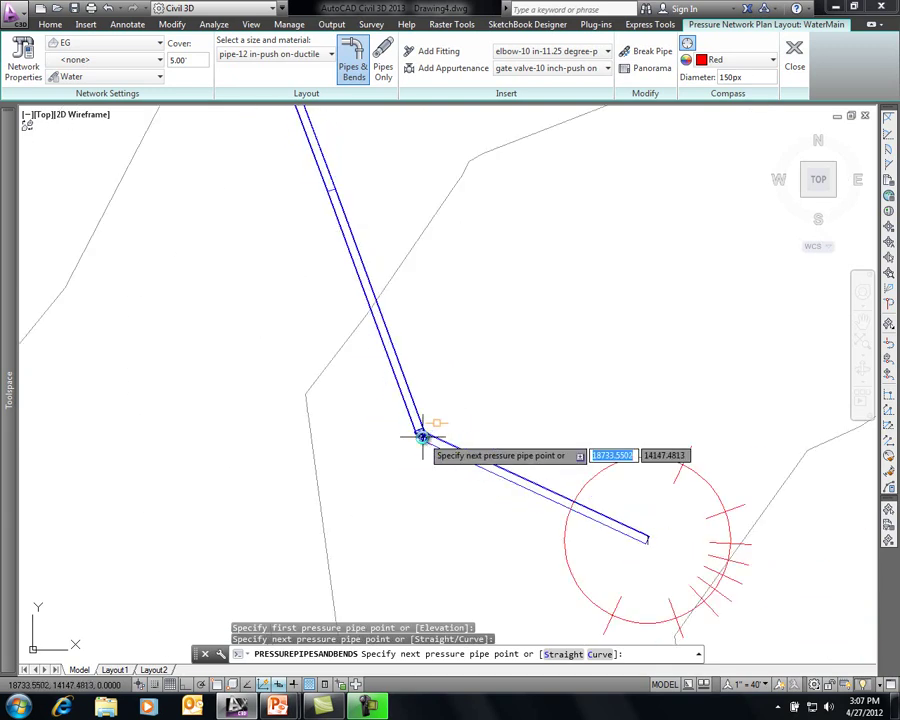
pyautogui.moveTo(627, 571)
pyautogui.mouseDown(button='middle')
pyautogui.moveTo(595, 526)
pyautogui.moveTo(494, 287)
pyautogui.mouseUp(button='middle')
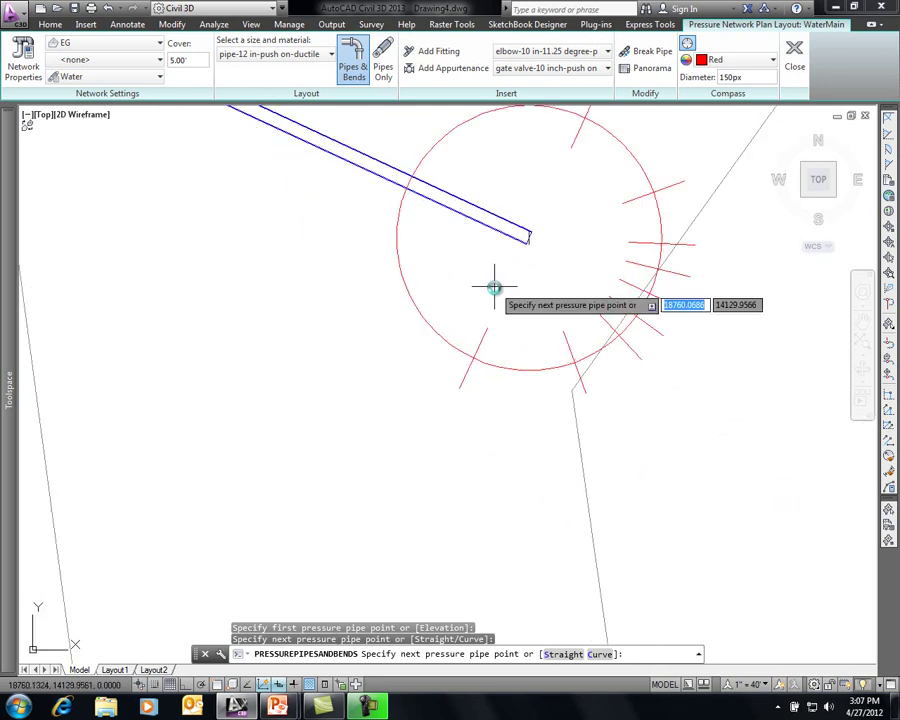
pyautogui.scroll(-2, 607, 527)
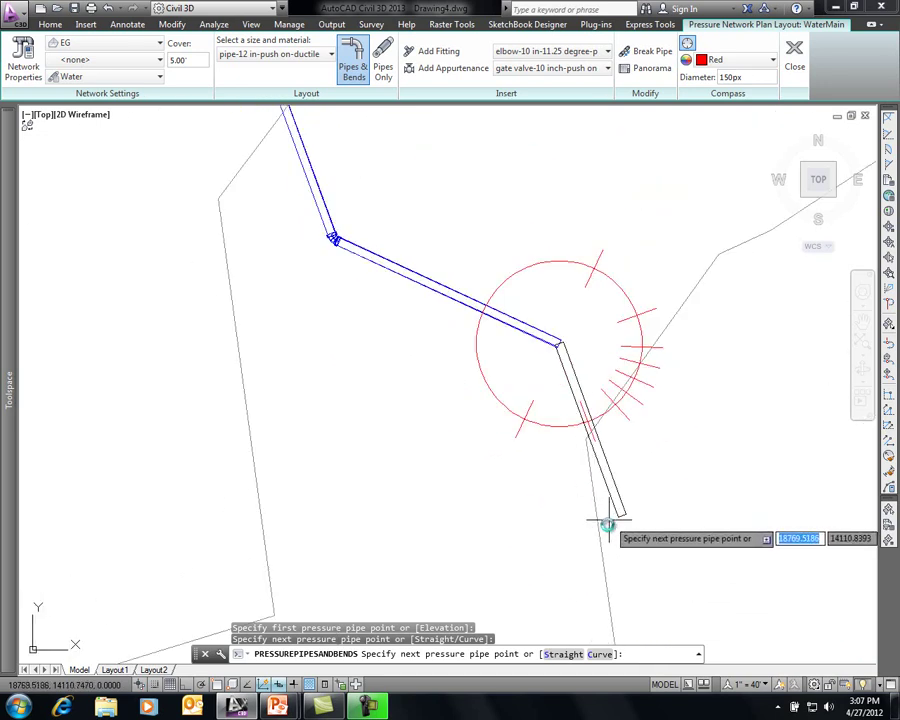
# - Place further bend points southward, then finish the run with Enter
pyautogui.click(628, 569)
pyautogui.moveTo(548, 562); pyautogui.dragTo(470, 252, button='middle')
pyautogui.click(453, 503)
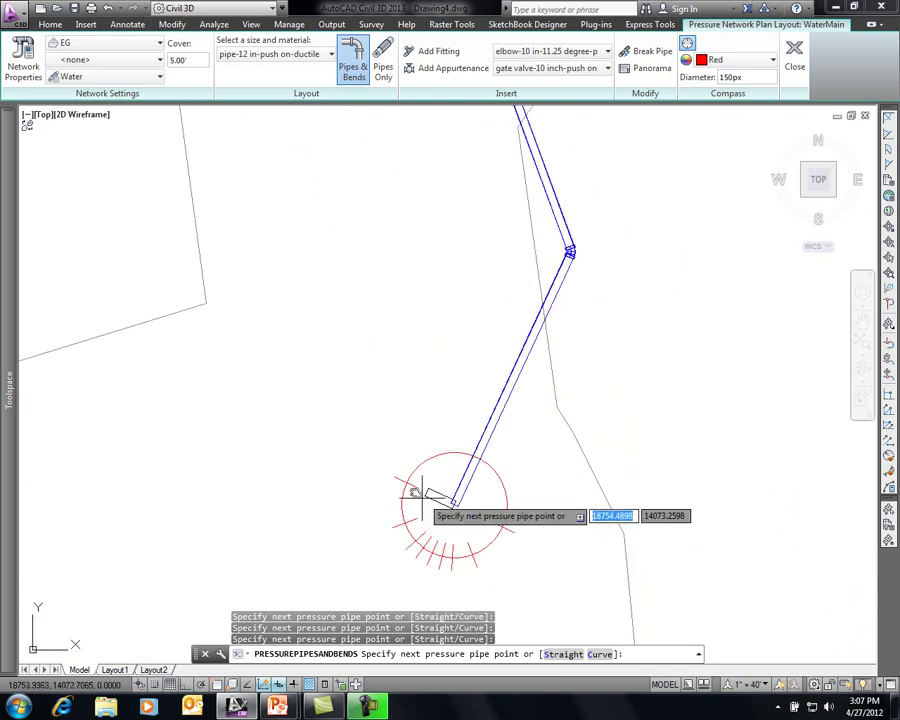
pyautogui.moveTo(388, 430); pyautogui.dragTo(360, 264, button='middle')
pyautogui.moveTo(484, 572); pyautogui.dragTo(485, 557, button='middle')
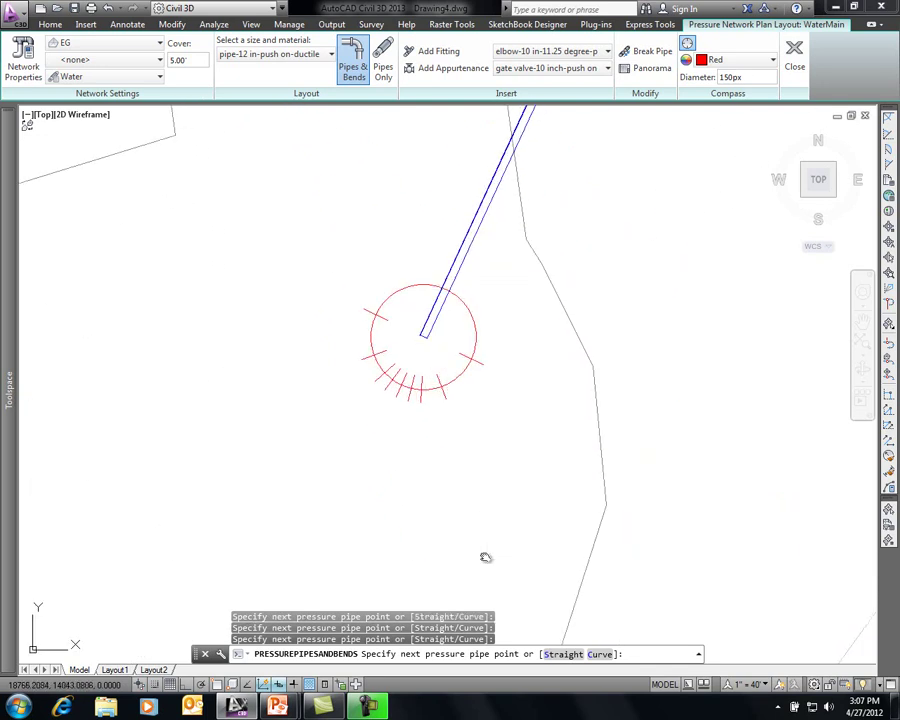
pyautogui.click(500, 548)
pyautogui.rightClick(518, 524)
pyautogui.click(530, 534)
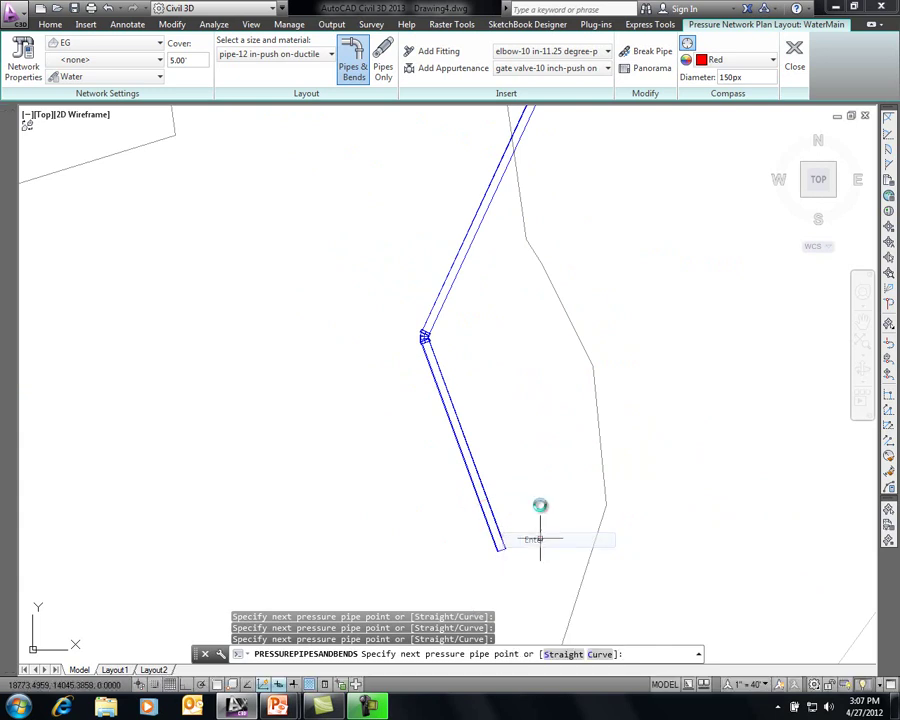
pyautogui.moveTo(476, 234); pyautogui.dragTo(507, 530, button='middle')
pyautogui.moveTo(507, 247)
pyautogui.mouseDown(button='middle')
pyautogui.moveTo(478, 470)
pyautogui.moveTo(548, 470)
pyautogui.mouseUp(button='middle')
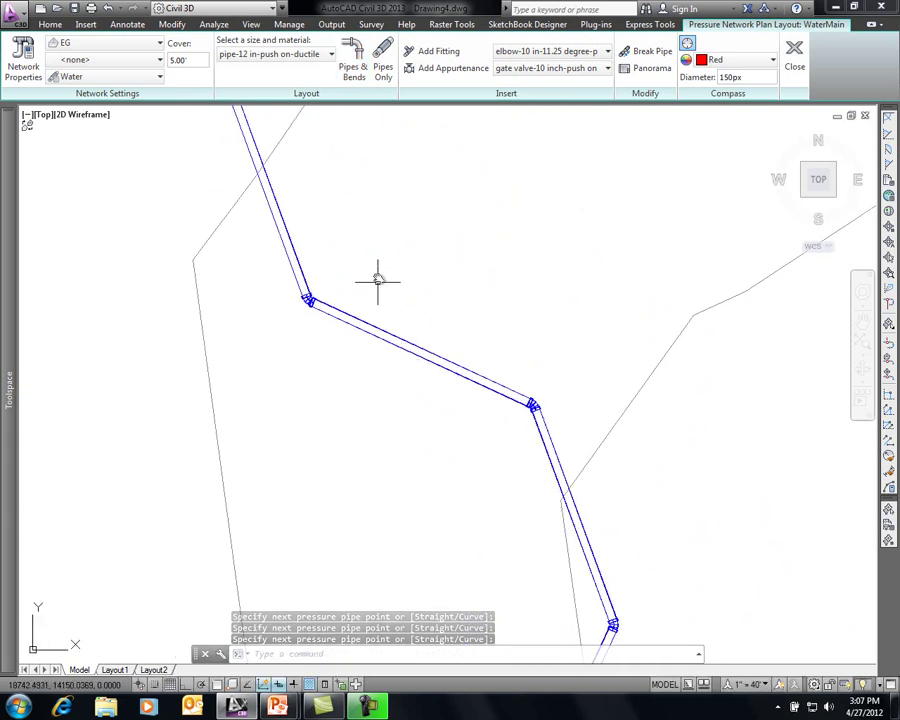
# - Place a tee-12 in x 10 in fitting partway along the pipe between two bends
pyautogui.click(438, 54)
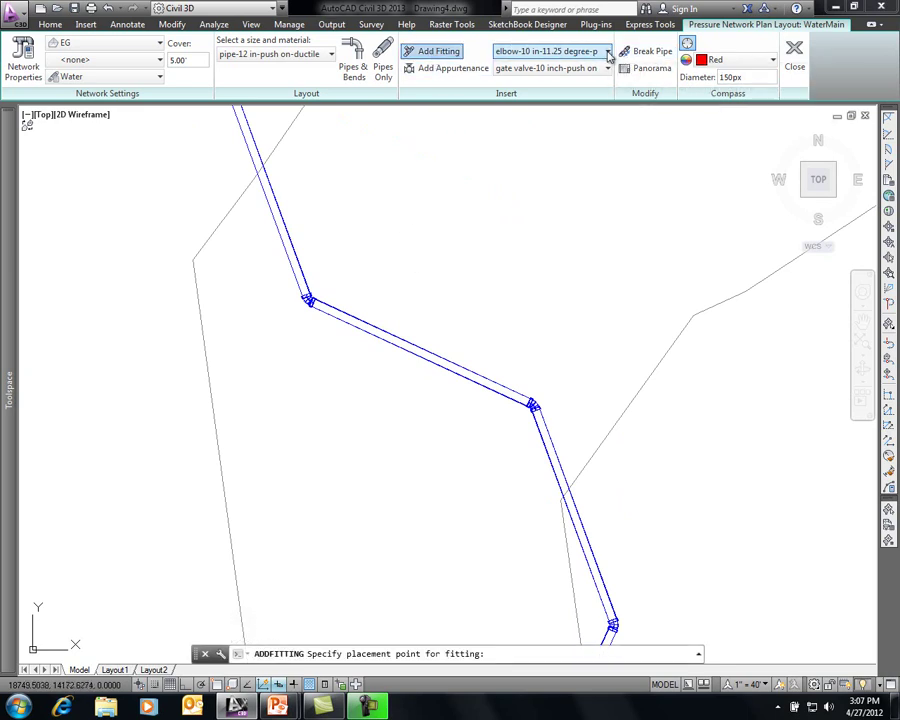
pyautogui.click(607, 52)
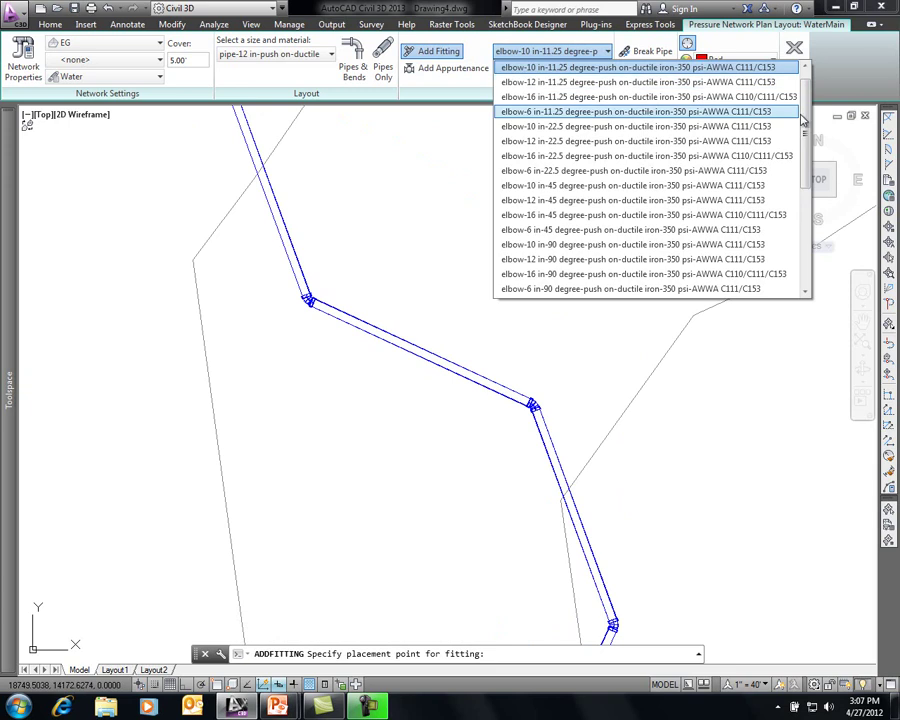
pyautogui.moveTo(806, 124); pyautogui.dragTo(810, 195)
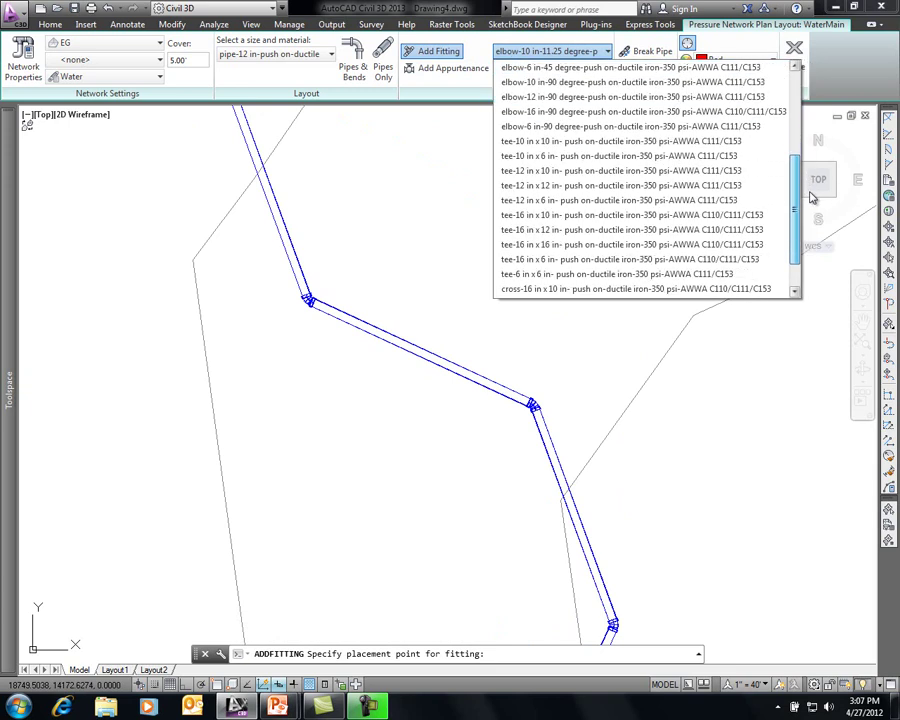
pyautogui.click(535, 172)
pyautogui.moveTo(629, 488)
pyautogui.mouseDown(button='middle')
pyautogui.moveTo(549, 416)
pyautogui.moveTo(509, 331)
pyautogui.moveTo(530, 348)
pyautogui.mouseUp(button='middle')
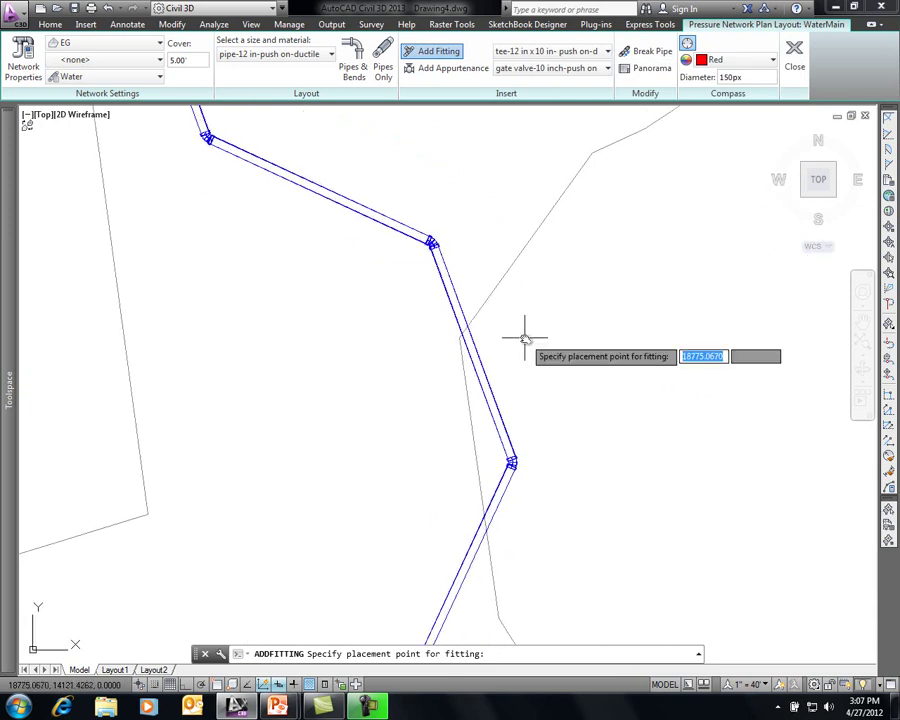
pyautogui.click(473, 343)
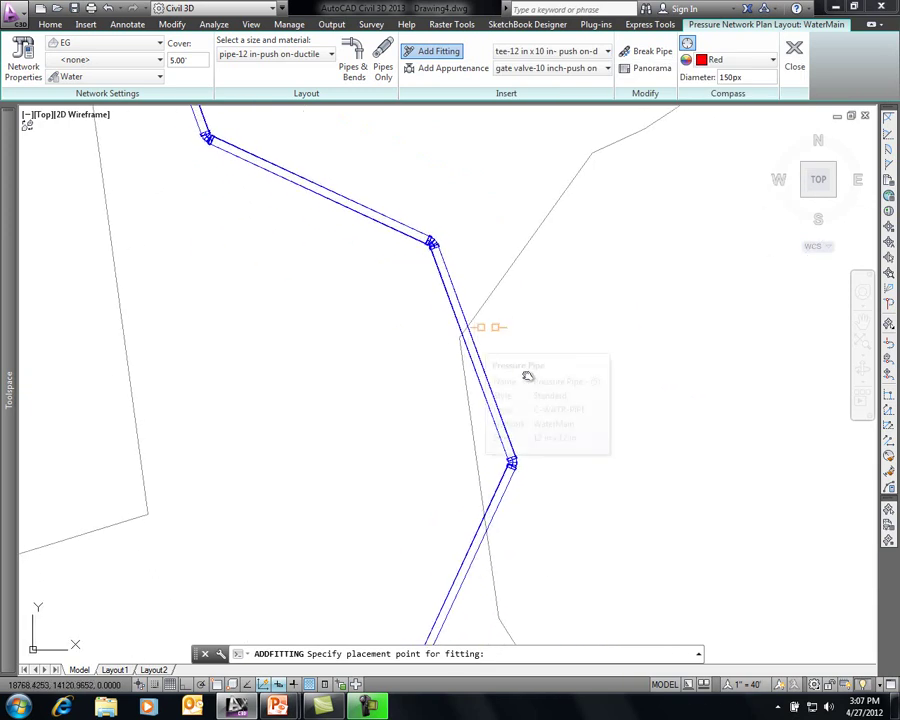
pyautogui.scroll(4, 484, 345)
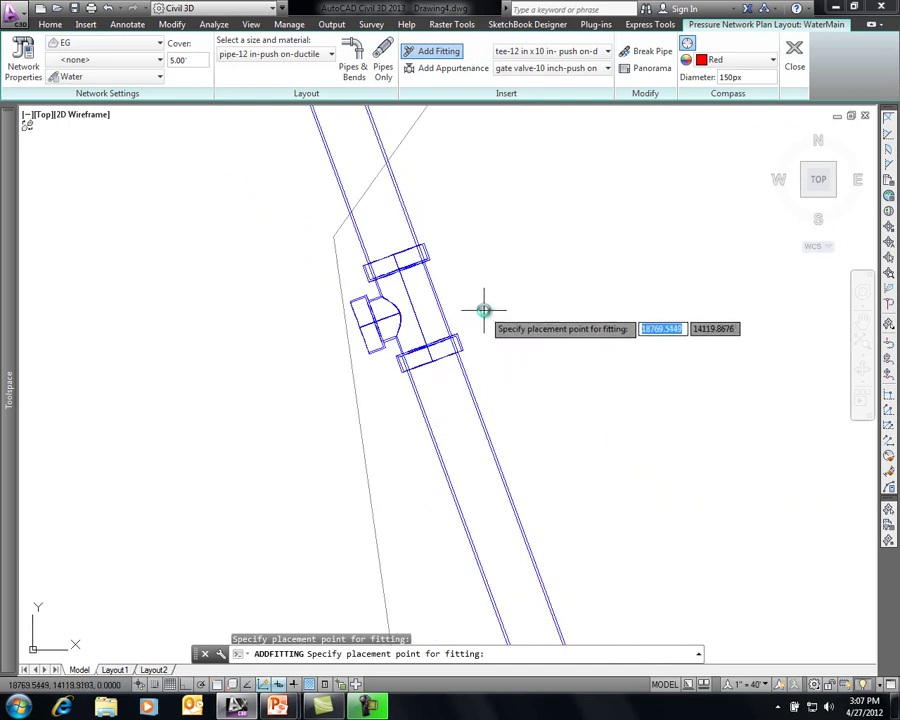
pyautogui.press('Escape')
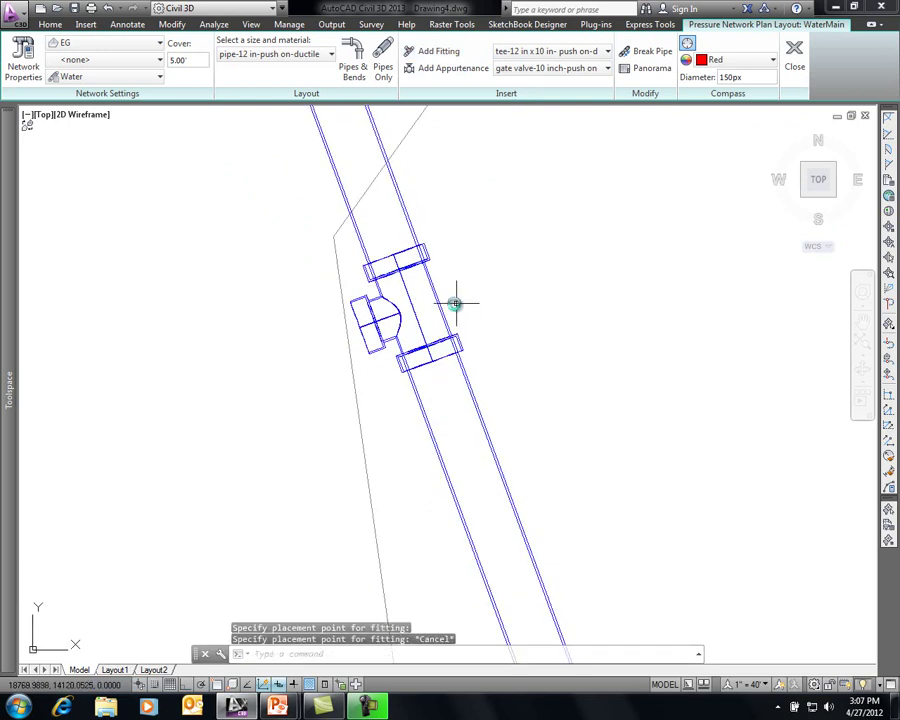
pyautogui.click(440, 301)
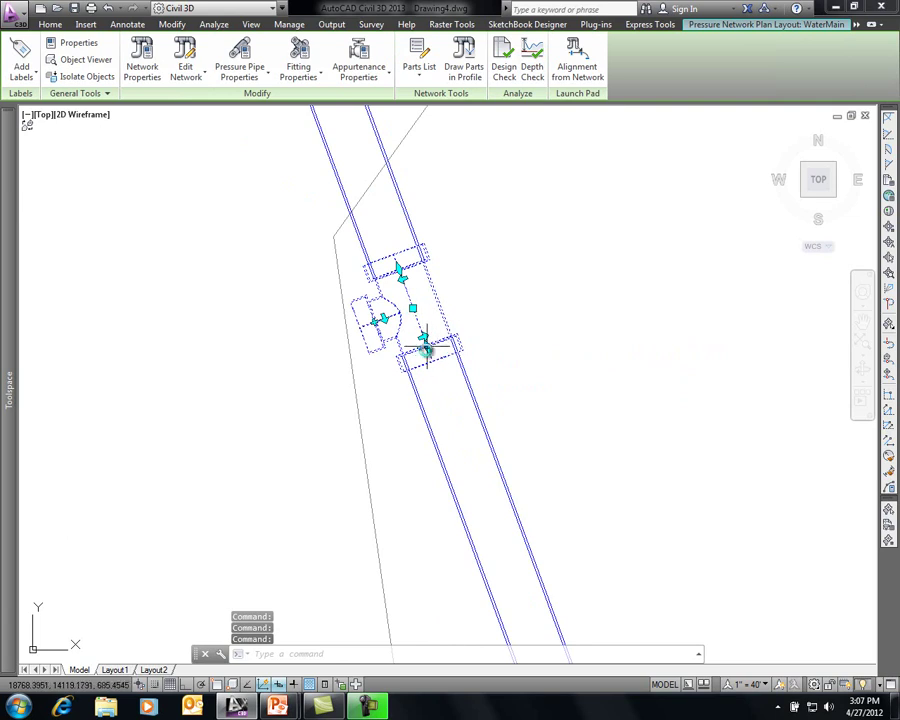
pyautogui.click(424, 346)
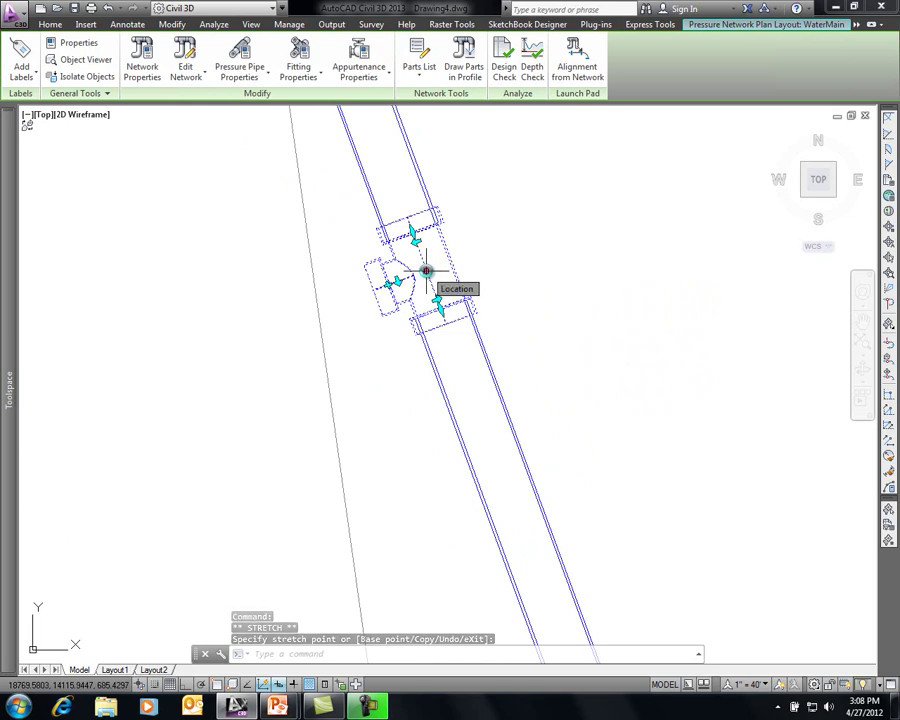
pyautogui.click(426, 271)
pyautogui.click(426, 271)
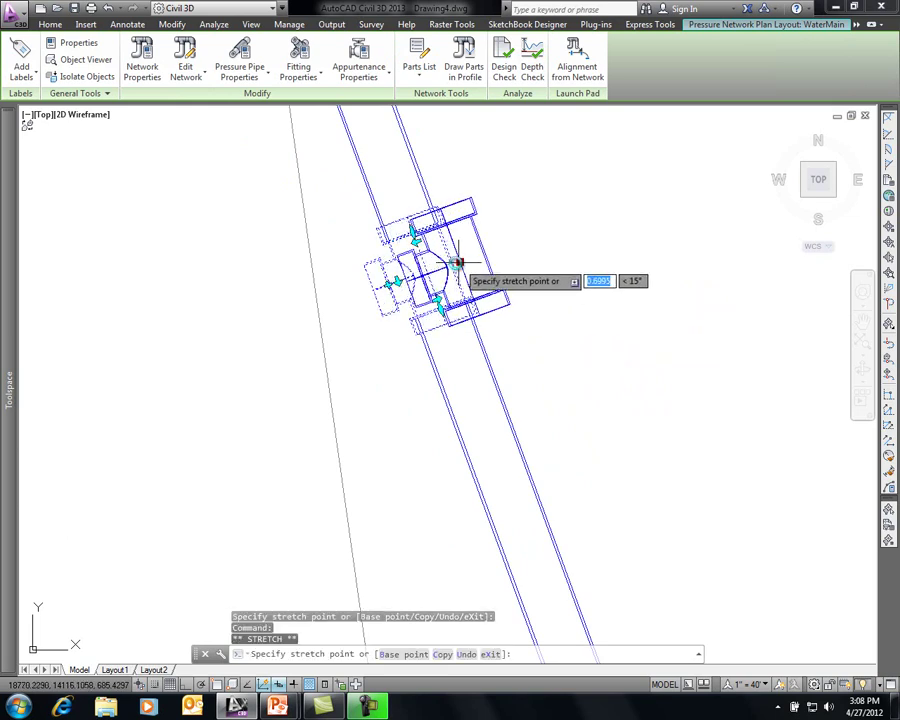
pyautogui.click(449, 266)
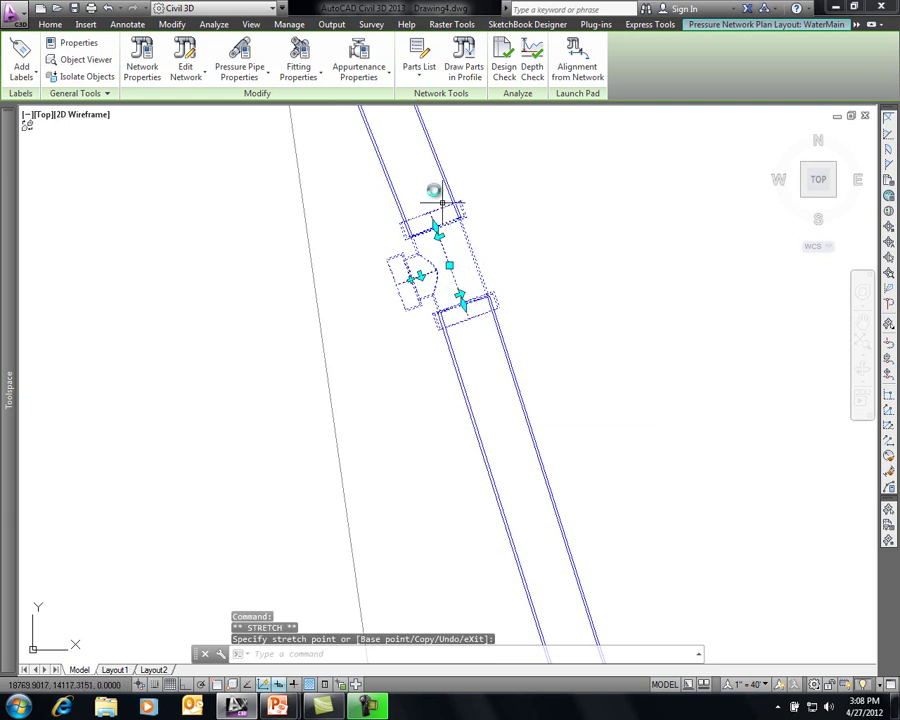
pyautogui.click(435, 275)
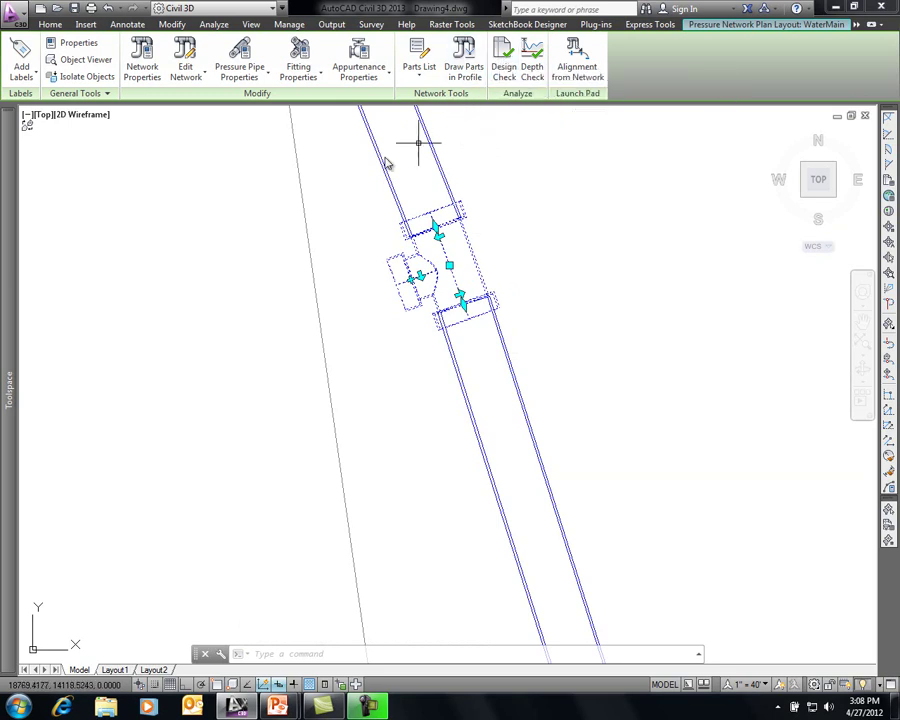
pyautogui.click(108, 9)
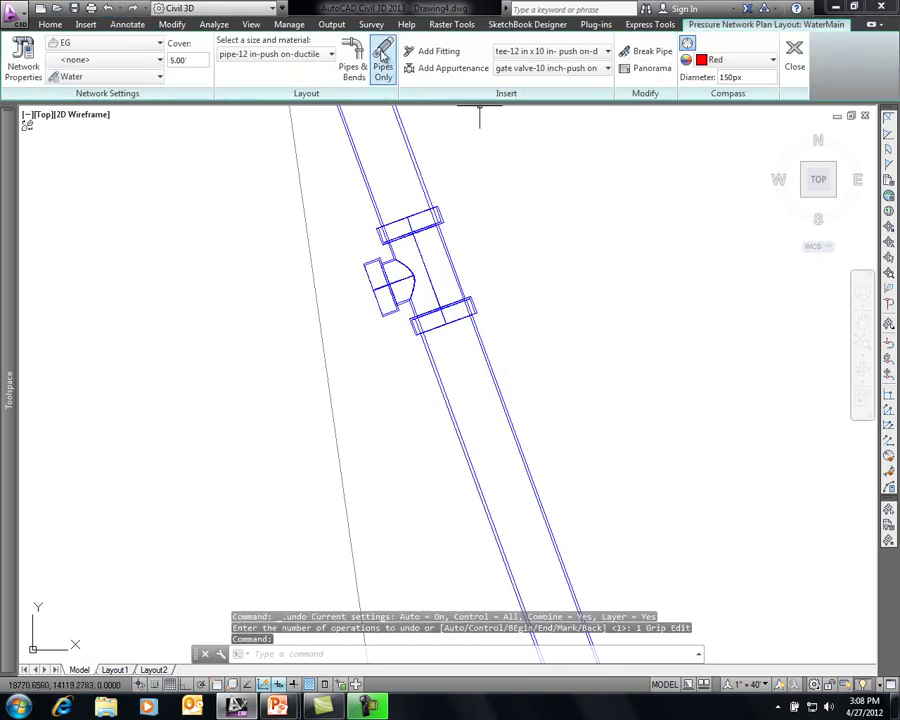
# - Draw a pipes-only 10-inch ductile iron pipe from the tee's side outlet westward
pyautogui.click(330, 55)
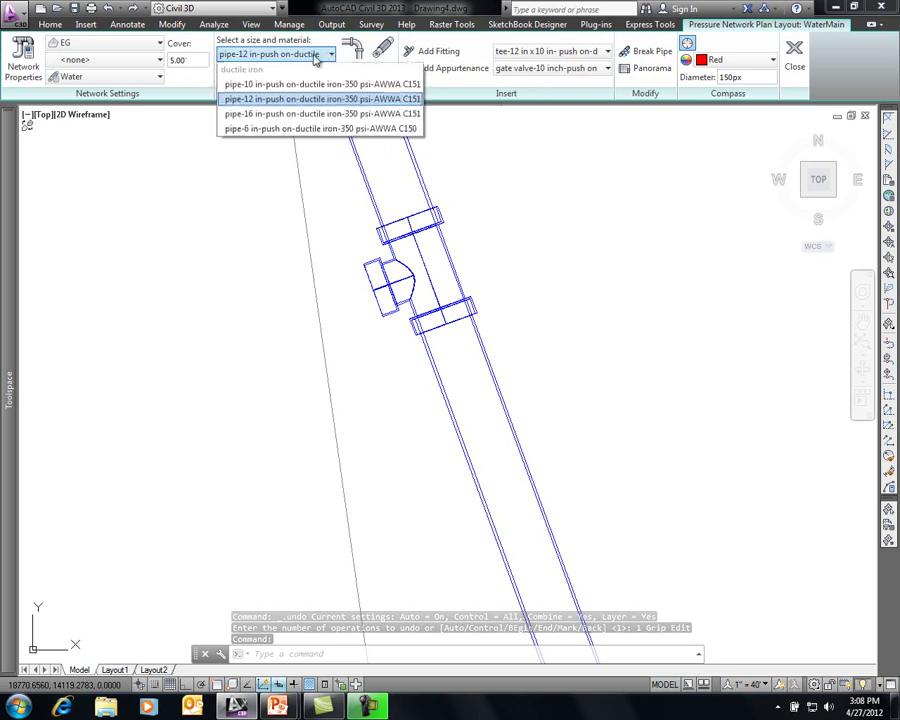
pyautogui.click(267, 86)
pyautogui.click(383, 62)
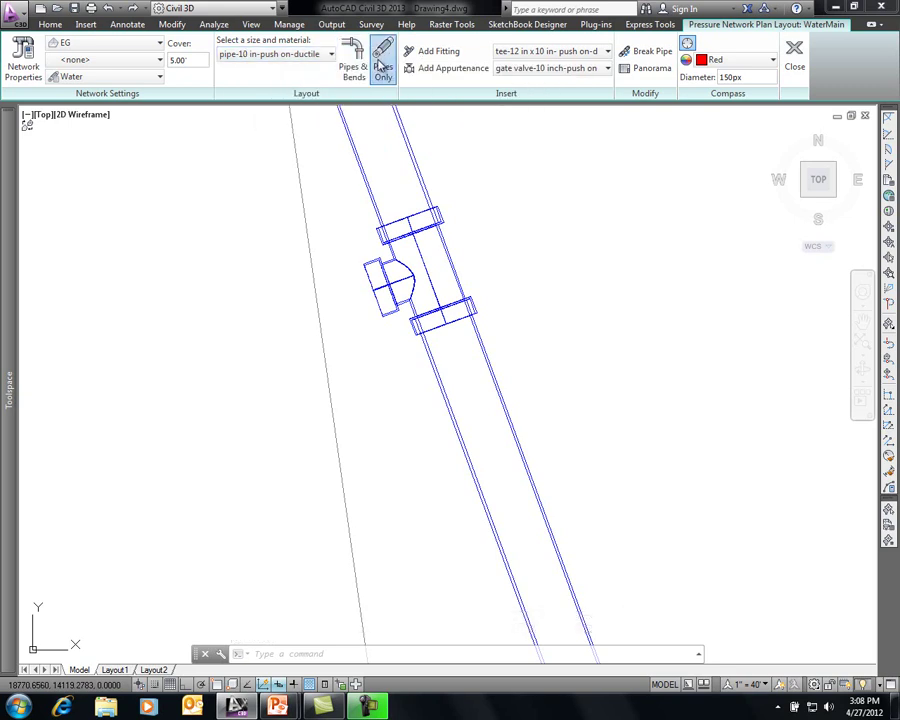
pyautogui.click(358, 298)
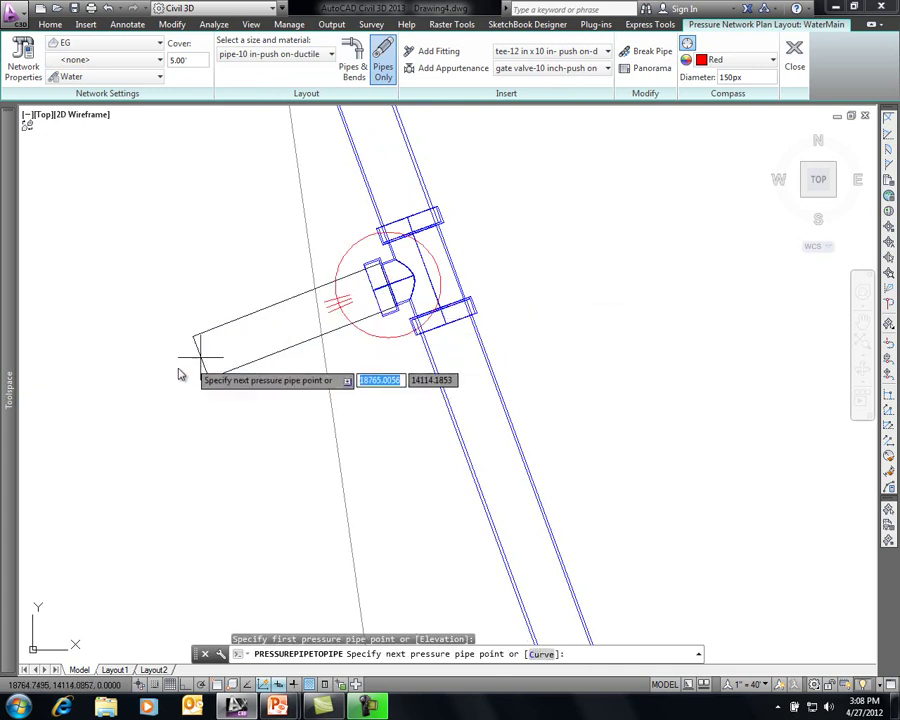
pyautogui.click(103, 380)
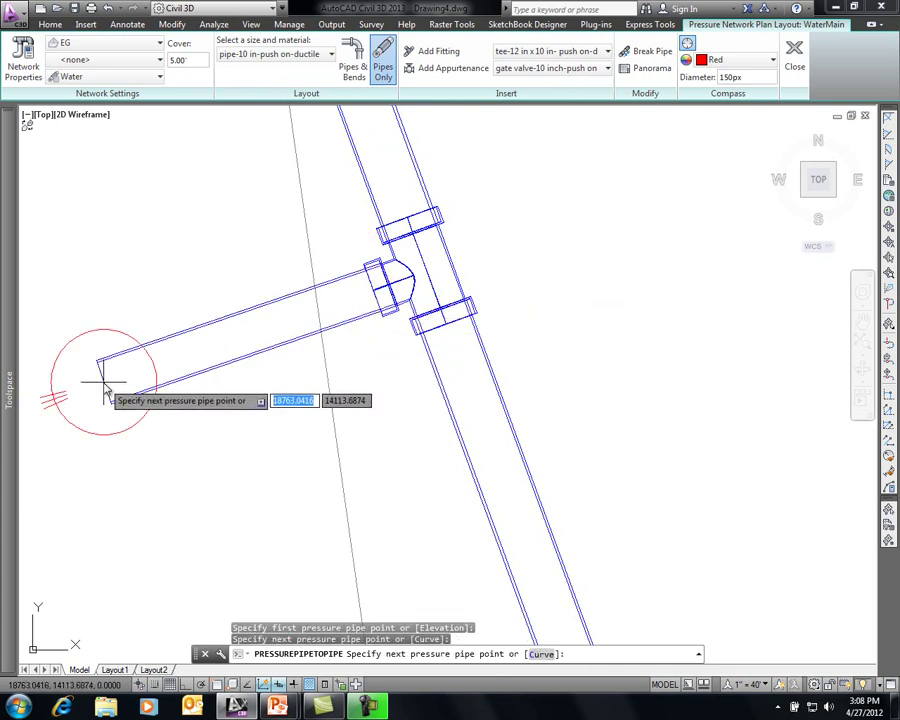
pyautogui.rightClick(129, 316)
pyautogui.click(247, 332)
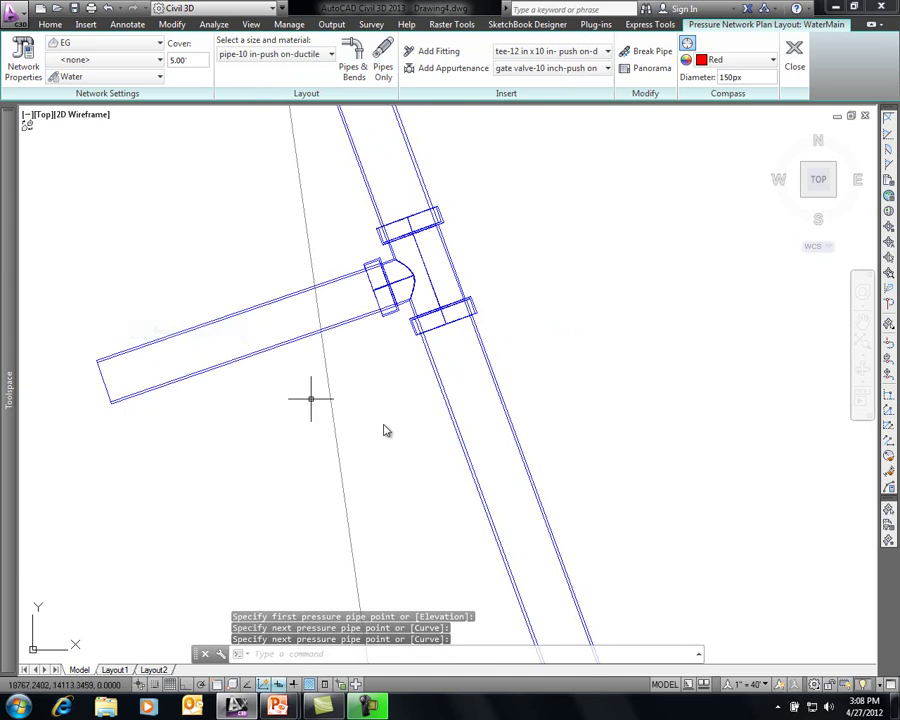
pyautogui.scroll(-5, 415, 425)
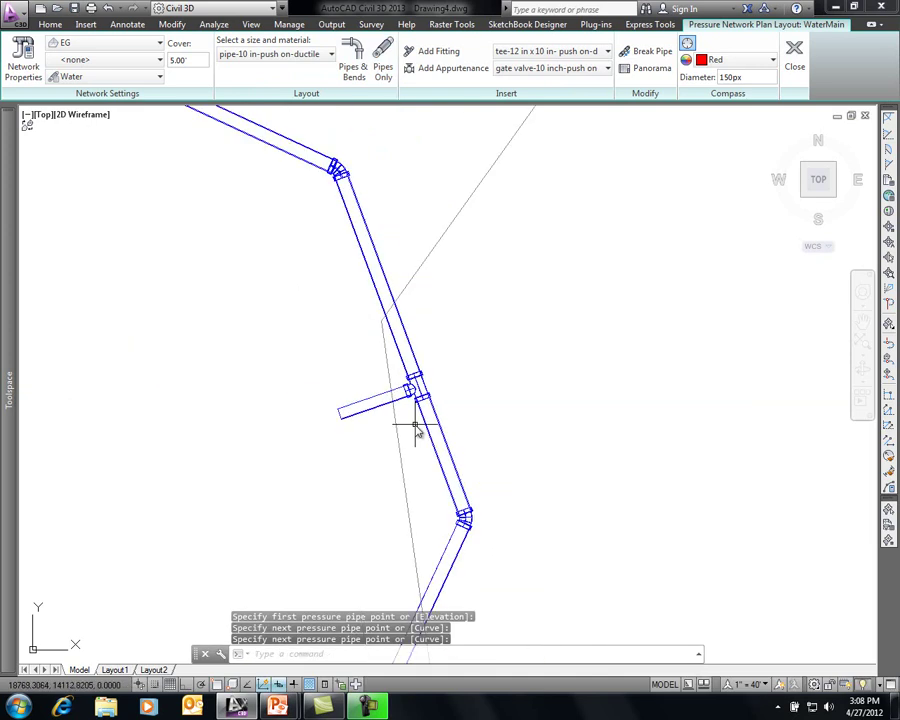
pyautogui.scroll(-2, 287, 362)
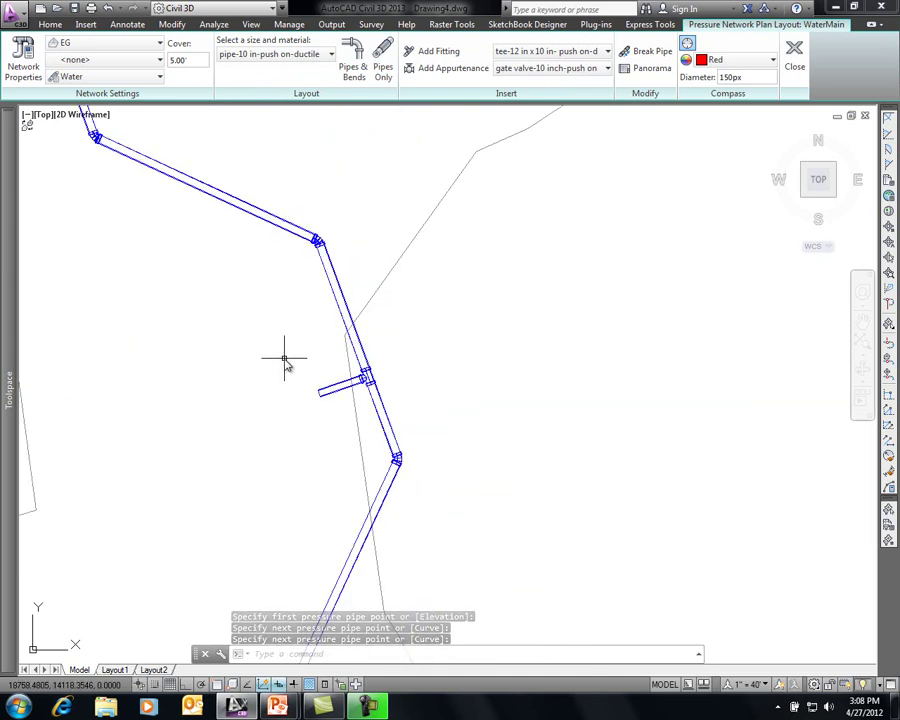
pyautogui.moveTo(218, 330)
pyautogui.mouseDown(button='middle')
pyautogui.moveTo(225, 323)
pyautogui.moveTo(446, 388)
pyautogui.moveTo(464, 406)
pyautogui.moveTo(455, 414)
pyautogui.moveTo(386, 285)
pyautogui.moveTo(381, 253)
pyautogui.mouseUp(button='middle')
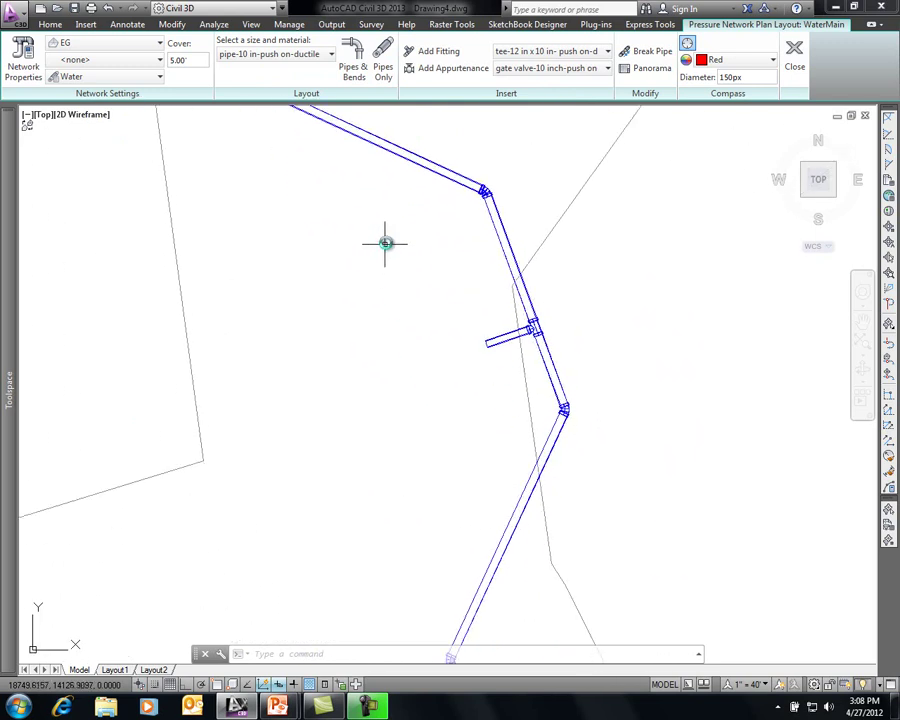
pyautogui.scroll(5, 502, 325)
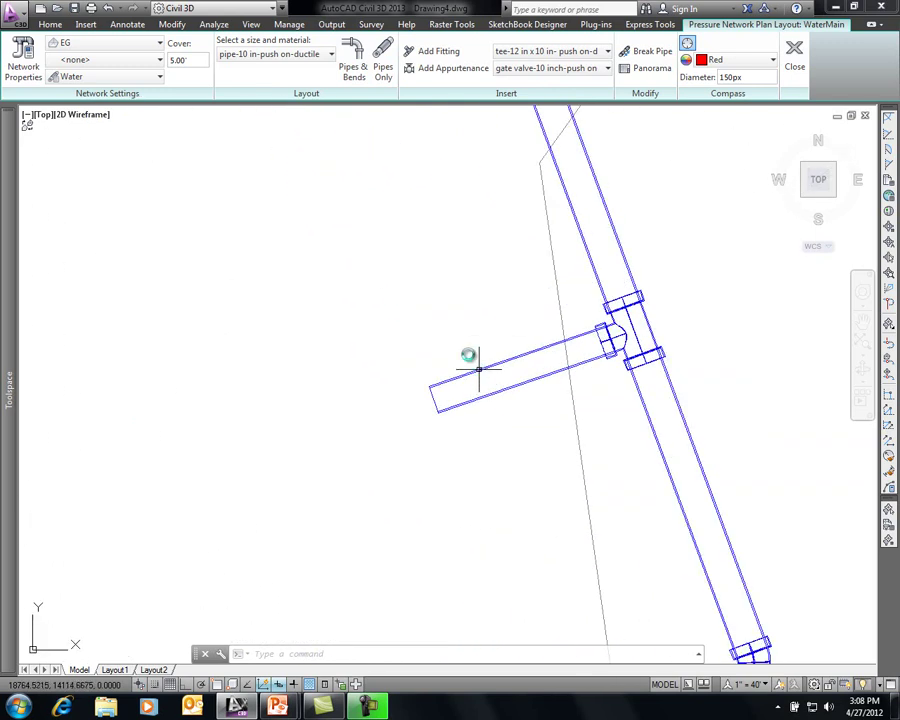
# - Place a 10-inch gate valve appurtenance on the new branch pipe next to the tee
pyautogui.click(448, 68)
pyautogui.click(432, 397)
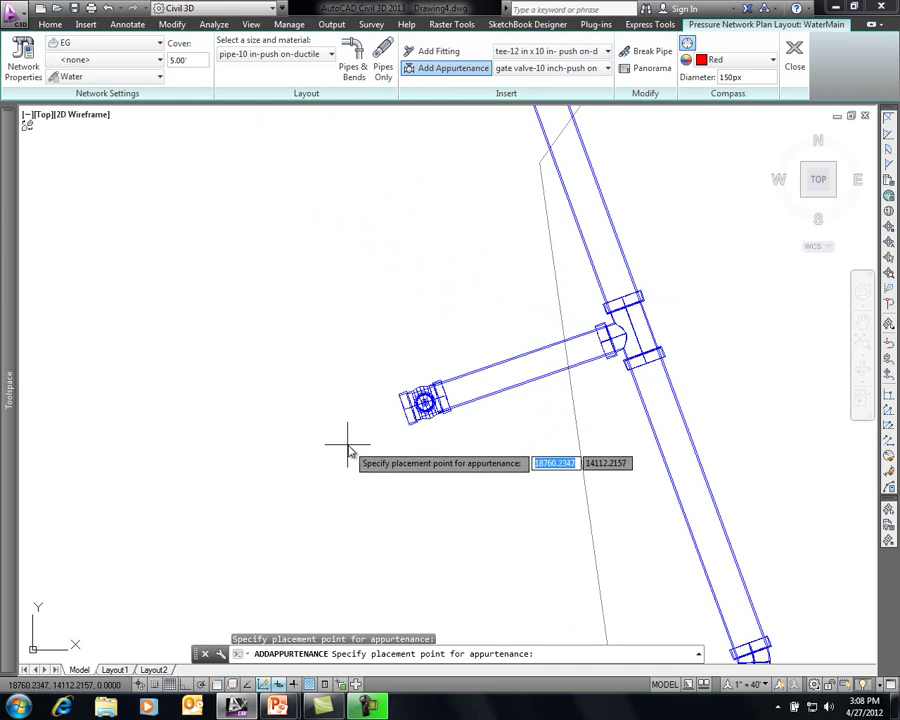
pyautogui.scroll(-5, 352, 438)
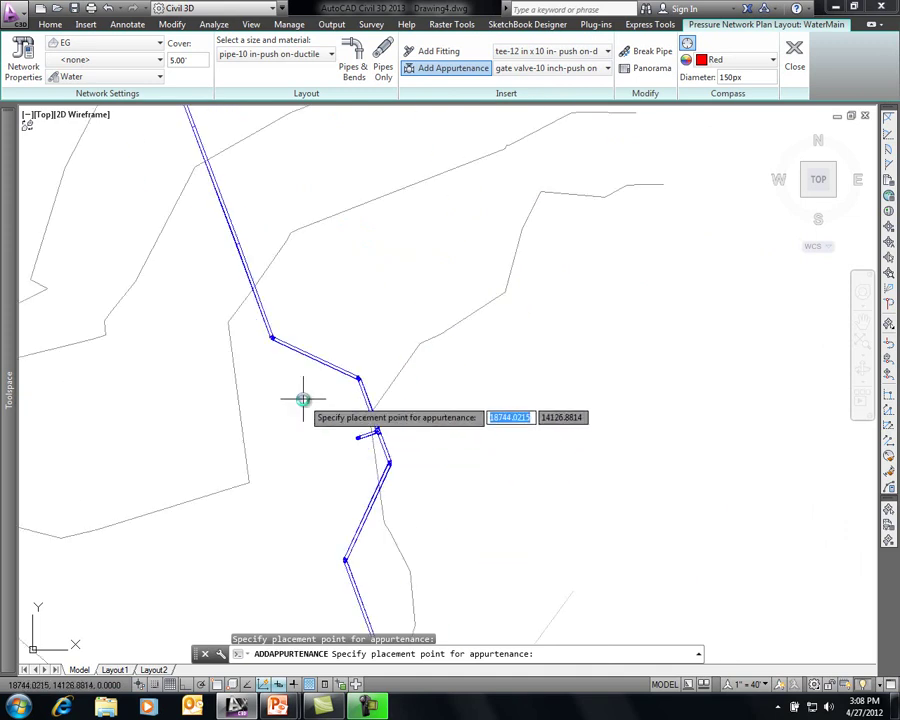
pyautogui.scroll(-2, 298, 397)
pyautogui.moveTo(289, 398); pyautogui.dragTo(331, 388, button='middle')
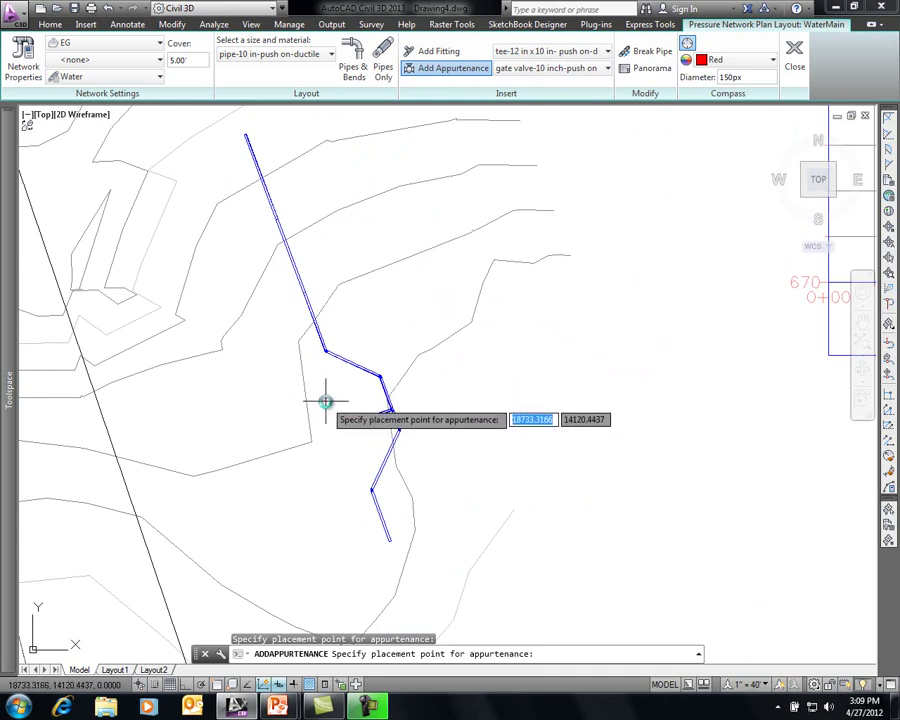
pyautogui.moveTo(325, 401)
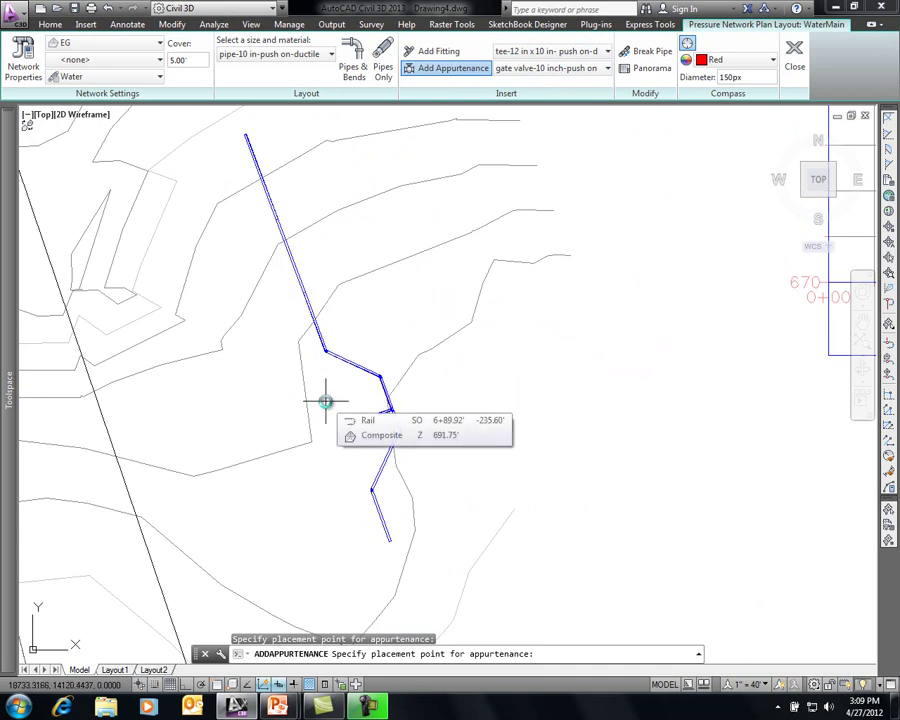
pyautogui.click(325, 401)
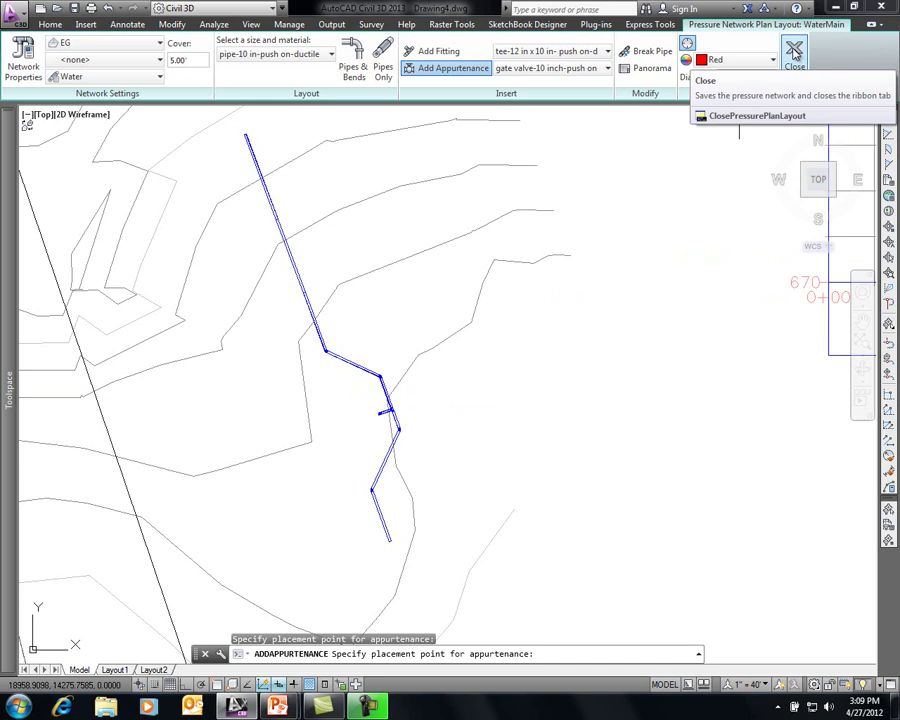
# - Close the network layout tools and make a first alignment-from-network attempt, then cancel it
pyautogui.click(794, 55)
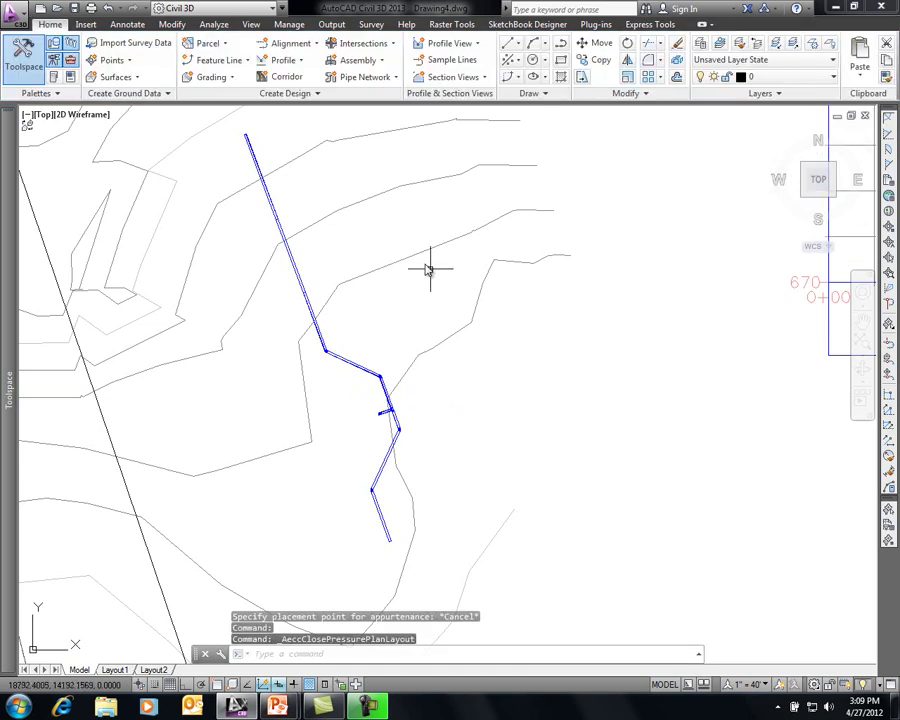
pyautogui.click(253, 152)
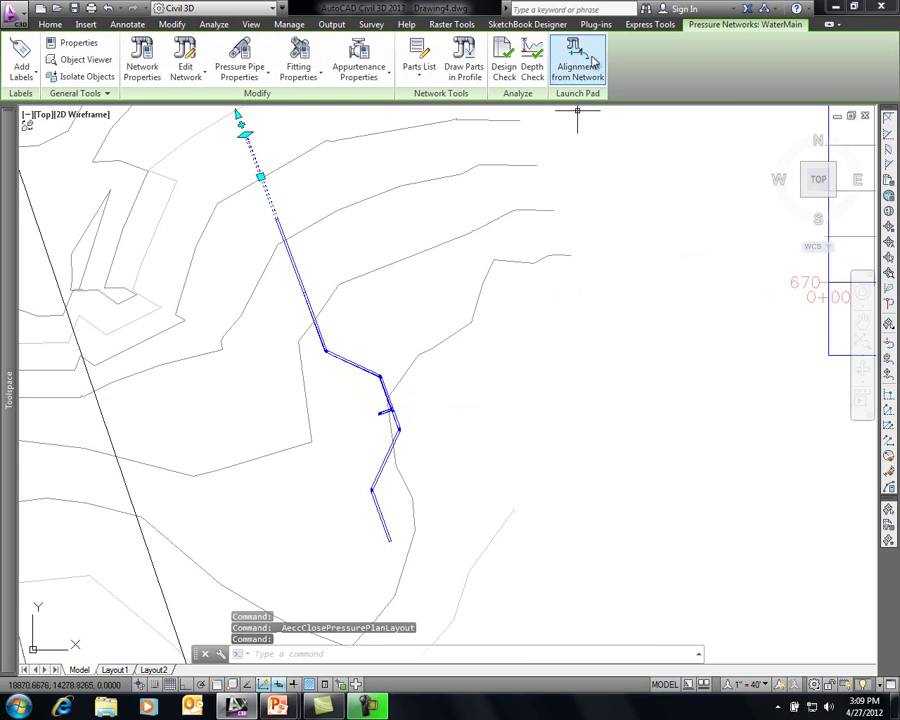
pyautogui.click(578, 55)
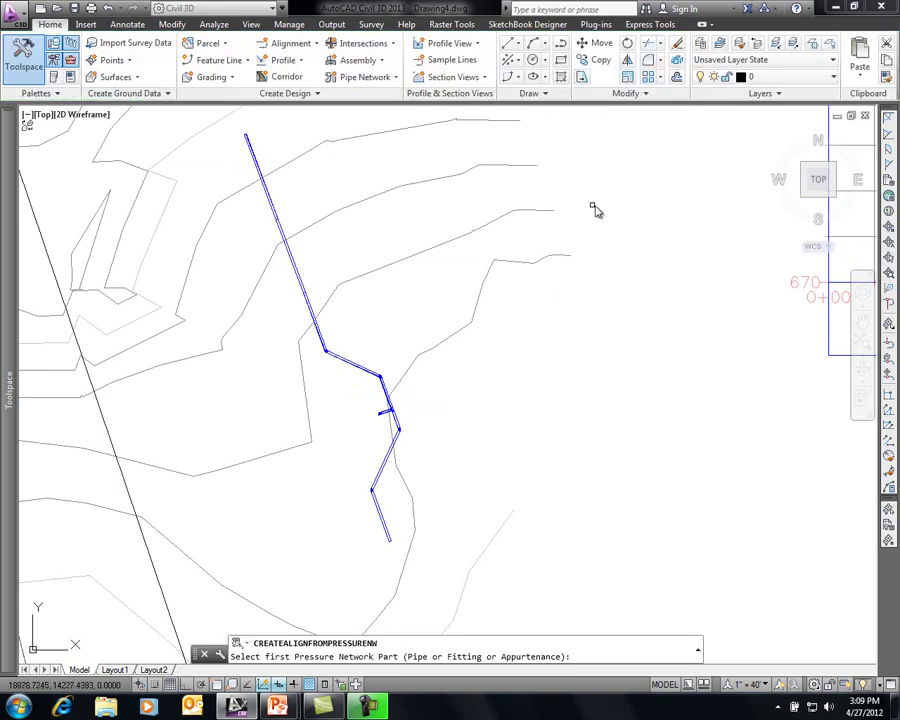
pyautogui.click(253, 157)
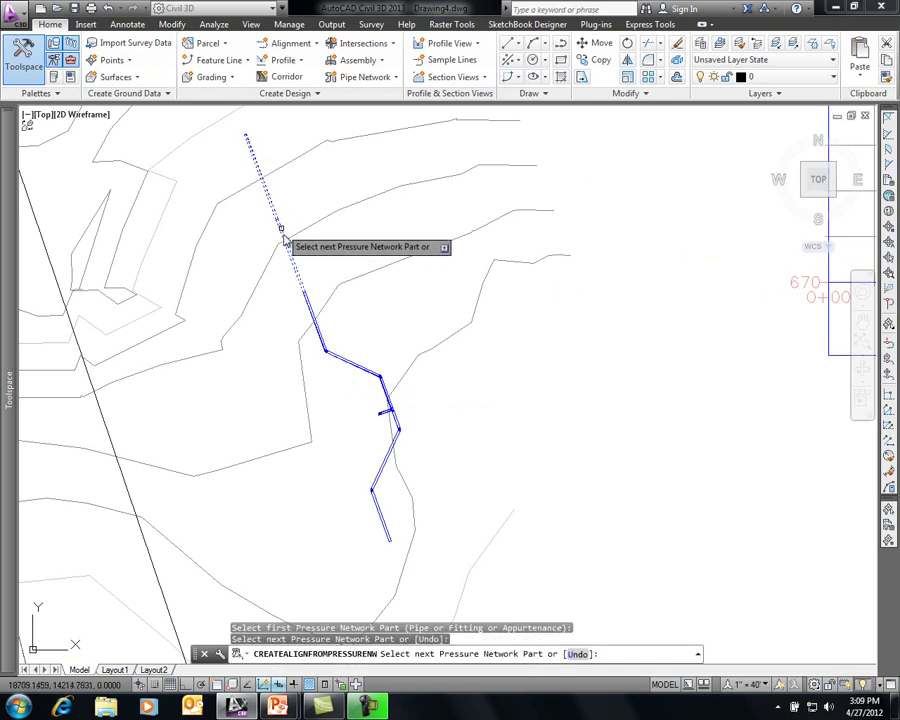
pyautogui.click(310, 312)
pyautogui.scroll(5, 318, 380)
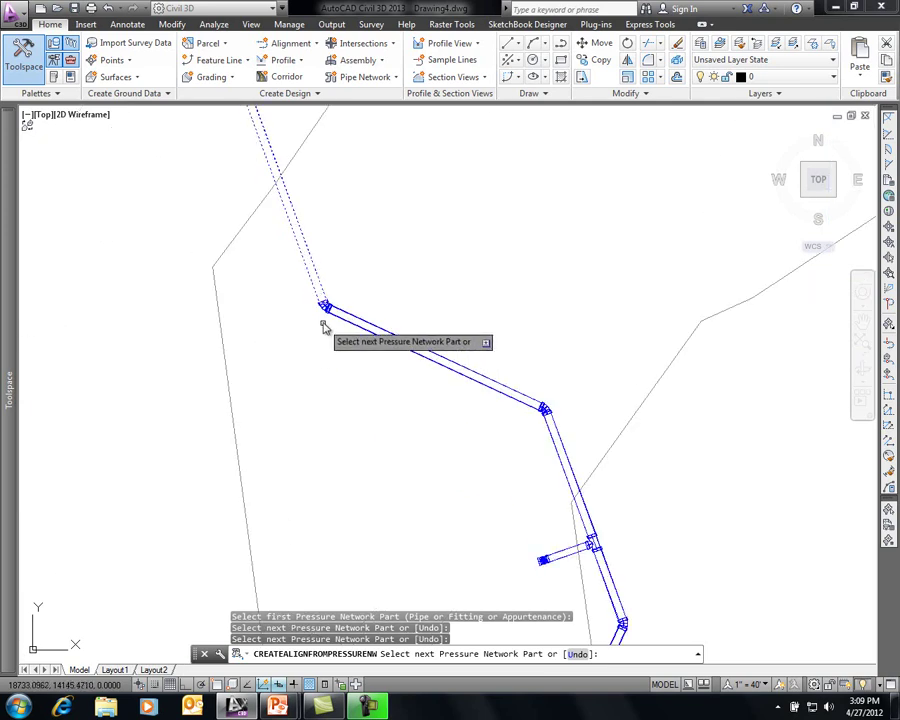
pyautogui.scroll(-5, 346, 288)
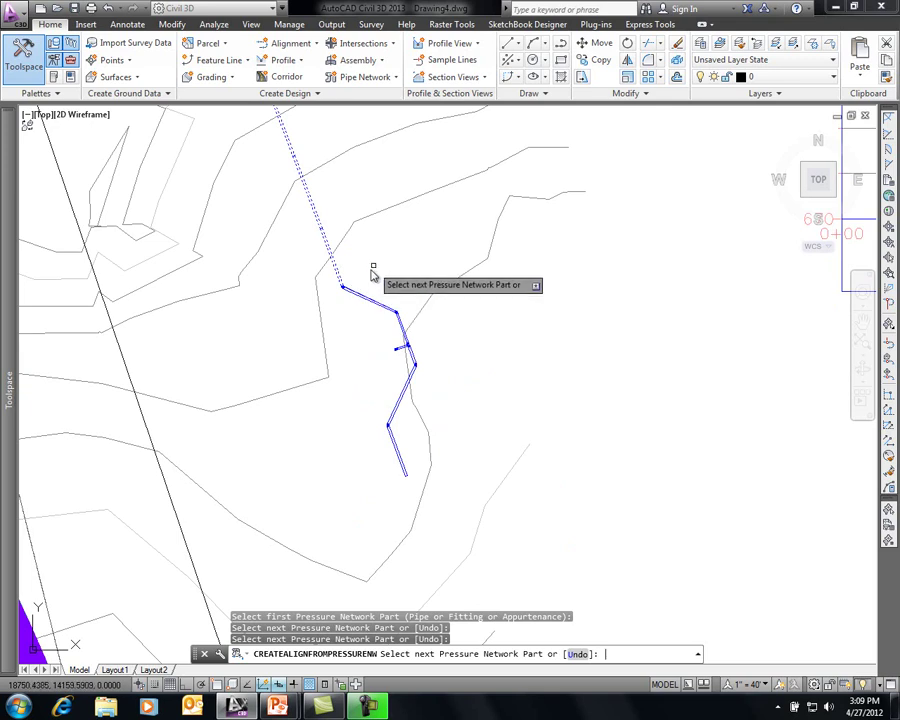
pyautogui.press('Escape')
pyautogui.moveTo(329, 148); pyautogui.dragTo(360, 223, button='middle')
pyautogui.press('Escape')
# - Pick the water main from its top pipe to the south-end pipe as the alignment path
pyautogui.click(297, 162)
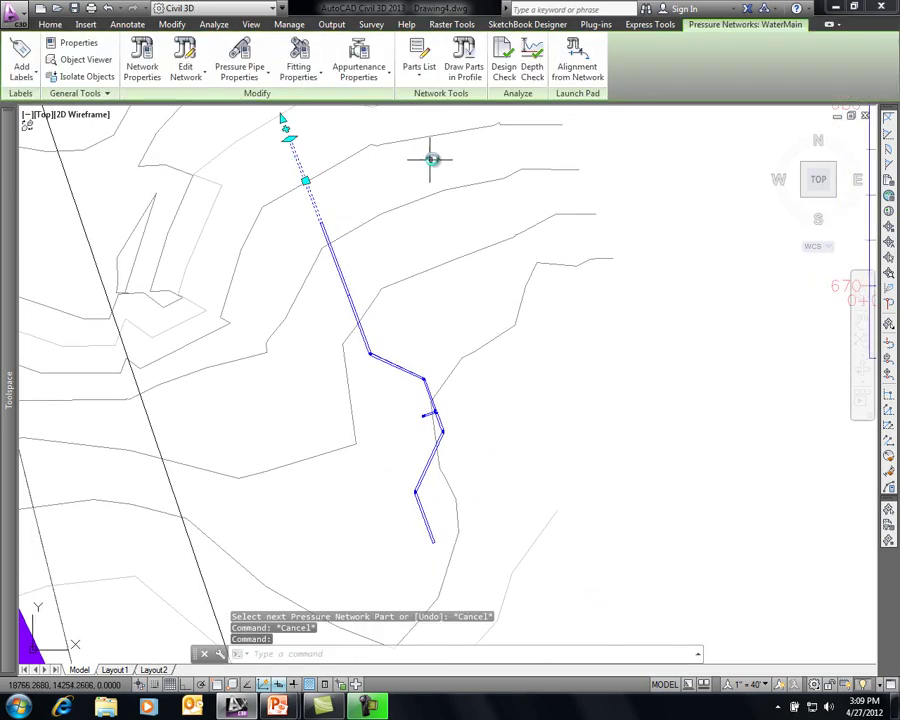
pyautogui.click(580, 68)
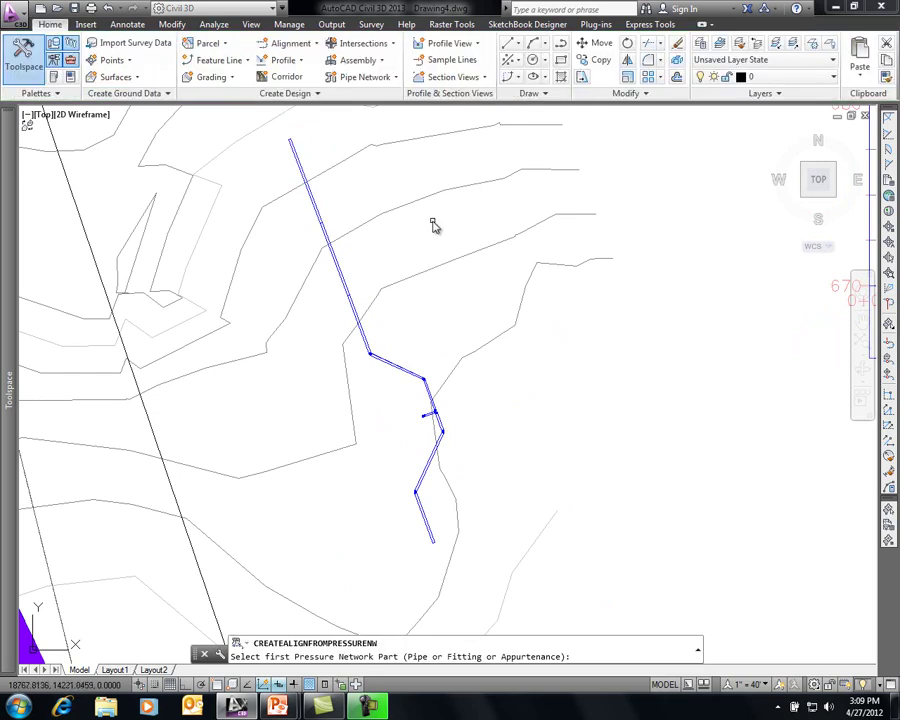
pyautogui.click(297, 162)
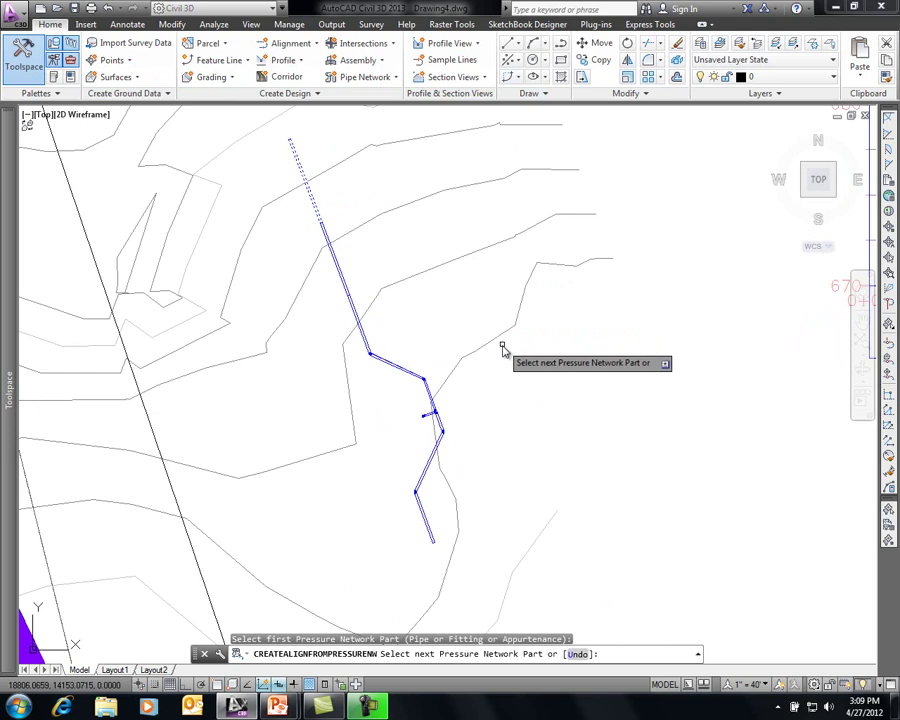
pyautogui.click(425, 524)
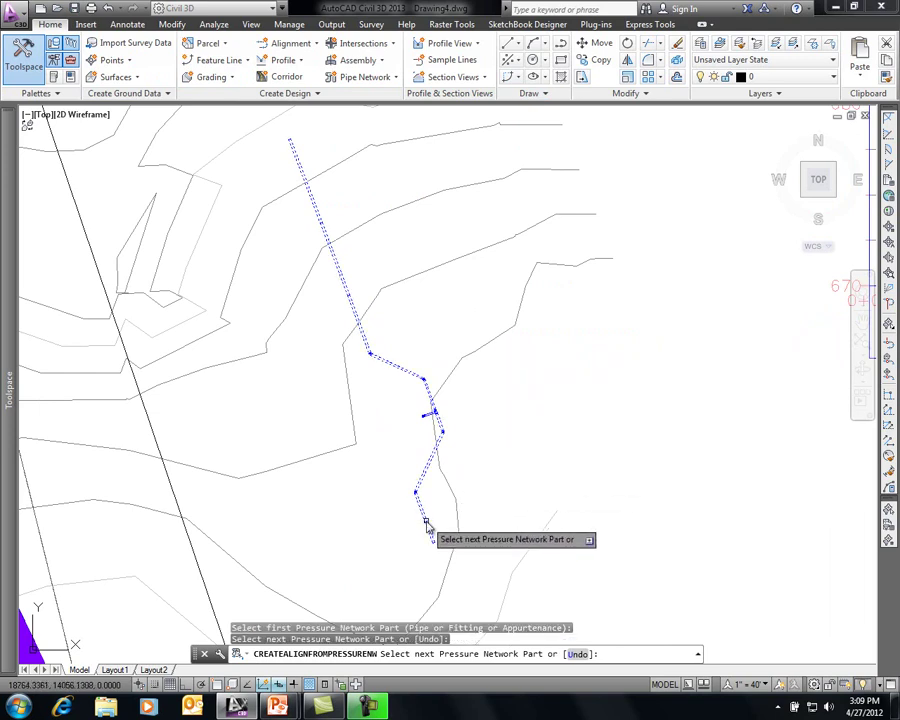
pyautogui.rightClick(513, 424)
pyautogui.click(547, 432)
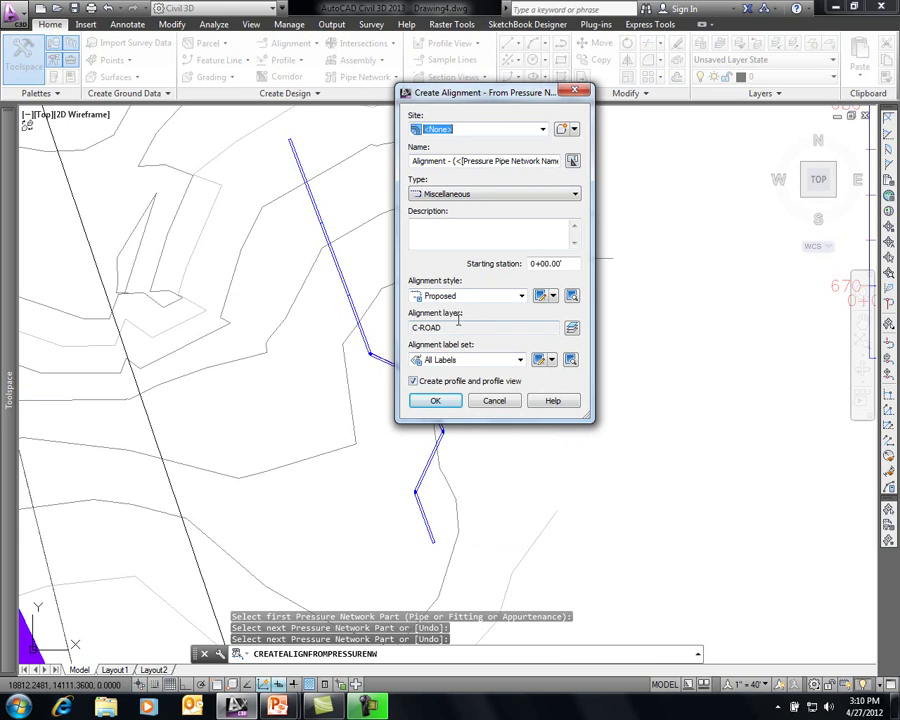
# - Set the alignment label set to _No Labels and style to Basic, and create it
pyautogui.click(519, 361)
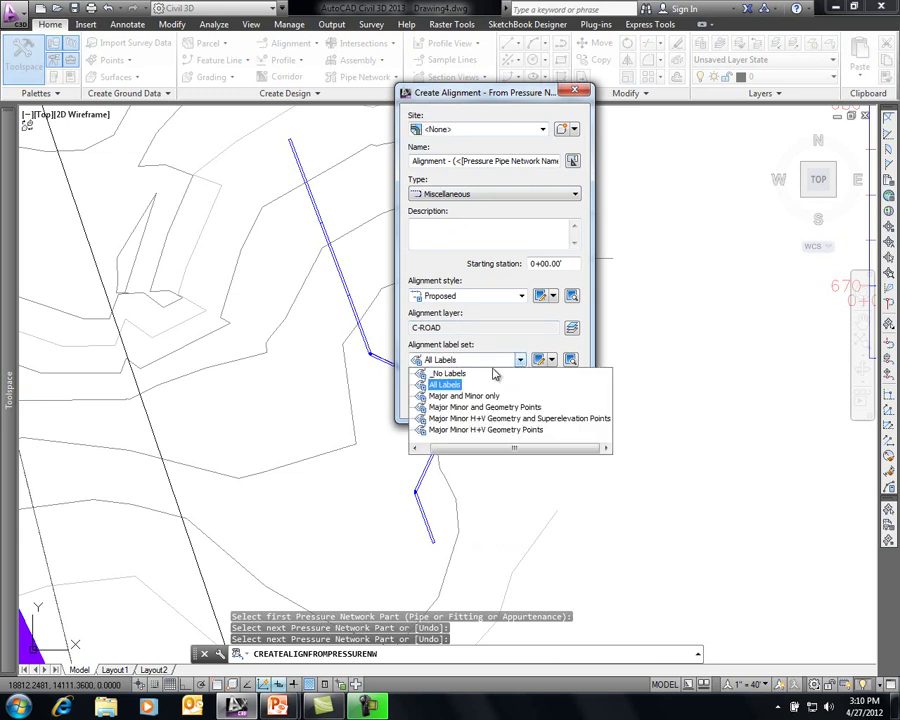
pyautogui.click(452, 384)
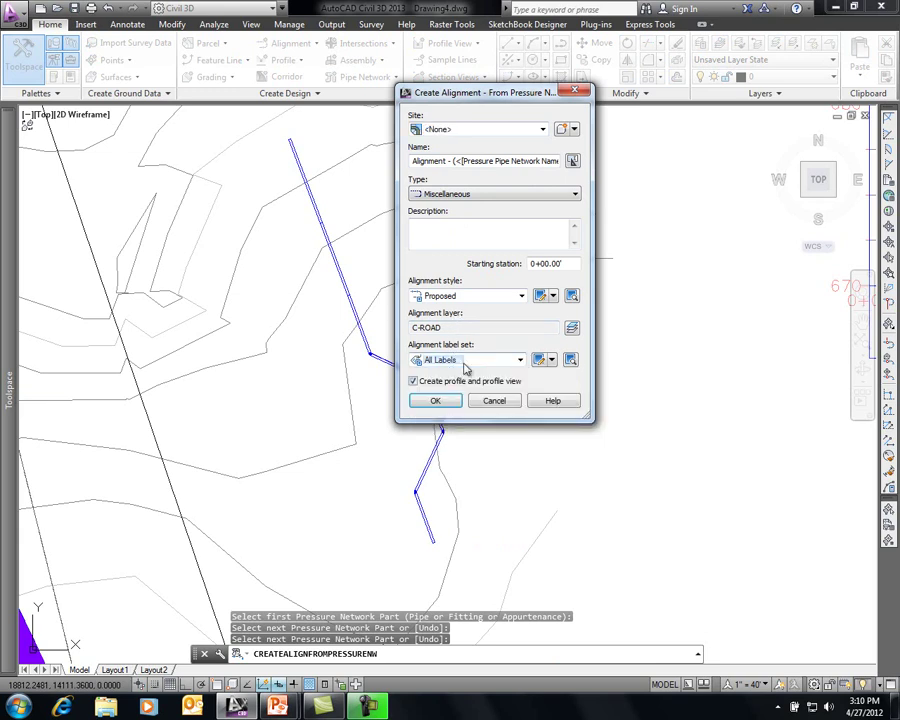
pyautogui.click(520, 297)
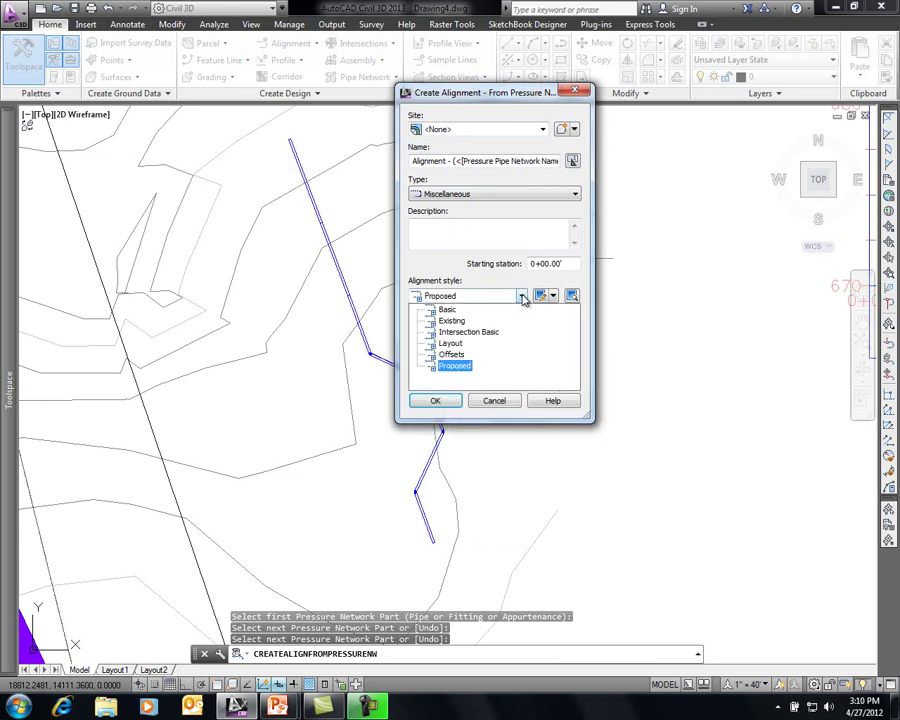
pyautogui.click(455, 312)
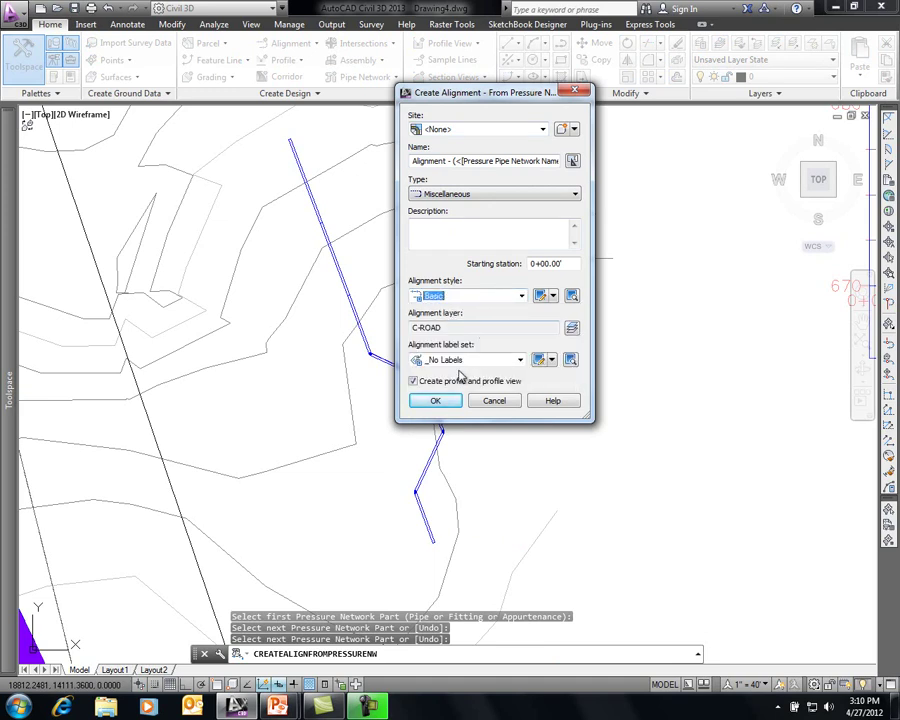
pyautogui.click(436, 401)
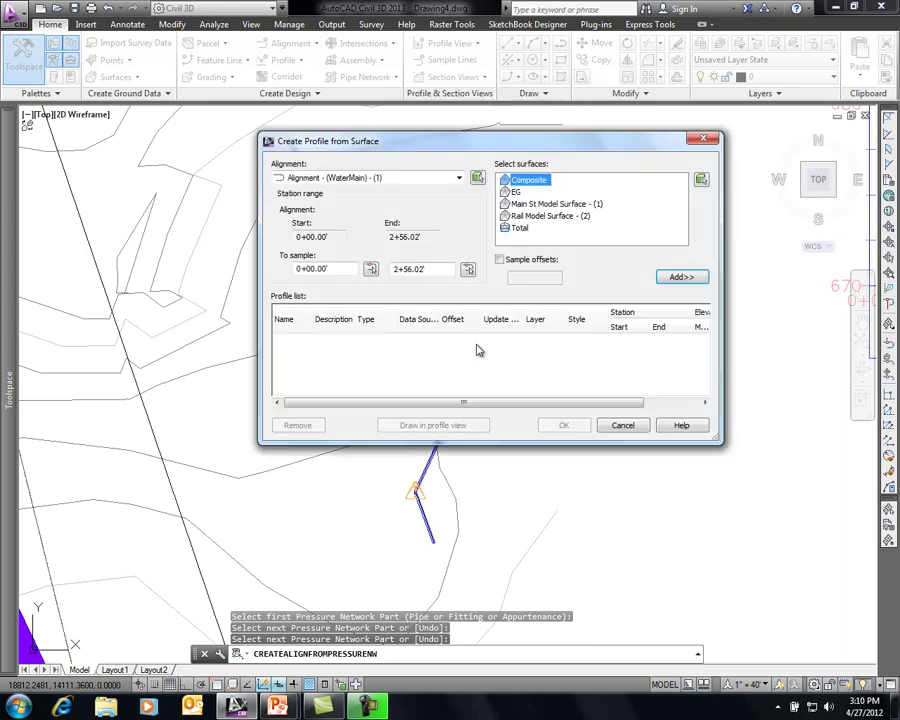
# - Add the EG surface profile for WaterMain and proceed to Draw in profile view
pyautogui.click(516, 192)
pyautogui.click(680, 277)
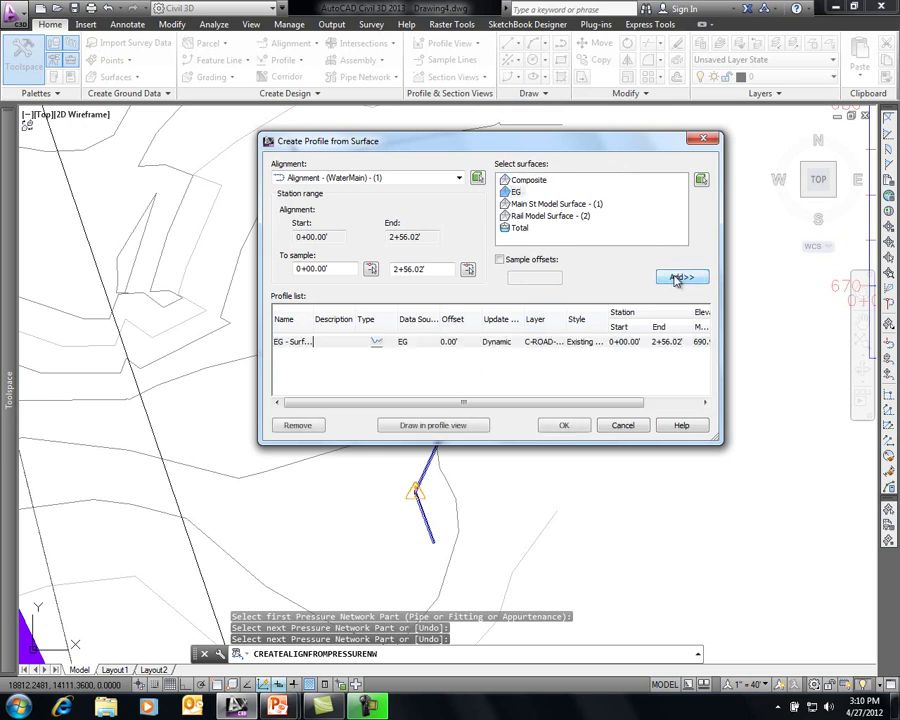
pyautogui.click(432, 426)
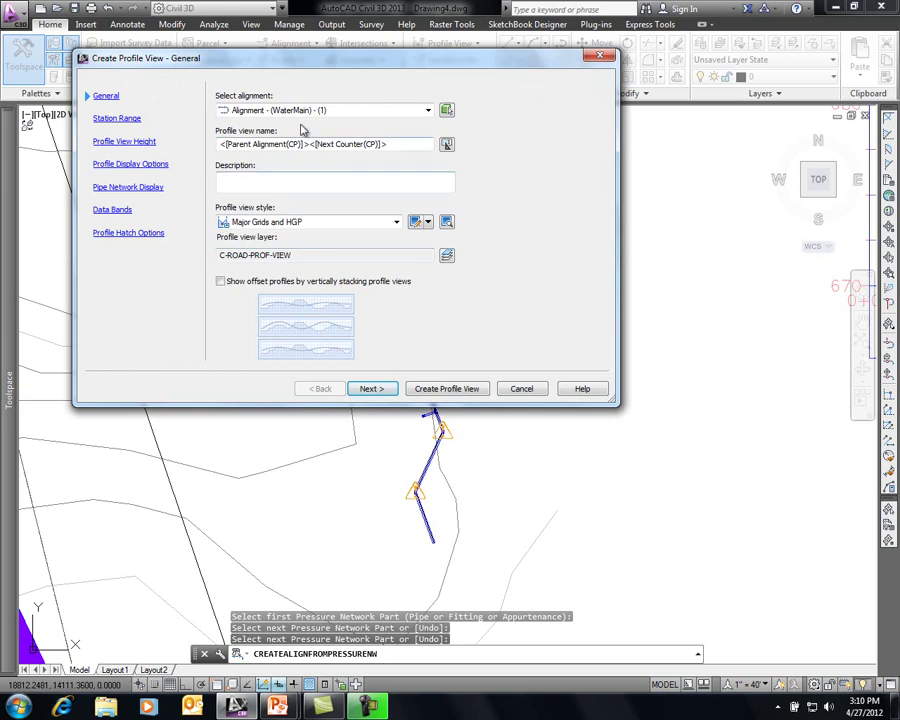
# - Uncheck the WaterMain network under Pipe Network Display and create the profile view
pyautogui.click(118, 188)
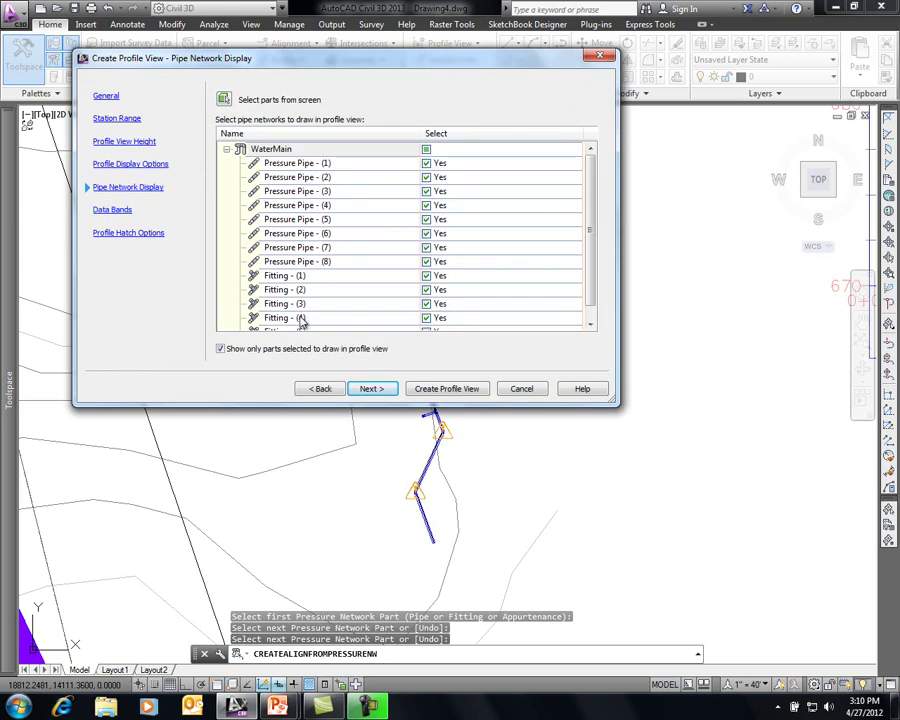
pyautogui.click(428, 148)
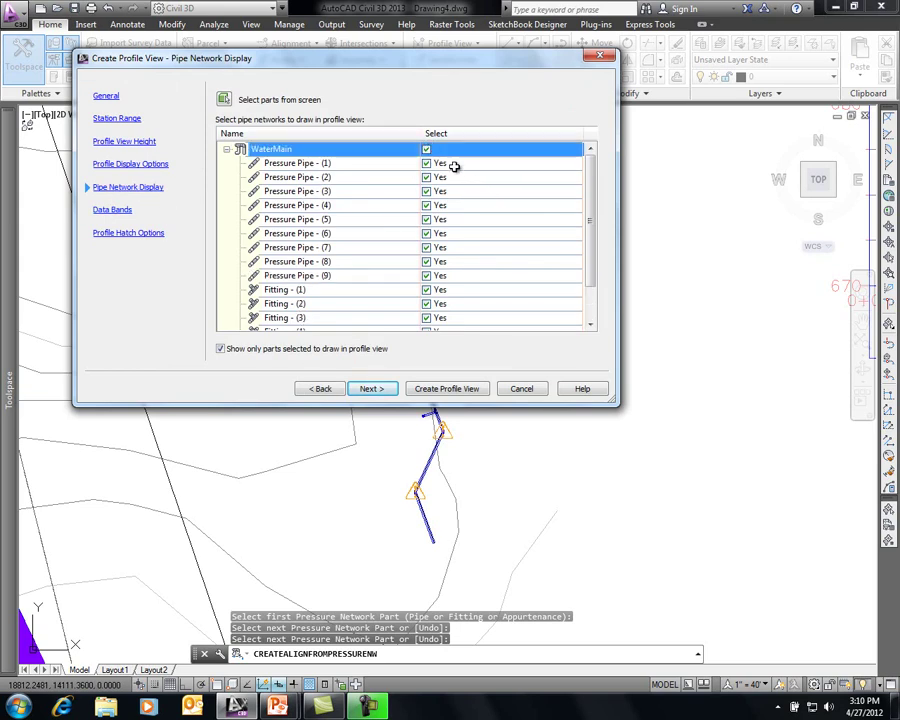
pyautogui.click(427, 149)
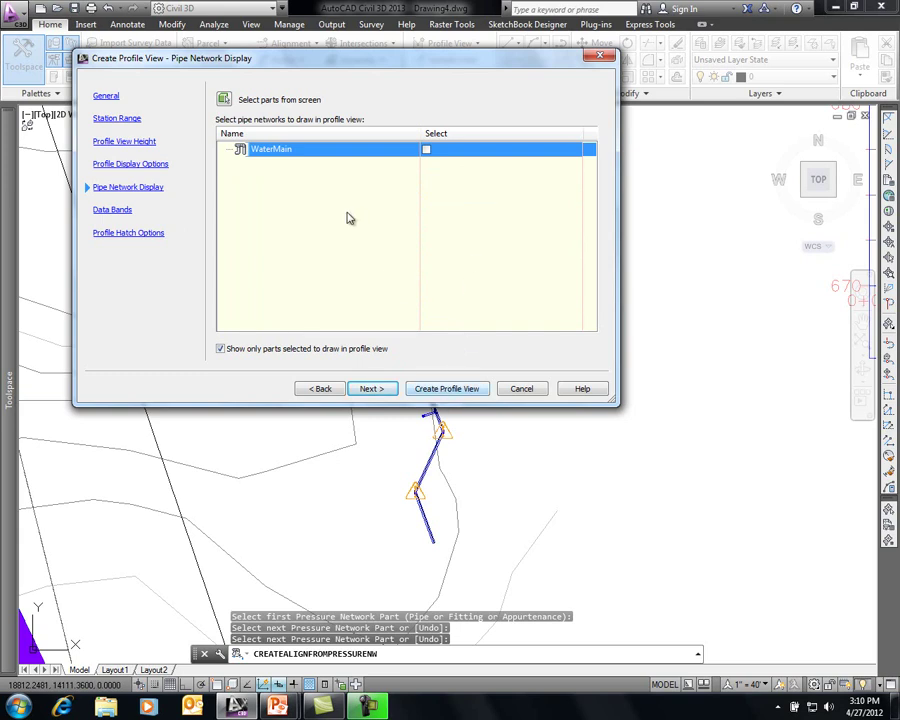
pyautogui.click(450, 389)
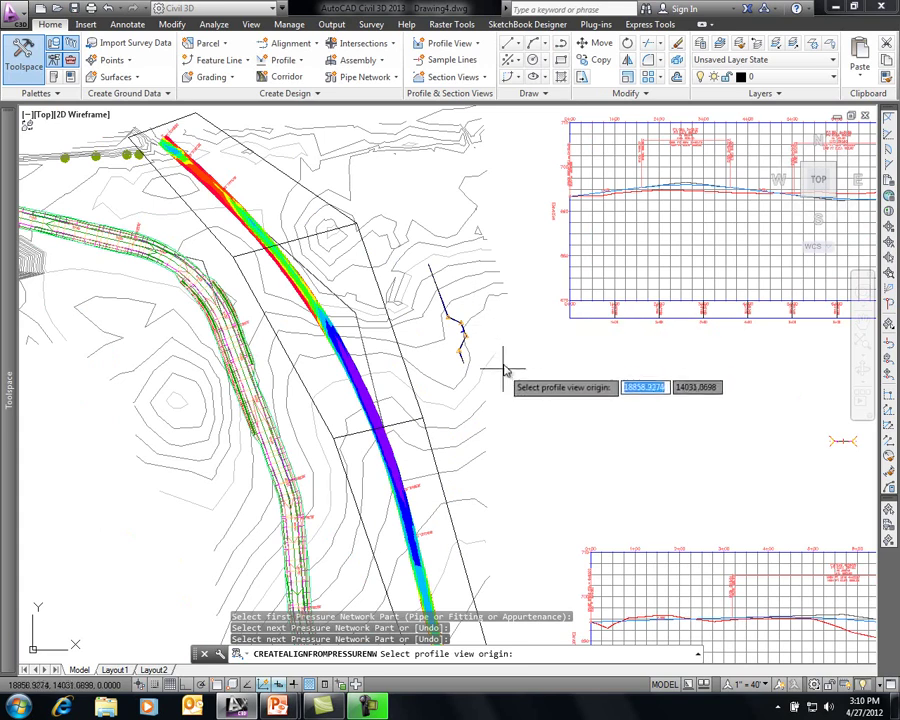
# - Place the WaterMain profile view and grip-move its origin to the upper right of the site
pyautogui.moveTo(506, 362); pyautogui.dragTo(463, 308, button='middle')
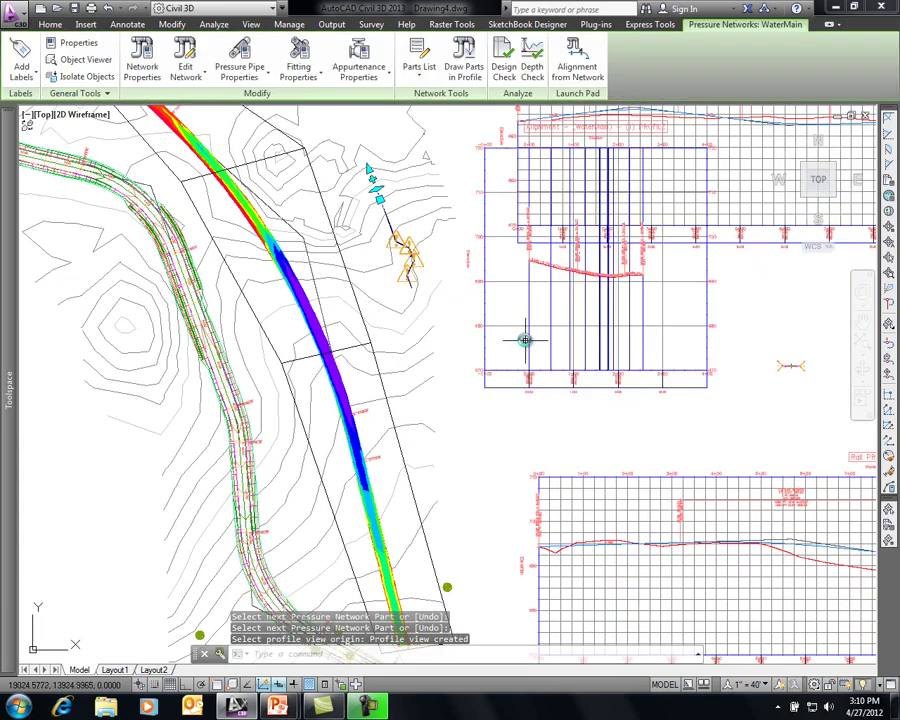
pyautogui.click(486, 370)
pyautogui.scroll(-3, 468, 263)
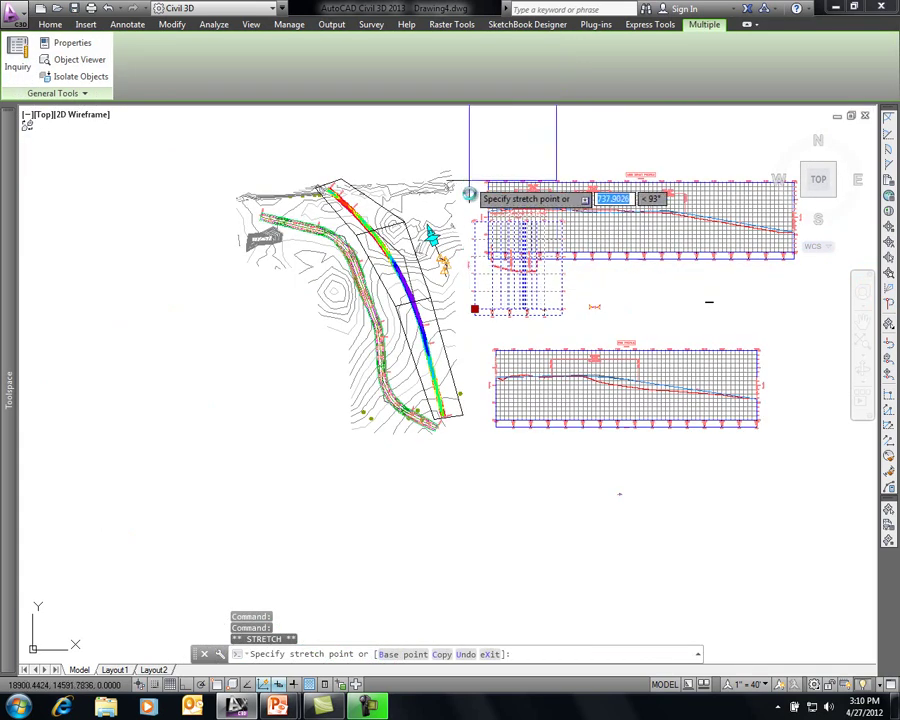
pyautogui.moveTo(468, 195); pyautogui.dragTo(468, 337, button='middle')
pyautogui.click(601, 259)
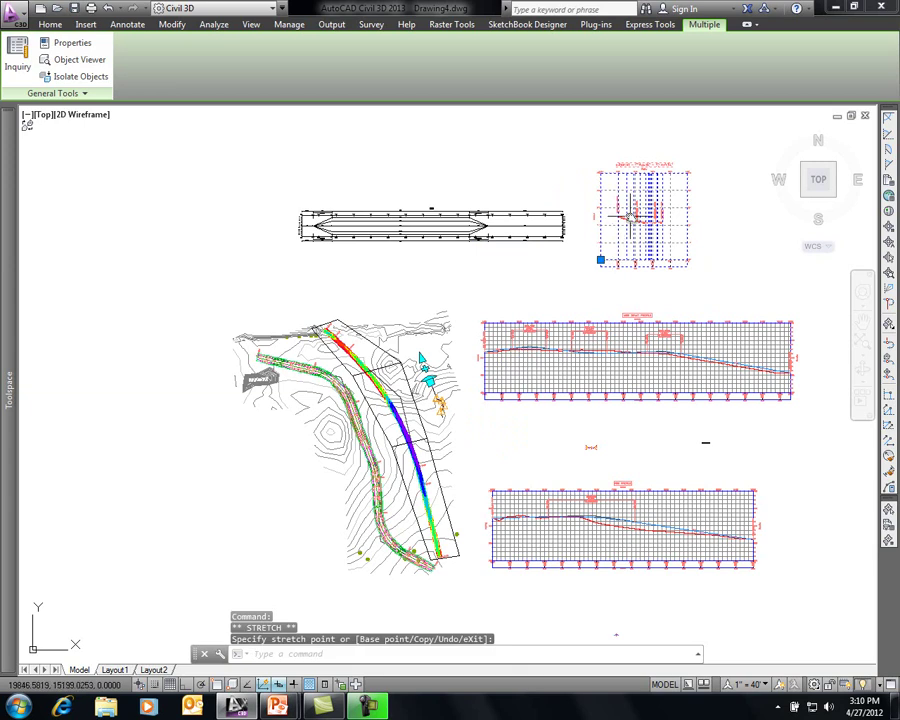
pyautogui.press('Escape')
pyautogui.scroll(5, 647, 213)
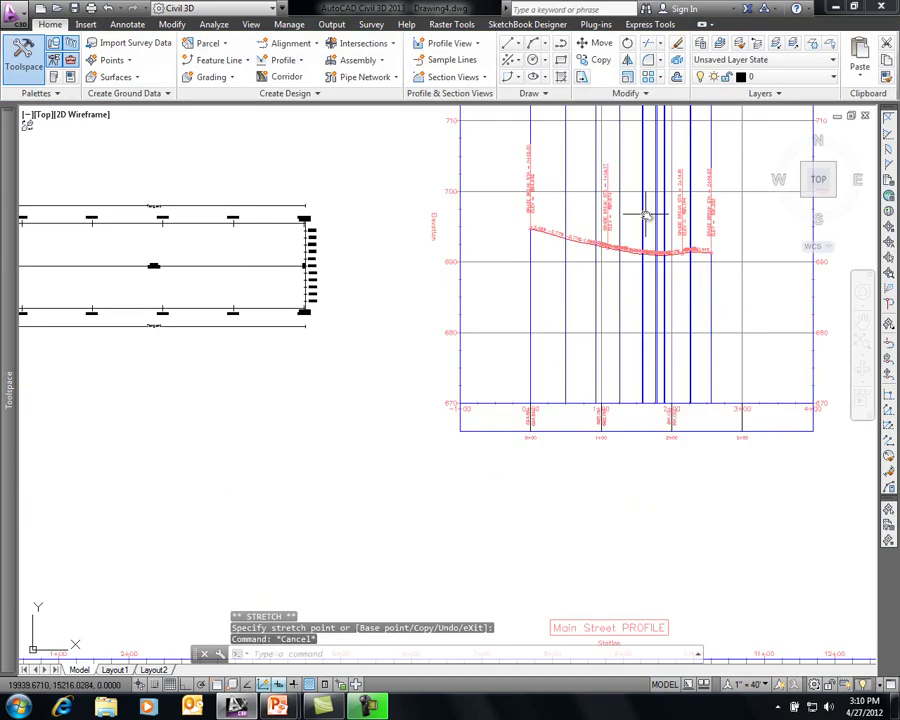
pyautogui.click(513, 262)
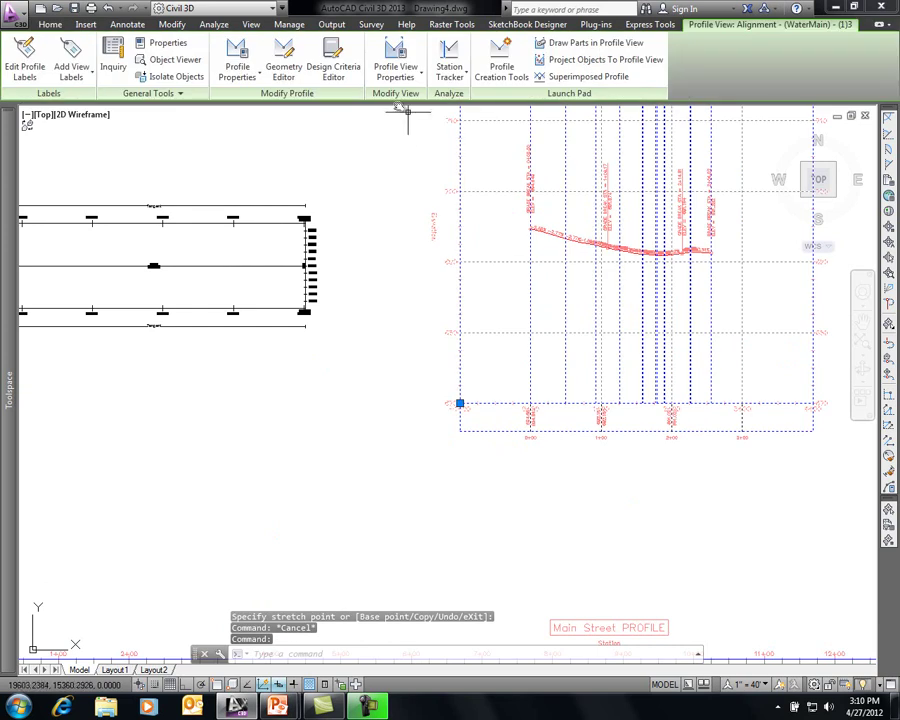
# - Review the profile view properties, keeping the Major Grids and HGP style
pyautogui.click(392, 55)
pyautogui.click(307, 294)
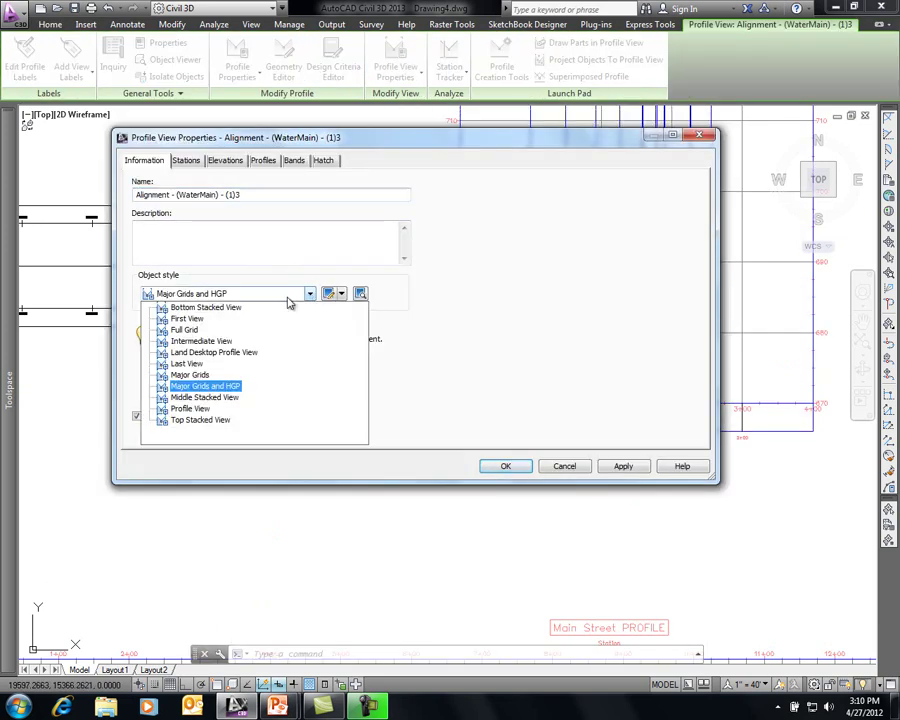
pyautogui.press('Escape')
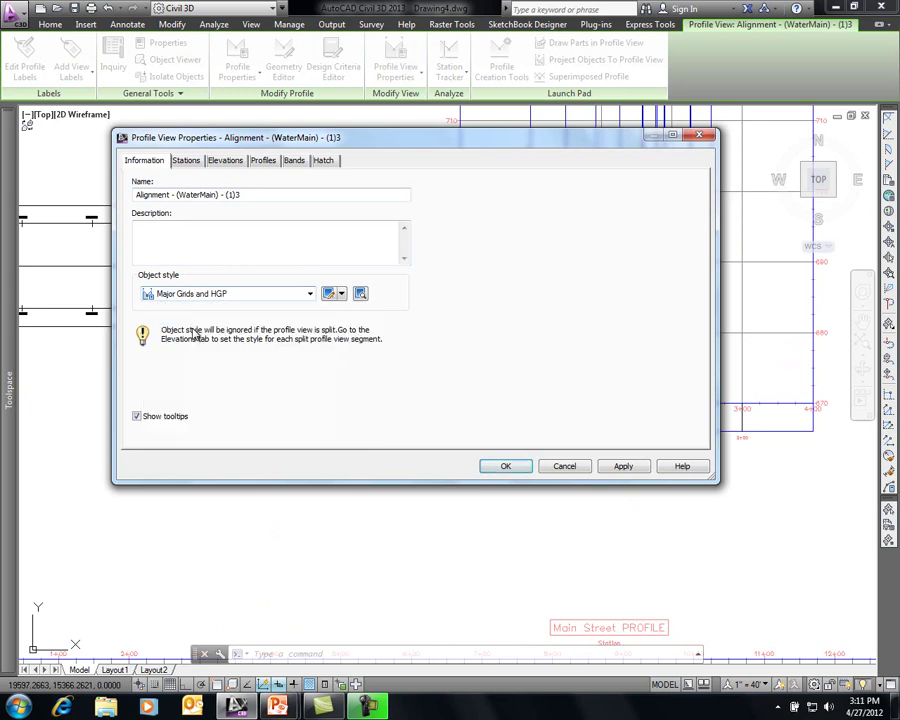
pyautogui.click(497, 466)
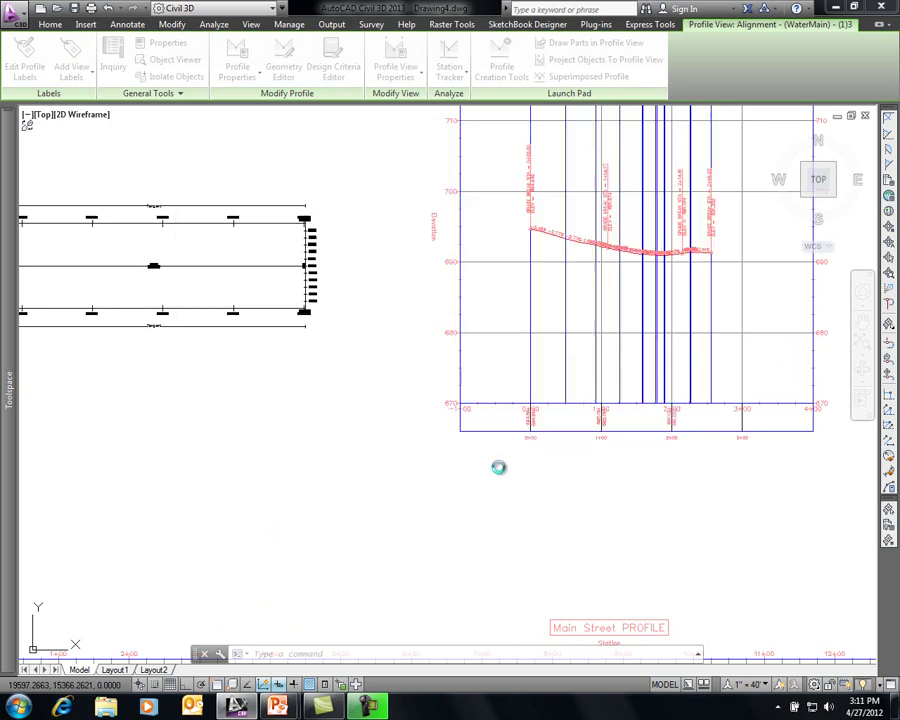
pyautogui.scroll(5, 510, 300)
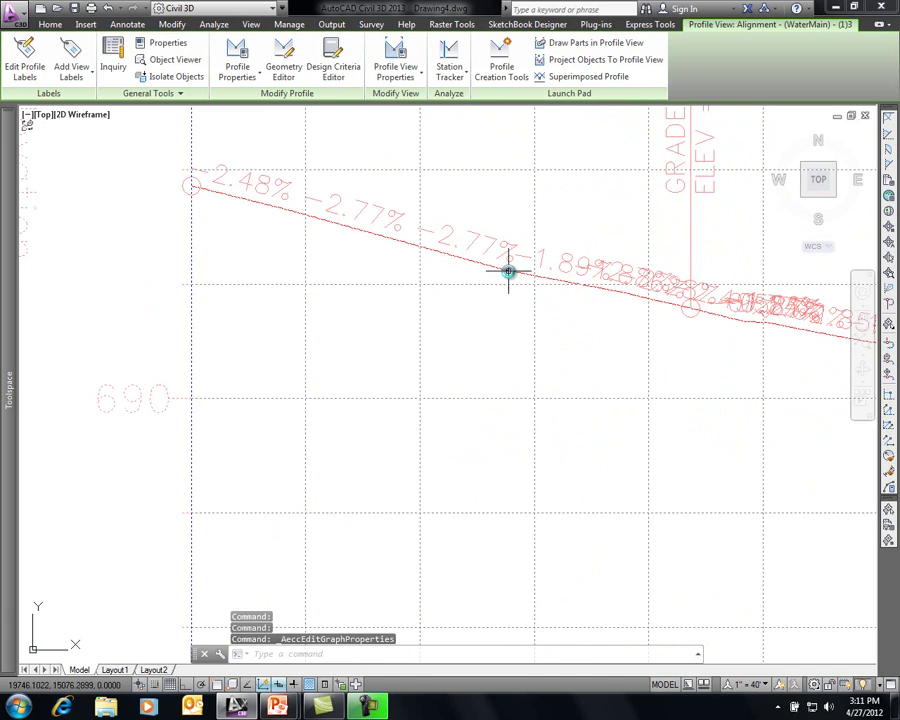
# - Delete every label row from the EG surface profile through Edit Labels
pyautogui.click(504, 273)
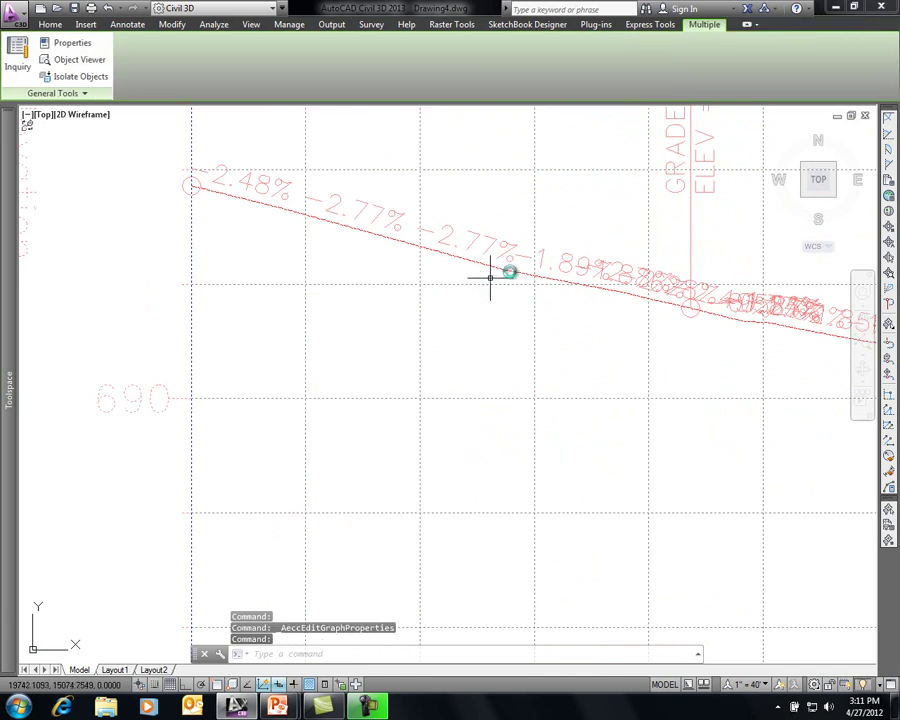
pyautogui.press('Escape')
pyautogui.click(512, 267)
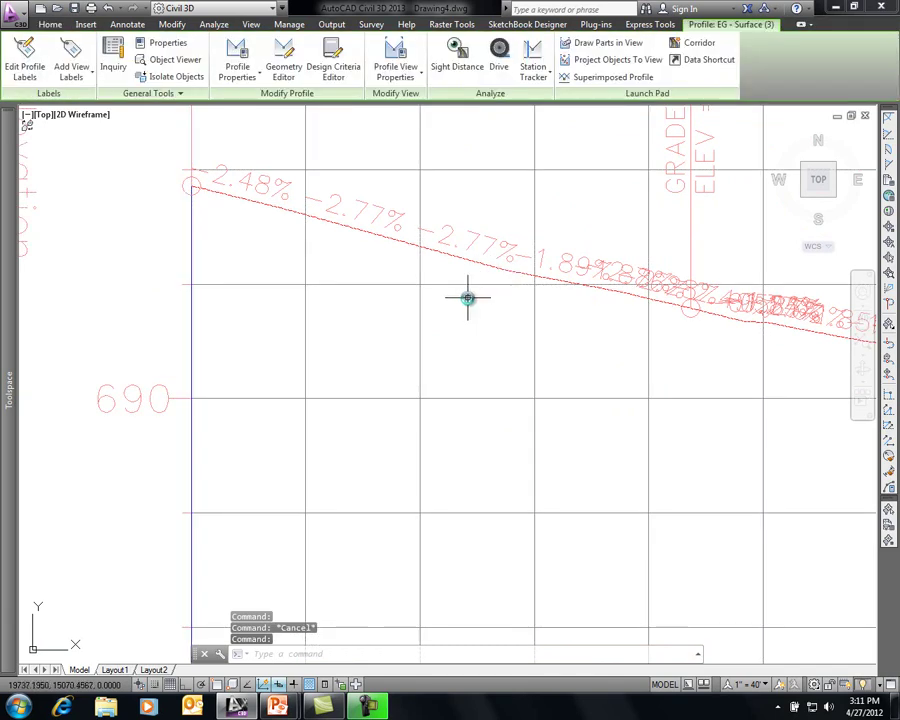
pyautogui.press('Escape')
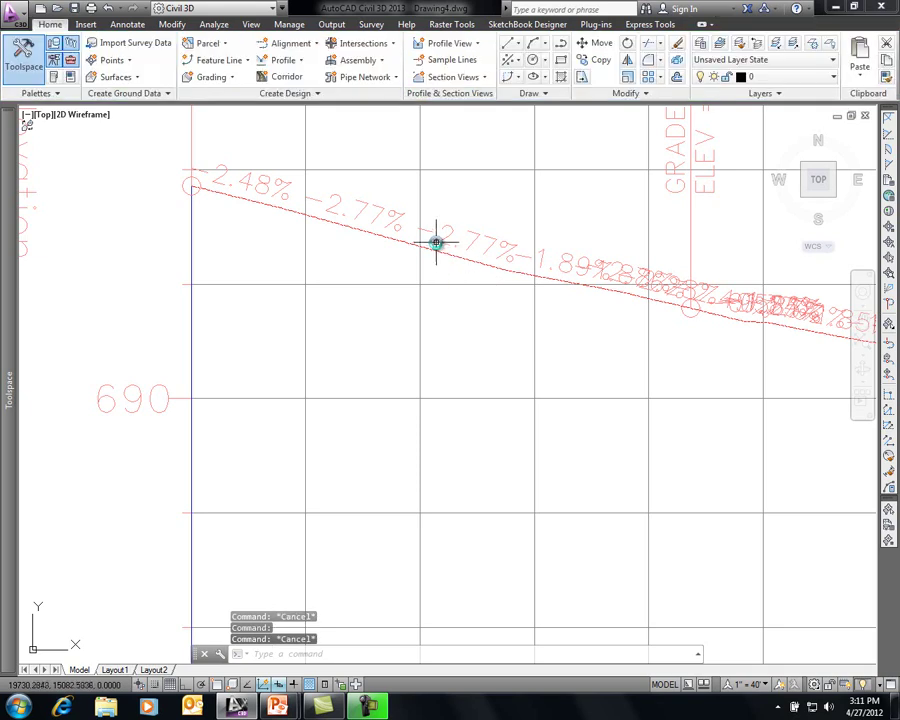
pyautogui.click(436, 252)
pyautogui.rightClick(440, 275)
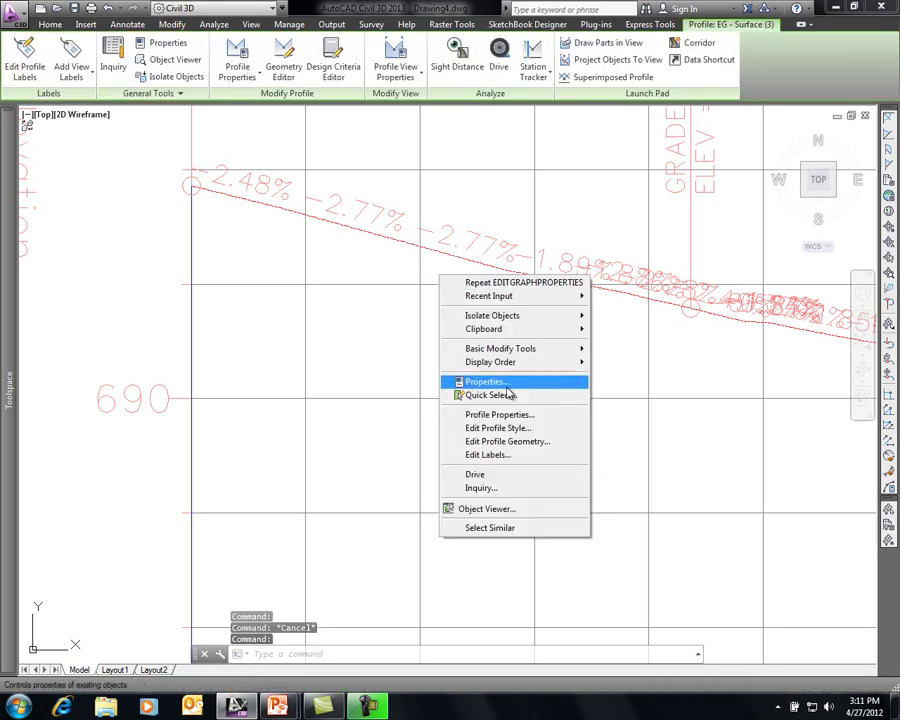
pyautogui.click(495, 456)
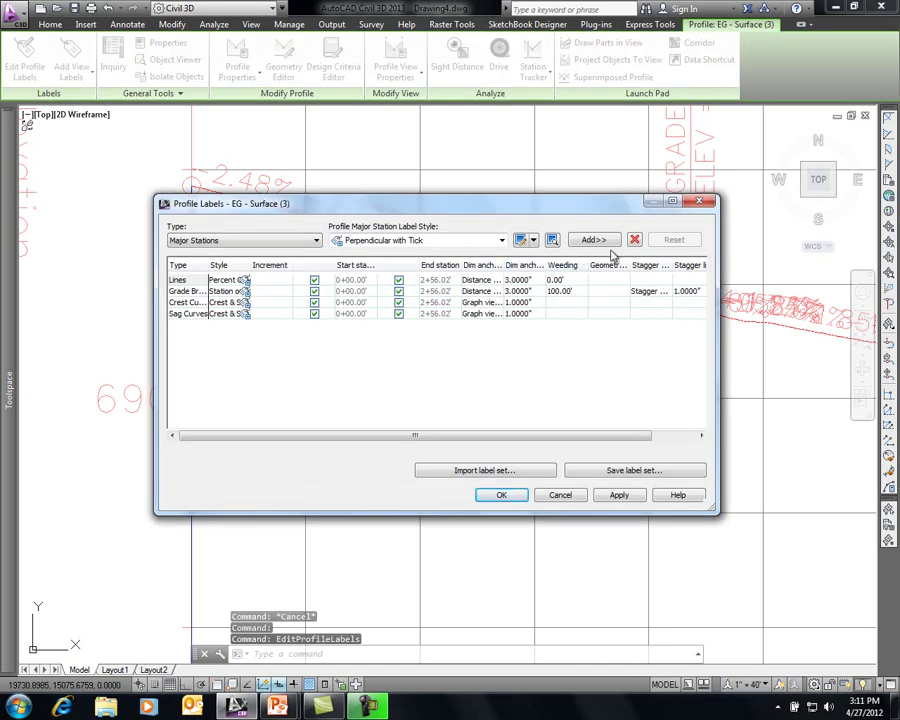
pyautogui.click(634, 241)
pyautogui.press('Return')
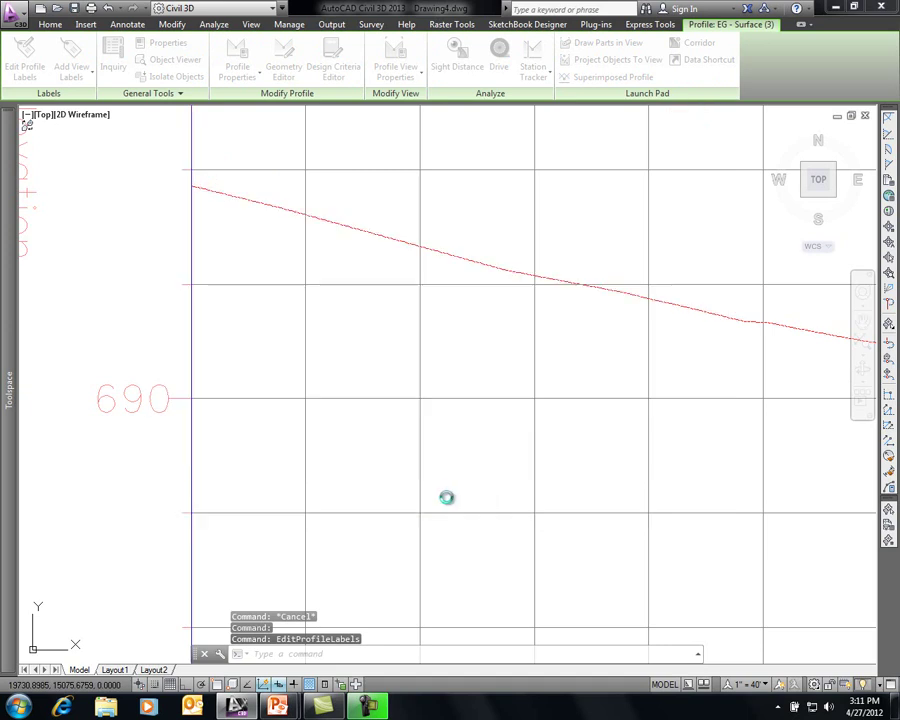
pyautogui.scroll(-6, 452, 465)
pyautogui.moveTo(455, 471)
pyautogui.mouseDown(button='middle')
pyautogui.moveTo(468, 348)
pyautogui.moveTo(502, 309)
pyautogui.mouseUp(button='middle')
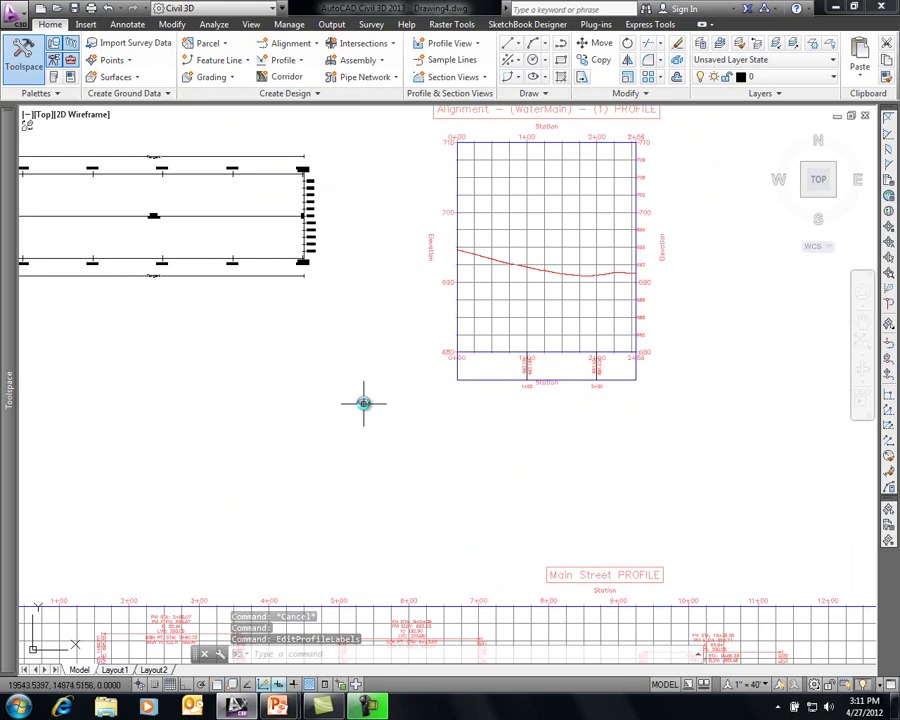
# - Regenerate with RE, pan along the water main, and select its first pressure pipe
pyautogui.moveTo(333, 406); pyautogui.dragTo(411, 365, button='middle')
pyautogui.scroll(-4, 311, 427)
pyautogui.scroll(10, 313, 455)
pyautogui.scroll(5, 313, 465)
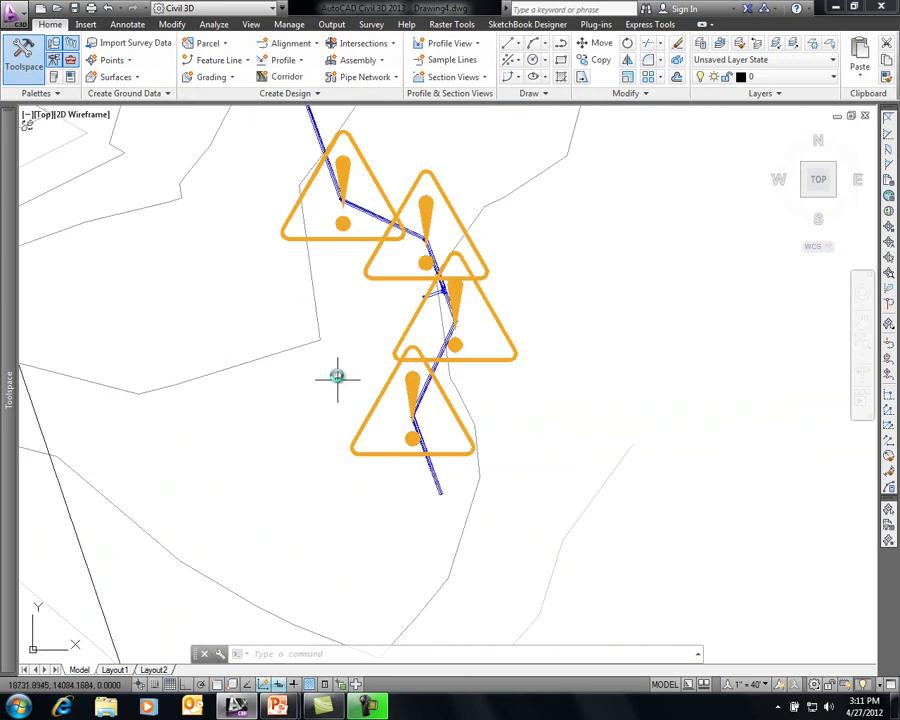
pyautogui.write('re')
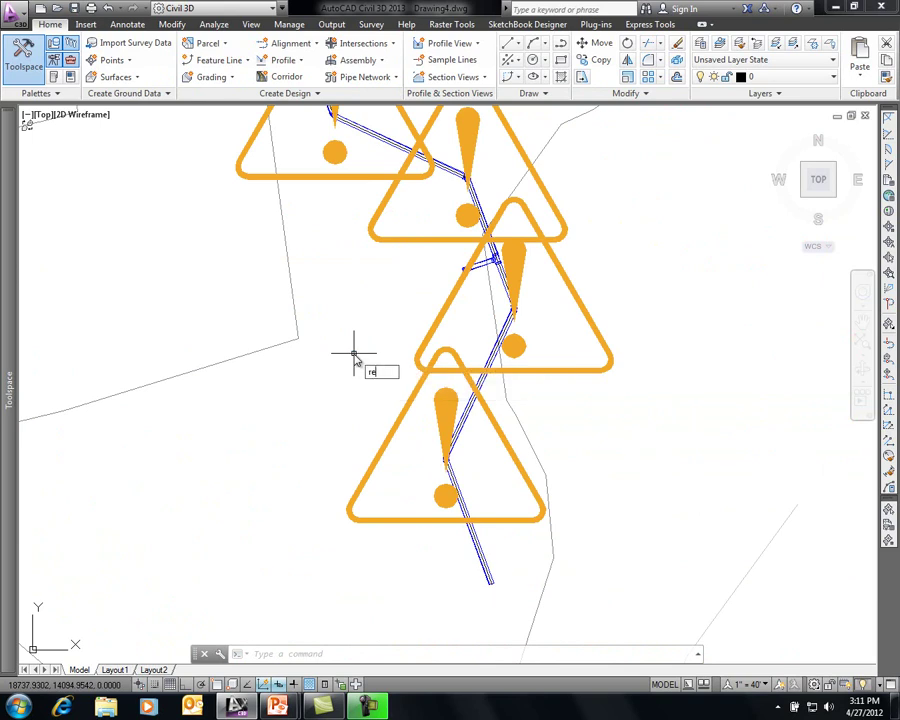
pyautogui.moveTo(388, 261)
pyautogui.mouseDown(button='middle')
pyautogui.moveTo(436, 354)
pyautogui.moveTo(460, 479)
pyautogui.mouseUp(button='middle')
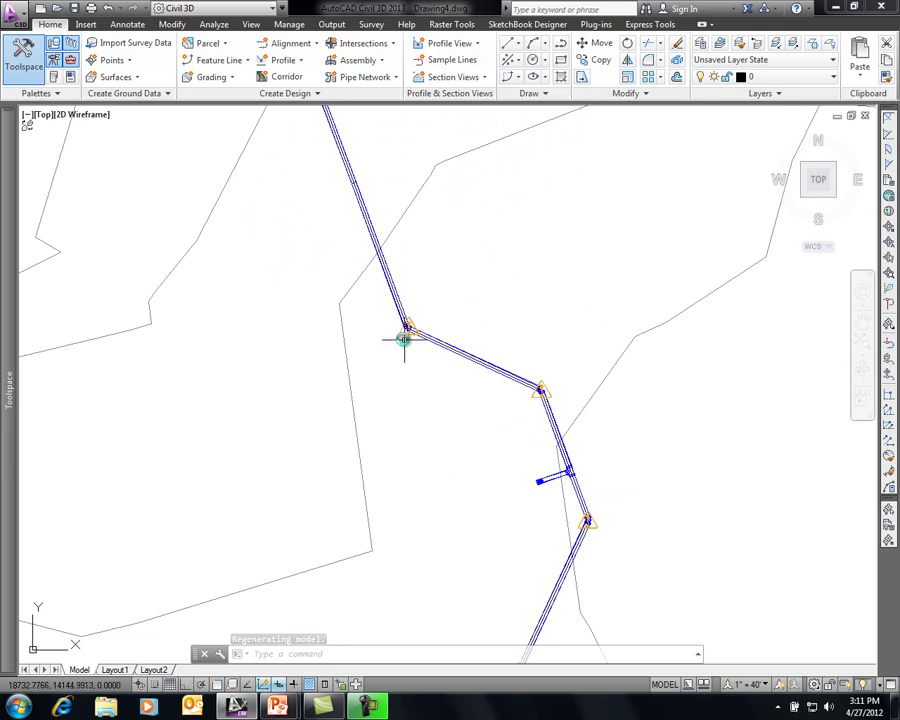
pyautogui.moveTo(400, 336)
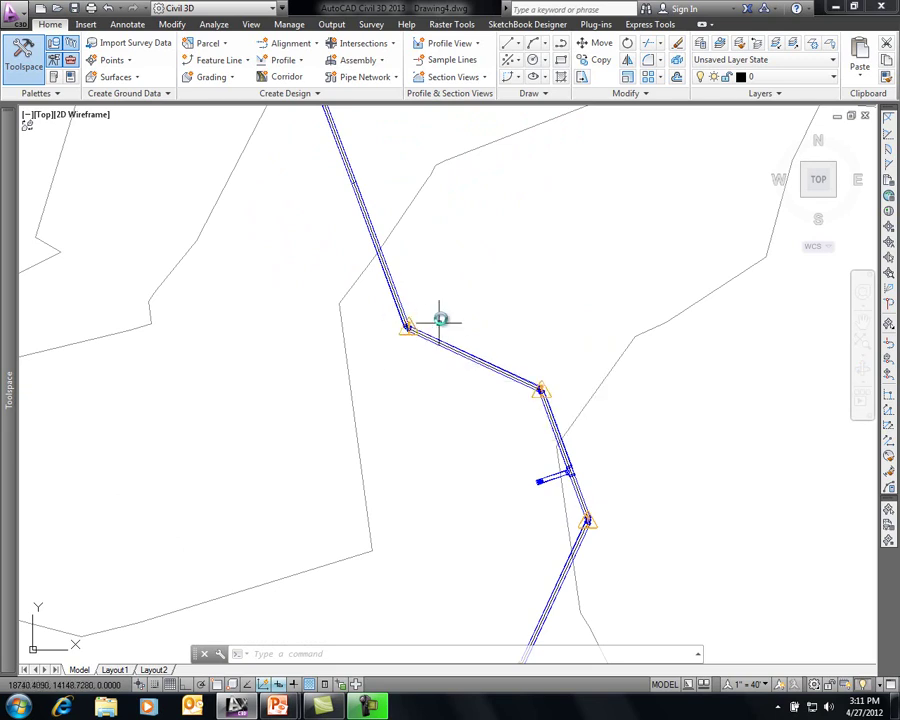
pyautogui.moveTo(445, 271); pyautogui.dragTo(496, 452, button='middle')
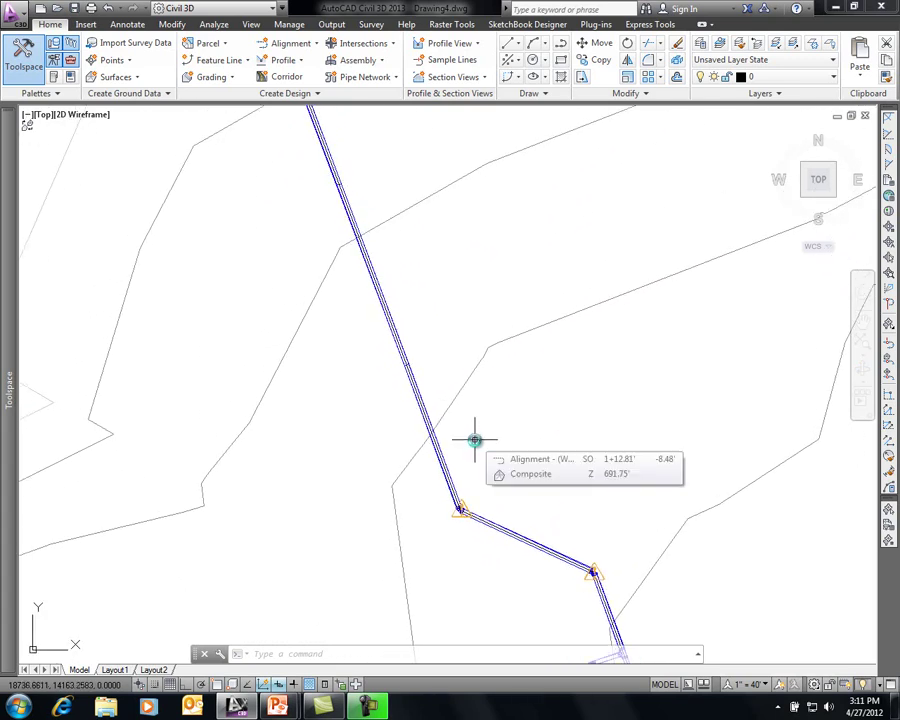
pyautogui.scroll(-5, 504, 416)
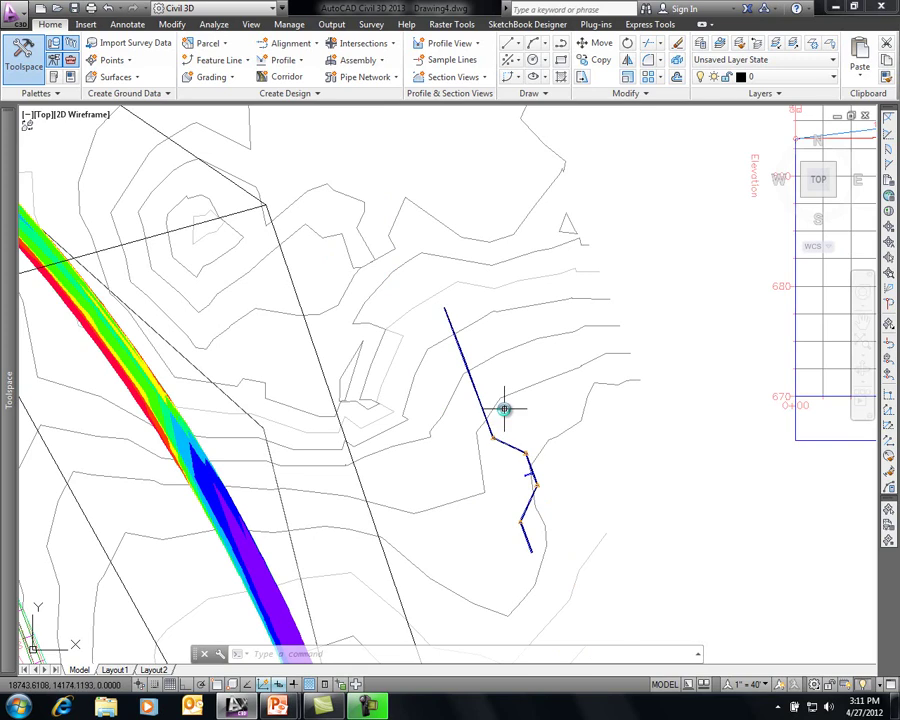
pyautogui.scroll(3, 504, 408)
pyautogui.moveTo(500, 354); pyautogui.dragTo(474, 287, button='middle')
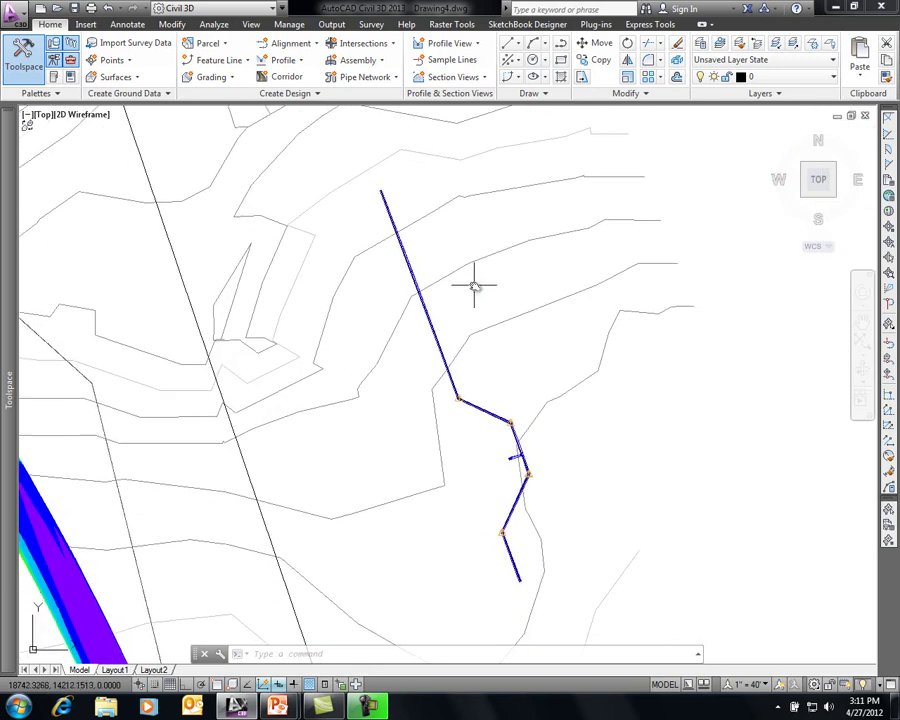
pyautogui.click(386, 200)
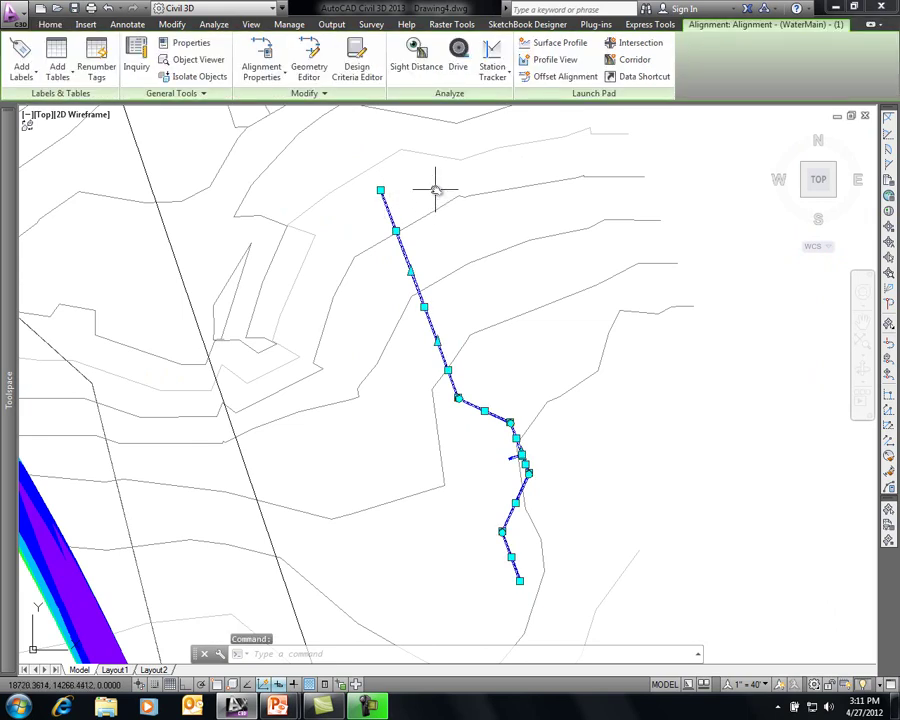
pyautogui.press('Escape')
pyautogui.scroll(5, 388, 208)
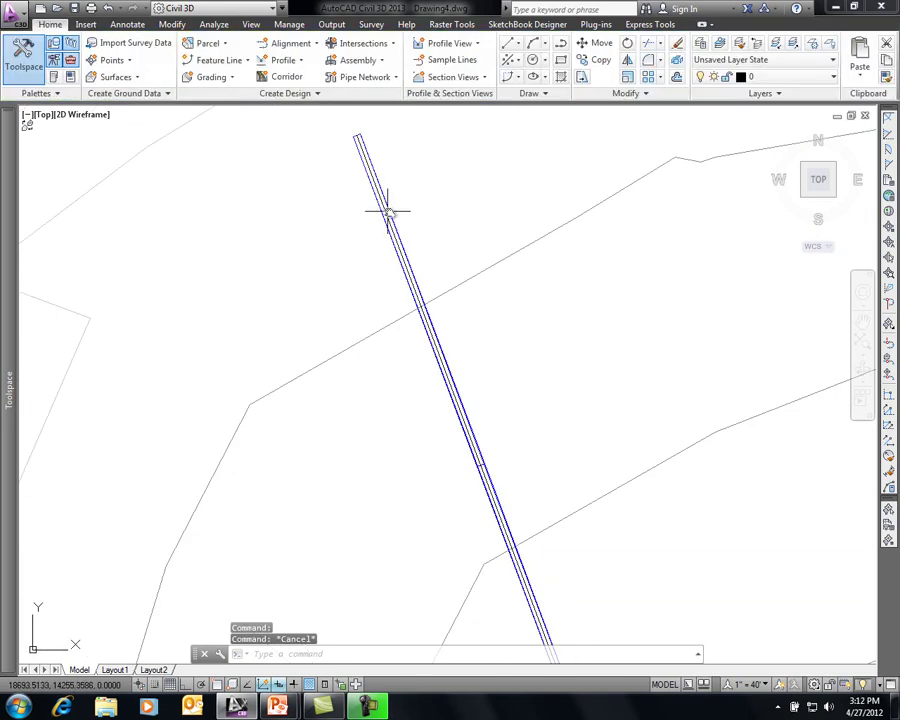
pyautogui.click(389, 207)
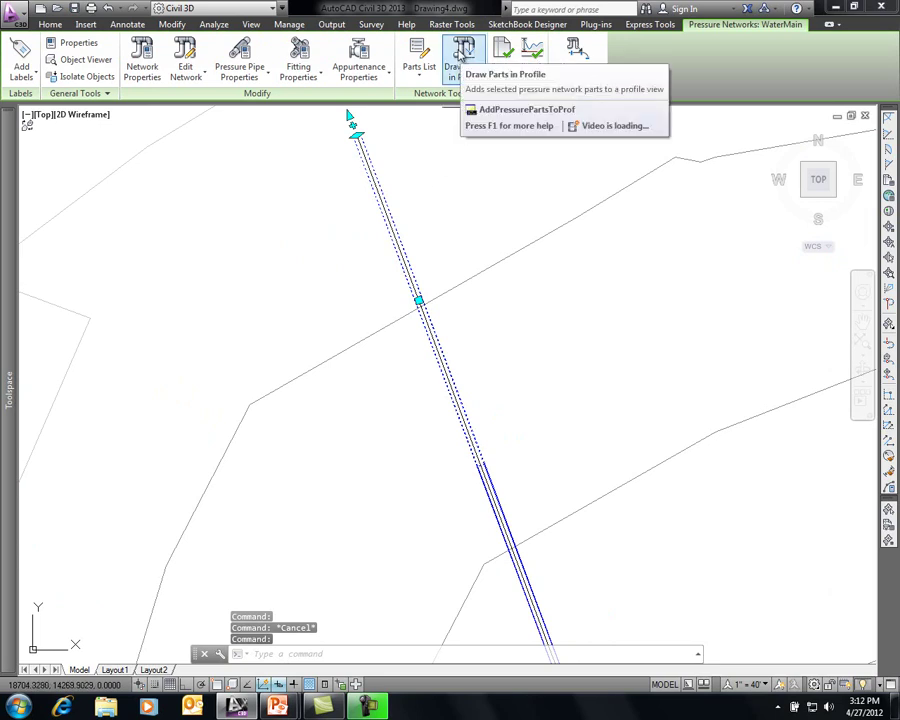
# - Draw the selected pressure pipe into the WaterMain profile view
pyautogui.click(466, 52)
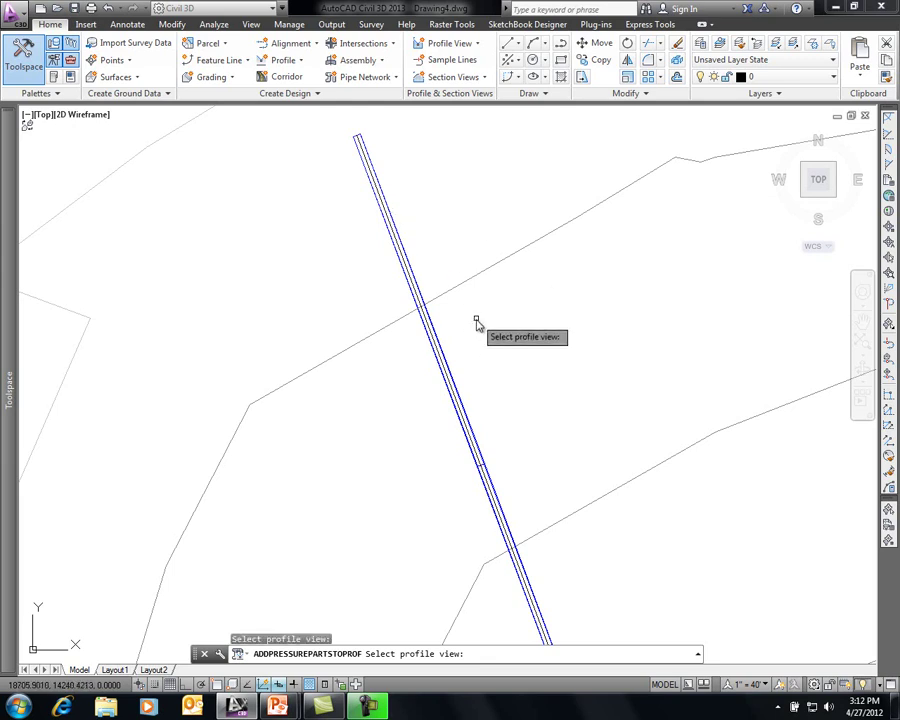
pyautogui.scroll(-5, 489, 358)
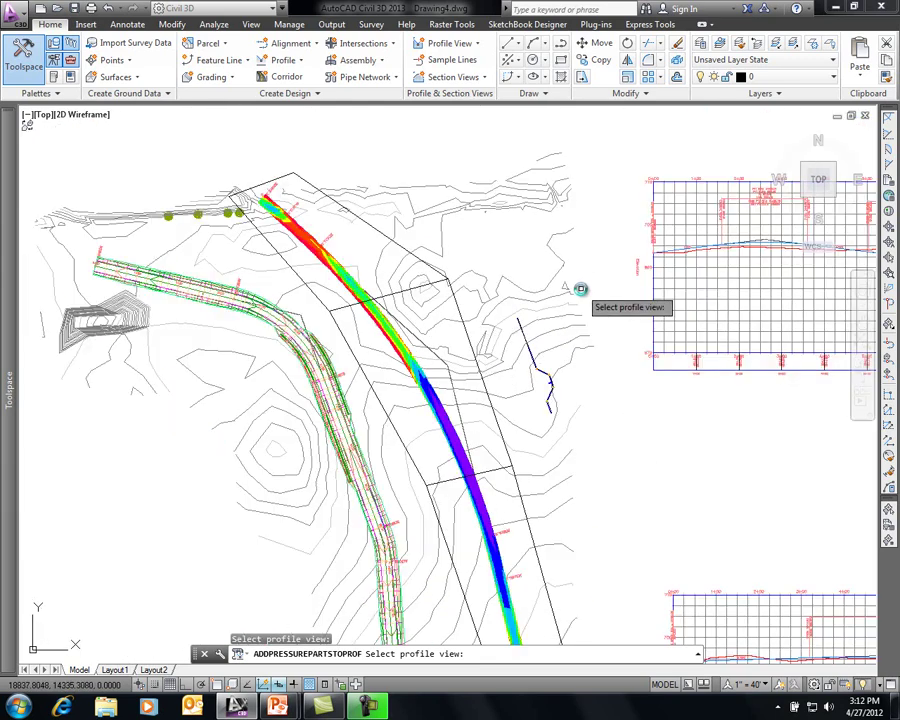
pyautogui.moveTo(590, 229)
pyautogui.mouseDown(button='middle')
pyautogui.moveTo(562, 320)
pyautogui.moveTo(488, 440)
pyautogui.moveTo(510, 380)
pyautogui.mouseUp(button='middle')
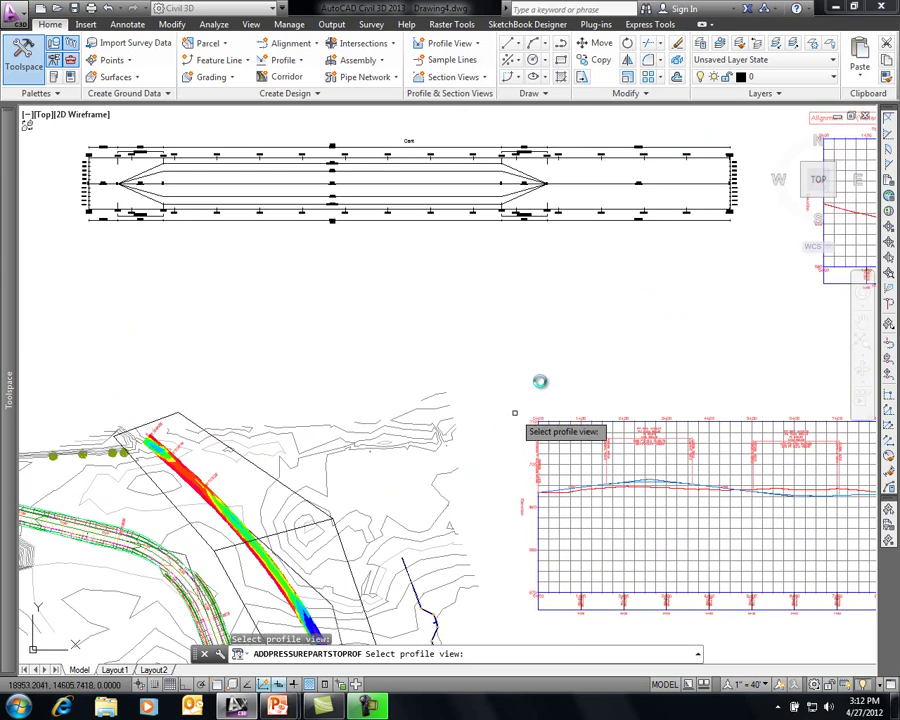
pyautogui.moveTo(620, 336); pyautogui.dragTo(388, 346, button='middle')
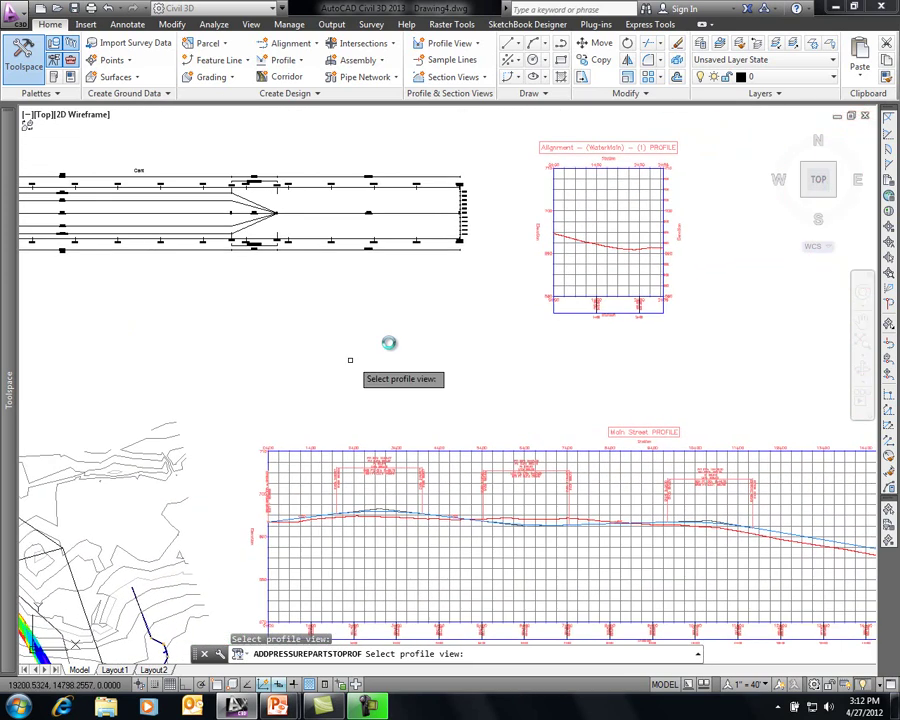
pyautogui.click(581, 292)
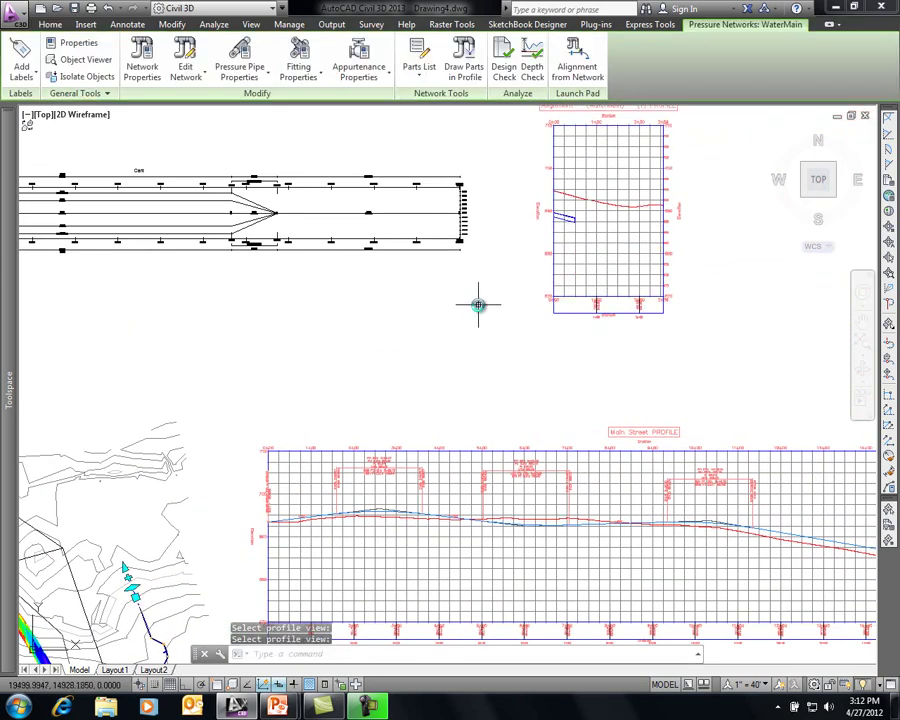
# - Return to the plan and reselect the water main pipe, bringing its lower bends into view
pyautogui.moveTo(480, 300); pyautogui.dragTo(590, 225, button='middle')
pyautogui.moveTo(331, 327); pyautogui.dragTo(623, 190, button='middle')
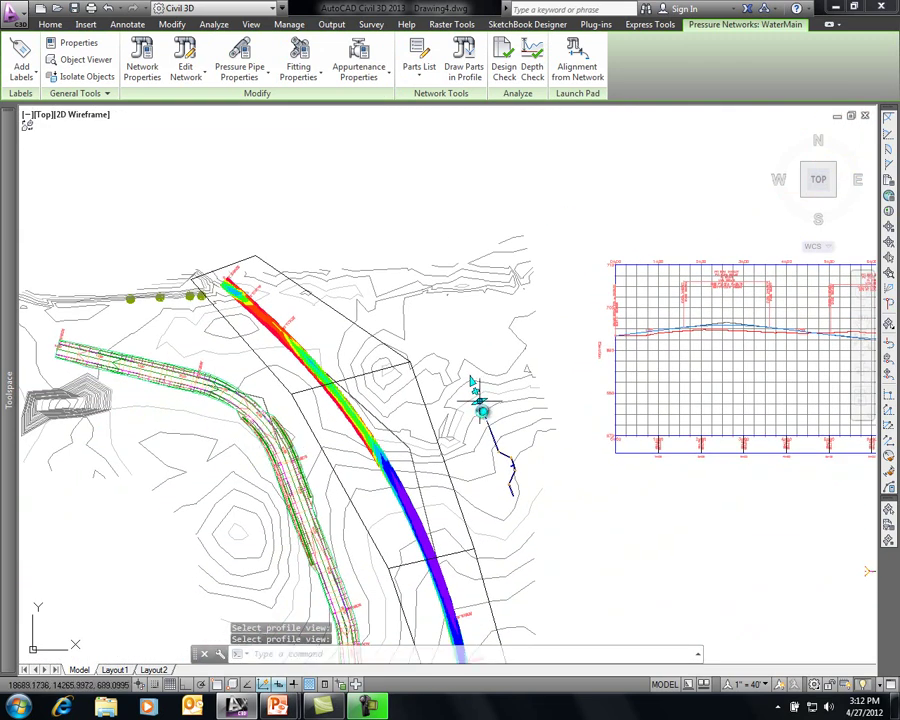
pyautogui.press('Escape')
pyautogui.scroll(6, 480, 405)
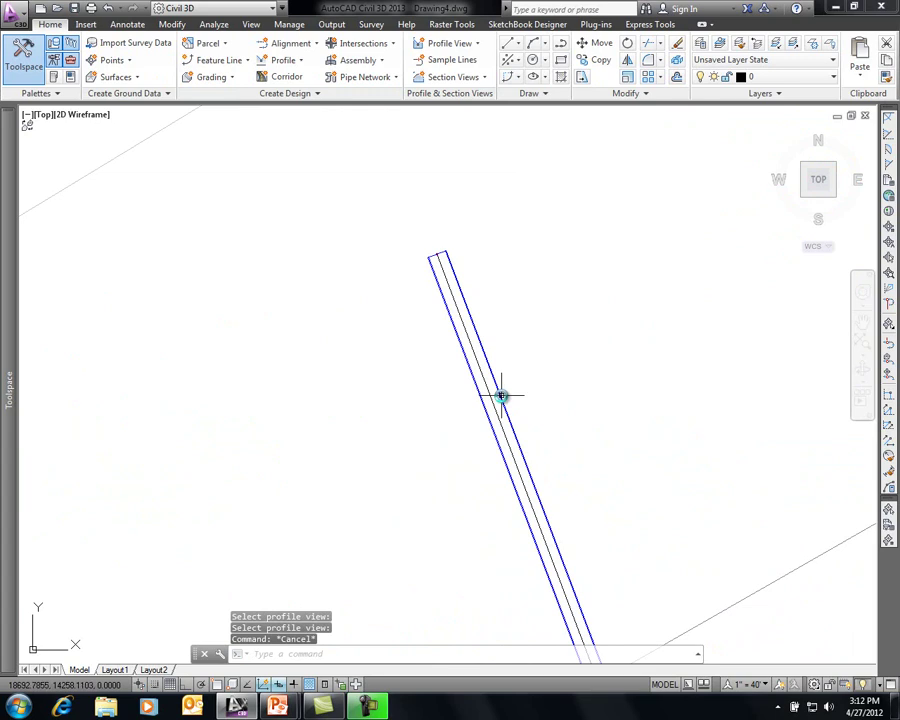
pyautogui.click(501, 396)
pyautogui.scroll(-5, 610, 460)
pyautogui.moveTo(731, 563)
pyautogui.mouseDown(button='middle')
pyautogui.moveTo(610, 270)
pyautogui.moveTo(516, 255)
pyautogui.mouseUp(button='middle')
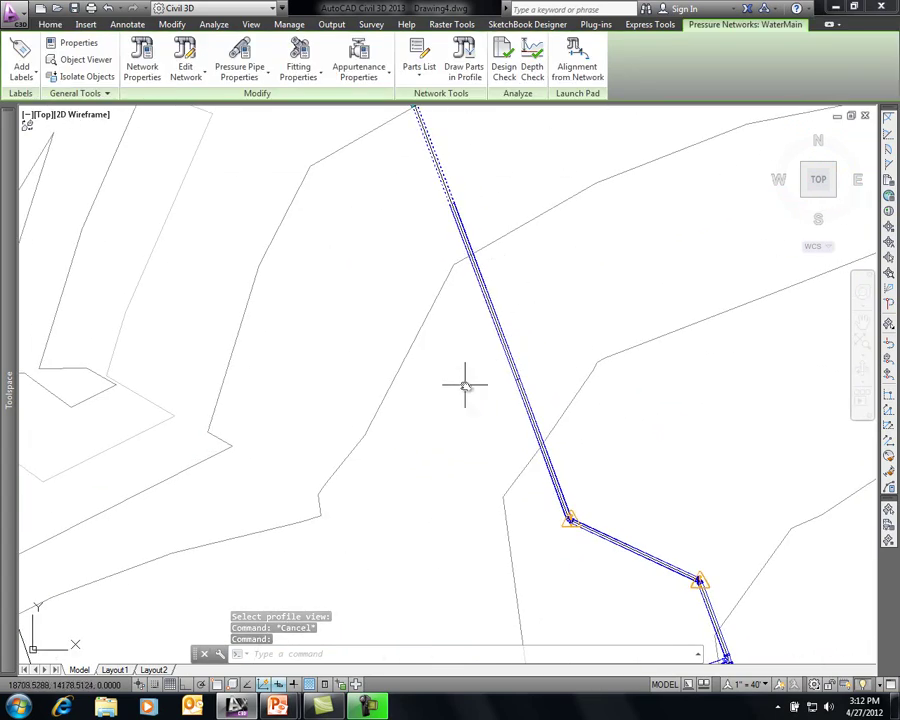
# - Window-select the first water main pipes, including the bent segment and lower pipe
pyautogui.click(357, 579)
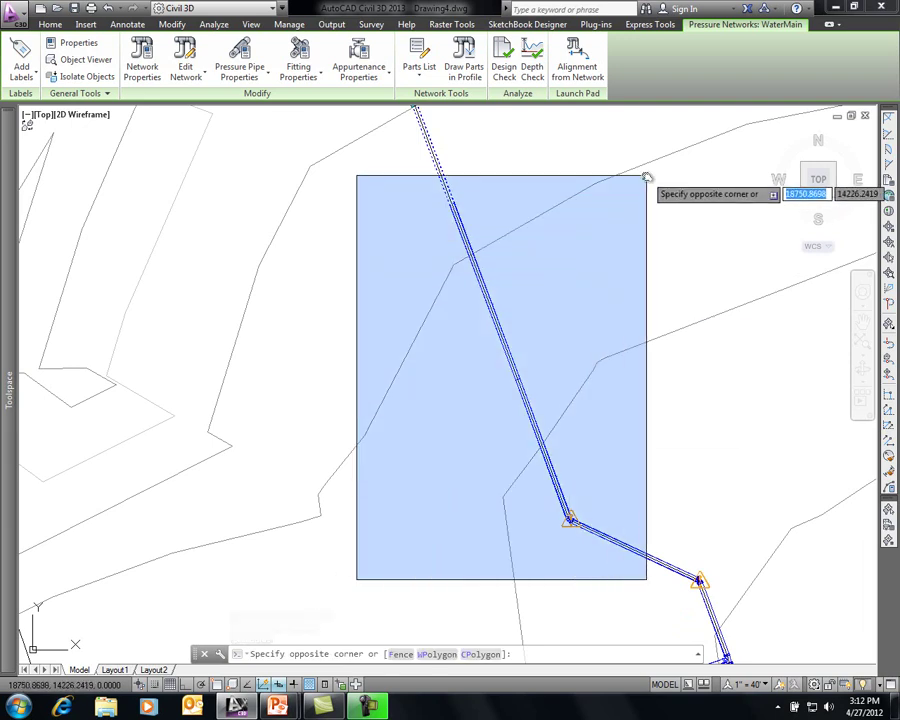
pyautogui.click(644, 175)
pyautogui.moveTo(567, 620); pyautogui.dragTo(418, 356, button='middle')
pyautogui.click(400, 331)
pyautogui.click(607, 246)
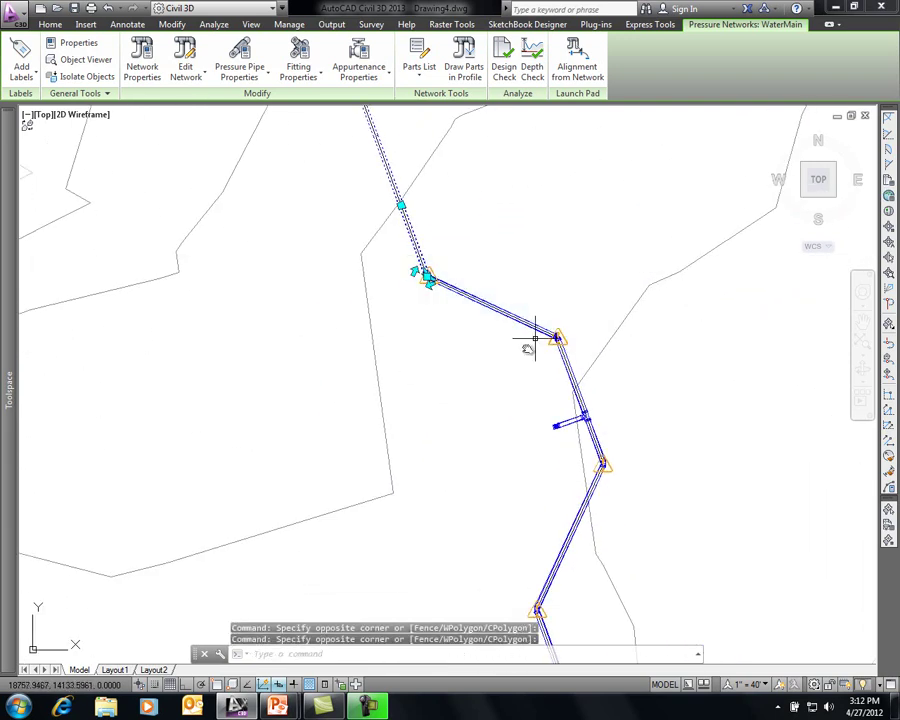
pyautogui.click(397, 375)
pyautogui.click(619, 253)
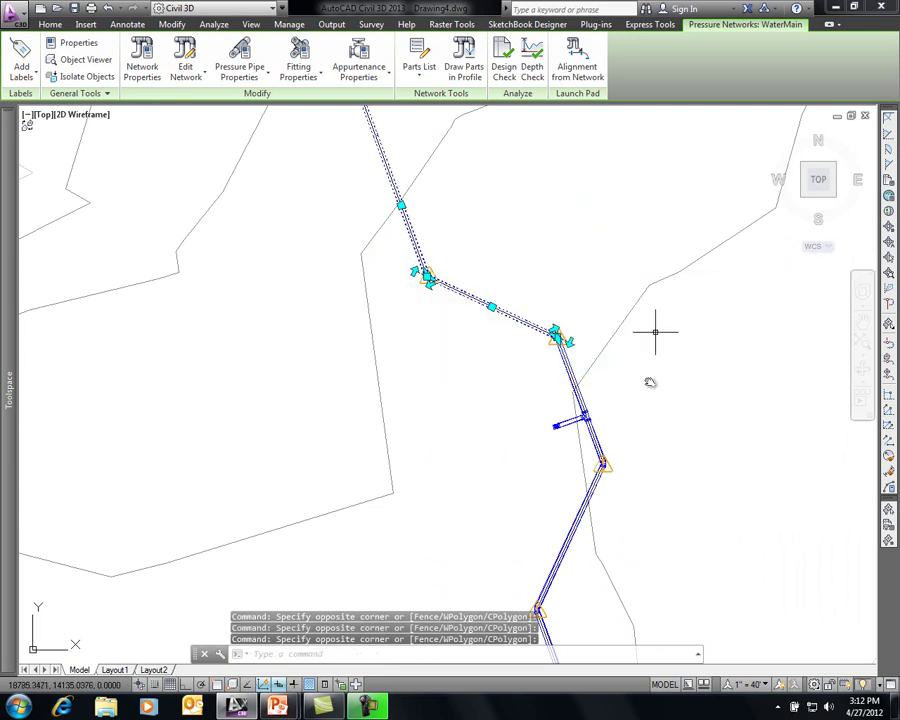
pyautogui.click(553, 497)
pyautogui.click(641, 456)
pyautogui.click(603, 422)
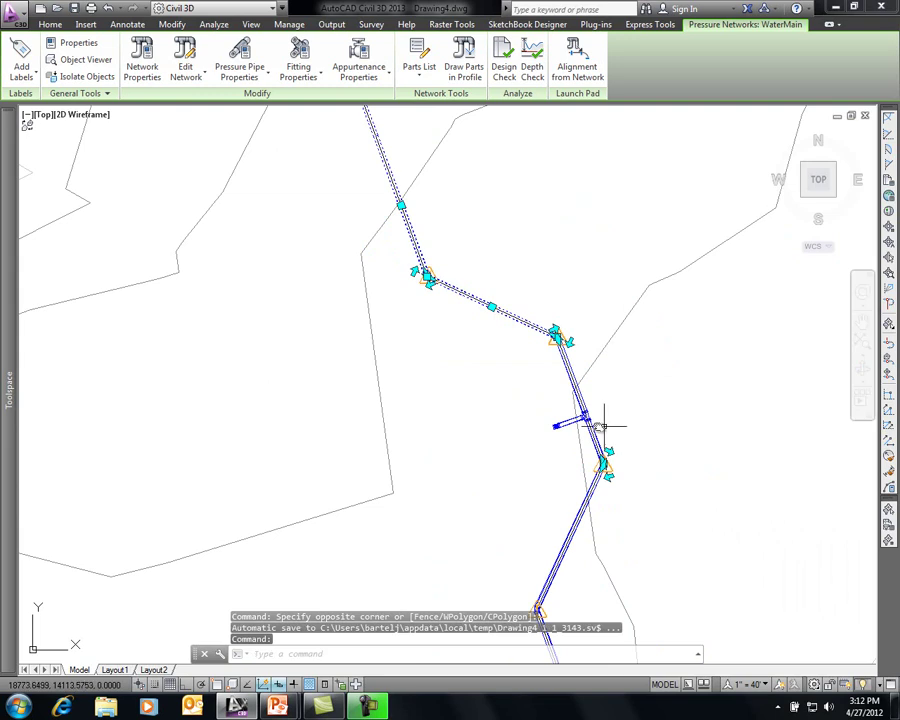
# - Add another segment, the lateral pipe and the upper pipe to the selection
pyautogui.click(500, 493)
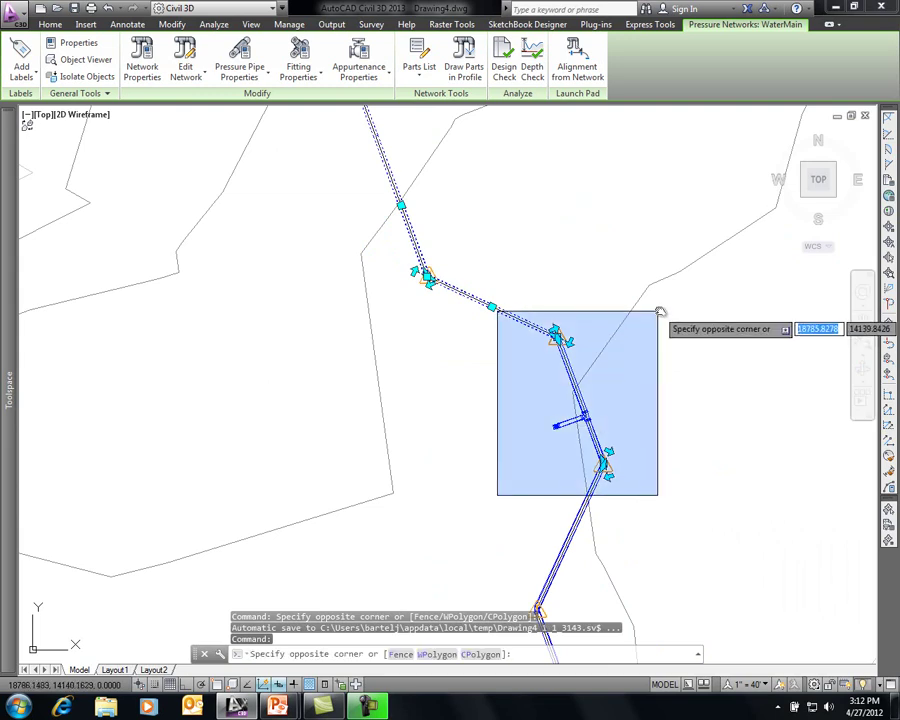
pyautogui.click(665, 311)
pyautogui.scroll(3, 580, 430)
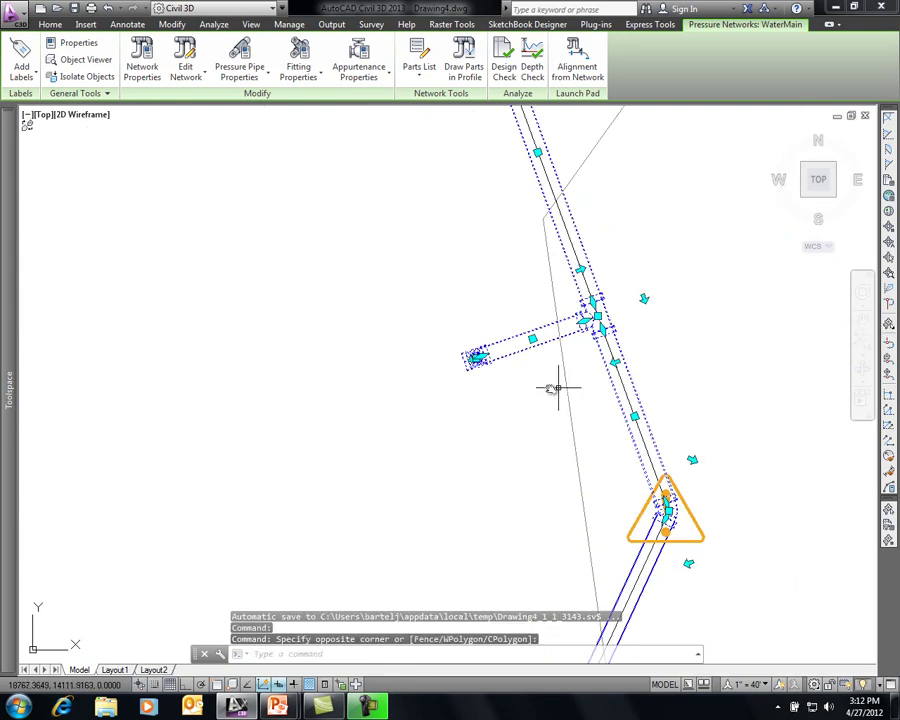
pyautogui.click(509, 388)
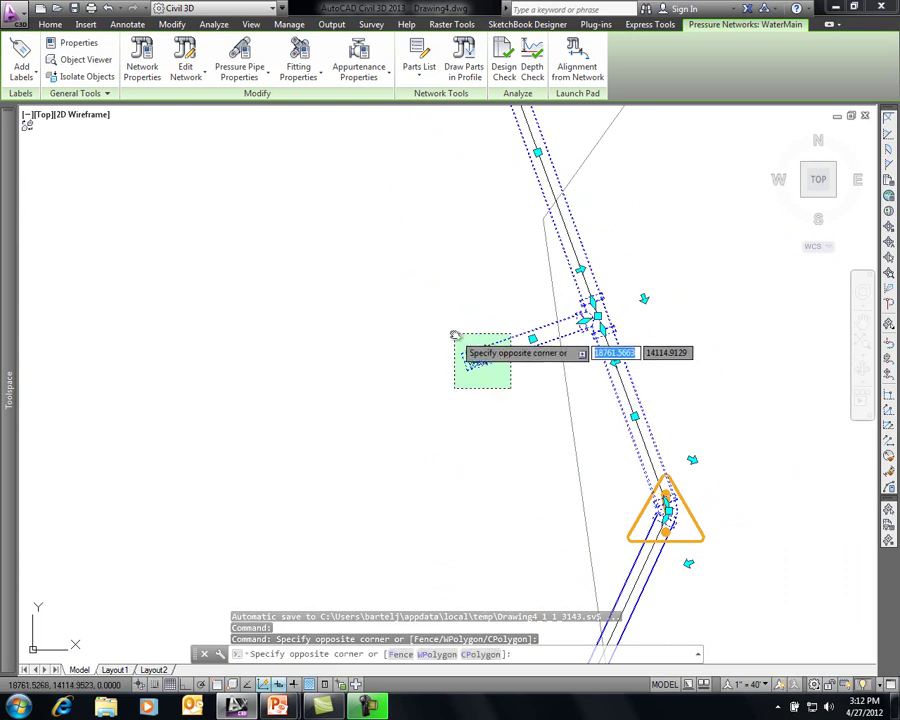
pyautogui.click(438, 330)
pyautogui.scroll(-4, 386, 423)
pyautogui.moveTo(377, 470); pyautogui.dragTo(444, 246, button='middle')
pyautogui.moveTo(424, 306); pyautogui.dragTo(450, 216, button='middle')
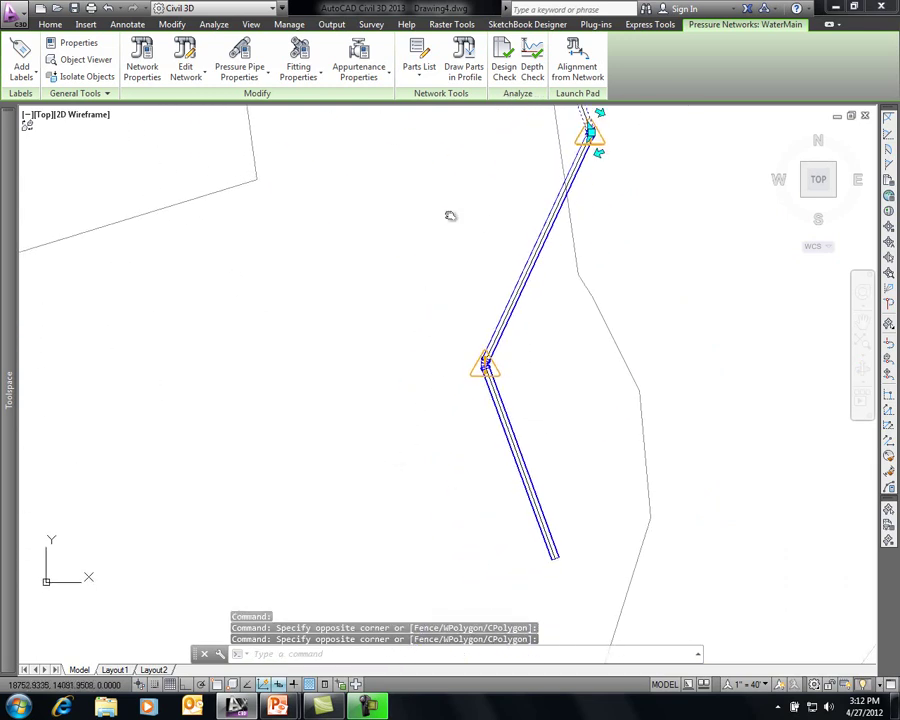
pyautogui.click(529, 341)
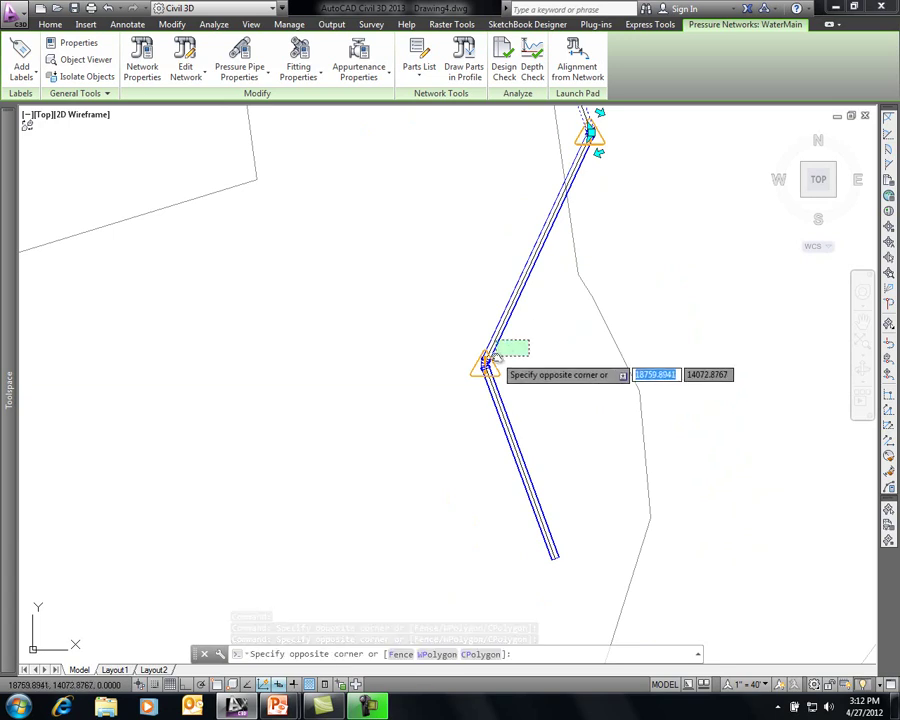
pyautogui.click(492, 359)
# - Add the middle fitting, lower pipe and top fitting, then start Draw Parts in Profile
pyautogui.click(414, 422)
pyautogui.click(514, 331)
pyautogui.click(350, 594)
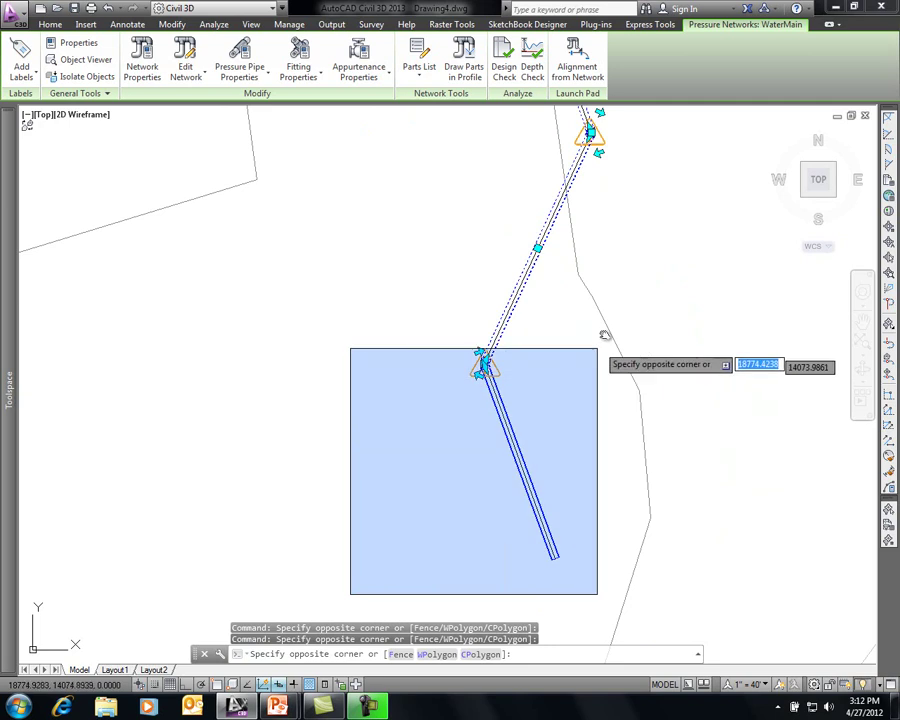
pyautogui.click(604, 336)
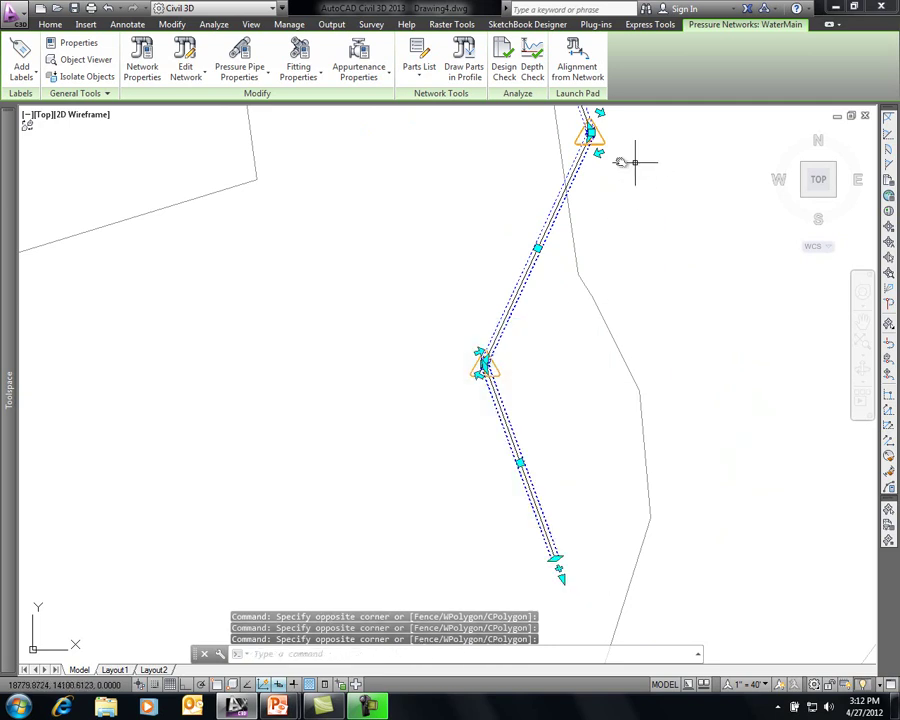
pyautogui.click(535, 164)
pyautogui.click(639, 118)
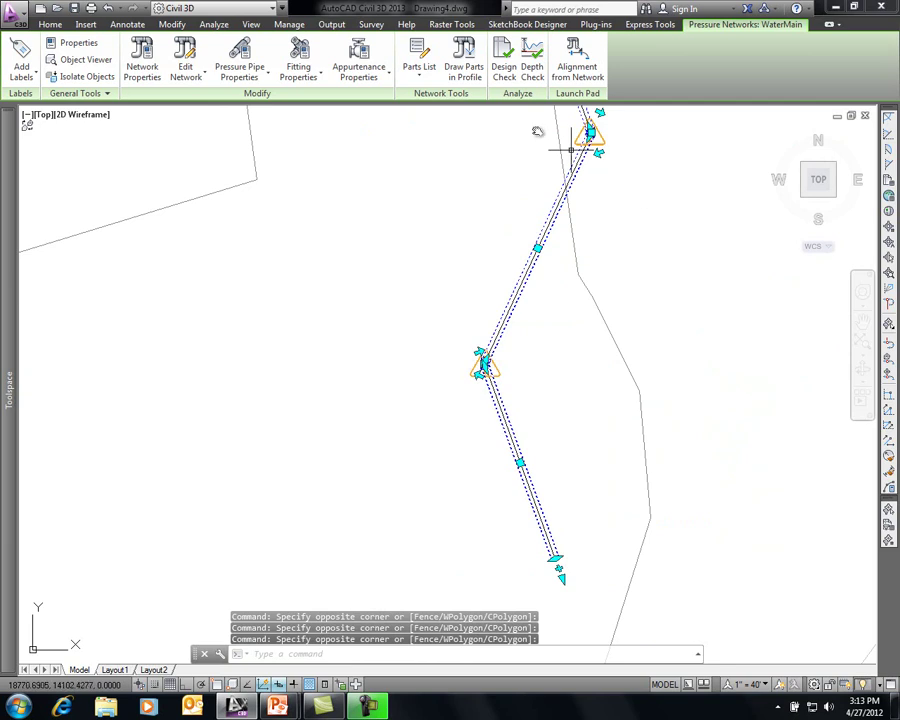
pyautogui.click(463, 55)
pyautogui.scroll(-4, 620, 232)
pyautogui.scroll(-2, 632, 226)
# - Draw the WaterMain parts into the WaterMain profile view, then clear the pipe network selection
pyautogui.moveTo(641, 169); pyautogui.dragTo(368, 629, button='middle')
pyautogui.scroll(-2, 426, 379)
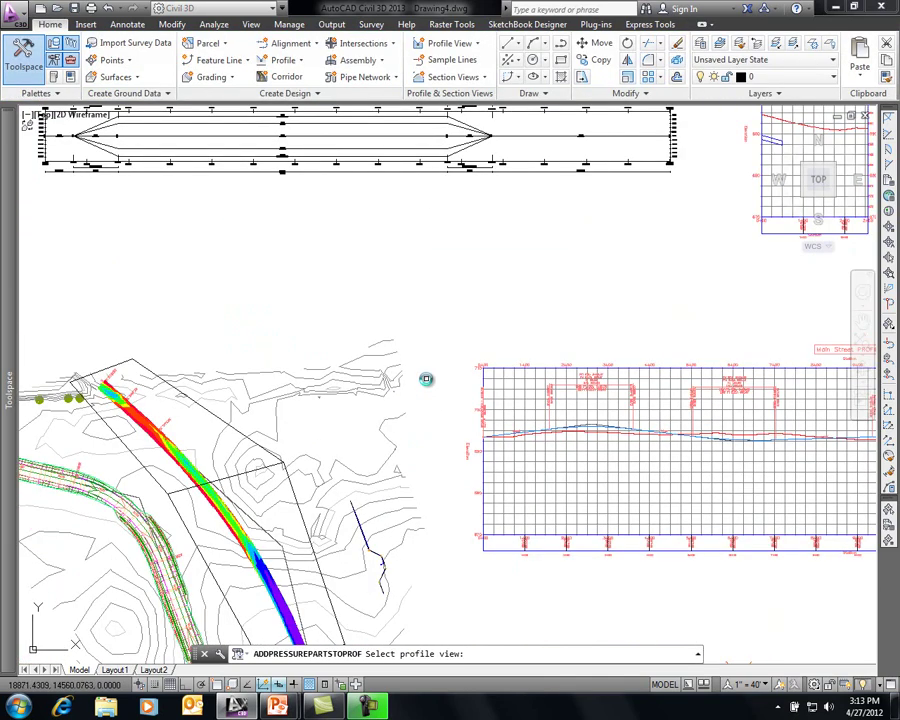
pyautogui.scroll(3, 227, 468)
pyautogui.scroll(4, 223, 410)
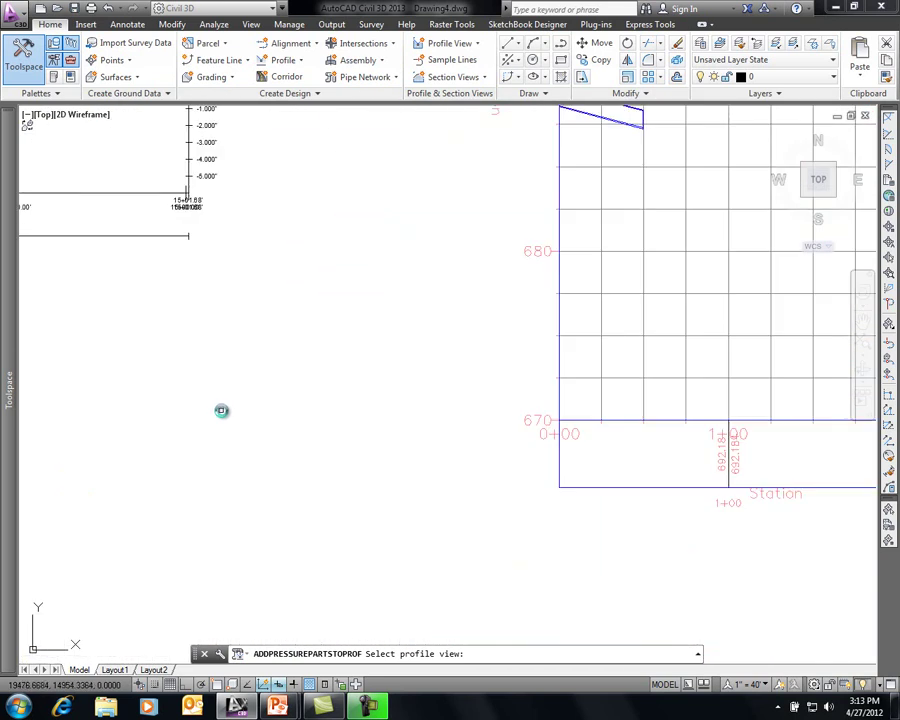
pyautogui.scroll(-2, 290, 400)
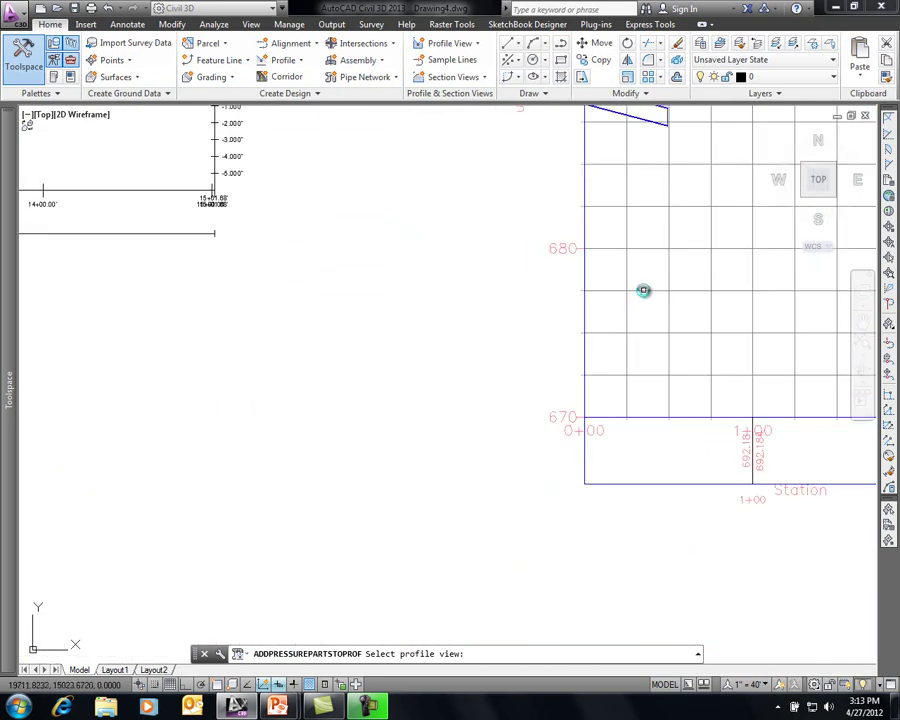
pyautogui.click(643, 290)
pyautogui.scroll(-4, 481, 281)
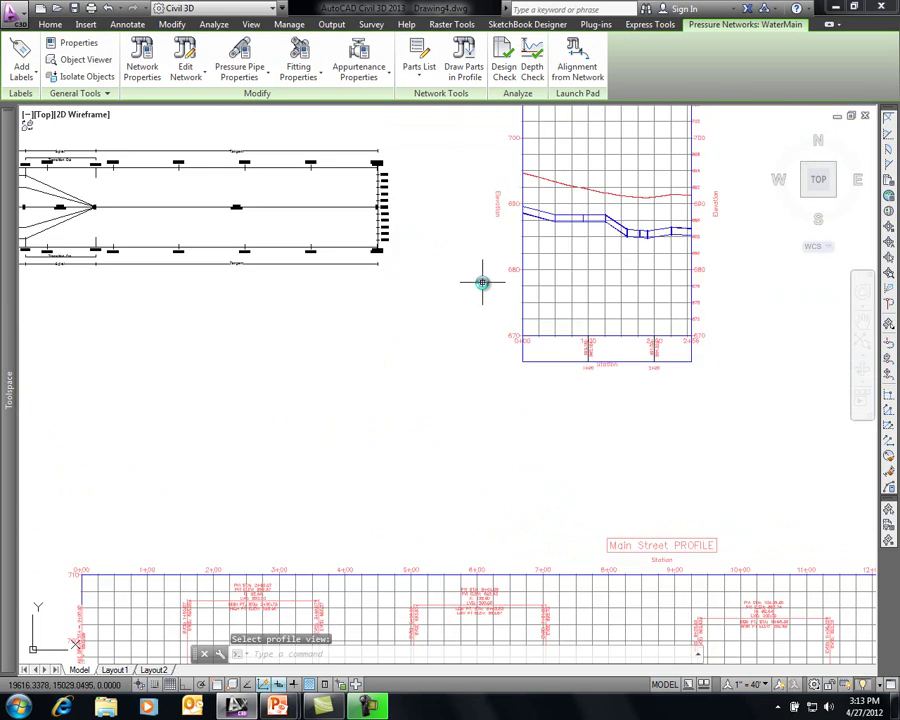
pyautogui.moveTo(554, 269); pyautogui.dragTo(422, 344, button='middle')
pyautogui.scroll(3, 430, 339)
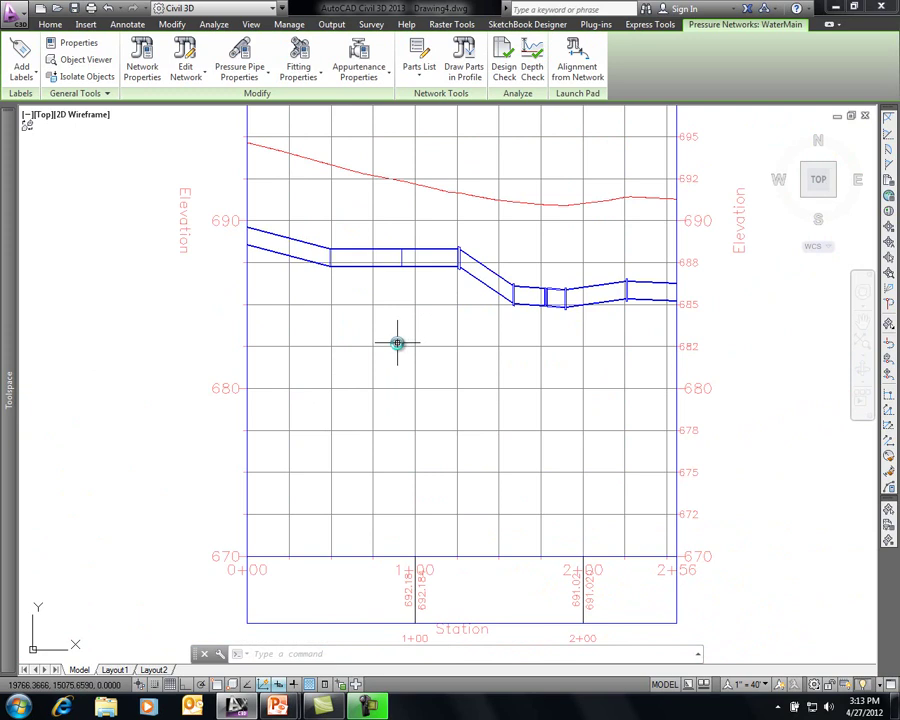
pyautogui.moveTo(397, 343)
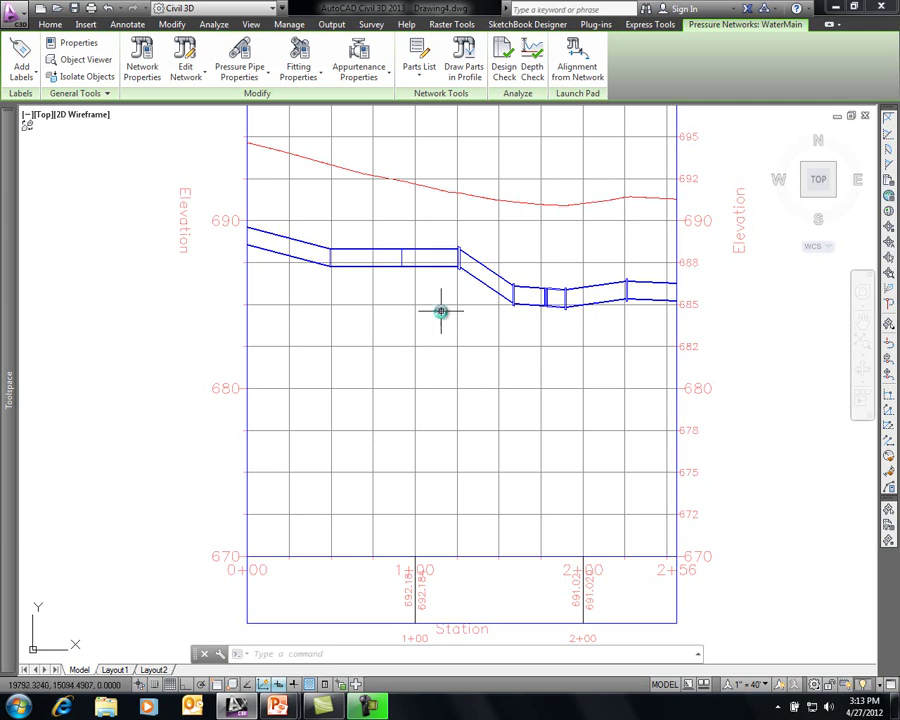
pyautogui.press('Escape')
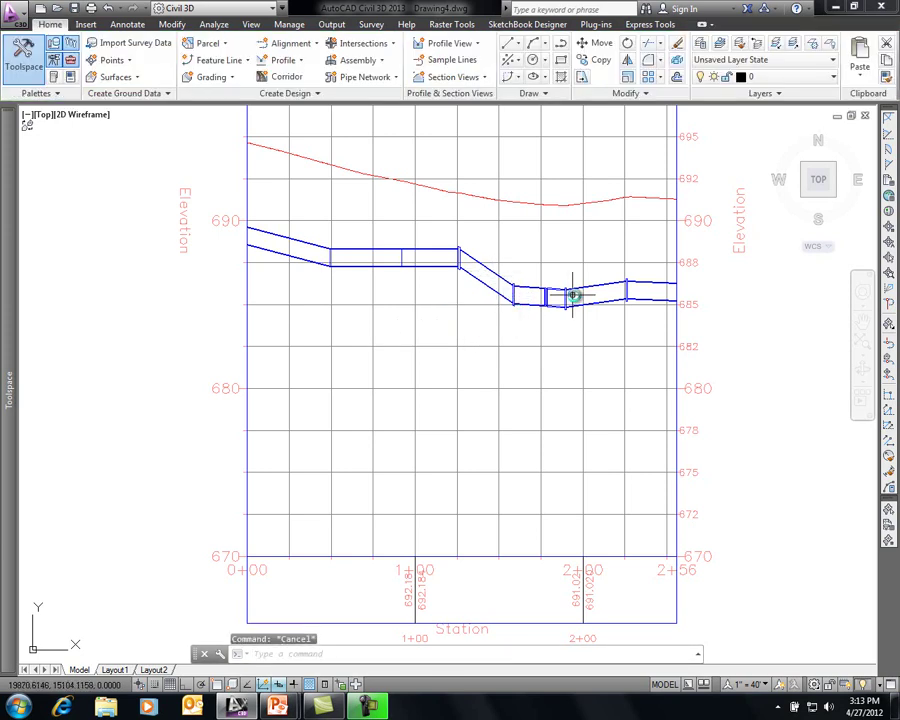
# - Lower the fitting at the right end of the pipe to a new elevation
pyautogui.scroll(4, 567, 294)
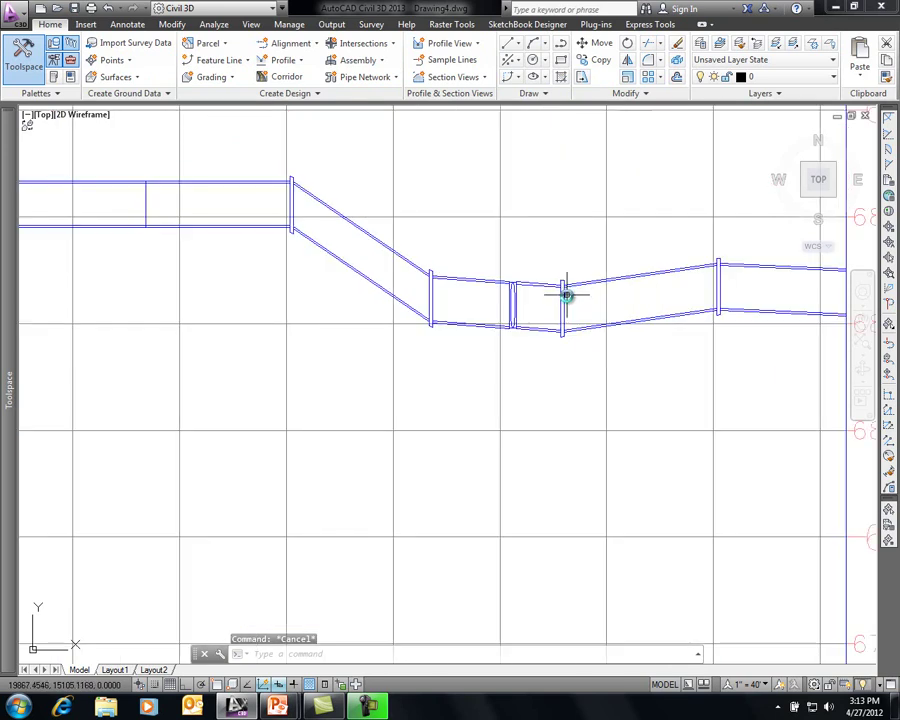
pyautogui.click(722, 289)
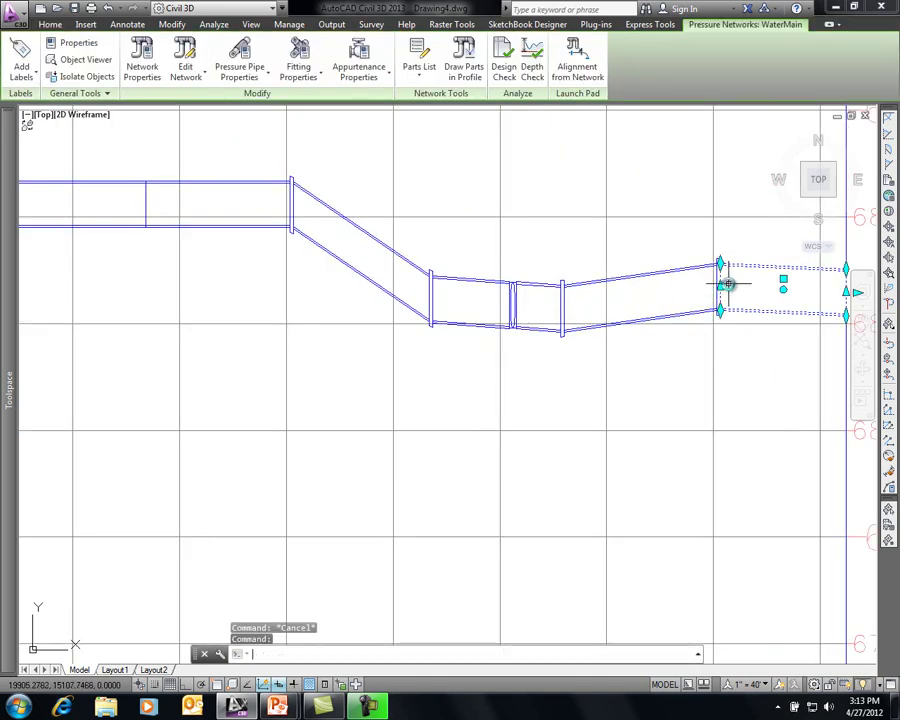
pyautogui.press('Escape')
pyautogui.scroll(4, 719, 262)
pyautogui.click(714, 251)
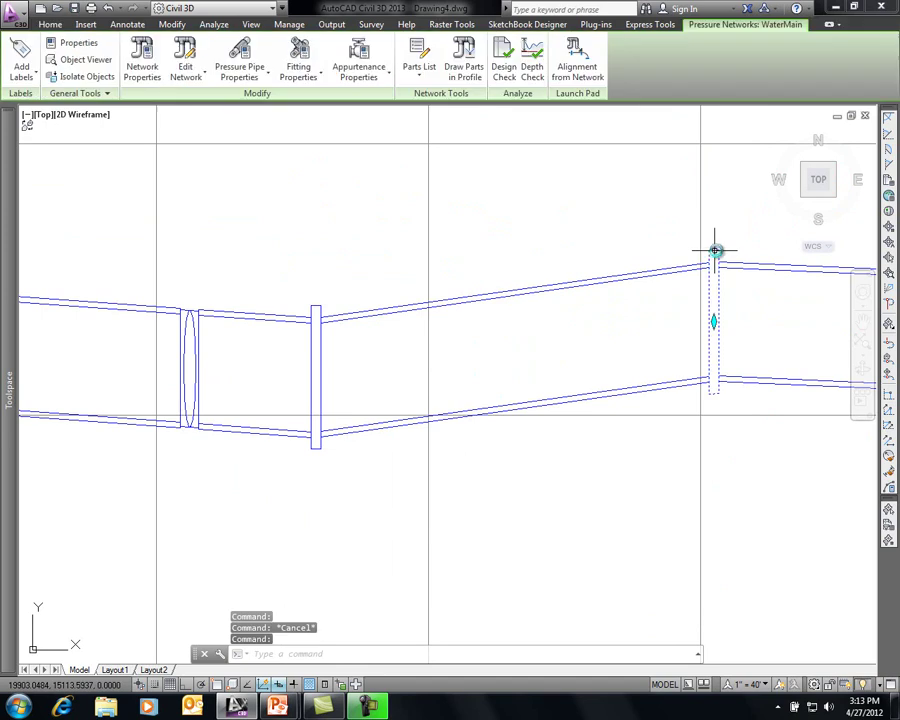
pyautogui.click(714, 321)
pyautogui.scroll(-4, 710, 306)
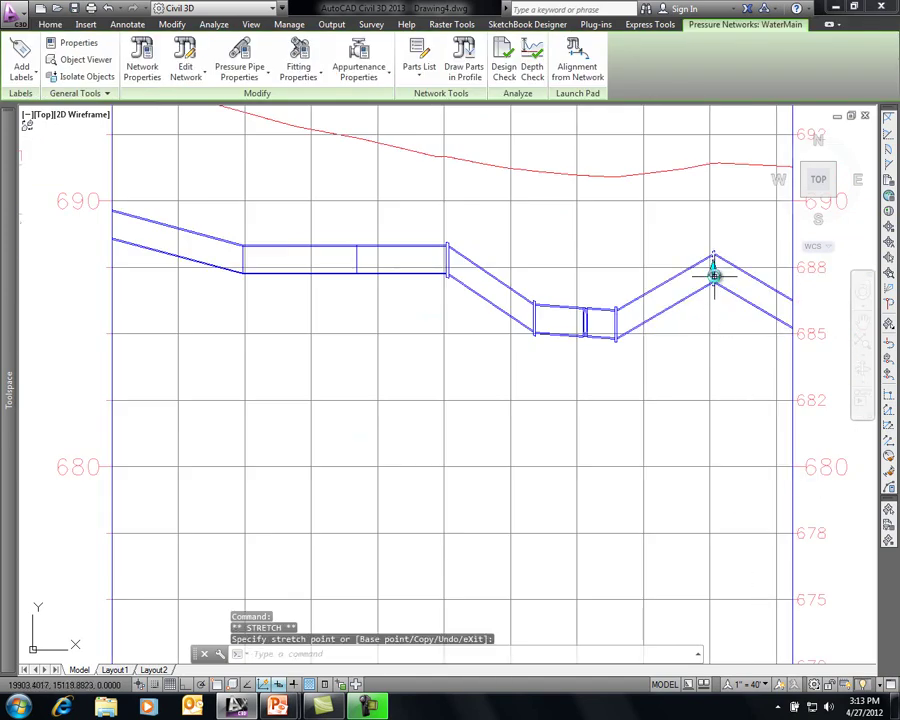
pyautogui.click(711, 313)
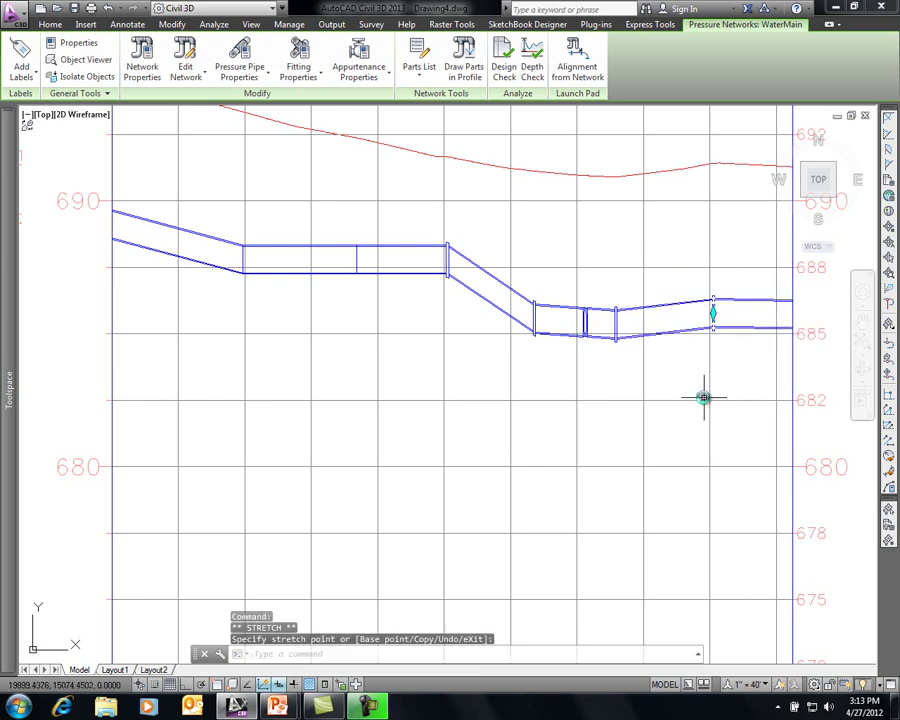
pyautogui.press('Escape')
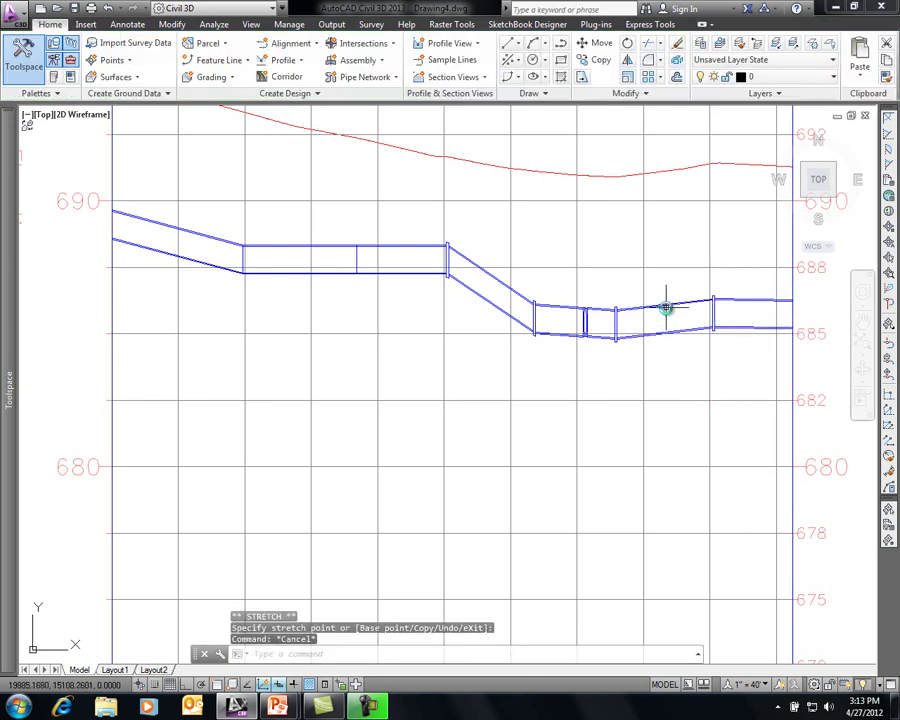
# - Raise the right end of the pipe left of the fitting to 687.33'
pyautogui.click(665, 306)
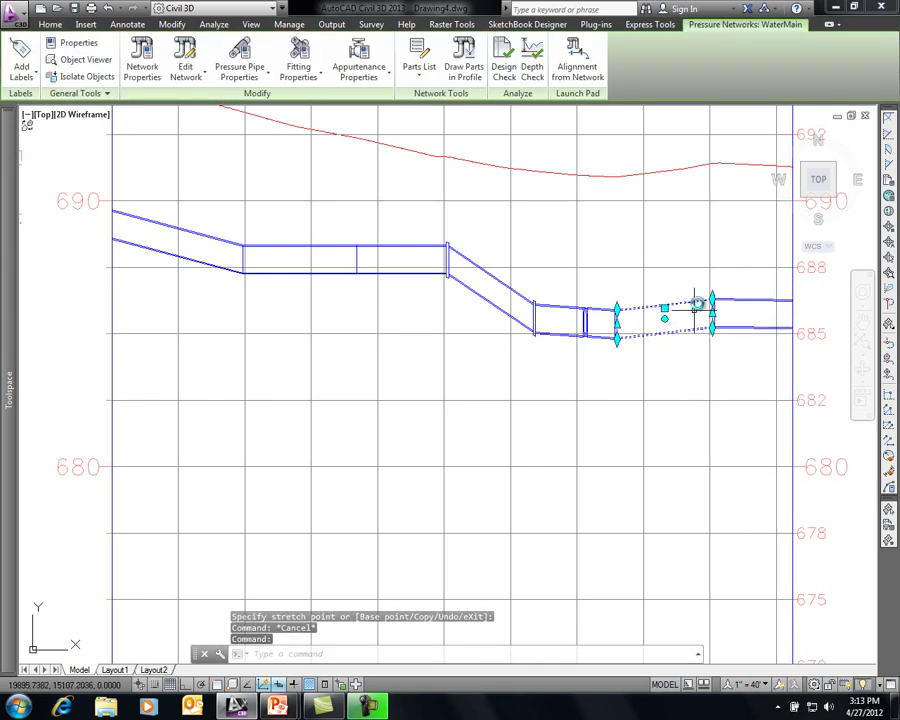
pyautogui.click(712, 313)
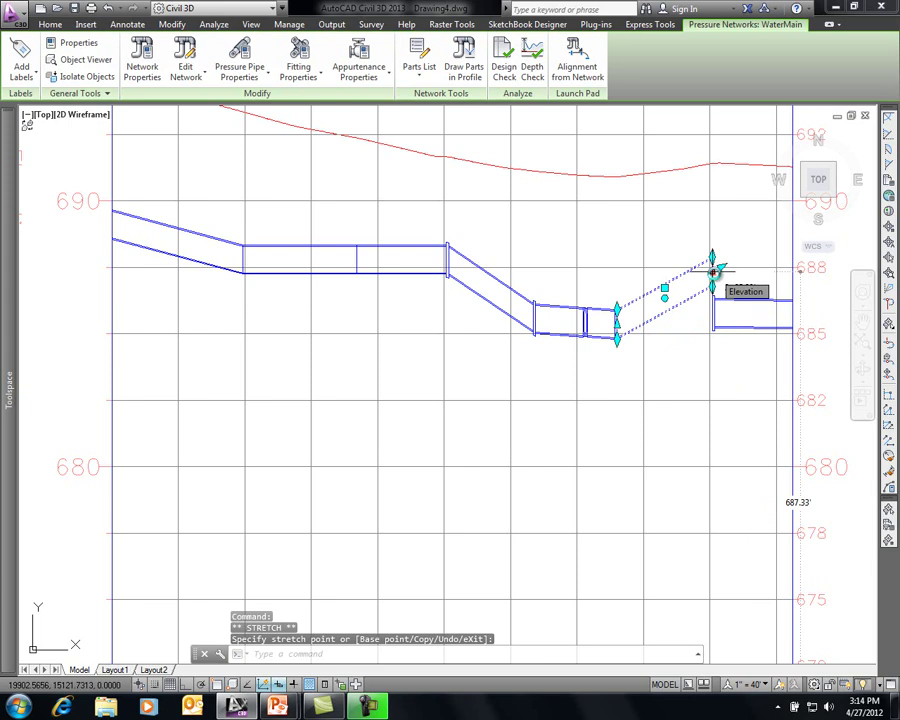
pyautogui.click(712, 271)
pyautogui.press('Escape')
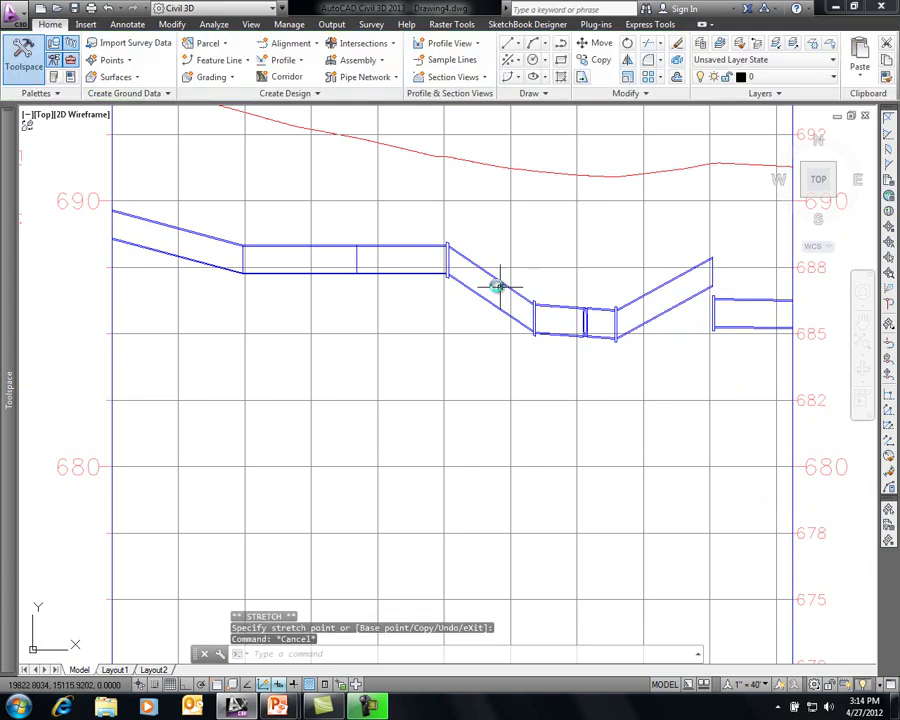
# - Bend the upper level pipe downward into a sag curve using its Curve Pipe grip
pyautogui.click(396, 245)
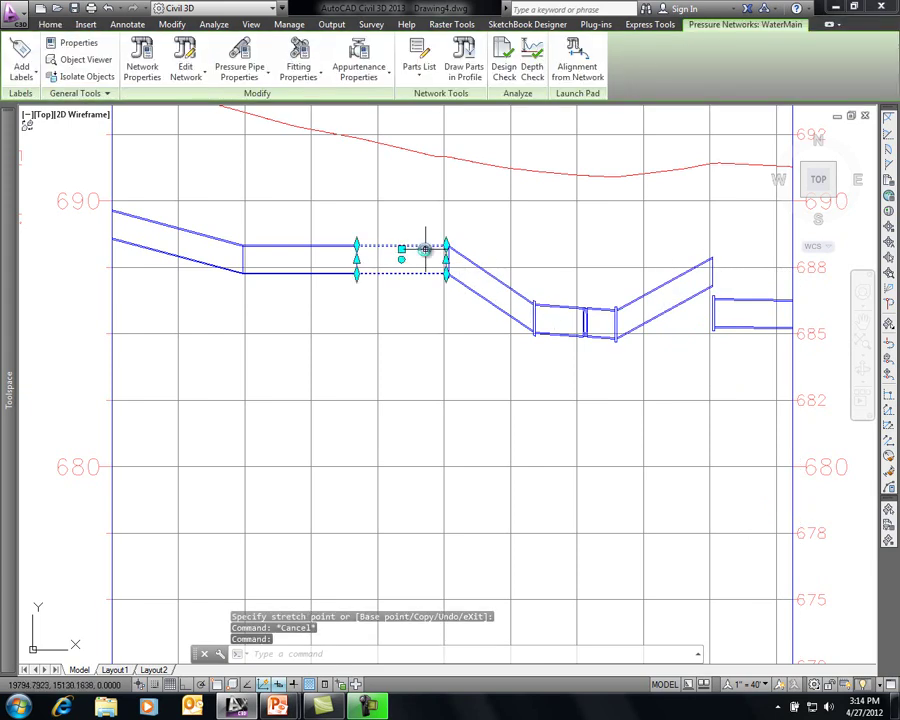
pyautogui.click(401, 260)
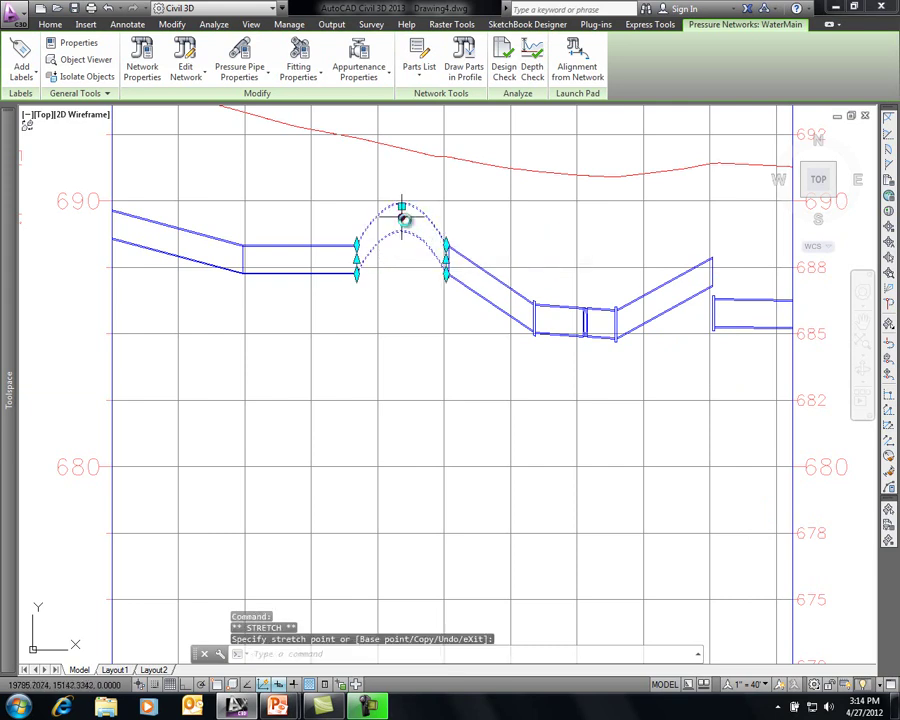
pyautogui.click(400, 300)
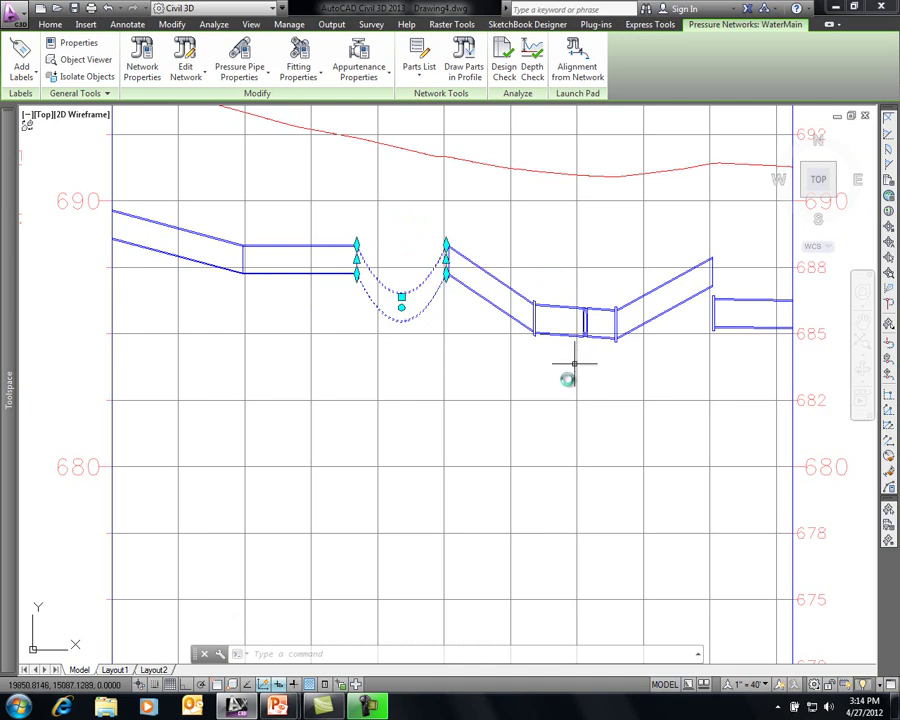
pyautogui.moveTo(501, 361); pyautogui.dragTo(482, 492, button='middle')
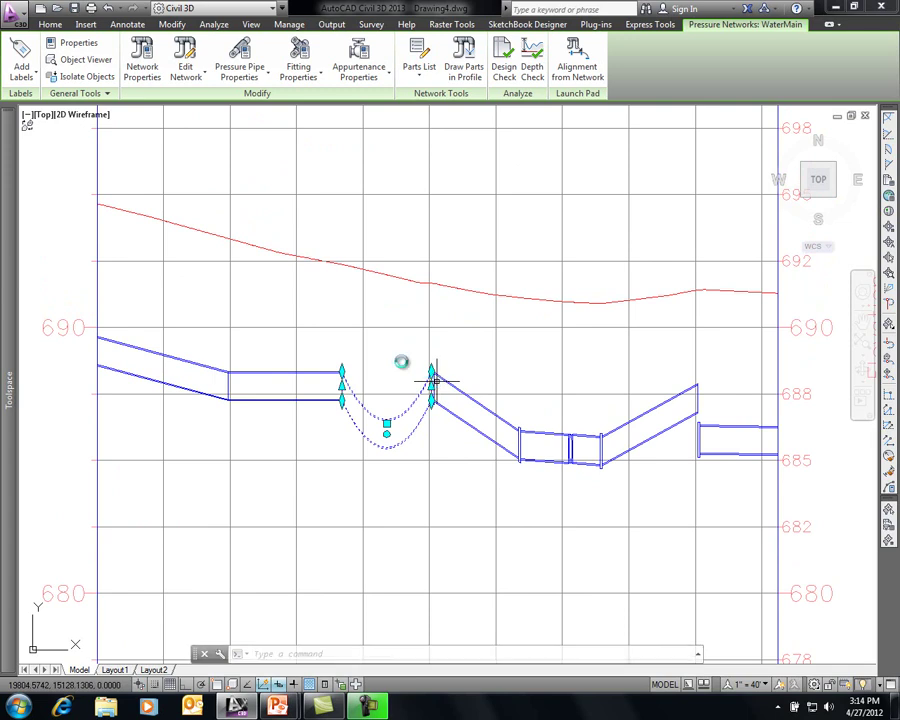
pyautogui.press('Escape')
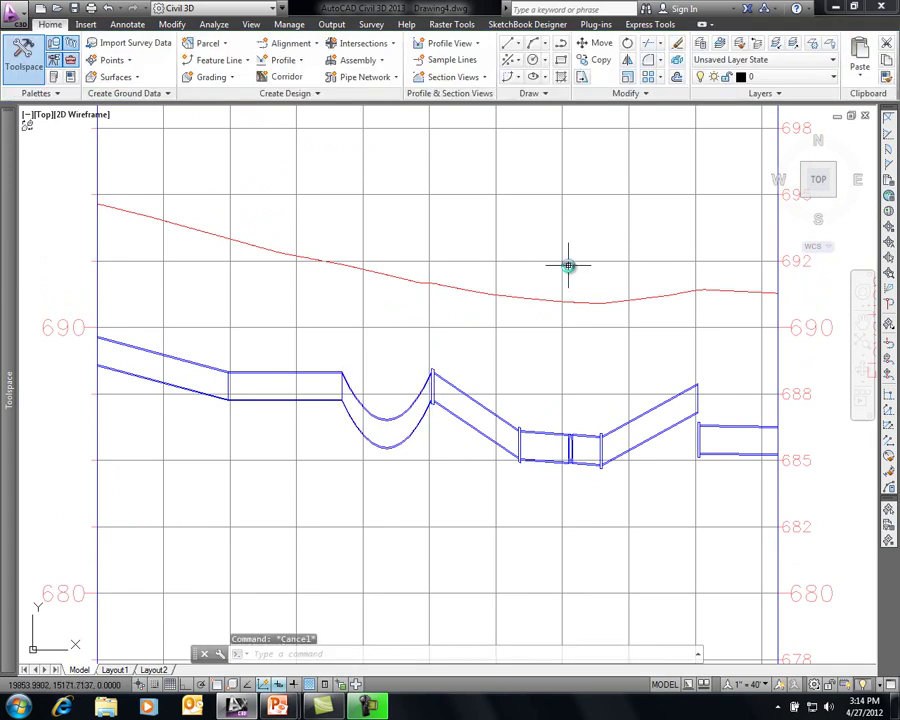
# - Select the leftmost pressure pipe, work its grip, and clear the selection
pyautogui.click(144, 353)
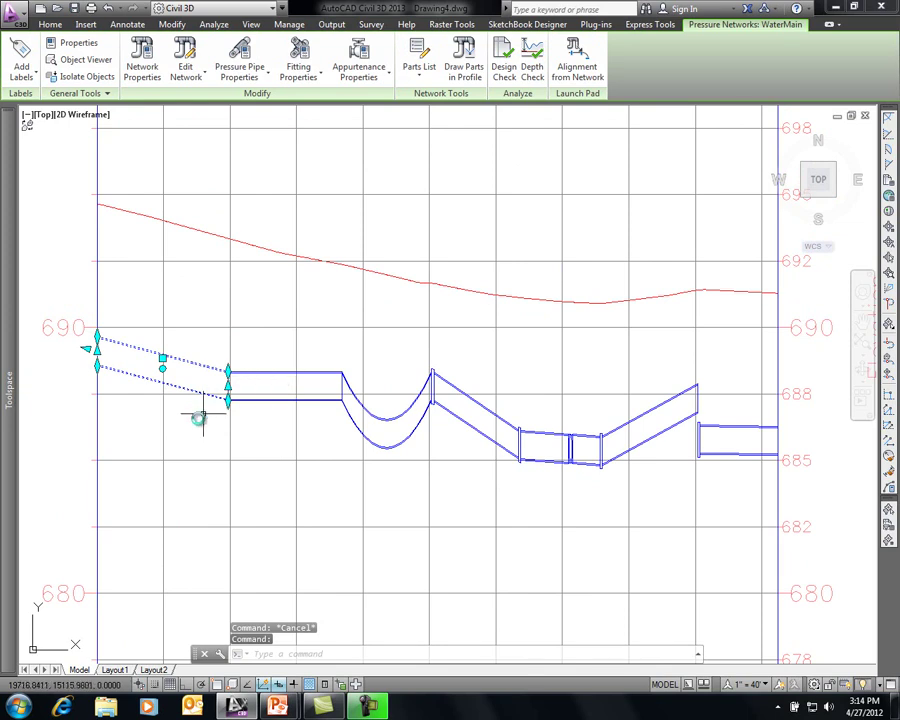
pyautogui.click(184, 546)
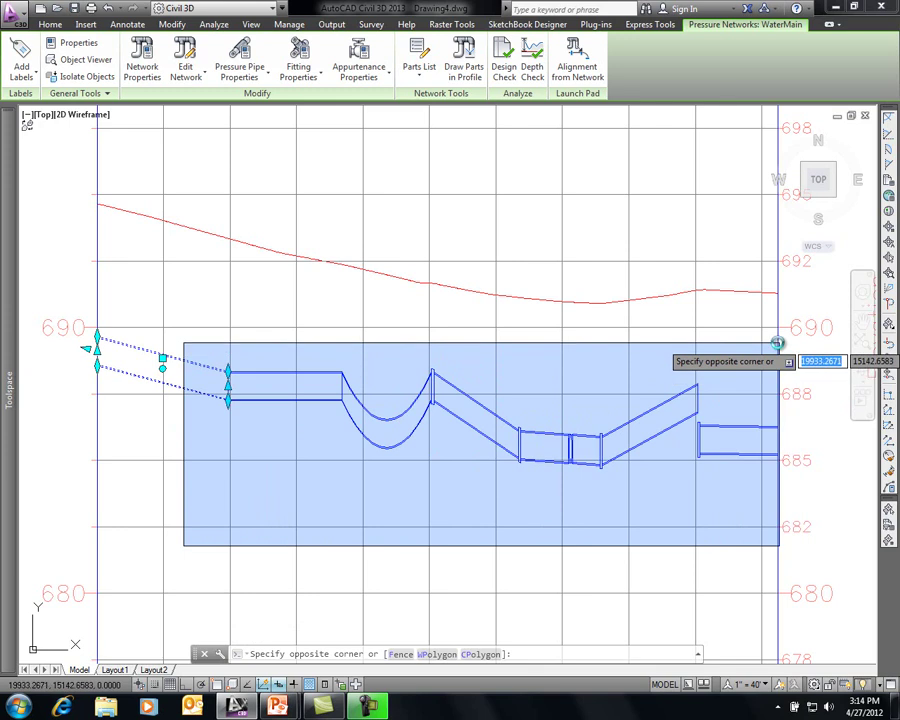
pyautogui.press('Escape')
pyautogui.press('Escape')
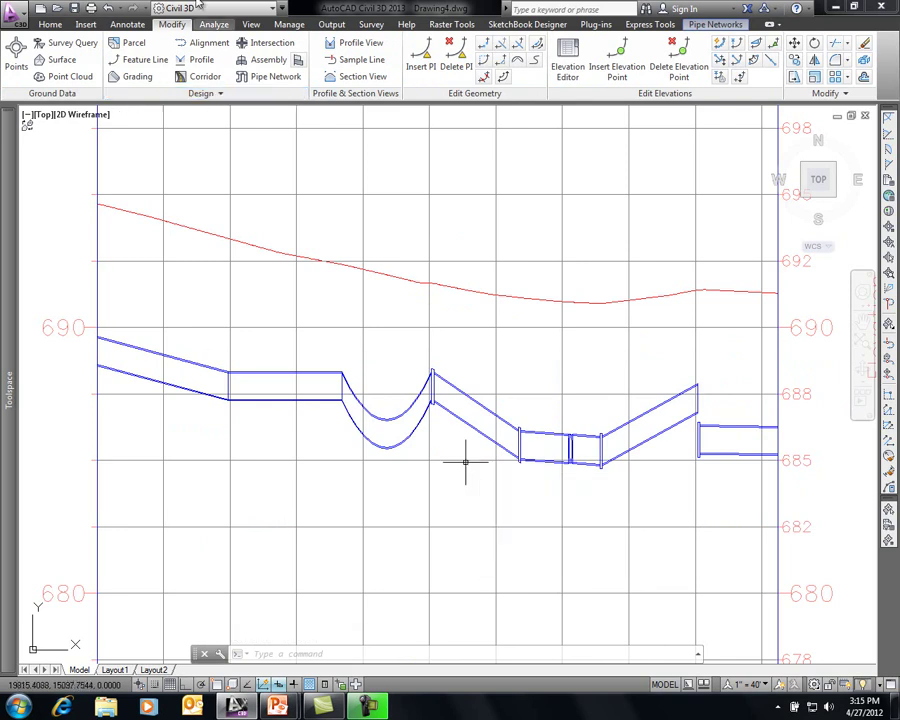
# - Launch Profile Layout Tools from Edit Network and choose the WaterMain pressure network
pyautogui.click(224, 95)
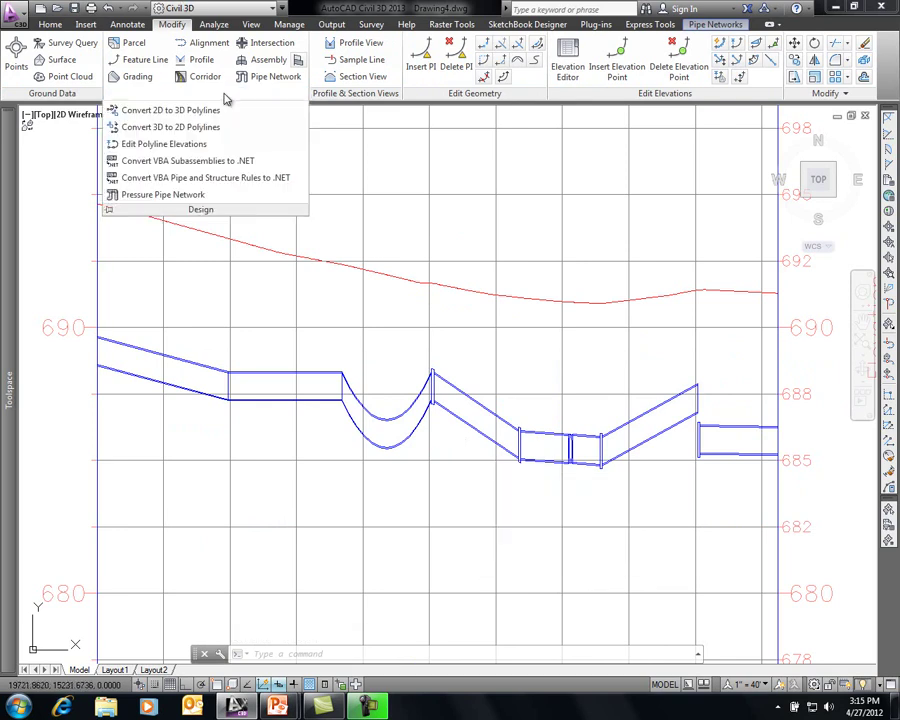
pyautogui.click(143, 196)
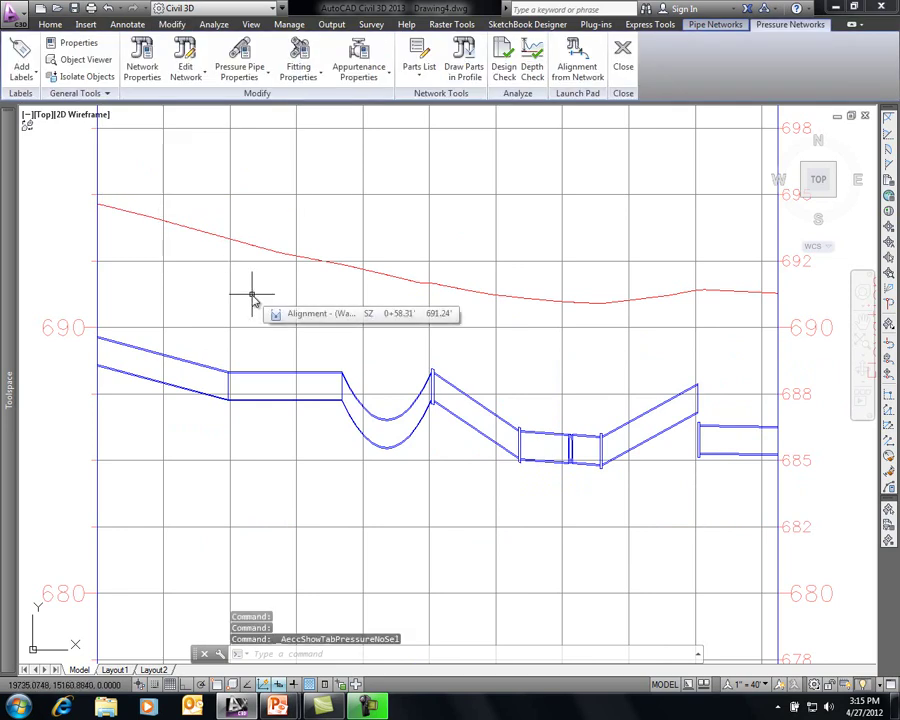
pyautogui.click(200, 78)
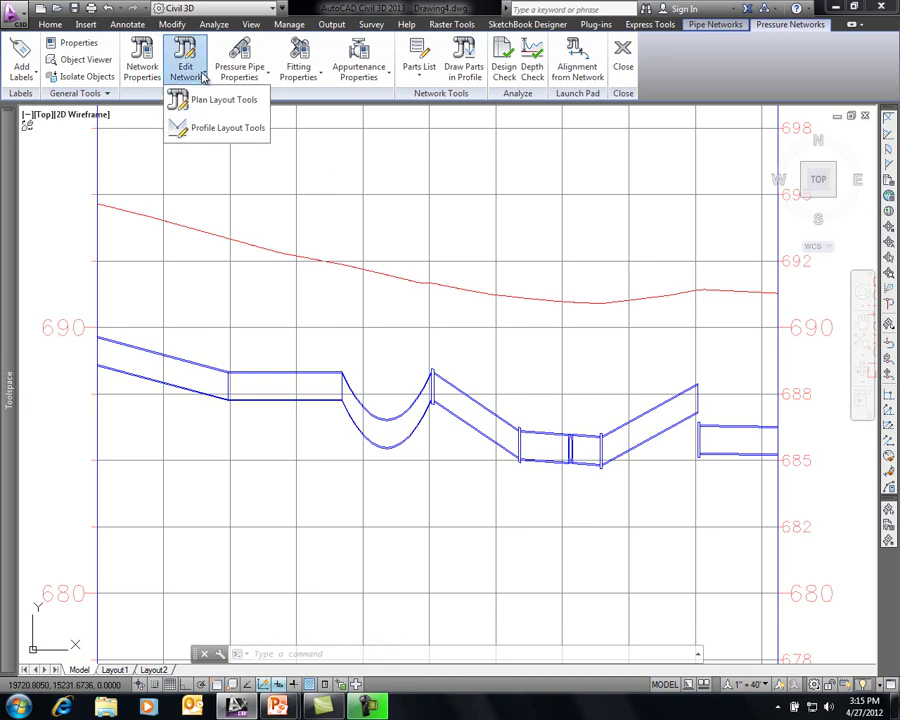
pyautogui.click(221, 129)
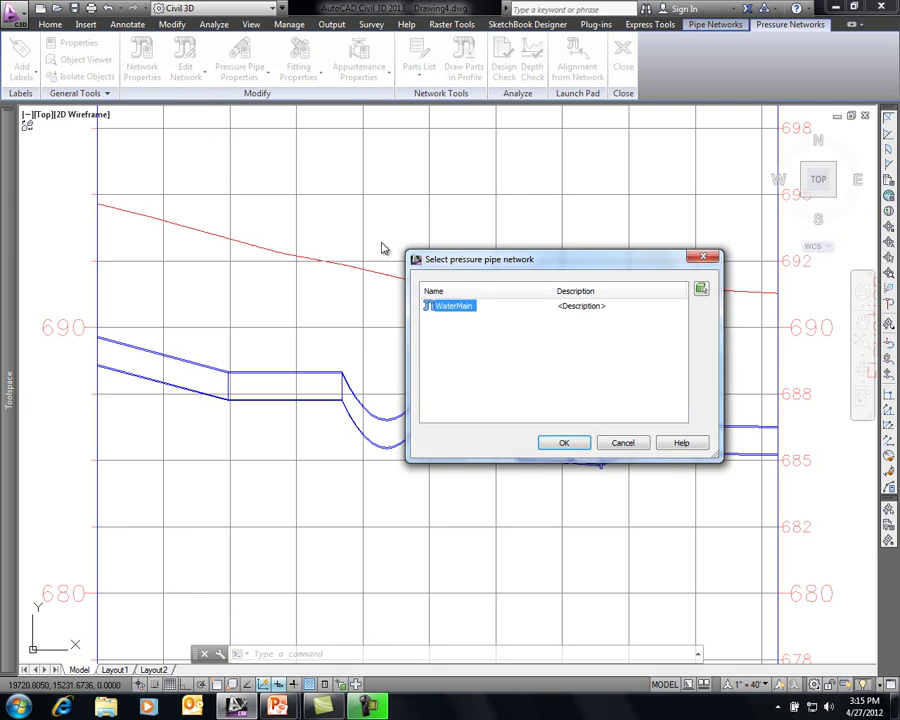
pyautogui.moveTo(528, 262); pyautogui.dragTo(487, 152)
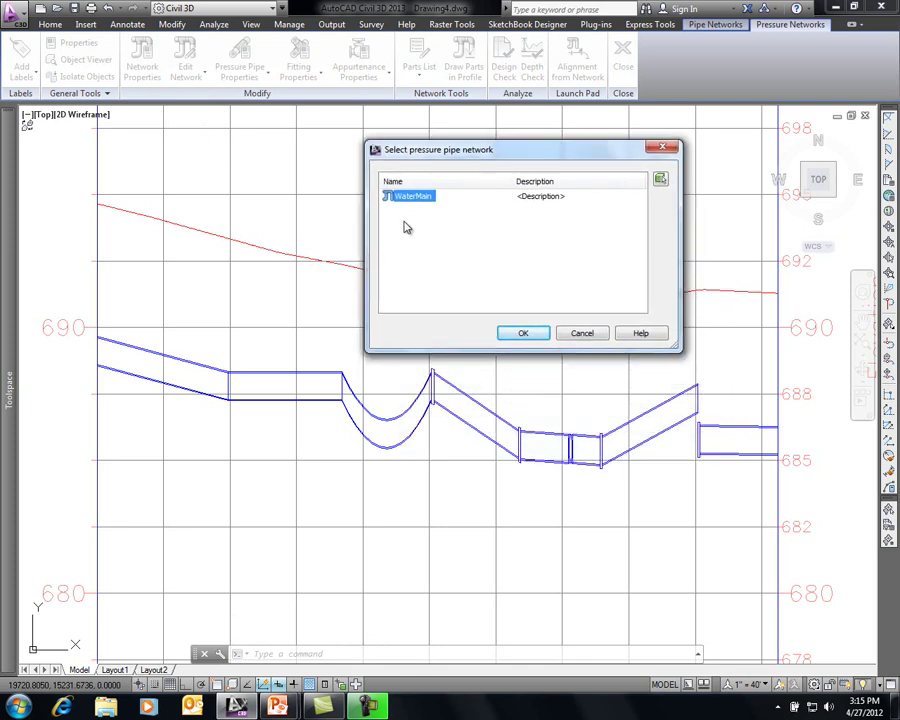
pyautogui.click(527, 334)
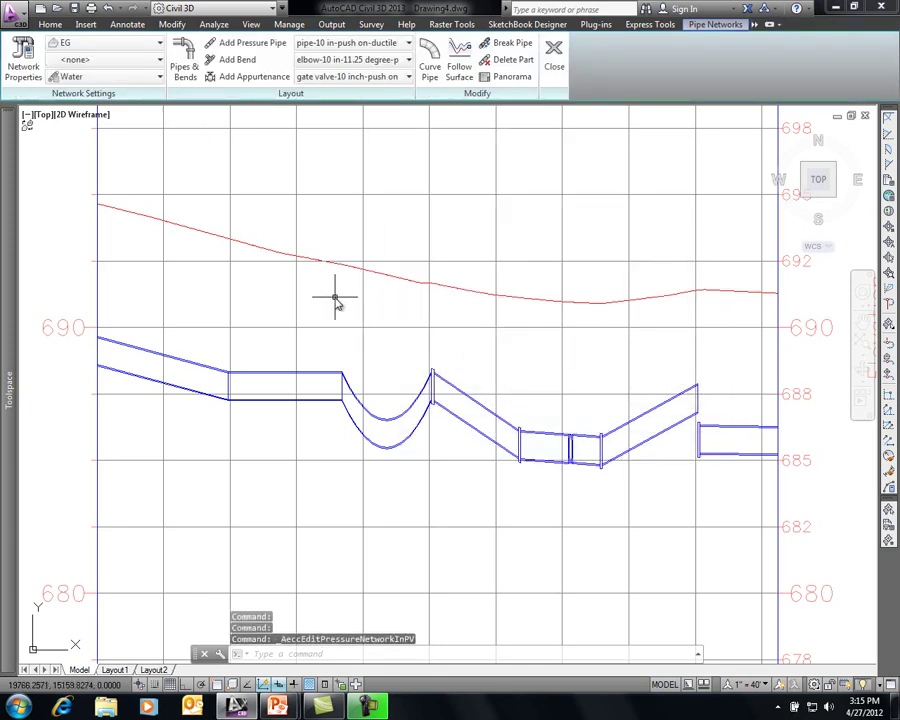
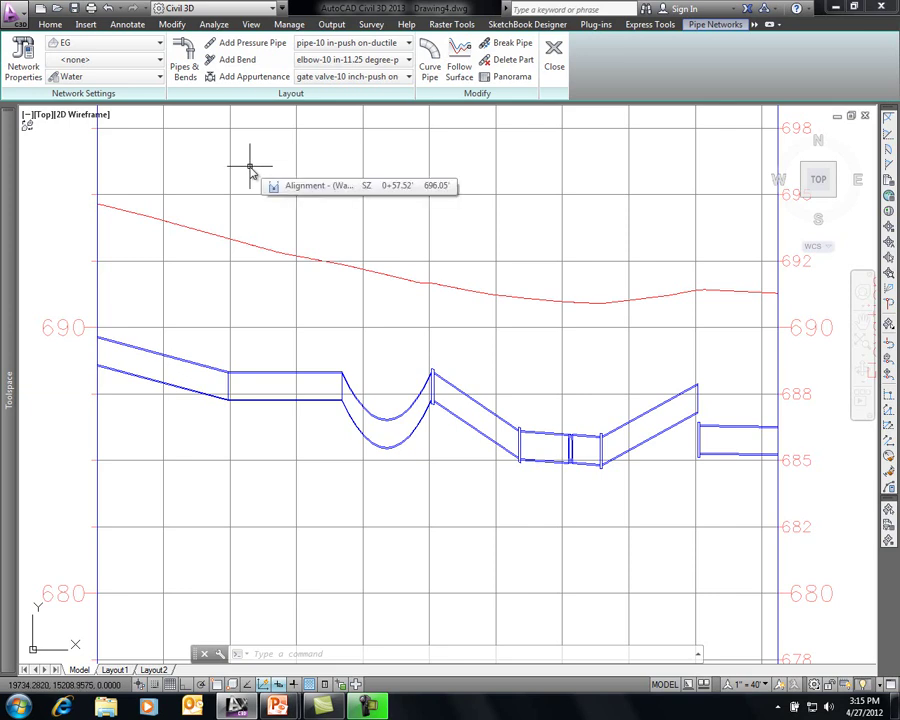
# - Start Follow Surface and pick the first profile pipe, the bend, and the pipe end at the fitting
pyautogui.click(458, 67)
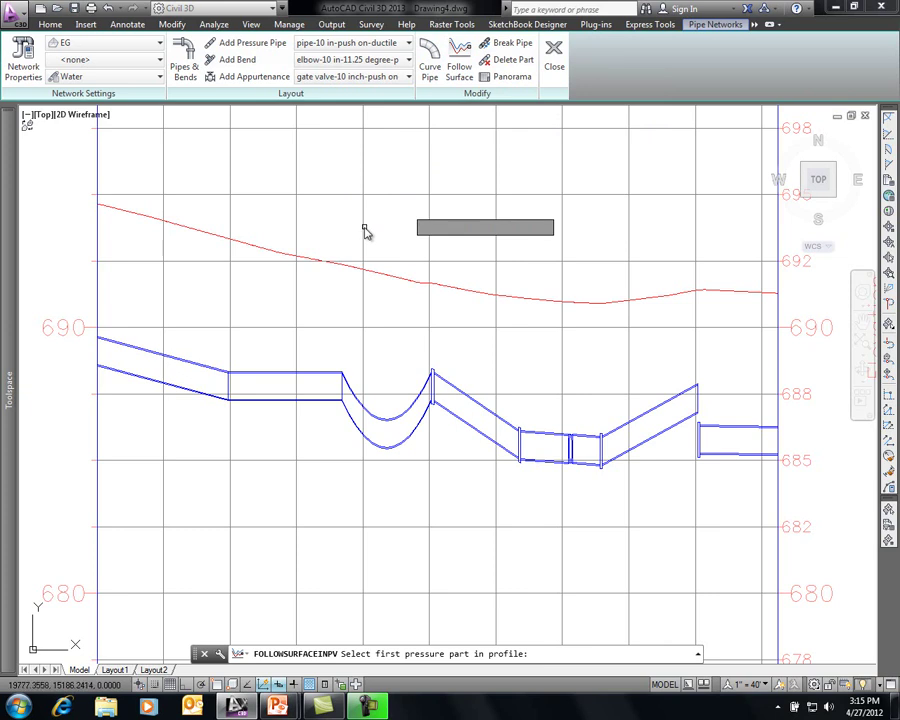
pyautogui.click(113, 345)
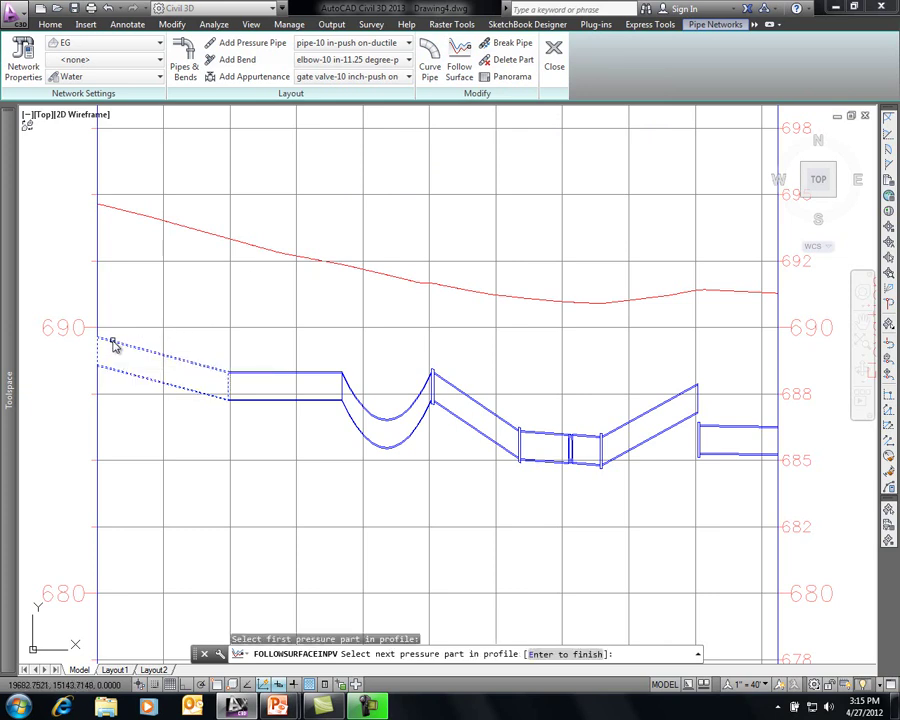
pyautogui.scroll(6, 230, 390)
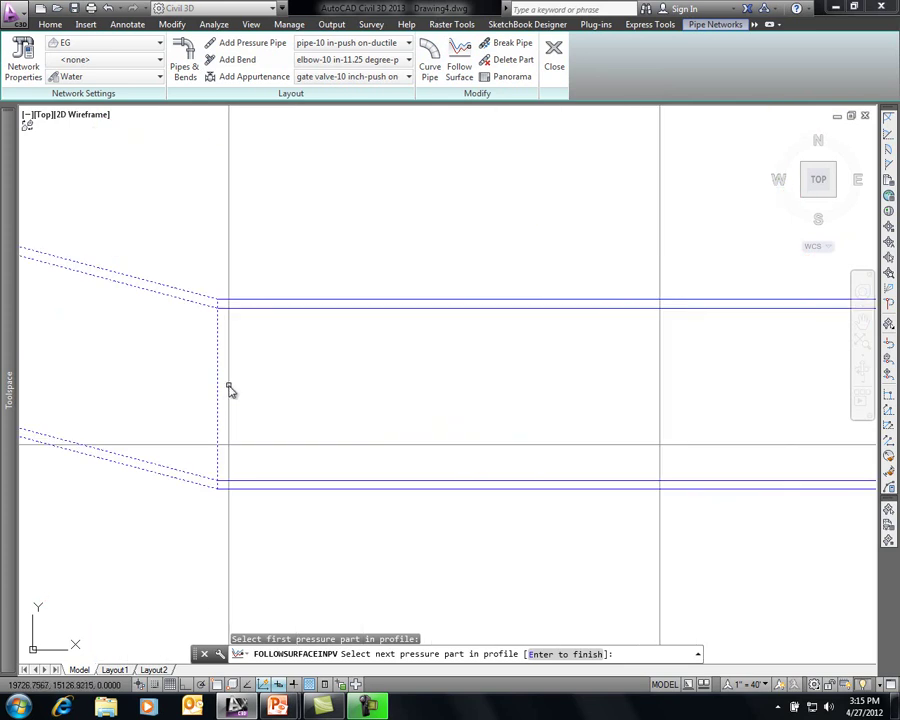
pyautogui.scroll(-6, 226, 305)
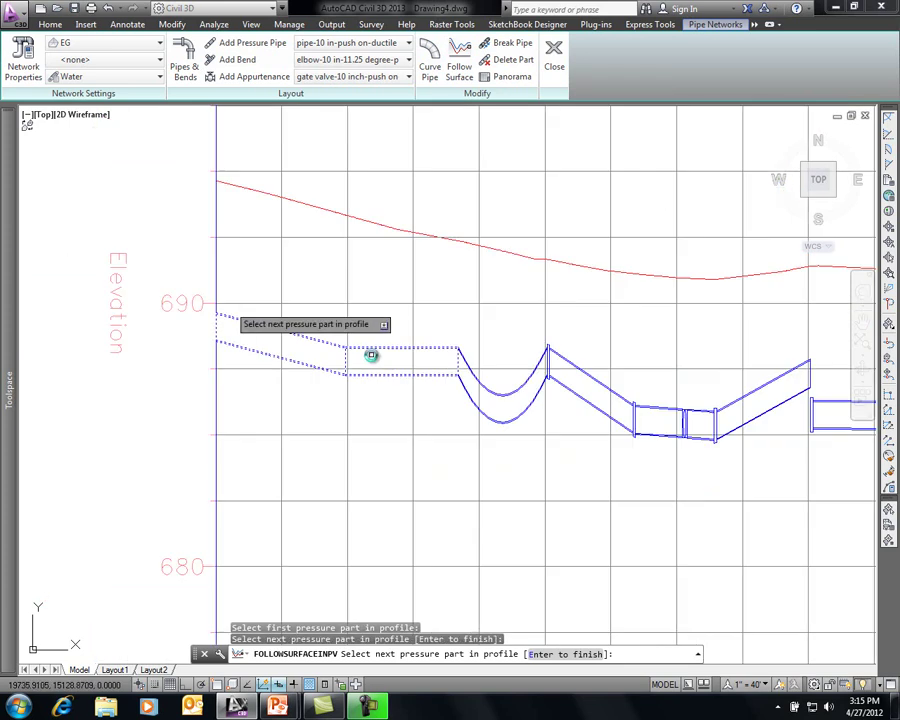
pyautogui.click(466, 363)
pyautogui.scroll(6, 542, 354)
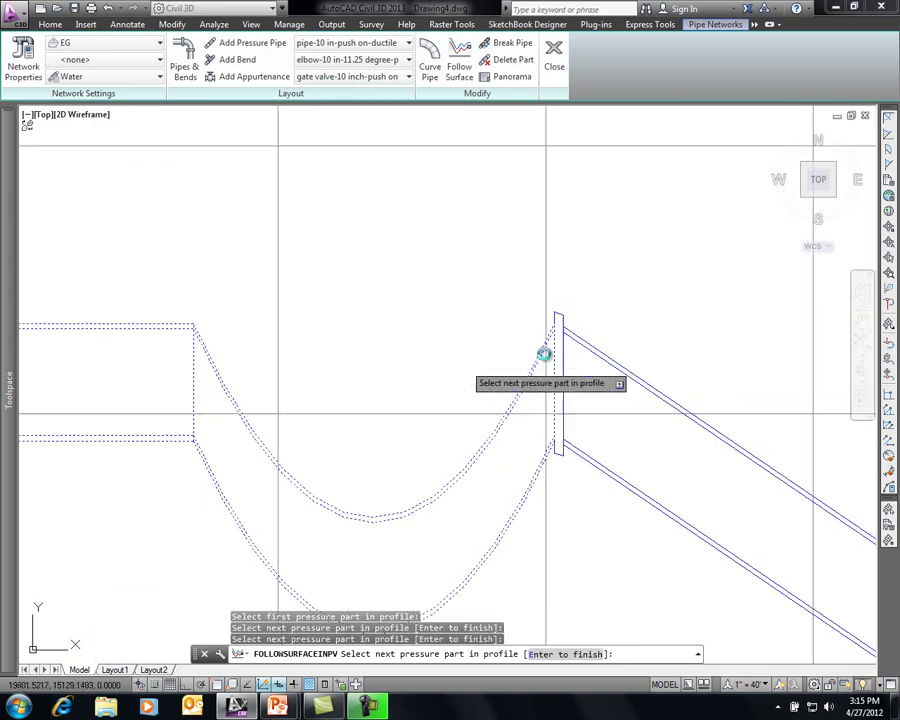
pyautogui.click(567, 290)
# - Add the upper diagonal pipe, horizontal pipe, elbow fitting and the pipe right of the elbow
pyautogui.click(645, 356)
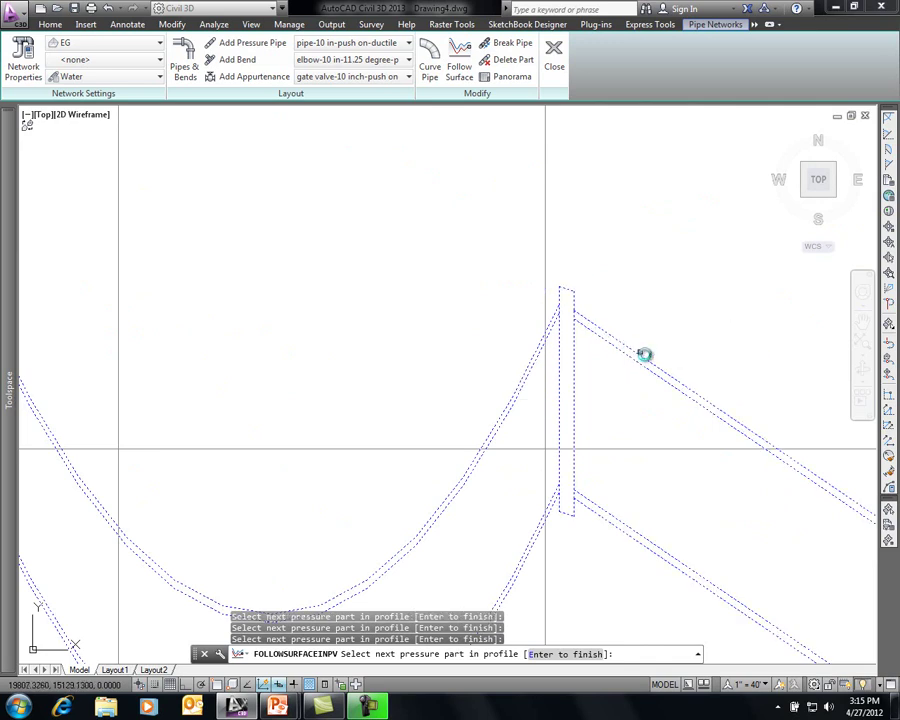
pyautogui.scroll(-6, 737, 408)
pyautogui.scroll(6, 740, 414)
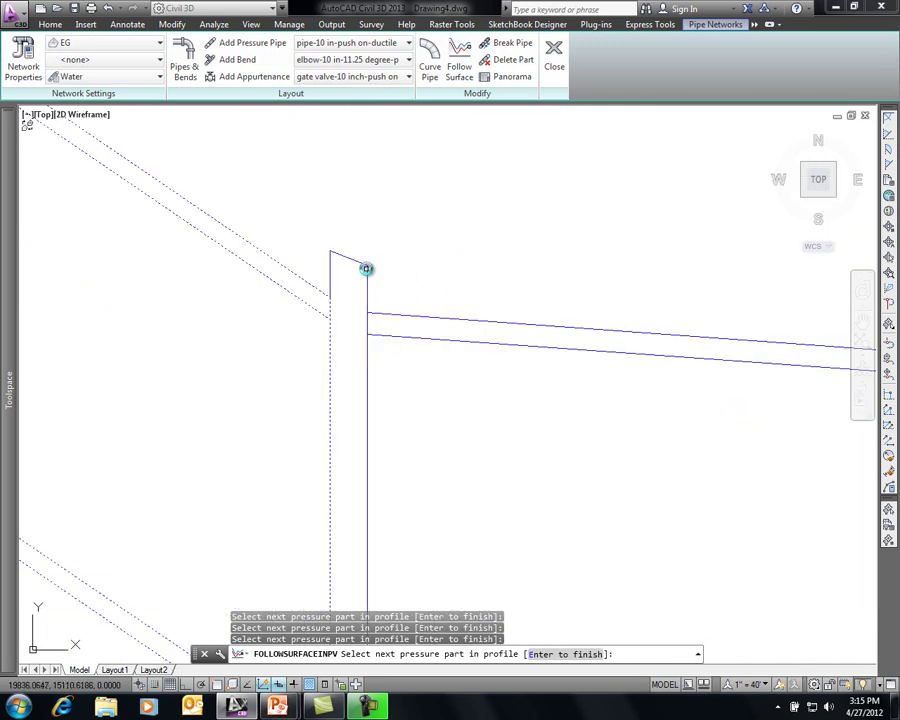
pyautogui.click(404, 318)
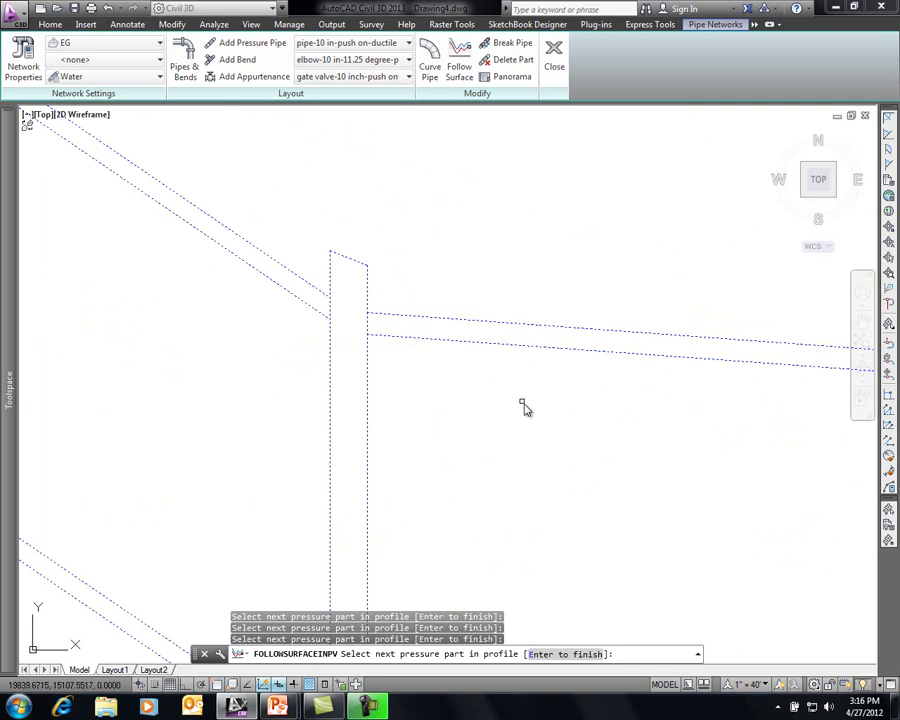
pyautogui.scroll(-6, 579, 424)
pyautogui.click(686, 398)
pyautogui.click(745, 396)
# - Pan along the profile and add the diagonal pipe and the rightmost pipe to the selection
pyautogui.moveTo(776, 354); pyautogui.dragTo(320, 405, button='middle')
pyautogui.click(498, 364)
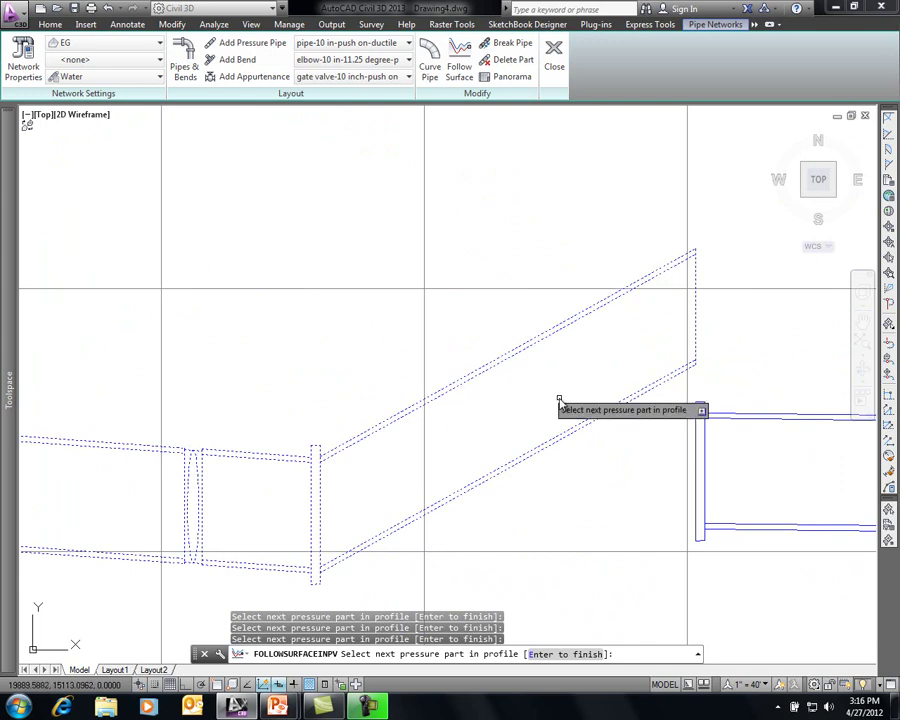
pyautogui.click(721, 413)
pyautogui.click(723, 415)
pyautogui.scroll(-5, 722, 395)
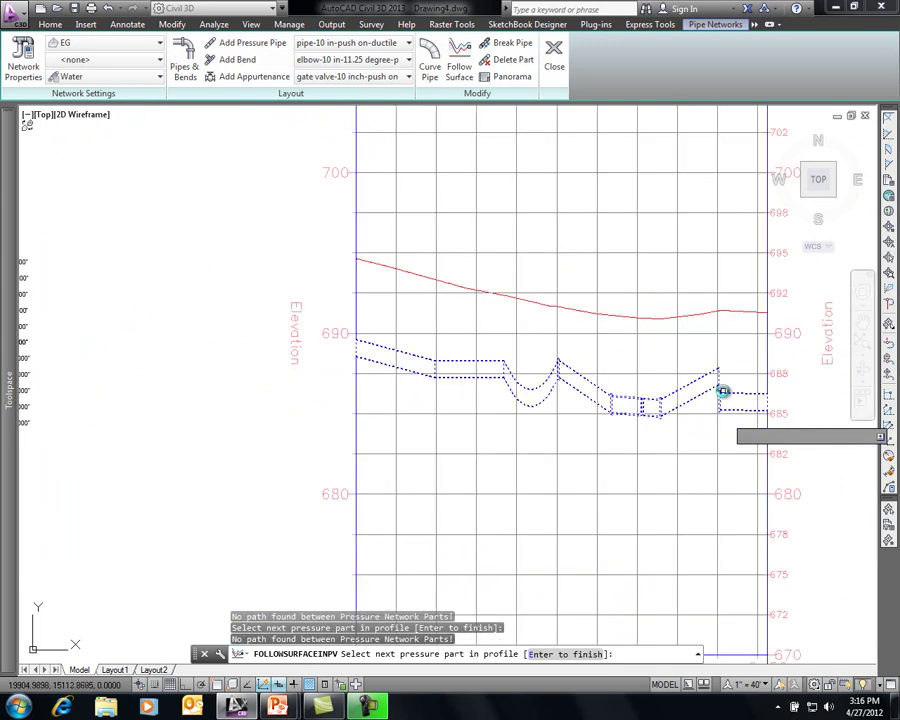
pyautogui.rightClick(536, 435)
# - Regrade the picked pipes to a depth of 4 below surface, then frame the plan and both profiles
pyautogui.click(545, 446)
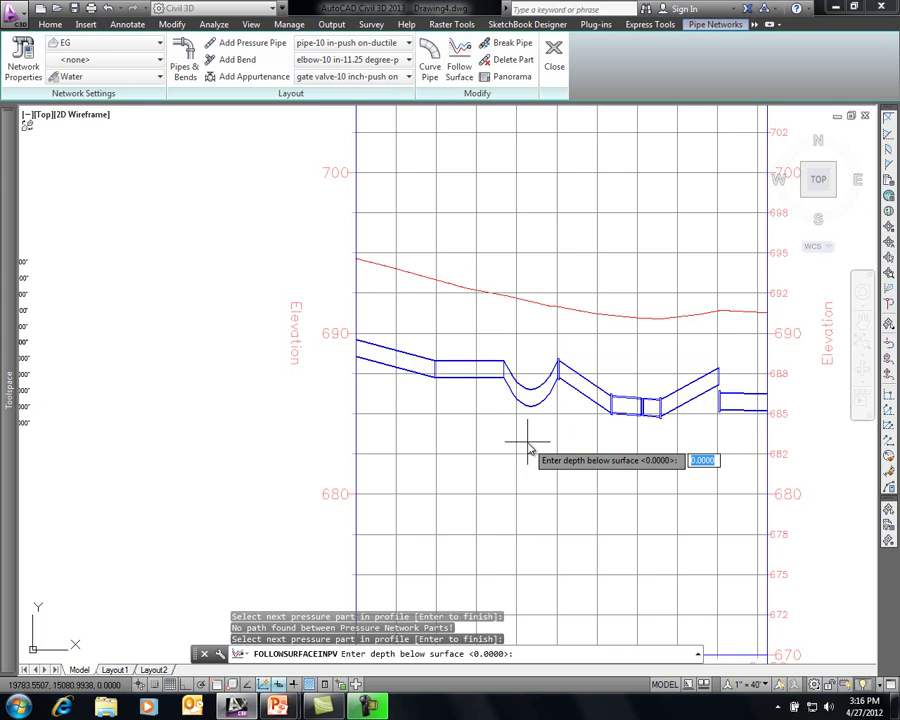
pyautogui.press('Return')
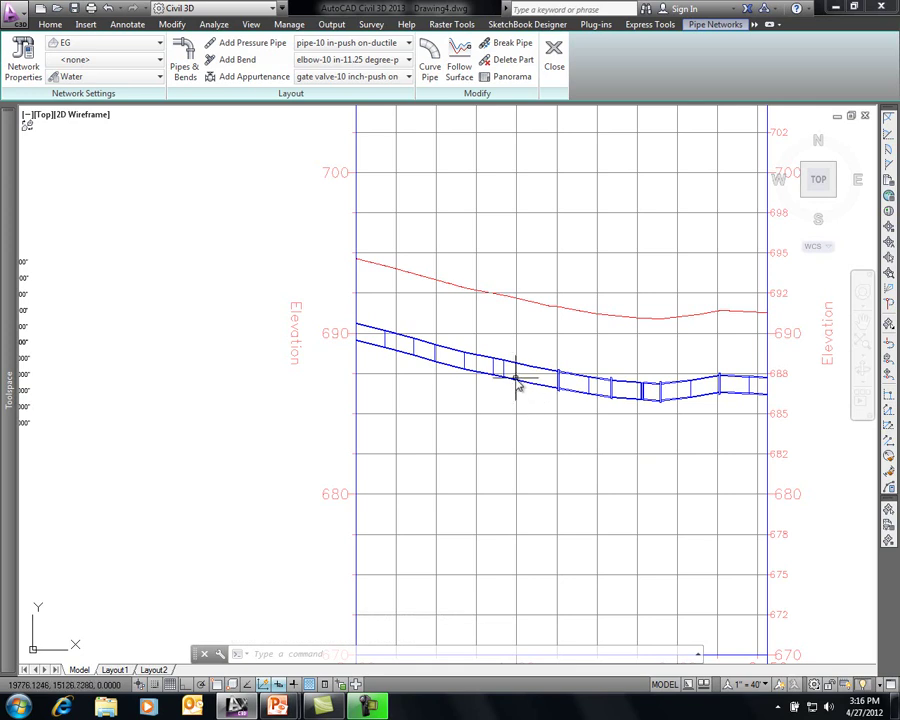
pyautogui.scroll(-8, 519, 383)
pyautogui.moveTo(385, 477); pyautogui.dragTo(586, 372, button='middle')
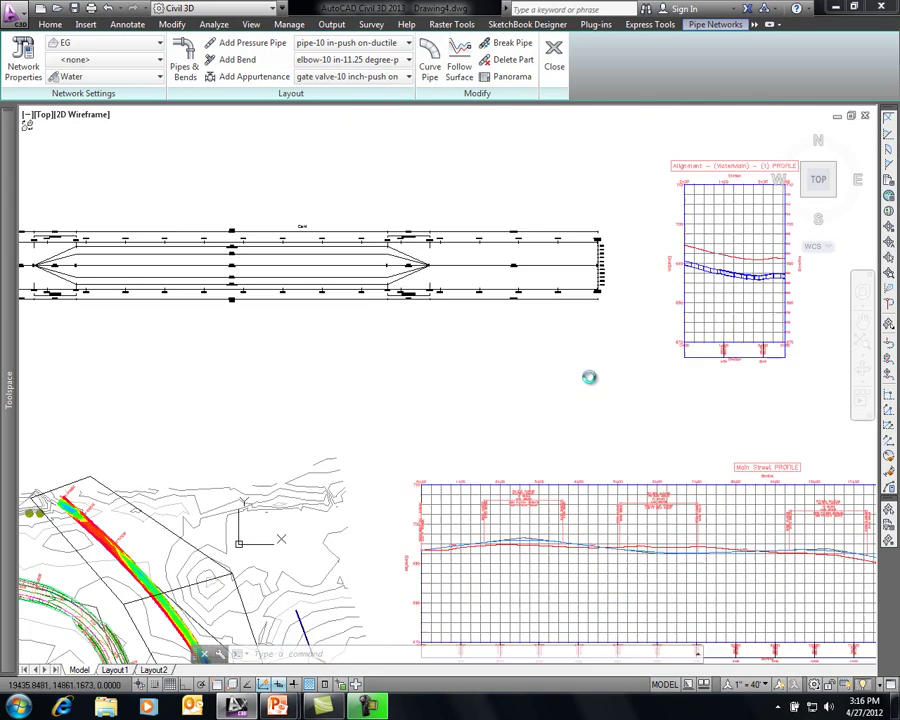
pyautogui.scroll(2, 530, 418)
pyautogui.scroll(8, 448, 516)
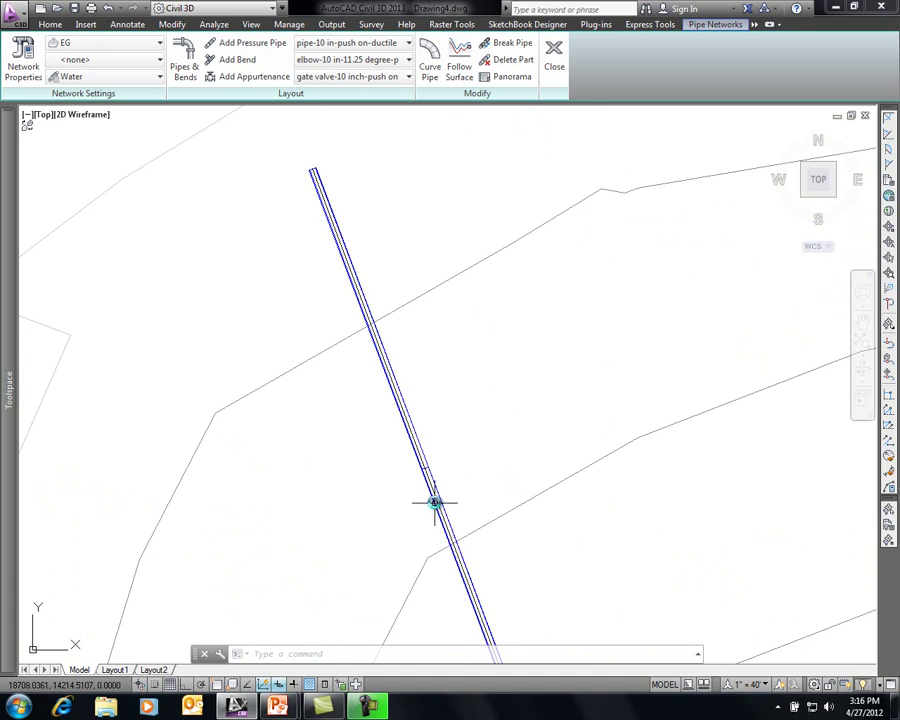
pyautogui.moveTo(435, 501)
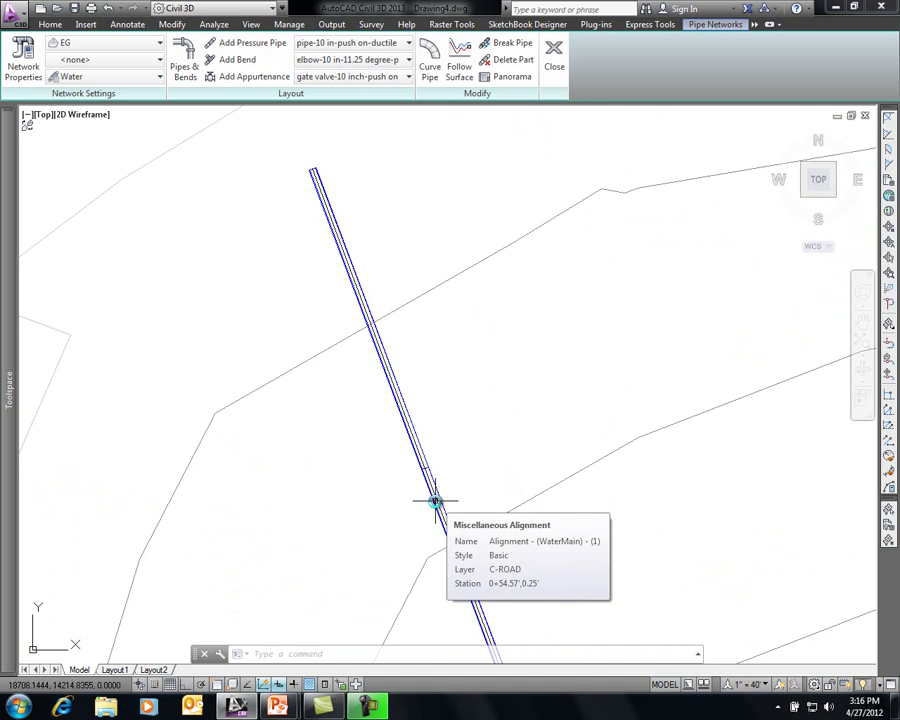
pyautogui.scroll(-6, 585, 334)
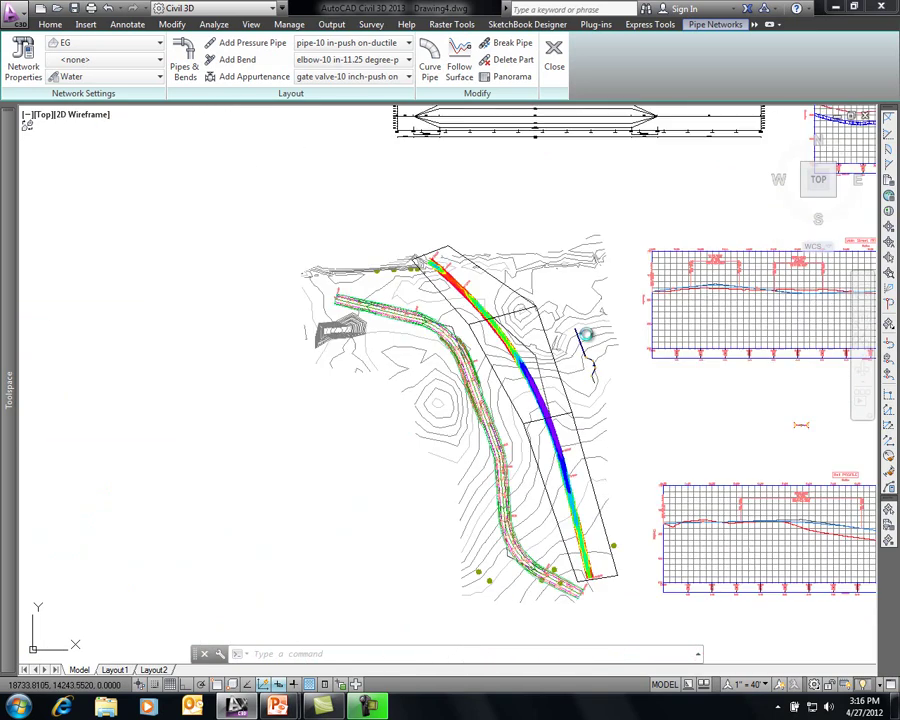
# - Cancel the pending command and pan to frame the regraded pipes in the profile view
pyautogui.moveTo(713, 211)
pyautogui.mouseDown(button='middle')
pyautogui.moveTo(412, 358)
pyautogui.moveTo(311, 386)
pyautogui.mouseUp(button='middle')
pyautogui.scroll(8, 476, 285)
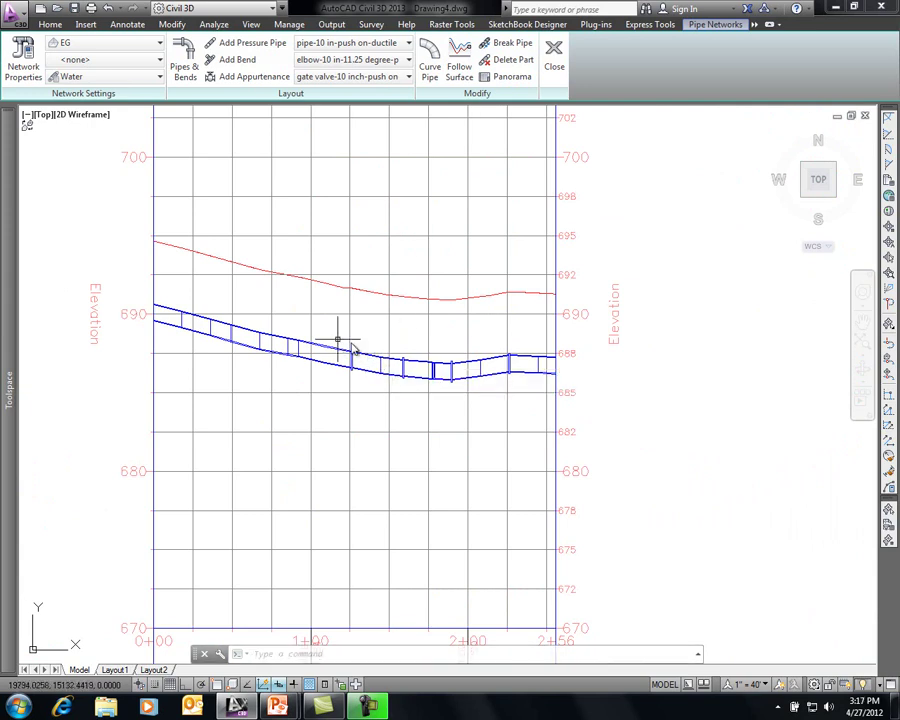
pyautogui.press('Escape')
pyautogui.moveTo(373, 345); pyautogui.dragTo(410, 373, button='middle')
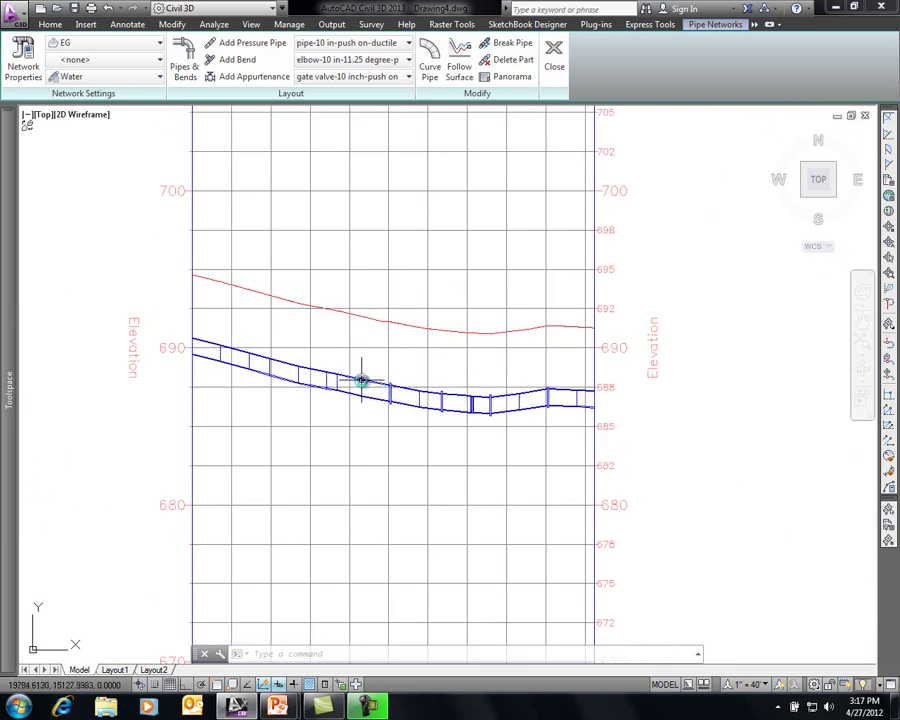
pyautogui.scroll(2, 297, 372)
pyautogui.scroll(3, 297, 372)
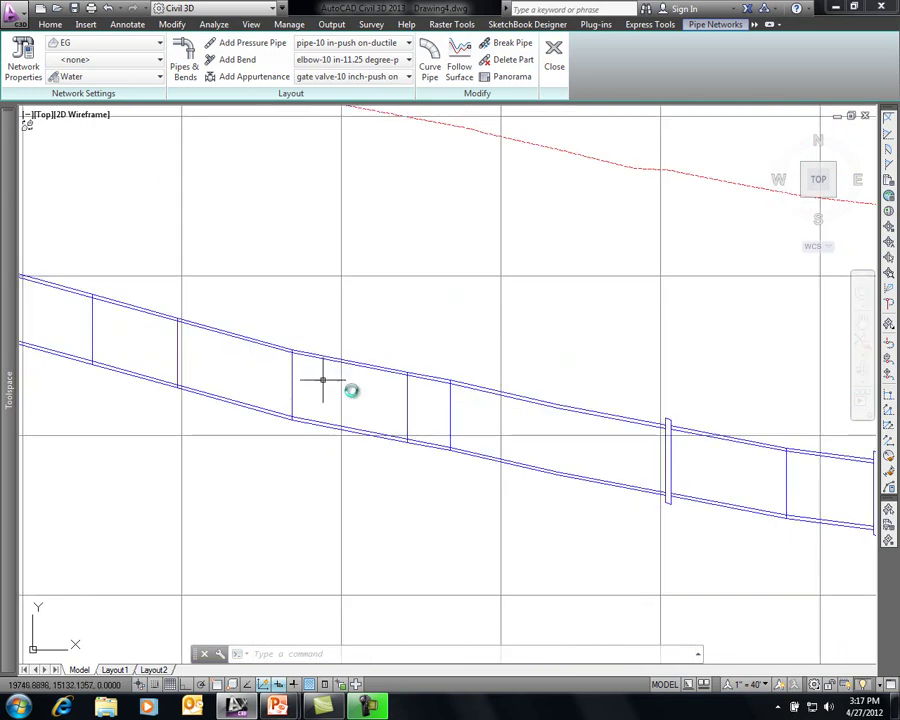
# - Try raising the right-hand structure by grip, cancel it, close layout tools, and select the pipe run
pyautogui.click(673, 435)
pyautogui.doubleClick(673, 435)
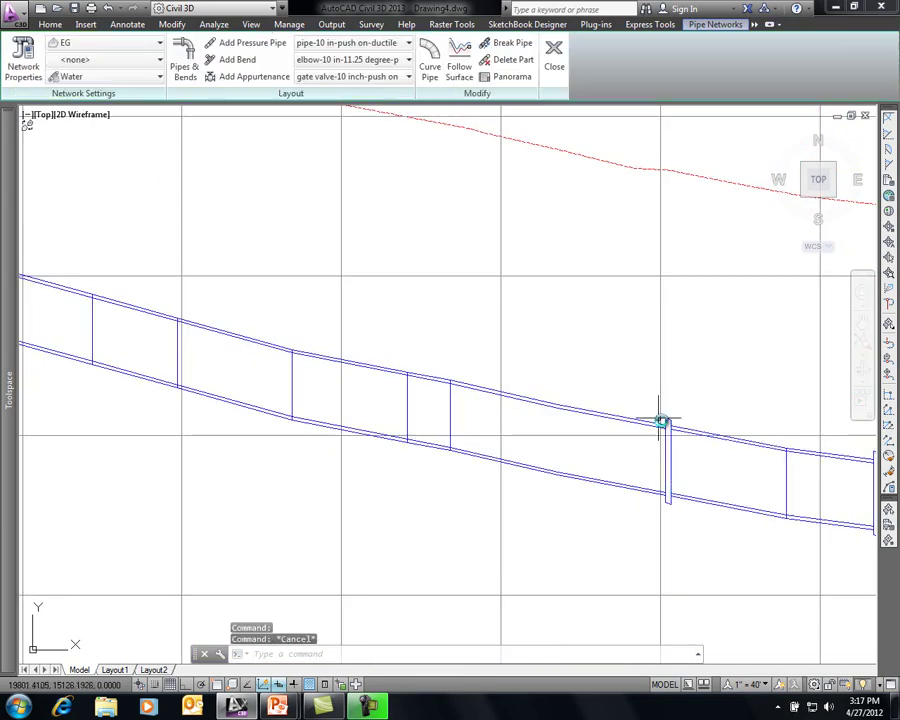
pyautogui.scroll(3, 665, 420)
pyautogui.click(672, 405)
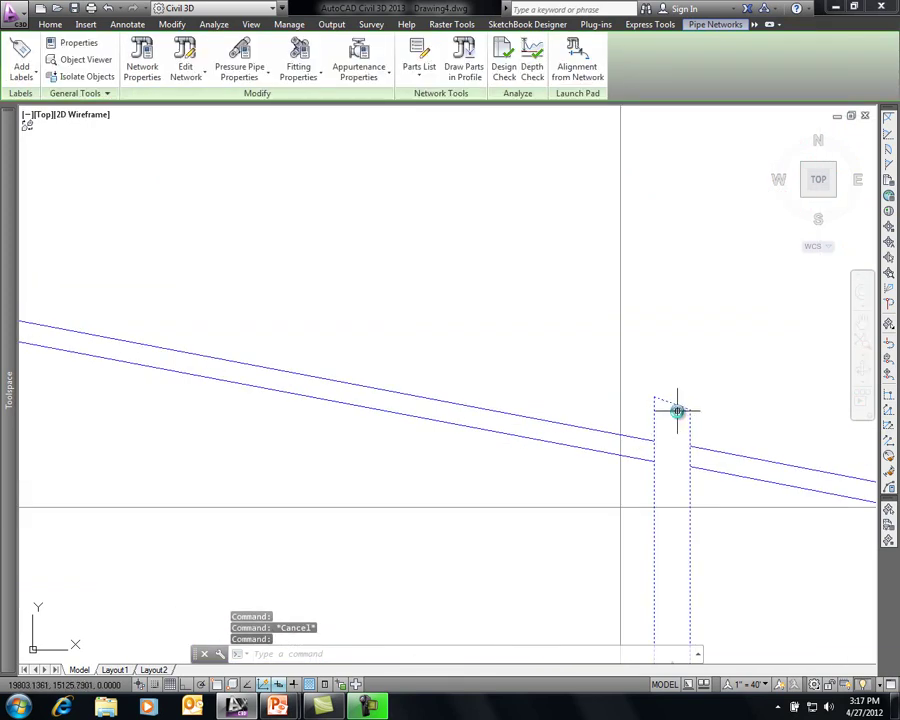
pyautogui.scroll(-3, 672, 420)
pyautogui.click(668, 531)
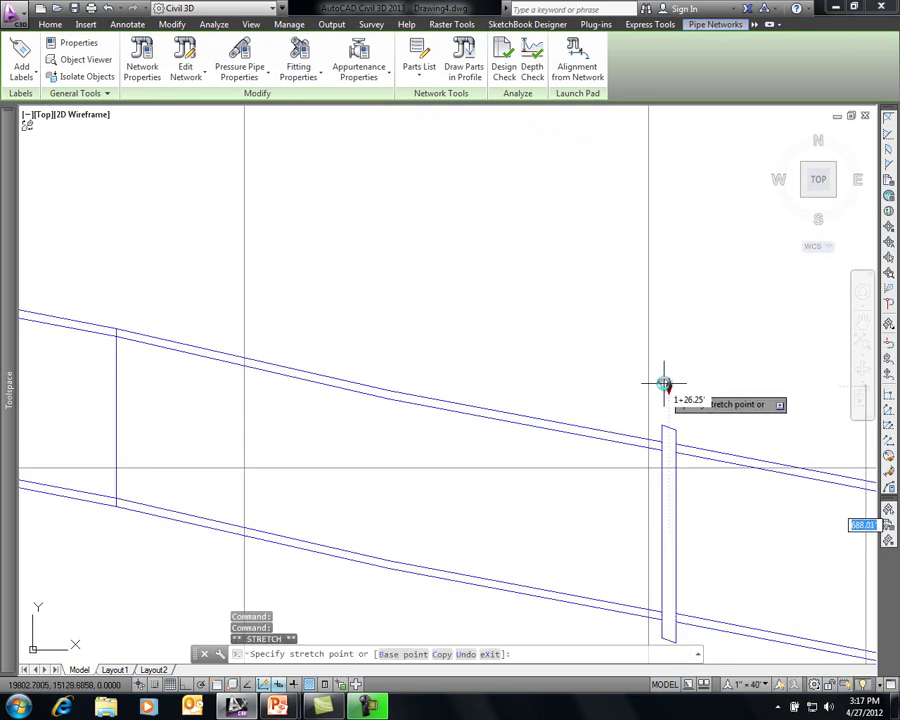
pyautogui.click(670, 342)
pyautogui.scroll(-3, 724, 409)
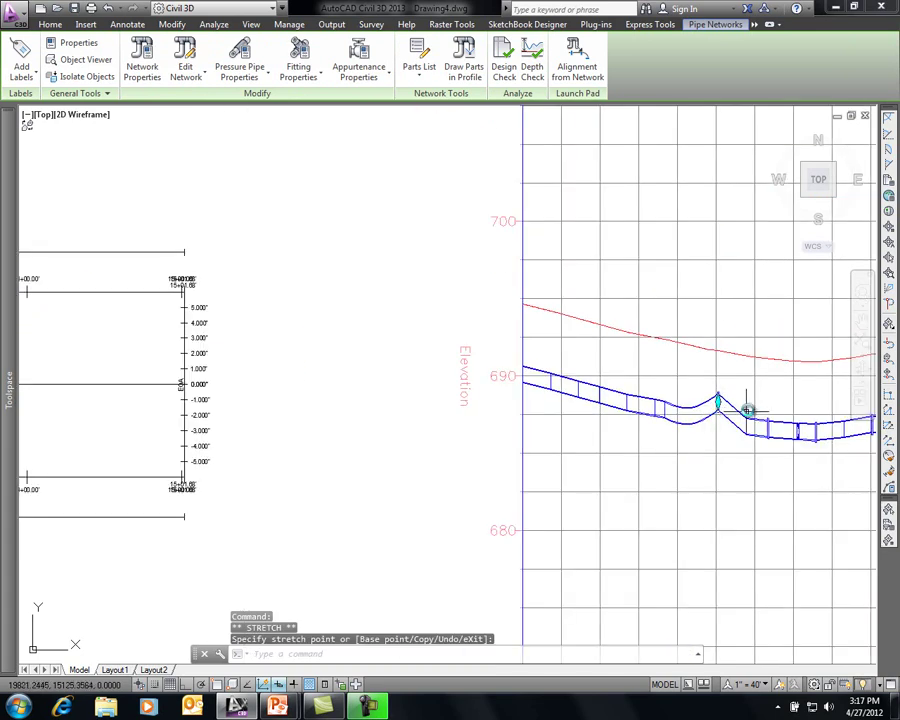
pyautogui.moveTo(752, 400); pyautogui.dragTo(488, 390, button='middle')
pyautogui.press('Escape')
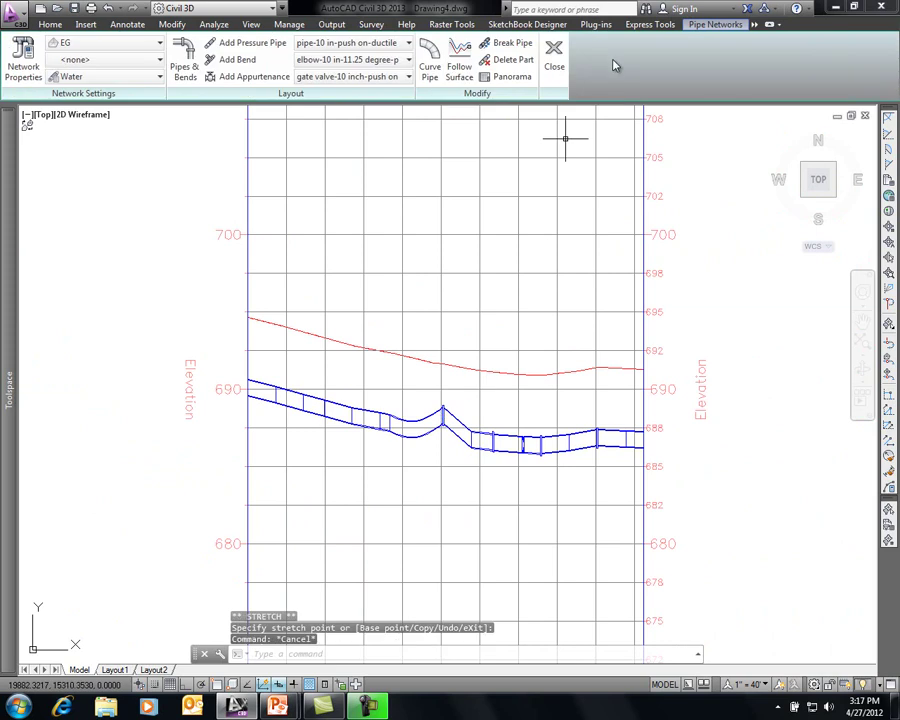
pyautogui.click(556, 56)
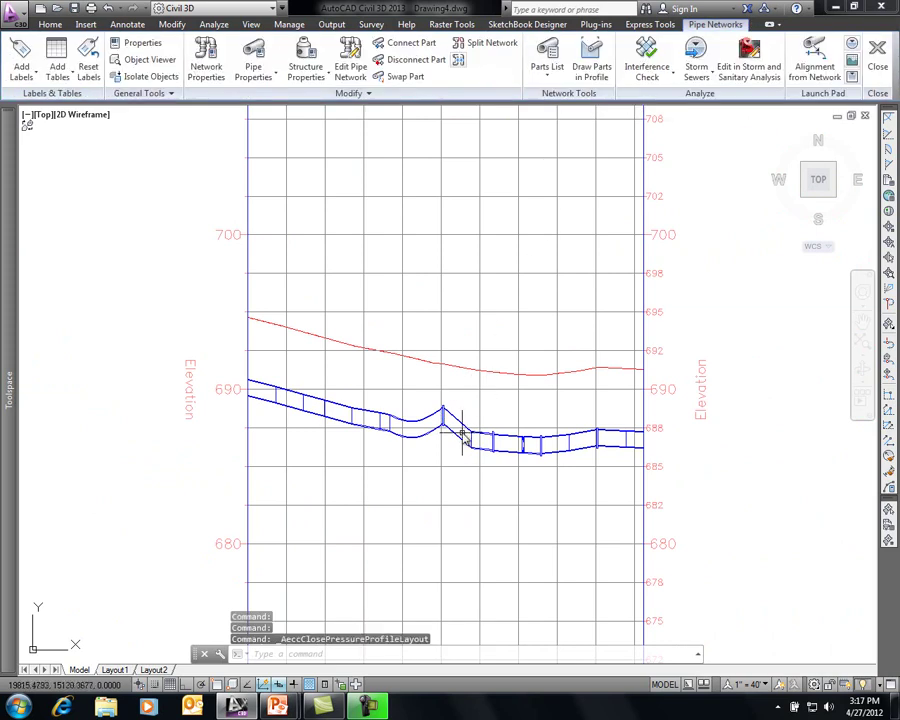
pyautogui.click(455, 417)
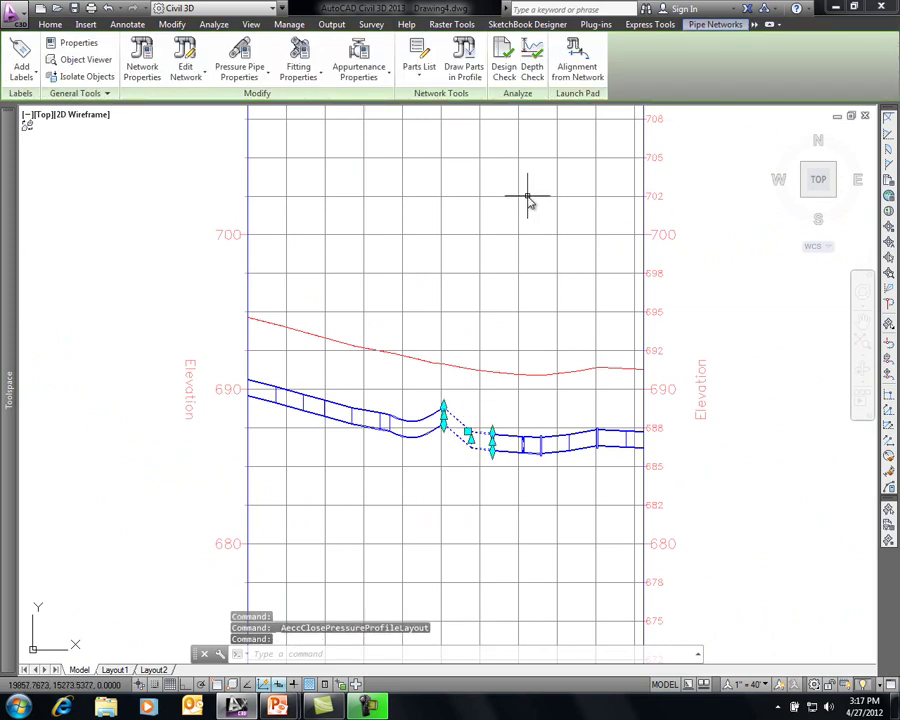
# - Start Depth Check and pick the left pipe, the peak and the right-hand pipes as the path
pyautogui.click(532, 58)
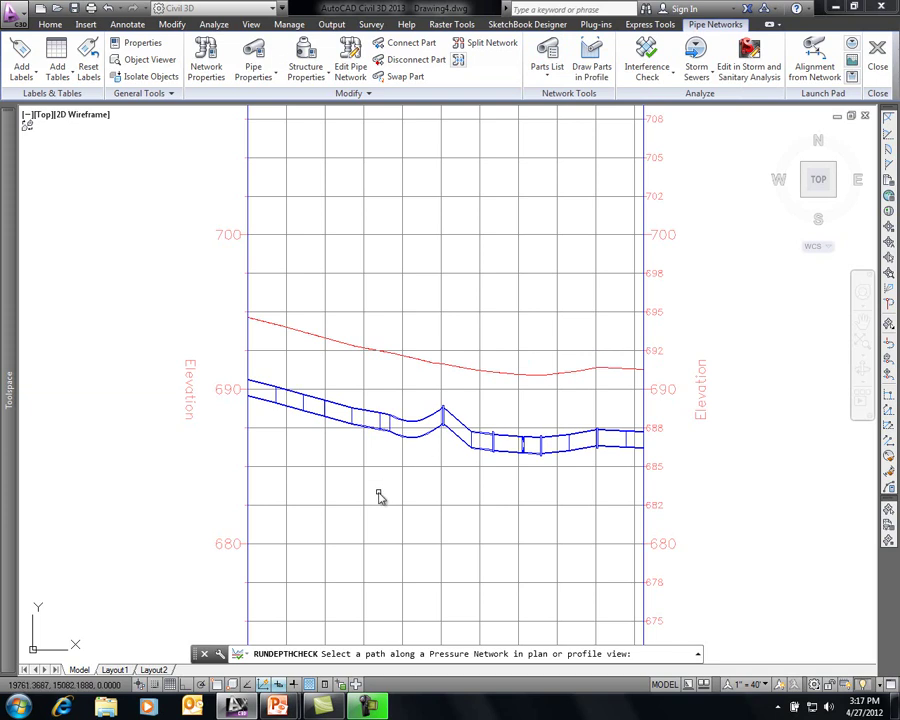
pyautogui.click(374, 412)
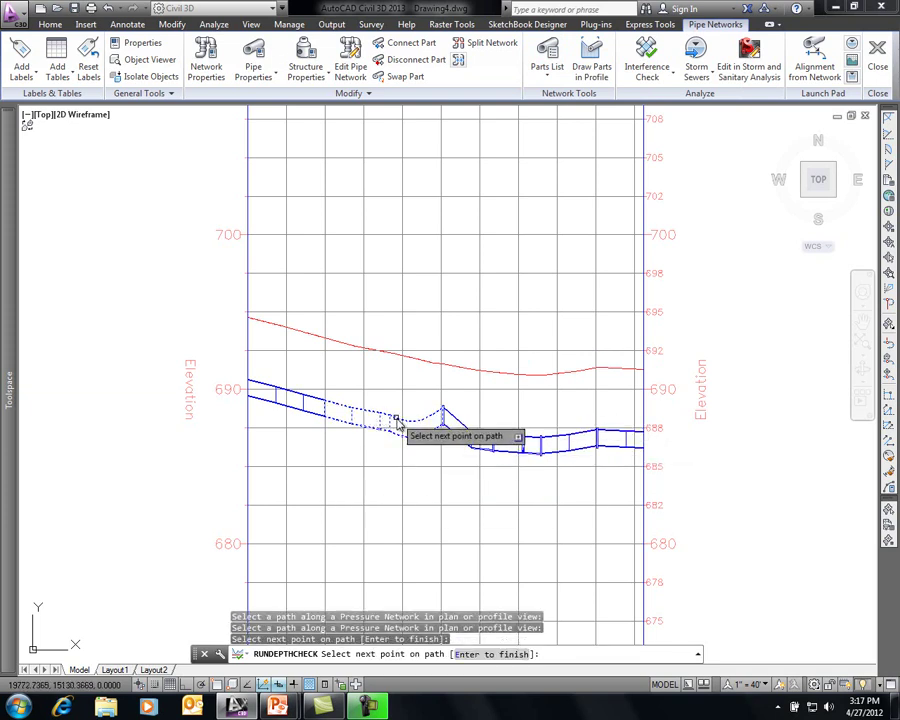
pyautogui.click(449, 412)
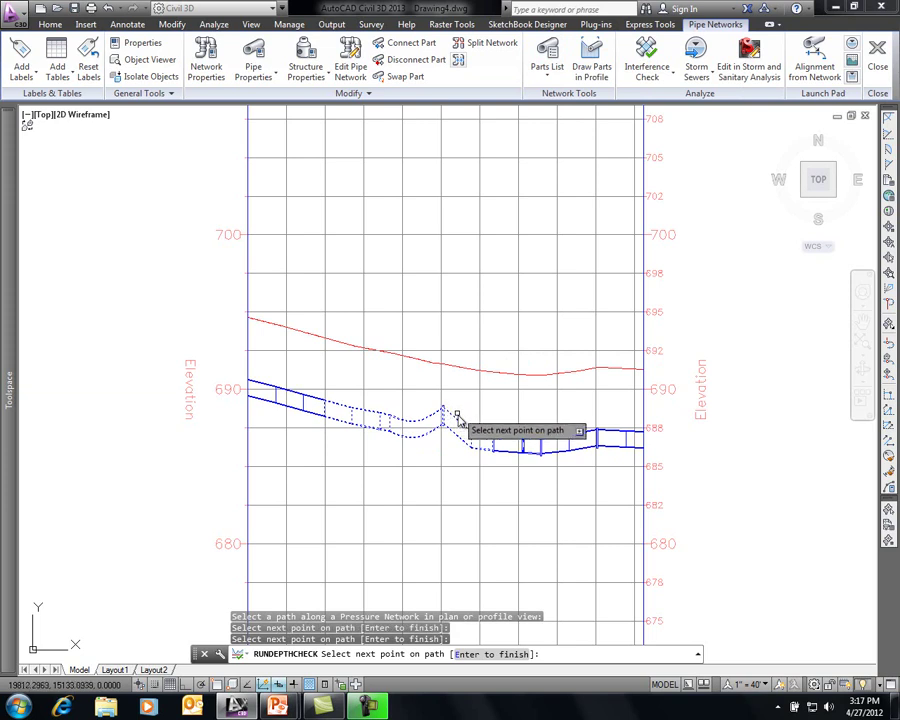
pyautogui.click(512, 441)
pyautogui.scroll(5, 500, 440)
pyautogui.scroll(-2, 498, 440)
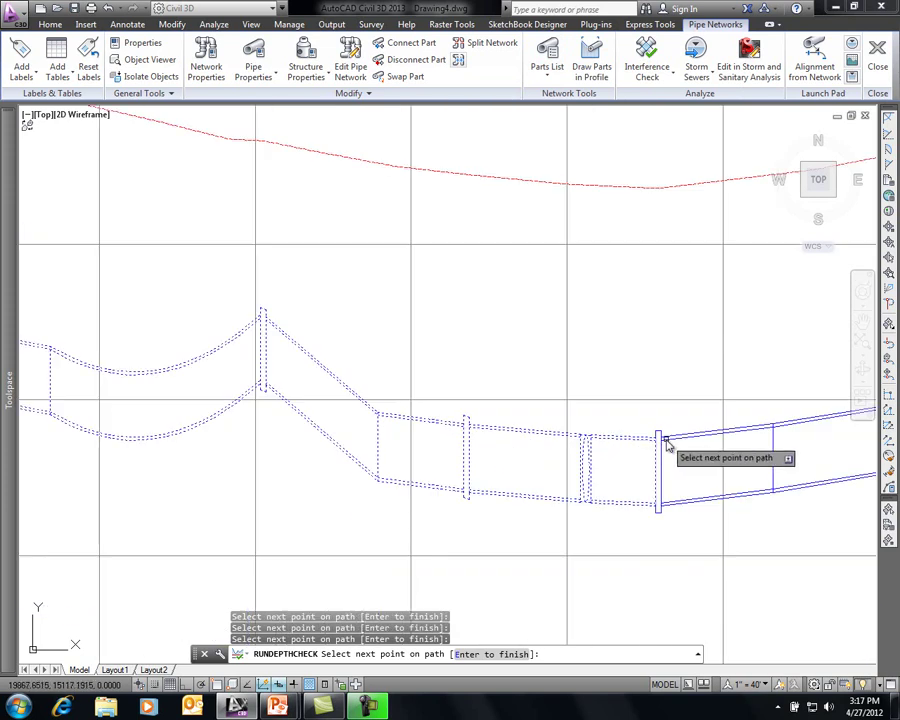
pyautogui.scroll(-3, 585, 456)
pyautogui.rightClick(507, 387)
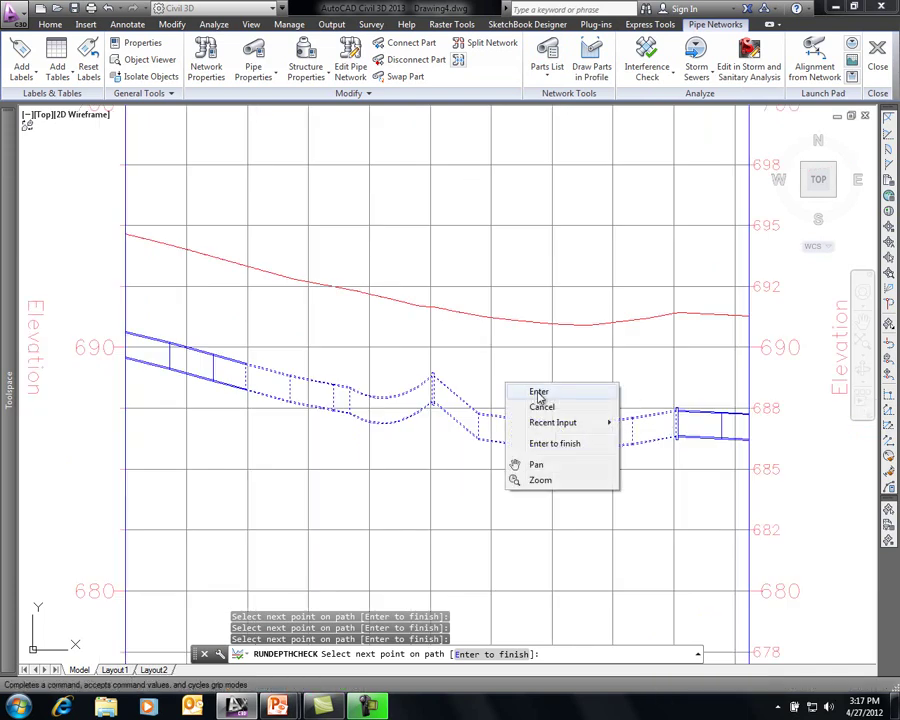
pyautogui.click(538, 392)
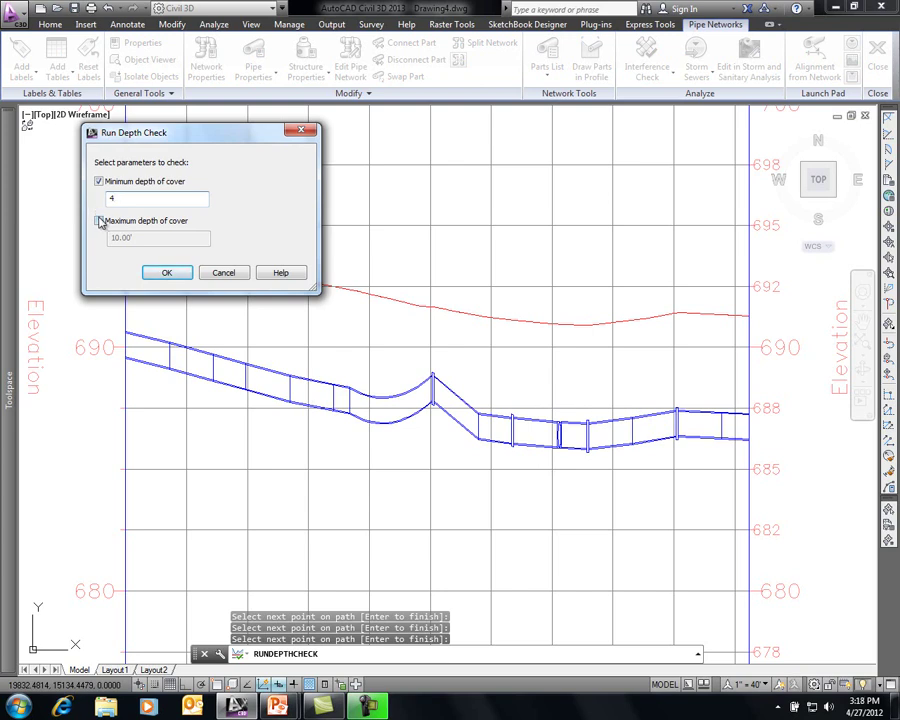
# - Run the depth check at 4' minimum cover and read the warnings, e.g. 2.81' against 4.00'
pyautogui.click(162, 273)
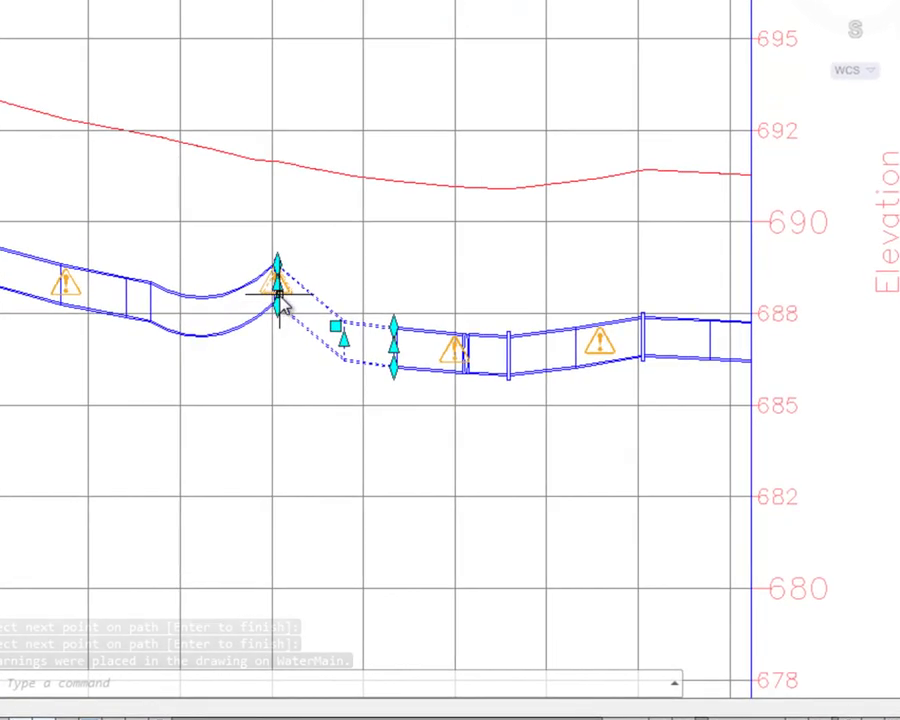
pyautogui.moveTo(76, 288)
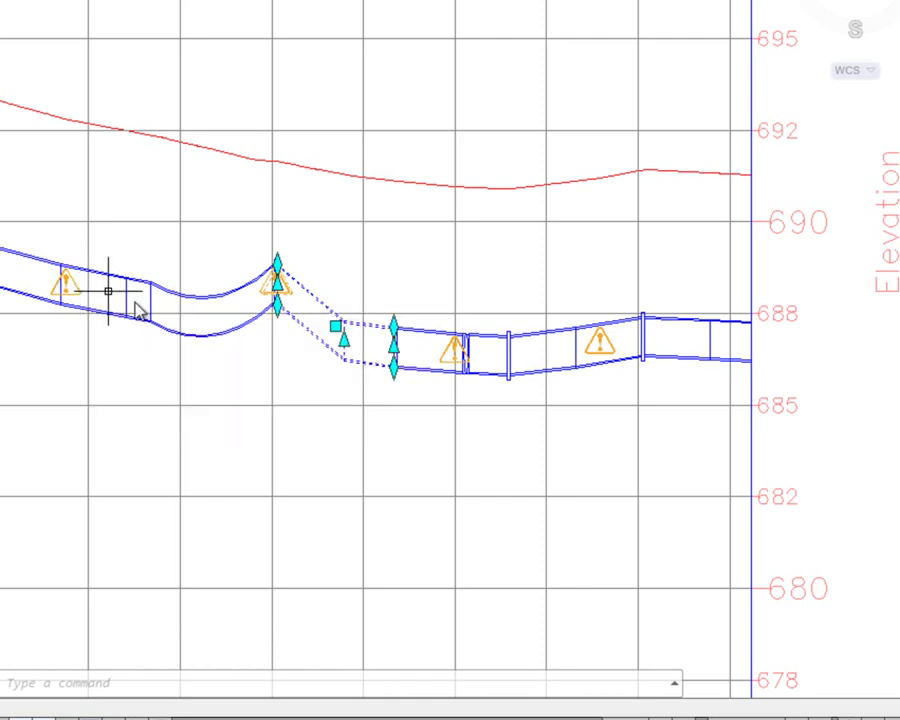
pyautogui.moveTo(177, 327)
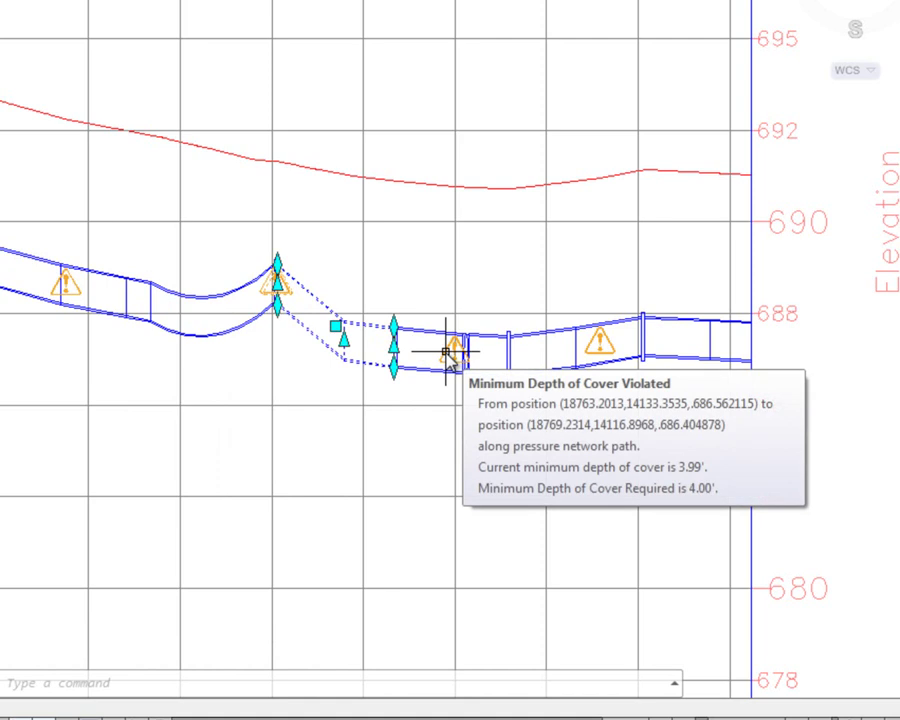
pyautogui.moveTo(589, 342)
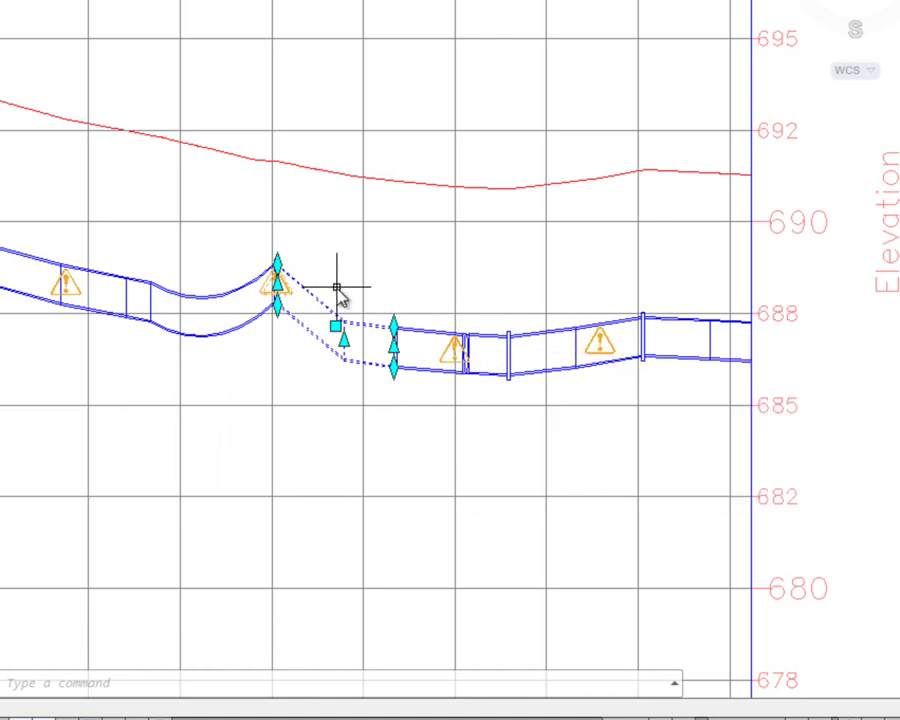
pyautogui.moveTo(289, 289)
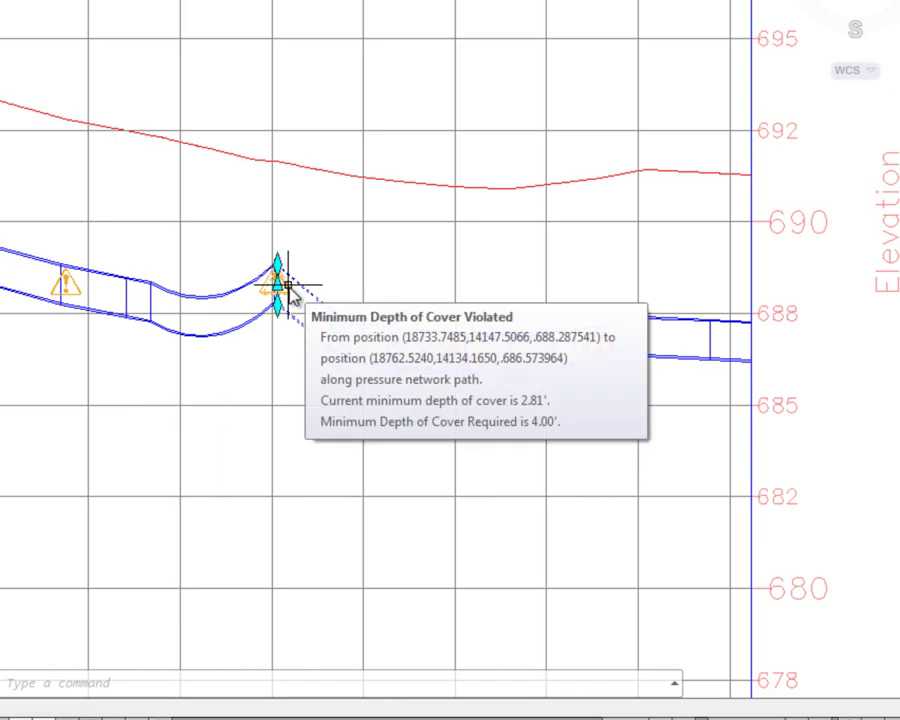
# - Zoom extents, then zoom and pan the plan view to frame the water main's cover warnings
pyautogui.middleClick(260, 464)
pyautogui.middleClick(260, 464)
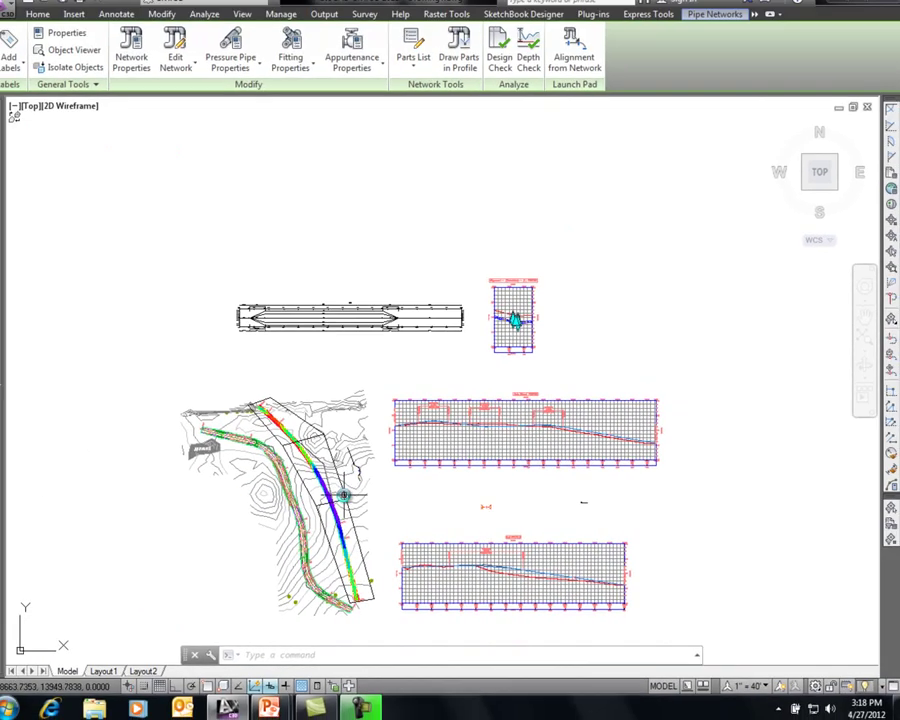
pyautogui.scroll(6, 166, 393)
pyautogui.scroll(5, 377, 355)
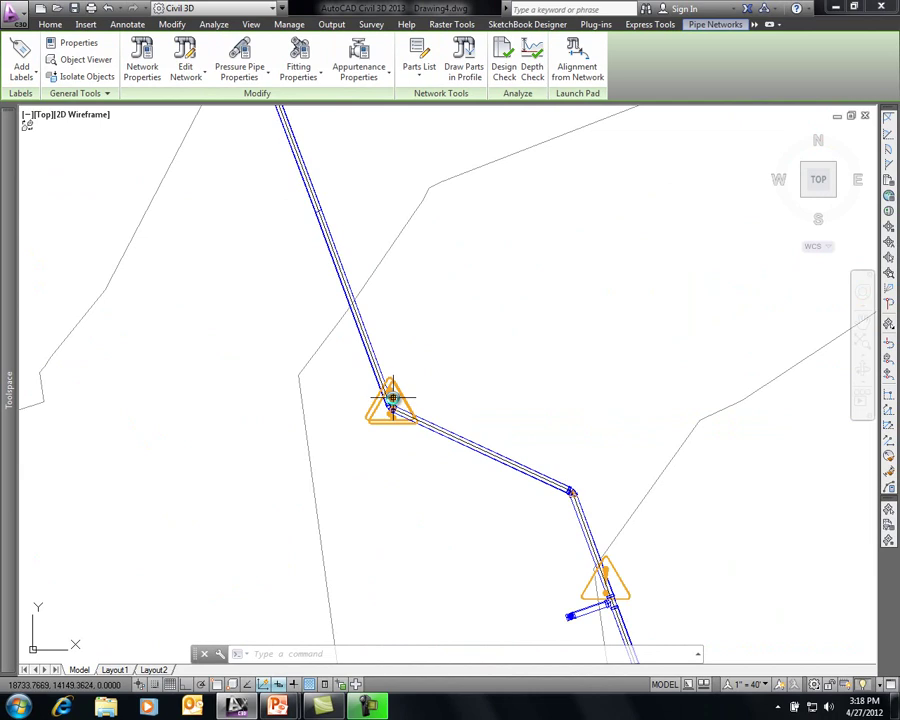
pyautogui.moveTo(394, 408)
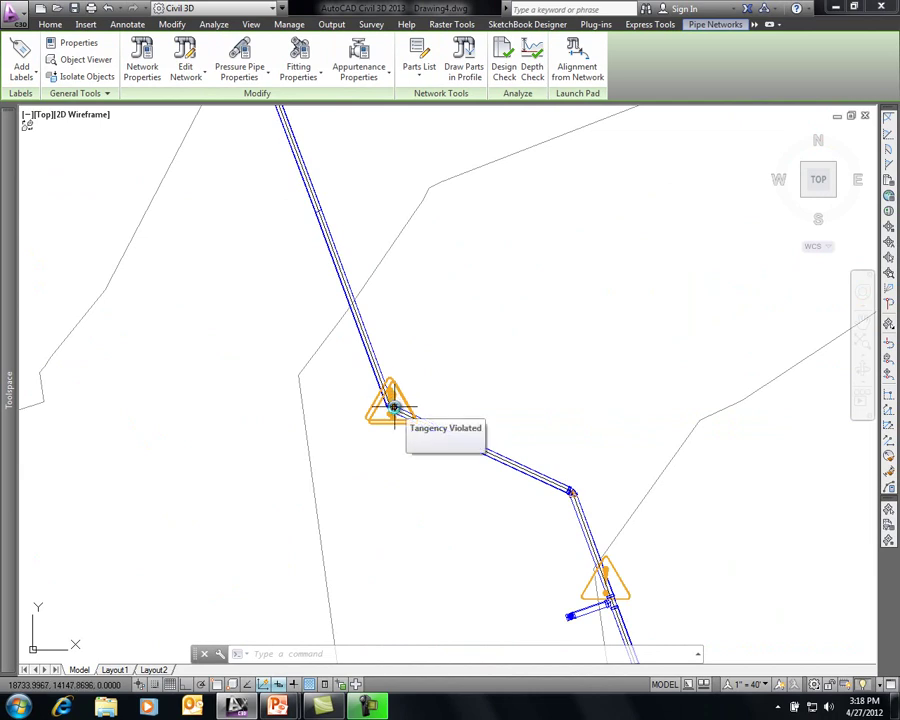
pyautogui.moveTo(402, 407)
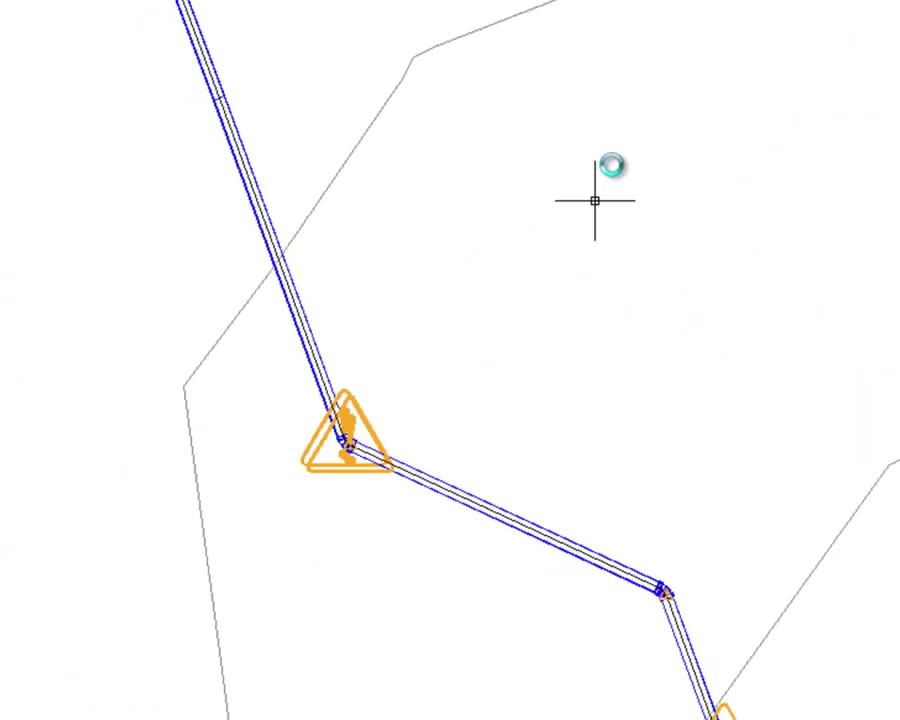
pyautogui.click(506, 55)
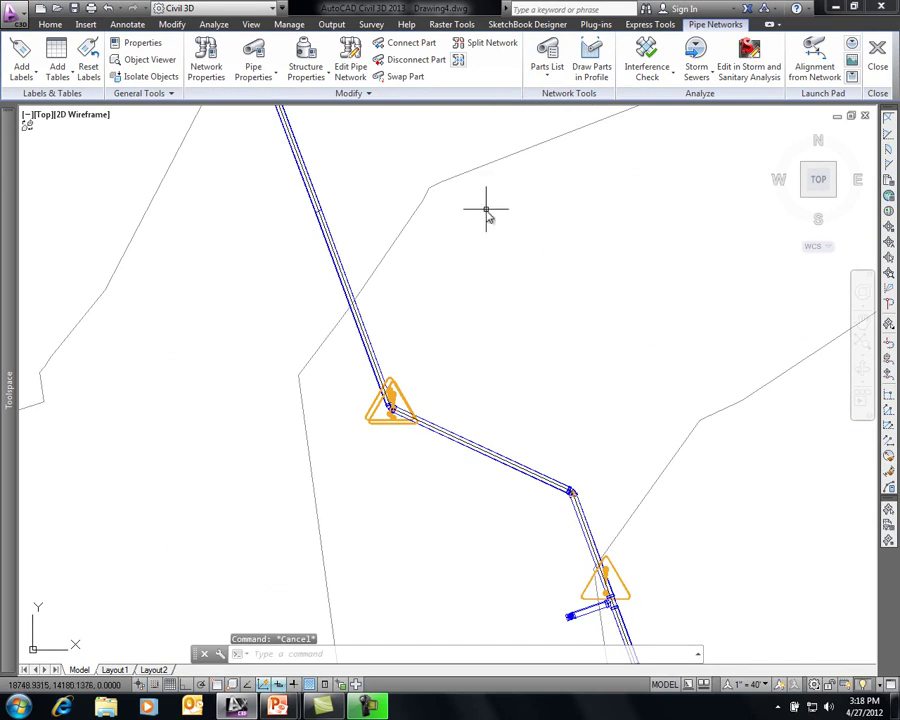
pyautogui.scroll(-4, 484, 211)
pyautogui.moveTo(482, 222)
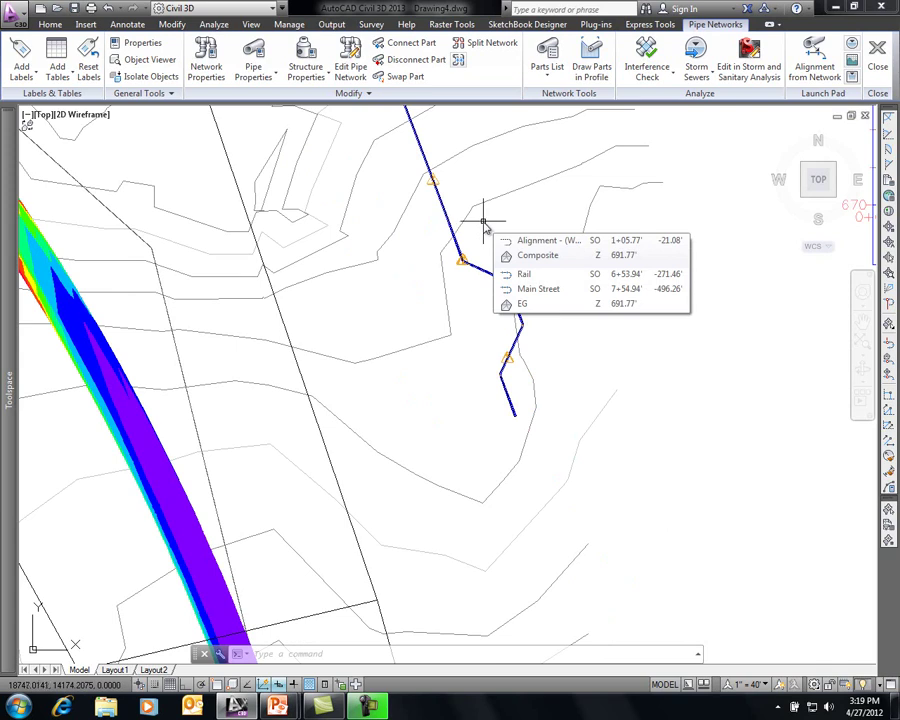
pyautogui.moveTo(522, 232)
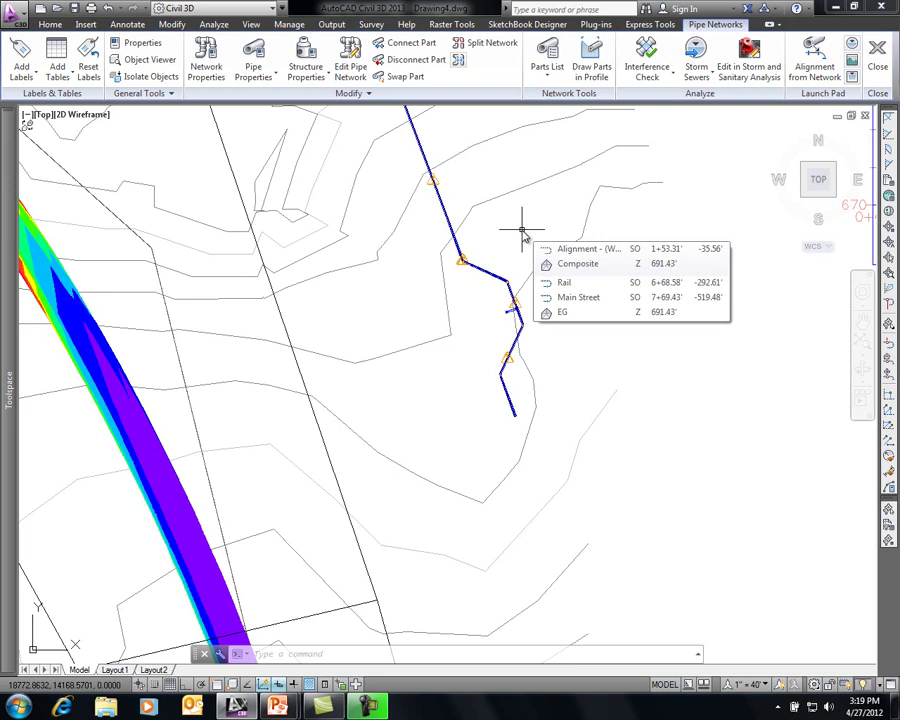
pyautogui.moveTo(506, 244); pyautogui.dragTo(470, 365, button='middle')
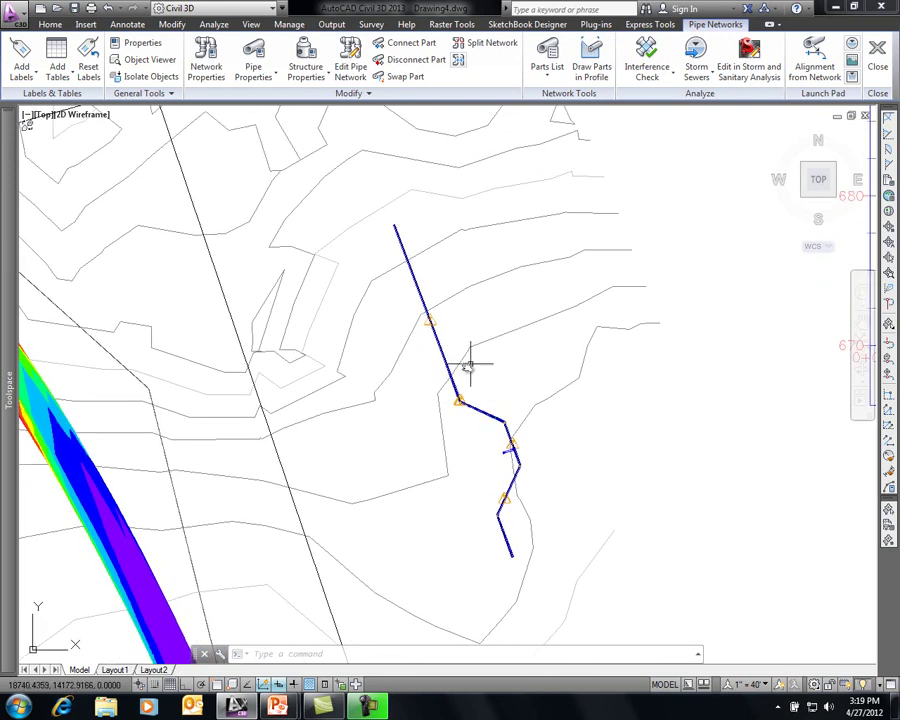
# - Switch to the PowerPoint slideshow and advance to the Autodesk Subscription slide
pyautogui.press('super+Tab')
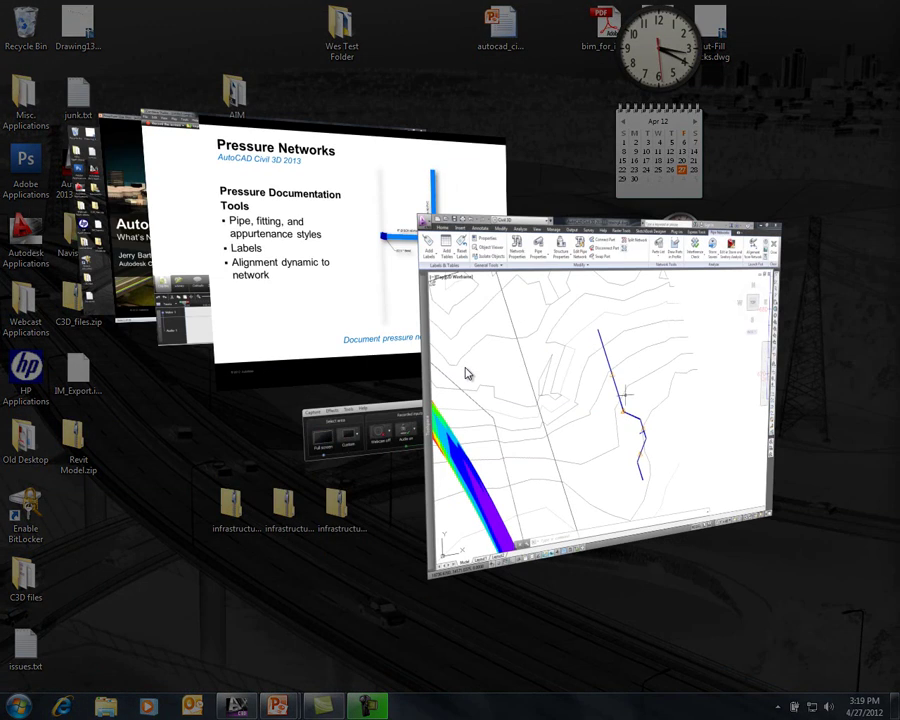
pyautogui.press('super+Tab')
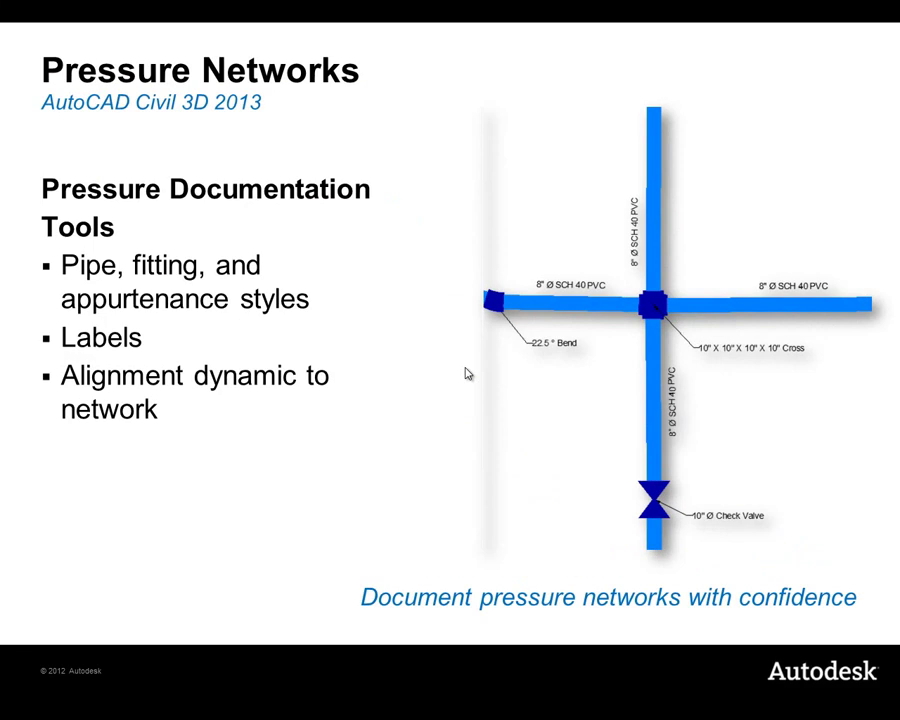
pyautogui.click(395, 440)
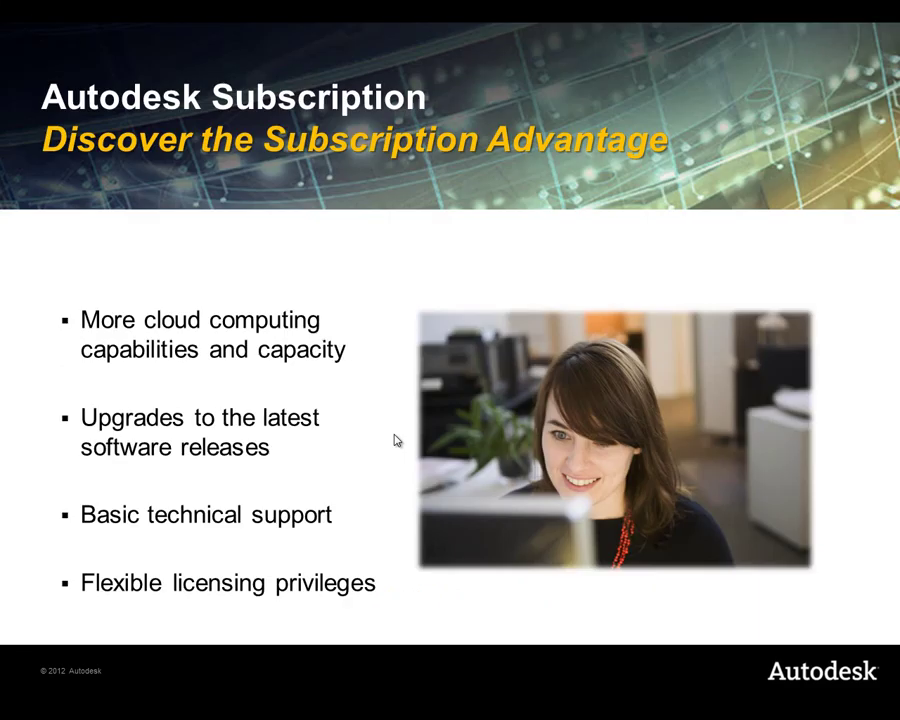